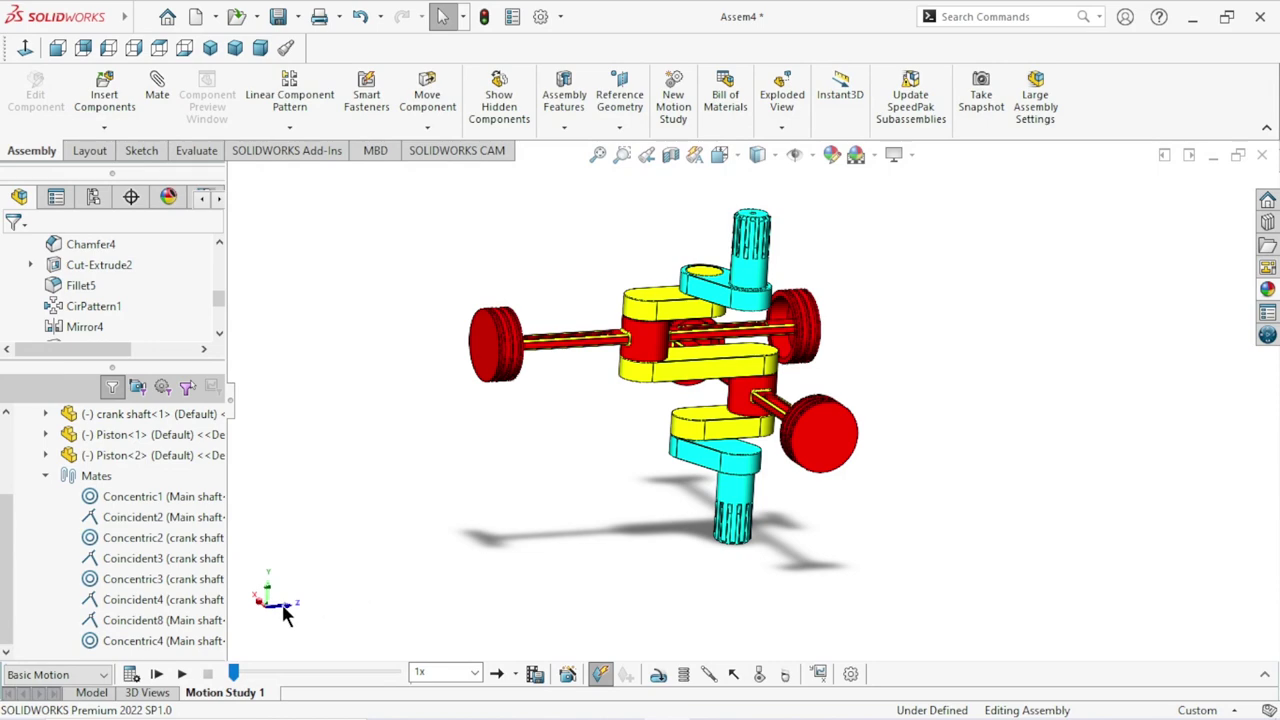
Play the Basic Motion study, then view the assembly from the top and then isometrically.
{"action": "left_click", "coordinate": [181, 674]}
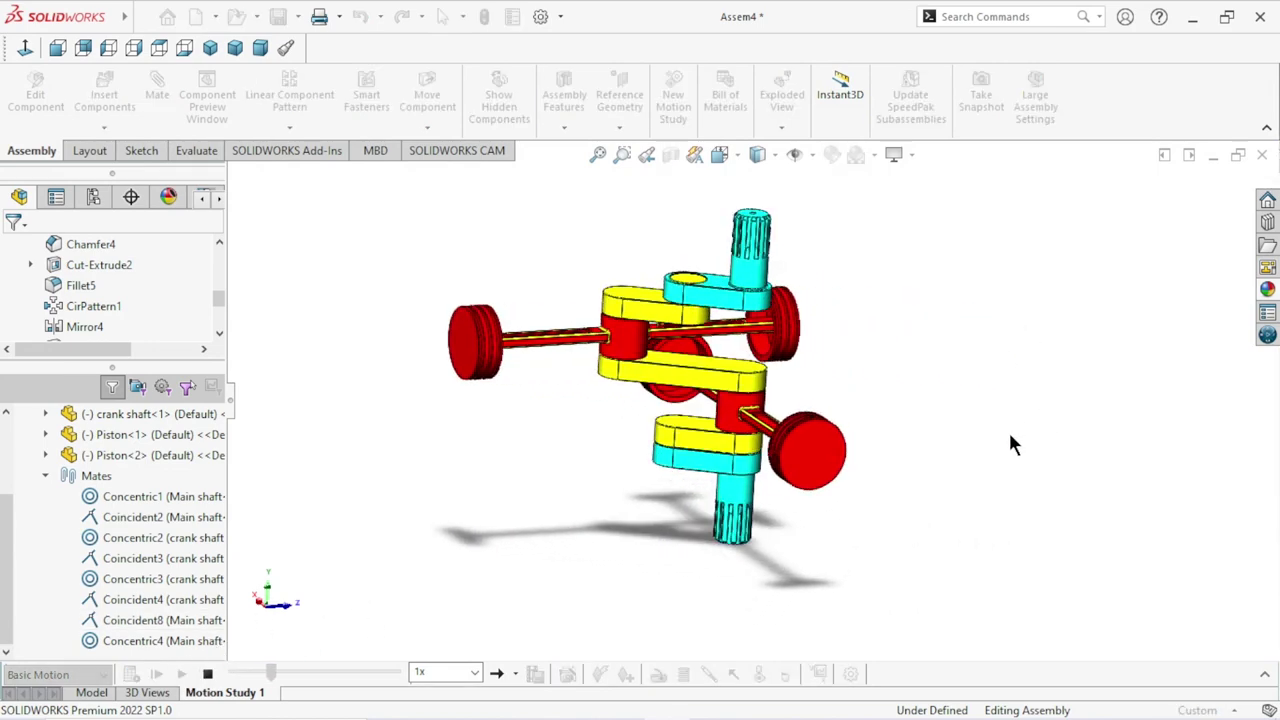
{"action": "left_click", "coordinate": [168, 48]}
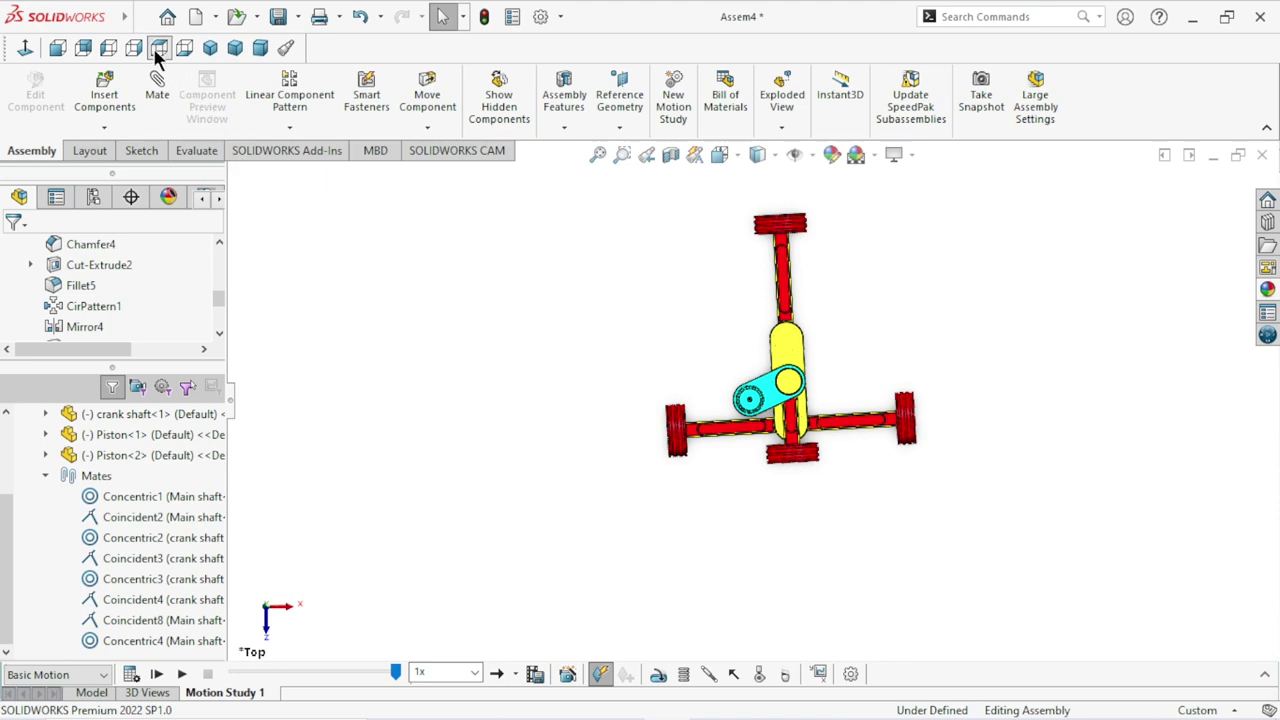
{"action": "left_click", "coordinate": [208, 50]}
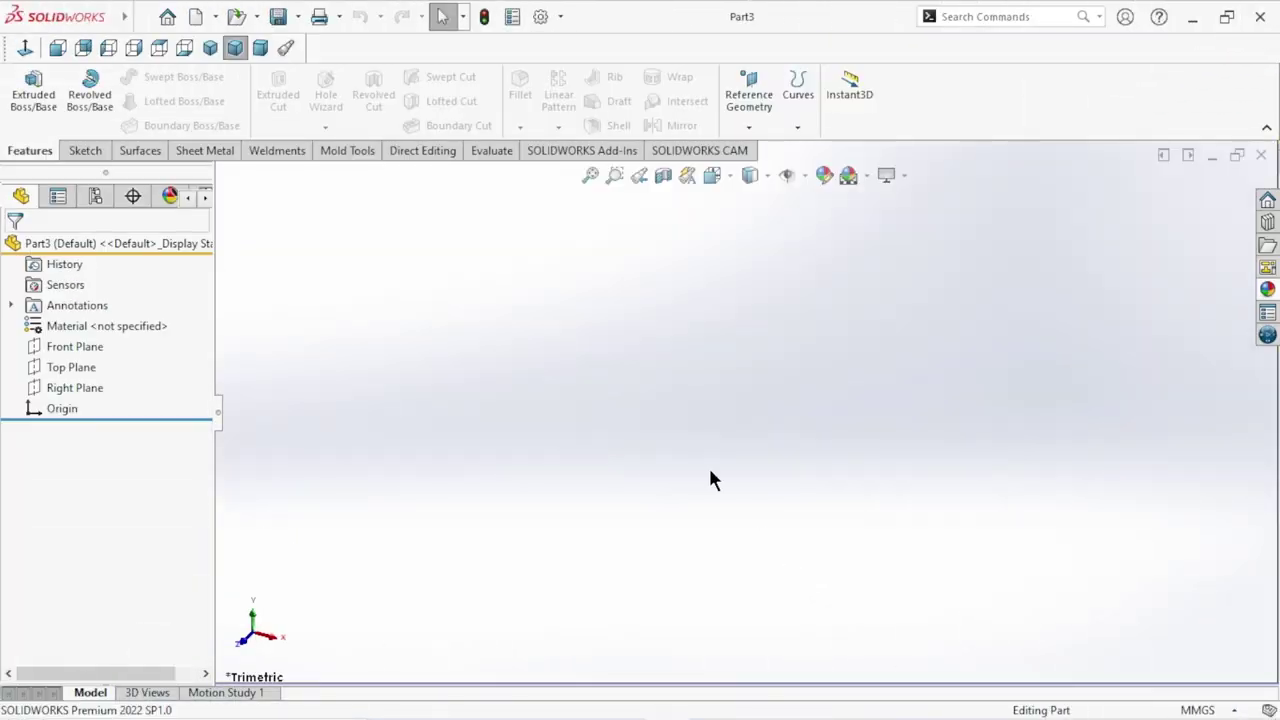
Apply the Plain White scene and start a sketch on the Front Plane.
{"action": "left_click", "coordinate": [867, 181]}
{"action": "left_click", "coordinate": [860, 224]}
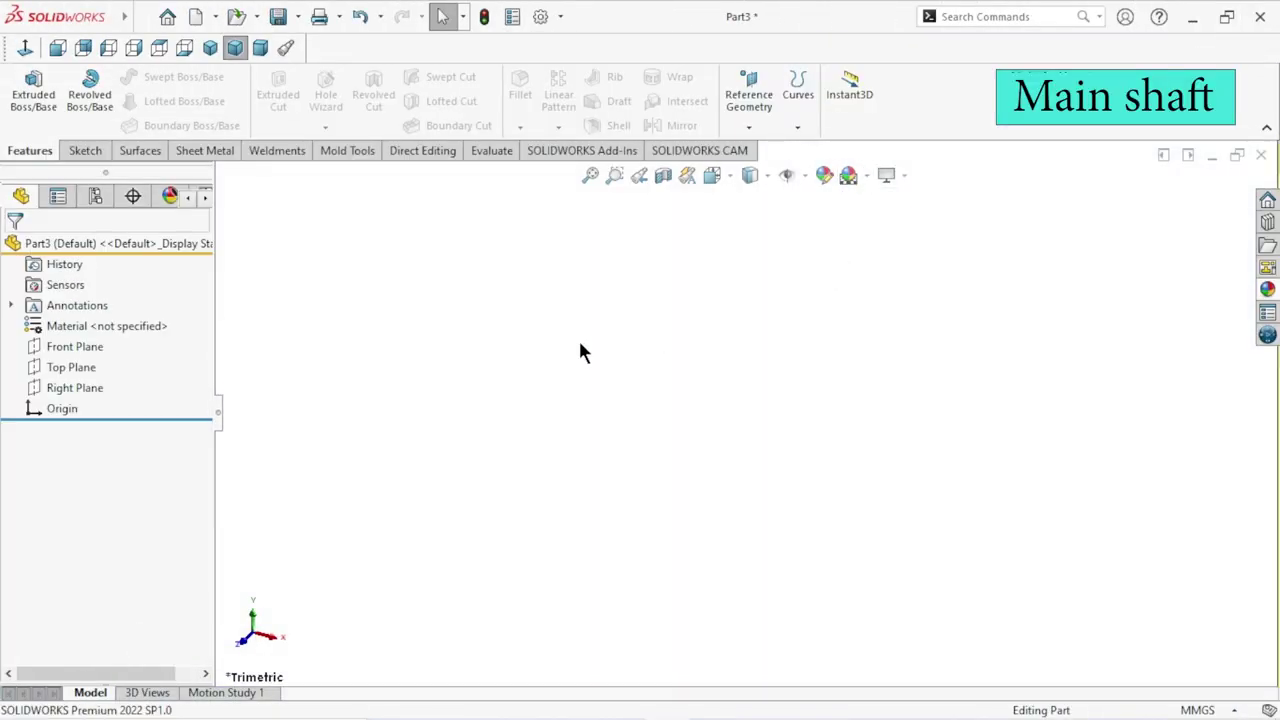
{"action": "left_click", "coordinate": [50, 343]}
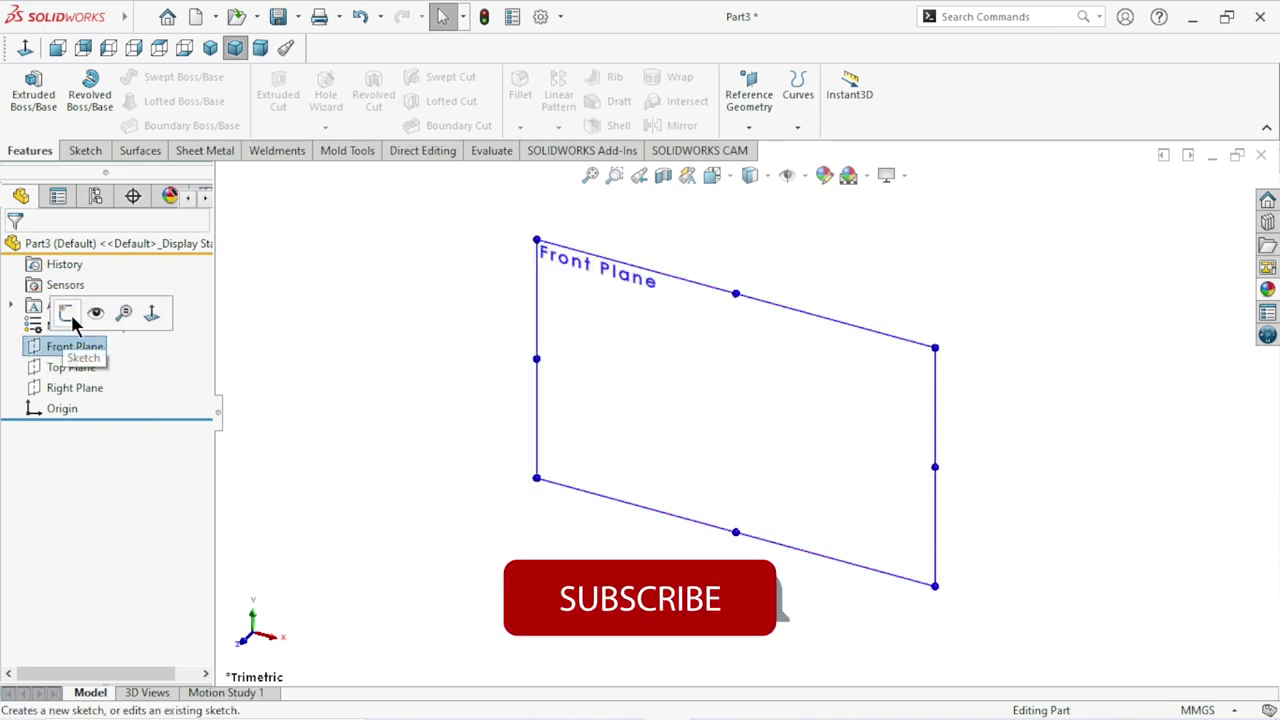
{"action": "left_click", "coordinate": [71, 316]}
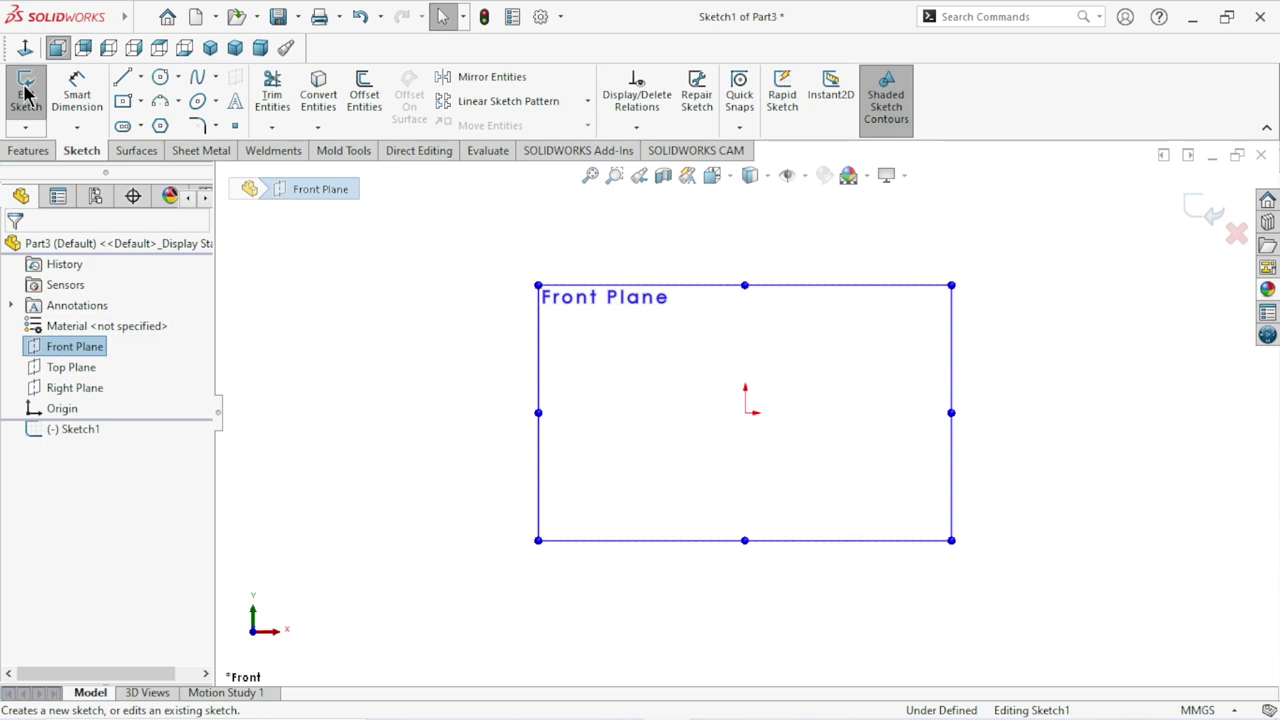
Draw a vertical centerline through the origin, discarding the stray segments.
{"action": "left_click", "coordinate": [141, 77]}
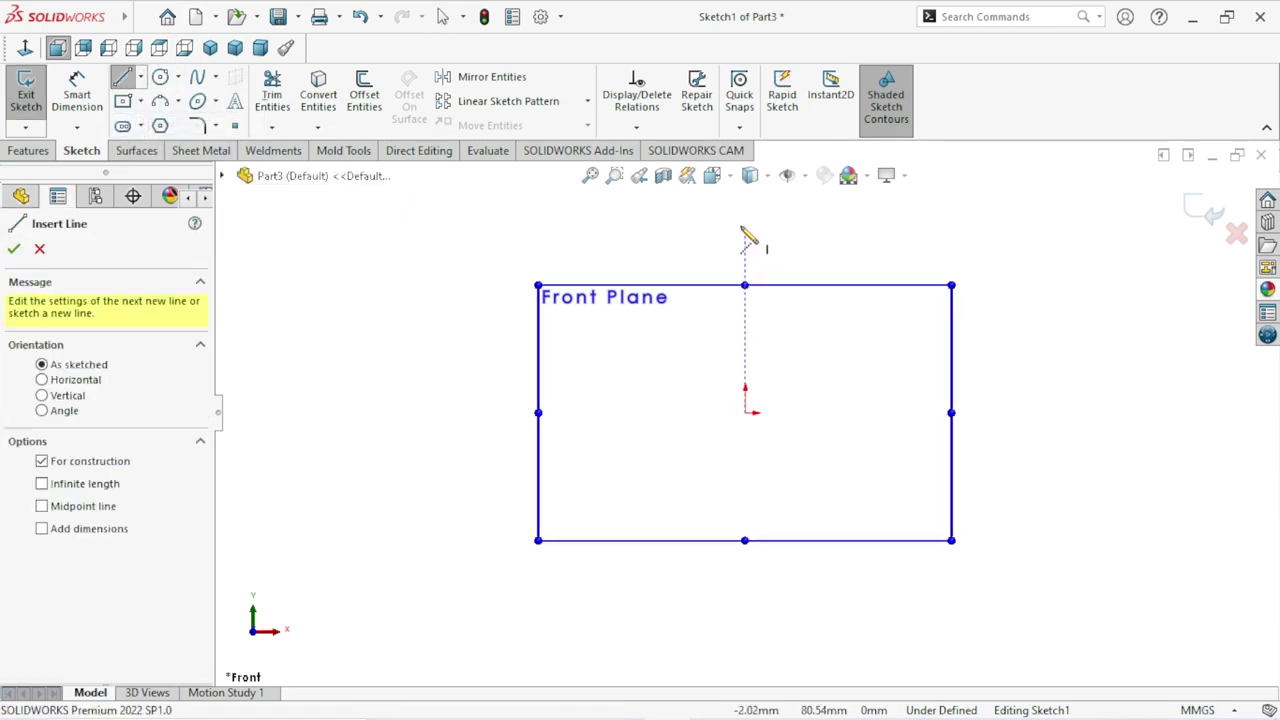
{"action": "left_click", "coordinate": [744, 217]}
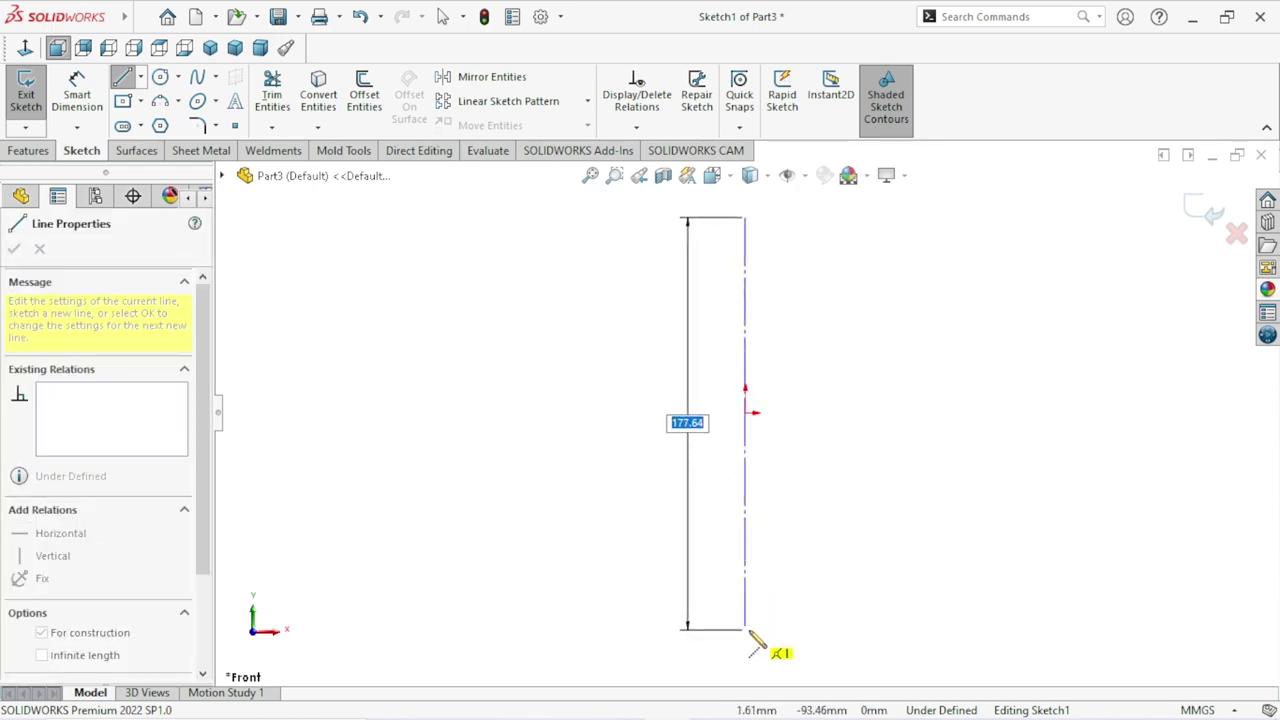
{"action": "left_click", "coordinate": [750, 633]}
{"action": "left_click", "coordinate": [710, 590]}
{"action": "right_click", "coordinate": [912, 475]}
{"action": "left_click", "coordinate": [930, 494]}
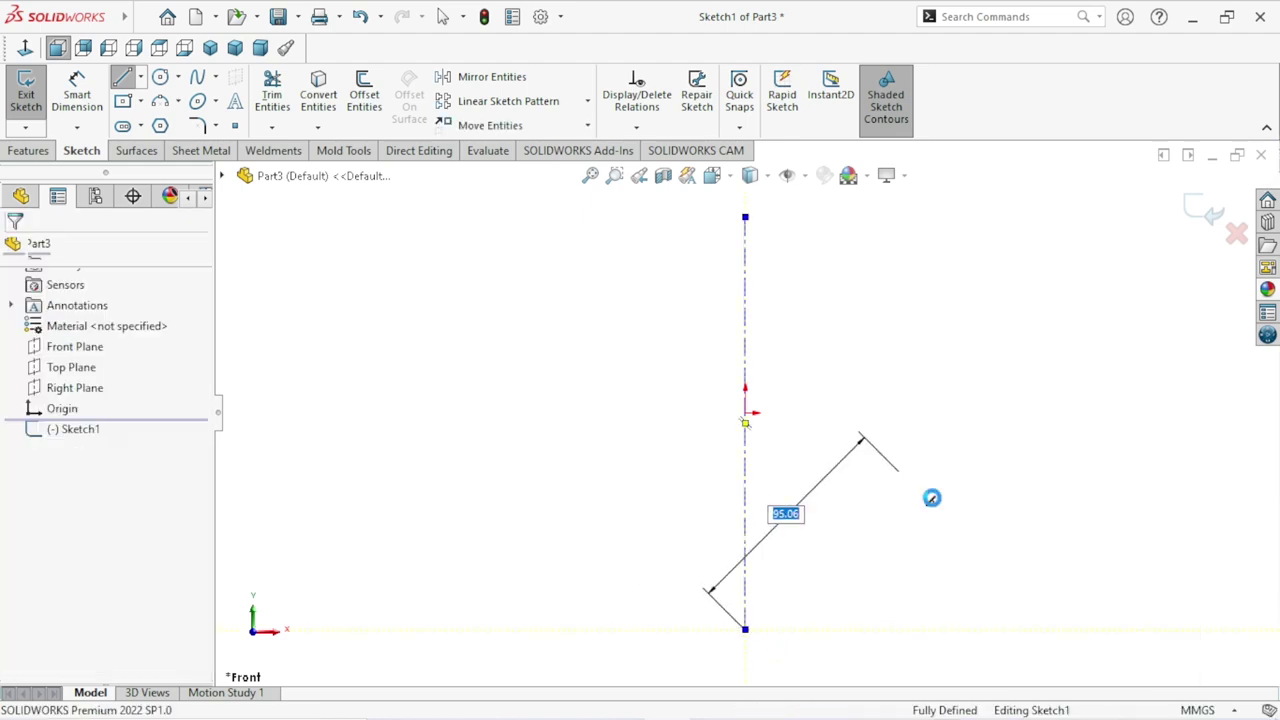
Dimension the centerline's length, currently about 177.64 mm.
{"action": "left_click", "coordinate": [77, 95]}
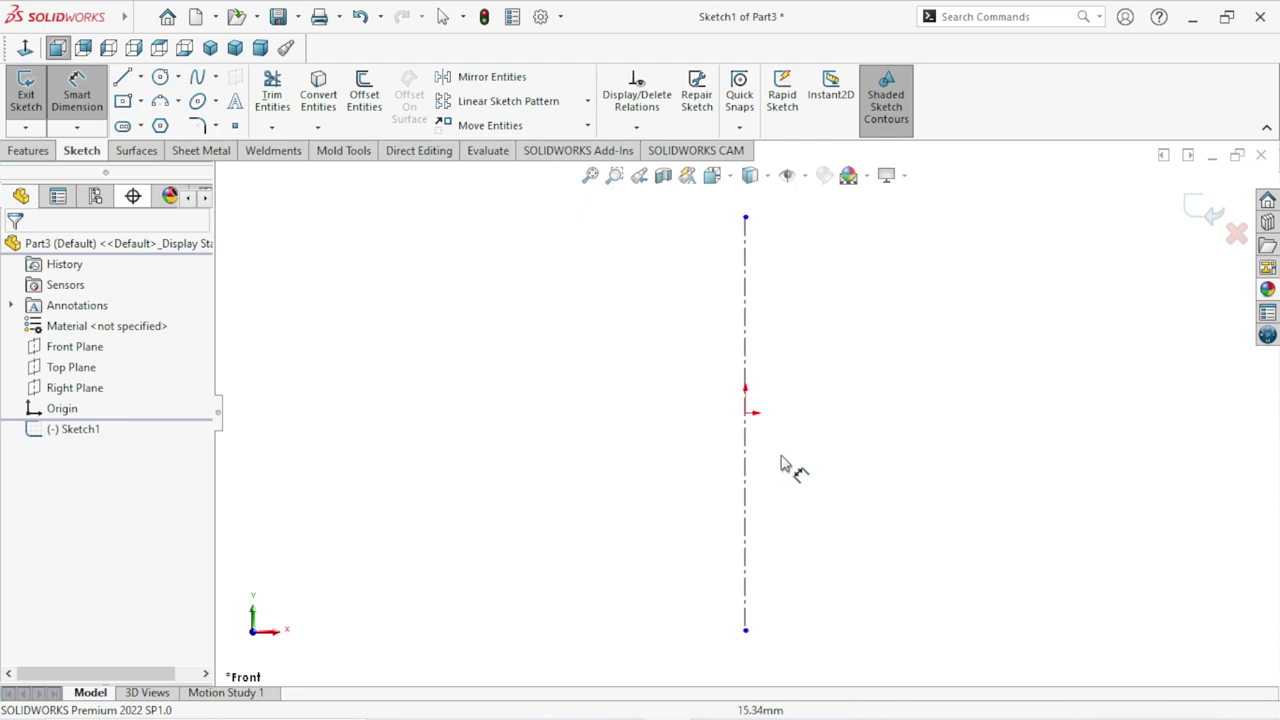
{"action": "left_click", "coordinate": [752, 467]}
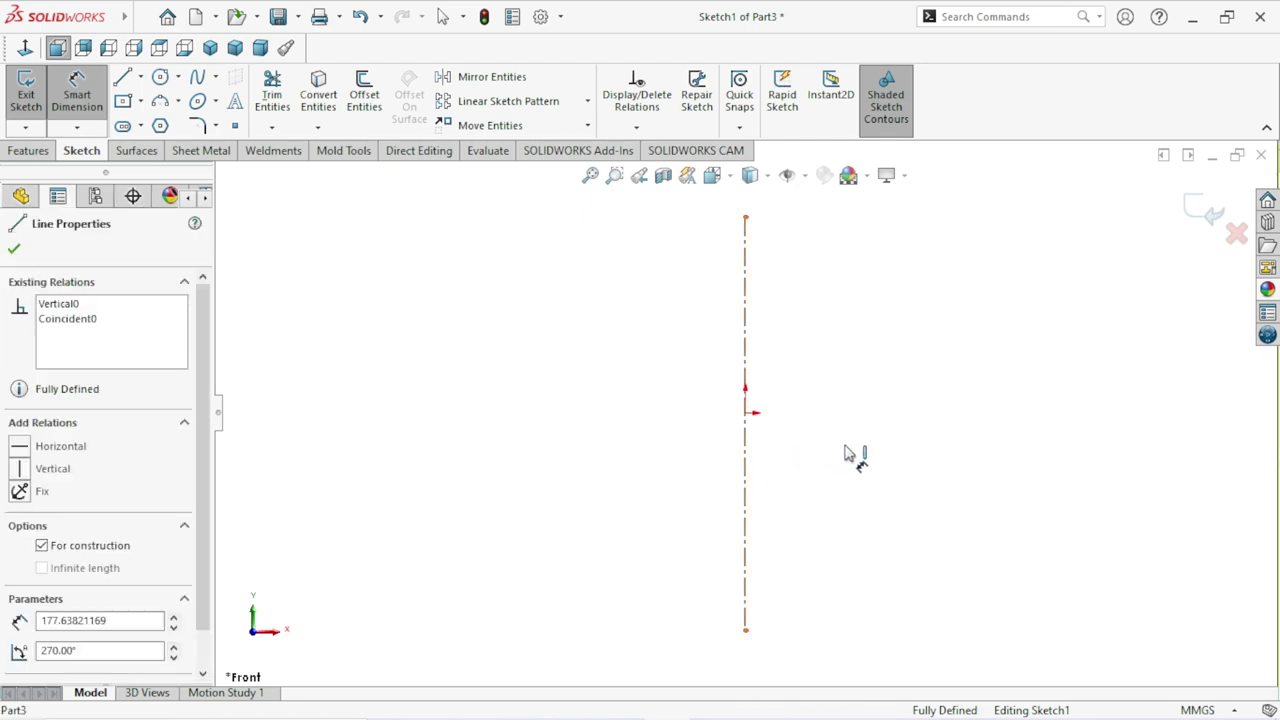
{"action": "left_click", "coordinate": [827, 438]}
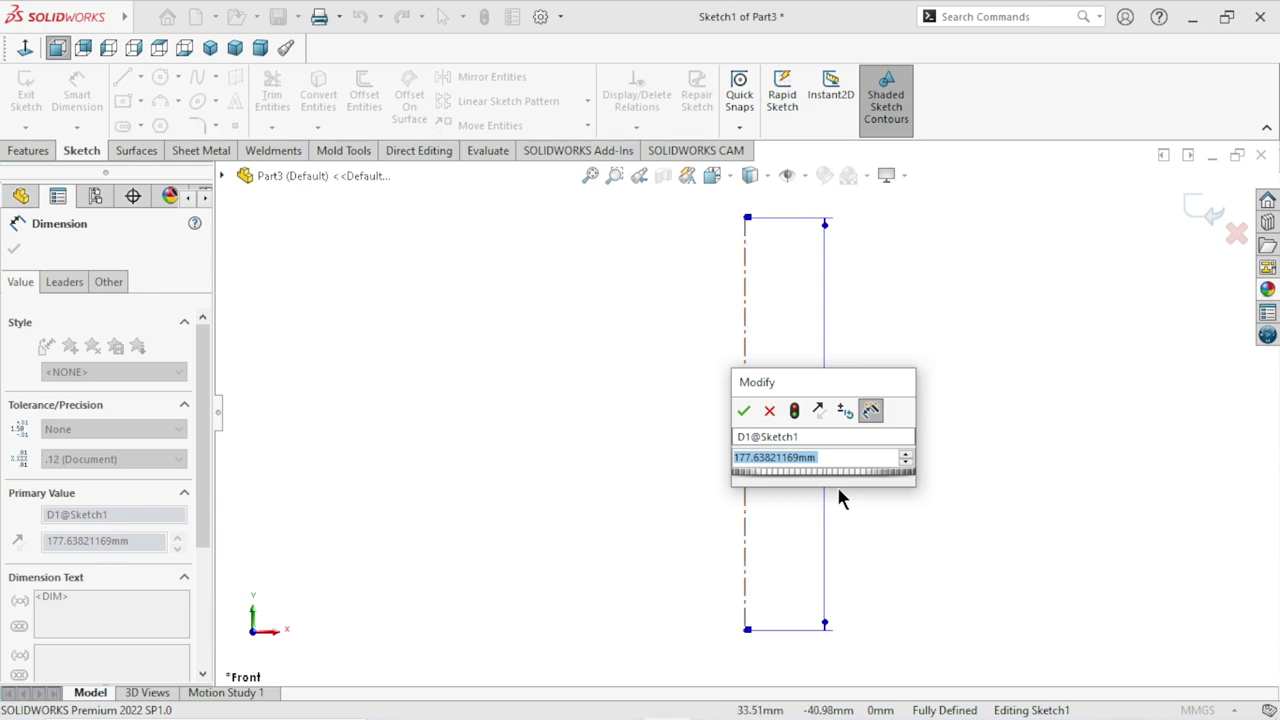
Set the centerline length dimension to 320 mm.
{"action": "type", "text": "320"}
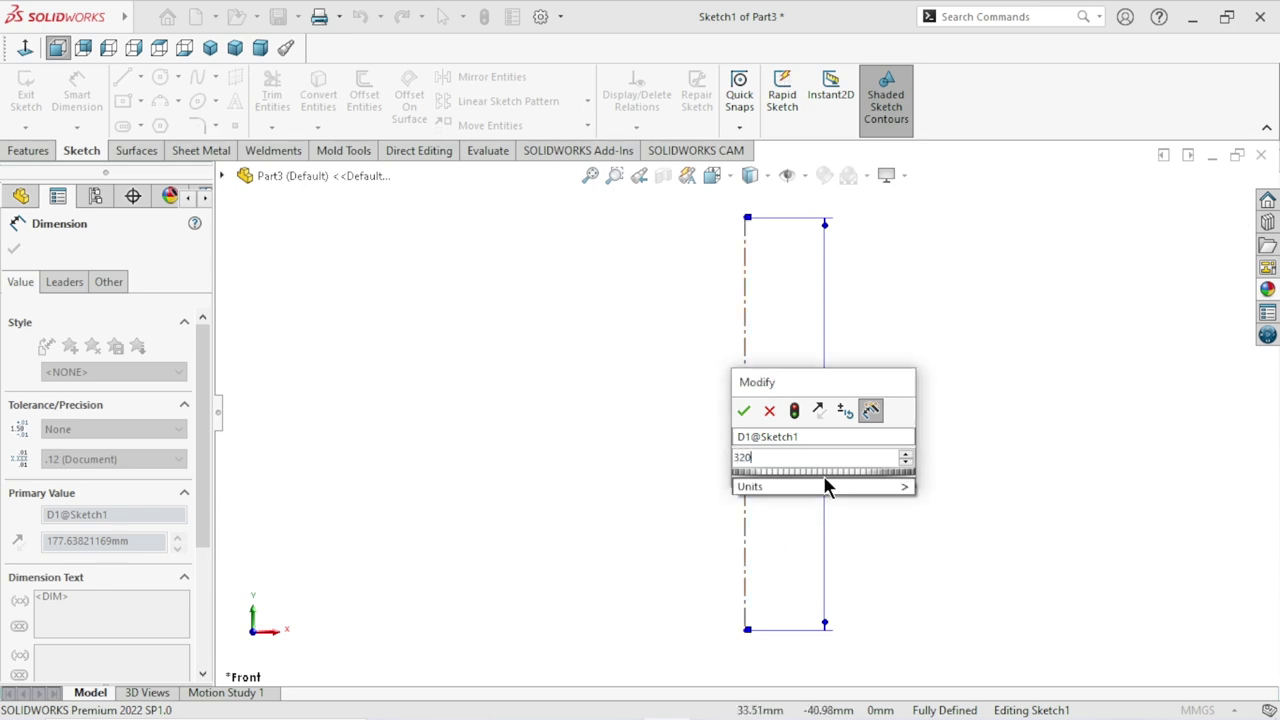
{"action": "left_click", "coordinate": [745, 411]}
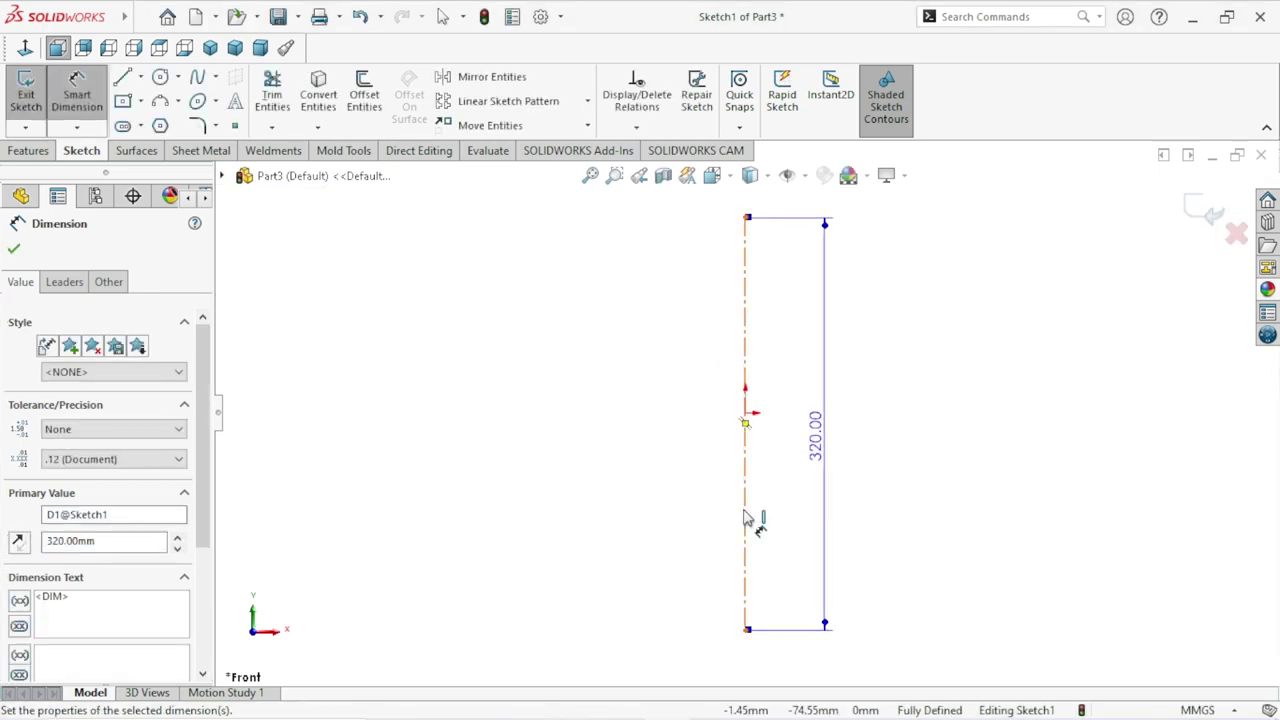
{"action": "left_click", "coordinate": [14, 250]}
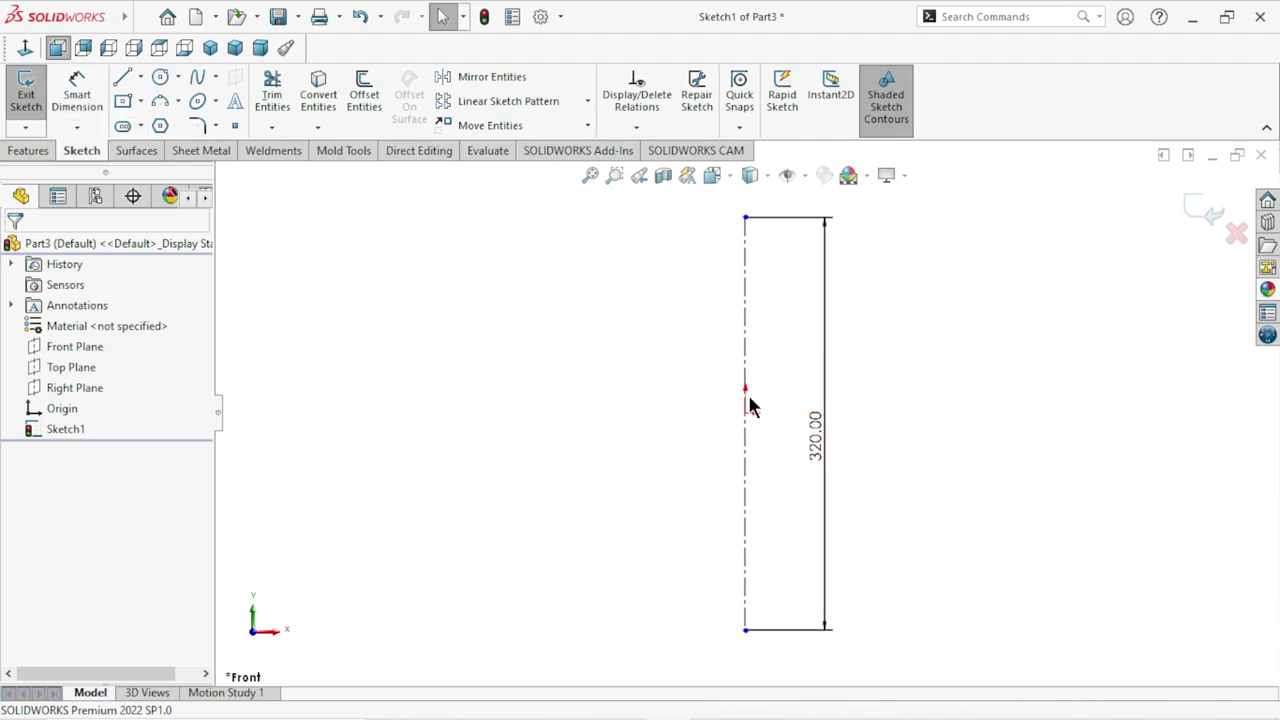
Add a Midpoint relation between the centerline and the origin.
{"action": "left_click", "coordinate": [747, 422]}
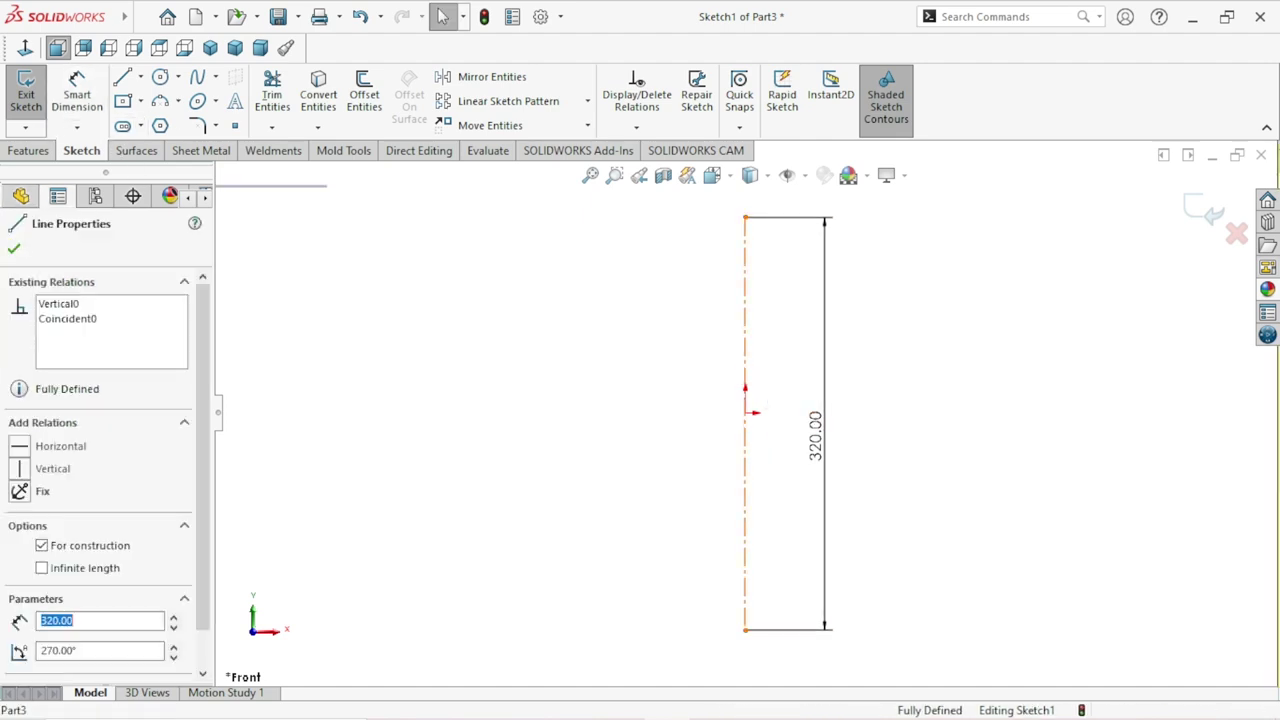
{"action": "left_click", "coordinate": [745, 411], "text": "ctrl"}
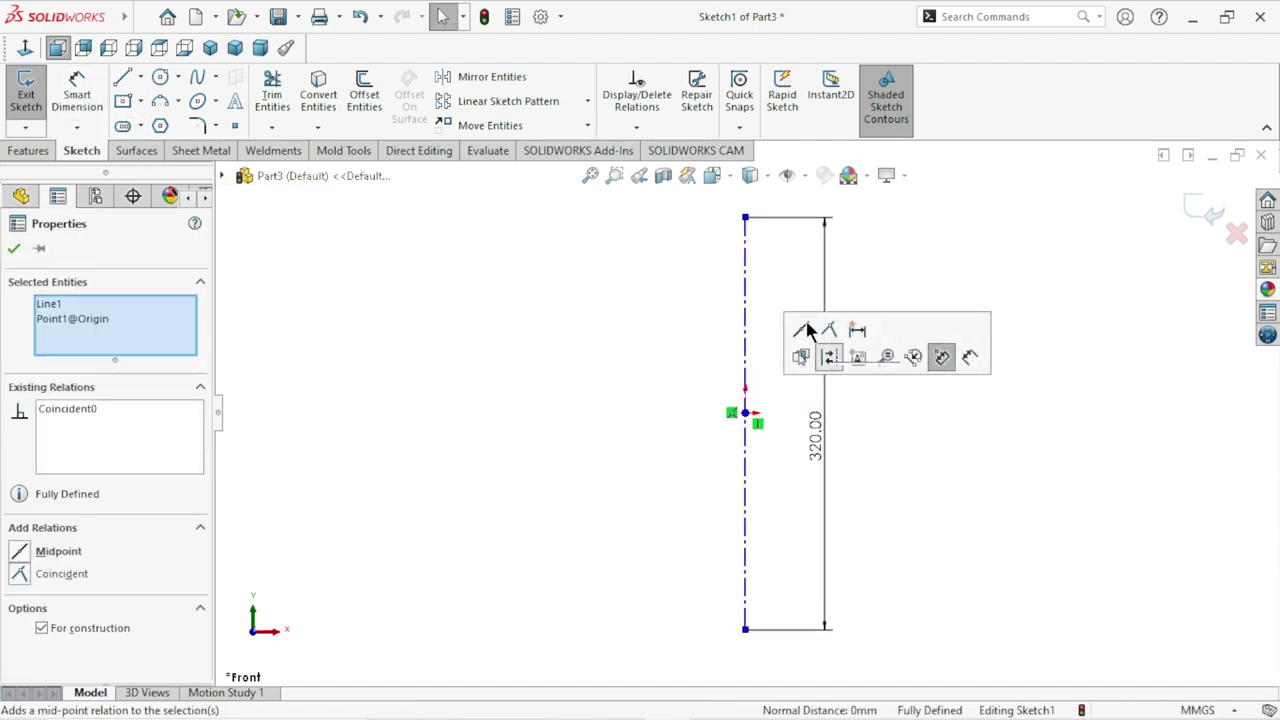
{"action": "left_click", "coordinate": [801, 331]}
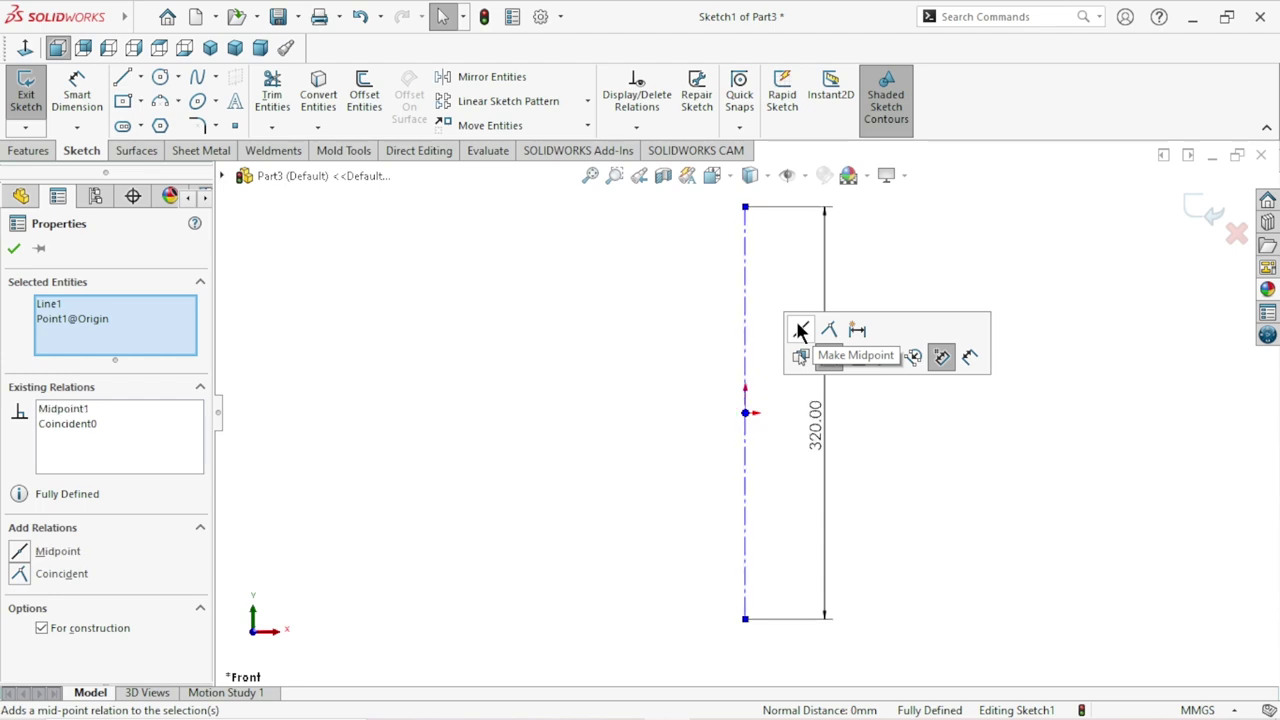
{"action": "left_click", "coordinate": [14, 249]}
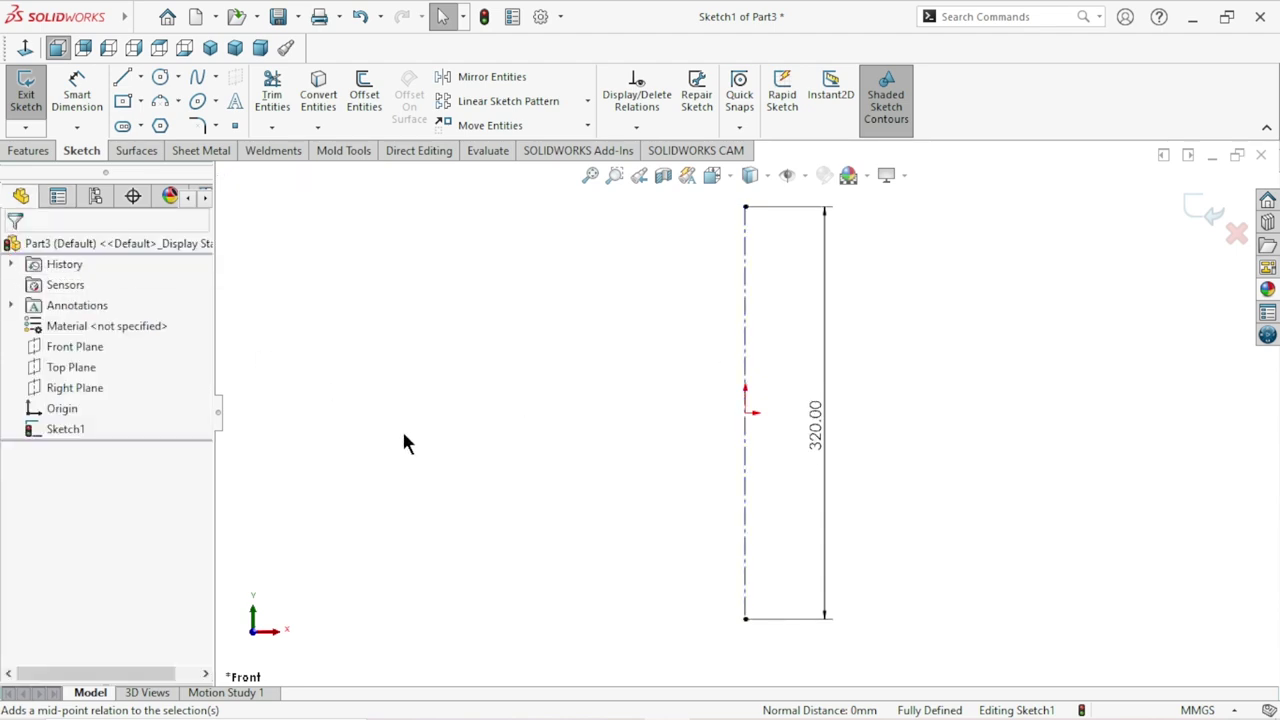
{"action": "scroll", "coordinate": [809, 543], "scroll_direction": "up", "scroll_amount": 2}
{"action": "scroll", "coordinate": [821, 447], "scroll_direction": "down", "scroll_amount": 1}
{"action": "scroll", "coordinate": [741, 362], "scroll_direction": "down", "scroll_amount": 2}
{"action": "scroll", "coordinate": [743, 369], "scroll_direction": "up", "scroll_amount": 2}
{"action": "scroll", "coordinate": [731, 270], "scroll_direction": "down", "scroll_amount": 1}
{"action": "left_click", "coordinate": [123, 80]}
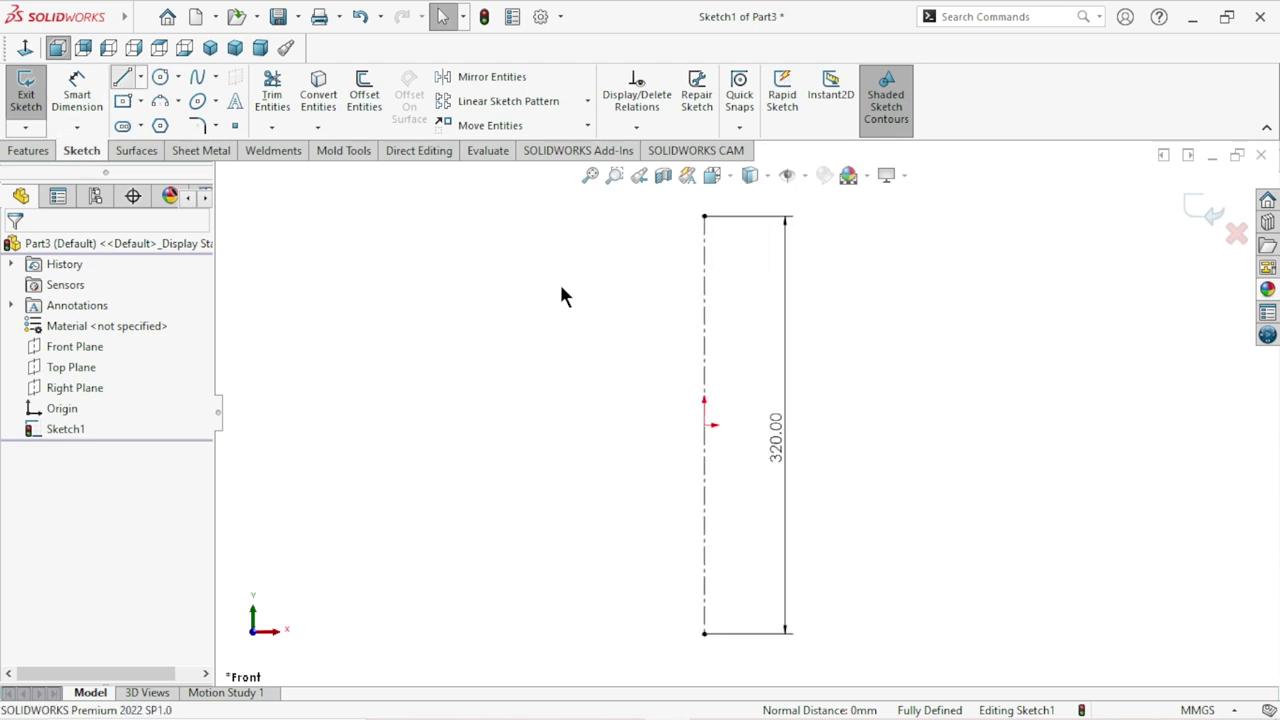
Draw a three-line open profile left of the centerline's top end.
{"action": "left_click", "coordinate": [705, 217]}
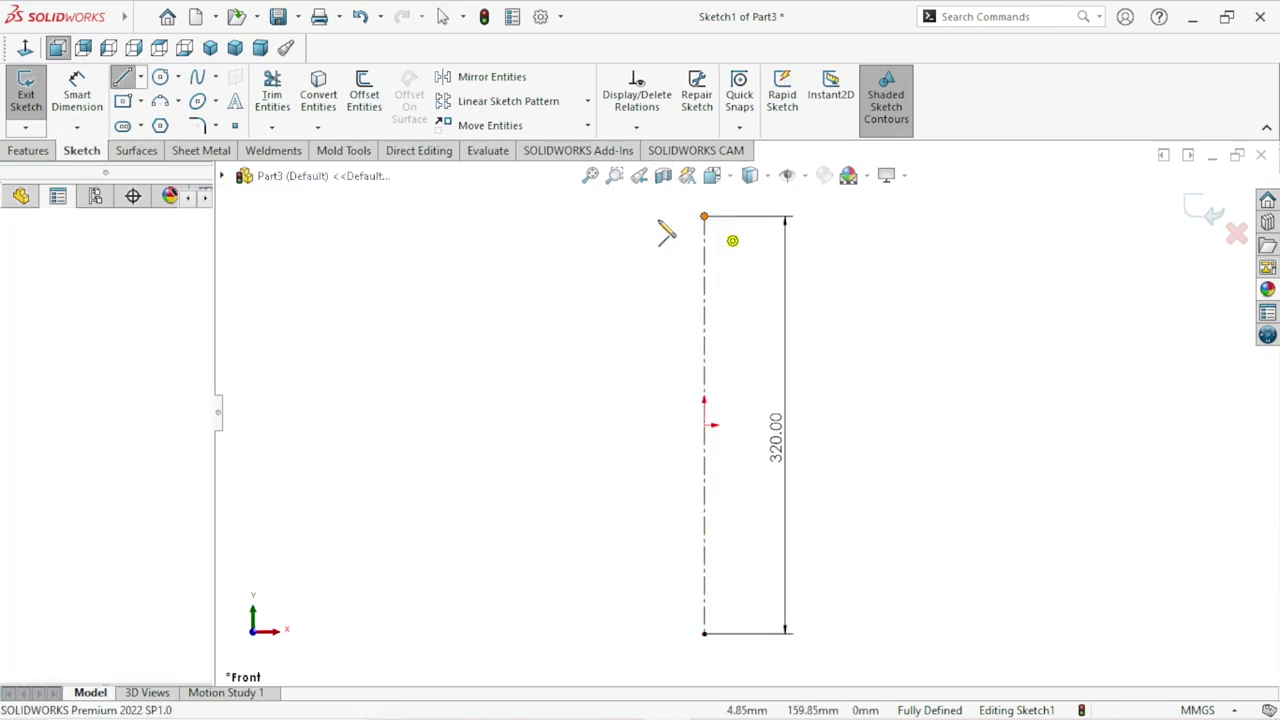
{"action": "left_click", "coordinate": [662, 216]}
{"action": "left_click", "coordinate": [662, 329]}
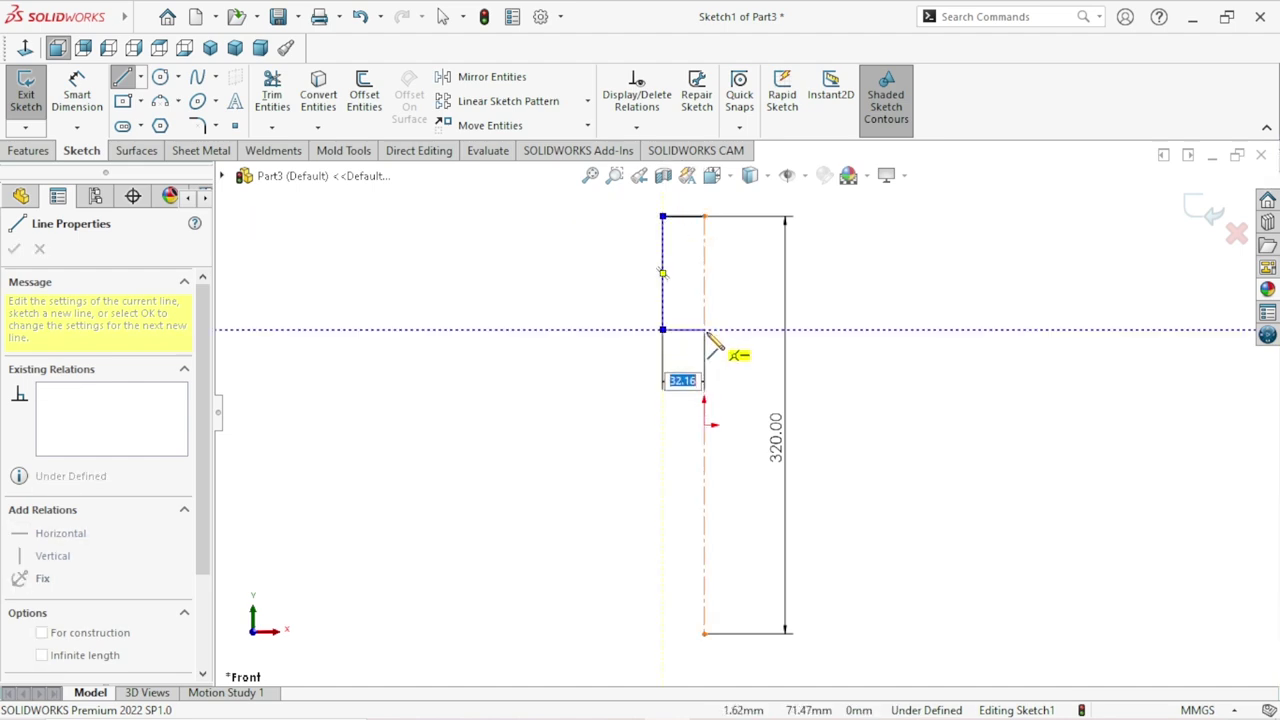
{"action": "left_click", "coordinate": [704, 329]}
{"action": "right_click", "coordinate": [786, 331]}
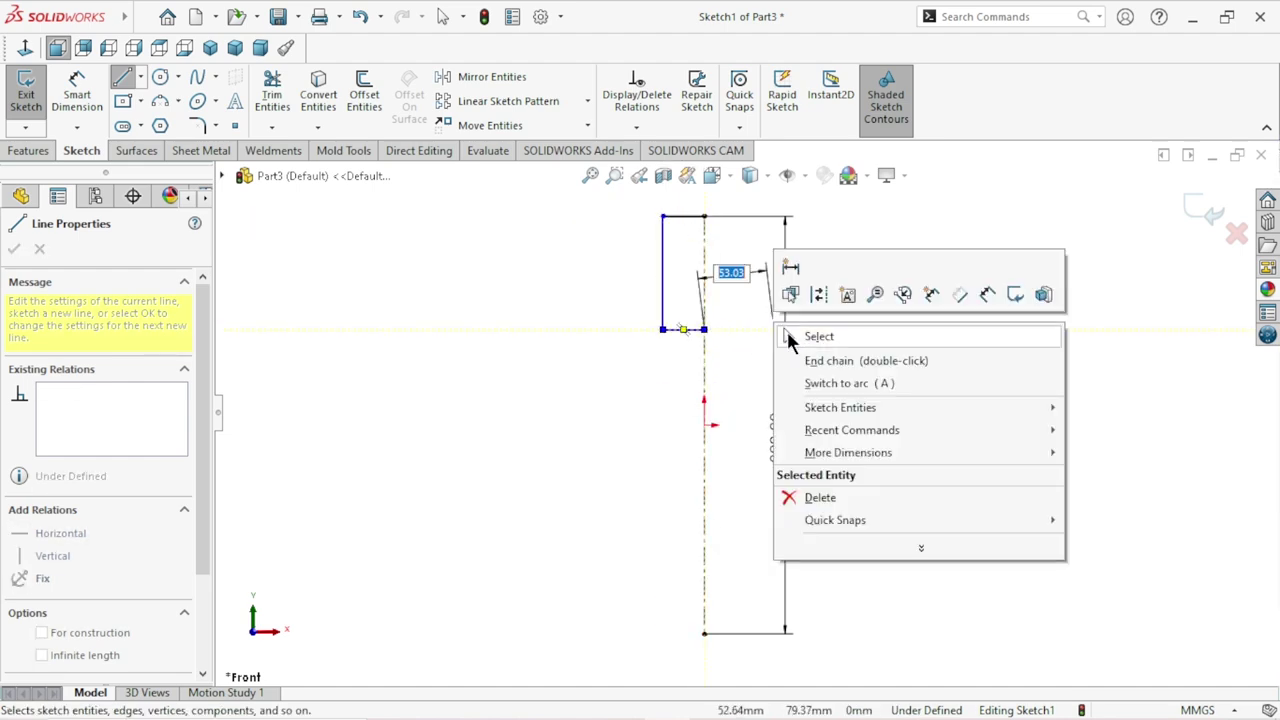
{"action": "left_click", "coordinate": [790, 334]}
{"action": "scroll", "coordinate": [789, 440], "scroll_direction": "up", "scroll_amount": 2}
{"action": "scroll", "coordinate": [765, 418], "scroll_direction": "up", "scroll_amount": 1}
{"action": "scroll", "coordinate": [765, 418], "scroll_direction": "down", "scroll_amount": 2}
{"action": "scroll", "coordinate": [752, 411], "scroll_direction": "up", "scroll_amount": 1}
Dimension the profile: 70 mm edge length and 35 mm width from the centerline.
{"action": "left_click", "coordinate": [92, 97]}
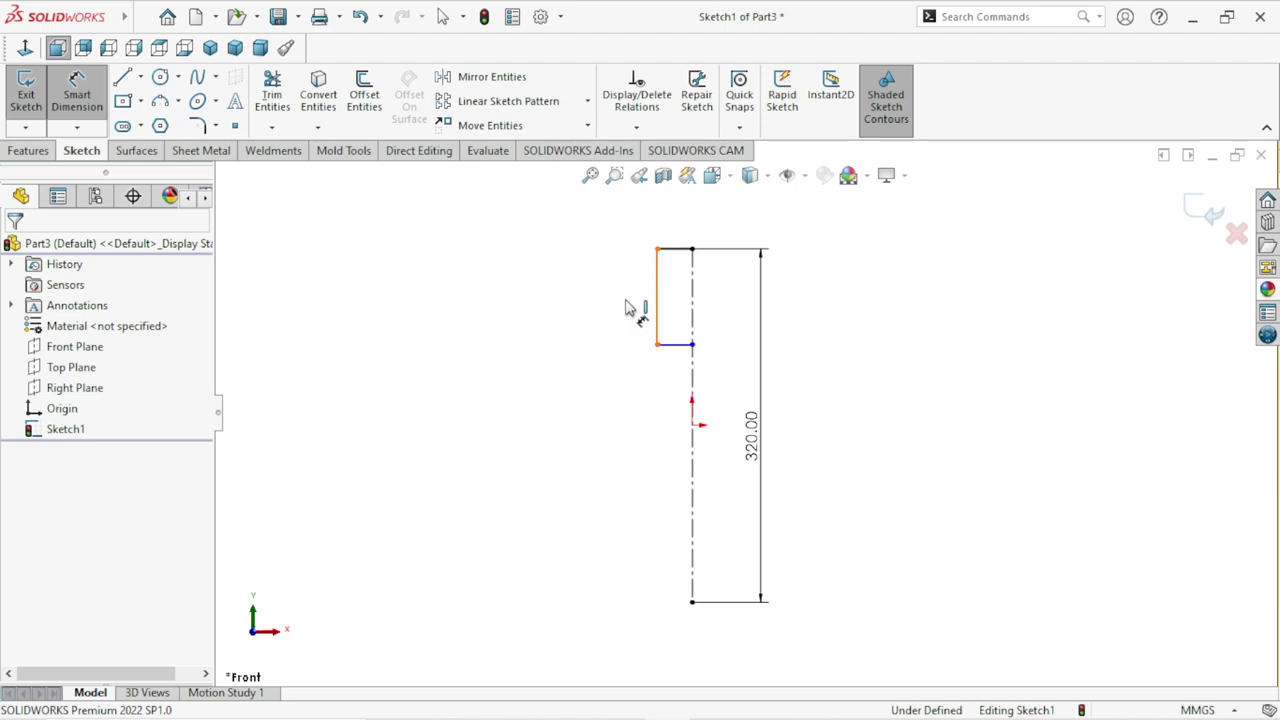
{"action": "left_click", "coordinate": [657, 300]}
{"action": "left_click", "coordinate": [628, 310]}
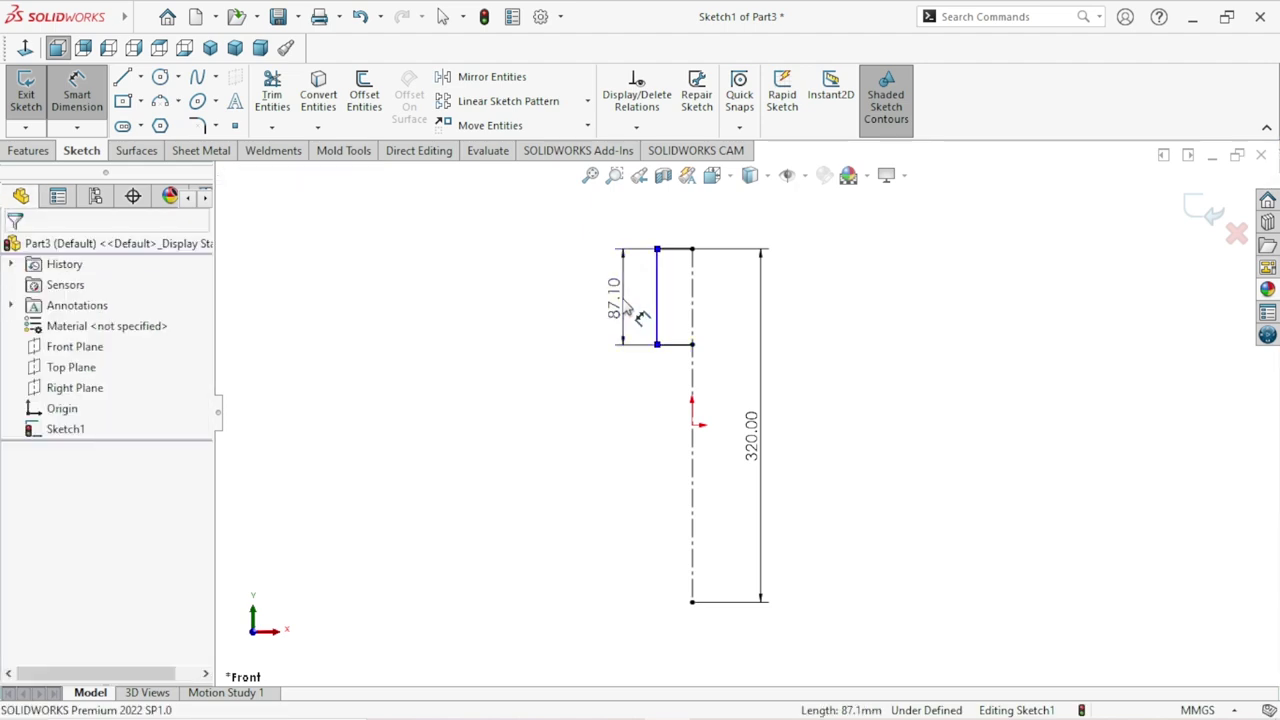
{"action": "type", "text": "70"}
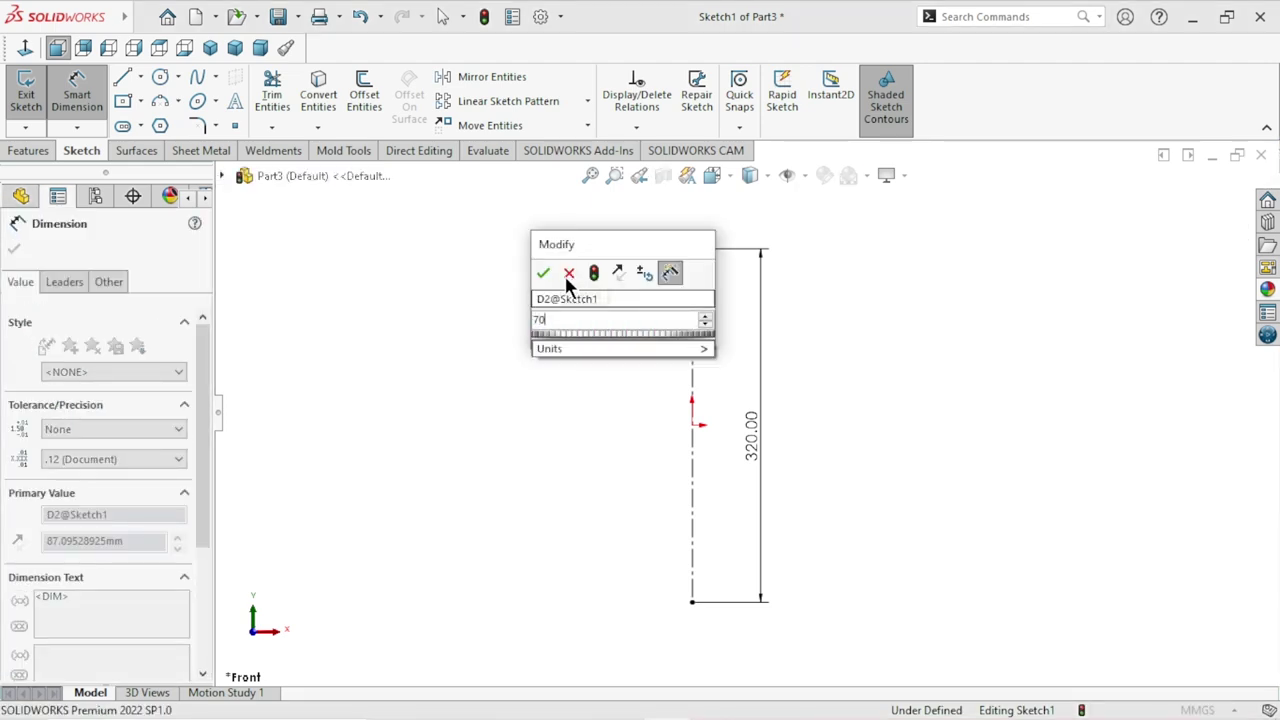
{"action": "left_click", "coordinate": [543, 273]}
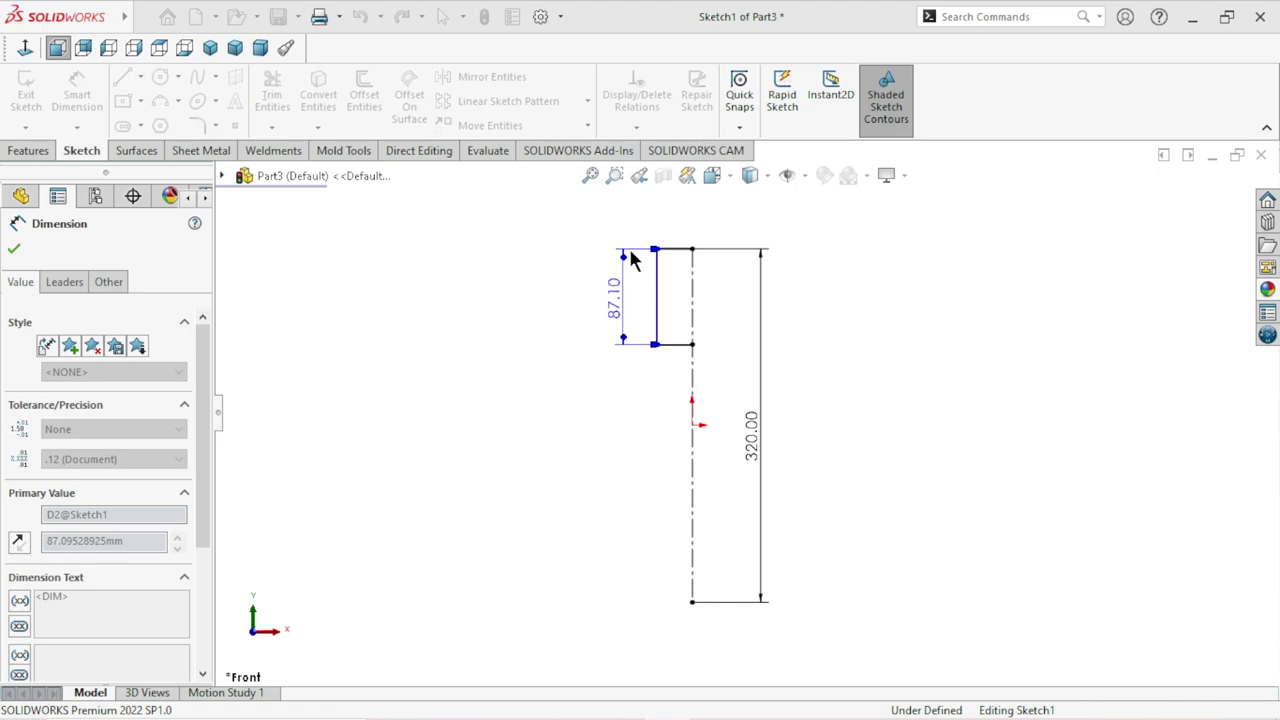
{"action": "left_click", "coordinate": [693, 288]}
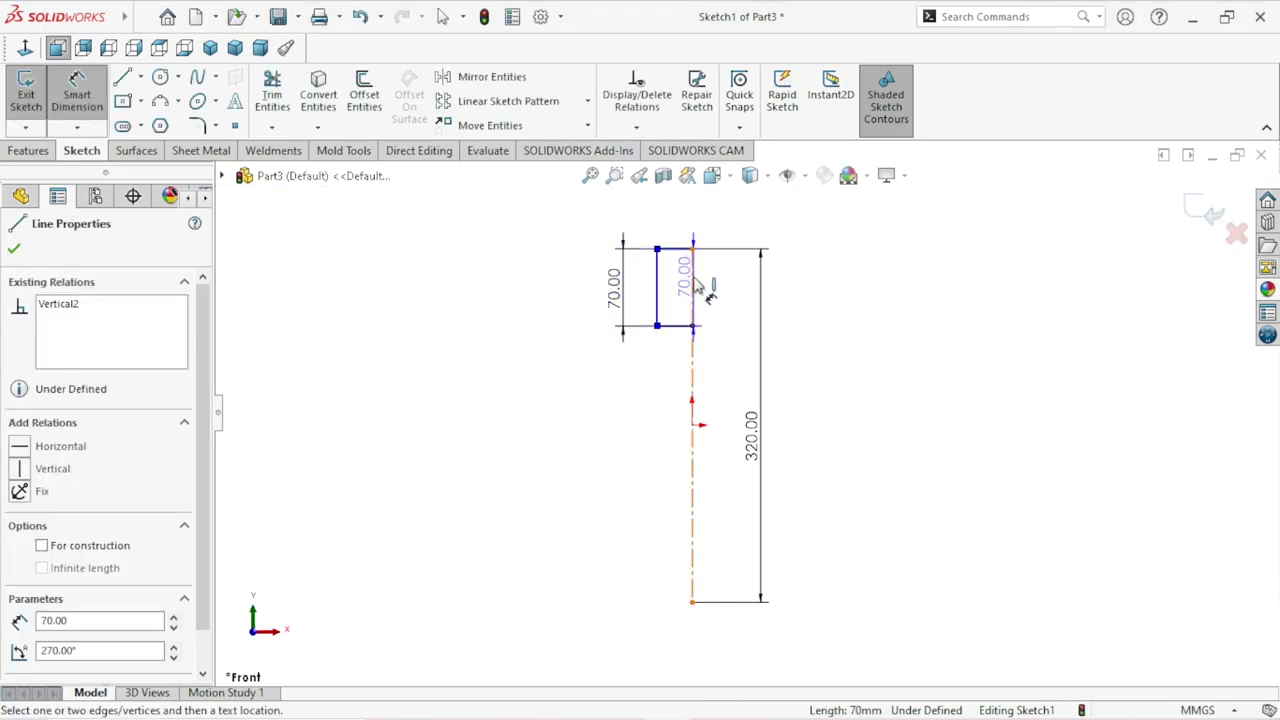
{"action": "left_click", "coordinate": [693, 292]}
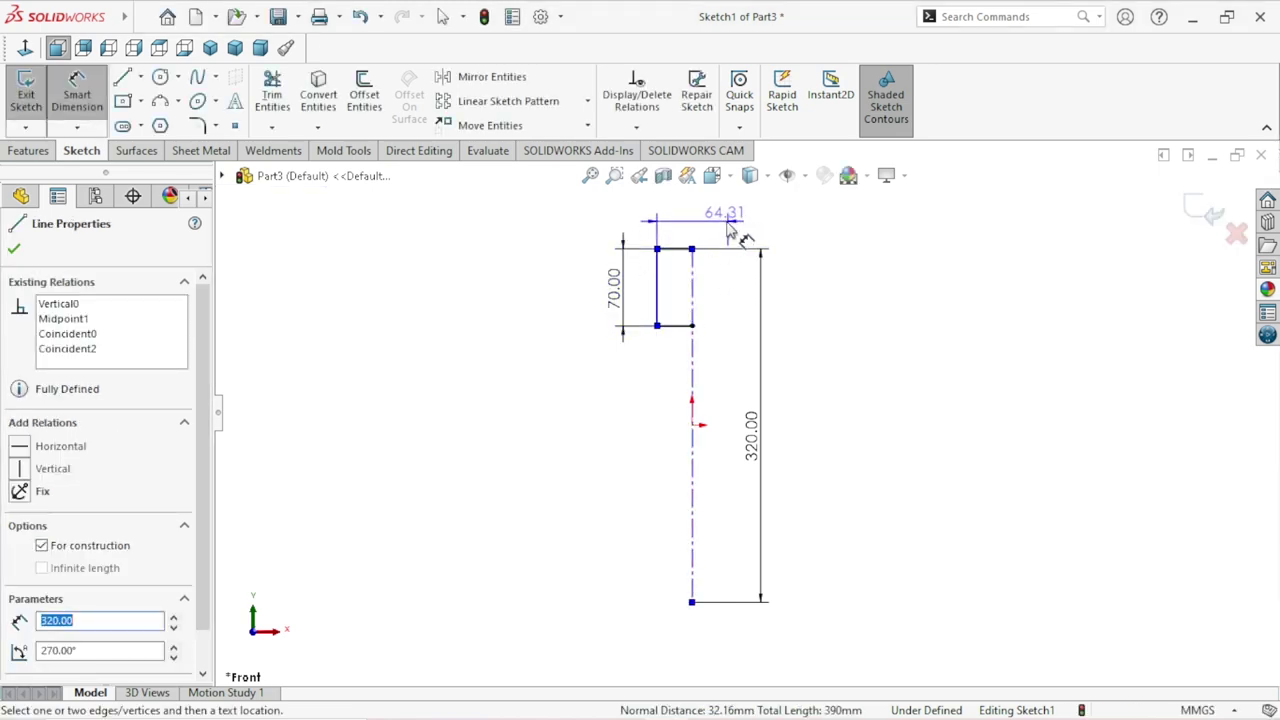
{"action": "left_click", "coordinate": [698, 232]}
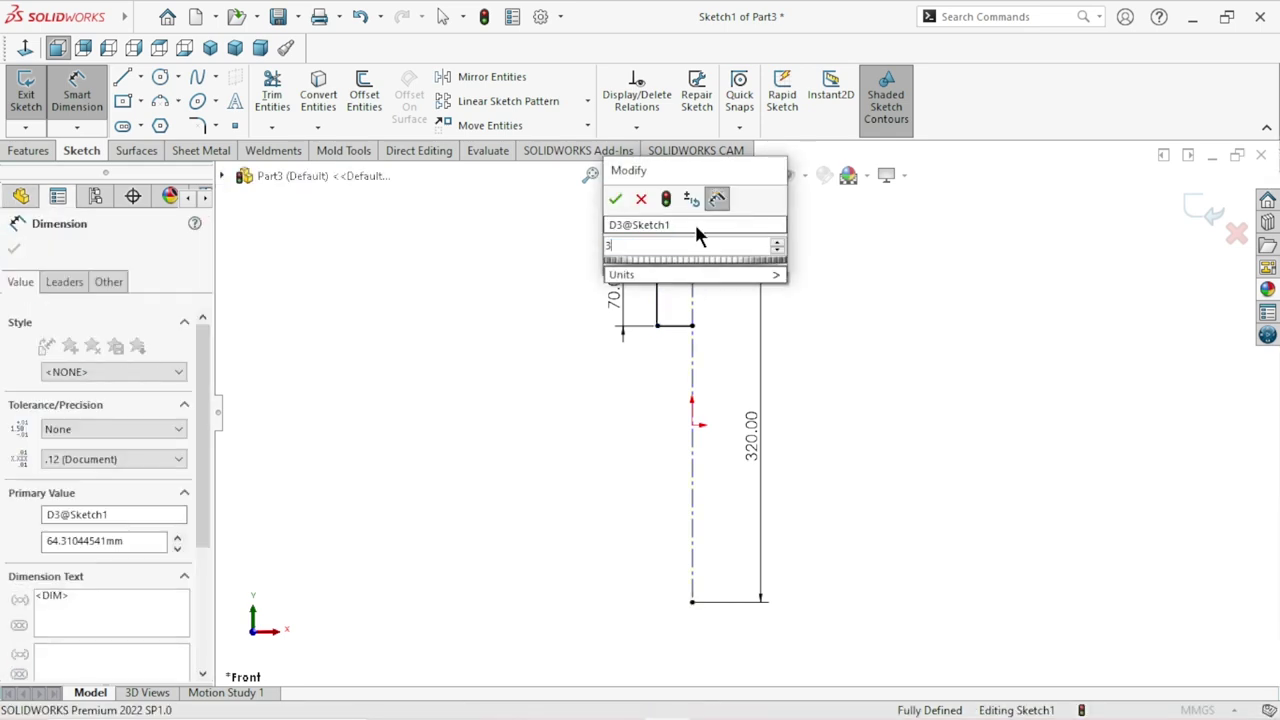
{"action": "type", "text": "35"}
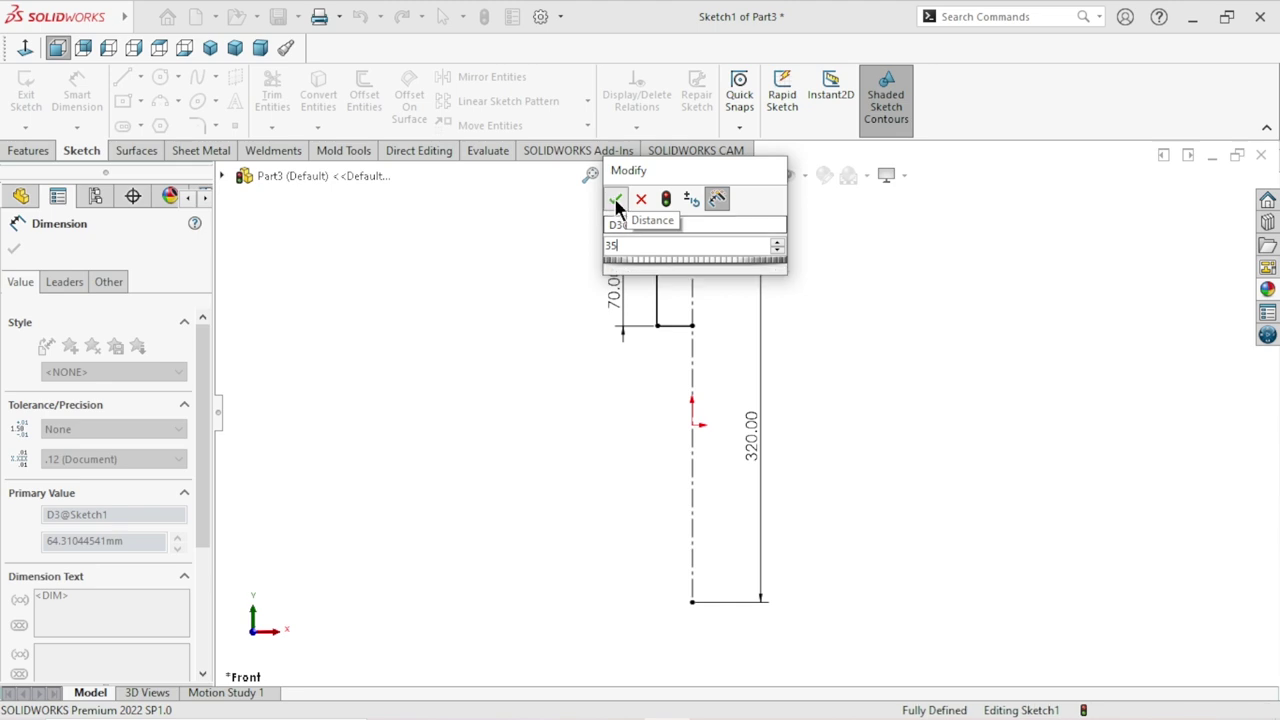
{"action": "left_click", "coordinate": [614, 198]}
Move the 35.00 and 320.00 dimensions clear of the geometry.
{"action": "scroll", "coordinate": [760, 480], "scroll_direction": "up", "scroll_amount": 1}
{"action": "scroll", "coordinate": [770, 505], "scroll_direction": "up", "scroll_amount": 1}
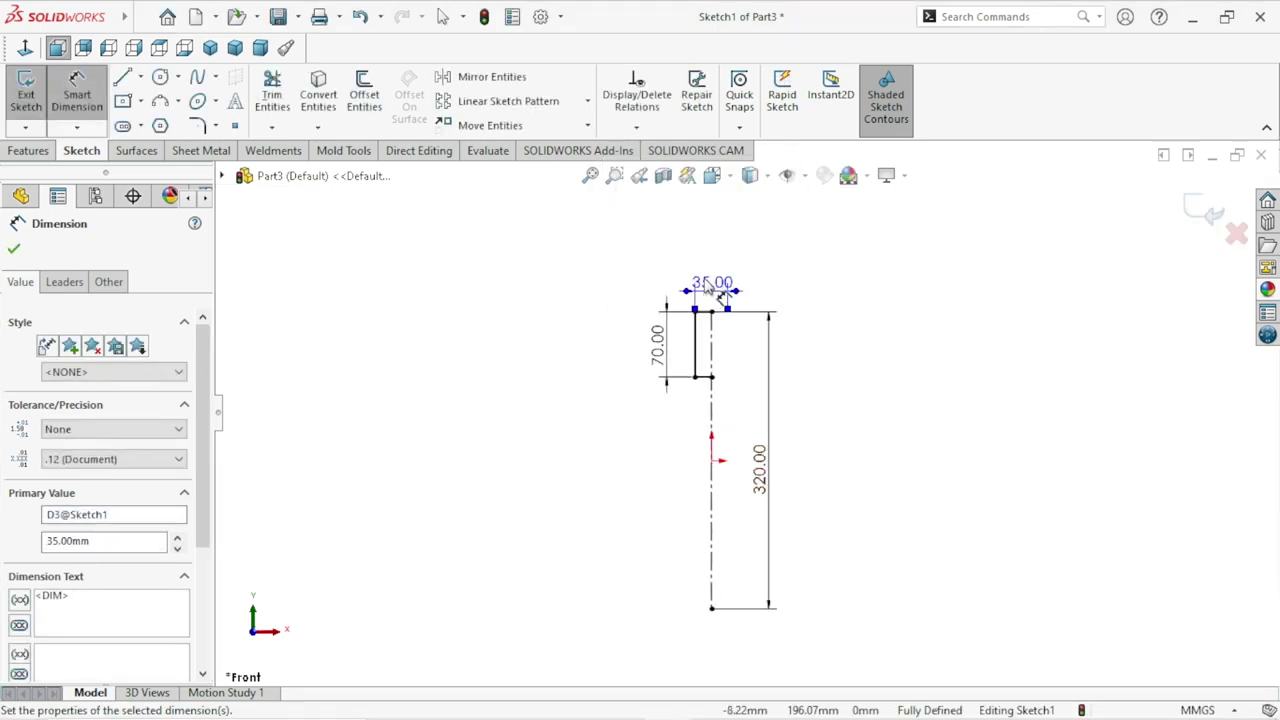
{"action": "left_click_drag", "start_coordinate": [716, 290], "coordinate": [770, 278]}
{"action": "scroll", "coordinate": [757, 491], "scroll_direction": "up", "scroll_amount": 2}
{"action": "scroll", "coordinate": [778, 503], "scroll_direction": "down", "scroll_amount": 1}
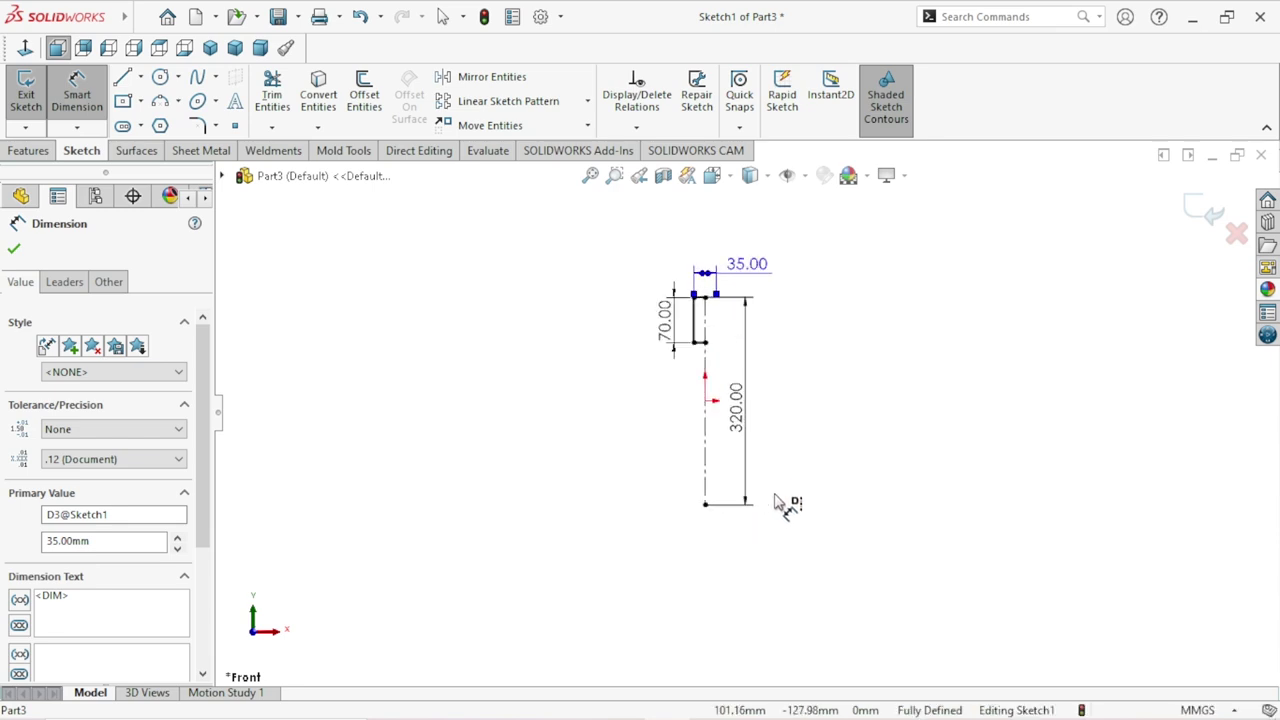
{"action": "scroll", "coordinate": [775, 502], "scroll_direction": "down", "scroll_amount": 1}
{"action": "left_click_drag", "start_coordinate": [737, 394], "coordinate": [768, 395]}
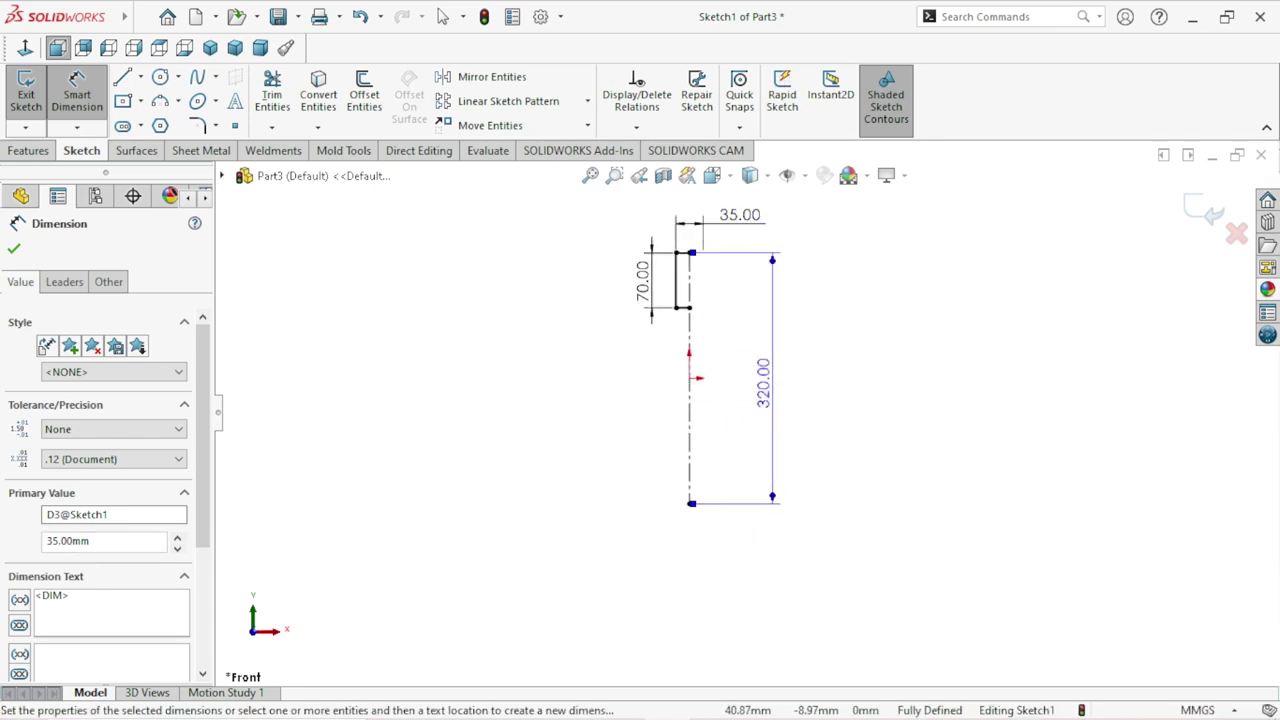
{"action": "left_click", "coordinate": [808, 508]}
{"action": "scroll", "coordinate": [760, 487], "scroll_direction": "up", "scroll_amount": 1}
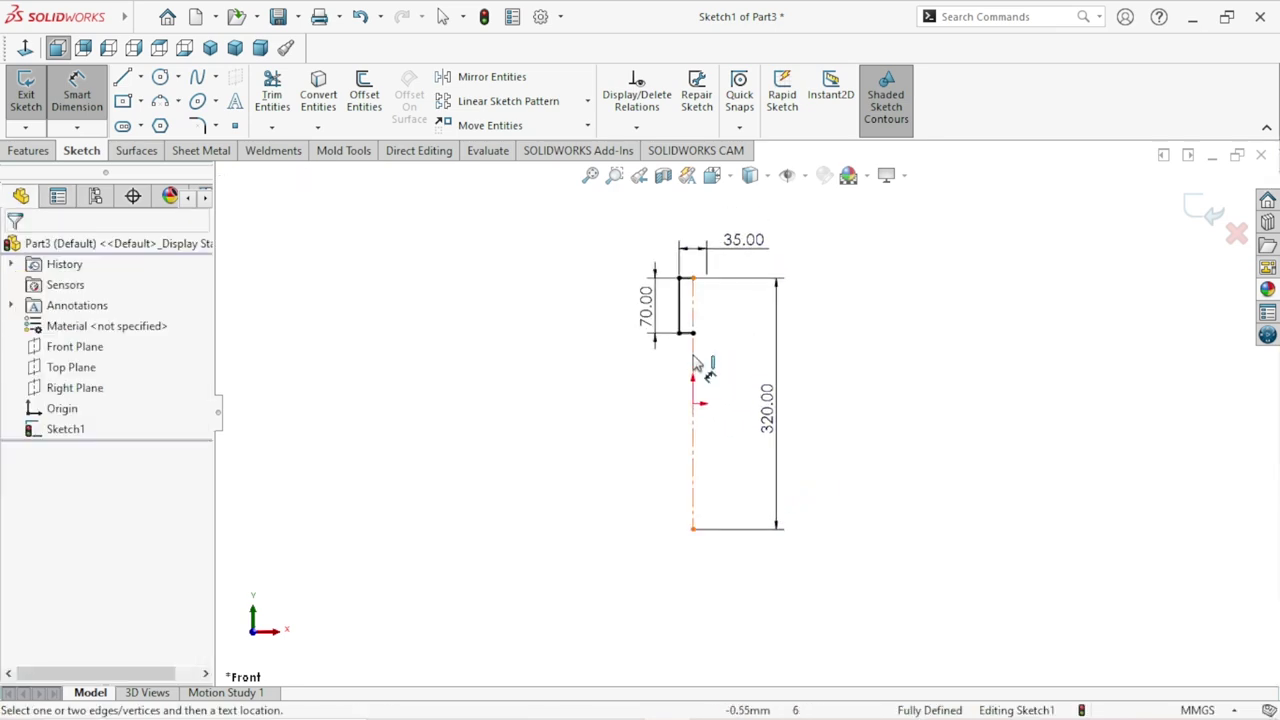
{"action": "scroll", "coordinate": [697, 360], "scroll_direction": "down", "scroll_amount": 2}
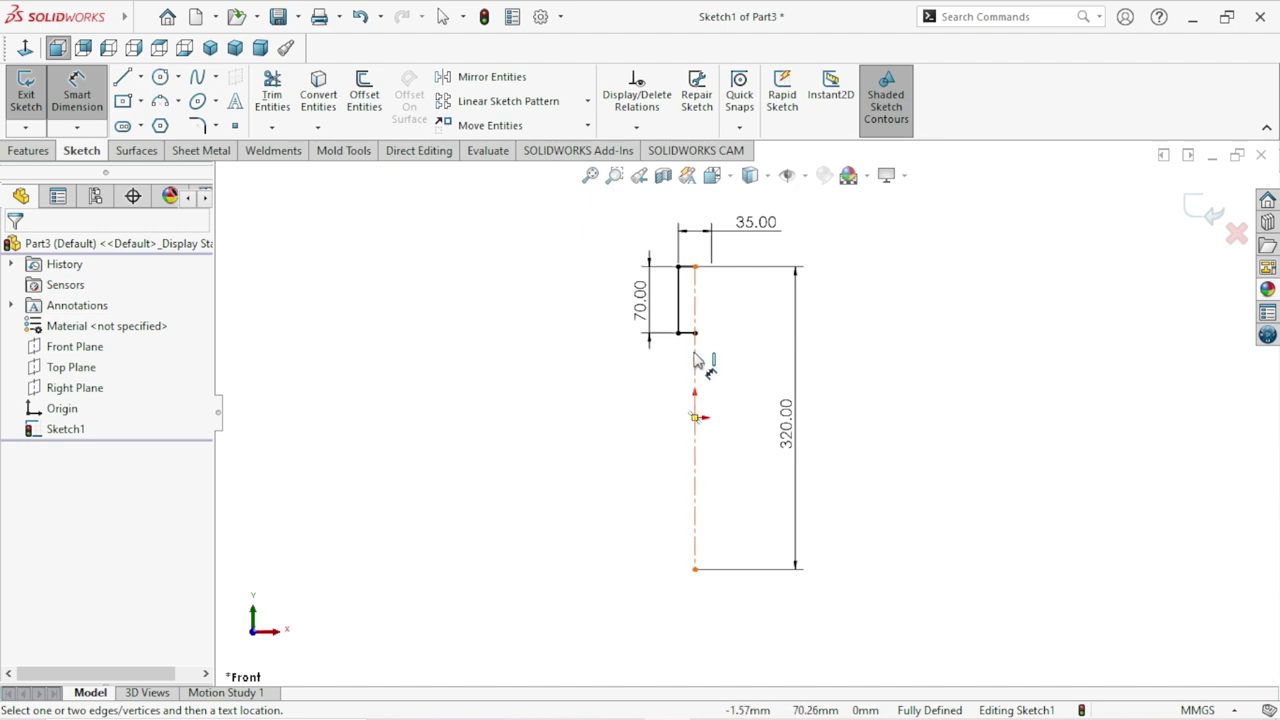
{"action": "scroll", "coordinate": [738, 470], "scroll_direction": "up", "scroll_amount": 1}
{"action": "scroll", "coordinate": [748, 476], "scroll_direction": "down", "scroll_amount": 1}
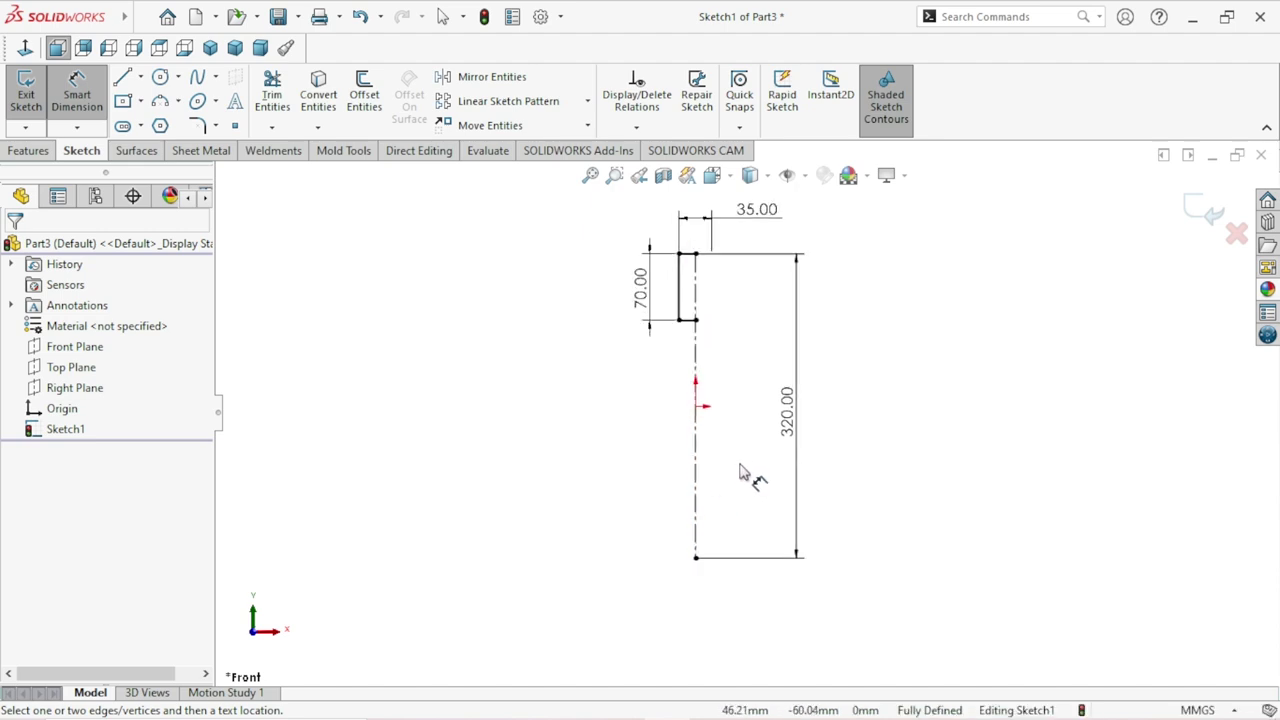
Draw a horizontal centerline through the origin.
{"action": "left_click", "coordinate": [140, 77]}
{"action": "left_click", "coordinate": [165, 122]}
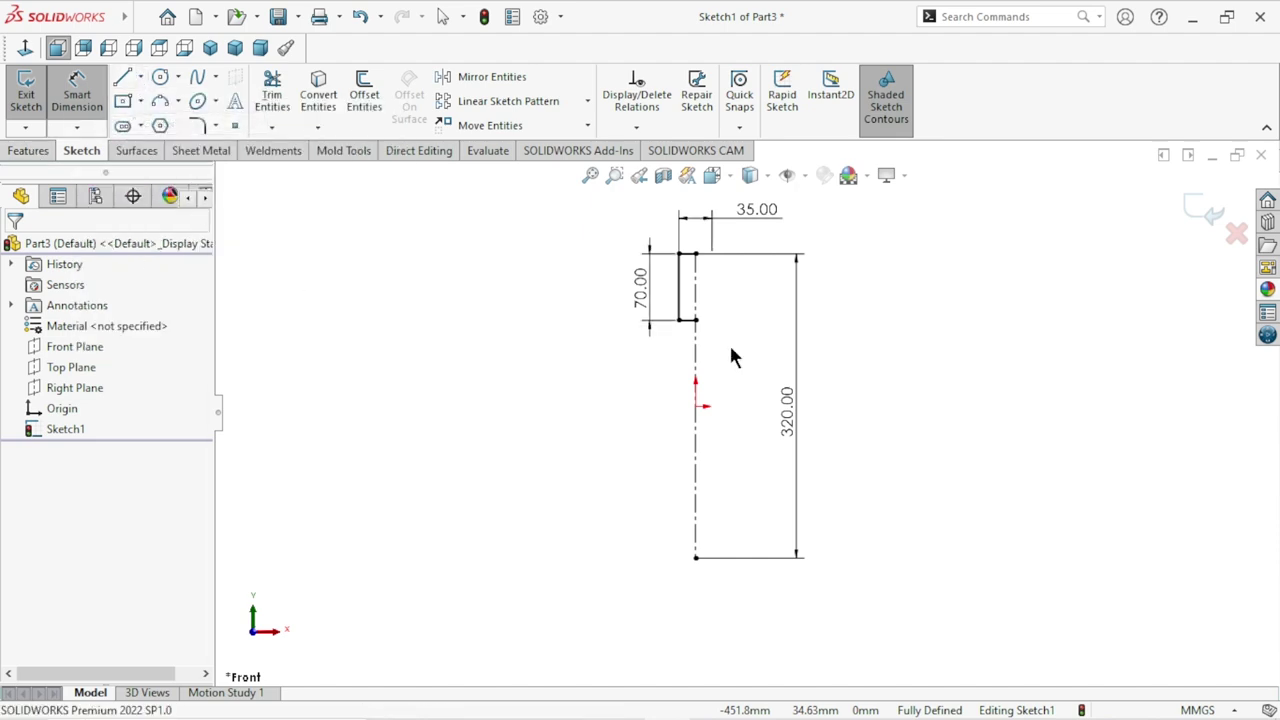
{"action": "left_click", "coordinate": [747, 406]}
{"action": "left_click", "coordinate": [562, 406]}
{"action": "right_click", "coordinate": [525, 385]}
{"action": "left_click", "coordinate": [529, 389]}
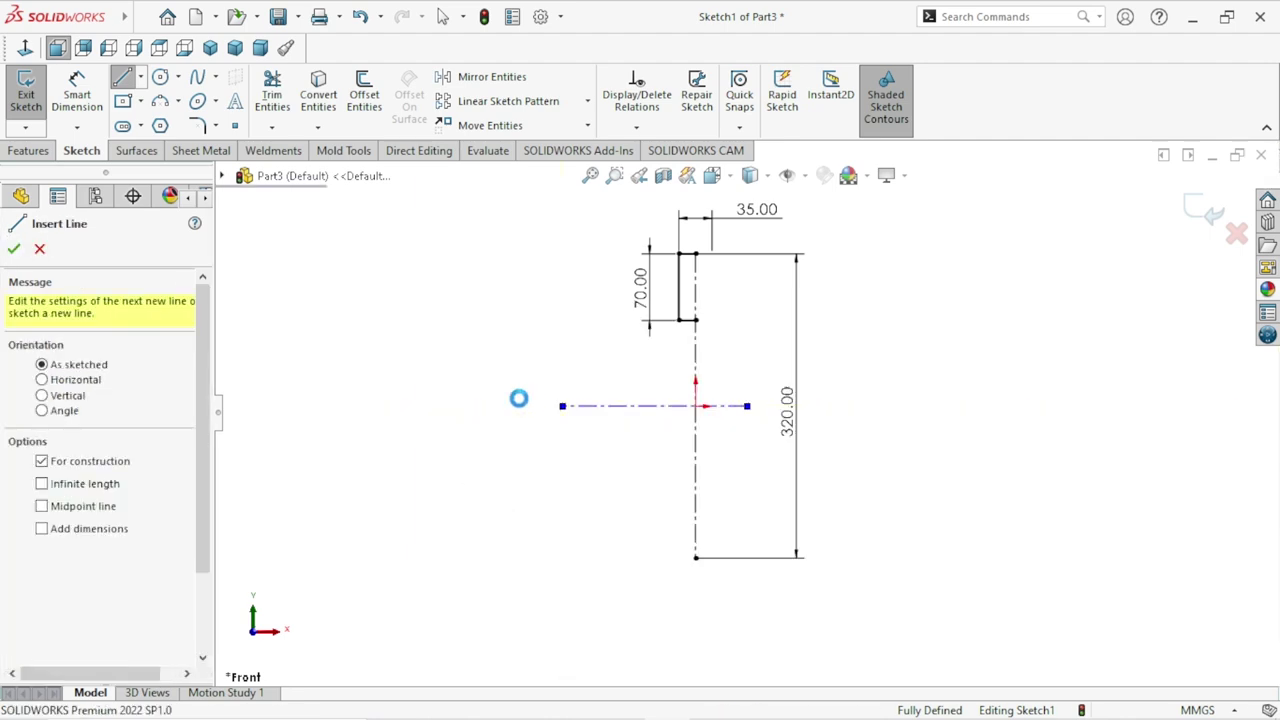
Mirror the three upper profile lines about the horizontal centerline.
{"action": "left_click", "coordinate": [575, 72]}
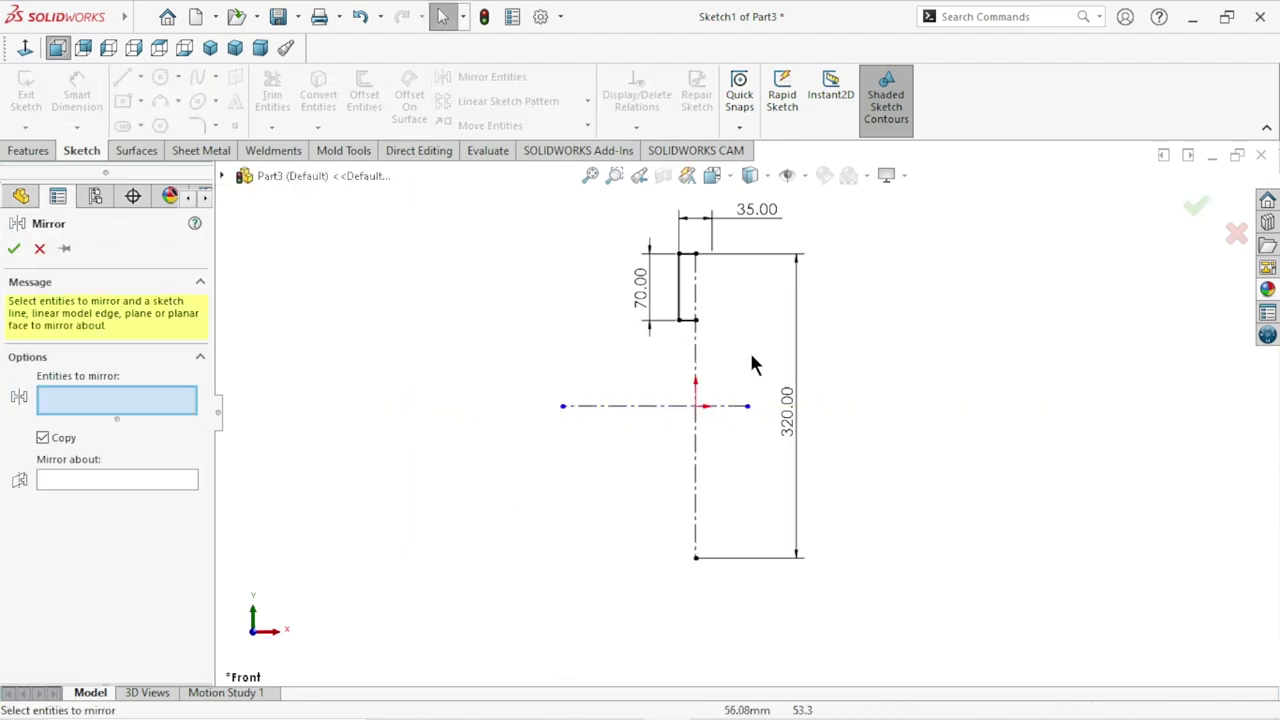
{"action": "left_click", "coordinate": [689, 256]}
{"action": "left_click", "coordinate": [680, 285]}
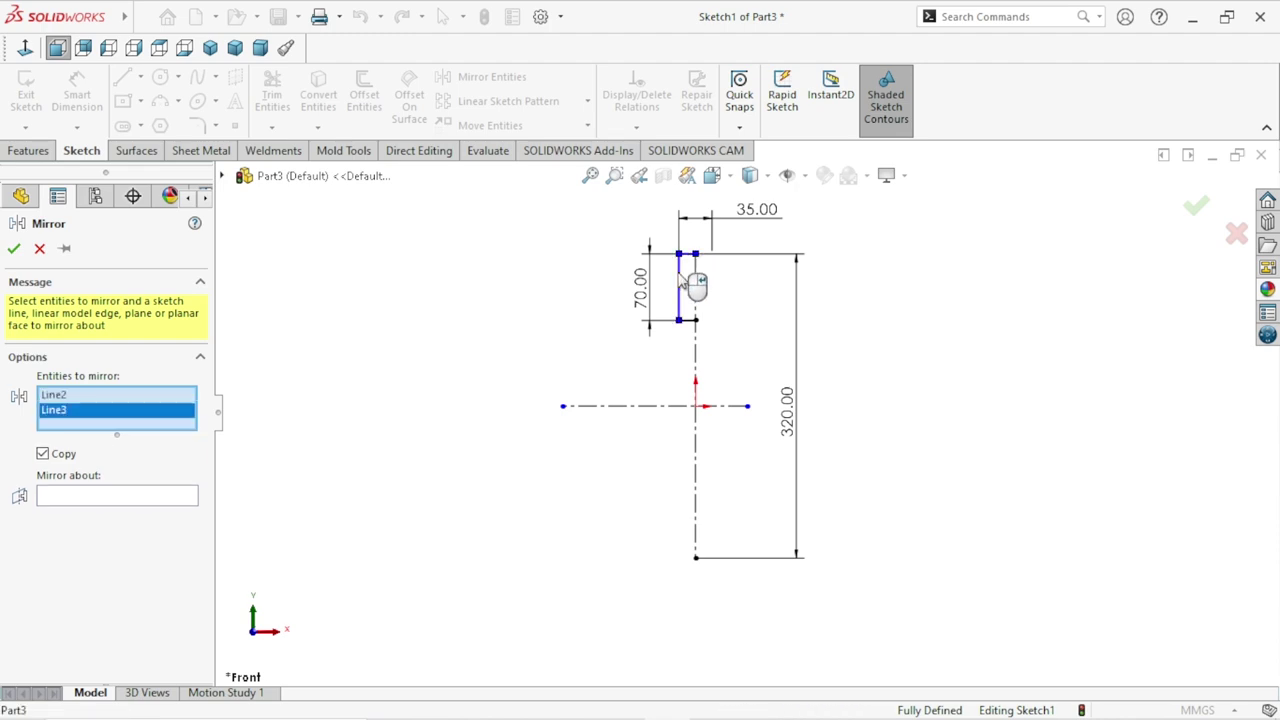
{"action": "left_click", "coordinate": [689, 321]}
{"action": "left_click", "coordinate": [95, 511]}
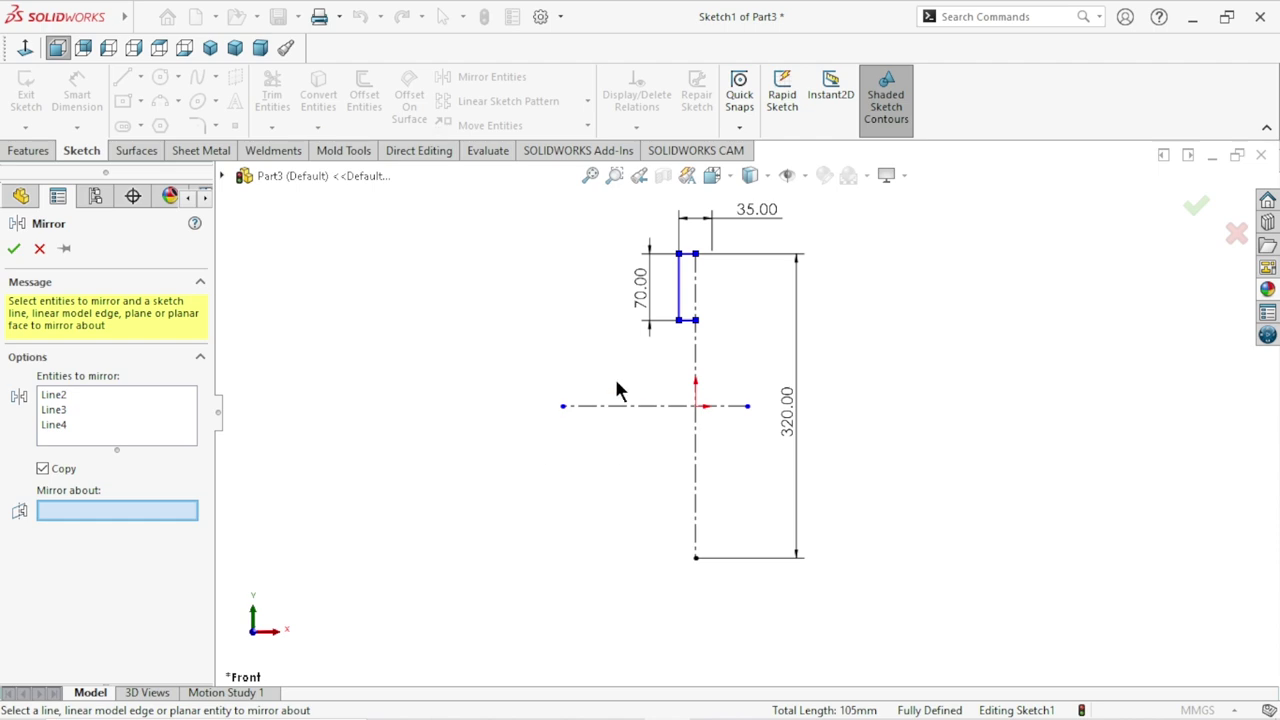
{"action": "left_click", "coordinate": [617, 407]}
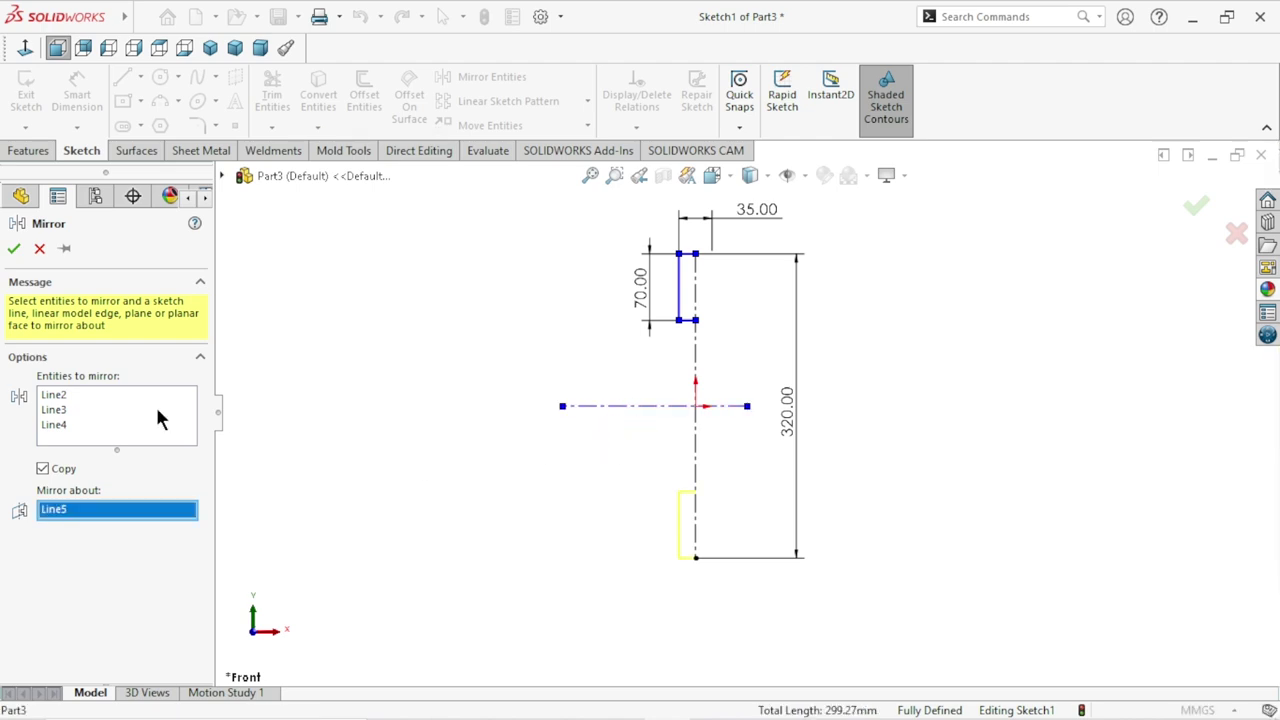
{"action": "left_click", "coordinate": [14, 249]}
{"action": "scroll", "coordinate": [700, 410], "scroll_direction": "up", "scroll_amount": 1}
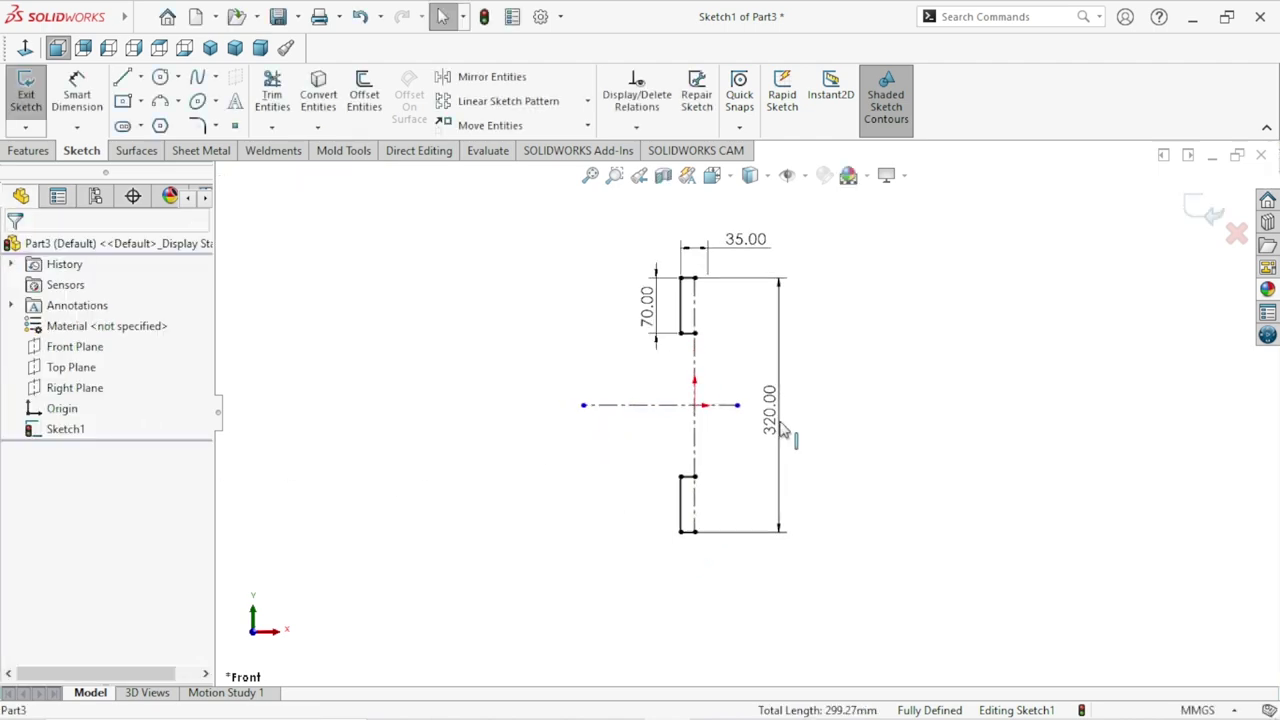
{"action": "left_click", "coordinate": [77, 92]}
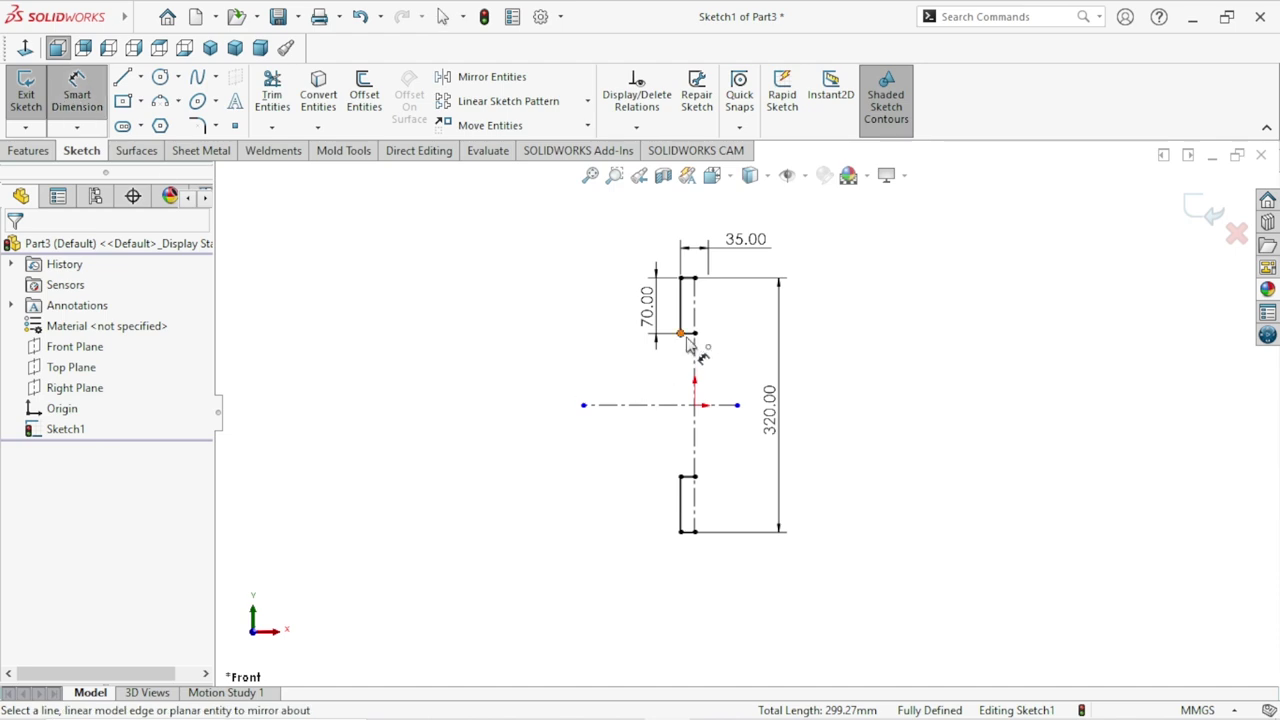
Add a driven 180.00 dimension between the upper and lower inner arm lines.
{"action": "left_click", "coordinate": [690, 370]}
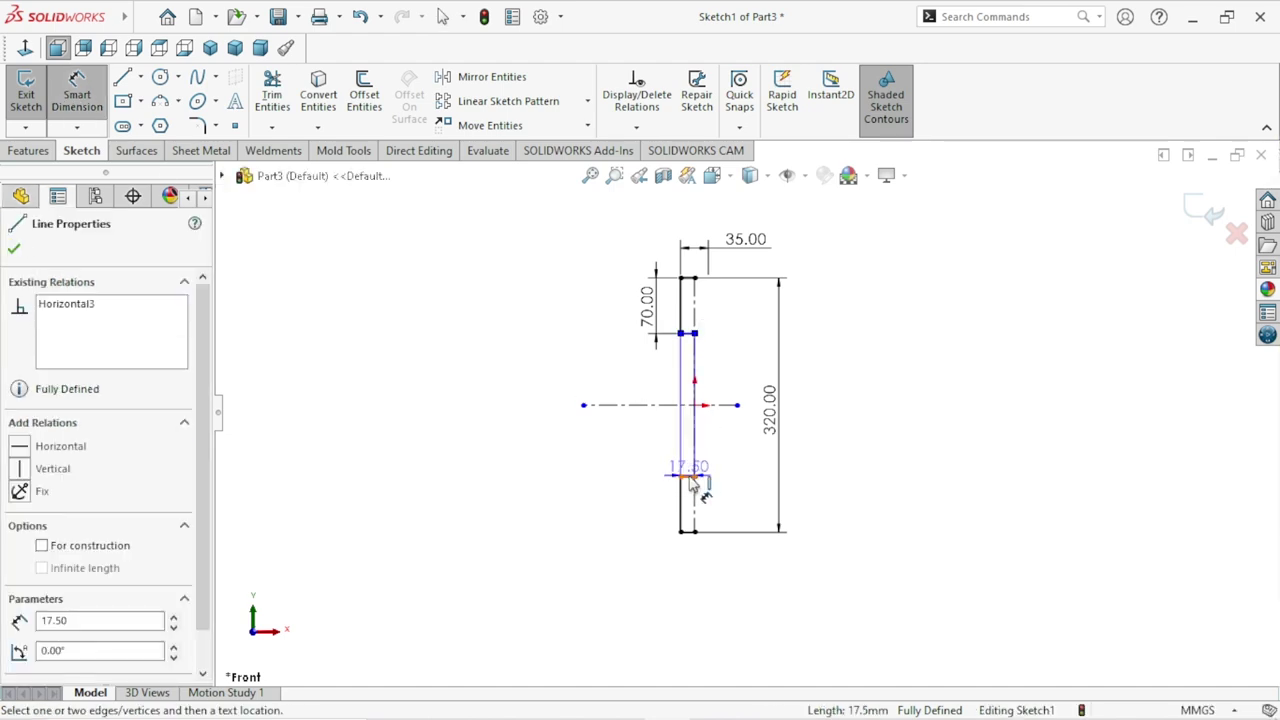
{"action": "left_click", "coordinate": [689, 477]}
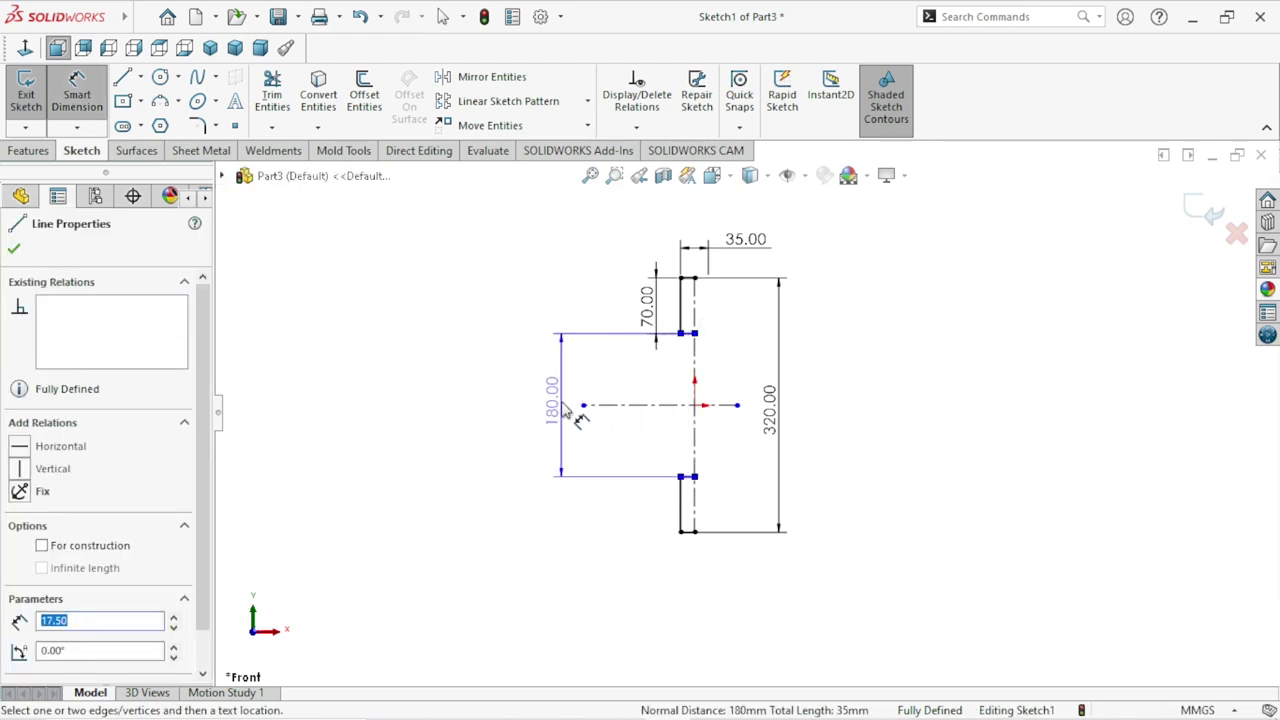
{"action": "left_click", "coordinate": [622, 418]}
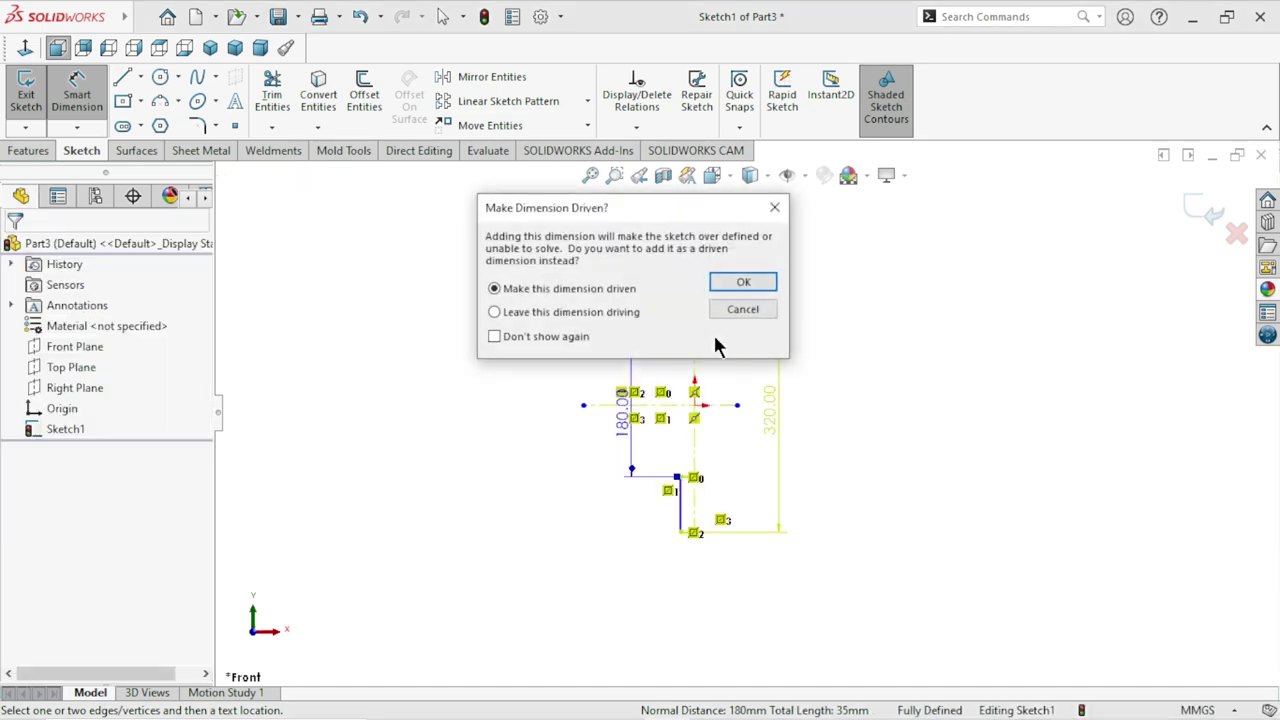
{"action": "left_click", "coordinate": [742, 283]}
{"action": "left_click", "coordinate": [651, 434]}
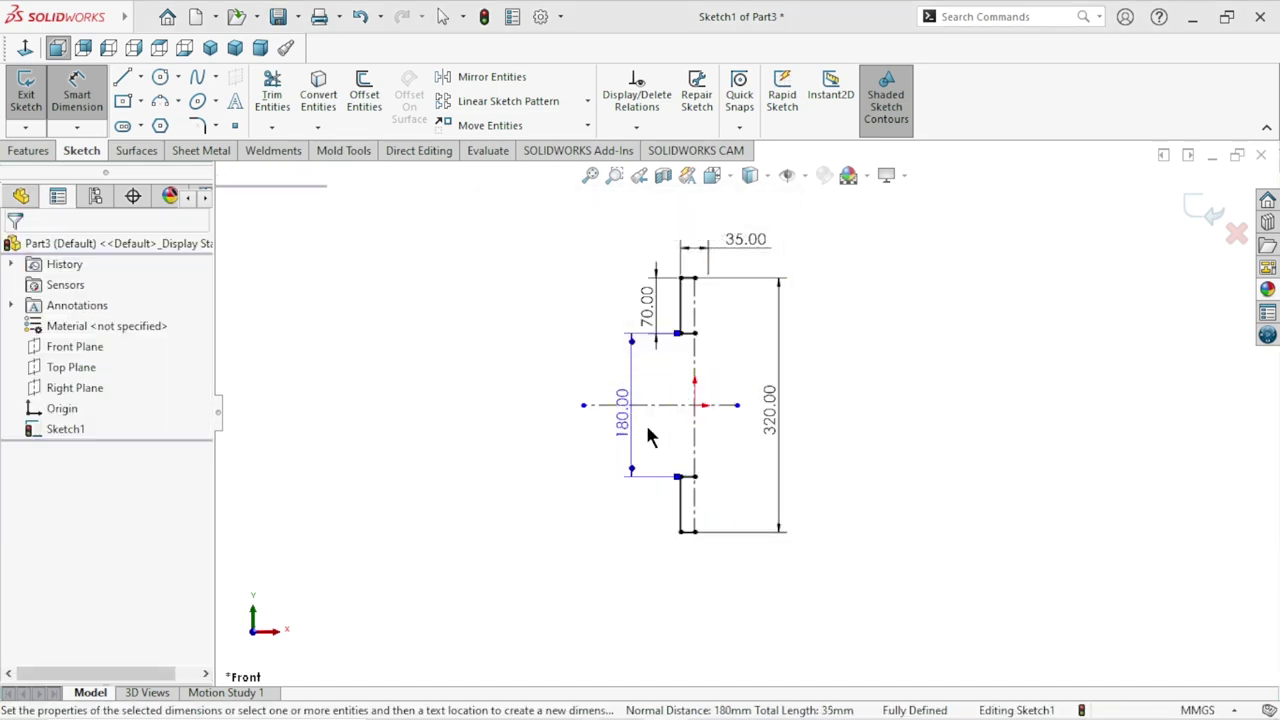
{"action": "scroll", "coordinate": [648, 432], "scroll_direction": "down", "scroll_amount": 2}
{"action": "scroll", "coordinate": [648, 432], "scroll_direction": "up", "scroll_amount": 3}
{"action": "scroll", "coordinate": [766, 443], "scroll_direction": "down", "scroll_amount": 2}
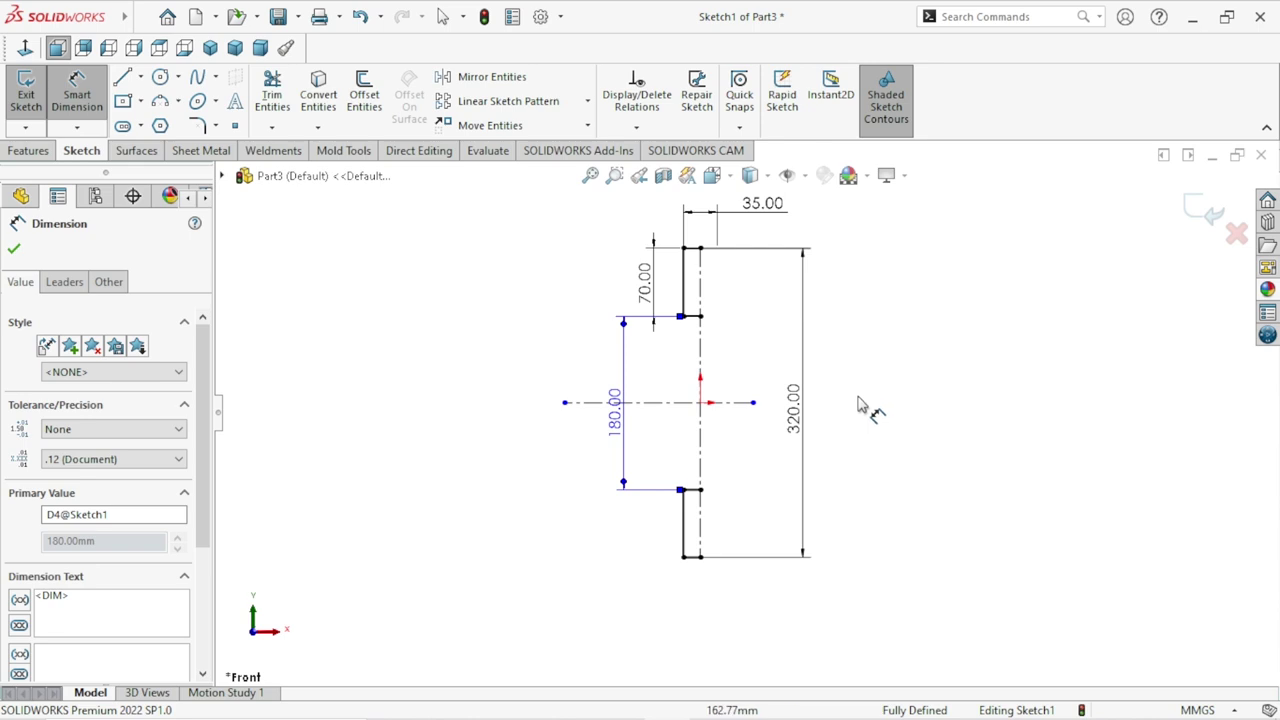
{"action": "left_click", "coordinate": [910, 440]}
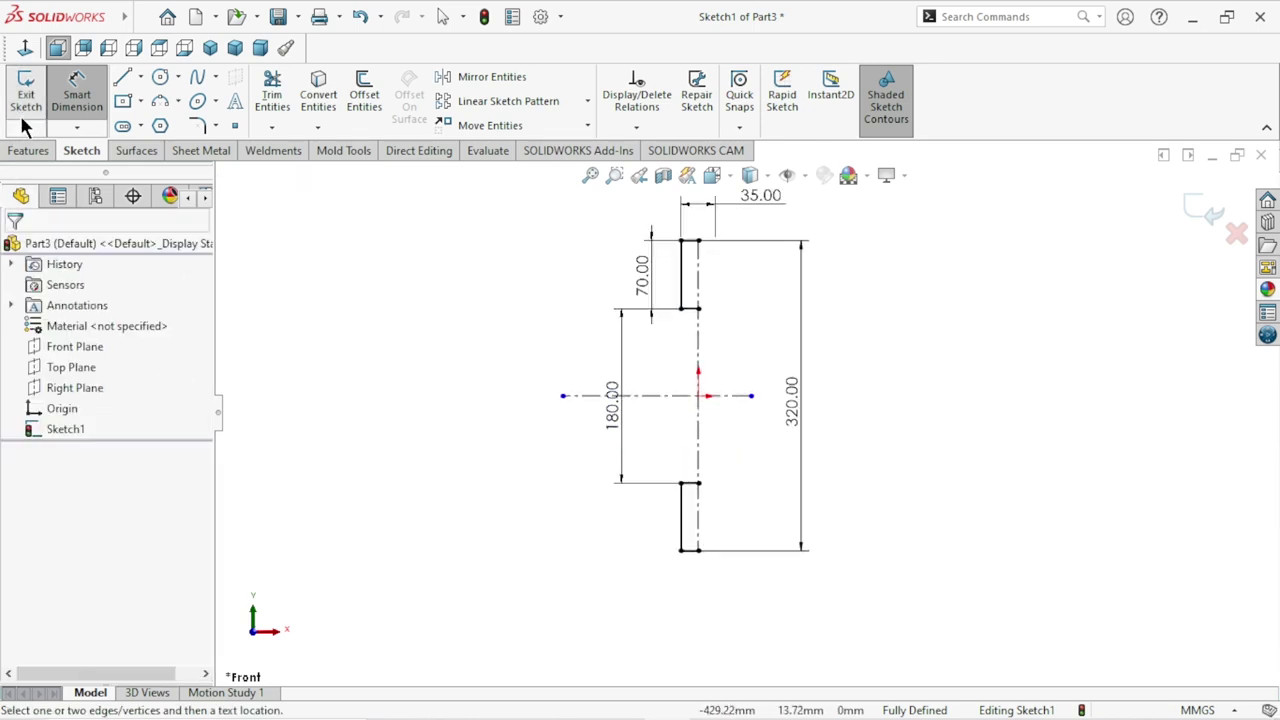
{"action": "left_click", "coordinate": [30, 152]}
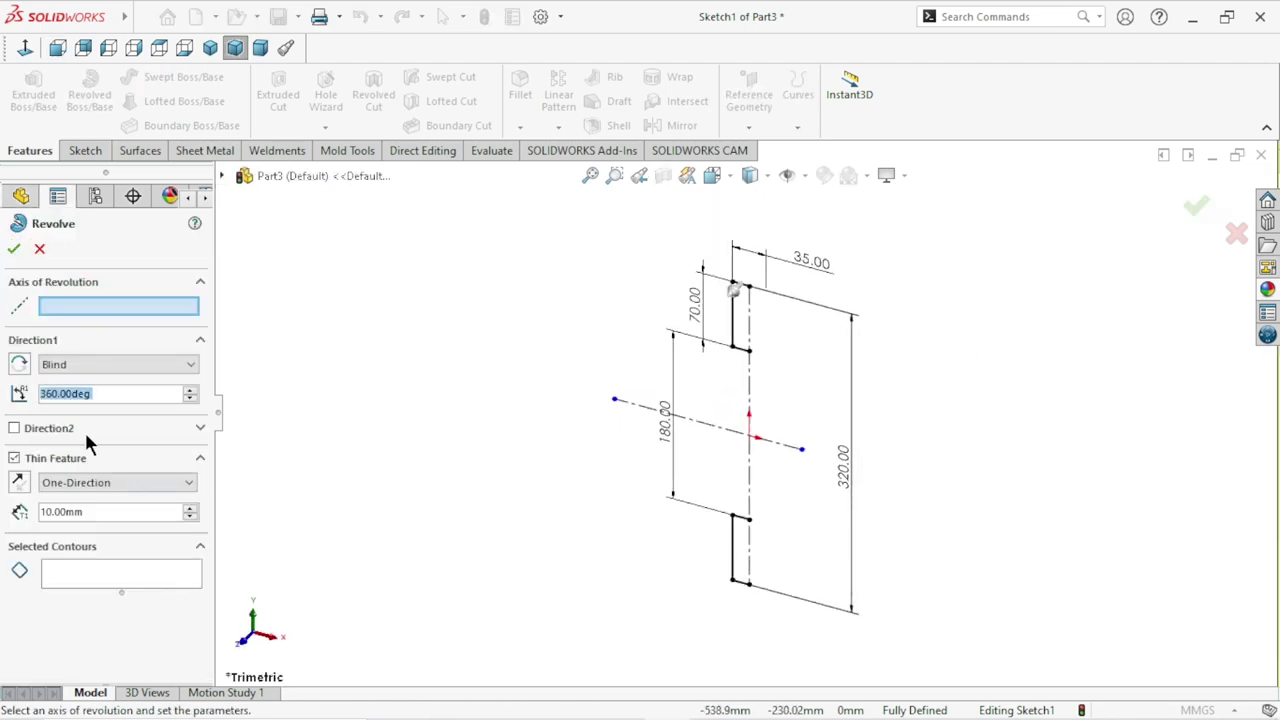
Cancel the first revolve, delete the horizontal centerline, and restart Revolved Boss/Base.
{"action": "left_click", "coordinate": [38, 252]}
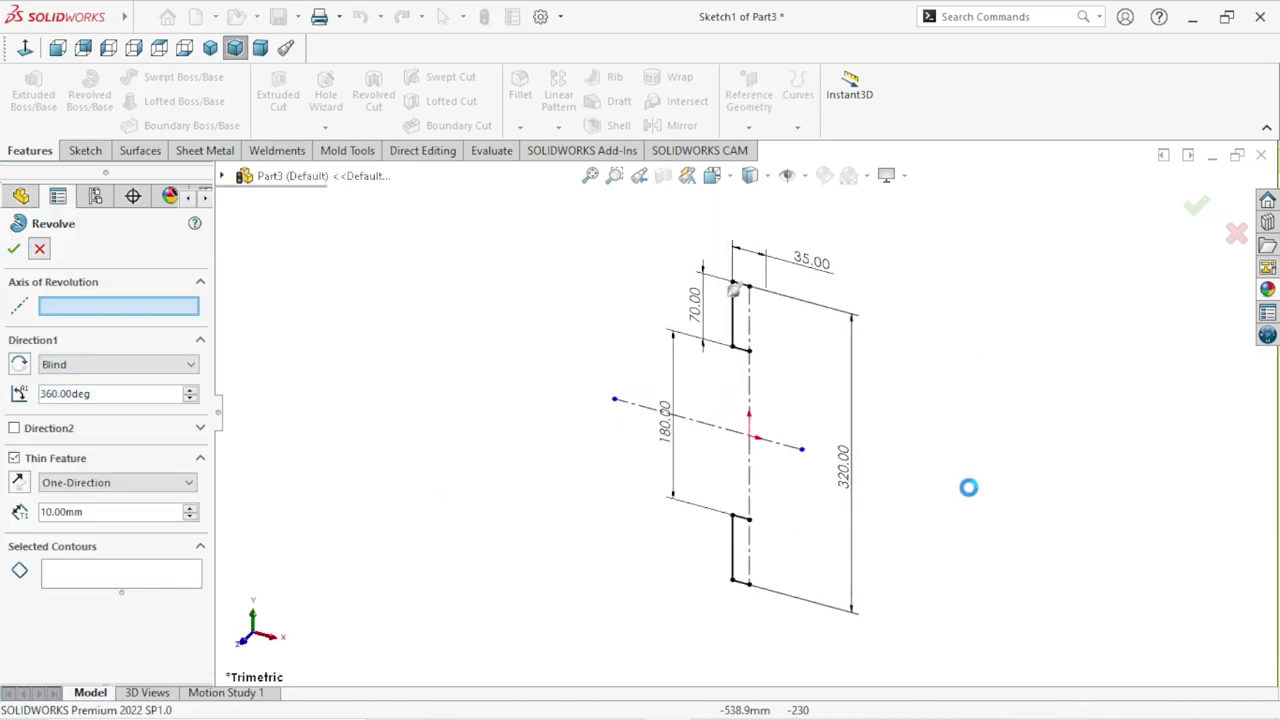
{"action": "left_click", "coordinate": [779, 444]}
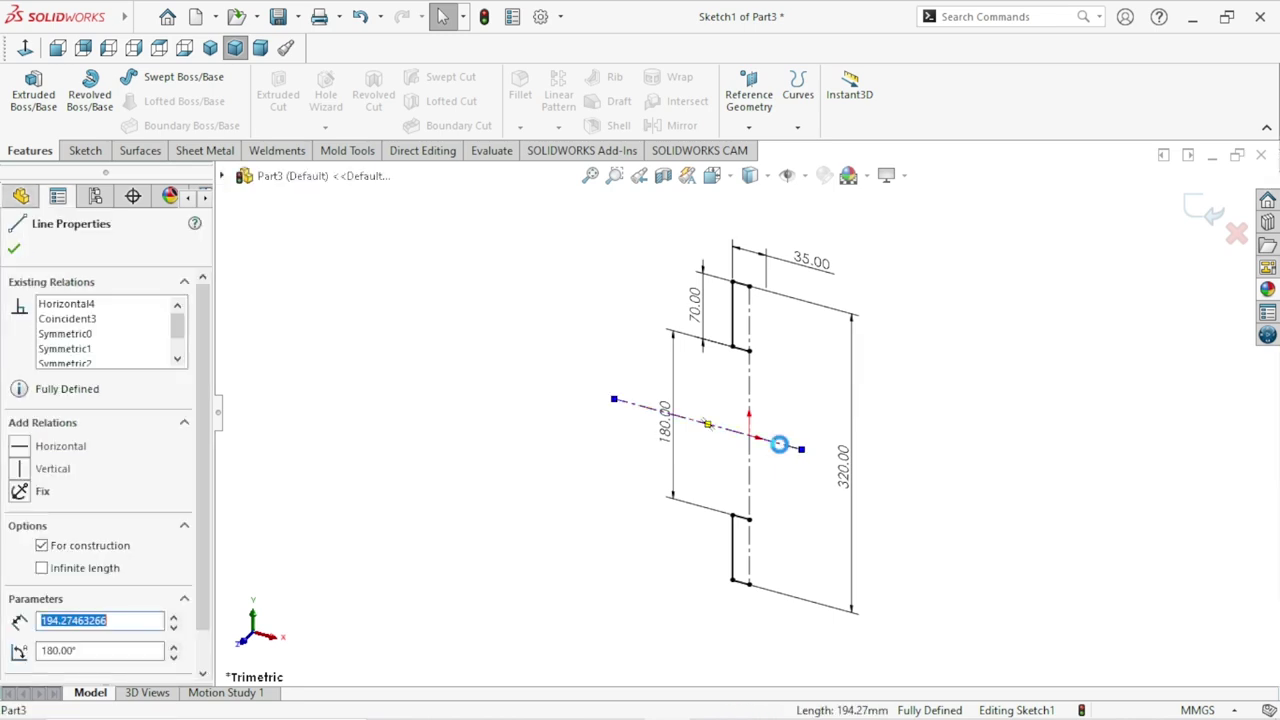
{"action": "key", "text": "Delete"}
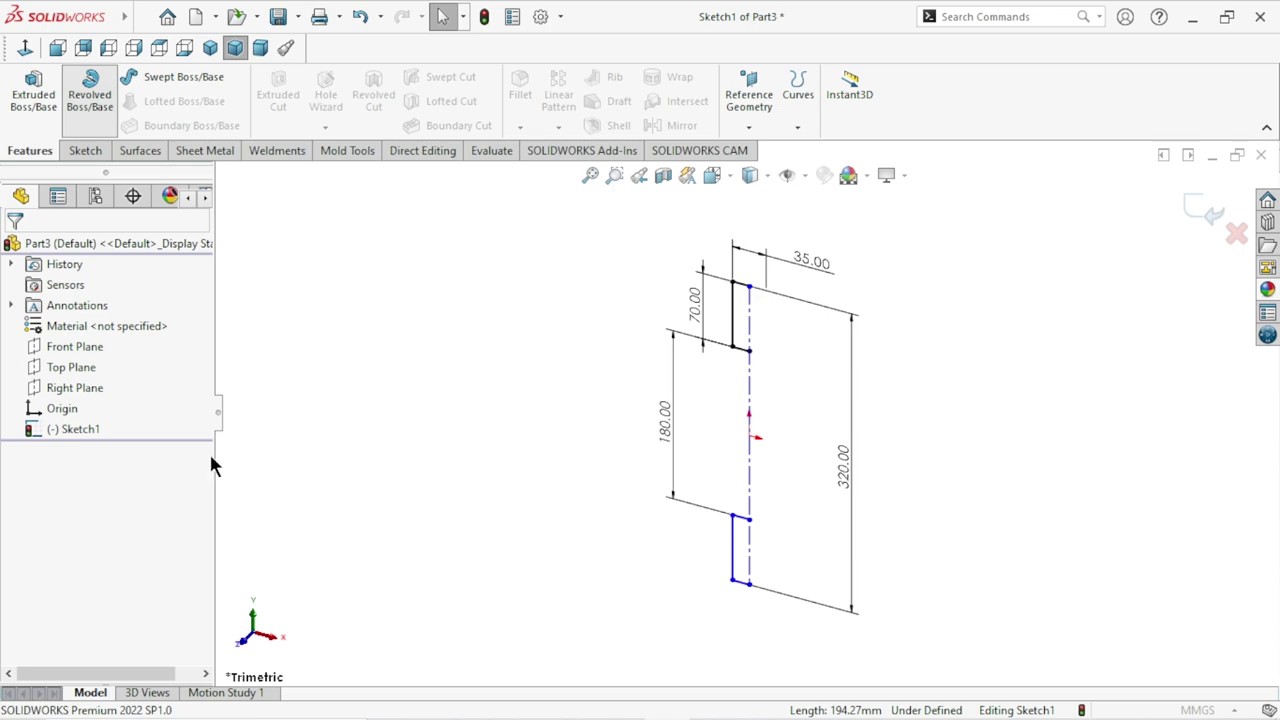
{"action": "left_click", "coordinate": [160, 575]}
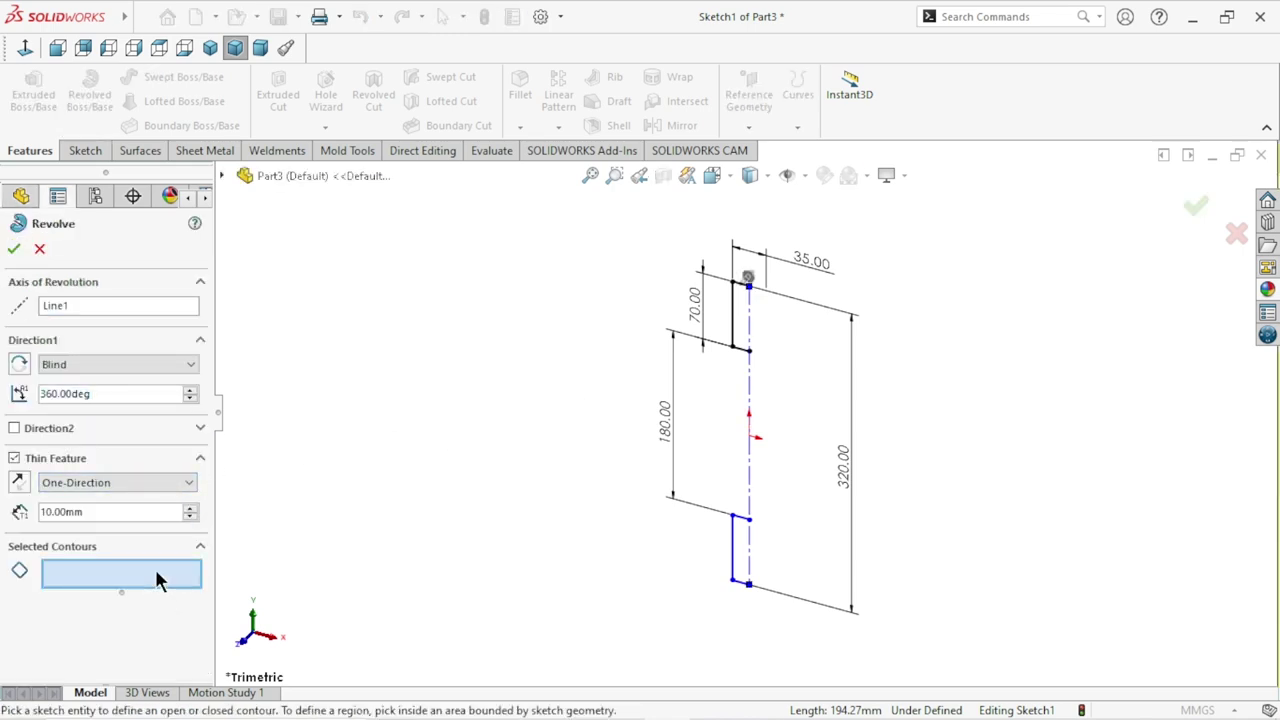
Revolve both end profiles 360° around Line1 into solid cylinders, Thin Feature off.
{"action": "left_click", "coordinate": [746, 326]}
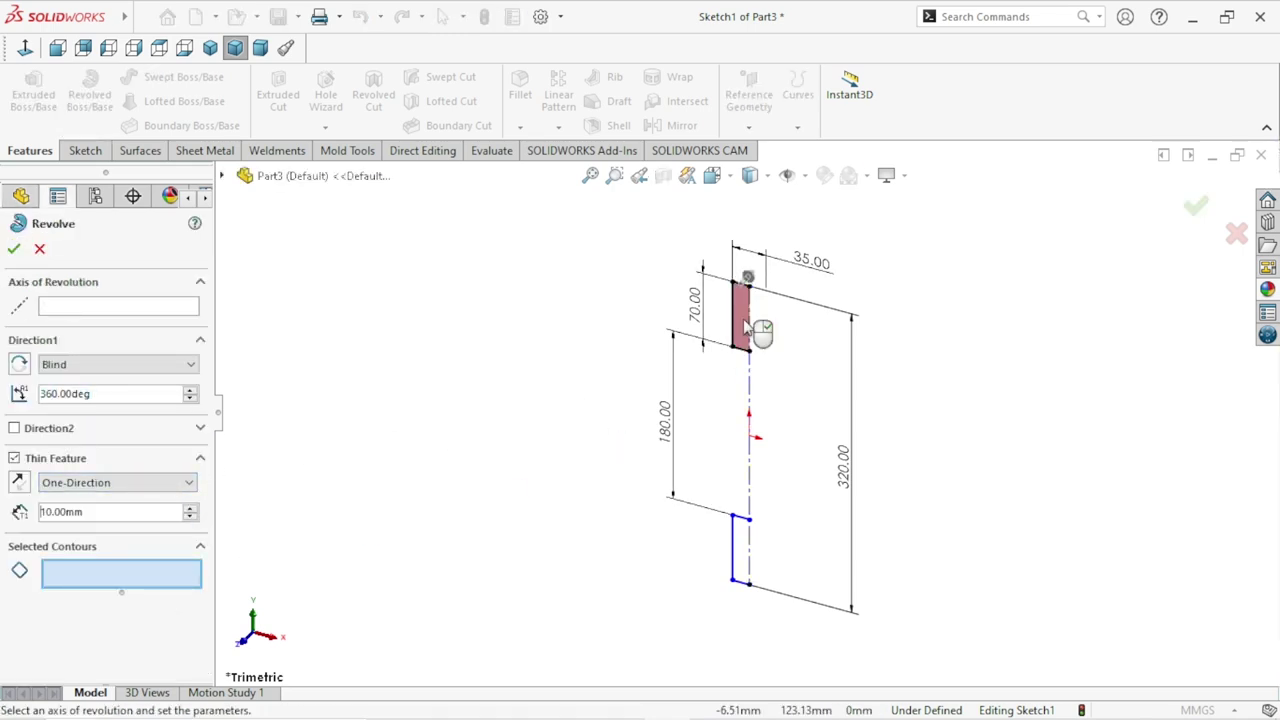
{"action": "left_click", "coordinate": [740, 545]}
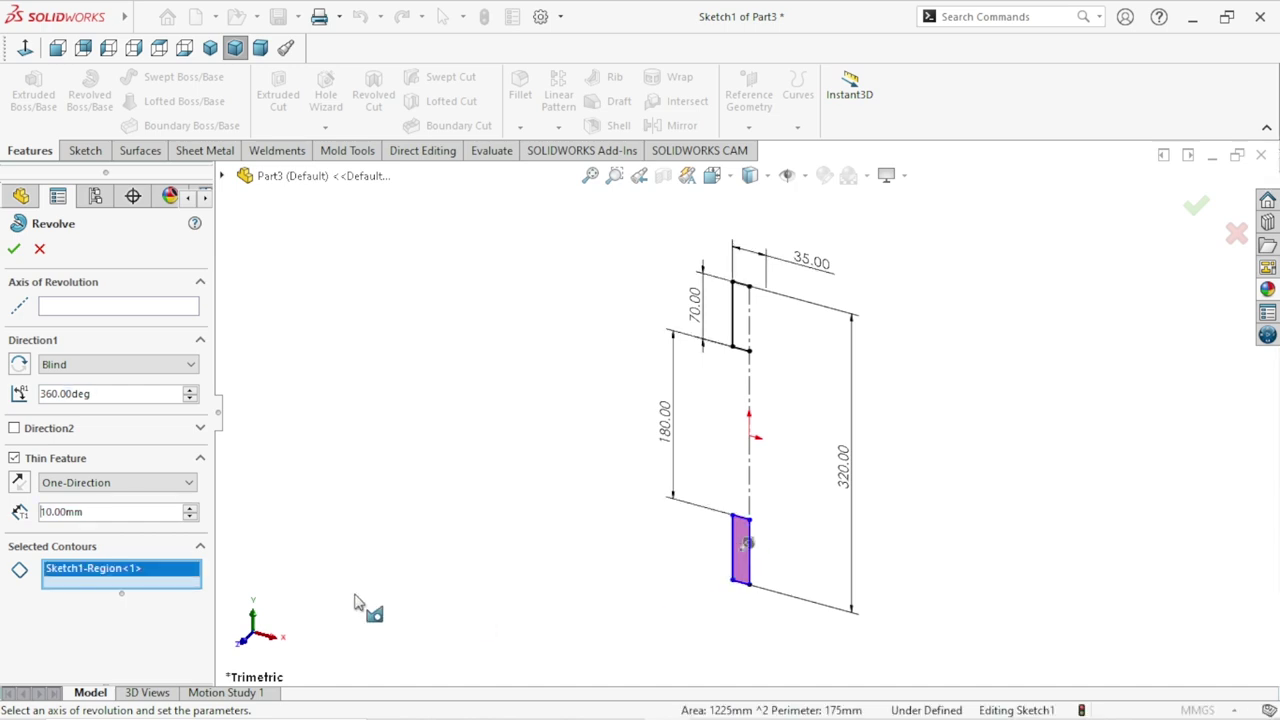
{"action": "left_click", "coordinate": [72, 308]}
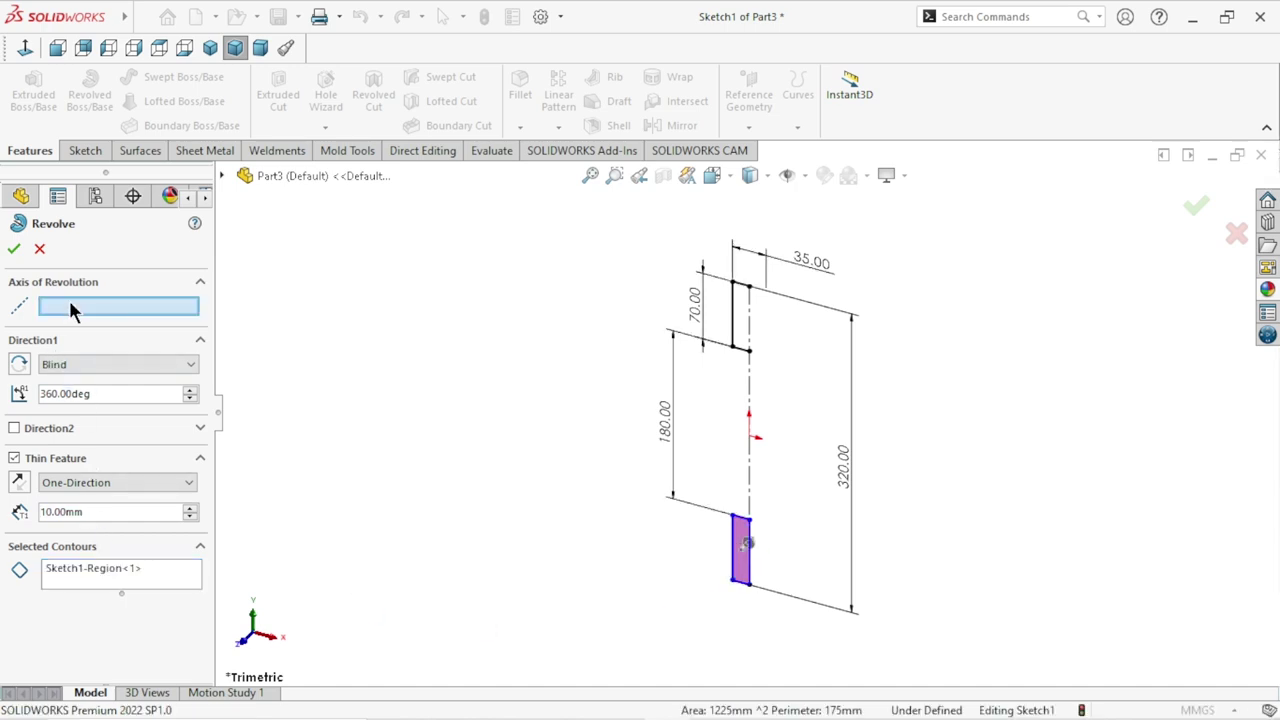
{"action": "left_click", "coordinate": [749, 390]}
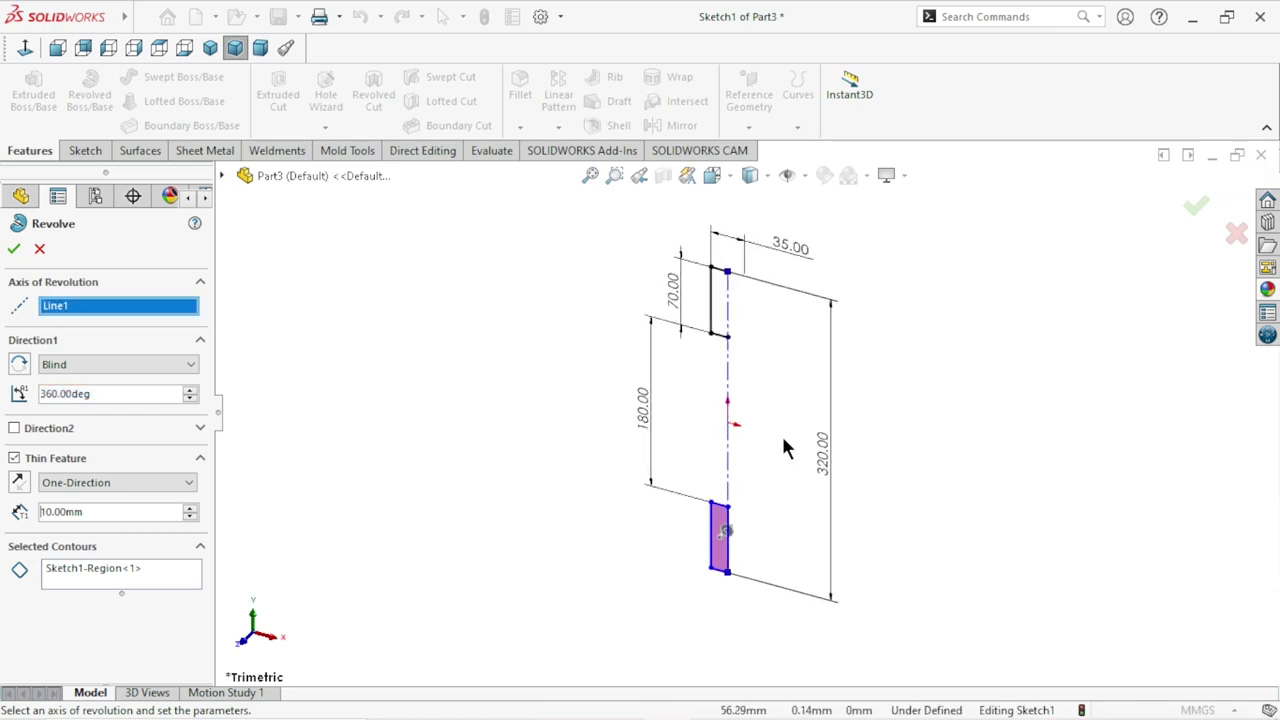
{"action": "left_click", "coordinate": [14, 459]}
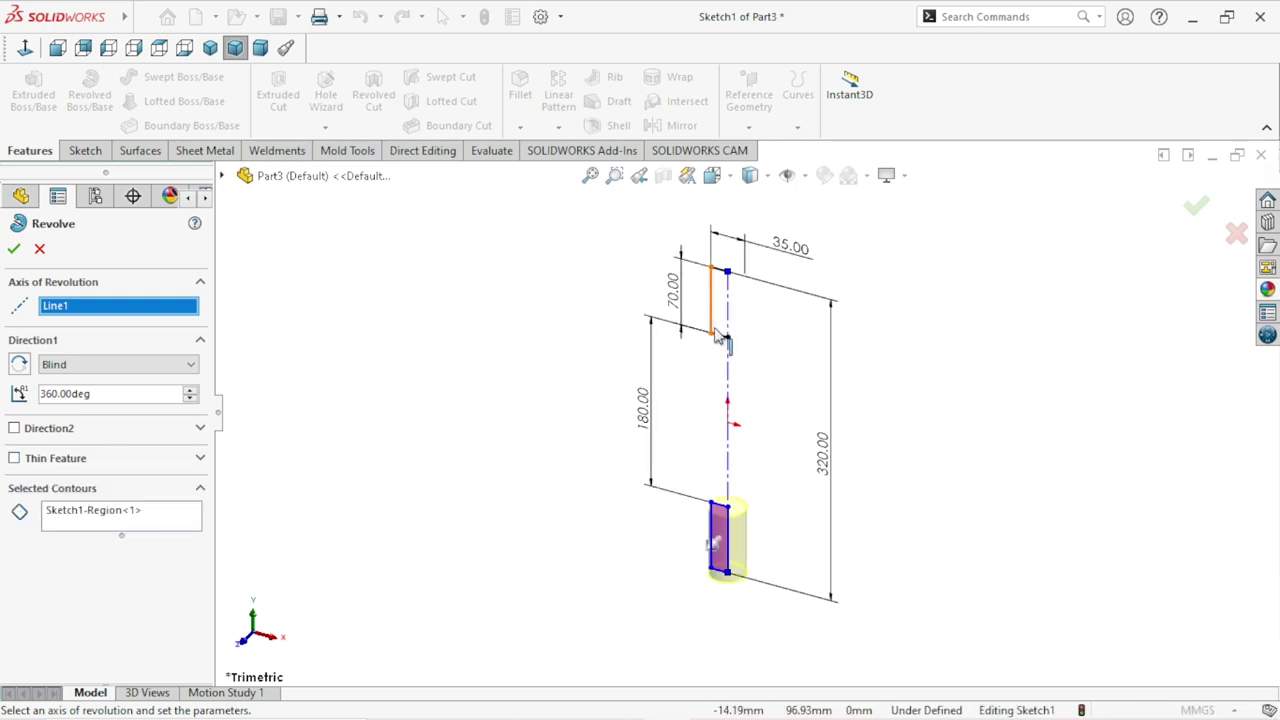
{"action": "left_click", "coordinate": [127, 513]}
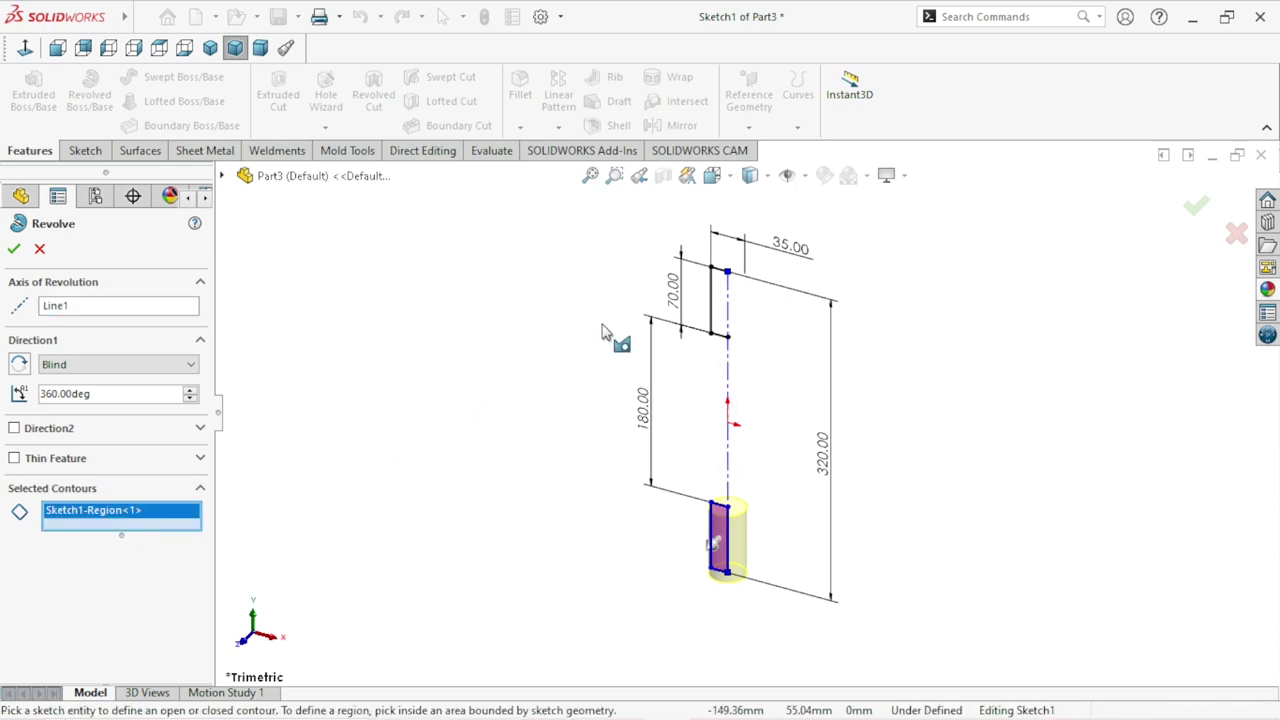
{"action": "left_click", "coordinate": [718, 320]}
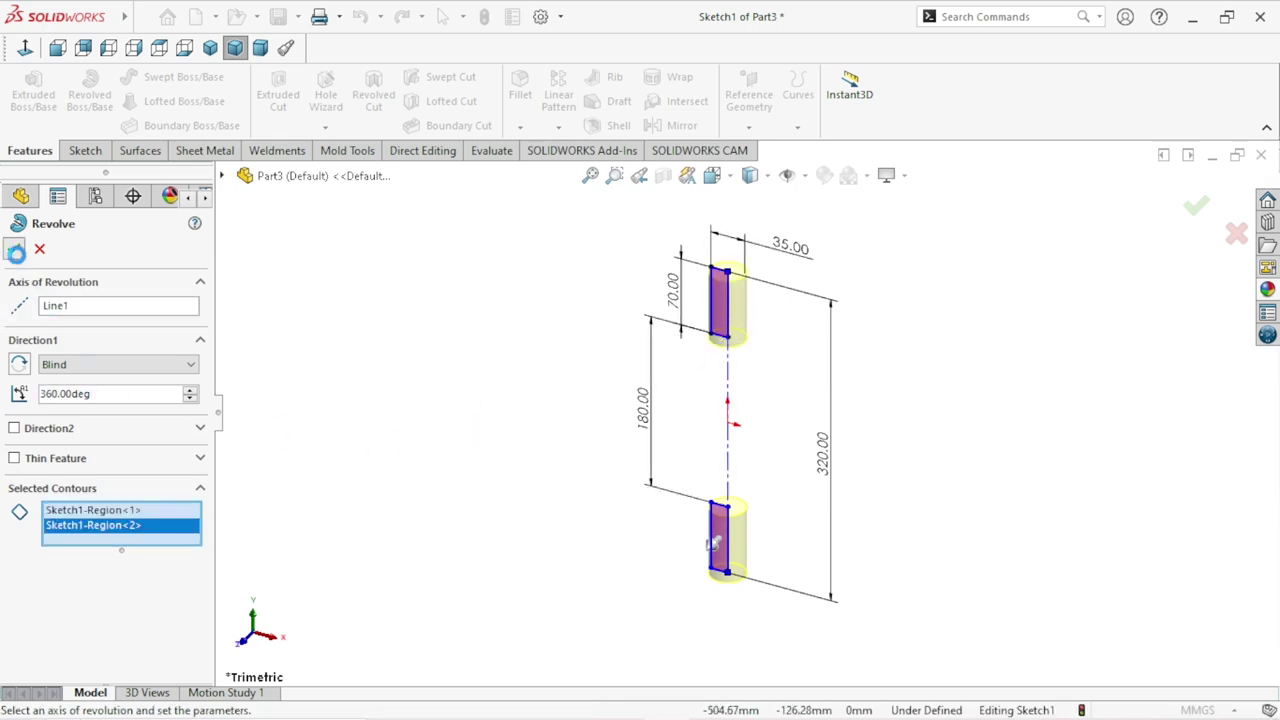
{"action": "key", "text": "Return"}
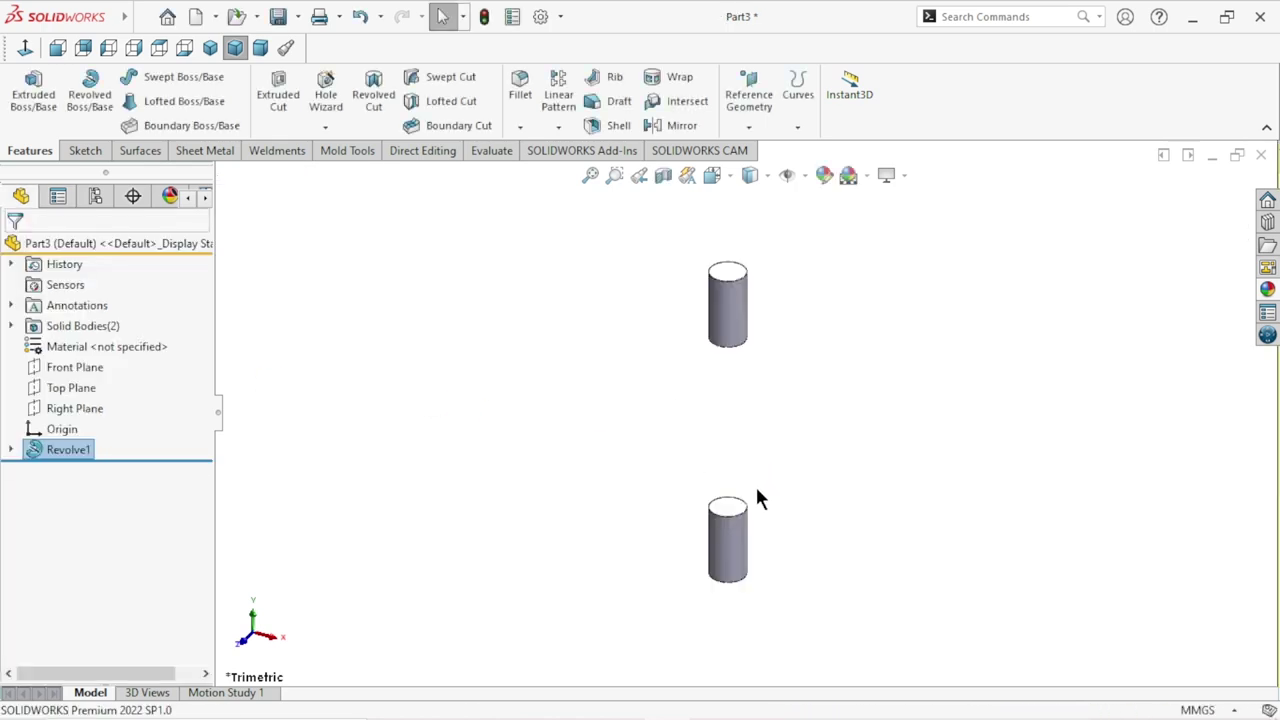
Start a new sketch on the upper cylinder's end face.
{"action": "middle_click_drag", "start_coordinate": [861, 512], "coordinate": [878, 302]}
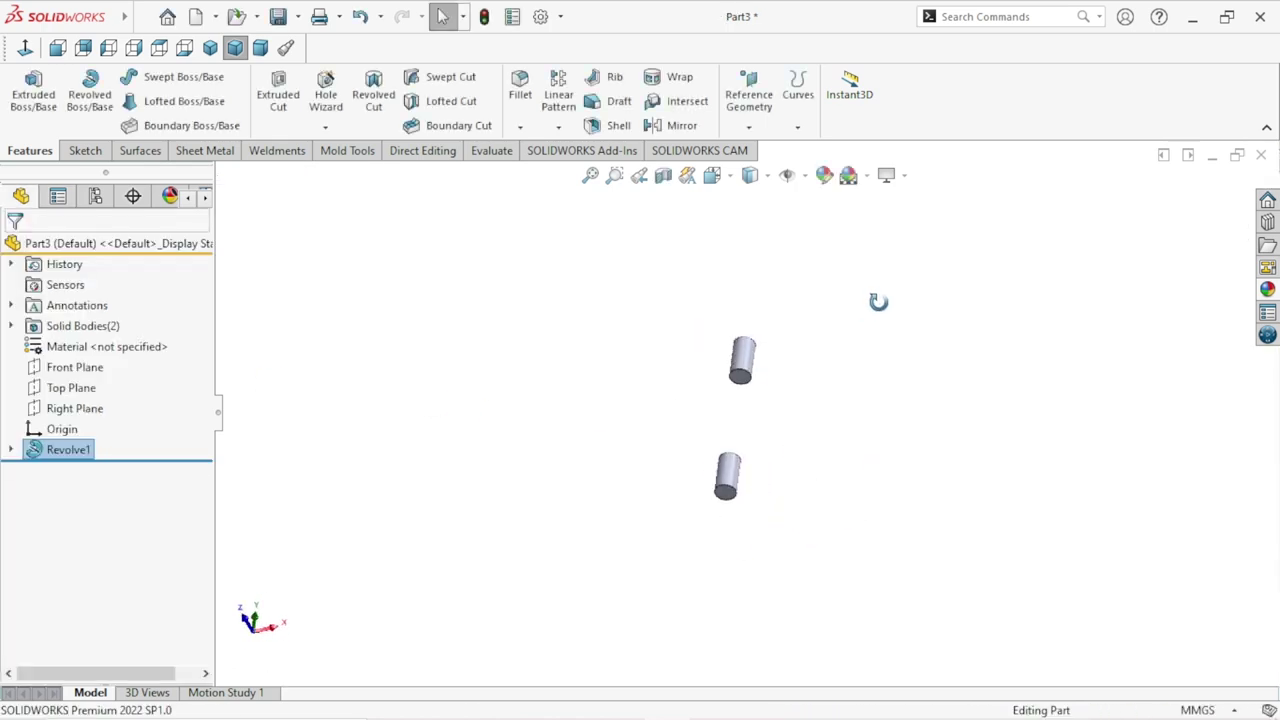
{"action": "scroll", "coordinate": [761, 412], "scroll_direction": "down", "scroll_amount": 4}
{"action": "scroll", "coordinate": [755, 405], "scroll_direction": "down", "scroll_amount": 1}
{"action": "left_click", "coordinate": [689, 316]}
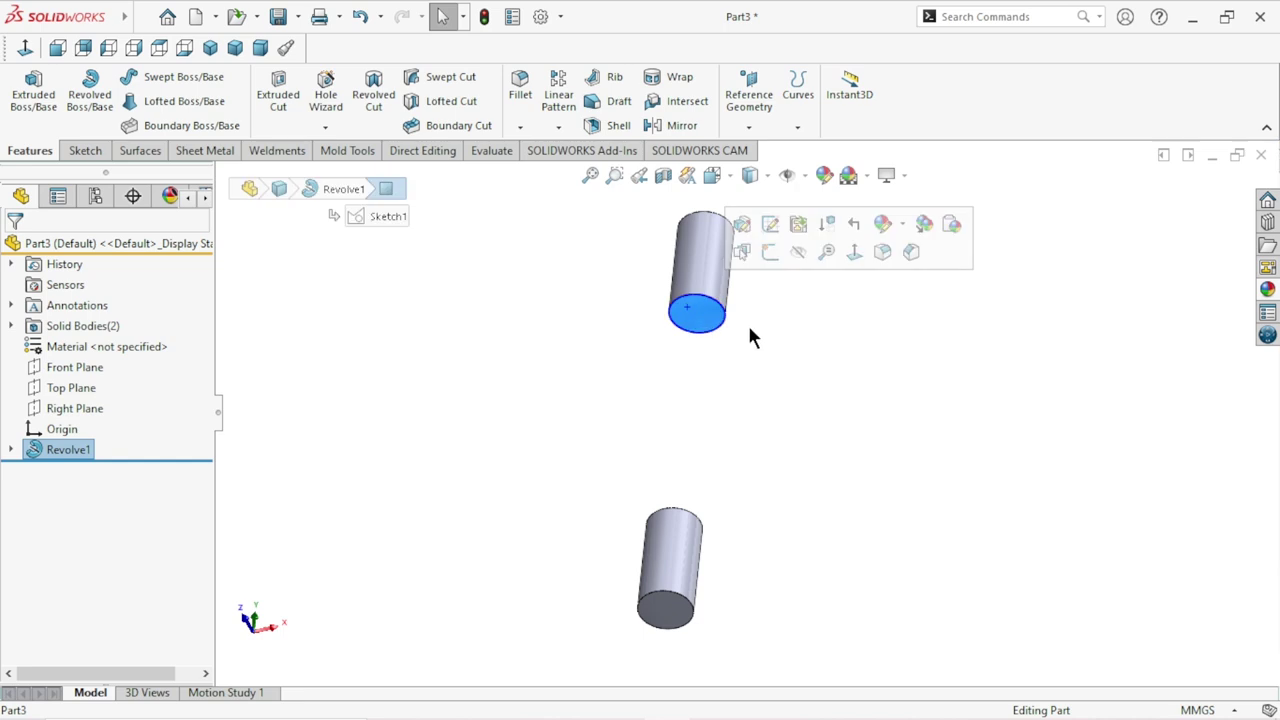
{"action": "left_click", "coordinate": [762, 244]}
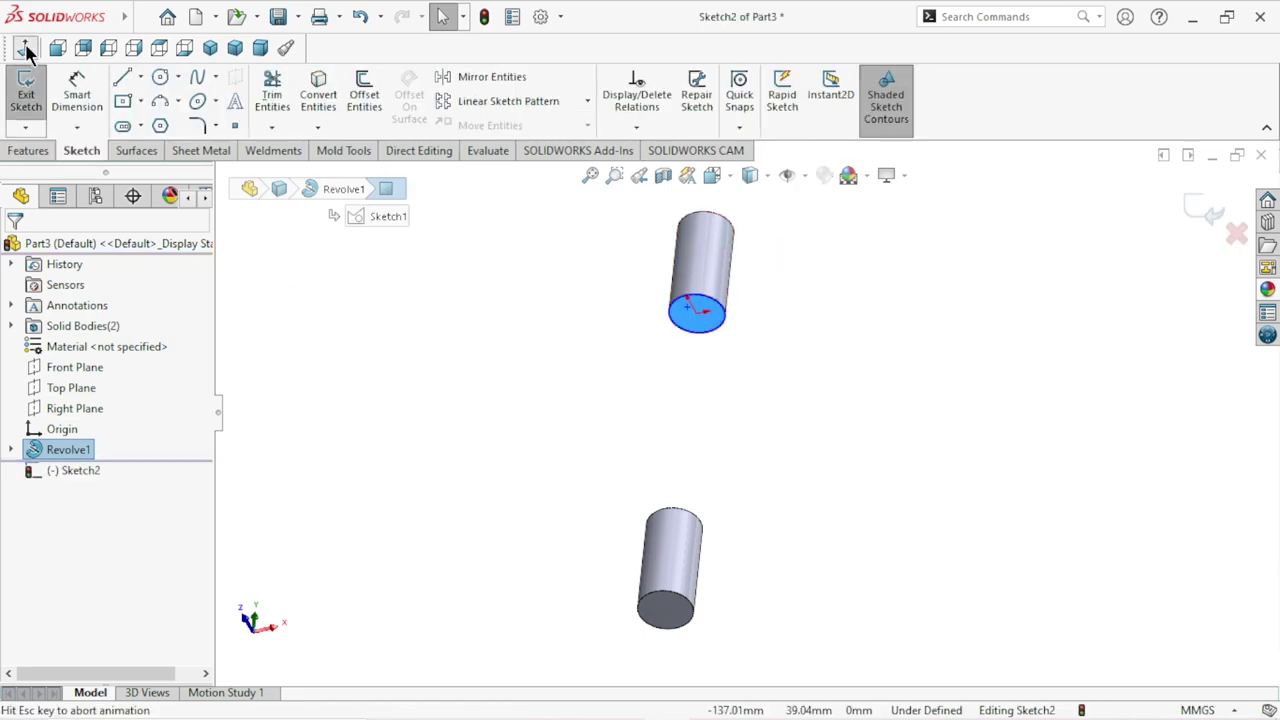
{"action": "scroll", "coordinate": [838, 514], "scroll_direction": "up", "scroll_amount": 3}
{"action": "scroll", "coordinate": [784, 478], "scroll_direction": "up", "scroll_amount": 2}
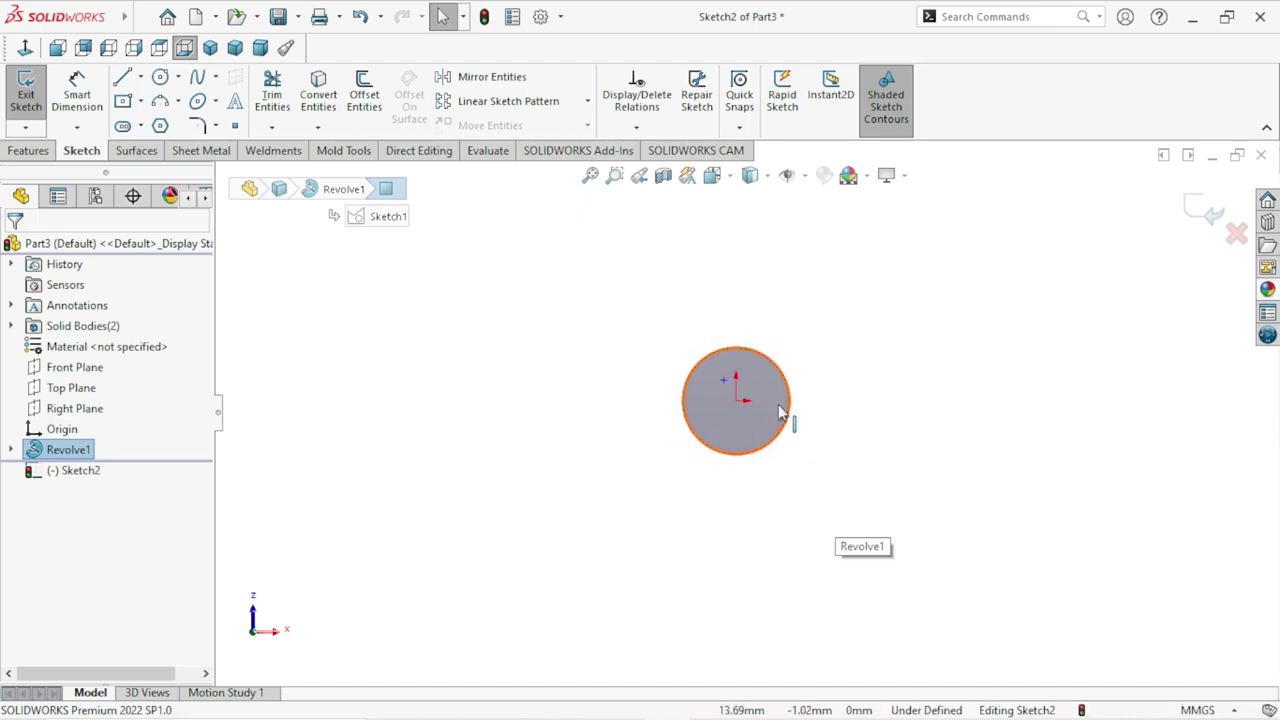
Draw a corner rectangle to the left of the circular face.
{"action": "left_click", "coordinate": [142, 101]}
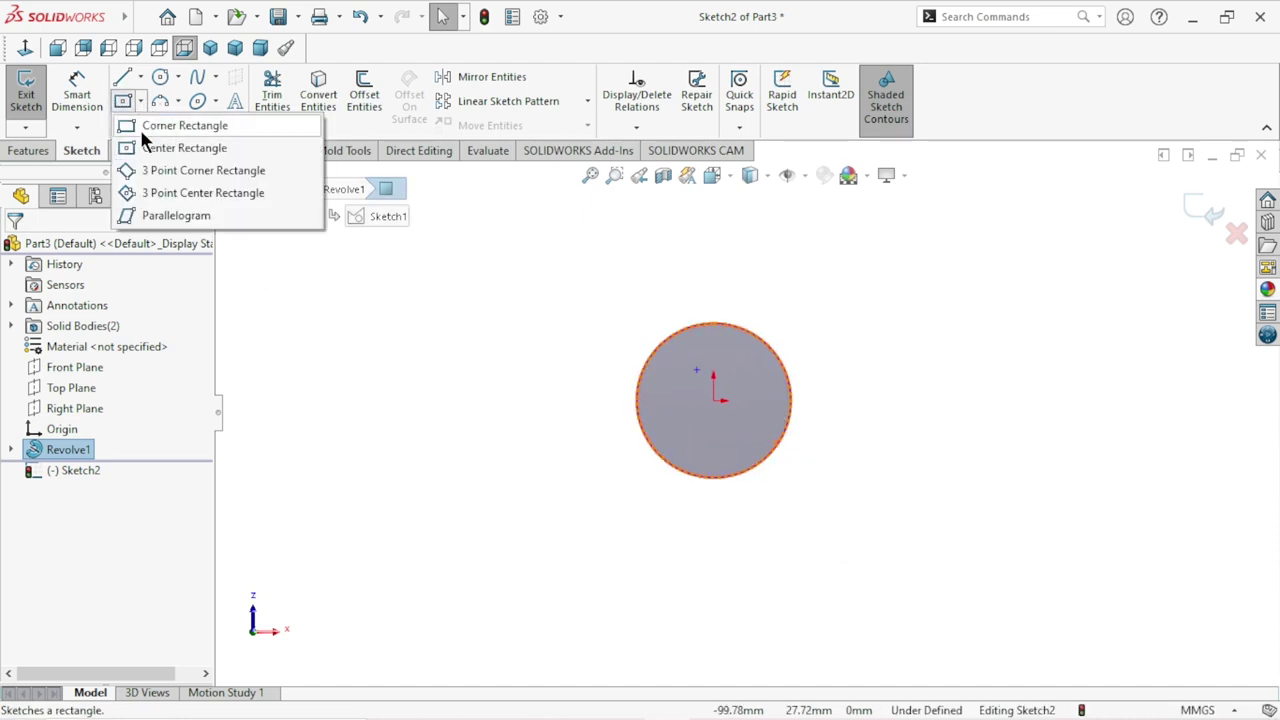
{"action": "left_click", "coordinate": [141, 129]}
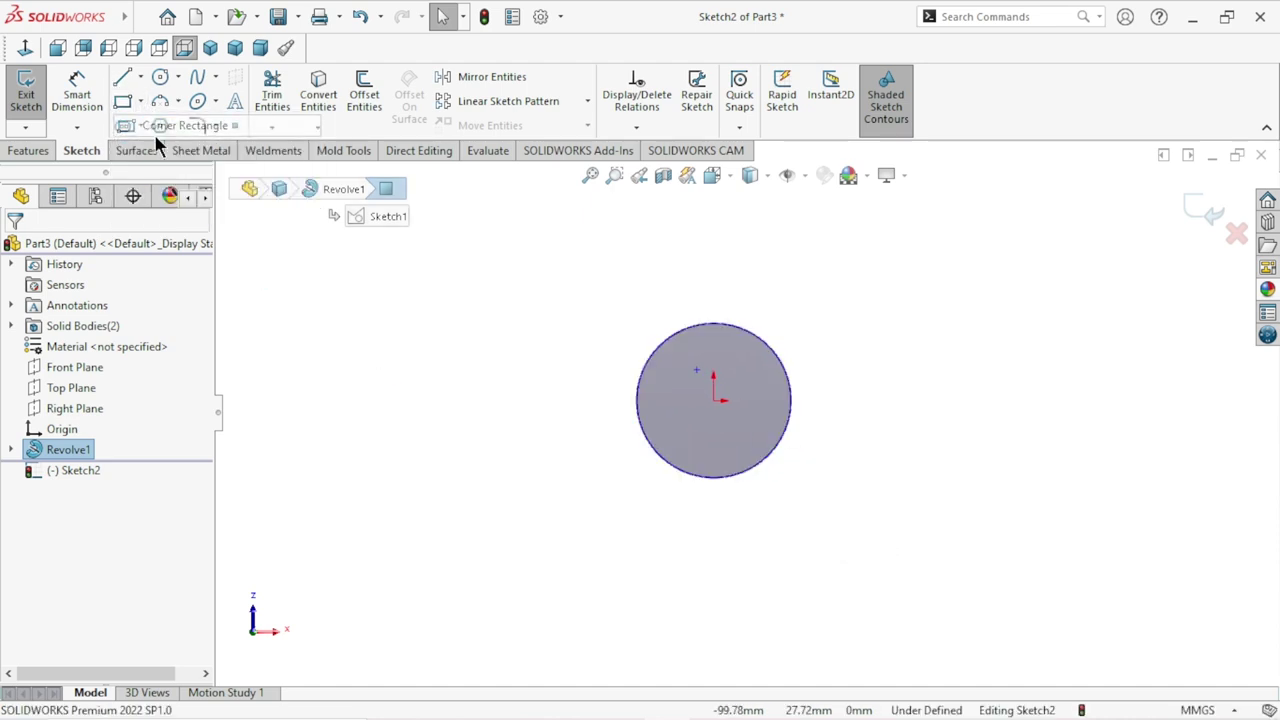
{"action": "left_click", "coordinate": [331, 276]}
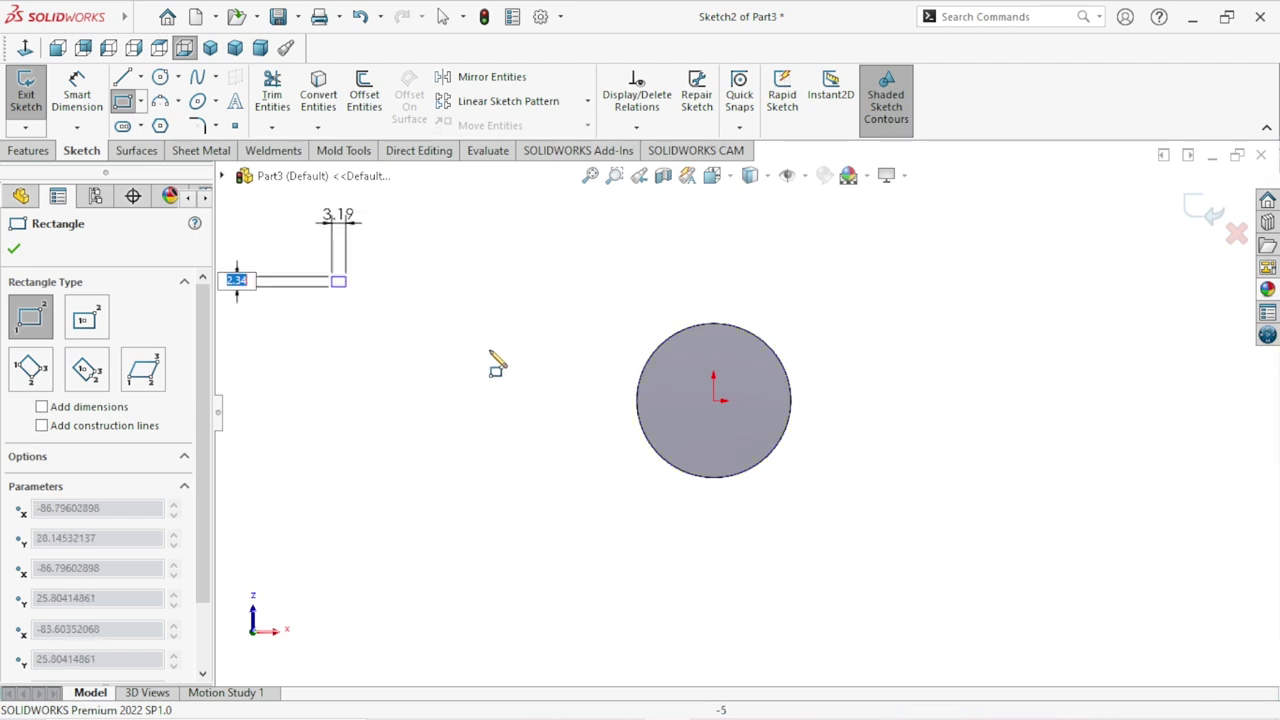
{"action": "left_click", "coordinate": [615, 410]}
{"action": "right_click", "coordinate": [508, 512]}
{"action": "left_click", "coordinate": [520, 510]}
{"action": "key", "text": "z"}
{"action": "scroll", "coordinate": [528, 347], "scroll_direction": "down", "scroll_amount": 2}
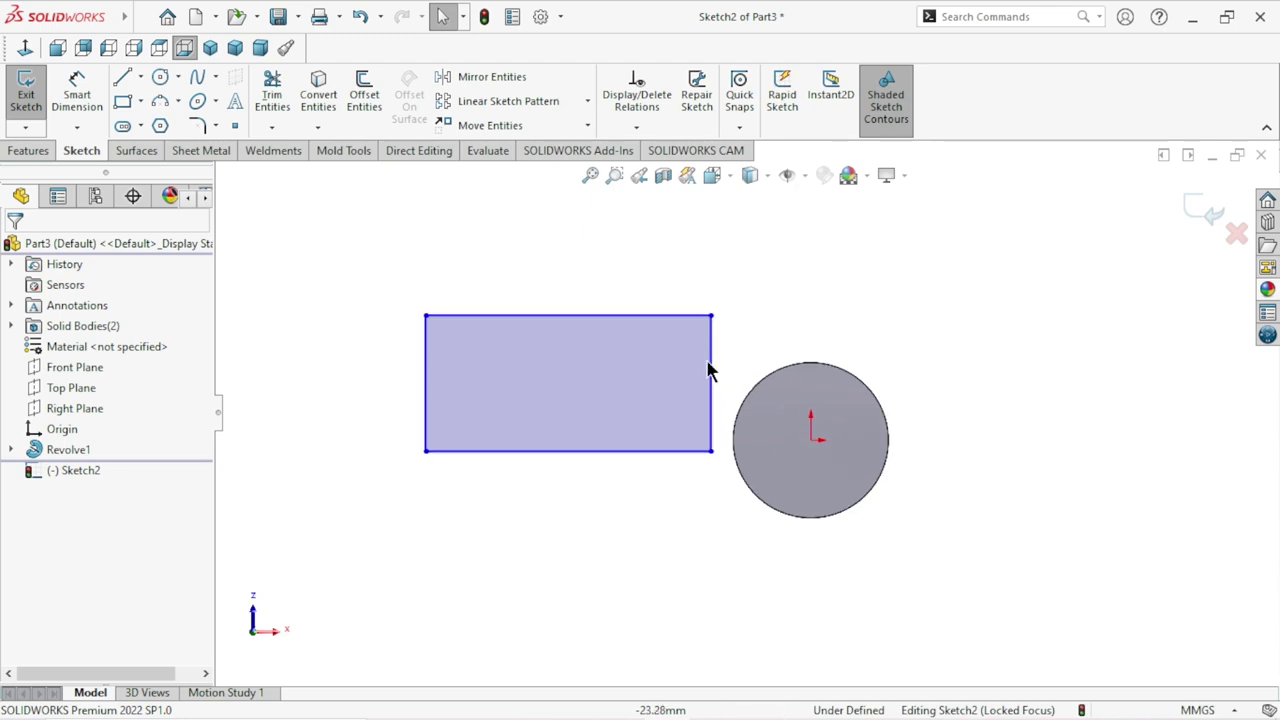
{"action": "left_click", "coordinate": [77, 95]}
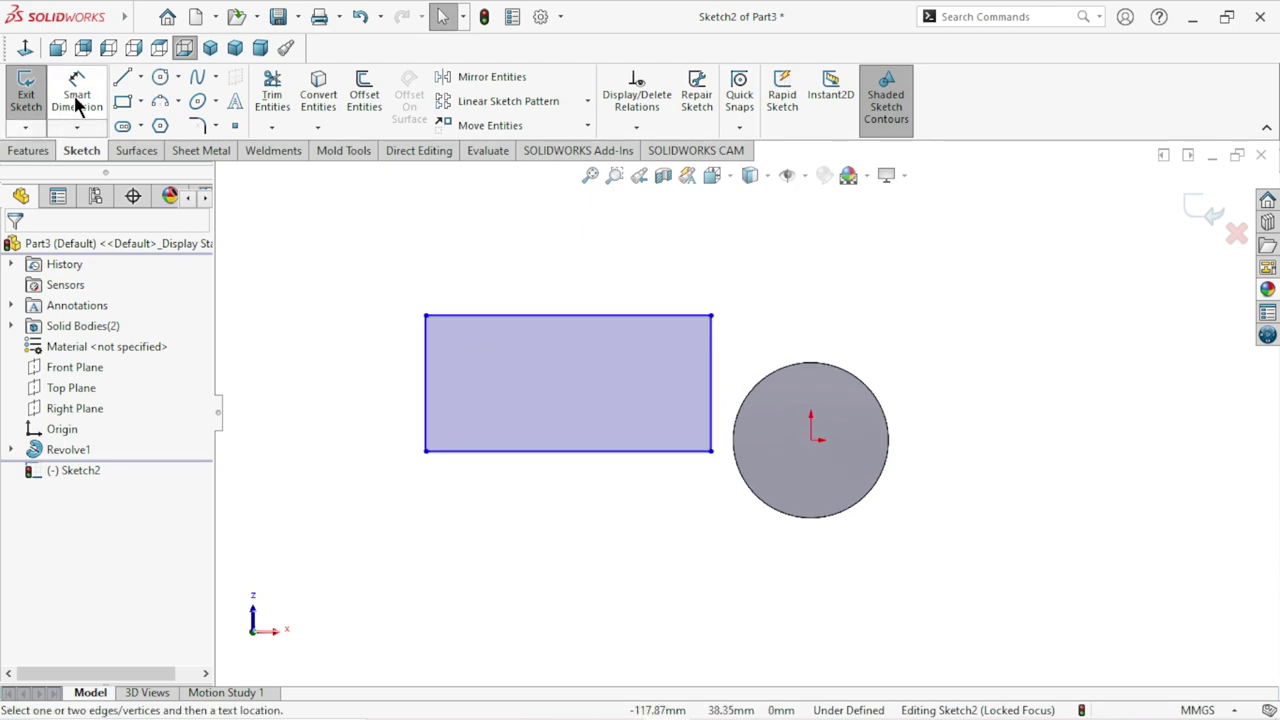
Dimension the rectangle 102.50 mm wide and 45.00 mm tall.
{"action": "left_click", "coordinate": [563, 288]}
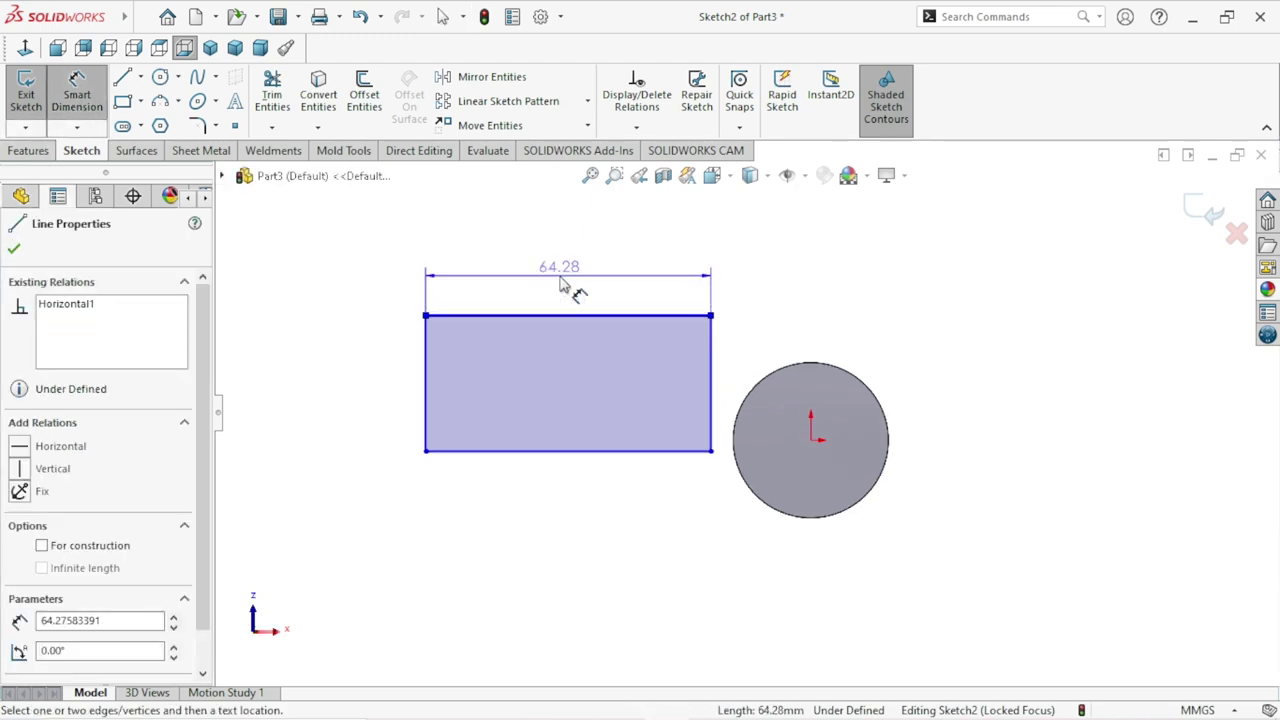
{"action": "left_click", "coordinate": [562, 288]}
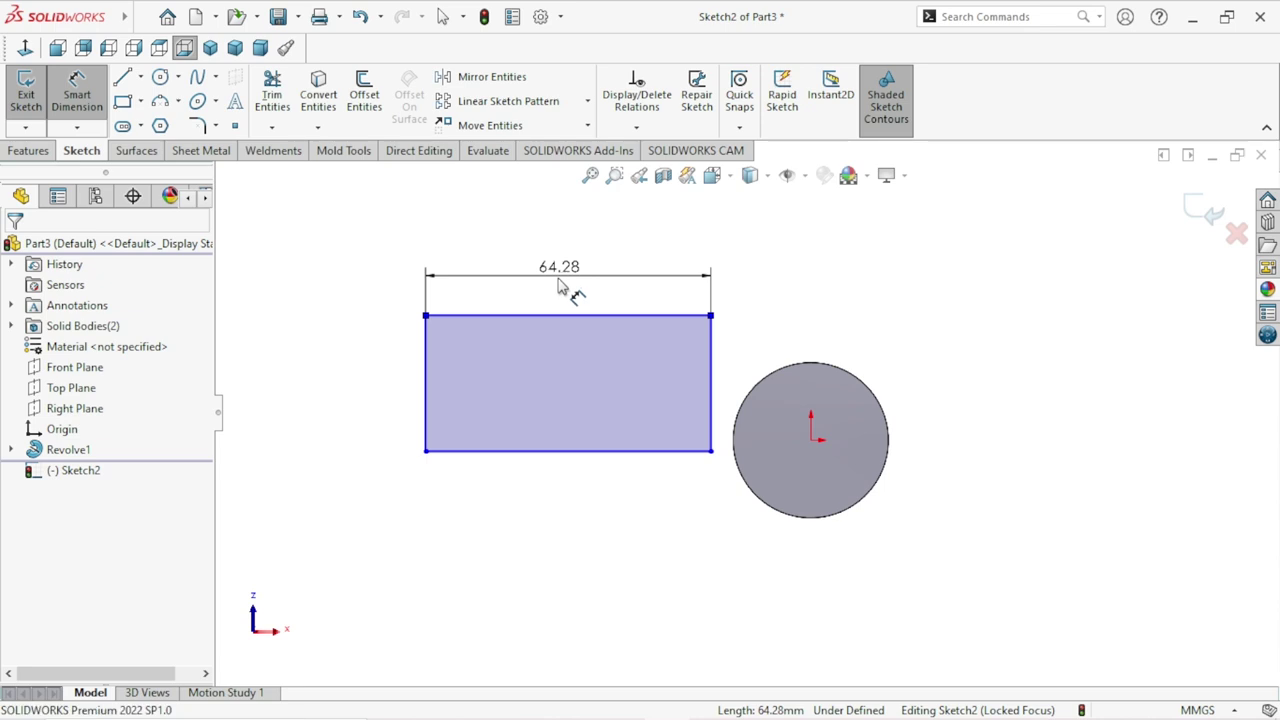
{"action": "type", "text": "102."}
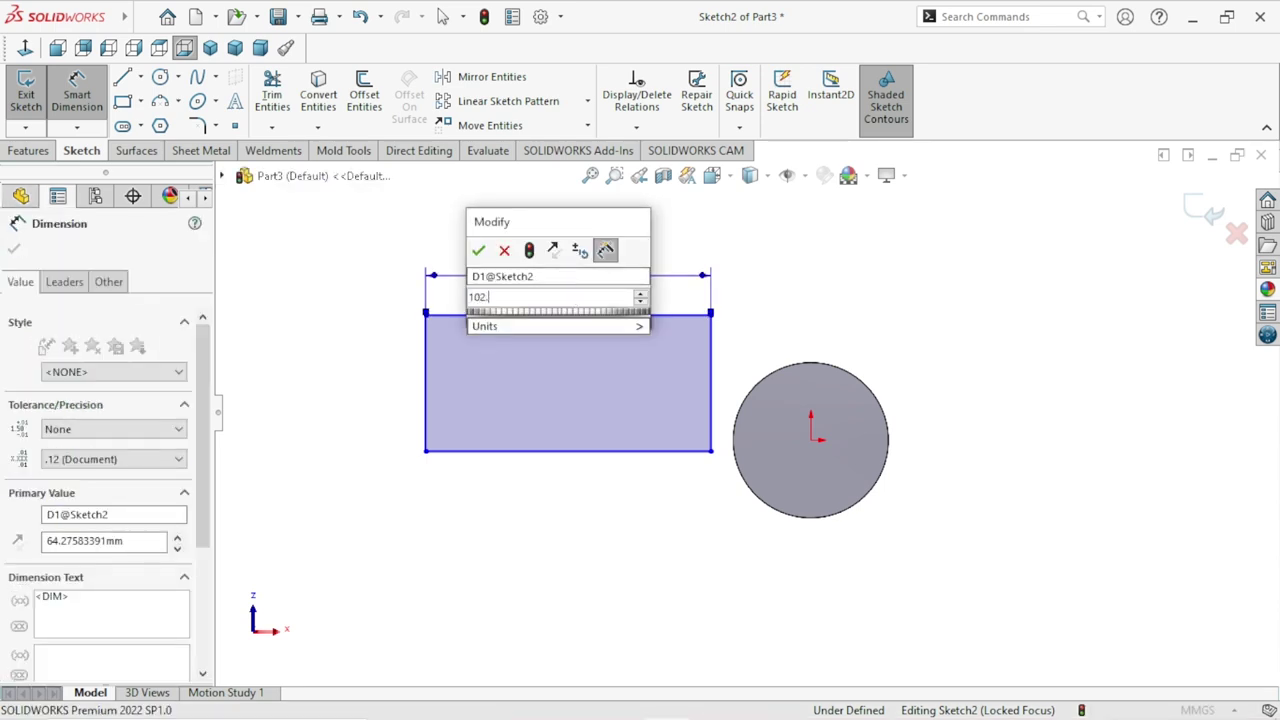
{"action": "type", "text": "5"}
{"action": "left_click", "coordinate": [474, 251]}
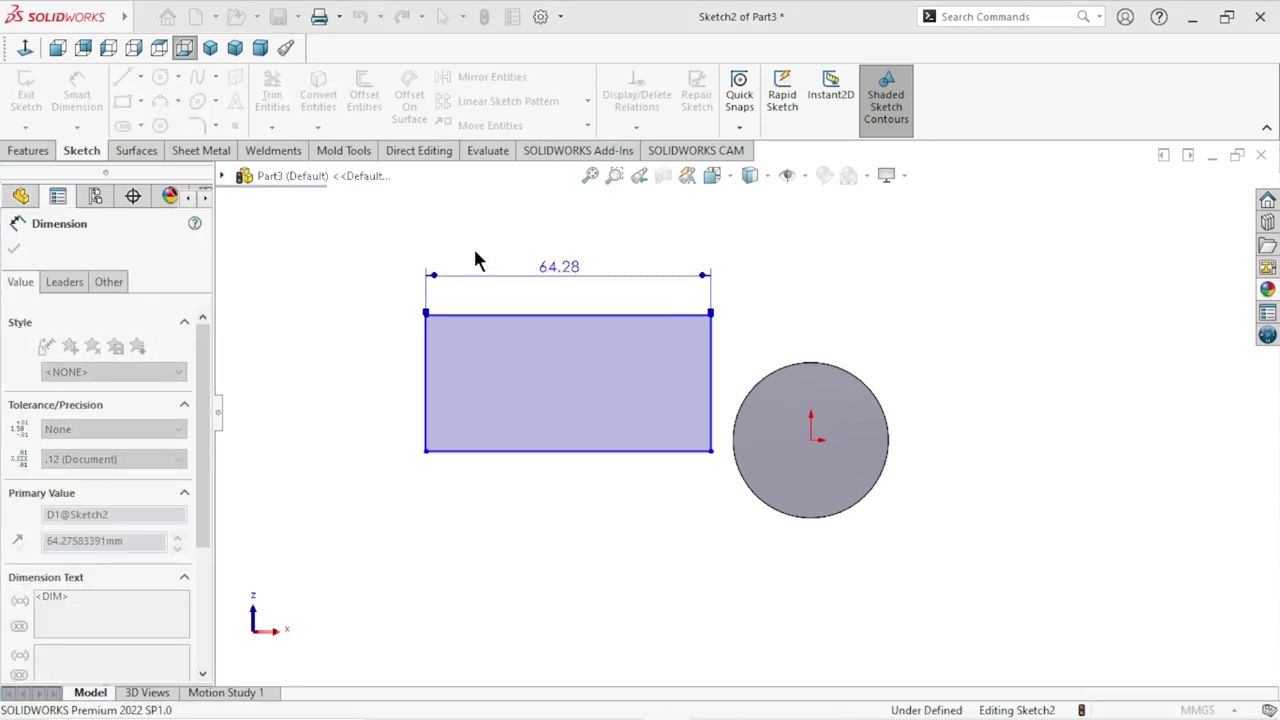
{"action": "scroll", "coordinate": [849, 423], "scroll_direction": "up", "scroll_amount": 2}
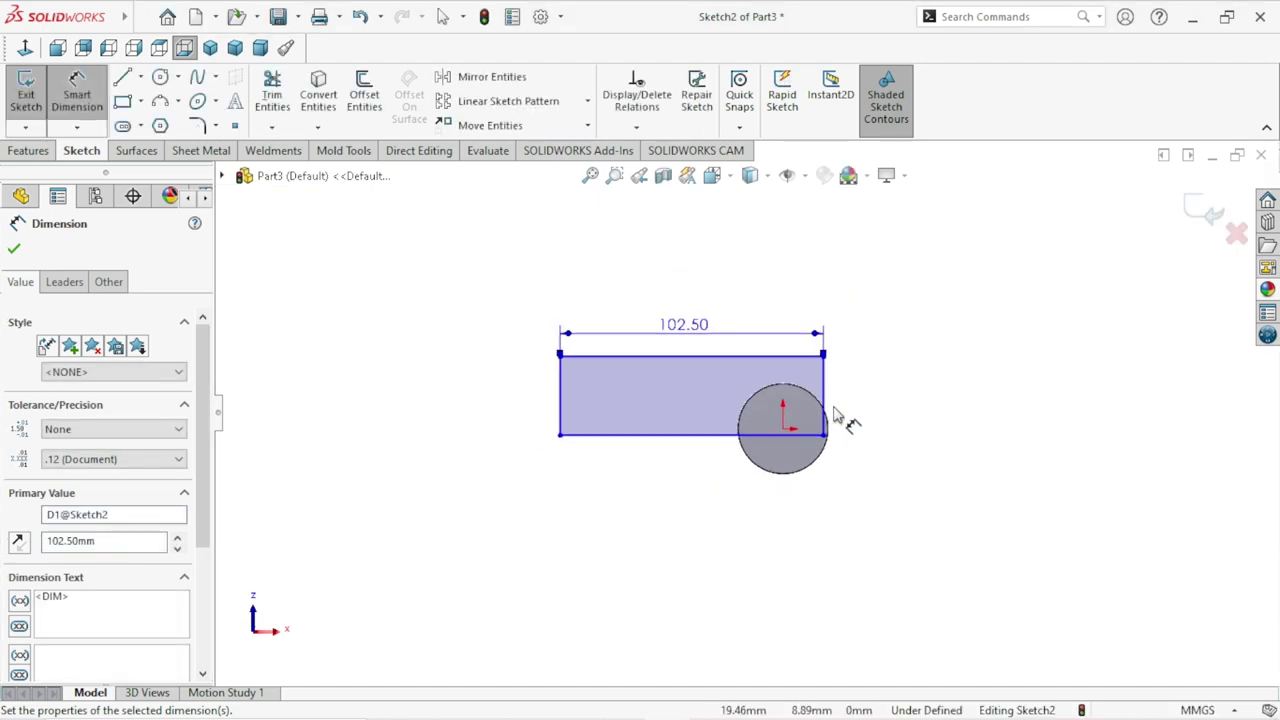
{"action": "scroll", "coordinate": [830, 426], "scroll_direction": "down", "scroll_amount": 2}
{"action": "scroll", "coordinate": [727, 450], "scroll_direction": "up", "scroll_amount": 1}
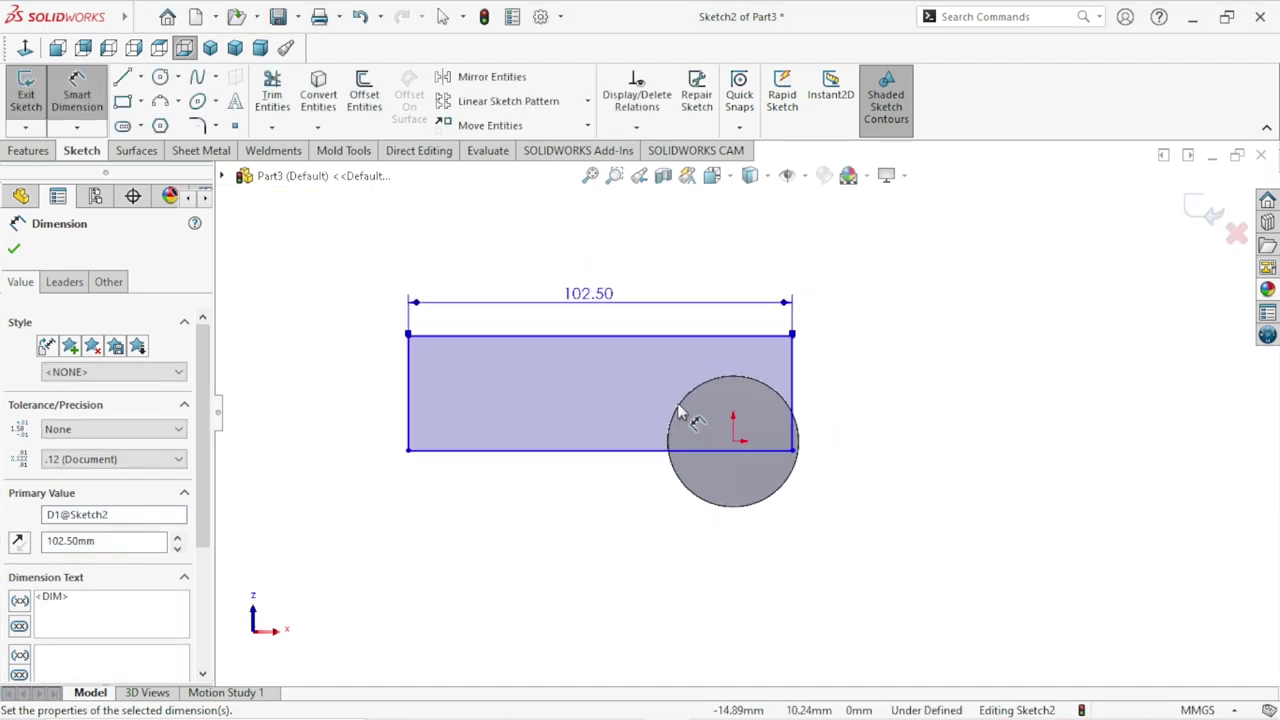
{"action": "scroll", "coordinate": [680, 412], "scroll_direction": "down", "scroll_amount": 1}
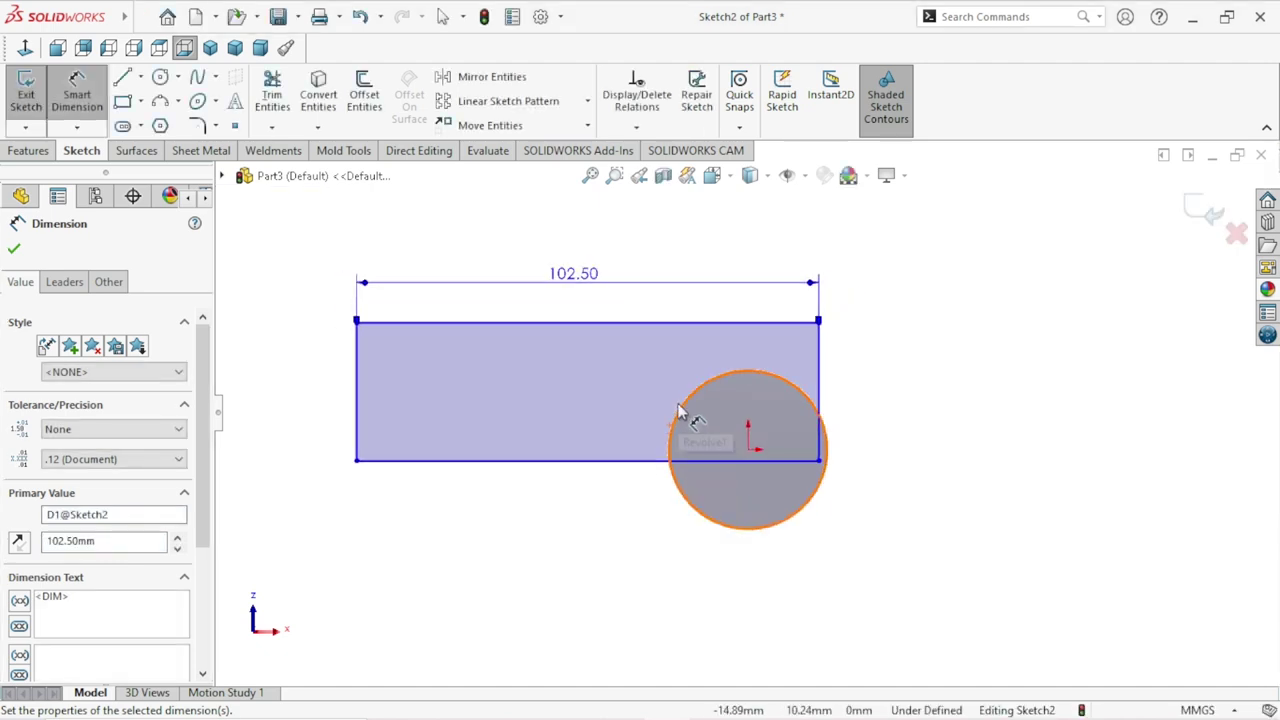
{"action": "left_click", "coordinate": [355, 405]}
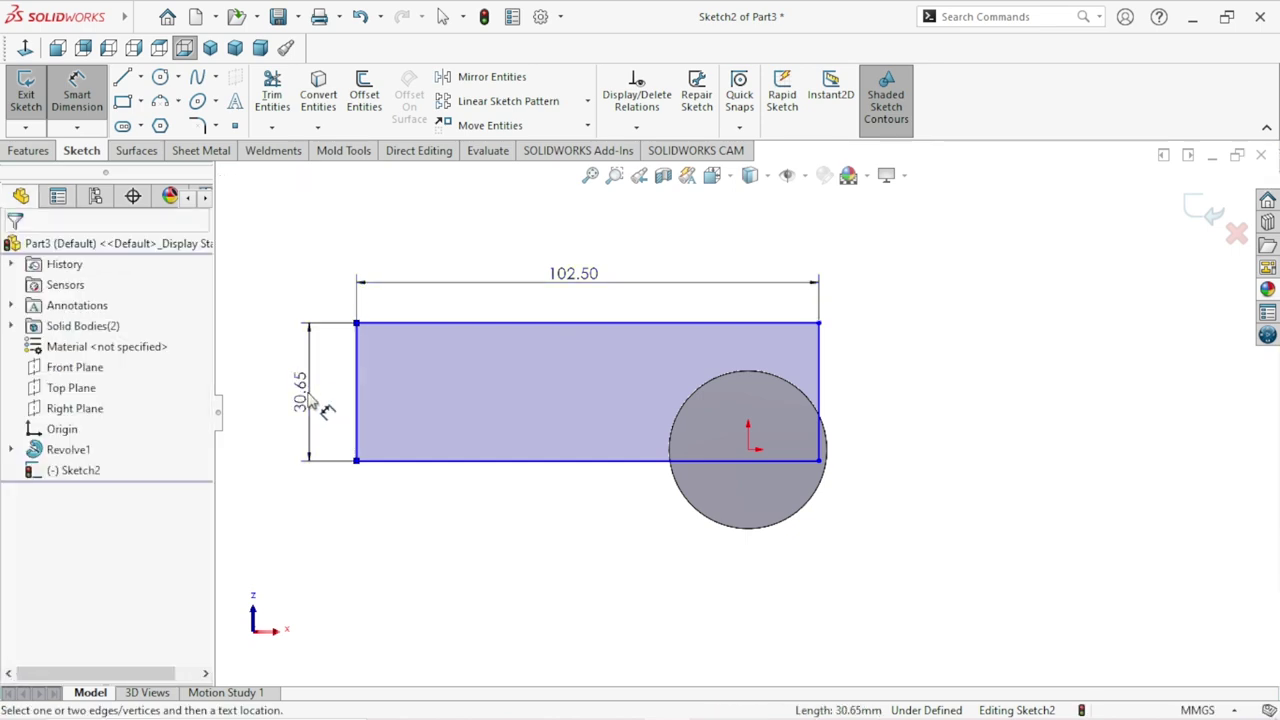
{"action": "left_click", "coordinate": [312, 400]}
{"action": "type", "text": "45"}
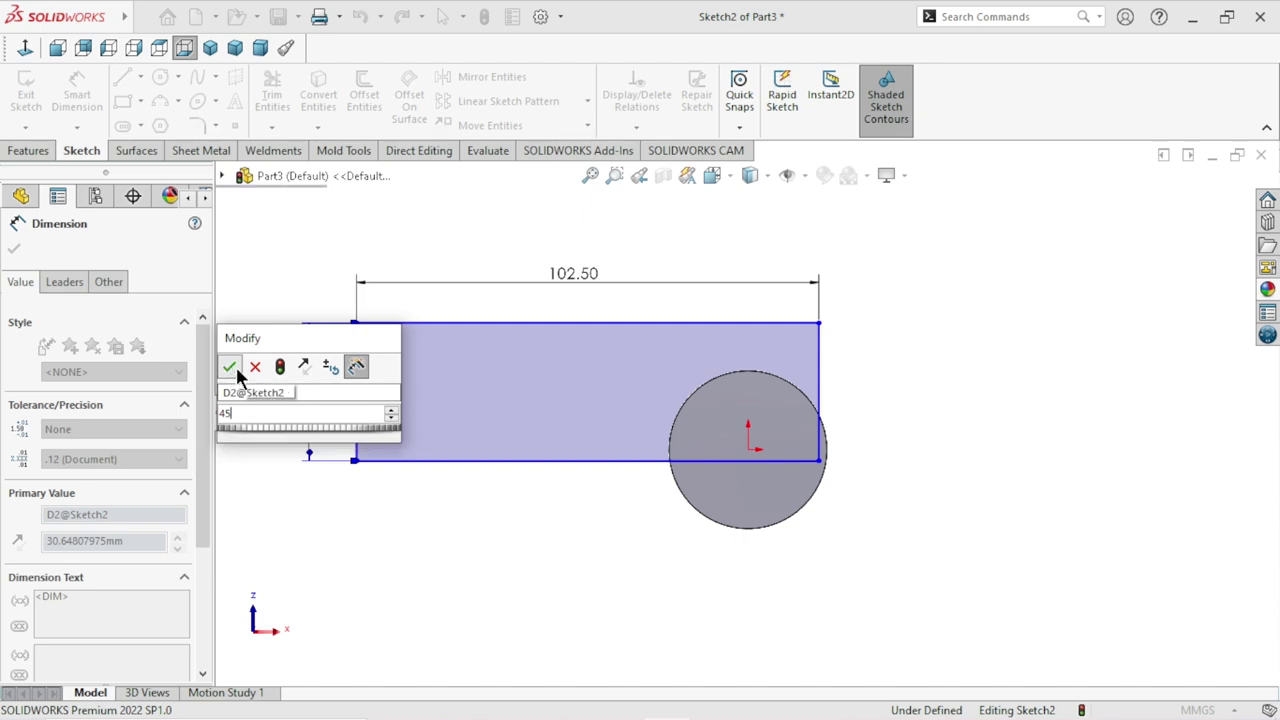
{"action": "left_click", "coordinate": [231, 366]}
{"action": "scroll", "coordinate": [517, 495], "scroll_direction": "up", "scroll_amount": 3}
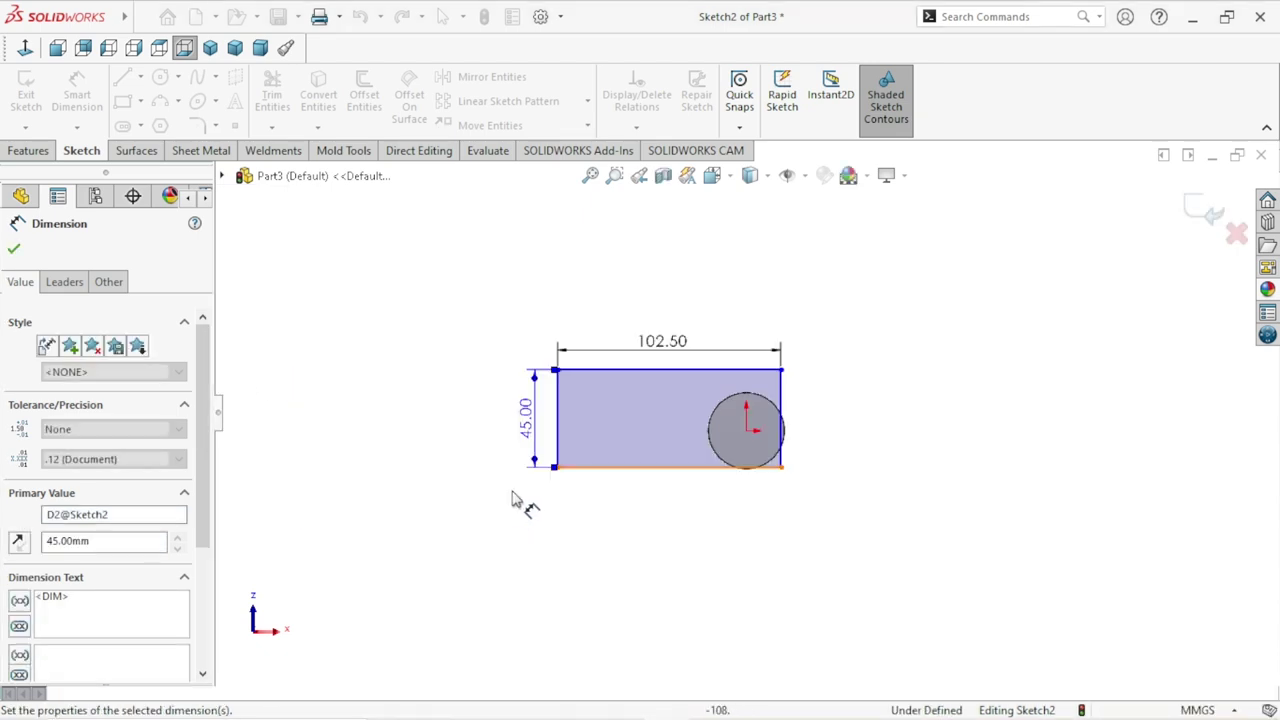
{"action": "scroll", "coordinate": [603, 475], "scroll_direction": "down", "scroll_amount": 1}
{"action": "scroll", "coordinate": [716, 450], "scroll_direction": "down", "scroll_amount": 1}
{"action": "scroll", "coordinate": [716, 447], "scroll_direction": "down", "scroll_amount": 1}
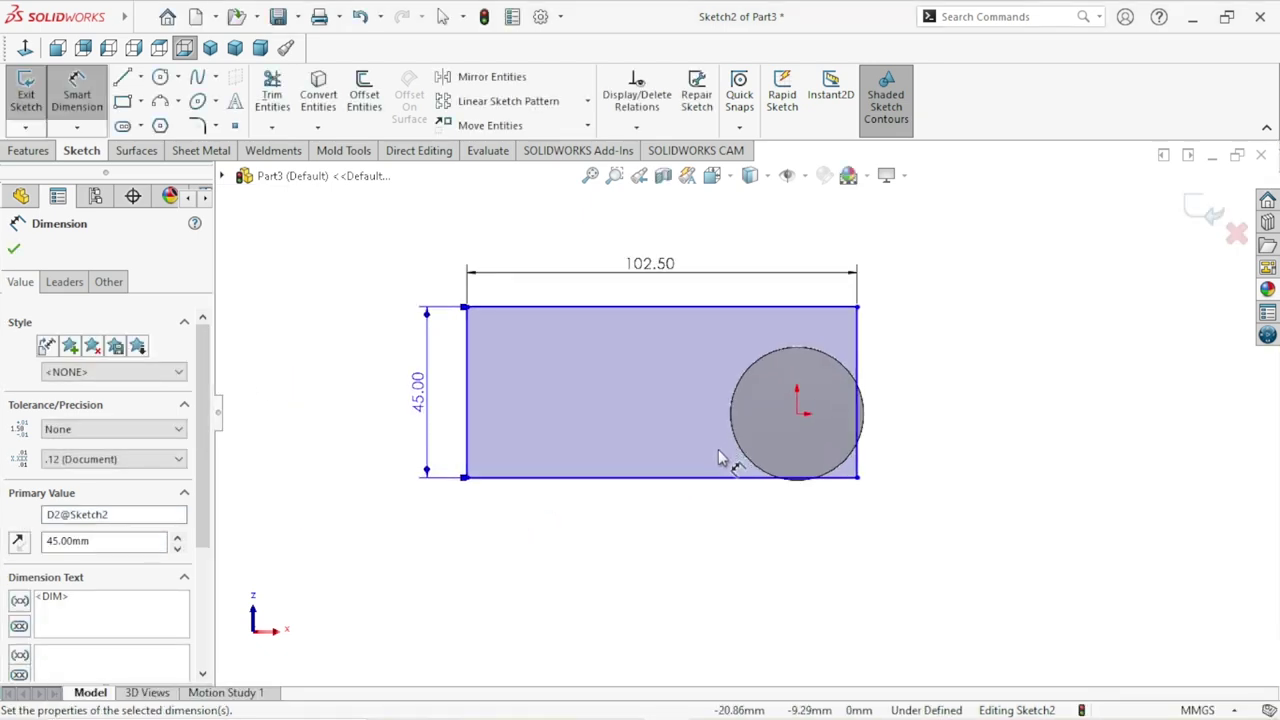
{"action": "left_click", "coordinate": [14, 250]}
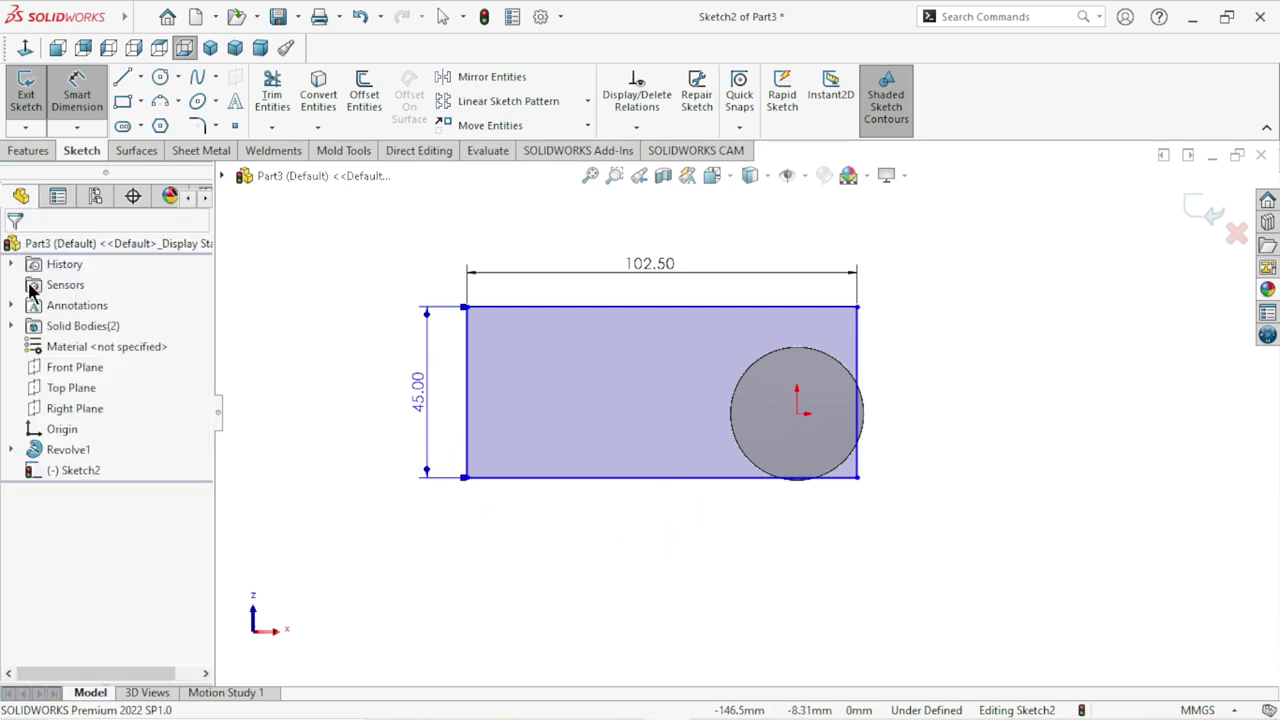
Shift the rectangle around the circle and set its right edge 22.50 mm from the origin.
{"action": "left_click_drag", "start_coordinate": [677, 420], "coordinate": [705, 437]}
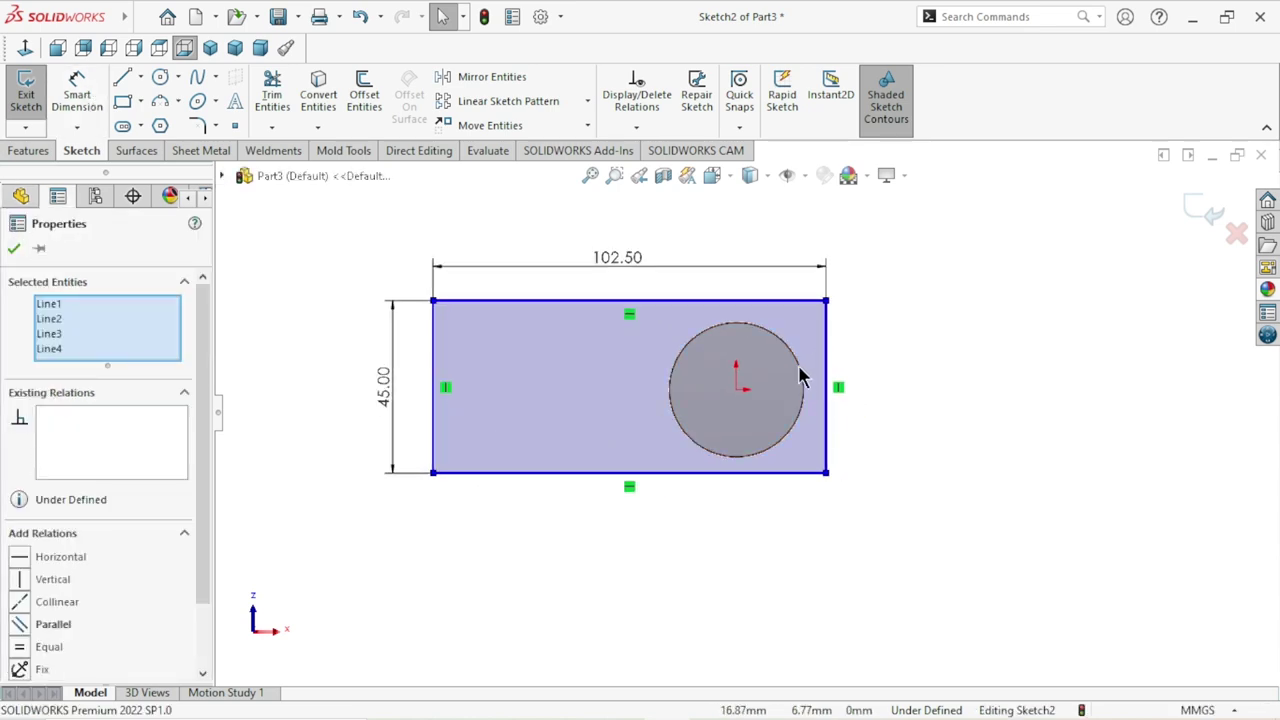
{"action": "left_click", "coordinate": [838, 376]}
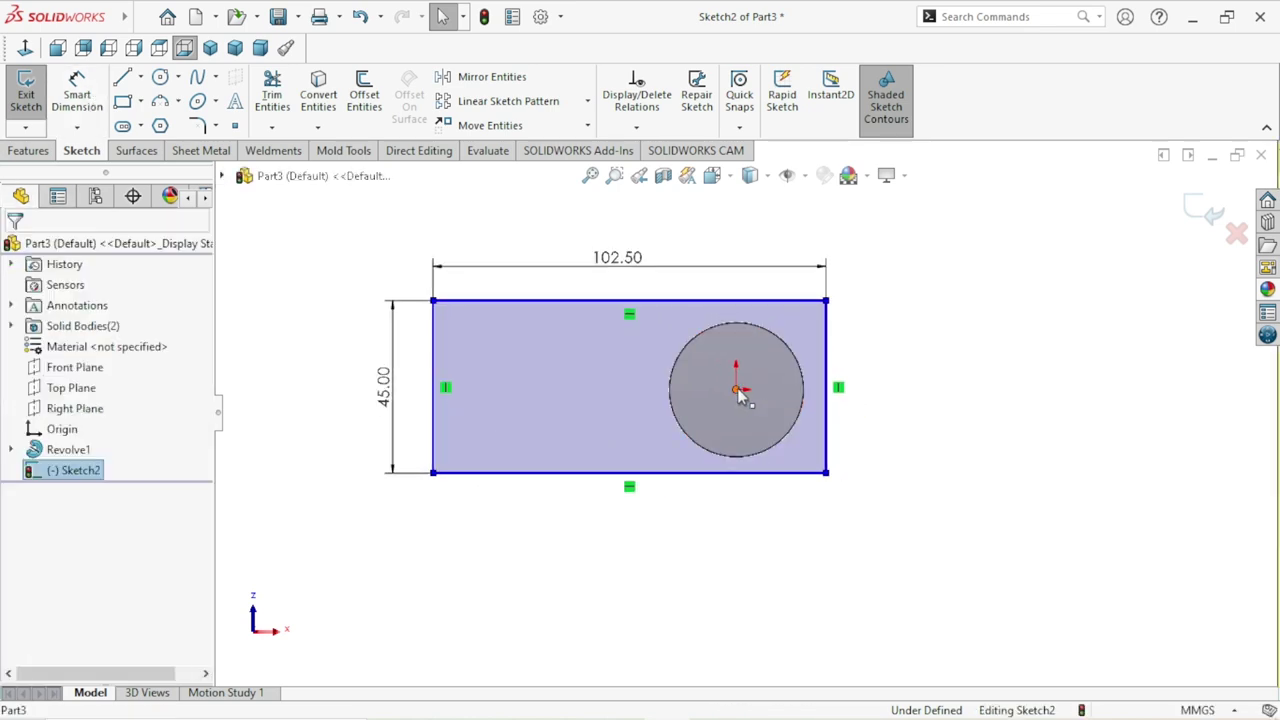
{"action": "left_click", "coordinate": [825, 386]}
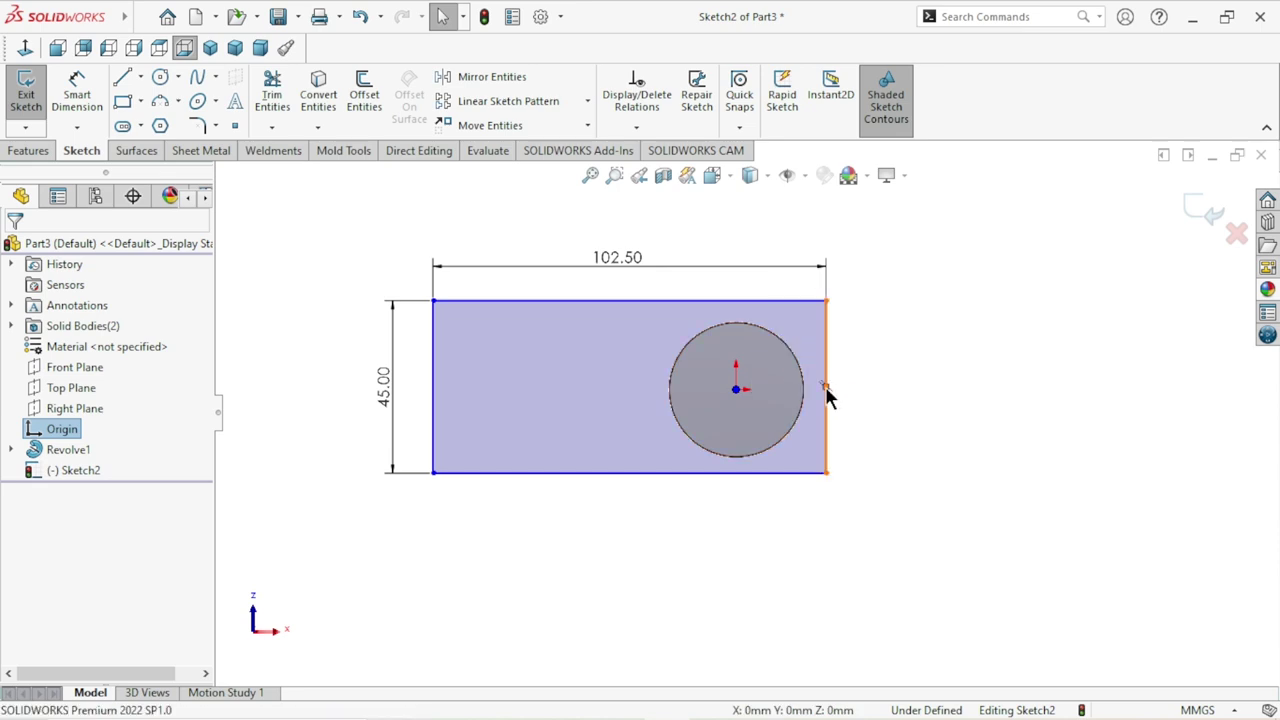
{"action": "left_click", "coordinate": [77, 100]}
{"action": "left_click", "coordinate": [736, 390]}
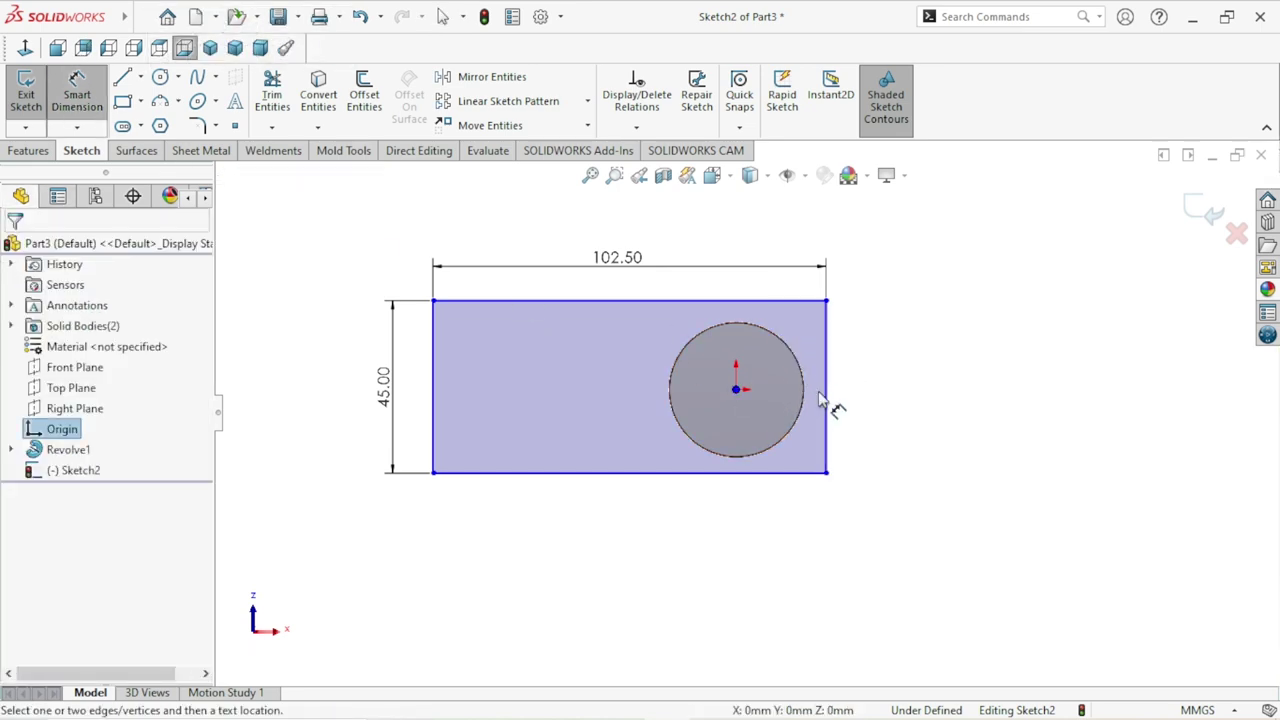
{"action": "left_click", "coordinate": [826, 398]}
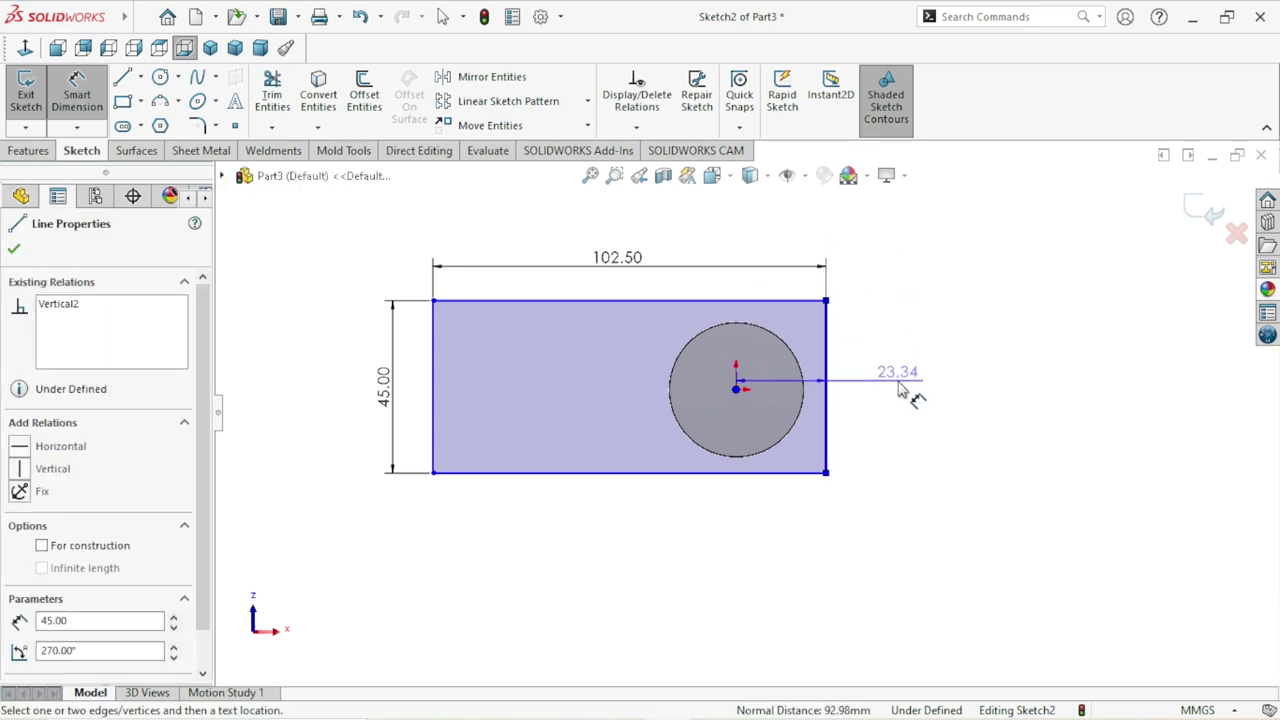
{"action": "left_click", "coordinate": [889, 290]}
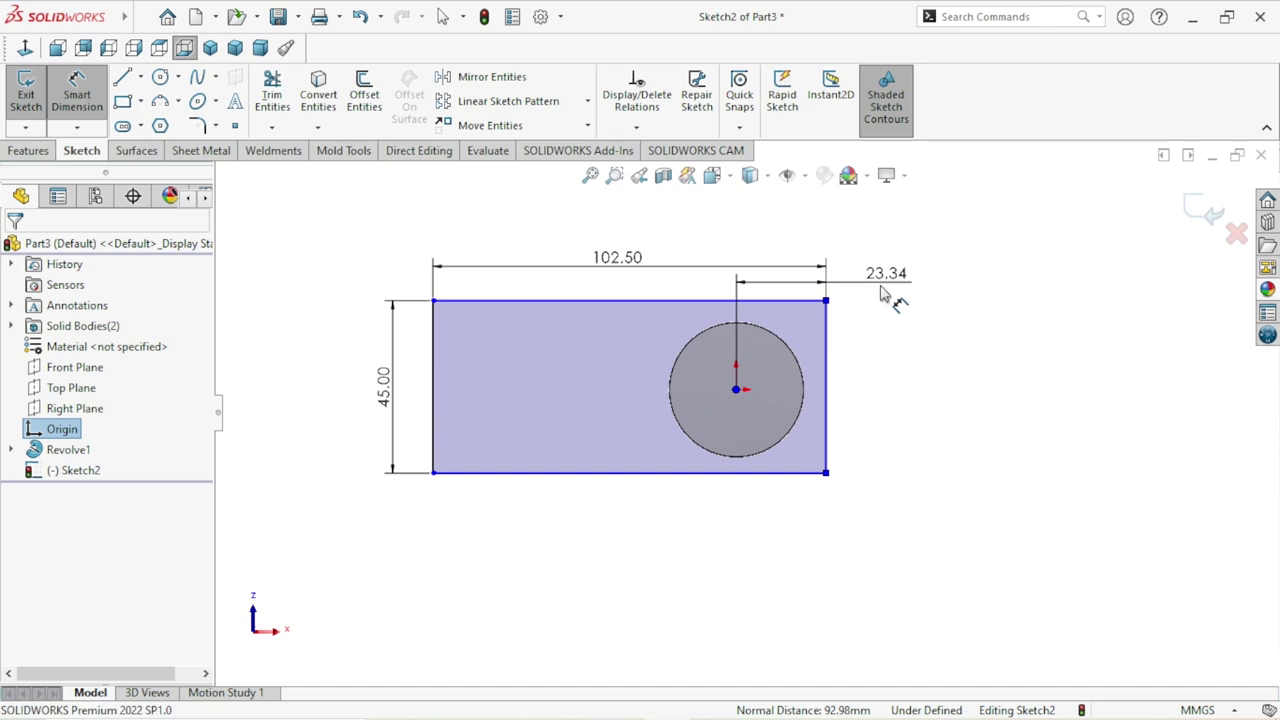
{"action": "left_click", "coordinate": [882, 292]}
{"action": "type", "text": "22"}
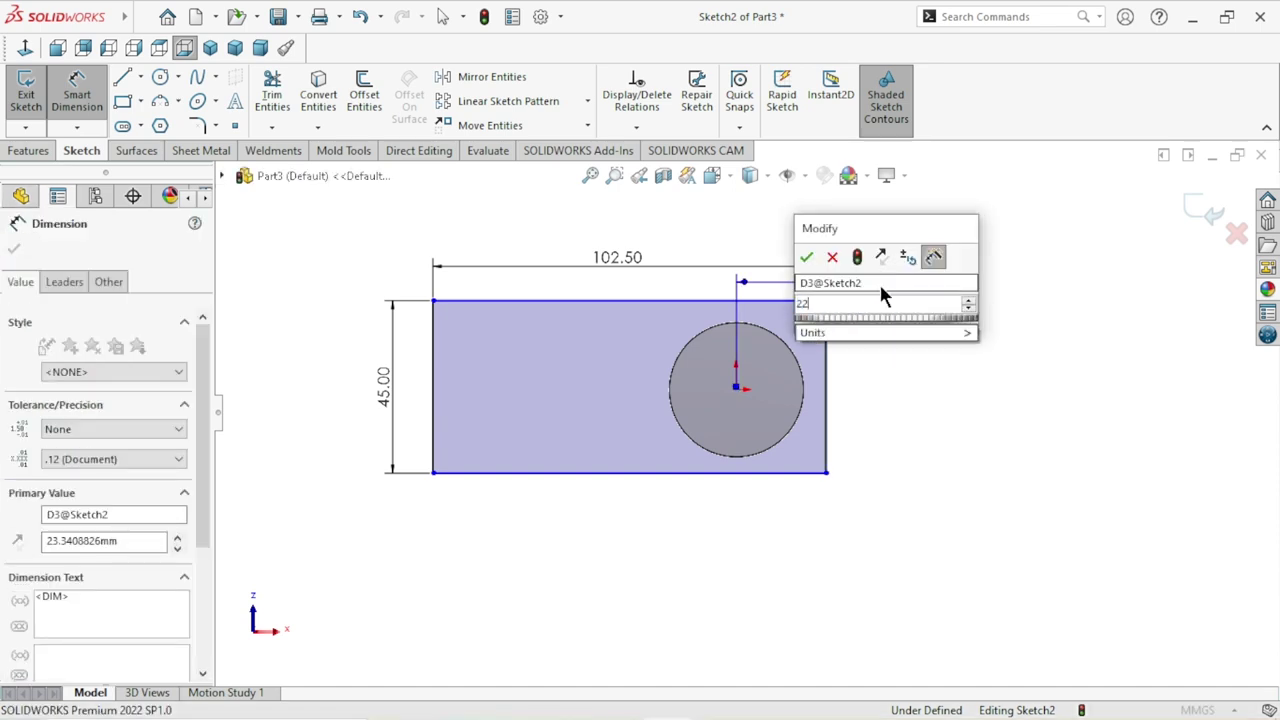
{"action": "type", "text": ".5"}
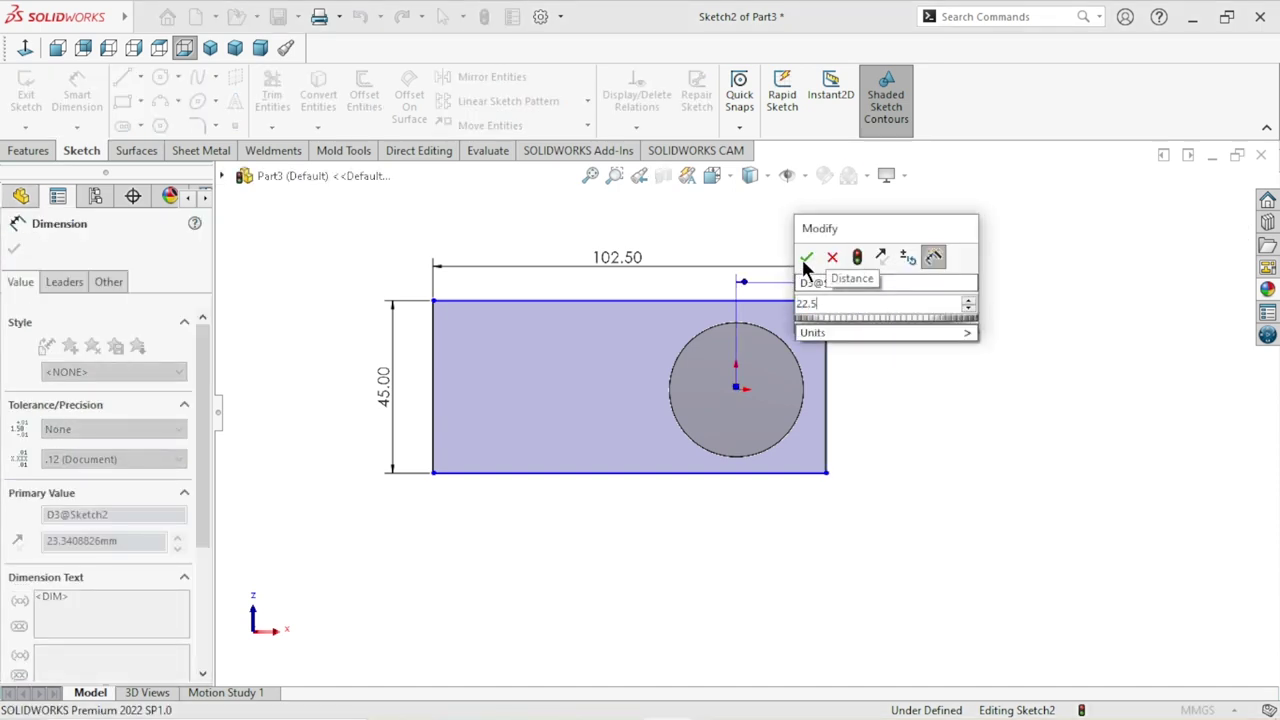
{"action": "left_click", "coordinate": [806, 257]}
{"action": "scroll", "coordinate": [681, 368], "scroll_direction": "down", "scroll_amount": 1}
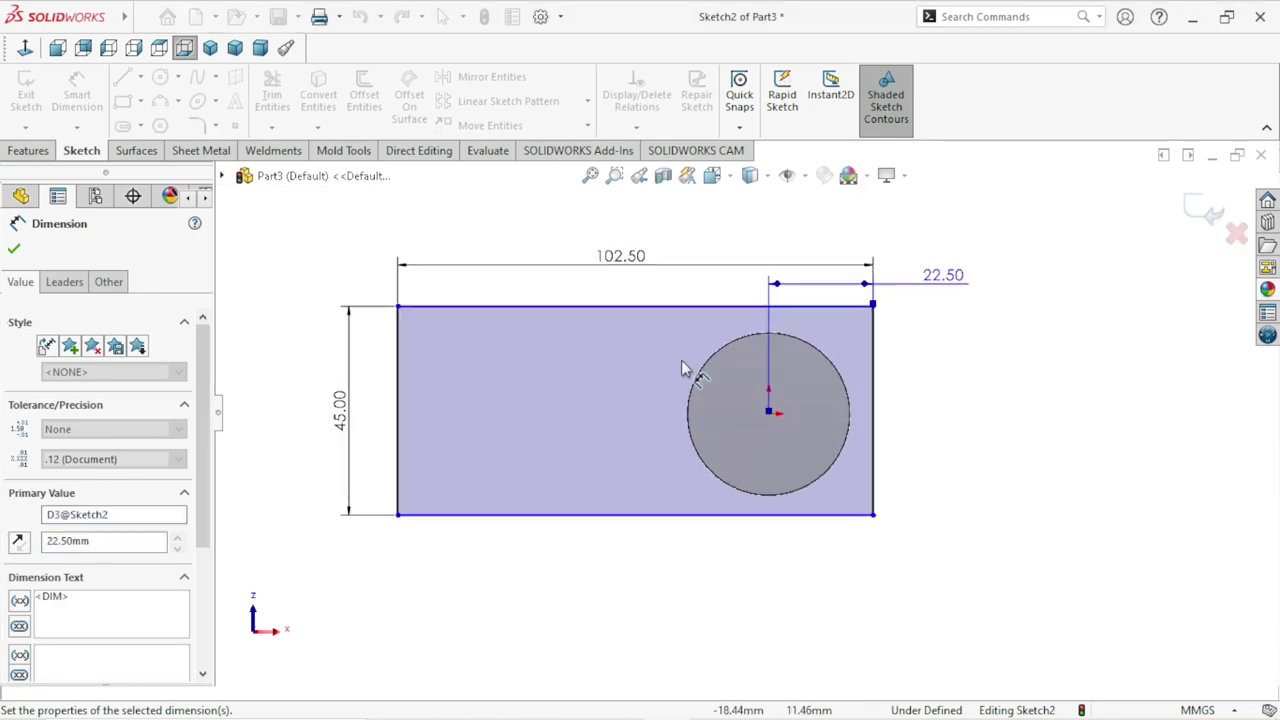
{"action": "left_click", "coordinate": [630, 262]}
{"action": "scroll", "coordinate": [700, 425], "scroll_direction": "up", "scroll_amount": 1}
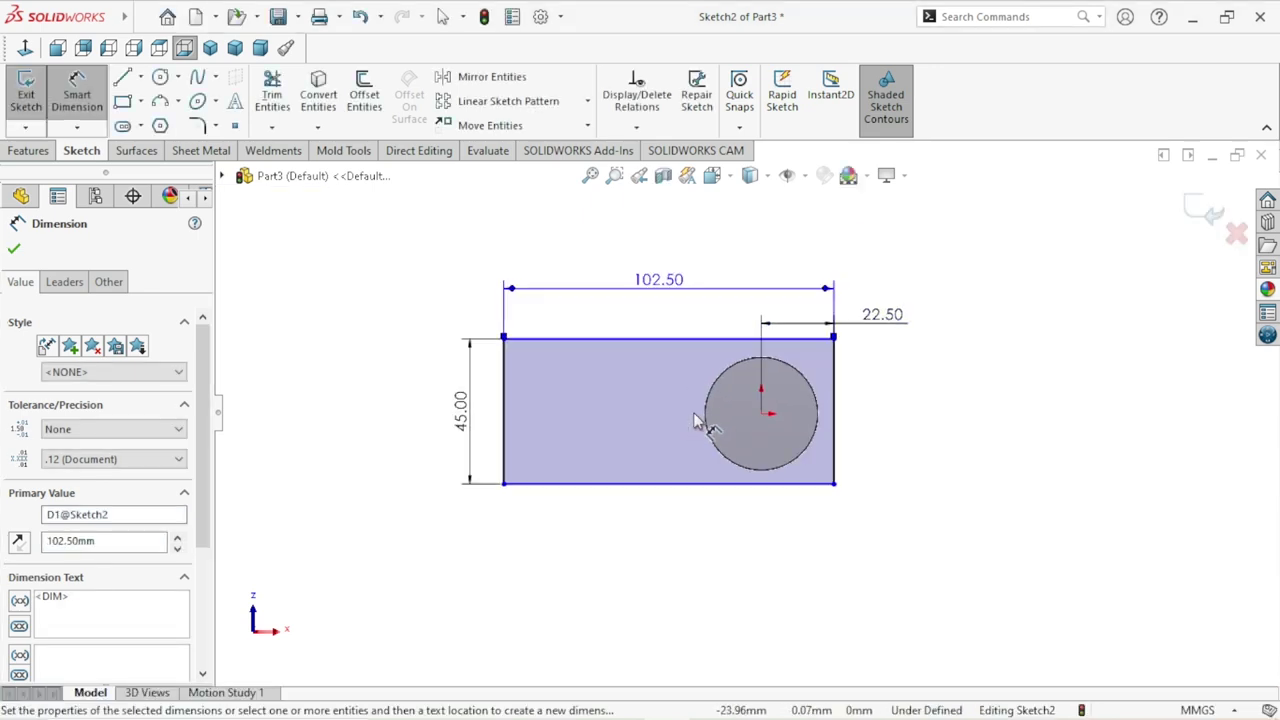
{"action": "scroll", "coordinate": [716, 415], "scroll_direction": "up", "scroll_amount": 1}
{"action": "scroll", "coordinate": [716, 415], "scroll_direction": "down", "scroll_amount": 1}
{"action": "left_click_drag", "start_coordinate": [889, 336], "coordinate": [883, 328]}
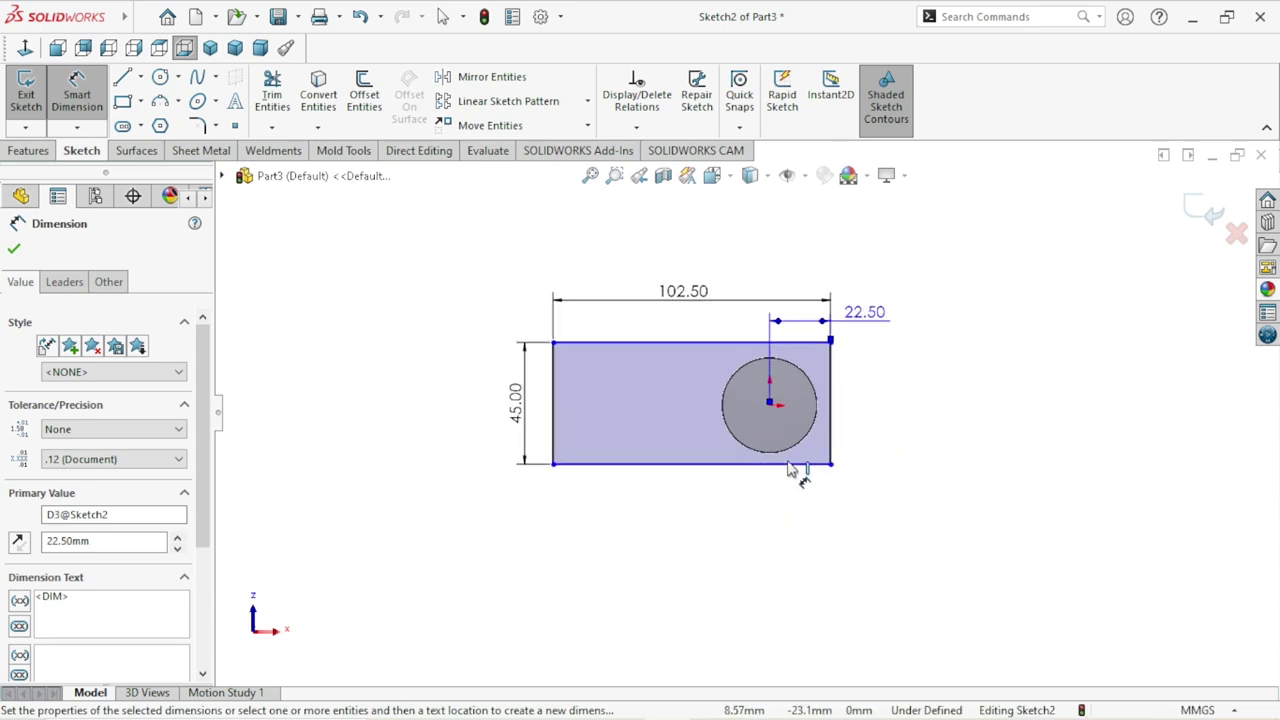
Add a Horizontal relation between the rectangle's left-edge midpoint and the origin.
{"action": "key", "text": "Escape"}
{"action": "left_click", "coordinate": [851, 394]}
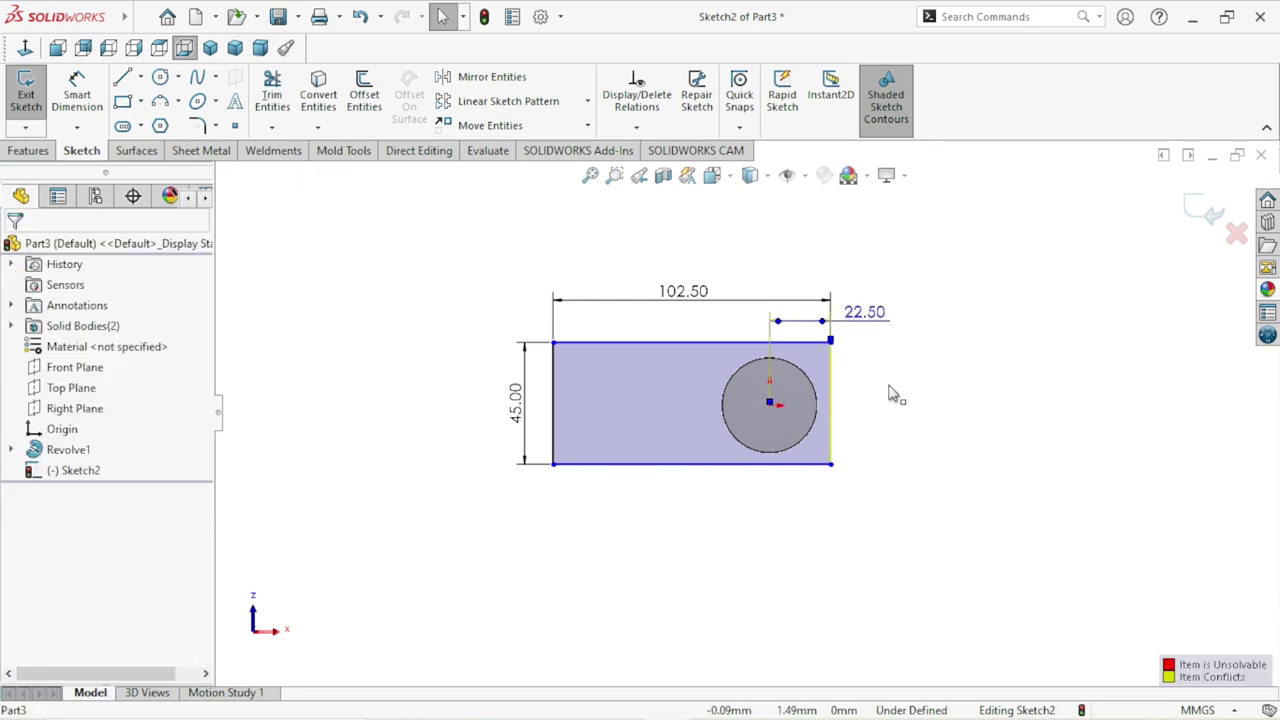
{"action": "left_click", "coordinate": [778, 428]}
{"action": "left_click", "coordinate": [803, 443]}
{"action": "scroll", "coordinate": [698, 407], "scroll_direction": "down", "scroll_amount": 2}
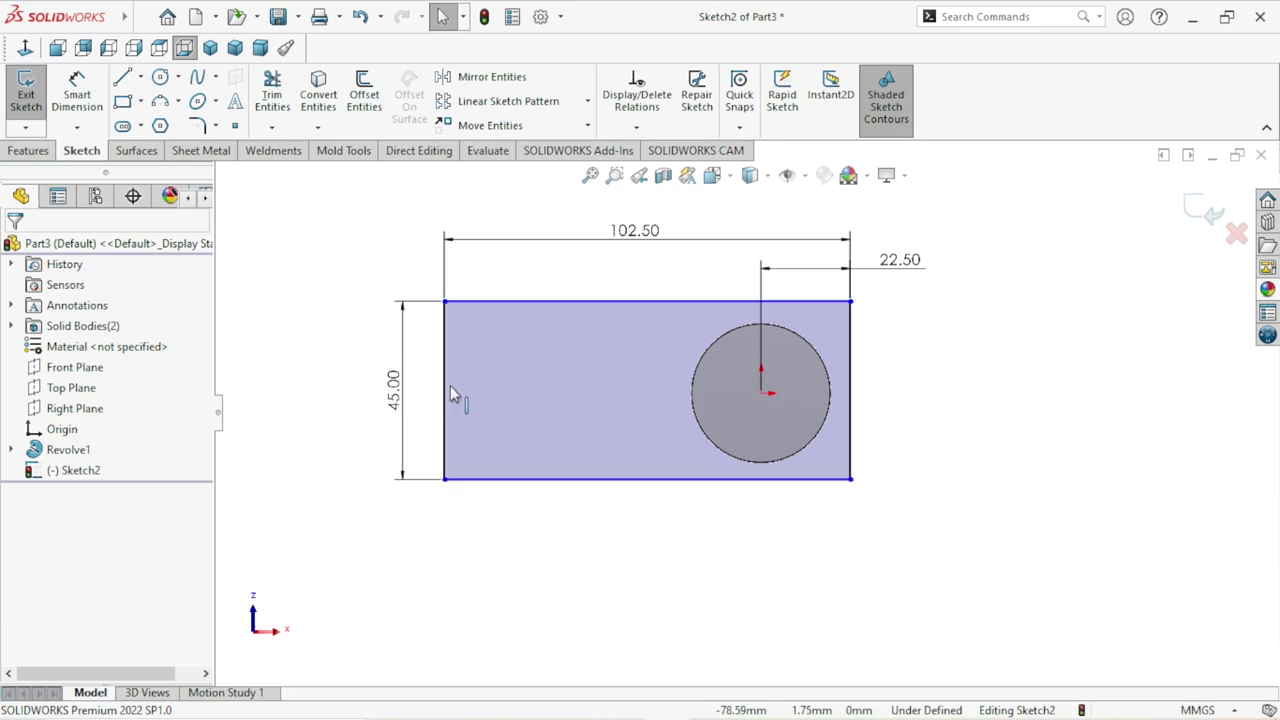
{"action": "left_click", "coordinate": [445, 392]}
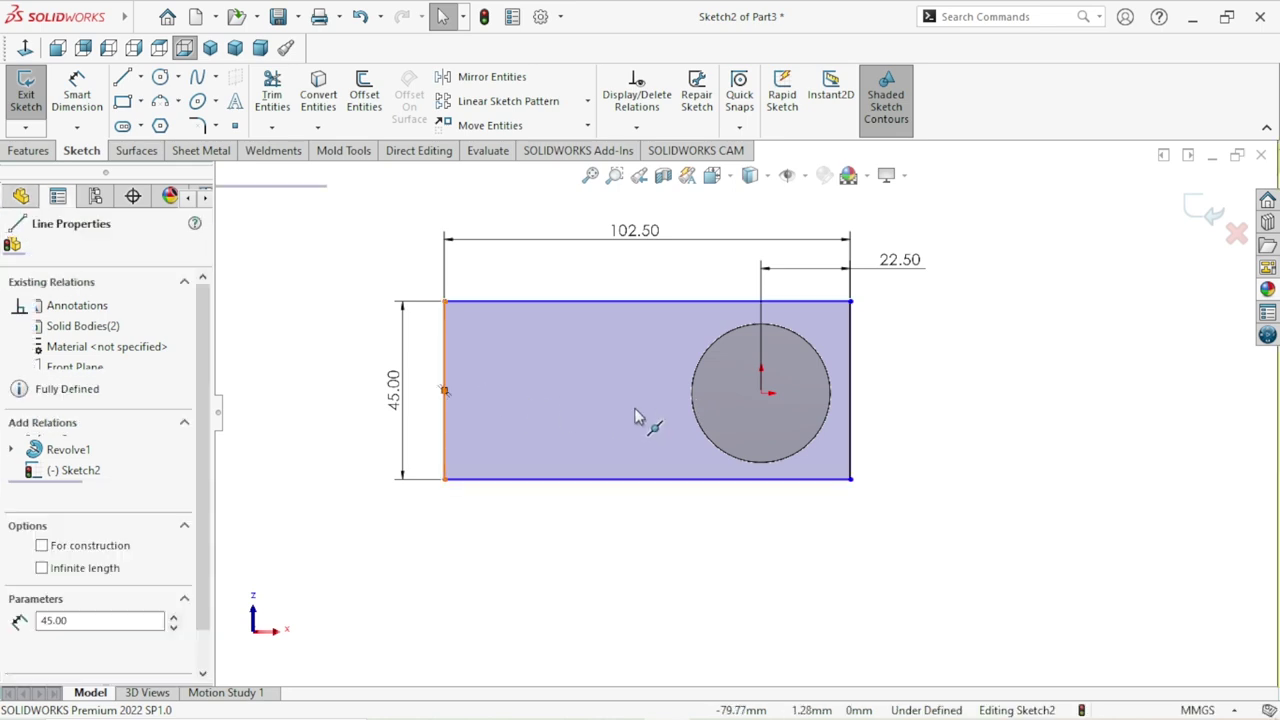
{"action": "left_click", "coordinate": [765, 398]}
{"action": "left_click", "coordinate": [761, 393]}
{"action": "left_click", "coordinate": [815, 311]}
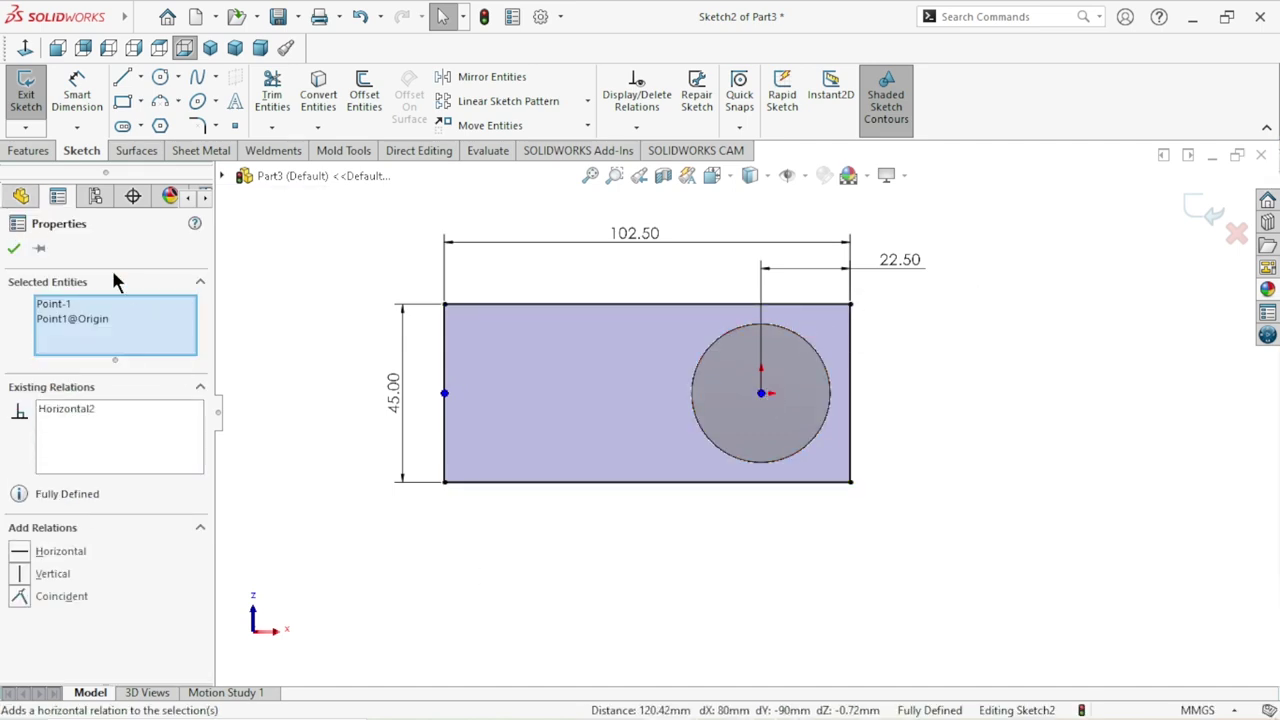
{"action": "left_click", "coordinate": [14, 249]}
Start Extruded Boss/Base to preview the sketch extrusion.
{"action": "scroll", "coordinate": [735, 490], "scroll_direction": "up", "scroll_amount": 1}
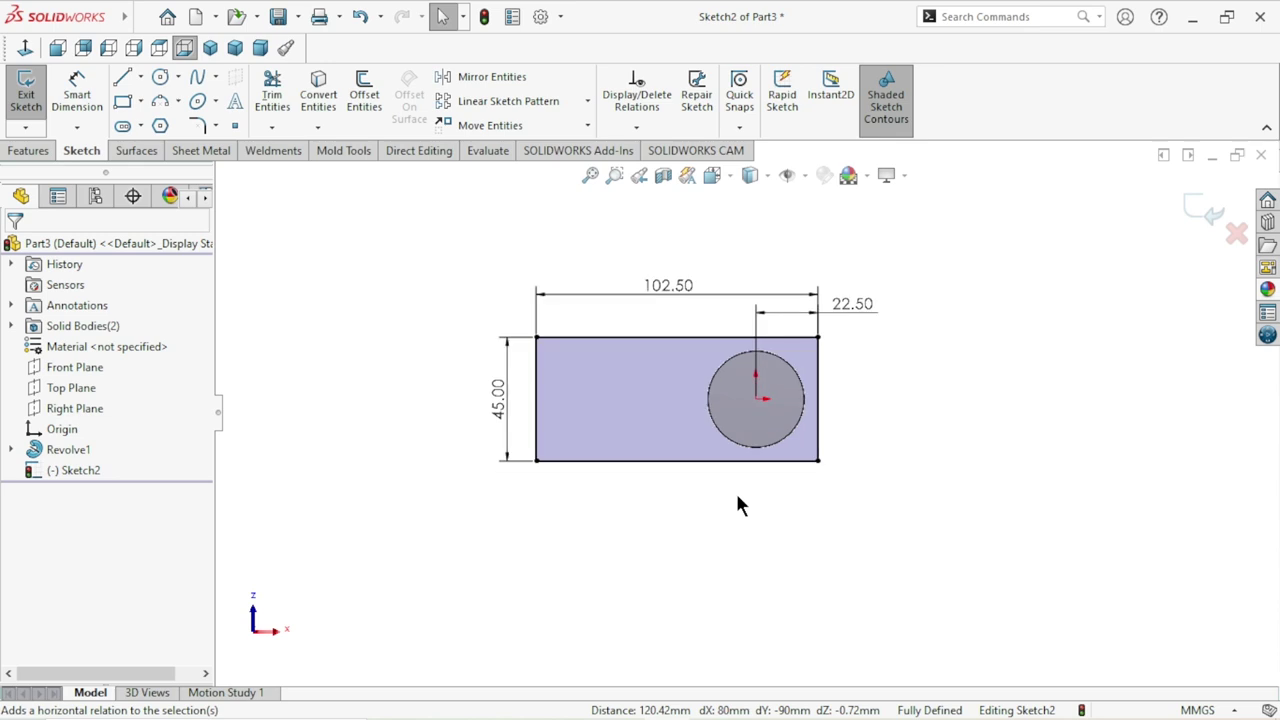
{"action": "scroll", "coordinate": [819, 489], "scroll_direction": "down", "scroll_amount": 1}
{"action": "scroll", "coordinate": [691, 446], "scroll_direction": "up", "scroll_amount": 1}
{"action": "scroll", "coordinate": [660, 380], "scroll_direction": "down", "scroll_amount": 1}
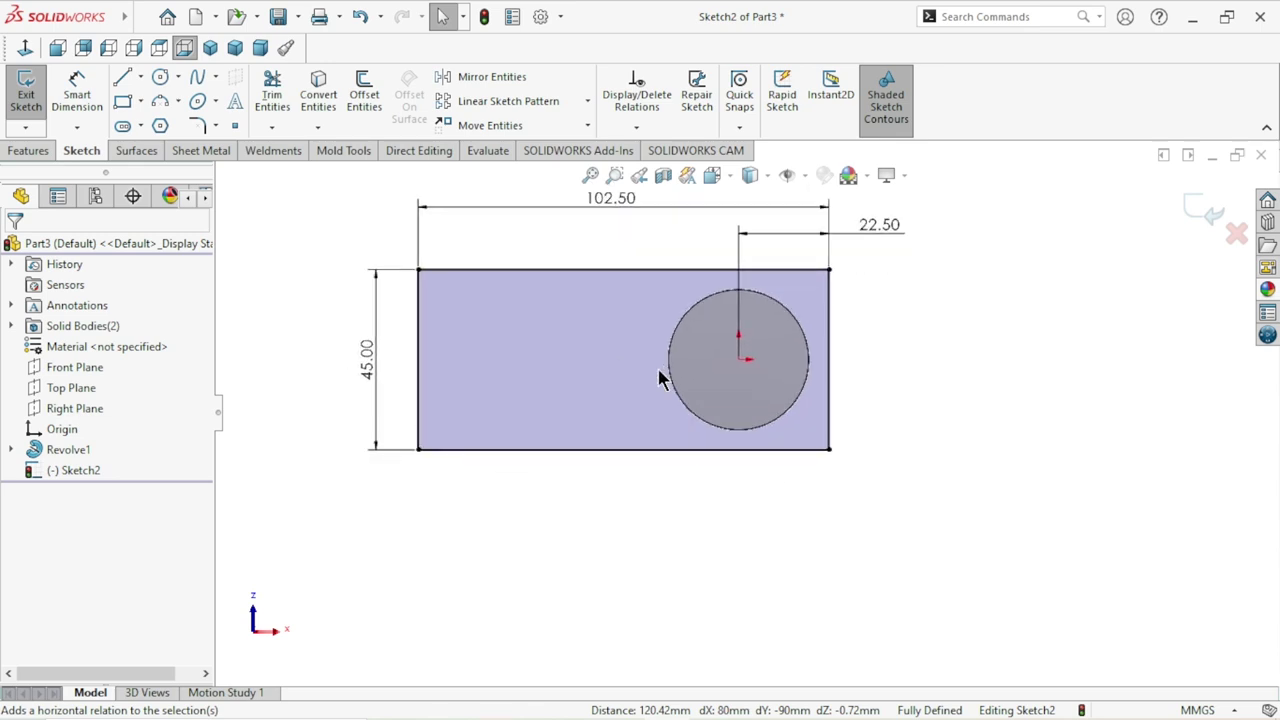
{"action": "left_click", "coordinate": [24, 151]}
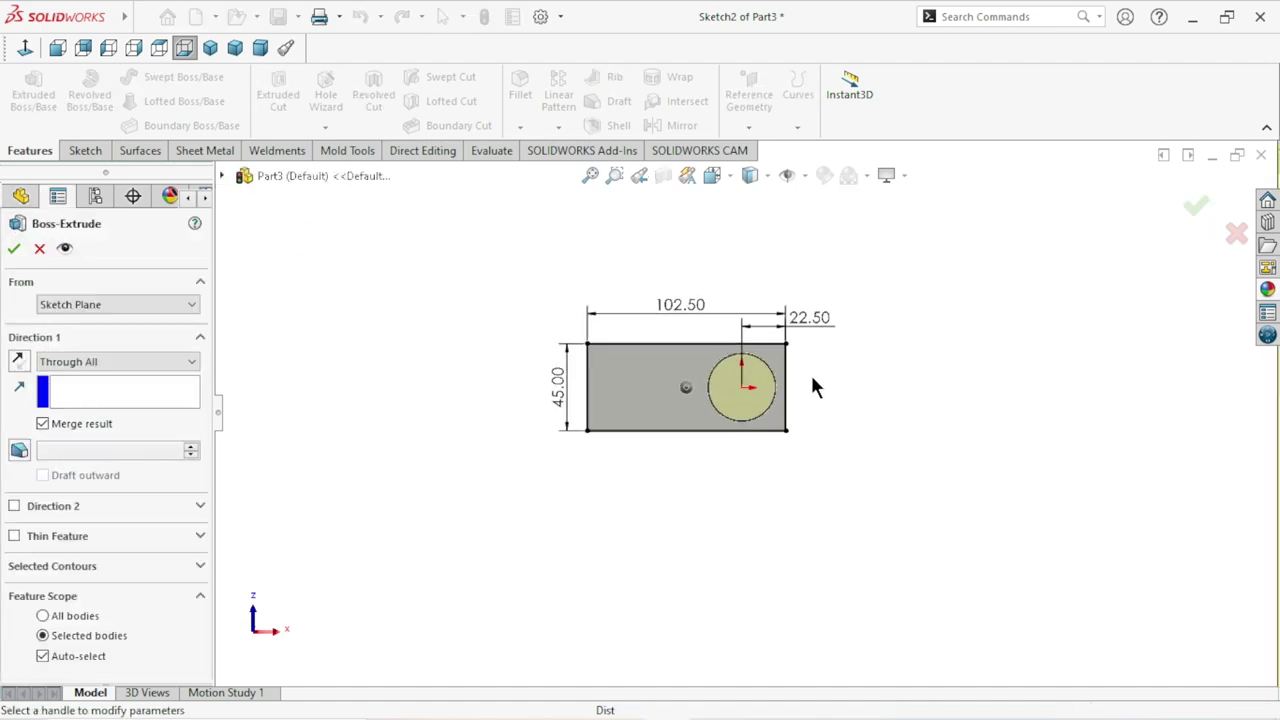
Extrude the sketch as a 20 mm Blind boss on the upper cylinder.
{"action": "middle_click_drag", "start_coordinate": [784, 446], "coordinate": [755, 483]}
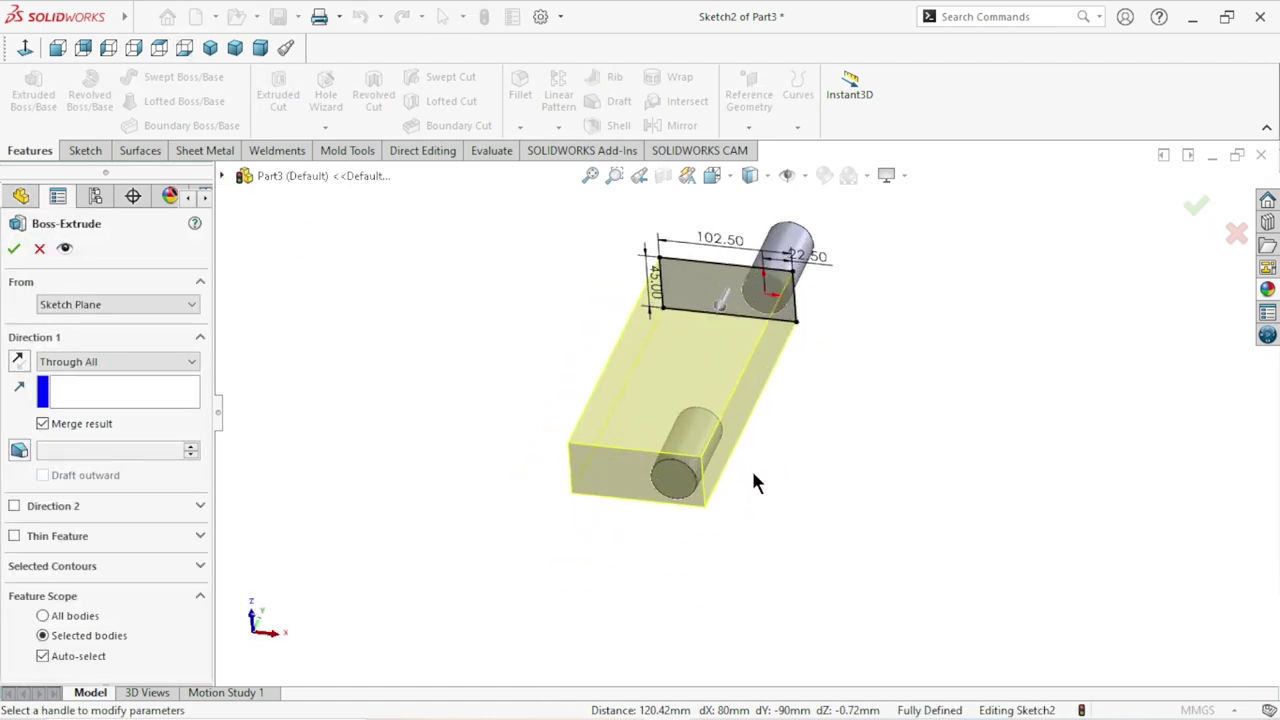
{"action": "left_click", "coordinate": [68, 365]}
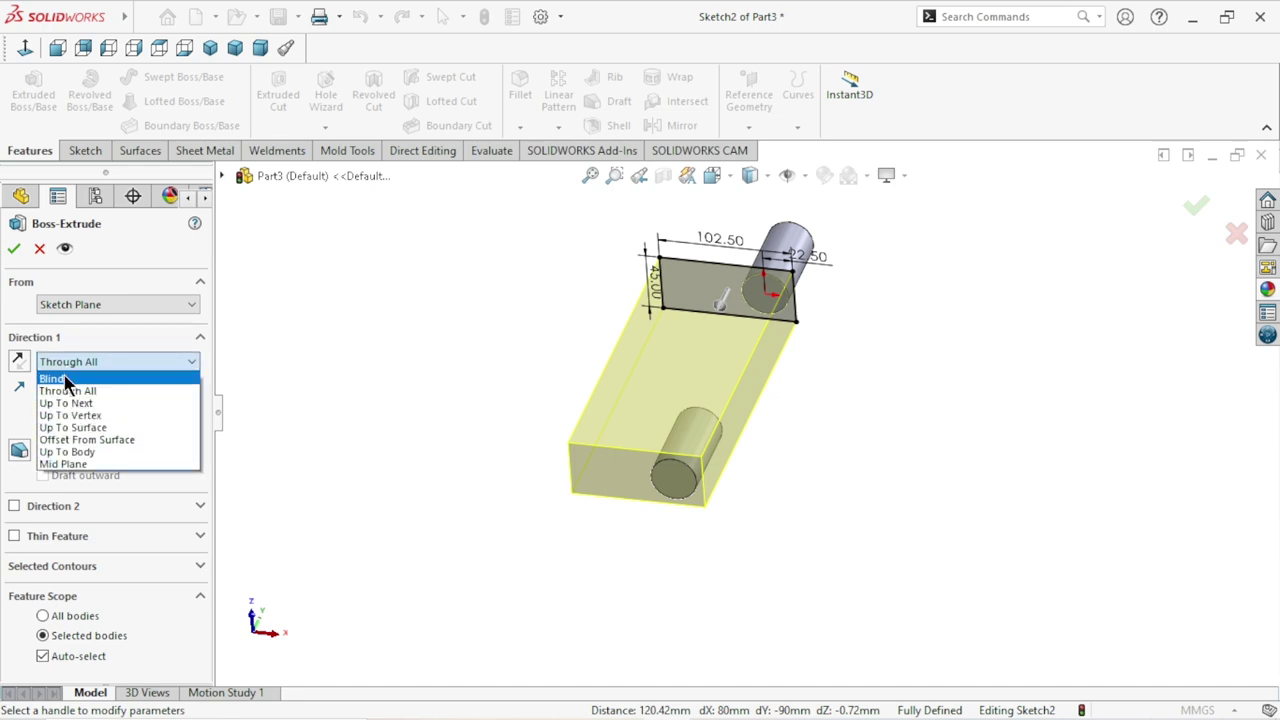
{"action": "left_click", "coordinate": [64, 379]}
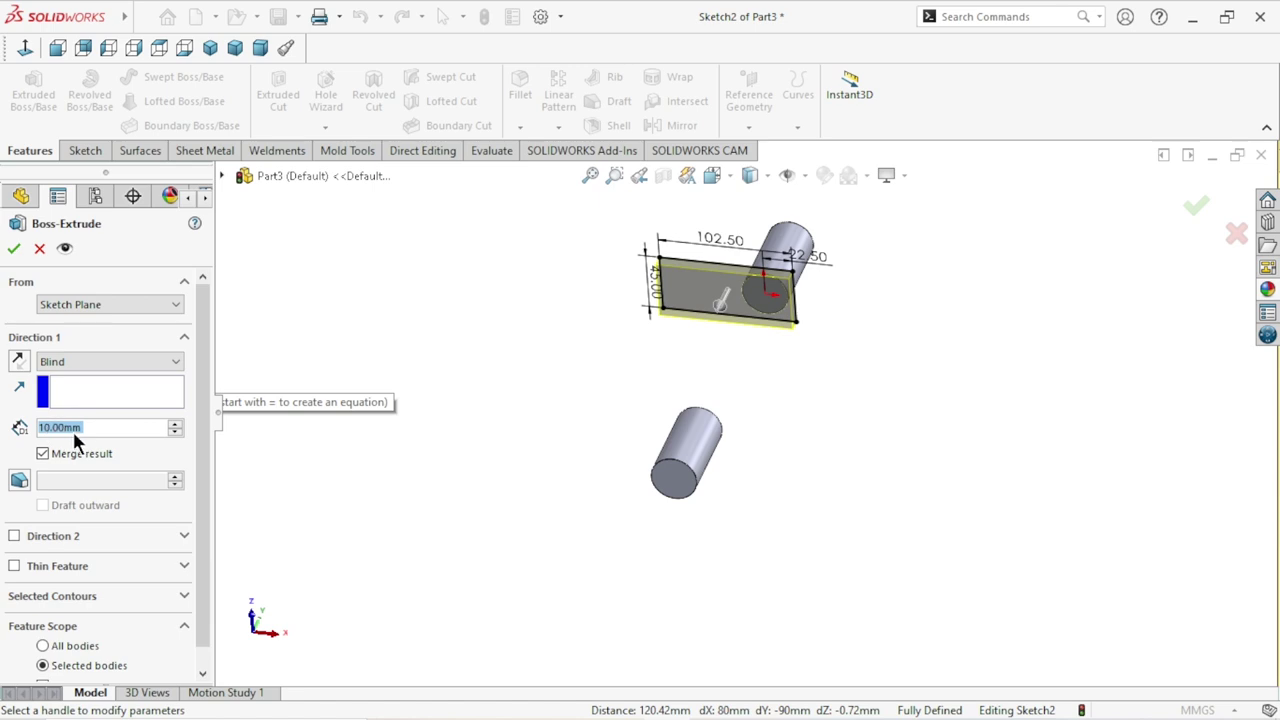
{"action": "type", "text": "20"}
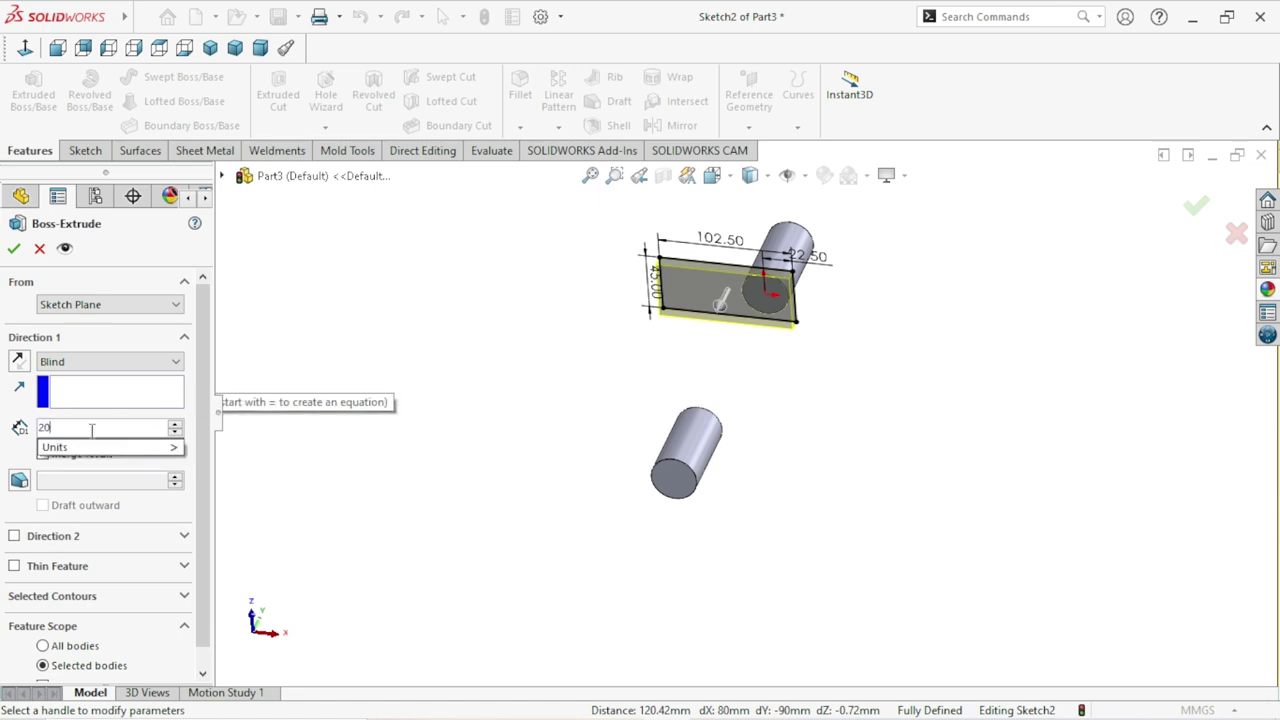
{"action": "key", "text": "Return"}
{"action": "left_click", "coordinate": [14, 249]}
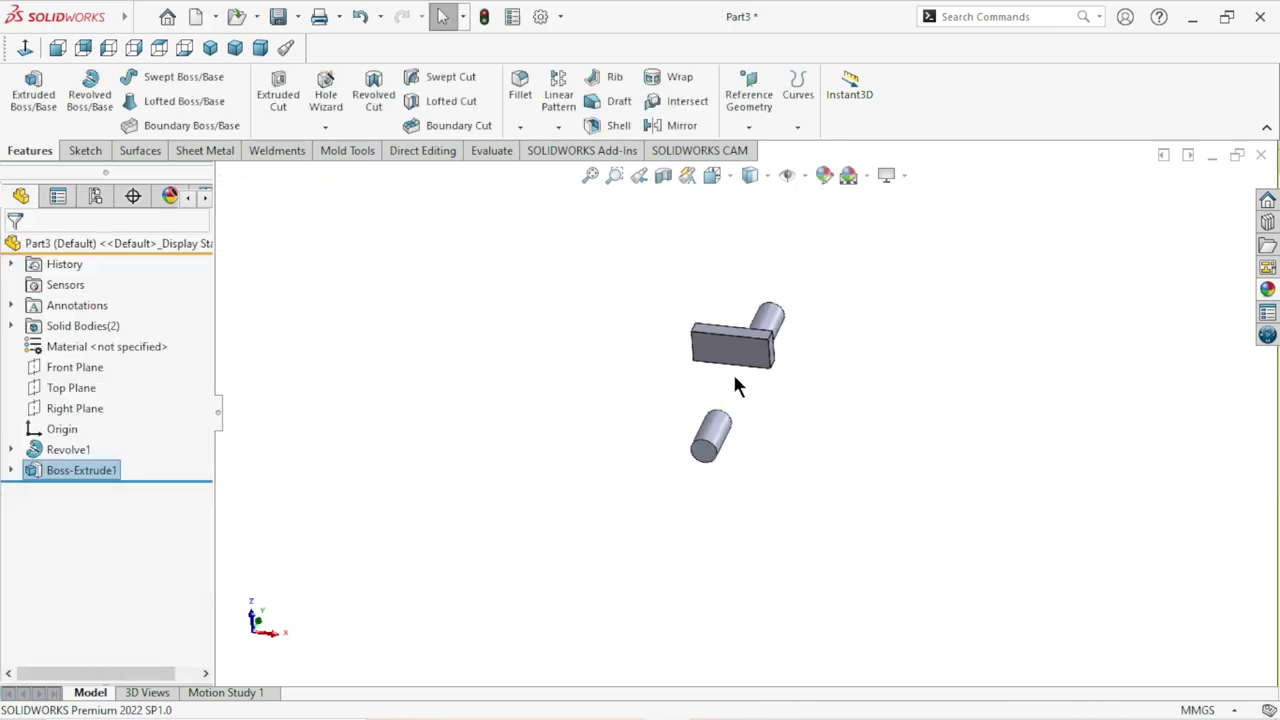
{"action": "middle_click_drag", "start_coordinate": [767, 356], "coordinate": [823, 400]}
Full-round fillet the block's outer end using its front, end and opposite faces.
{"action": "scroll", "coordinate": [720, 389], "scroll_direction": "down", "scroll_amount": 3}
{"action": "scroll", "coordinate": [720, 389], "scroll_direction": "up", "scroll_amount": 3}
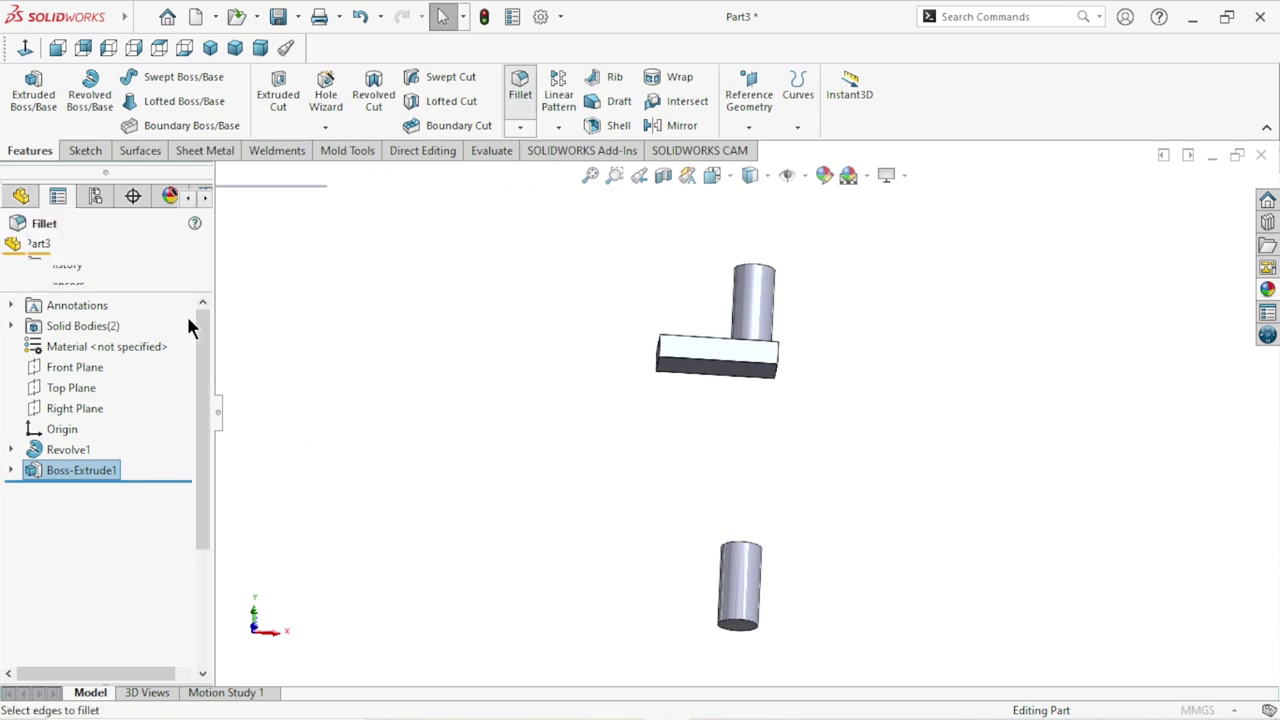
{"action": "left_click", "coordinate": [141, 338]}
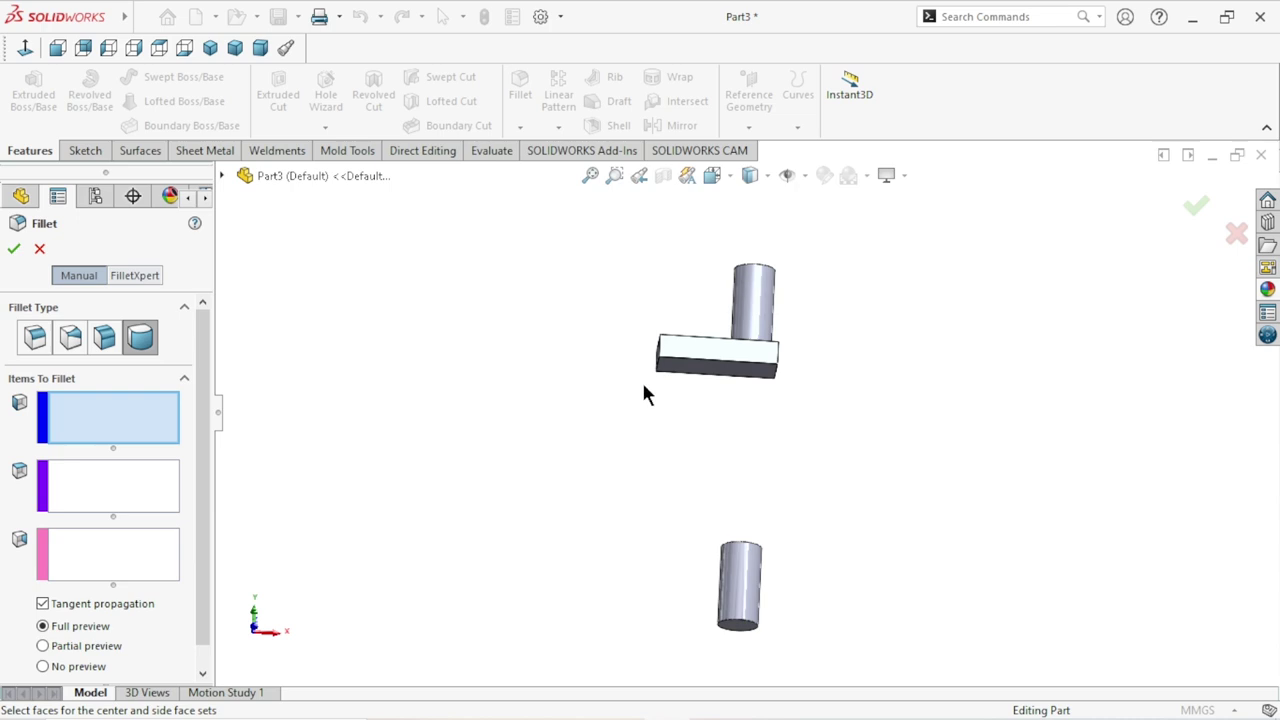
{"action": "left_click", "coordinate": [703, 362]}
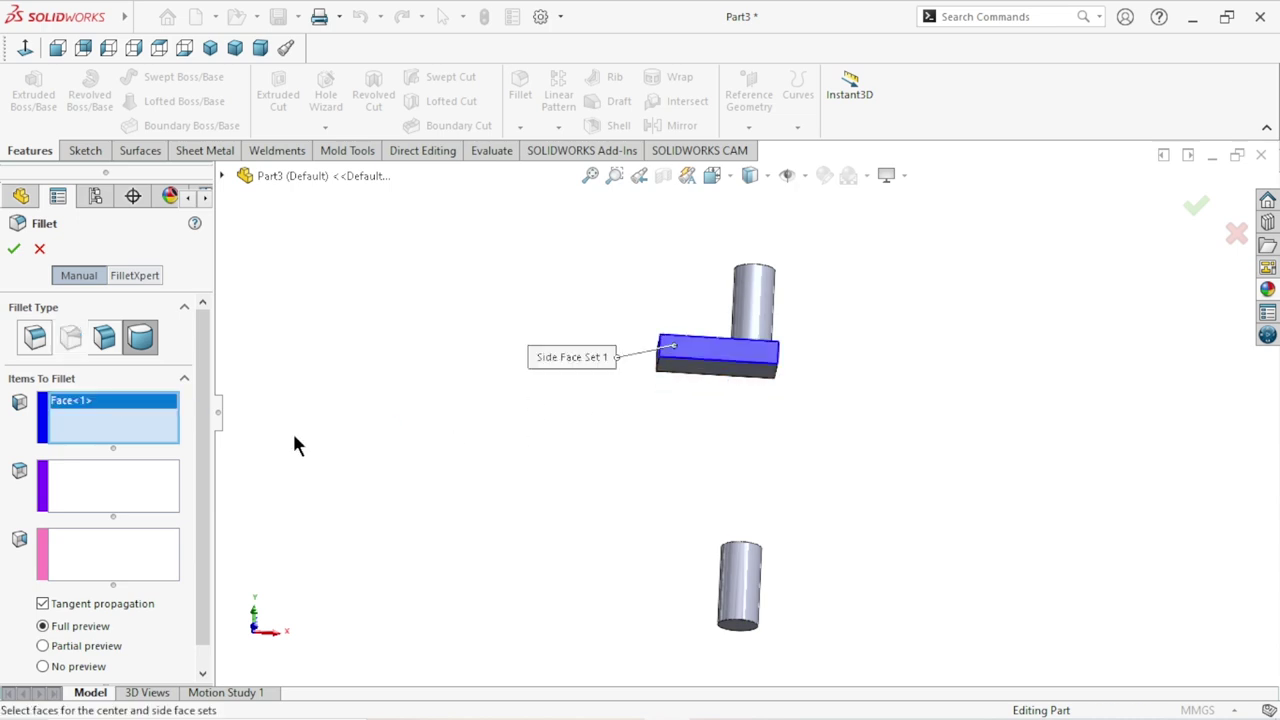
{"action": "left_click", "coordinate": [104, 470]}
{"action": "middle_click_drag", "start_coordinate": [486, 388], "coordinate": [730, 418]}
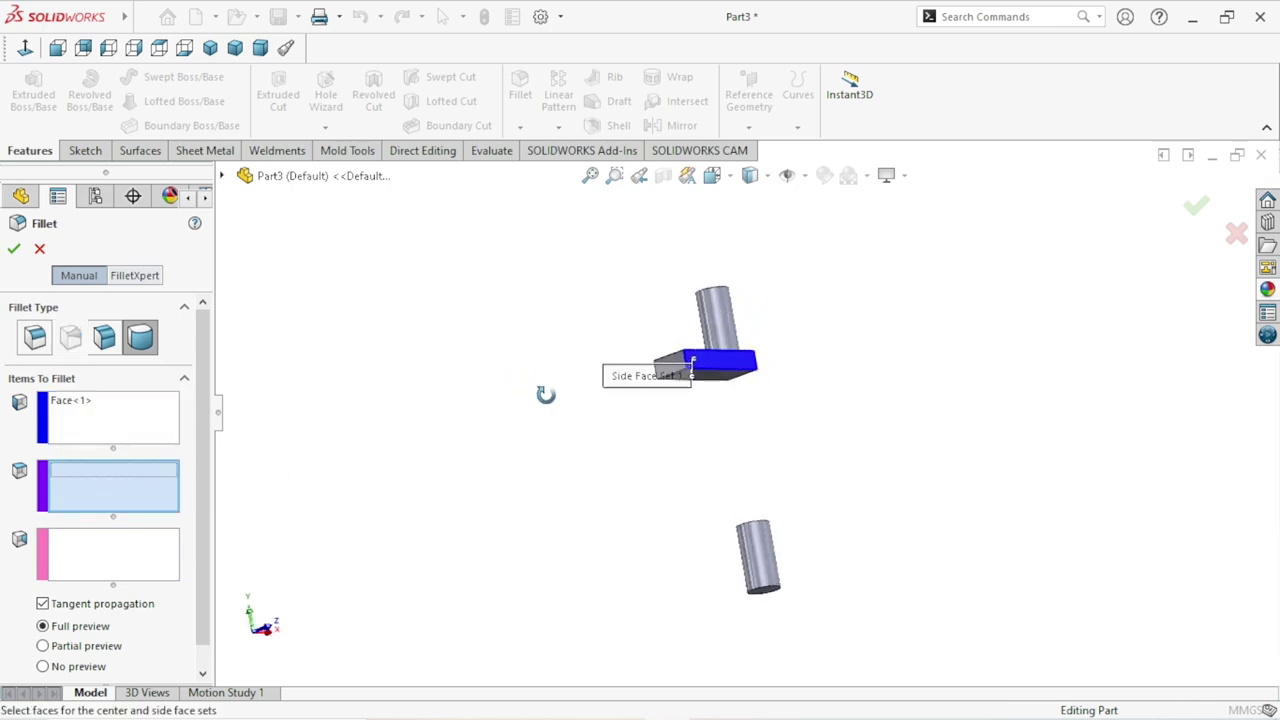
{"action": "scroll", "coordinate": [730, 418], "scroll_direction": "down", "scroll_amount": 5}
{"action": "left_click", "coordinate": [607, 322]}
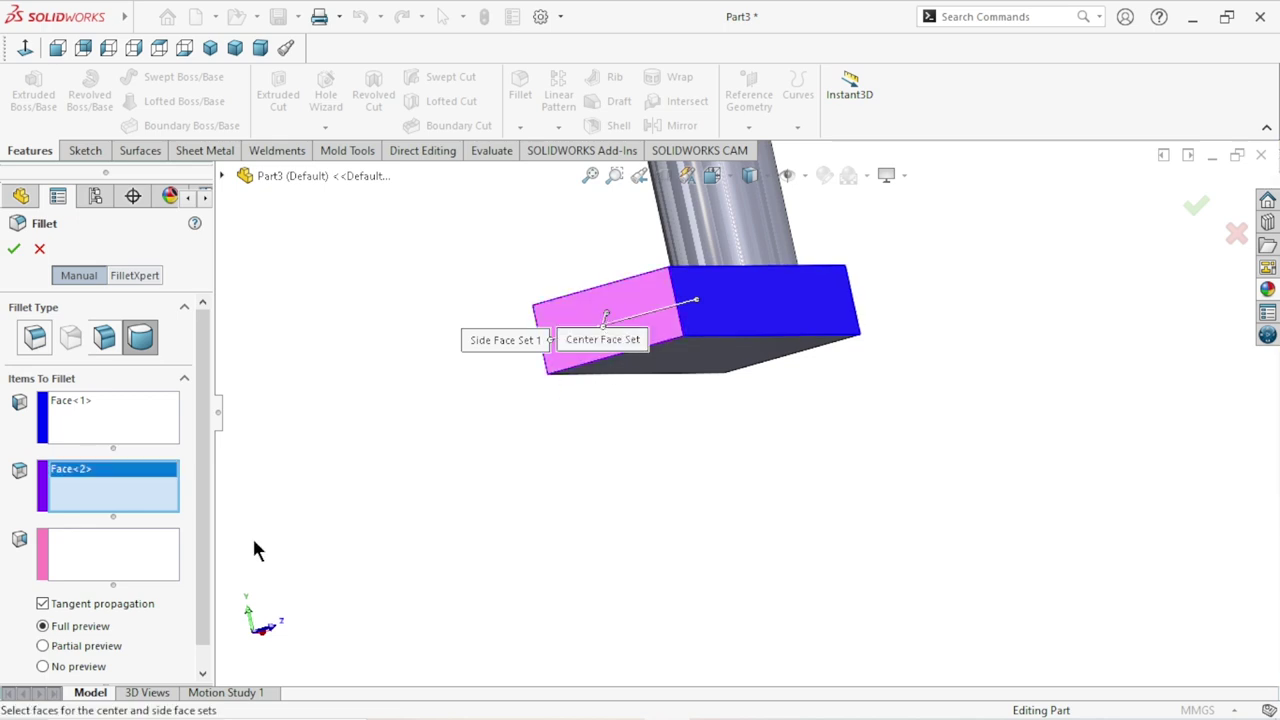
{"action": "left_click", "coordinate": [152, 568]}
{"action": "mouse_move", "coordinate": [483, 377]}
{"action": "middle_mouse_down"}
{"action": "mouse_move", "coordinate": [574, 371]}
{"action": "mouse_move", "coordinate": [585, 388]}
{"action": "middle_mouse_up"}
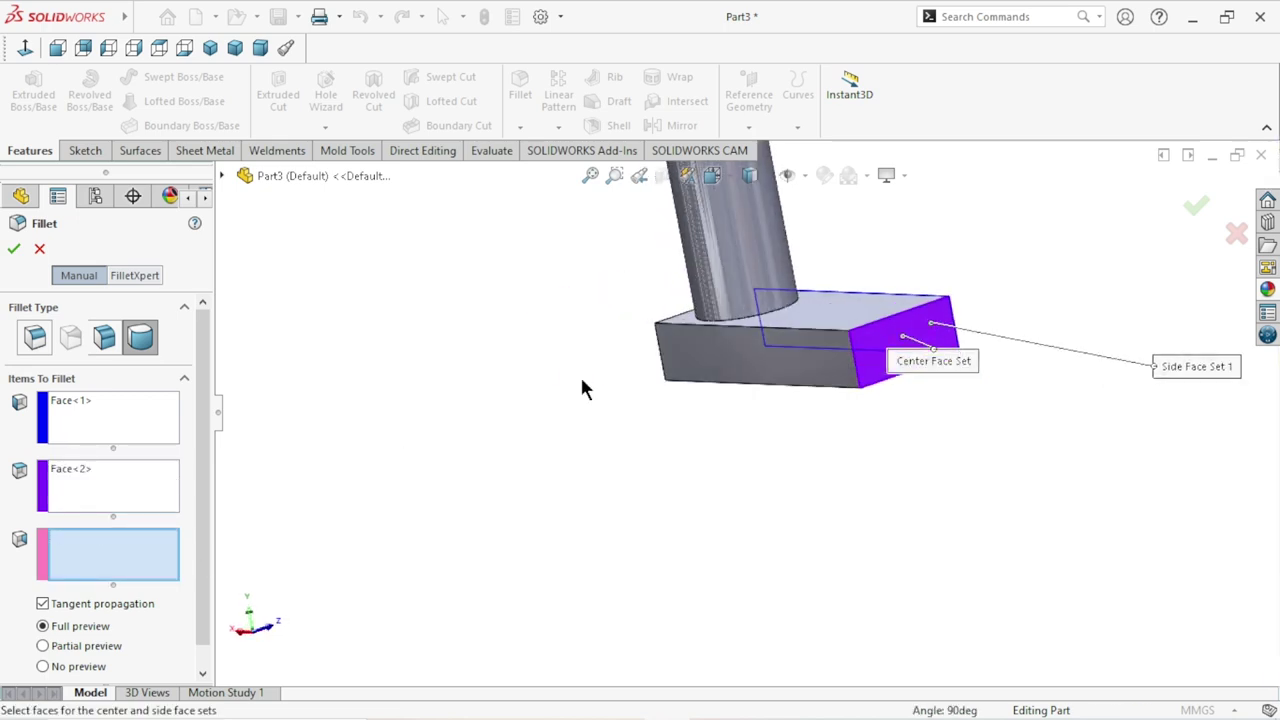
{"action": "left_click", "coordinate": [836, 376]}
{"action": "scroll", "coordinate": [884, 412], "scroll_direction": "up", "scroll_amount": 5}
{"action": "mouse_move", "coordinate": [884, 412]}
{"action": "middle_mouse_down"}
{"action": "mouse_move", "coordinate": [760, 463]}
{"action": "mouse_move", "coordinate": [493, 464]}
{"action": "middle_mouse_up"}
{"action": "left_click", "coordinate": [14, 248]}
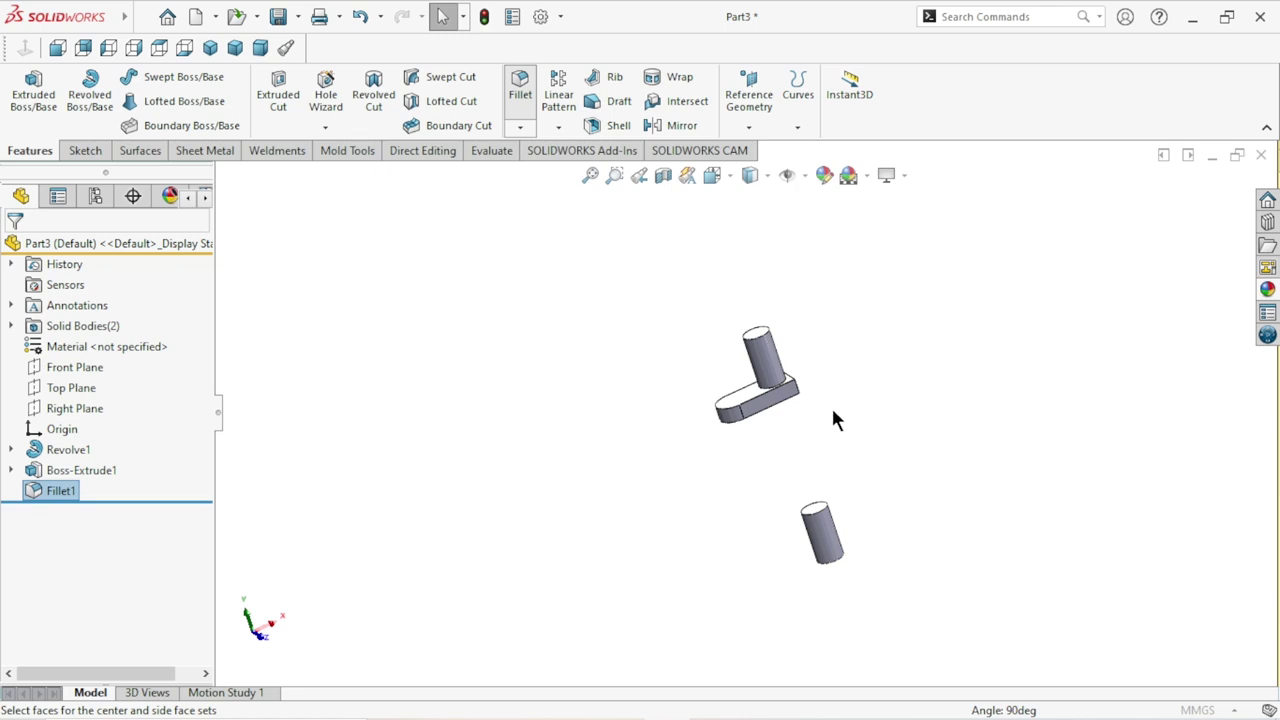
Apply a full round fillet to the block's other end via both side faces and end face.
{"action": "key", "text": "Return"}
{"action": "middle_click_drag", "start_coordinate": [826, 410], "coordinate": [790, 424]}
{"action": "scroll", "coordinate": [775, 400], "scroll_direction": "down", "scroll_amount": 4}
{"action": "left_click", "coordinate": [712, 424]}
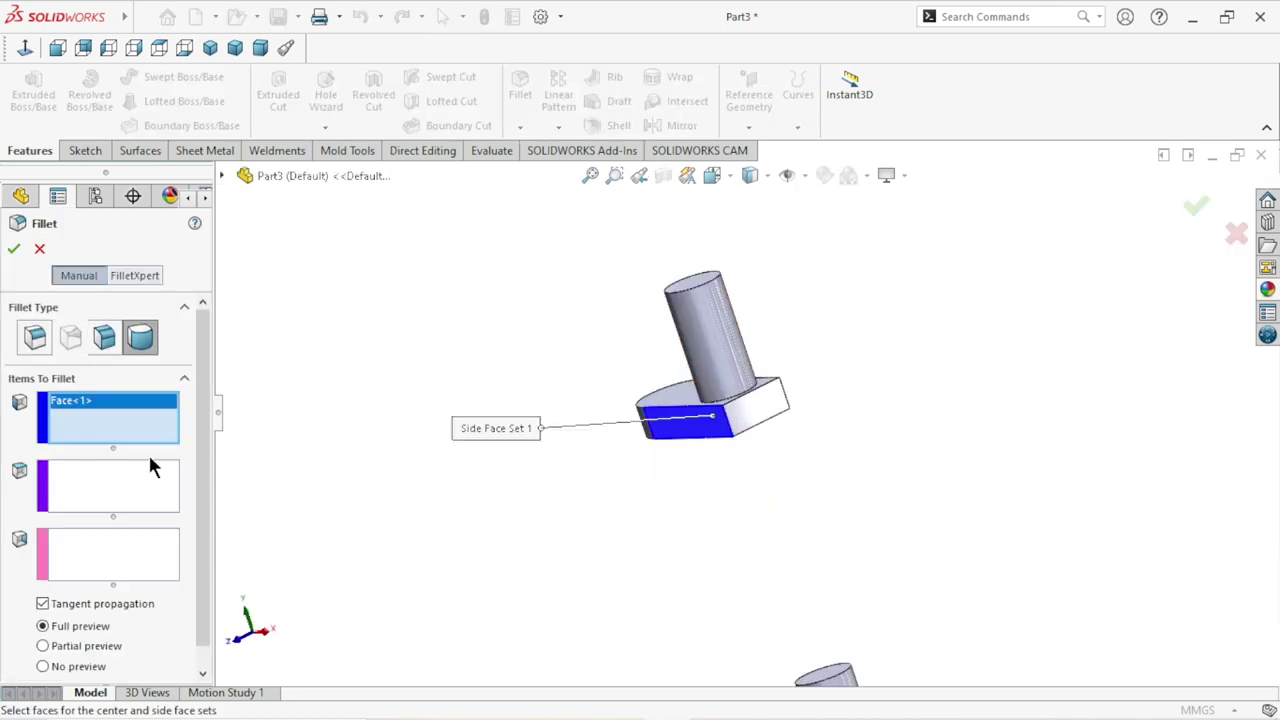
{"action": "left_click", "coordinate": [57, 483]}
{"action": "left_click", "coordinate": [765, 410]}
{"action": "left_click", "coordinate": [110, 555]}
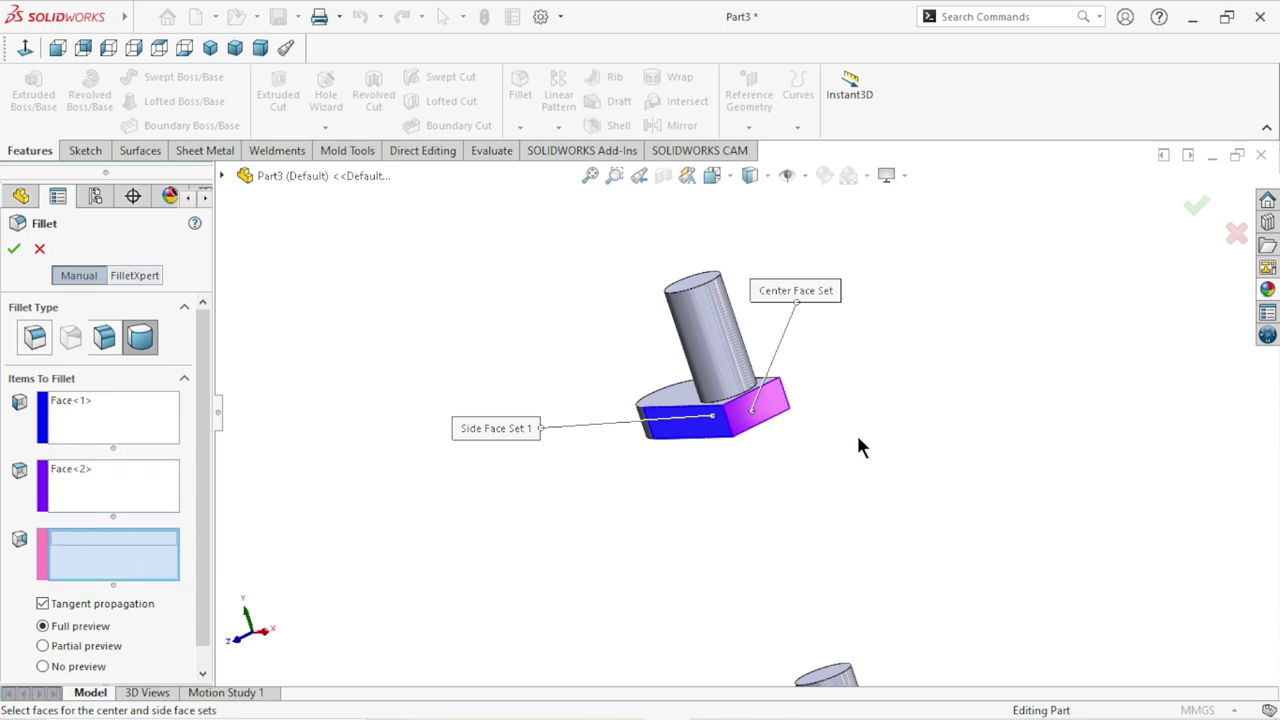
{"action": "middle_click_drag", "start_coordinate": [804, 456], "coordinate": [717, 478]}
{"action": "left_click", "coordinate": [703, 412]}
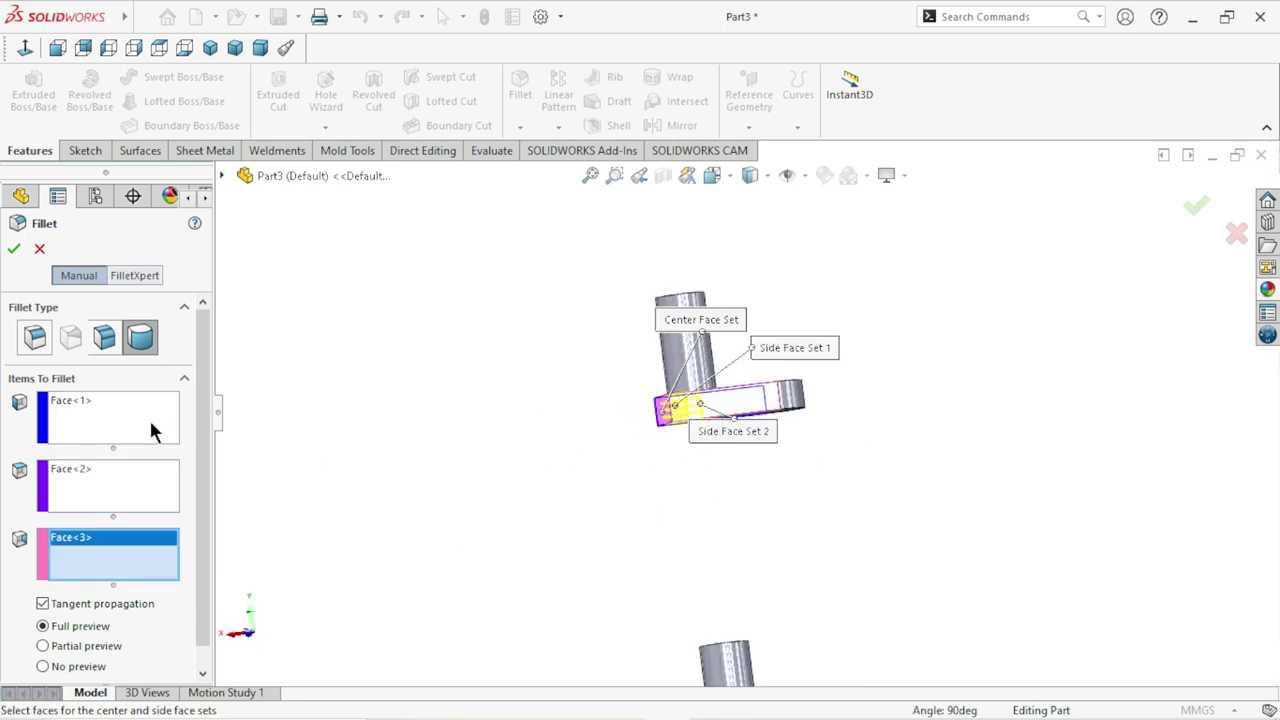
{"action": "left_click", "coordinate": [9, 254]}
Orbit and zoom to inspect the rounded arm alongside the shaft bodies.
{"action": "mouse_move", "coordinate": [699, 472]}
{"action": "middle_mouse_down"}
{"action": "mouse_move", "coordinate": [649, 448]}
{"action": "mouse_move", "coordinate": [735, 467]}
{"action": "mouse_move", "coordinate": [789, 404]}
{"action": "middle_mouse_up"}
{"action": "scroll", "coordinate": [760, 410], "scroll_direction": "down", "scroll_amount": 3}
{"action": "scroll", "coordinate": [780, 445], "scroll_direction": "up", "scroll_amount": 3}
{"action": "mouse_move", "coordinate": [807, 459]}
{"action": "middle_mouse_down"}
{"action": "mouse_move", "coordinate": [794, 503]}
{"action": "mouse_move", "coordinate": [754, 430]}
{"action": "mouse_move", "coordinate": [746, 335]}
{"action": "mouse_move", "coordinate": [776, 488]}
{"action": "mouse_move", "coordinate": [726, 457]}
{"action": "mouse_move", "coordinate": [766, 476]}
{"action": "middle_mouse_up"}
{"action": "mouse_move", "coordinate": [738, 520]}
{"action": "middle_mouse_down"}
{"action": "mouse_move", "coordinate": [751, 491]}
{"action": "mouse_move", "coordinate": [849, 426]}
{"action": "mouse_move", "coordinate": [795, 458]}
{"action": "mouse_move", "coordinate": [823, 478]}
{"action": "middle_mouse_up"}
{"action": "left_click", "coordinate": [849, 426]}
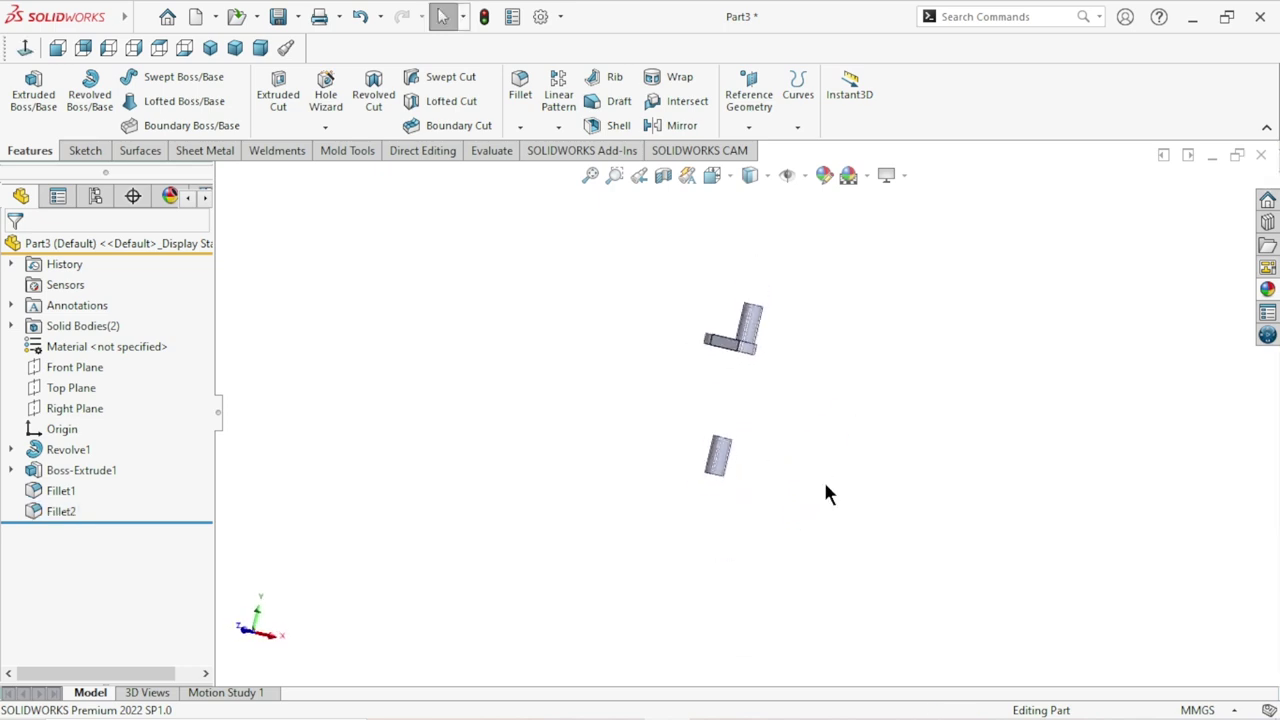
{"action": "scroll", "coordinate": [754, 457], "scroll_direction": "up", "scroll_amount": 2}
{"action": "scroll", "coordinate": [780, 430], "scroll_direction": "up", "scroll_amount": 1}
{"action": "scroll", "coordinate": [751, 400], "scroll_direction": "down", "scroll_amount": 2}
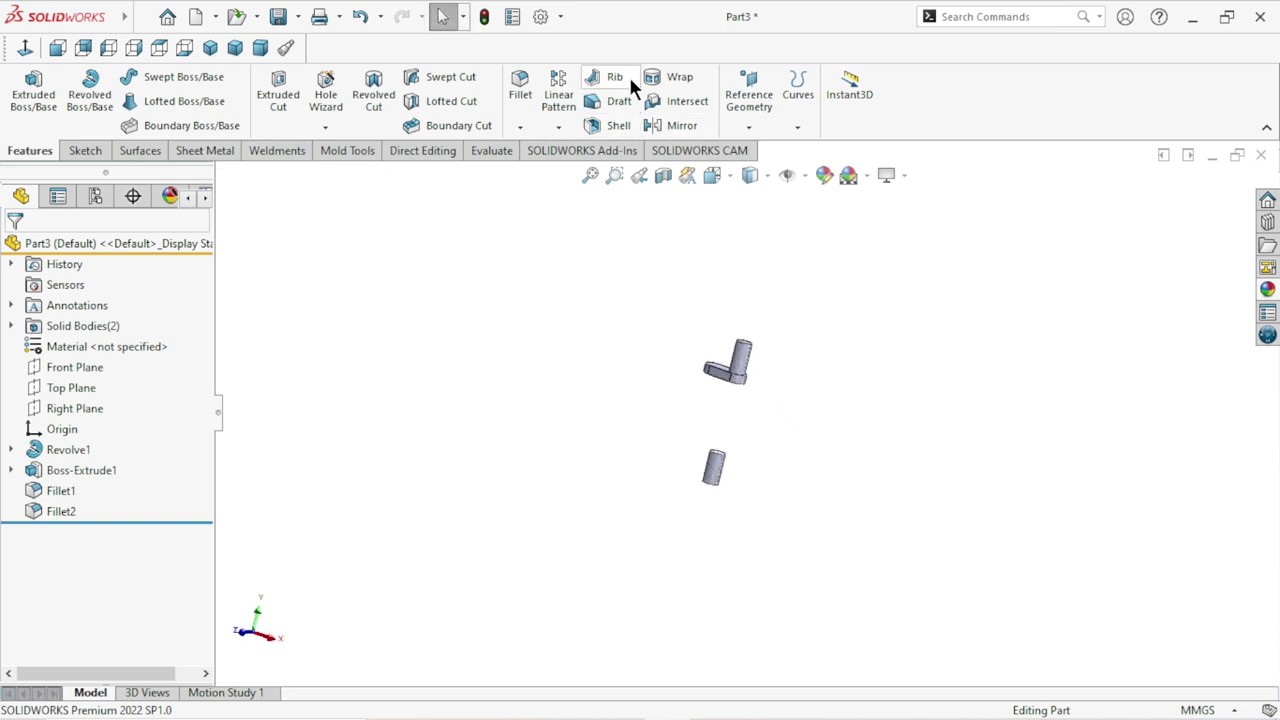
Mirror Boss-Extrude1, Fillet1 and Fillet2 across the Top Plane.
{"action": "left_click", "coordinate": [558, 127]}
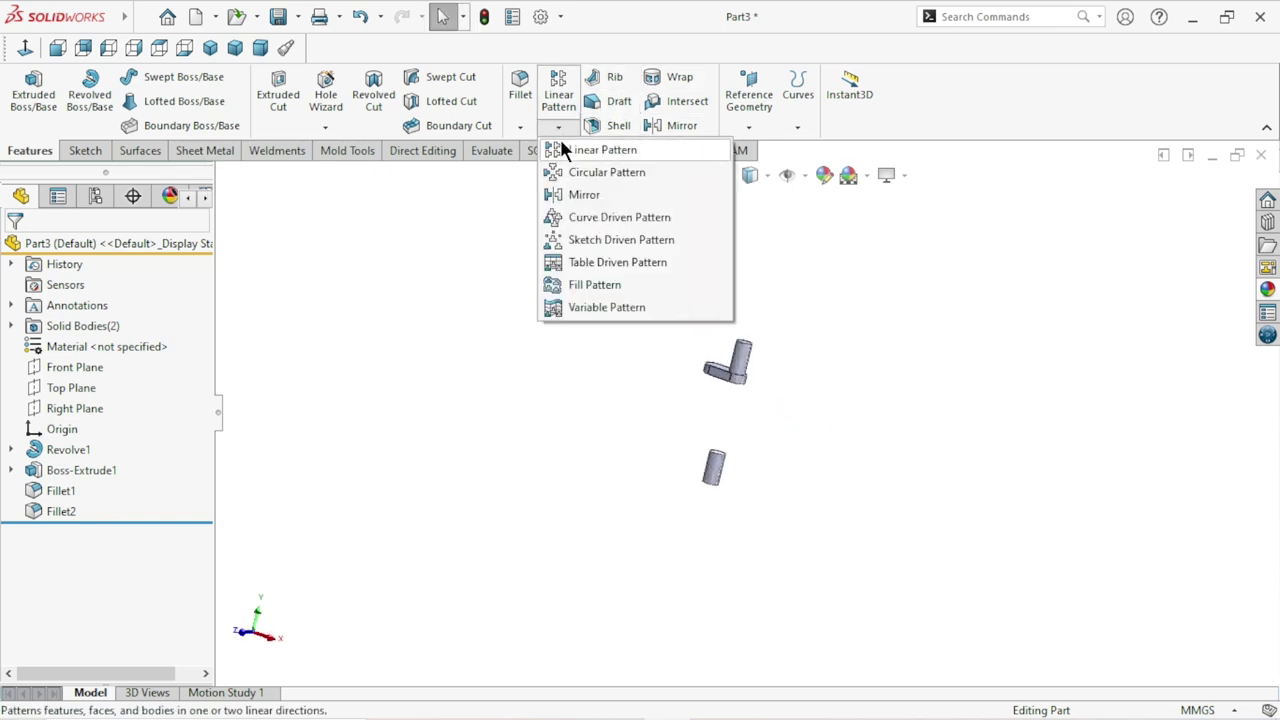
{"action": "left_click", "coordinate": [583, 192]}
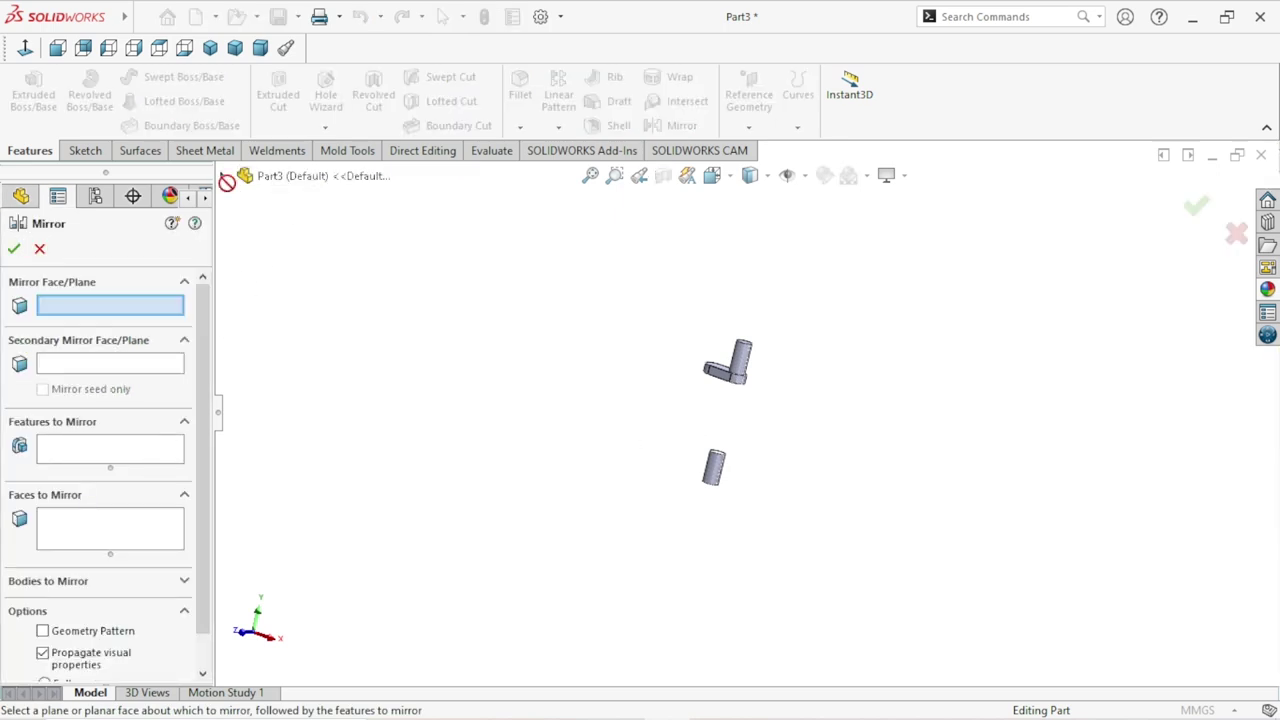
{"action": "left_click", "coordinate": [222, 175]}
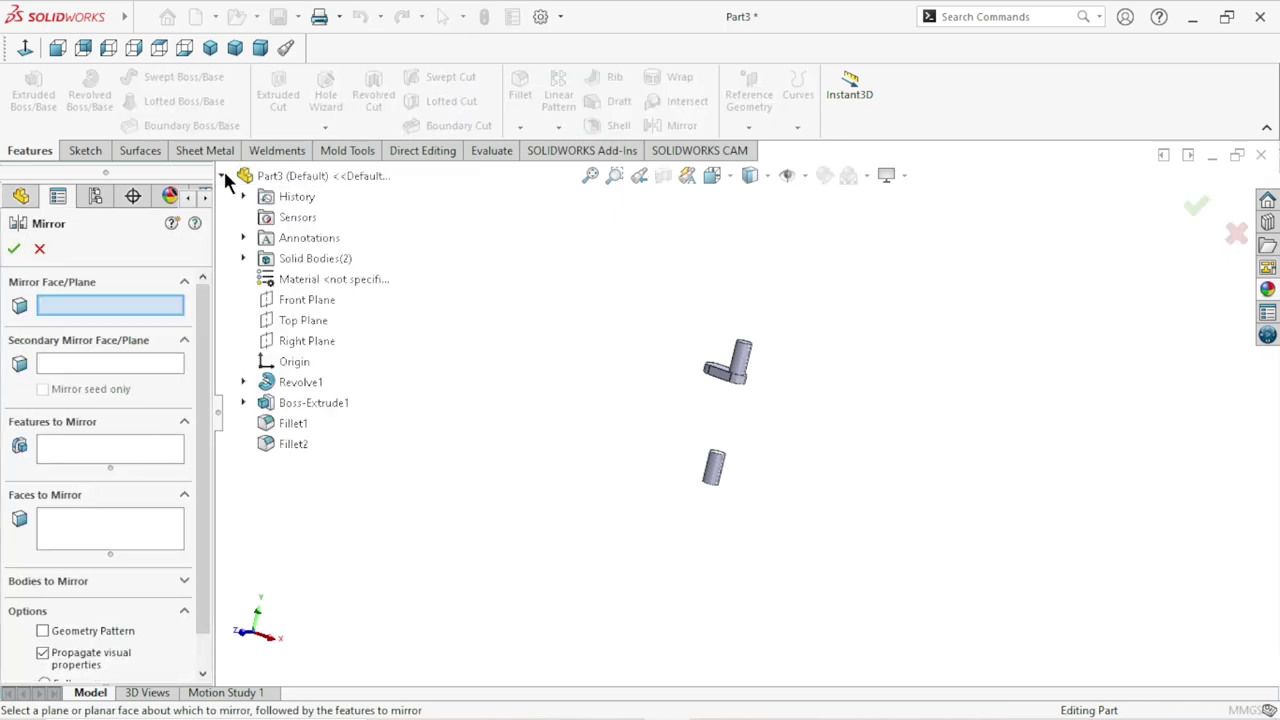
{"action": "left_click", "coordinate": [299, 321]}
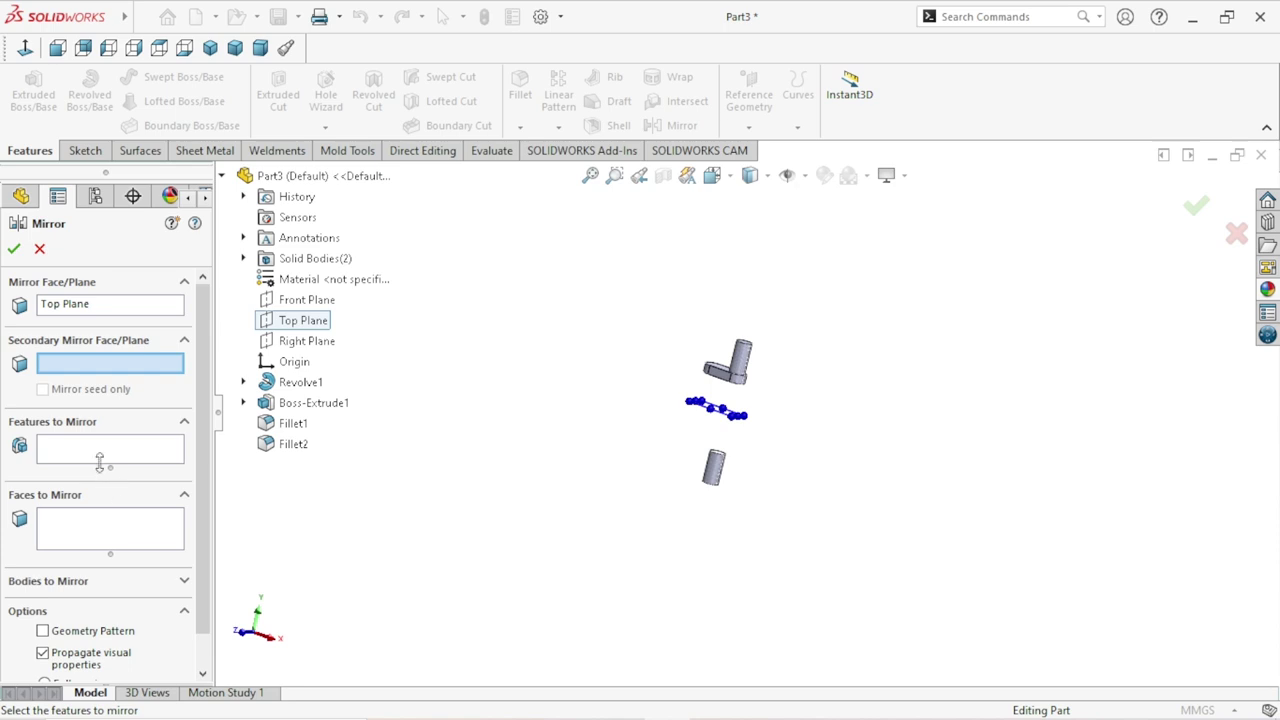
{"action": "left_click", "coordinate": [95, 451]}
{"action": "left_click", "coordinate": [296, 404]}
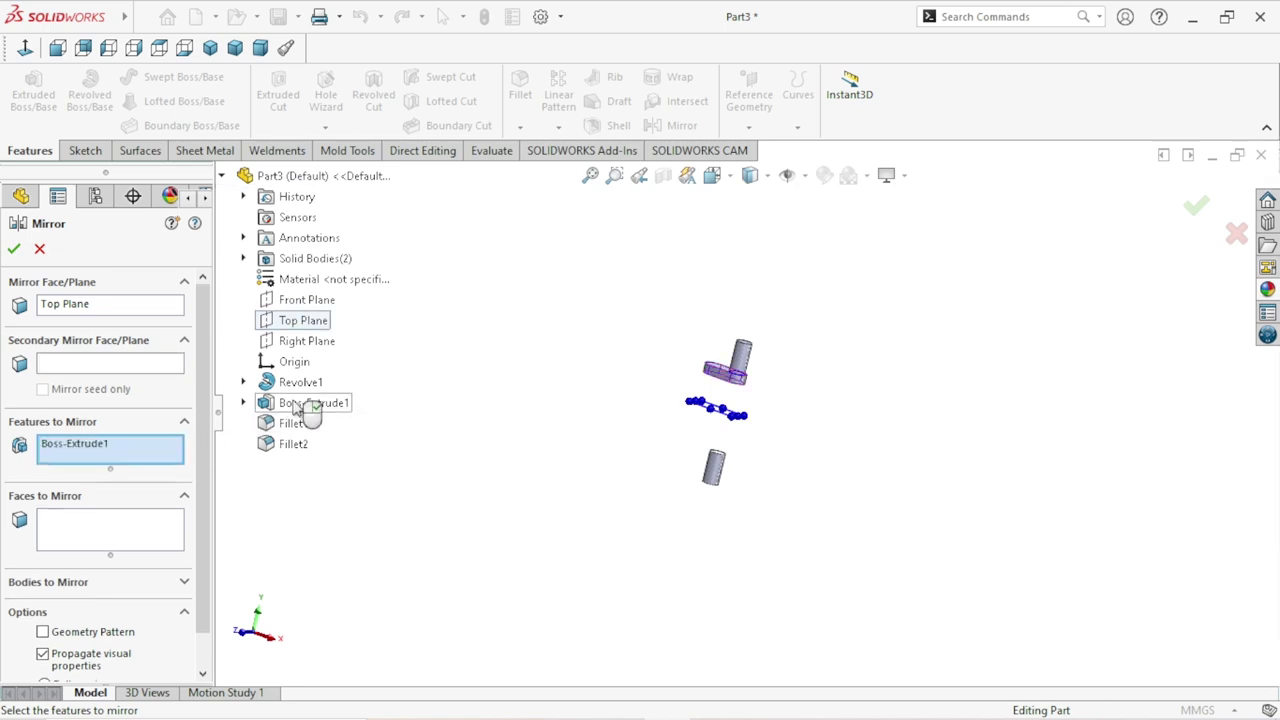
{"action": "left_click", "coordinate": [290, 423]}
{"action": "left_click", "coordinate": [296, 444]}
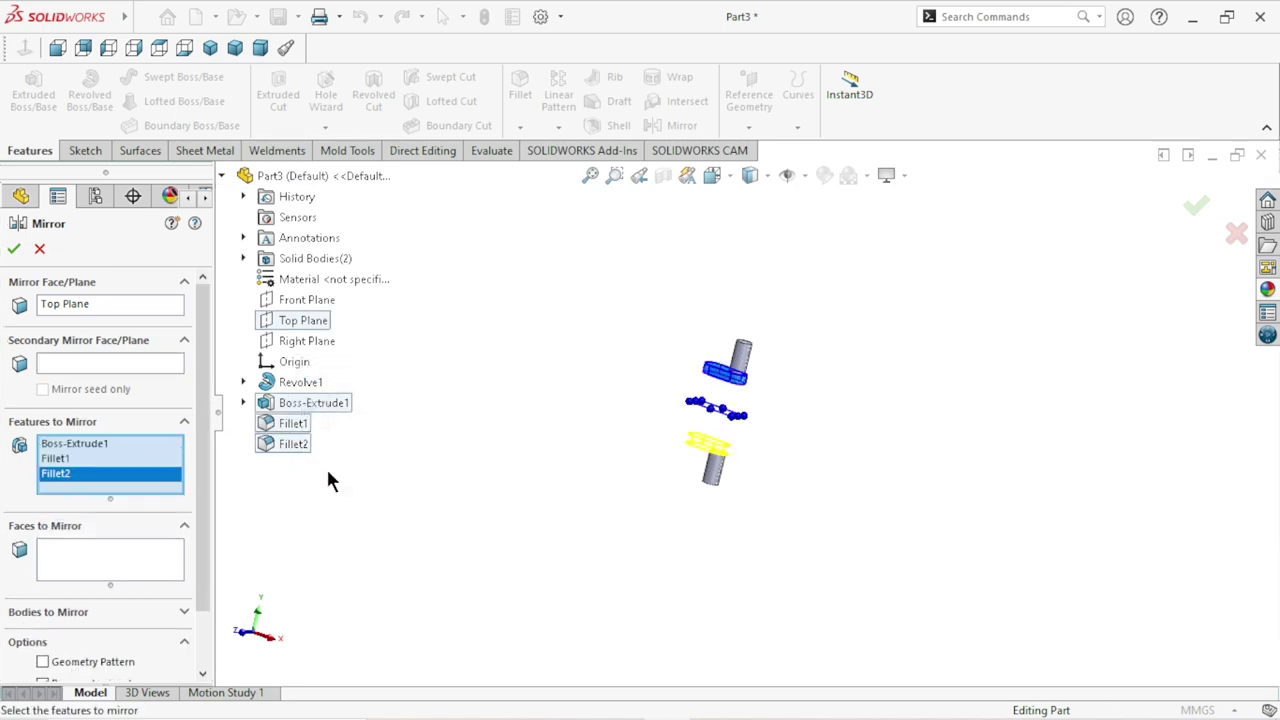
{"action": "left_click", "coordinate": [13, 249]}
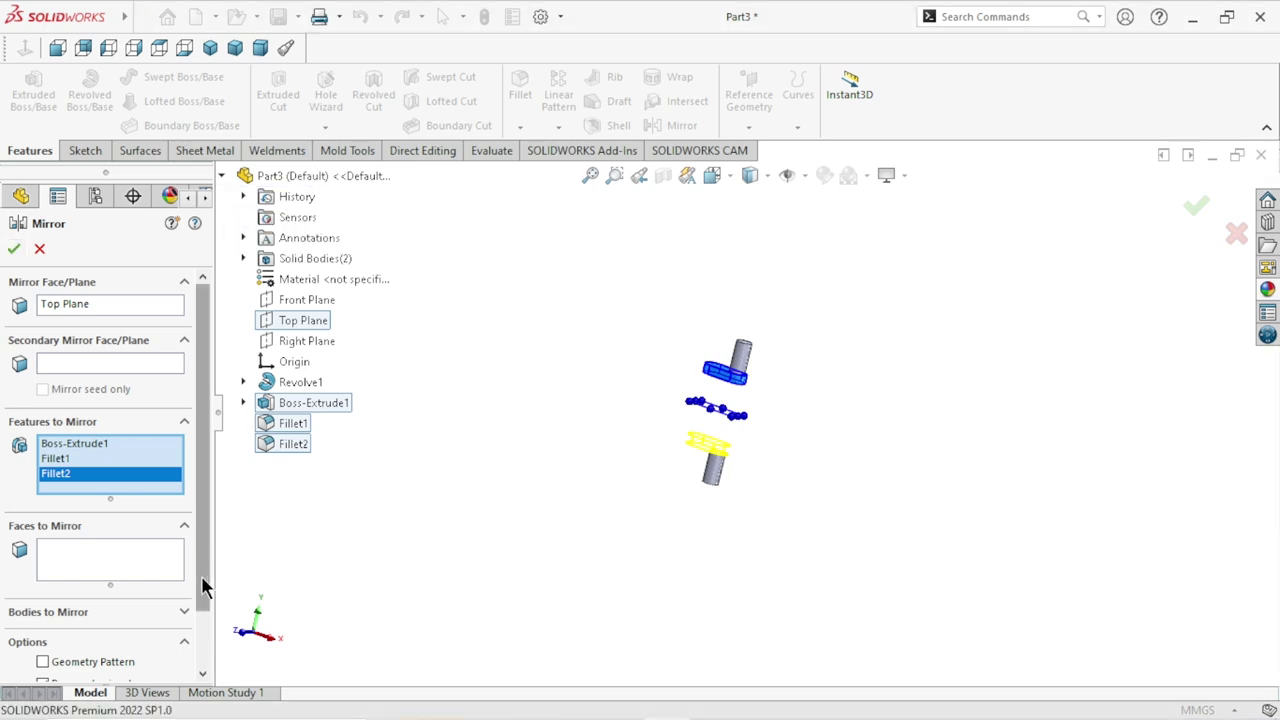
{"action": "scroll", "coordinate": [202, 571], "scroll_direction": "down", "scroll_amount": 2}
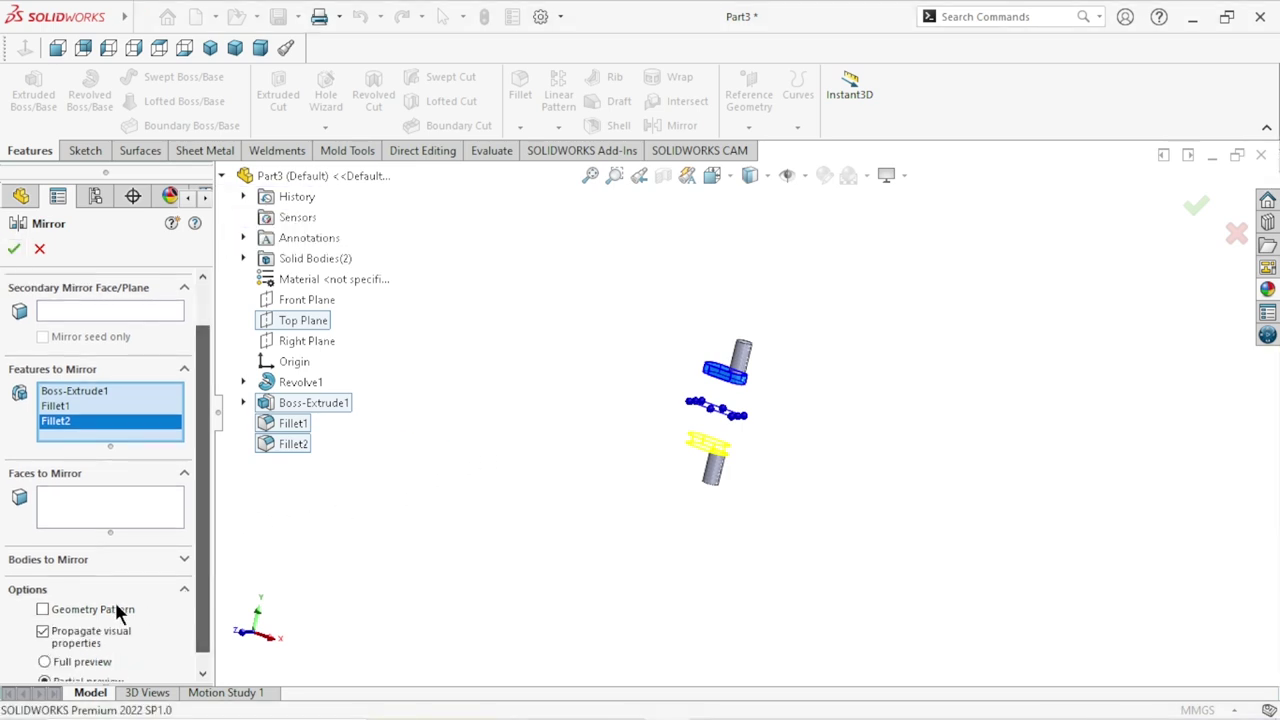
{"action": "left_click", "coordinate": [13, 249]}
{"action": "mouse_move", "coordinate": [740, 437]}
{"action": "middle_mouse_down"}
{"action": "mouse_move", "coordinate": [769, 489]}
{"action": "mouse_move", "coordinate": [783, 349]}
{"action": "mouse_move", "coordinate": [826, 283]}
{"action": "mouse_move", "coordinate": [800, 265]}
{"action": "mouse_move", "coordinate": [722, 490]}
{"action": "middle_mouse_up"}
Sketch a circle on the lower arm's flat face, centred on its rounded end.
{"action": "scroll", "coordinate": [711, 401], "scroll_direction": "down", "scroll_amount": 3}
{"action": "left_click", "coordinate": [686, 366]}
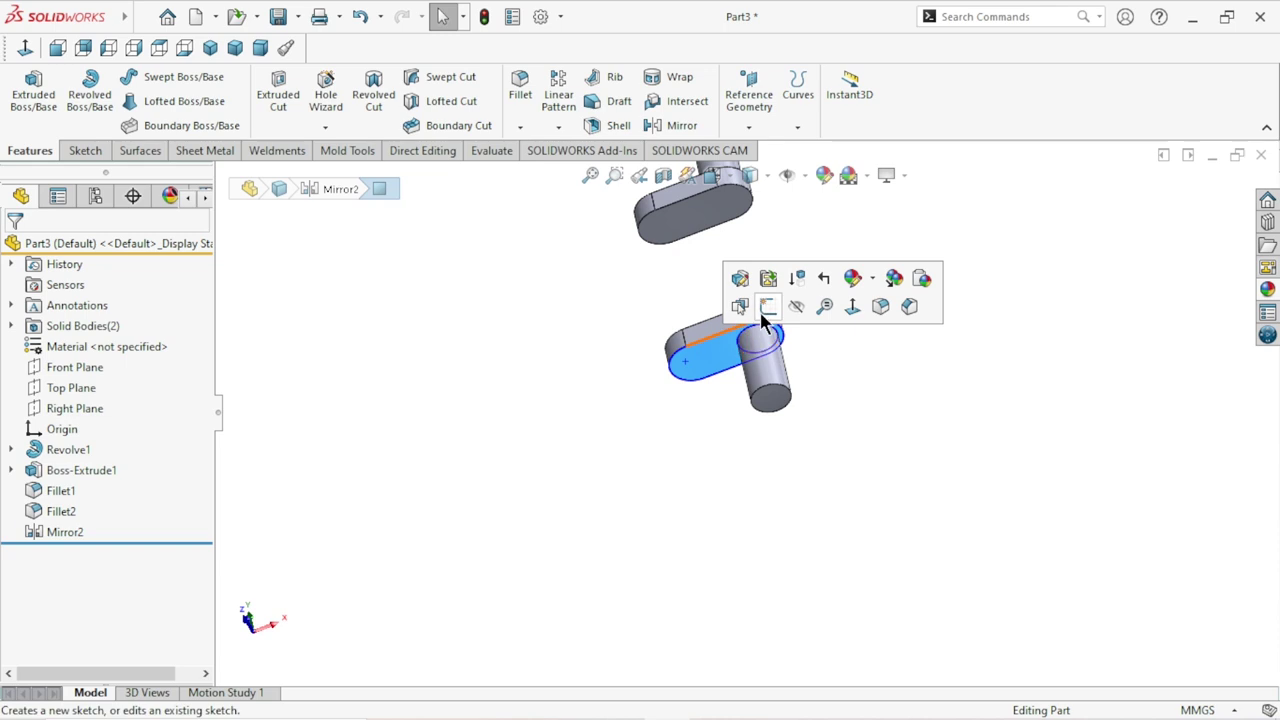
{"action": "left_click", "coordinate": [760, 310]}
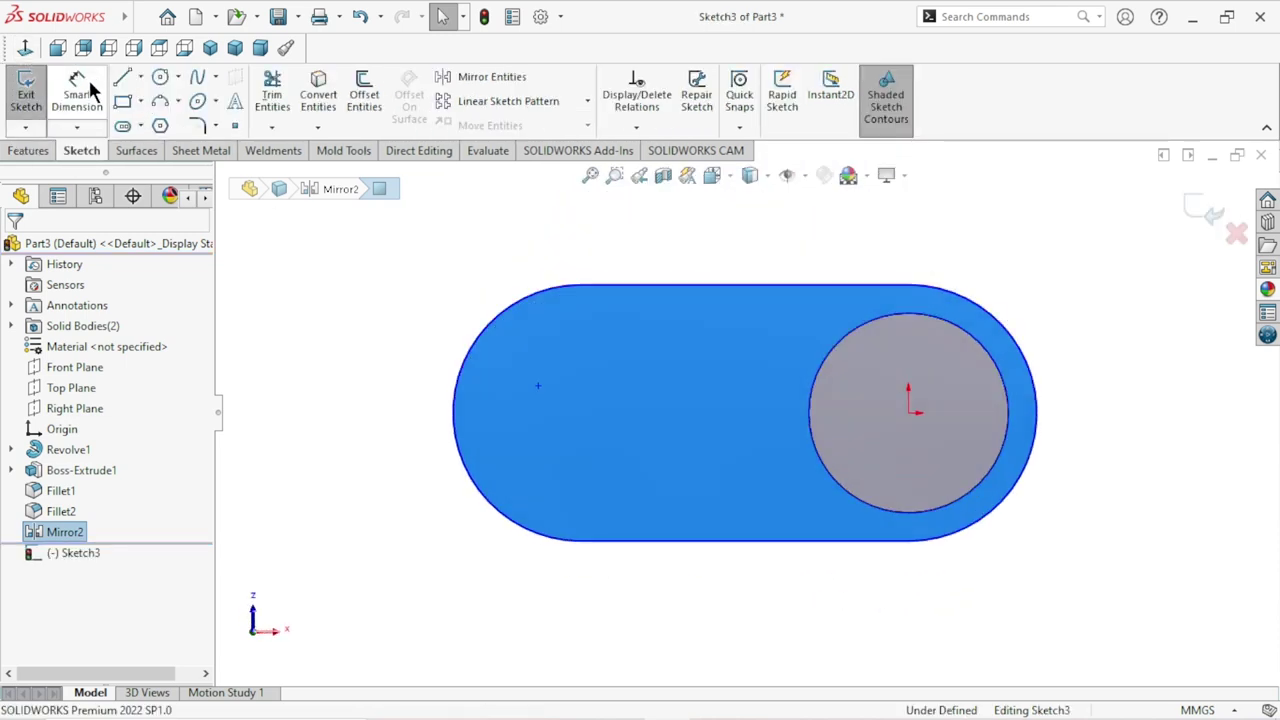
{"action": "left_click", "coordinate": [162, 79]}
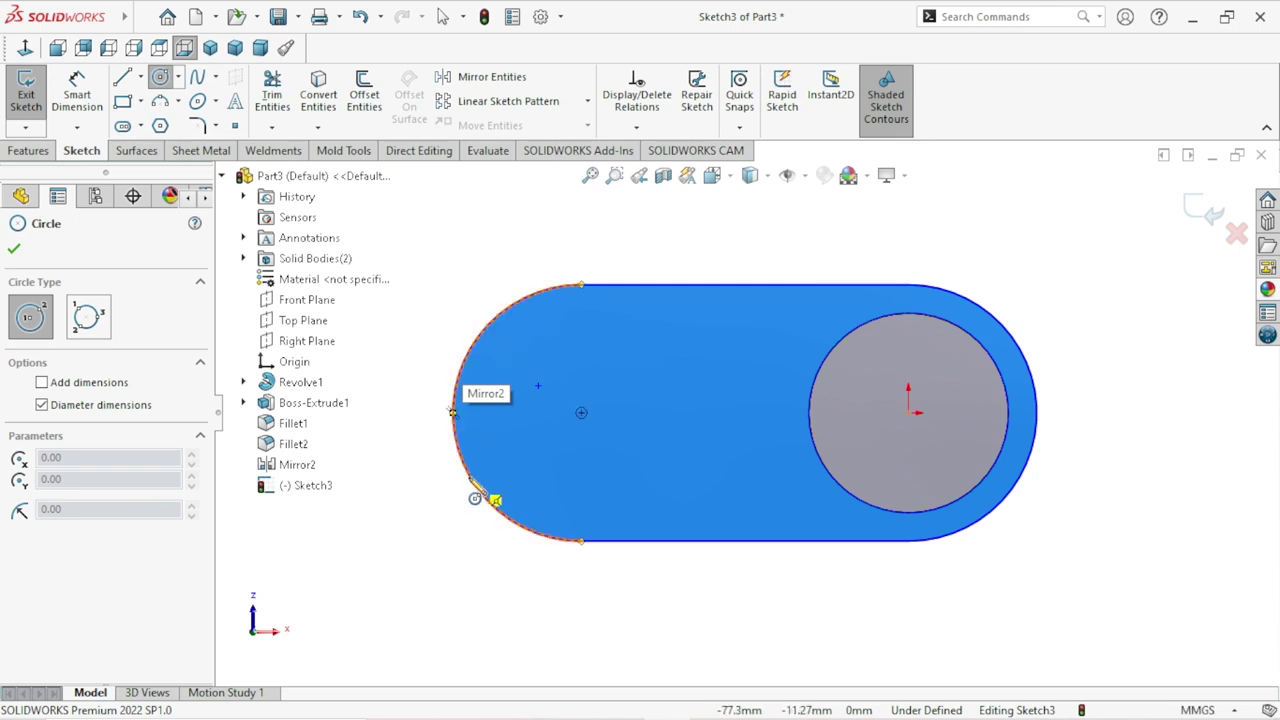
{"action": "left_click", "coordinate": [581, 412]}
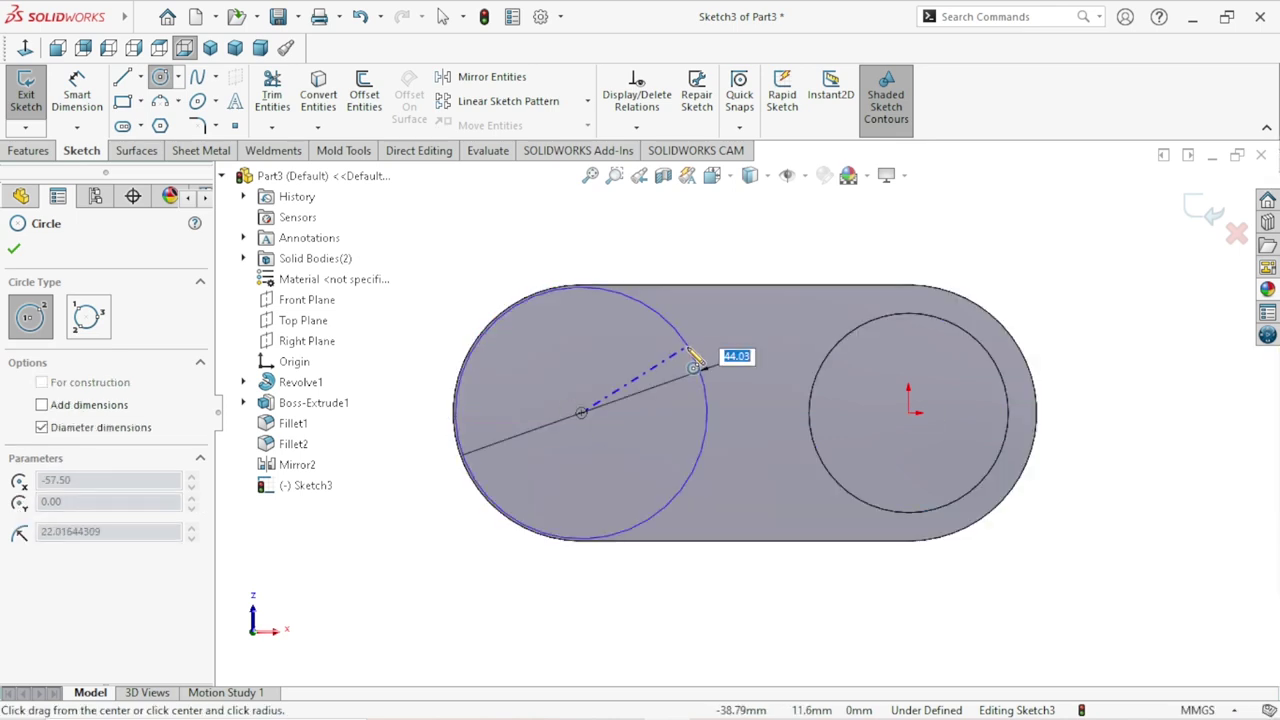
{"action": "left_click", "coordinate": [671, 366]}
{"action": "right_click", "coordinate": [566, 262]}
{"action": "left_click", "coordinate": [575, 263]}
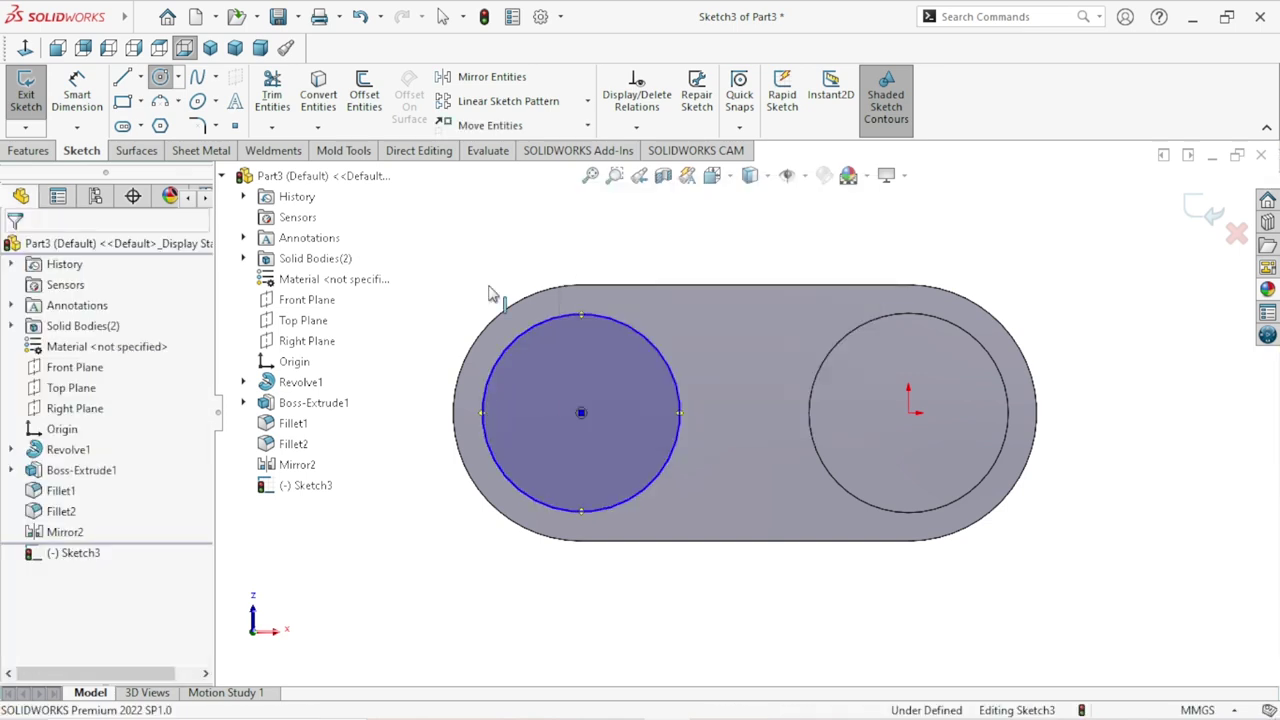
Dimension the circle to a 35 mm diameter.
{"action": "left_click", "coordinate": [99, 100]}
{"action": "left_click", "coordinate": [609, 317]}
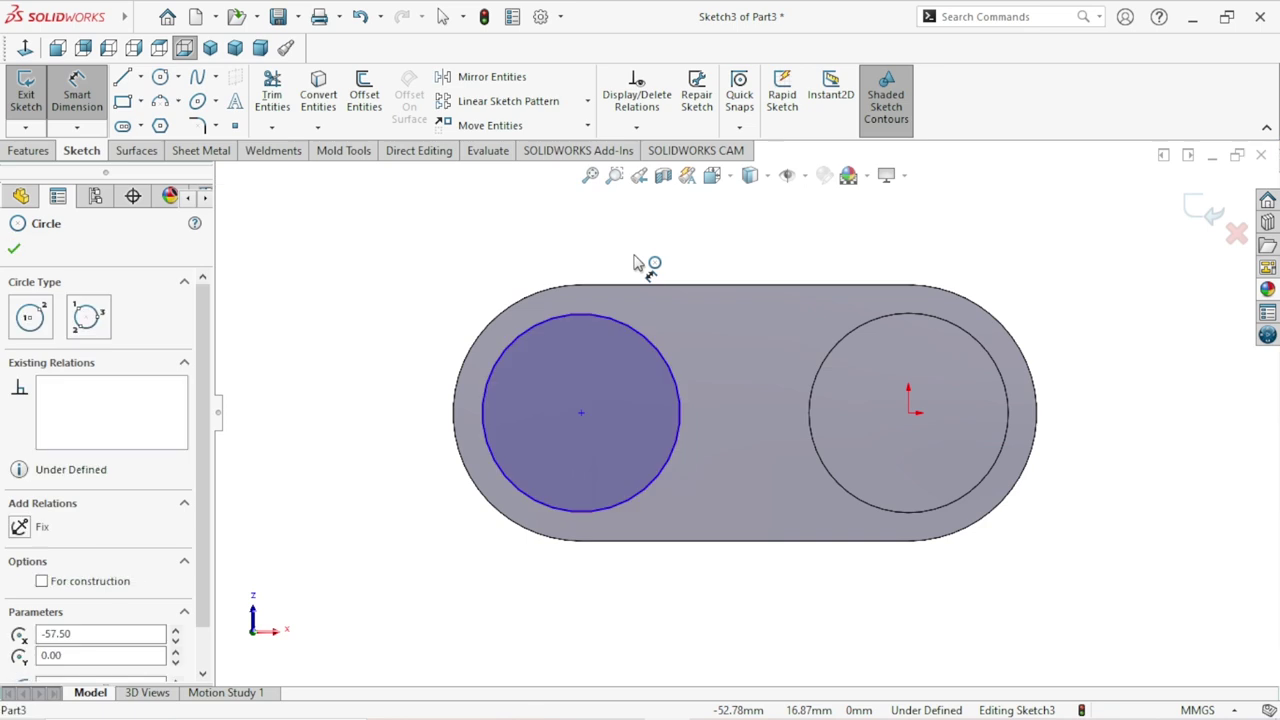
{"action": "left_click", "coordinate": [636, 262]}
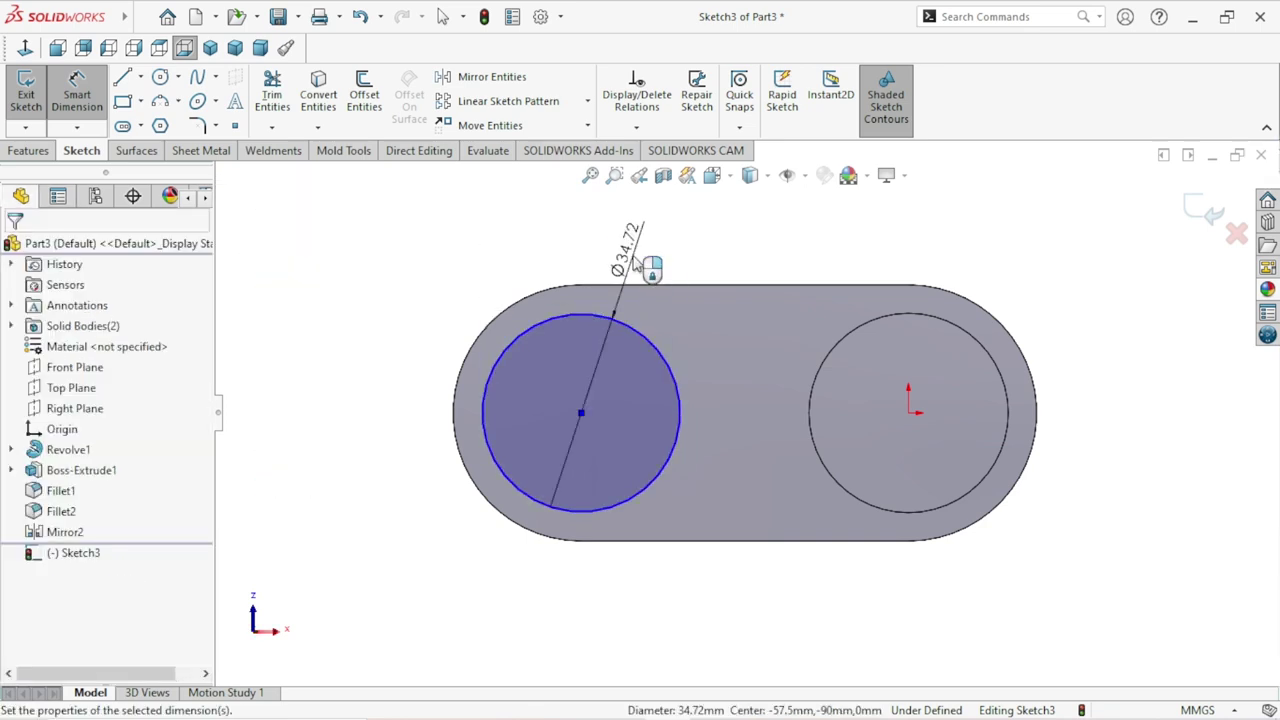
{"action": "type", "text": "35"}
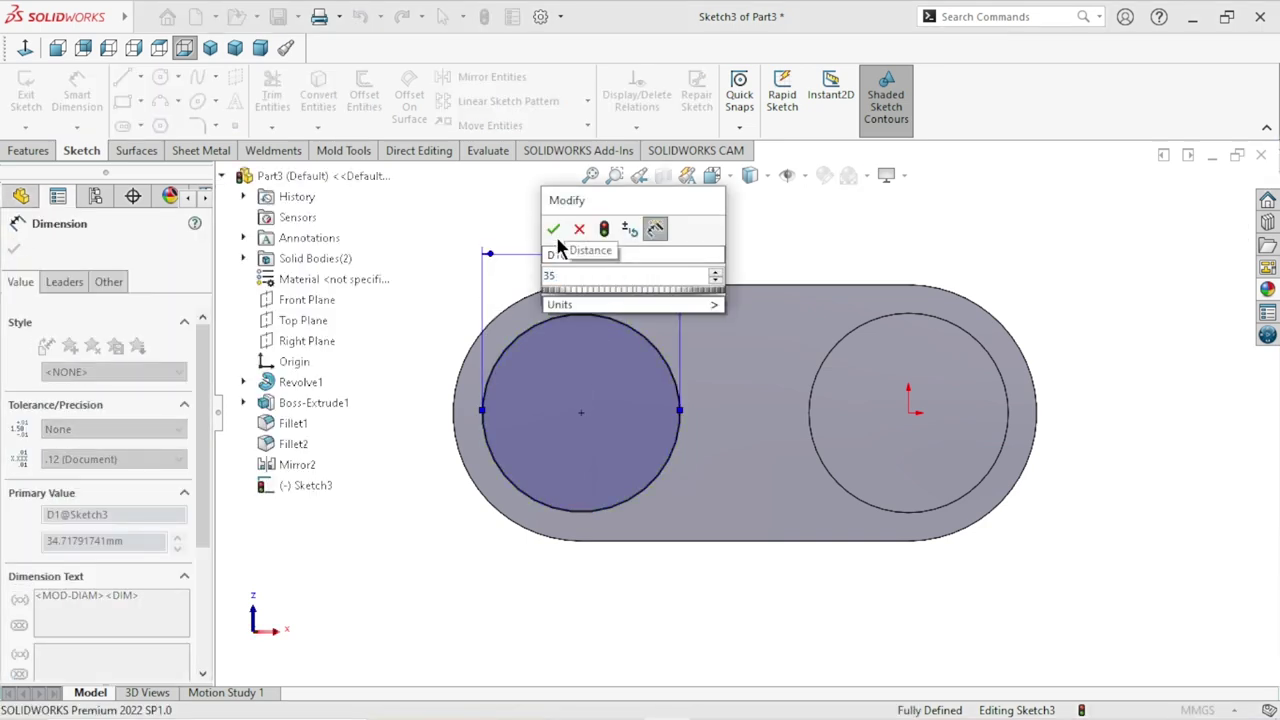
{"action": "left_click", "coordinate": [554, 230]}
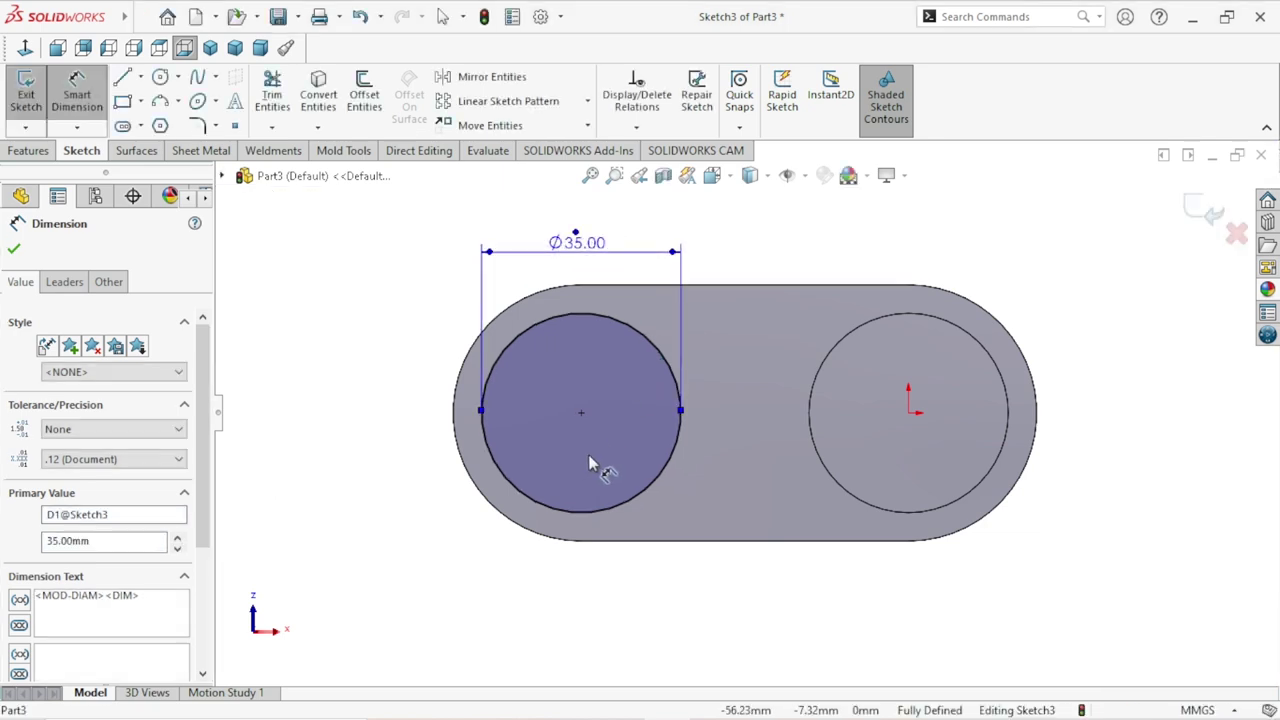
{"action": "key", "text": "z"}
{"action": "left_click", "coordinate": [19, 252]}
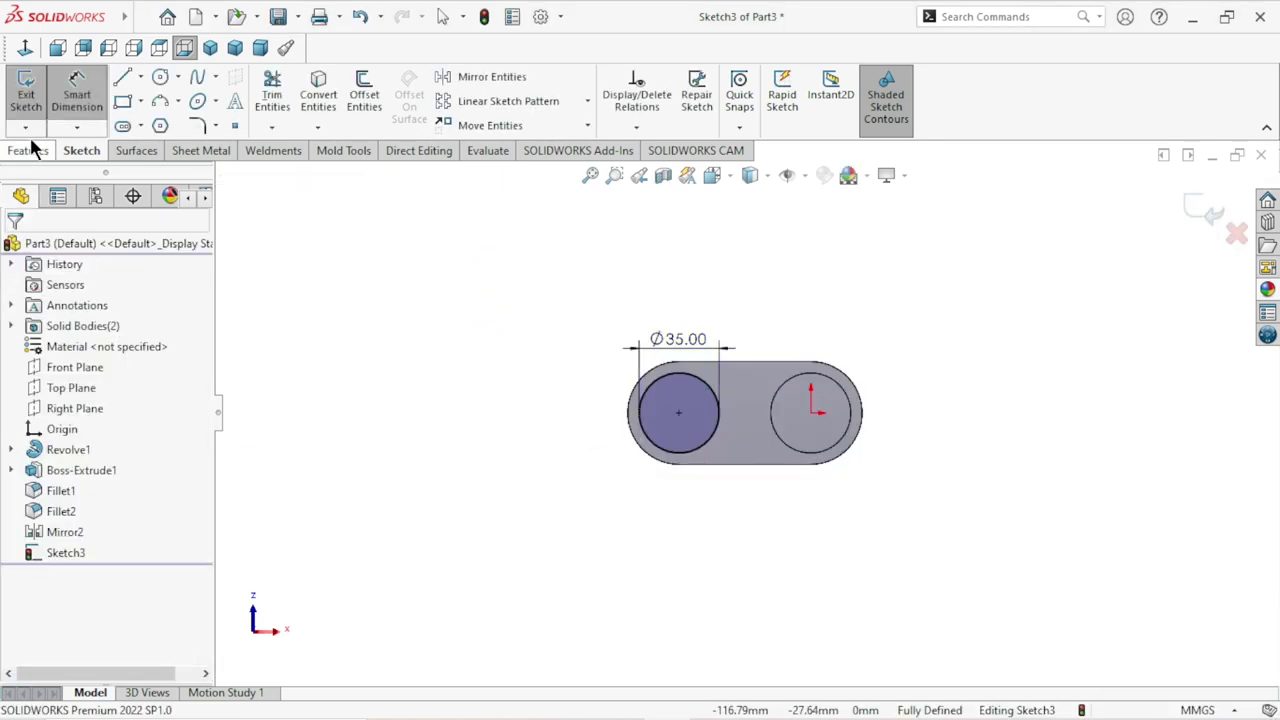
{"action": "left_click", "coordinate": [29, 150]}
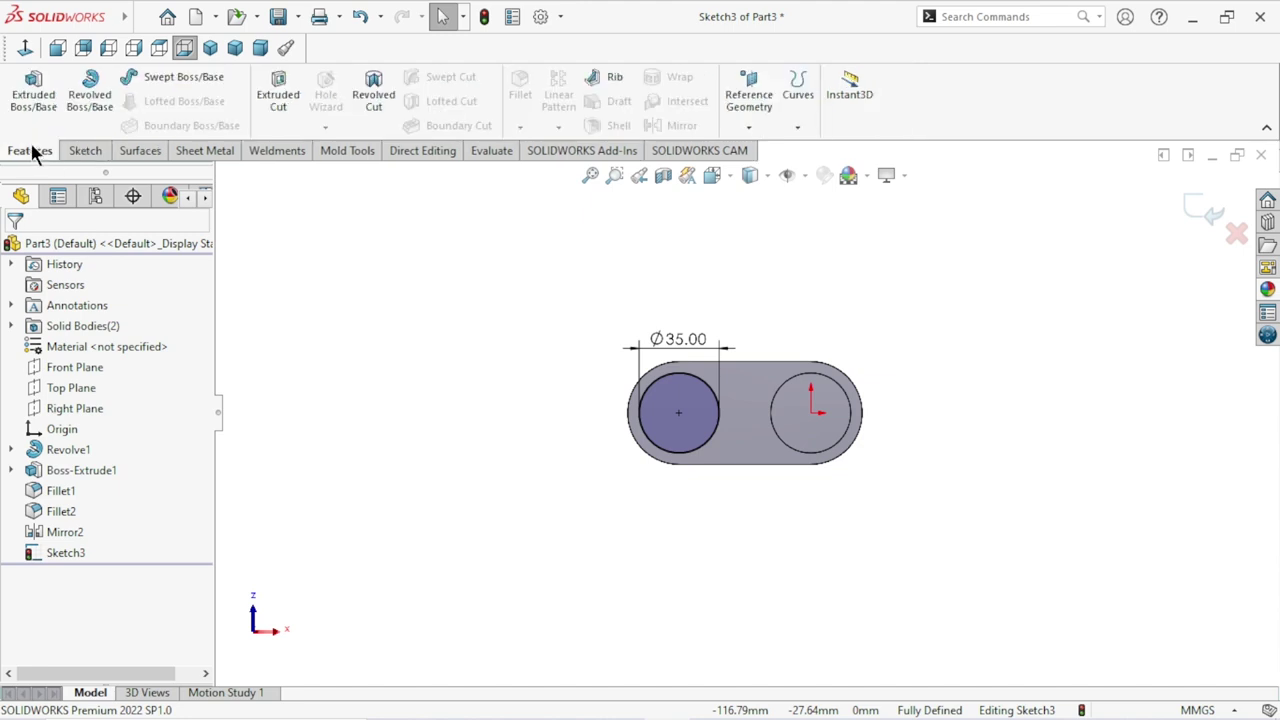
Cut the Ø35 mm circle Through All as Cut-Extrude1, holing both arm ends.
{"action": "left_click", "coordinate": [290, 90]}
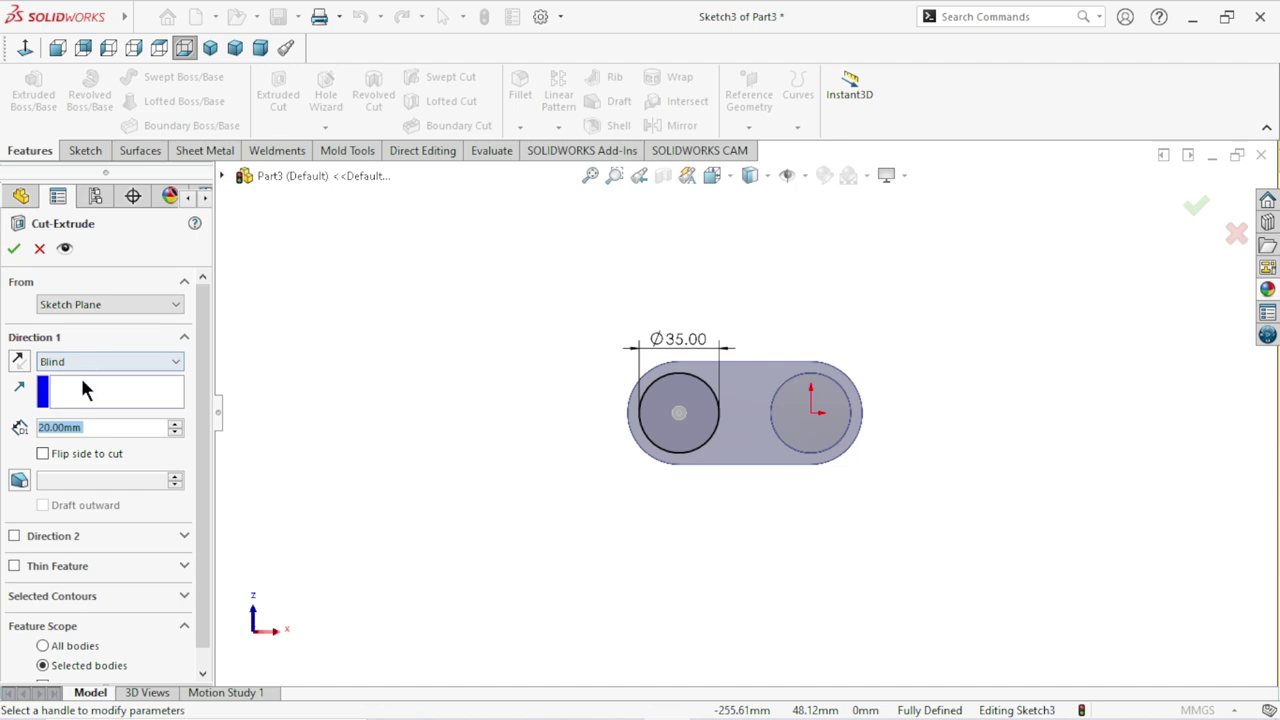
{"action": "left_click", "coordinate": [85, 362]}
{"action": "left_click", "coordinate": [86, 389]}
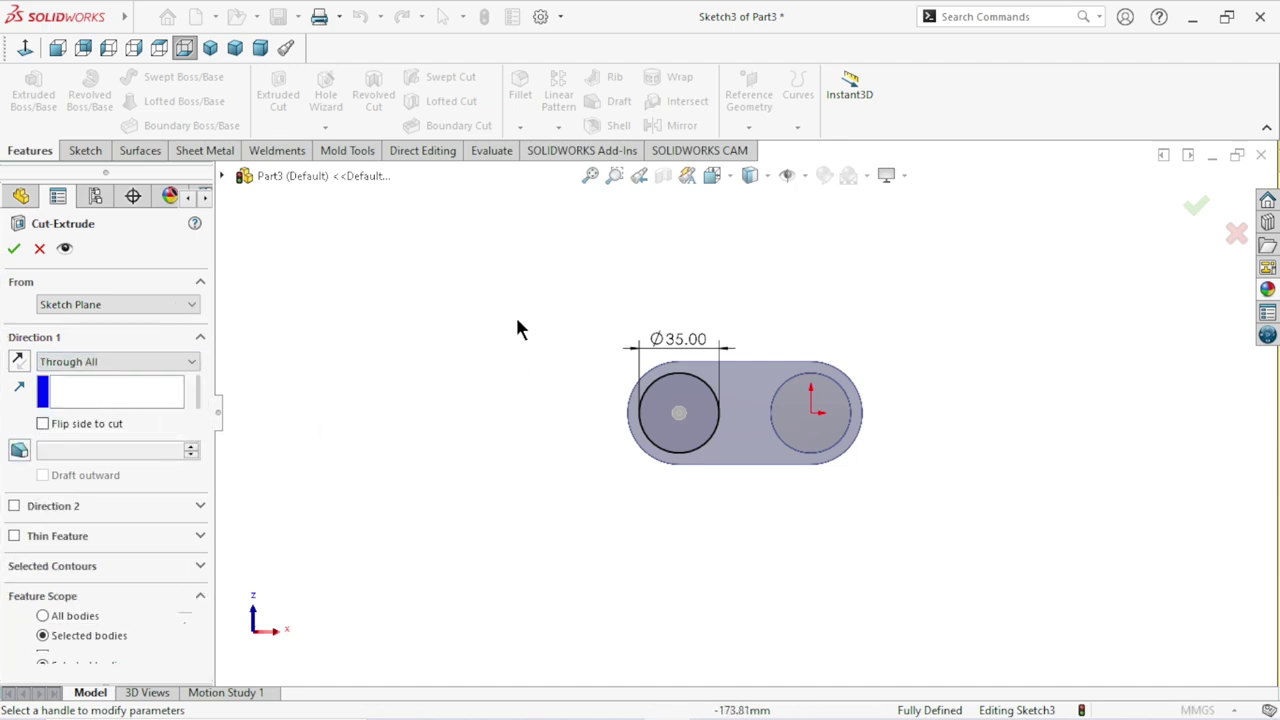
{"action": "mouse_move", "coordinate": [520, 338]}
{"action": "middle_mouse_down"}
{"action": "mouse_move", "coordinate": [477, 417]}
{"action": "mouse_move", "coordinate": [489, 430]}
{"action": "middle_mouse_up"}
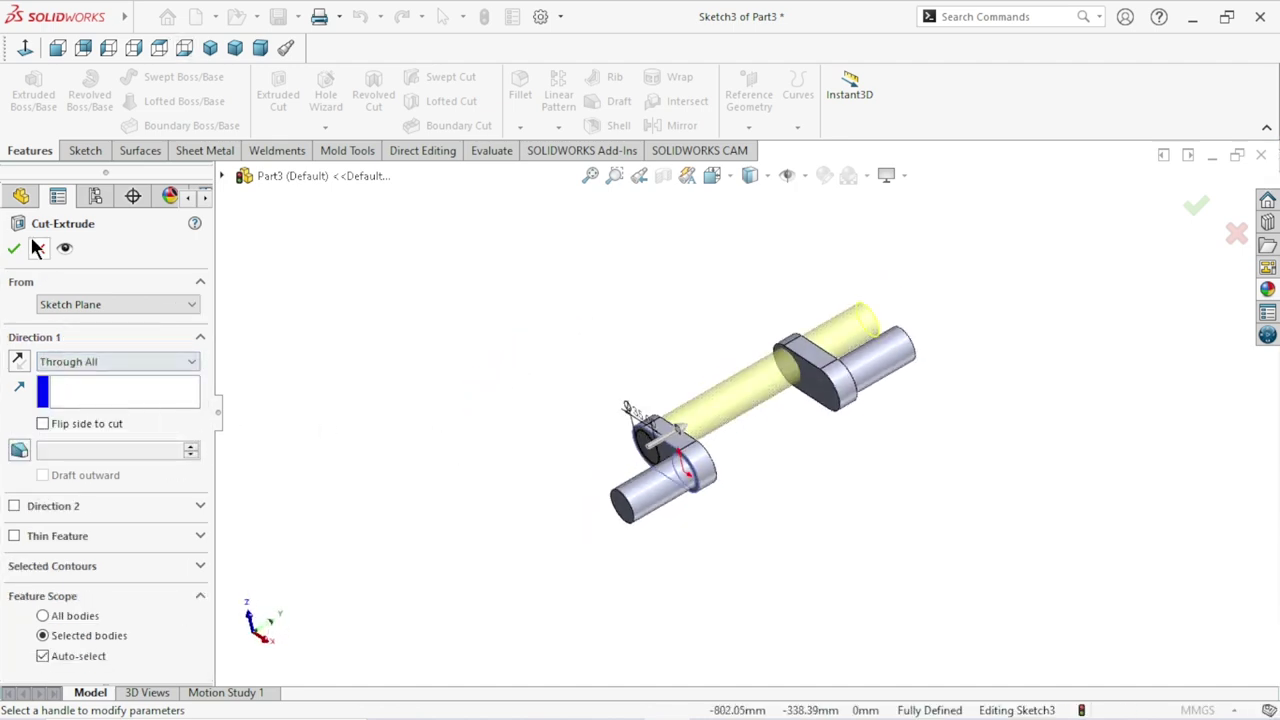
{"action": "key", "text": "Return"}
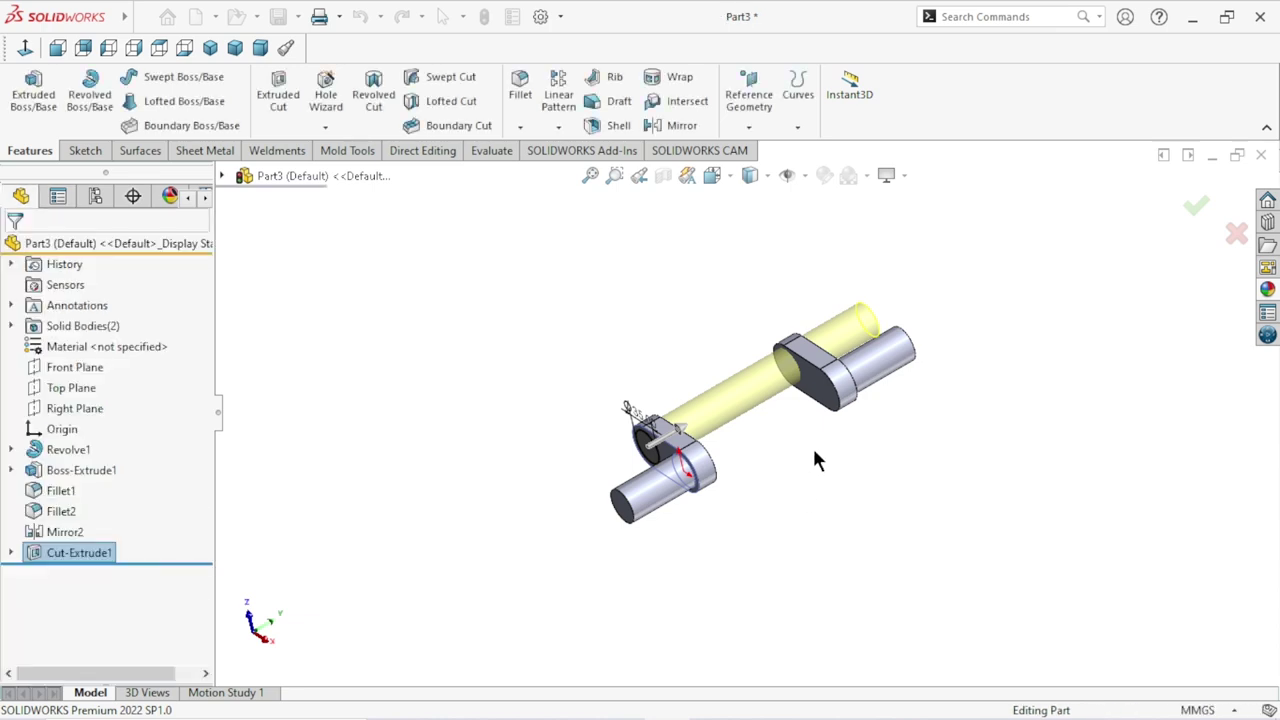
{"action": "mouse_move", "coordinate": [803, 419]}
{"action": "middle_mouse_down"}
{"action": "mouse_move", "coordinate": [711, 460]}
{"action": "mouse_move", "coordinate": [766, 381]}
{"action": "mouse_move", "coordinate": [808, 434]}
{"action": "mouse_move", "coordinate": [774, 390]}
{"action": "middle_mouse_up"}
{"action": "scroll", "coordinate": [728, 428], "scroll_direction": "down", "scroll_amount": 2}
{"action": "scroll", "coordinate": [727, 432], "scroll_direction": "down", "scroll_amount": 2}
{"action": "scroll", "coordinate": [810, 380], "scroll_direction": "down", "scroll_amount": 2}
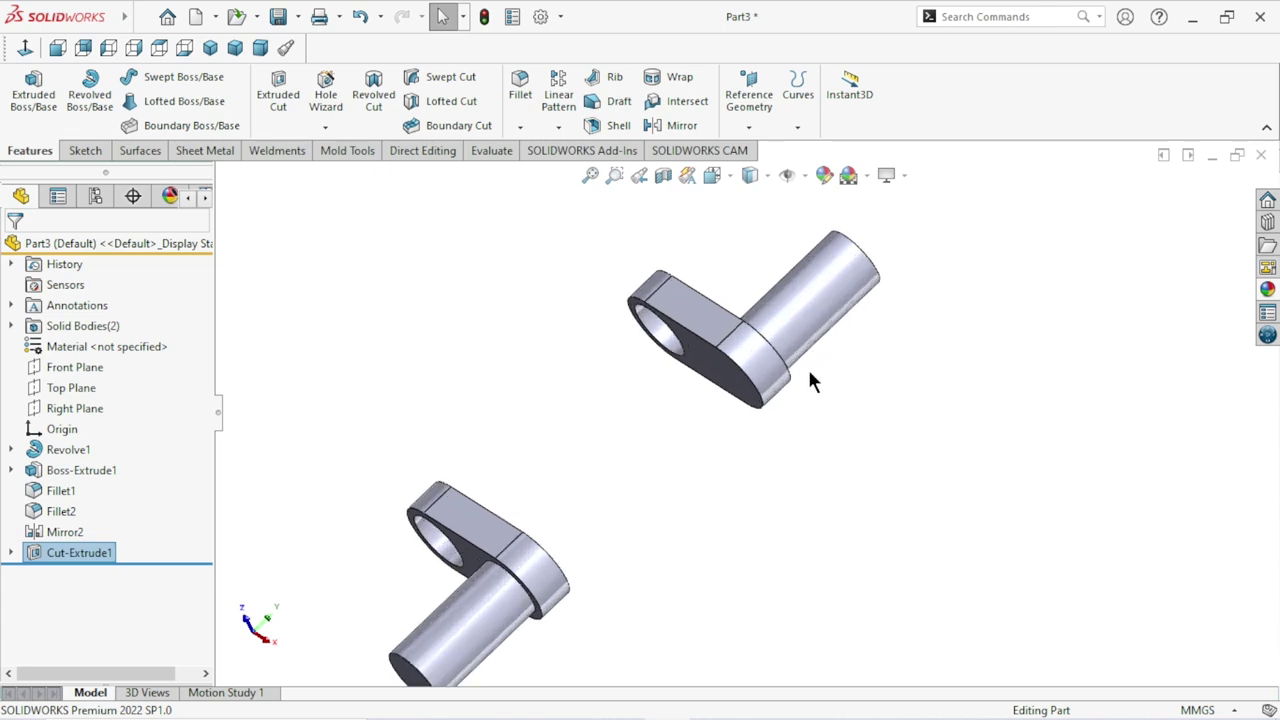
Start a 0.5 mm chamfer on the first arm's hole, then clear the first edge picks.
{"action": "left_click", "coordinate": [524, 126]}
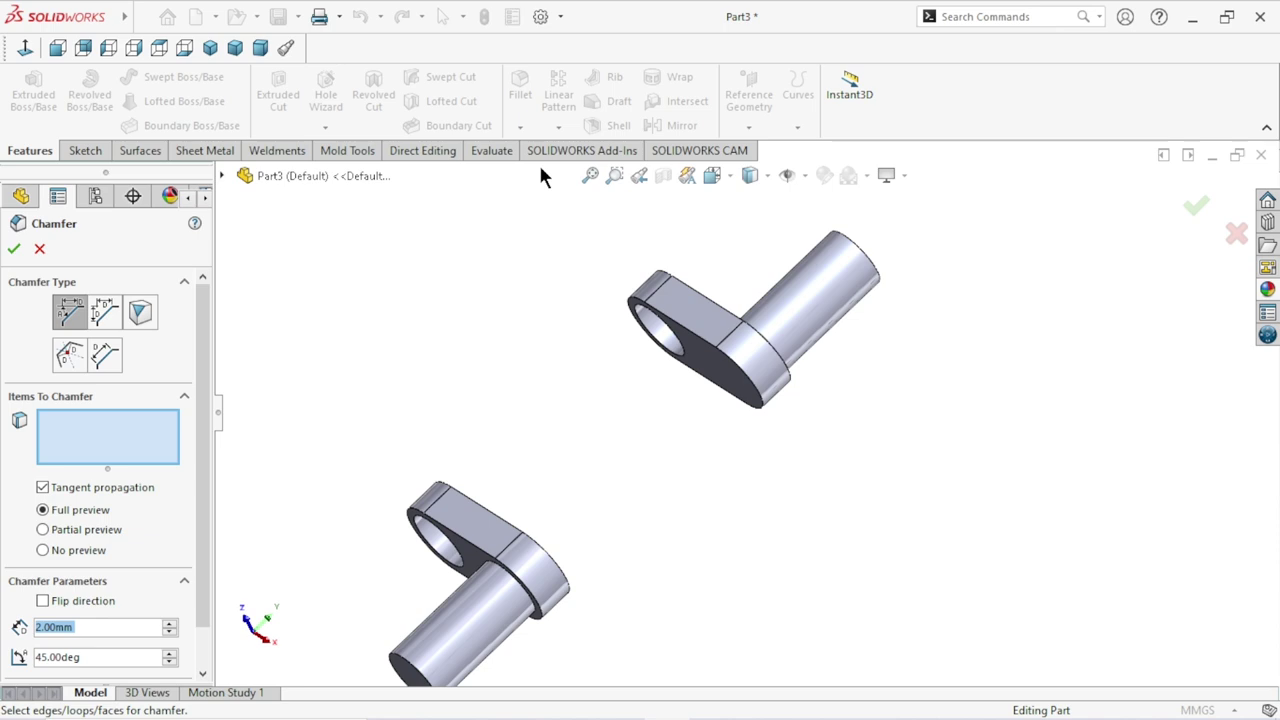
{"action": "type", "text": "0.5"}
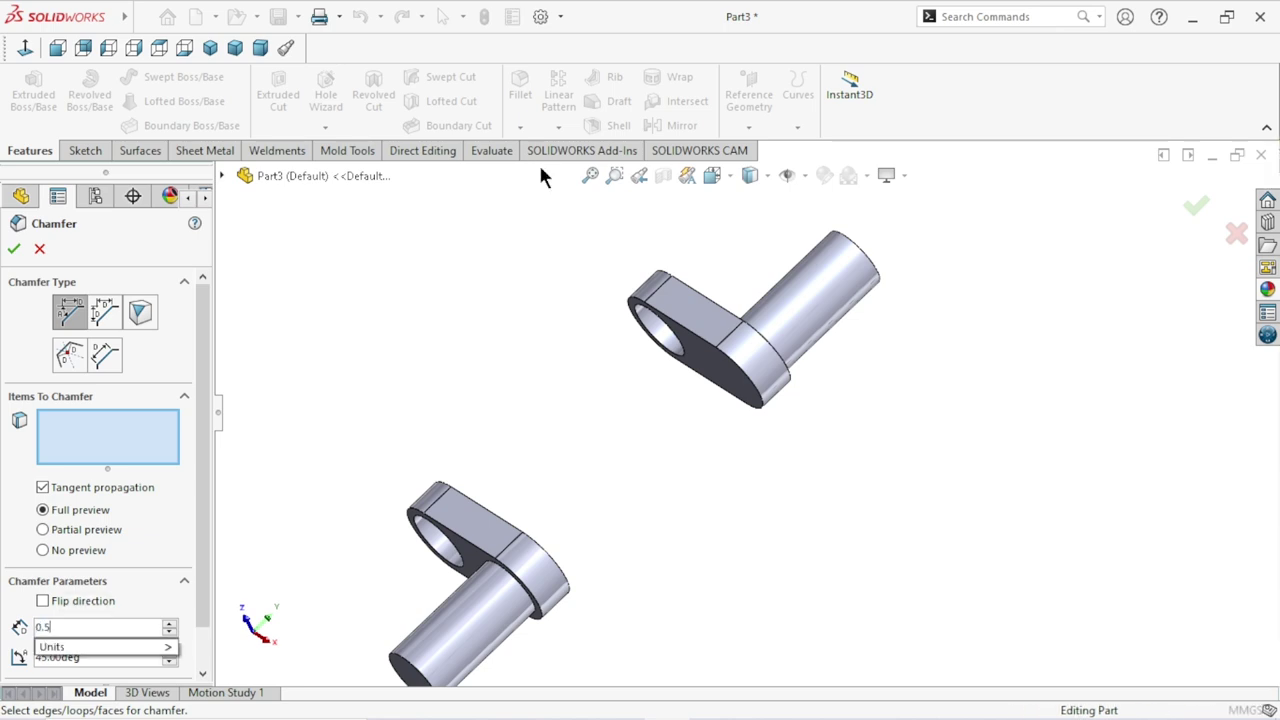
{"action": "key", "text": "Return"}
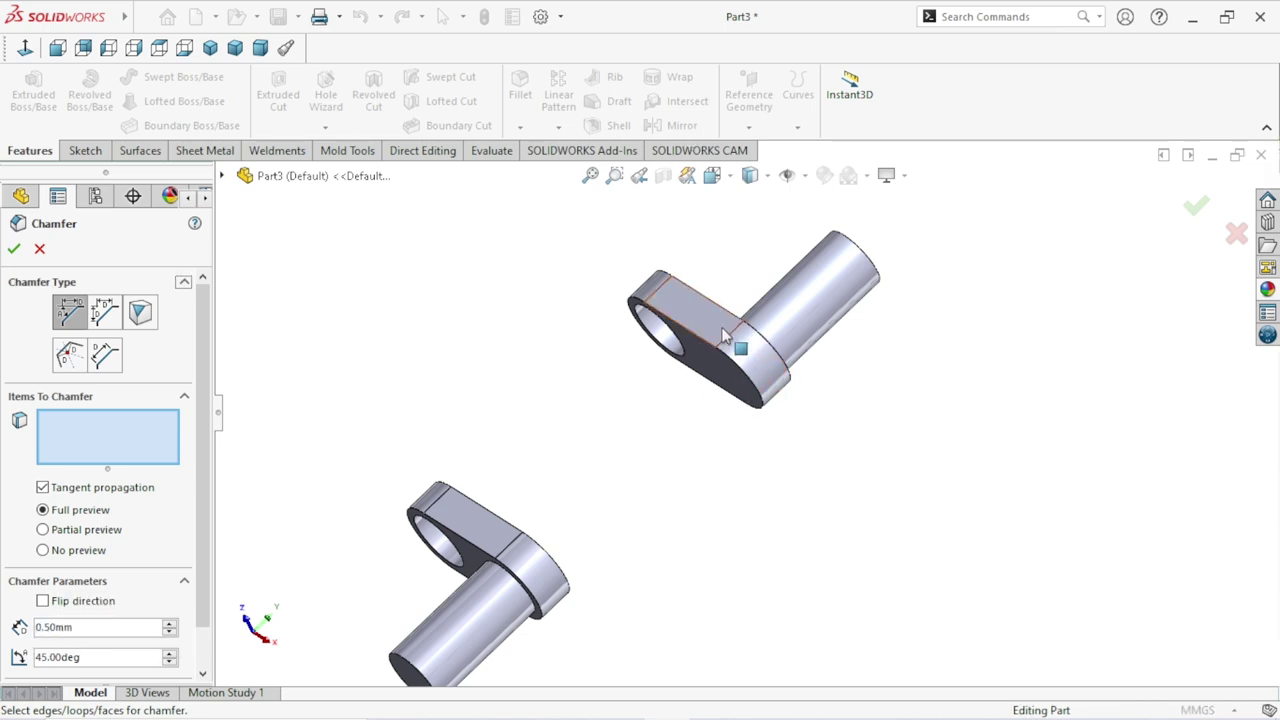
{"action": "left_click", "coordinate": [714, 328]}
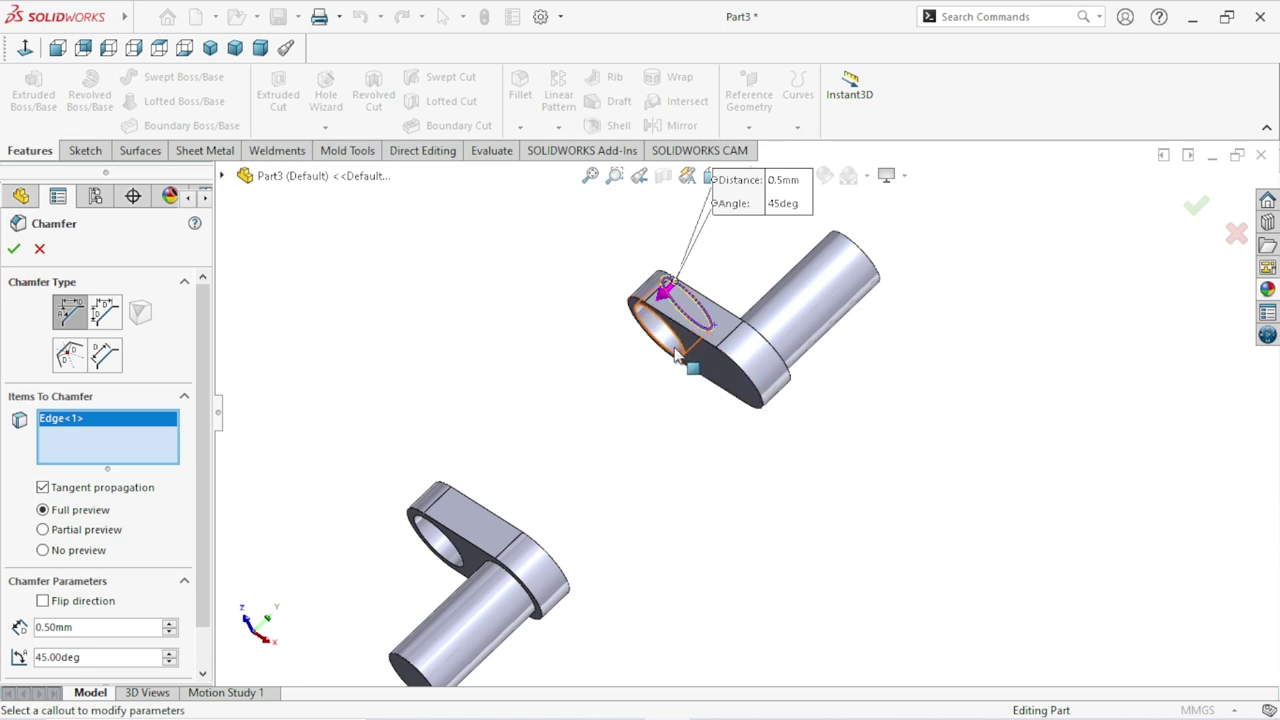
{"action": "left_click", "coordinate": [684, 358]}
{"action": "scroll", "coordinate": [685, 400], "scroll_direction": "up", "scroll_amount": 2}
{"action": "scroll", "coordinate": [686, 400], "scroll_direction": "down", "scroll_amount": 2}
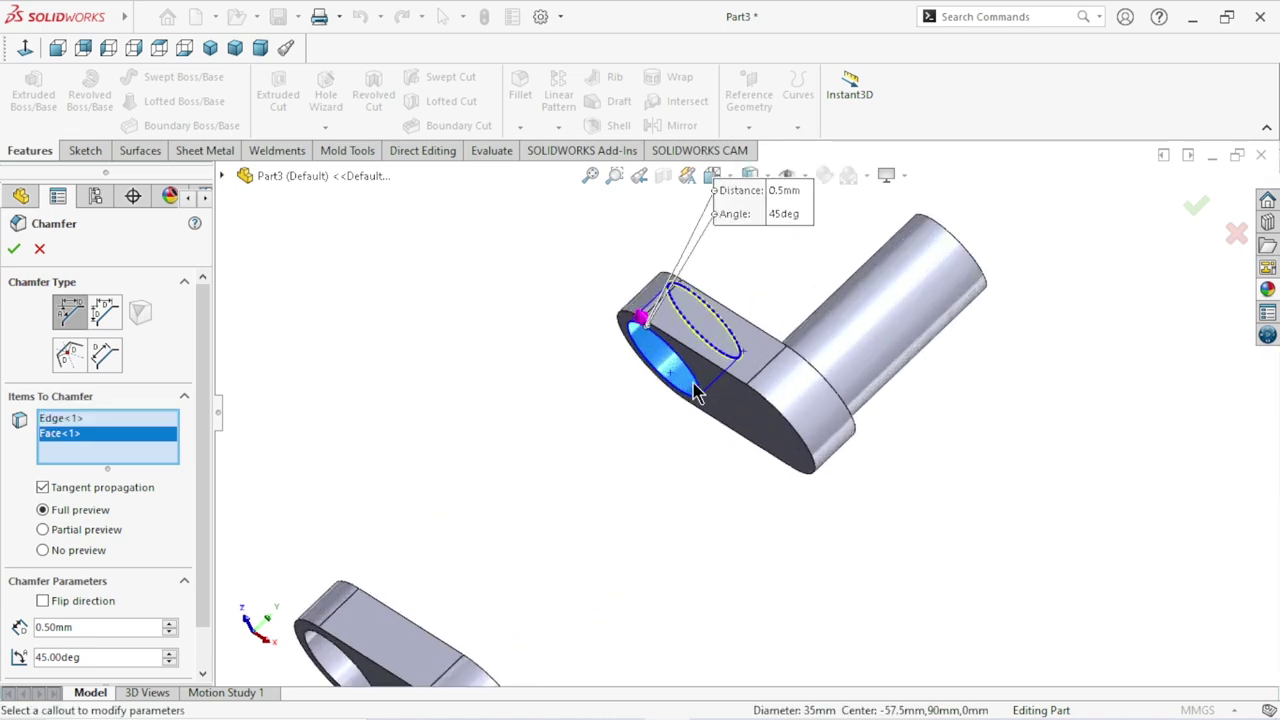
{"action": "right_click", "coordinate": [57, 434]}
{"action": "left_click", "coordinate": [106, 452]}
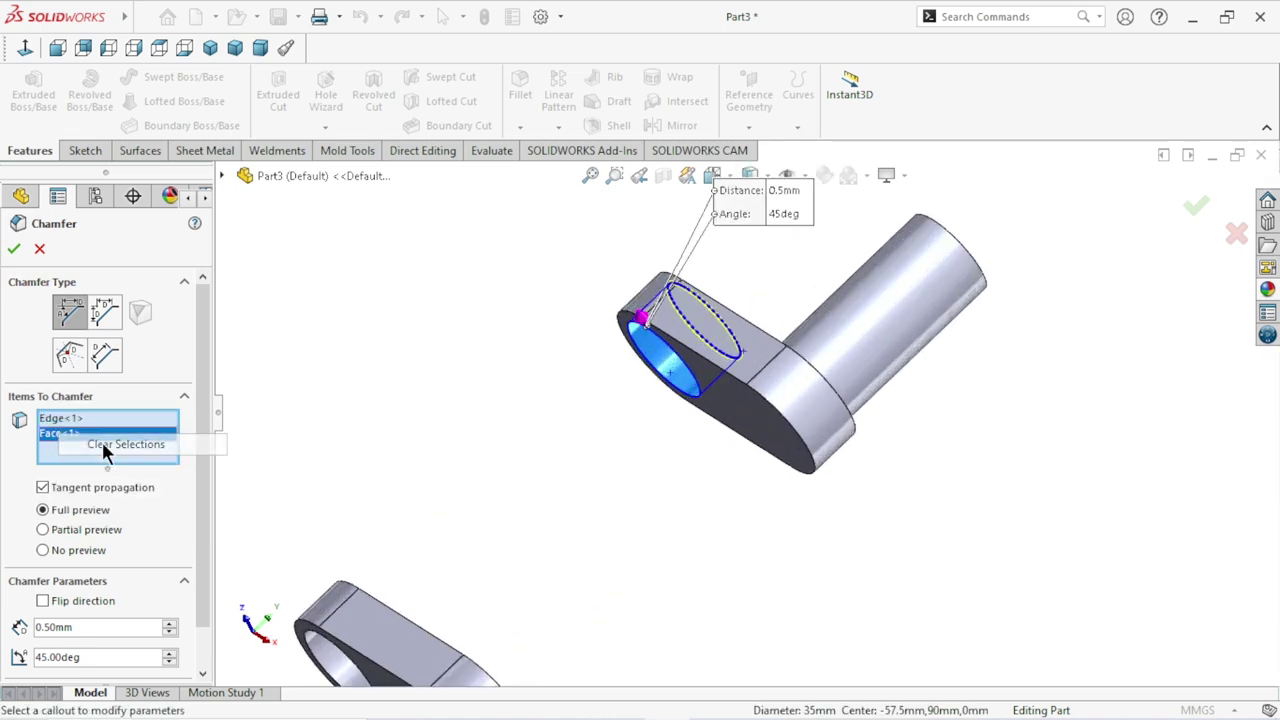
Chamfer the first arm's hole face and outer face at 0.5 mm as Chamfer1.
{"action": "left_click", "coordinate": [670, 376]}
{"action": "scroll", "coordinate": [694, 577], "scroll_direction": "up", "scroll_amount": 4}
{"action": "scroll", "coordinate": [700, 520], "scroll_direction": "down", "scroll_amount": 1}
{"action": "scroll", "coordinate": [714, 468], "scroll_direction": "down", "scroll_amount": 3}
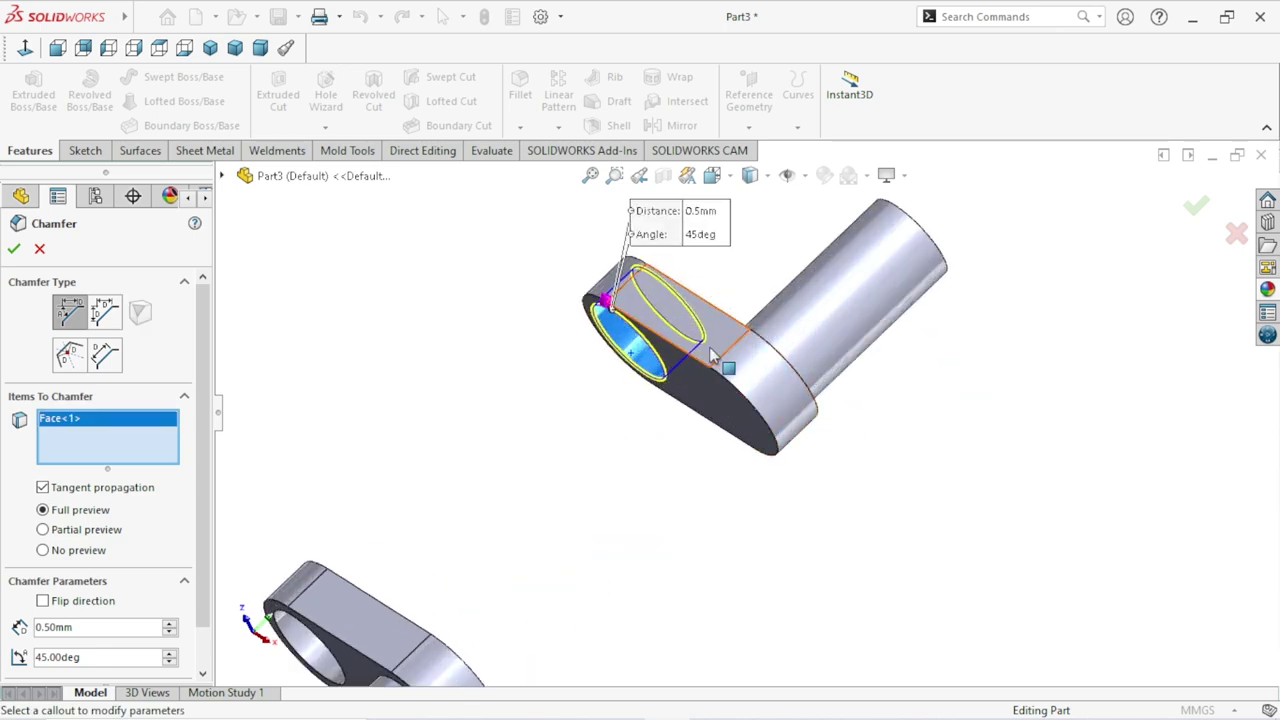
{"action": "left_click", "coordinate": [727, 408]}
{"action": "middle_click_drag", "start_coordinate": [727, 408], "coordinate": [280, 428]}
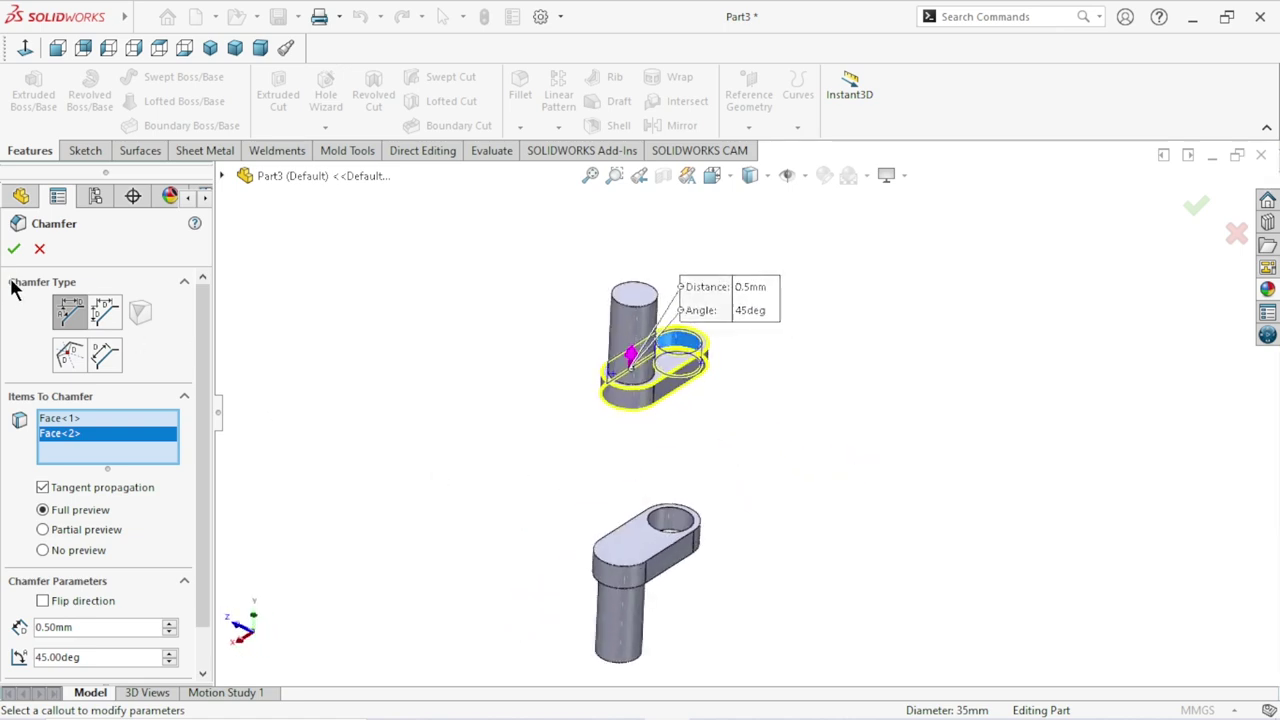
{"action": "left_click", "coordinate": [14, 249]}
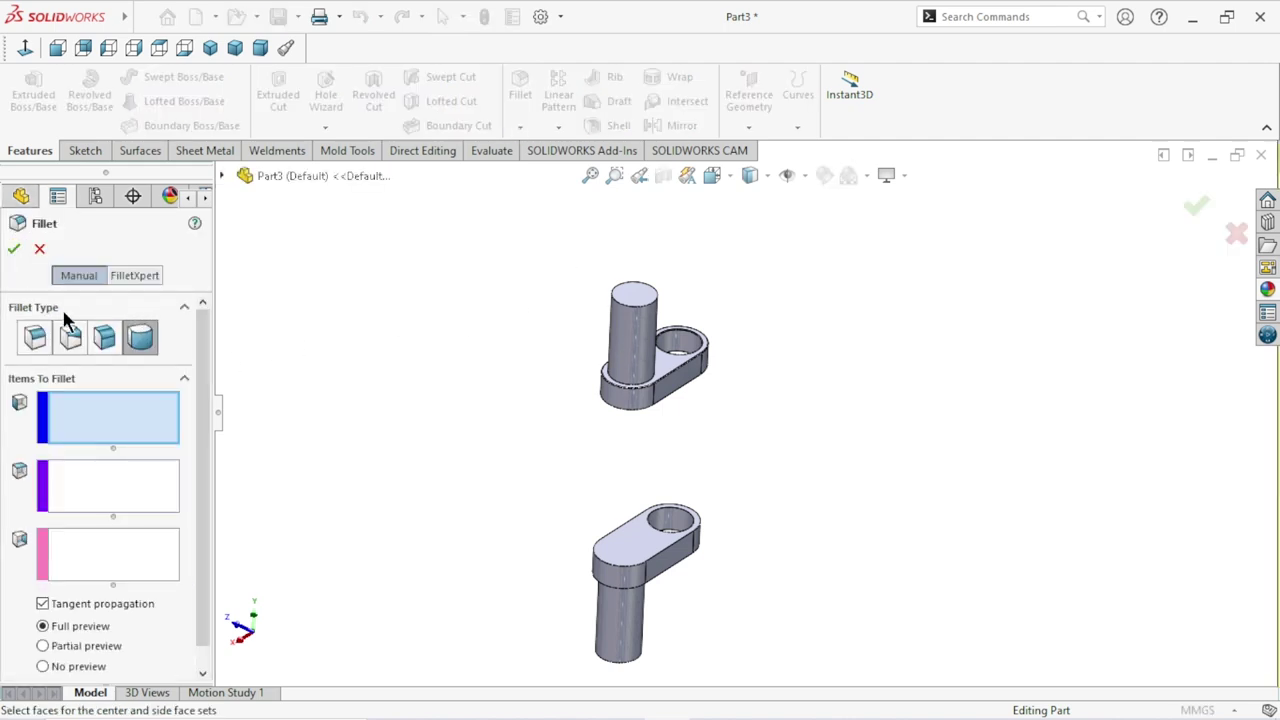
Cancel the stray fillet and chamfer the other arm's hole and outer face at 0.5 mm (Chamfer2).
{"action": "left_click", "coordinate": [39, 249]}
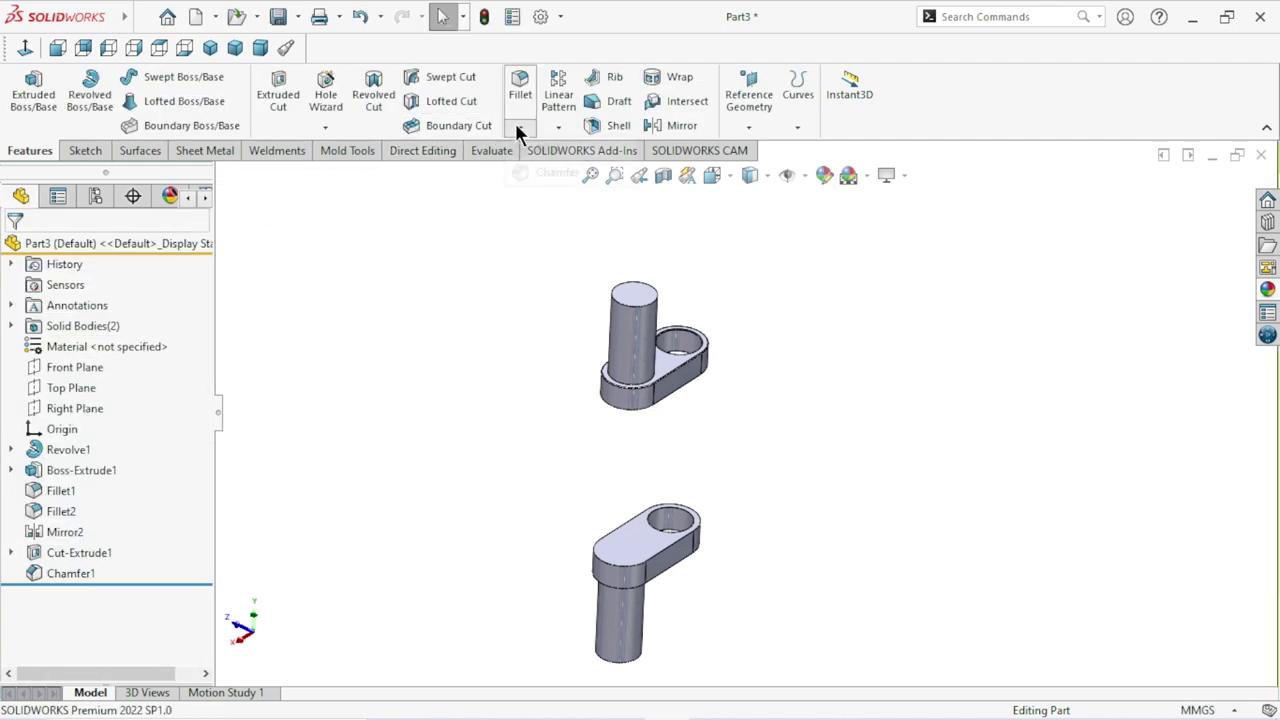
{"action": "left_click", "coordinate": [548, 172]}
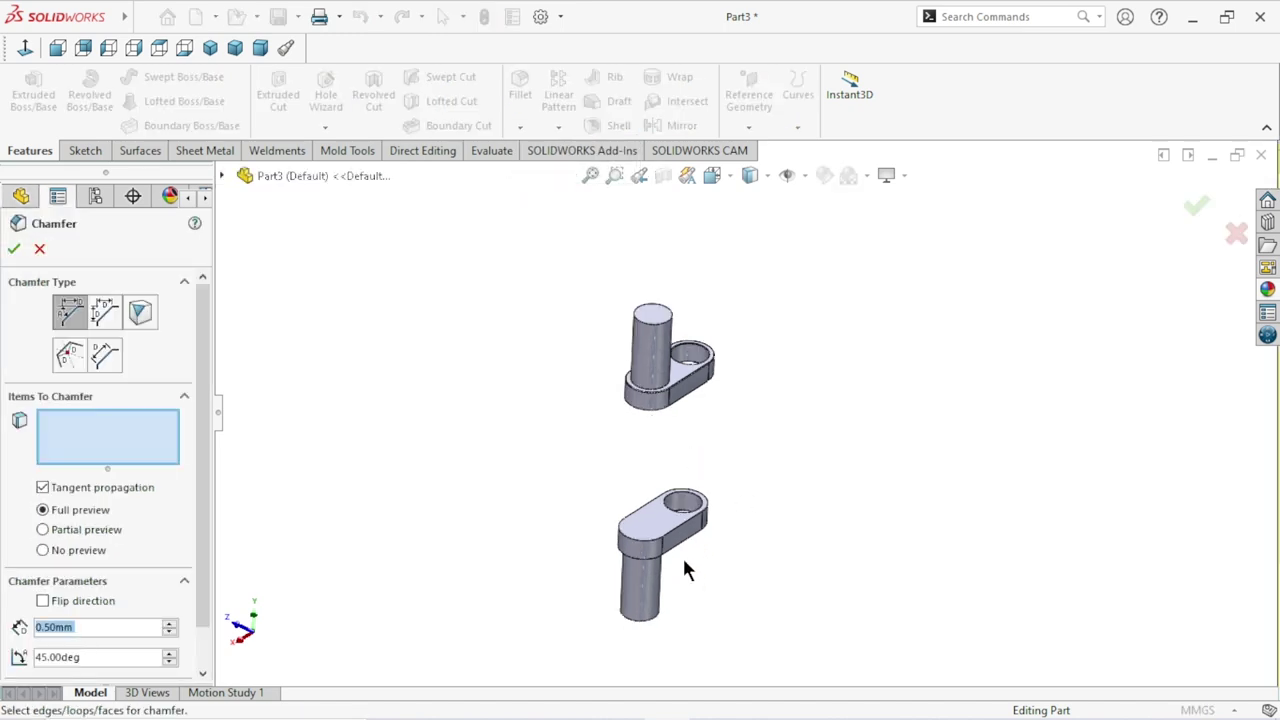
{"action": "scroll", "coordinate": [682, 555], "scroll_direction": "up", "scroll_amount": 2}
{"action": "scroll", "coordinate": [713, 479], "scroll_direction": "down", "scroll_amount": 2}
{"action": "scroll", "coordinate": [721, 437], "scroll_direction": "down", "scroll_amount": 3}
{"action": "scroll", "coordinate": [721, 440], "scroll_direction": "down", "scroll_amount": 2}
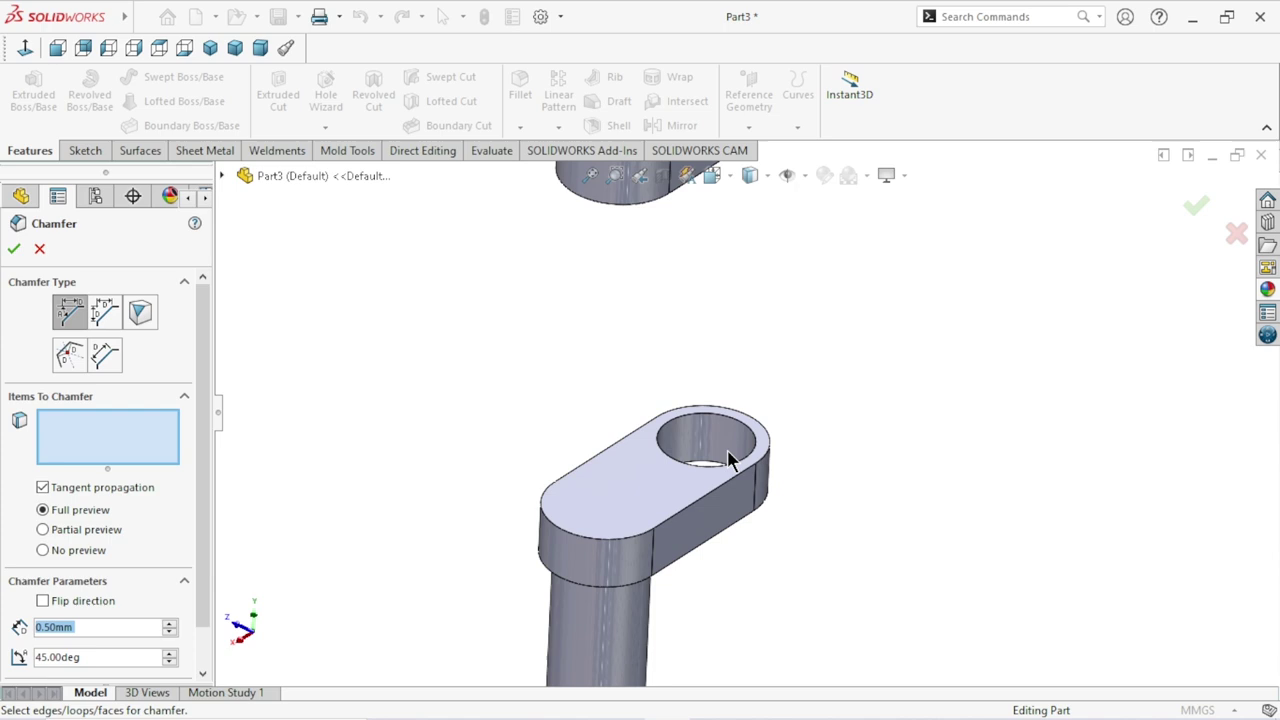
{"action": "left_click", "coordinate": [718, 435]}
{"action": "scroll", "coordinate": [737, 540], "scroll_direction": "up", "scroll_amount": 2}
{"action": "left_click", "coordinate": [648, 498]}
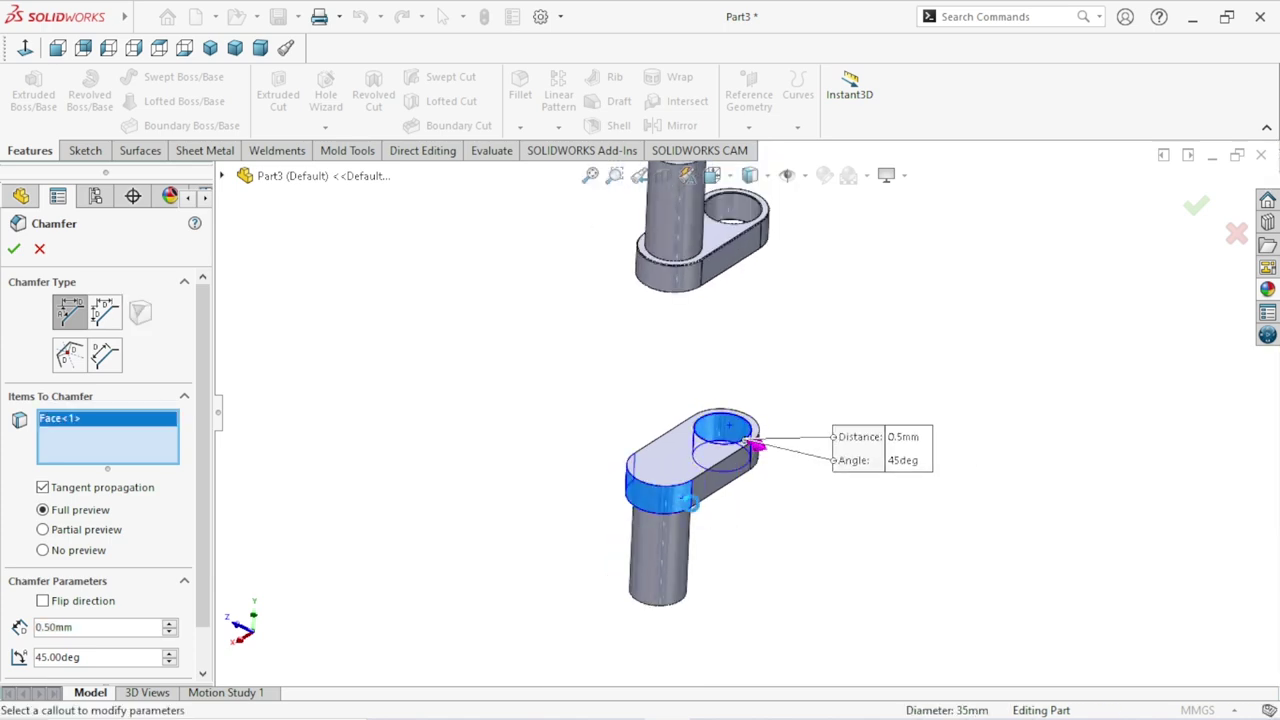
{"action": "left_click", "coordinate": [14, 250]}
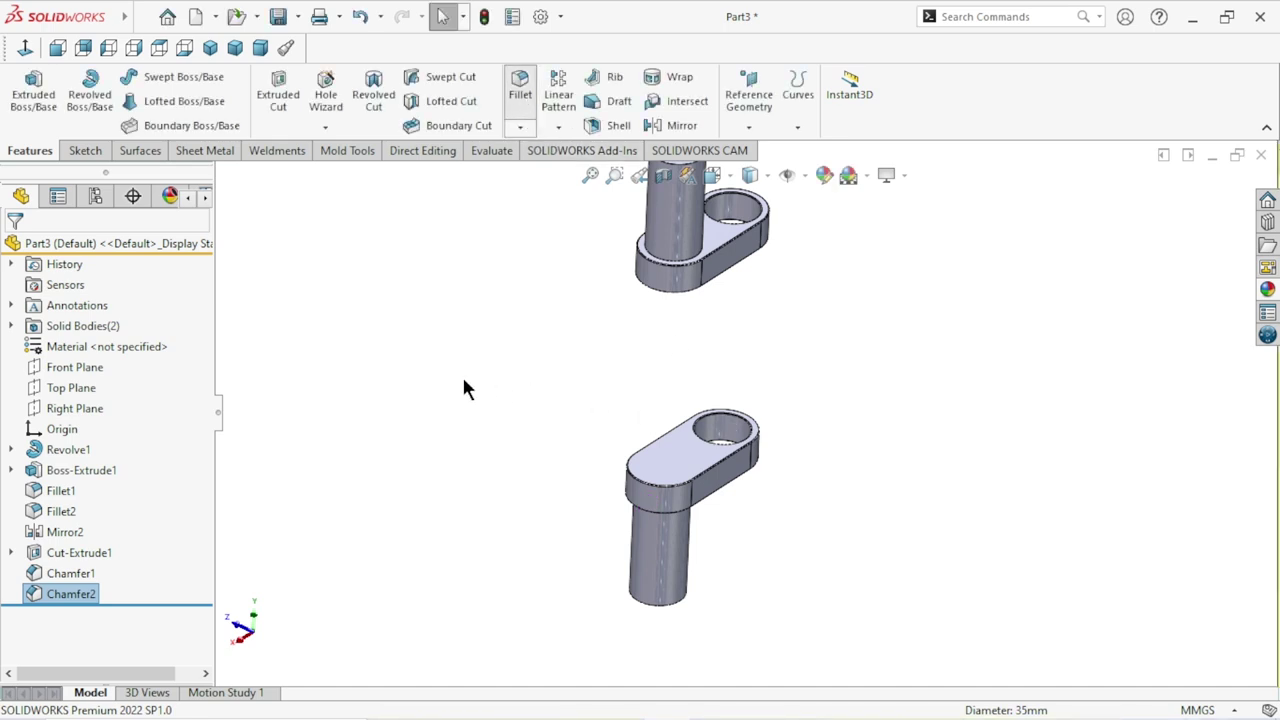
{"action": "key", "text": "Return"}
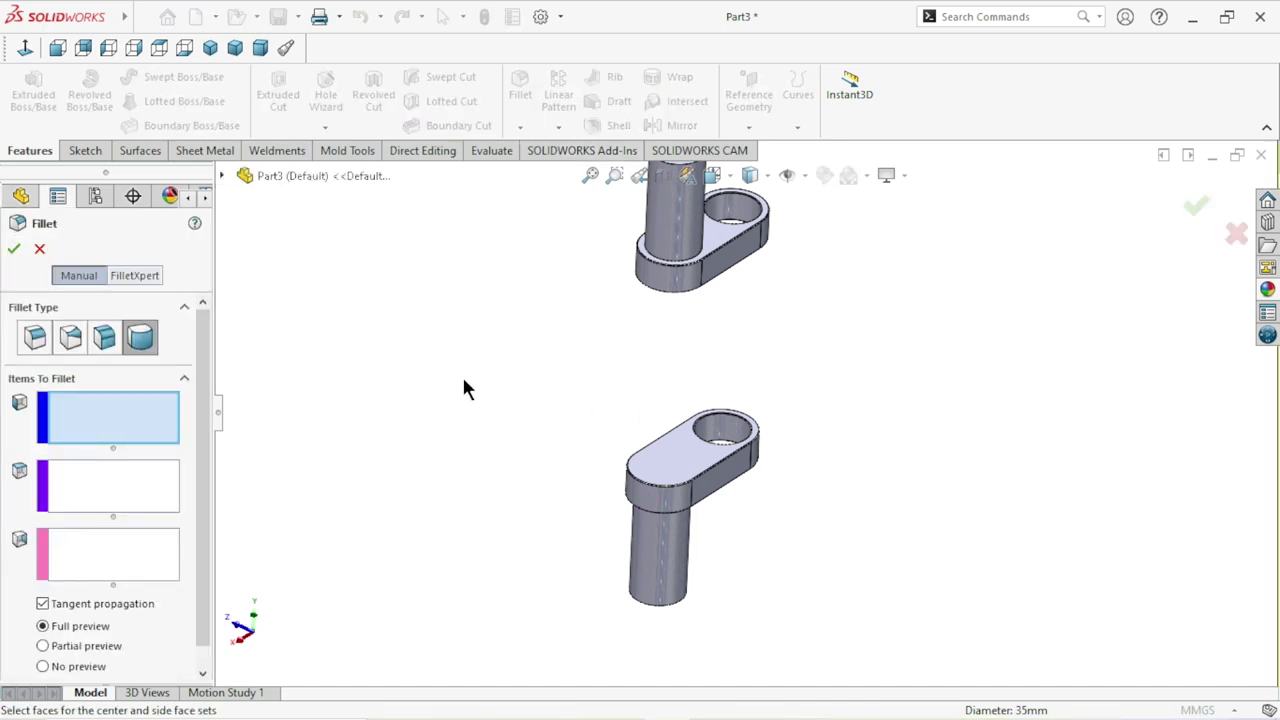
Set the fillet to a symmetric constant size with a 1 mm radius.
{"action": "left_click", "coordinate": [30, 340]}
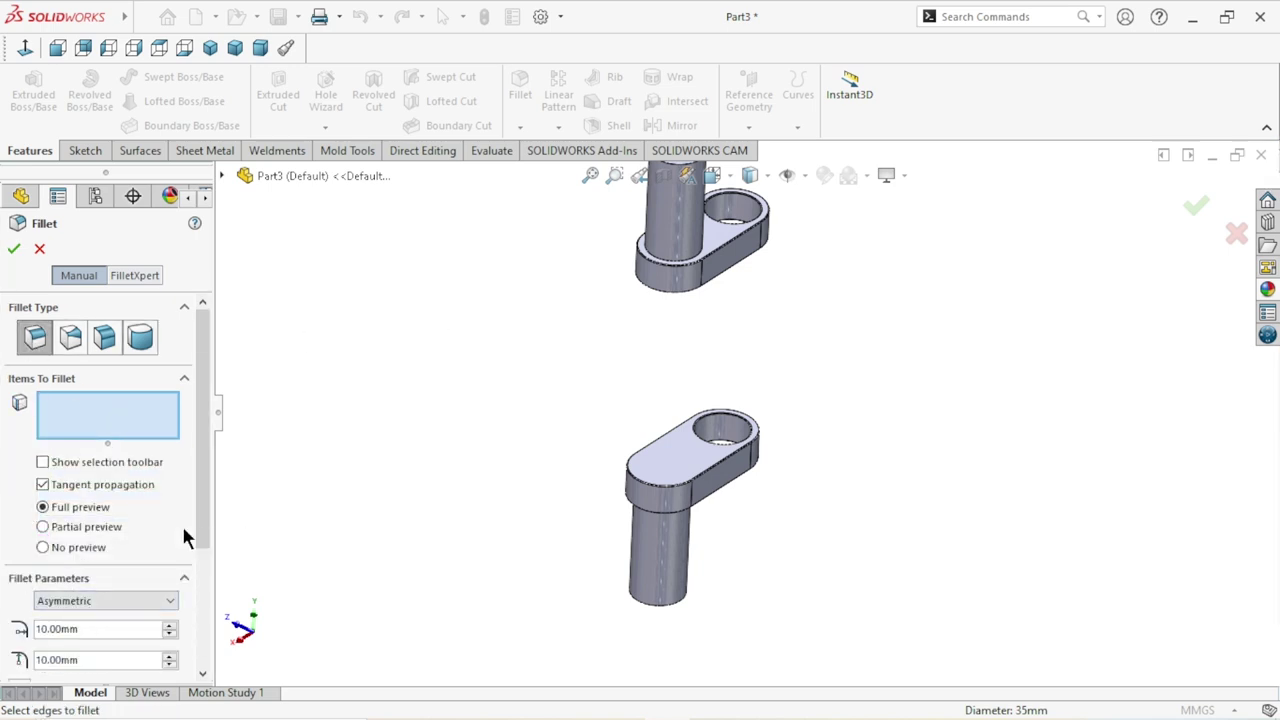
{"action": "left_click_drag", "start_coordinate": [208, 528], "coordinate": [201, 600]}
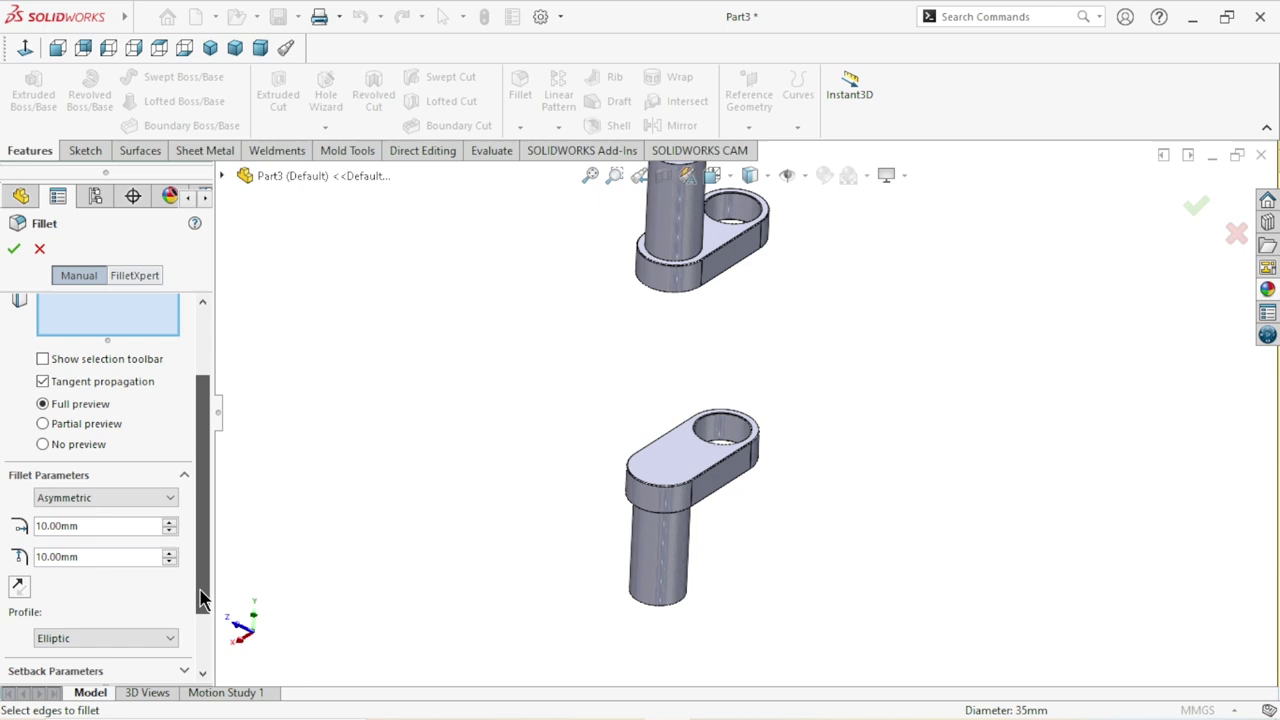
{"action": "left_click", "coordinate": [170, 500]}
{"action": "left_click", "coordinate": [118, 518]}
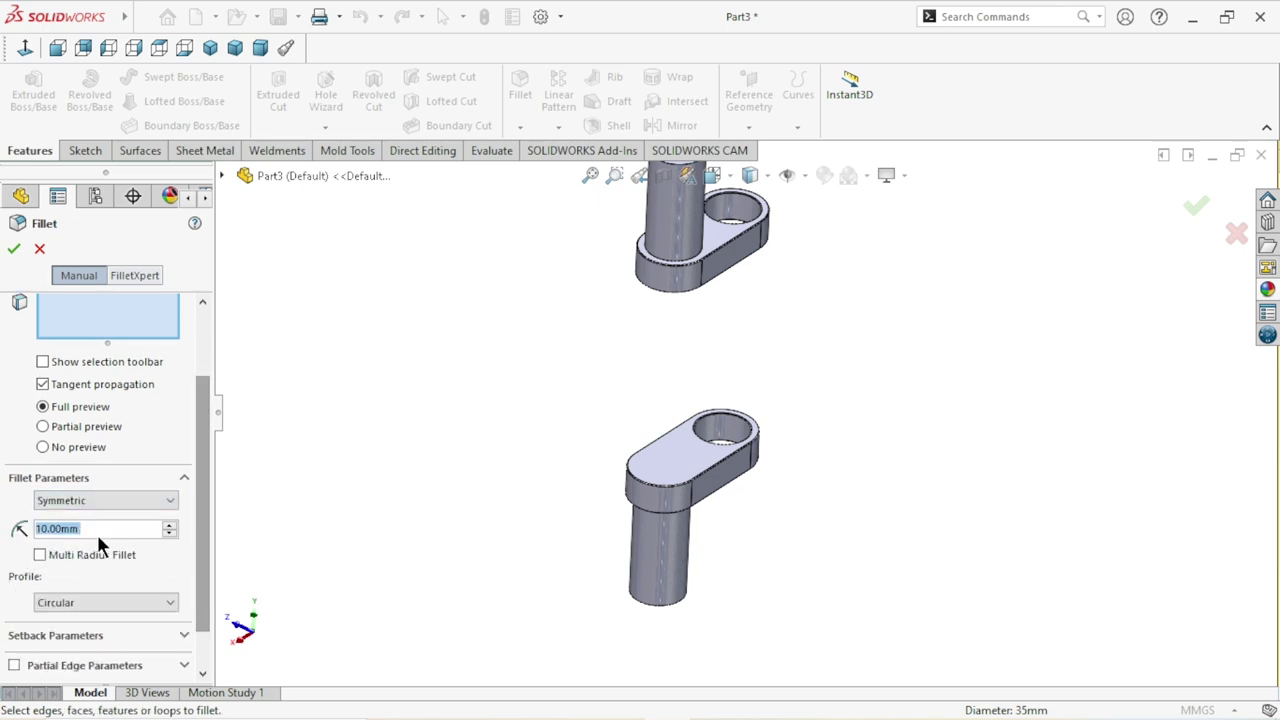
{"action": "left_click", "coordinate": [97, 529]}
{"action": "left_click_drag", "start_coordinate": [97, 529], "coordinate": [3, 518]}
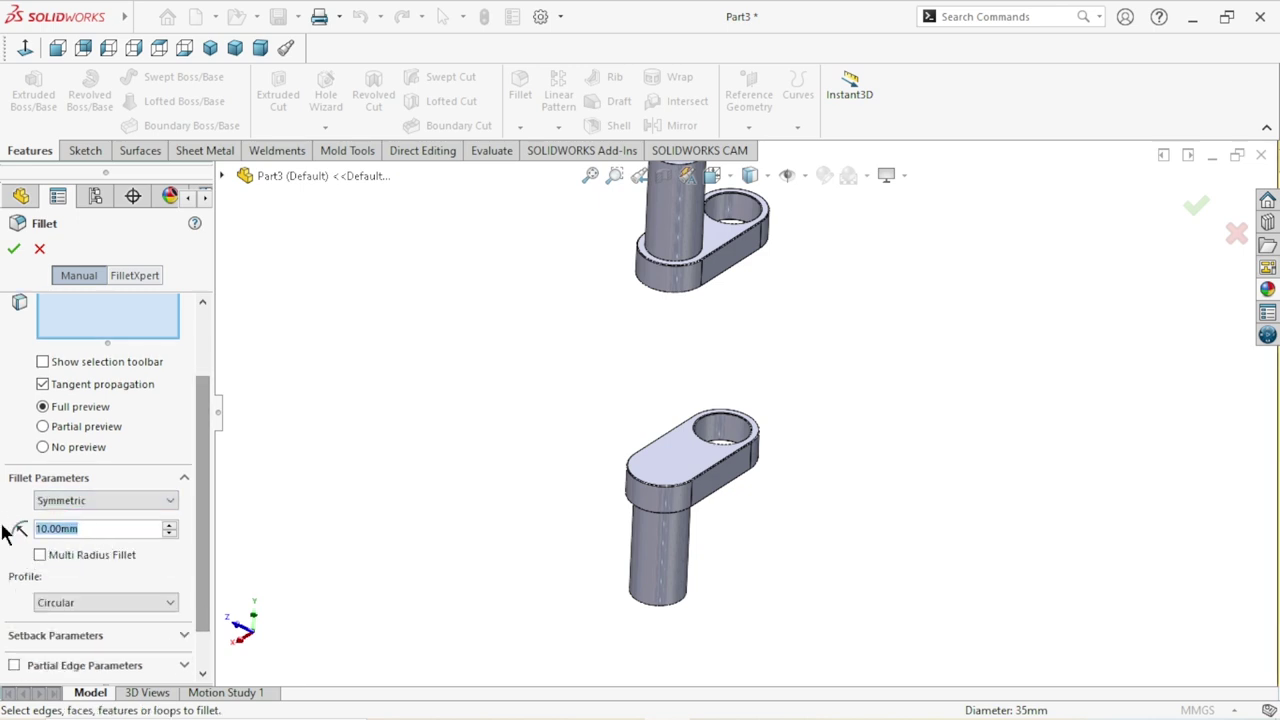
{"action": "type", "text": "0.5"}
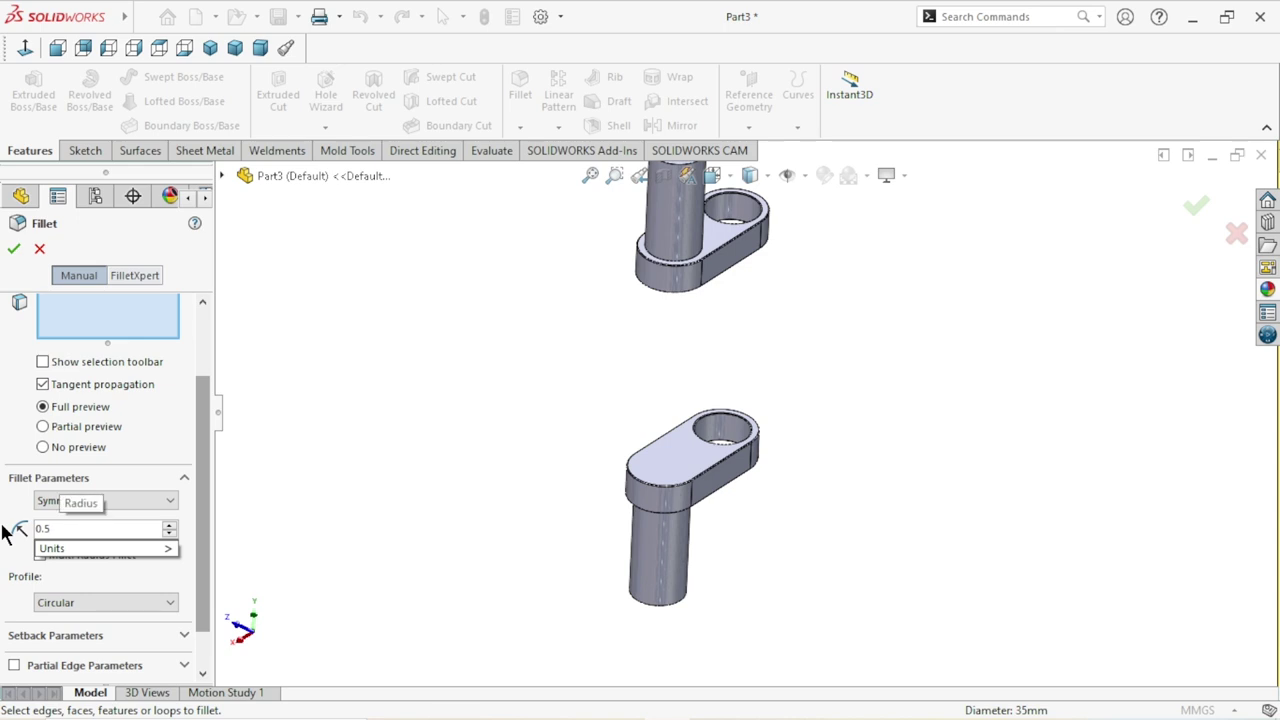
{"action": "key", "text": "BackSpace"}
{"action": "key", "text": "BackSpace"}
{"action": "key", "text": "BackSpace"}
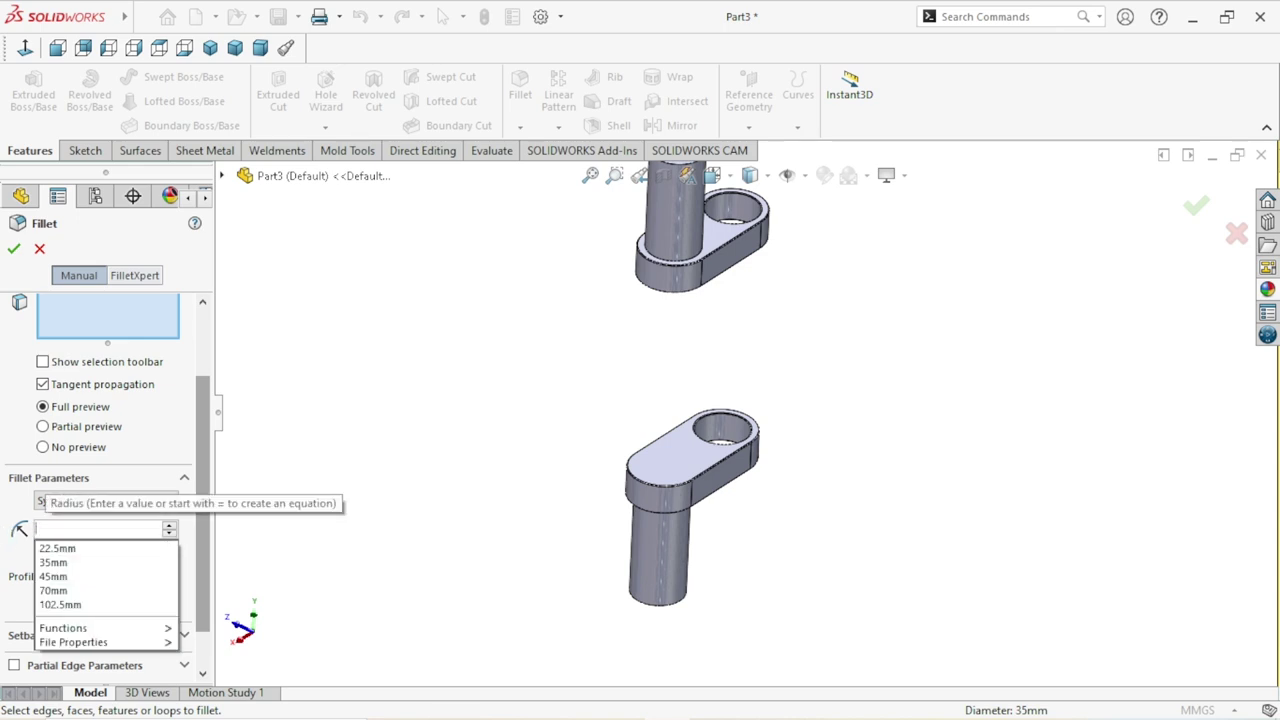
{"action": "type", "text": "1"}
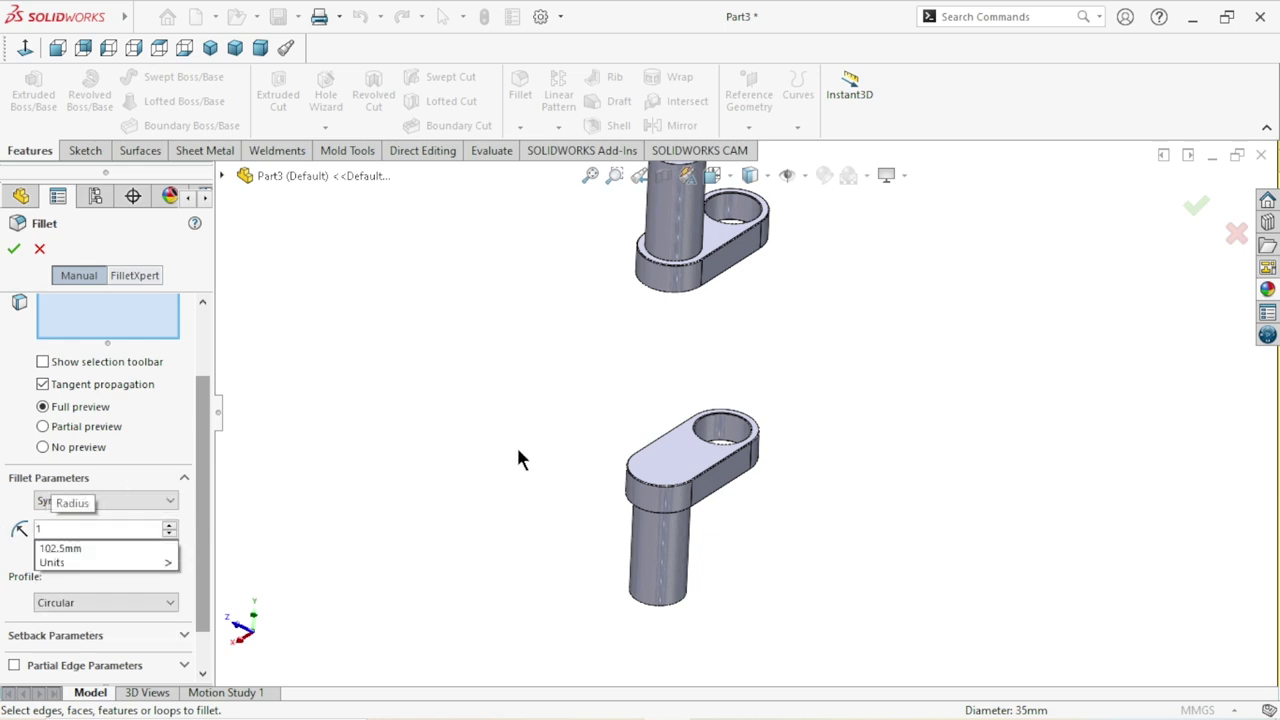
{"action": "key", "text": "Return"}
Round the shaft-to-arm circular edge at 1 mm as Fillet3, then pick the other part's matching edge.
{"action": "mouse_move", "coordinate": [565, 527]}
{"action": "middle_mouse_down"}
{"action": "mouse_move", "coordinate": [663, 403]}
{"action": "mouse_move", "coordinate": [720, 517]}
{"action": "middle_mouse_up"}
{"action": "scroll", "coordinate": [649, 503], "scroll_direction": "down", "scroll_amount": 3}
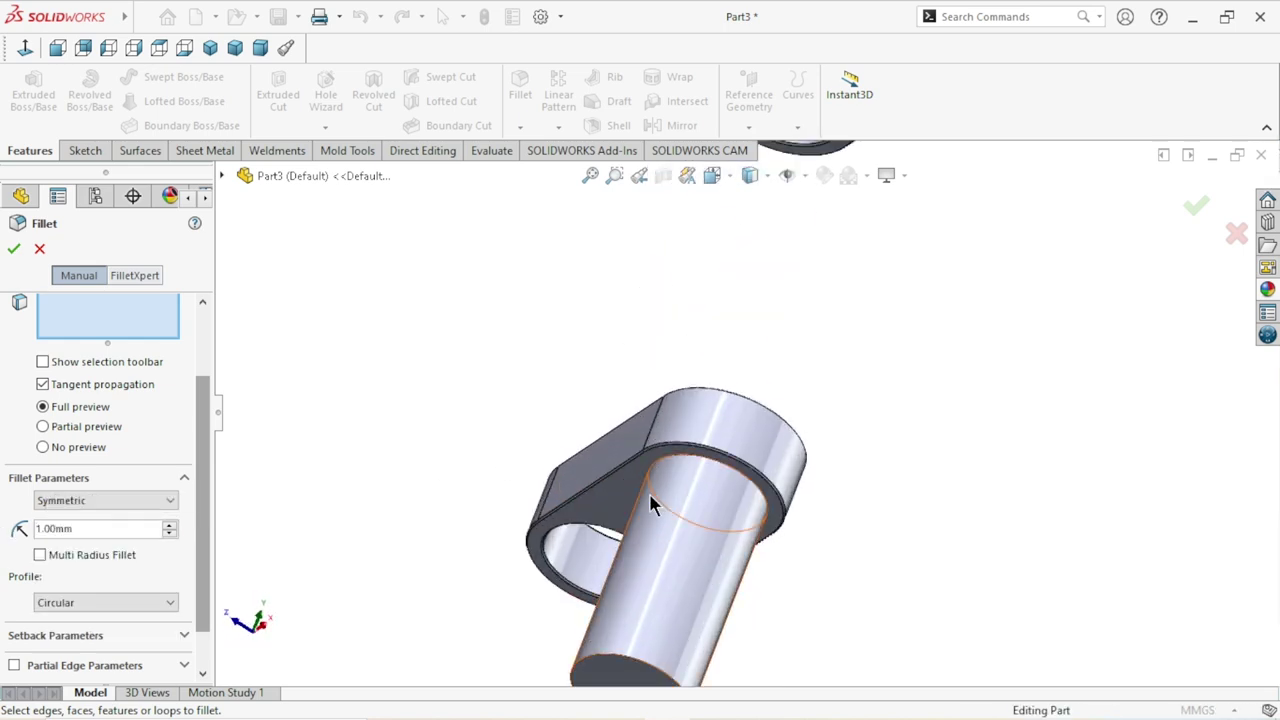
{"action": "scroll", "coordinate": [706, 478], "scroll_direction": "down", "scroll_amount": 3}
{"action": "left_click", "coordinate": [710, 433]}
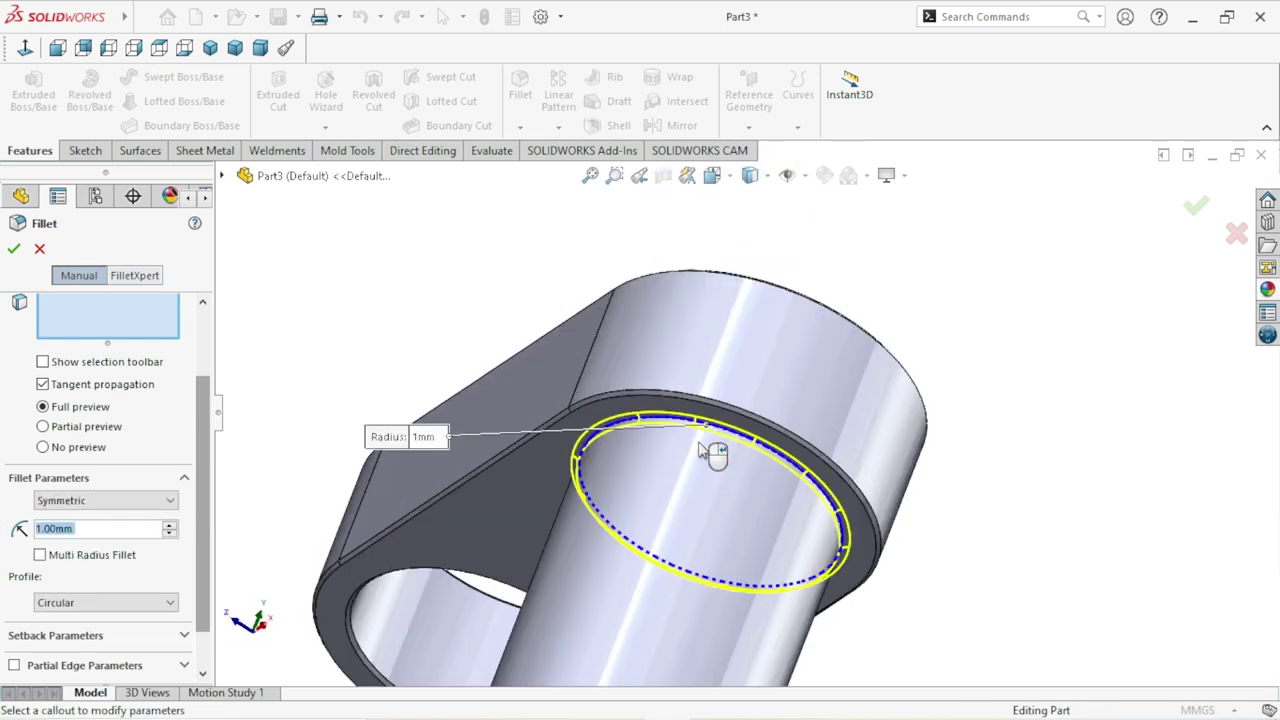
{"action": "scroll", "coordinate": [680, 450], "scroll_direction": "up", "scroll_amount": 3}
{"action": "scroll", "coordinate": [676, 412], "scroll_direction": "up", "scroll_amount": 5}
{"action": "mouse_move", "coordinate": [676, 412]}
{"action": "middle_mouse_down"}
{"action": "mouse_move", "coordinate": [829, 320]}
{"action": "mouse_move", "coordinate": [760, 400]}
{"action": "middle_mouse_up"}
{"action": "scroll", "coordinate": [760, 400], "scroll_direction": "down", "scroll_amount": 2}
{"action": "scroll", "coordinate": [742, 405], "scroll_direction": "down", "scroll_amount": 5}
{"action": "scroll", "coordinate": [742, 405], "scroll_direction": "down", "scroll_amount": 3}
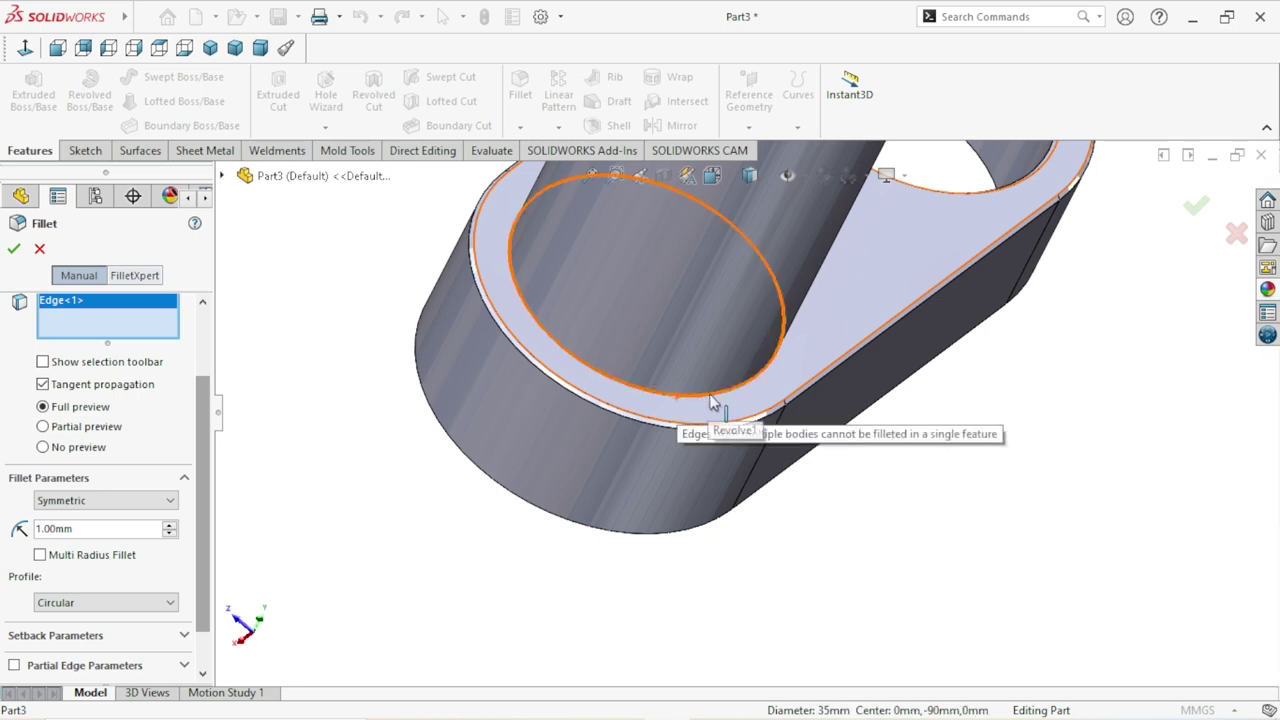
{"action": "left_click", "coordinate": [14, 249]}
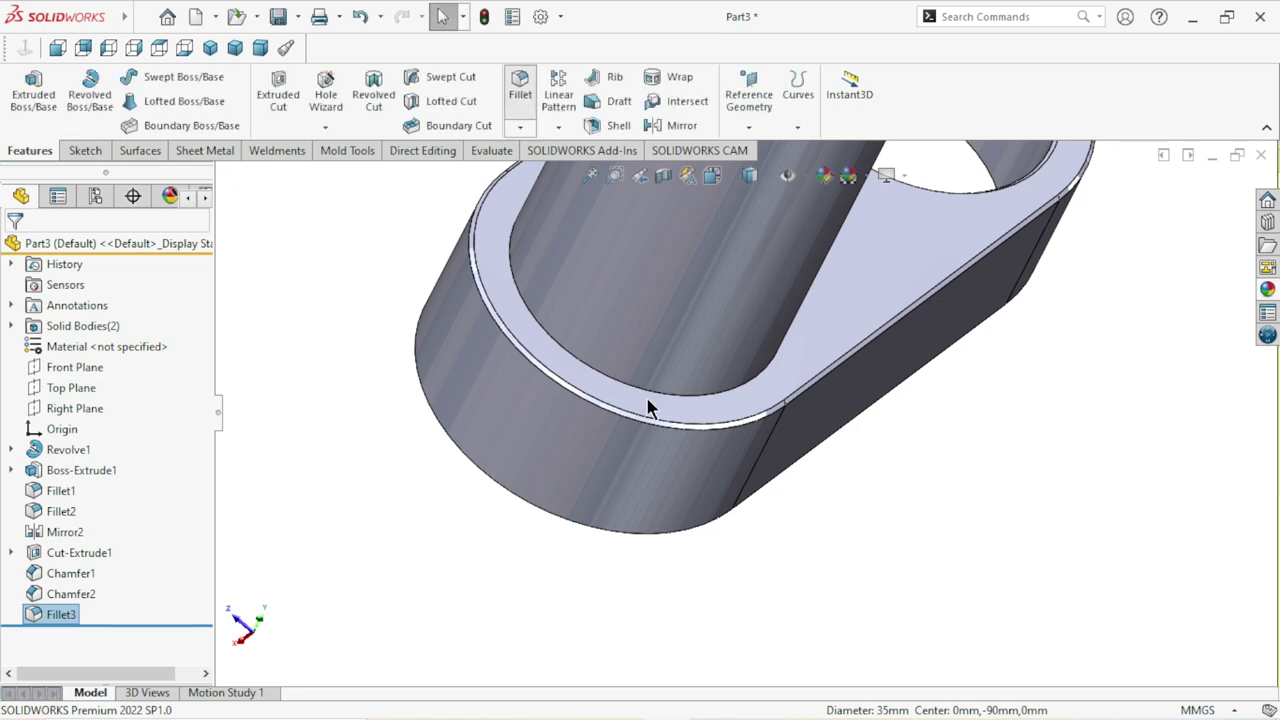
{"action": "key", "text": "Return"}
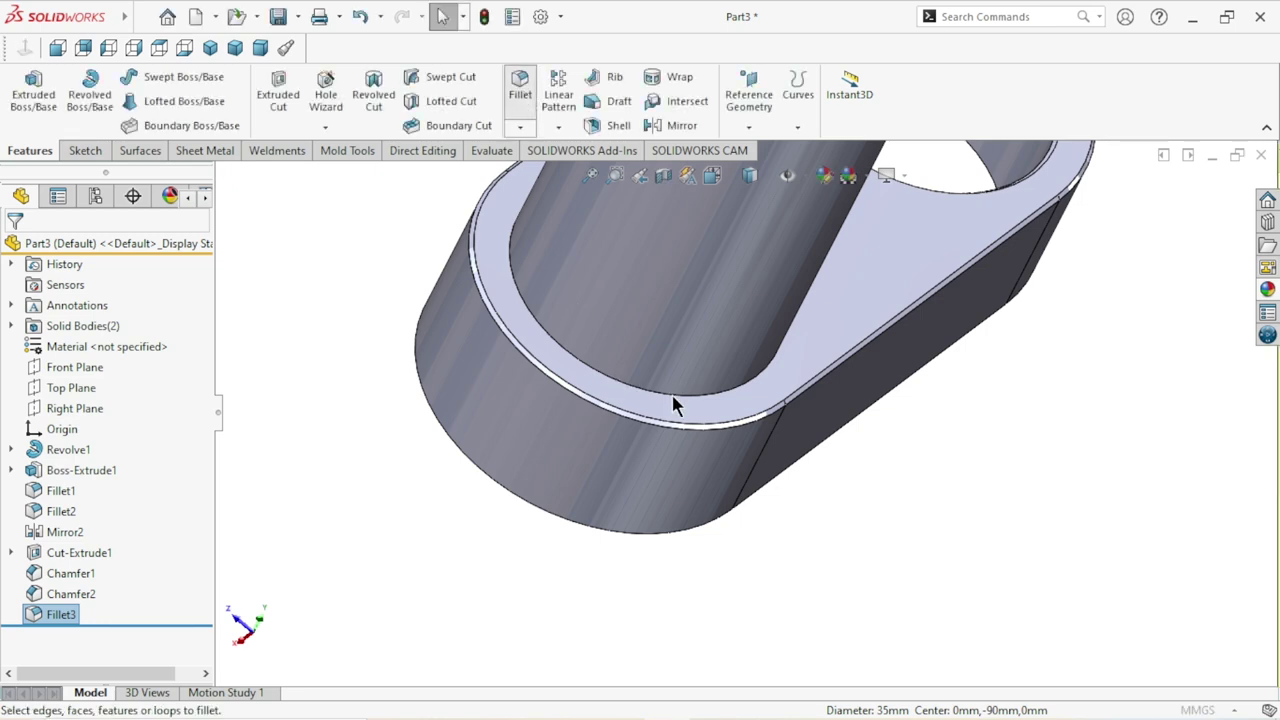
{"action": "left_click", "coordinate": [674, 403]}
Apply Fillet4, the 1 mm round on the second shaft-to-arm edge, and inspect both parts.
{"action": "left_click", "coordinate": [19, 250]}
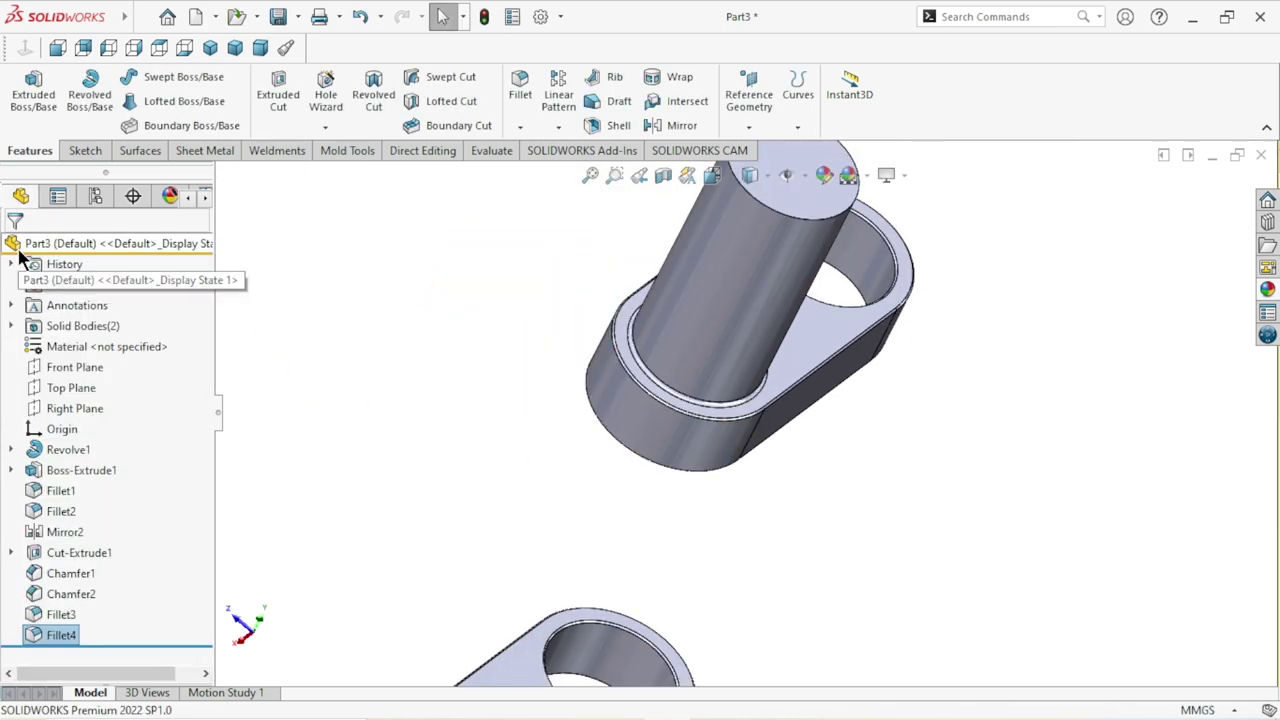
{"action": "scroll", "coordinate": [677, 471], "scroll_direction": "up", "scroll_amount": 2}
{"action": "scroll", "coordinate": [771, 518], "scroll_direction": "up", "scroll_amount": 2}
{"action": "scroll", "coordinate": [770, 516], "scroll_direction": "up", "scroll_amount": 2}
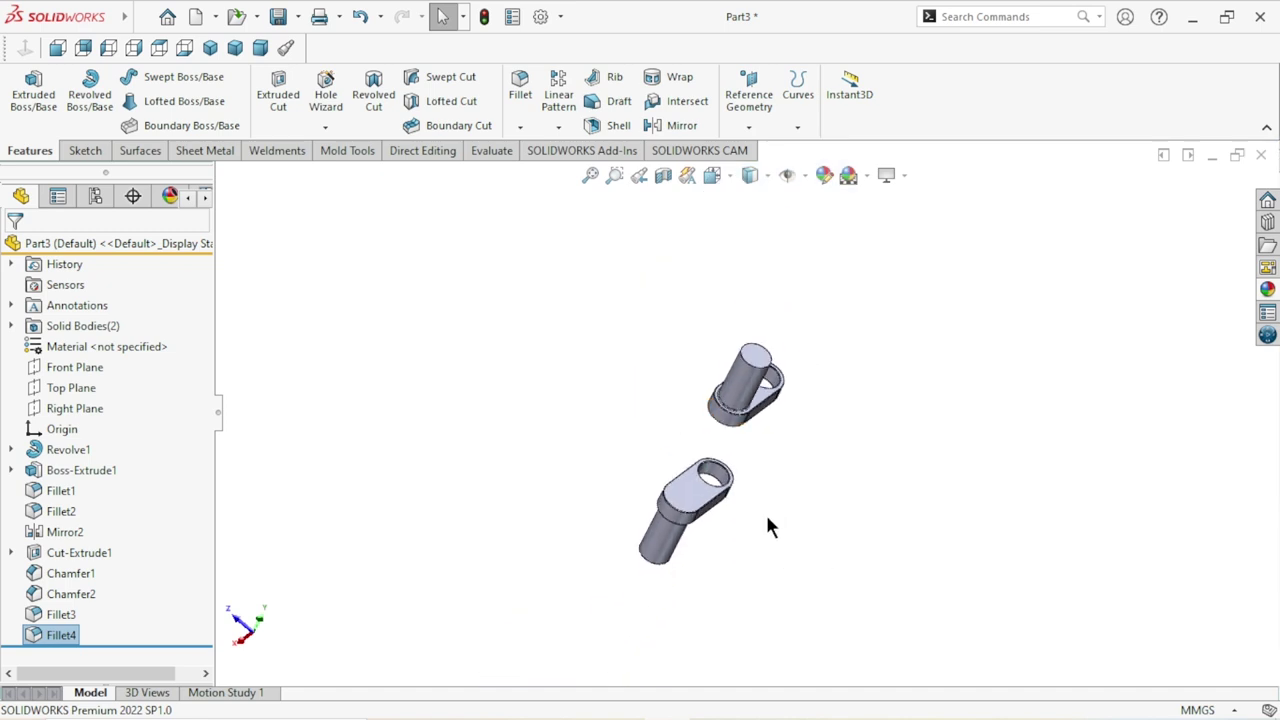
{"action": "scroll", "coordinate": [768, 528], "scroll_direction": "up", "scroll_amount": 2}
{"action": "middle_click_drag", "start_coordinate": [762, 508], "coordinate": [742, 323]}
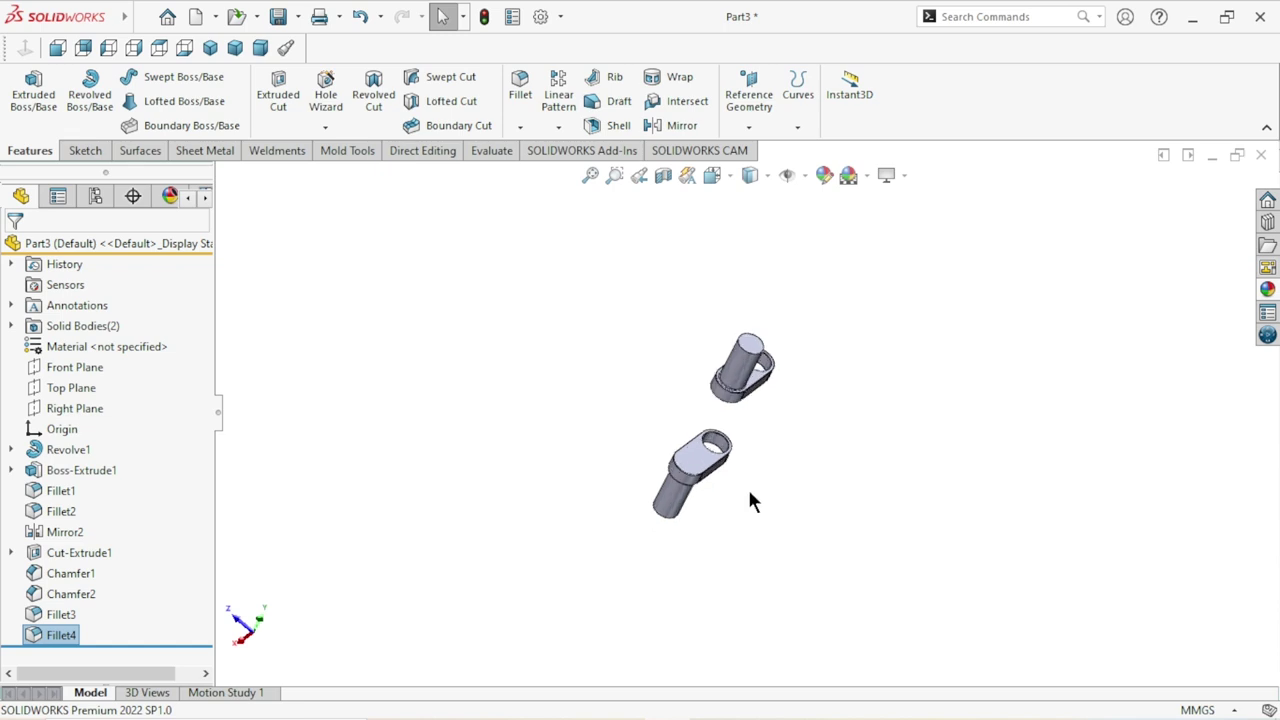
{"action": "mouse_move", "coordinate": [705, 485]}
{"action": "middle_mouse_down"}
{"action": "mouse_move", "coordinate": [766, 364]}
{"action": "mouse_move", "coordinate": [757, 351]}
{"action": "middle_mouse_up"}
{"action": "scroll", "coordinate": [770, 441], "scroll_direction": "down", "scroll_amount": 2}
{"action": "scroll", "coordinate": [750, 440], "scroll_direction": "down", "scroll_amount": 2}
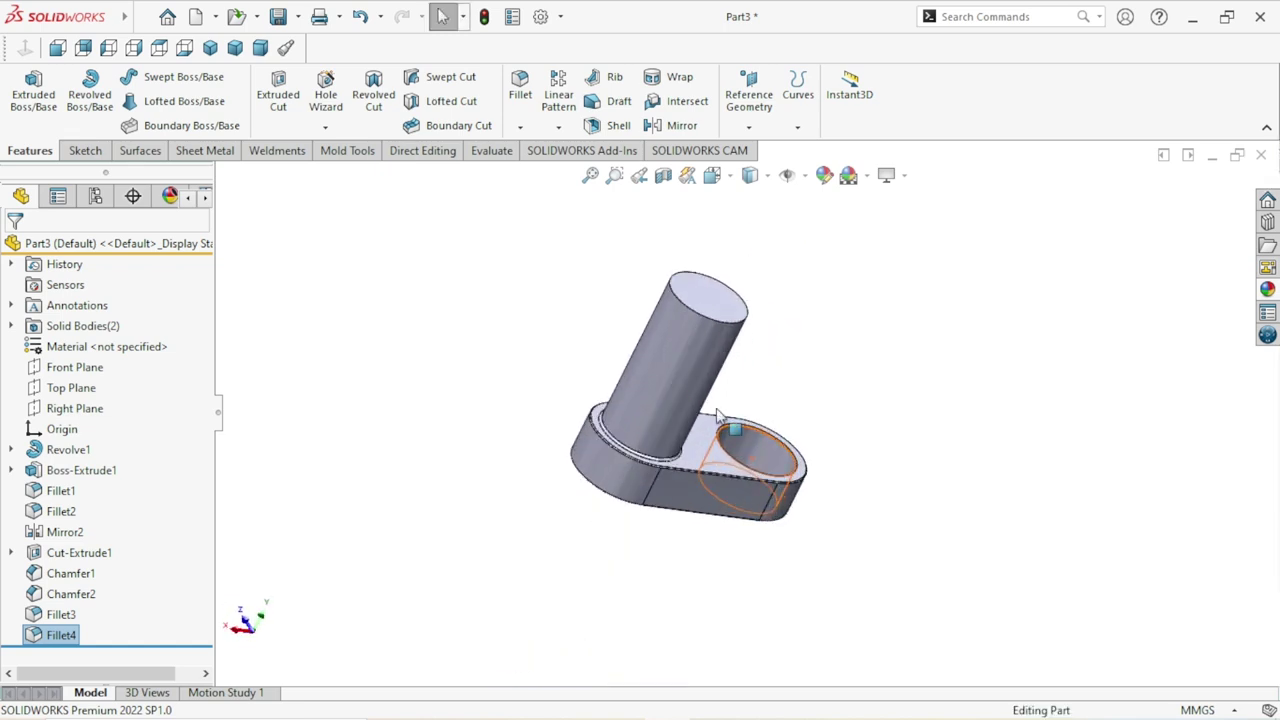
{"action": "left_click", "coordinate": [519, 121]}
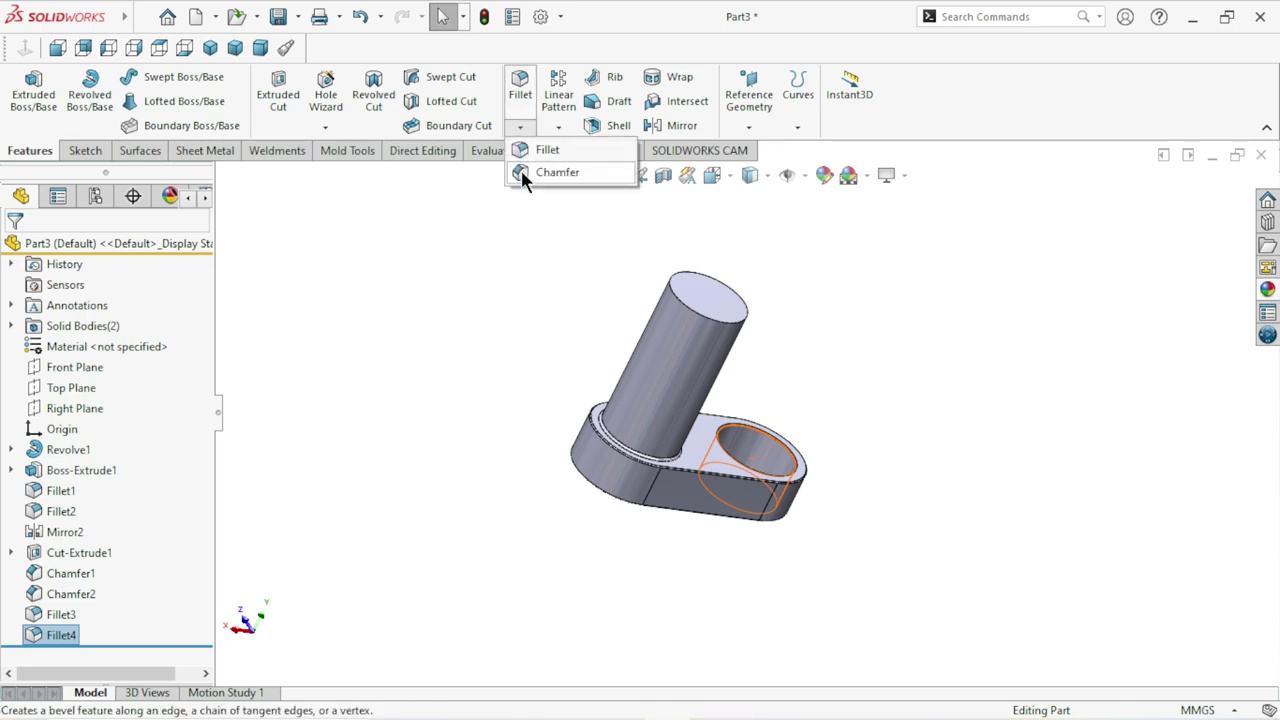
Chamfer one shaft's top end edge 3 mm at 45° as Chamfer3.
{"action": "left_click", "coordinate": [521, 170]}
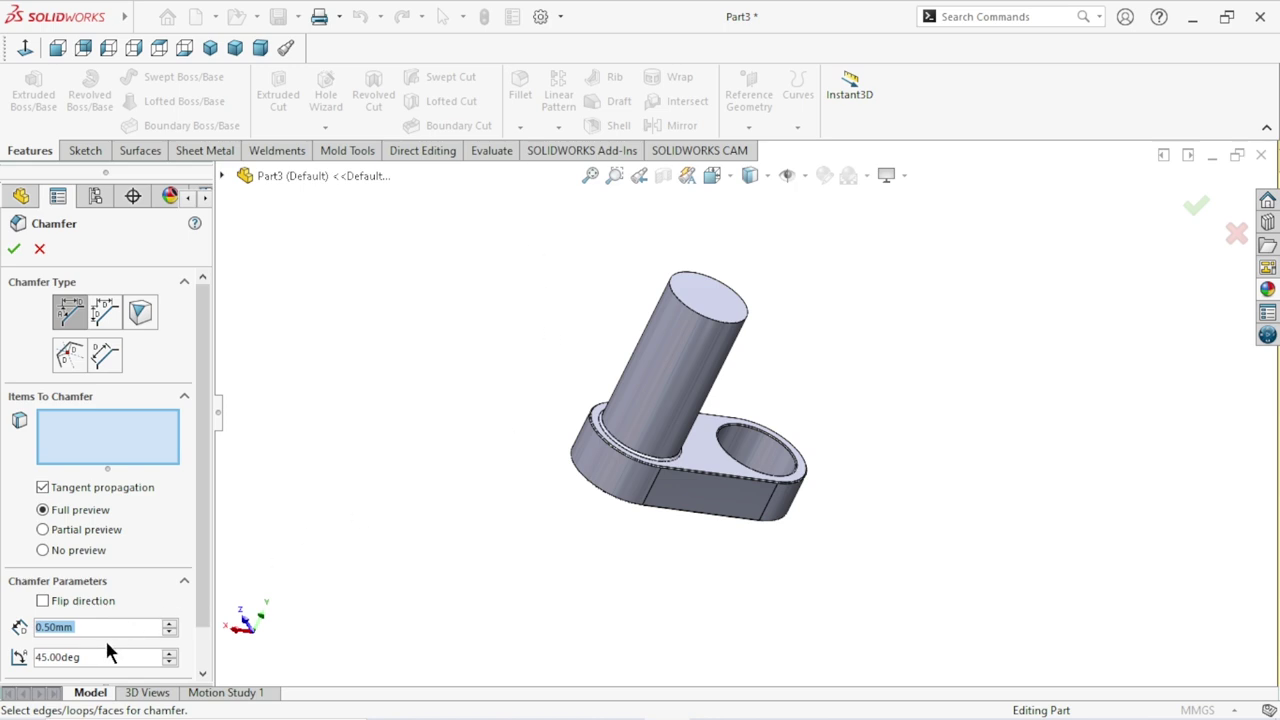
{"action": "left_click", "coordinate": [83, 624]}
{"action": "type", "text": "3"}
{"action": "key", "text": "Return"}
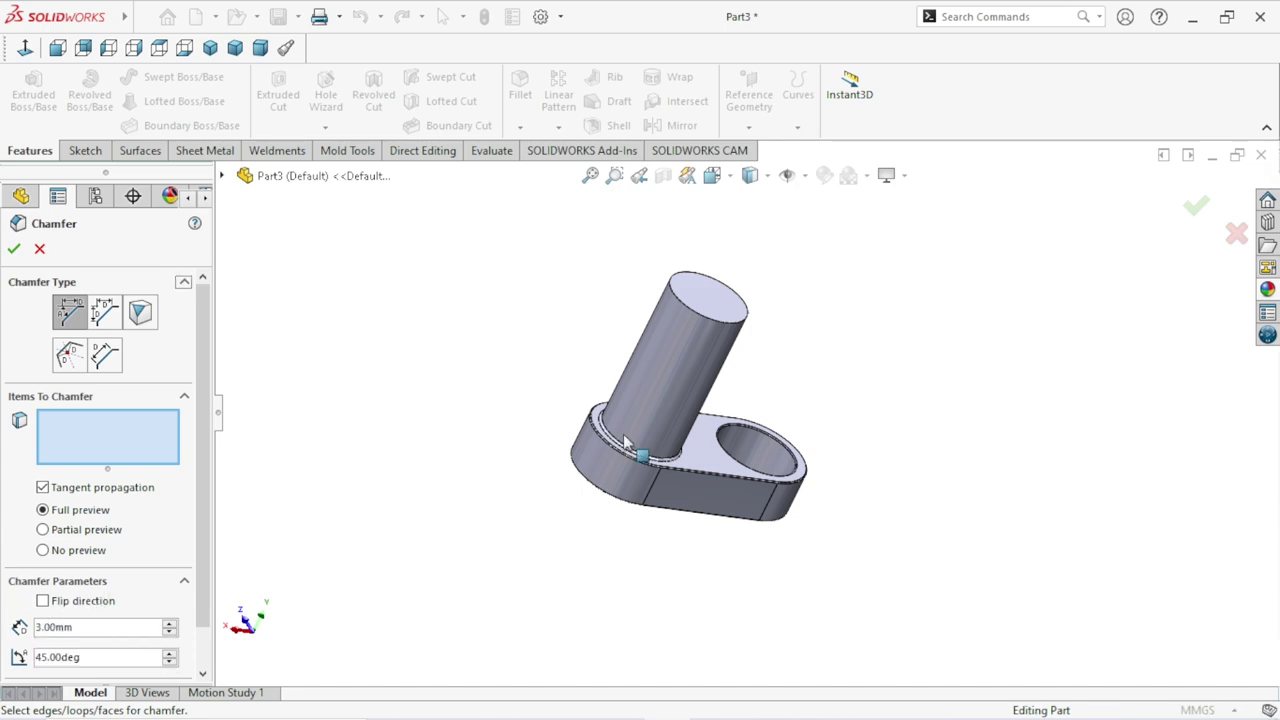
{"action": "left_click", "coordinate": [697, 322]}
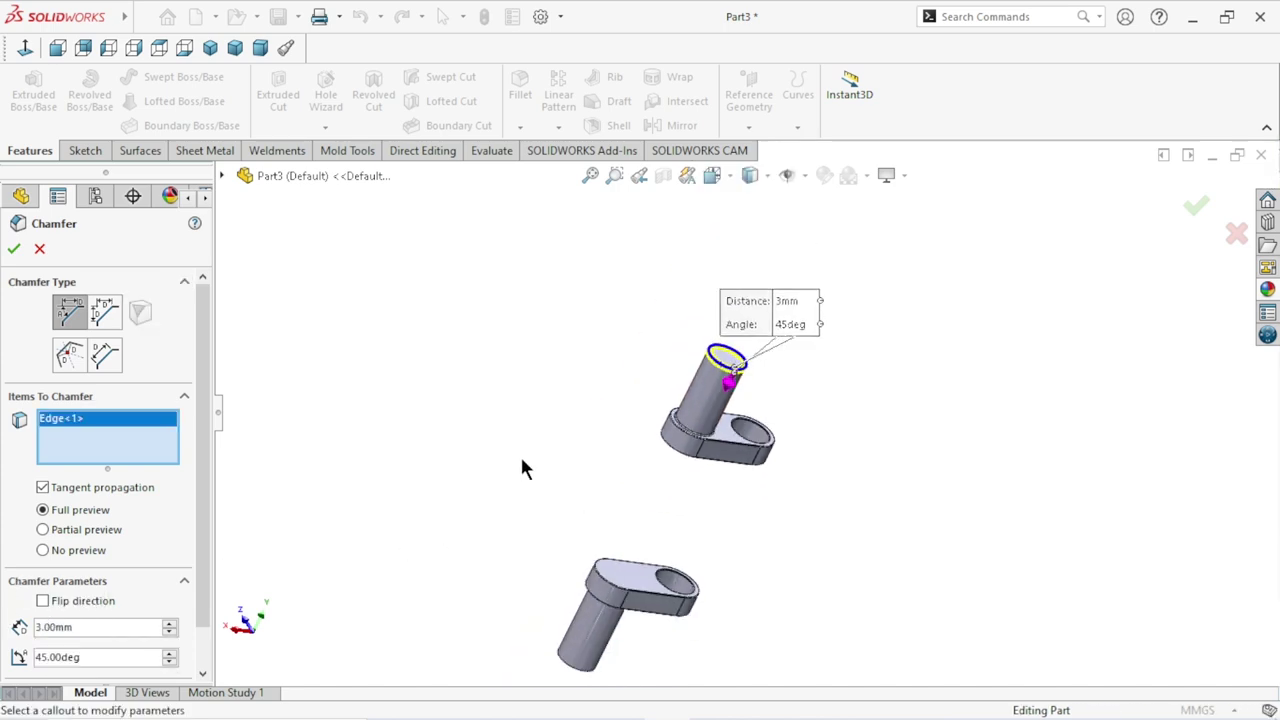
{"action": "scroll", "coordinate": [651, 542], "scroll_direction": "down", "scroll_amount": 3}
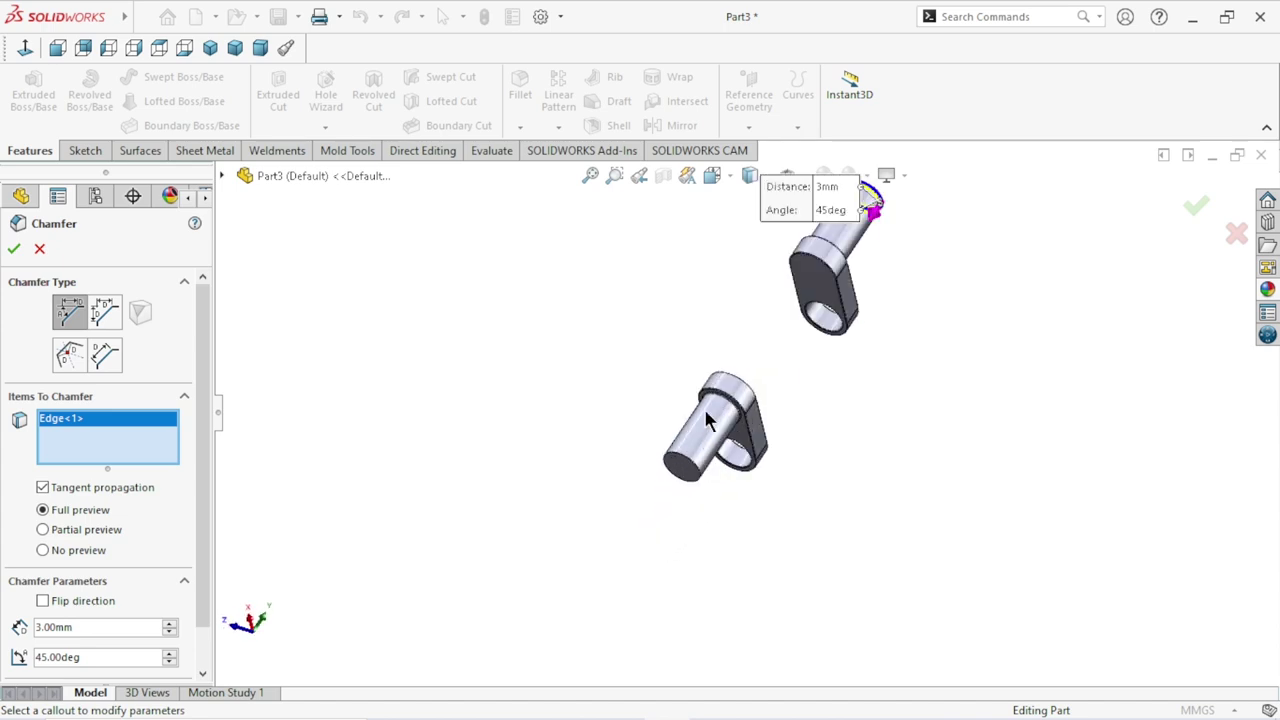
{"action": "scroll", "coordinate": [661, 531], "scroll_direction": "down", "scroll_amount": 3}
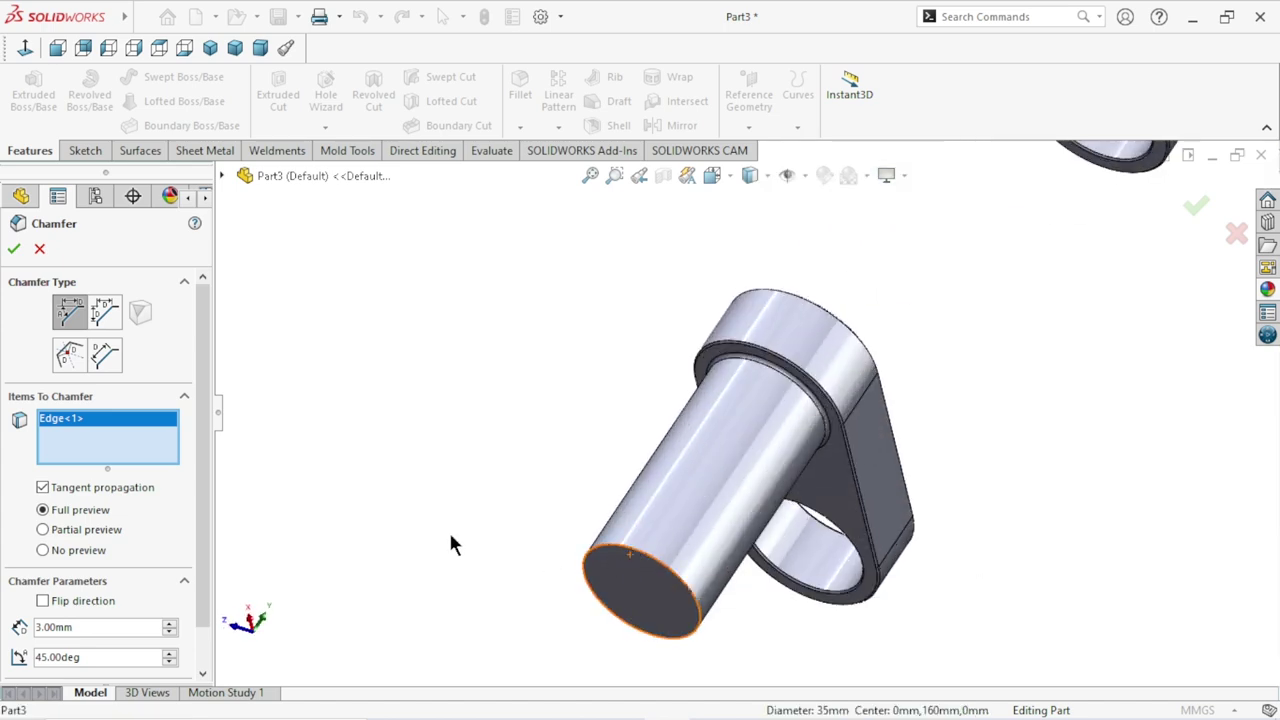
{"action": "left_click", "coordinate": [15, 251]}
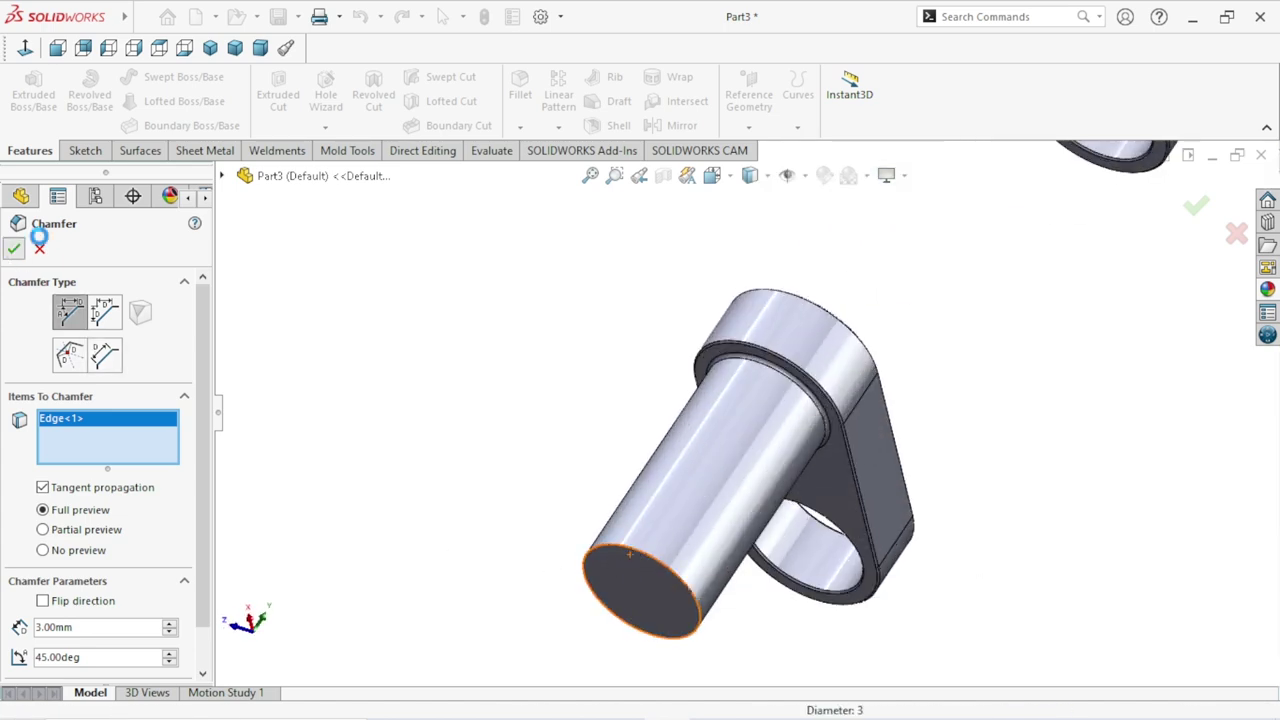
Apply the same 3 mm × 45° chamfer to the other shaft's end edge and orbit to check it.
{"action": "left_click", "coordinate": [522, 124]}
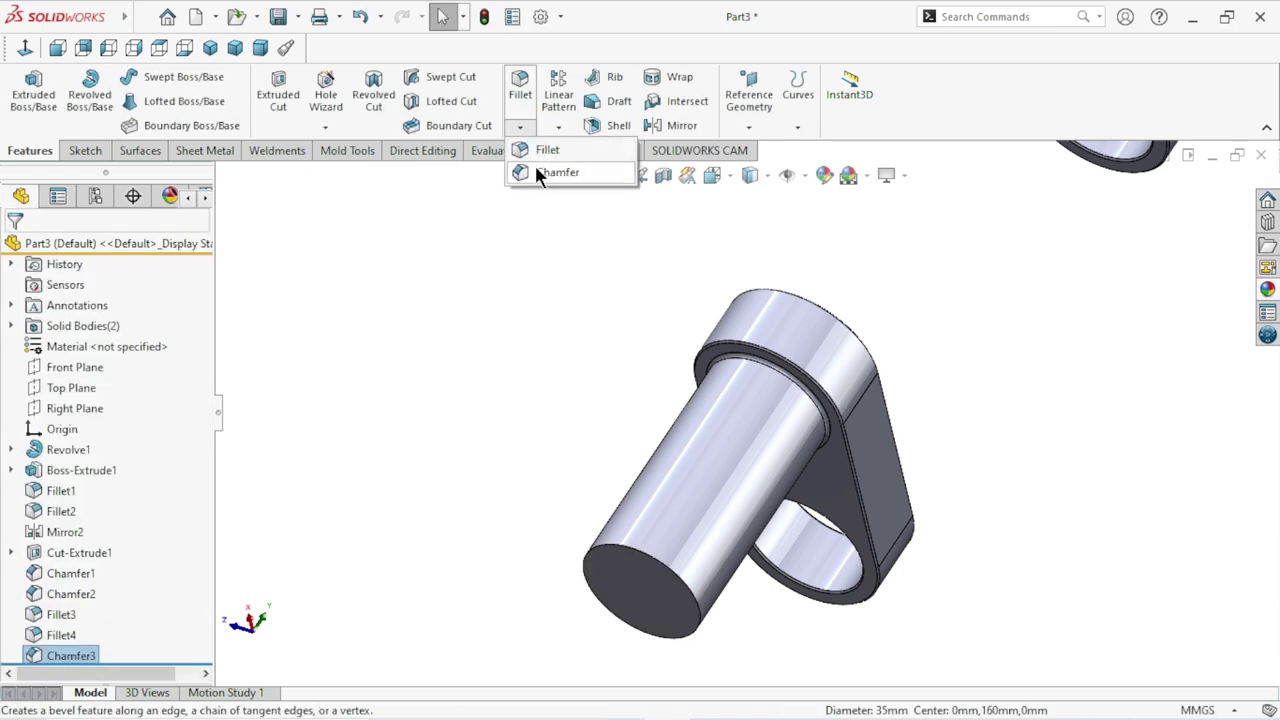
{"action": "left_click", "coordinate": [607, 552]}
{"action": "left_click", "coordinate": [16, 250]}
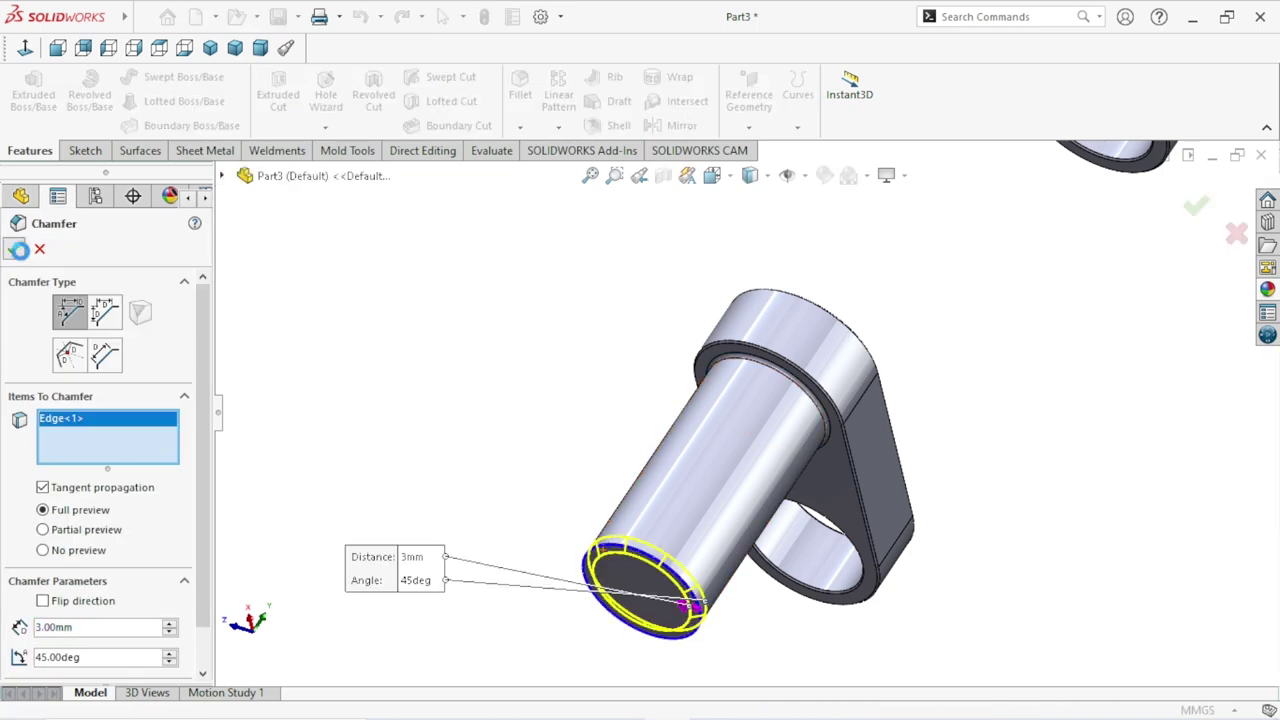
{"action": "mouse_move", "coordinate": [863, 403]}
{"action": "middle_mouse_down"}
{"action": "mouse_move", "coordinate": [814, 437]}
{"action": "mouse_move", "coordinate": [754, 326]}
{"action": "mouse_move", "coordinate": [826, 371]}
{"action": "mouse_move", "coordinate": [808, 423]}
{"action": "mouse_move", "coordinate": [814, 366]}
{"action": "mouse_move", "coordinate": [776, 440]}
{"action": "mouse_move", "coordinate": [785, 382]}
{"action": "middle_mouse_up"}
{"action": "key", "text": "f"}
{"action": "scroll", "coordinate": [775, 434], "scroll_direction": "up", "scroll_amount": 3}
{"action": "scroll", "coordinate": [775, 434], "scroll_direction": "up", "scroll_amount": 2}
{"action": "scroll", "coordinate": [785, 382], "scroll_direction": "down", "scroll_amount": 3}
{"action": "scroll", "coordinate": [785, 382], "scroll_direction": "down", "scroll_amount": 3}
{"action": "mouse_move", "coordinate": [755, 458]}
{"action": "middle_mouse_down"}
{"action": "mouse_move", "coordinate": [786, 371]}
{"action": "mouse_move", "coordinate": [760, 423]}
{"action": "middle_mouse_up"}
{"action": "scroll", "coordinate": [760, 423], "scroll_direction": "up", "scroll_amount": 3}
{"action": "scroll", "coordinate": [776, 470], "scroll_direction": "up", "scroll_amount": 2}
{"action": "mouse_move", "coordinate": [808, 377]}
{"action": "middle_mouse_down"}
{"action": "mouse_move", "coordinate": [814, 343]}
{"action": "mouse_move", "coordinate": [797, 420]}
{"action": "mouse_move", "coordinate": [751, 429]}
{"action": "mouse_move", "coordinate": [760, 442]}
{"action": "middle_mouse_up"}
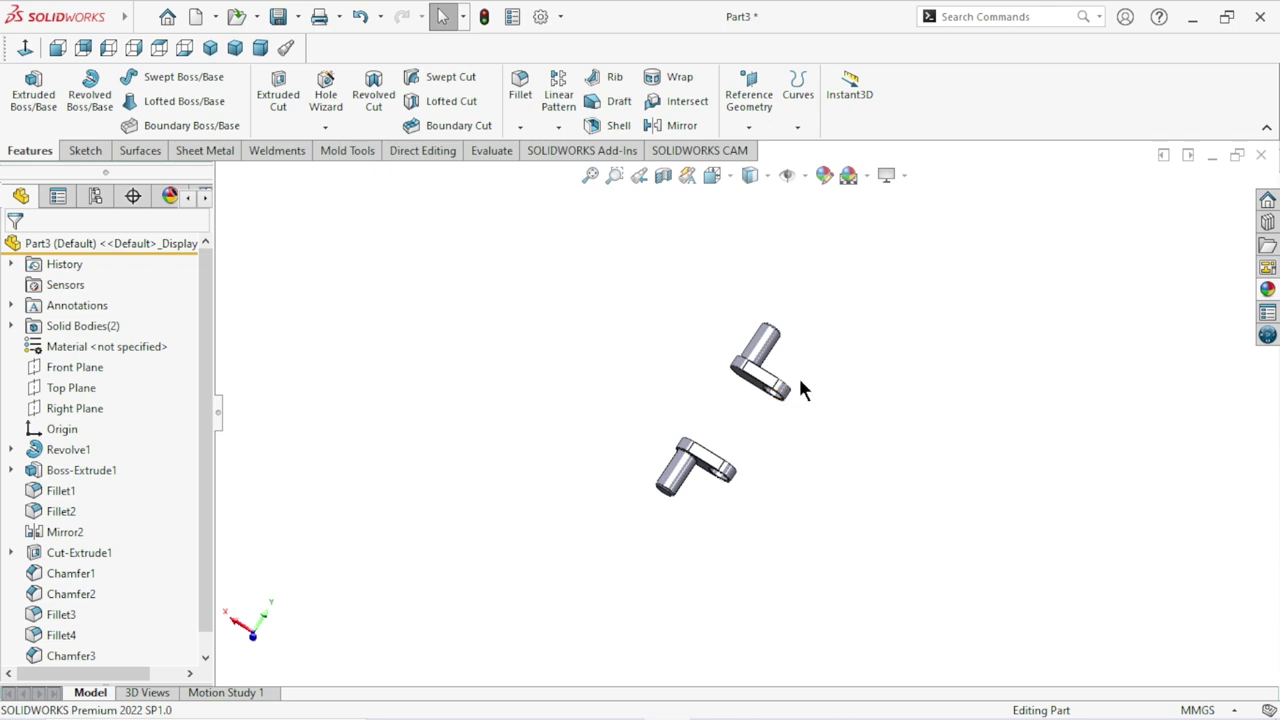
Start a new sketch on the shaft's circular end face.
{"action": "mouse_move", "coordinate": [788, 428]}
{"action": "middle_mouse_down"}
{"action": "mouse_move", "coordinate": [771, 449]}
{"action": "mouse_move", "coordinate": [797, 354]}
{"action": "mouse_move", "coordinate": [702, 467]}
{"action": "middle_mouse_up"}
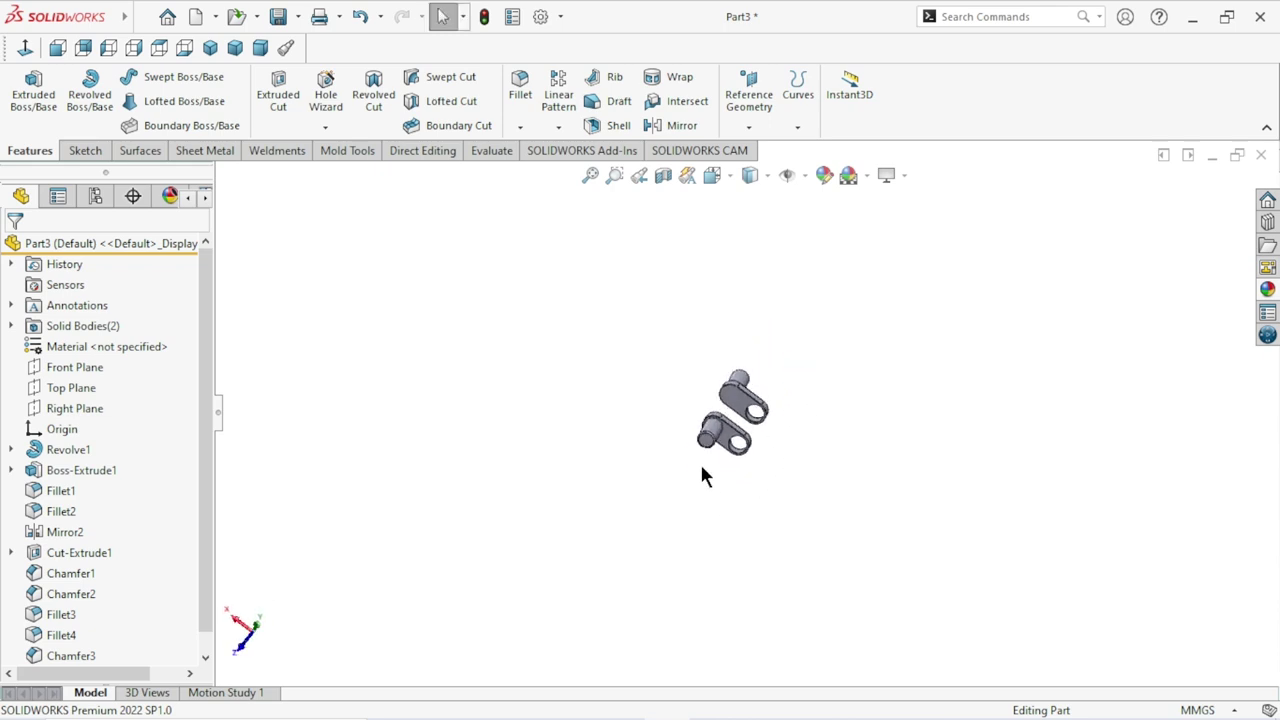
{"action": "scroll", "coordinate": [703, 470], "scroll_direction": "down", "scroll_amount": 3}
{"action": "scroll", "coordinate": [734, 443], "scroll_direction": "down", "scroll_amount": 2}
{"action": "left_click", "coordinate": [720, 380]}
{"action": "left_click", "coordinate": [797, 330]}
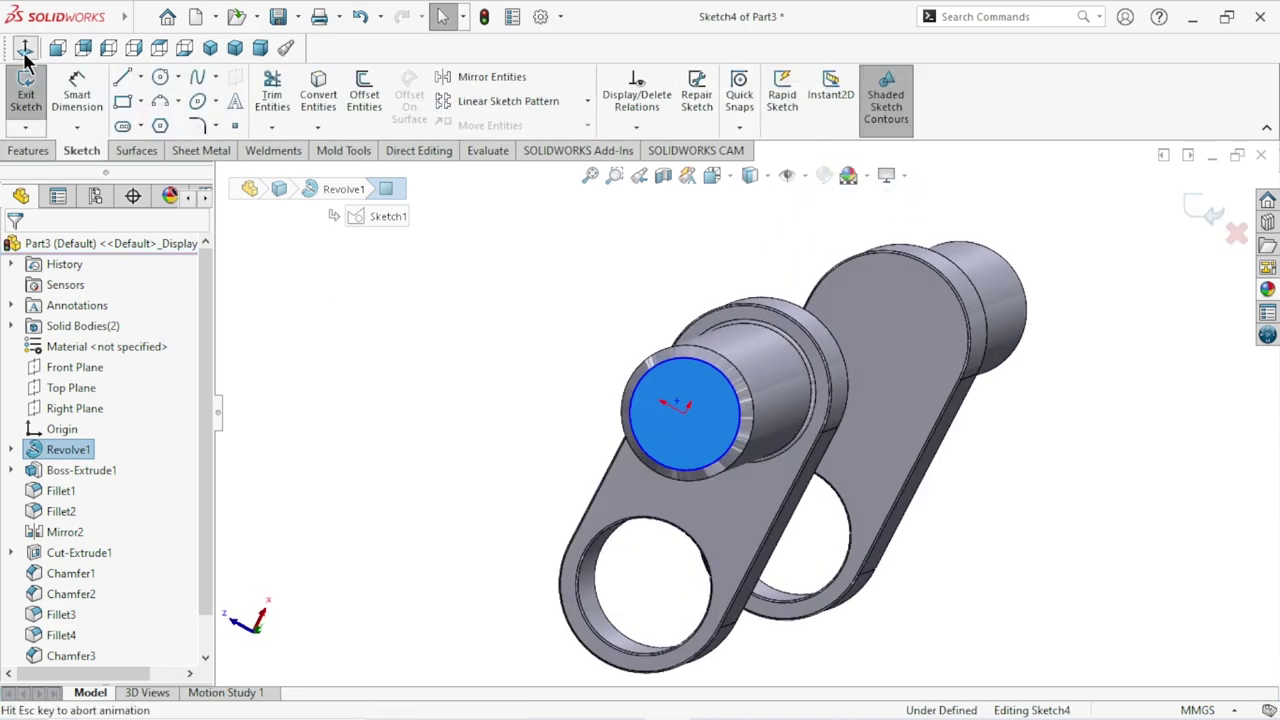
{"action": "scroll", "coordinate": [900, 451], "scroll_direction": "up", "scroll_amount": 2}
{"action": "scroll", "coordinate": [886, 449], "scroll_direction": "down", "scroll_amount": 1}
{"action": "scroll", "coordinate": [830, 410], "scroll_direction": "down", "scroll_amount": 2}
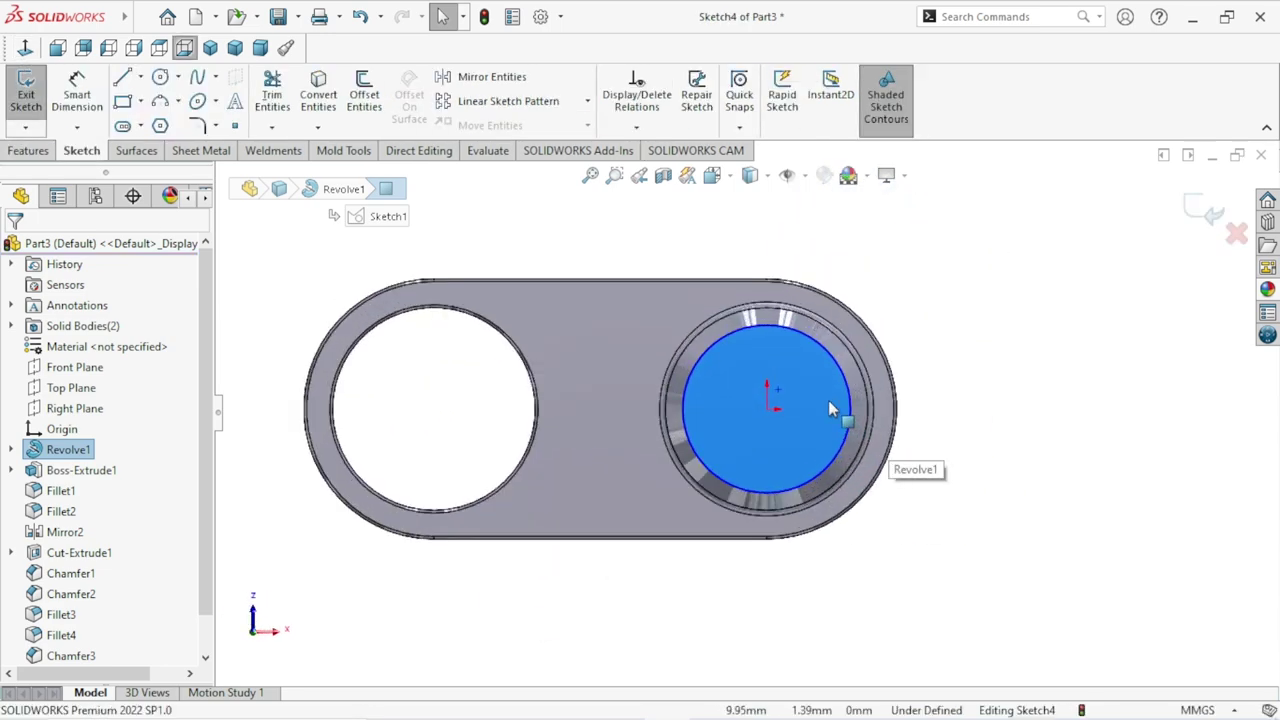
{"action": "scroll", "coordinate": [830, 410], "scroll_direction": "down", "scroll_amount": 1}
Draw a small centre rectangle straddling the top edge of the shaft circle.
{"action": "left_click", "coordinate": [140, 100]}
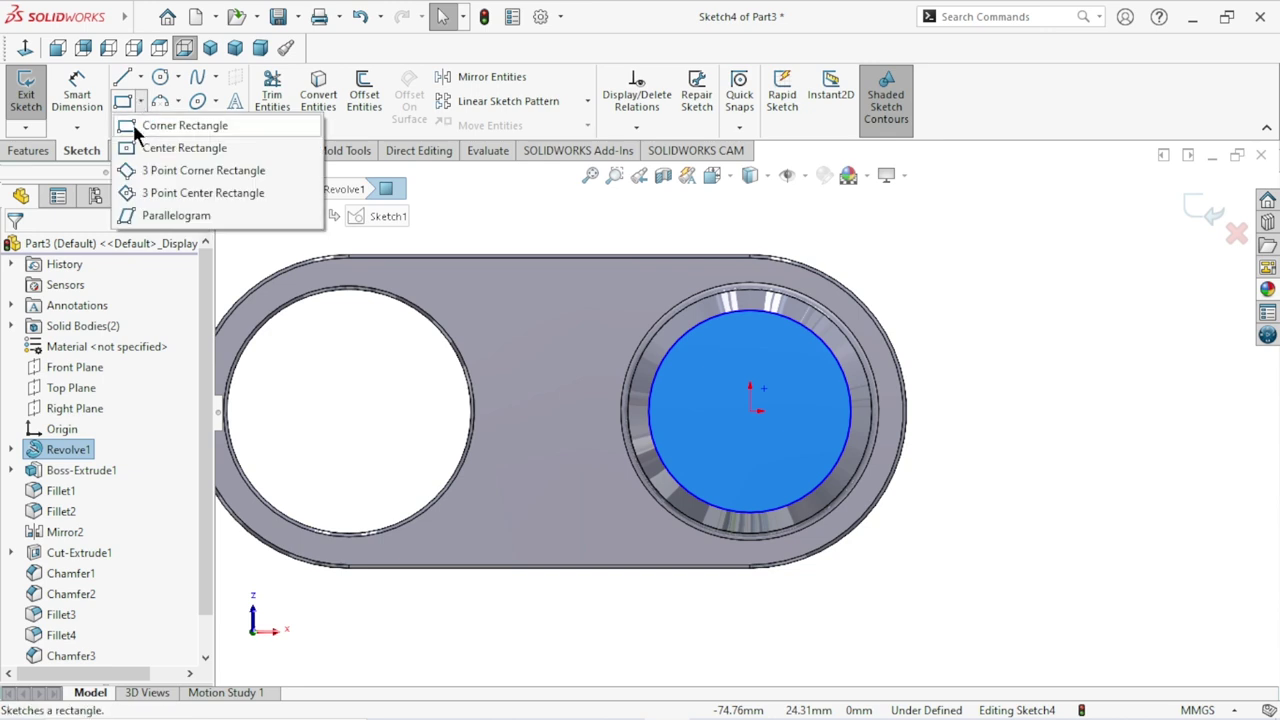
{"action": "left_click", "coordinate": [135, 147]}
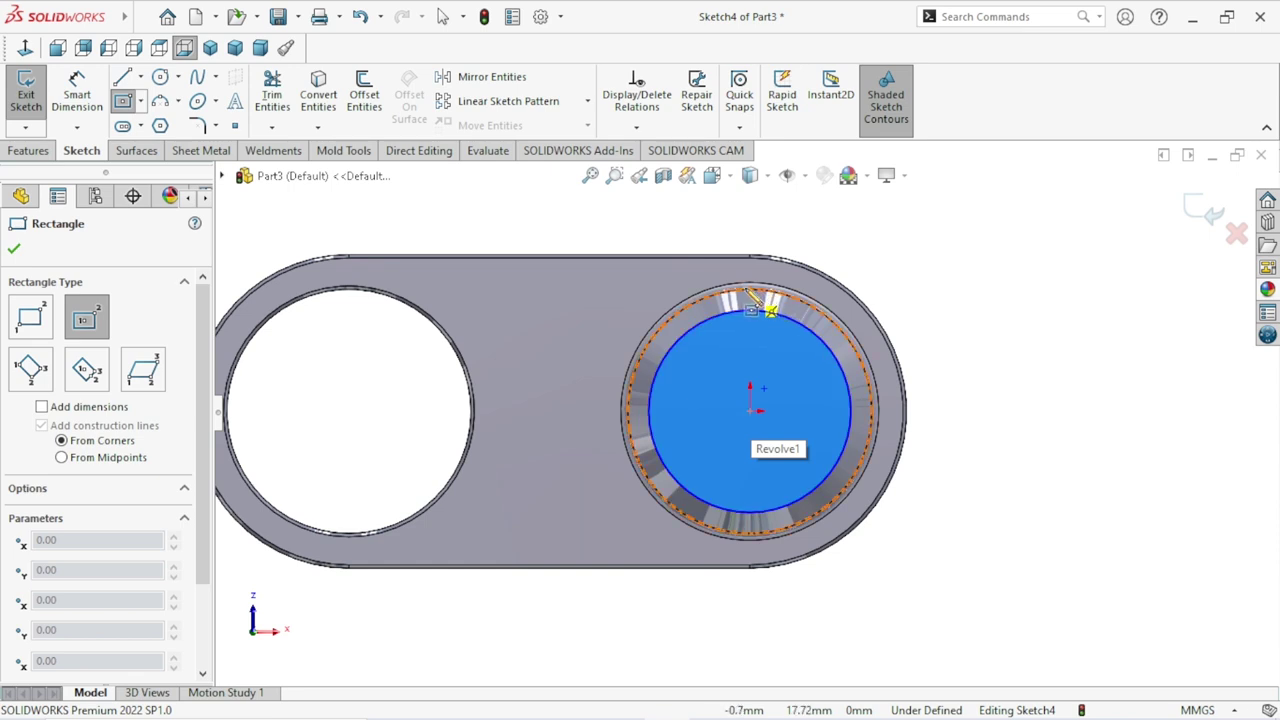
{"action": "left_click", "coordinate": [750, 300]}
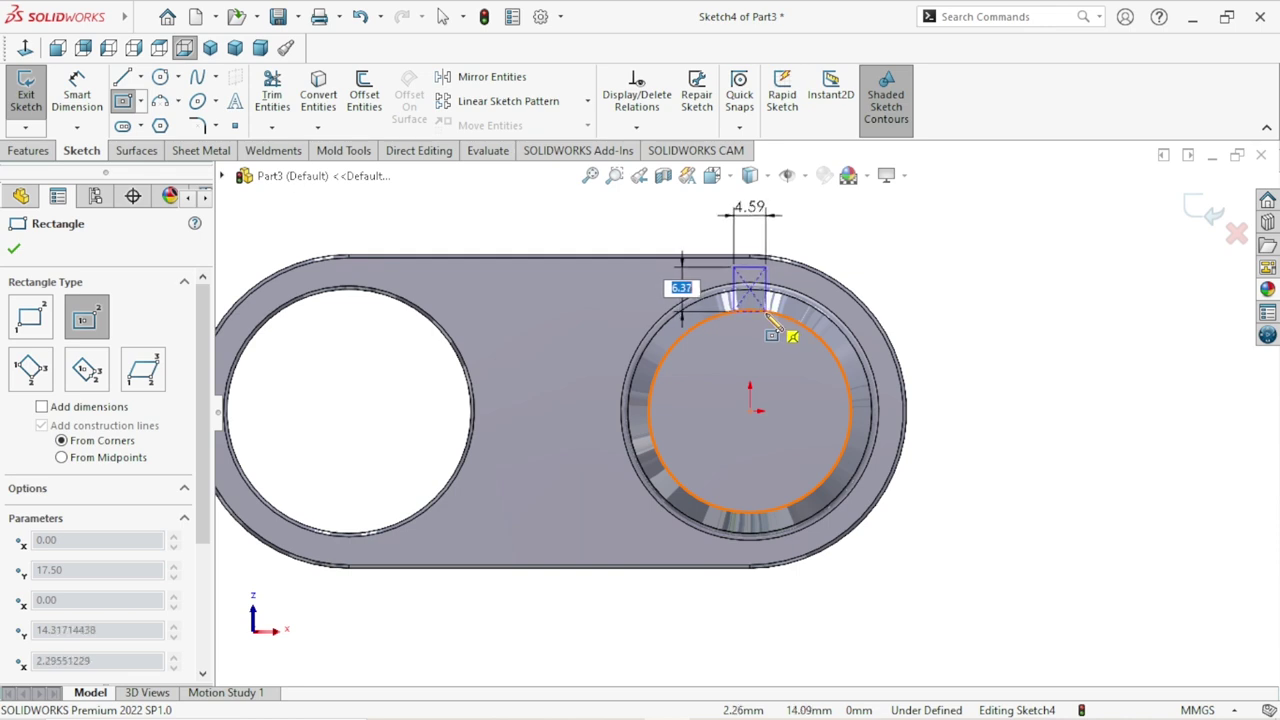
{"action": "left_click", "coordinate": [768, 314]}
{"action": "right_click", "coordinate": [920, 286]}
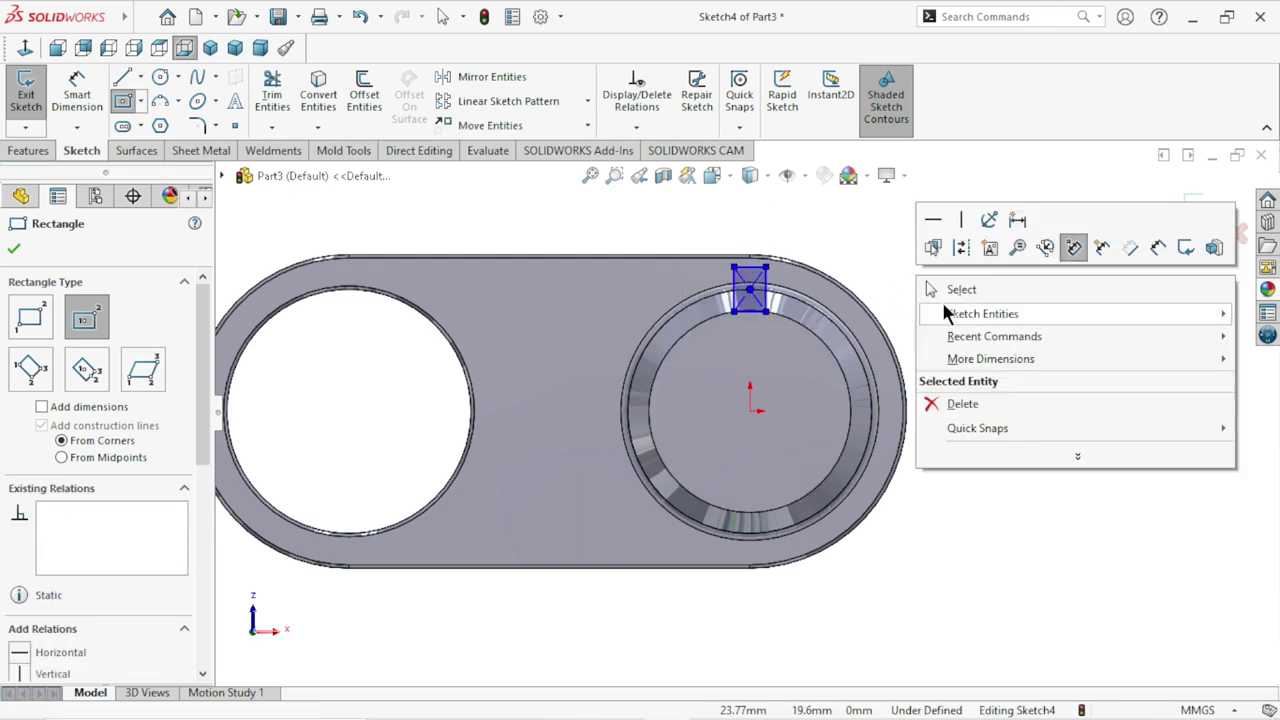
{"action": "left_click", "coordinate": [955, 289]}
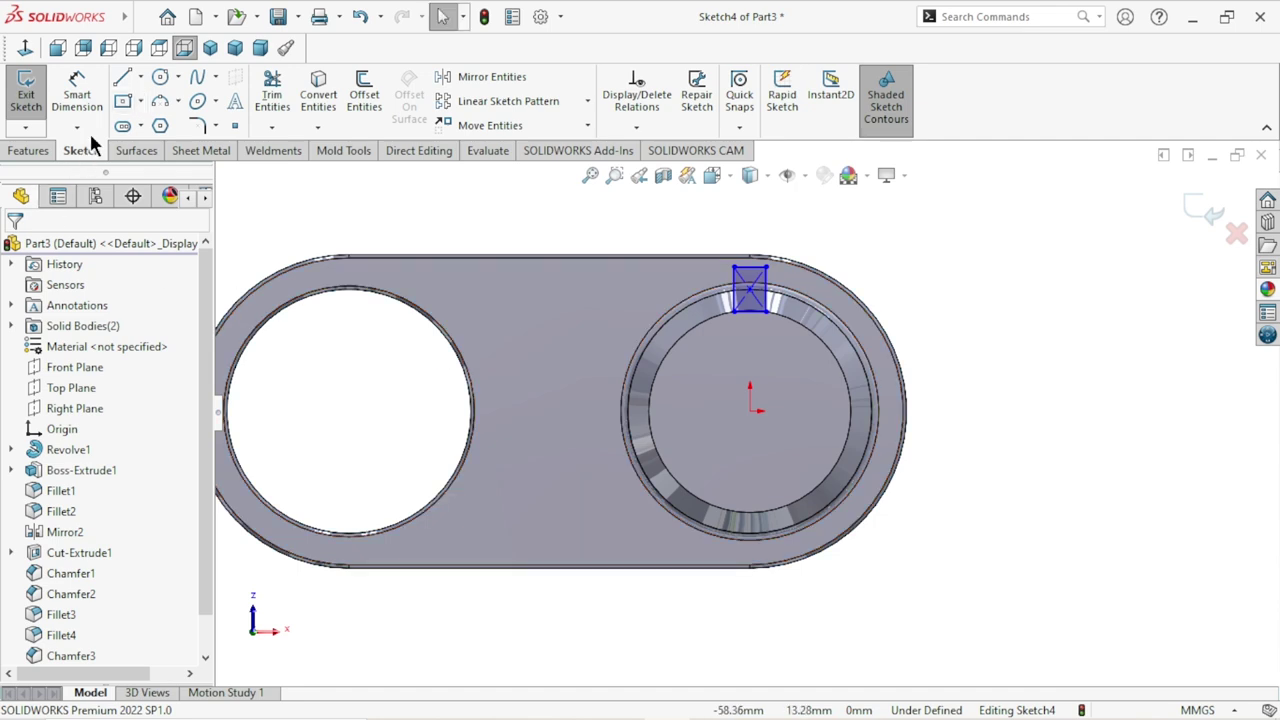
{"action": "left_click", "coordinate": [97, 100]}
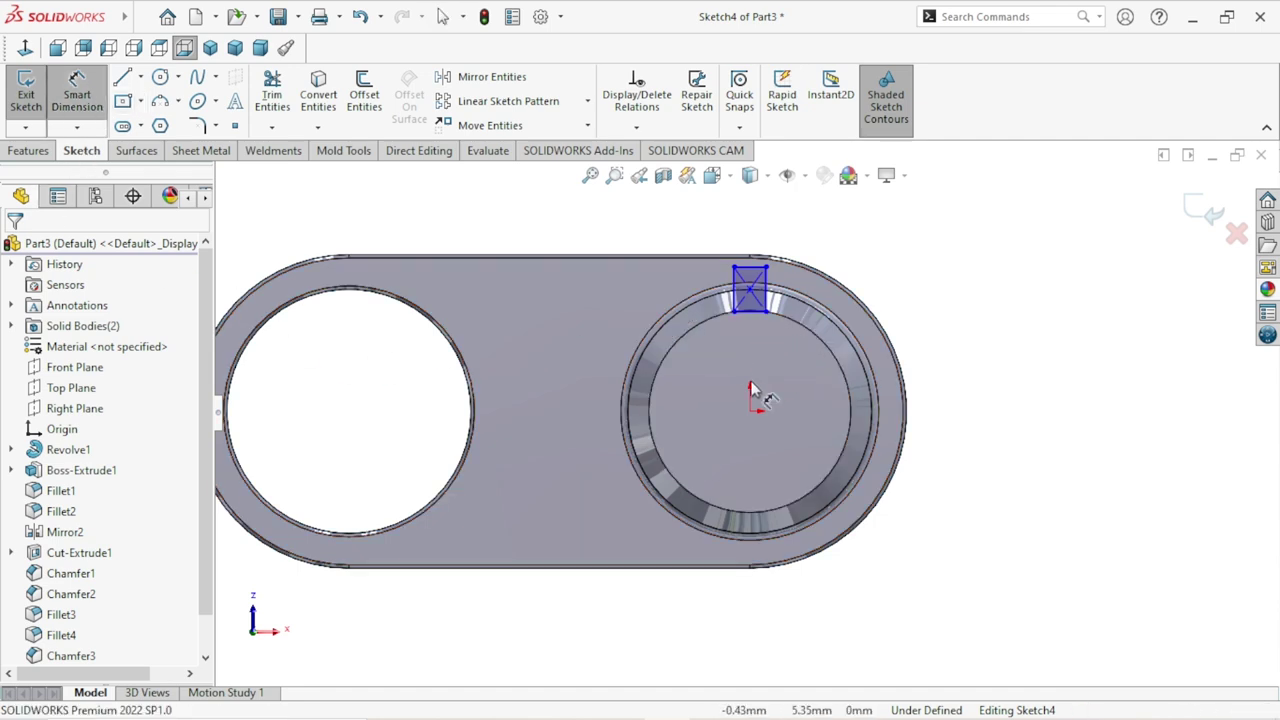
Dimension the rectangle's bottom edge 14.5 mm above the sketch origin.
{"action": "left_click", "coordinate": [752, 411]}
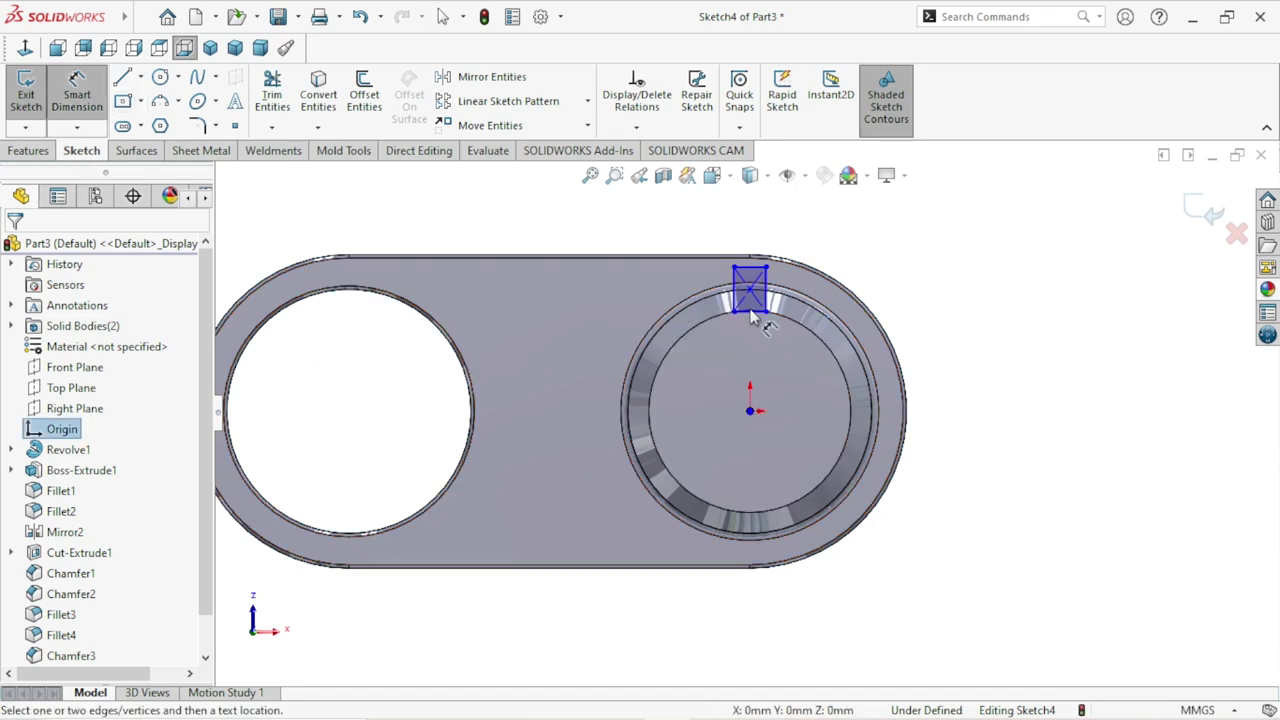
{"action": "left_click", "coordinate": [755, 311]}
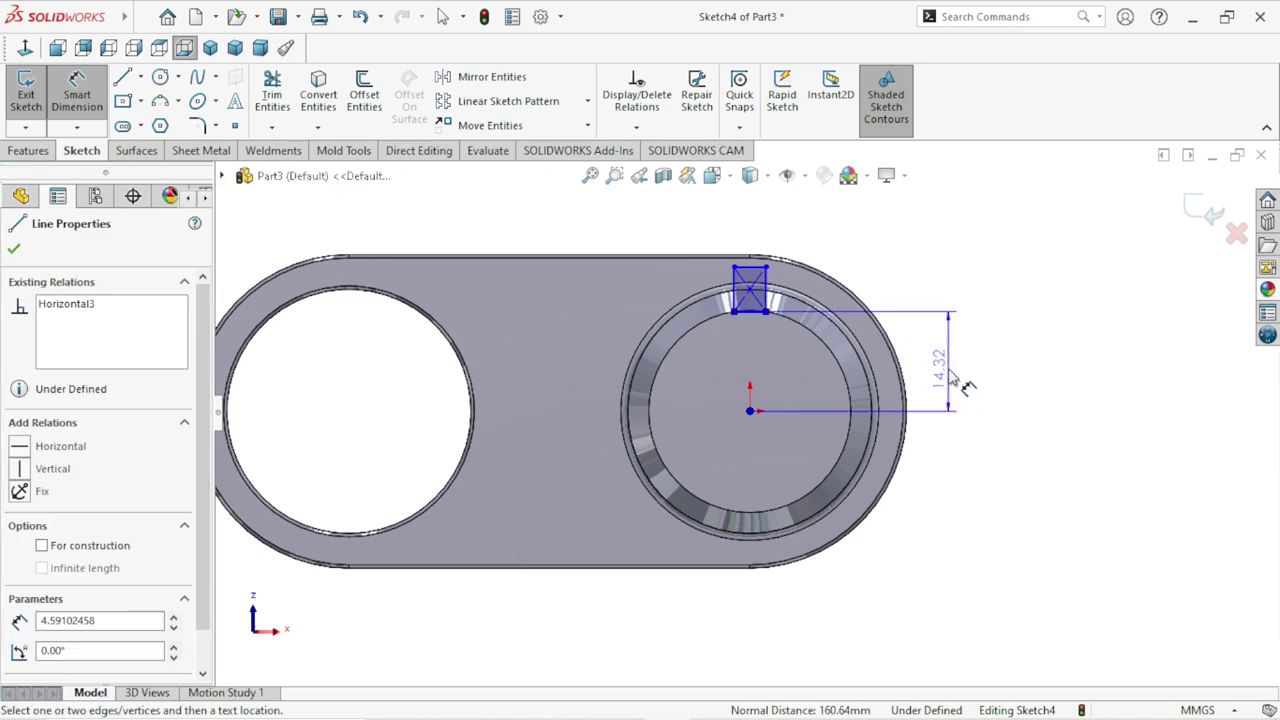
{"action": "left_click", "coordinate": [955, 380]}
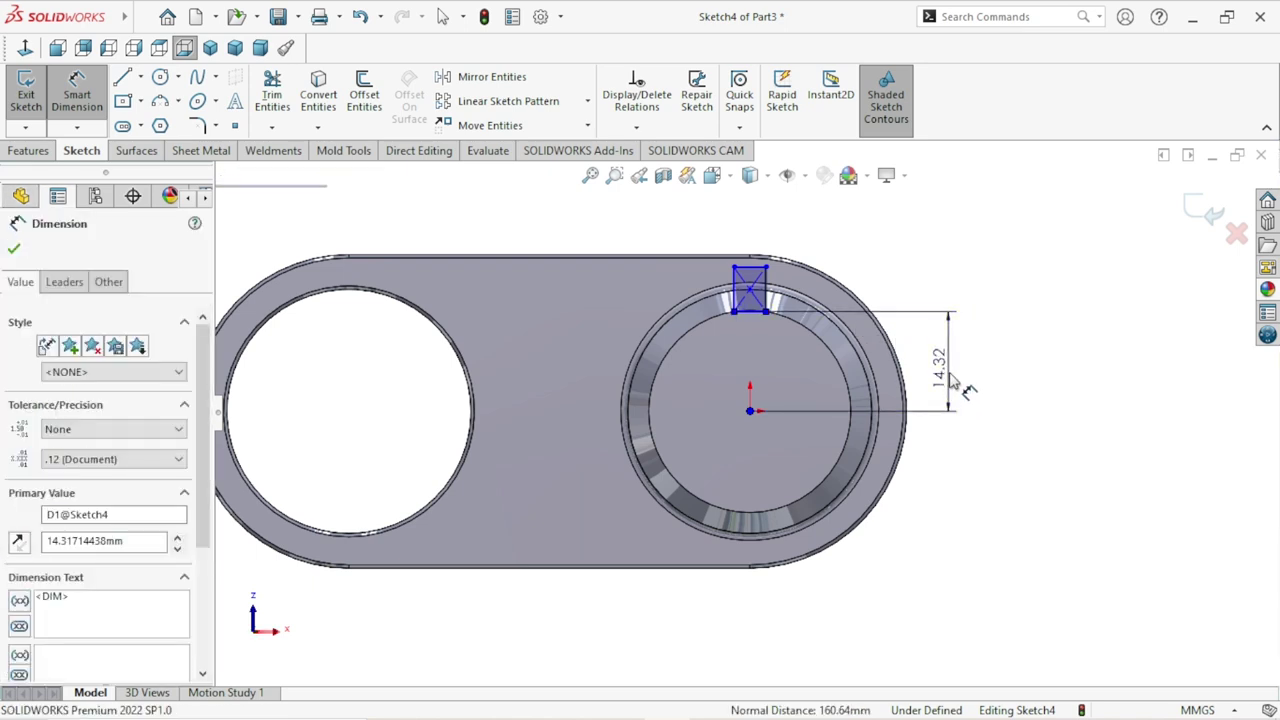
{"action": "type", "text": "0"}
{"action": "key", "text": "BackSpace"}
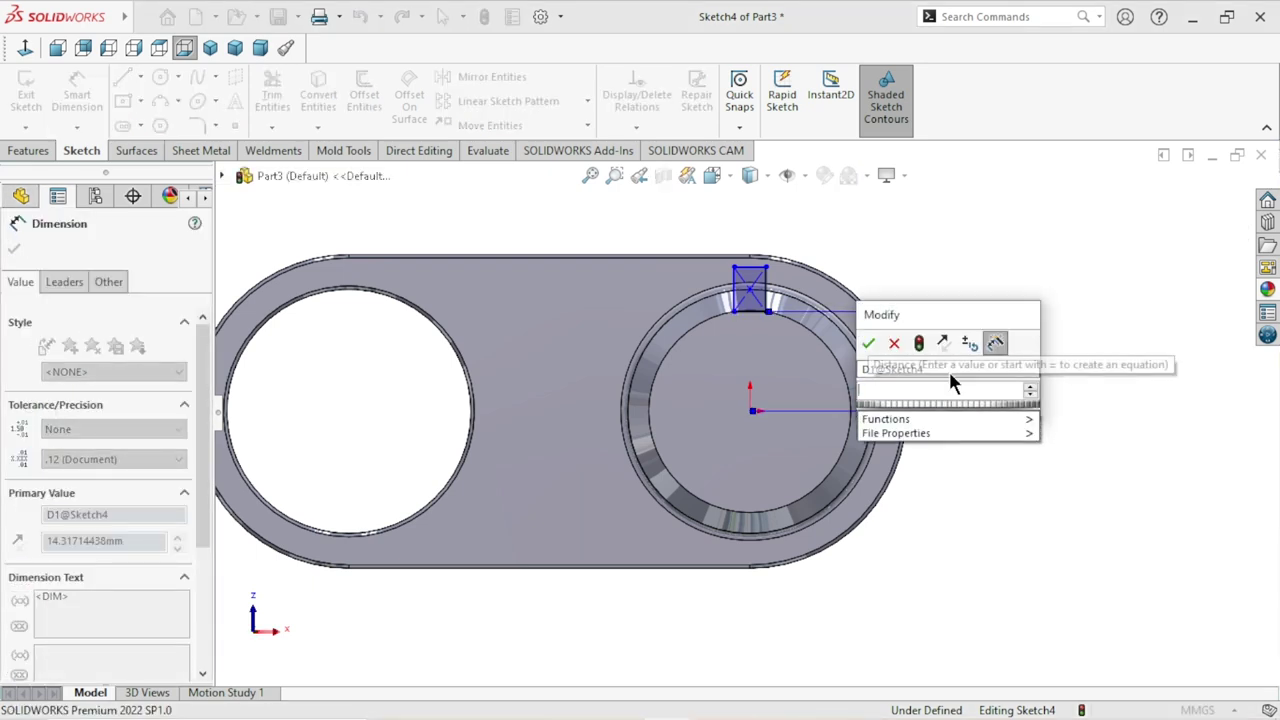
{"action": "type", "text": "14.5"}
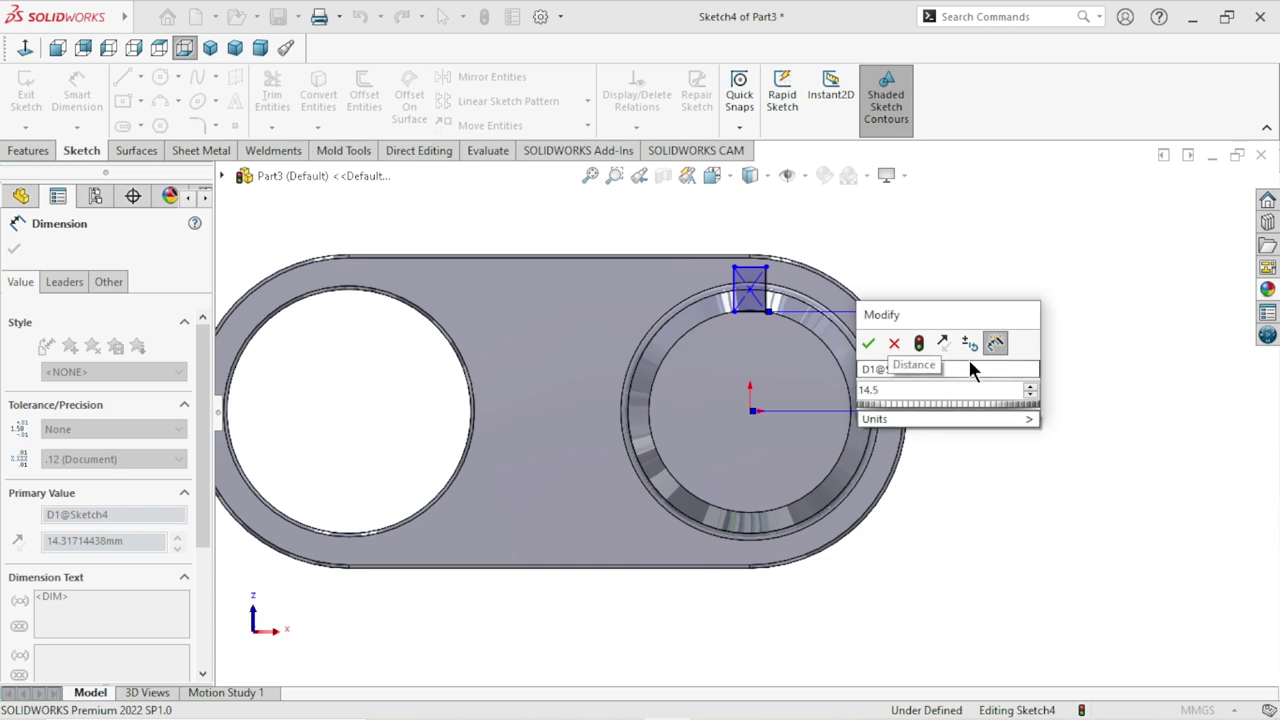
{"action": "key", "text": "Escape"}
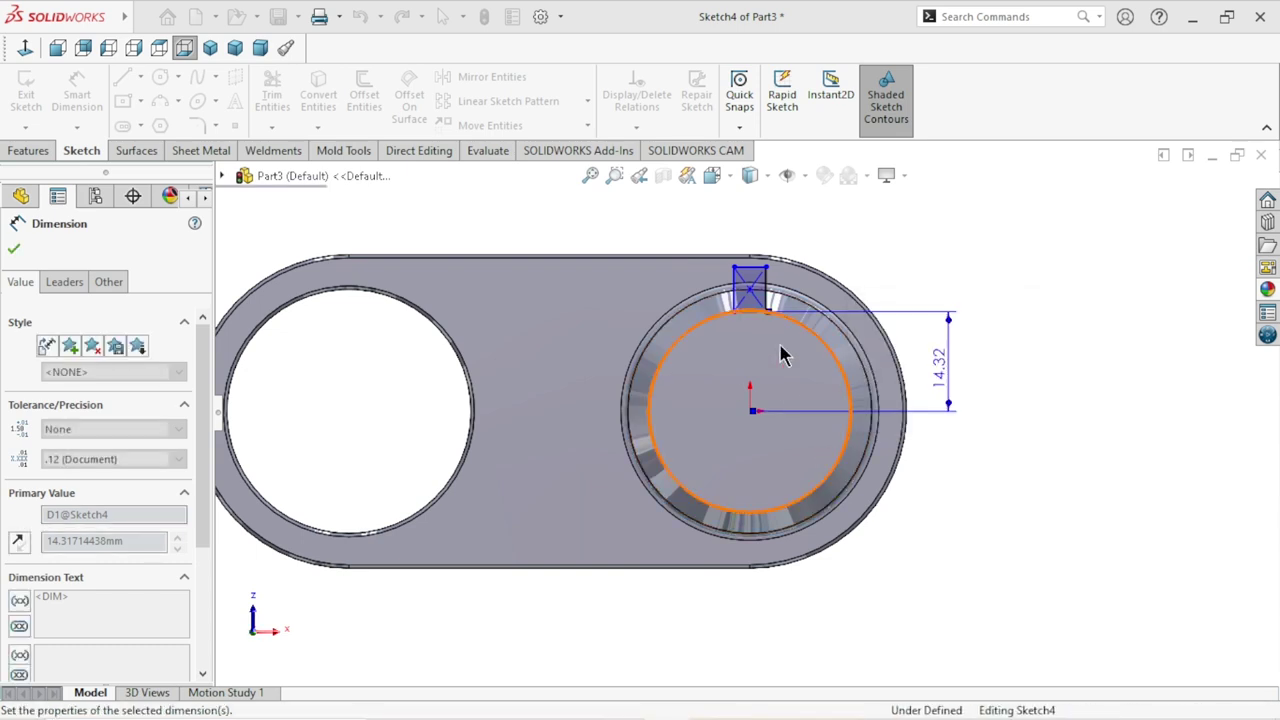
Set the rectangle's width to 4 mm.
{"action": "scroll", "coordinate": [725, 349], "scroll_direction": "down", "scroll_amount": 2}
{"action": "scroll", "coordinate": [725, 349], "scroll_direction": "down", "scroll_amount": 3}
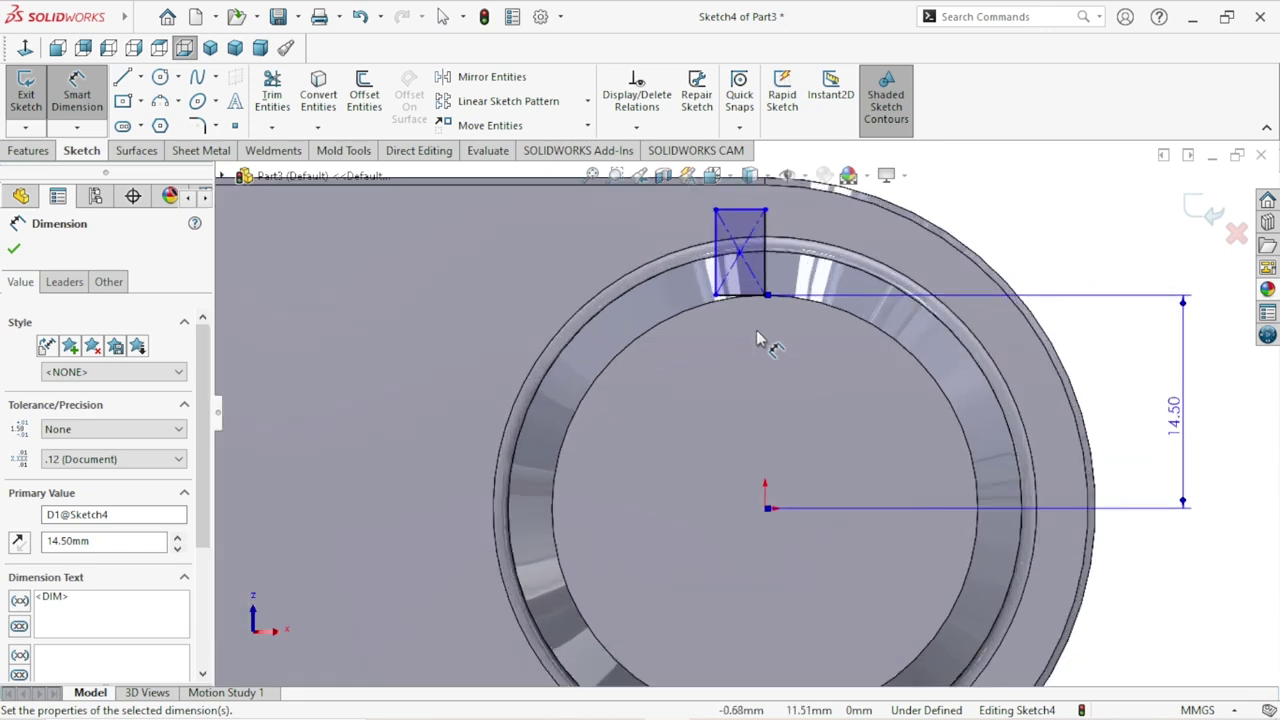
{"action": "left_click", "coordinate": [745, 297]}
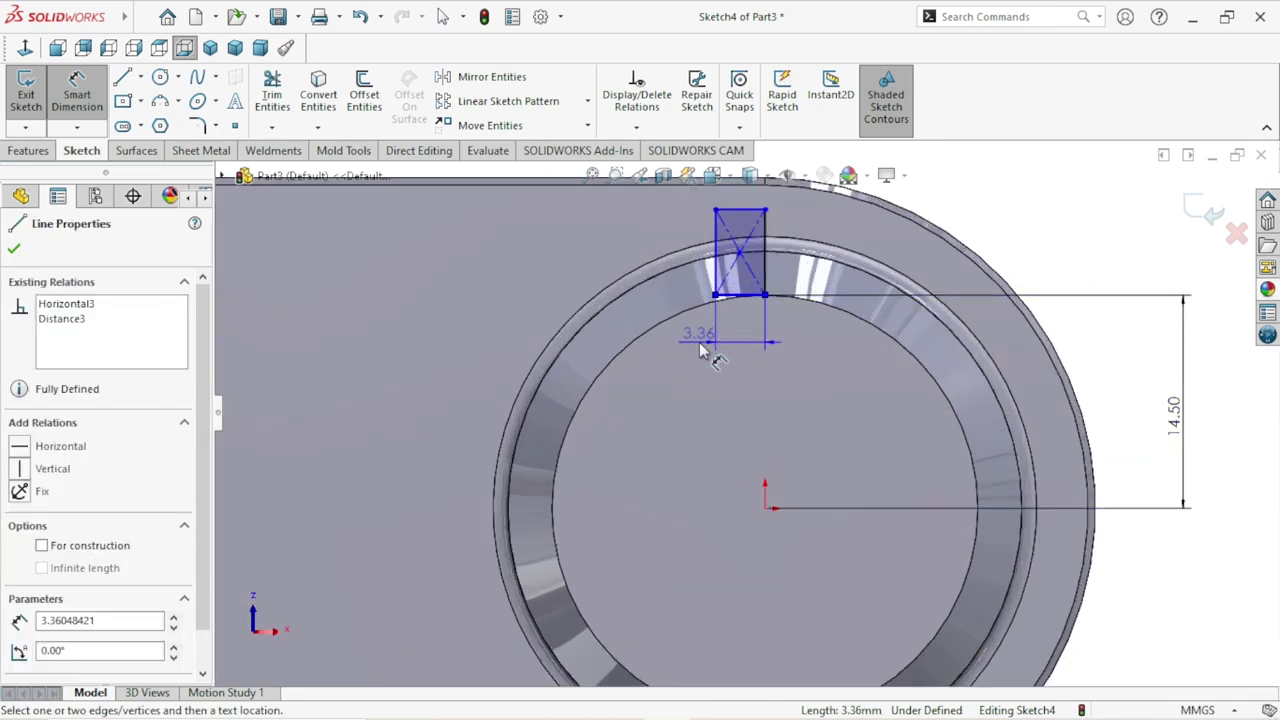
{"action": "left_click", "coordinate": [679, 358]}
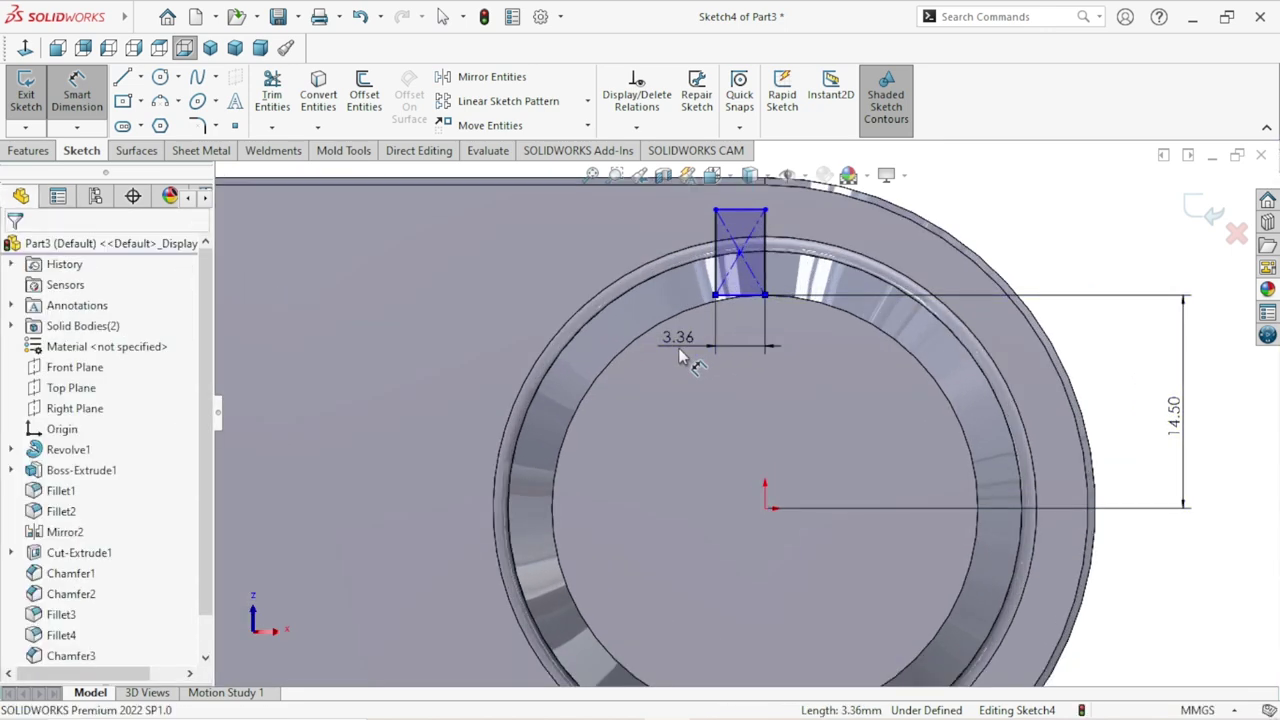
{"action": "double_click", "coordinate": [677, 338]}
{"action": "type", "text": "4"}
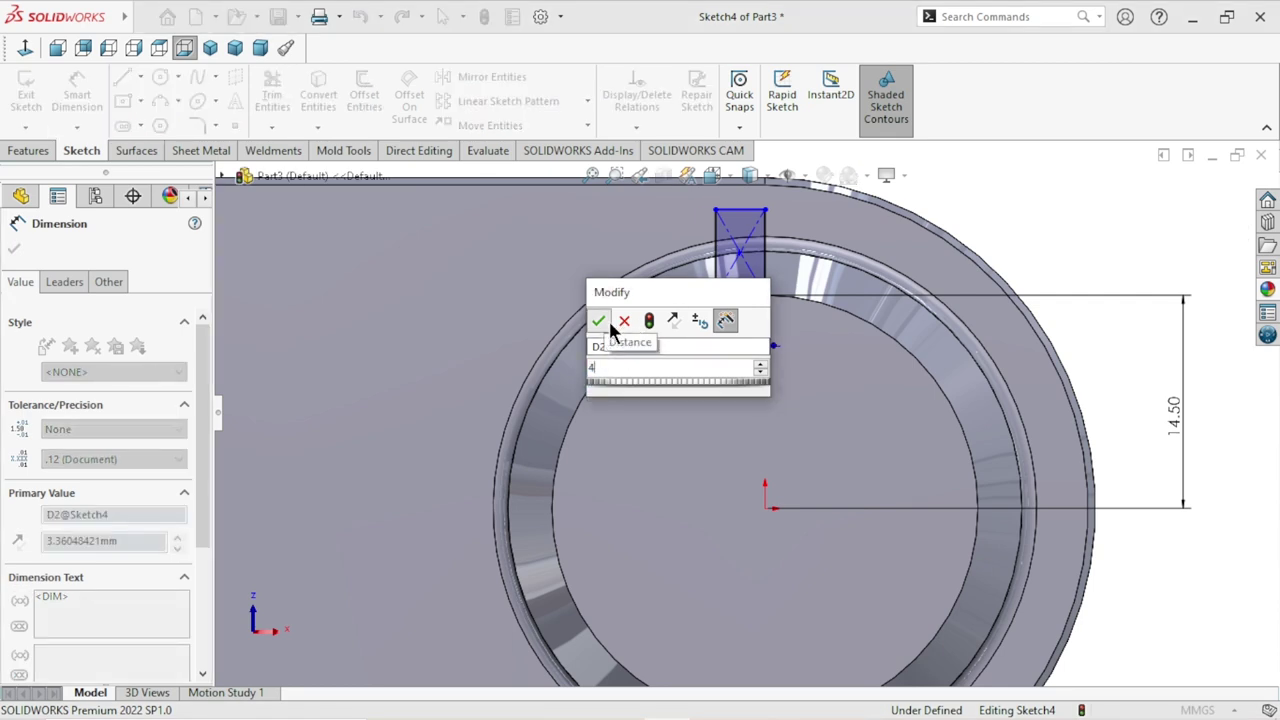
{"action": "left_click", "coordinate": [600, 320]}
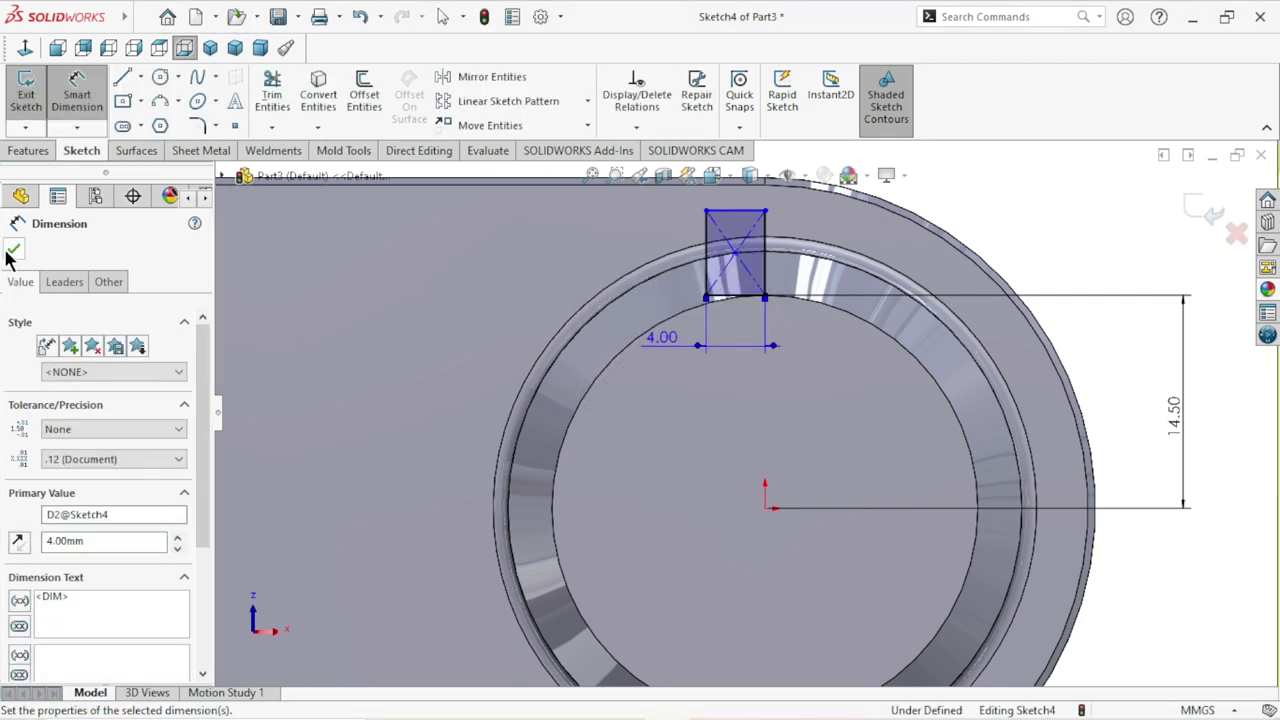
{"action": "left_click", "coordinate": [10, 252]}
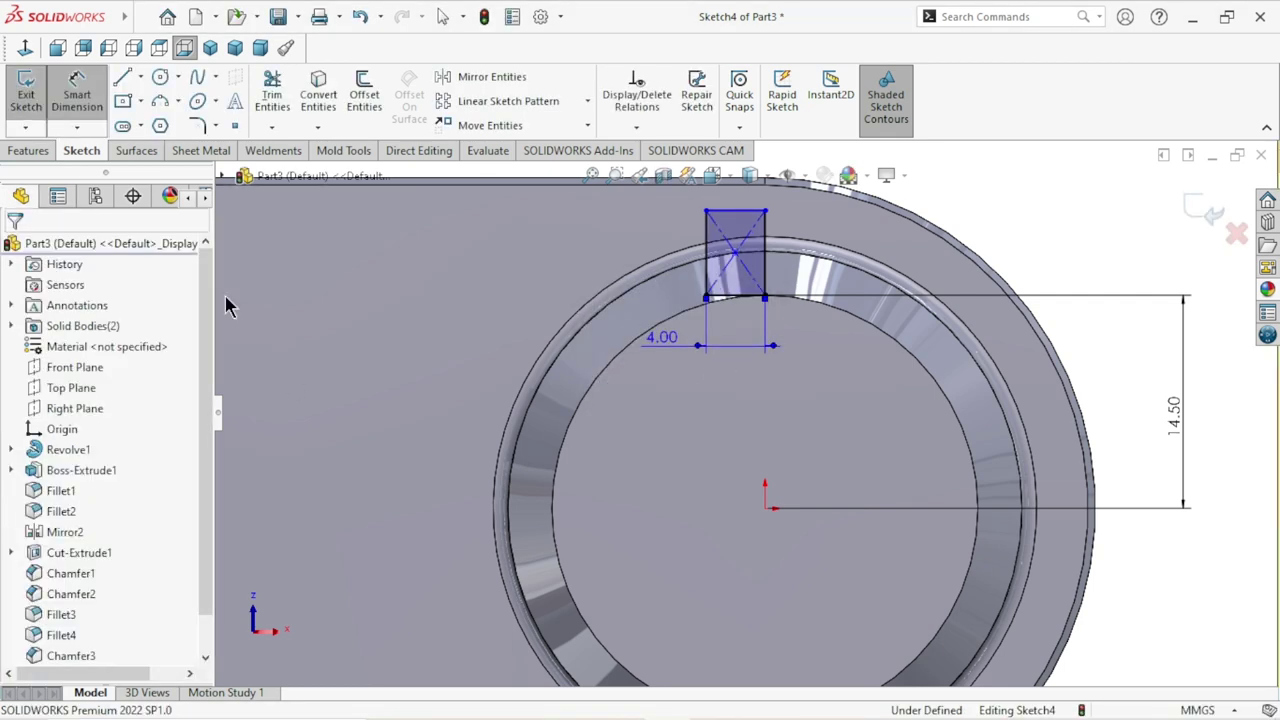
Try relating the rectangle's centre point vertically to the origin, deleting the conflicting relation.
{"action": "left_click", "coordinate": [735, 252]}
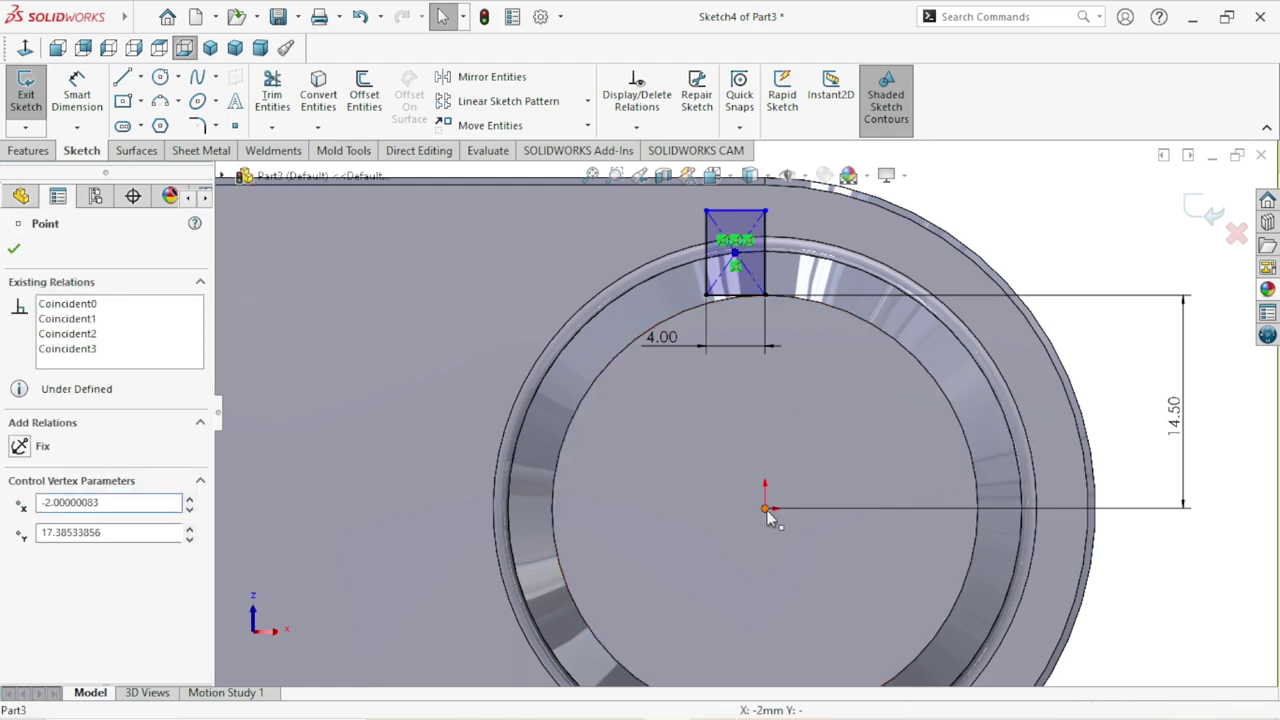
{"action": "left_click", "coordinate": [765, 508], "text": "ctrl"}
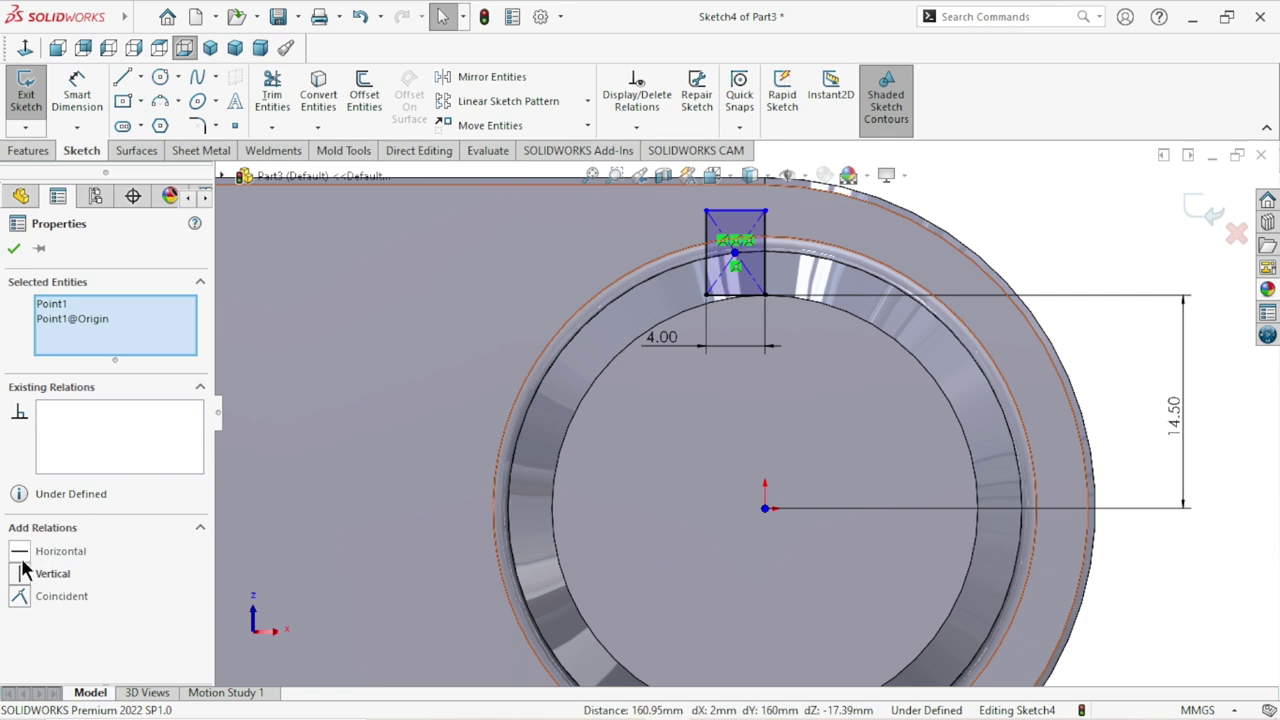
{"action": "left_click", "coordinate": [14, 574]}
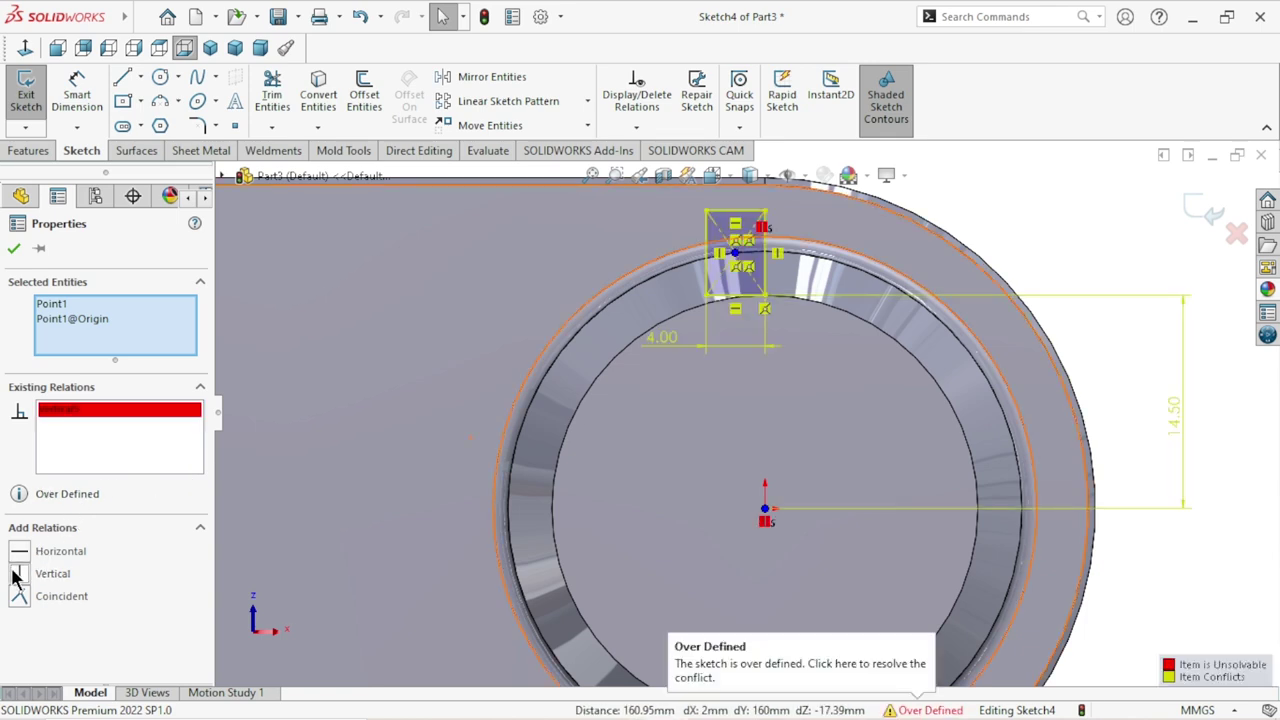
{"action": "right_click", "coordinate": [52, 412]}
{"action": "left_click", "coordinate": [102, 446]}
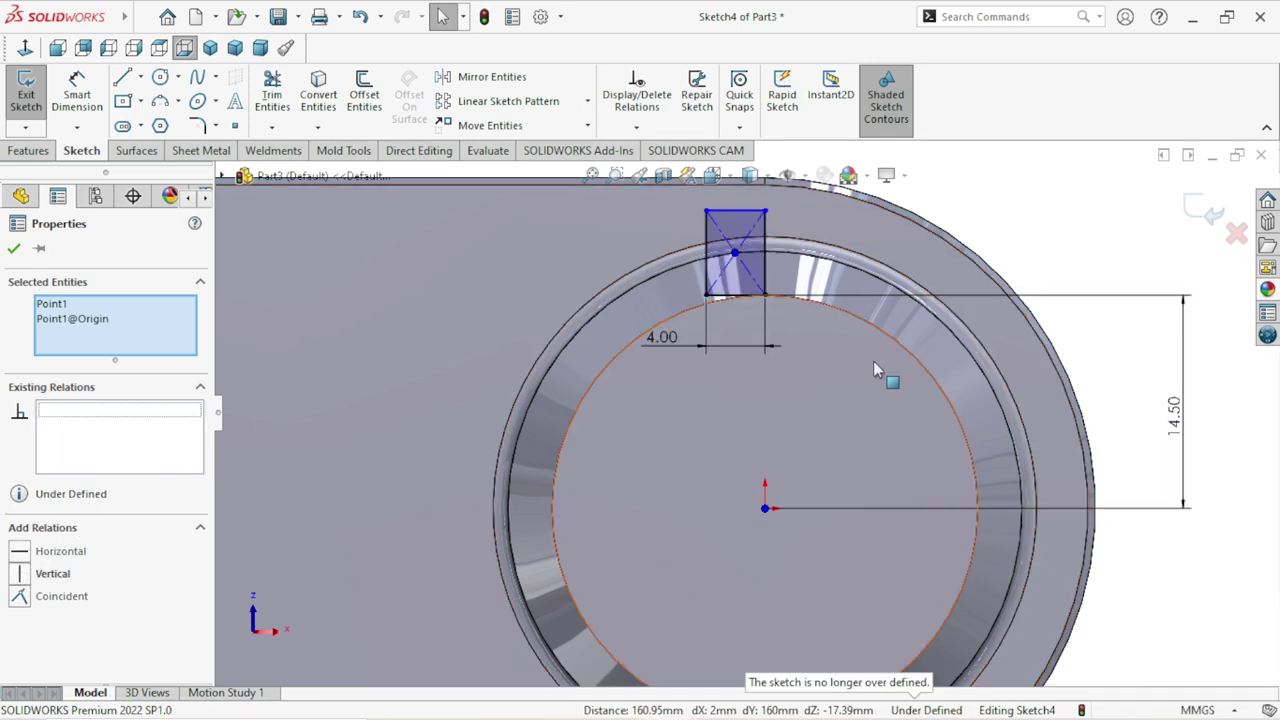
{"action": "left_click", "coordinate": [735, 300]}
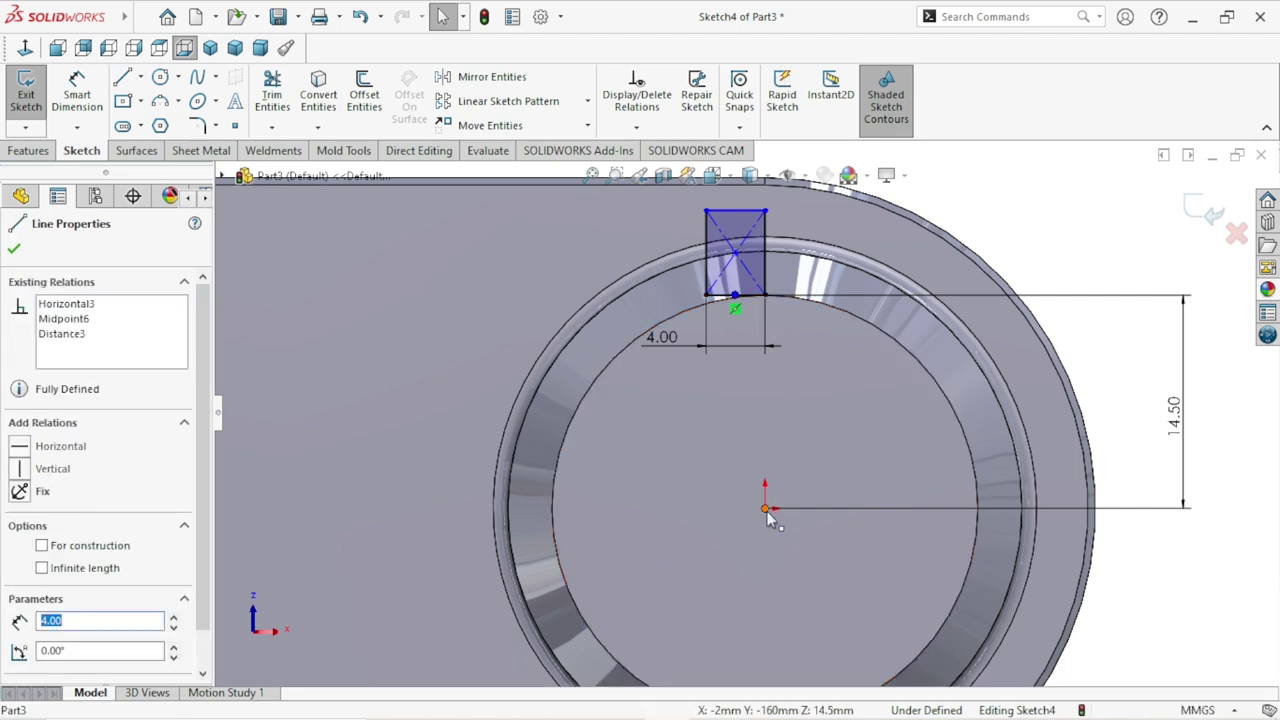
{"action": "left_click", "coordinate": [27, 469]}
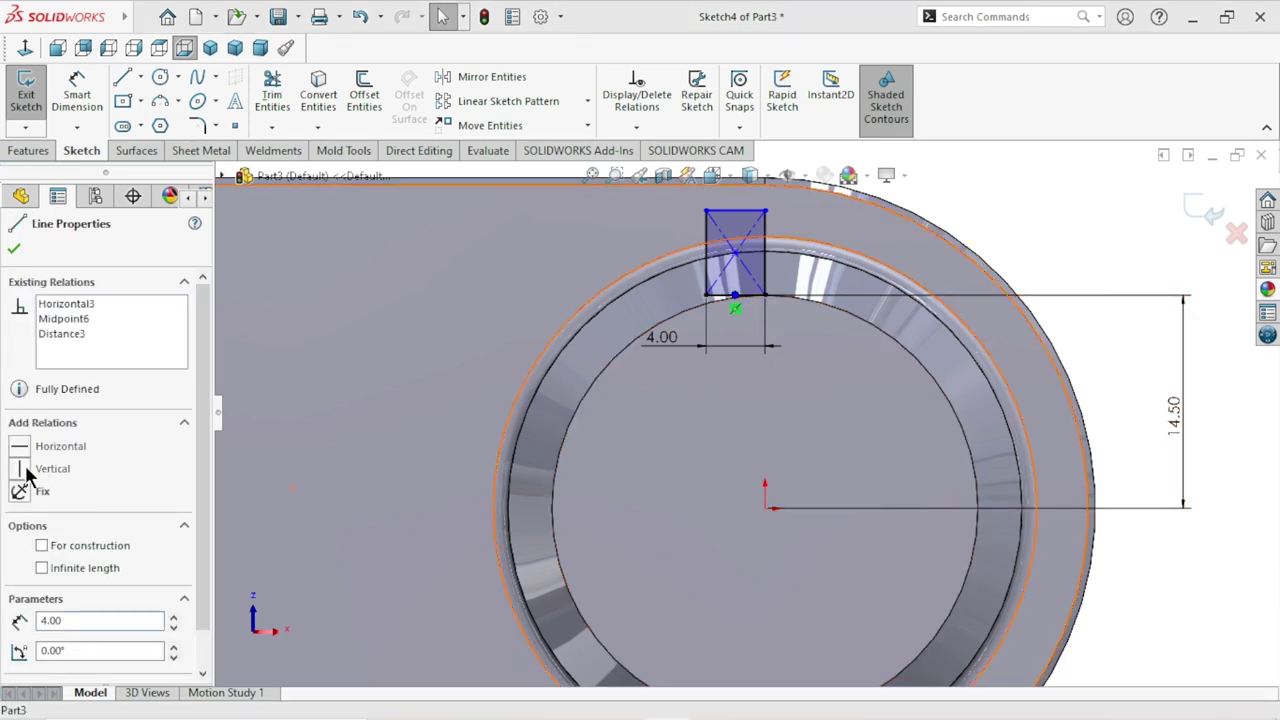
{"action": "left_click", "coordinate": [782, 279]}
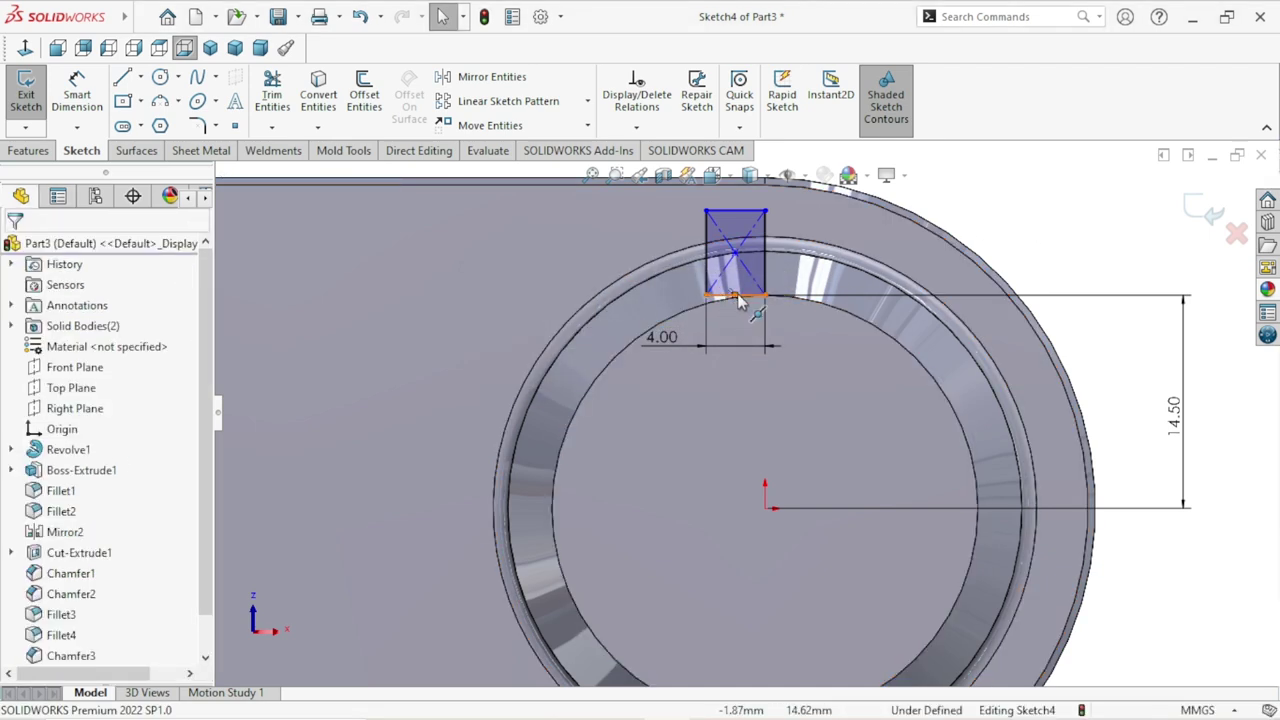
{"action": "left_click", "coordinate": [737, 298]}
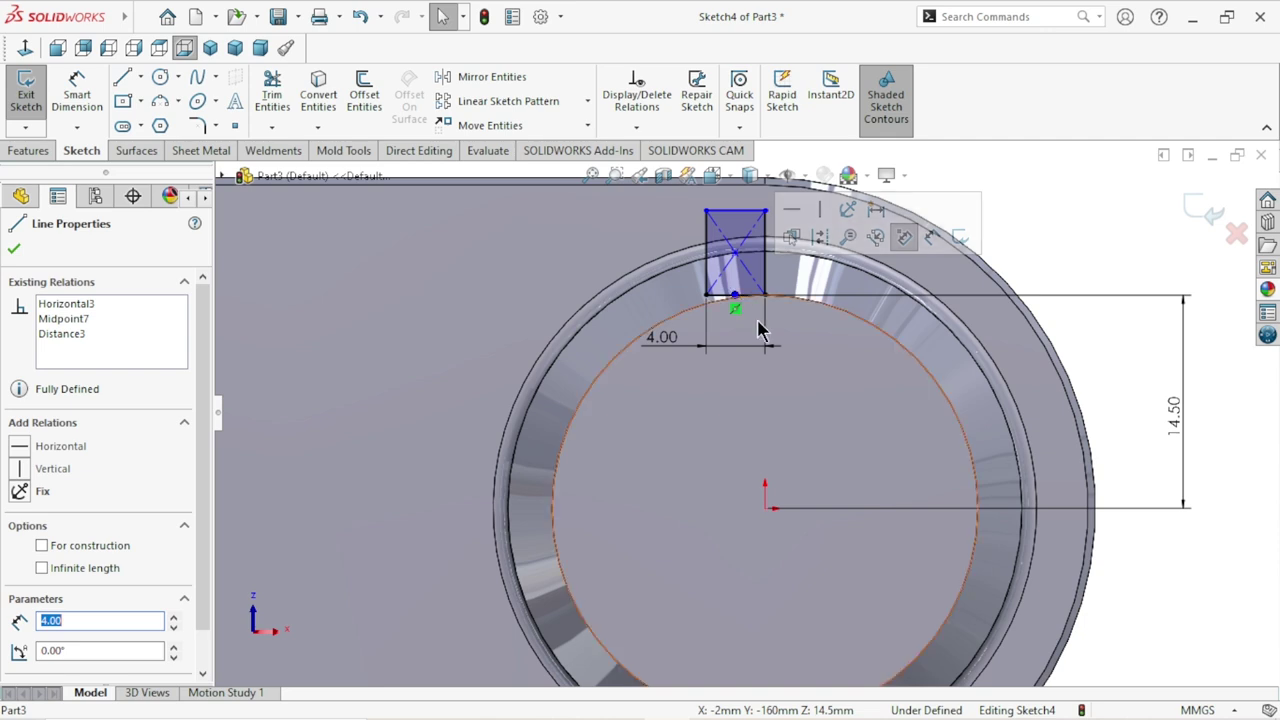
{"action": "key", "text": "Escape"}
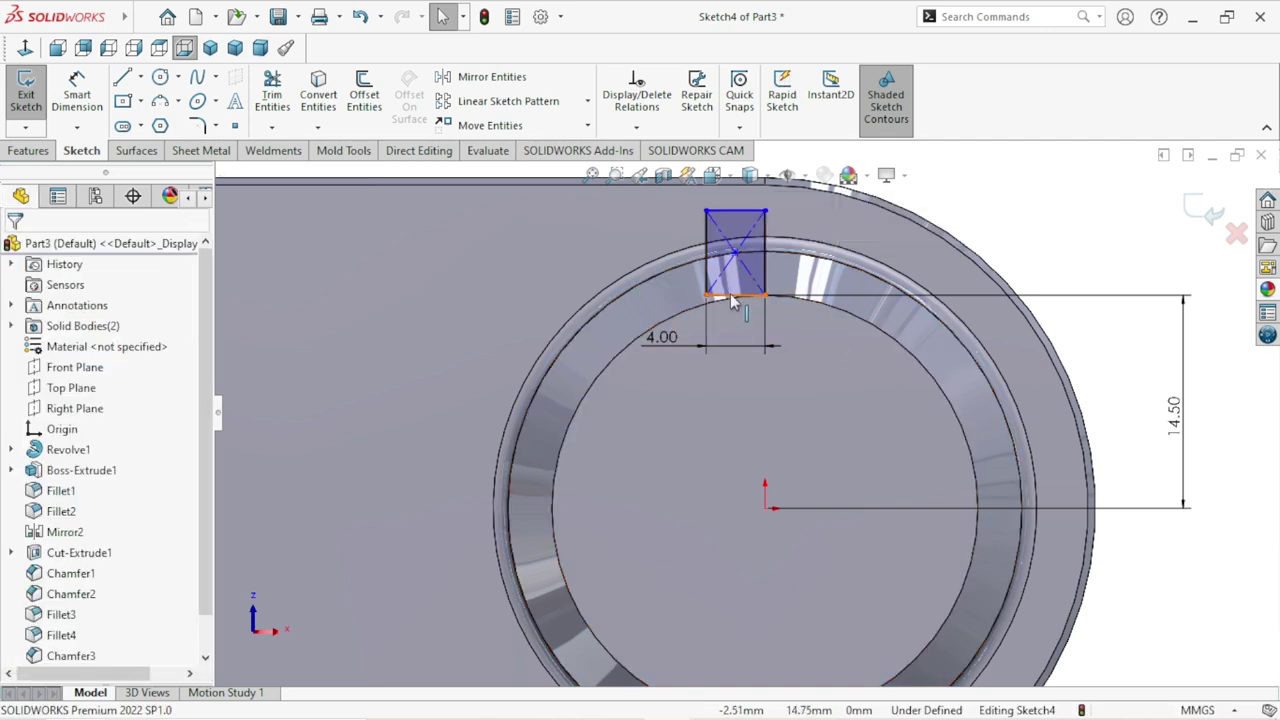
Relate the bottom edge's midpoint vertically to the origin, removing a conflicting relation and undoing a coincident one.
{"action": "left_click", "coordinate": [737, 298]}
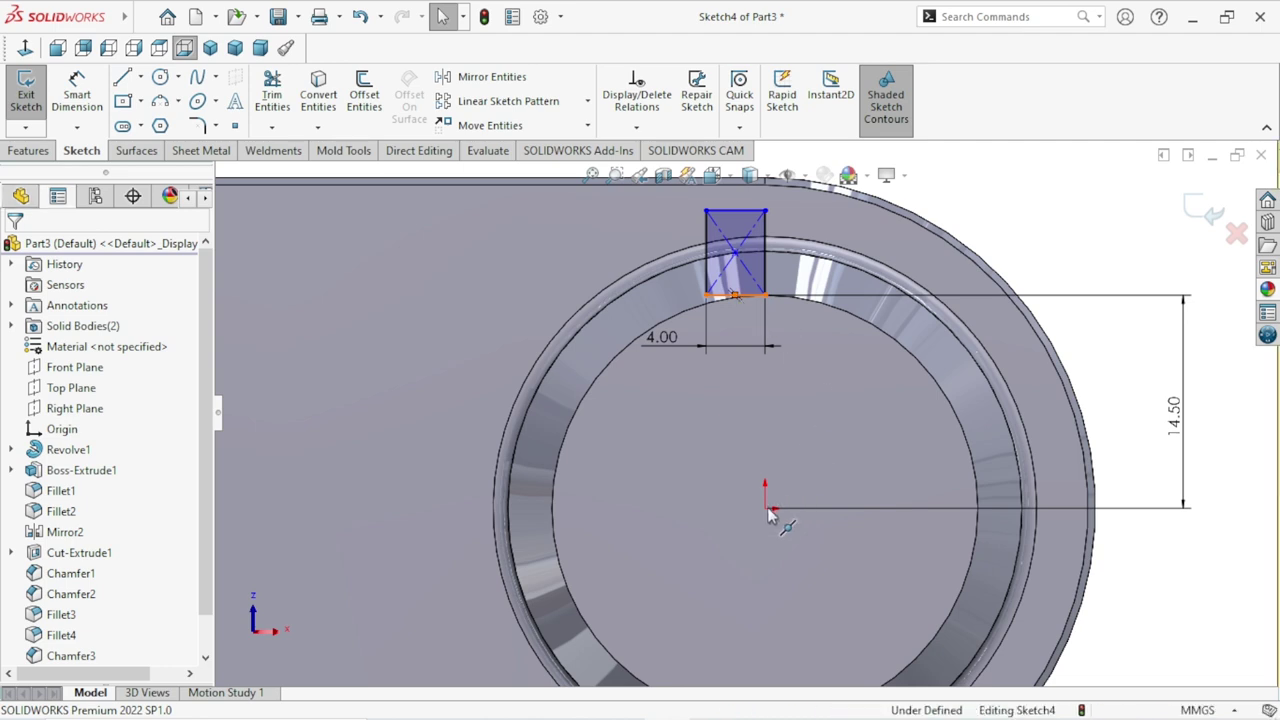
{"action": "left_click", "coordinate": [765, 509], "text": "ctrl"}
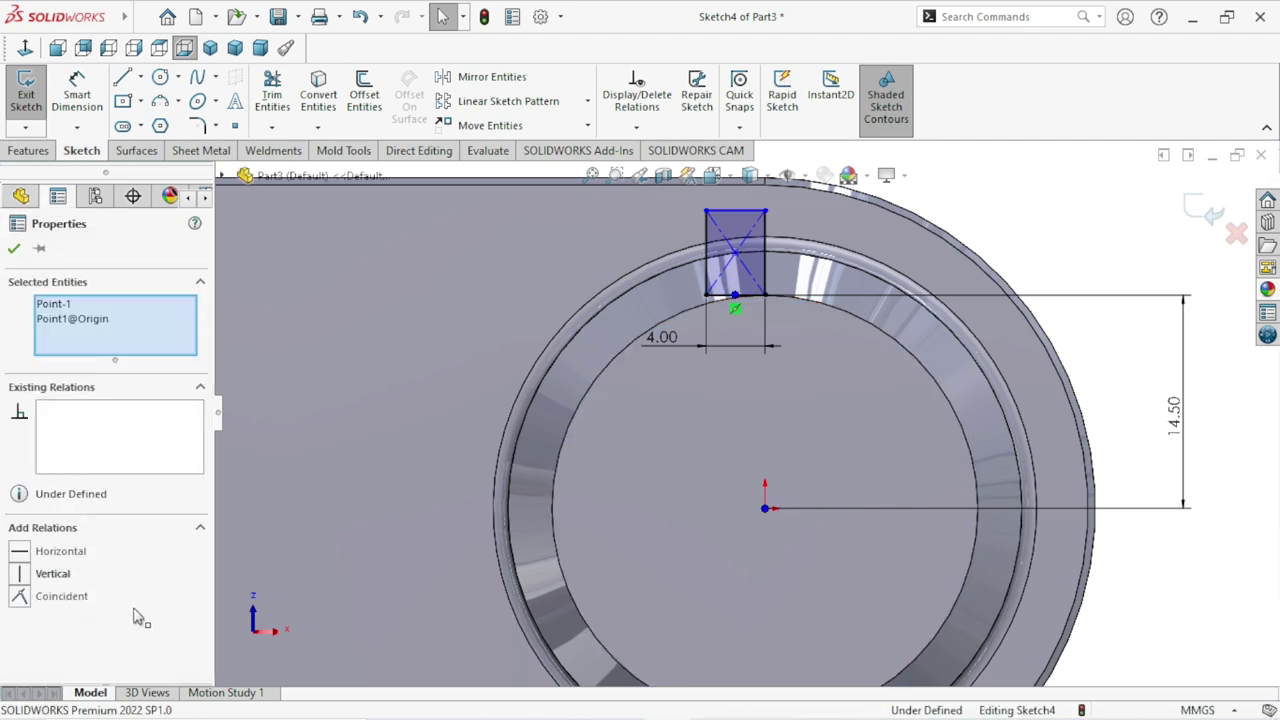
{"action": "left_click", "coordinate": [18, 575]}
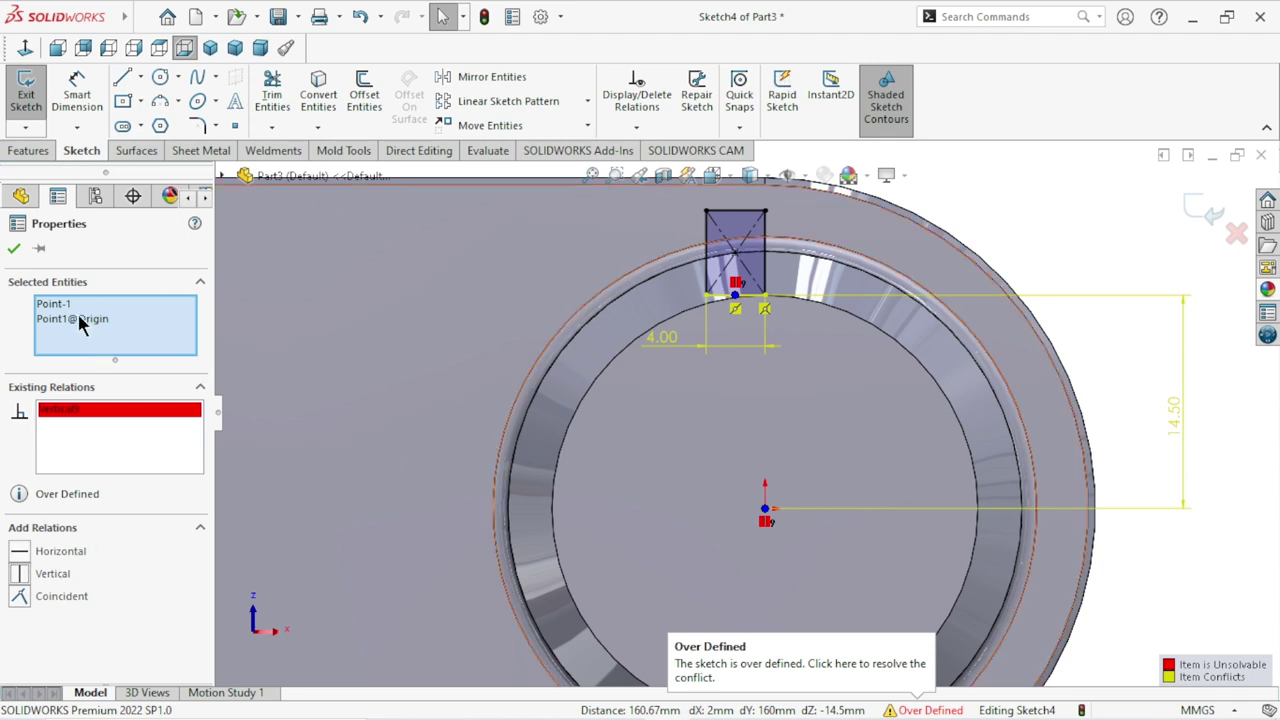
{"action": "right_click", "coordinate": [88, 430]}
{"action": "left_click", "coordinate": [140, 431]}
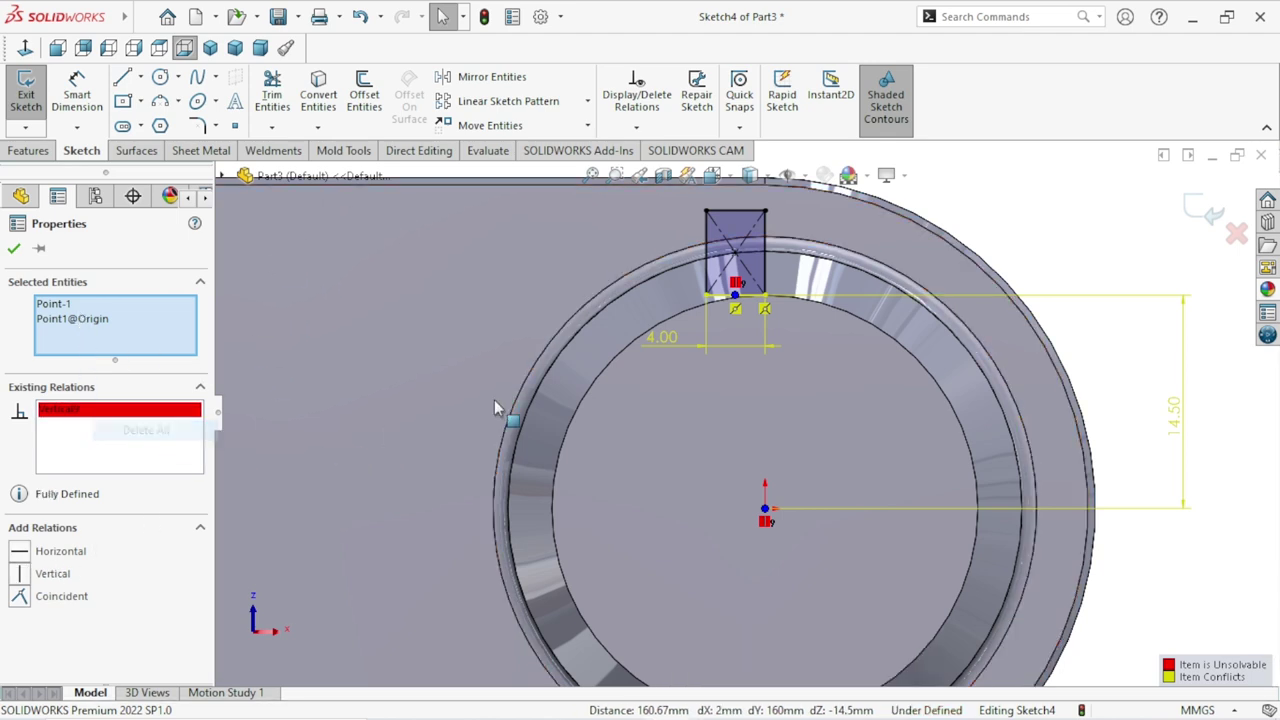
{"action": "scroll", "coordinate": [742, 411], "scroll_direction": "up", "scroll_amount": 3}
{"action": "left_click", "coordinate": [686, 429]}
{"action": "scroll", "coordinate": [730, 370], "scroll_direction": "down", "scroll_amount": 3}
{"action": "left_click", "coordinate": [782, 354]}
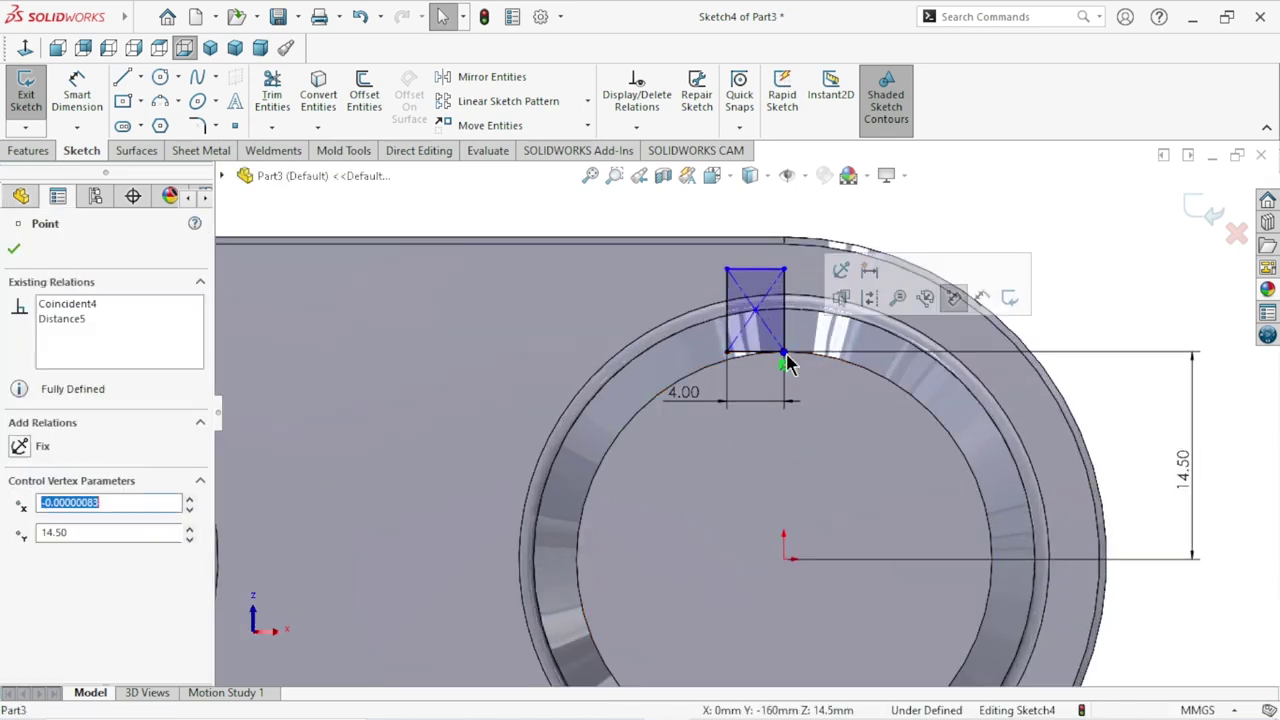
{"action": "key", "text": "ctrl+z"}
Shift the rectangle right and align its bottom midpoint vertically with the origin.
{"action": "left_click_drag", "start_coordinate": [768, 346], "coordinate": [796, 346]}
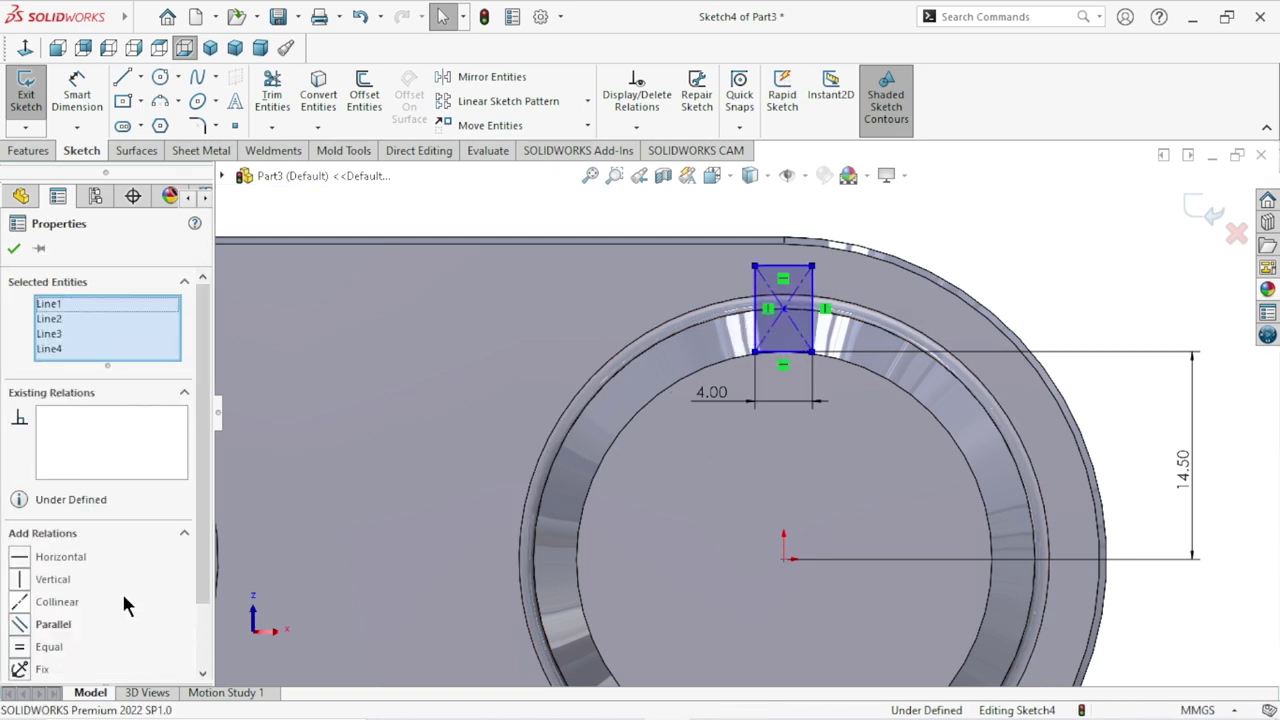
{"action": "left_click", "coordinate": [782, 352]}
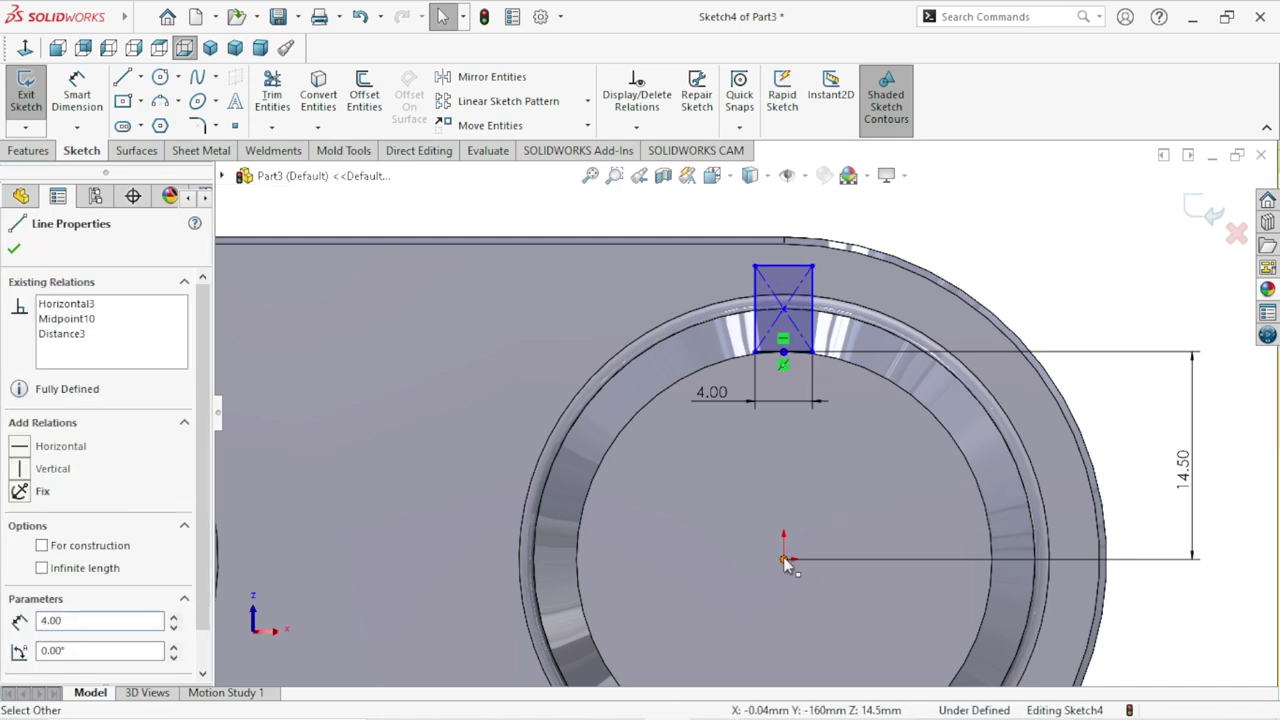
{"action": "left_click", "coordinate": [784, 560]}
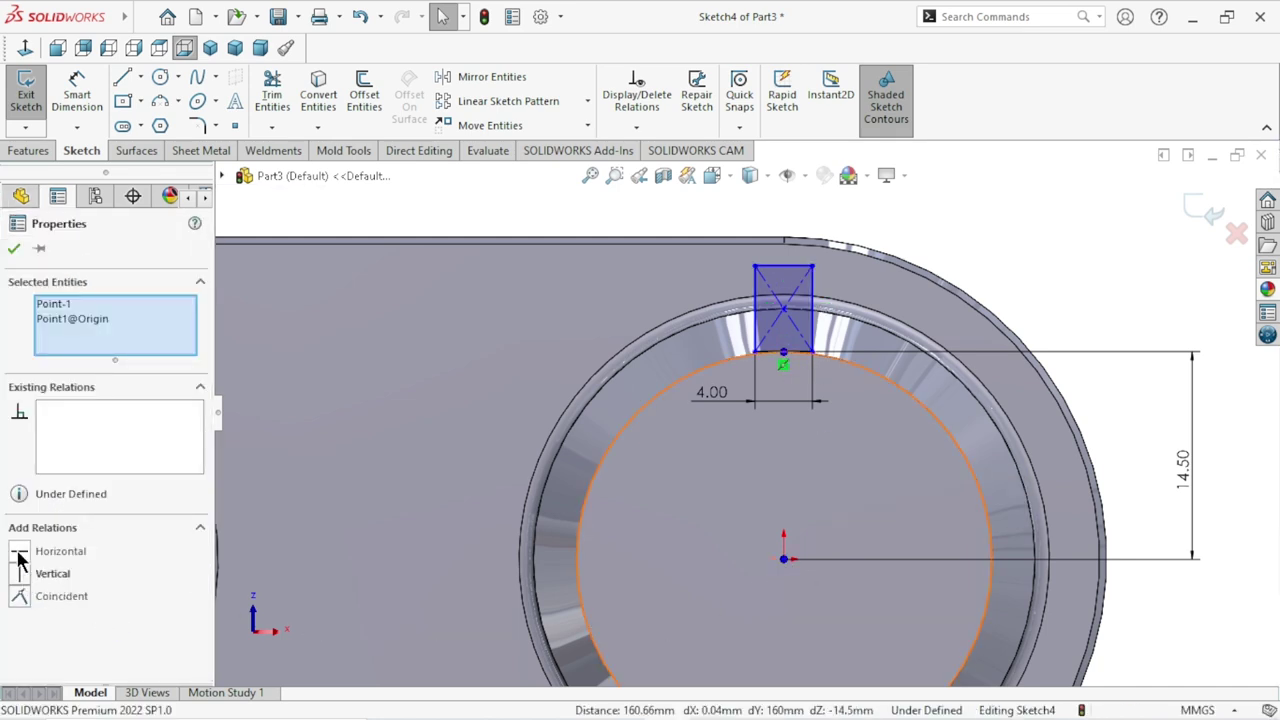
{"action": "left_click", "coordinate": [22, 578]}
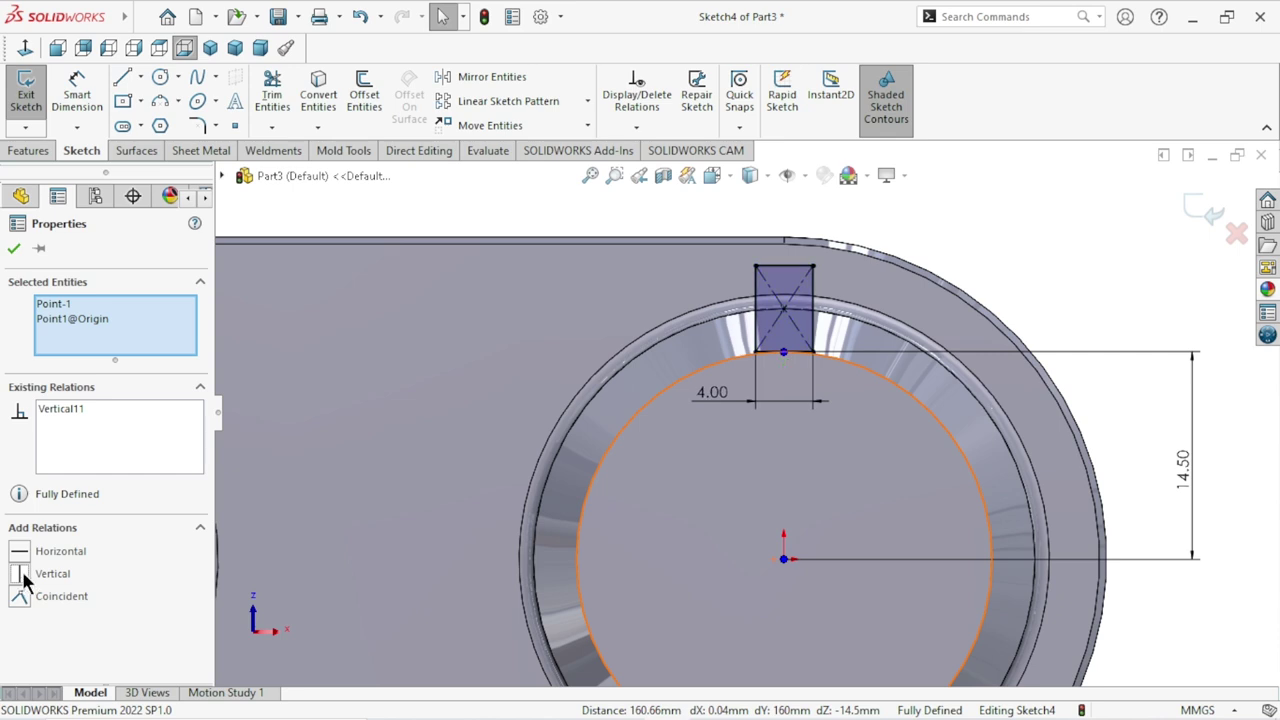
{"action": "left_click", "coordinate": [13, 250]}
{"action": "scroll", "coordinate": [679, 497], "scroll_direction": "up", "scroll_amount": 1}
{"action": "scroll", "coordinate": [808, 480], "scroll_direction": "up", "scroll_amount": 3}
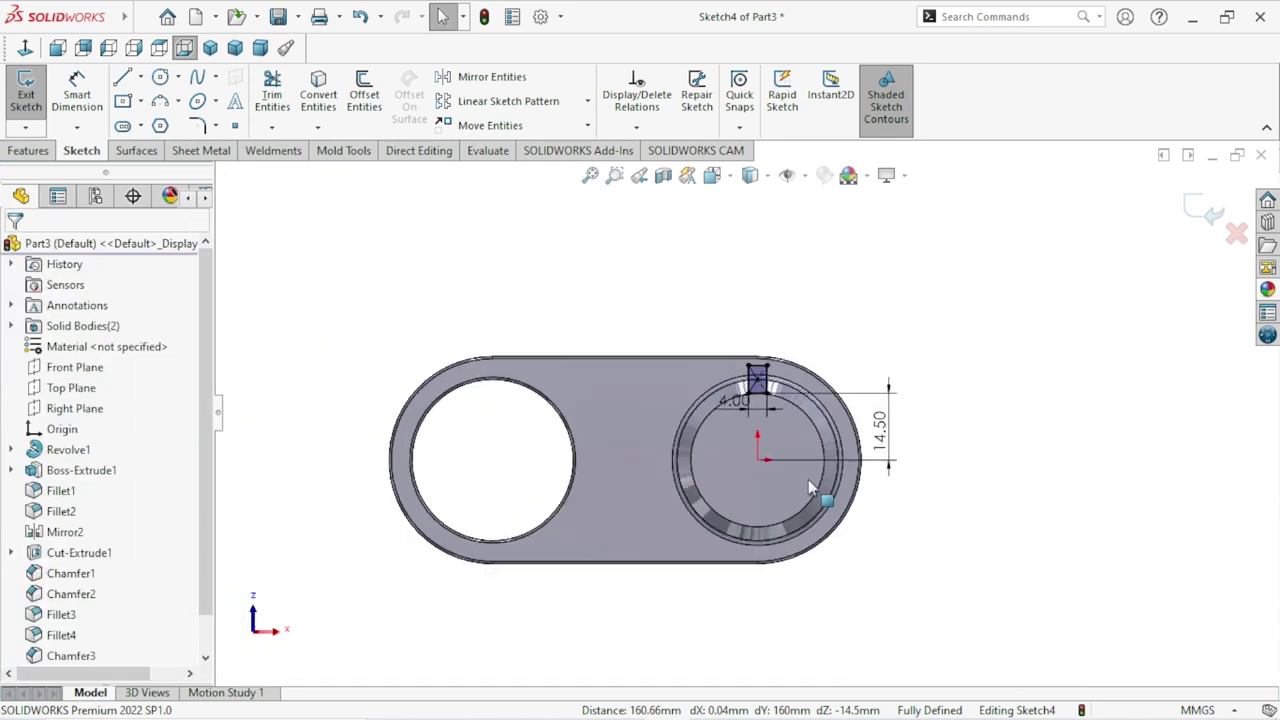
Cut the sketched rectangle as a 40 mm blind extruded cut into the shaft end.
{"action": "left_click", "coordinate": [28, 151]}
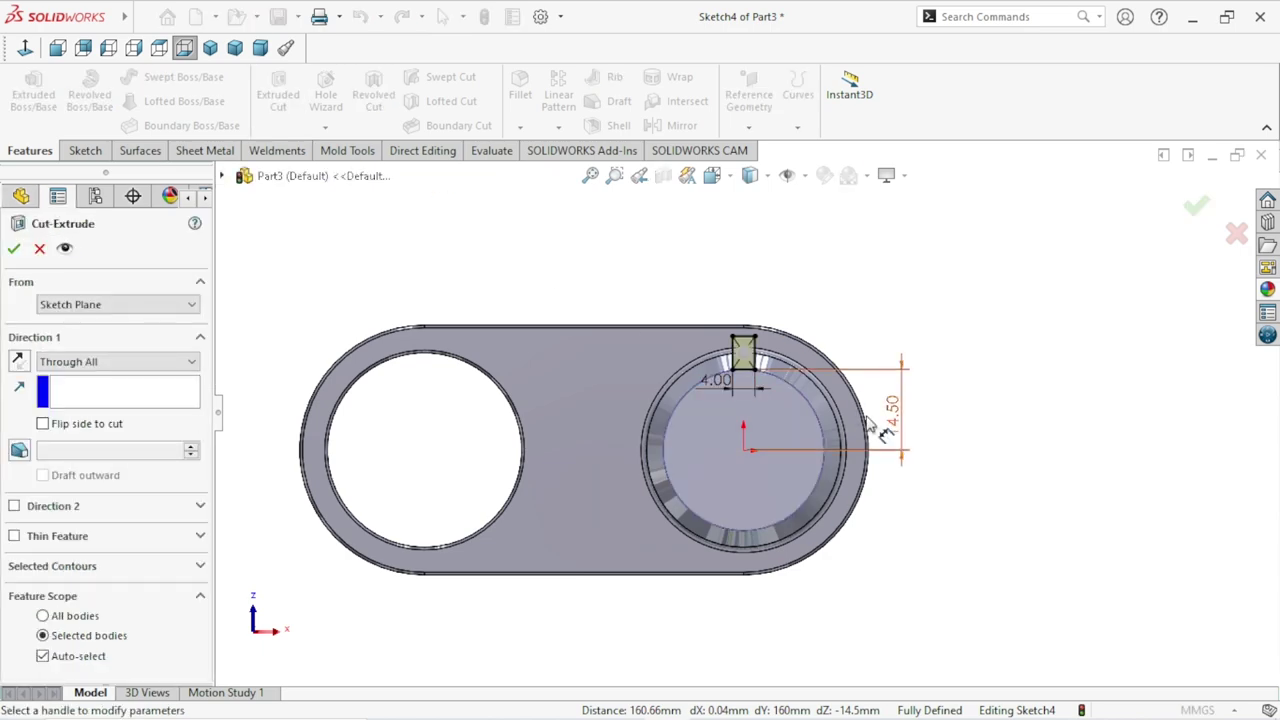
{"action": "scroll", "coordinate": [930, 510], "scroll_direction": "up", "scroll_amount": 2}
{"action": "key", "text": "ctrl+7"}
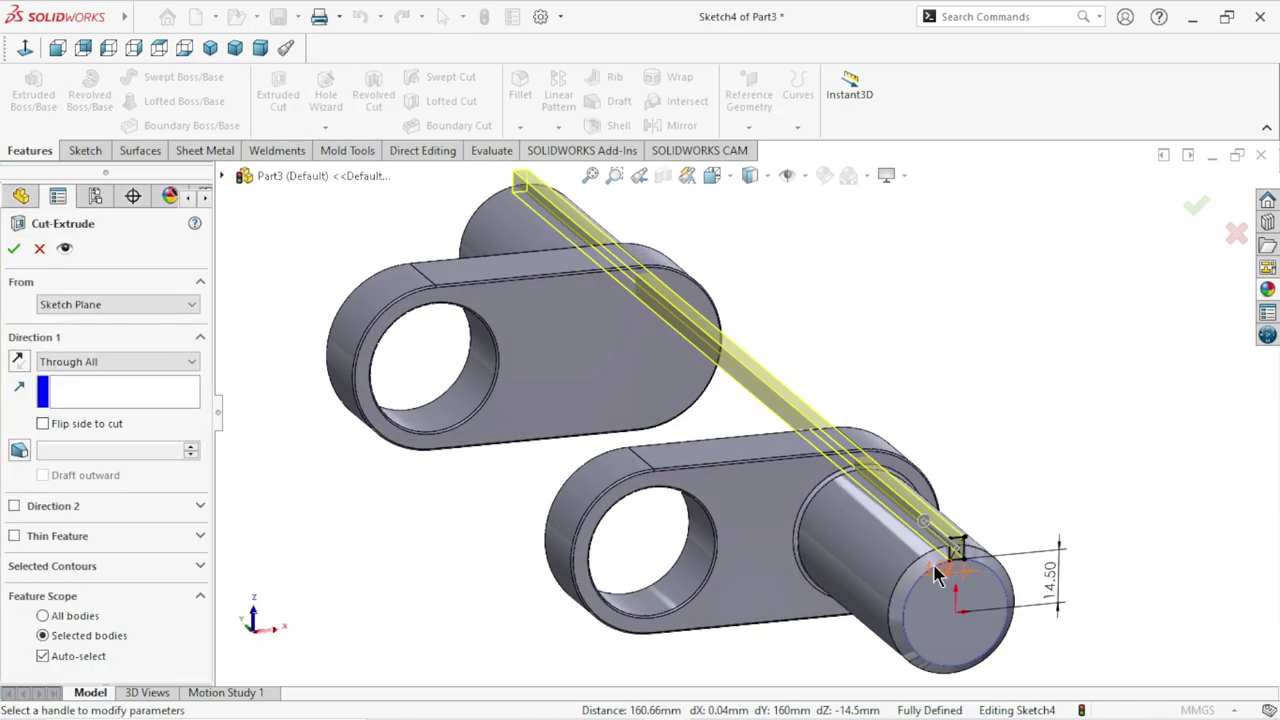
{"action": "left_click", "coordinate": [45, 361]}
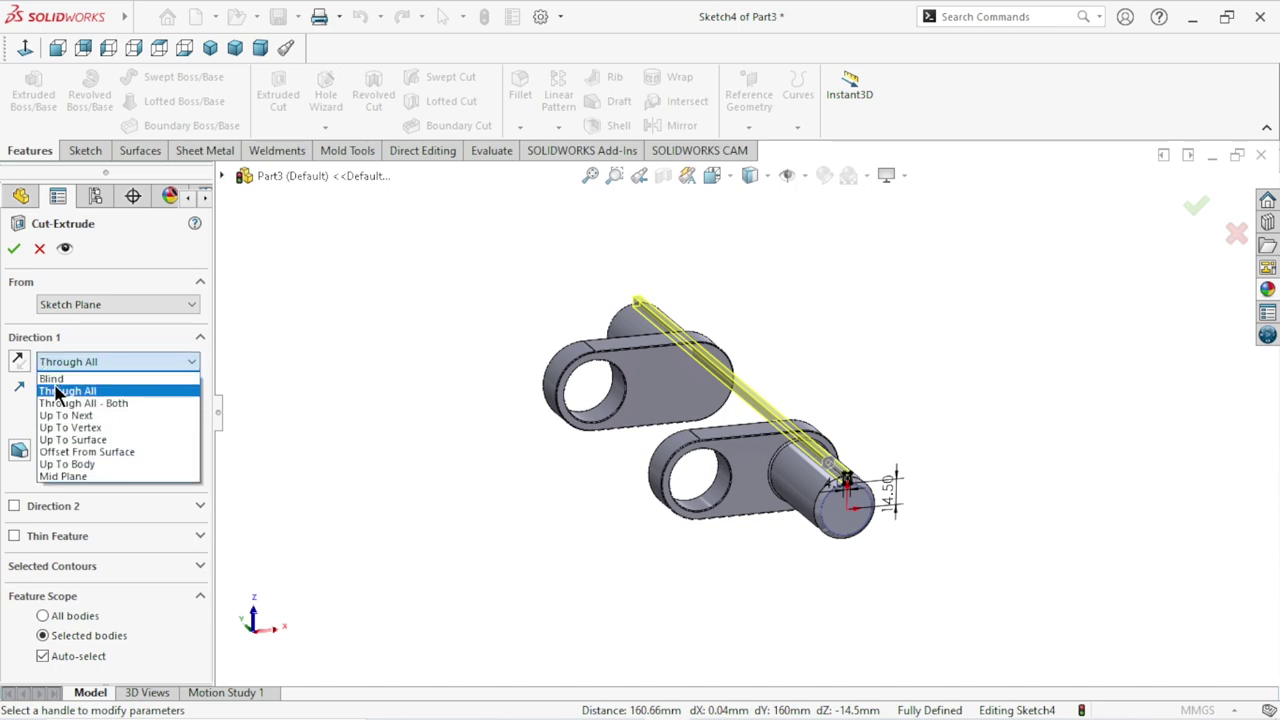
{"action": "left_click", "coordinate": [55, 380]}
{"action": "left_click", "coordinate": [105, 426]}
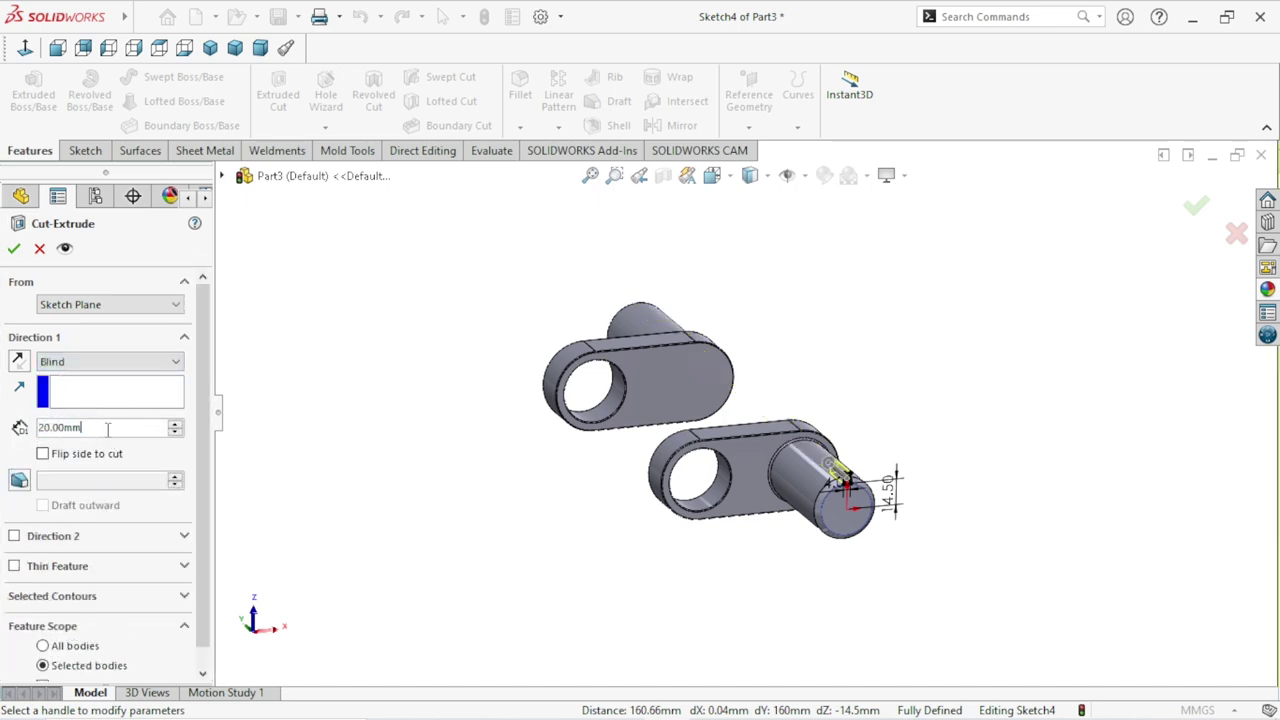
{"action": "type", "text": "40"}
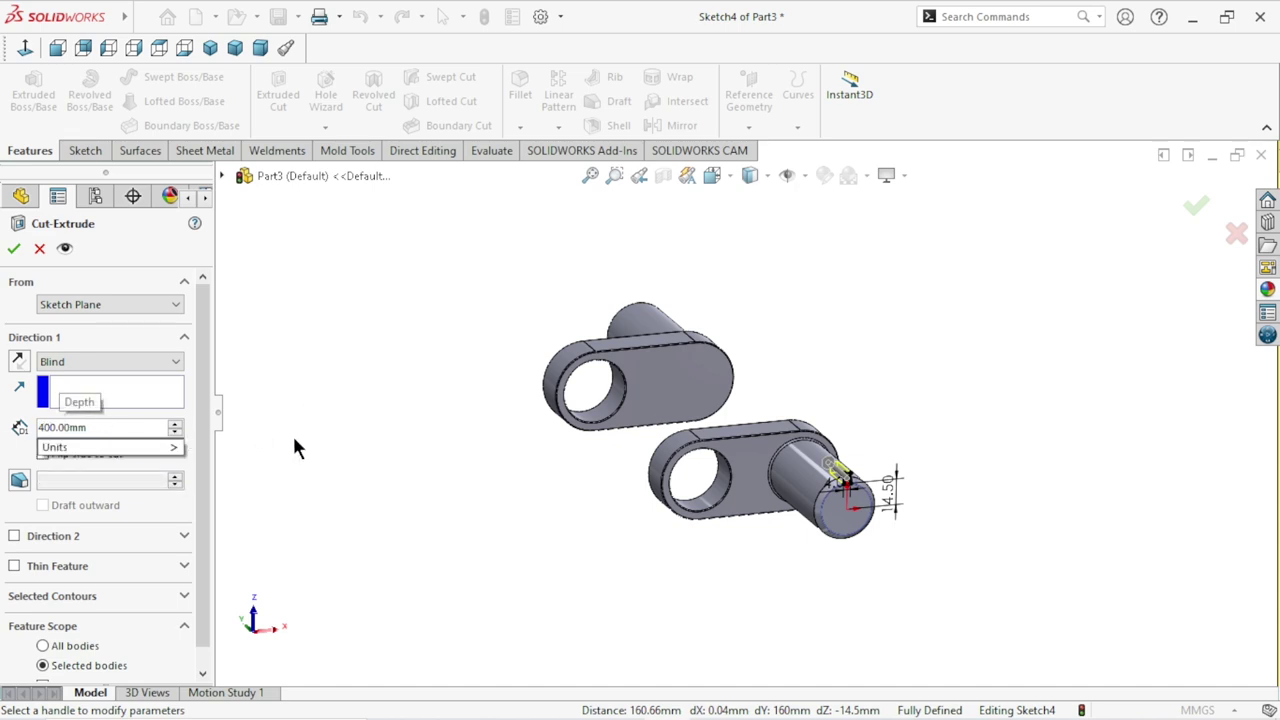
{"action": "key", "text": "BackSpace"}
{"action": "left_click", "coordinate": [90, 424]}
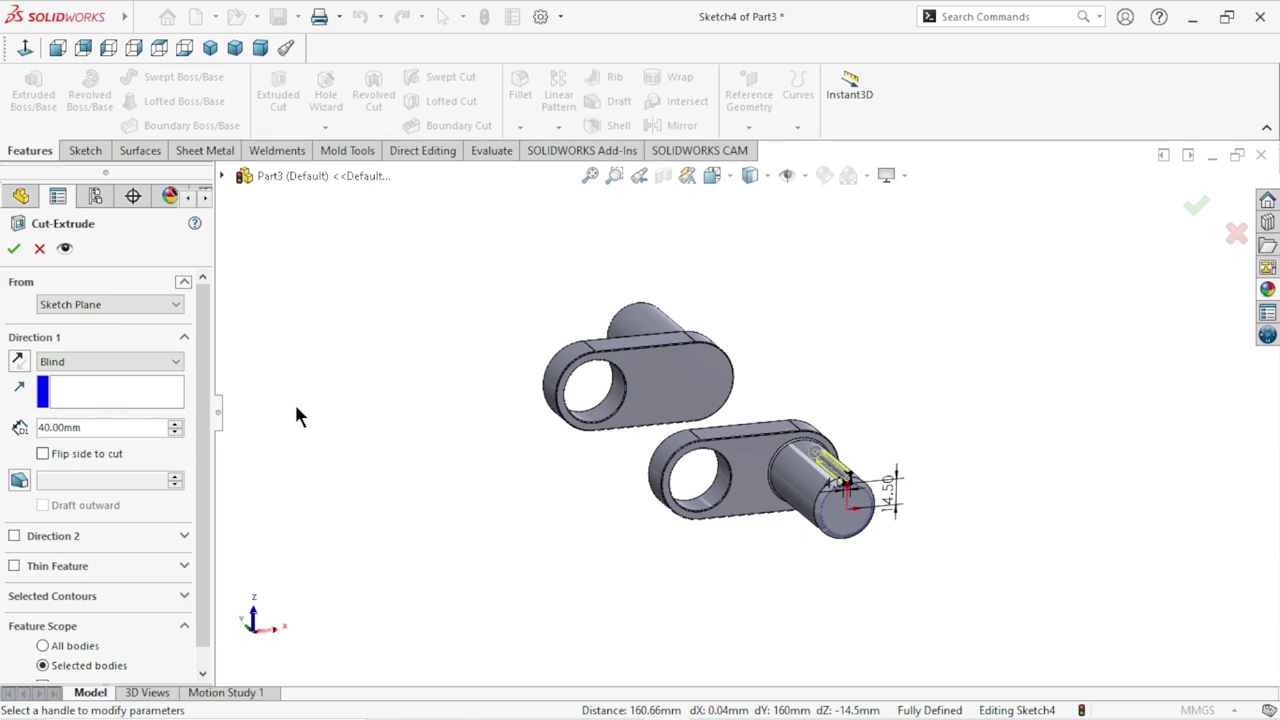
{"action": "left_click", "coordinate": [20, 254]}
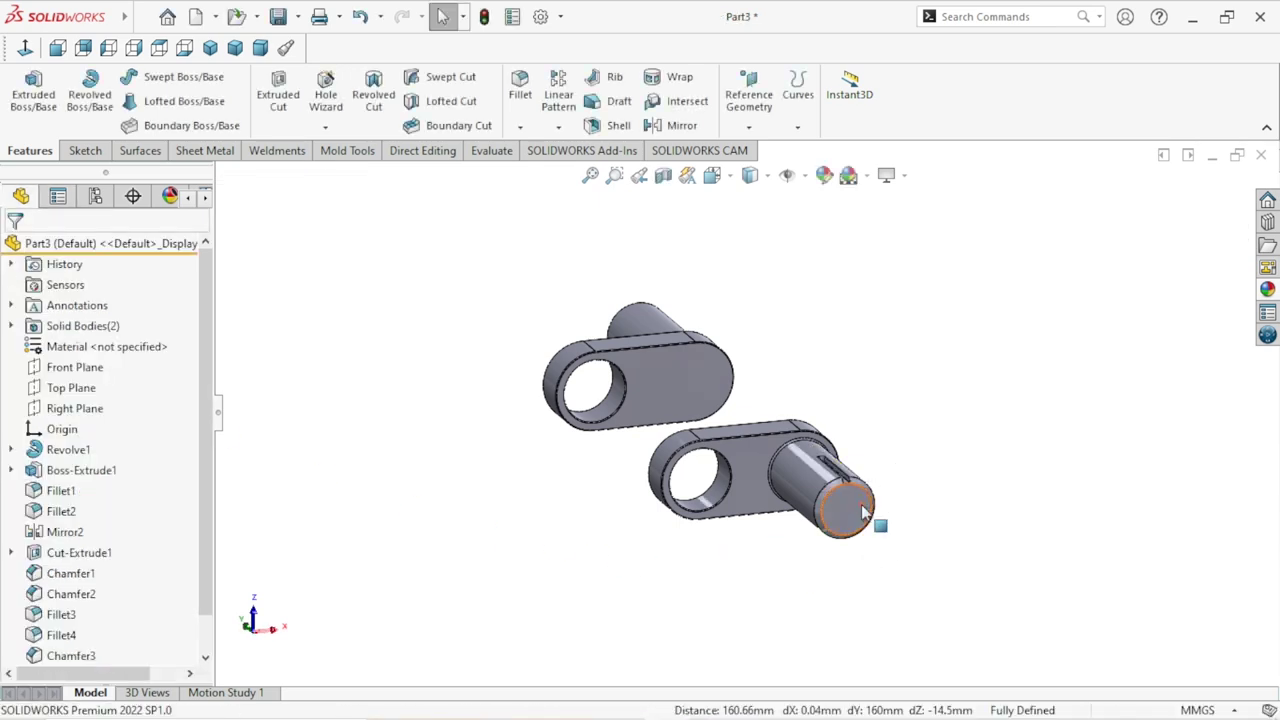
Set up an asymmetric fillet with distances of 10 mm and 3.5 mm.
{"action": "scroll", "coordinate": [871, 508], "scroll_direction": "down", "scroll_amount": 1}
{"action": "scroll", "coordinate": [871, 508], "scroll_direction": "down", "scroll_amount": 1}
{"action": "scroll", "coordinate": [871, 508], "scroll_direction": "down", "scroll_amount": 2}
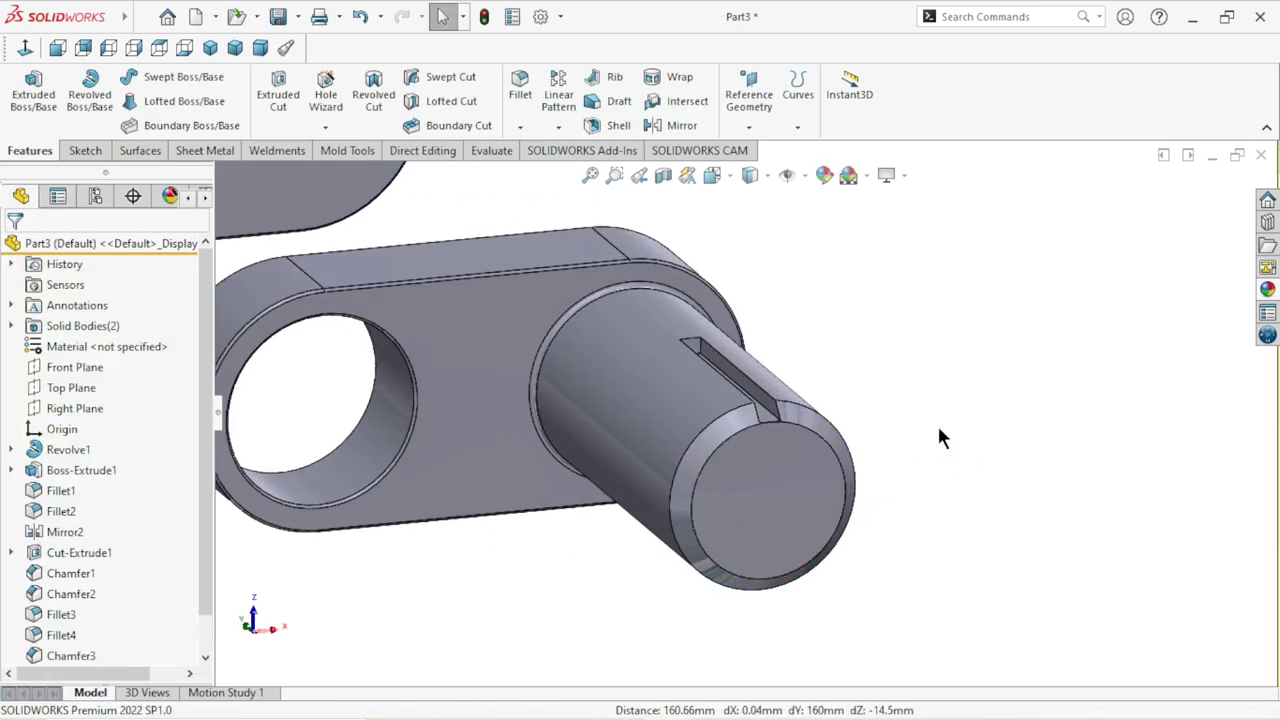
{"action": "scroll", "coordinate": [937, 423], "scroll_direction": "up", "scroll_amount": 2}
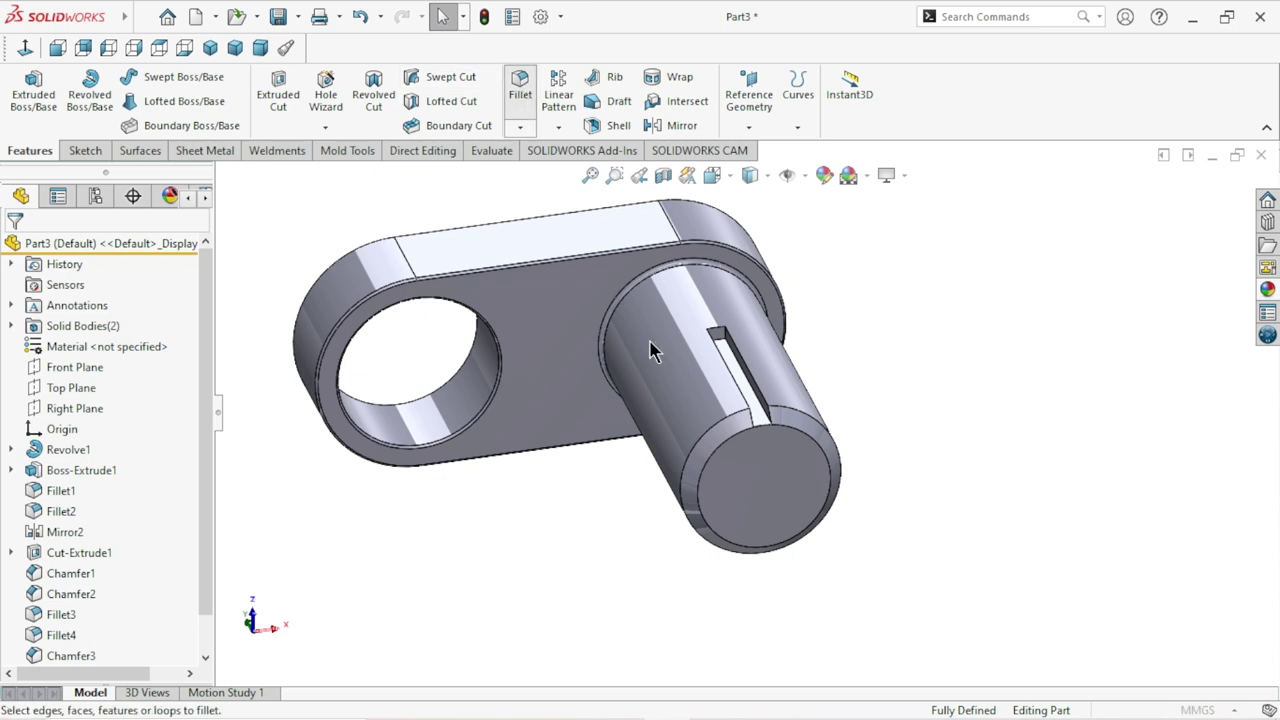
{"action": "left_click_drag", "start_coordinate": [206, 456], "coordinate": [191, 534]}
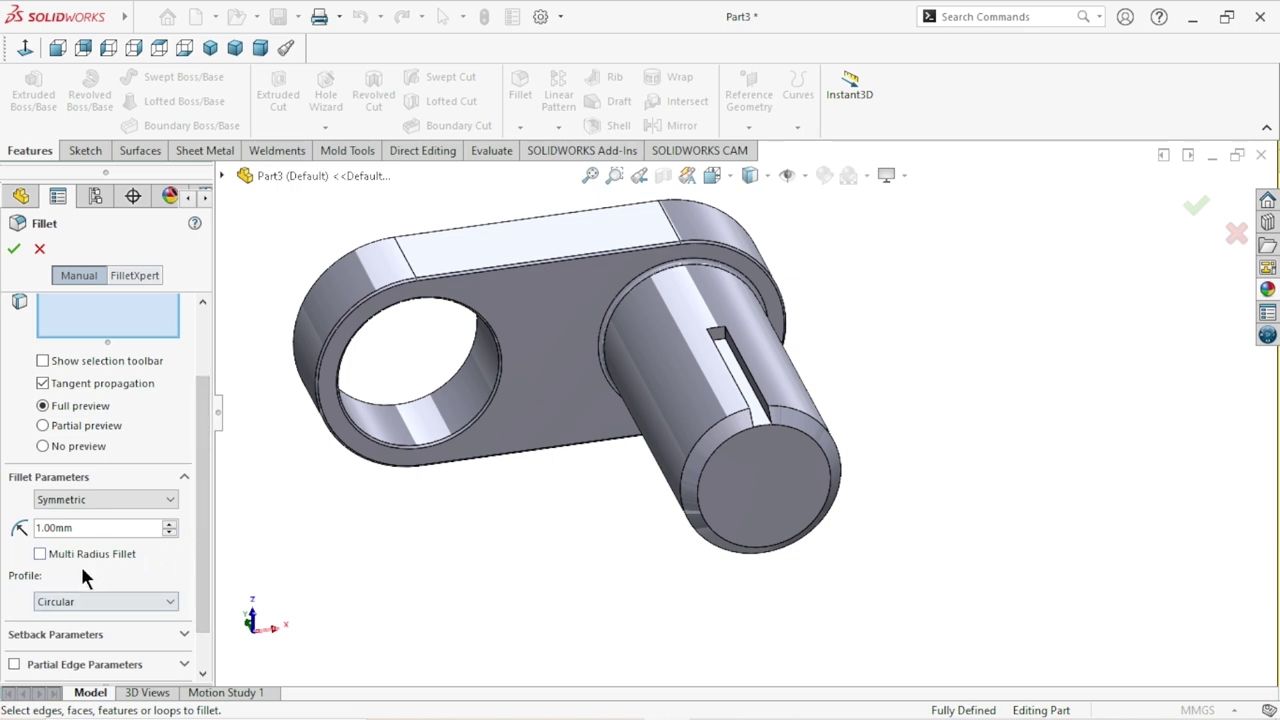
{"action": "left_click", "coordinate": [74, 506]}
{"action": "left_click", "coordinate": [68, 530]}
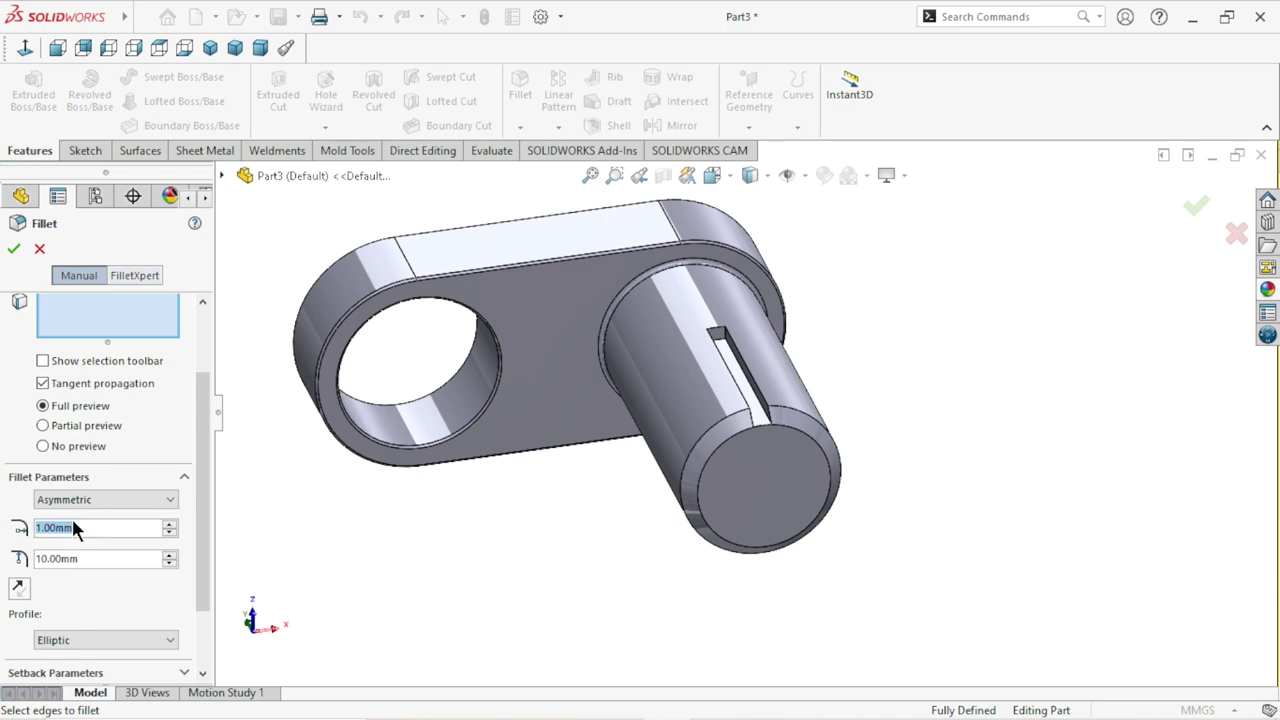
{"action": "type", "text": "10"}
{"action": "key", "text": "Return"}
{"action": "type", "text": "3.5"}
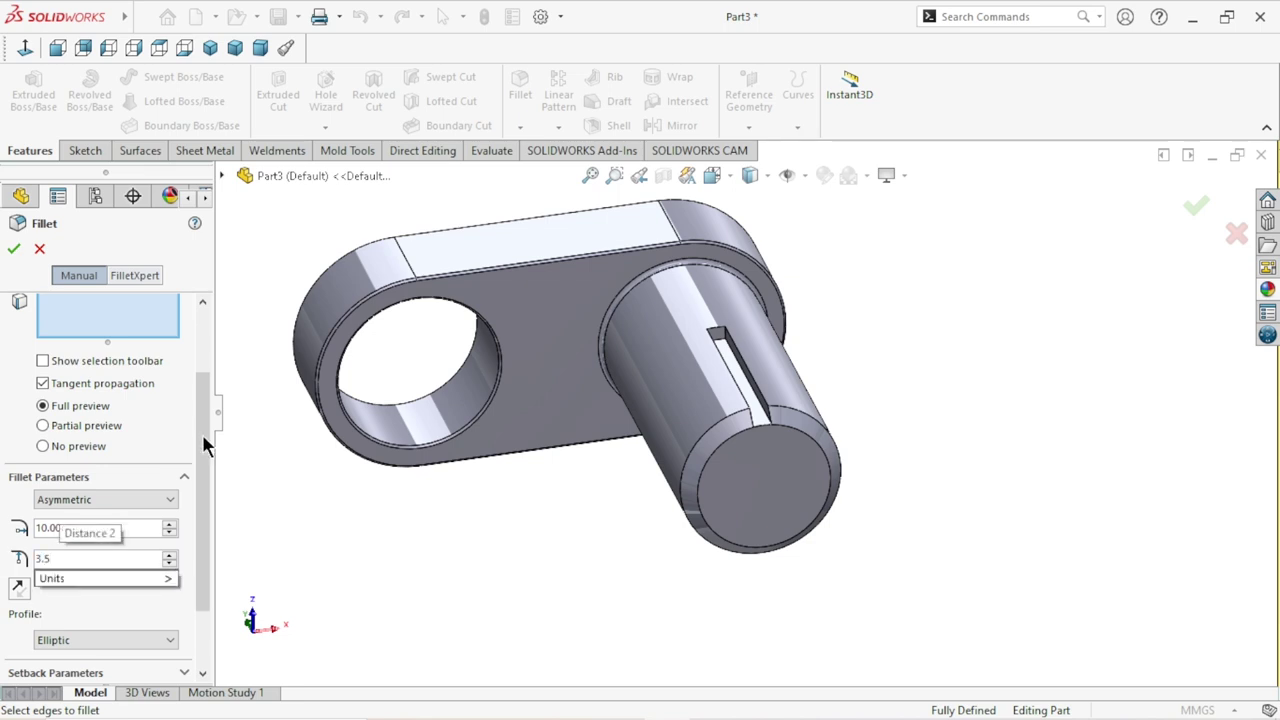
{"action": "key", "text": "Return"}
Apply the asymmetric fillet to the keyway slot edge.
{"action": "scroll", "coordinate": [706, 395], "scroll_direction": "down", "scroll_amount": 3}
{"action": "scroll", "coordinate": [706, 395], "scroll_direction": "down", "scroll_amount": 3}
{"action": "left_click", "coordinate": [688, 378]}
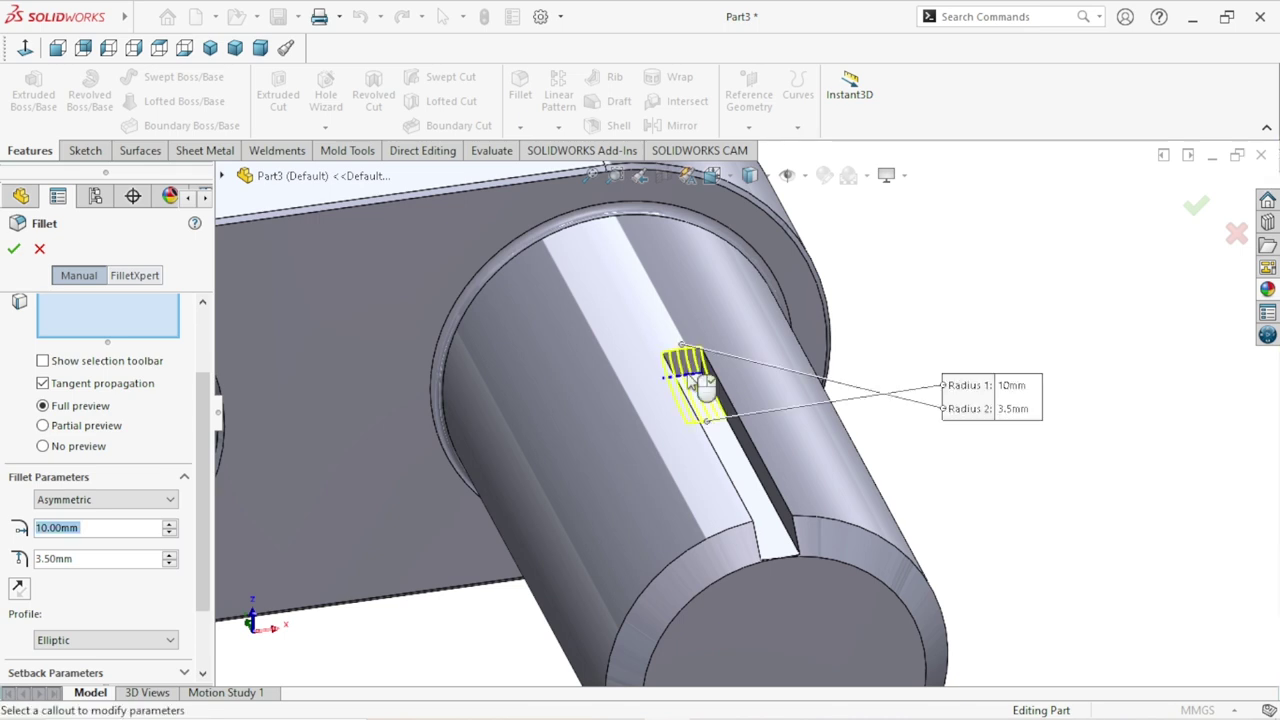
{"action": "scroll", "coordinate": [705, 474], "scroll_direction": "up", "scroll_amount": 3}
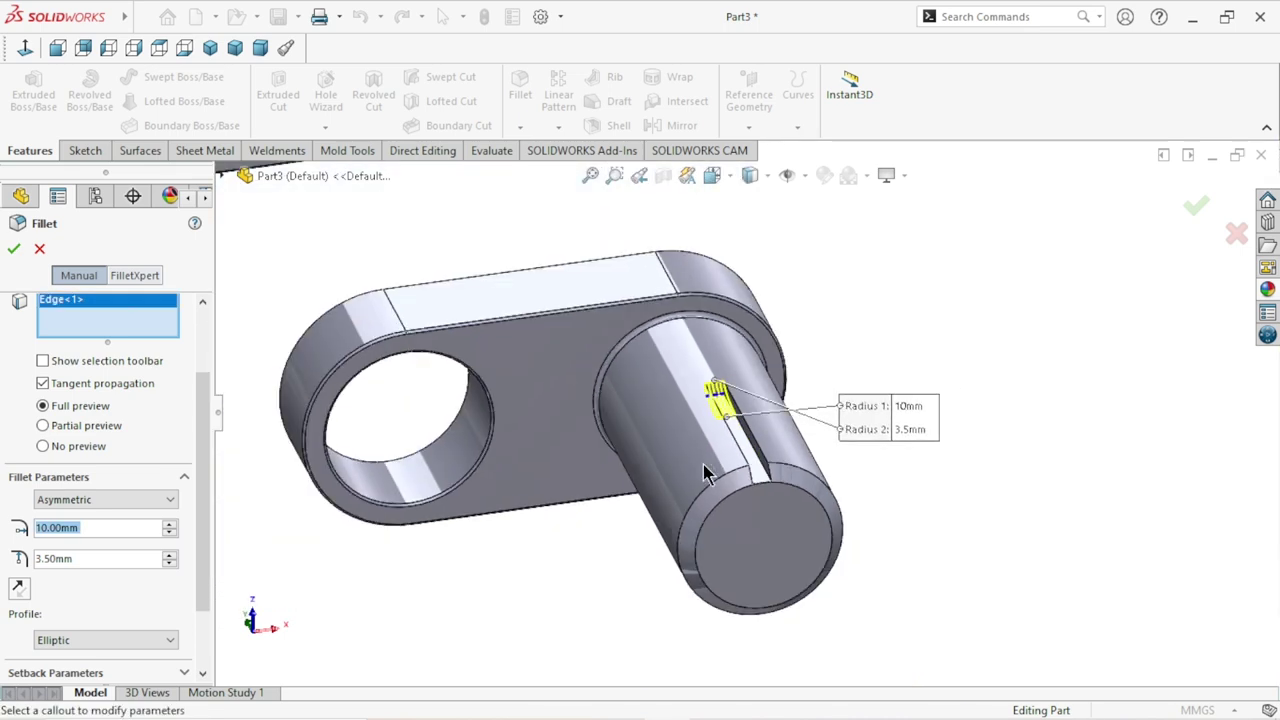
{"action": "left_click", "coordinate": [13, 248]}
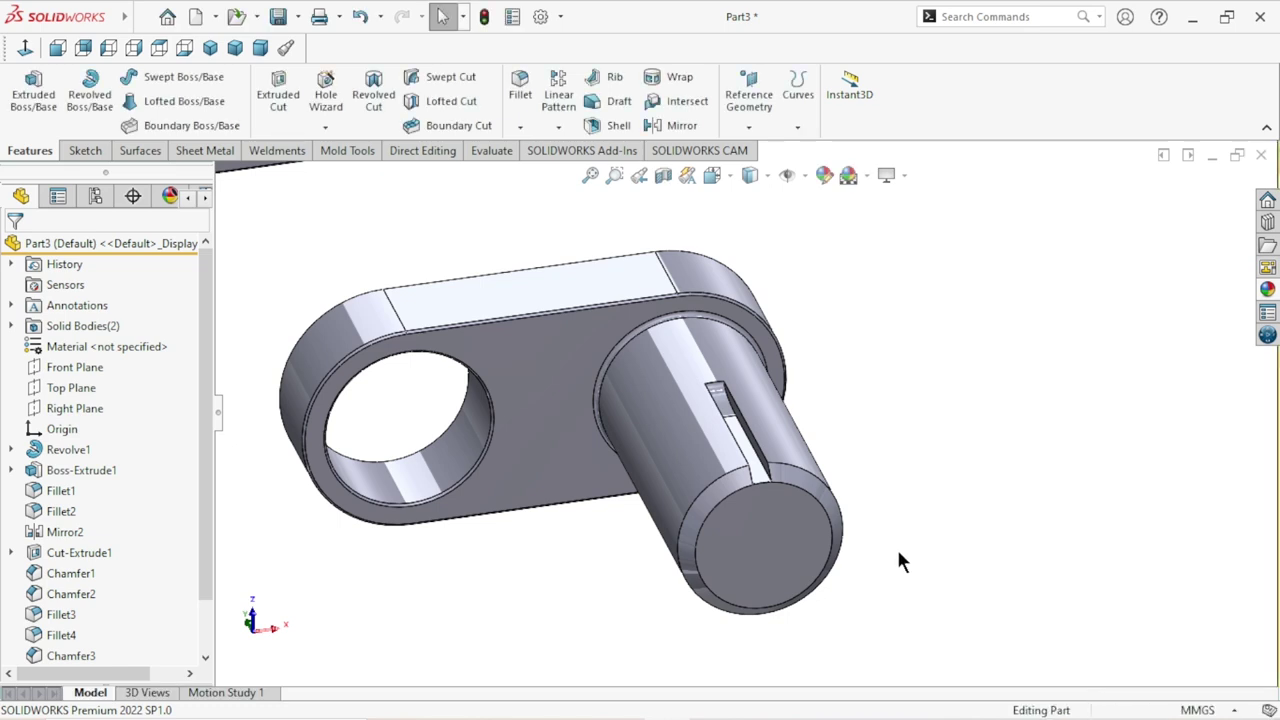
{"action": "scroll", "coordinate": [880, 550], "scroll_direction": "up", "scroll_amount": 2}
{"action": "left_click", "coordinate": [557, 127]}
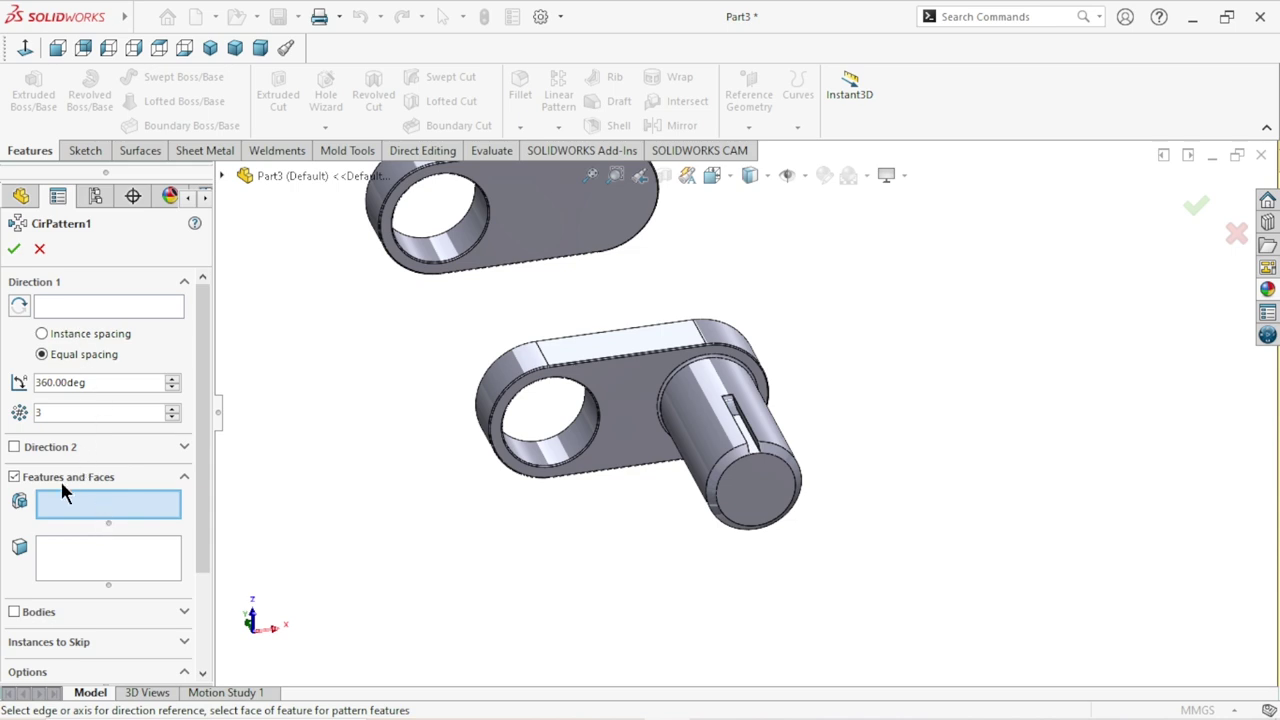
Choose Cut-Extrude2 and Fillet5 to pattern around the shaft's cylindrical face.
{"action": "left_click", "coordinate": [223, 175]}
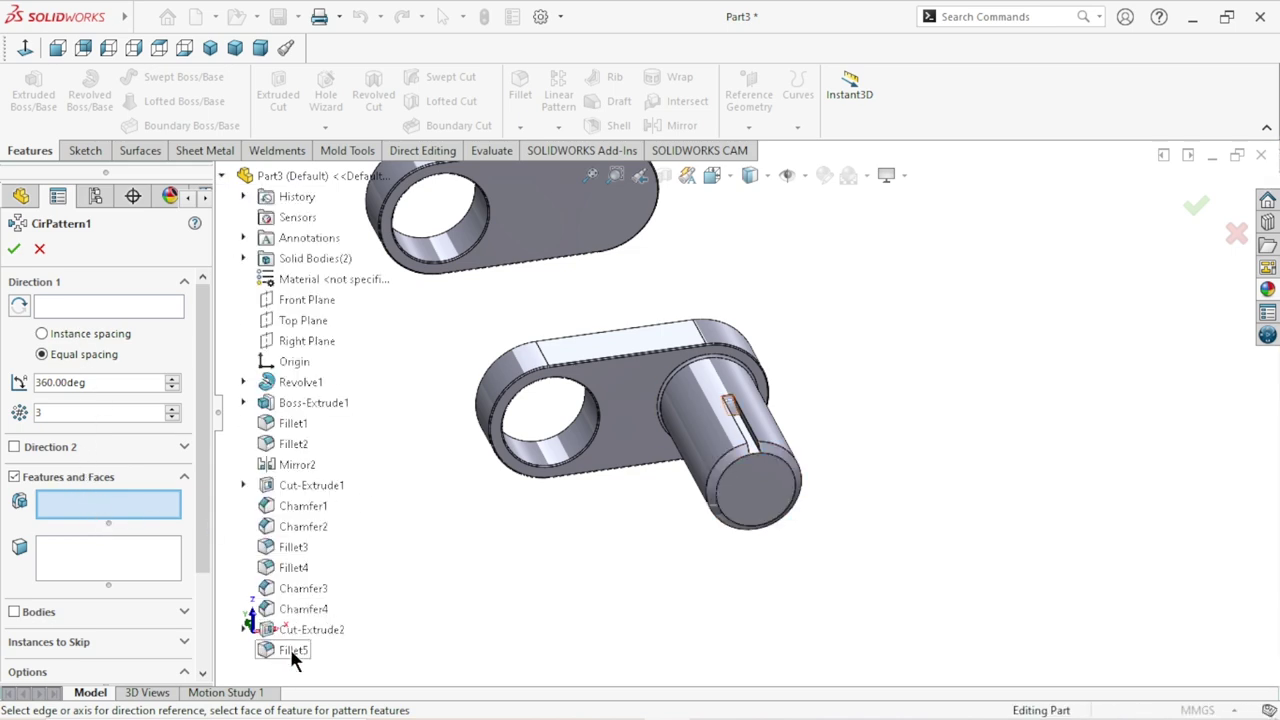
{"action": "left_click", "coordinate": [308, 624]}
{"action": "left_click", "coordinate": [290, 646]}
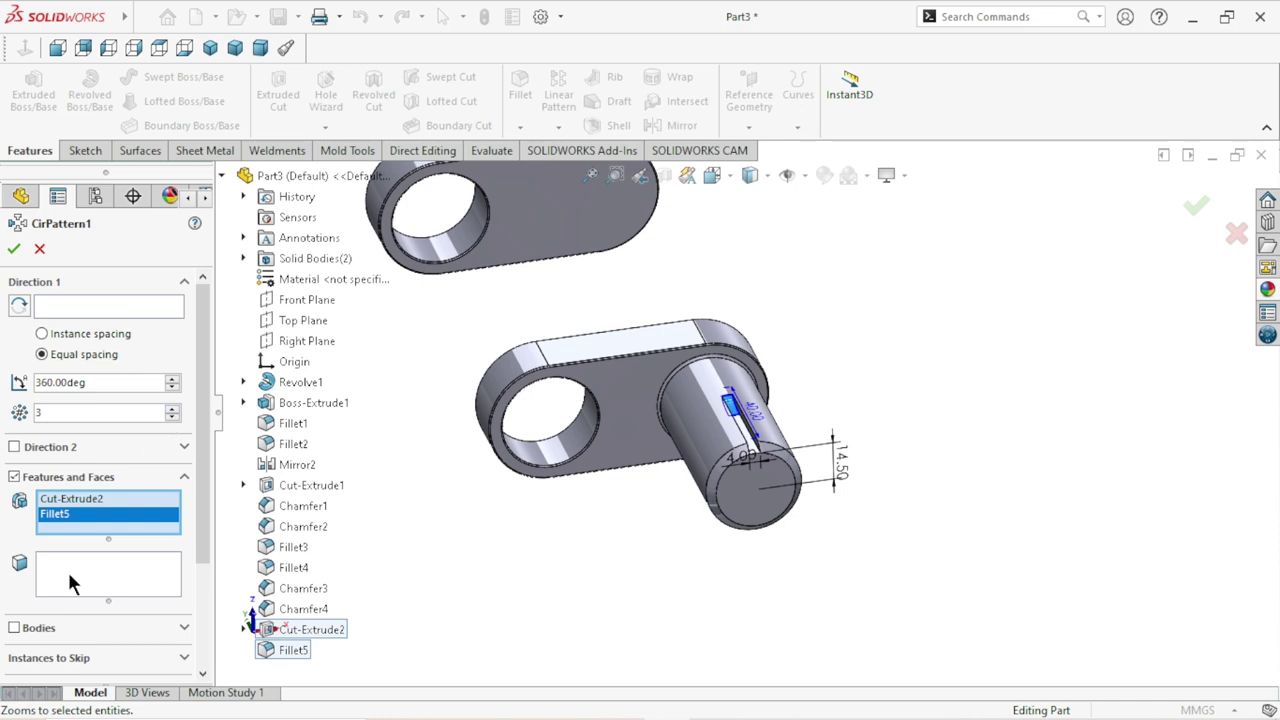
{"action": "left_click", "coordinate": [86, 310]}
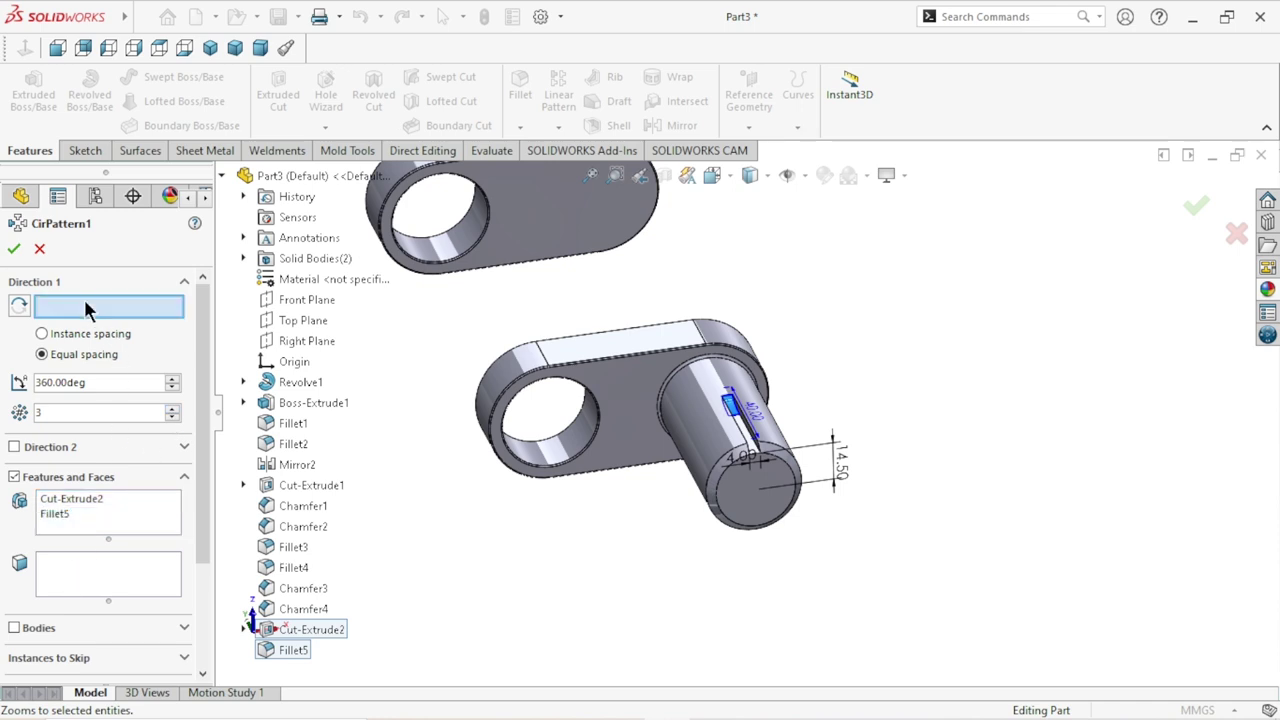
{"action": "left_click", "coordinate": [712, 462]}
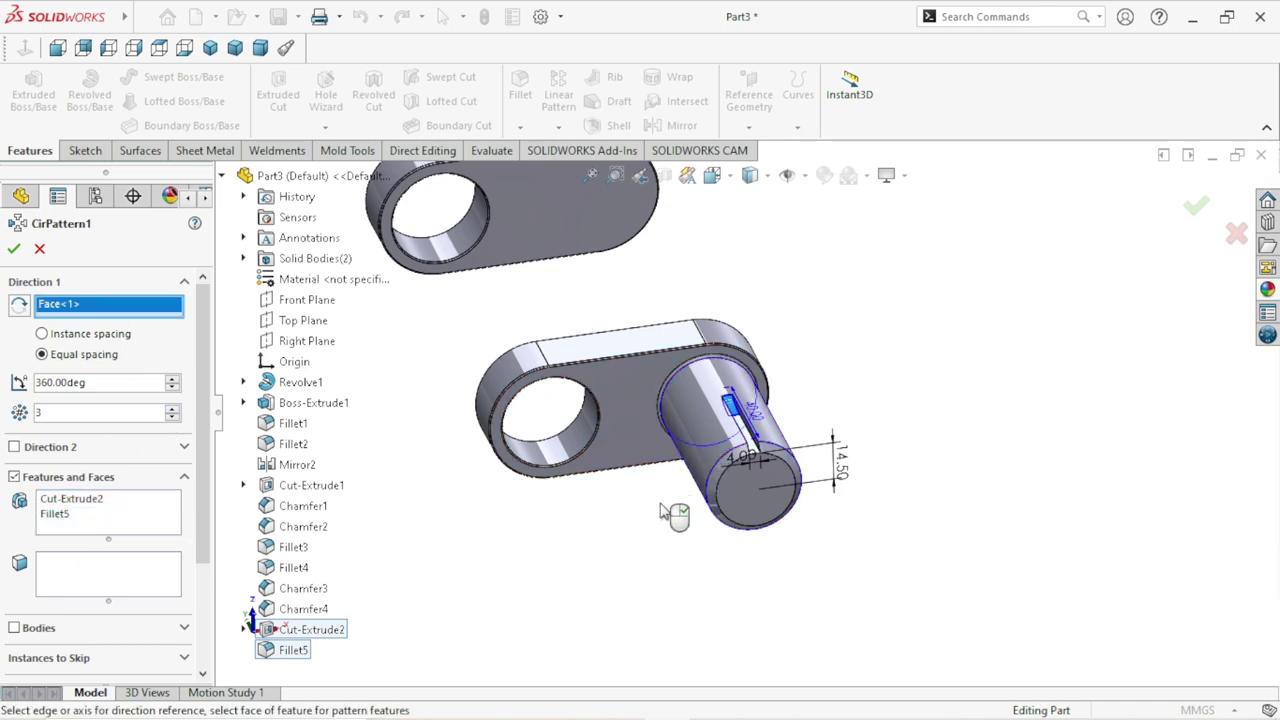
Set the circular pattern to 12 instances and confirm it.
{"action": "left_click", "coordinate": [172, 408]}
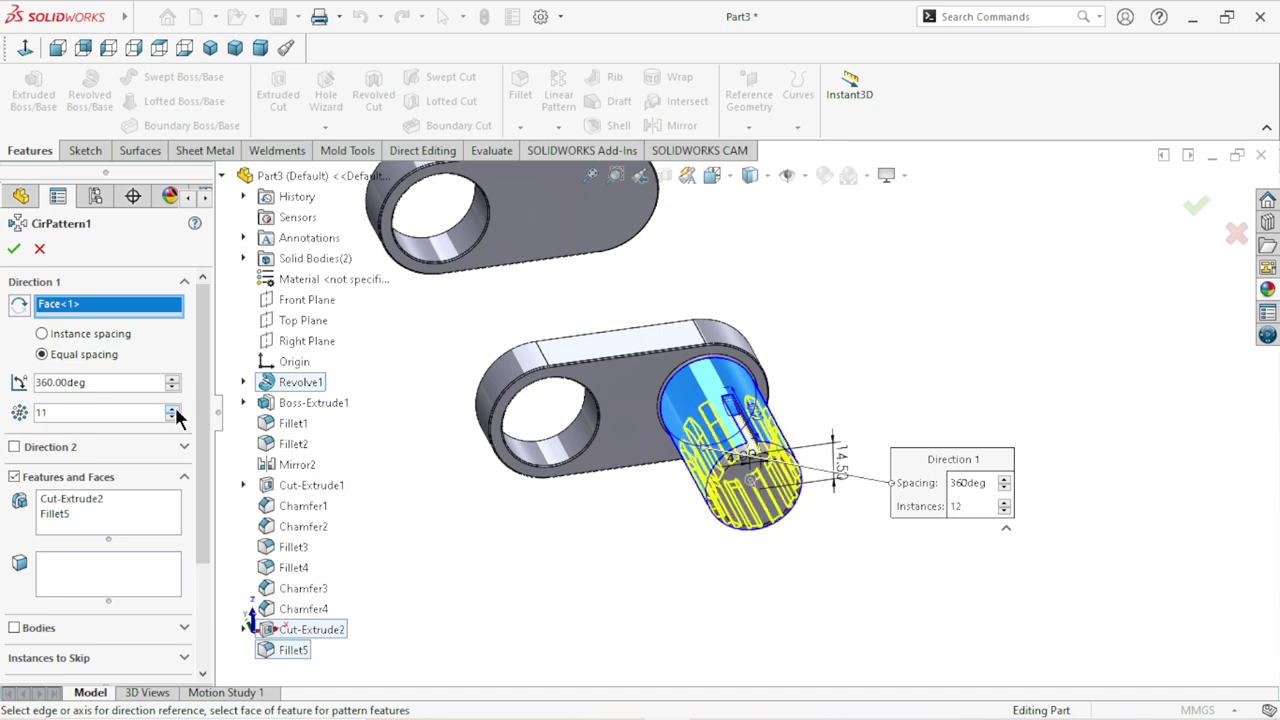
{"action": "left_click", "coordinate": [172, 417]}
{"action": "key", "text": "Return"}
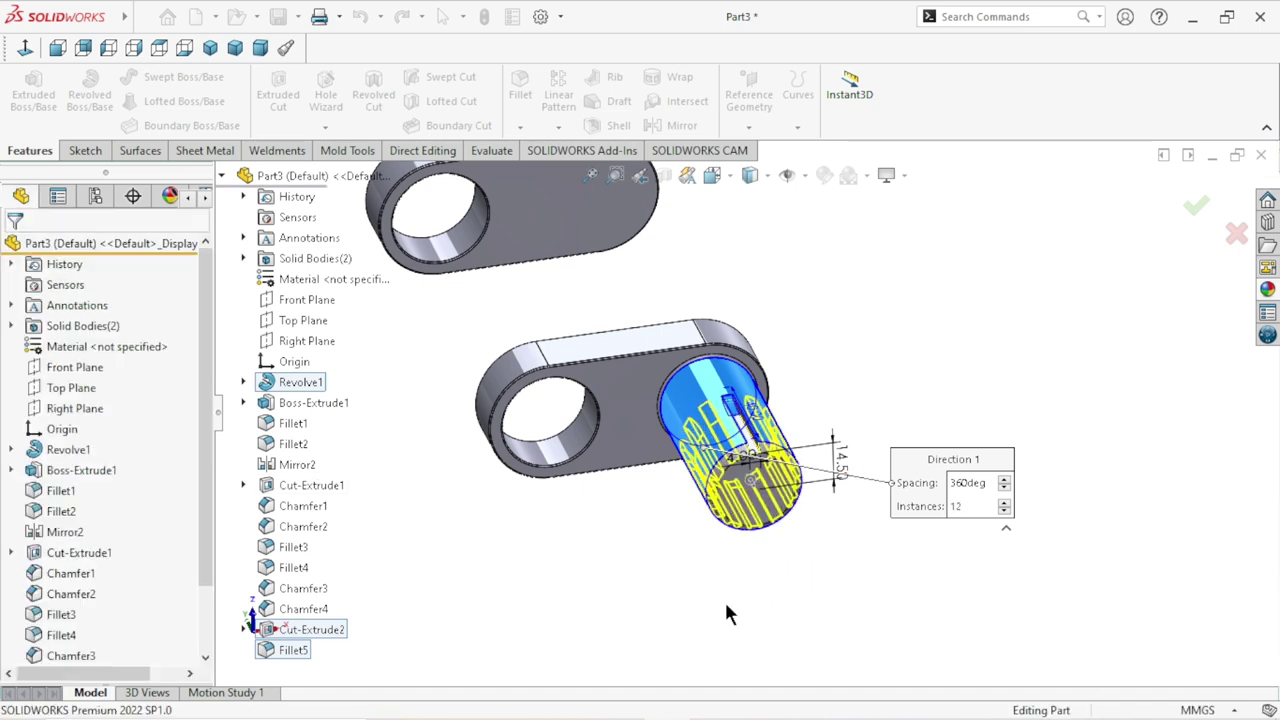
{"action": "scroll", "coordinate": [750, 503], "scroll_direction": "up", "scroll_amount": 2}
{"action": "mouse_move", "coordinate": [750, 503]}
{"action": "middle_mouse_down"}
{"action": "mouse_move", "coordinate": [543, 425]}
{"action": "mouse_move", "coordinate": [675, 421]}
{"action": "middle_mouse_up"}
{"action": "left_click", "coordinate": [558, 127]}
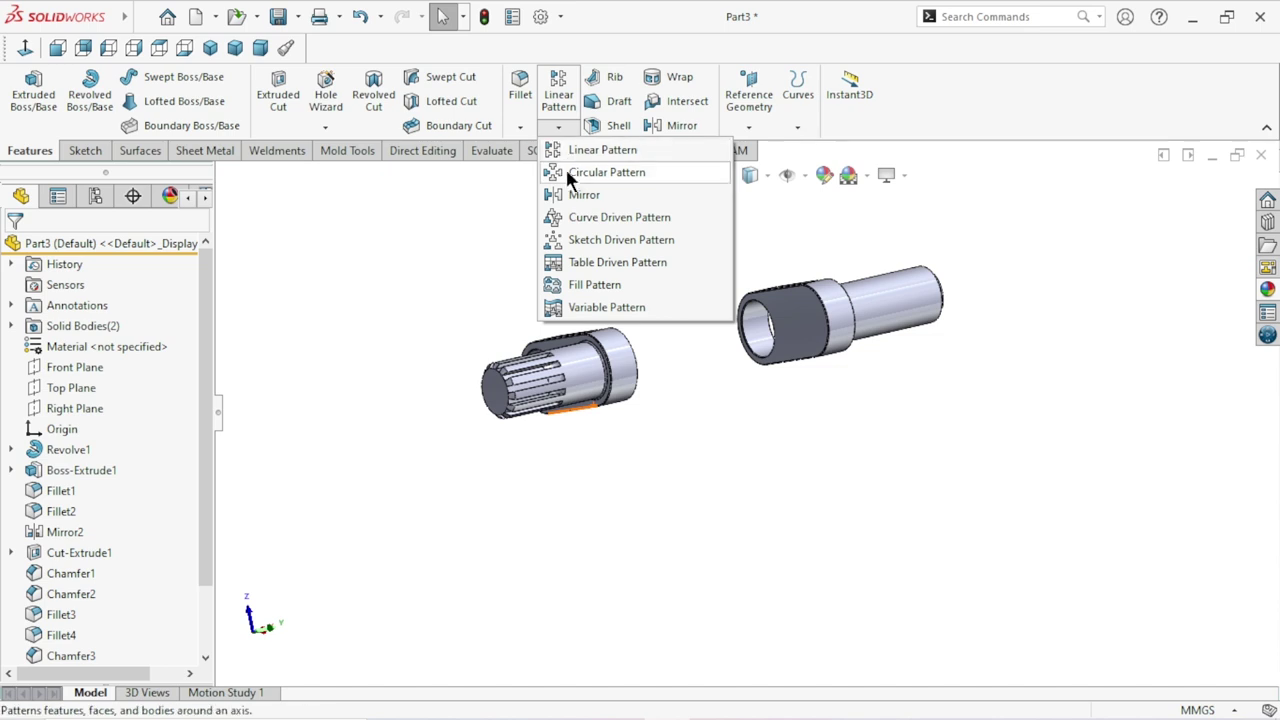
Mirror Cut-Extrude2, Fillet5 and CirPattern1 across the Top Plane.
{"action": "left_click", "coordinate": [568, 192]}
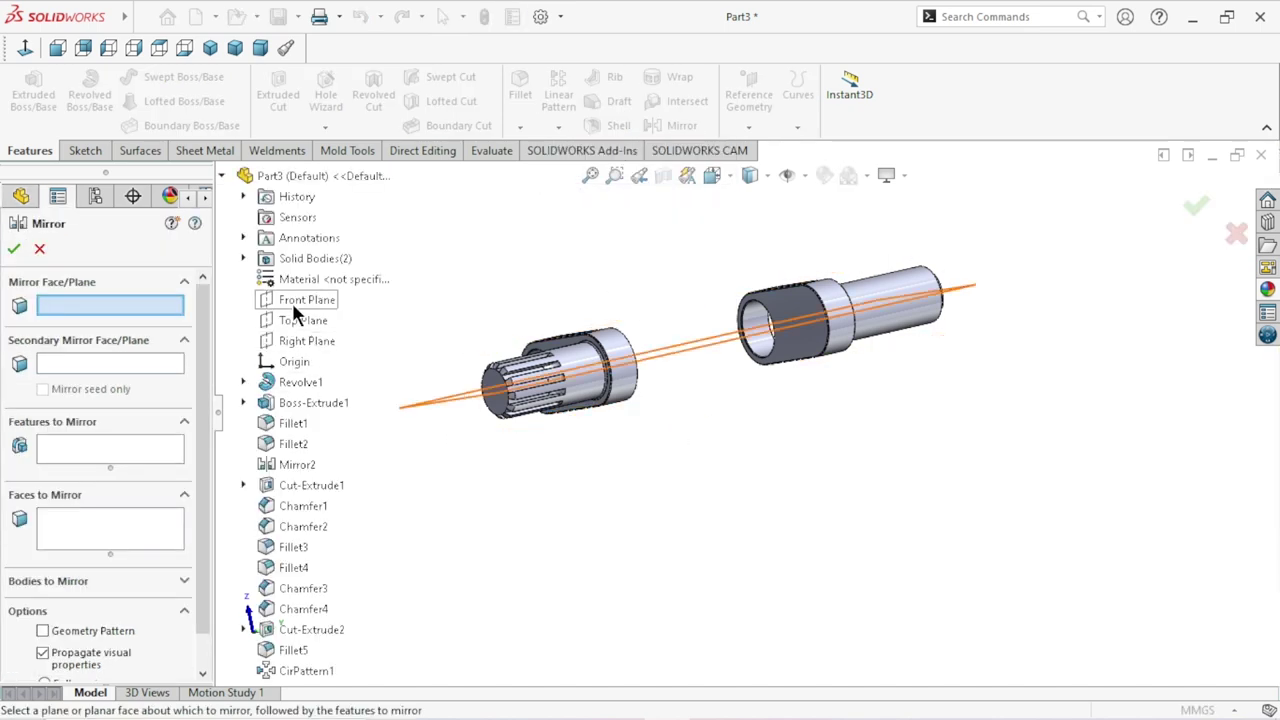
{"action": "left_click", "coordinate": [316, 322]}
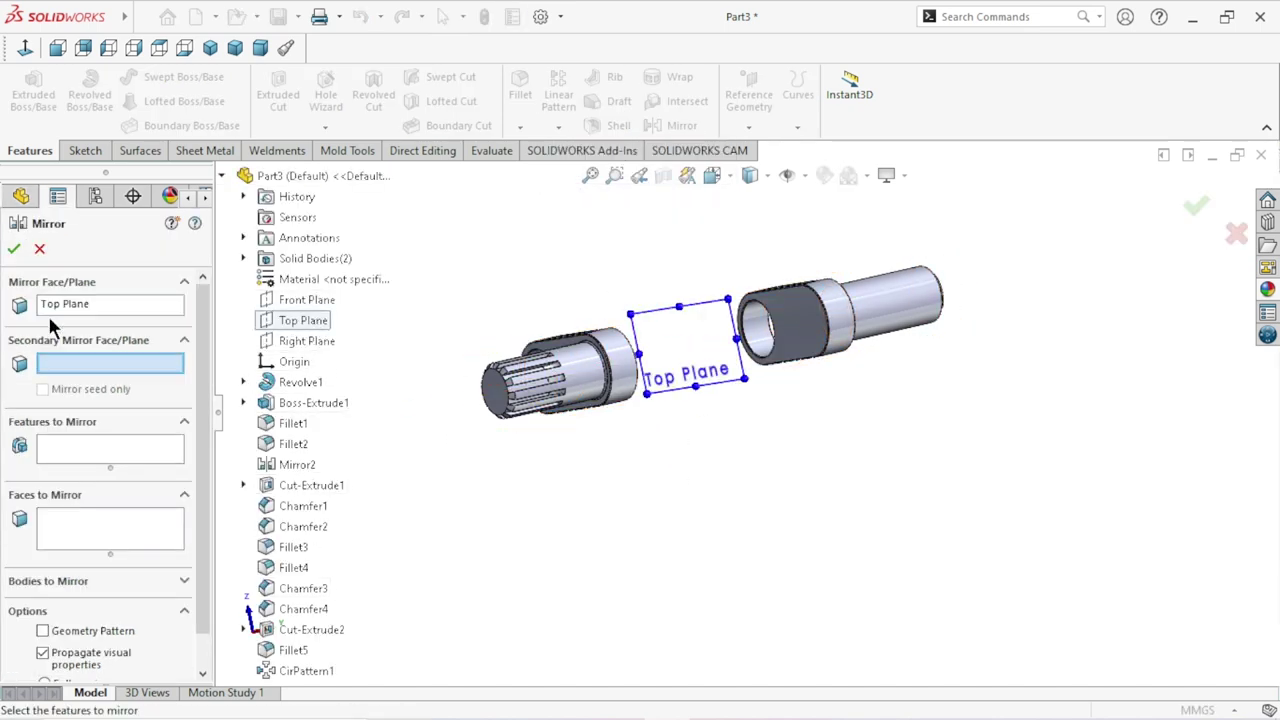
{"action": "left_click", "coordinate": [55, 452]}
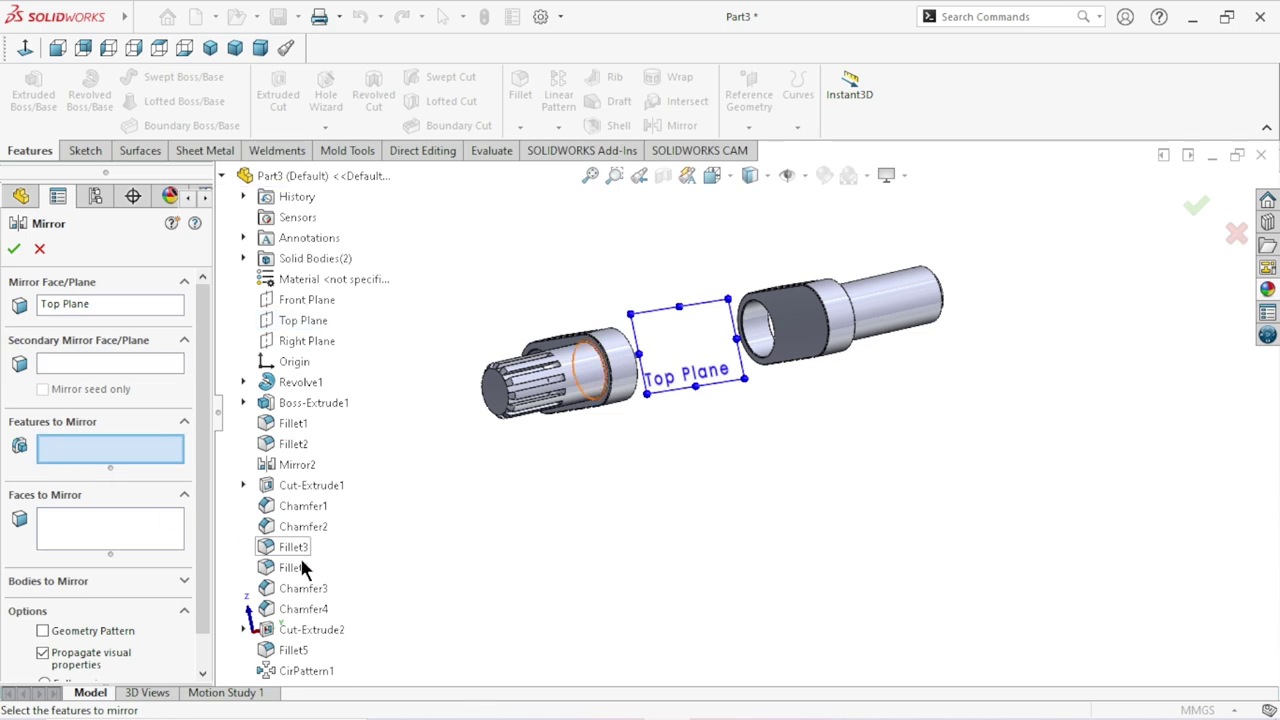
{"action": "left_click", "coordinate": [305, 630]}
{"action": "left_click", "coordinate": [295, 651]}
{"action": "left_click", "coordinate": [305, 671]}
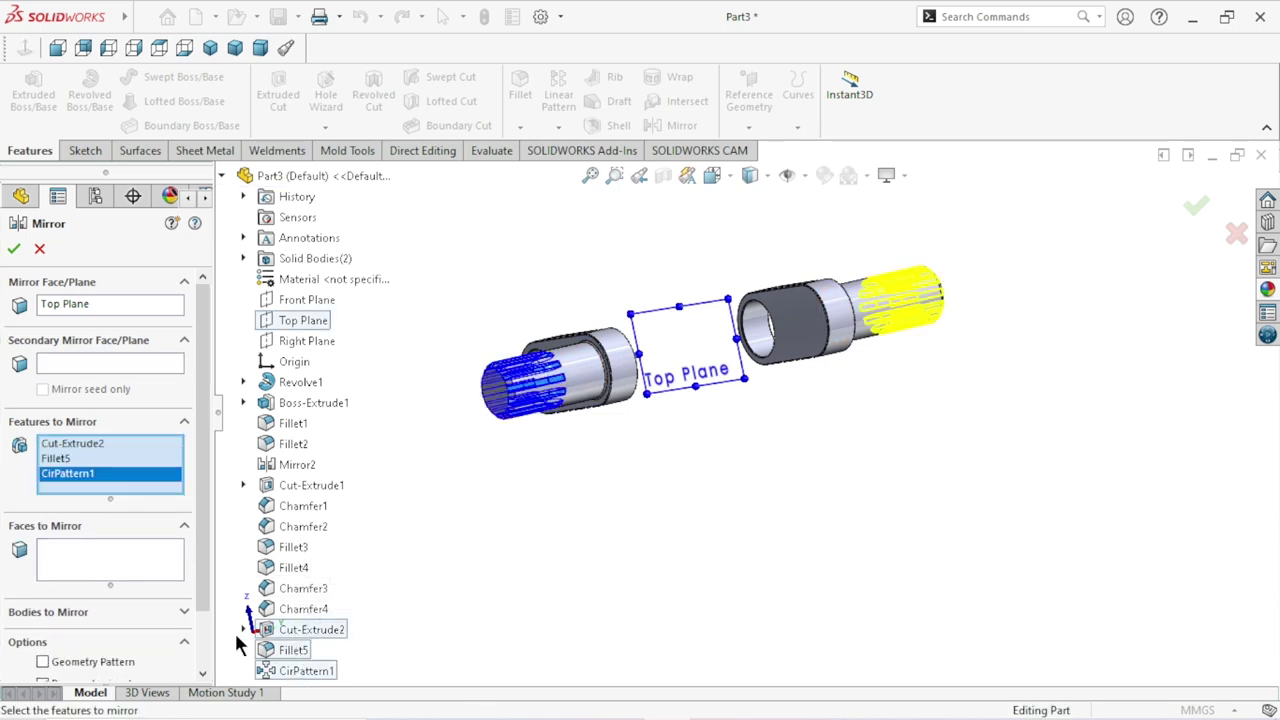
{"action": "left_click", "coordinate": [15, 249]}
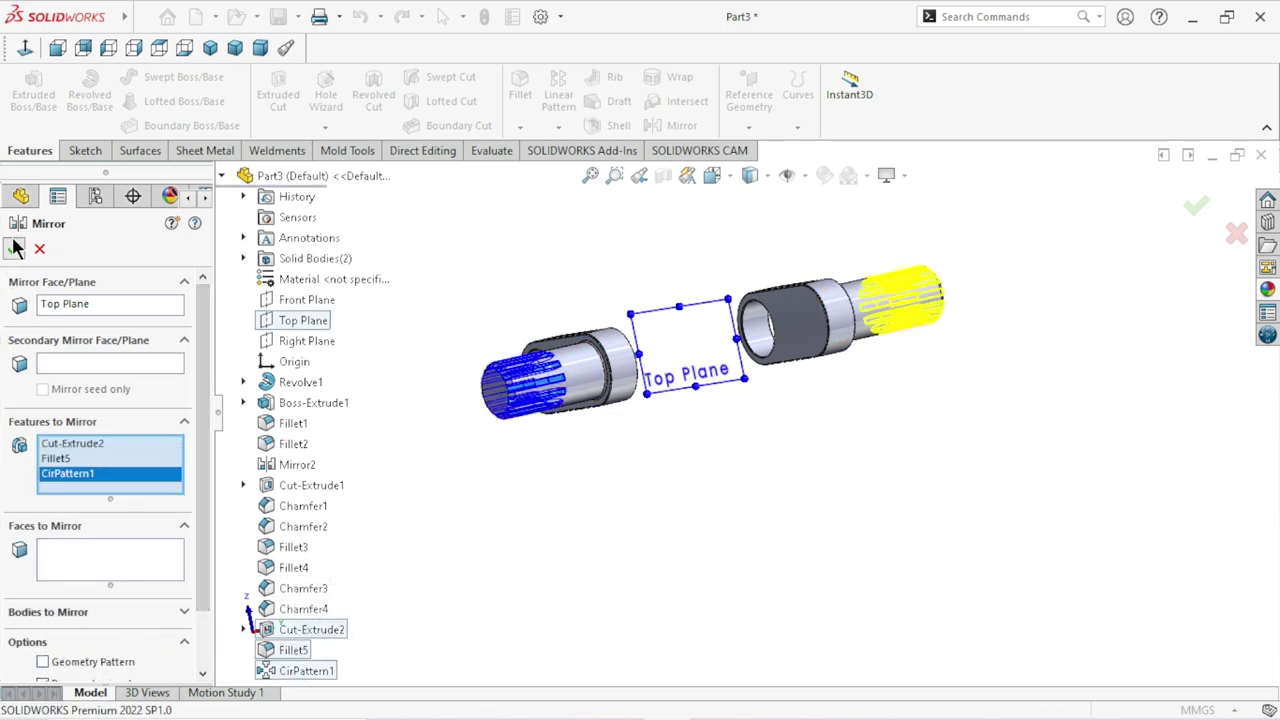
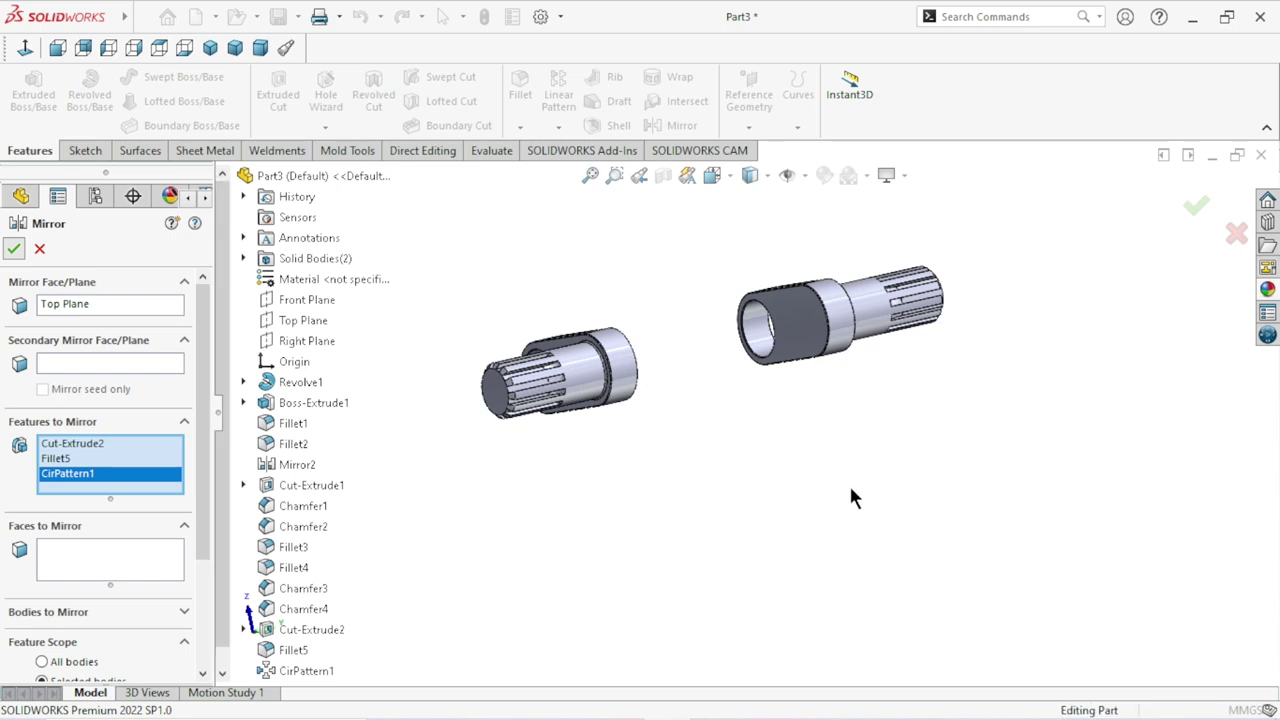
Orbit and zoom to inspect the mirrored splines, then select the gear shaft's end face.
{"action": "mouse_move", "coordinate": [883, 427]}
{"action": "middle_mouse_down"}
{"action": "mouse_move", "coordinate": [810, 421]}
{"action": "mouse_move", "coordinate": [778, 381]}
{"action": "mouse_move", "coordinate": [760, 390]}
{"action": "mouse_move", "coordinate": [737, 486]}
{"action": "mouse_move", "coordinate": [846, 343]}
{"action": "middle_mouse_up"}
{"action": "scroll", "coordinate": [760, 390], "scroll_direction": "down", "scroll_amount": 2}
{"action": "scroll", "coordinate": [760, 390], "scroll_direction": "down", "scroll_amount": 2}
{"action": "scroll", "coordinate": [735, 405], "scroll_direction": "up", "scroll_amount": 3}
{"action": "scroll", "coordinate": [712, 505], "scroll_direction": "down", "scroll_amount": 2}
{"action": "scroll", "coordinate": [766, 516], "scroll_direction": "down", "scroll_amount": 3}
{"action": "scroll", "coordinate": [766, 516], "scroll_direction": "up", "scroll_amount": 4}
{"action": "mouse_move", "coordinate": [766, 516]}
{"action": "middle_mouse_down"}
{"action": "mouse_move", "coordinate": [817, 469]}
{"action": "mouse_move", "coordinate": [930, 457]}
{"action": "middle_mouse_up"}
{"action": "scroll", "coordinate": [835, 364], "scroll_direction": "down", "scroll_amount": 1}
{"action": "scroll", "coordinate": [835, 364], "scroll_direction": "down", "scroll_amount": 4}
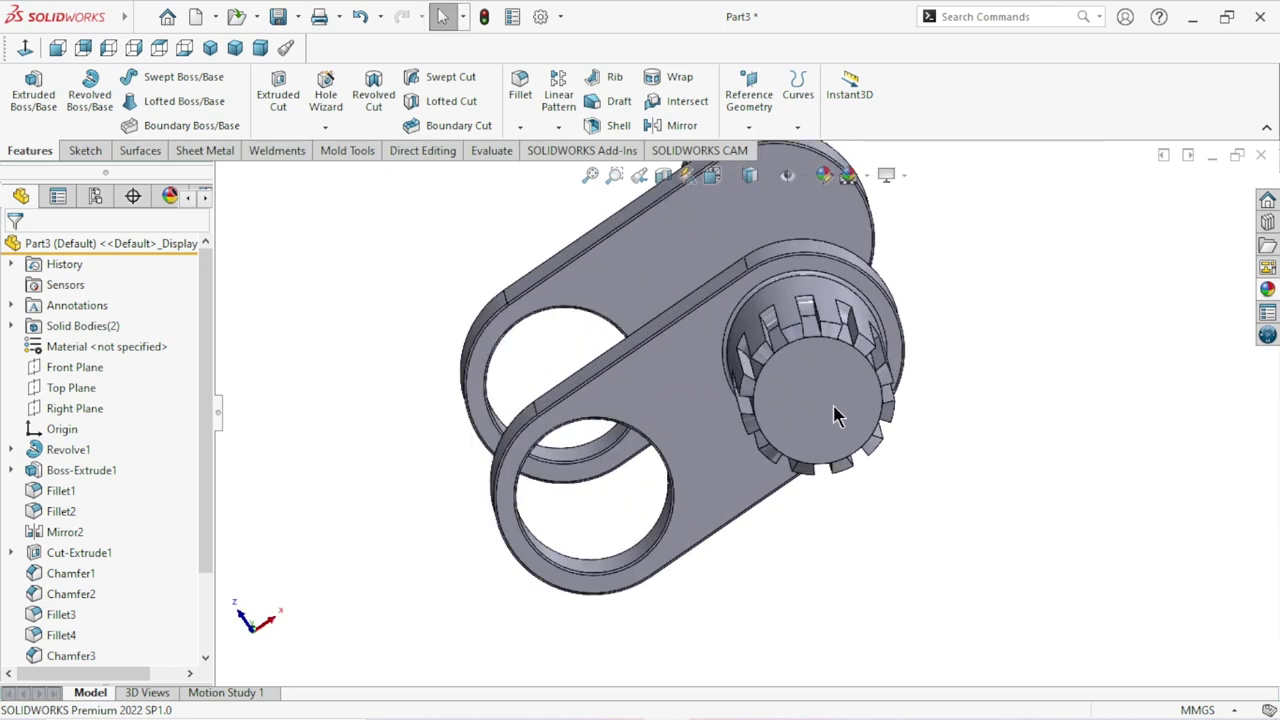
{"action": "left_click", "coordinate": [828, 416]}
Start a sketch on the shaft end face and draw a circle centred on it.
{"action": "left_click", "coordinate": [1037, 421]}
{"action": "left_click", "coordinate": [819, 411]}
{"action": "left_click", "coordinate": [902, 356]}
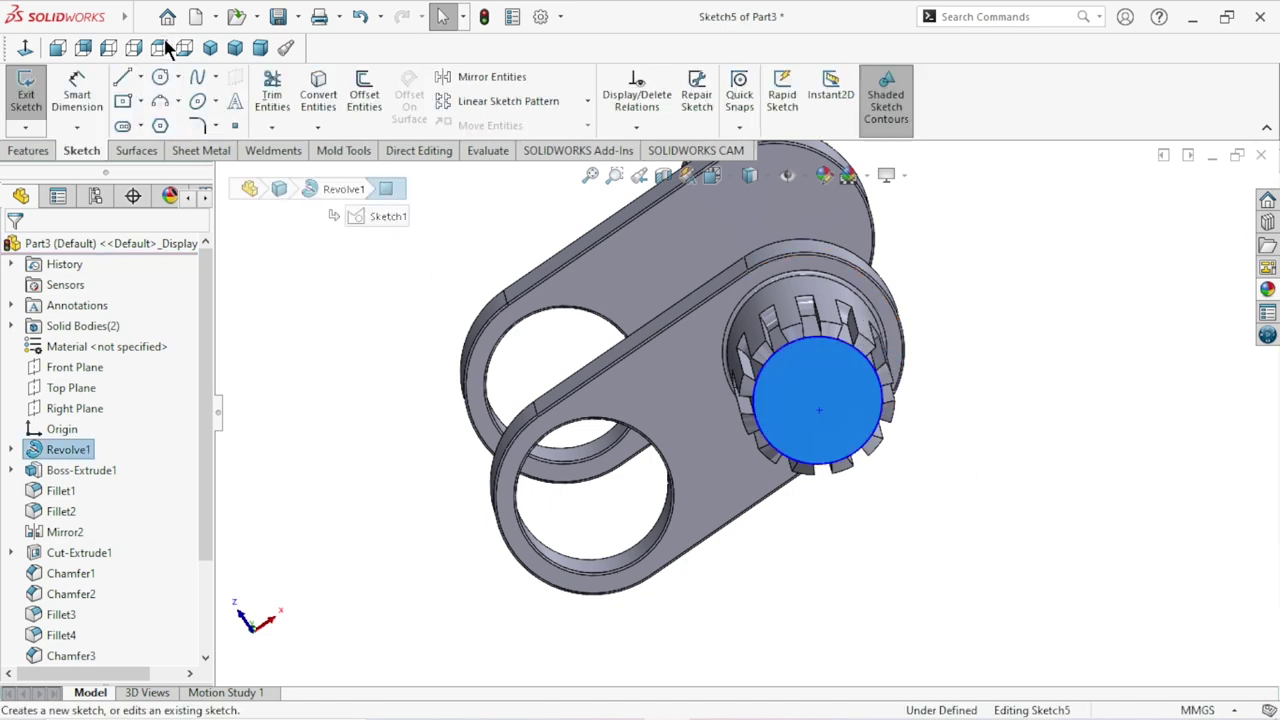
{"action": "left_click", "coordinate": [160, 77]}
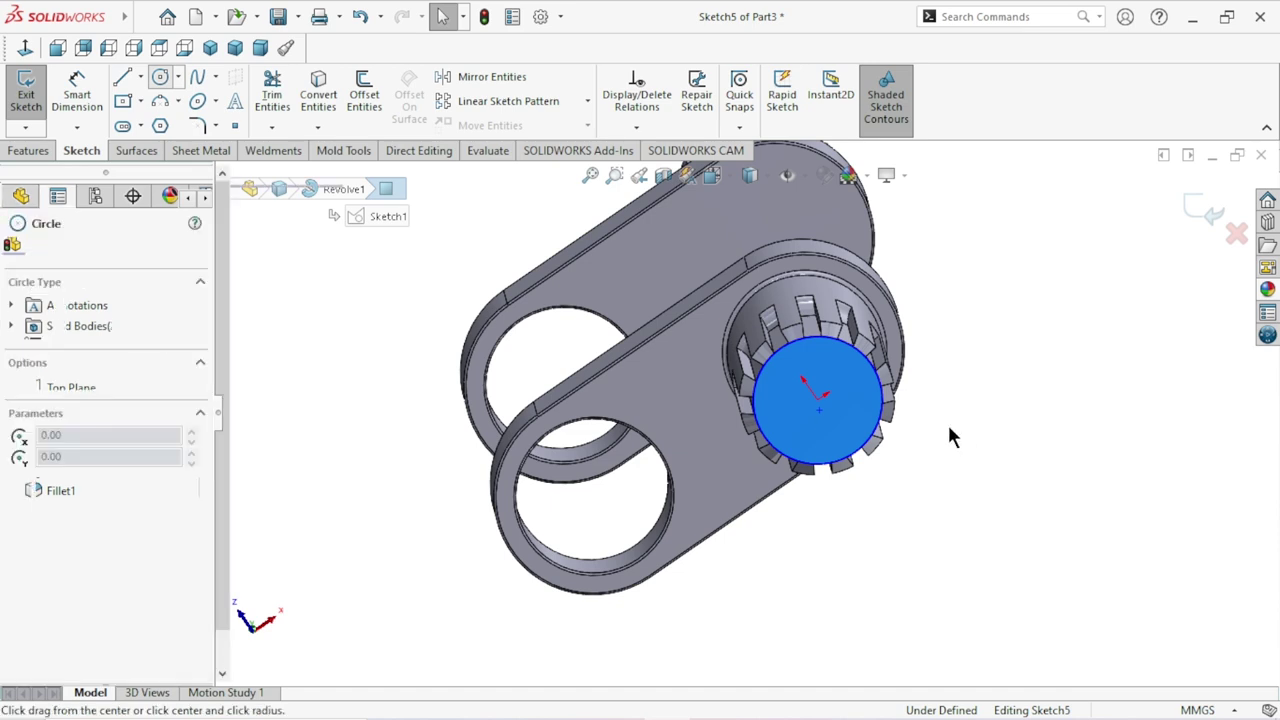
{"action": "left_click", "coordinate": [817, 398]}
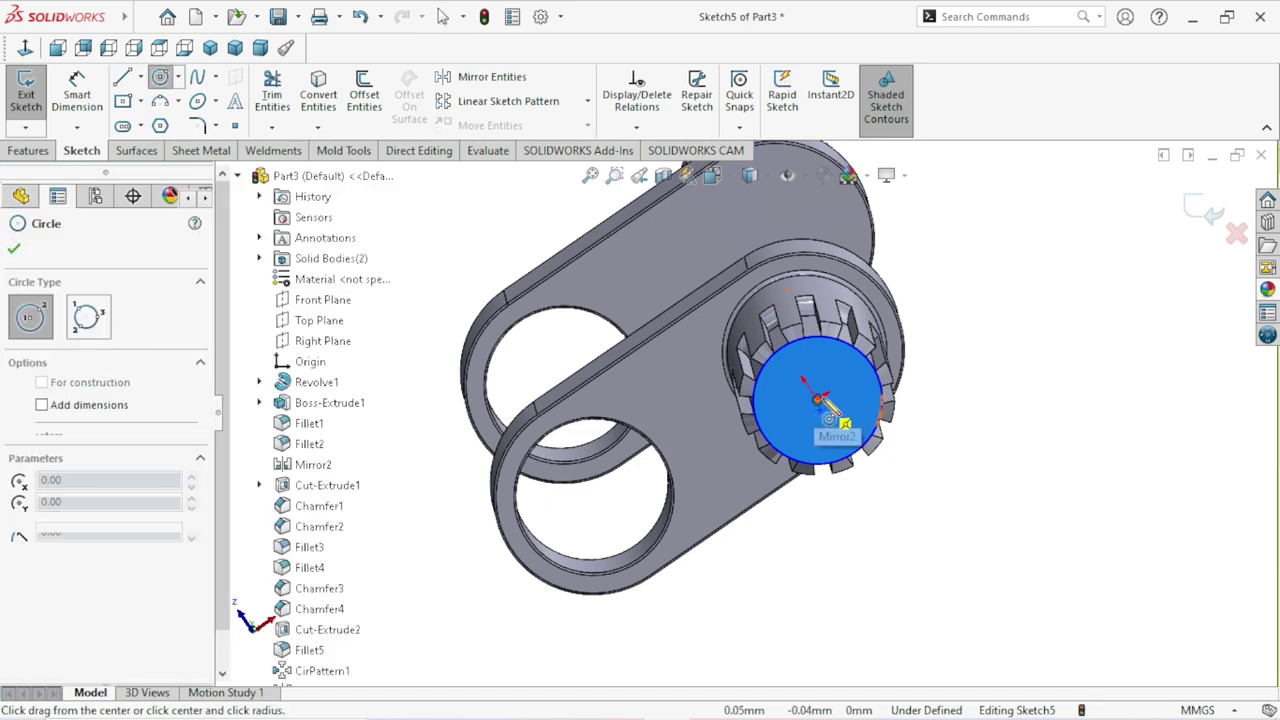
{"action": "left_click", "coordinate": [829, 406]}
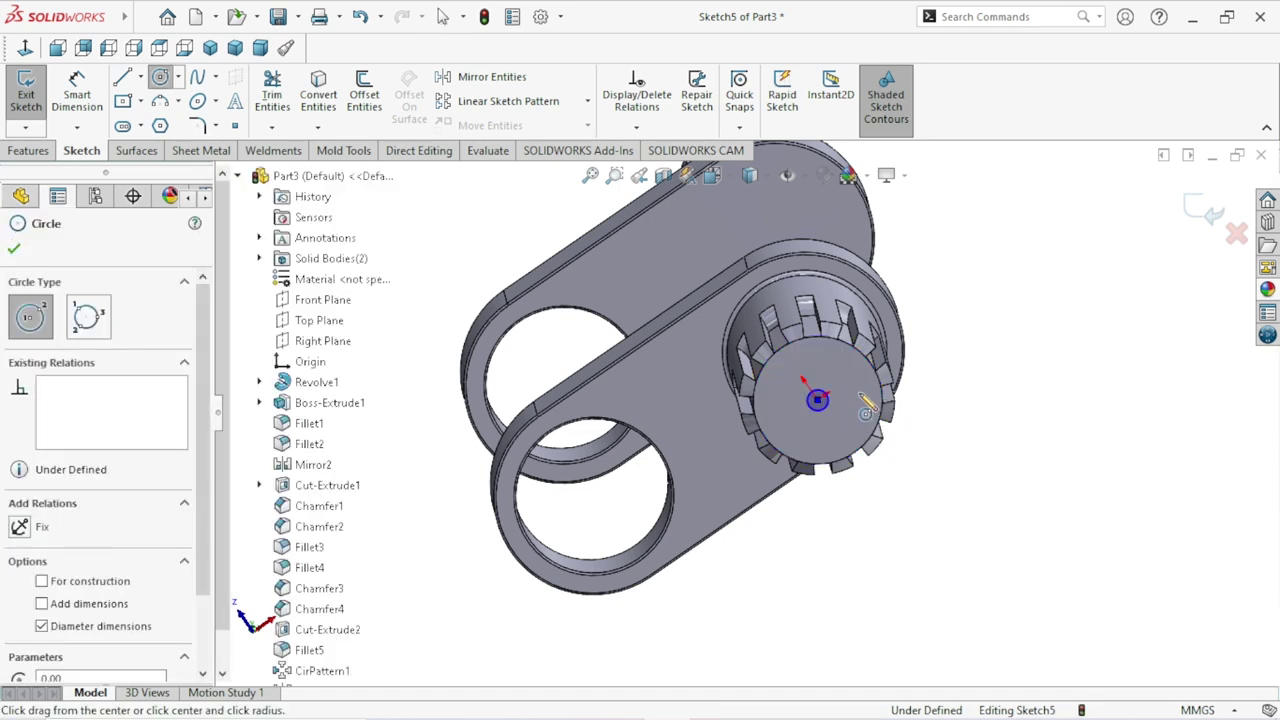
{"action": "right_click", "coordinate": [948, 410]}
{"action": "left_click", "coordinate": [968, 410]}
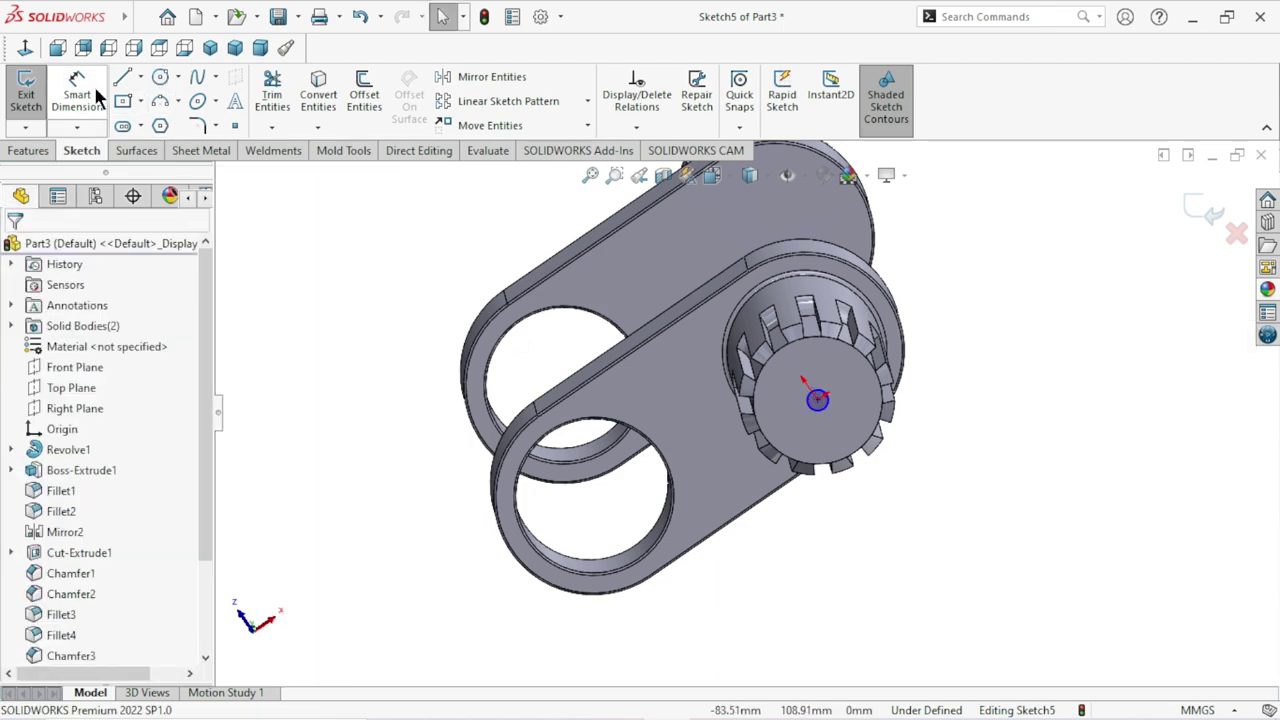
Dimension the circle's diameter to 6 mm, fully defining Sketch5.
{"action": "scroll", "coordinate": [827, 361], "scroll_direction": "down", "scroll_amount": 5}
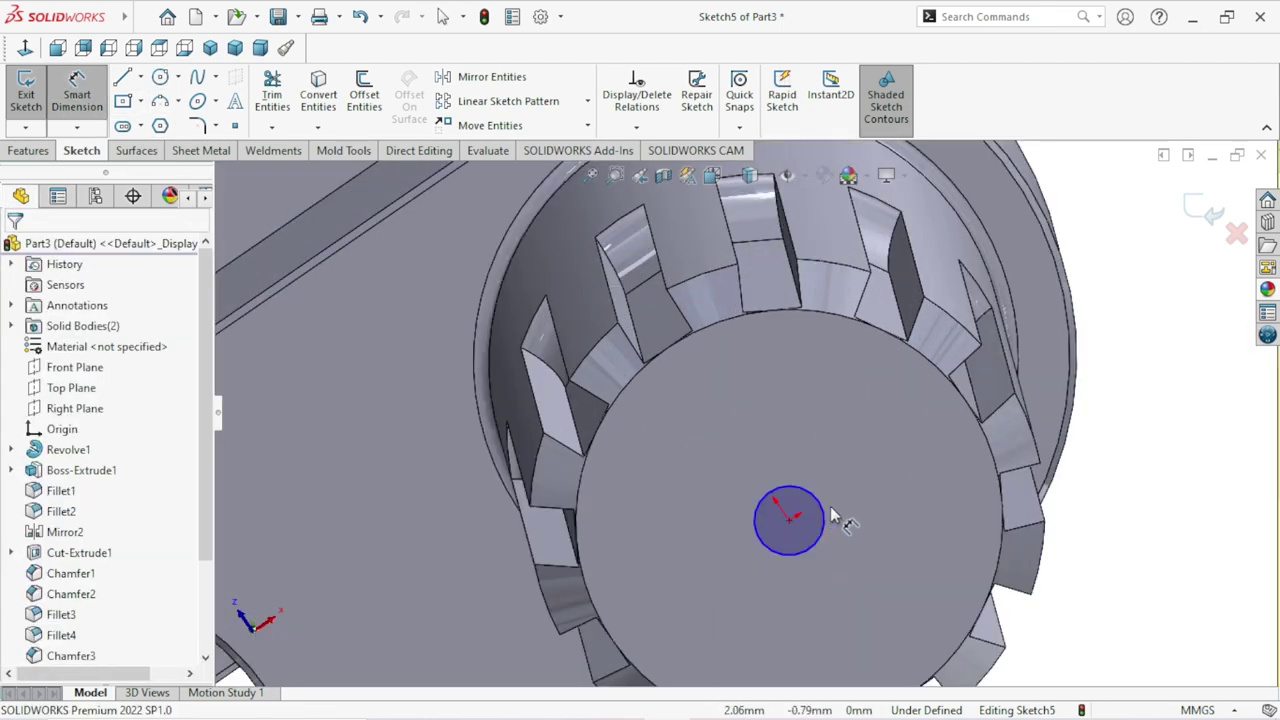
{"action": "left_click", "coordinate": [822, 520]}
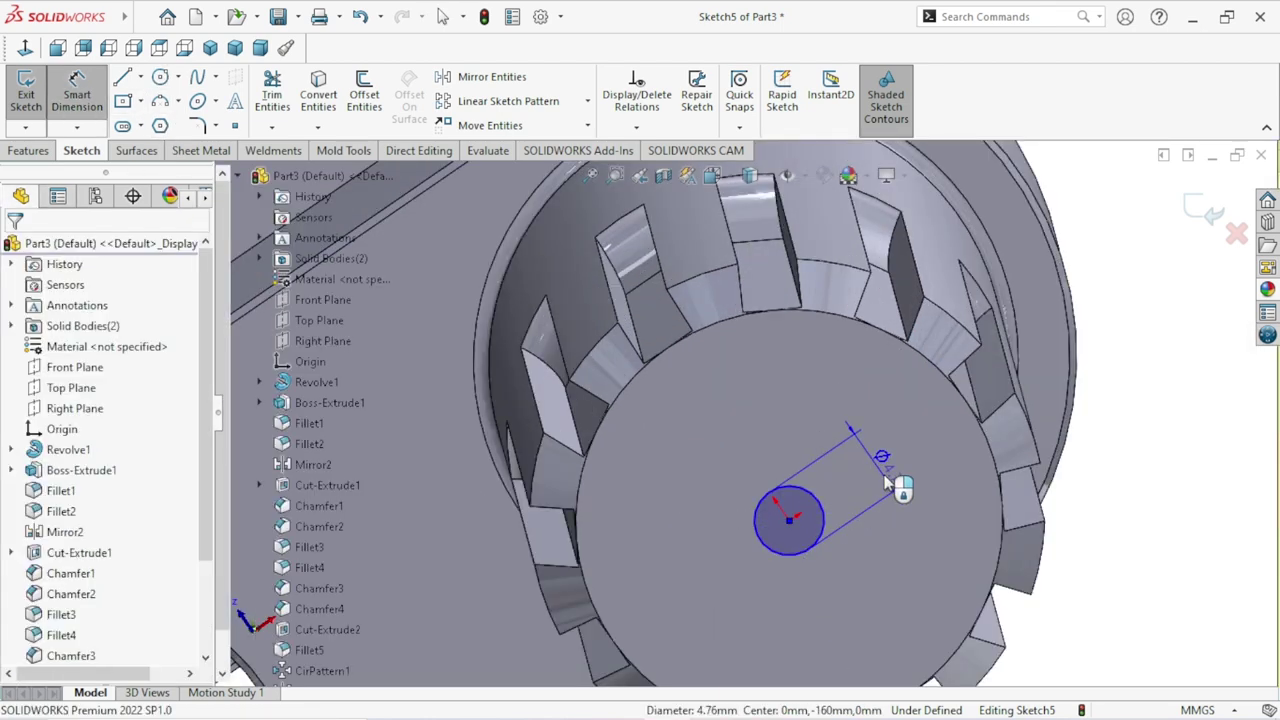
{"action": "left_click", "coordinate": [887, 474]}
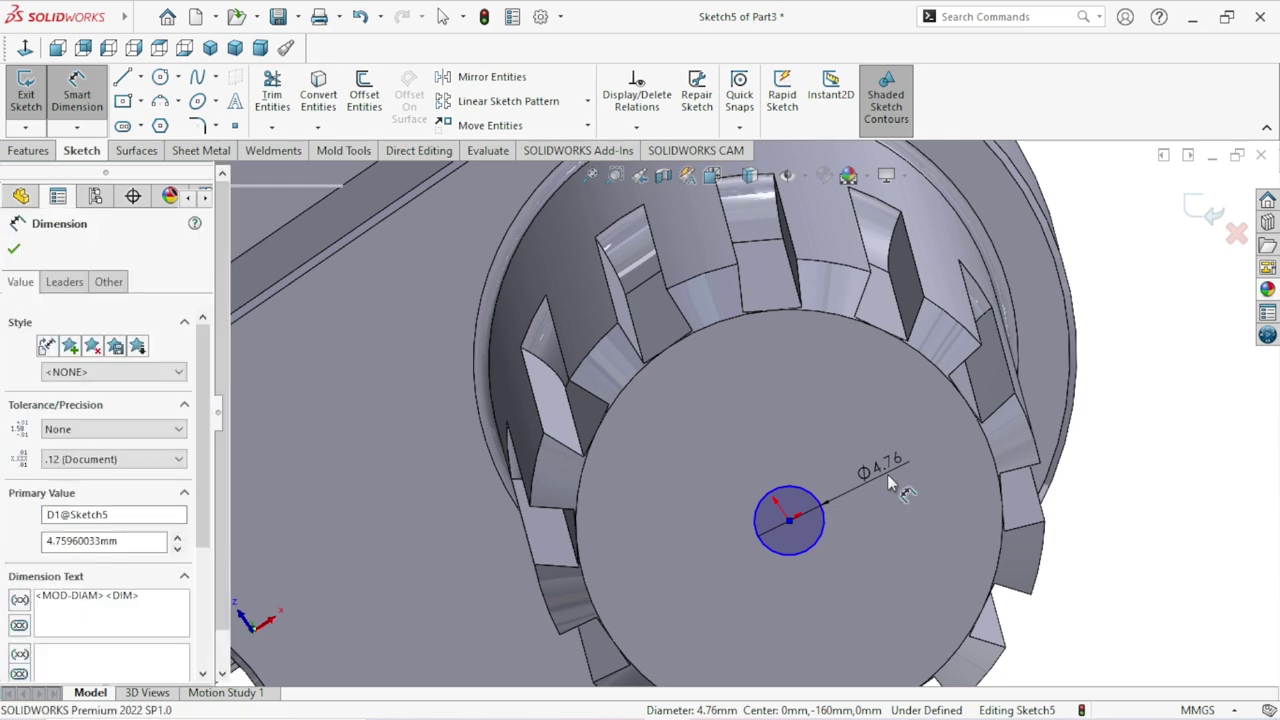
{"action": "type", "text": "6"}
{"action": "left_click", "coordinate": [804, 456]}
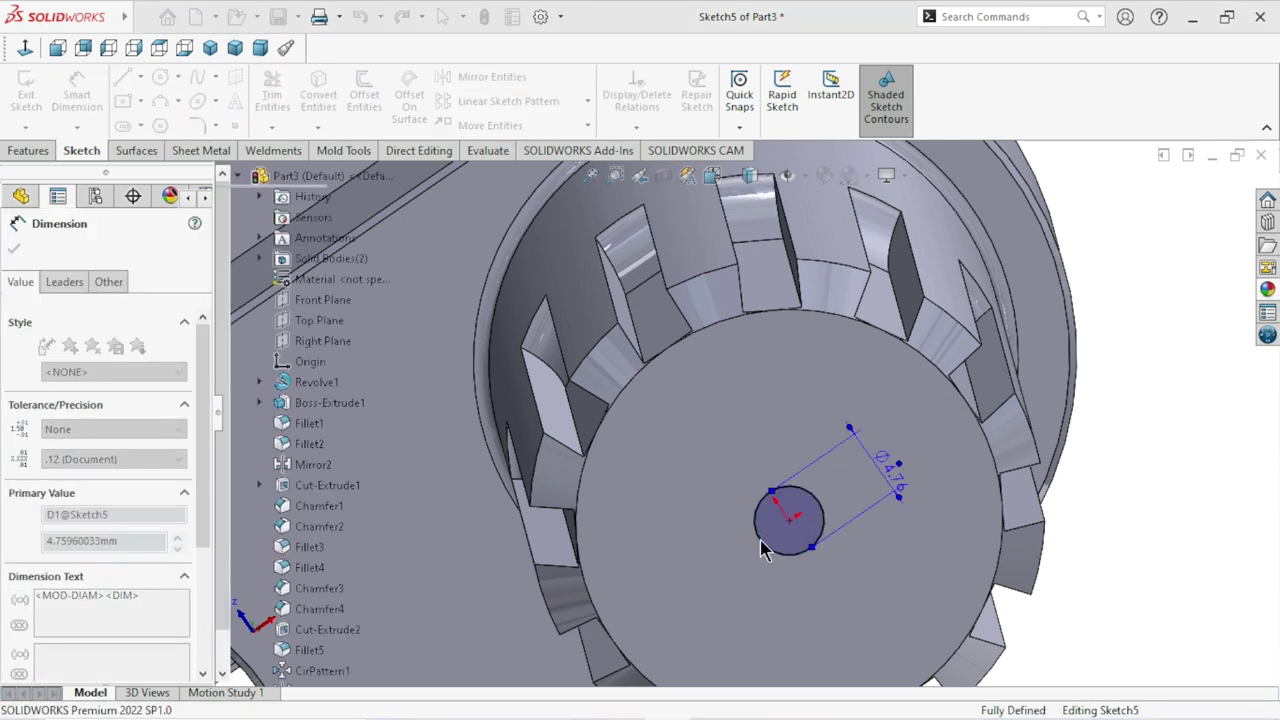
{"action": "scroll", "coordinate": [757, 533], "scroll_direction": "up", "scroll_amount": 3}
{"action": "scroll", "coordinate": [757, 533], "scroll_direction": "up", "scroll_amount": 2}
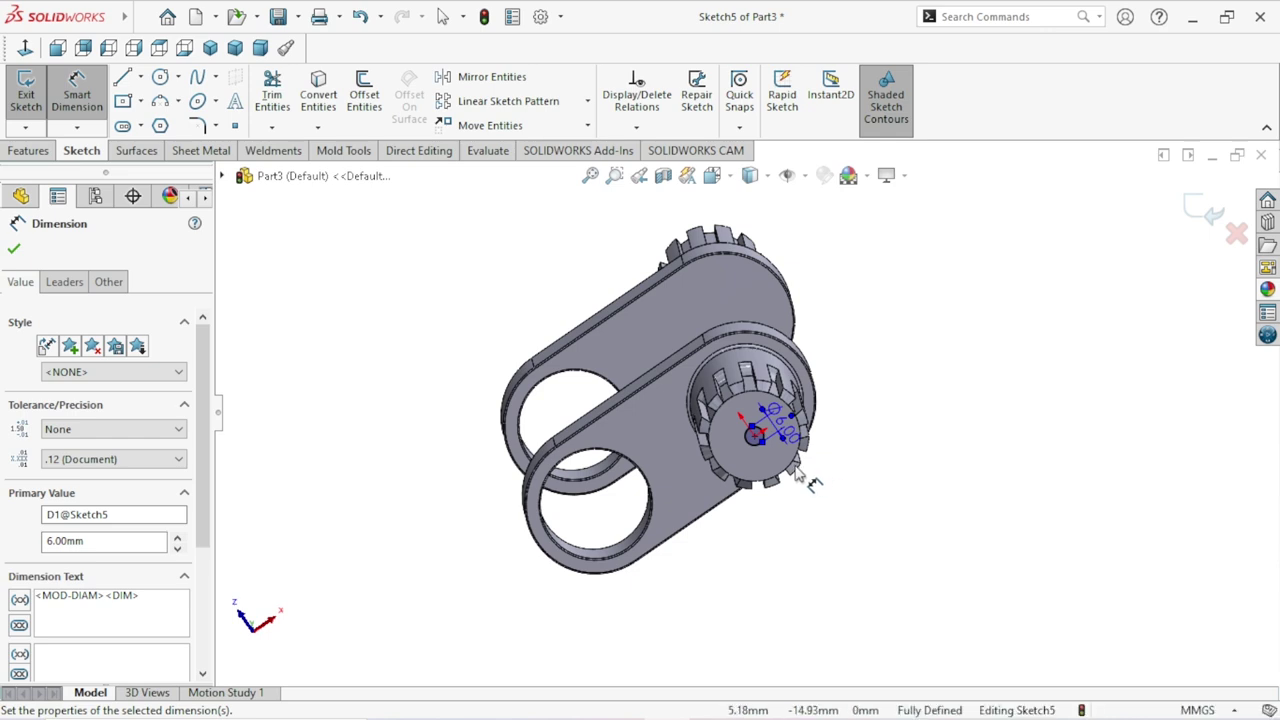
{"action": "scroll", "coordinate": [943, 420], "scroll_direction": "down", "scroll_amount": 2}
{"action": "left_click", "coordinate": [943, 420]}
{"action": "left_click", "coordinate": [36, 152]}
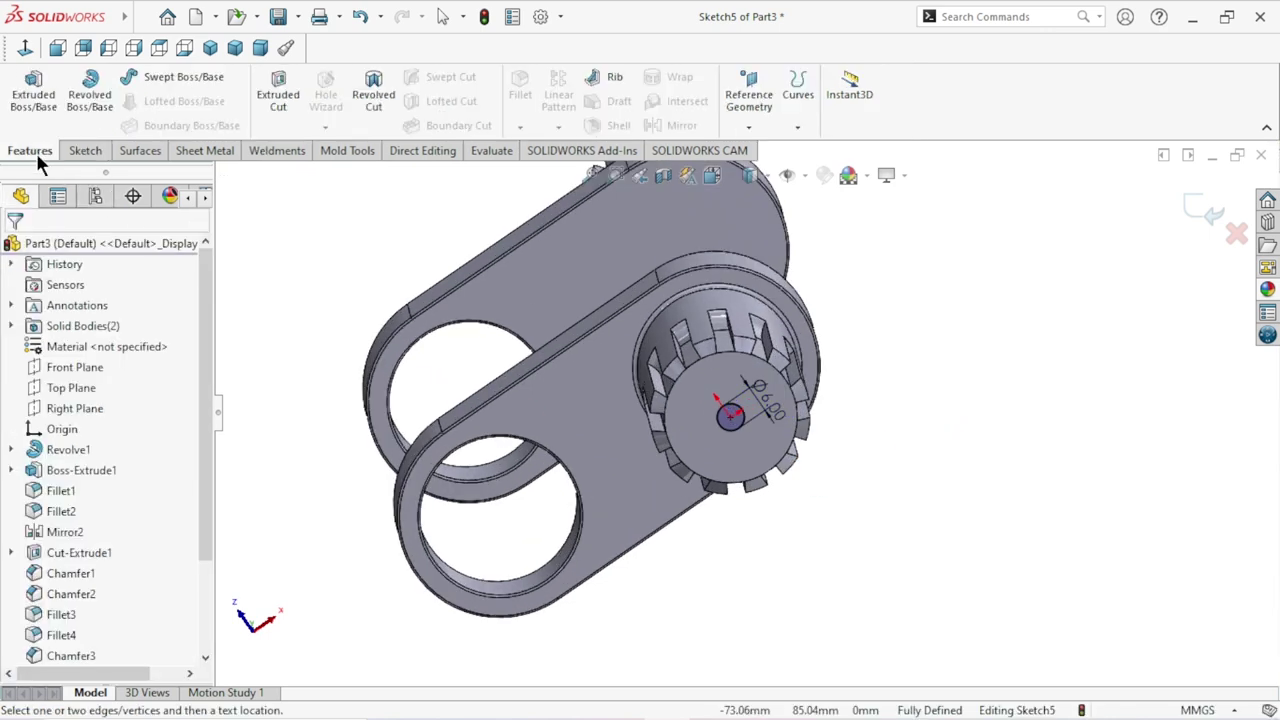
Cut the Ø6 mm circle 4 mm deep into the shaft with a 27° draft.
{"action": "left_click", "coordinate": [280, 95]}
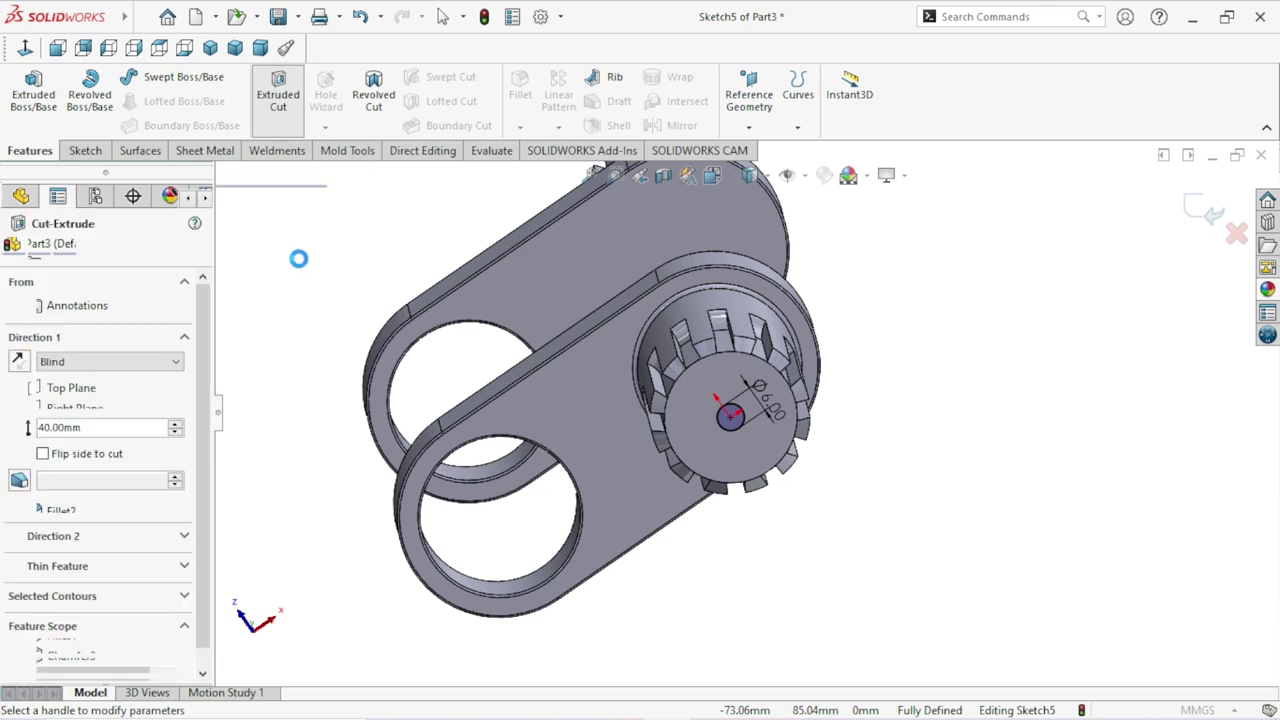
{"action": "type", "text": "4"}
{"action": "key", "text": "Return"}
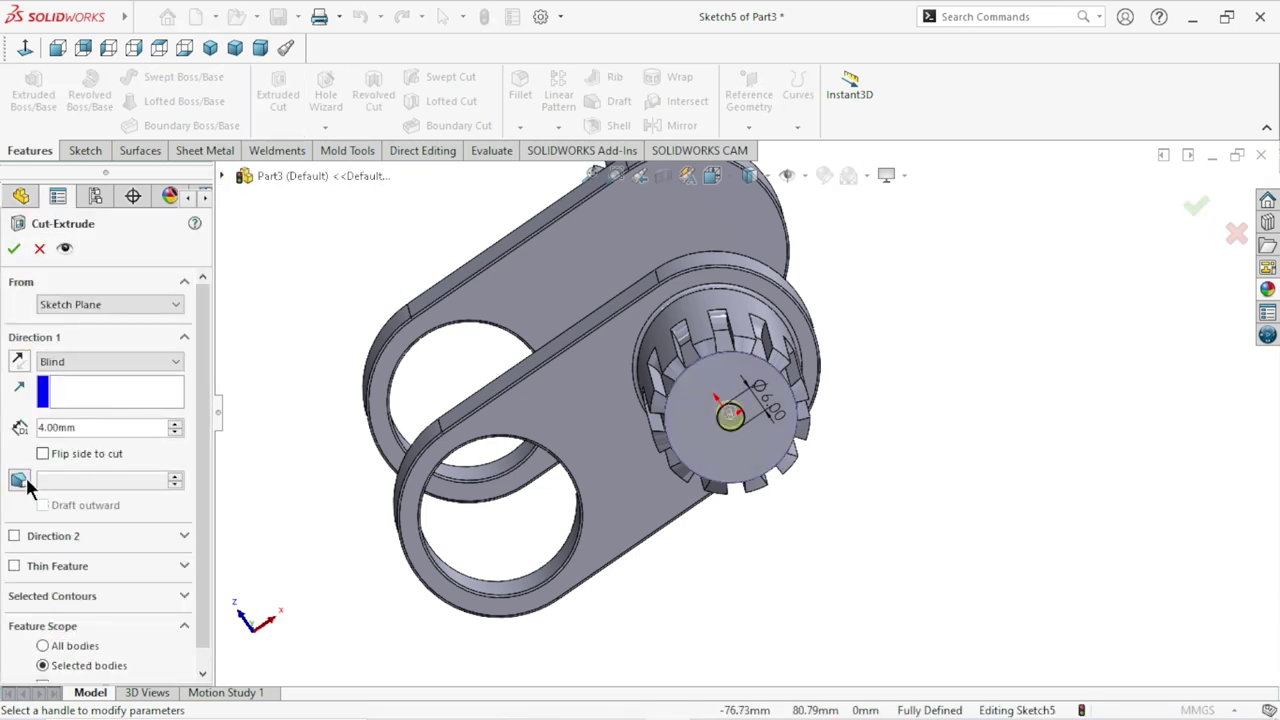
{"action": "left_click", "coordinate": [173, 479]}
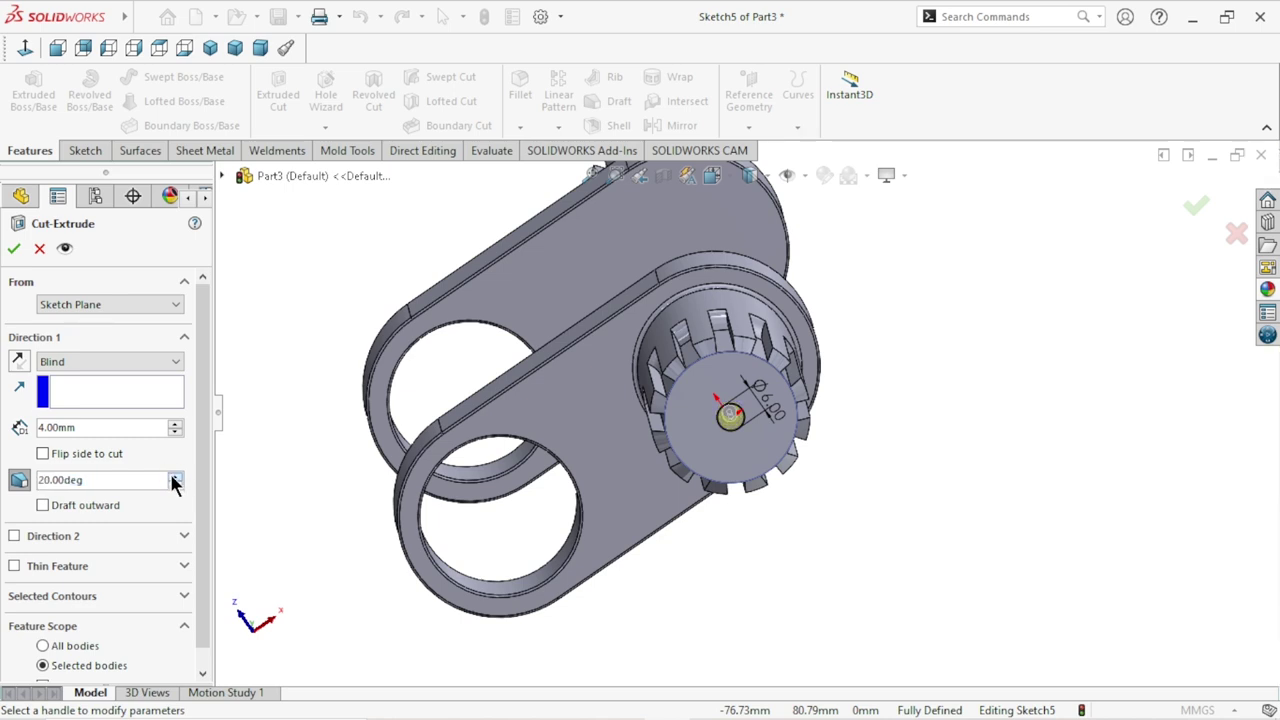
{"action": "left_click", "coordinate": [13, 250]}
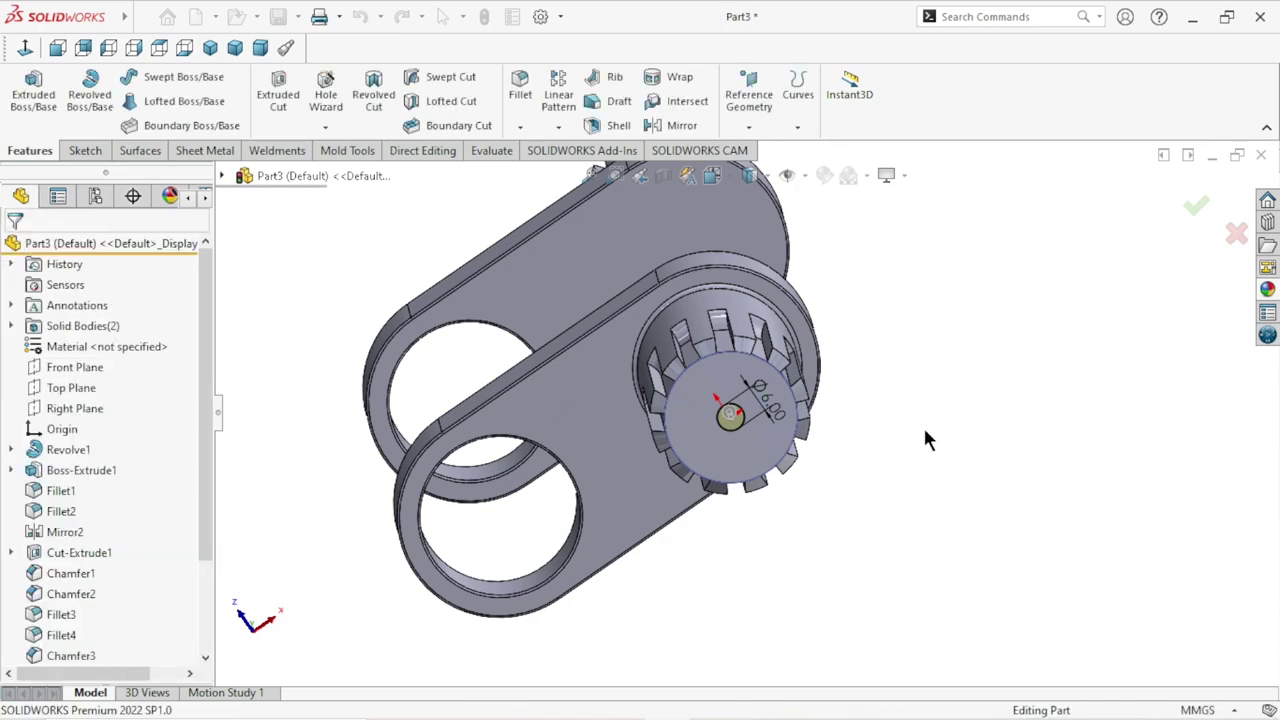
Mirror the Cut-Extrude3 tapered hole across the Top Plane onto the other part.
{"action": "middle_click_drag", "start_coordinate": [861, 493], "coordinate": [830, 445]}
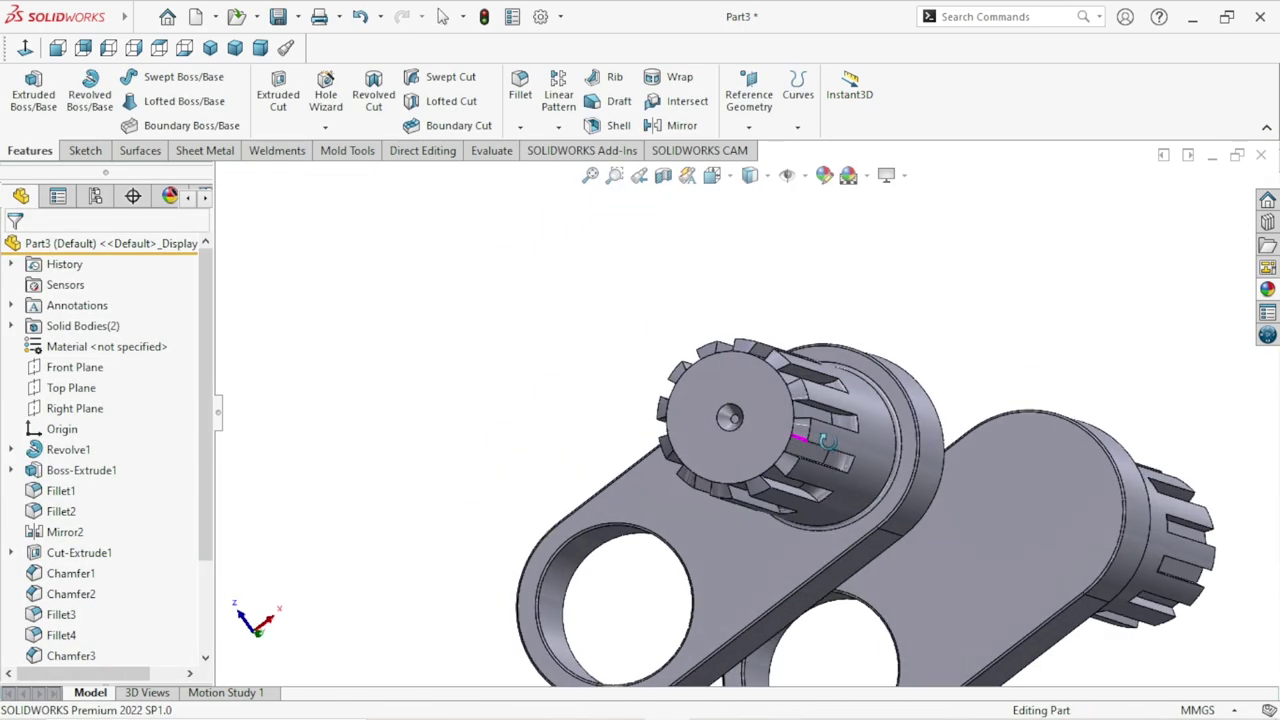
{"action": "scroll", "coordinate": [821, 474], "scroll_direction": "up", "scroll_amount": 5}
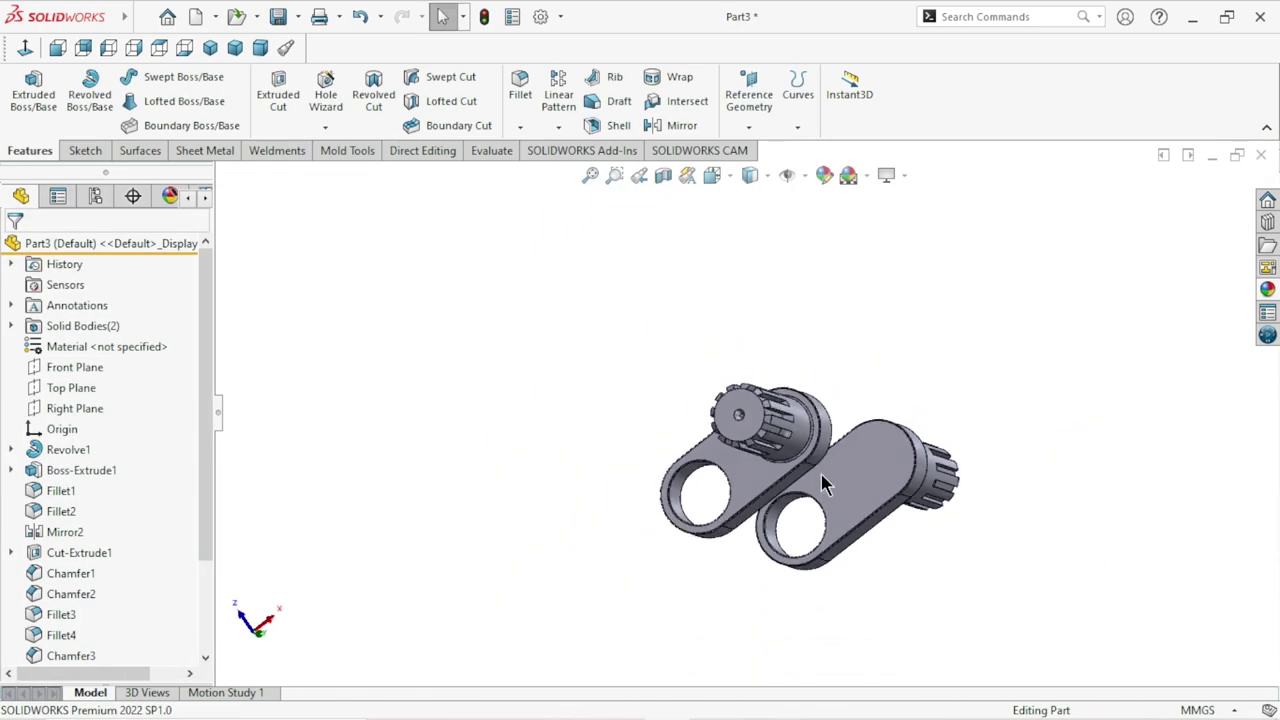
{"action": "left_click", "coordinate": [558, 127]}
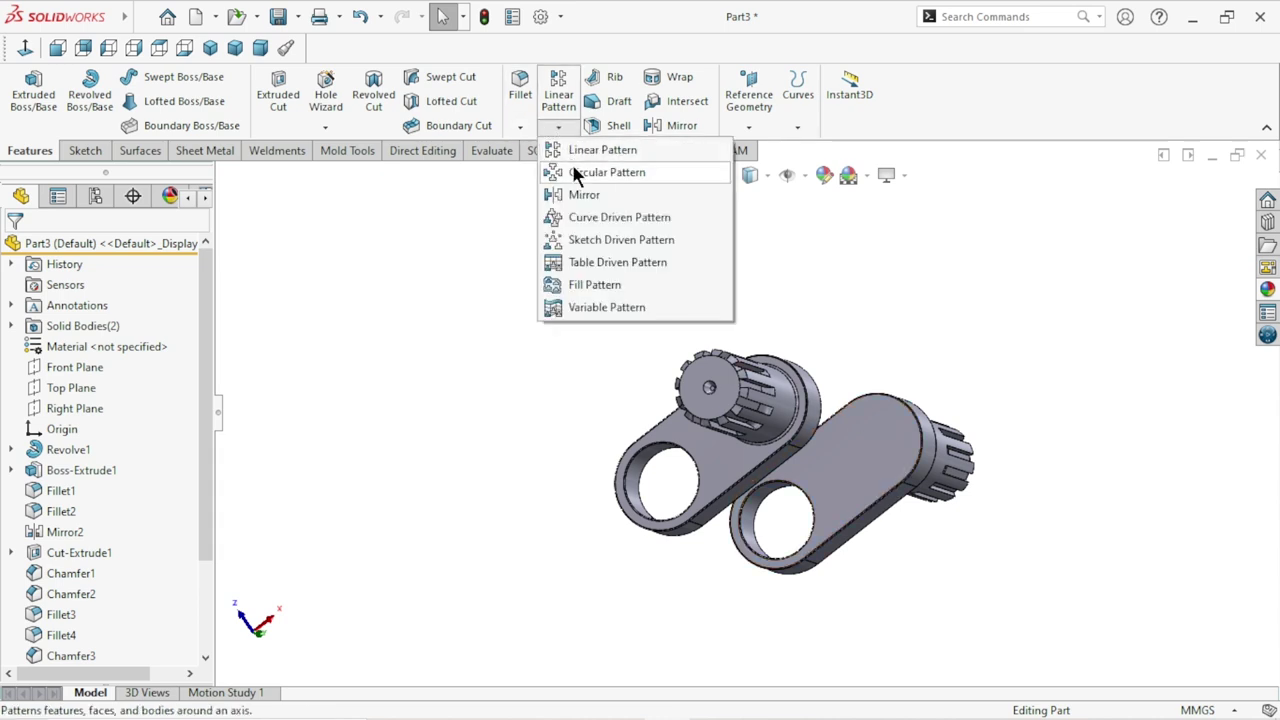
{"action": "left_click", "coordinate": [582, 195]}
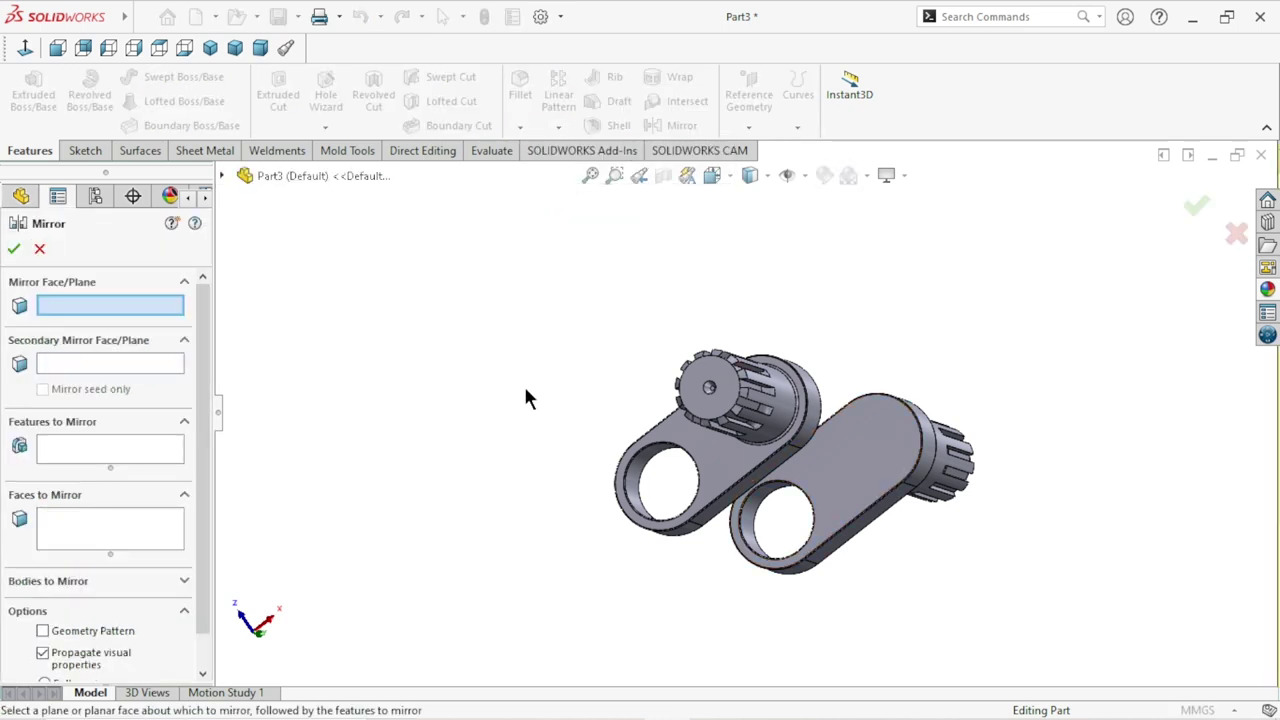
{"action": "left_click", "coordinate": [222, 175]}
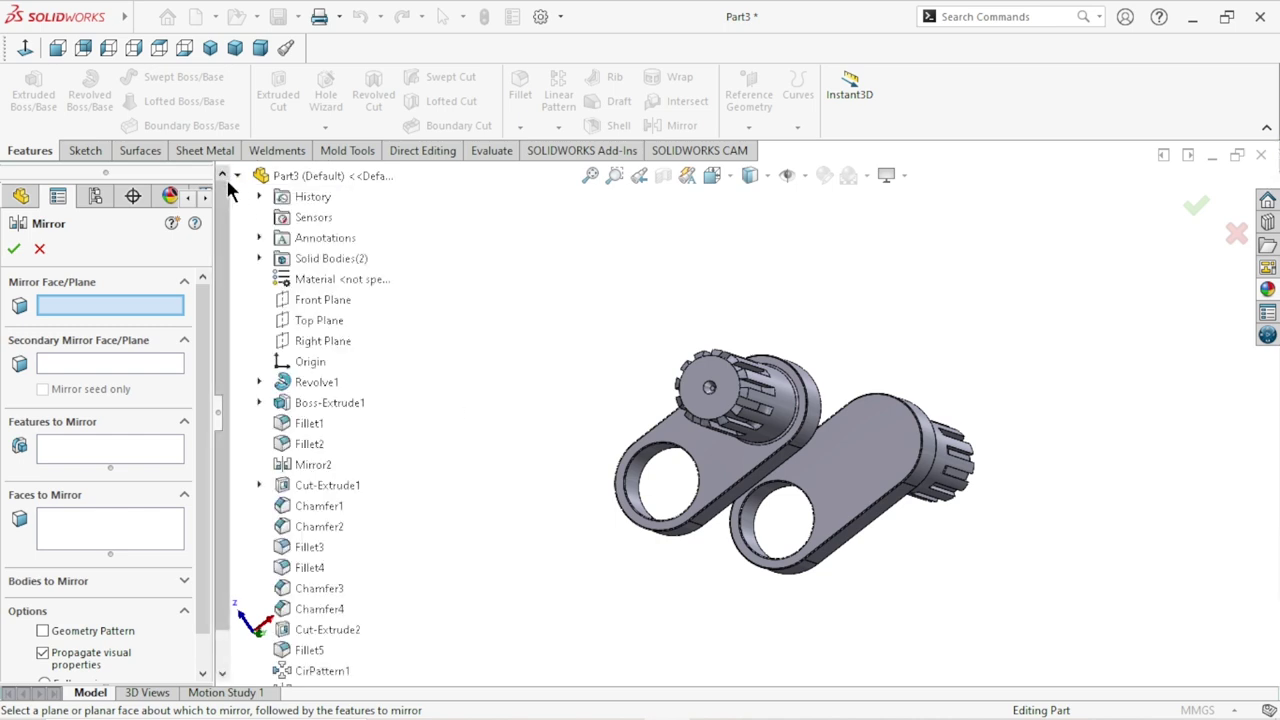
{"action": "left_click", "coordinate": [320, 320]}
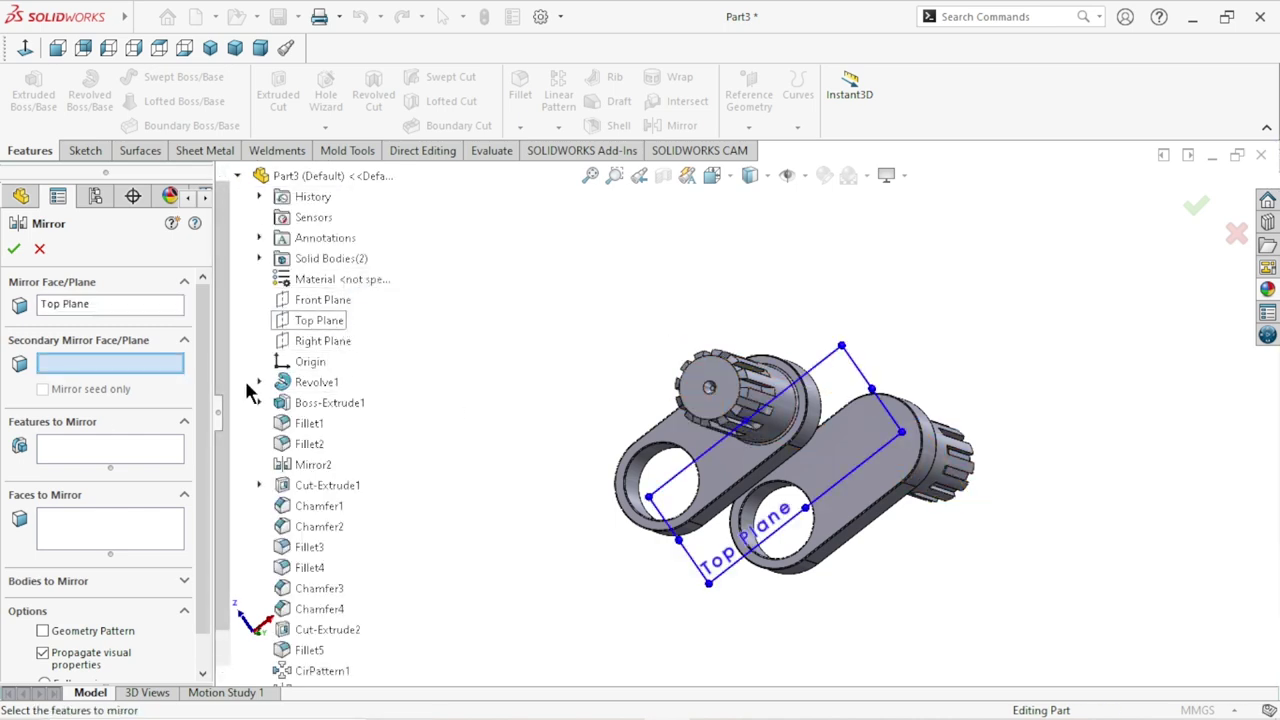
{"action": "left_click", "coordinate": [70, 448]}
{"action": "scroll", "coordinate": [357, 590], "scroll_direction": "down", "scroll_amount": 2}
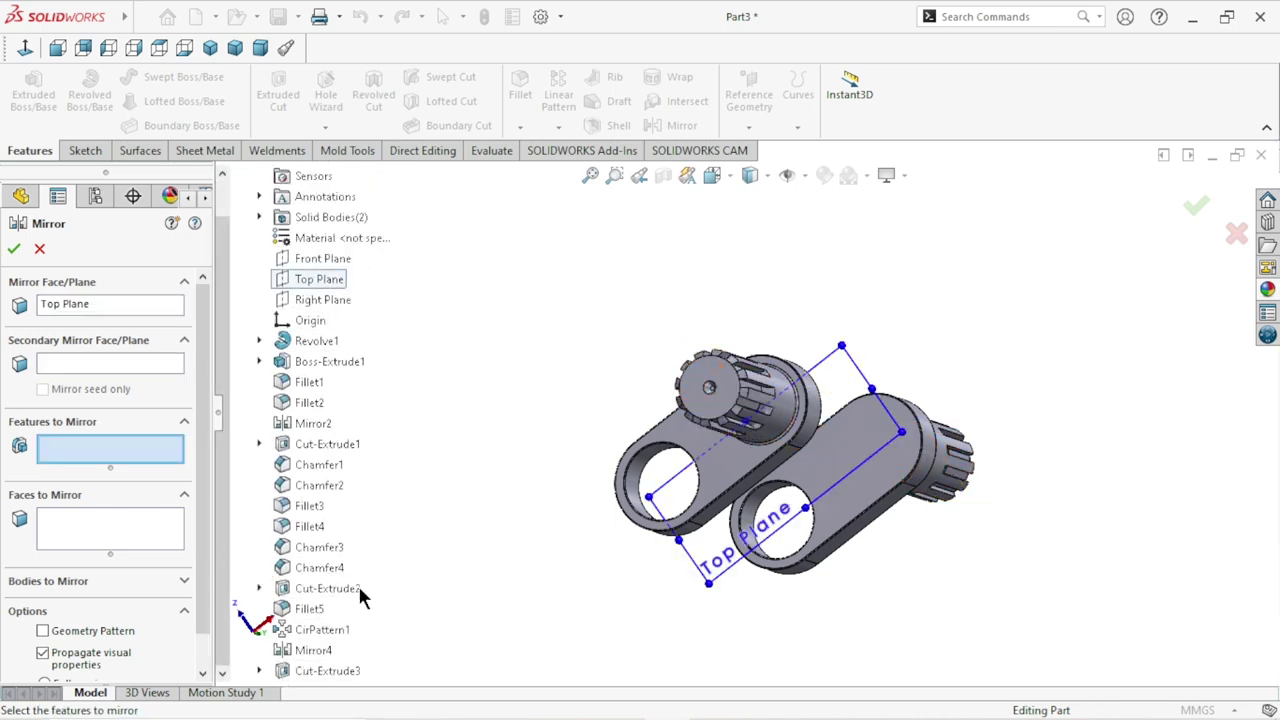
{"action": "left_click", "coordinate": [335, 670]}
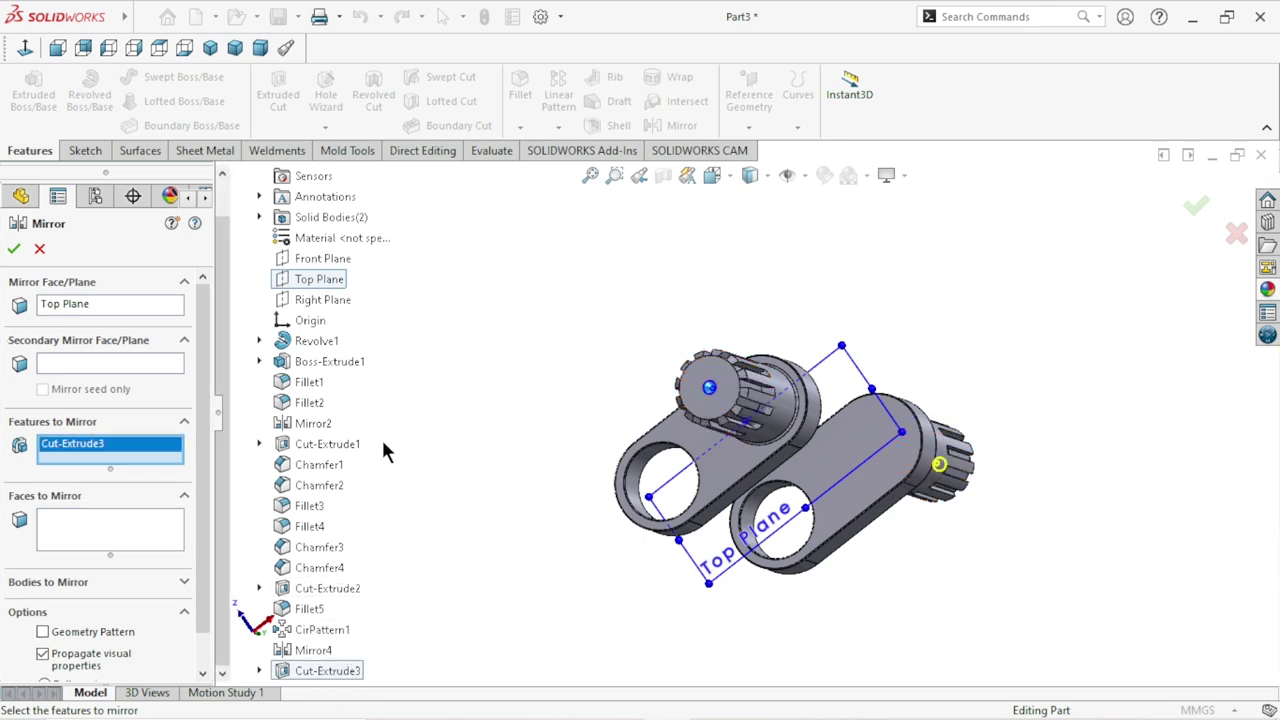
{"action": "left_click", "coordinate": [13, 250]}
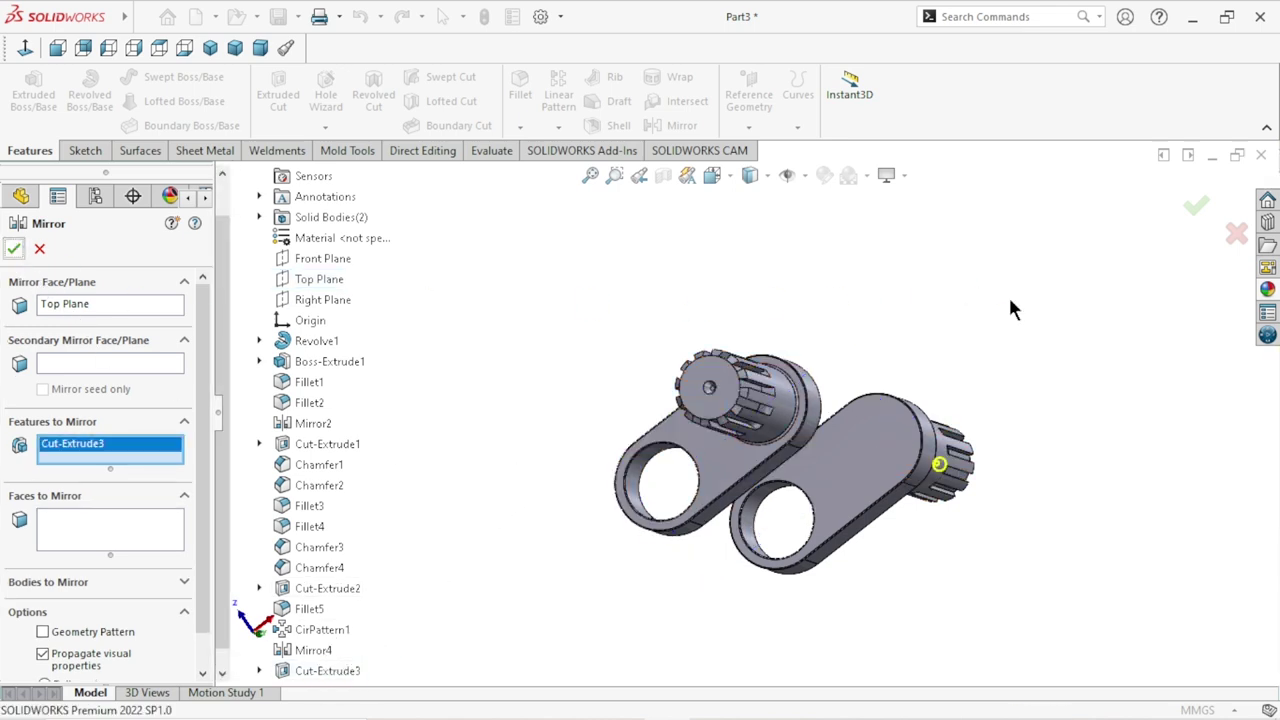
{"action": "mouse_move", "coordinate": [948, 509]}
{"action": "middle_mouse_down"}
{"action": "mouse_move", "coordinate": [779, 491]}
{"action": "mouse_move", "coordinate": [849, 471]}
{"action": "mouse_move", "coordinate": [773, 481]}
{"action": "middle_mouse_up"}
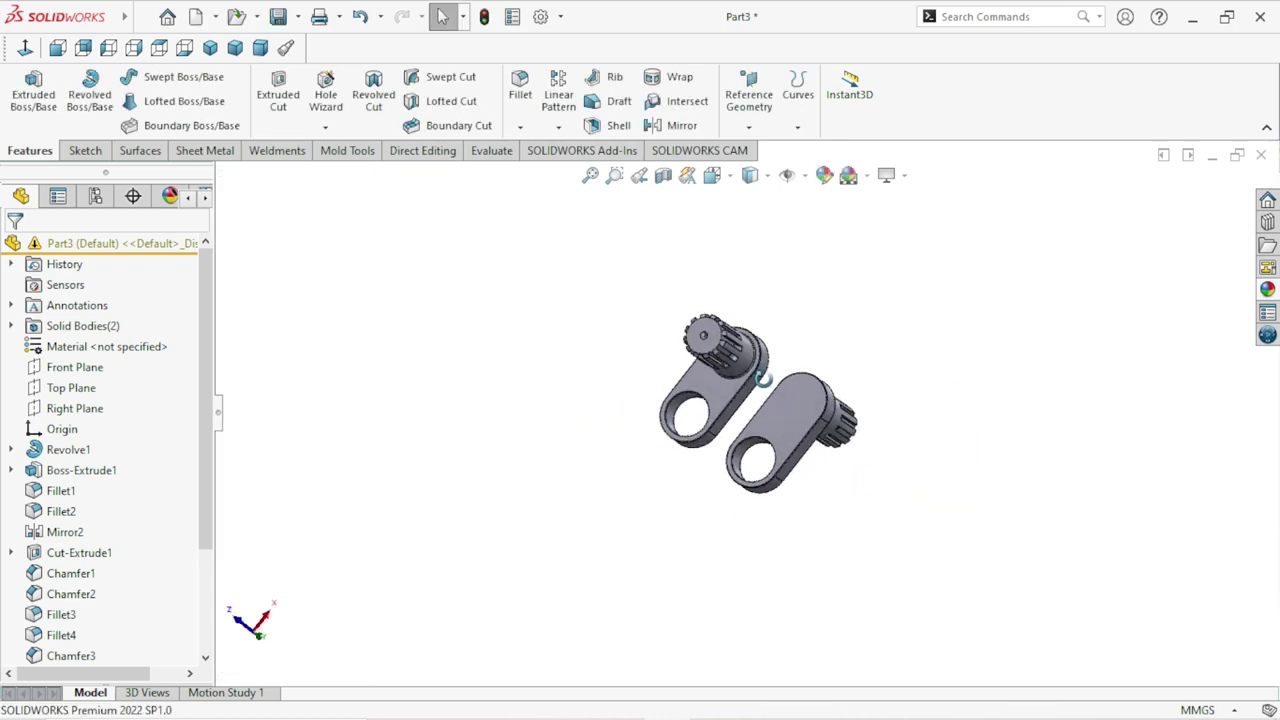
Locate Mirror5 in the feature tree, cancelling an accidentally started Revolve.
{"action": "middle_click_drag", "start_coordinate": [733, 418], "coordinate": [640, 440]}
{"action": "left_click_drag", "start_coordinate": [207, 522], "coordinate": [230, 652]}
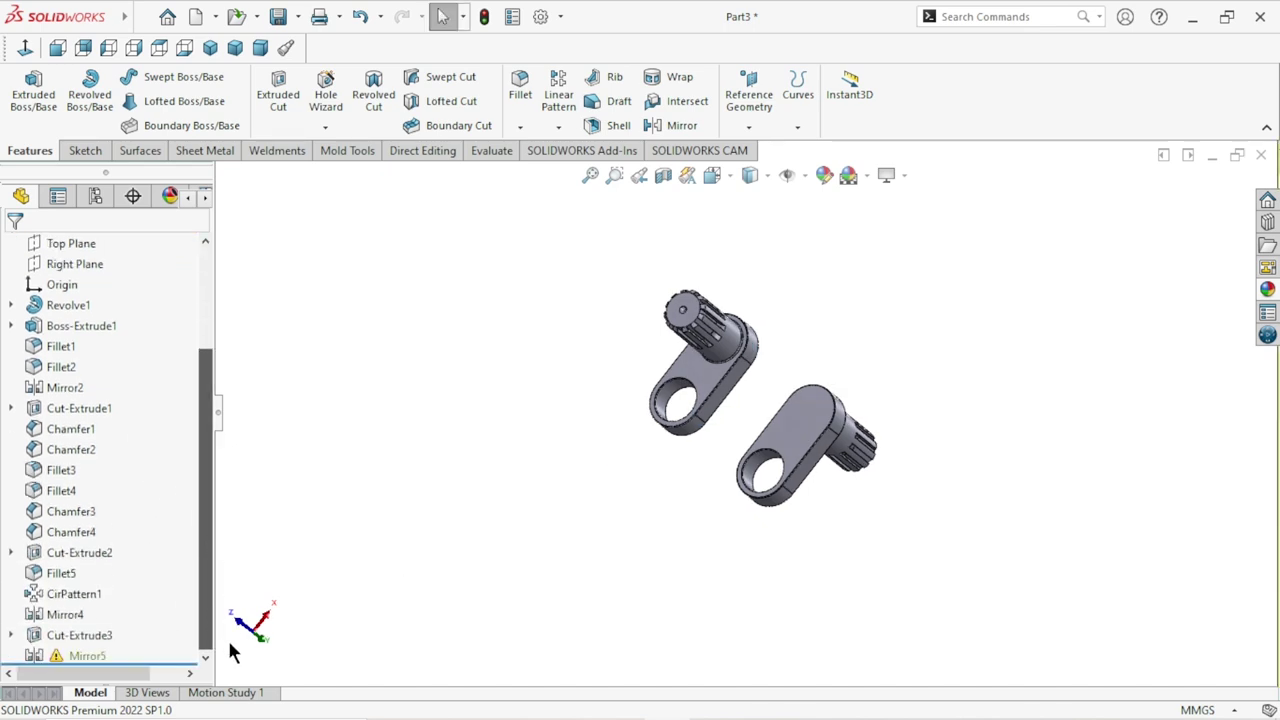
{"action": "left_click", "coordinate": [76, 655]}
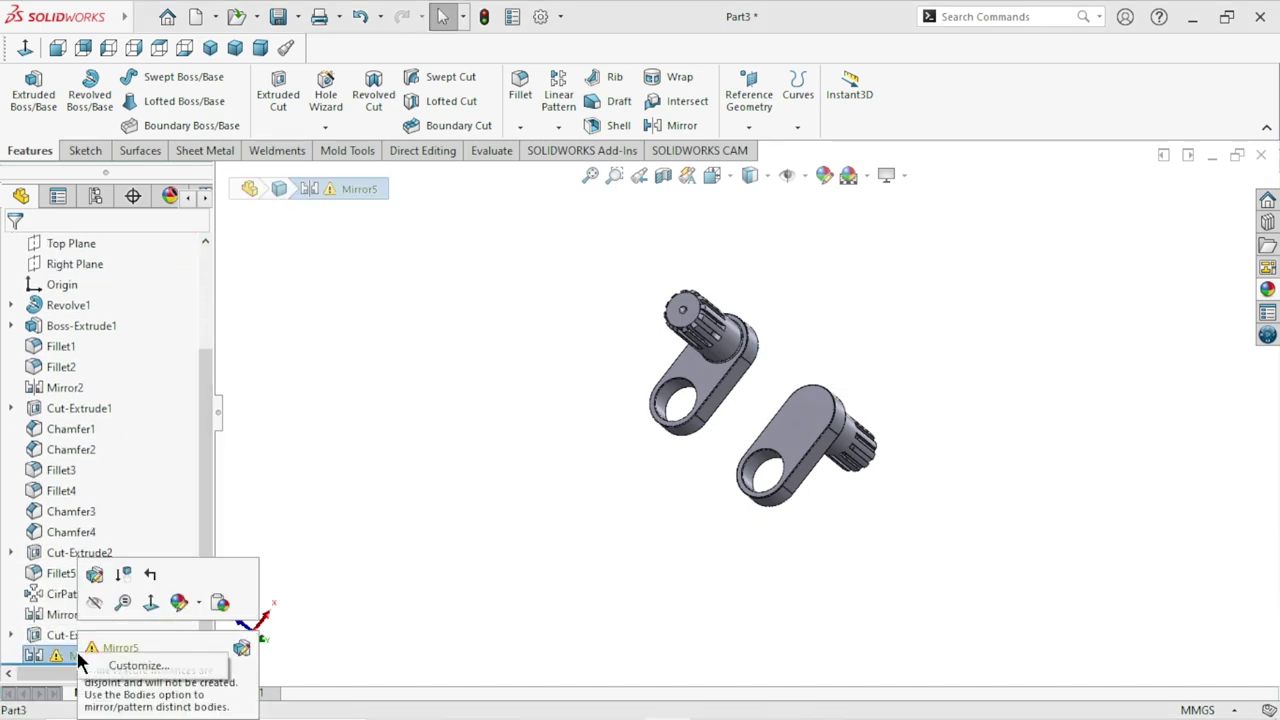
{"action": "left_click", "coordinate": [454, 556]}
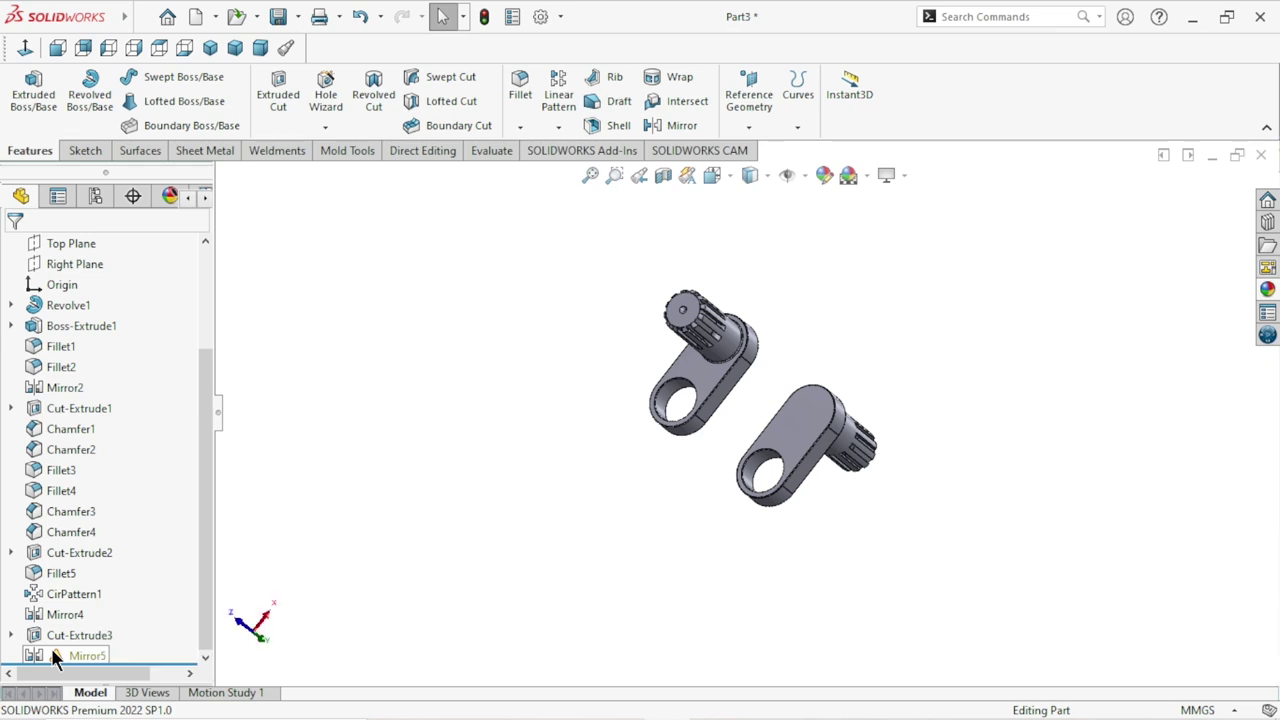
{"action": "right_click", "coordinate": [55, 658]}
{"action": "left_click", "coordinate": [65, 125]}
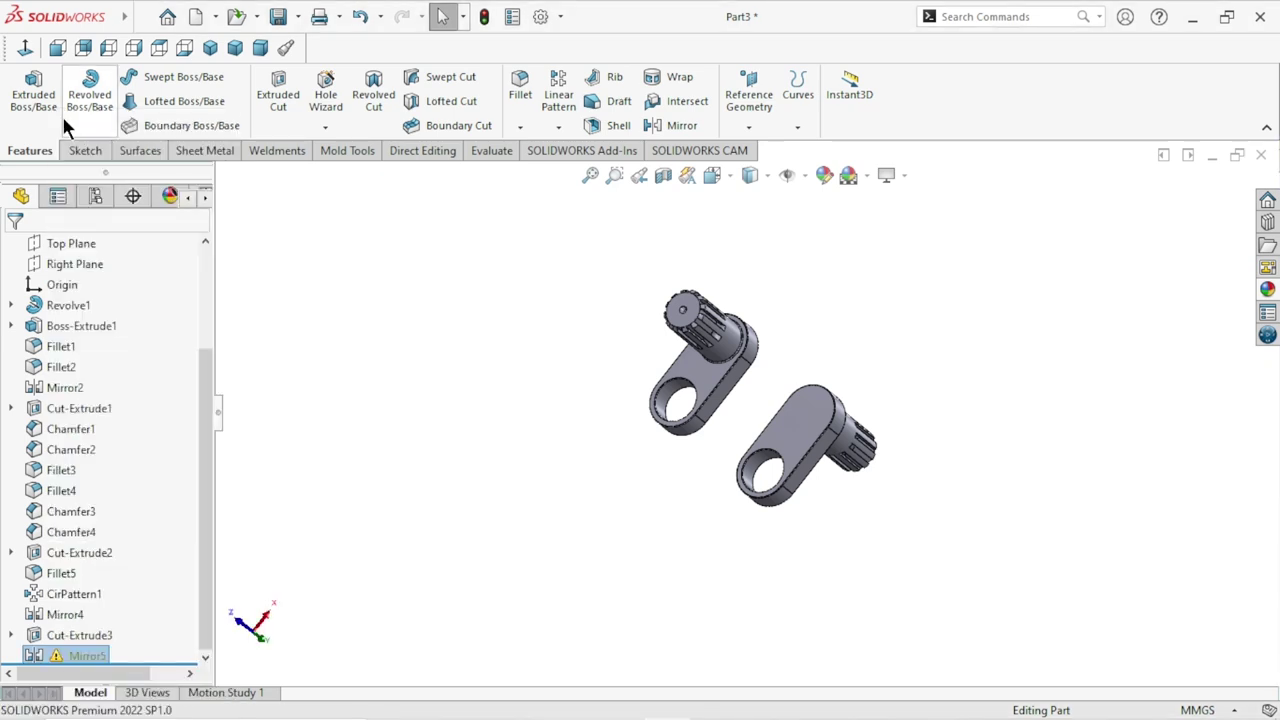
{"action": "left_click", "coordinate": [232, 280]}
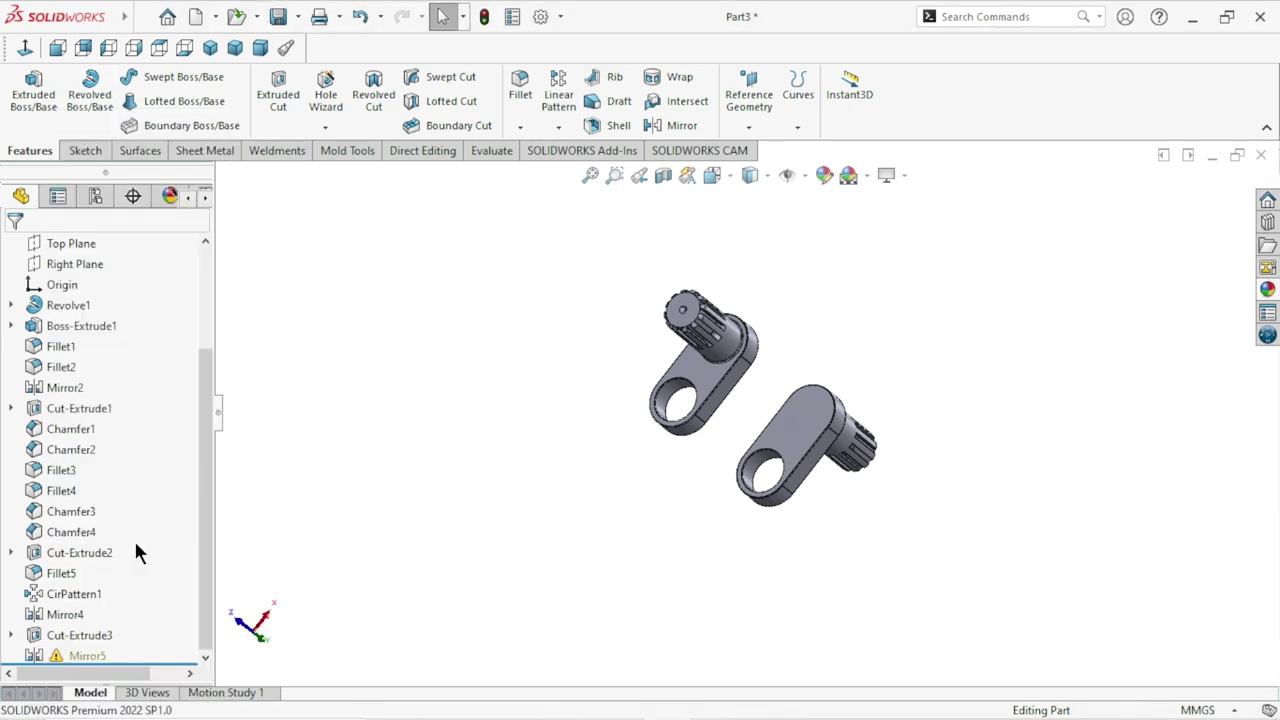
{"action": "right_click", "coordinate": [56, 652]}
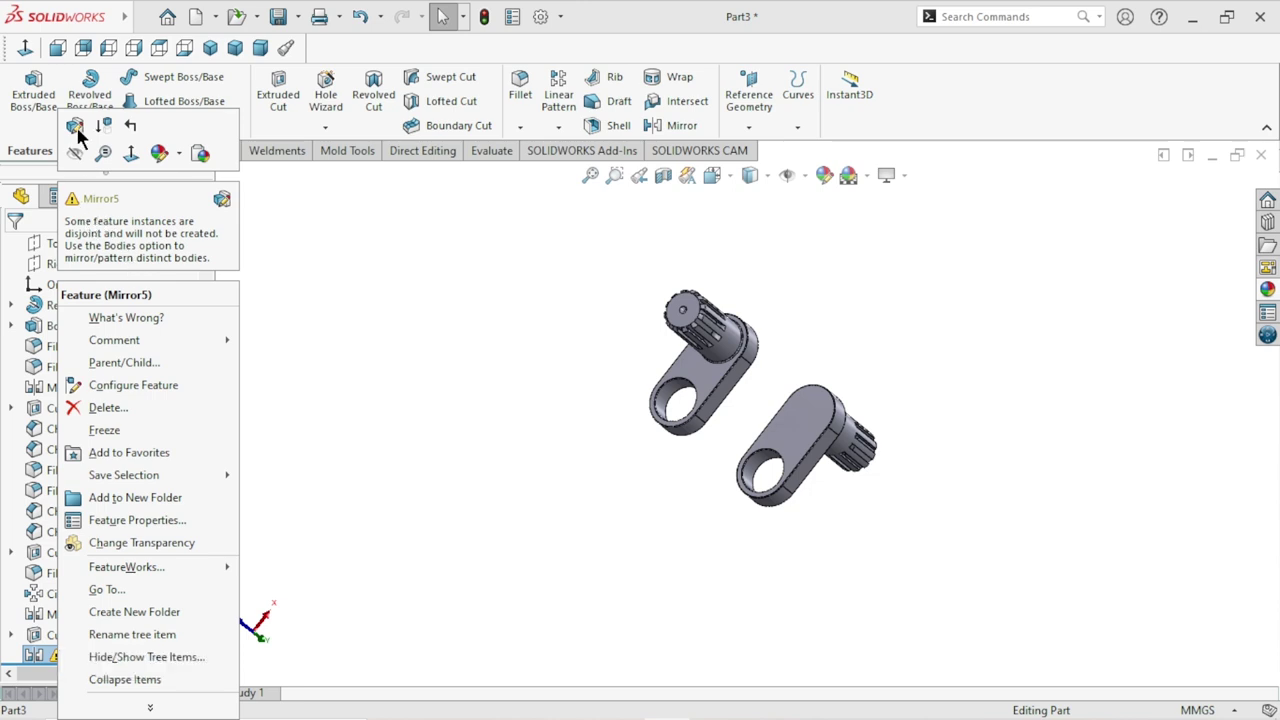
{"action": "left_click", "coordinate": [75, 126]}
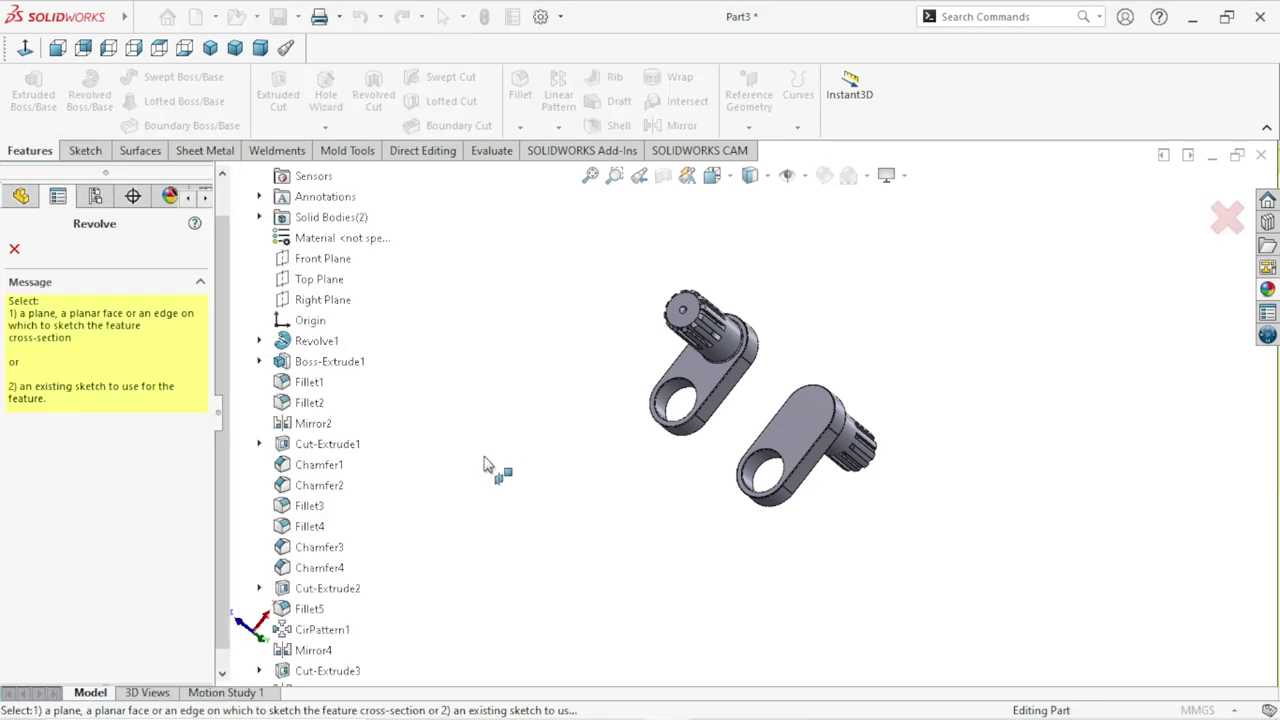
{"action": "left_click", "coordinate": [15, 252]}
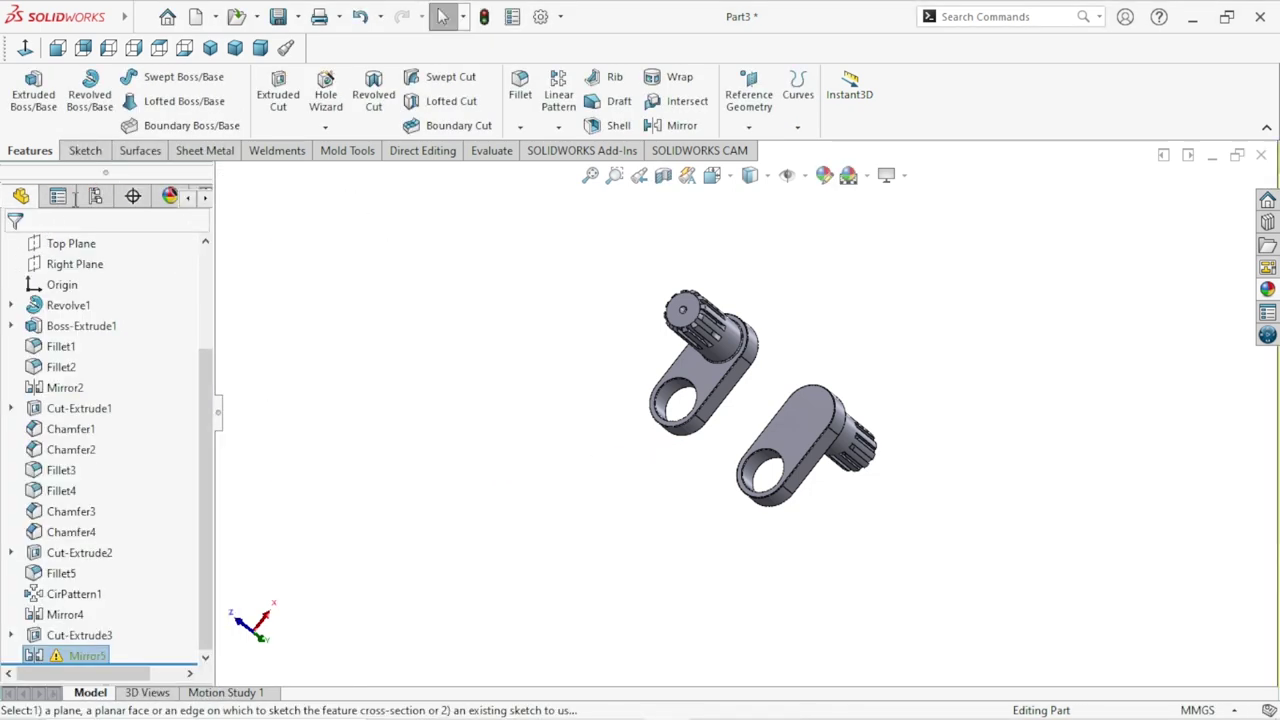
Edit Mirror5 and turn on Geometry Pattern to clear its warning.
{"action": "right_click", "coordinate": [78, 657]}
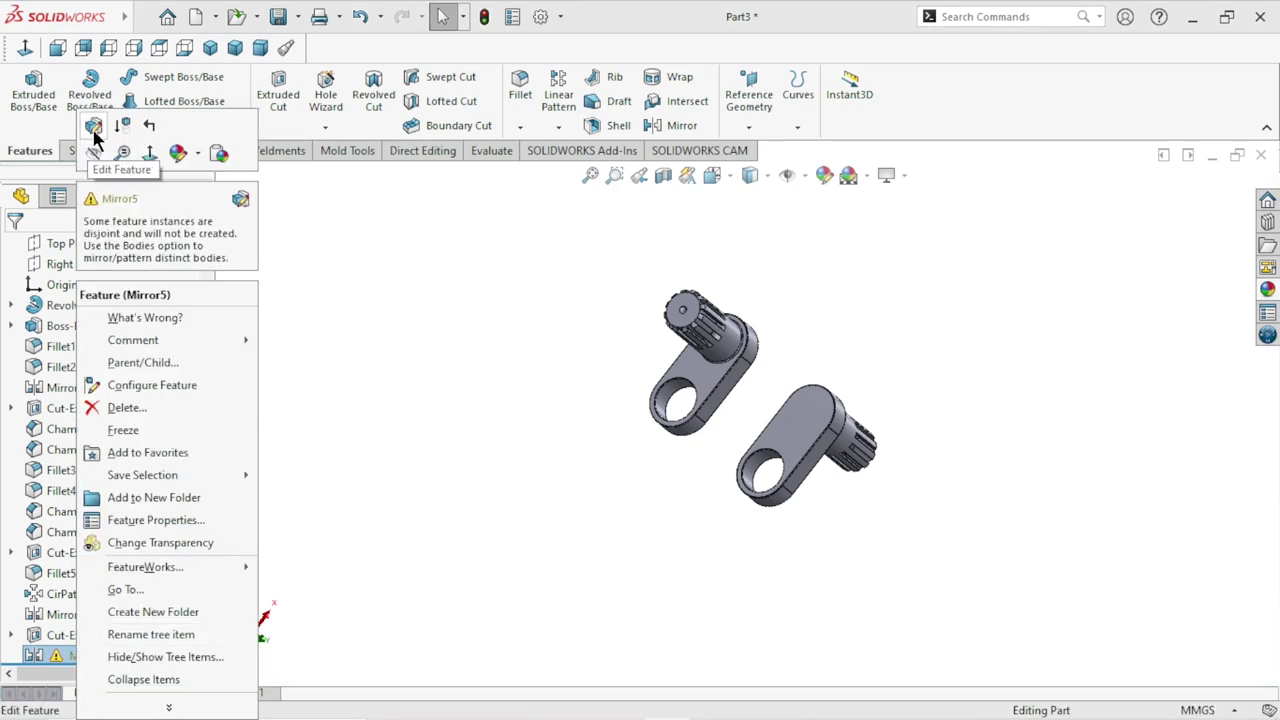
{"action": "left_click", "coordinate": [93, 125]}
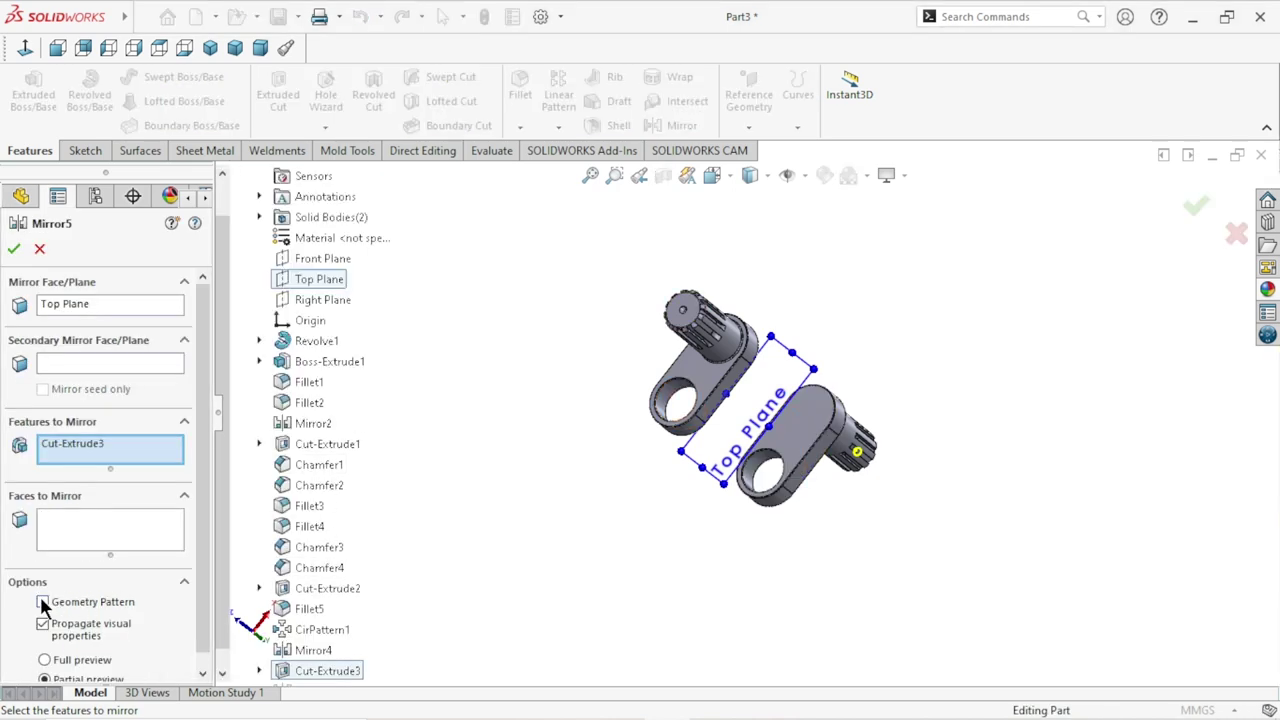
{"action": "left_click", "coordinate": [13, 249]}
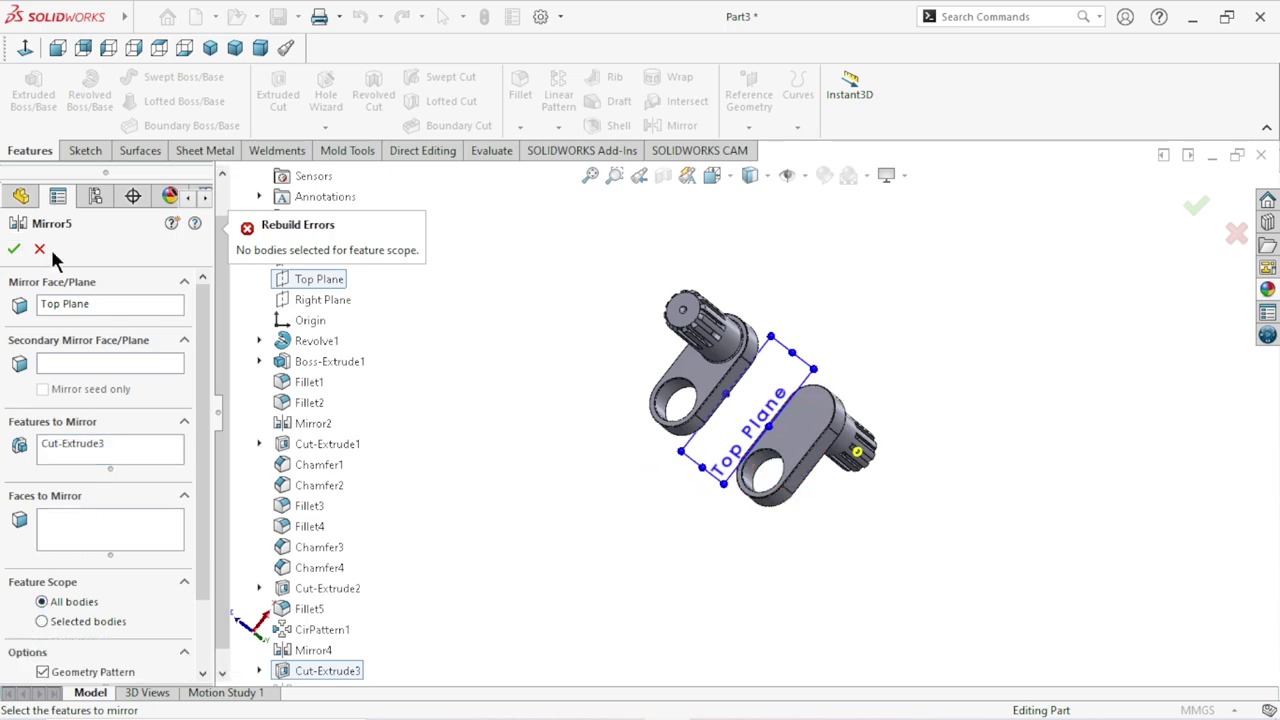
{"action": "left_click", "coordinate": [12, 248]}
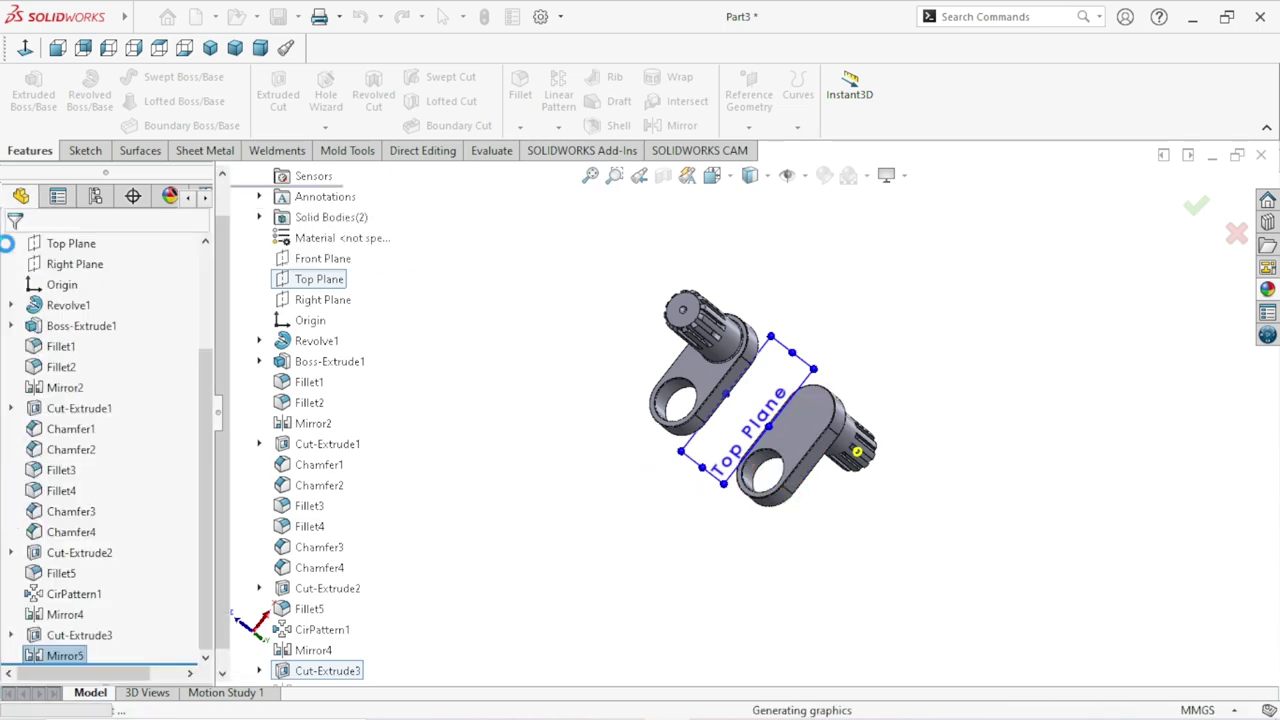
Orbit around both crank bodies and return to the isometric view.
{"action": "middle_click_drag", "start_coordinate": [901, 509], "coordinate": [921, 452]}
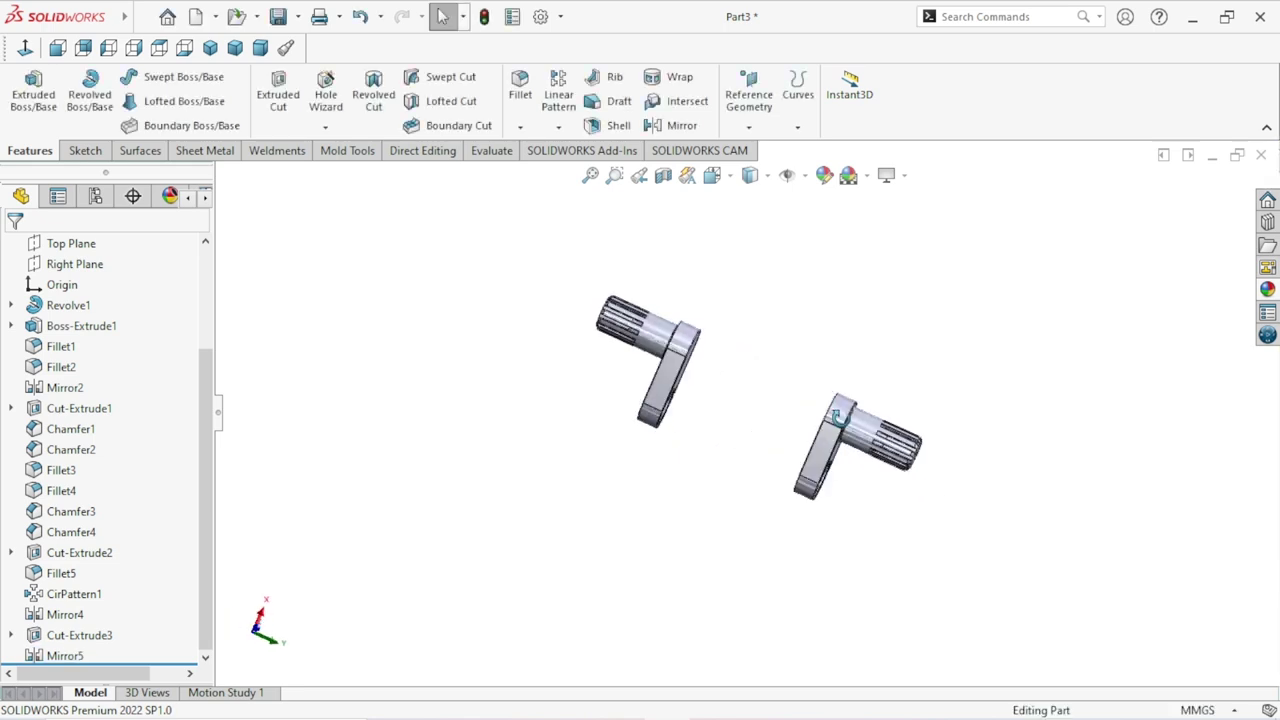
{"action": "scroll", "coordinate": [703, 396], "scroll_direction": "down", "scroll_amount": 2}
{"action": "scroll", "coordinate": [703, 396], "scroll_direction": "down", "scroll_amount": 2}
{"action": "scroll", "coordinate": [645, 385], "scroll_direction": "down", "scroll_amount": 2}
{"action": "scroll", "coordinate": [651, 433], "scroll_direction": "up", "scroll_amount": 4}
{"action": "mouse_move", "coordinate": [651, 435]}
{"action": "middle_mouse_down"}
{"action": "mouse_move", "coordinate": [688, 501]}
{"action": "mouse_move", "coordinate": [660, 254]}
{"action": "mouse_move", "coordinate": [780, 483]}
{"action": "mouse_move", "coordinate": [629, 569]}
{"action": "mouse_move", "coordinate": [731, 587]}
{"action": "middle_mouse_up"}
{"action": "scroll", "coordinate": [747, 419], "scroll_direction": "up", "scroll_amount": 1}
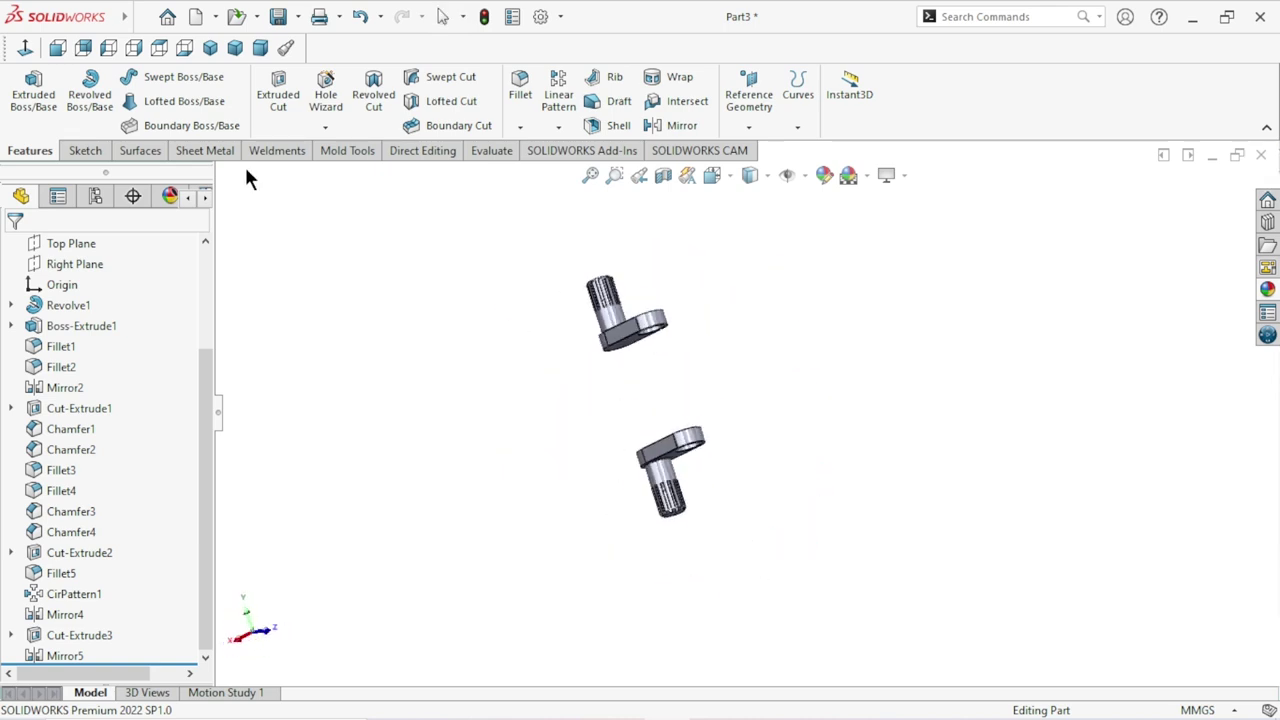
{"action": "left_click", "coordinate": [205, 47]}
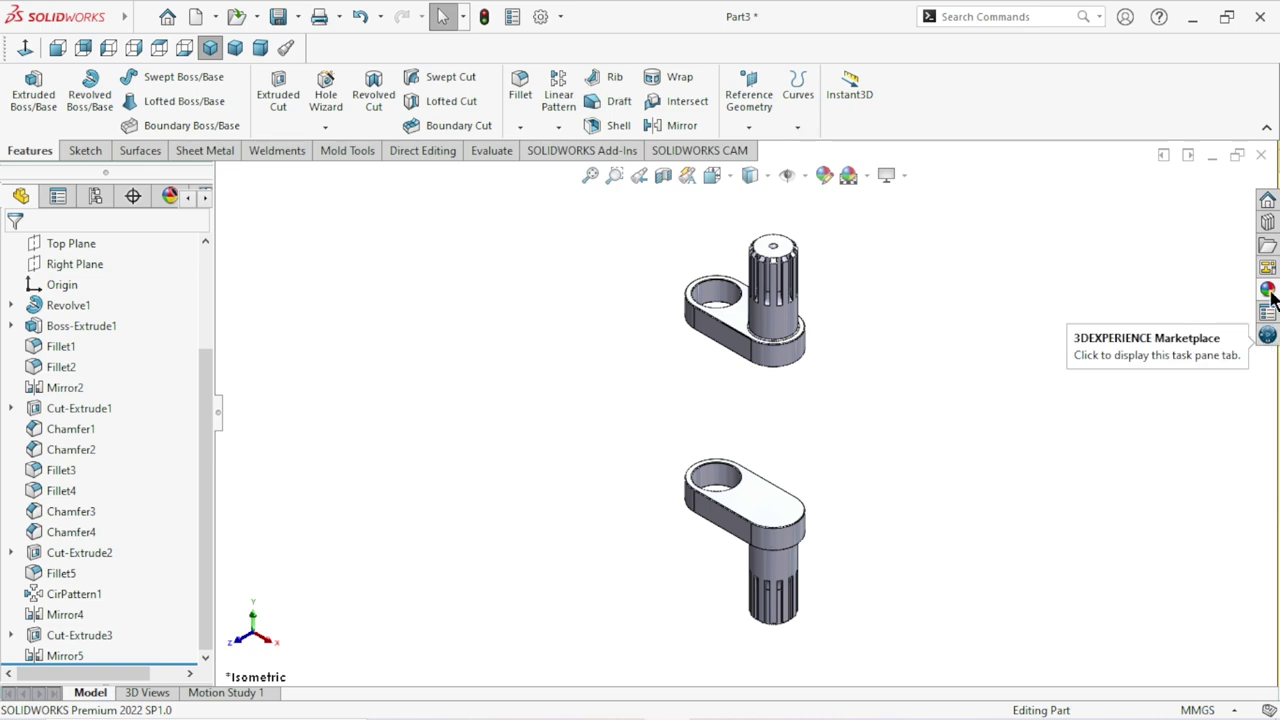
Select Part3 and open the Appearances, Scenes, and Decals library.
{"action": "mouse_move", "coordinate": [196, 403]}
{"action": "left_mouse_down"}
{"action": "mouse_move", "coordinate": [213, 270]}
{"action": "mouse_move", "coordinate": [211, 364]}
{"action": "mouse_move", "coordinate": [205, 297]}
{"action": "left_mouse_up"}
{"action": "key", "text": "Escape"}
{"action": "left_click", "coordinate": [178, 243]}
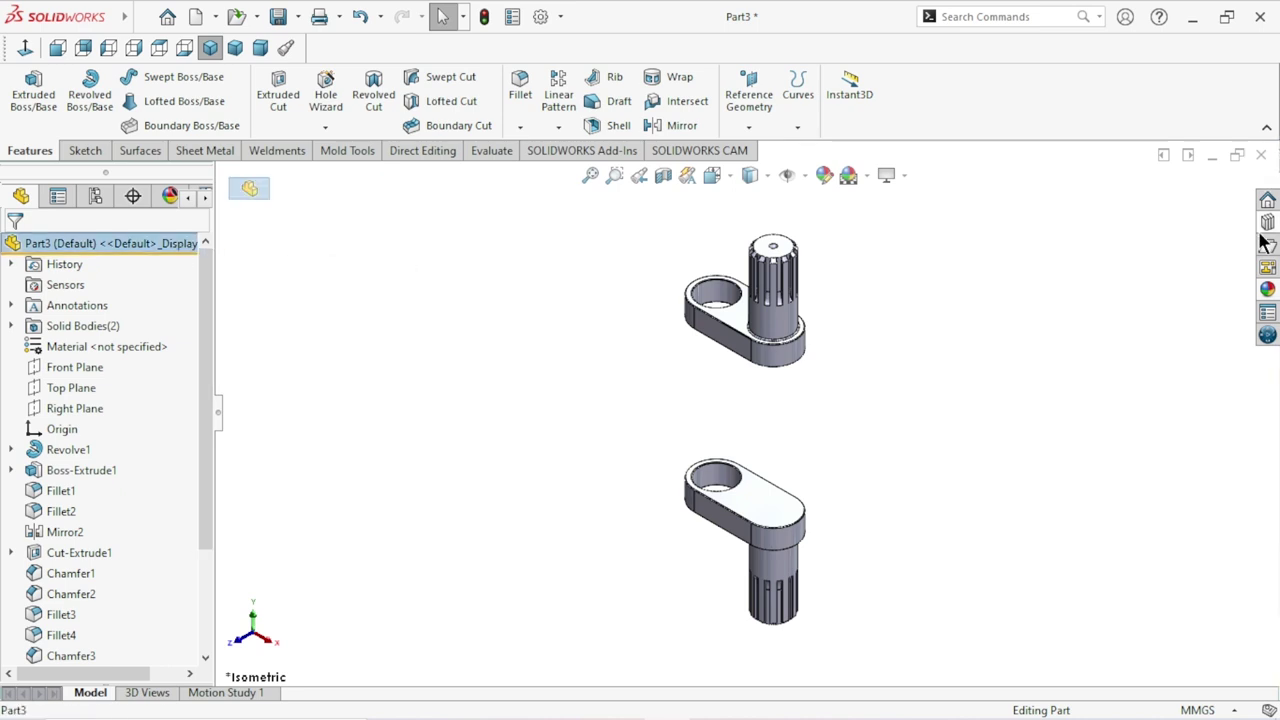
{"action": "left_click", "coordinate": [1267, 290]}
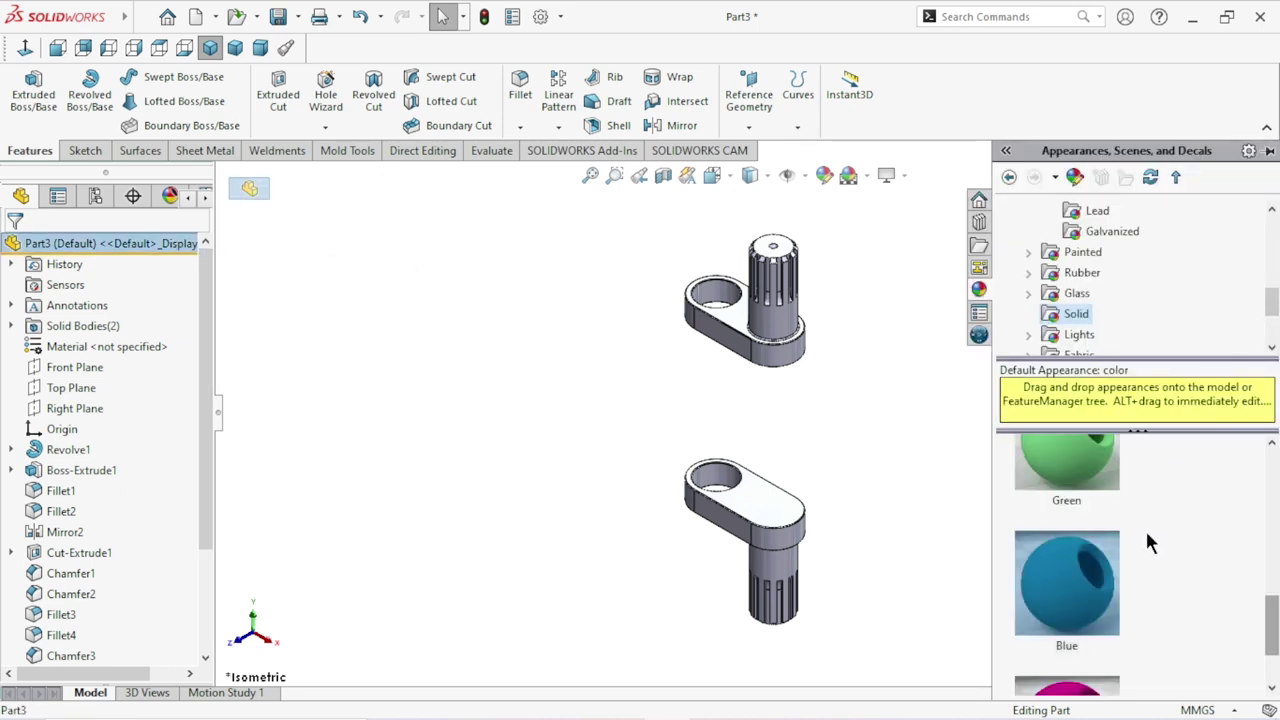
Apply the brushed steel appearance from Metal > Steel to the whole Part3.
{"action": "scroll", "coordinate": [1097, 240], "scroll_direction": "up", "scroll_amount": 5}
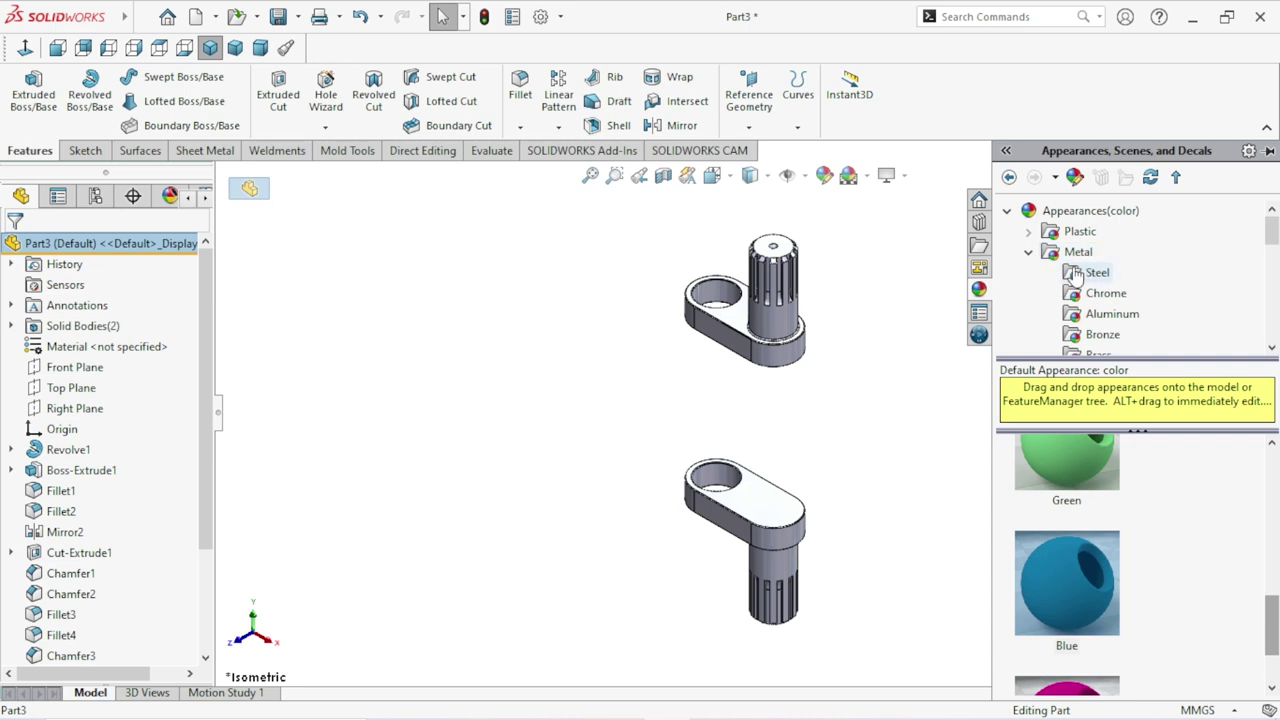
{"action": "left_click", "coordinate": [1095, 273]}
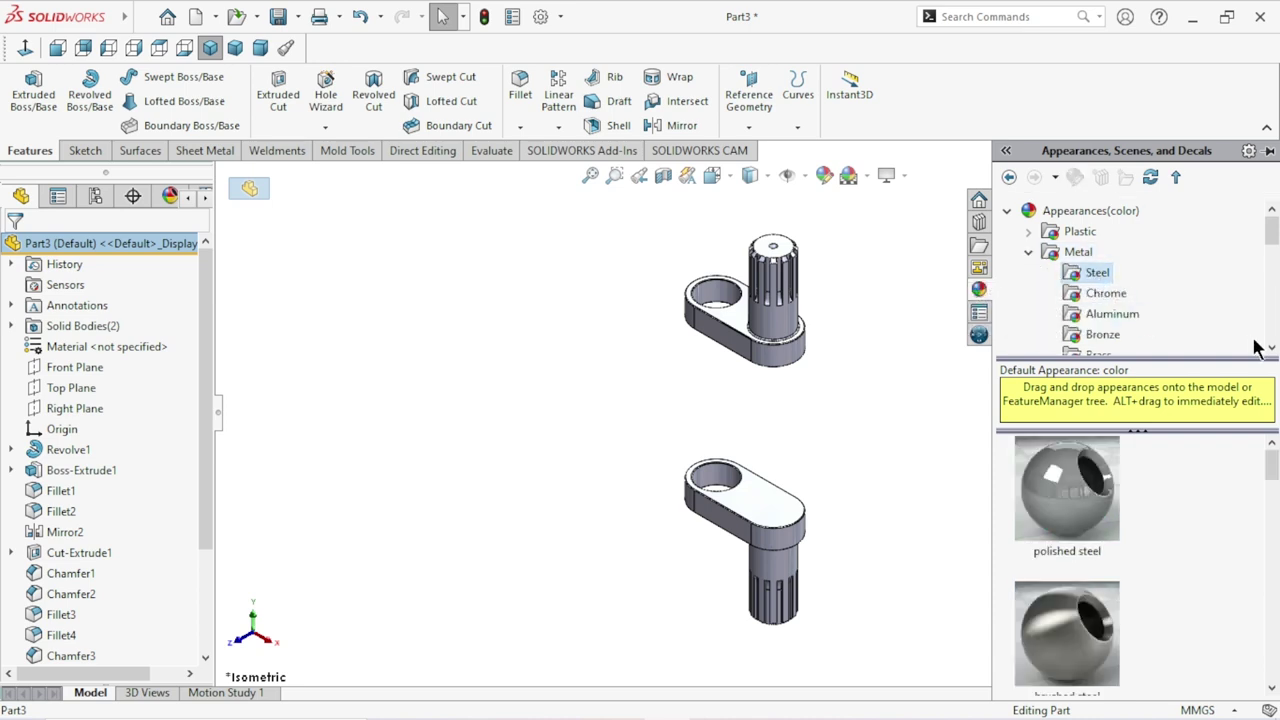
{"action": "left_click_drag", "start_coordinate": [1275, 478], "coordinate": [1275, 486]}
{"action": "left_click", "coordinate": [1094, 540]}
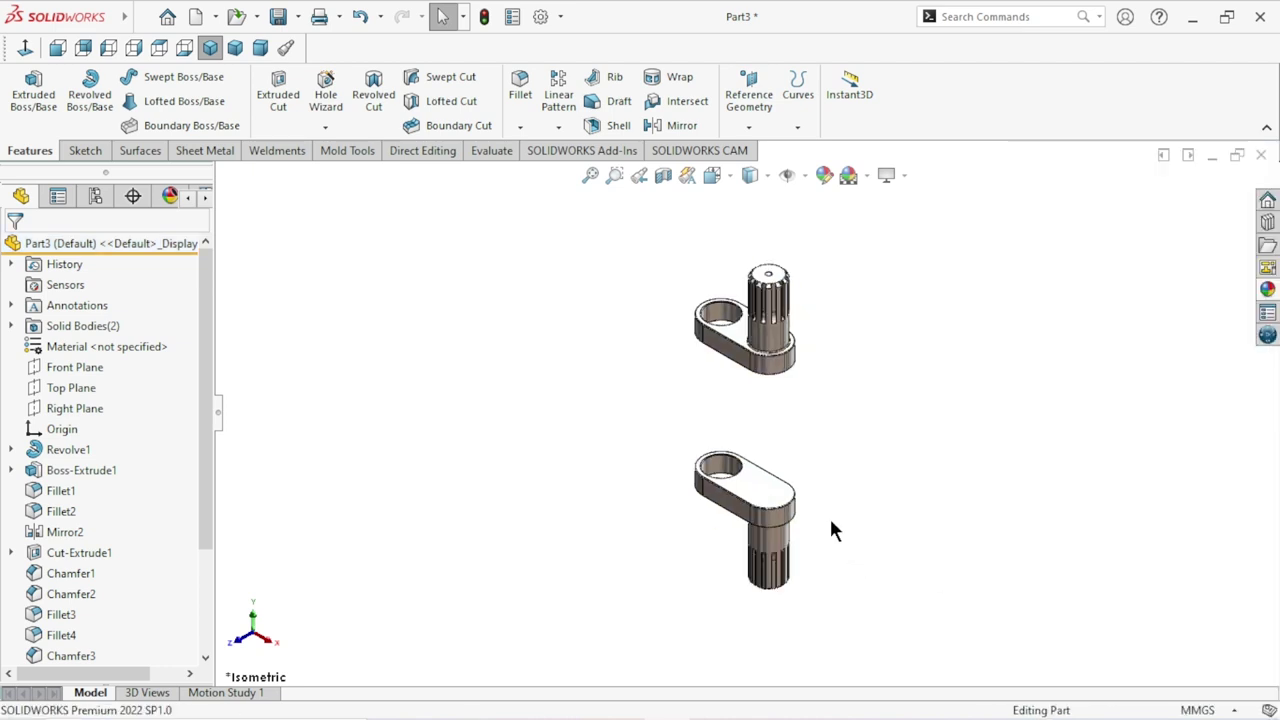
{"action": "mouse_move", "coordinate": [836, 470]}
{"action": "middle_mouse_down"}
{"action": "mouse_move", "coordinate": [810, 463]}
{"action": "mouse_move", "coordinate": [805, 386]}
{"action": "mouse_move", "coordinate": [799, 440]}
{"action": "mouse_move", "coordinate": [797, 420]}
{"action": "mouse_move", "coordinate": [828, 200]}
{"action": "middle_mouse_up"}
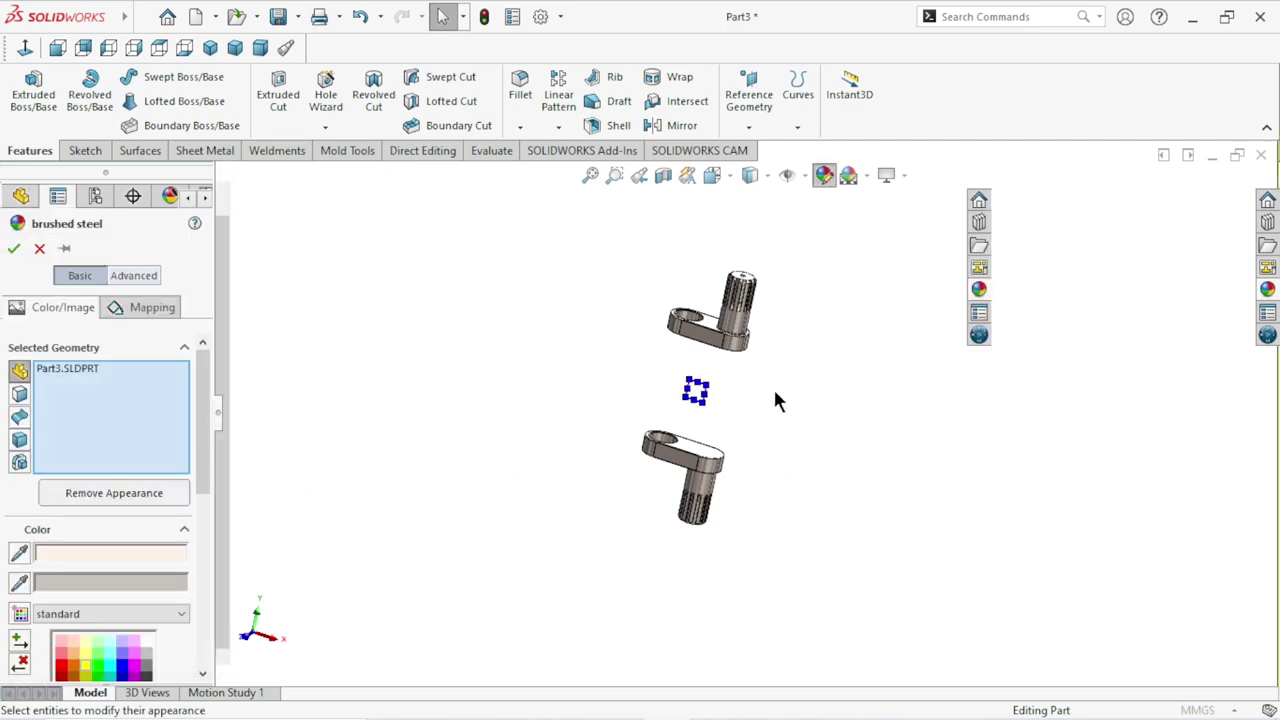
Rotate, shrink and reposition the texture mapping frame, then fit both bodies in view.
{"action": "scroll", "coordinate": [717, 400], "scroll_direction": "down", "scroll_amount": 3}
{"action": "scroll", "coordinate": [703, 390], "scroll_direction": "down", "scroll_amount": 3}
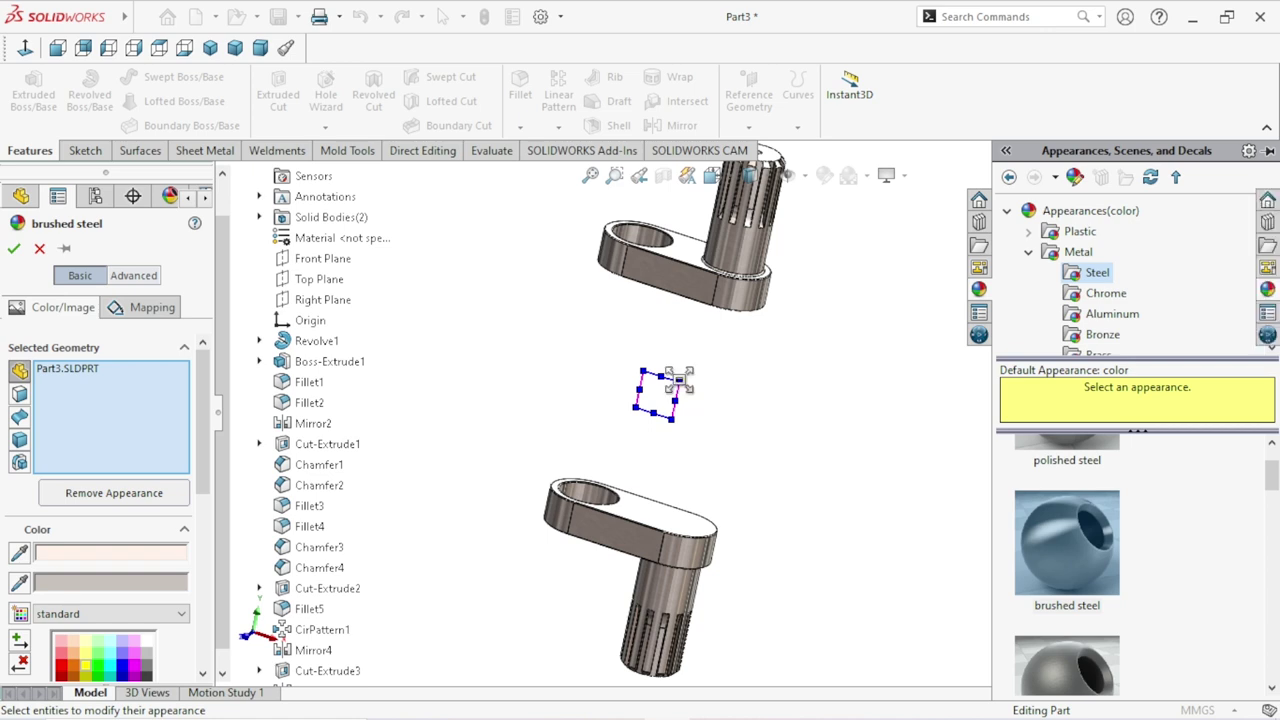
{"action": "mouse_move", "coordinate": [678, 380]}
{"action": "left_mouse_down"}
{"action": "mouse_move", "coordinate": [714, 340]}
{"action": "mouse_move", "coordinate": [700, 343]}
{"action": "mouse_move", "coordinate": [719, 356]}
{"action": "left_mouse_up"}
{"action": "scroll", "coordinate": [727, 318], "scroll_direction": "down", "scroll_amount": 5}
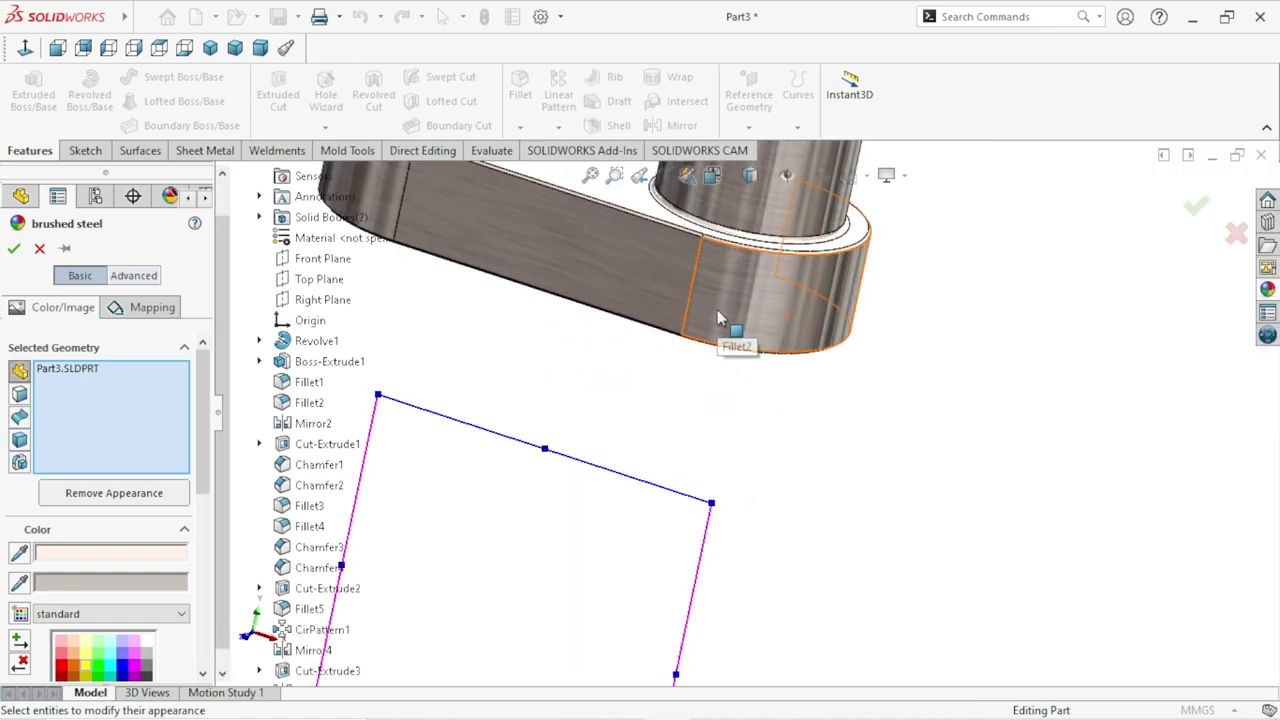
{"action": "left_click_drag", "start_coordinate": [710, 502], "coordinate": [625, 553]}
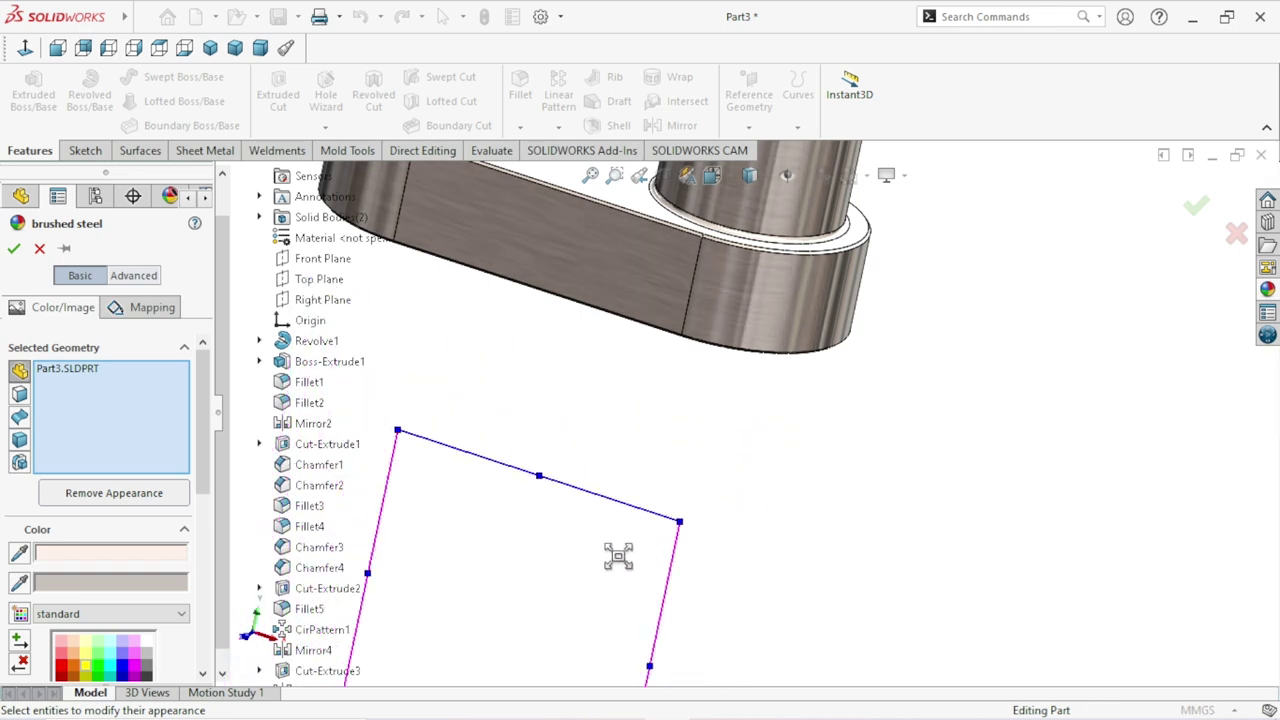
{"action": "left_click_drag", "start_coordinate": [625, 553], "coordinate": [558, 592]}
{"action": "key", "text": "f"}
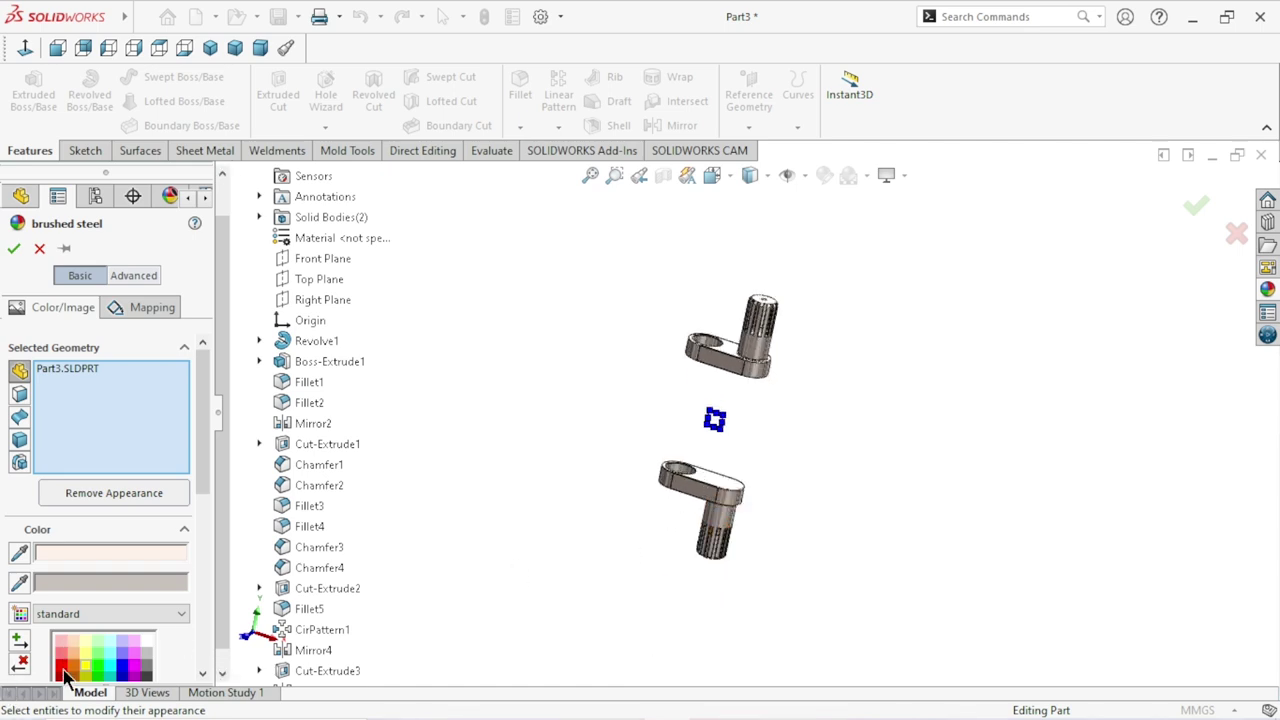
Recolour the brushed steel appearance from dark blue to cyan/teal and confirm it.
{"action": "left_click_drag", "start_coordinate": [206, 466], "coordinate": [200, 523]}
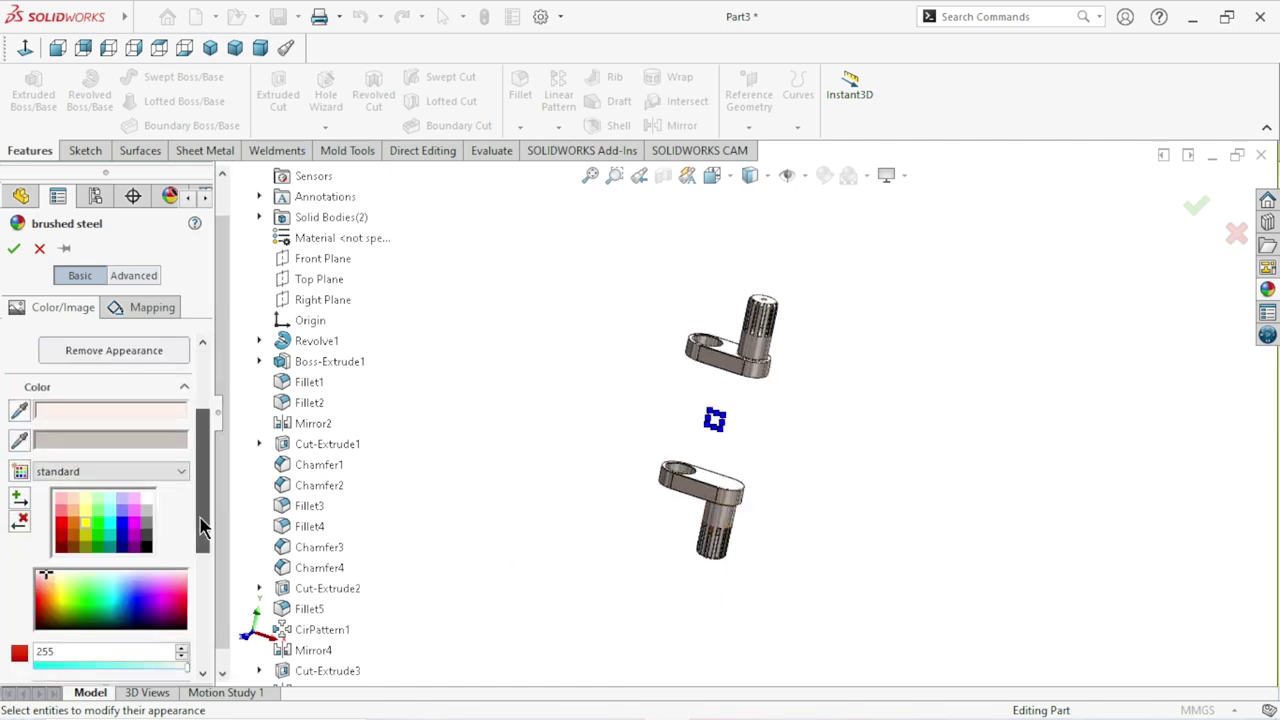
{"action": "left_click", "coordinate": [124, 536]}
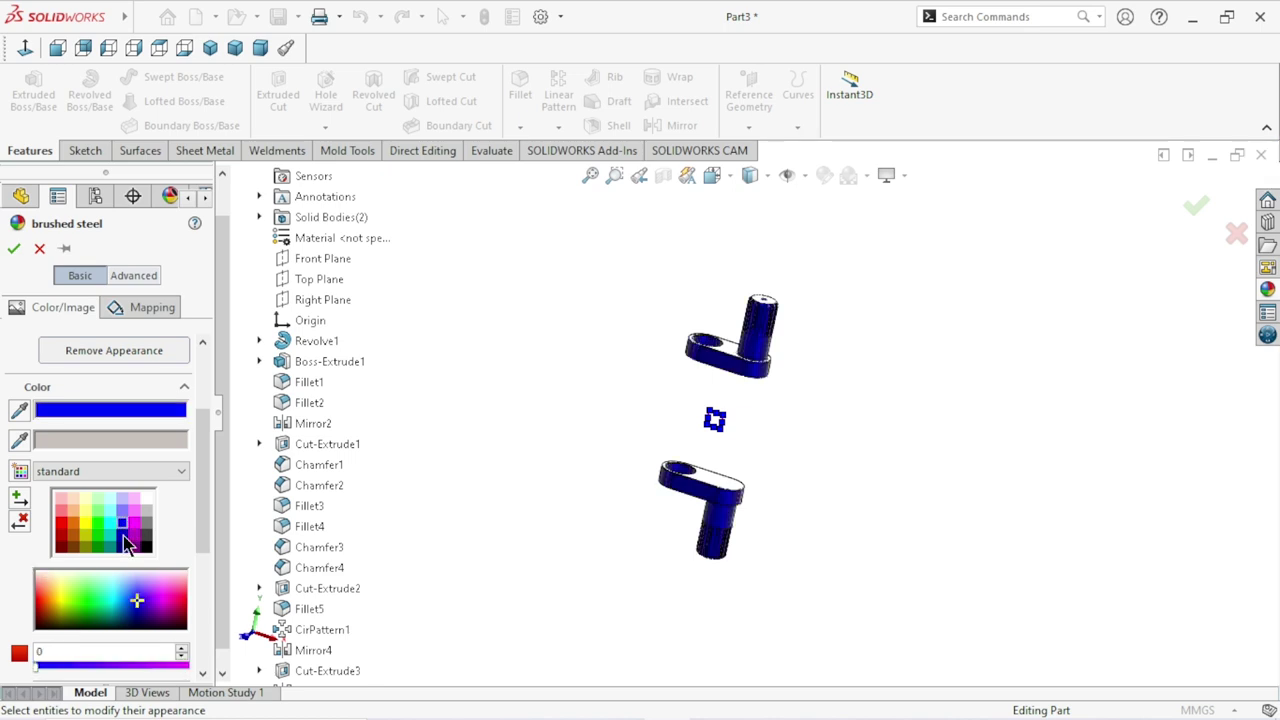
{"action": "left_click", "coordinate": [108, 524]}
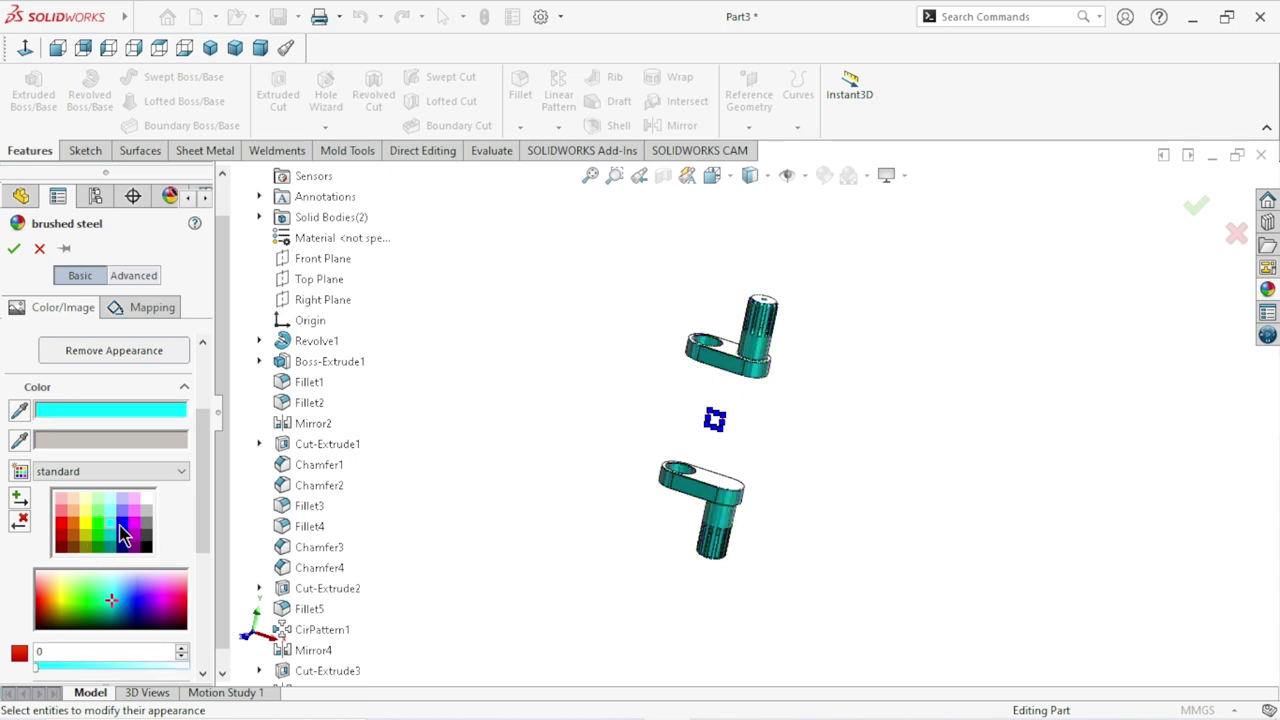
{"action": "left_click", "coordinate": [12, 250]}
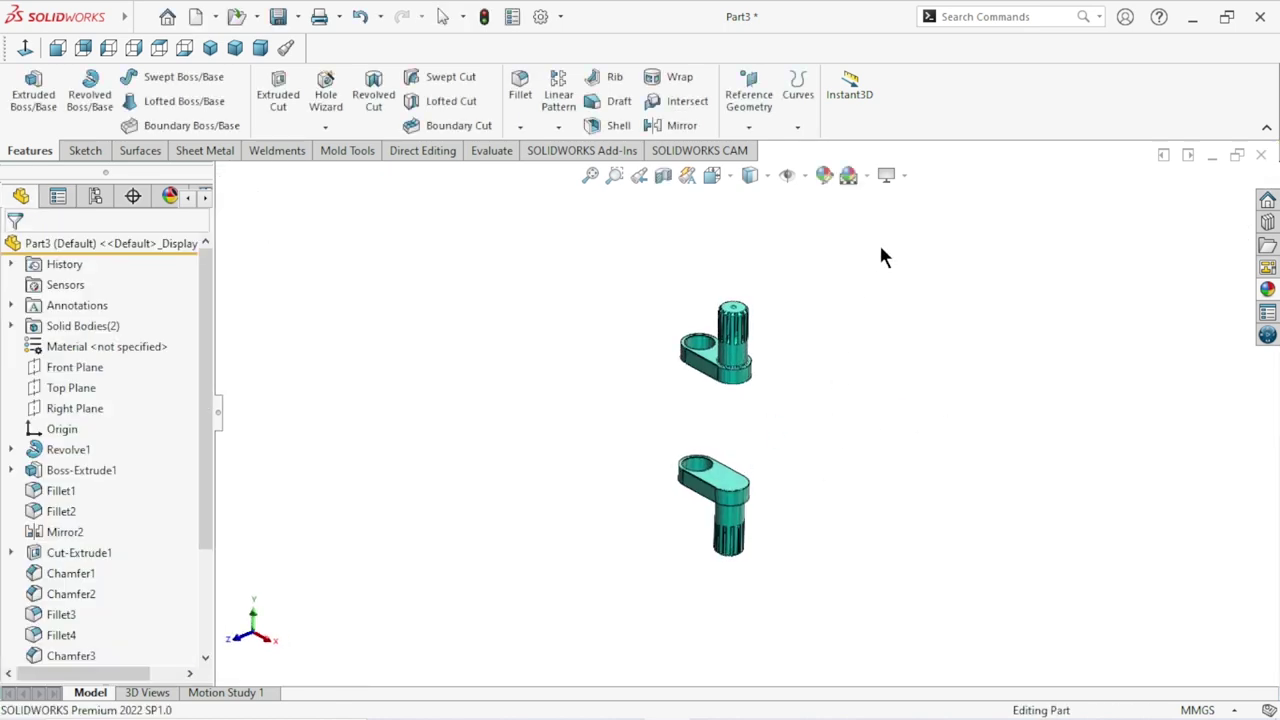
Toggle RealView Graphics off and back on while orbiting, then start saving Part3 with Ctrl+S.
{"action": "left_click", "coordinate": [904, 174]}
{"action": "left_click", "coordinate": [900, 201]}
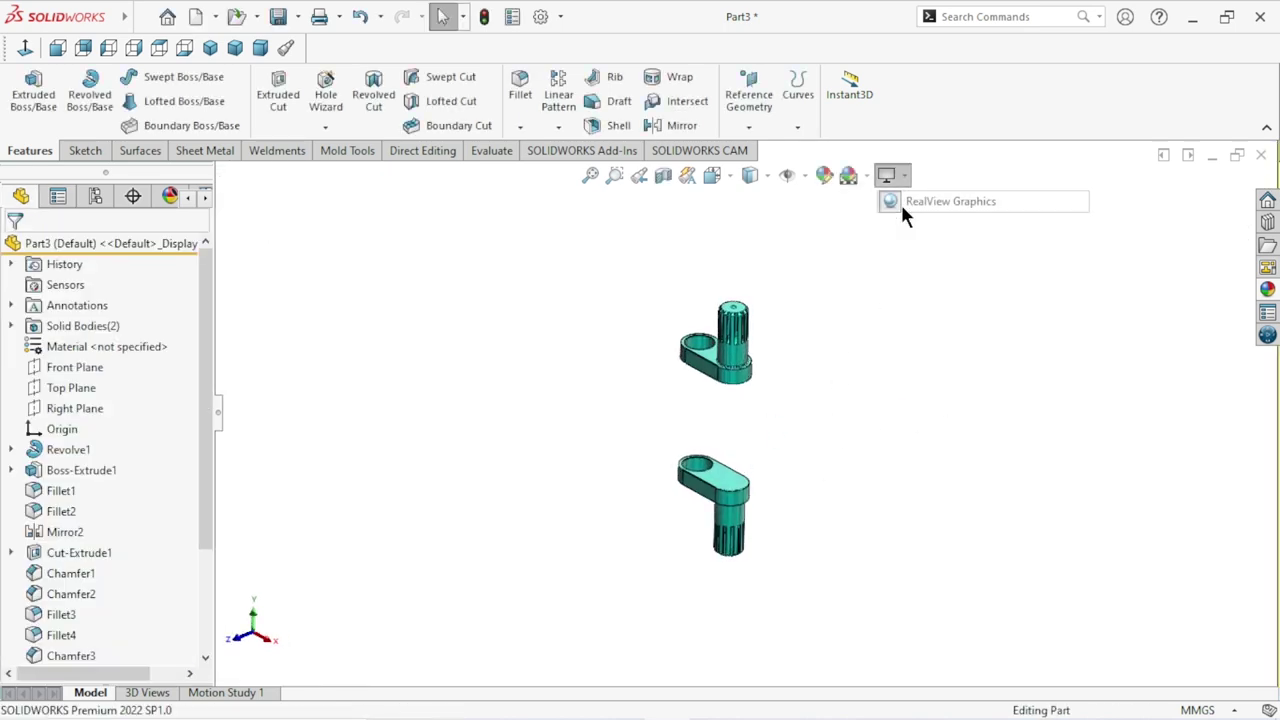
{"action": "mouse_move", "coordinate": [785, 427]}
{"action": "middle_mouse_down"}
{"action": "mouse_move", "coordinate": [801, 435]}
{"action": "mouse_move", "coordinate": [651, 431]}
{"action": "mouse_move", "coordinate": [877, 476]}
{"action": "mouse_move", "coordinate": [851, 374]}
{"action": "mouse_move", "coordinate": [806, 431]}
{"action": "mouse_move", "coordinate": [811, 409]}
{"action": "middle_mouse_up"}
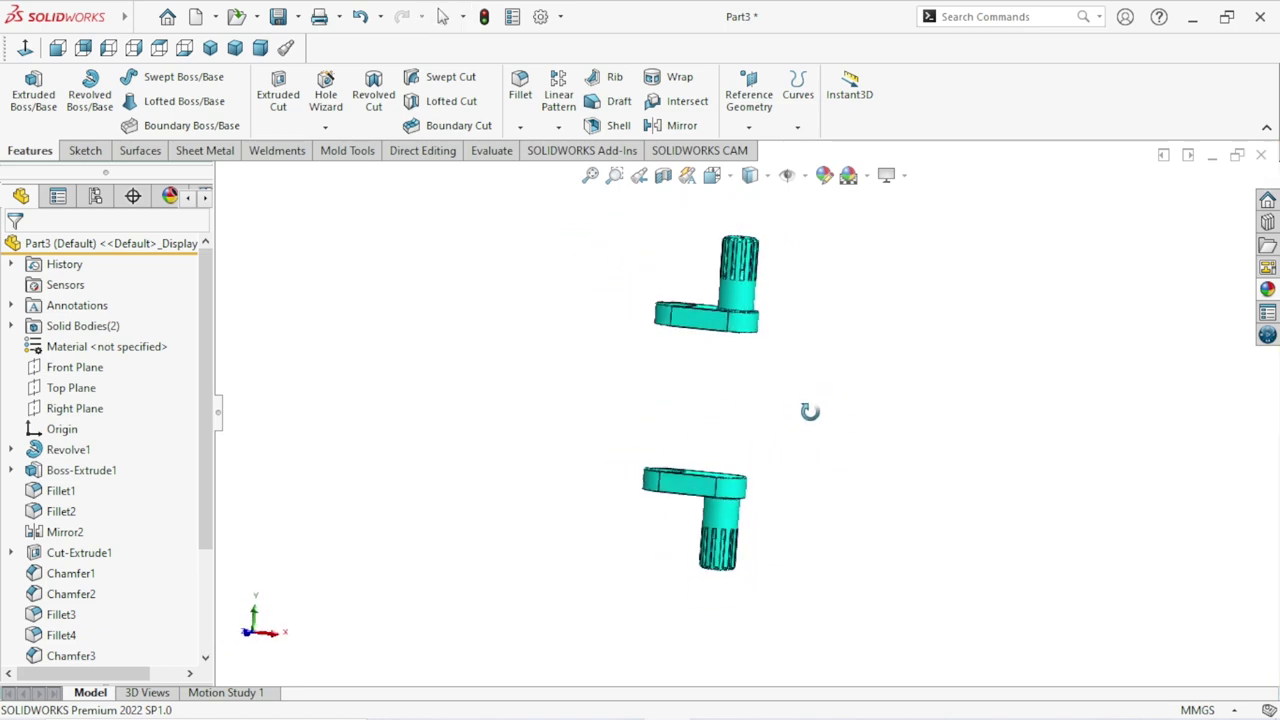
{"action": "left_click", "coordinate": [909, 174]}
{"action": "left_click", "coordinate": [906, 197]}
{"action": "mouse_move", "coordinate": [785, 382]}
{"action": "middle_mouse_down"}
{"action": "mouse_move", "coordinate": [766, 371]}
{"action": "mouse_move", "coordinate": [732, 412]}
{"action": "middle_mouse_up"}
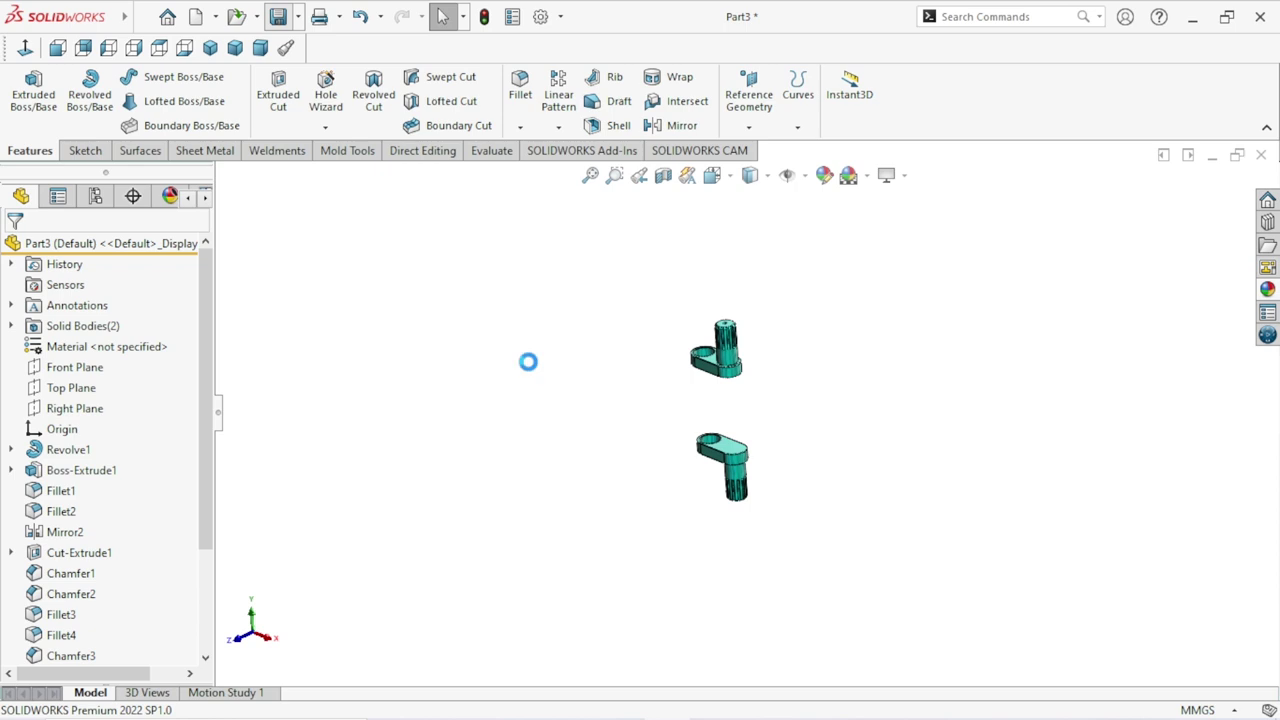
{"action": "key", "text": "ctrl+s"}
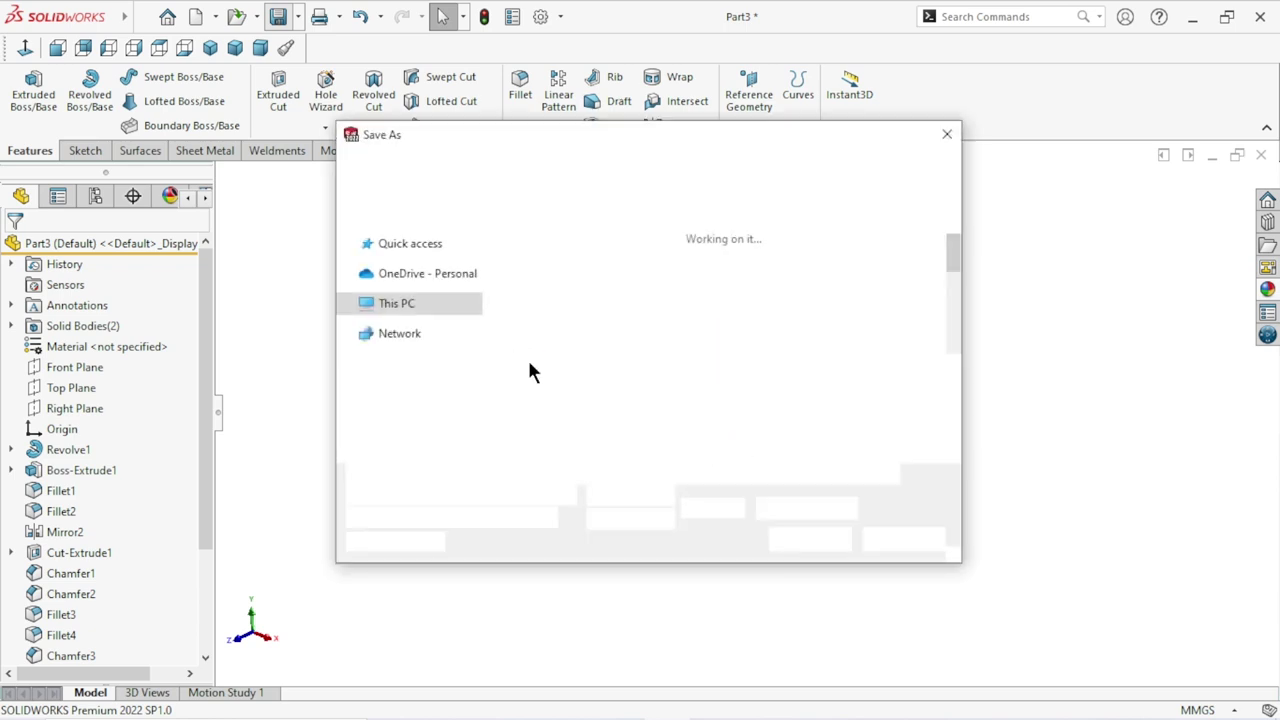
Save the part to the Desktop as 'Main shaft' and switch to the isometric view.
{"action": "left_click", "coordinate": [428, 305]}
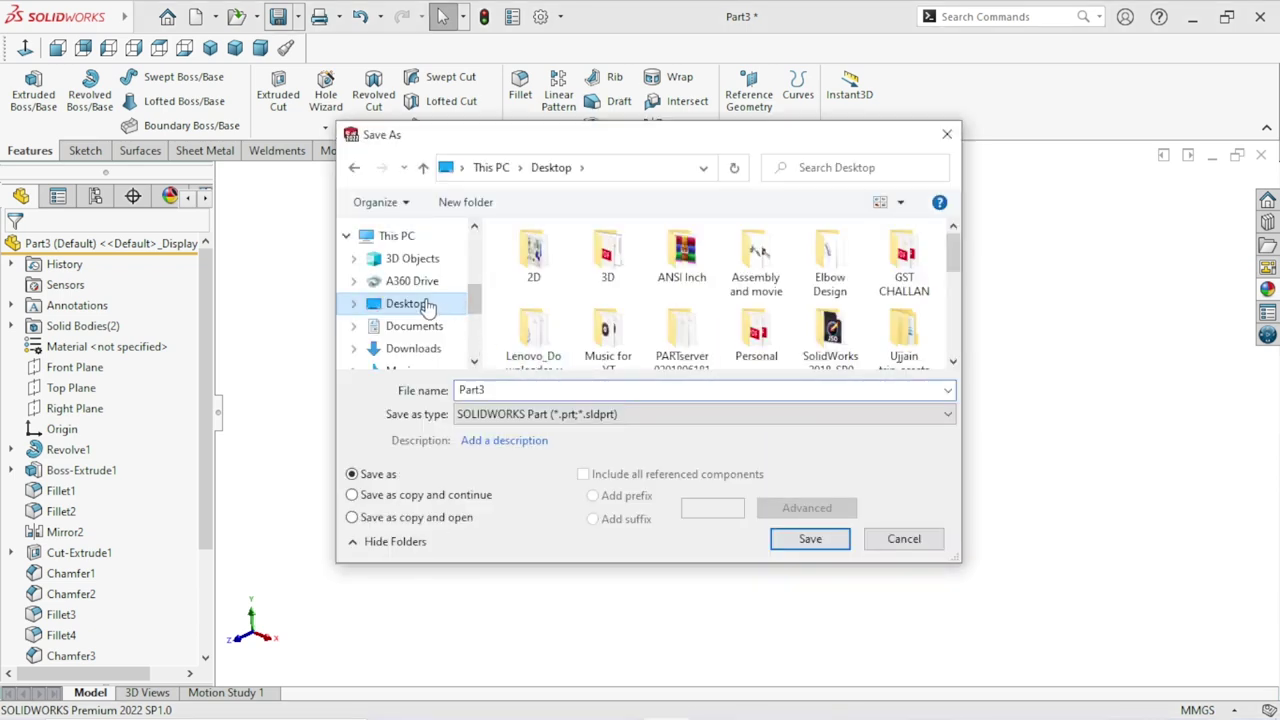
{"action": "left_click", "coordinate": [523, 390]}
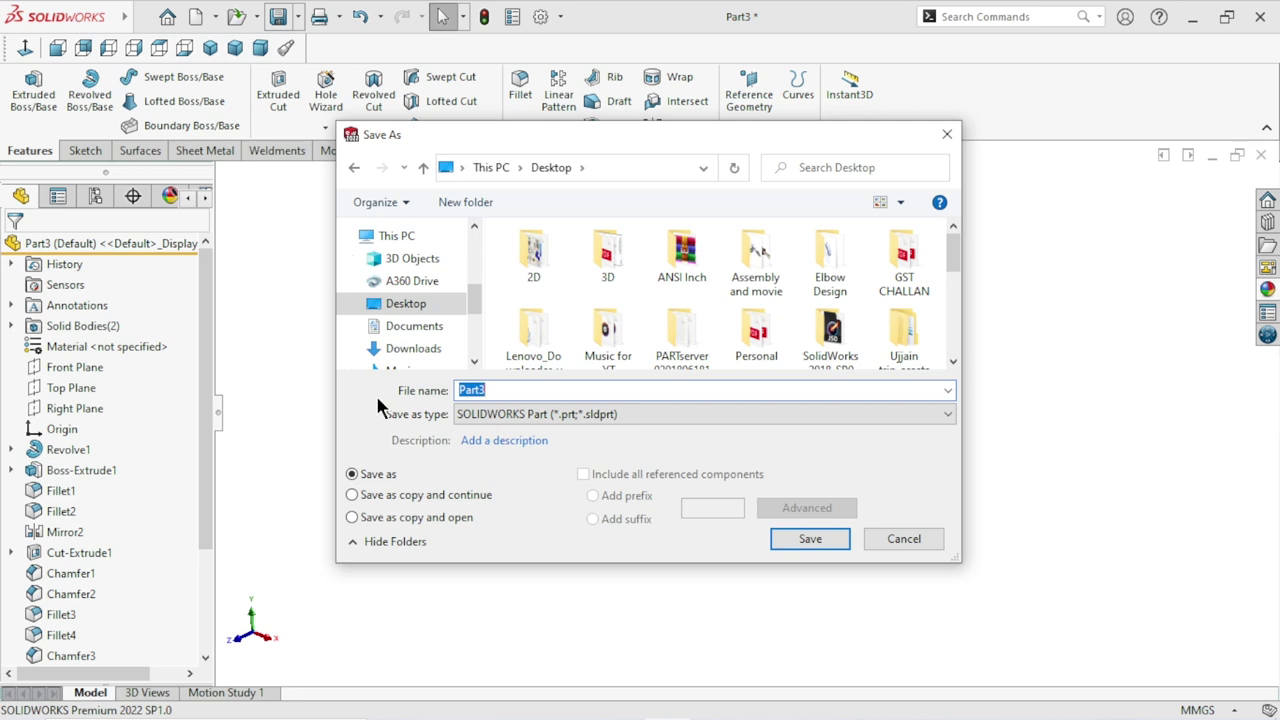
{"action": "type", "text": "Main shaft"}
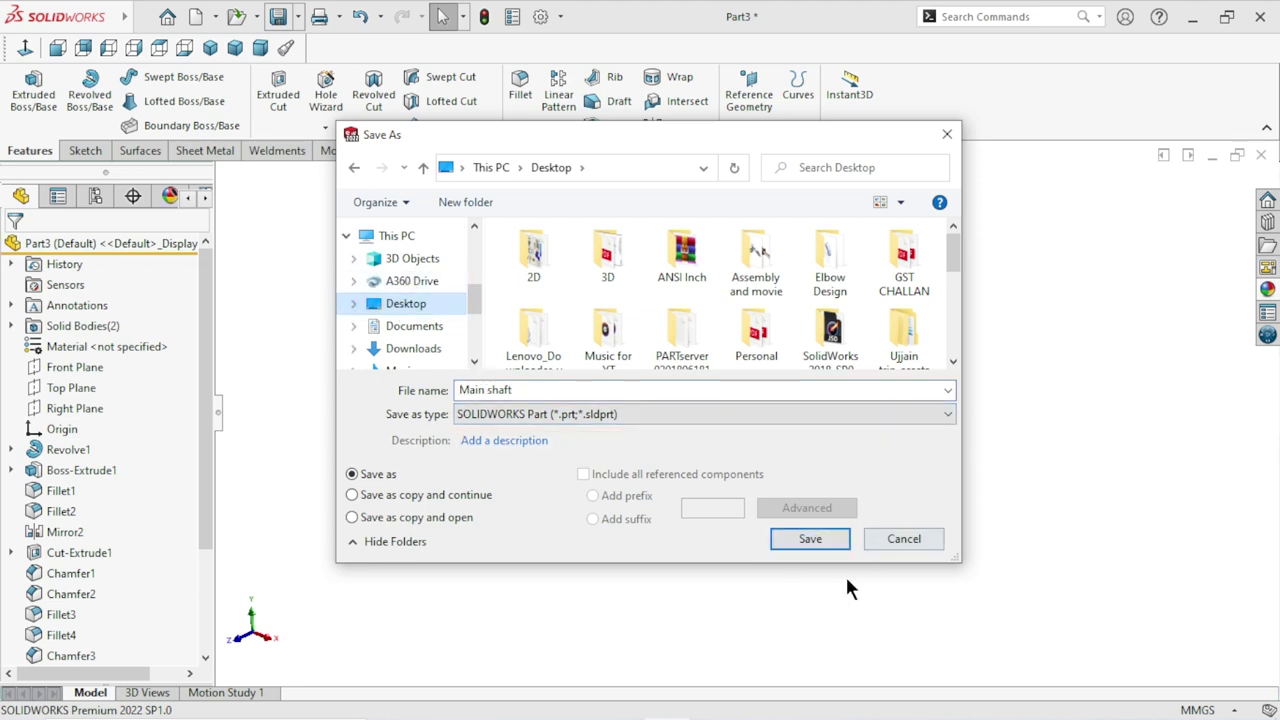
{"action": "left_click", "coordinate": [784, 541]}
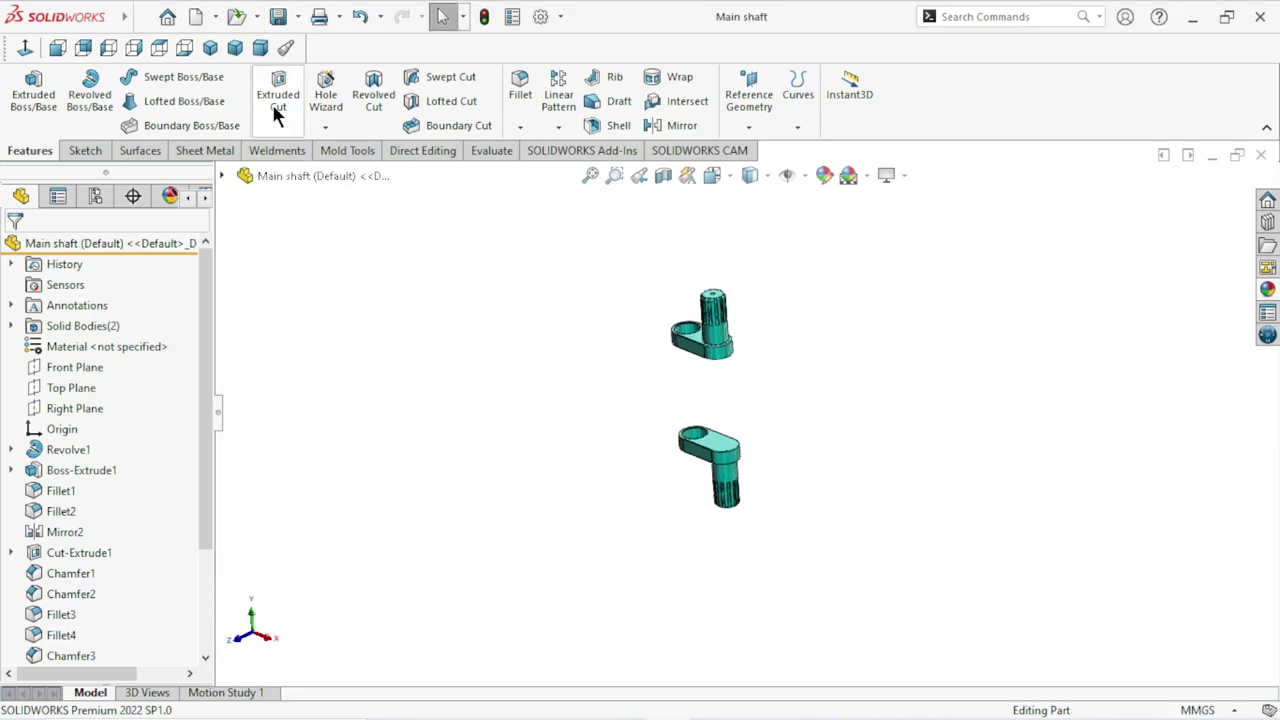
{"action": "left_click", "coordinate": [219, 46]}
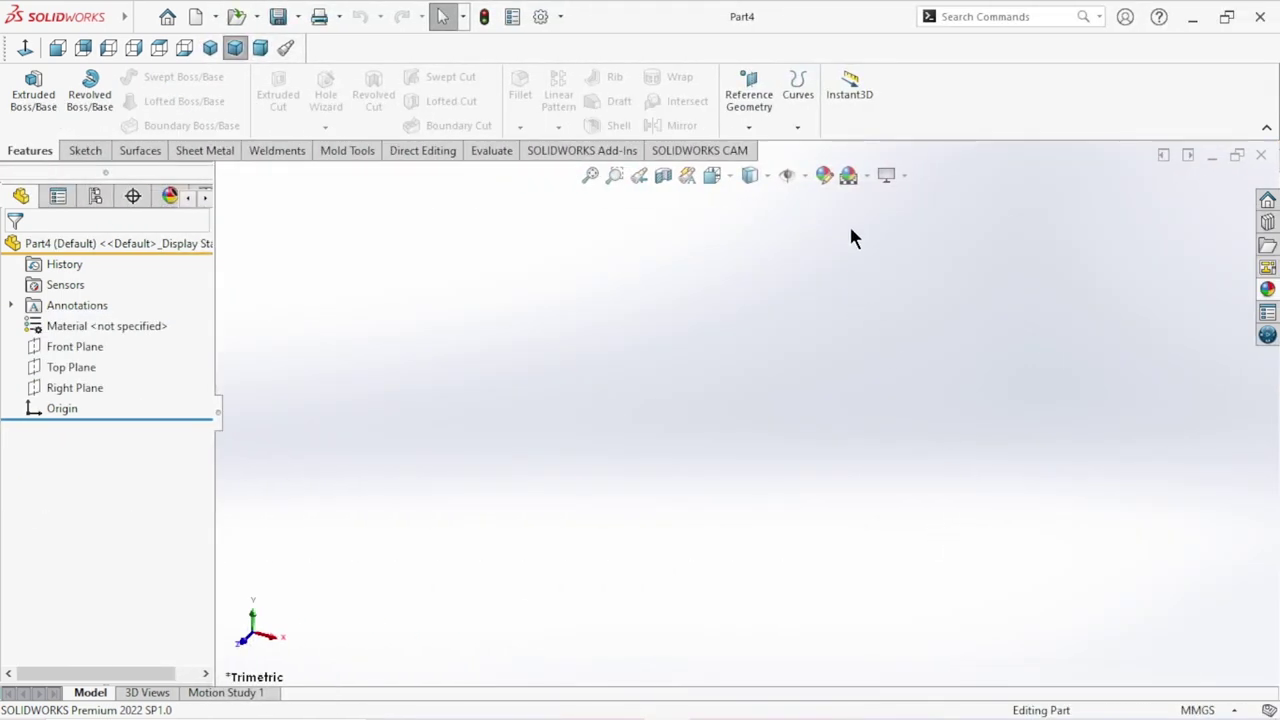
Set the scene background to Plain White and start a sketch on the Front Plane.
{"action": "left_click", "coordinate": [865, 175]}
{"action": "left_click", "coordinate": [866, 219]}
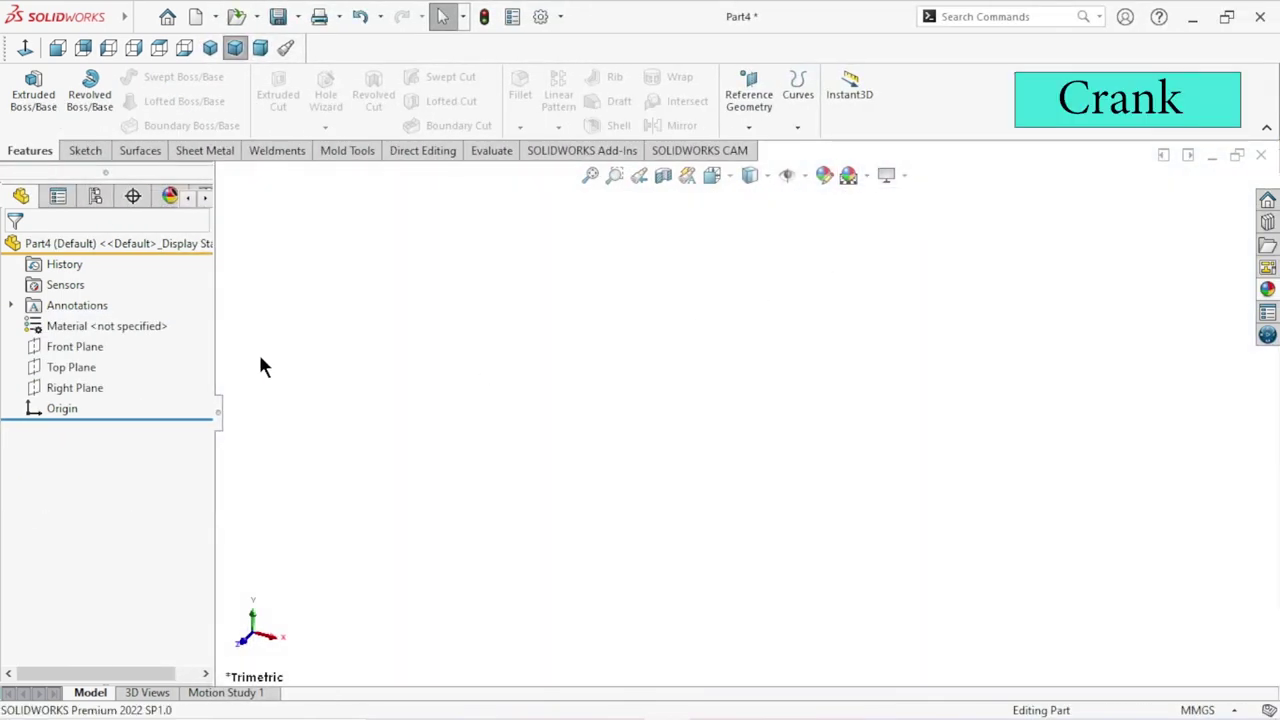
{"action": "left_click", "coordinate": [82, 348]}
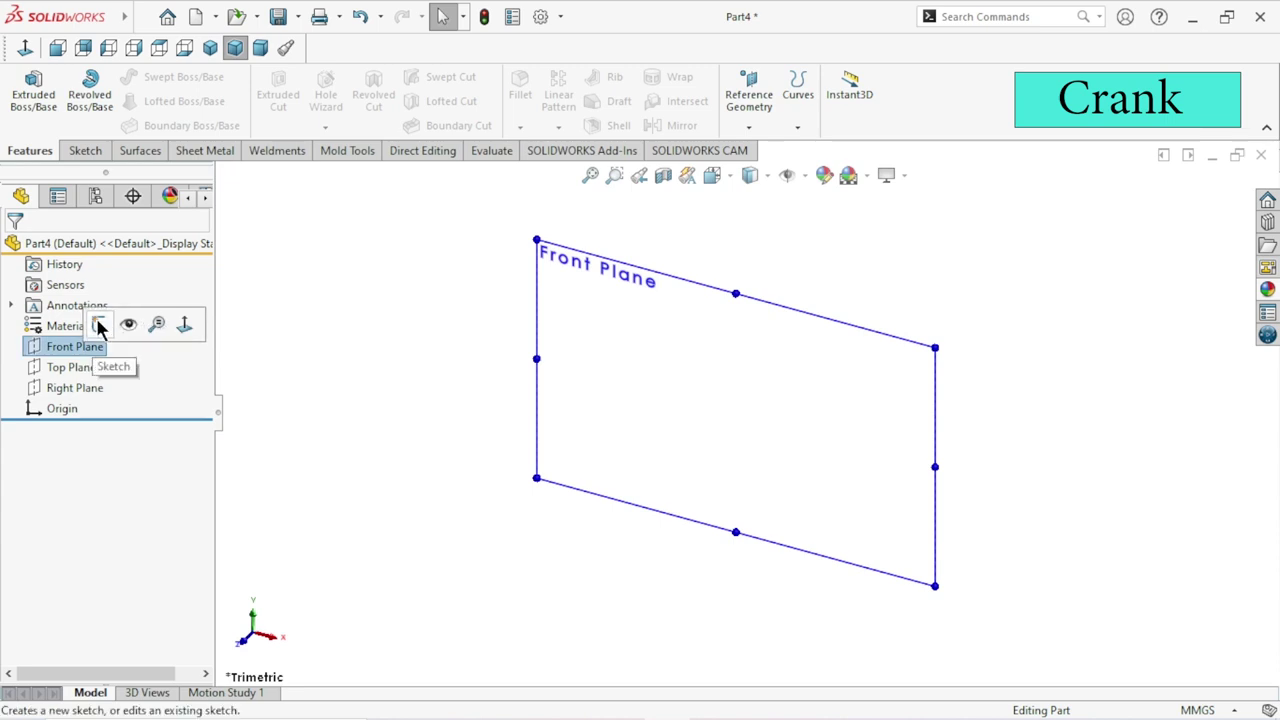
{"action": "left_click", "coordinate": [100, 324]}
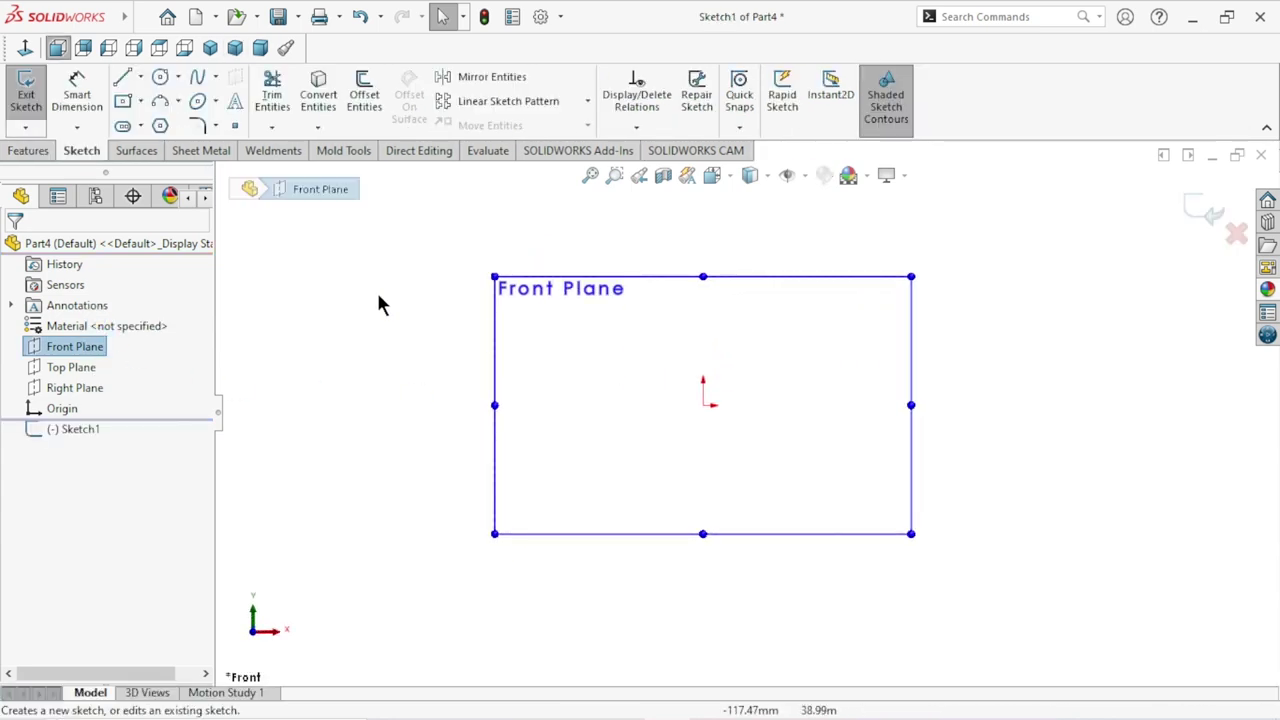
Draw a vertical centerline through the origin.
{"action": "left_click", "coordinate": [141, 74]}
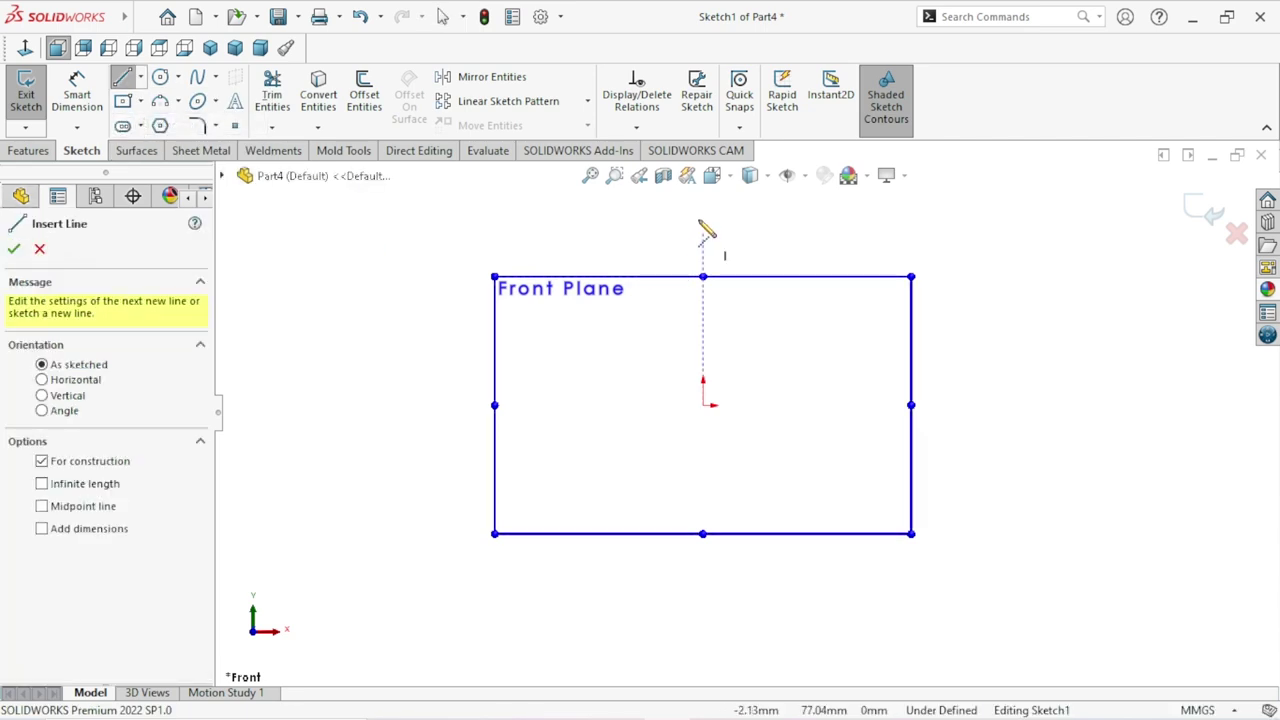
{"action": "left_click", "coordinate": [703, 210]}
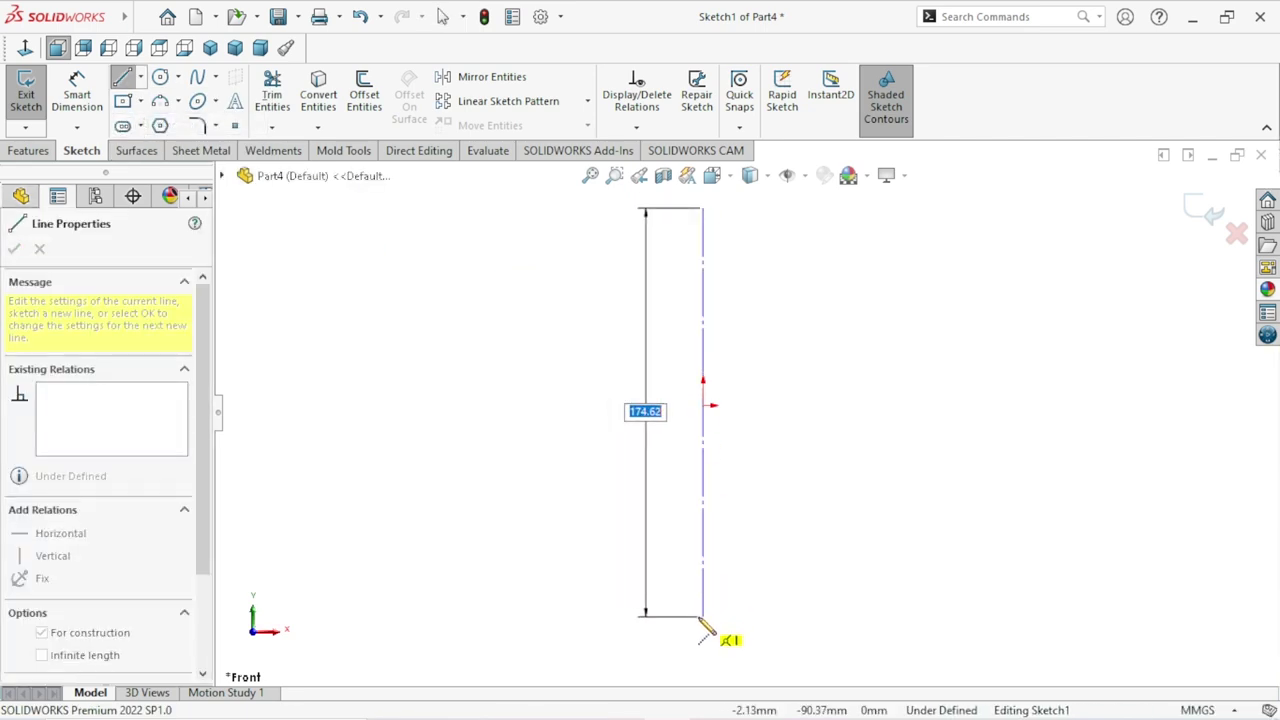
{"action": "left_click", "coordinate": [703, 617]}
{"action": "left_click", "coordinate": [655, 595]}
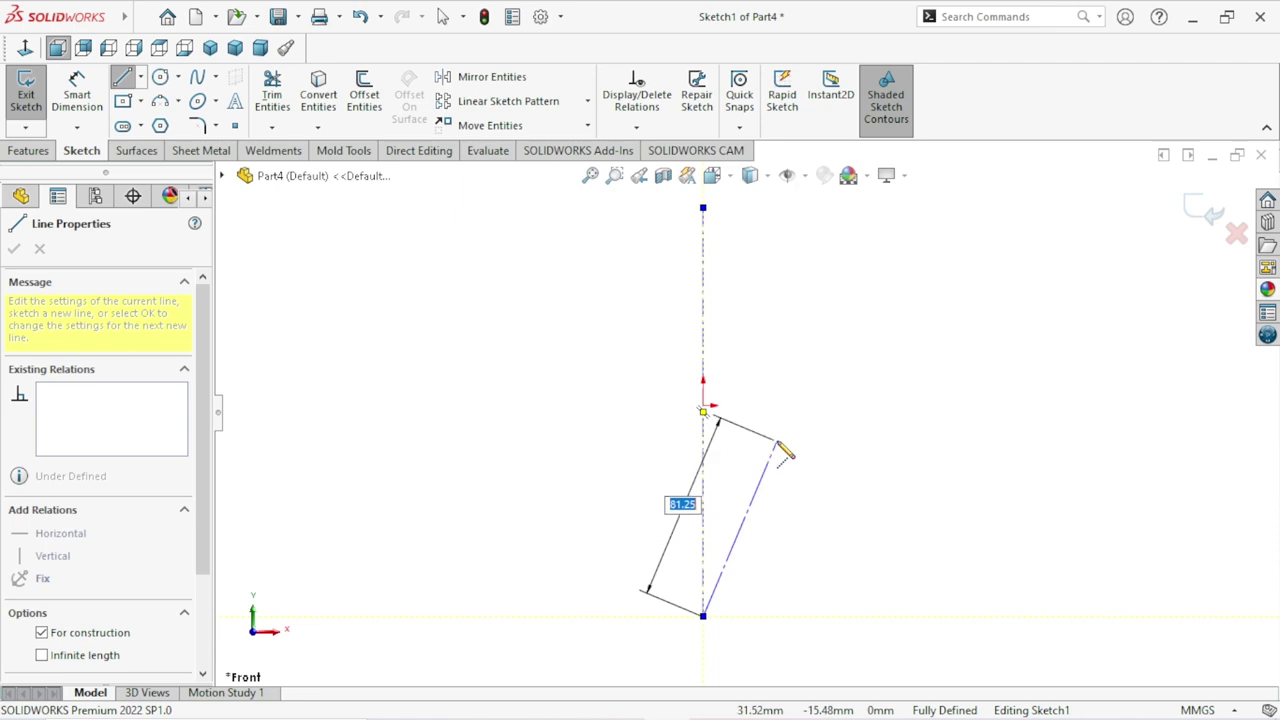
{"action": "right_click", "coordinate": [778, 442]}
{"action": "left_click", "coordinate": [838, 457]}
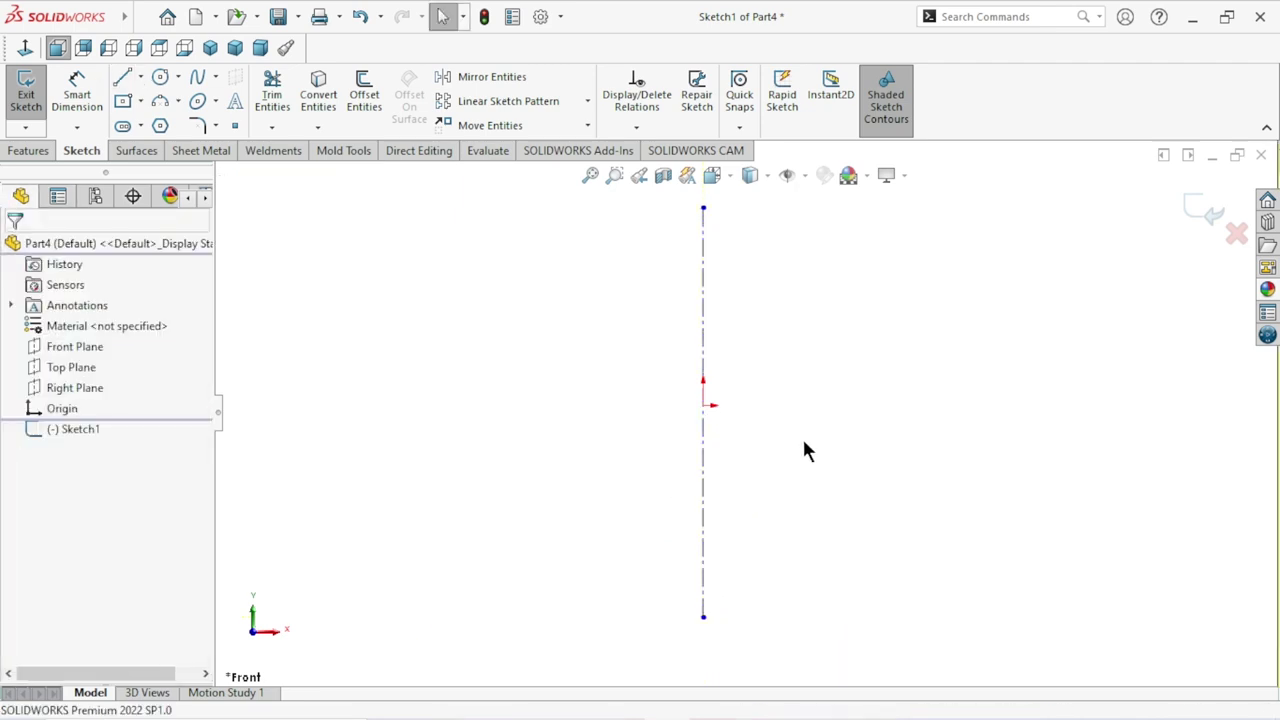
{"action": "right_click", "coordinate": [803, 440]}
Make the origin the midpoint of the vertical centerline.
{"action": "left_click", "coordinate": [760, 463]}
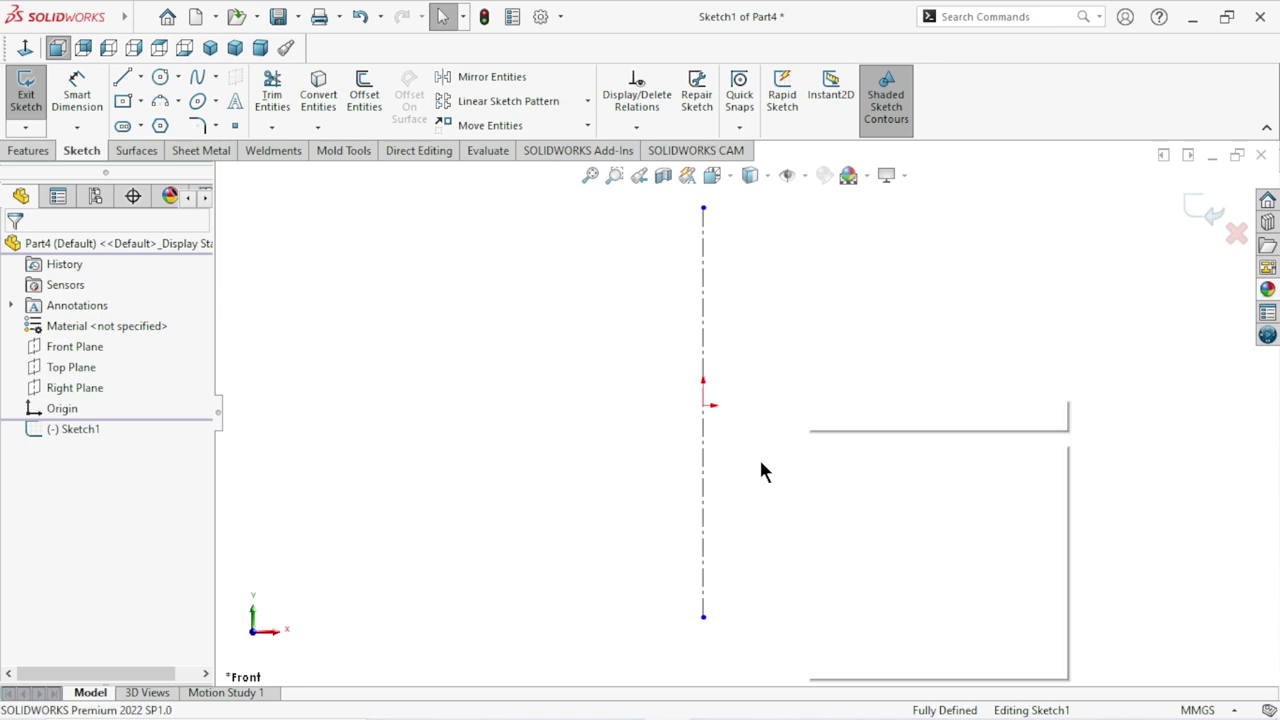
{"action": "left_click", "coordinate": [705, 415]}
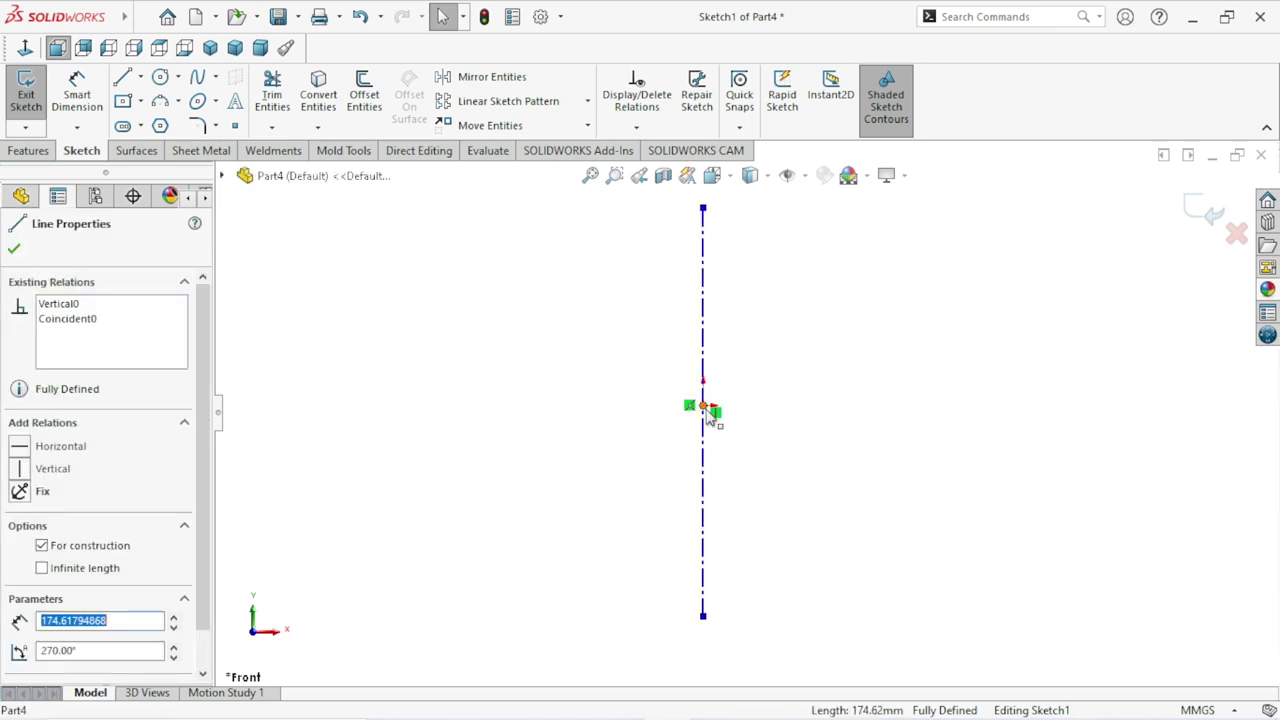
{"action": "left_click", "coordinate": [705, 408], "text": "ctrl"}
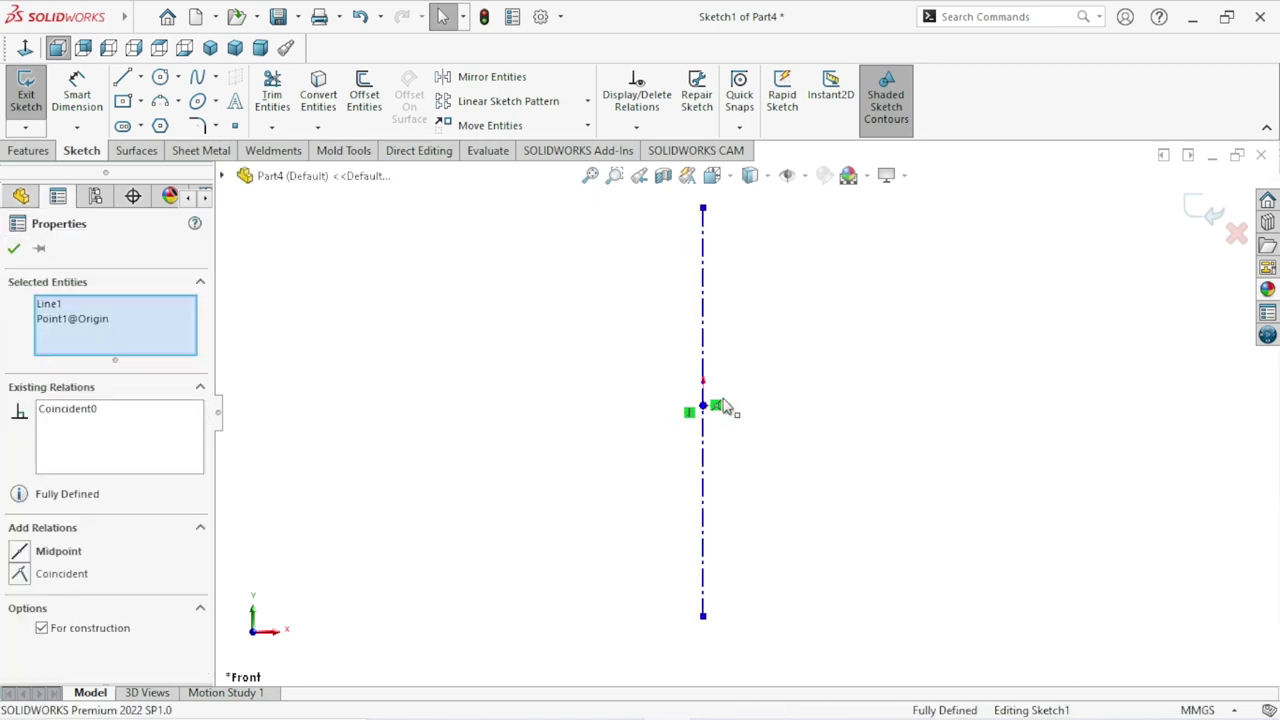
{"action": "left_click", "coordinate": [762, 325]}
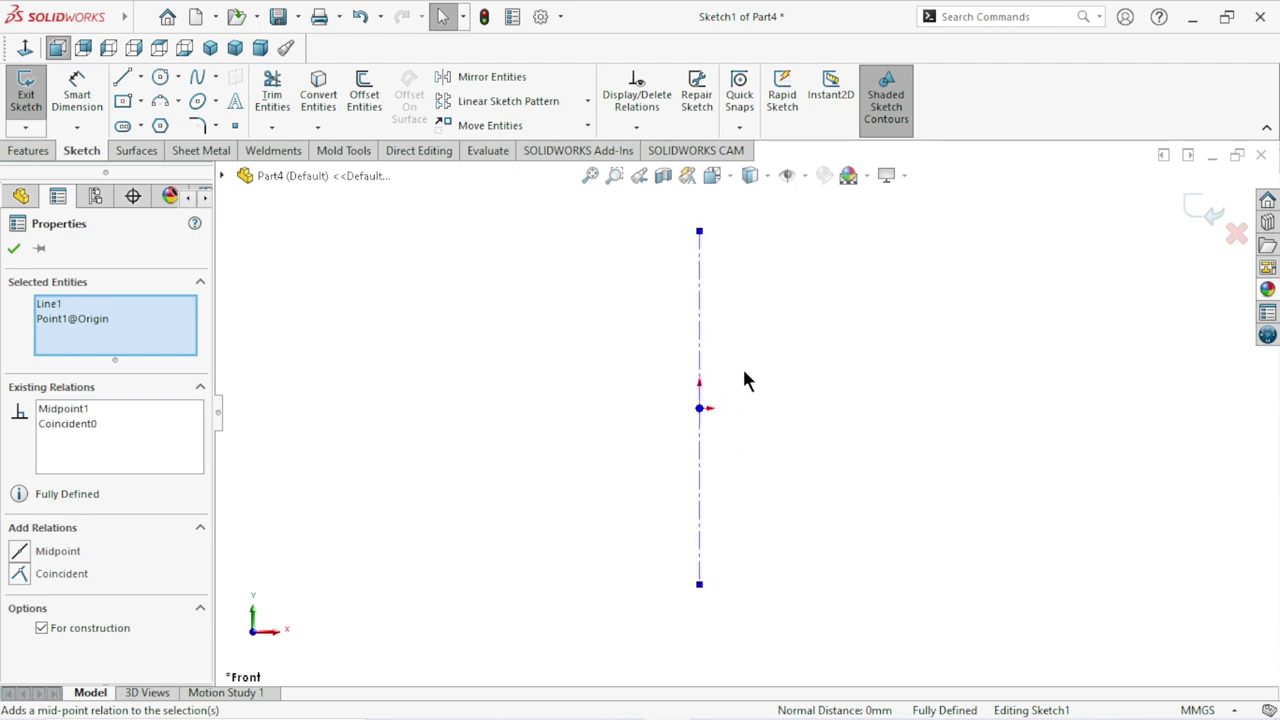
{"action": "left_click", "coordinate": [14, 249]}
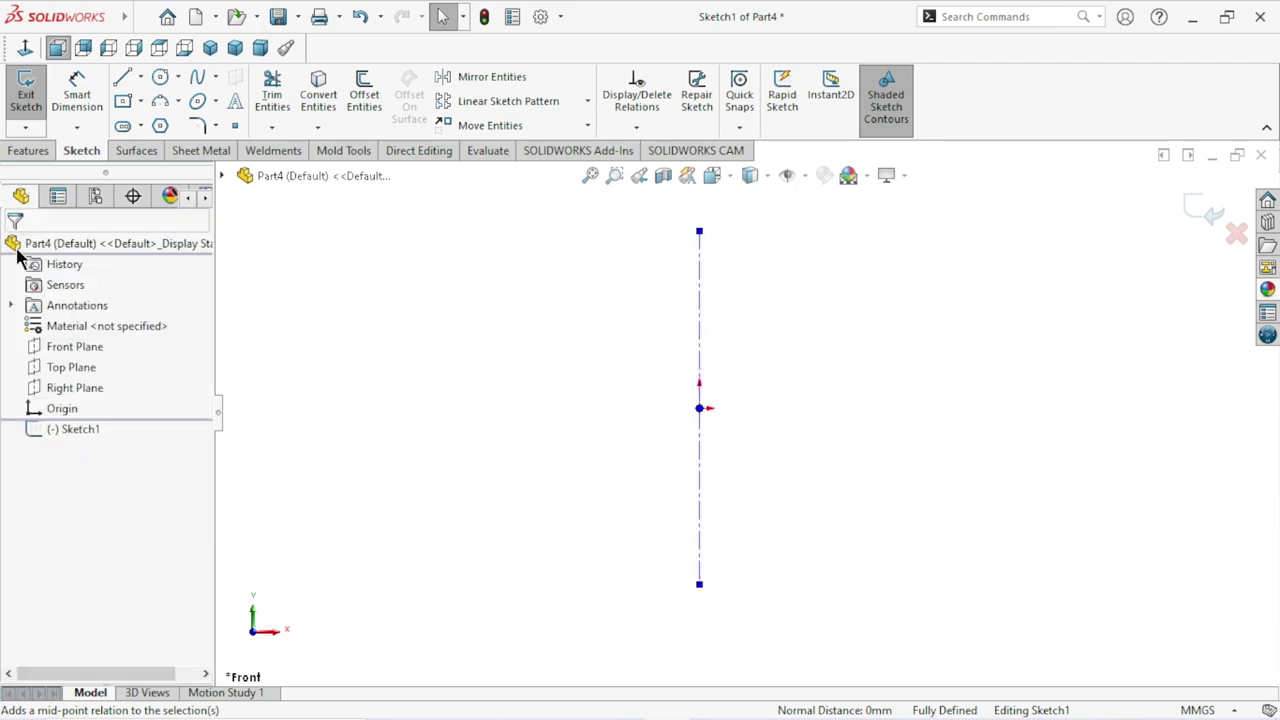
Dimension the centerline's length to 180 mm.
{"action": "left_click", "coordinate": [75, 100]}
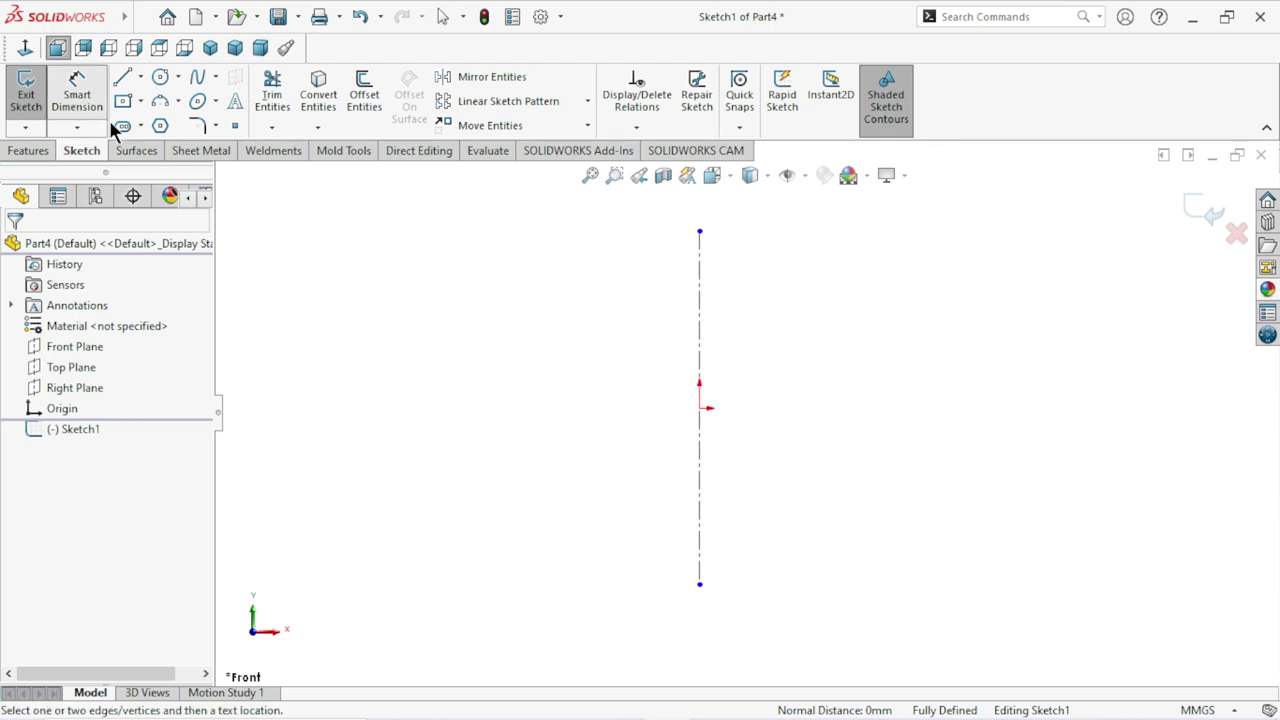
{"action": "left_click", "coordinate": [704, 380]}
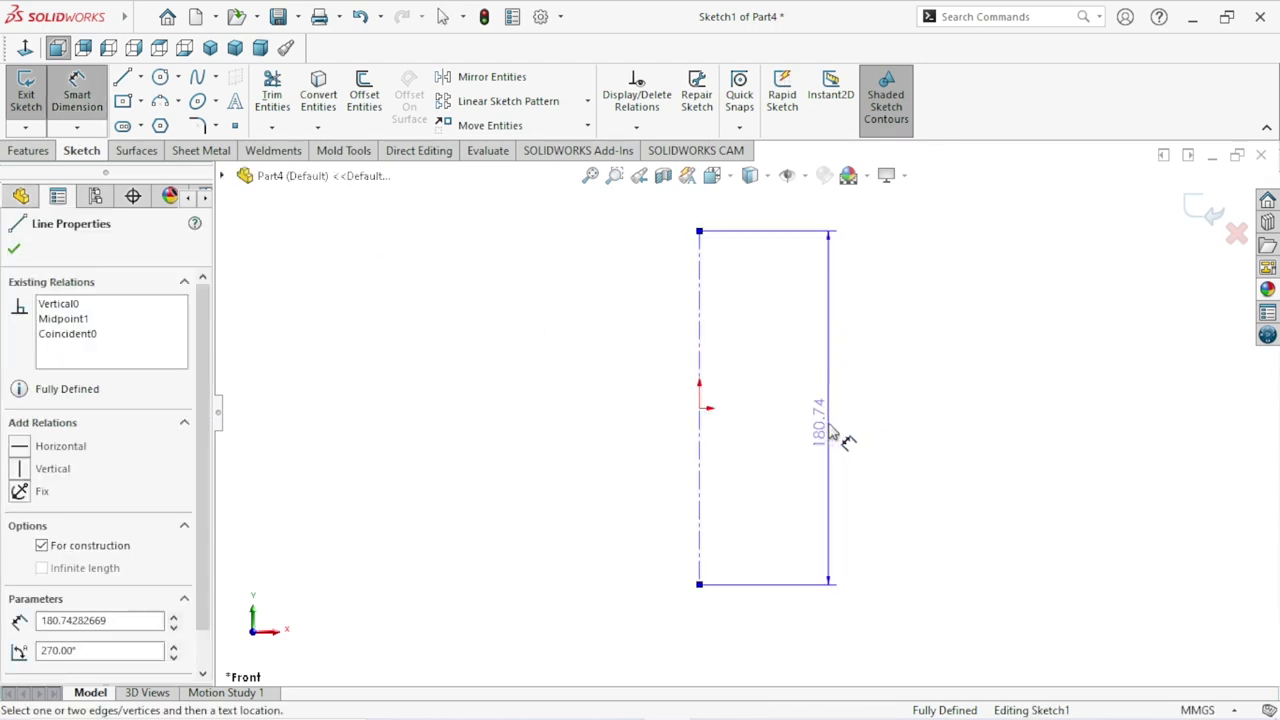
{"action": "left_click", "coordinate": [815, 430]}
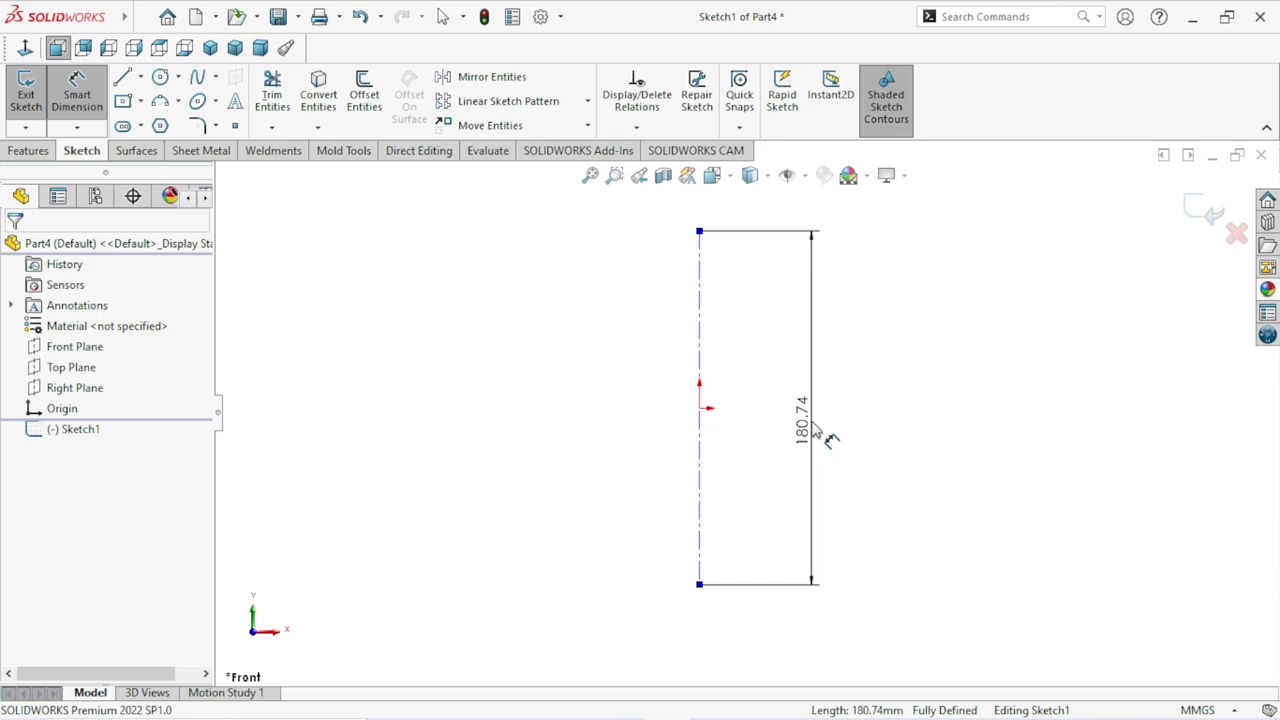
{"action": "type", "text": "180"}
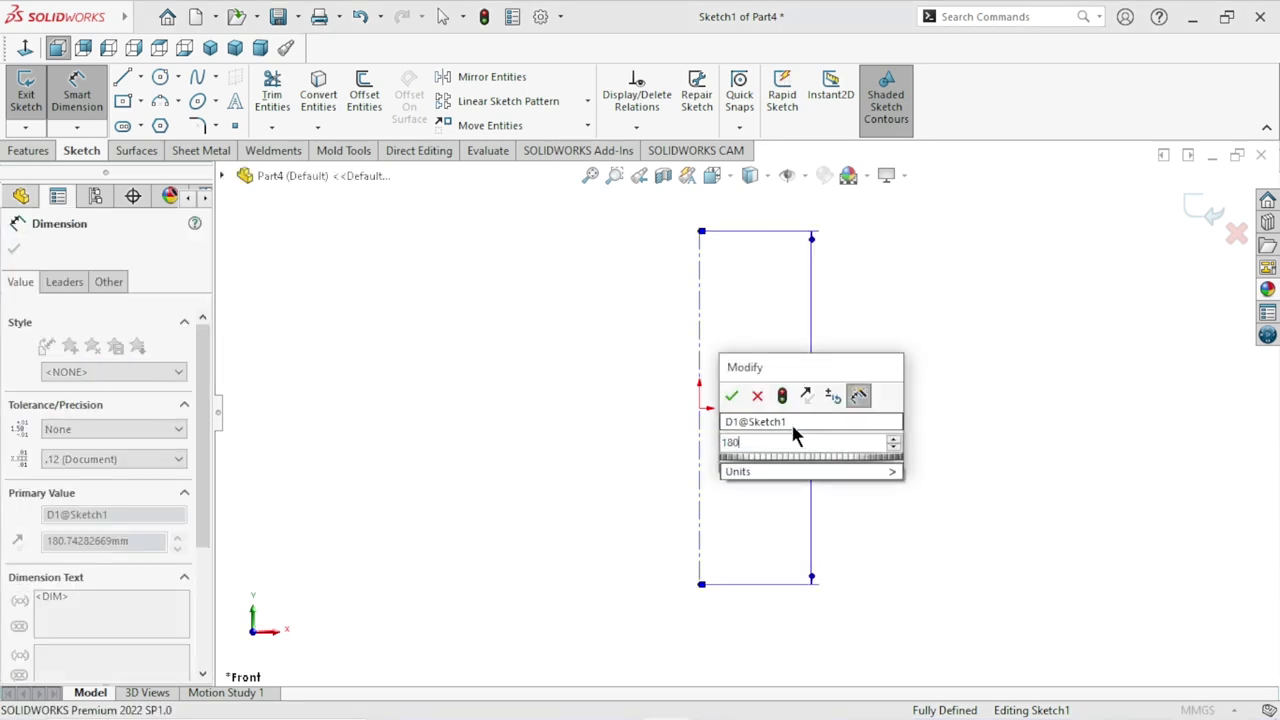
{"action": "left_click", "coordinate": [731, 396]}
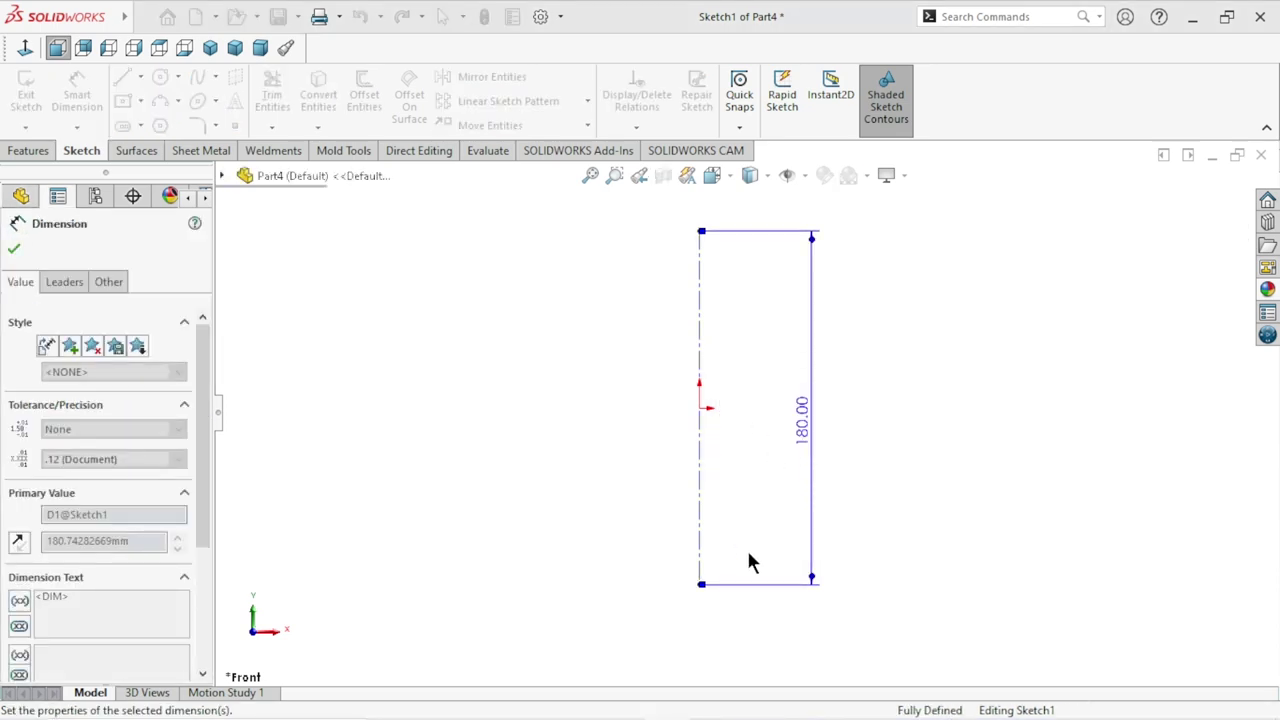
{"action": "scroll", "coordinate": [800, 425], "scroll_direction": "up", "scroll_amount": 1}
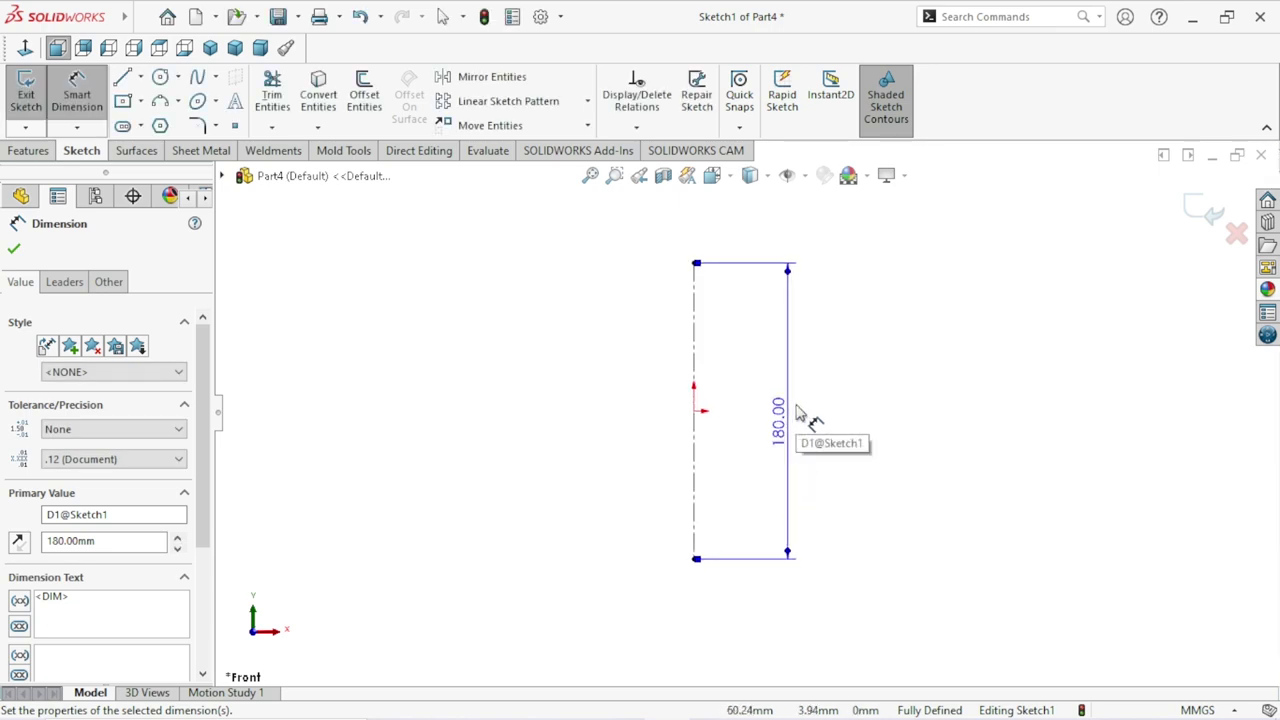
Draw outline lines from the centerline's top end, leftward then downward.
{"action": "left_click", "coordinate": [122, 80]}
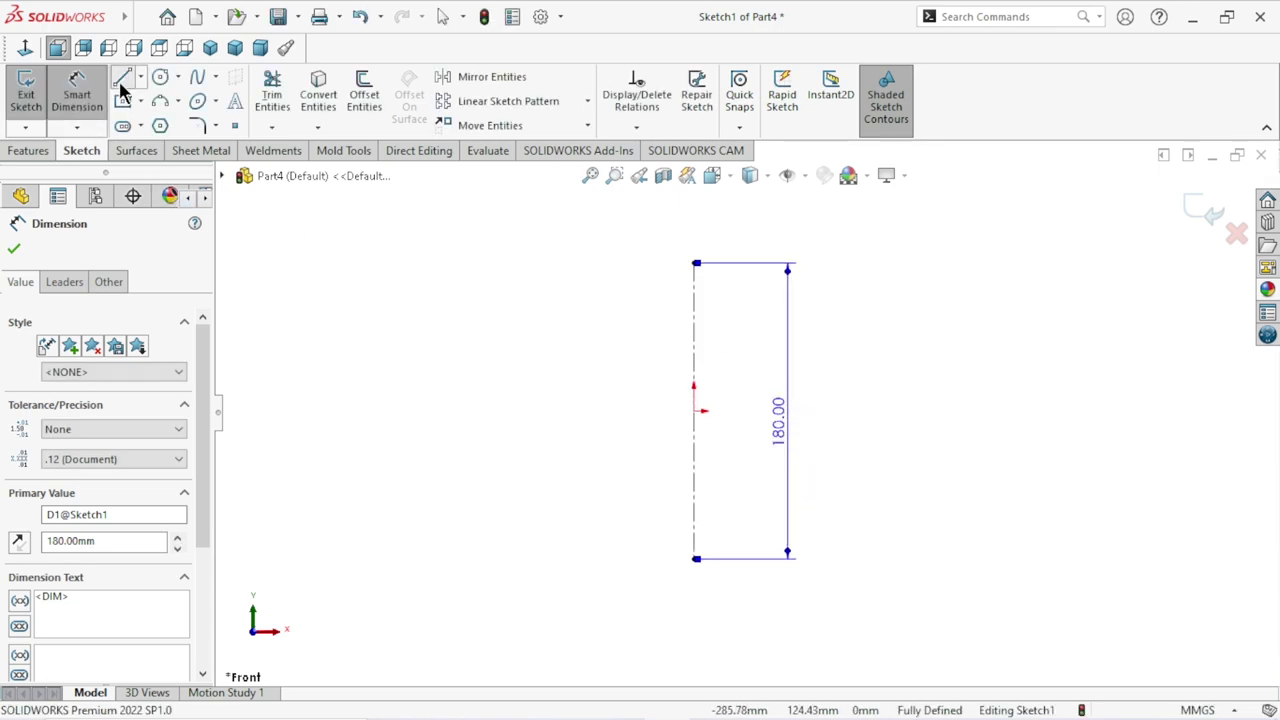
{"action": "left_click", "coordinate": [695, 264]}
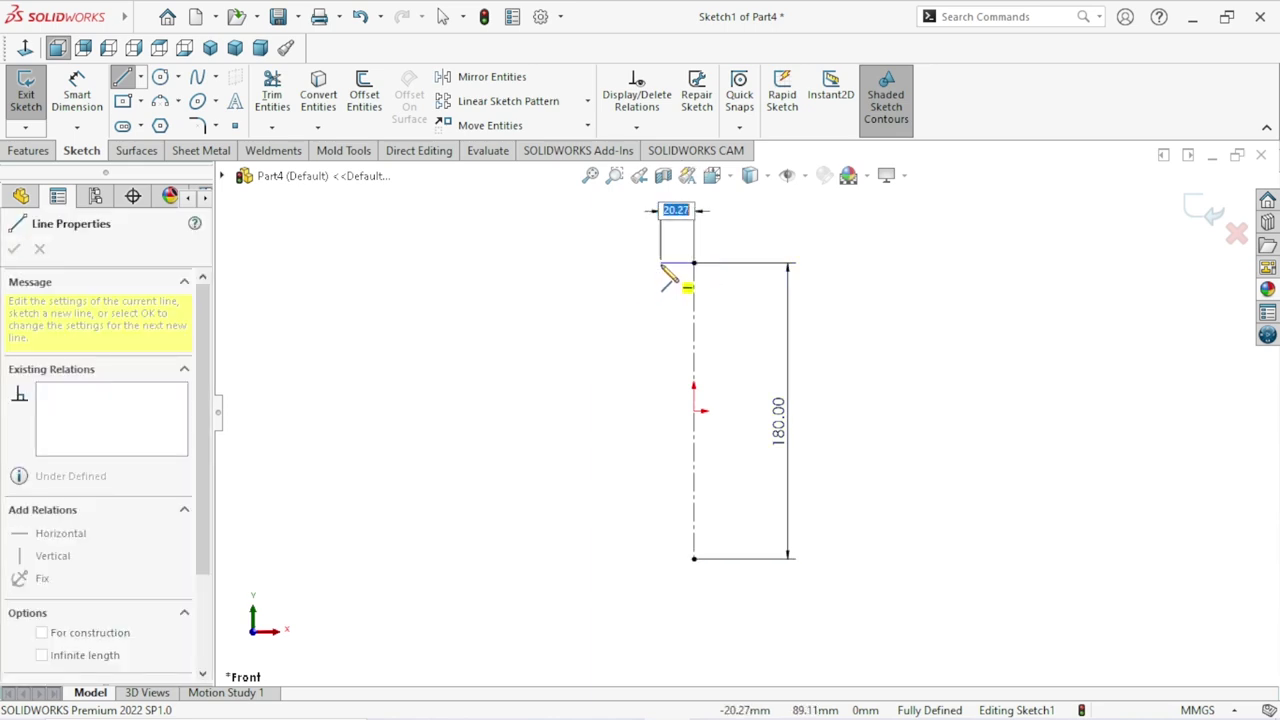
{"action": "left_click", "coordinate": [661, 264]}
{"action": "left_click", "coordinate": [661, 313]}
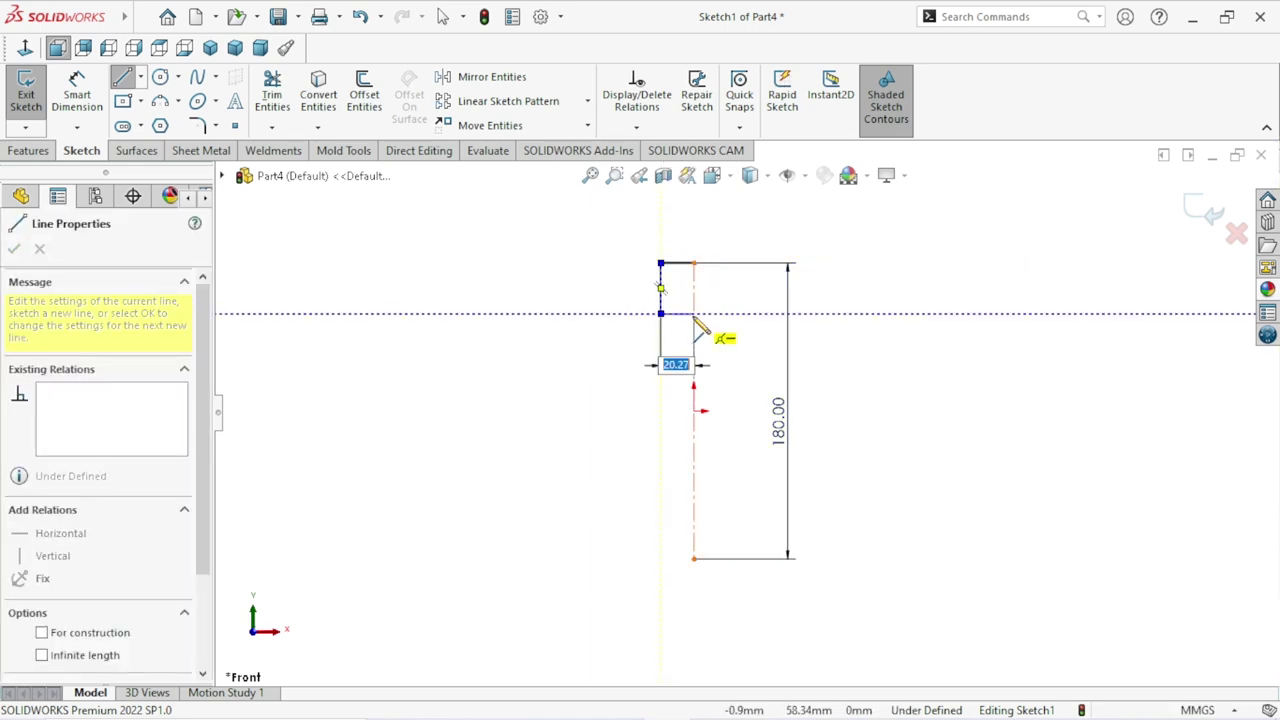
{"action": "right_click", "coordinate": [735, 300]}
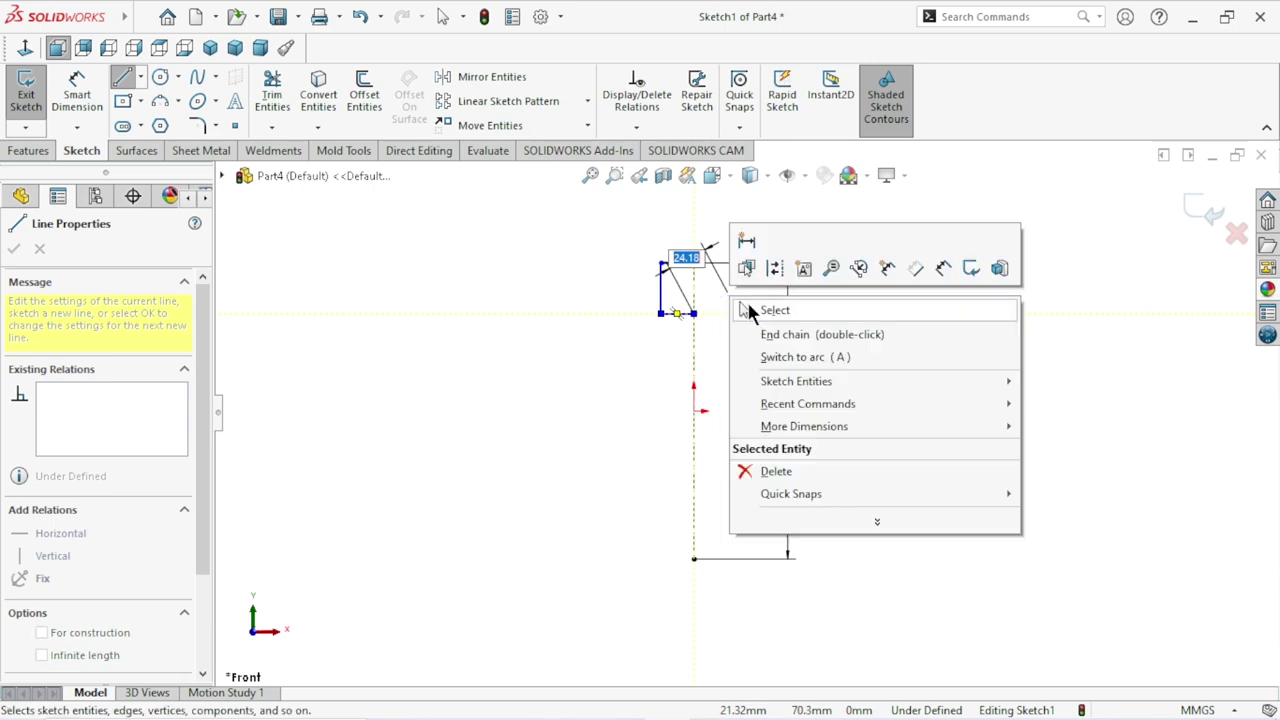
Dimension the small top rectangle 35 mm wide from the centerline.
{"action": "left_click", "coordinate": [748, 310]}
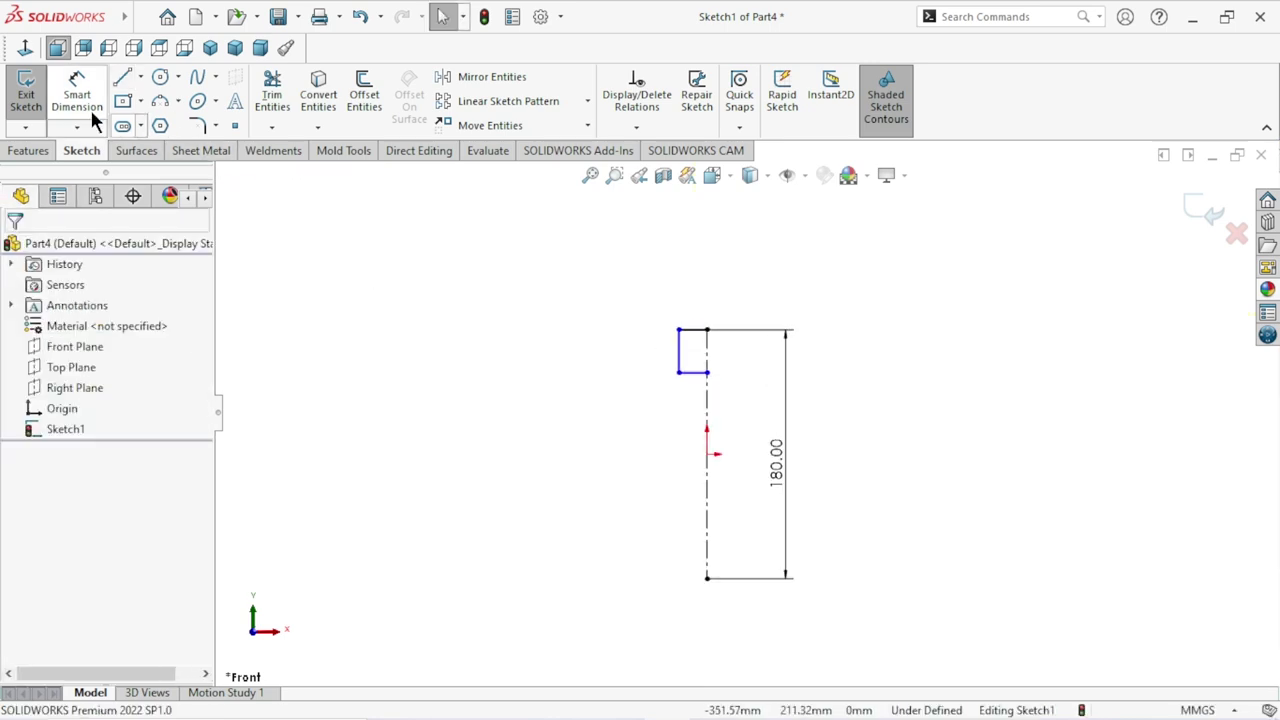
{"action": "left_click", "coordinate": [90, 95]}
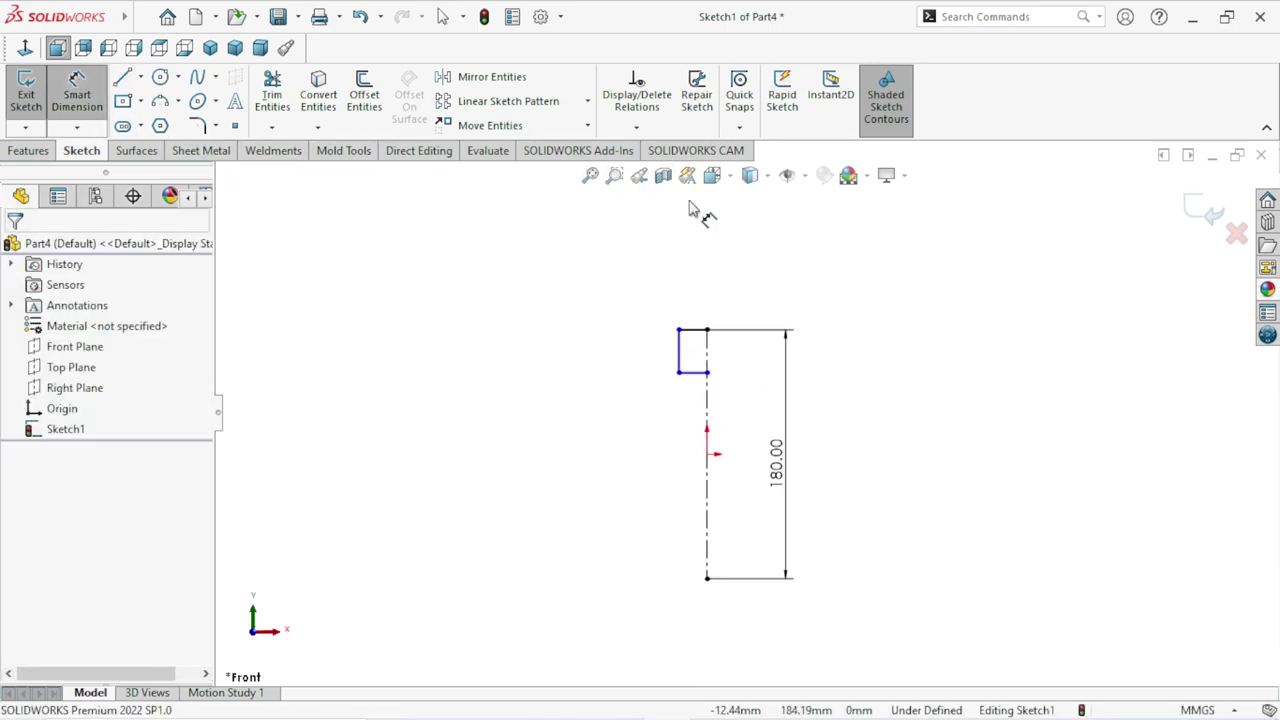
{"action": "left_click", "coordinate": [707, 355]}
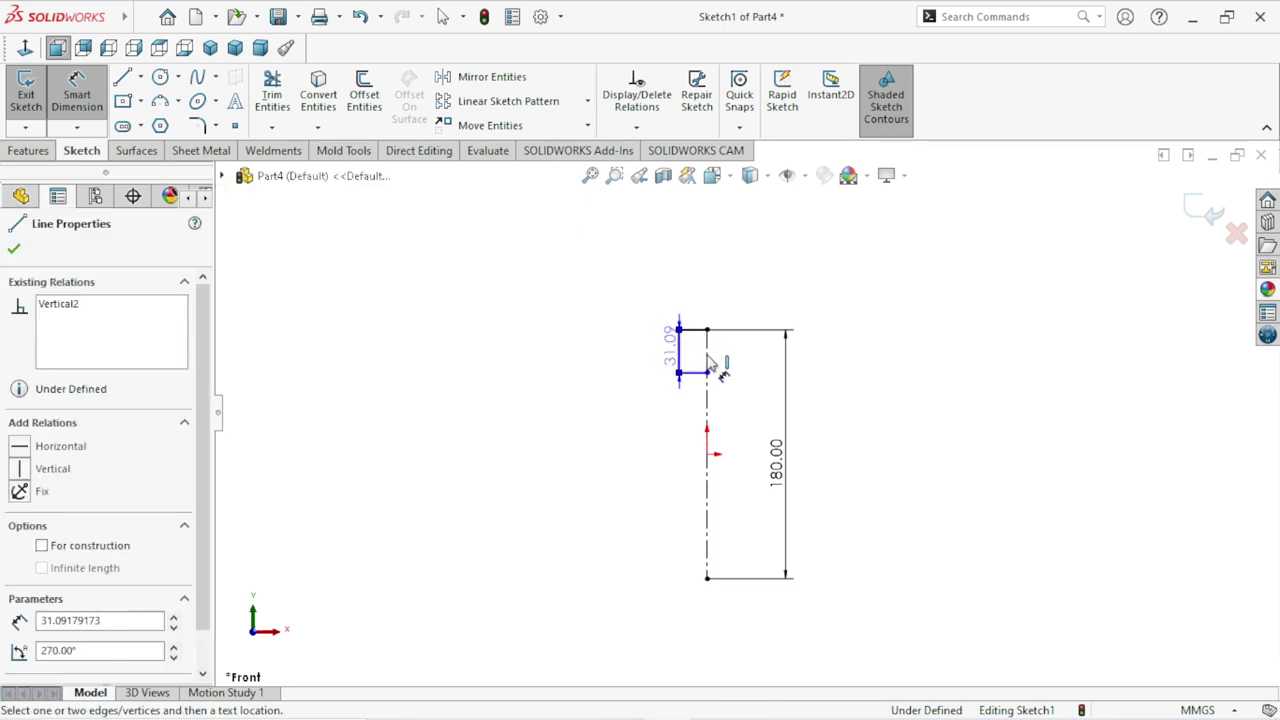
{"action": "left_click", "coordinate": [707, 365]}
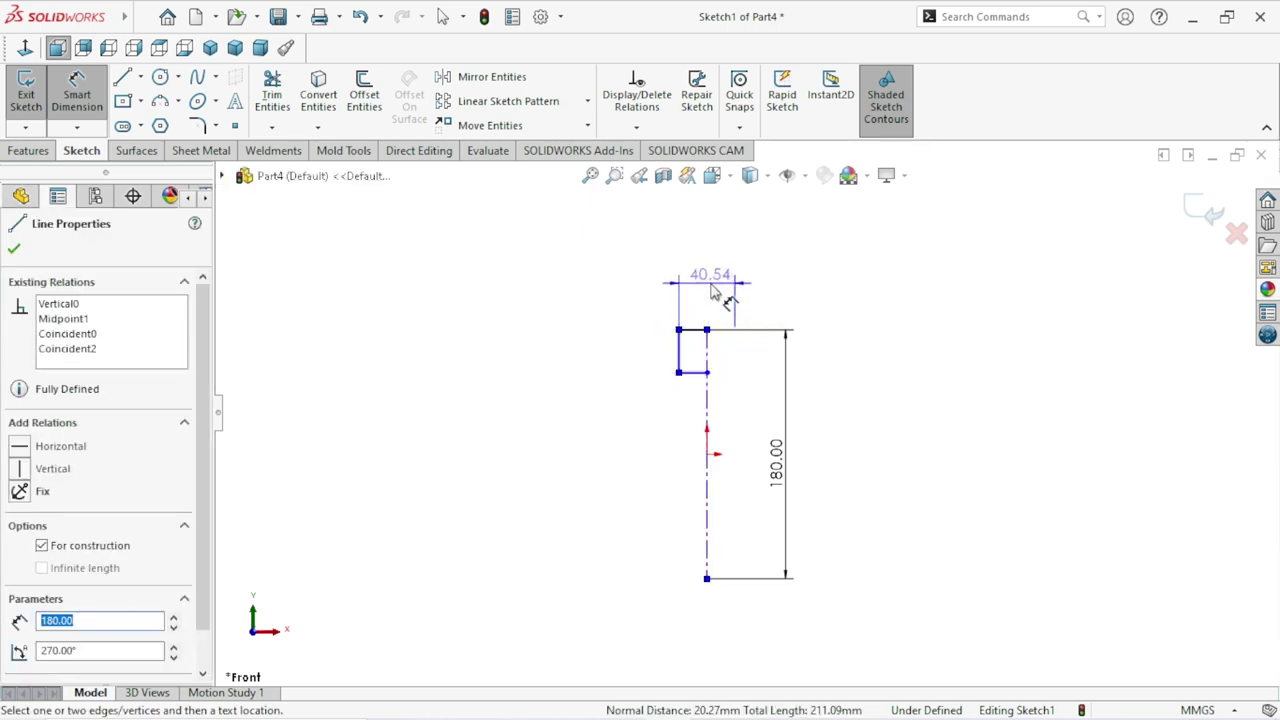
{"action": "left_click", "coordinate": [712, 290]}
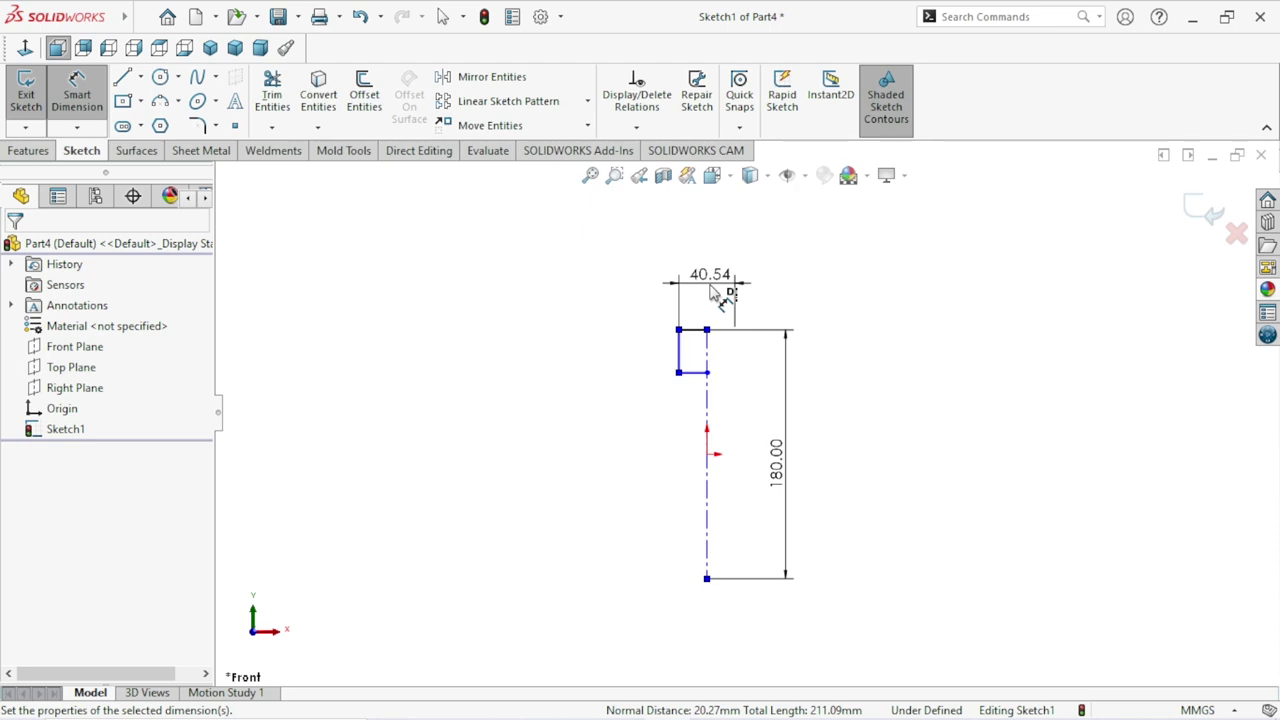
{"action": "type", "text": "35"}
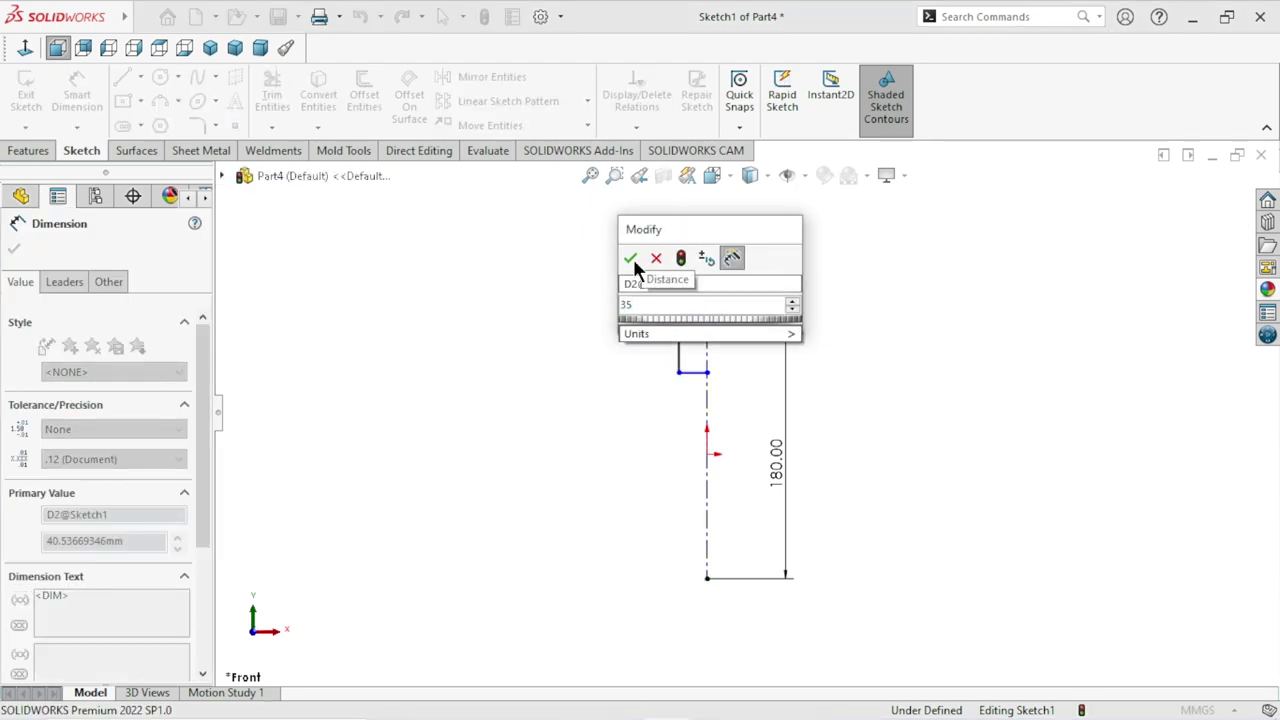
{"action": "left_click", "coordinate": [631, 259]}
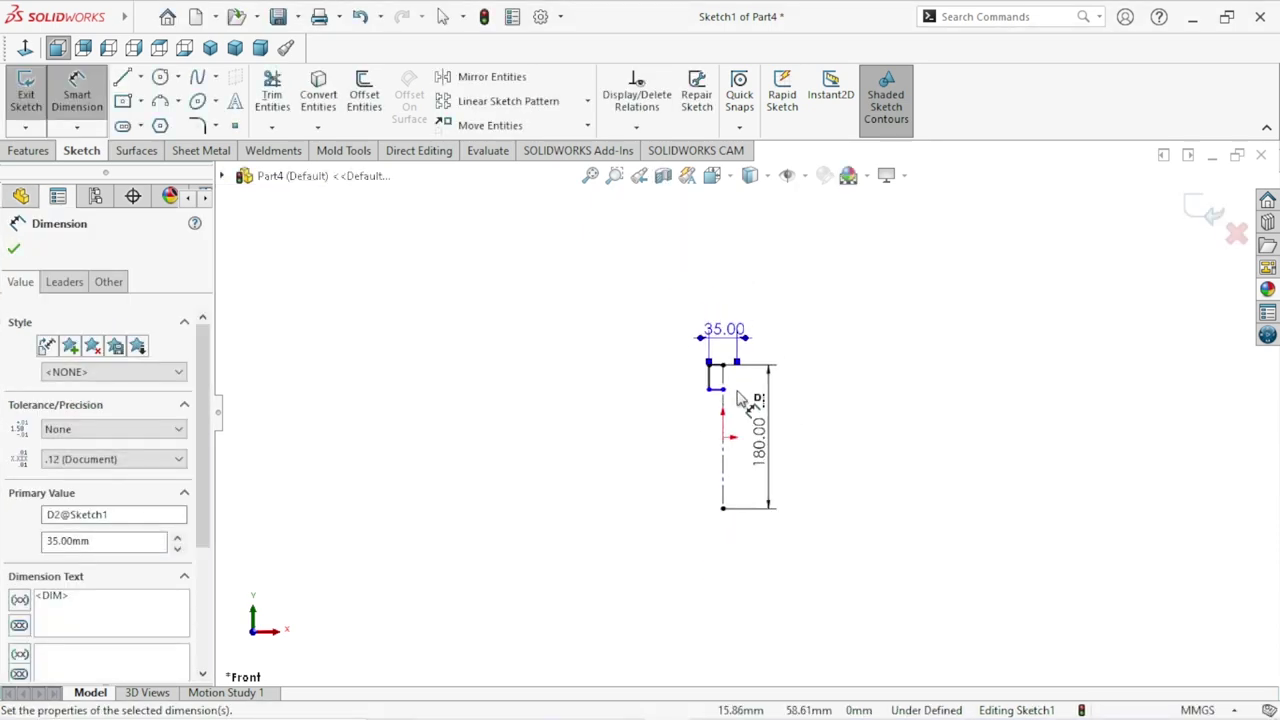
Dimension the rectangle's left side 20 mm tall, fully defining the sketch.
{"action": "scroll", "coordinate": [745, 402], "scroll_direction": "down", "scroll_amount": 1}
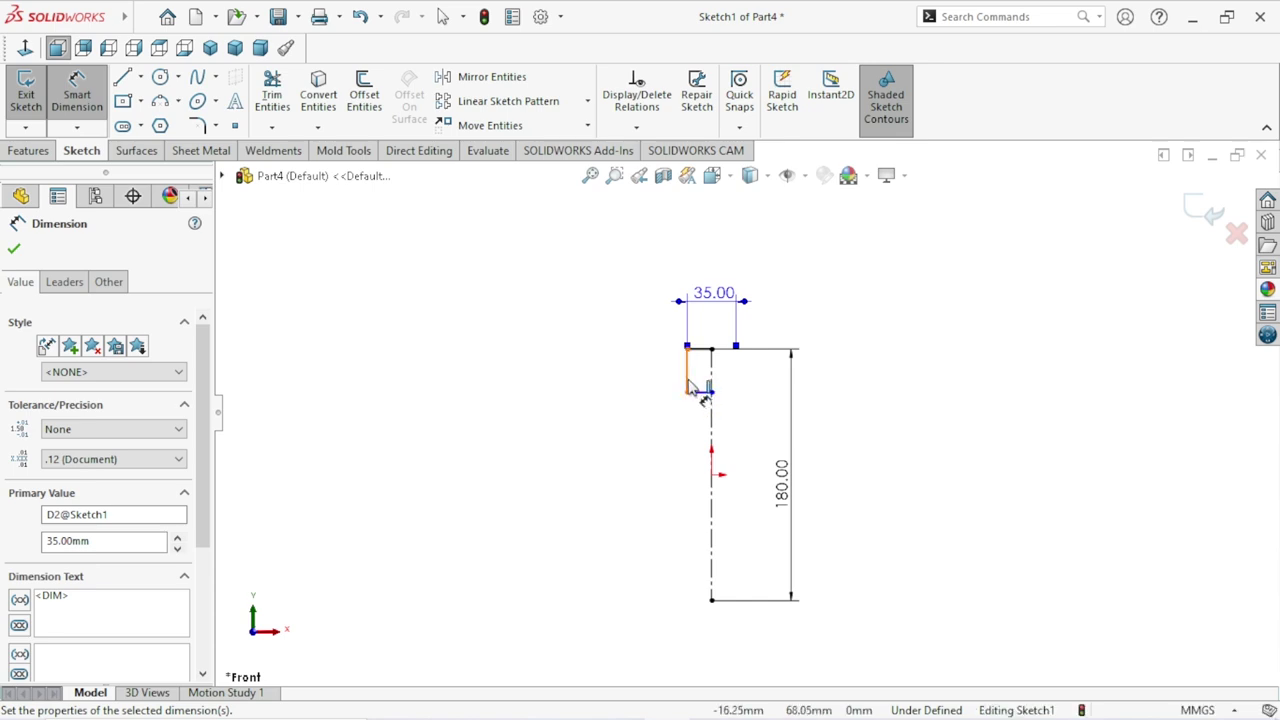
{"action": "left_click", "coordinate": [686, 370]}
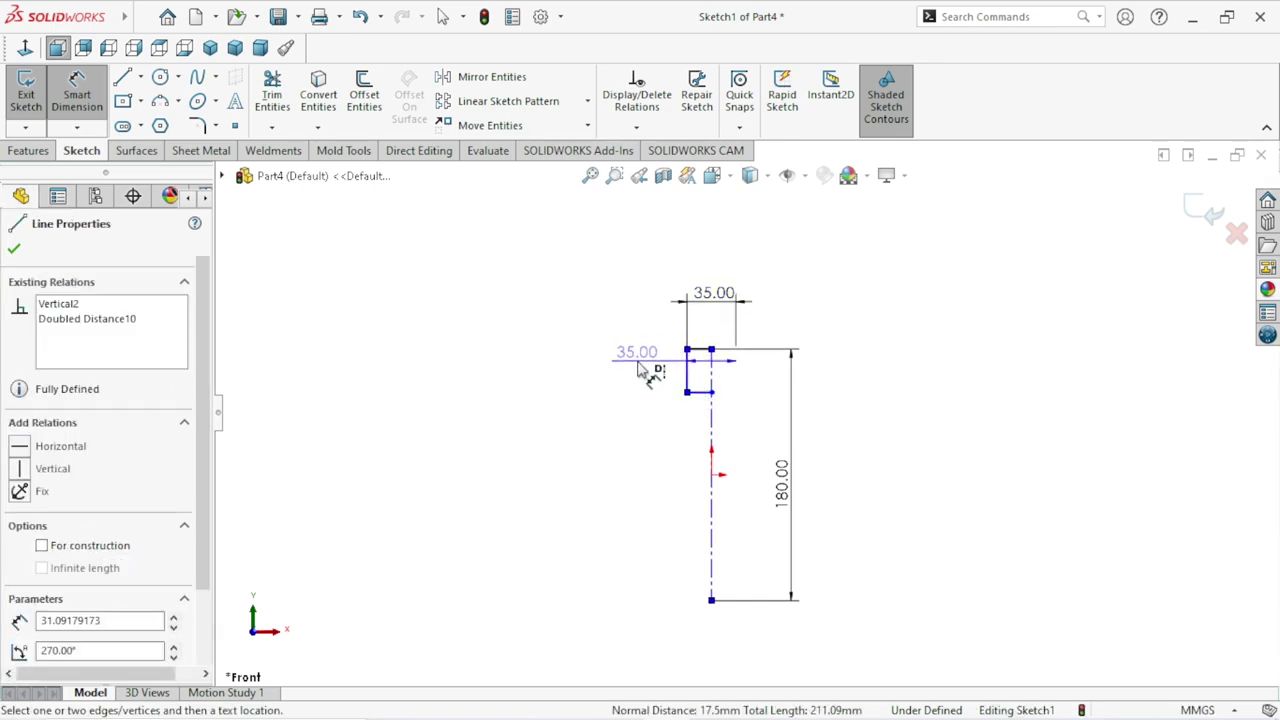
{"action": "left_click", "coordinate": [686, 366]}
{"action": "left_click", "coordinate": [650, 324]}
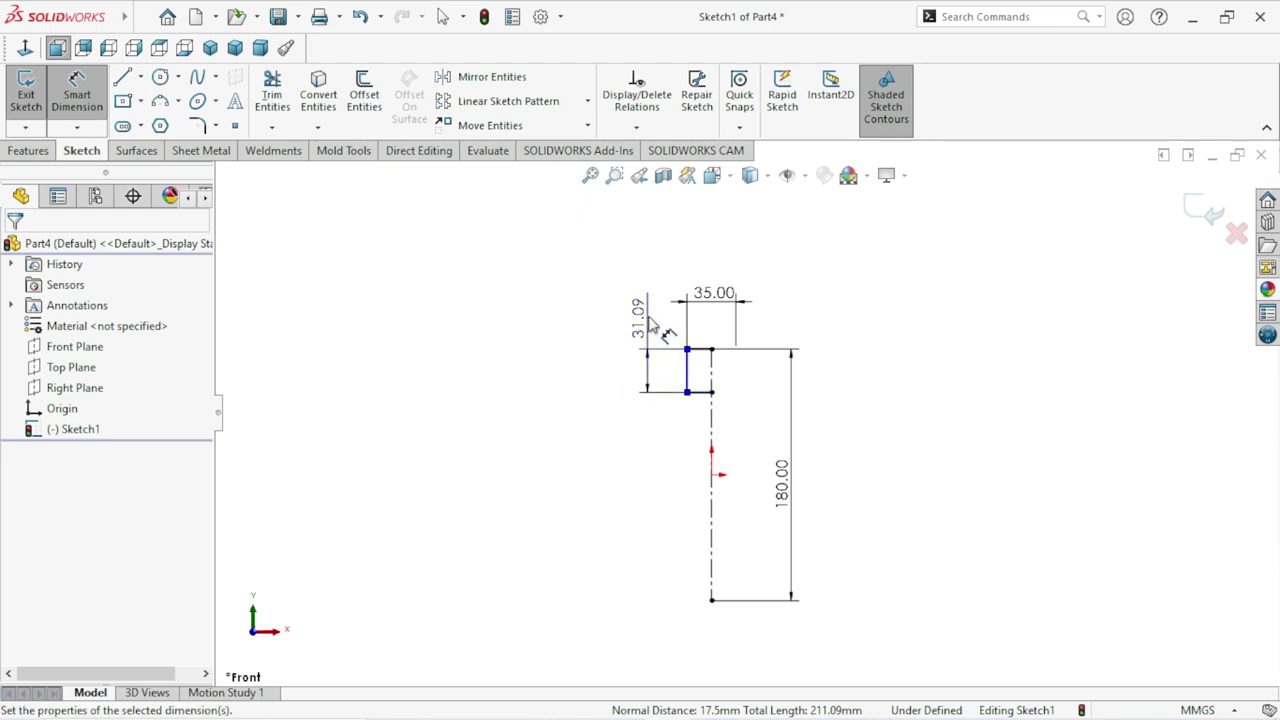
{"action": "type", "text": "20"}
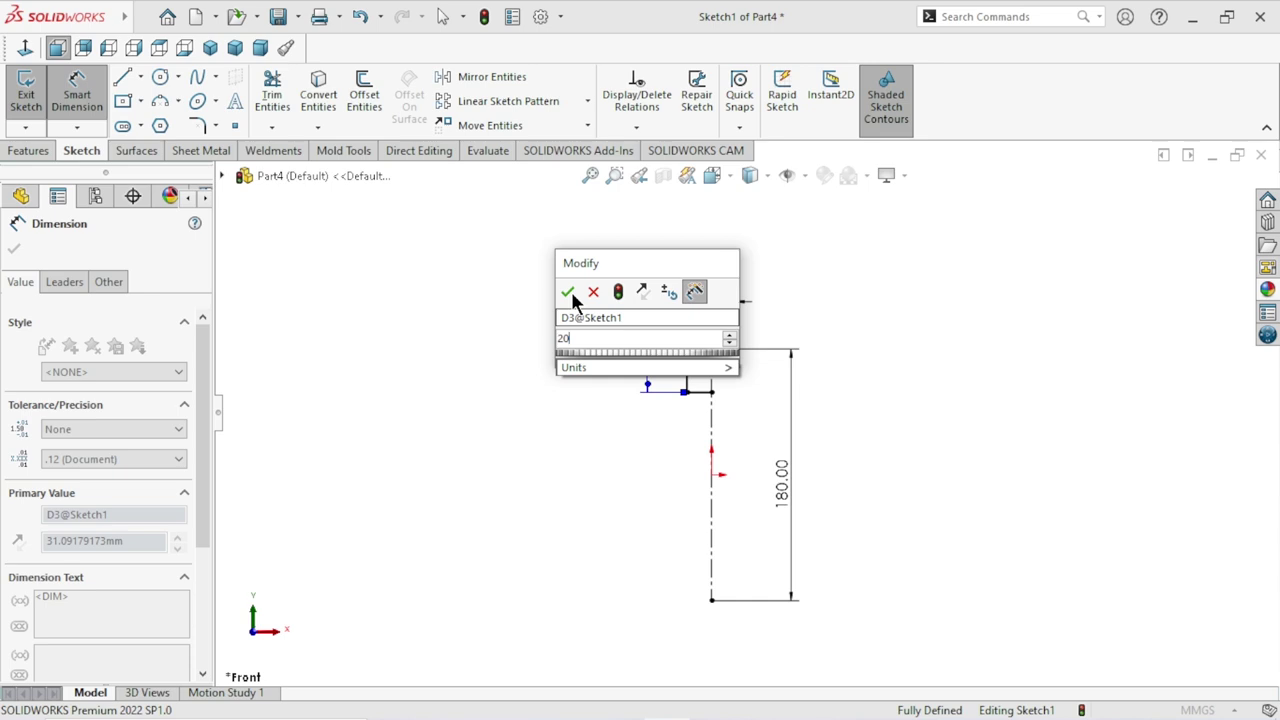
{"action": "left_click", "coordinate": [571, 292]}
{"action": "scroll", "coordinate": [737, 451], "scroll_direction": "up", "scroll_amount": 2}
{"action": "scroll", "coordinate": [765, 495], "scroll_direction": "down", "scroll_amount": 2}
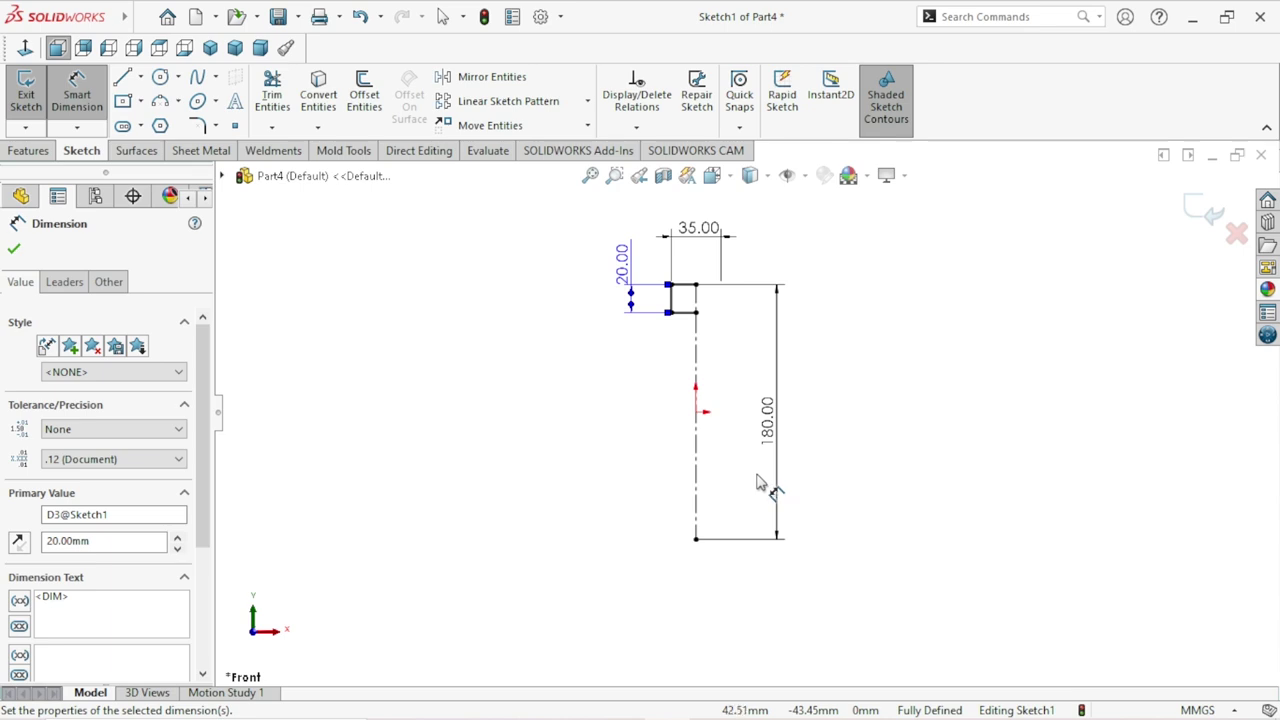
{"action": "left_click", "coordinate": [13, 250]}
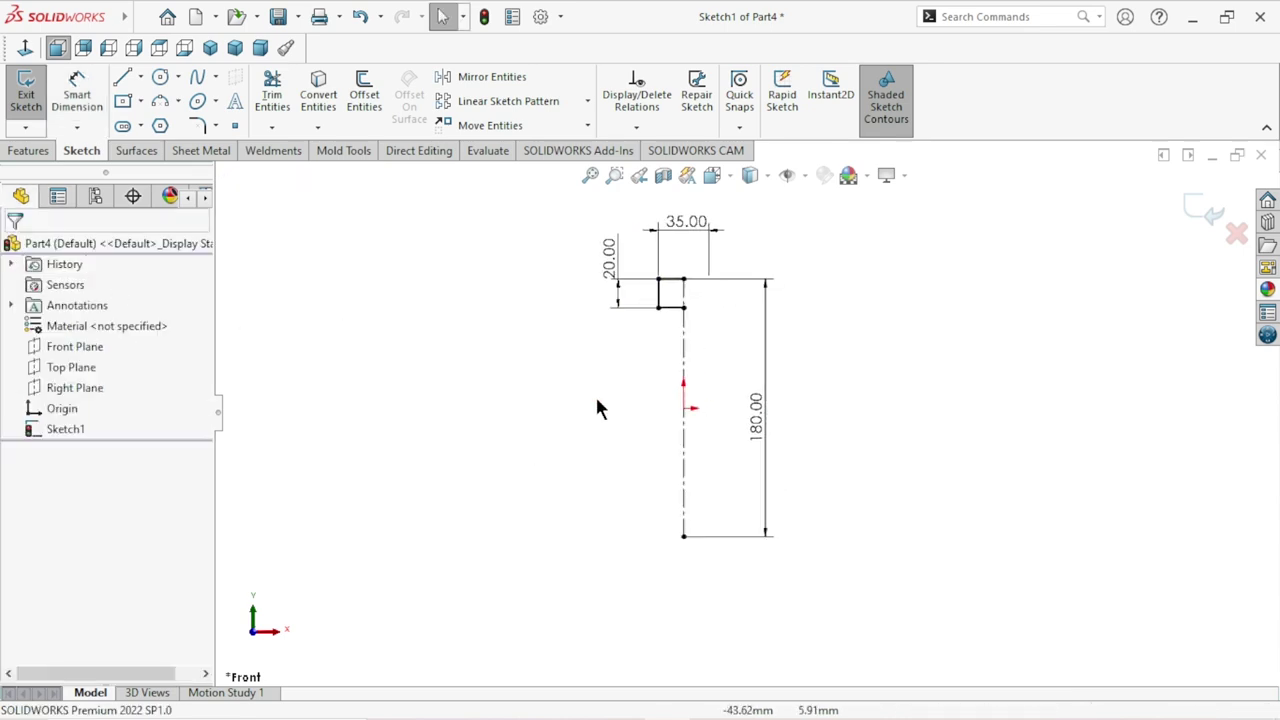
{"action": "left_click", "coordinate": [140, 77]}
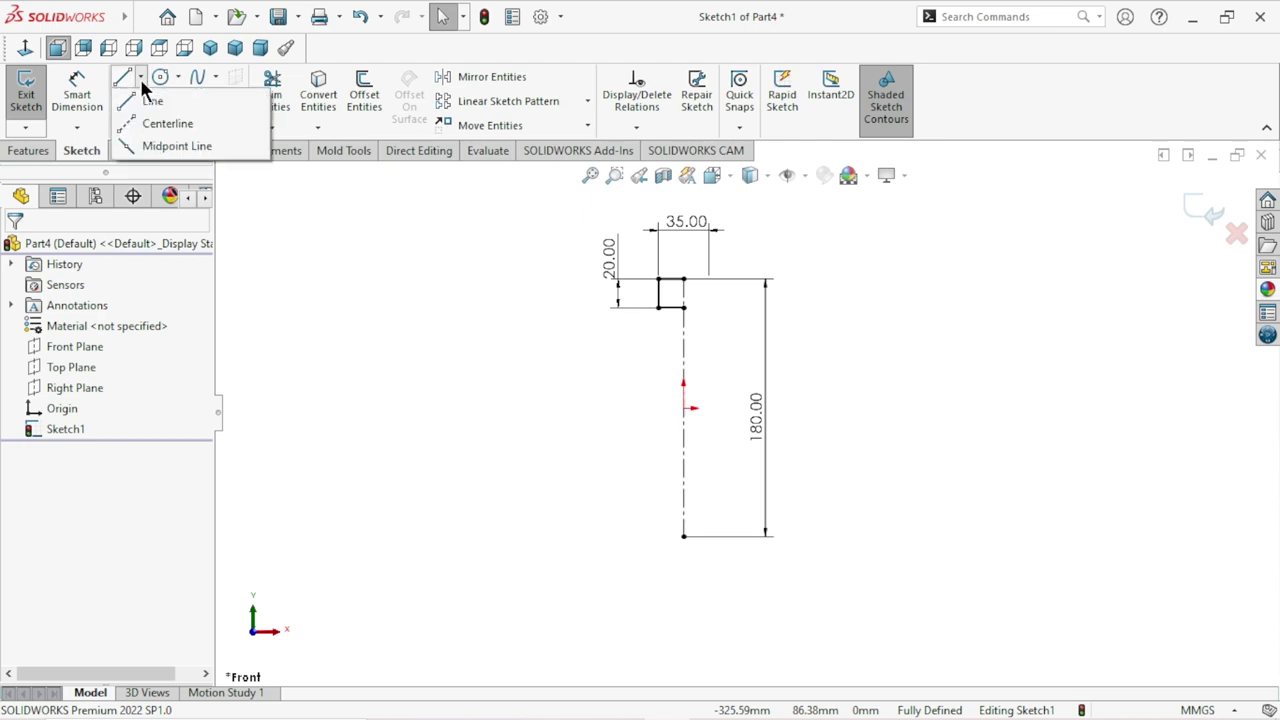
Draw a horizontal centerline leftward from the origin.
{"action": "left_click", "coordinate": [153, 118]}
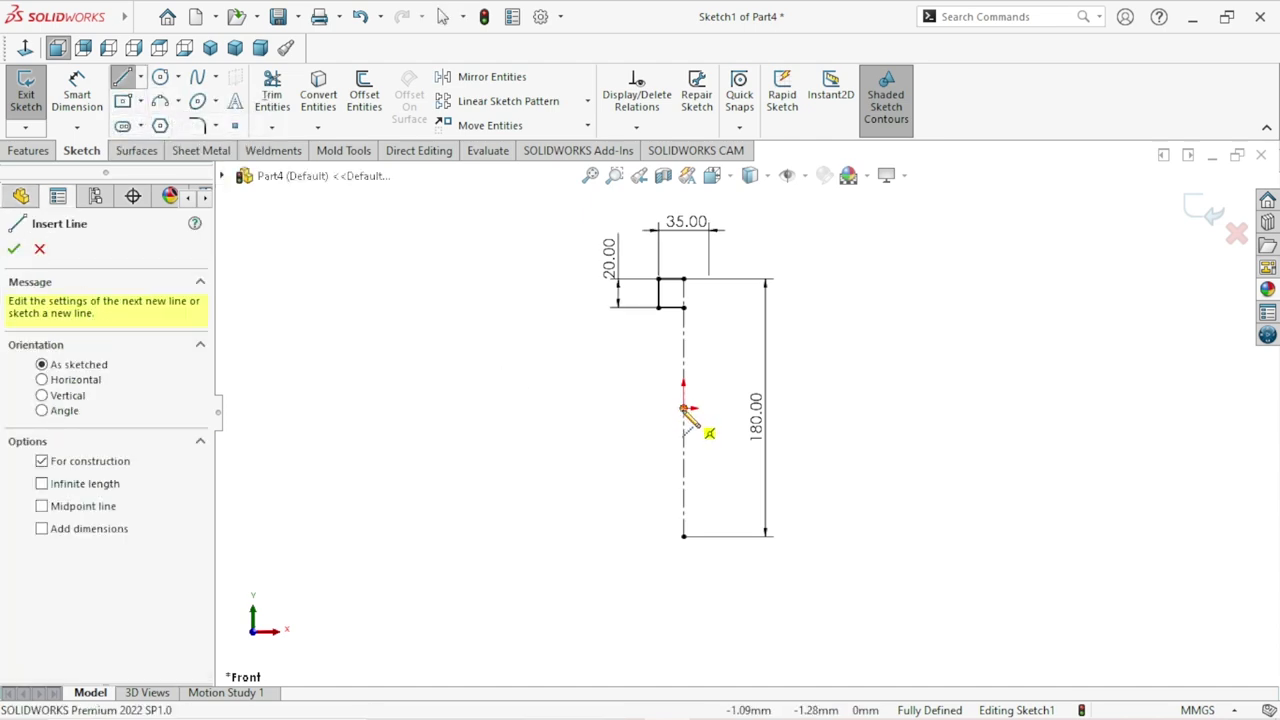
{"action": "left_click", "coordinate": [684, 408]}
{"action": "left_click", "coordinate": [517, 408]}
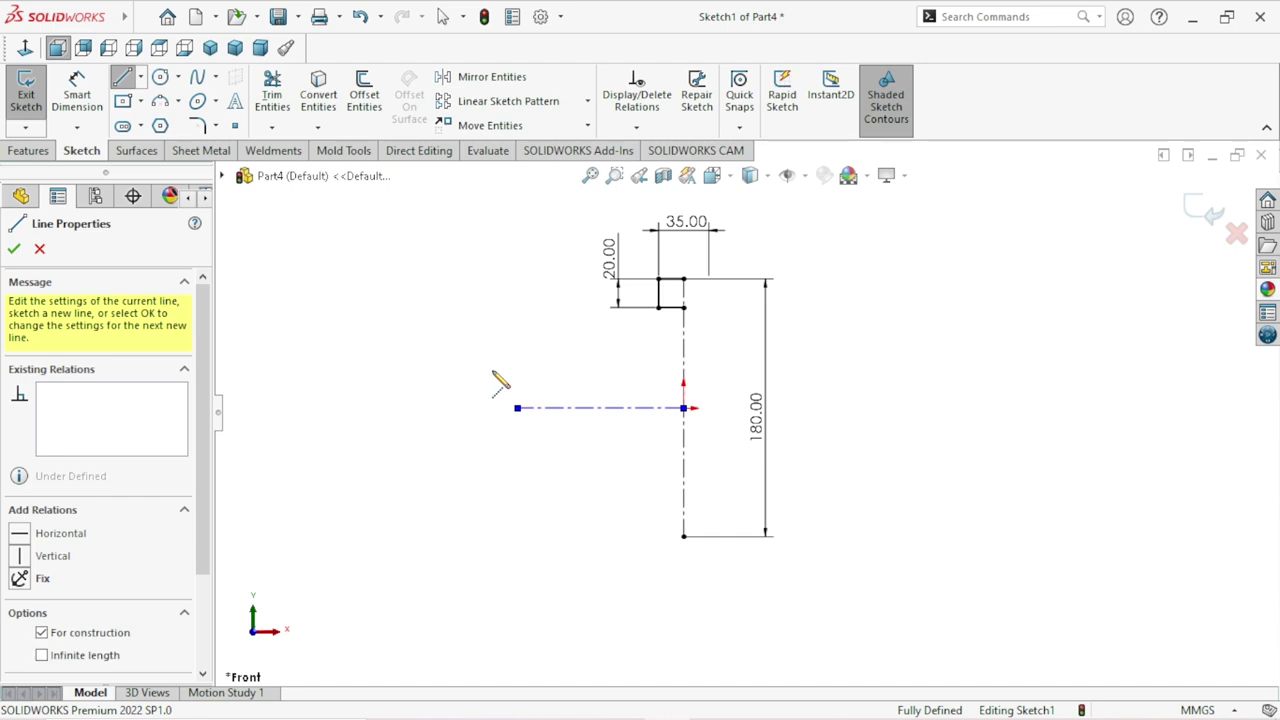
{"action": "right_click", "coordinate": [502, 365]}
{"action": "left_click", "coordinate": [545, 400]}
{"action": "key", "text": "Escape"}
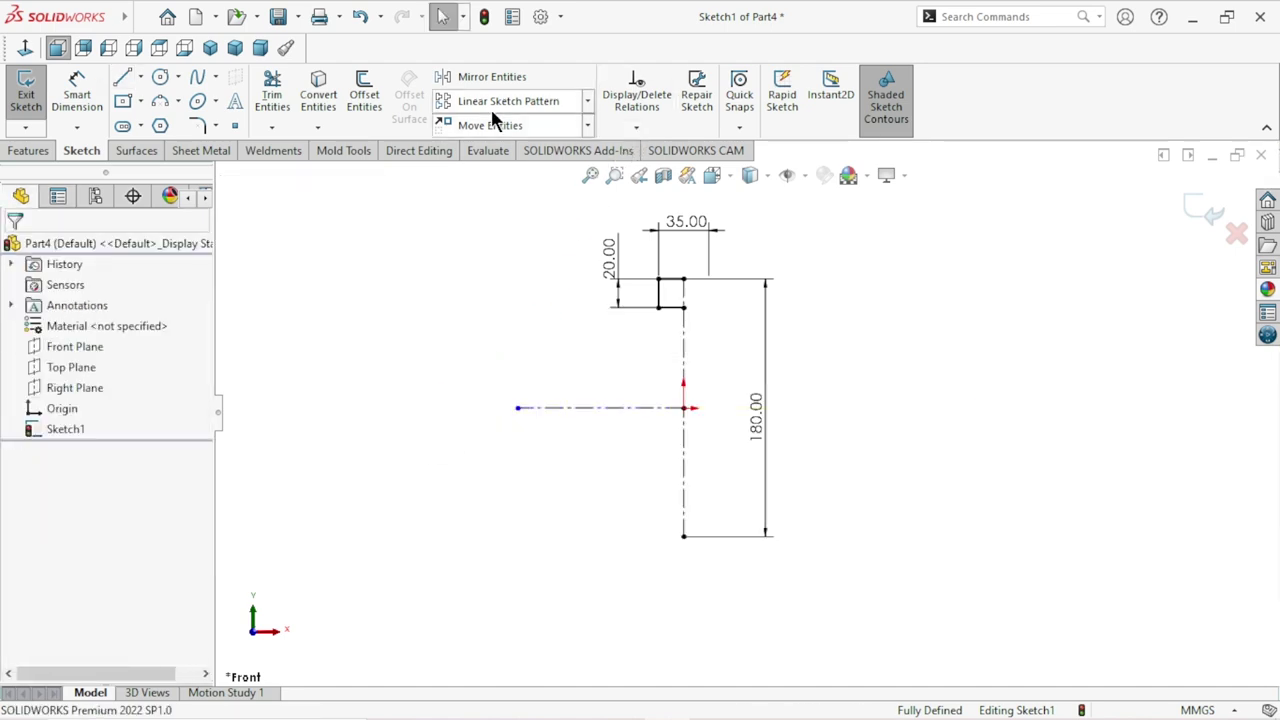
Mirror the top rectangle's lines about the horizontal centerline to the bottom end.
{"action": "left_click", "coordinate": [484, 75]}
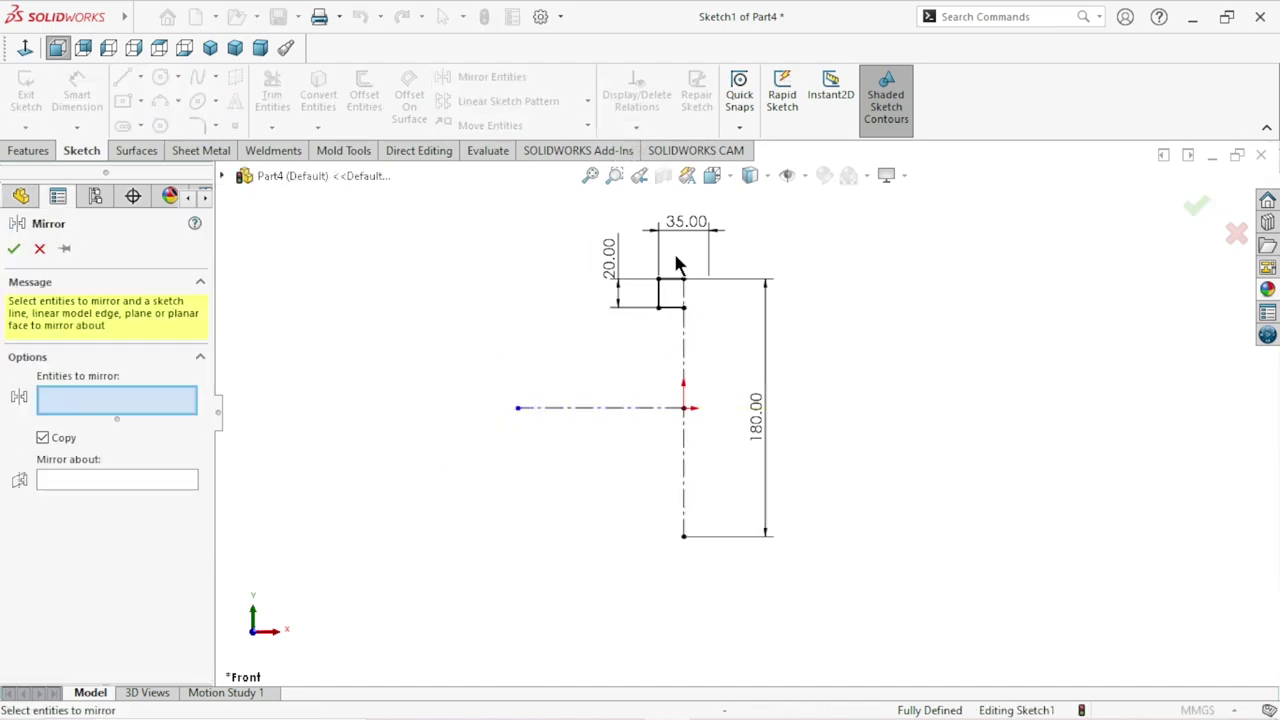
{"action": "left_click_drag", "start_coordinate": [651, 314], "coordinate": [651, 316]}
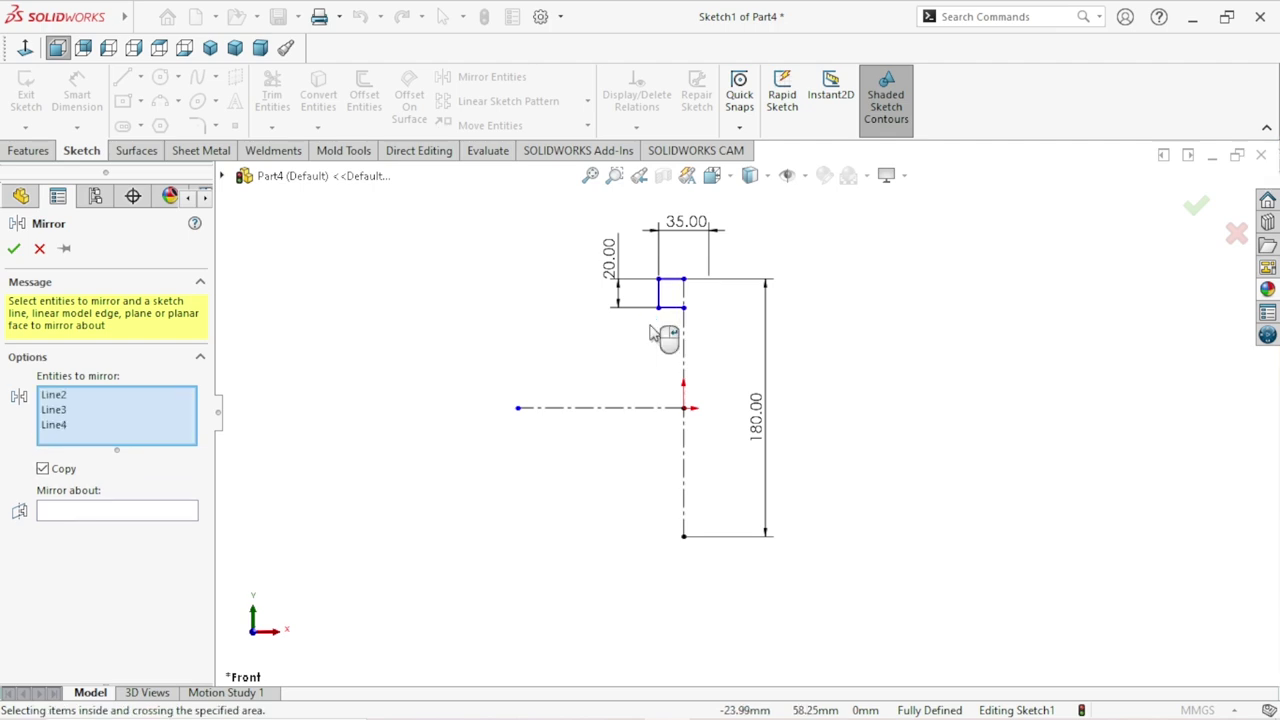
{"action": "left_click", "coordinate": [90, 511]}
{"action": "left_click", "coordinate": [560, 409]}
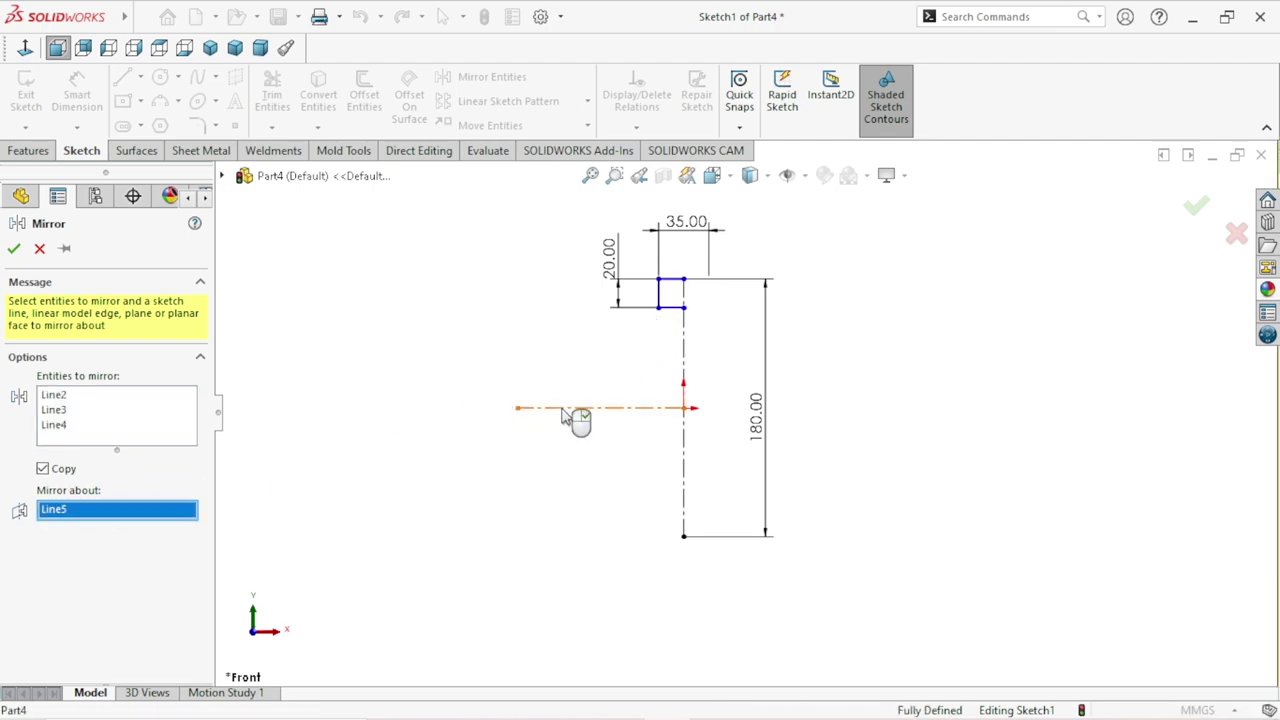
{"action": "left_click", "coordinate": [14, 249]}
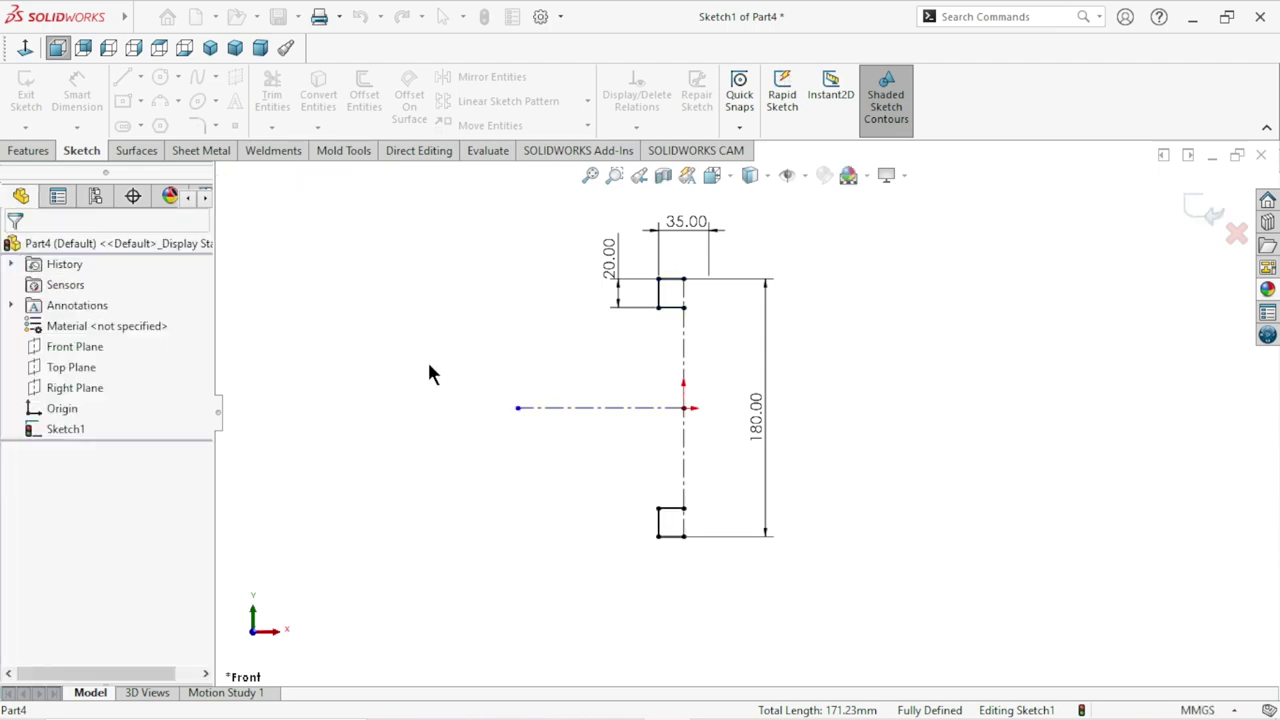
{"action": "scroll", "coordinate": [761, 507], "scroll_direction": "up", "scroll_amount": 1}
Add a driven 140 mm dimension between the two rectangles' inner edges.
{"action": "scroll", "coordinate": [758, 505], "scroll_direction": "down", "scroll_amount": 2}
{"action": "scroll", "coordinate": [705, 487], "scroll_direction": "down", "scroll_amount": 2}
{"action": "scroll", "coordinate": [660, 494], "scroll_direction": "up", "scroll_amount": 1}
{"action": "scroll", "coordinate": [705, 410], "scroll_direction": "up", "scroll_amount": 1}
{"action": "scroll", "coordinate": [750, 340], "scroll_direction": "down", "scroll_amount": 2}
{"action": "scroll", "coordinate": [750, 338], "scroll_direction": "up", "scroll_amount": 1}
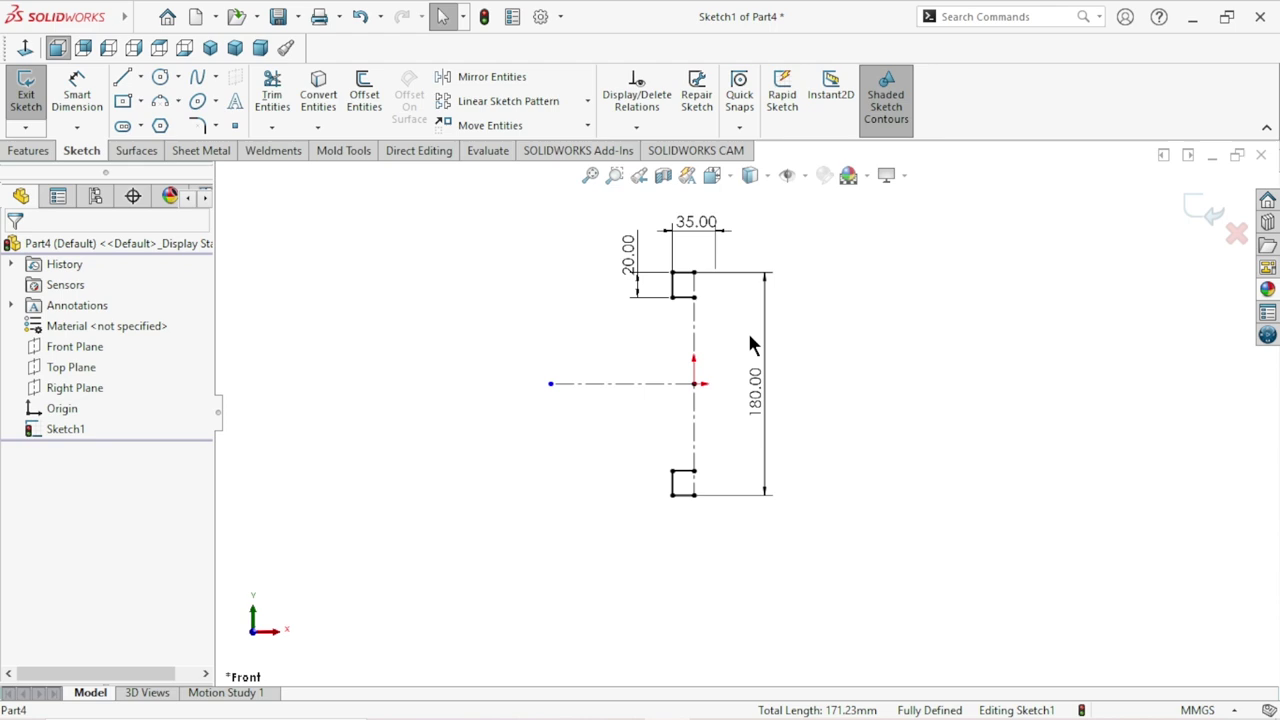
{"action": "scroll", "coordinate": [750, 338], "scroll_direction": "down", "scroll_amount": 1}
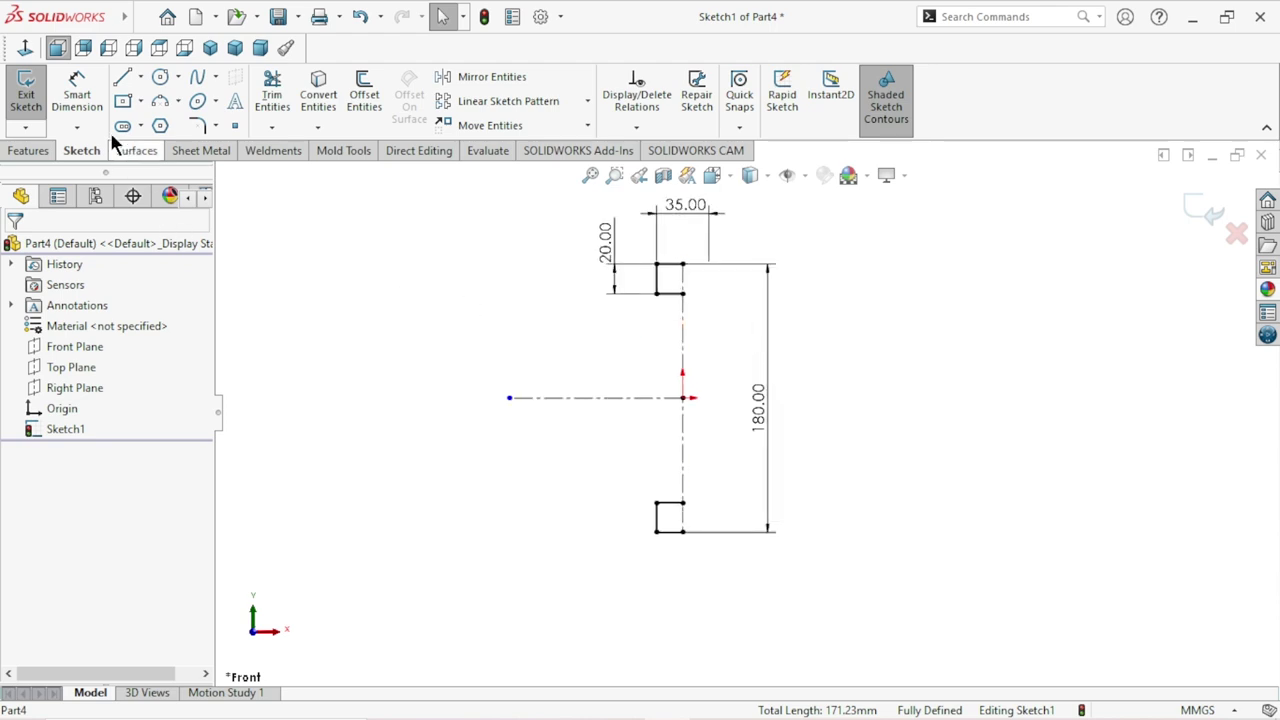
{"action": "left_click", "coordinate": [84, 112]}
{"action": "left_click", "coordinate": [675, 295]}
{"action": "left_click", "coordinate": [675, 503]}
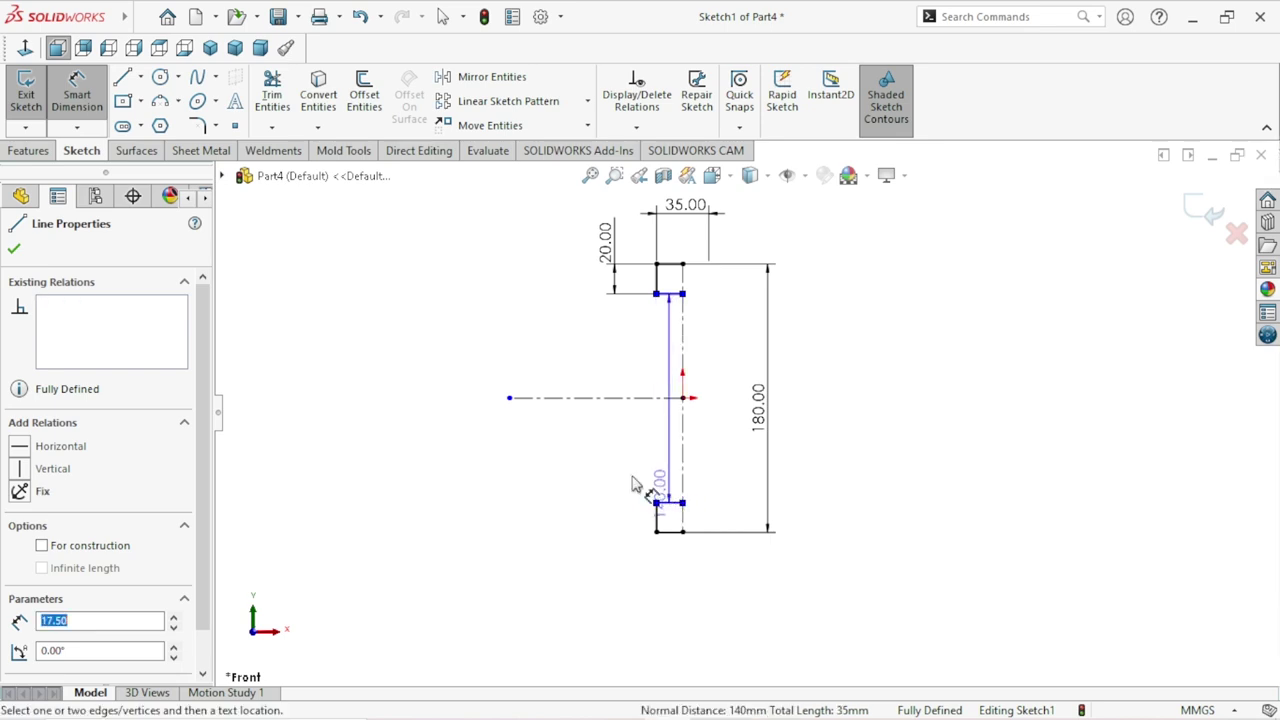
{"action": "left_click", "coordinate": [618, 412]}
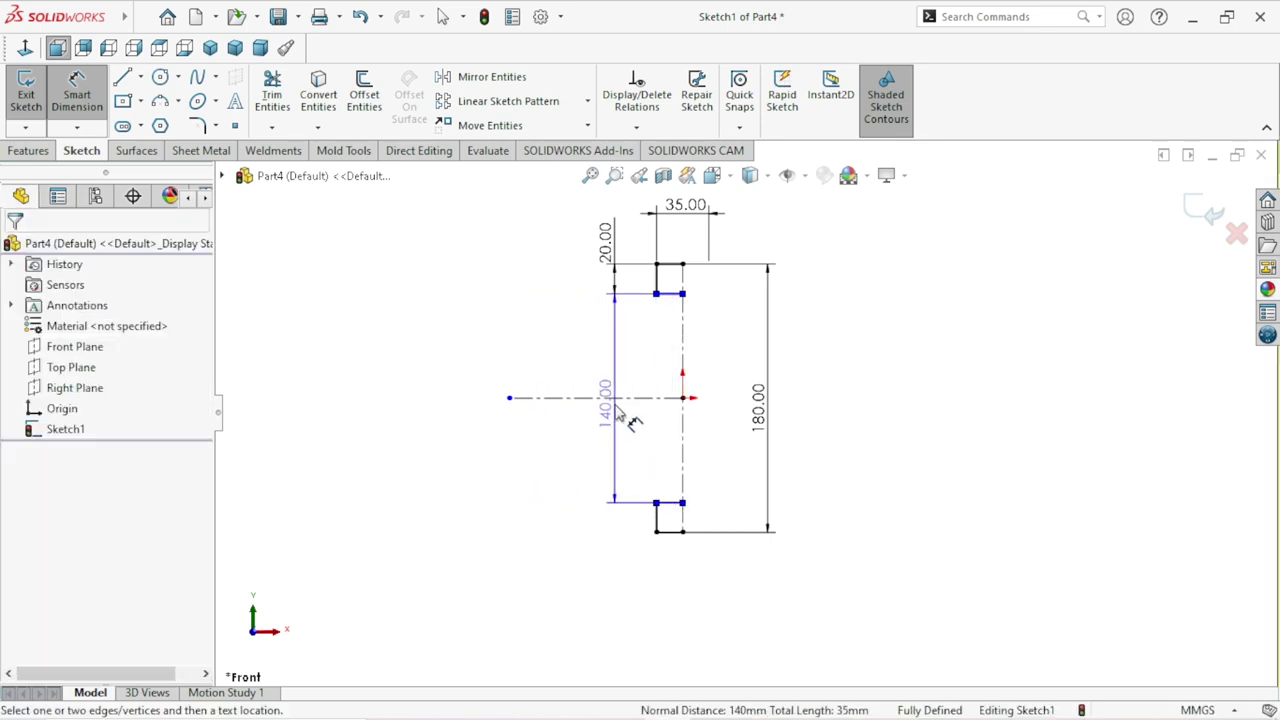
{"action": "left_click", "coordinate": [724, 283]}
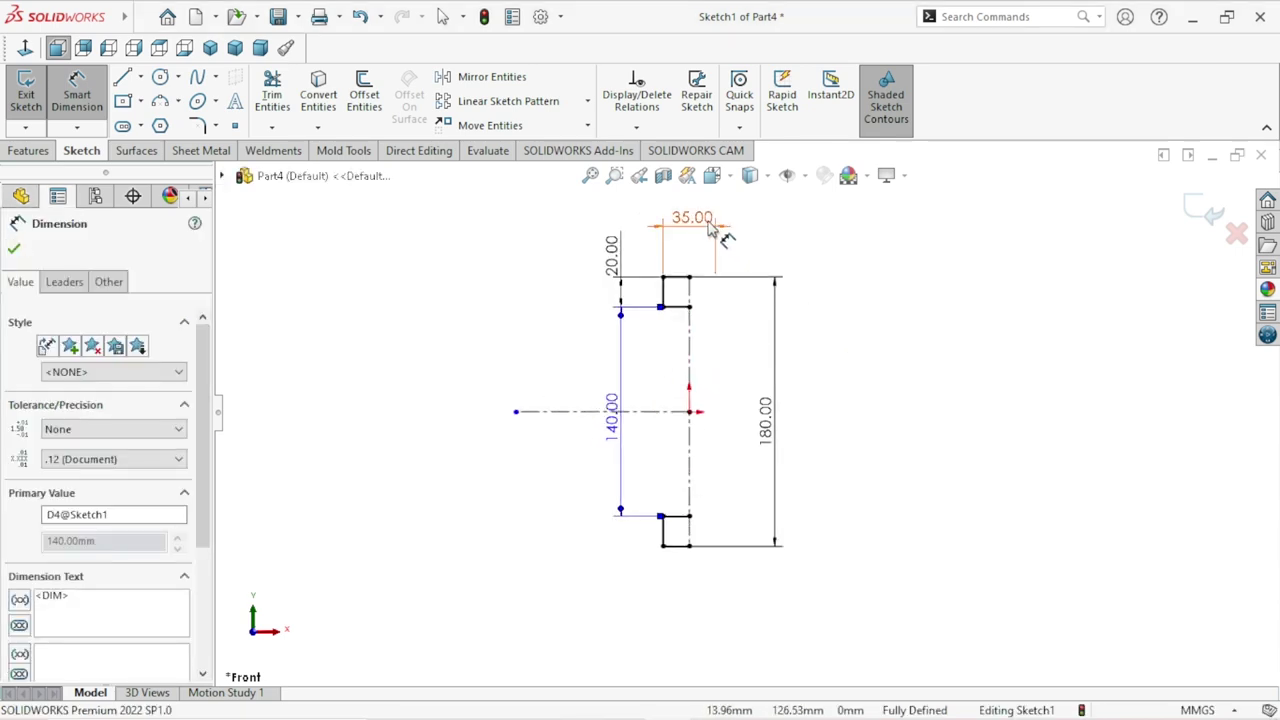
Reposition the 35.00, 180.00 and 140.00 dimensions neatly around the sketch.
{"action": "left_click_drag", "start_coordinate": [705, 225], "coordinate": [773, 242]}
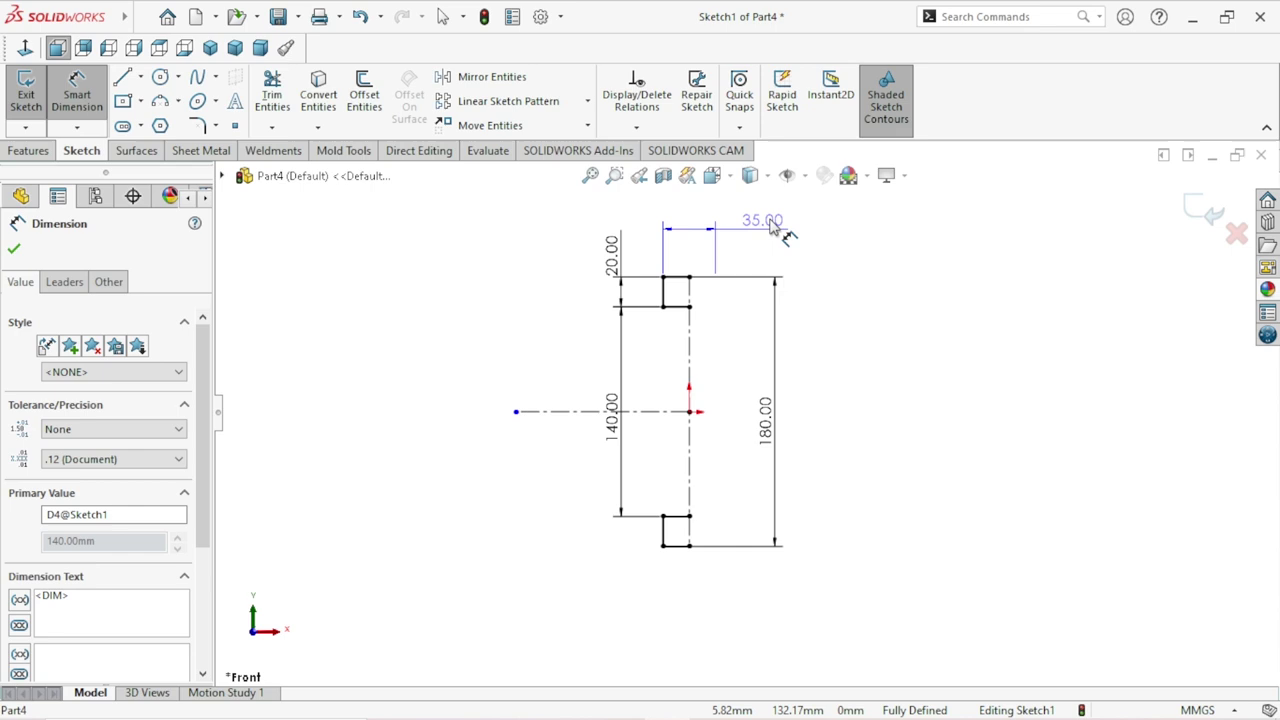
{"action": "left_click_drag", "start_coordinate": [767, 428], "coordinate": [745, 430]}
{"action": "left_click_drag", "start_coordinate": [614, 430], "coordinate": [627, 428]}
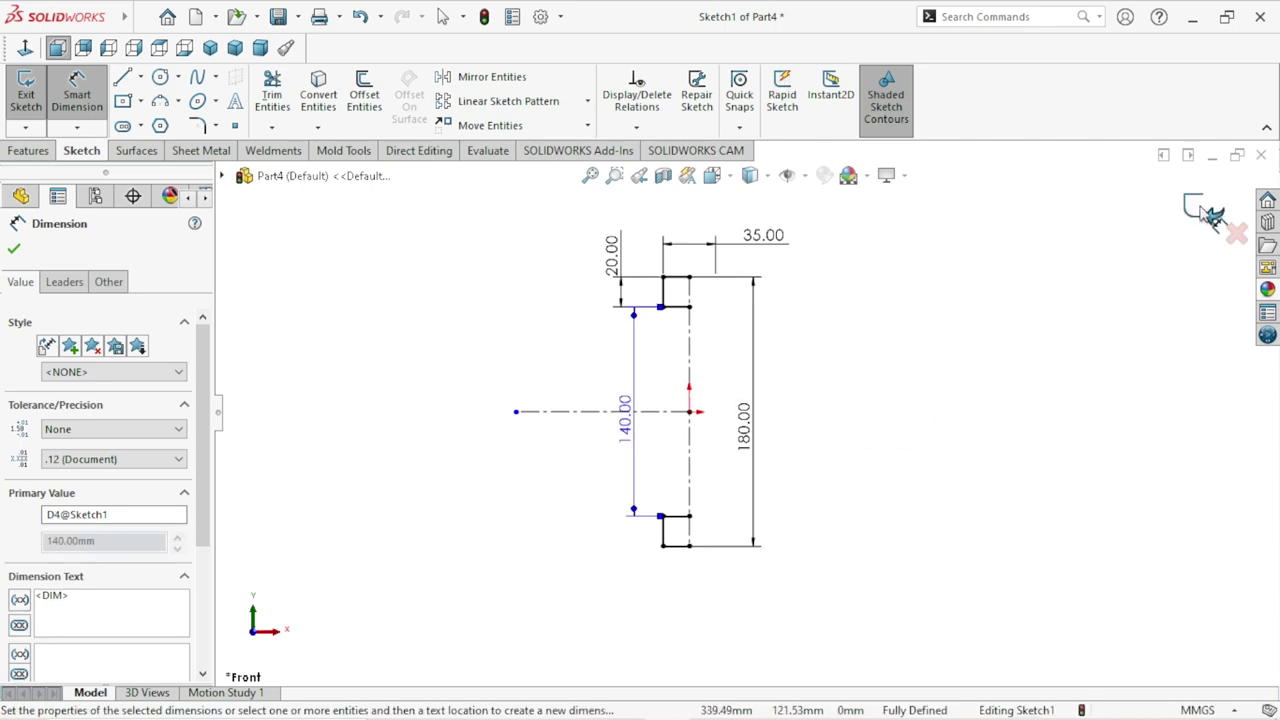
{"action": "left_click", "coordinate": [14, 248]}
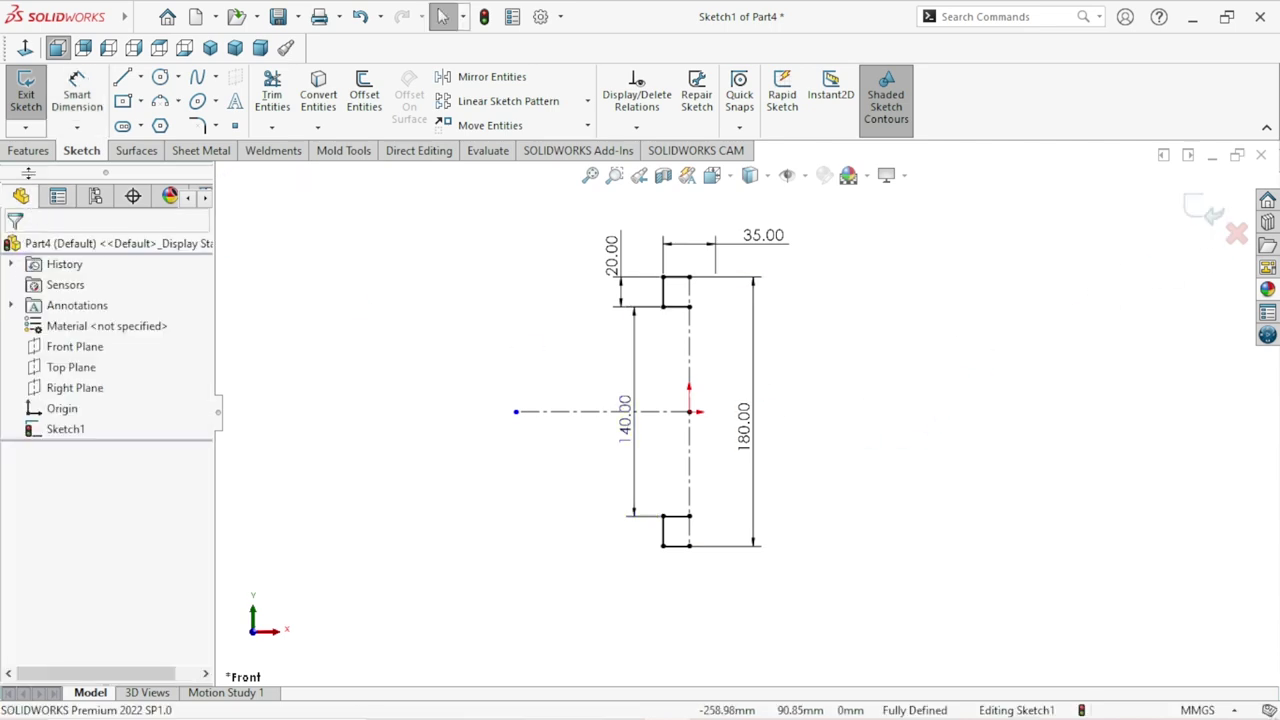
{"action": "left_click", "coordinate": [30, 151]}
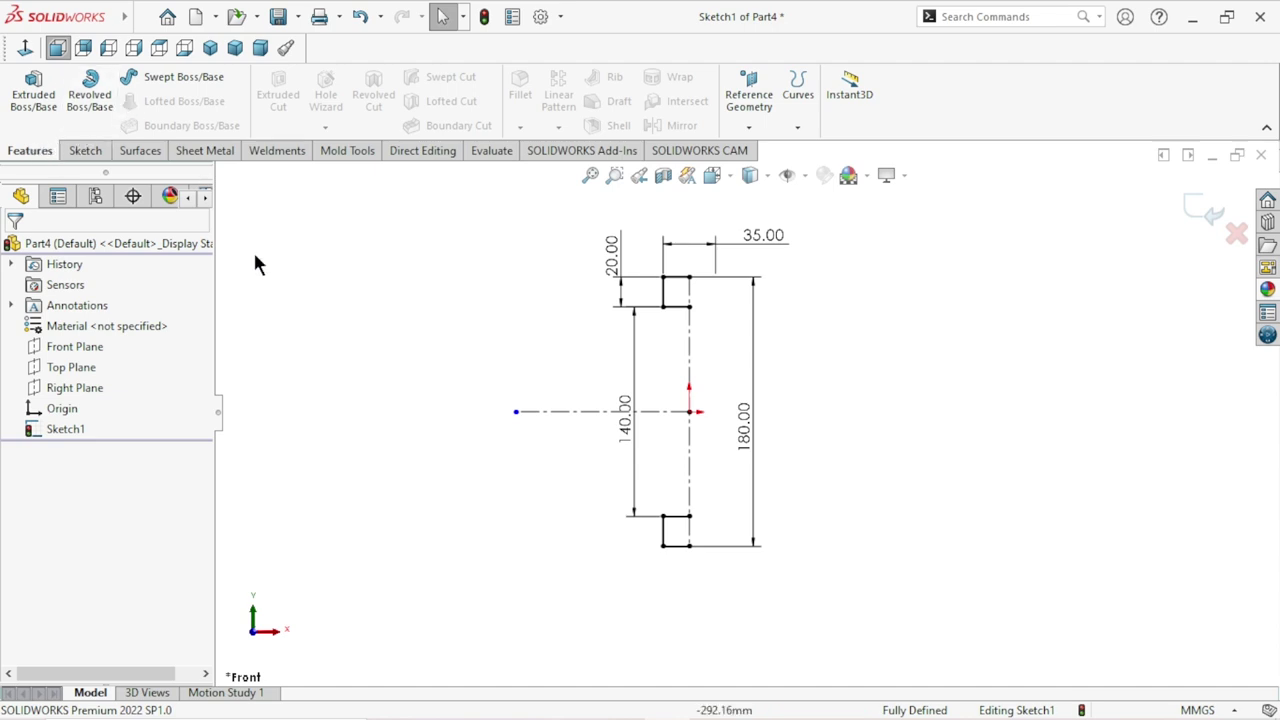
Delete the horizontal centerline and revolve both rectangles 360° as solids about the vertical centerline.
{"action": "left_click", "coordinate": [561, 411]}
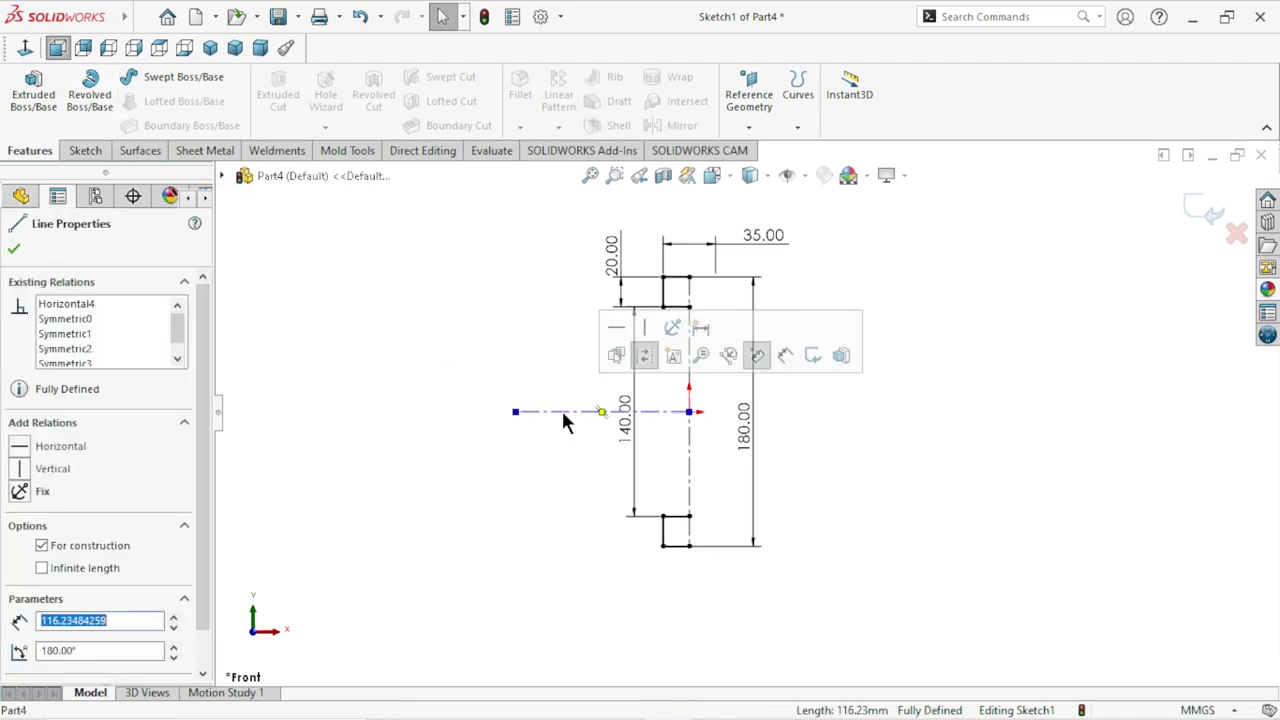
{"action": "key", "text": "Delete"}
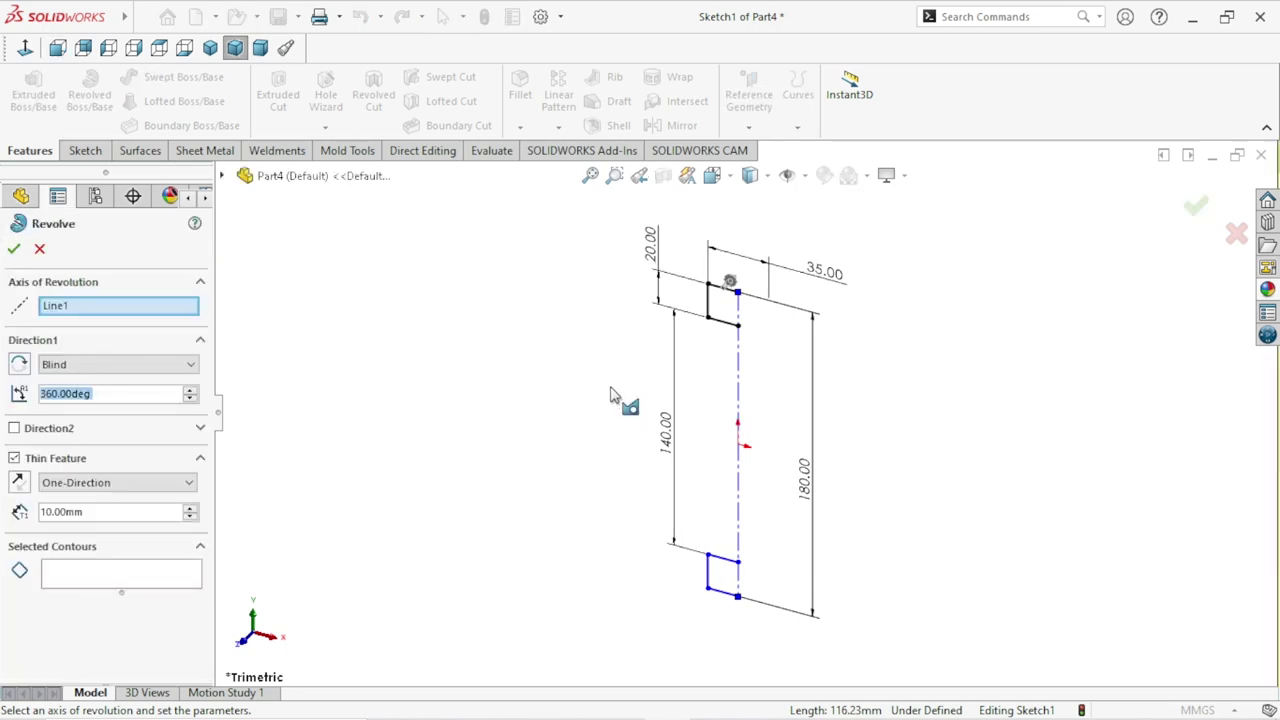
{"action": "left_click", "coordinate": [114, 572]}
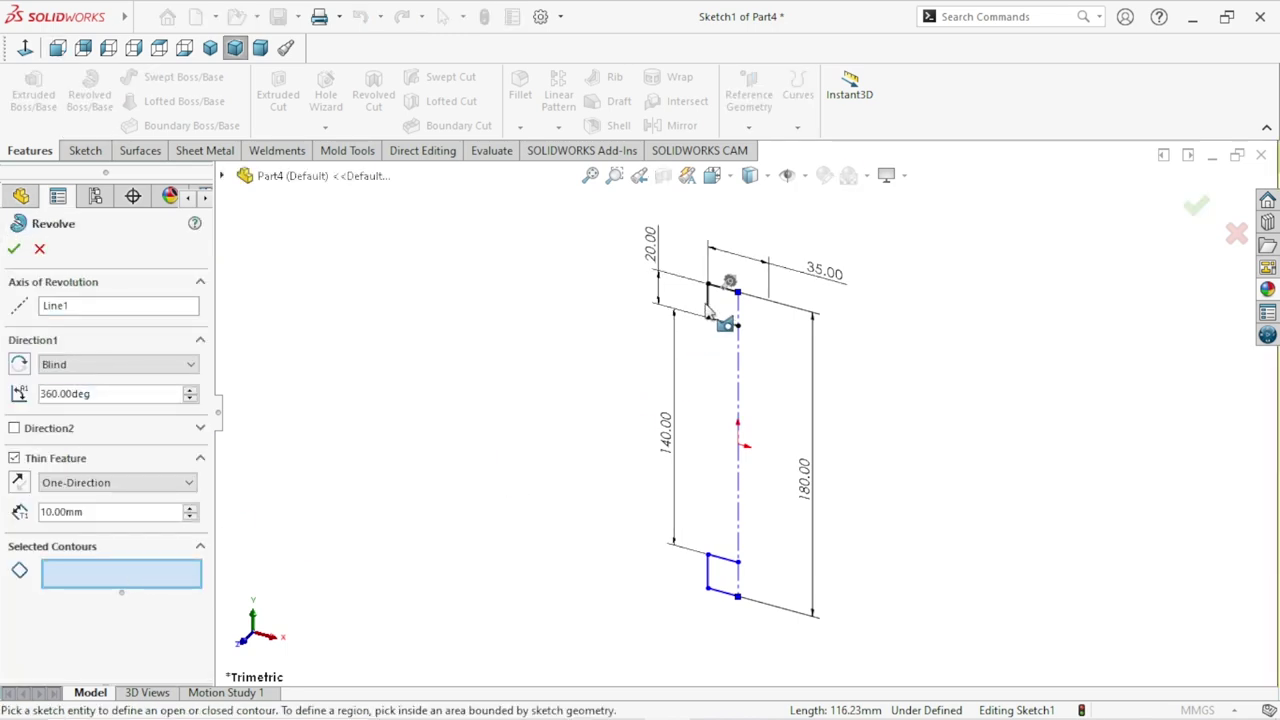
{"action": "left_click", "coordinate": [731, 320]}
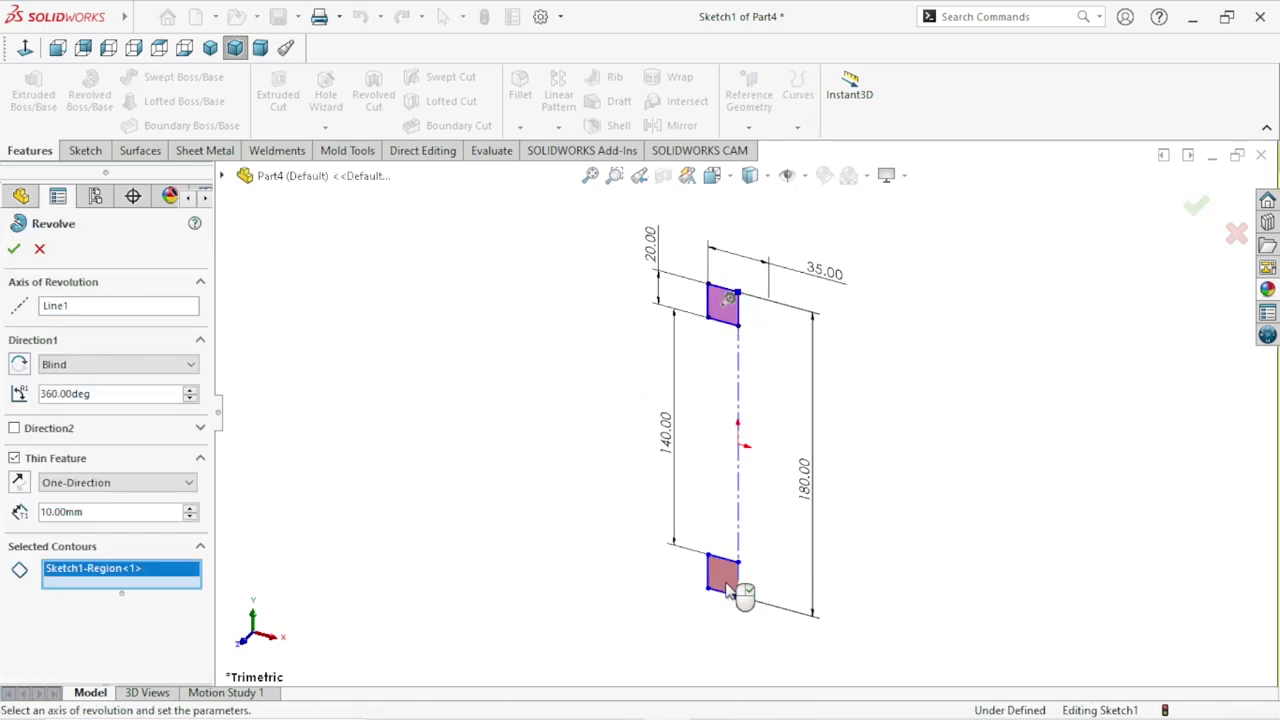
{"action": "left_click", "coordinate": [733, 588]}
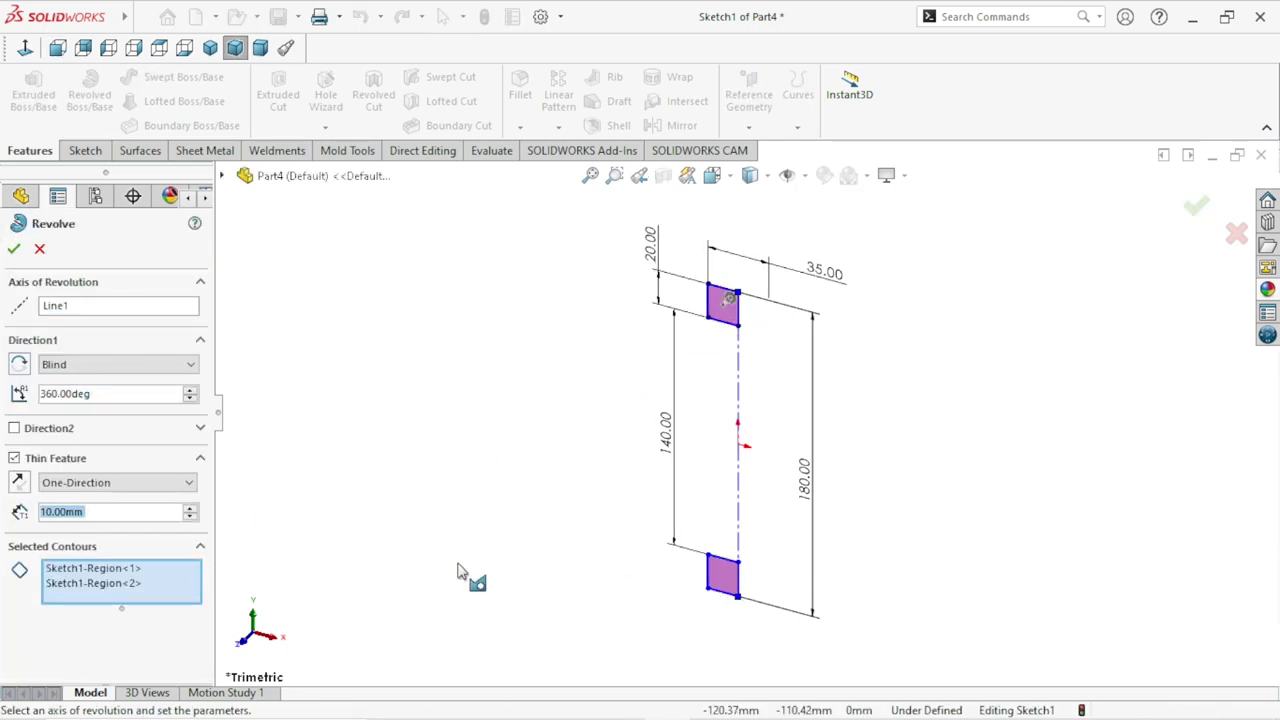
{"action": "left_click", "coordinate": [16, 459]}
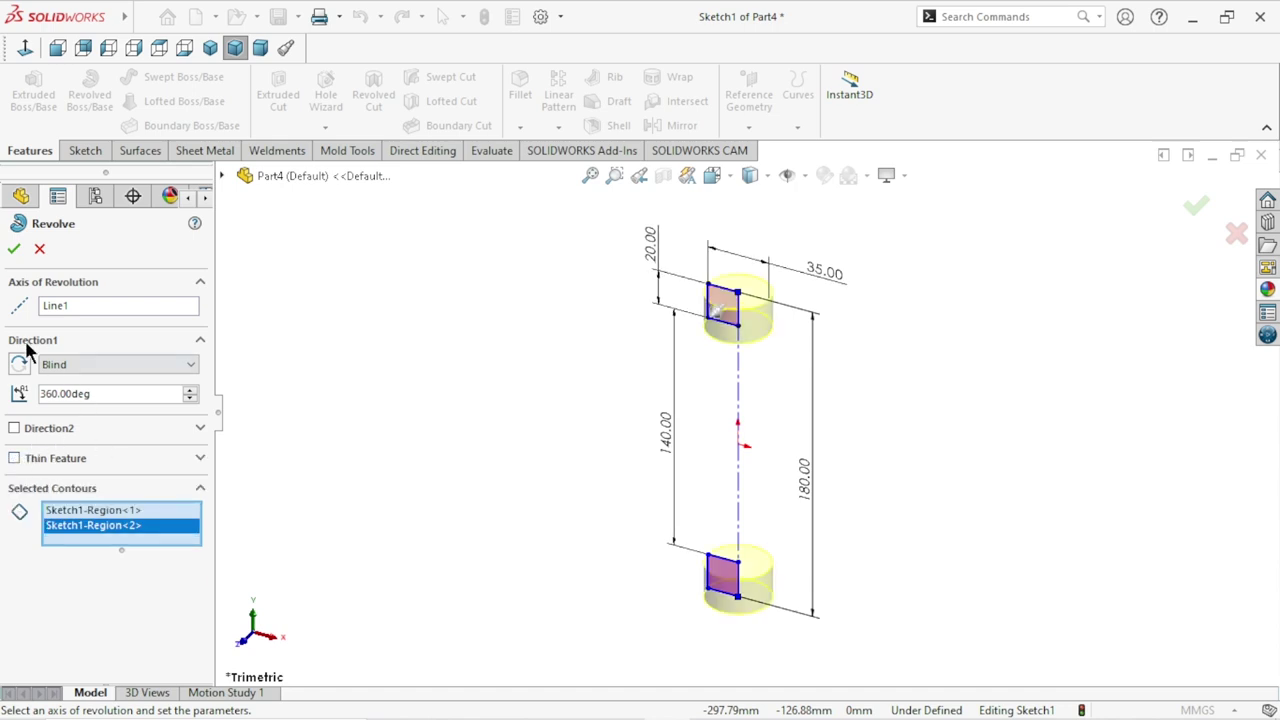
{"action": "left_click", "coordinate": [14, 250]}
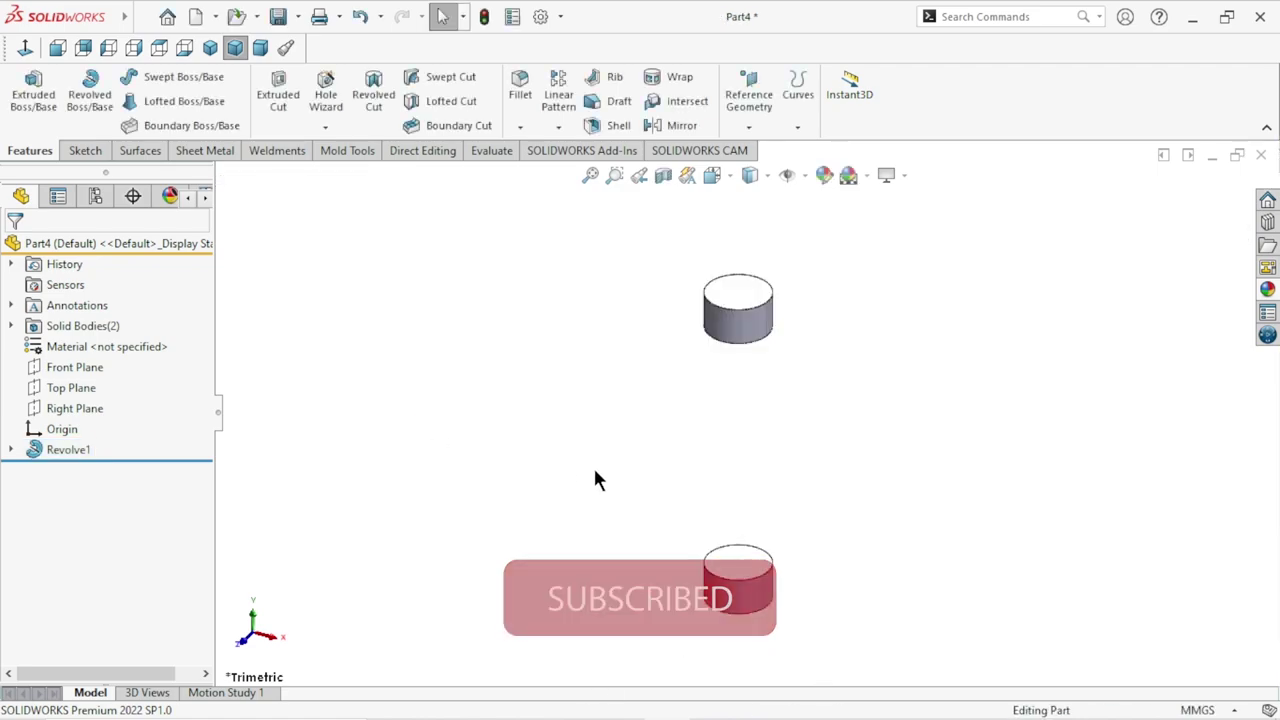
Start a new sketch on the upper cylinder's end face, viewed normal to it.
{"action": "middle_click_drag", "start_coordinate": [594, 470], "coordinate": [716, 359]}
{"action": "left_click", "coordinate": [762, 343]}
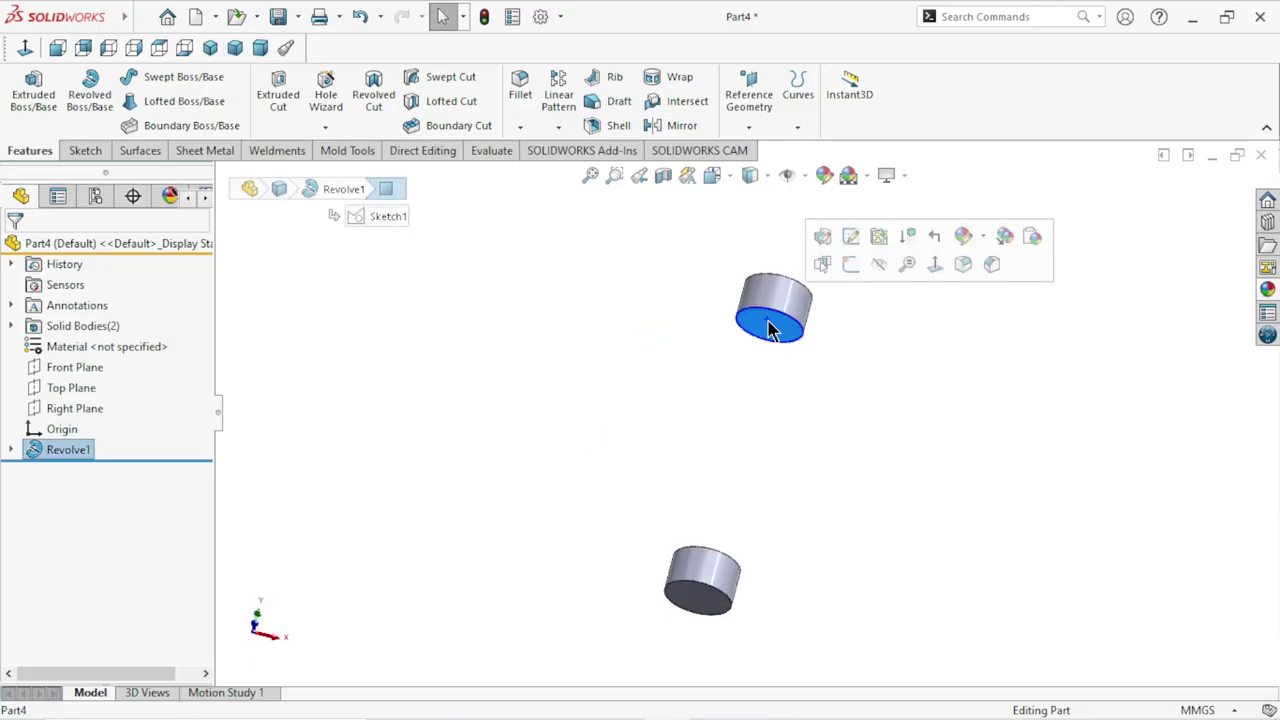
{"action": "left_click", "coordinate": [849, 266]}
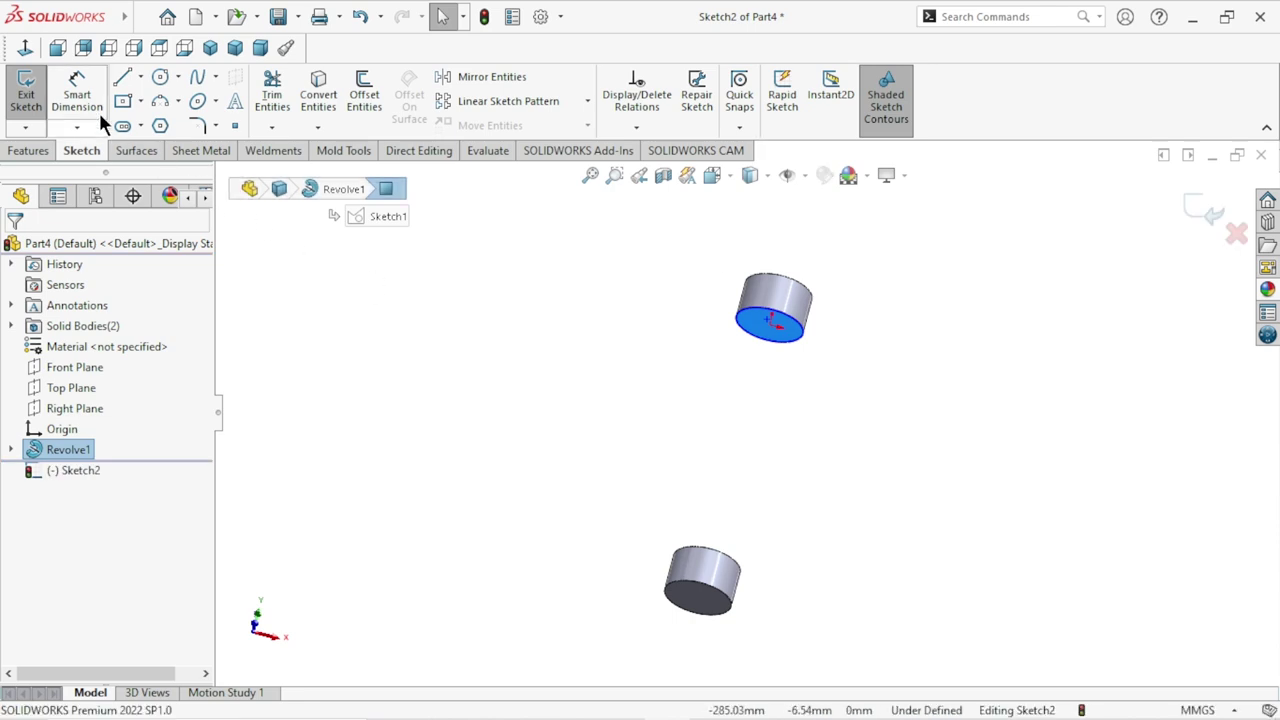
{"action": "left_click", "coordinate": [25, 47]}
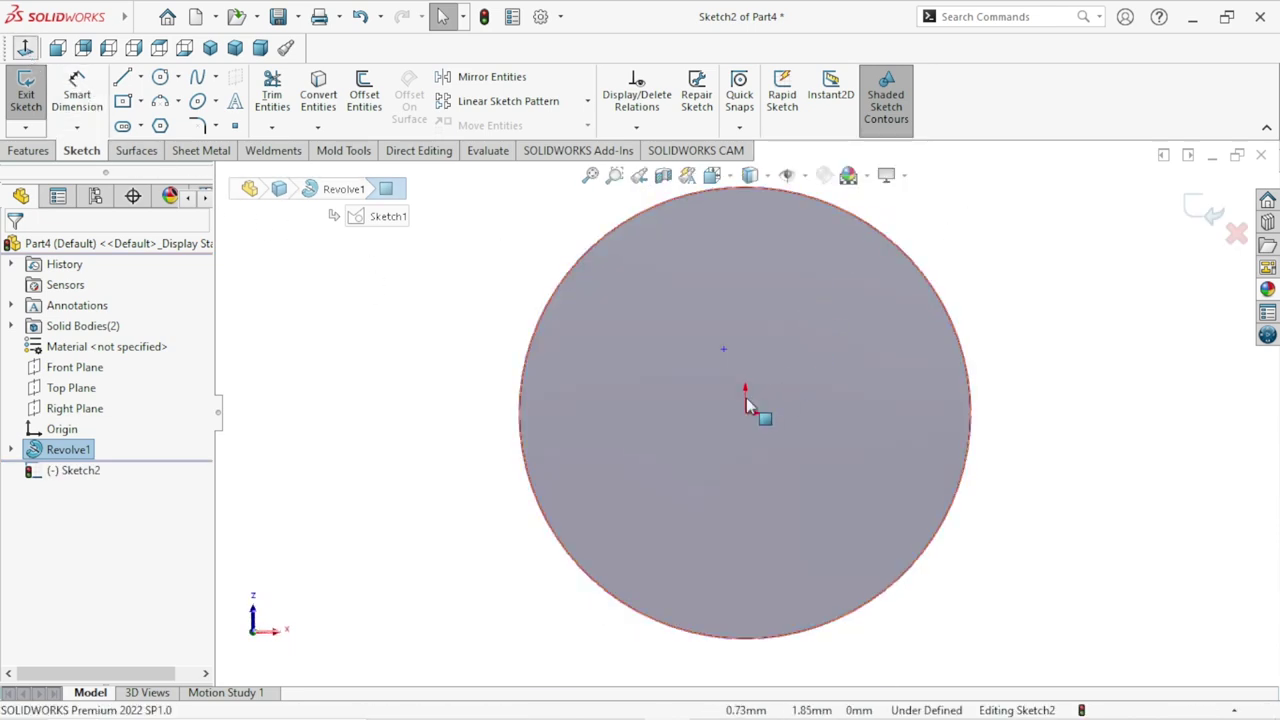
Draw a corner rectangle overlapping the circular face, ending at its centre height.
{"action": "left_click", "coordinate": [141, 100]}
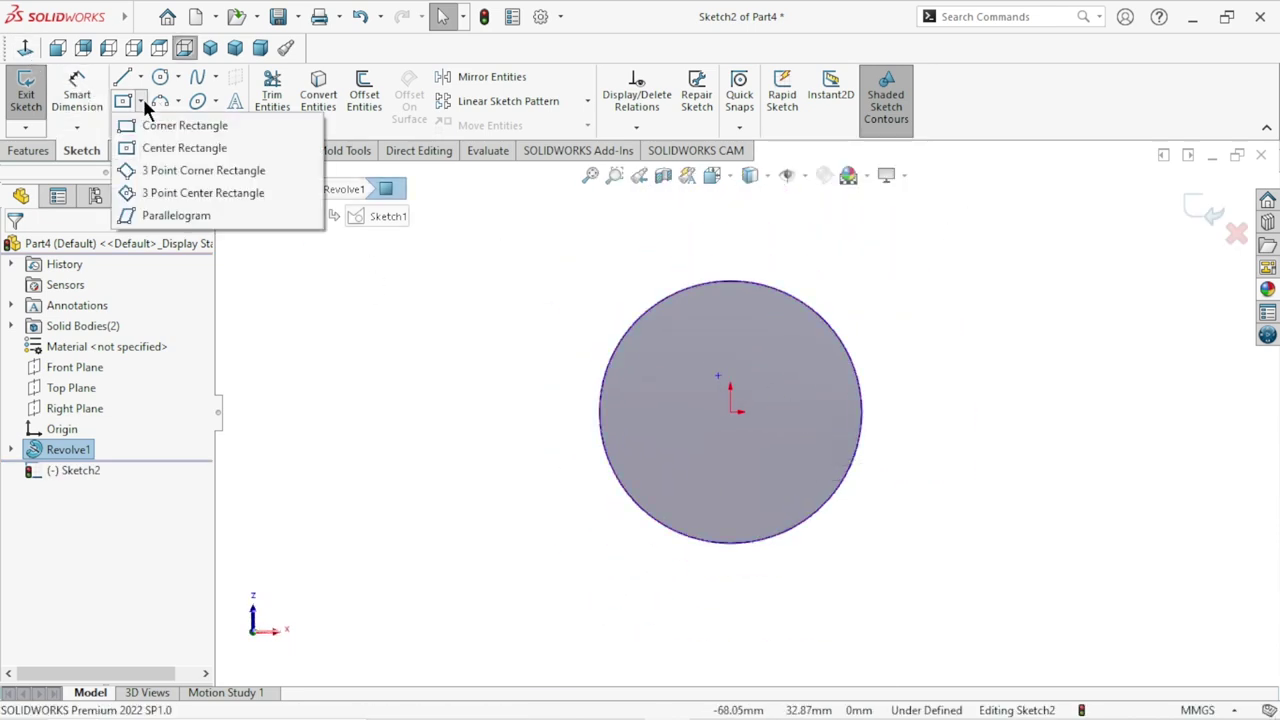
{"action": "left_click", "coordinate": [136, 128]}
{"action": "left_click", "coordinate": [303, 252]}
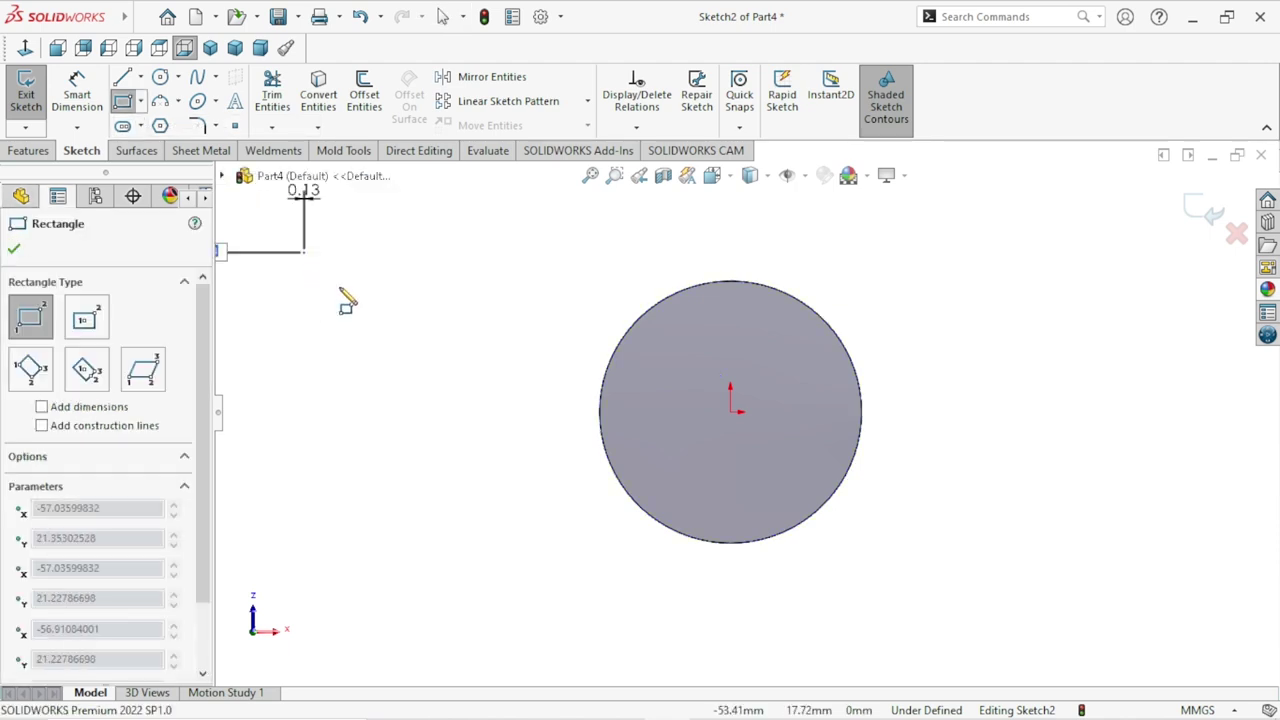
{"action": "left_click", "coordinate": [649, 411]}
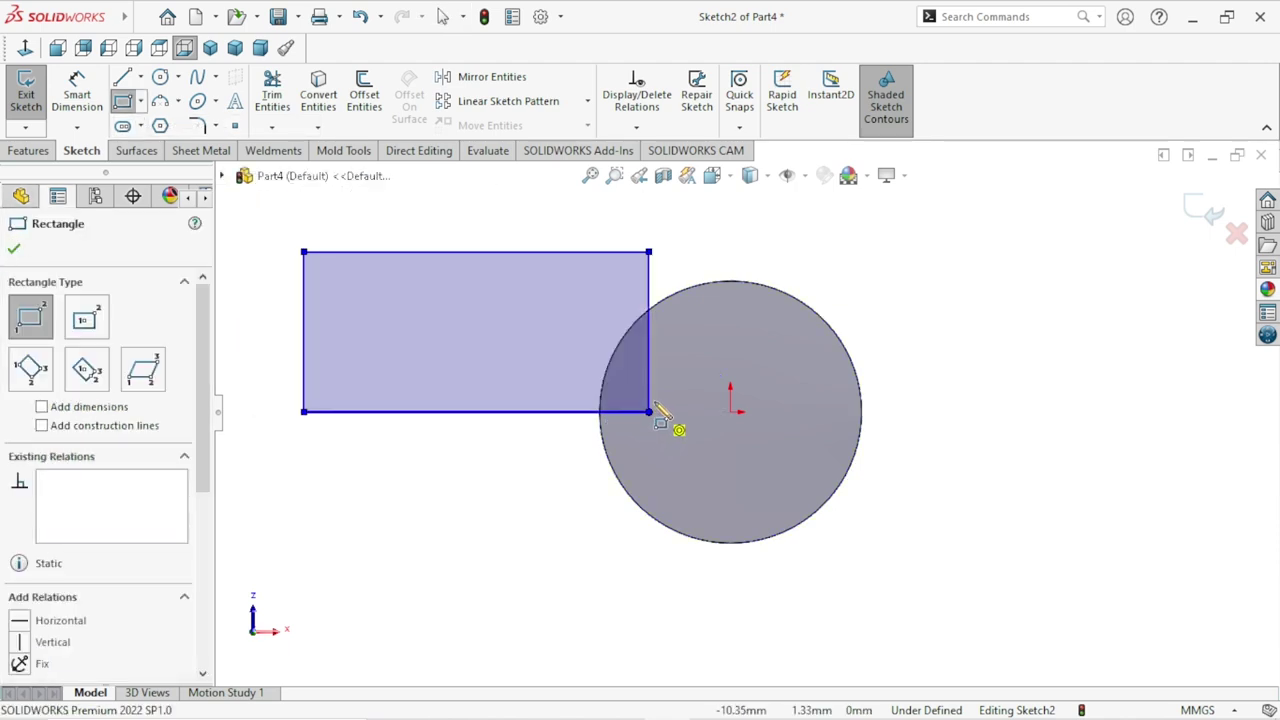
Dimension the rectangle's top edge to 102.5 mm.
{"action": "right_click", "coordinate": [845, 272]}
{"action": "left_click", "coordinate": [887, 285]}
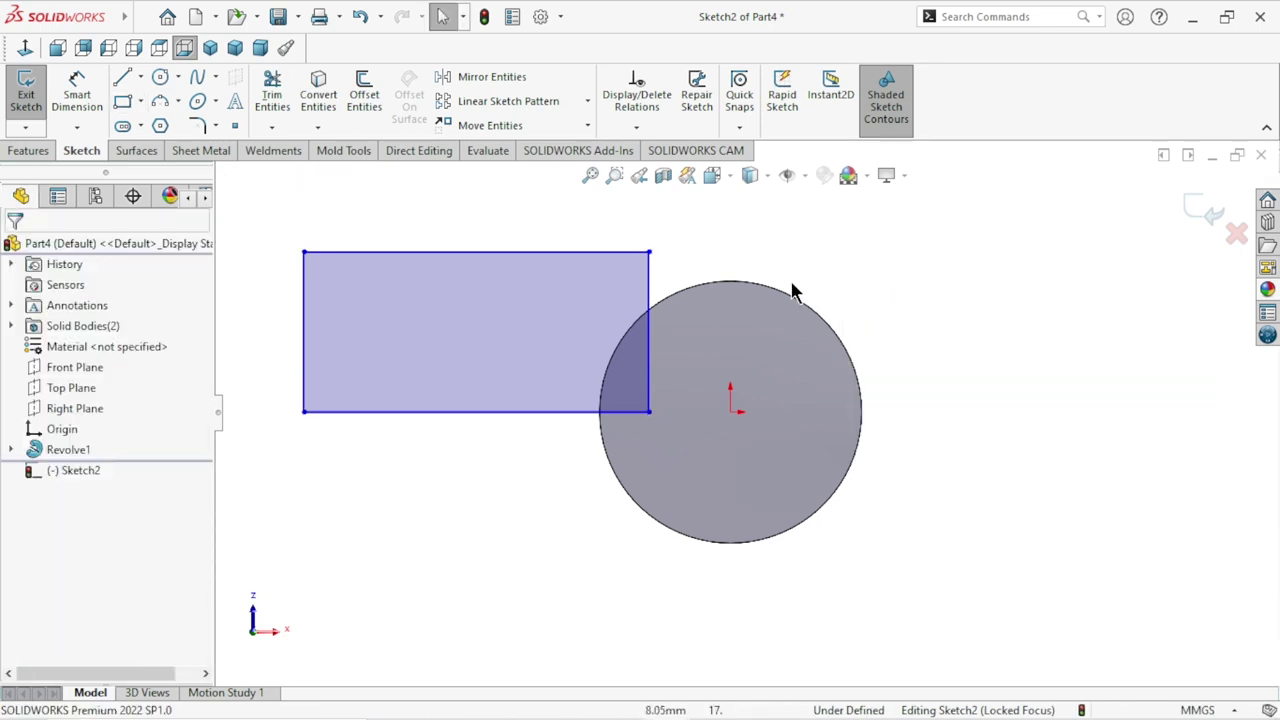
{"action": "left_click", "coordinate": [78, 98]}
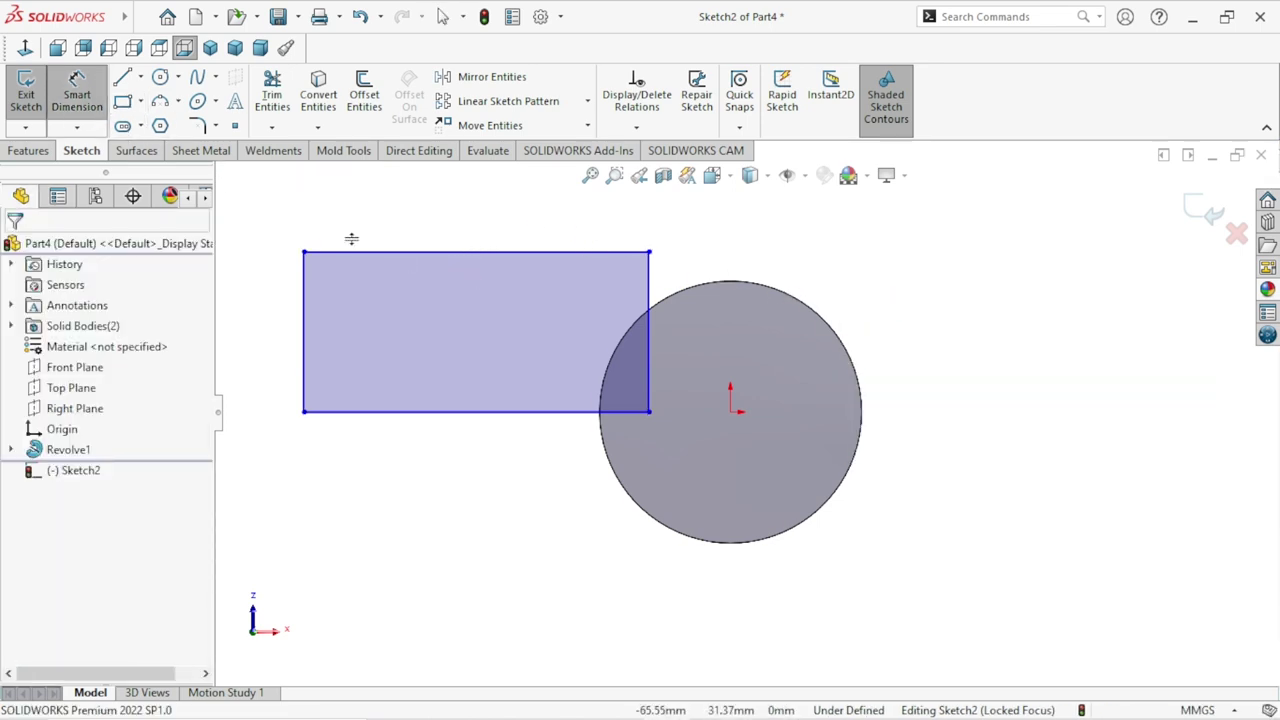
{"action": "left_click", "coordinate": [492, 252]}
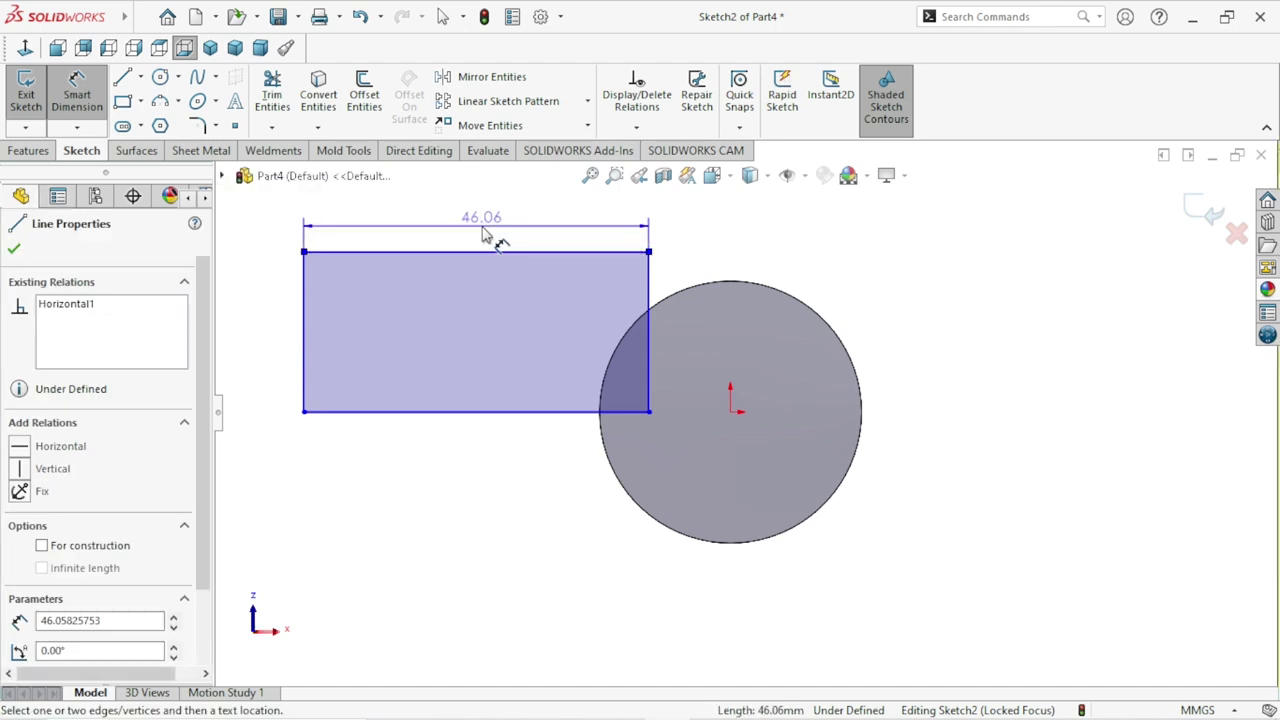
{"action": "left_click", "coordinate": [480, 237]}
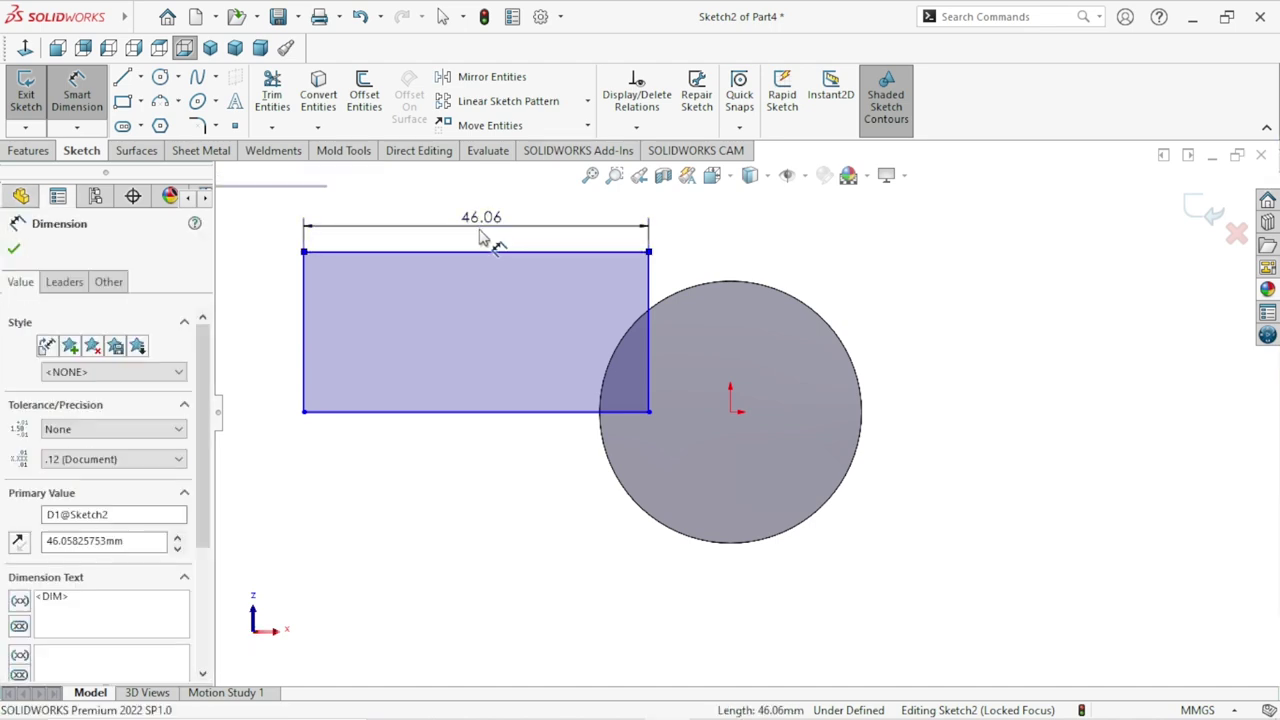
{"action": "type", "text": "102.5"}
{"action": "left_click", "coordinate": [404, 197]}
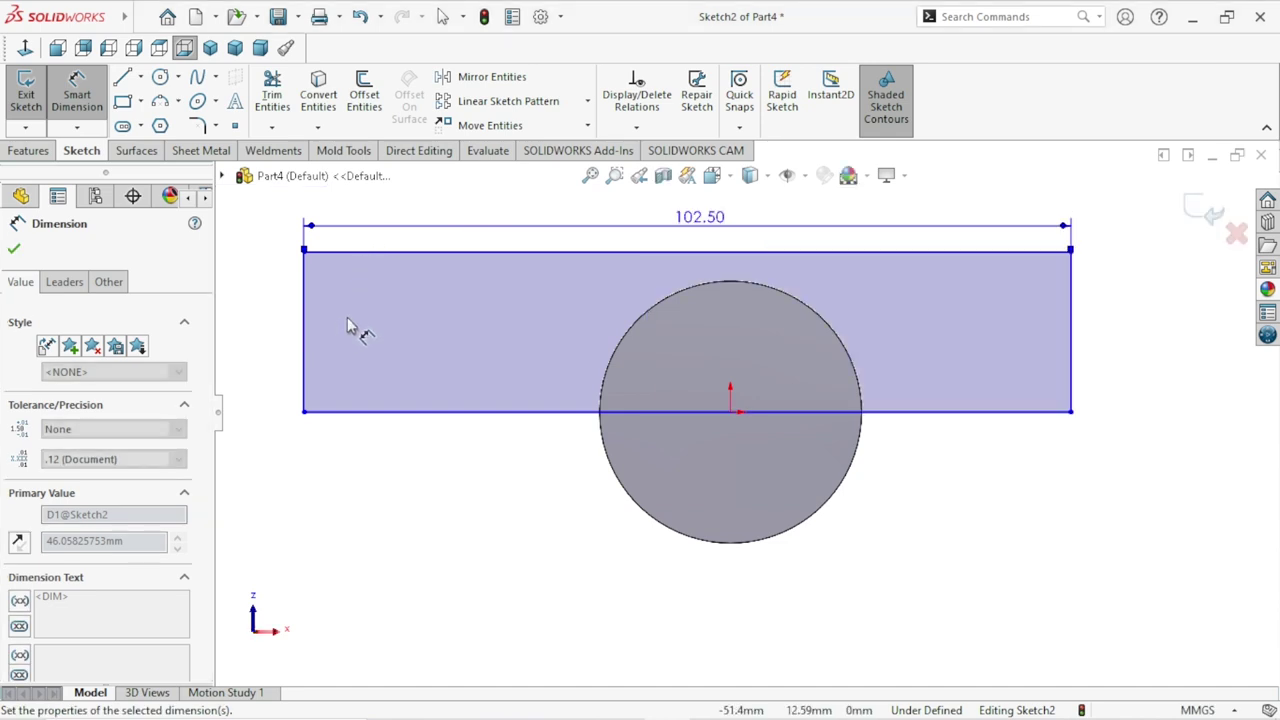
{"action": "key", "text": "f"}
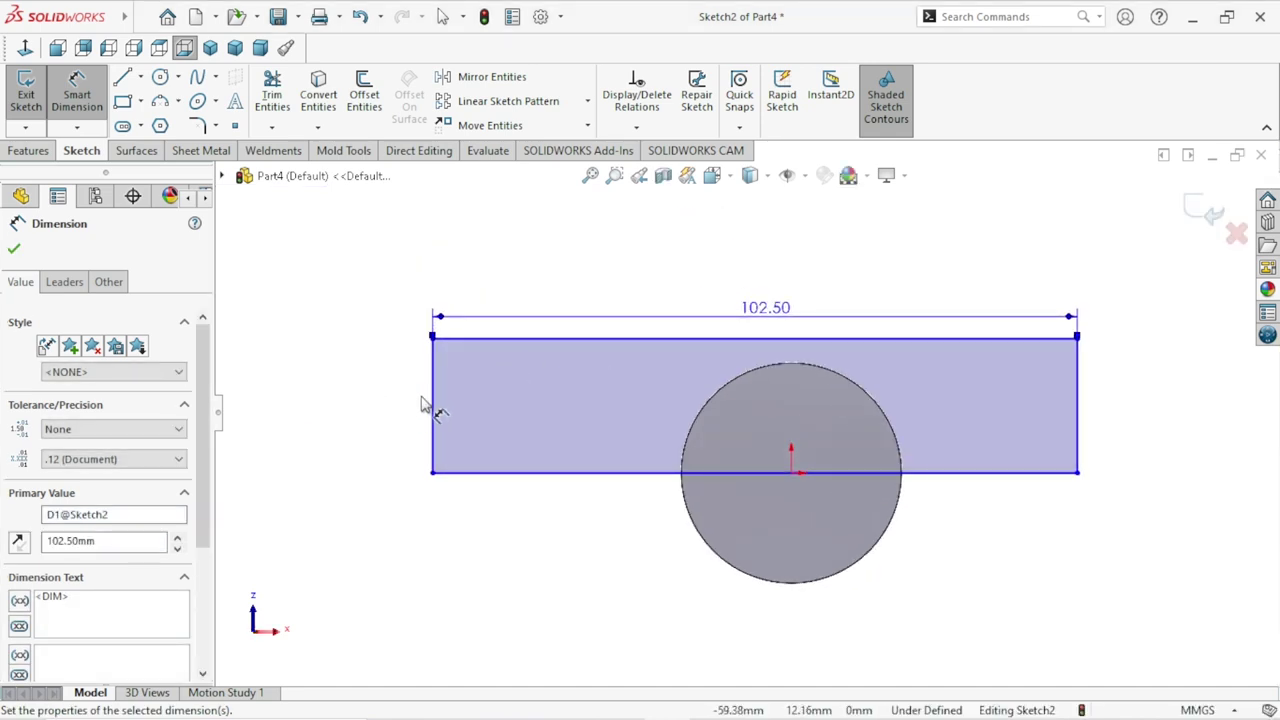
Dimension the rectangle's left edge to 45 mm.
{"action": "left_click", "coordinate": [432, 404]}
{"action": "left_click", "coordinate": [395, 418]}
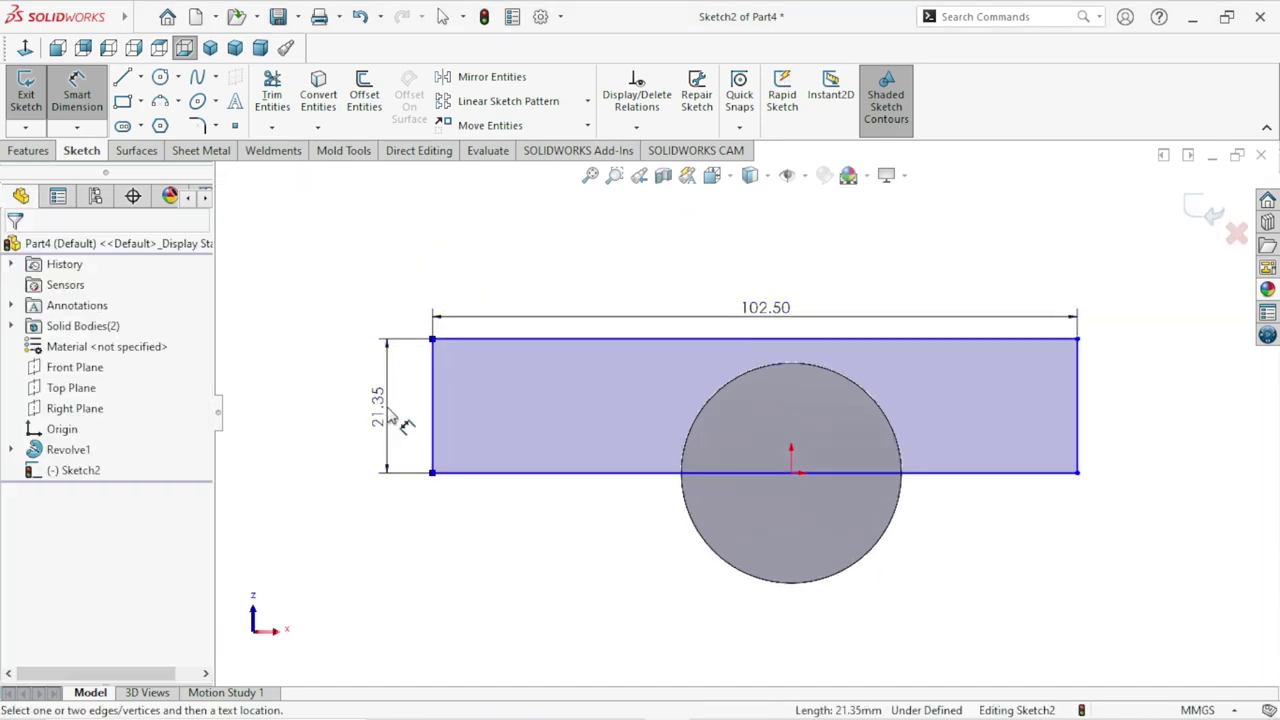
{"action": "left_click", "coordinate": [391, 409]}
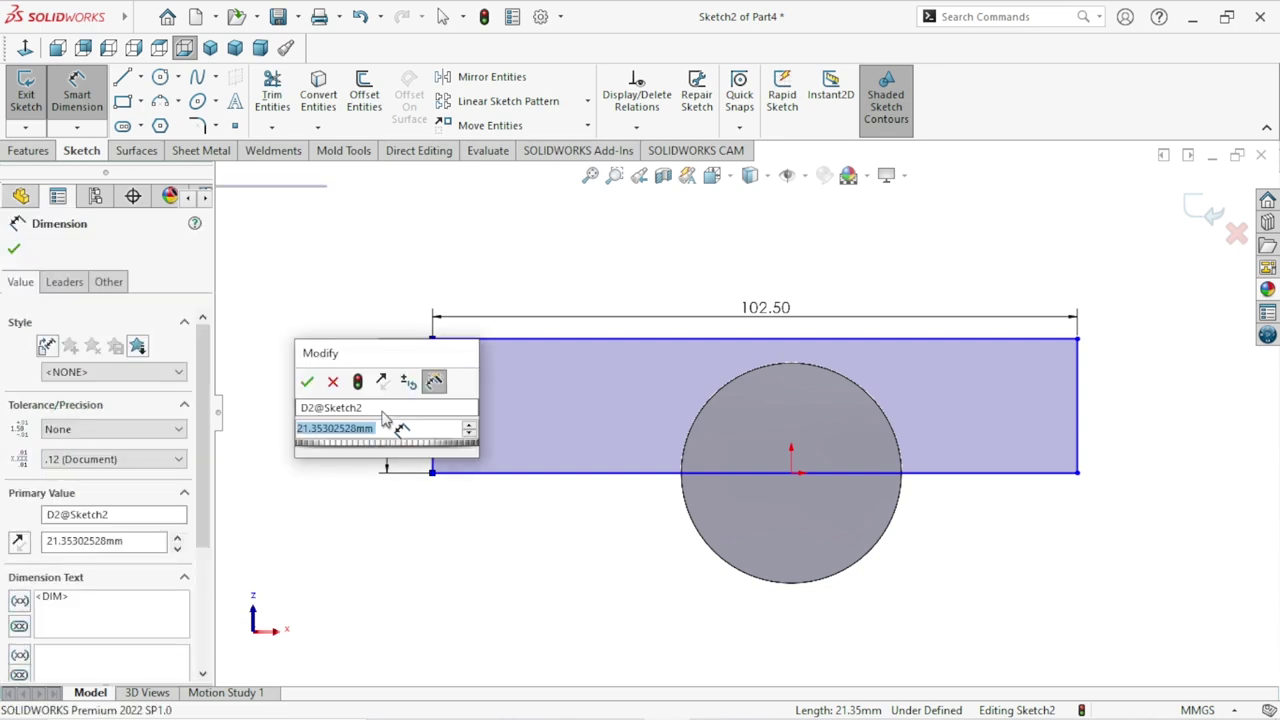
{"action": "type", "text": "45"}
{"action": "left_click", "coordinate": [307, 381]}
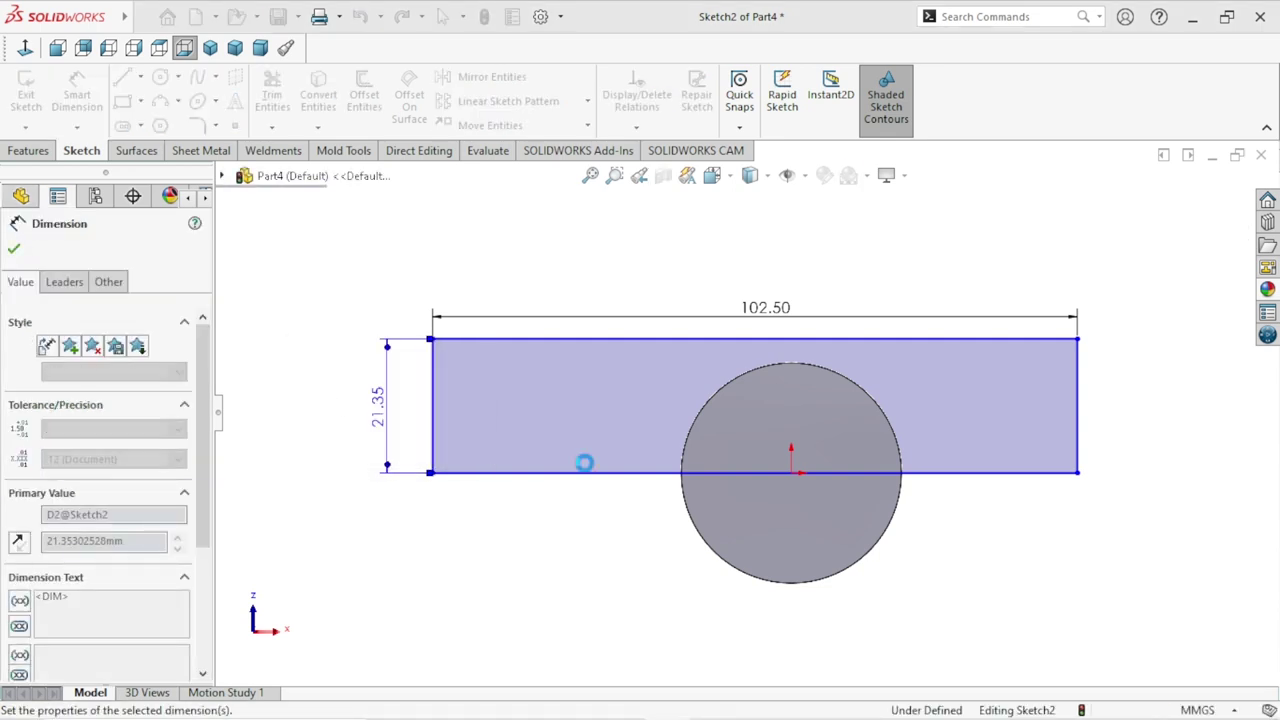
{"action": "scroll", "coordinate": [772, 474], "scroll_direction": "down", "scroll_amount": 1}
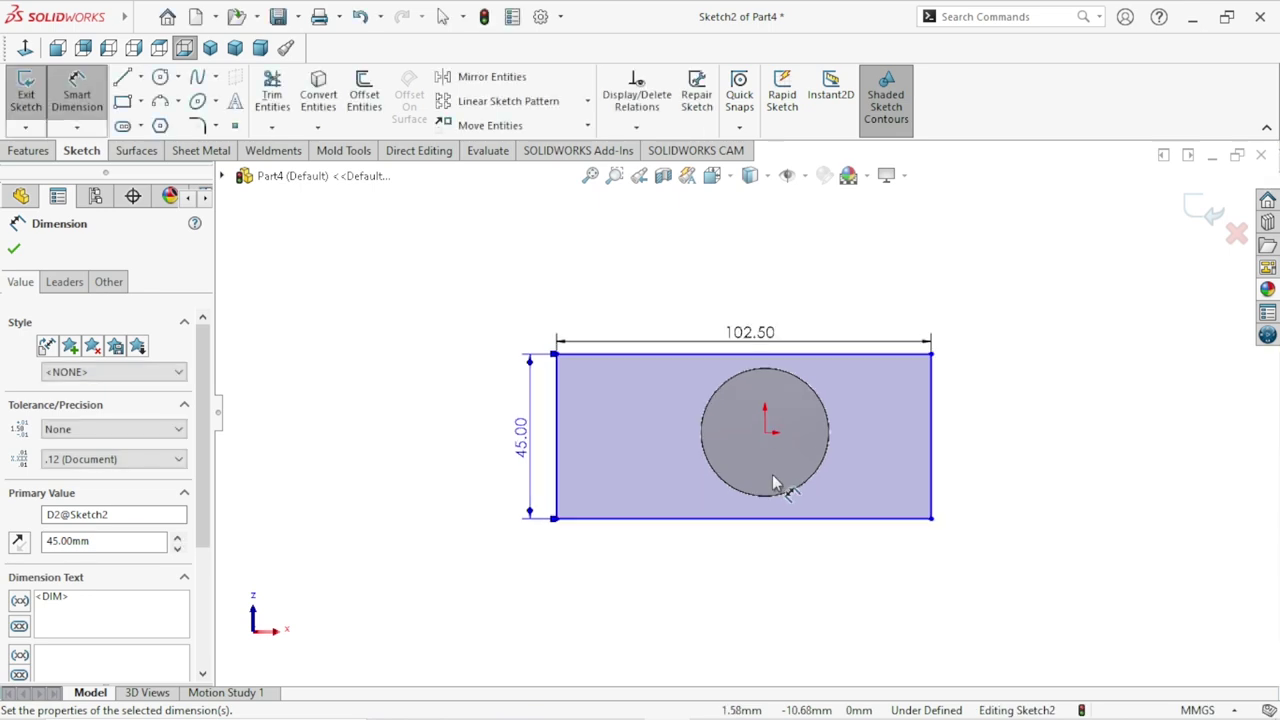
{"action": "scroll", "coordinate": [782, 456], "scroll_direction": "down", "scroll_amount": 1}
{"action": "scroll", "coordinate": [675, 400], "scroll_direction": "up", "scroll_amount": 3}
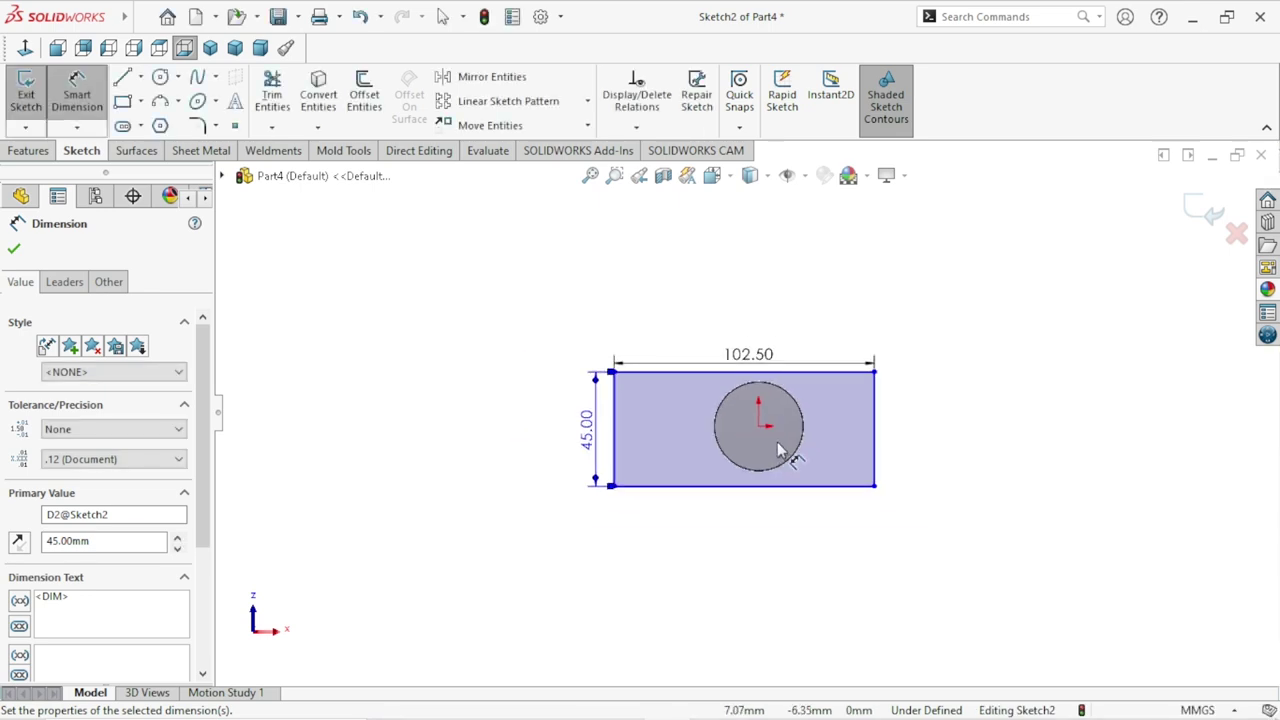
{"action": "scroll", "coordinate": [760, 410], "scroll_direction": "down", "scroll_amount": 3}
{"action": "scroll", "coordinate": [553, 376], "scroll_direction": "up", "scroll_amount": 1}
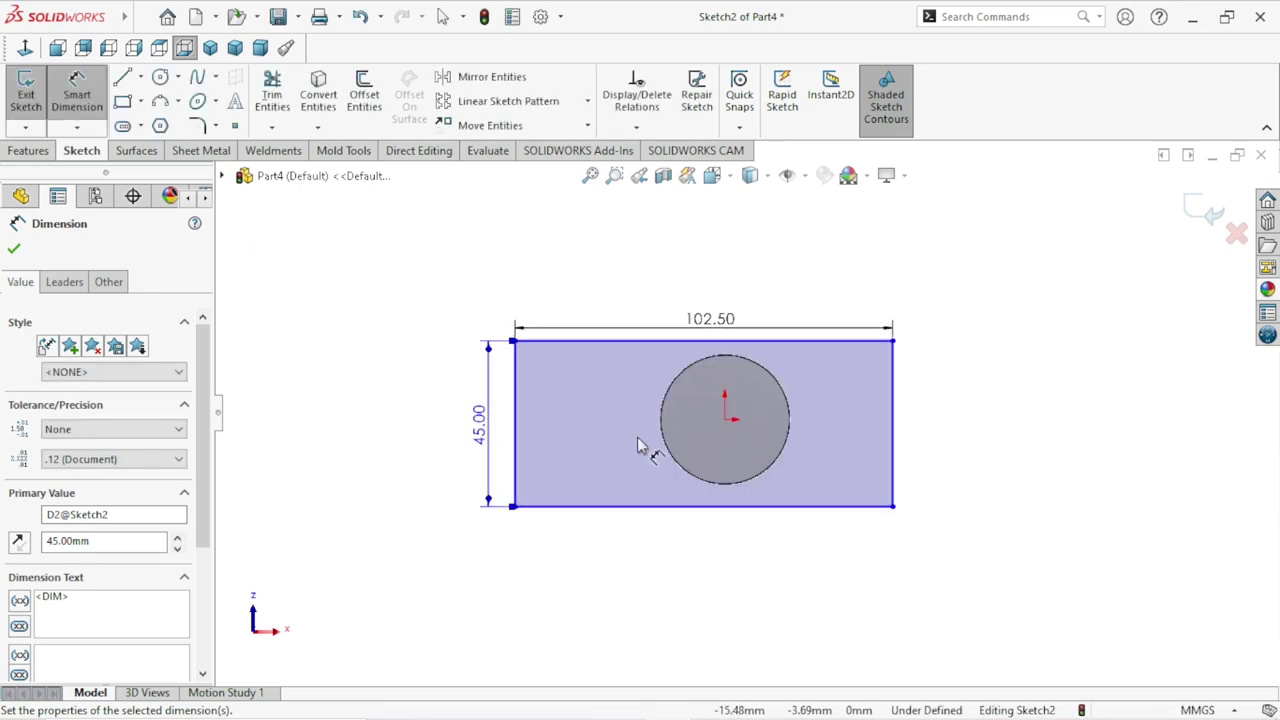
Dimension the circle centre to the rectangle's right edge at 22.5 mm.
{"action": "left_click", "coordinate": [725, 420]}
{"action": "left_click", "coordinate": [894, 440]}
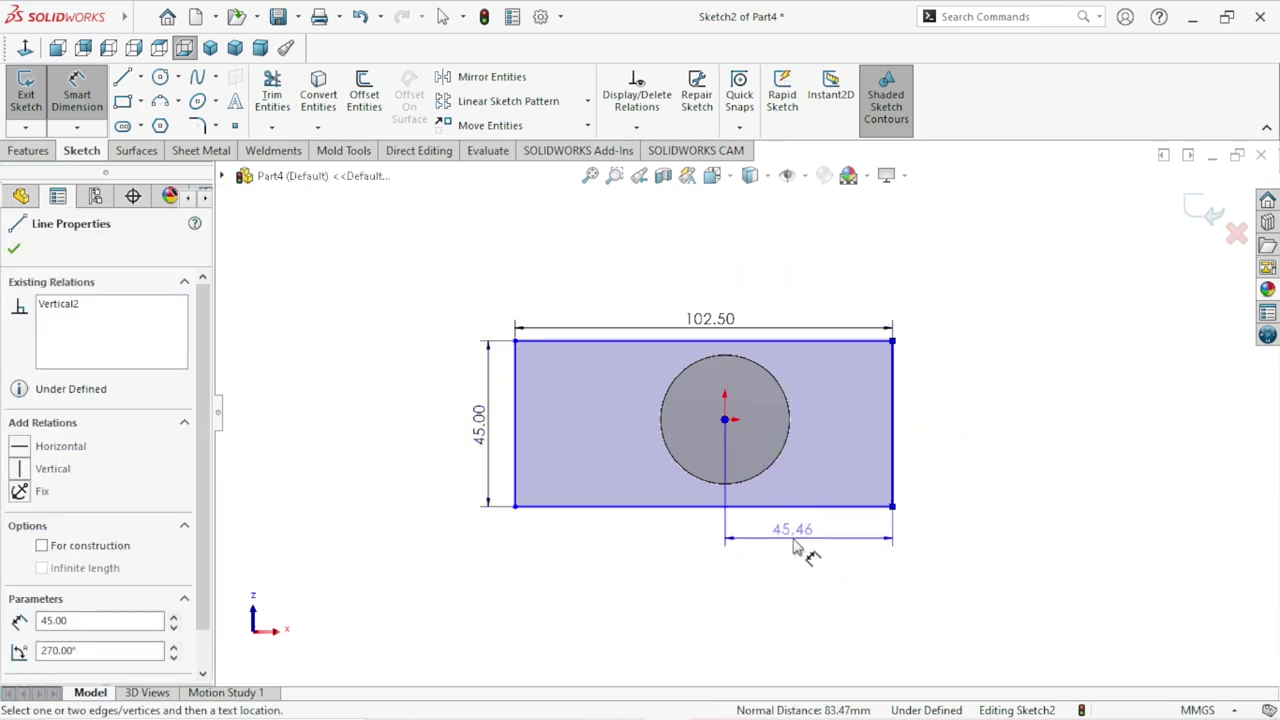
{"action": "left_click", "coordinate": [797, 548]}
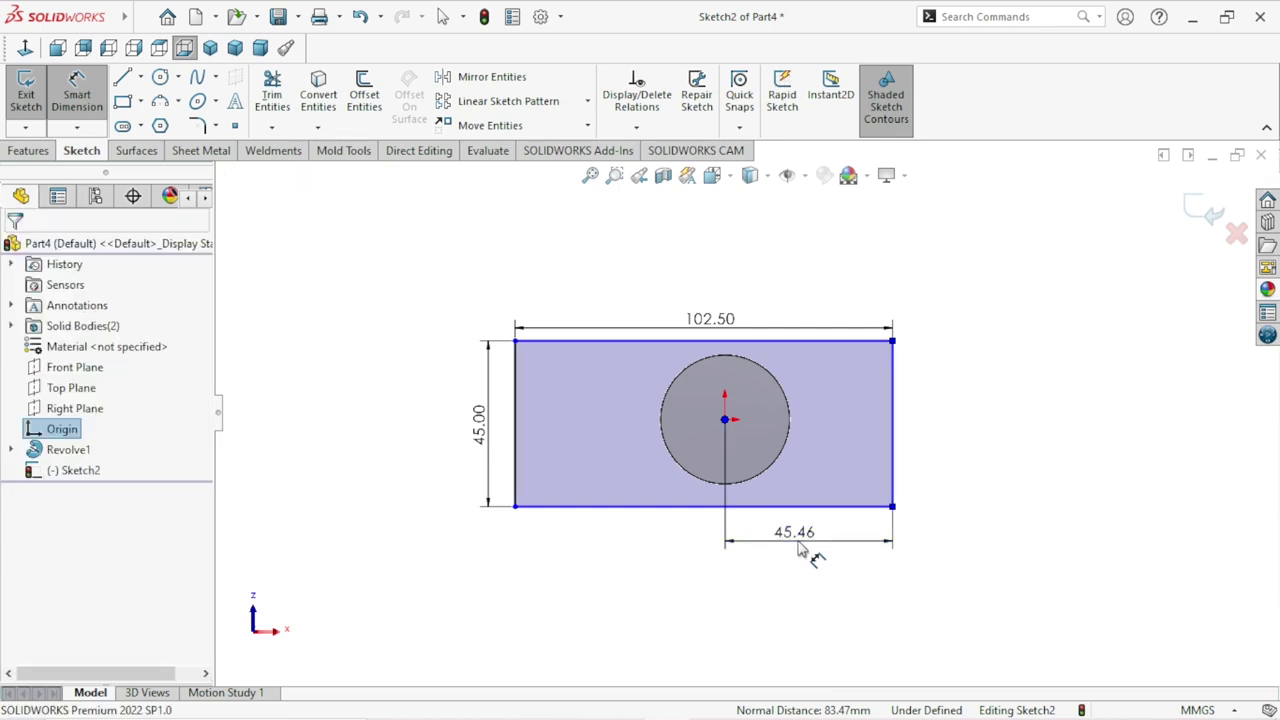
{"action": "type", "text": "22.5"}
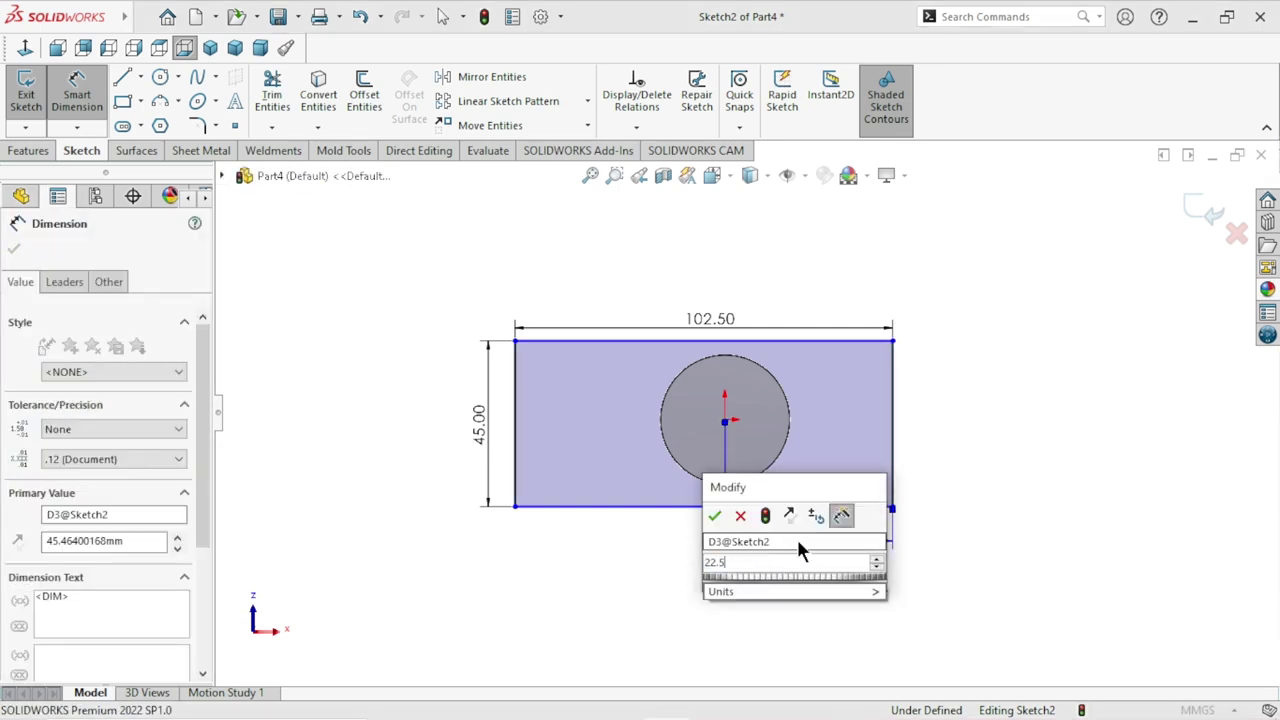
{"action": "left_click", "coordinate": [722, 514]}
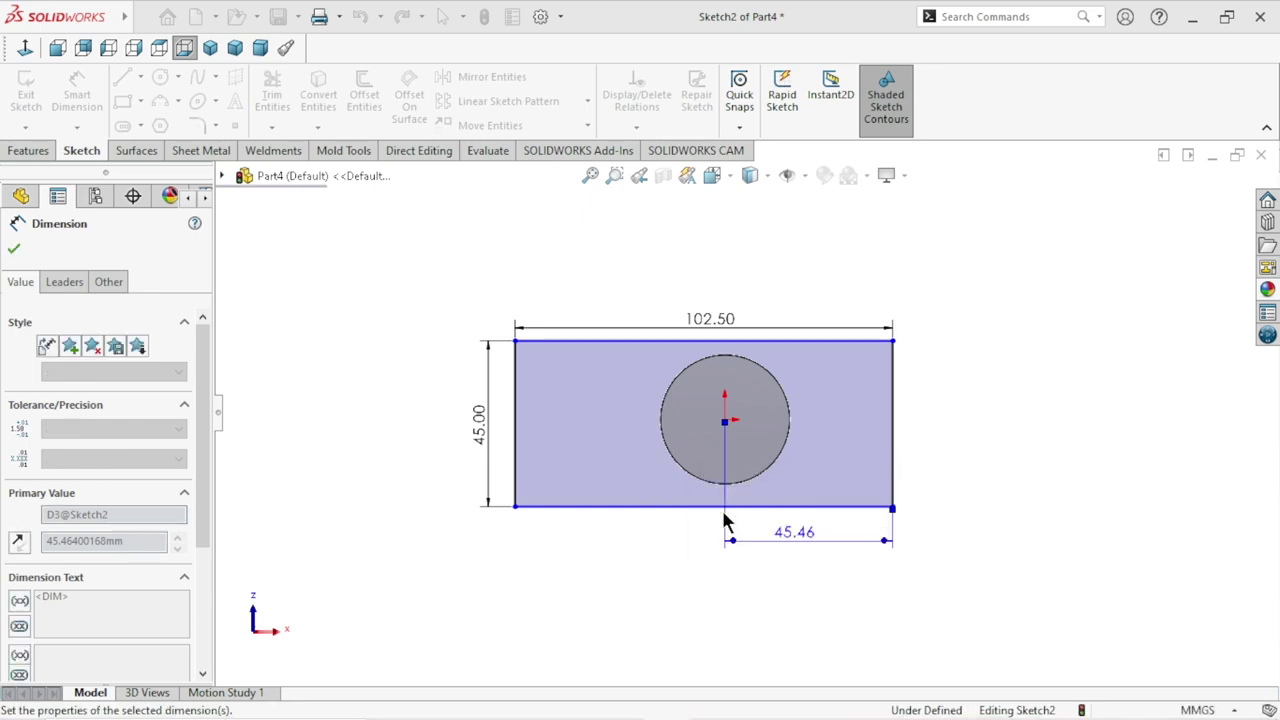
{"action": "scroll", "coordinate": [786, 494], "scroll_direction": "up", "scroll_amount": 2}
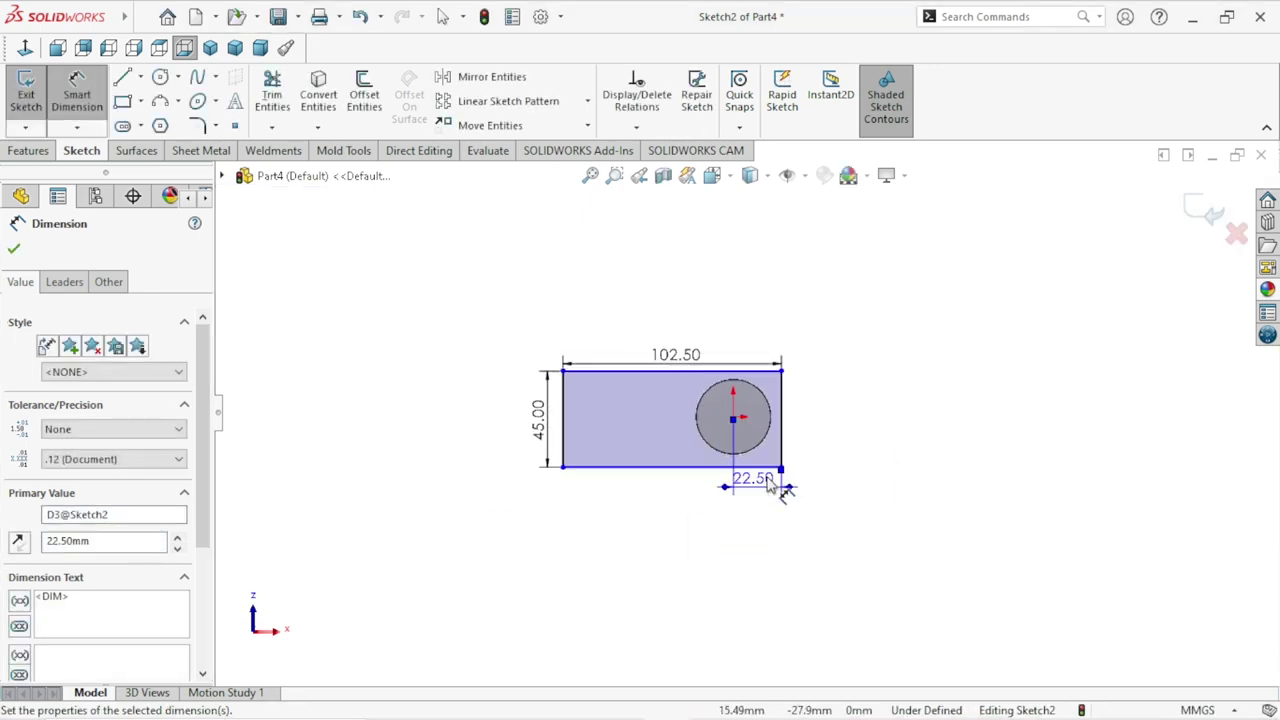
{"action": "scroll", "coordinate": [770, 483], "scroll_direction": "down", "scroll_amount": 2}
{"action": "scroll", "coordinate": [765, 425], "scroll_direction": "down", "scroll_amount": 1}
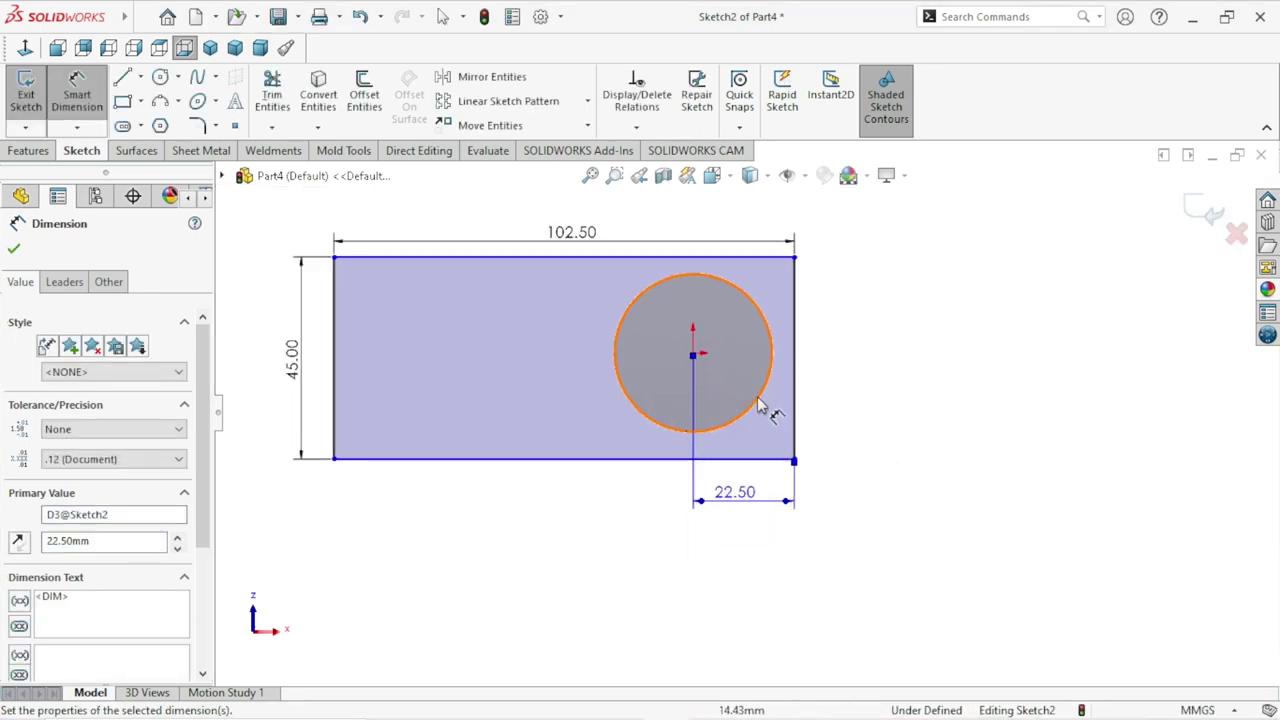
{"action": "left_click", "coordinate": [12, 250]}
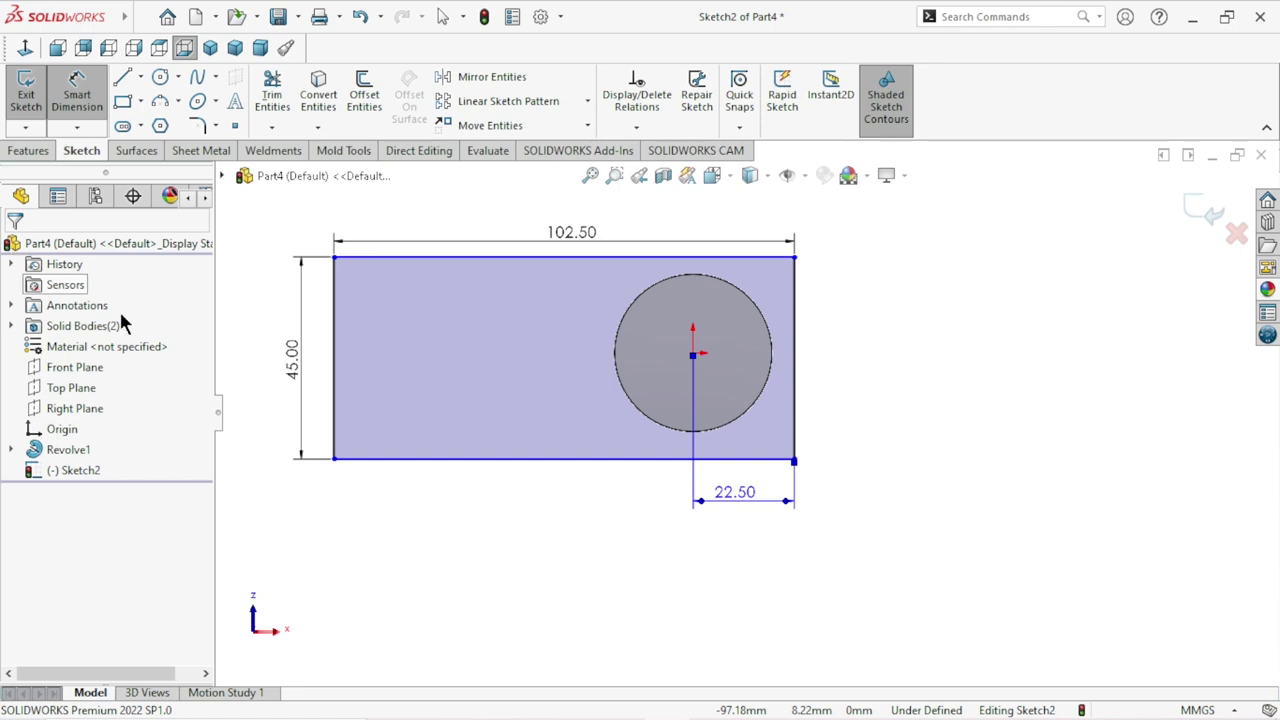
Add a Horizontal relation between the rectangle's left-edge midpoint and the origin.
{"action": "left_click", "coordinate": [693, 353]}
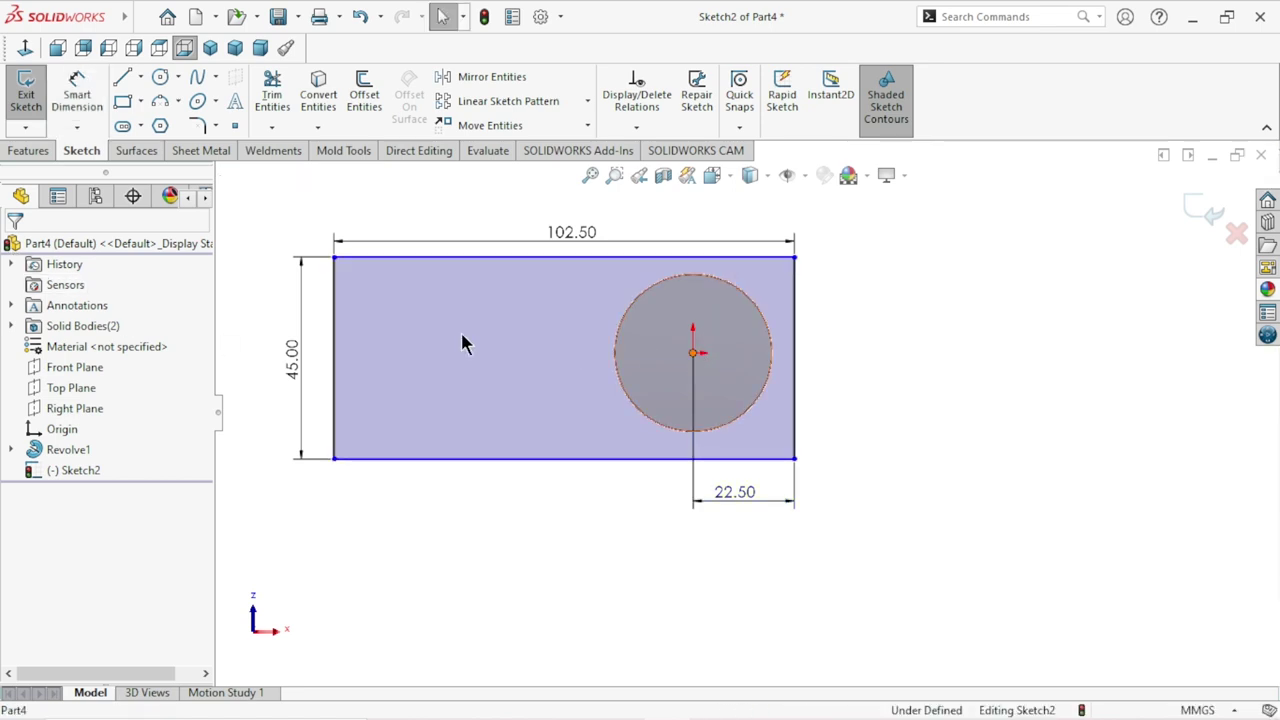
{"action": "left_click", "coordinate": [336, 360], "text": "ctrl"}
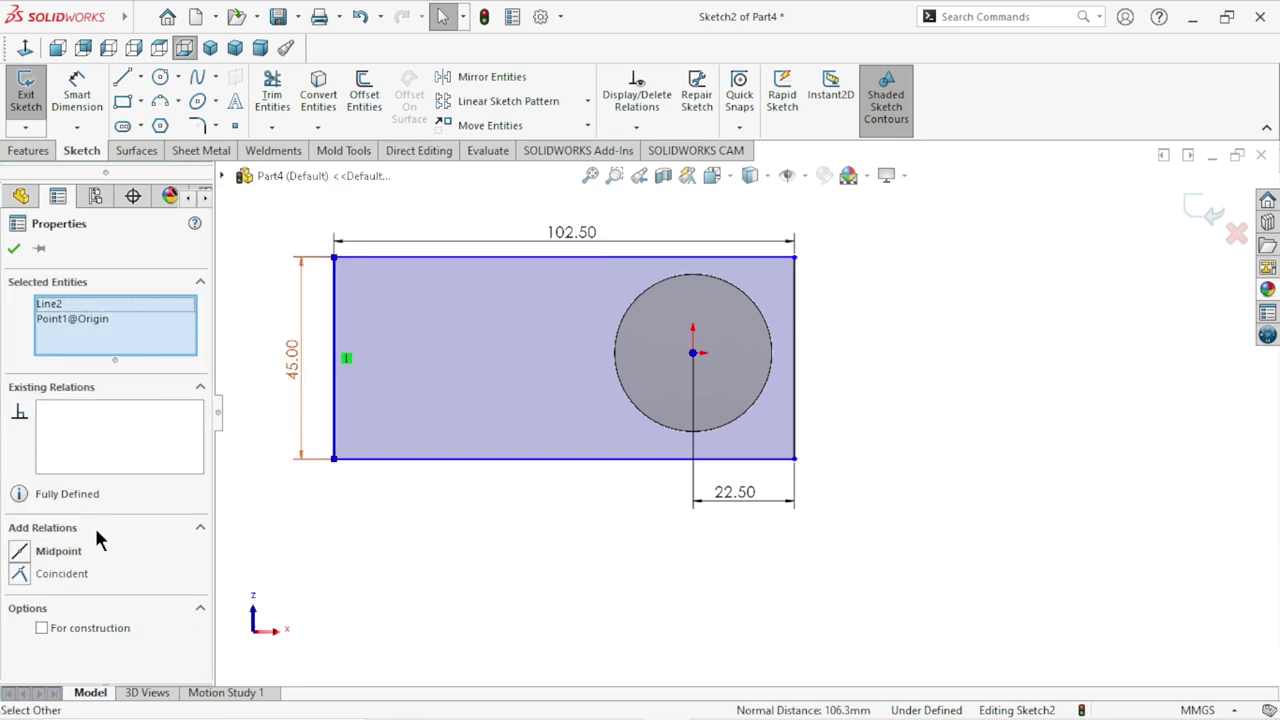
{"action": "left_click", "coordinate": [300, 600]}
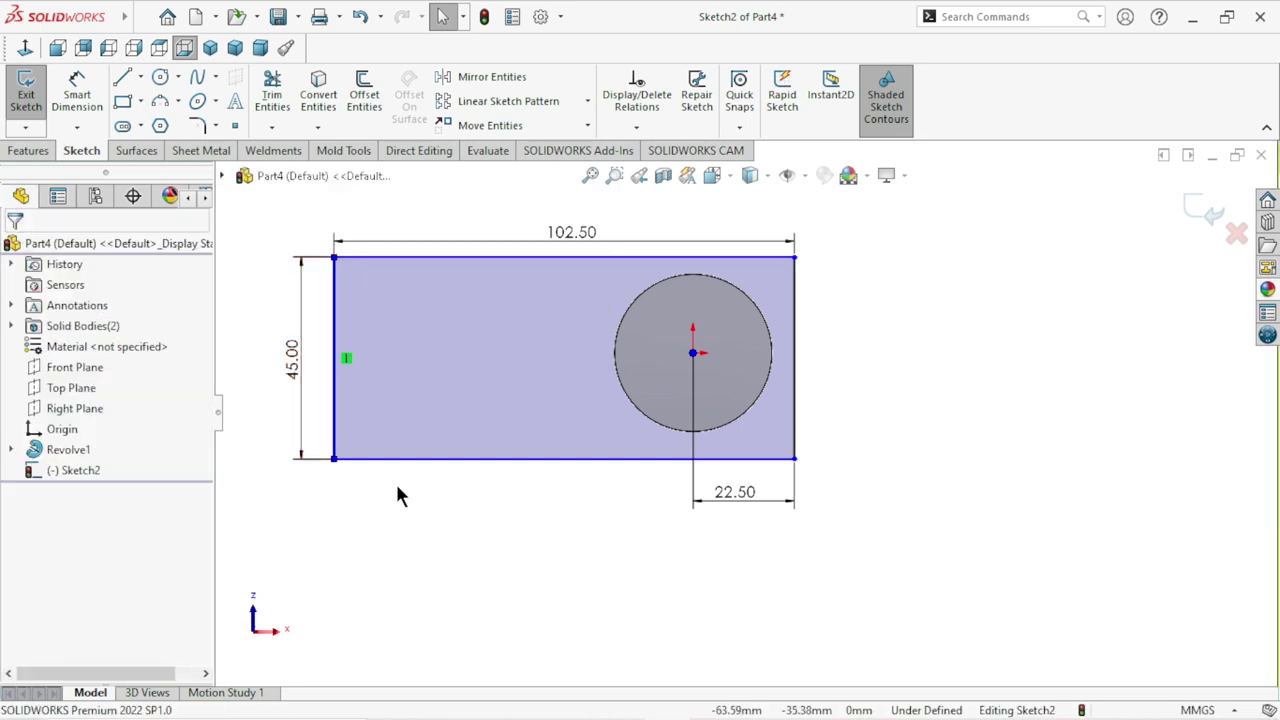
{"action": "left_click", "coordinate": [357, 358]}
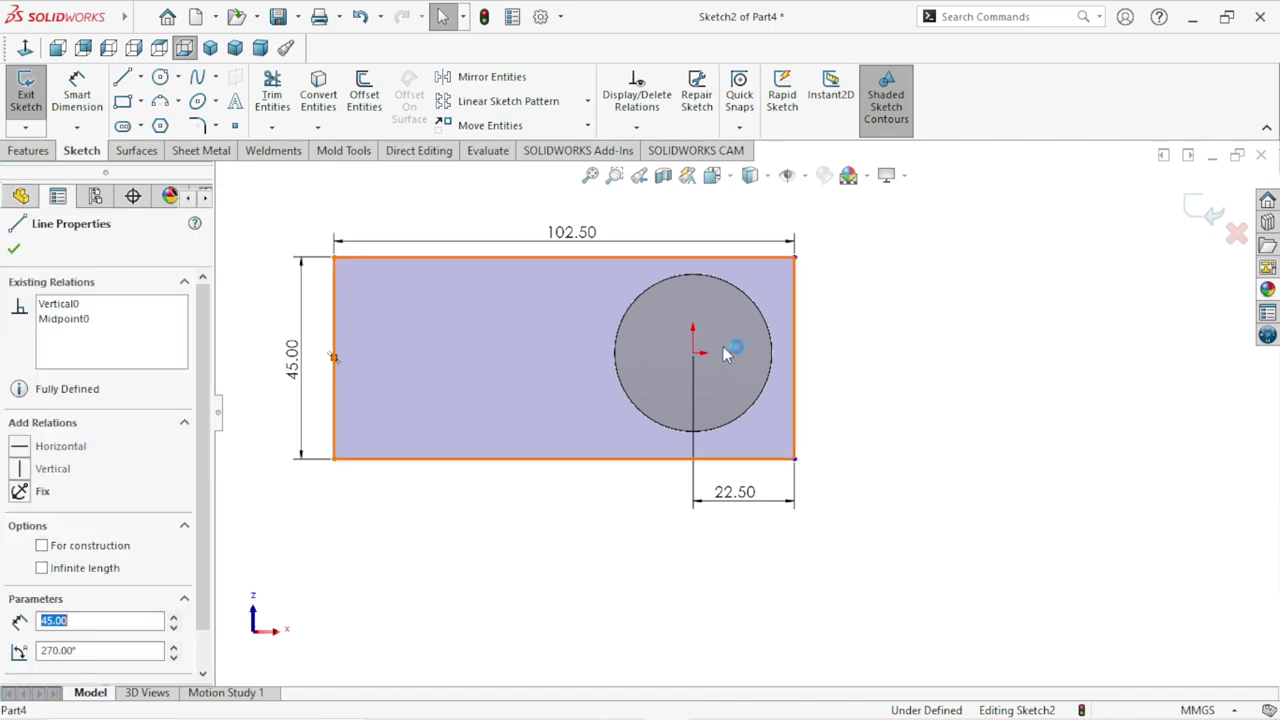
{"action": "left_click", "coordinate": [693, 353]}
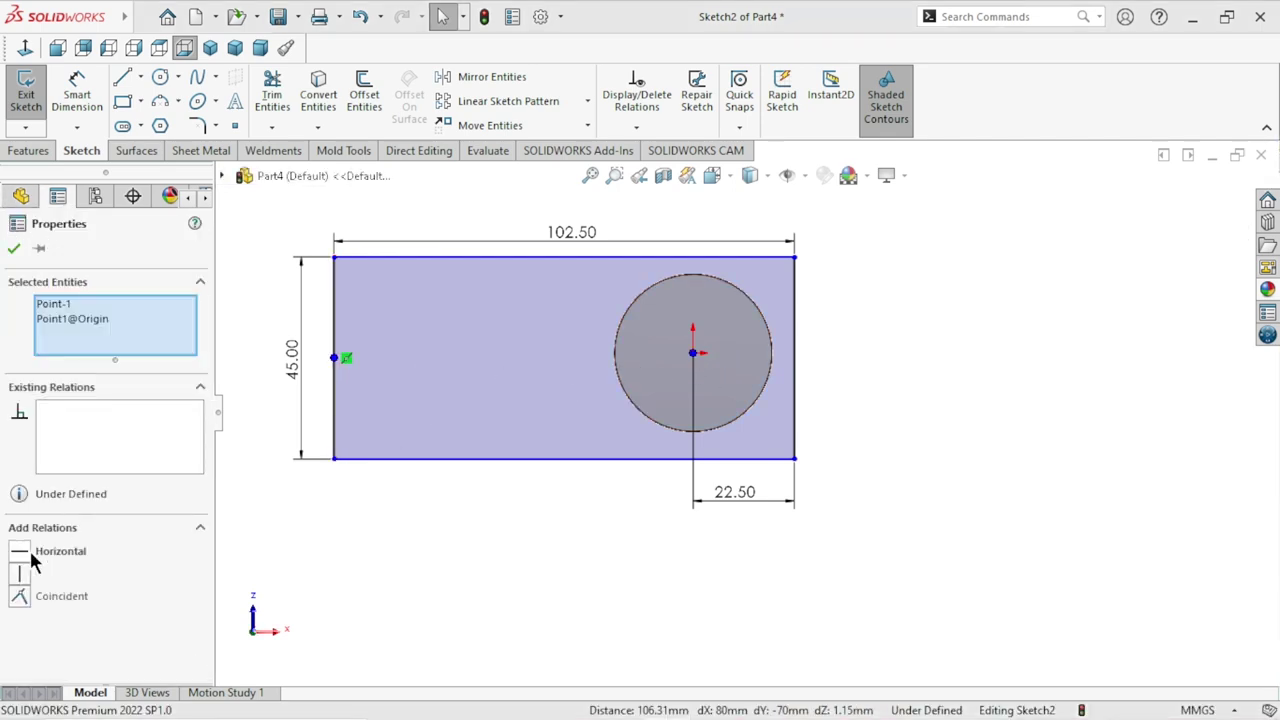
{"action": "left_click", "coordinate": [26, 558]}
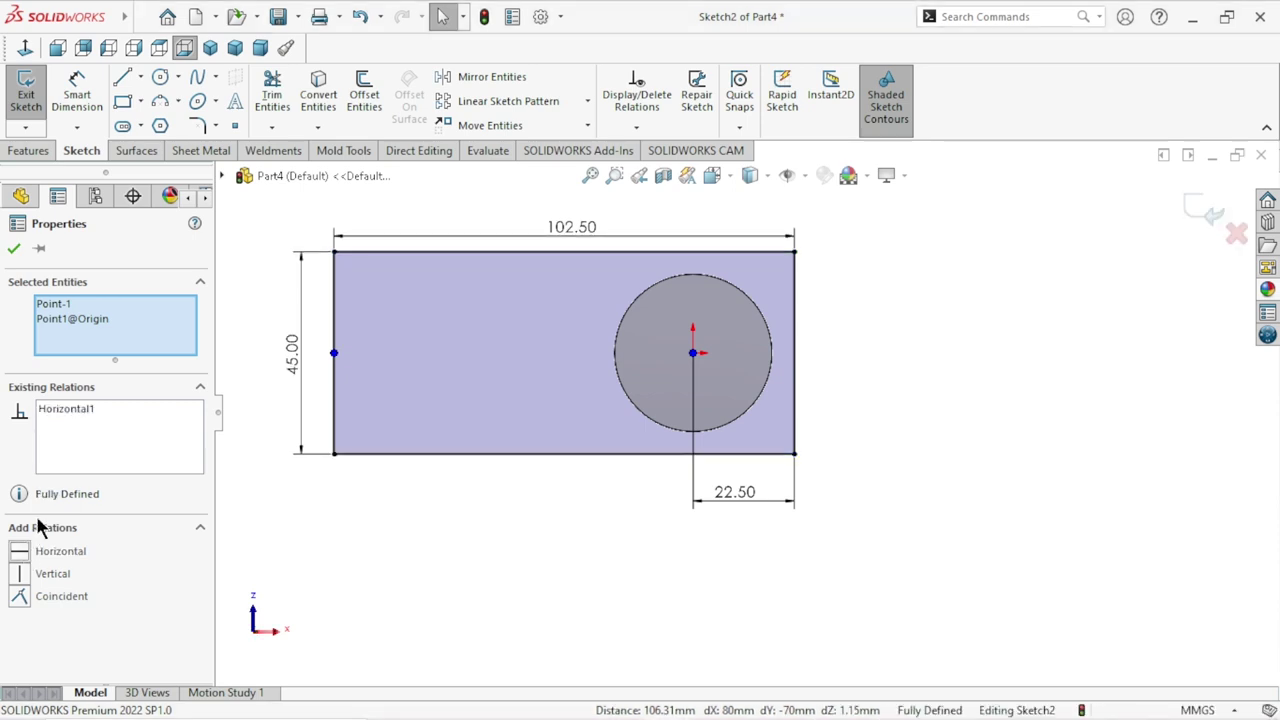
{"action": "left_click", "coordinate": [14, 250]}
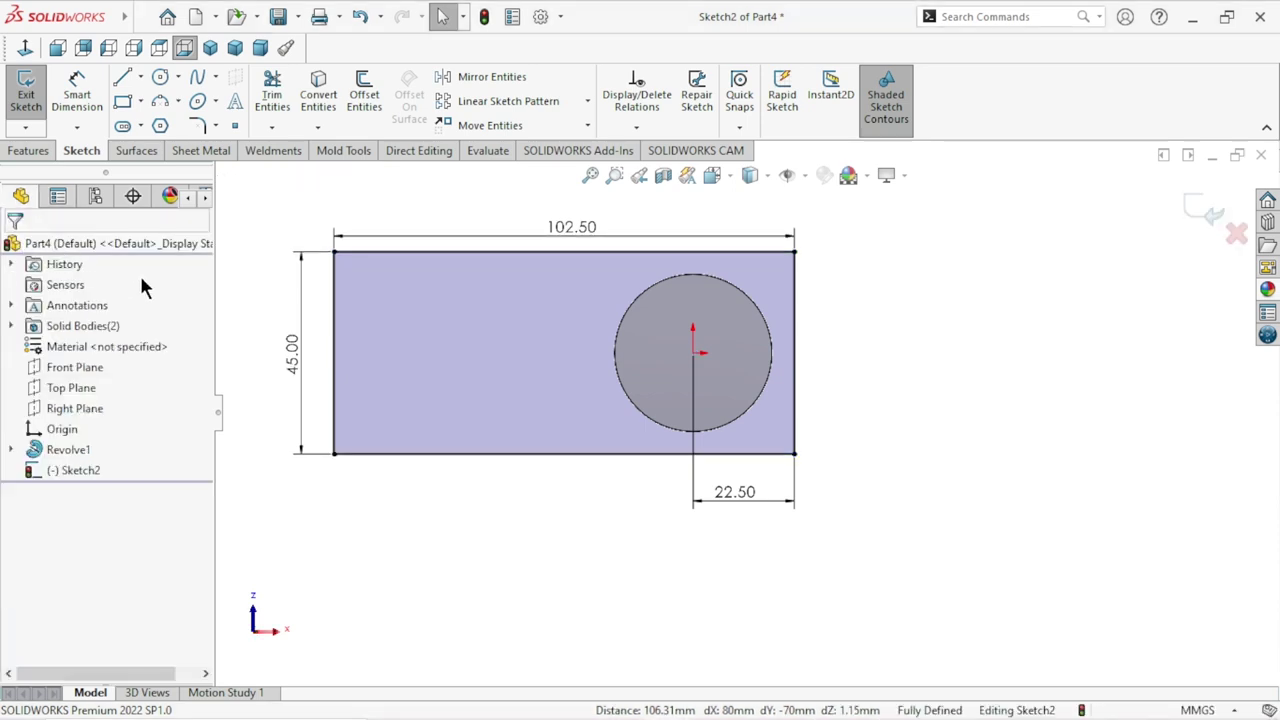
{"action": "scroll", "coordinate": [600, 375], "scroll_direction": "up", "scroll_amount": 2}
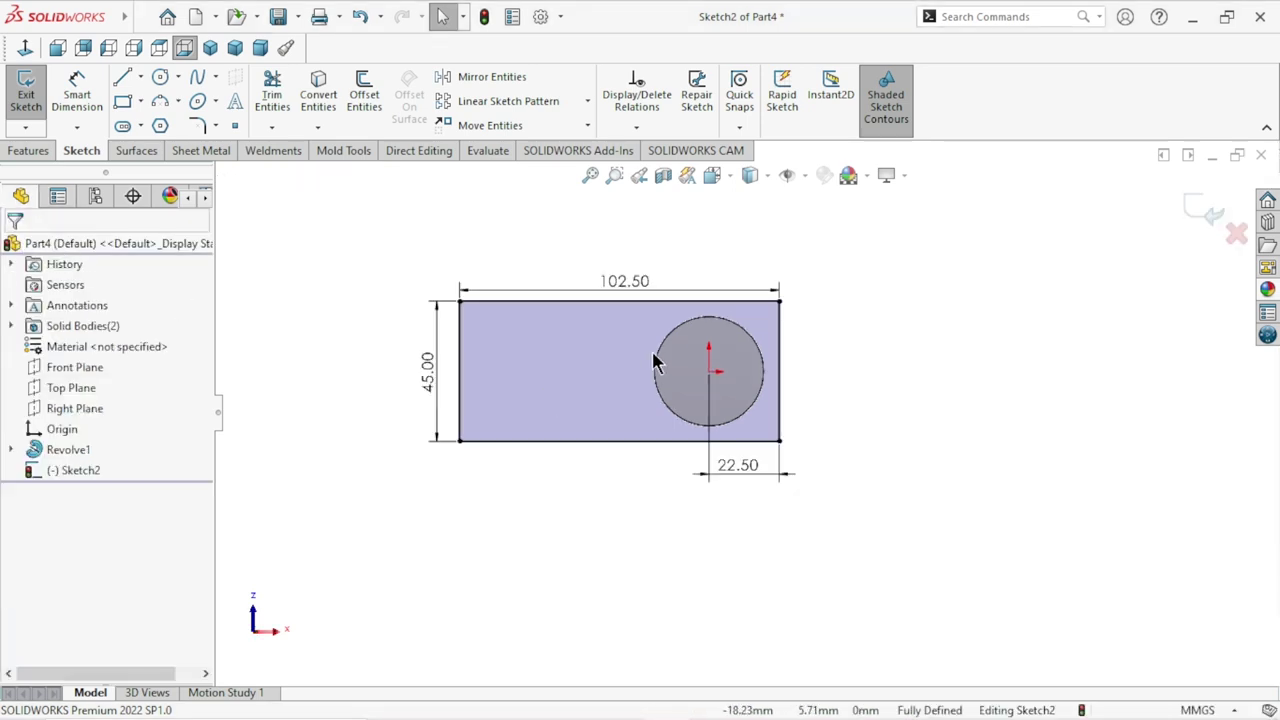
{"action": "left_click", "coordinate": [30, 152]}
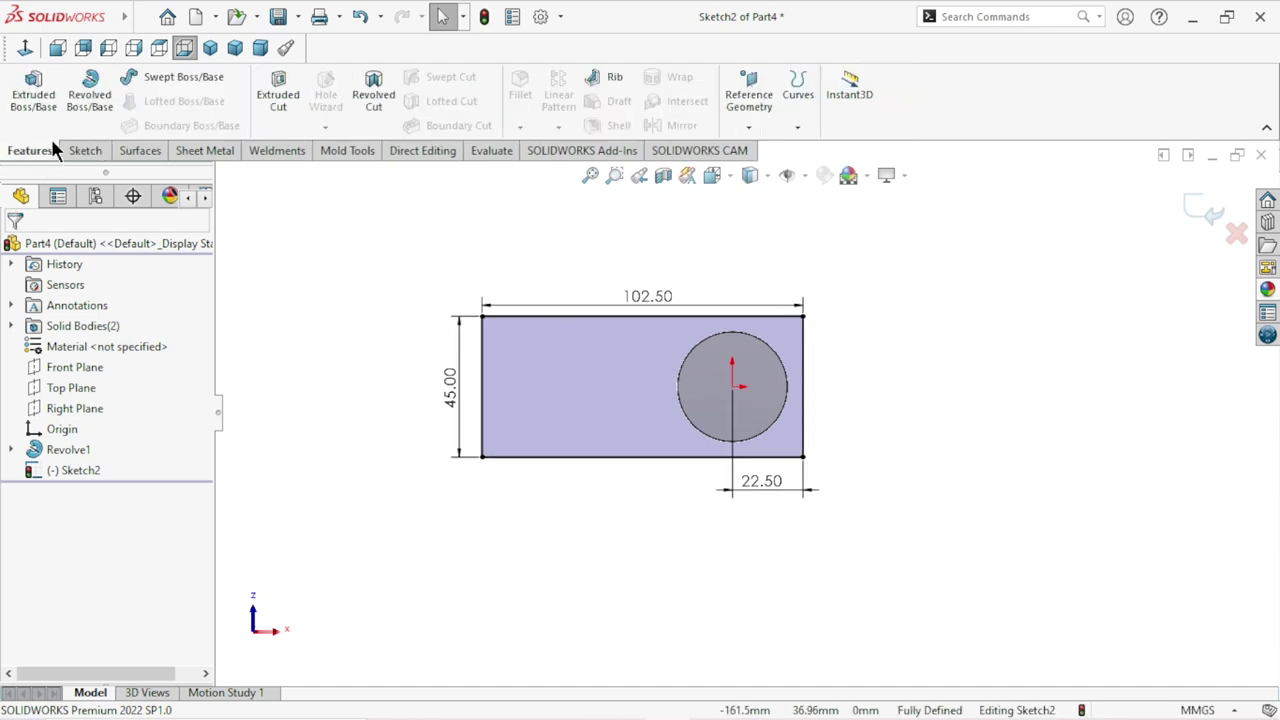
Extrude Sketch2 to a 20 mm blind depth with merge result on.
{"action": "left_click", "coordinate": [36, 95]}
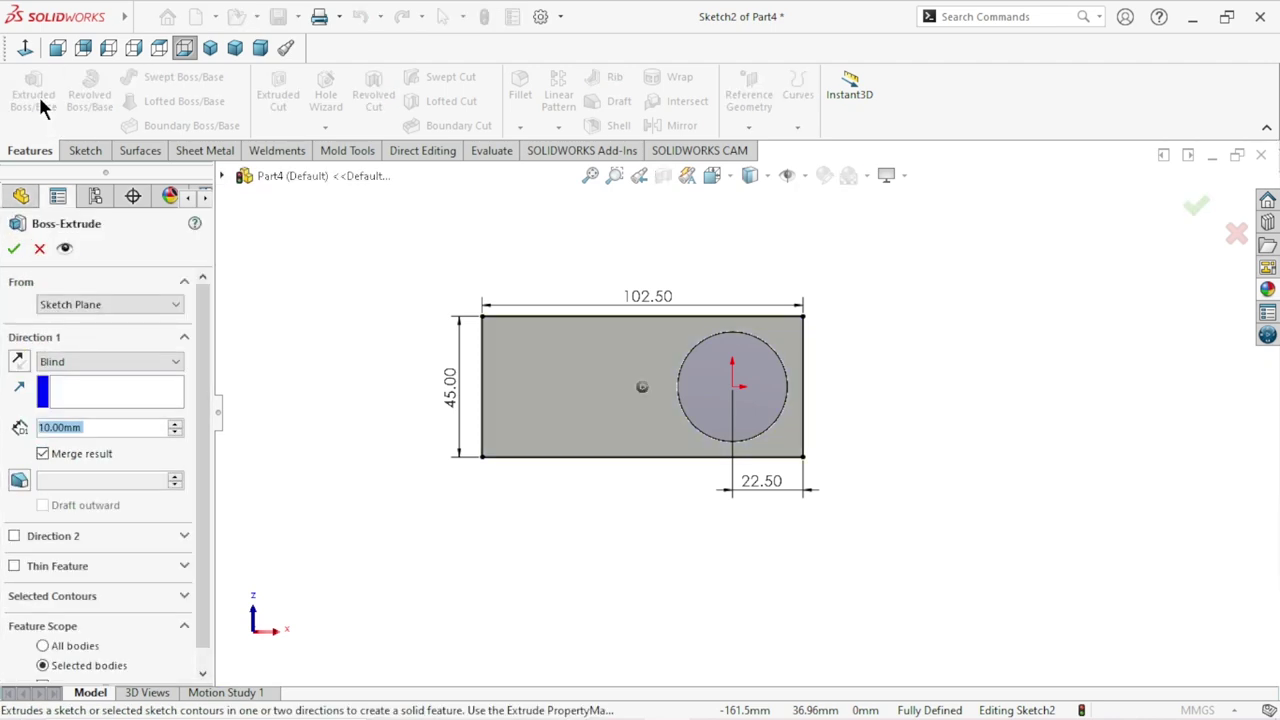
{"action": "type", "text": "20"}
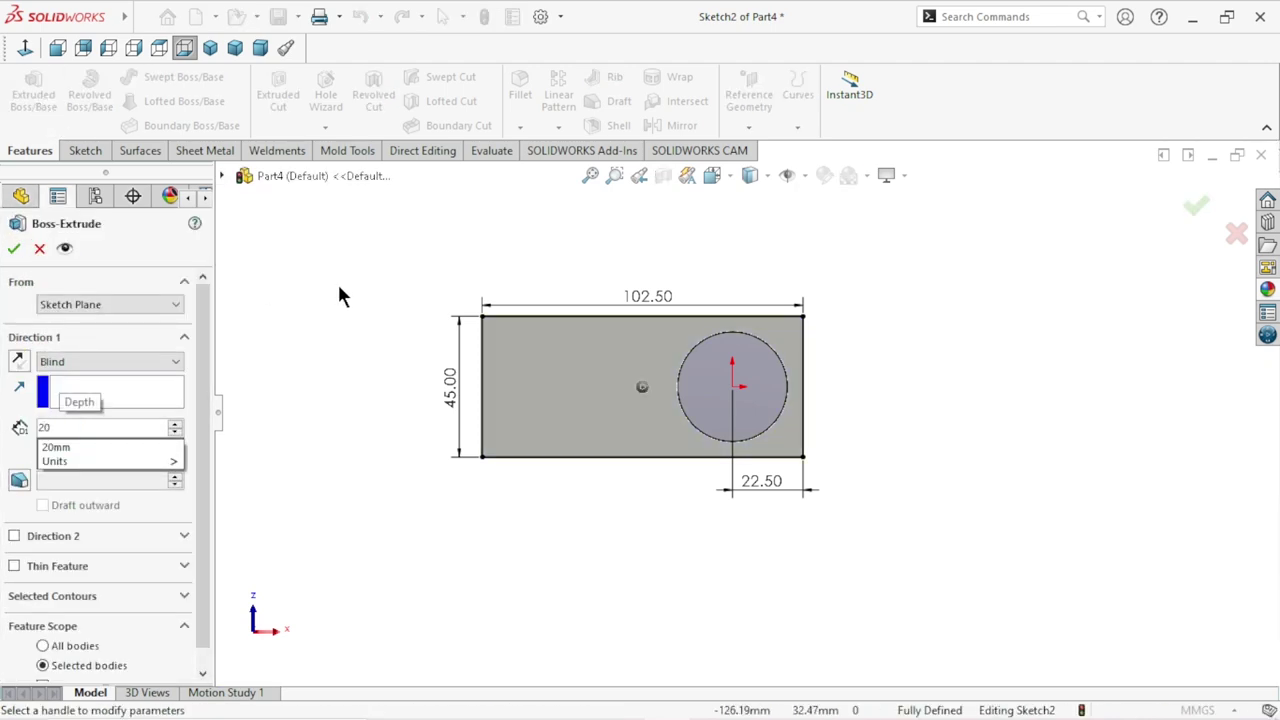
{"action": "key", "text": "Return"}
{"action": "middle_click_drag", "start_coordinate": [506, 262], "coordinate": [774, 381]}
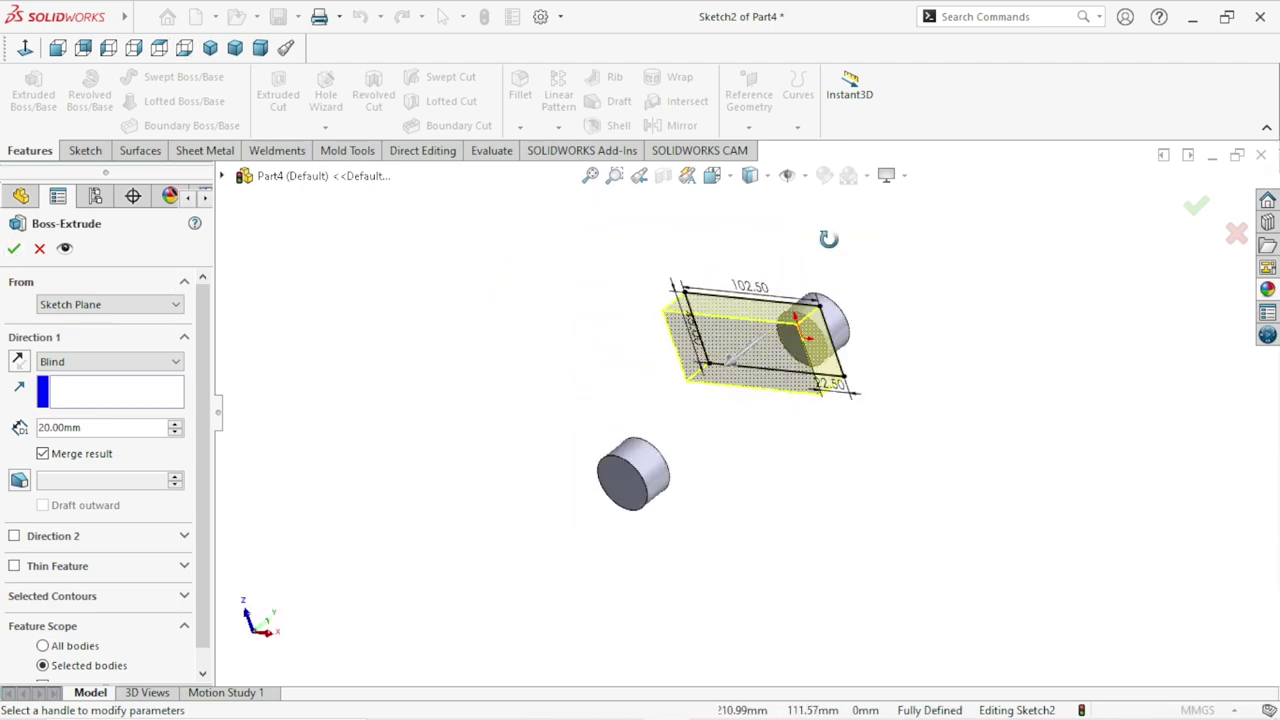
{"action": "middle_click_drag", "start_coordinate": [774, 381], "coordinate": [737, 295]}
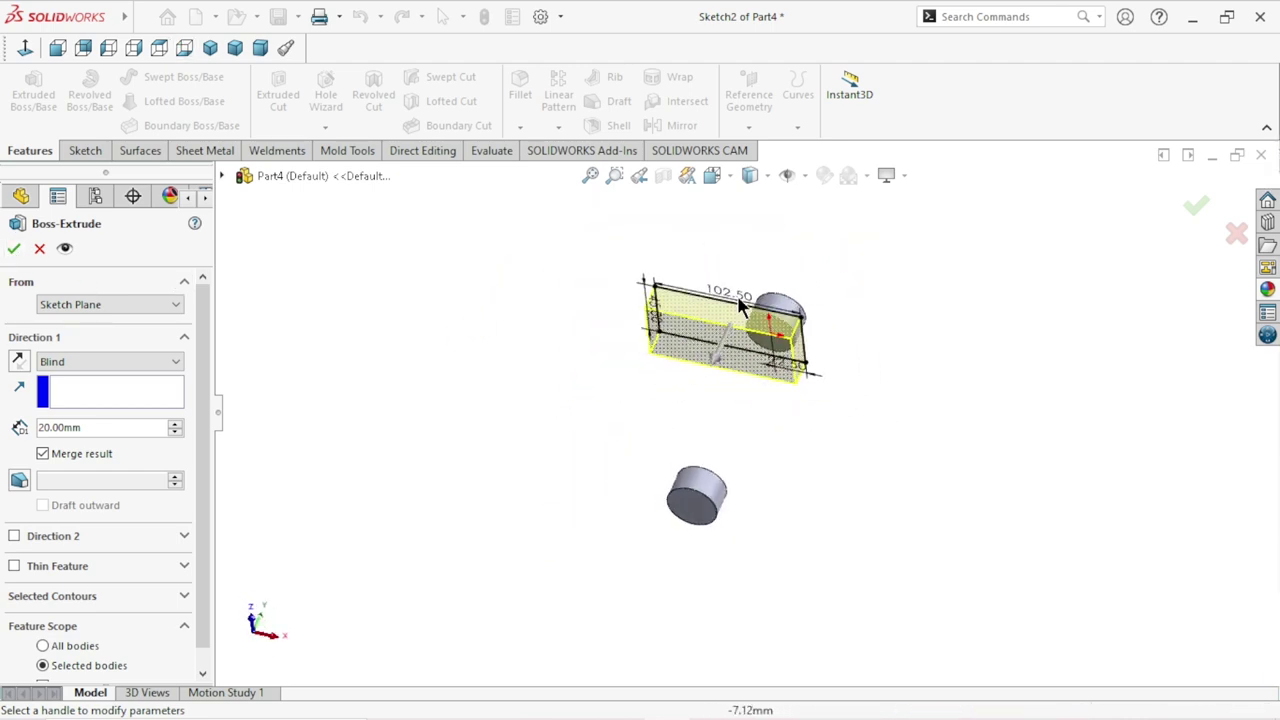
{"action": "left_click", "coordinate": [17, 254]}
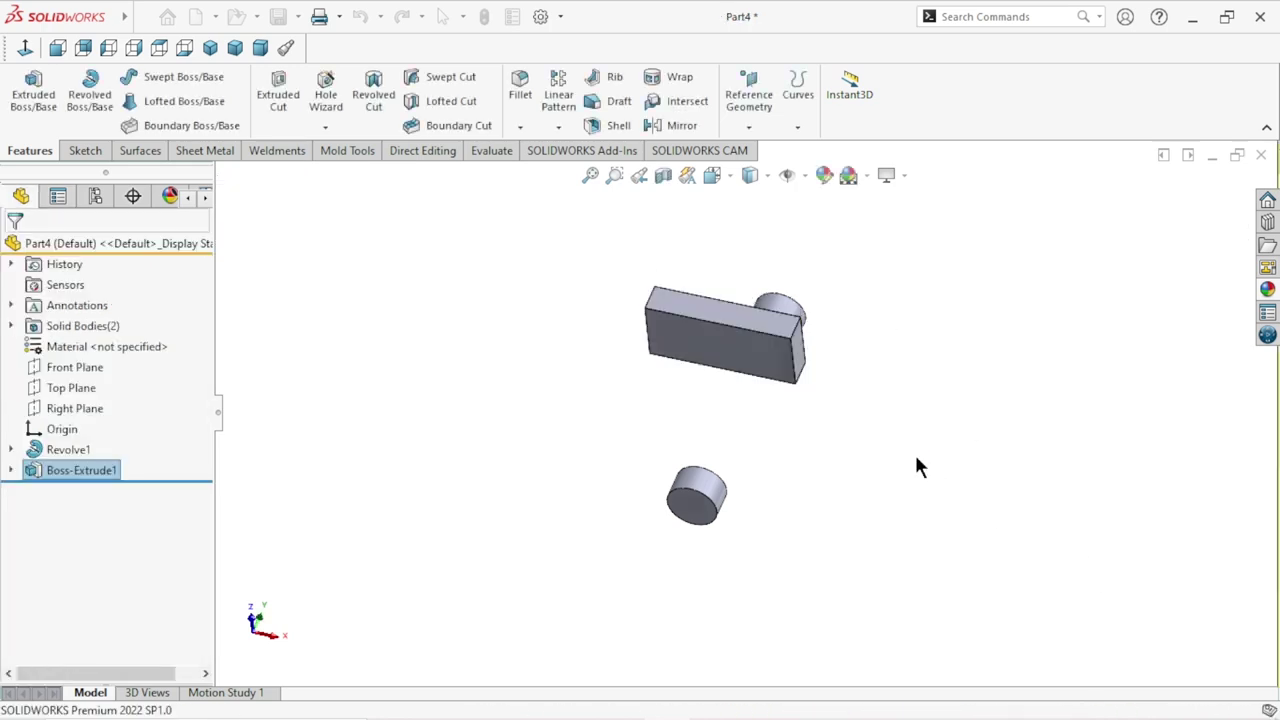
Round one block end with a Full Round Fillet: front face, end face as centre, back face.
{"action": "middle_click_drag", "start_coordinate": [768, 380], "coordinate": [540, 240]}
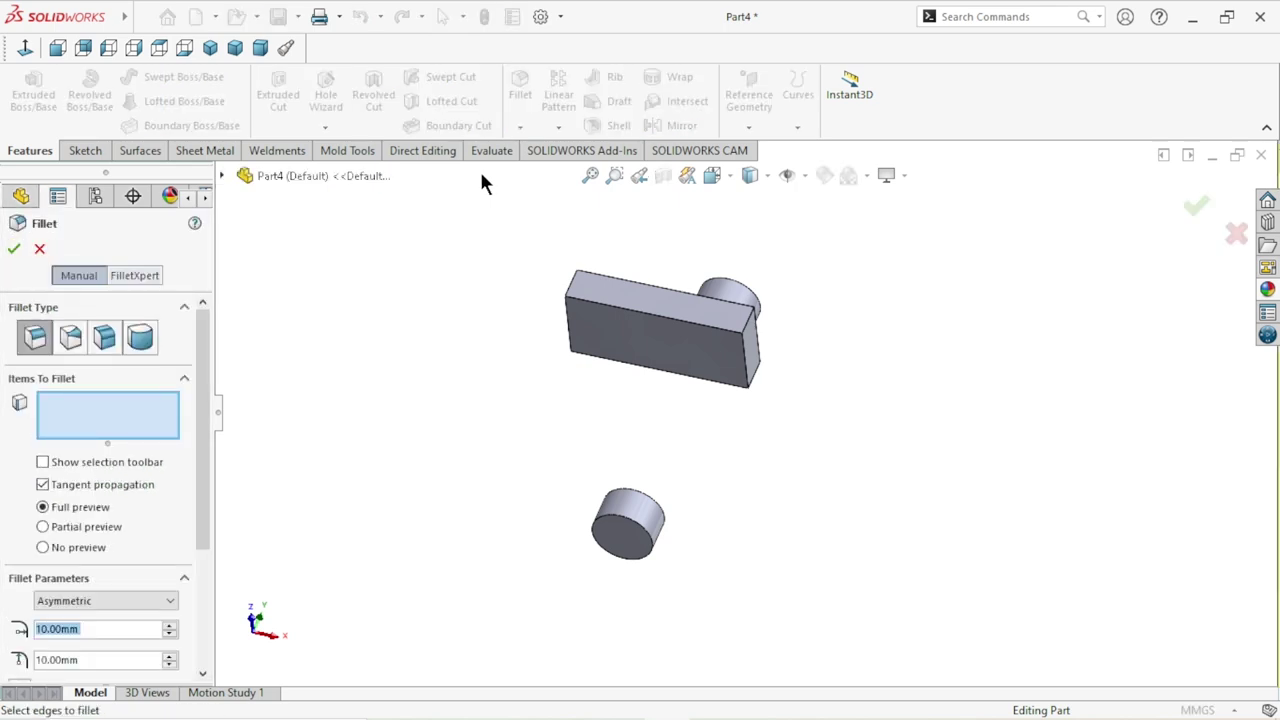
{"action": "left_click", "coordinate": [140, 338]}
{"action": "middle_click_drag", "start_coordinate": [352, 311], "coordinate": [455, 352]}
{"action": "left_click", "coordinate": [620, 306]}
{"action": "middle_click_drag", "start_coordinate": [537, 343], "coordinate": [514, 368]}
{"action": "left_click", "coordinate": [80, 500]}
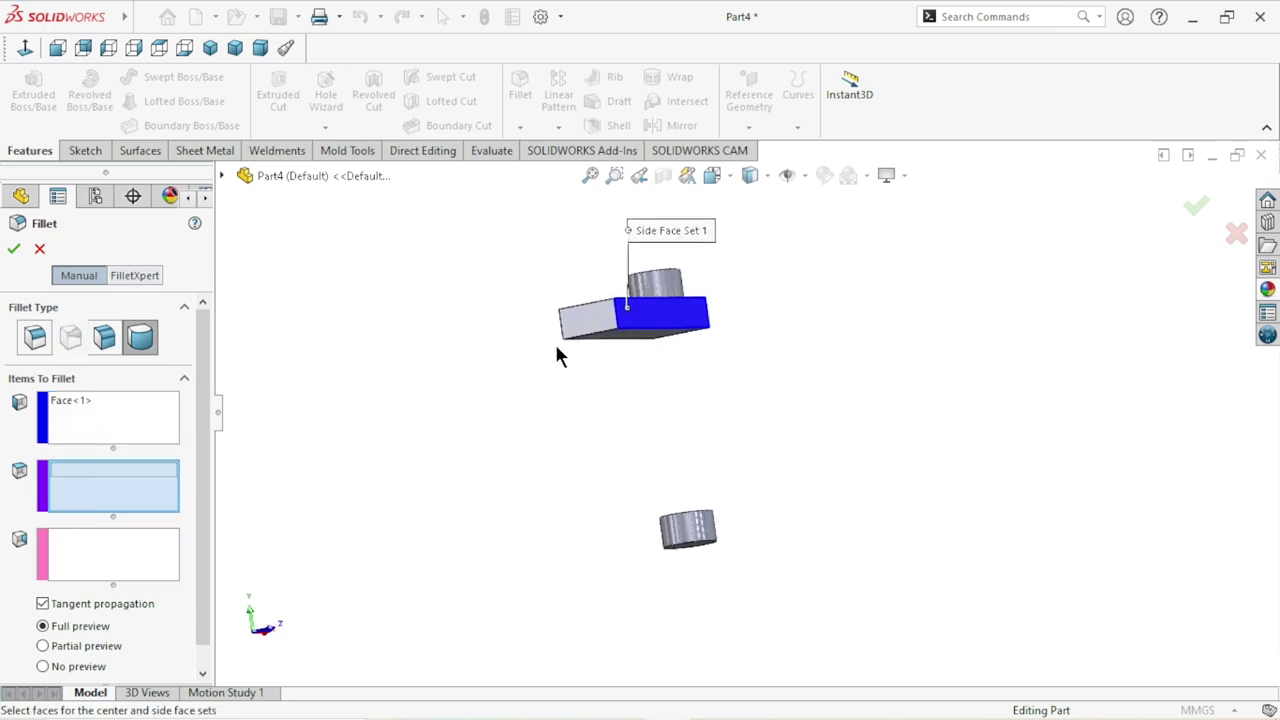
{"action": "left_click", "coordinate": [592, 332]}
{"action": "middle_click_drag", "start_coordinate": [433, 358], "coordinate": [505, 367]}
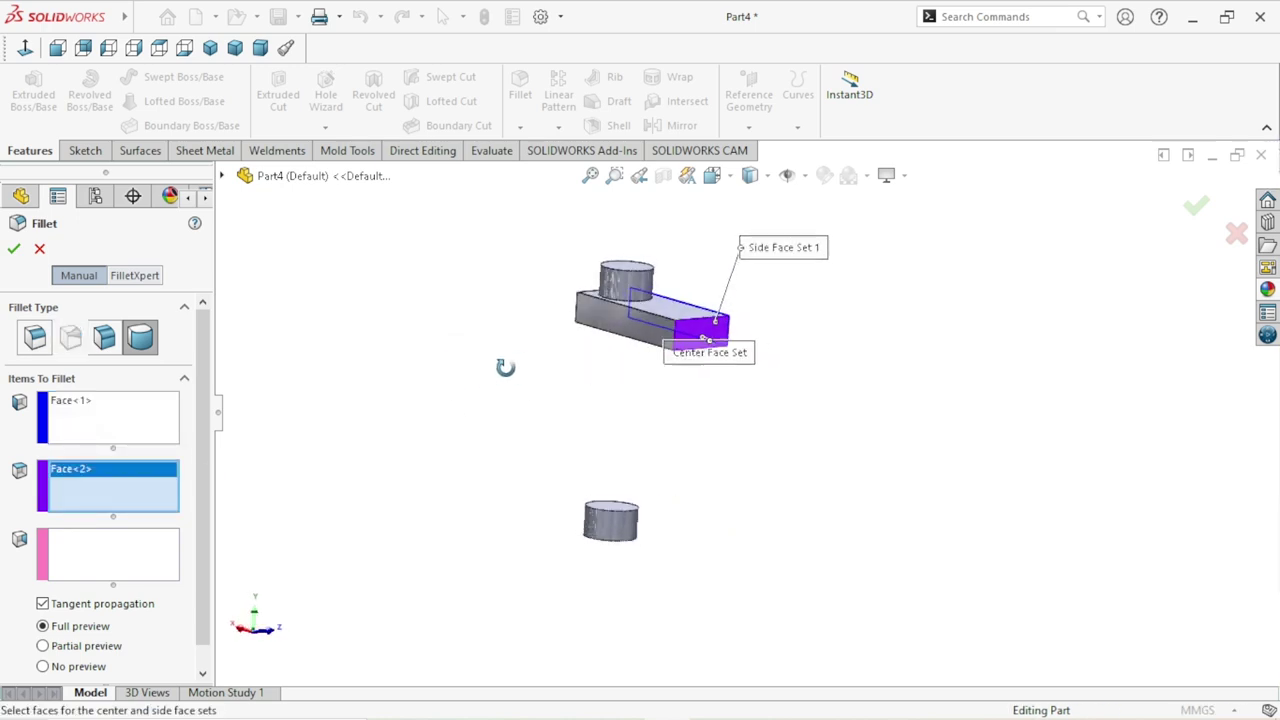
{"action": "left_click", "coordinate": [89, 558]}
{"action": "scroll", "coordinate": [609, 333], "scroll_direction": "down", "scroll_amount": 2}
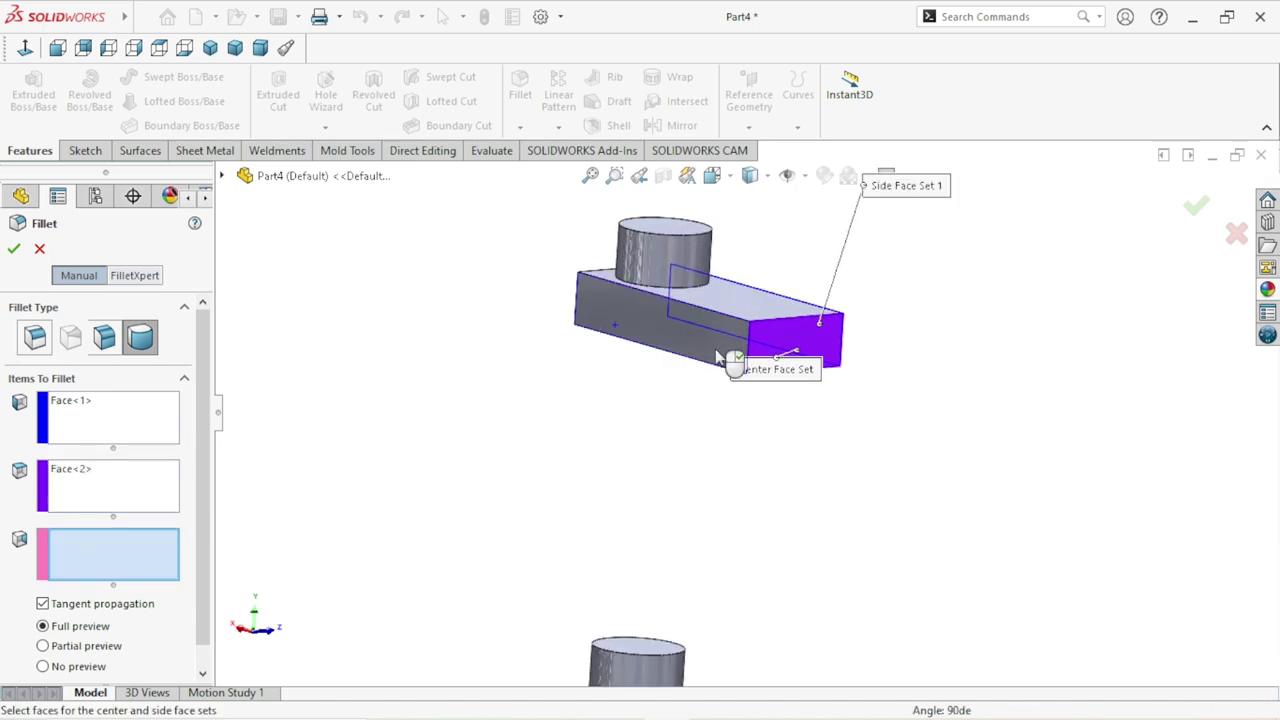
{"action": "left_click", "coordinate": [640, 345]}
{"action": "scroll", "coordinate": [572, 392], "scroll_direction": "up", "scroll_amount": 2}
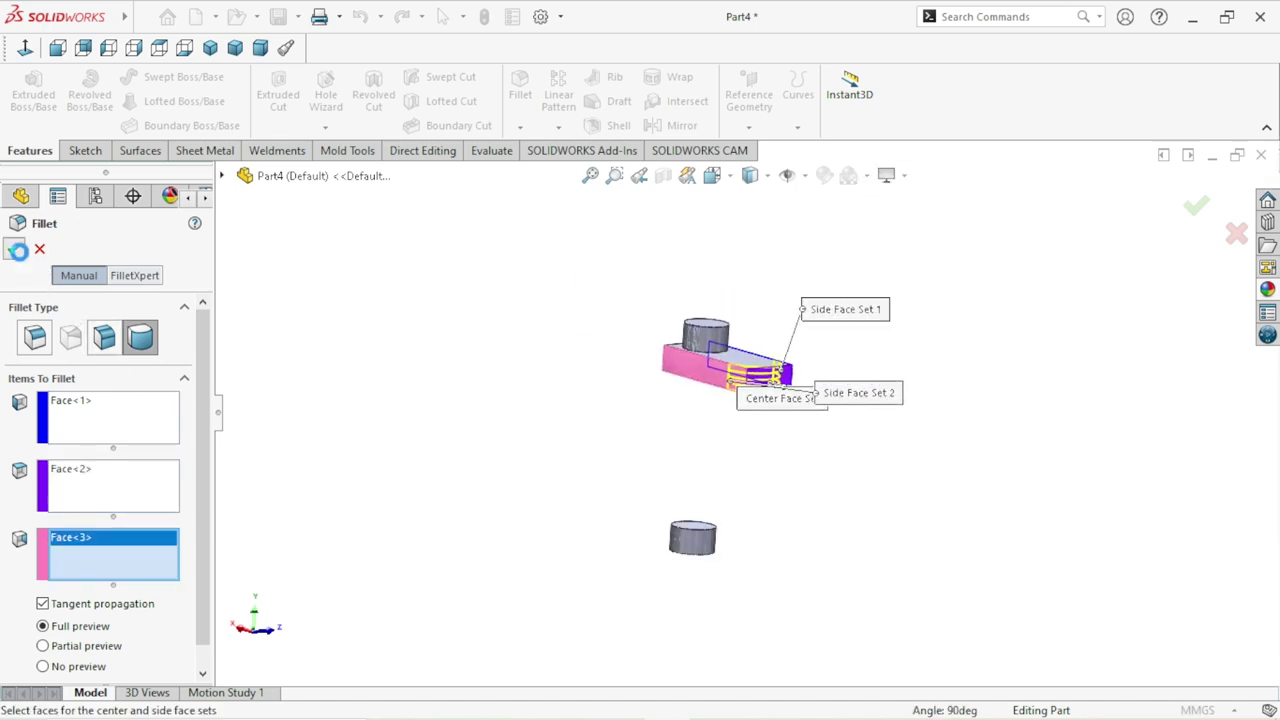
{"action": "mouse_move", "coordinate": [851, 413]}
{"action": "middle_mouse_down"}
{"action": "mouse_move", "coordinate": [712, 373]}
{"action": "mouse_move", "coordinate": [620, 469]}
{"action": "middle_mouse_up"}
{"action": "scroll", "coordinate": [843, 409], "scroll_direction": "down", "scroll_amount": 2}
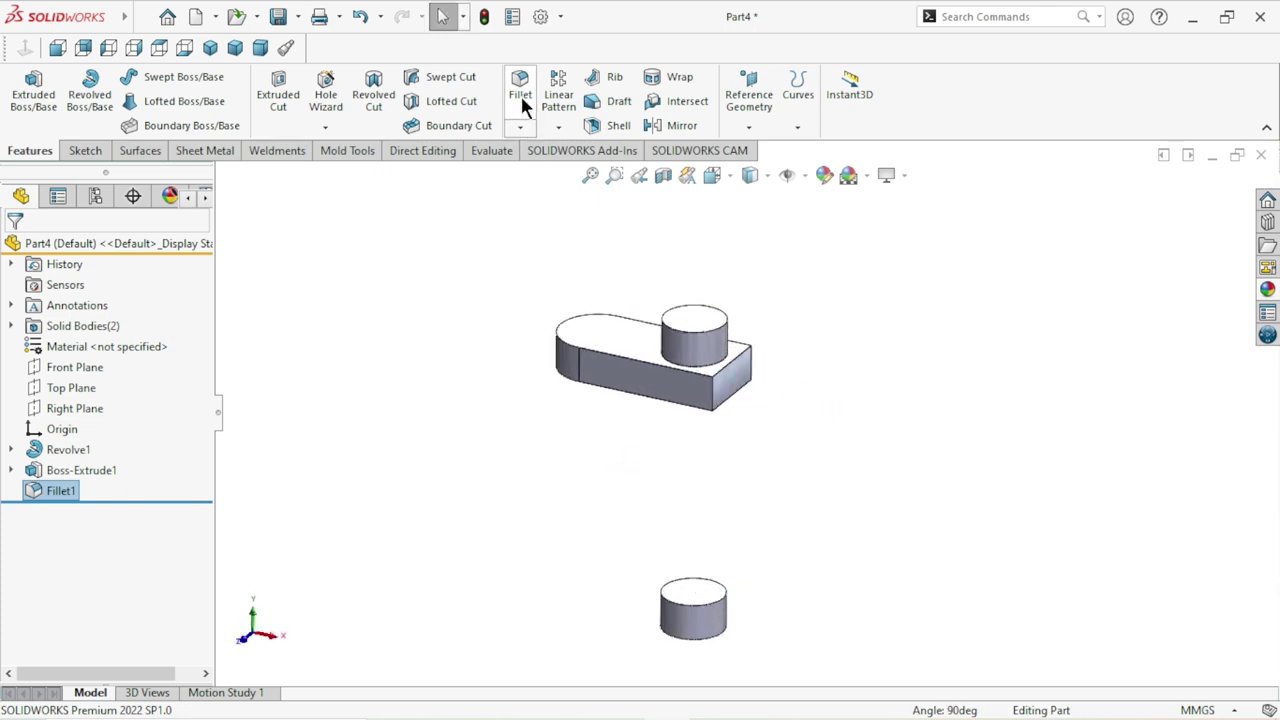
Round the right end with a second full-round fillet: front face, right end face, back face.
{"action": "left_click", "coordinate": [700, 397]}
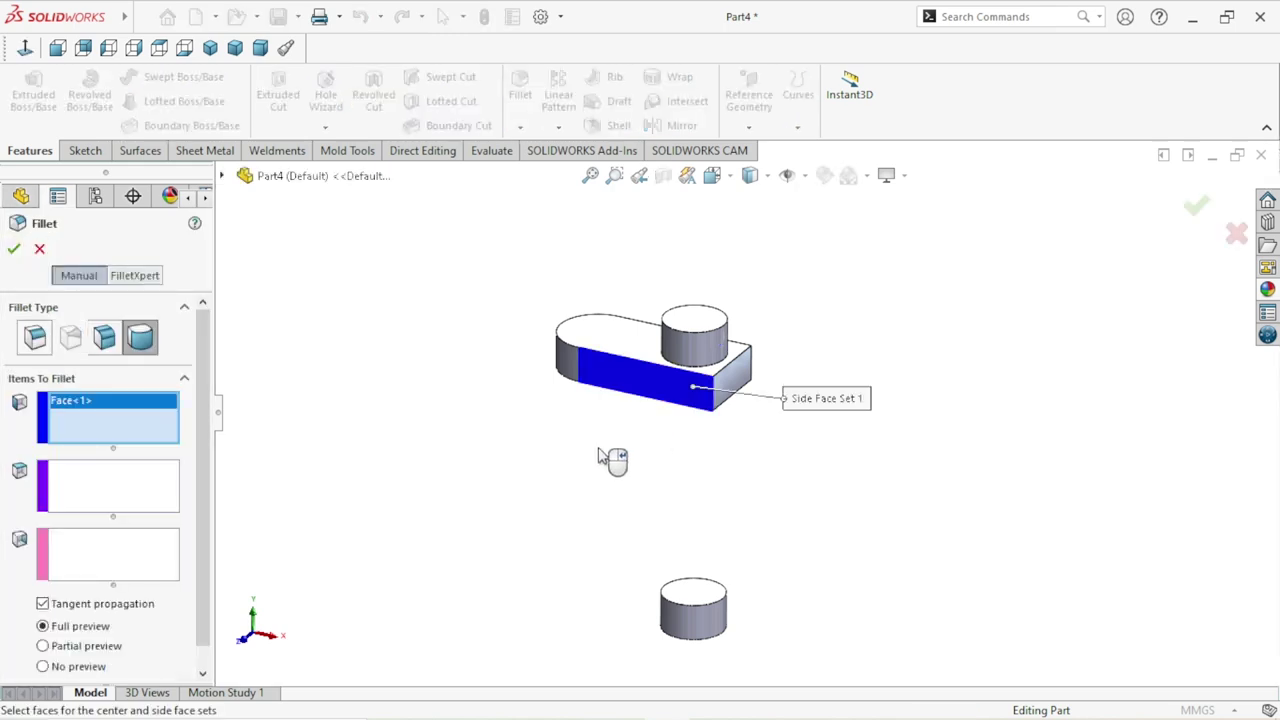
{"action": "left_click", "coordinate": [117, 489]}
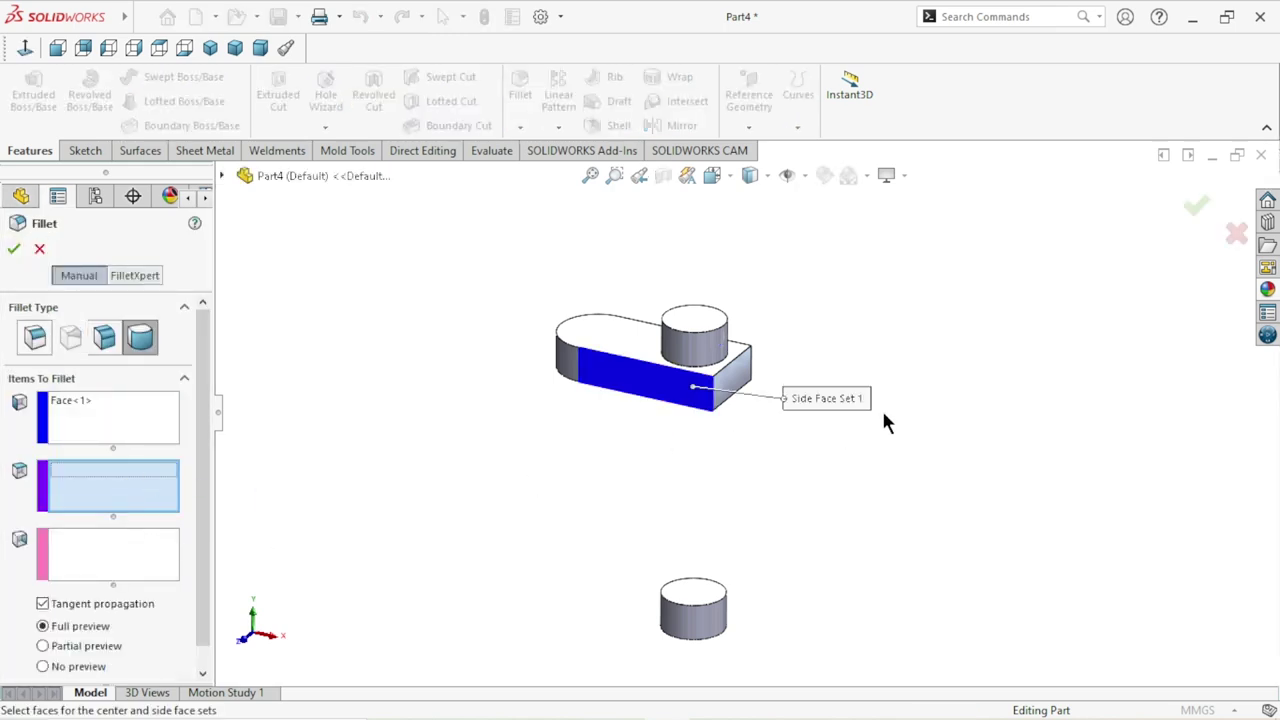
{"action": "left_click", "coordinate": [751, 390]}
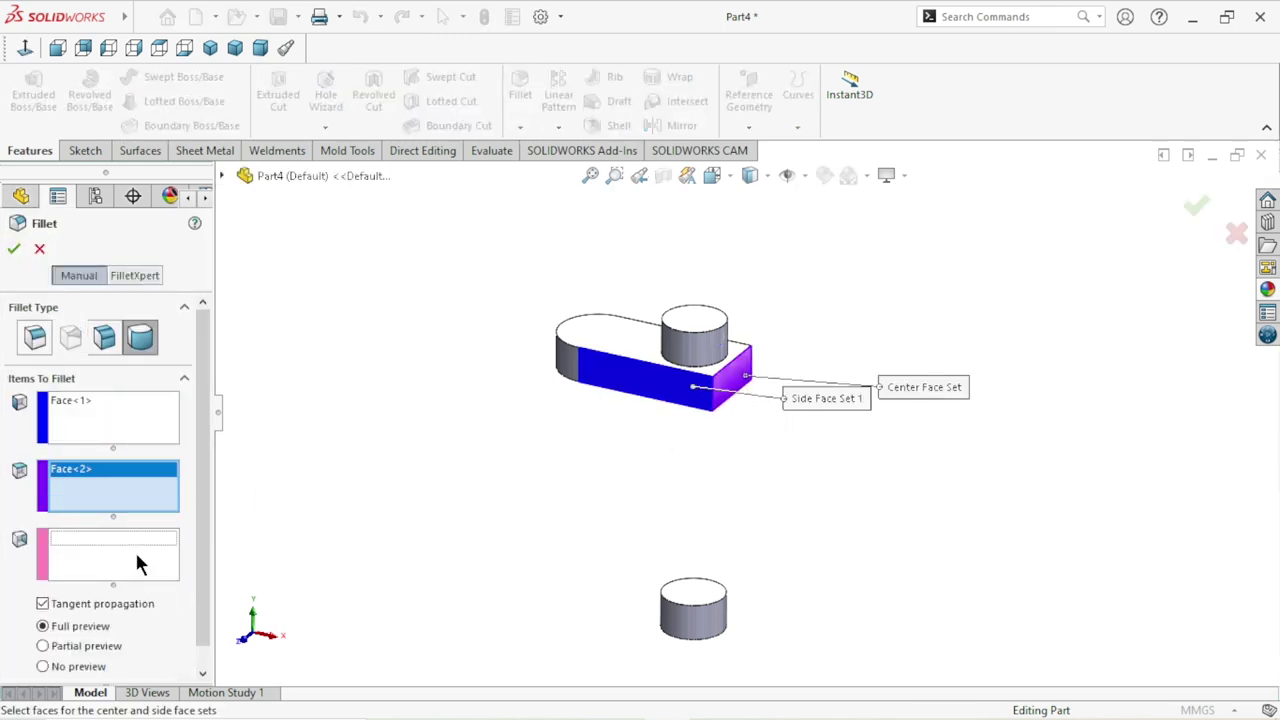
{"action": "left_click", "coordinate": [135, 551]}
{"action": "middle_click_drag", "start_coordinate": [988, 543], "coordinate": [616, 404]}
{"action": "scroll", "coordinate": [618, 404], "scroll_direction": "up", "scroll_amount": 3}
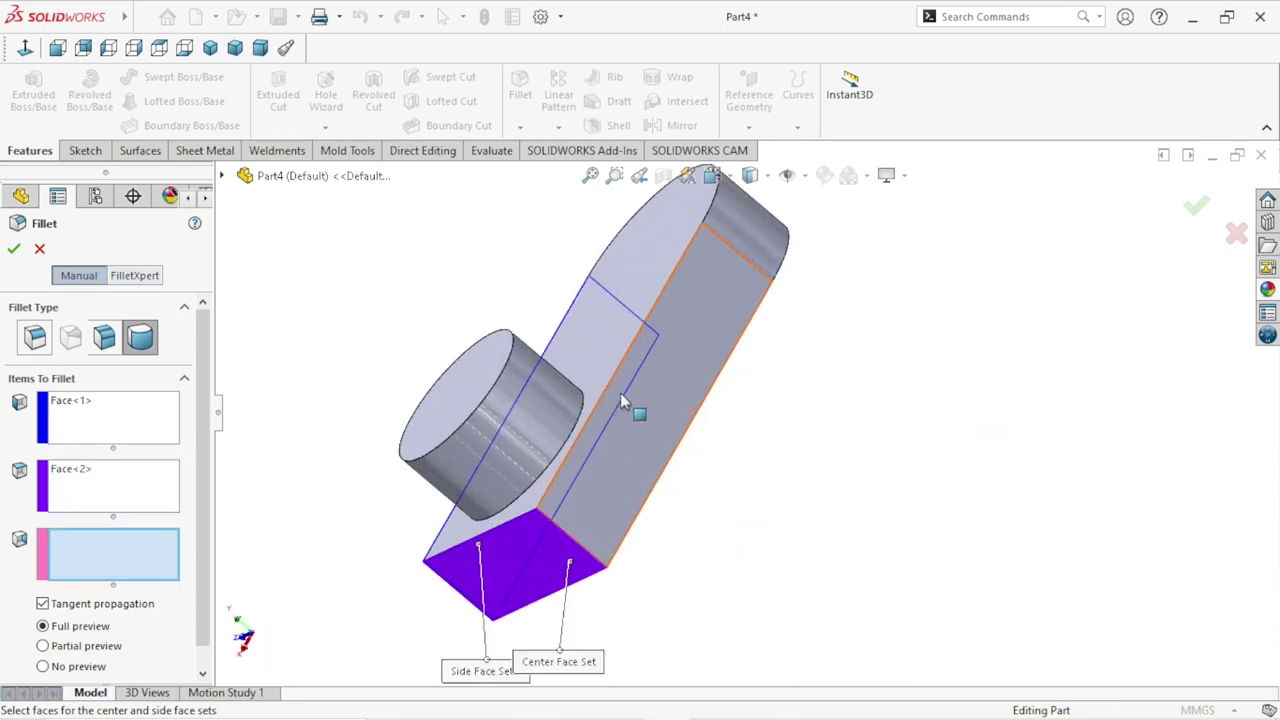
{"action": "left_click", "coordinate": [643, 452]}
{"action": "scroll", "coordinate": [697, 365], "scroll_direction": "down", "scroll_amount": 3}
{"action": "scroll", "coordinate": [725, 385], "scroll_direction": "down", "scroll_amount": 2}
{"action": "scroll", "coordinate": [742, 395], "scroll_direction": "down", "scroll_amount": 1}
{"action": "mouse_move", "coordinate": [761, 396]}
{"action": "middle_mouse_down"}
{"action": "mouse_move", "coordinate": [832, 363]}
{"action": "mouse_move", "coordinate": [820, 356]}
{"action": "middle_mouse_up"}
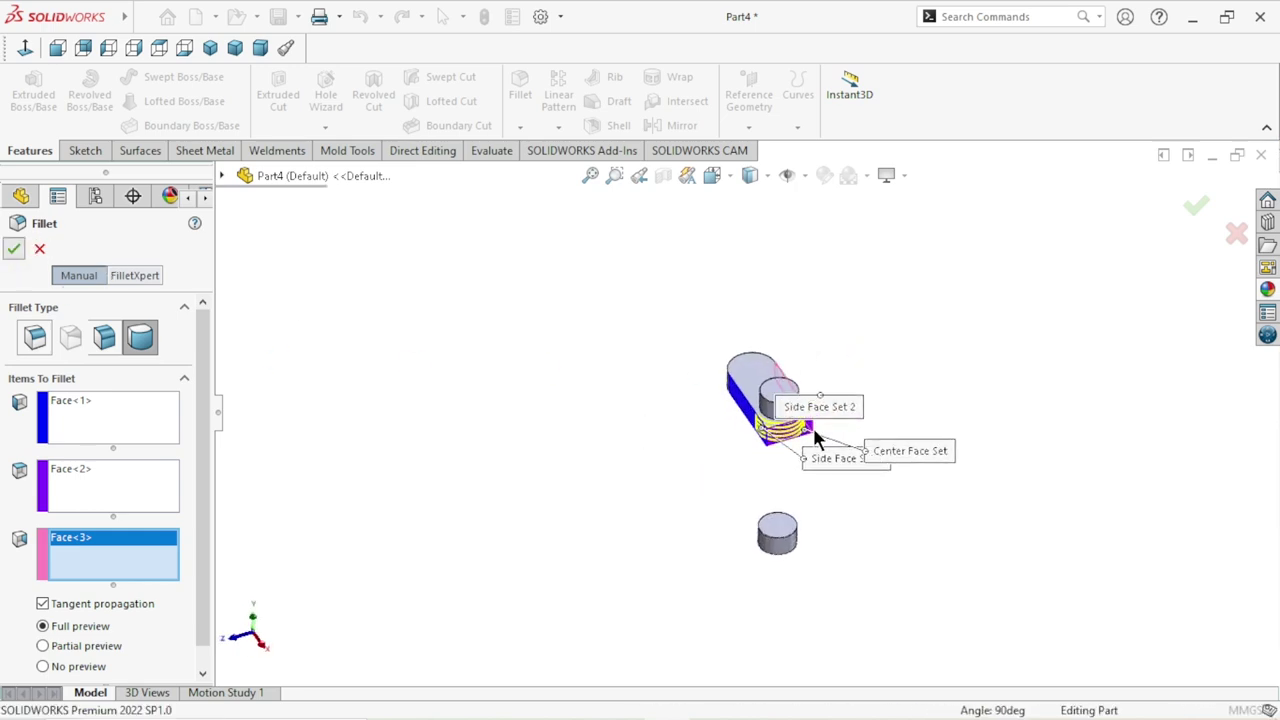
{"action": "key", "text": "Return"}
Turn the finished arm and select its front face to sketch on.
{"action": "scroll", "coordinate": [797, 450], "scroll_direction": "down", "scroll_amount": 2}
{"action": "mouse_move", "coordinate": [797, 446]}
{"action": "middle_mouse_down"}
{"action": "mouse_move", "coordinate": [831, 323]}
{"action": "mouse_move", "coordinate": [826, 249]}
{"action": "mouse_move", "coordinate": [734, 443]}
{"action": "mouse_move", "coordinate": [777, 320]}
{"action": "mouse_move", "coordinate": [592, 437]}
{"action": "middle_mouse_up"}
{"action": "scroll", "coordinate": [783, 385], "scroll_direction": "down", "scroll_amount": 2}
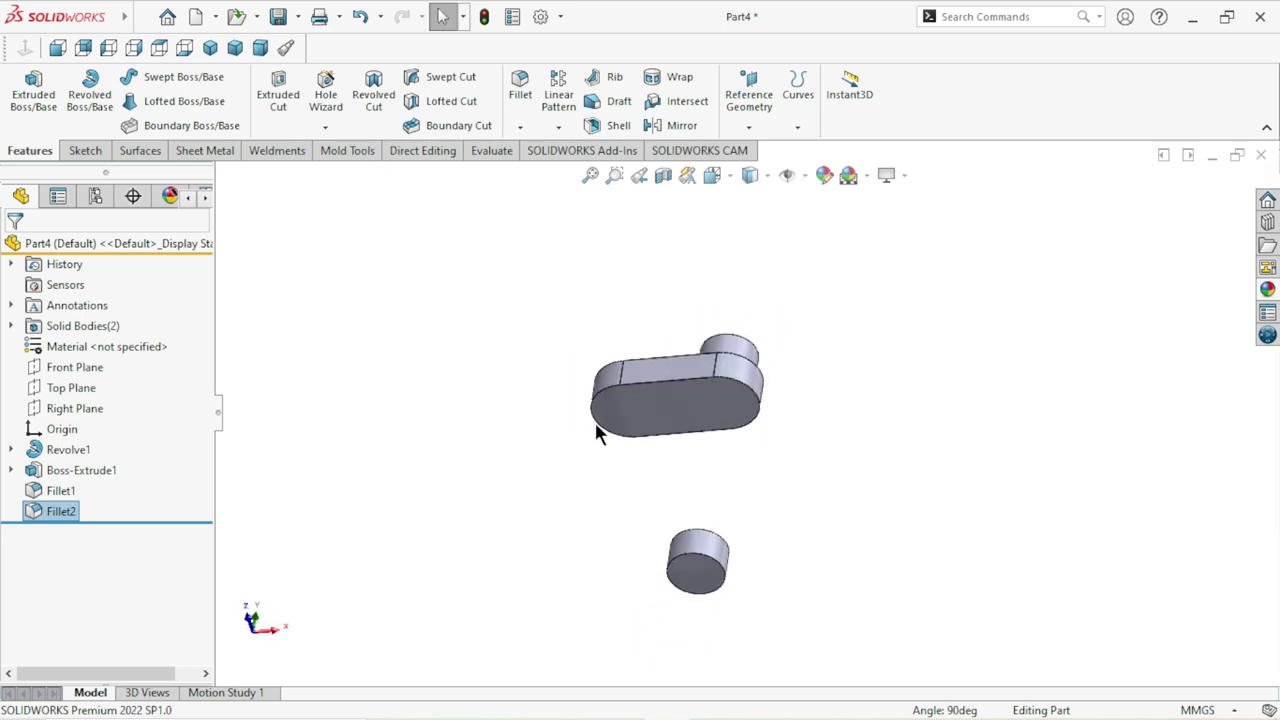
{"action": "left_click", "coordinate": [630, 428]}
Start a sketch on the front face, view it Normal To, and draw a circle at the left arc centre.
{"action": "left_click", "coordinate": [694, 357]}
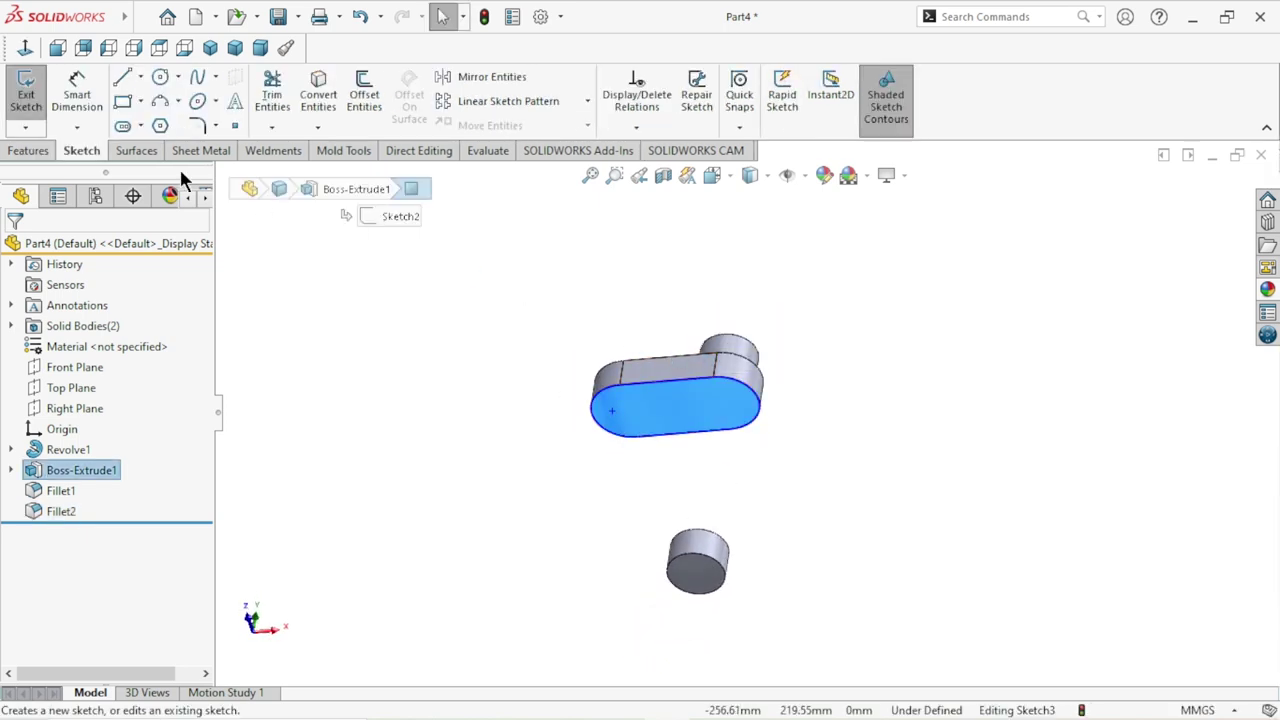
{"action": "left_click", "coordinate": [25, 47]}
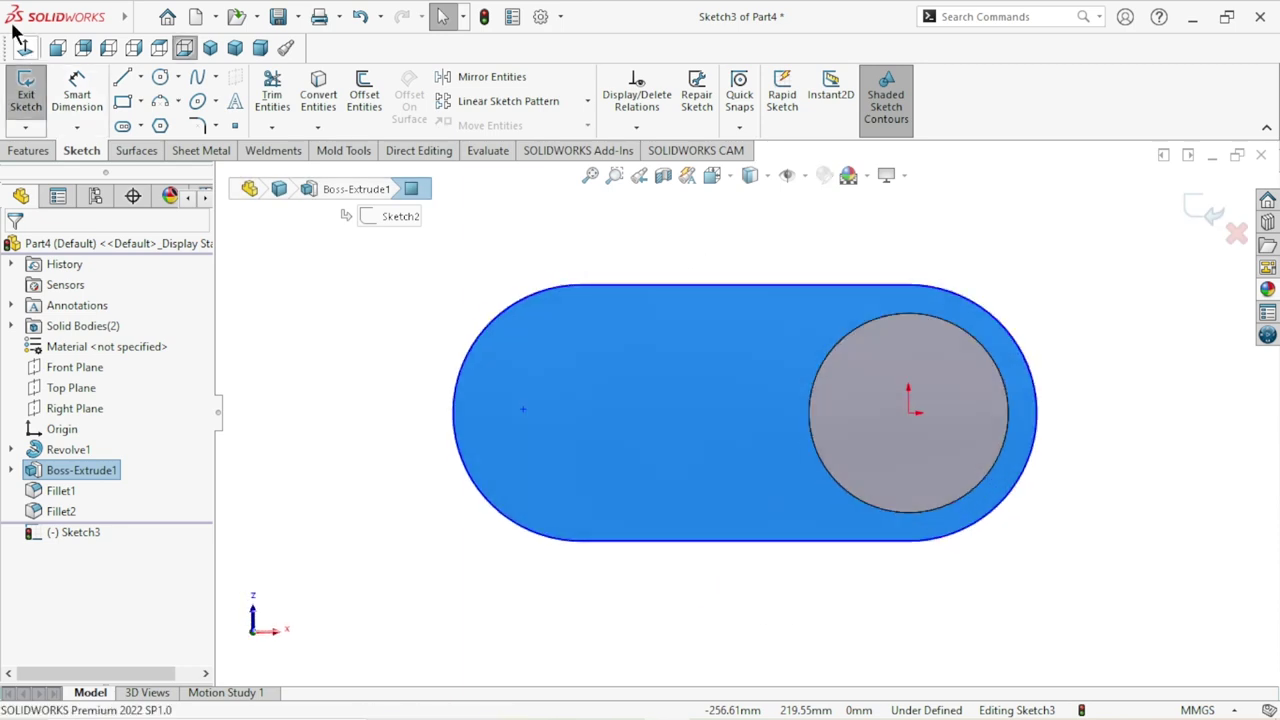
{"action": "scroll", "coordinate": [740, 371], "scroll_direction": "up", "scroll_amount": 2}
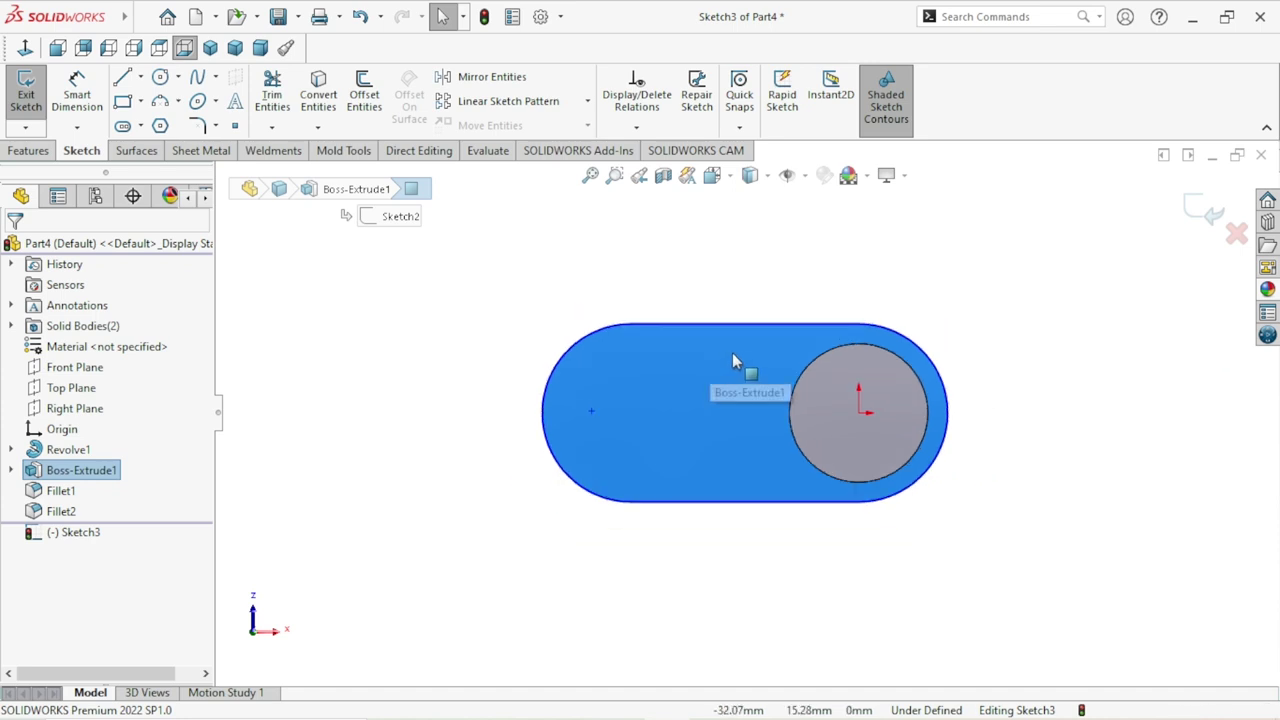
{"action": "scroll", "coordinate": [734, 400], "scroll_direction": "down", "scroll_amount": 3}
{"action": "scroll", "coordinate": [750, 480], "scroll_direction": "up", "scroll_amount": 1}
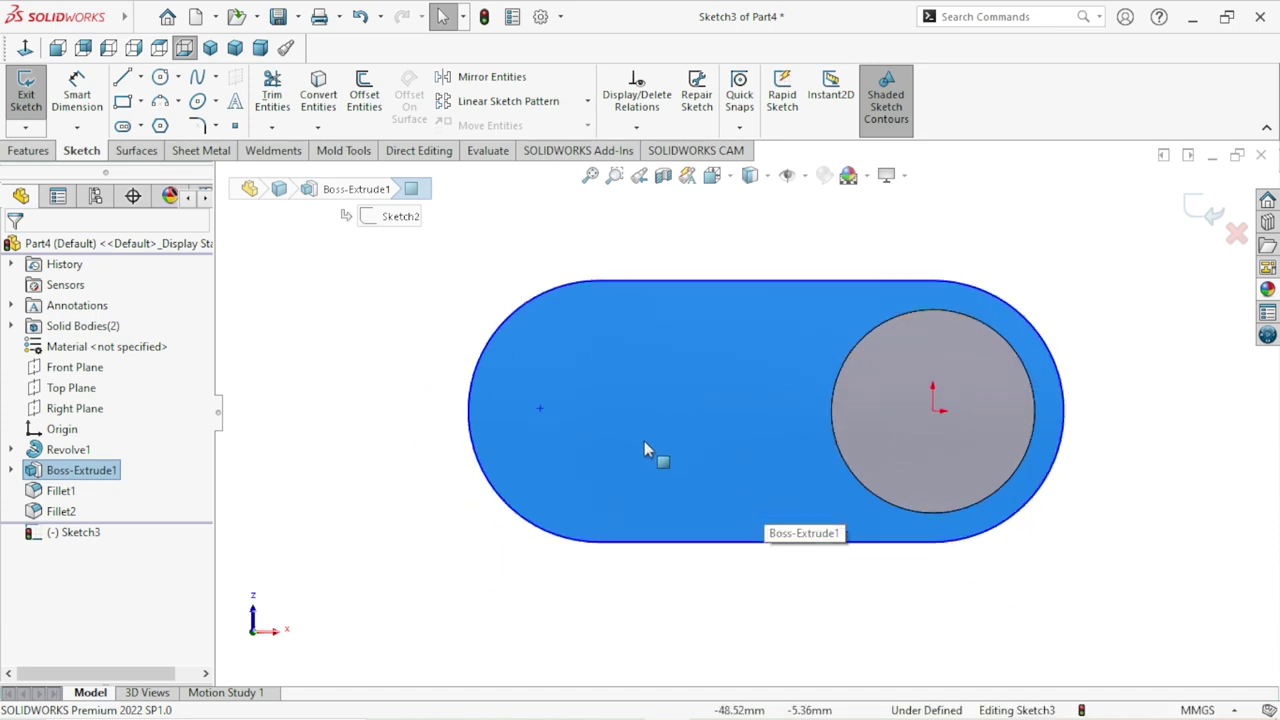
{"action": "left_click", "coordinate": [158, 79]}
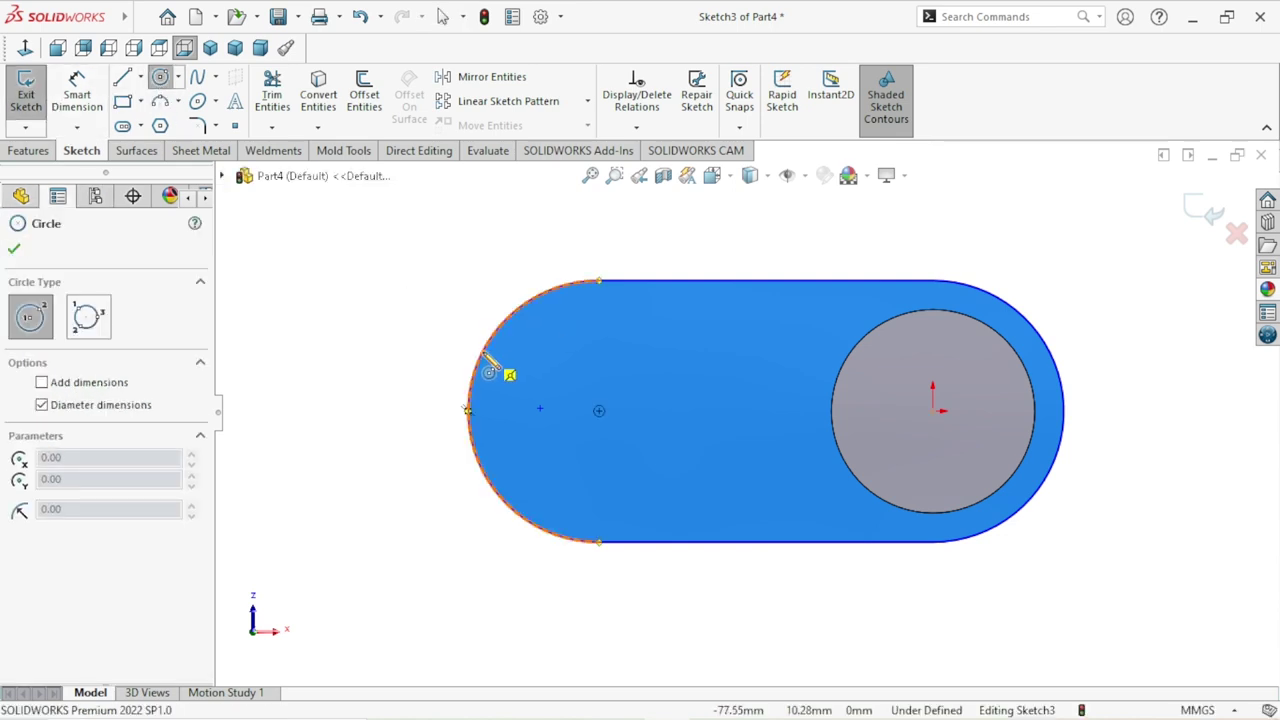
{"action": "left_click", "coordinate": [598, 410]}
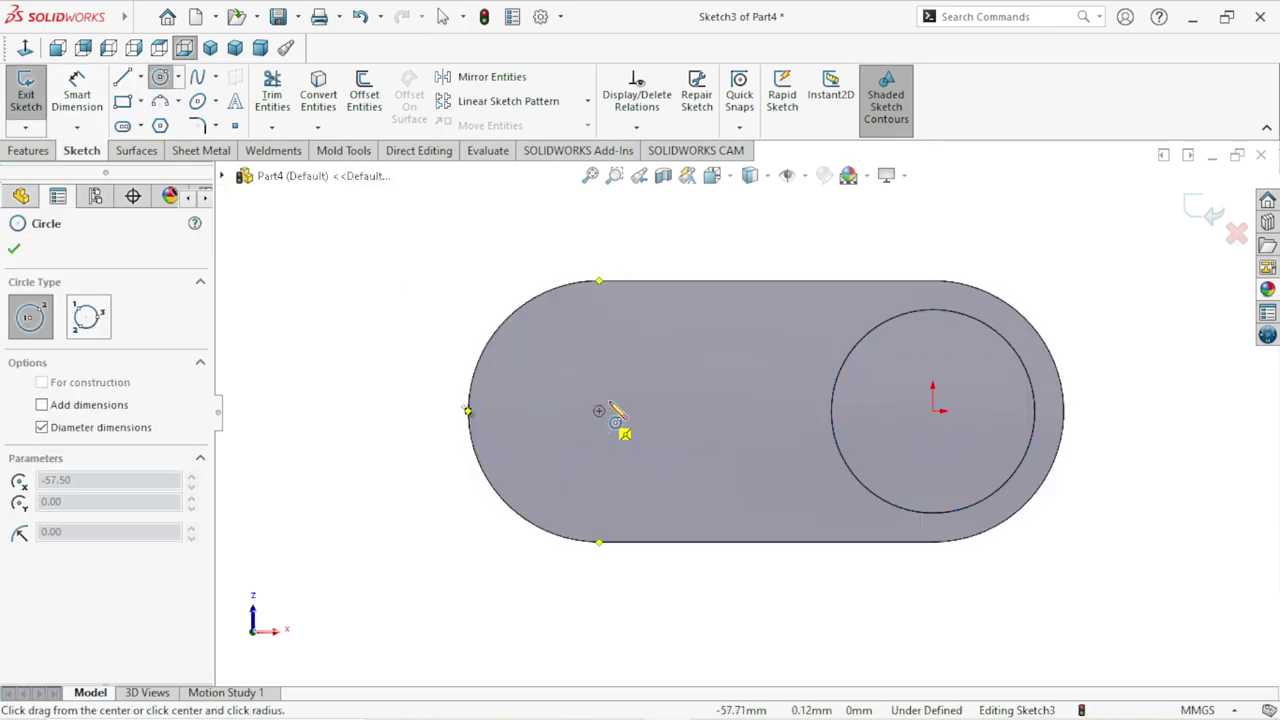
{"action": "left_click", "coordinate": [688, 357]}
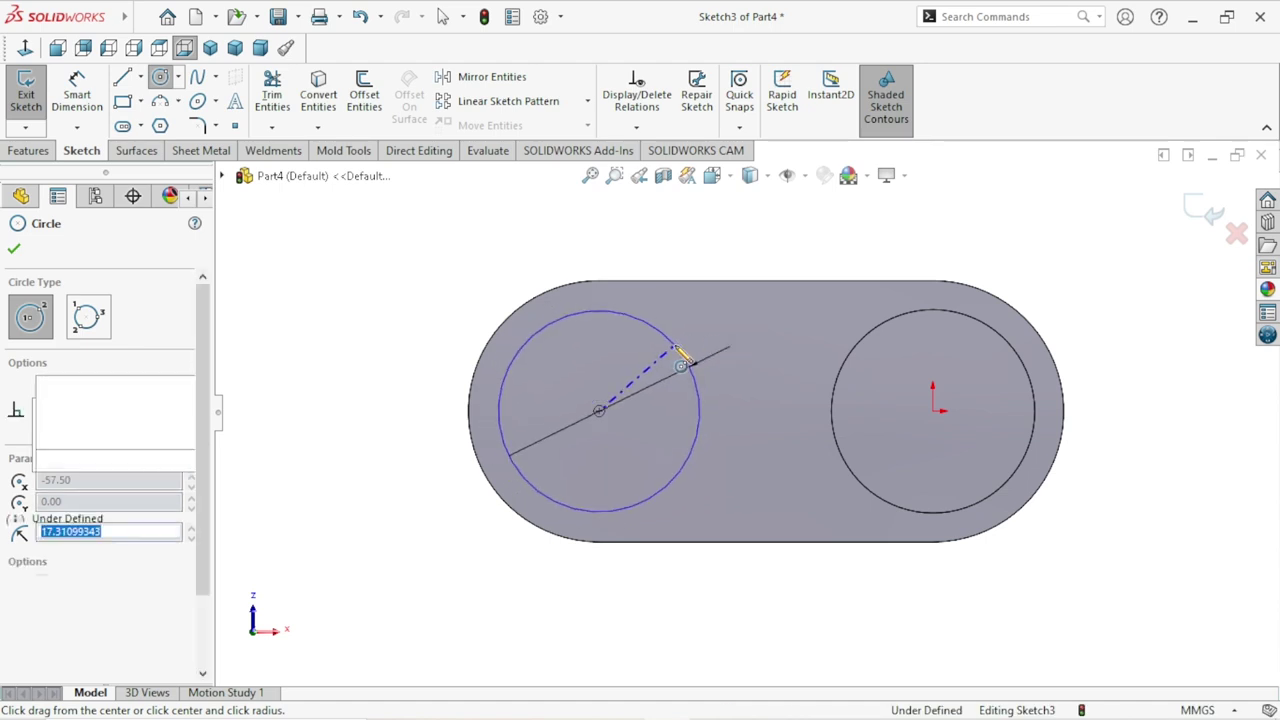
{"action": "right_click", "coordinate": [470, 290]}
{"action": "left_click", "coordinate": [466, 283]}
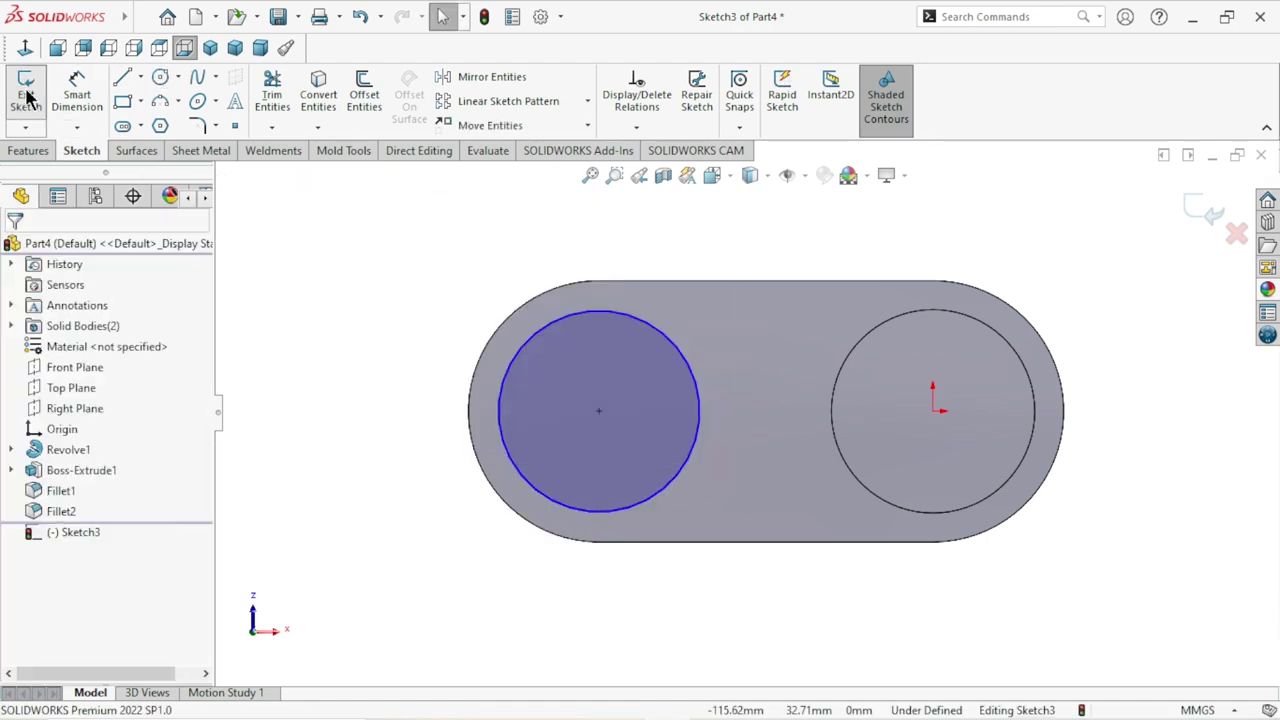
Dimension the circle's diameter to 35 mm.
{"action": "left_click", "coordinate": [63, 100]}
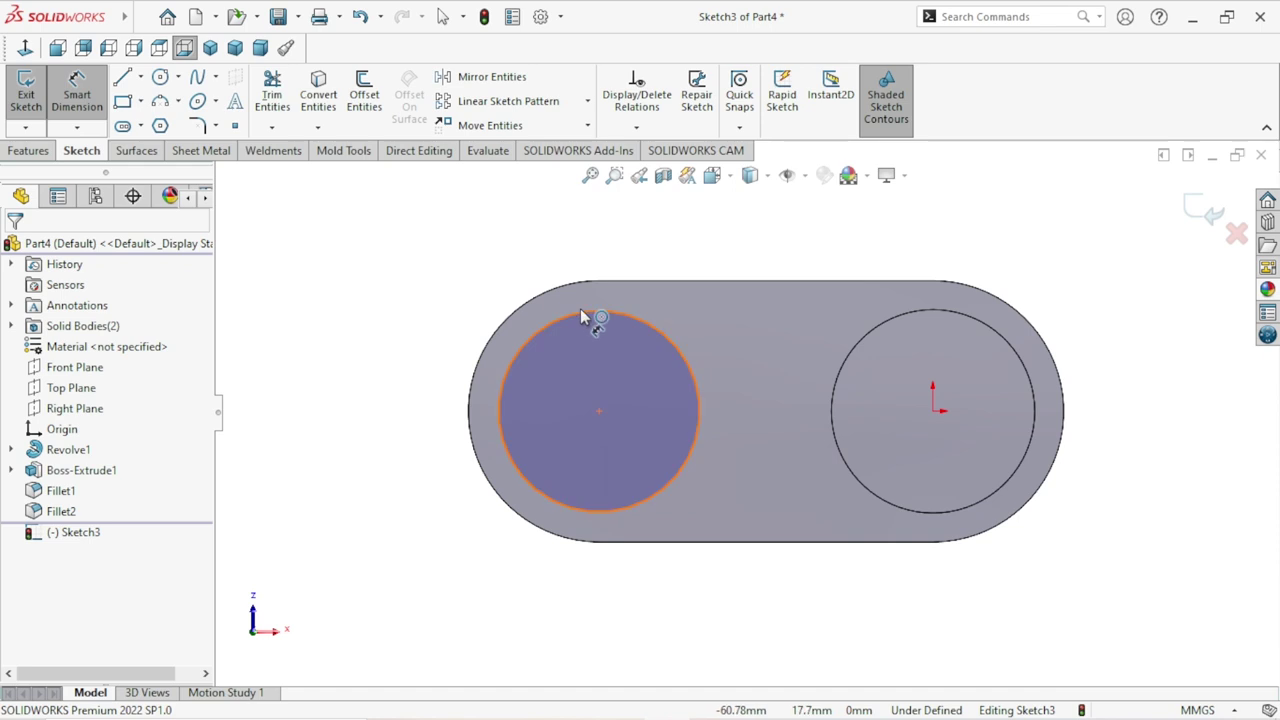
{"action": "left_click", "coordinate": [580, 310]}
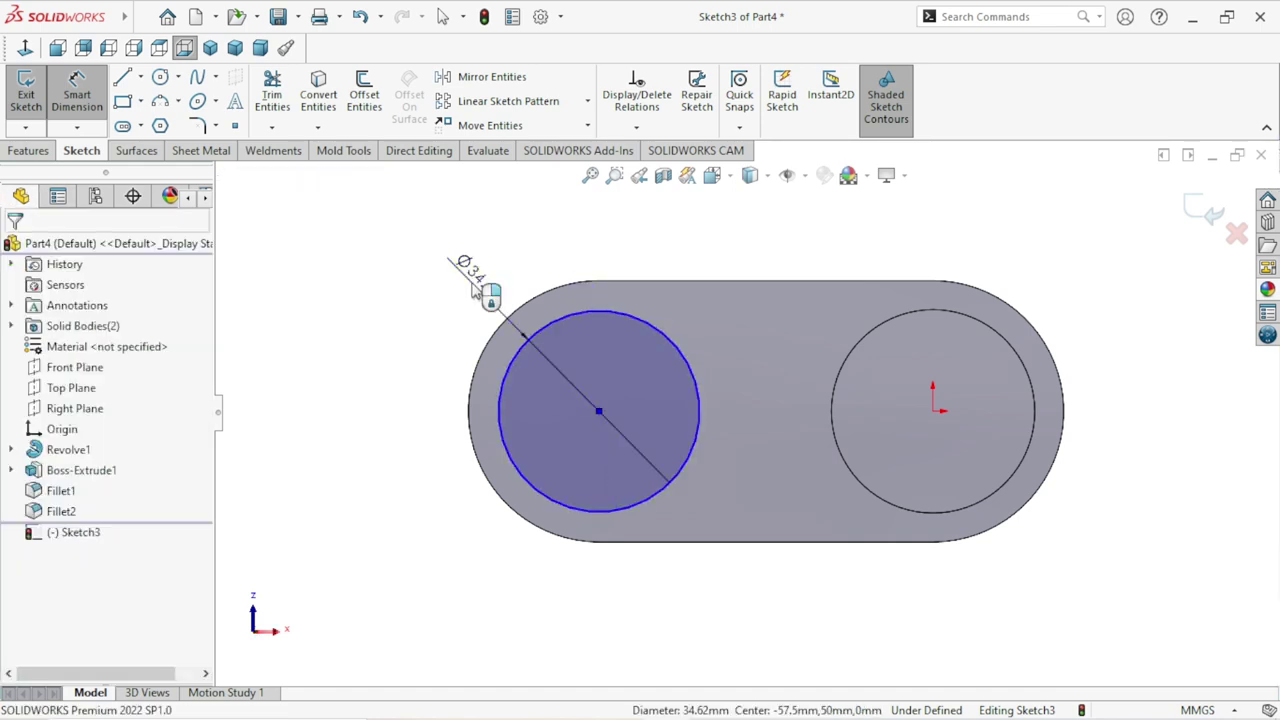
{"action": "left_click", "coordinate": [476, 285]}
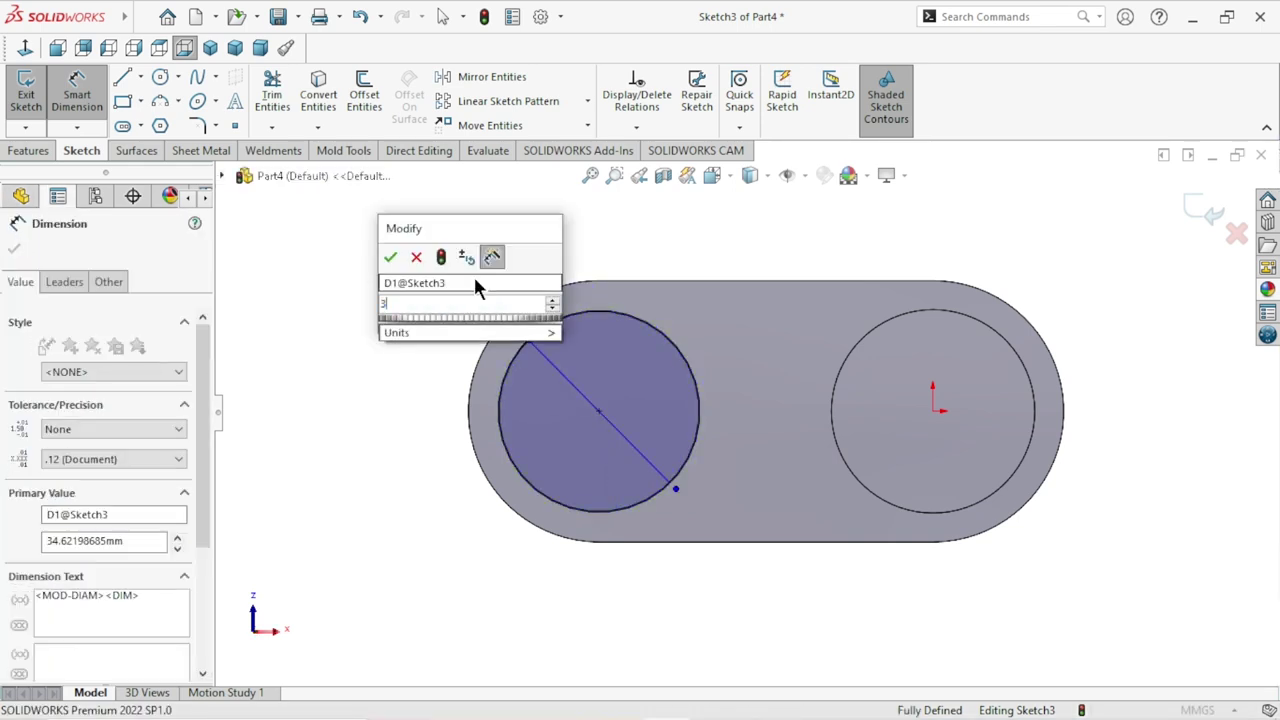
{"action": "type", "text": "35"}
{"action": "left_click", "coordinate": [391, 257]}
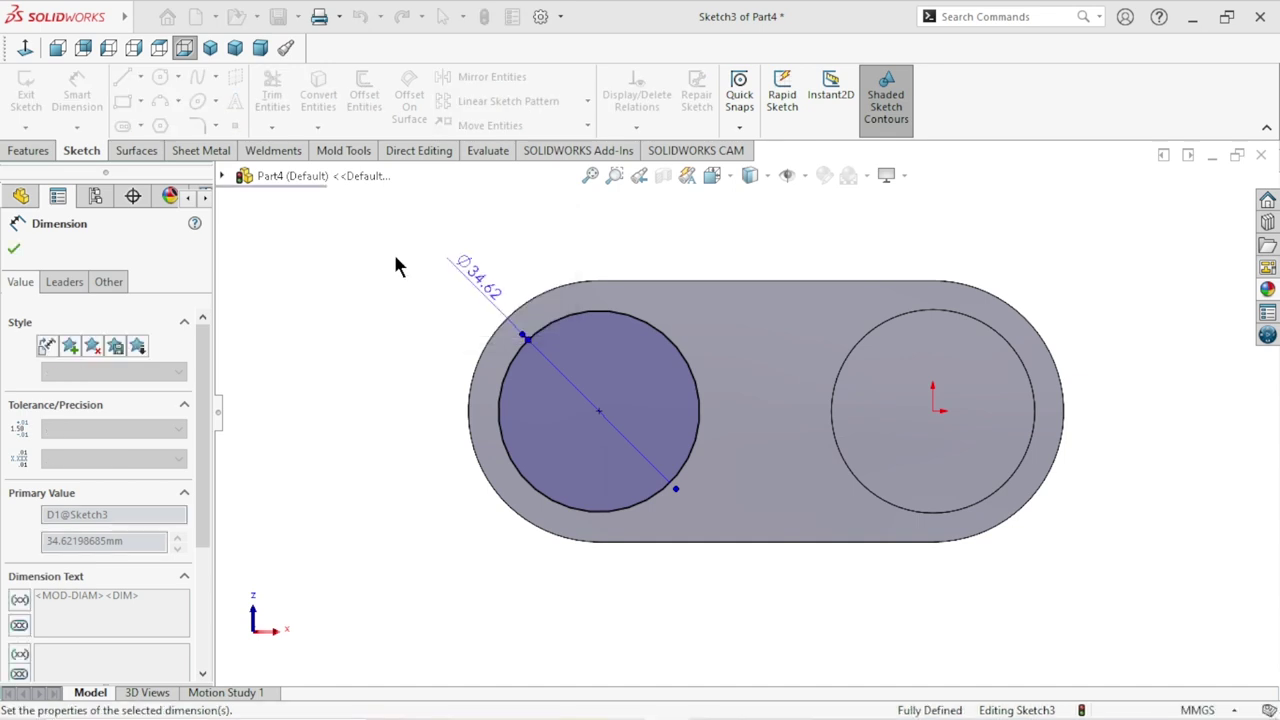
{"action": "key", "text": "z"}
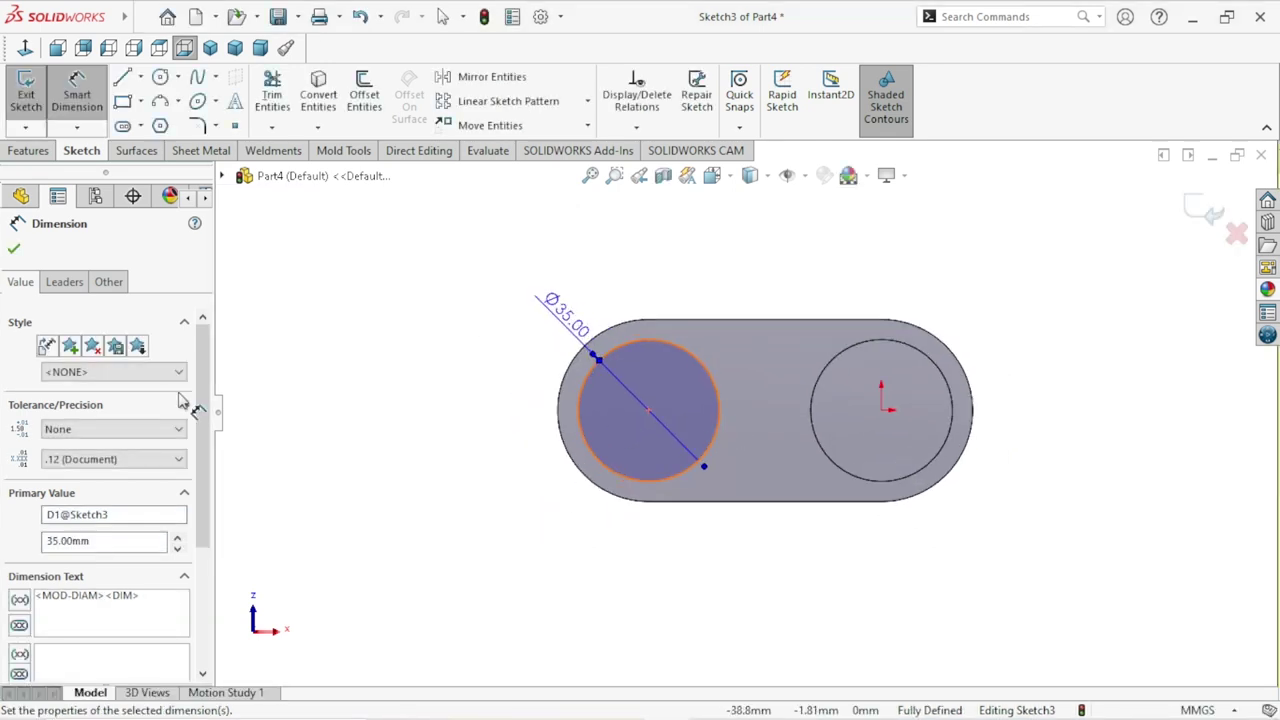
{"action": "left_click", "coordinate": [13, 250]}
{"action": "key", "text": "Escape"}
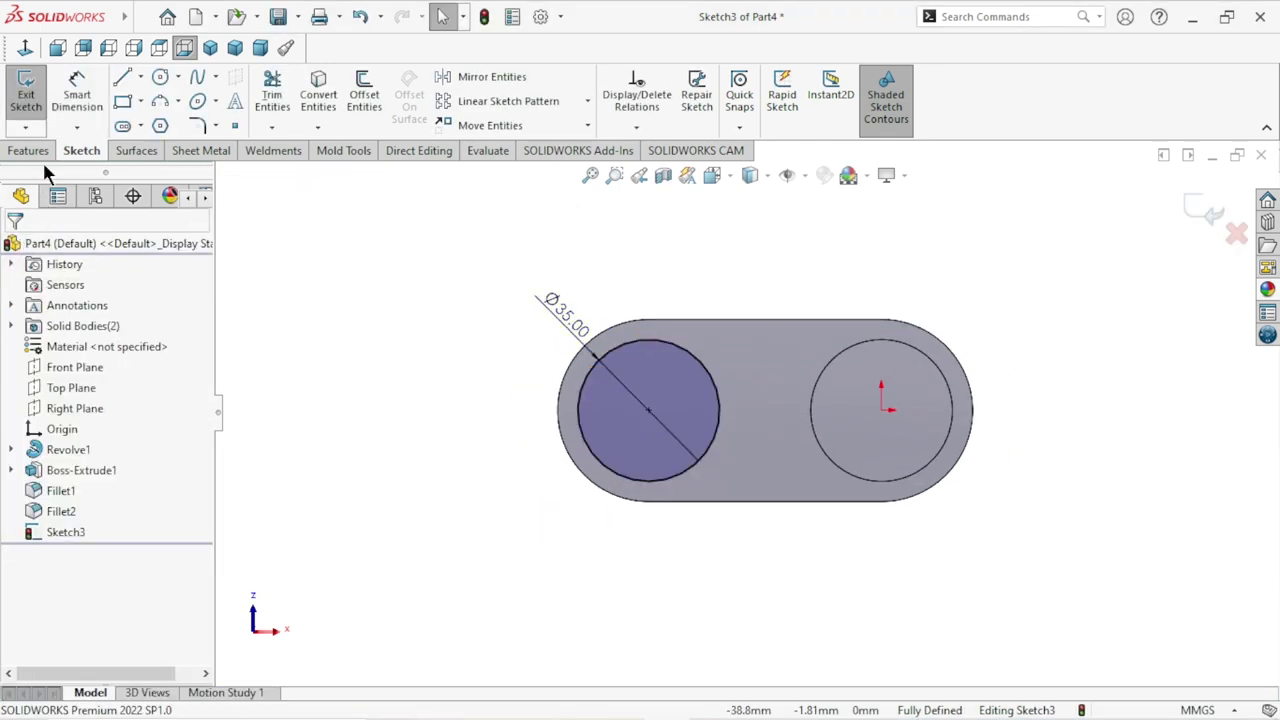
{"action": "left_click", "coordinate": [48, 148]}
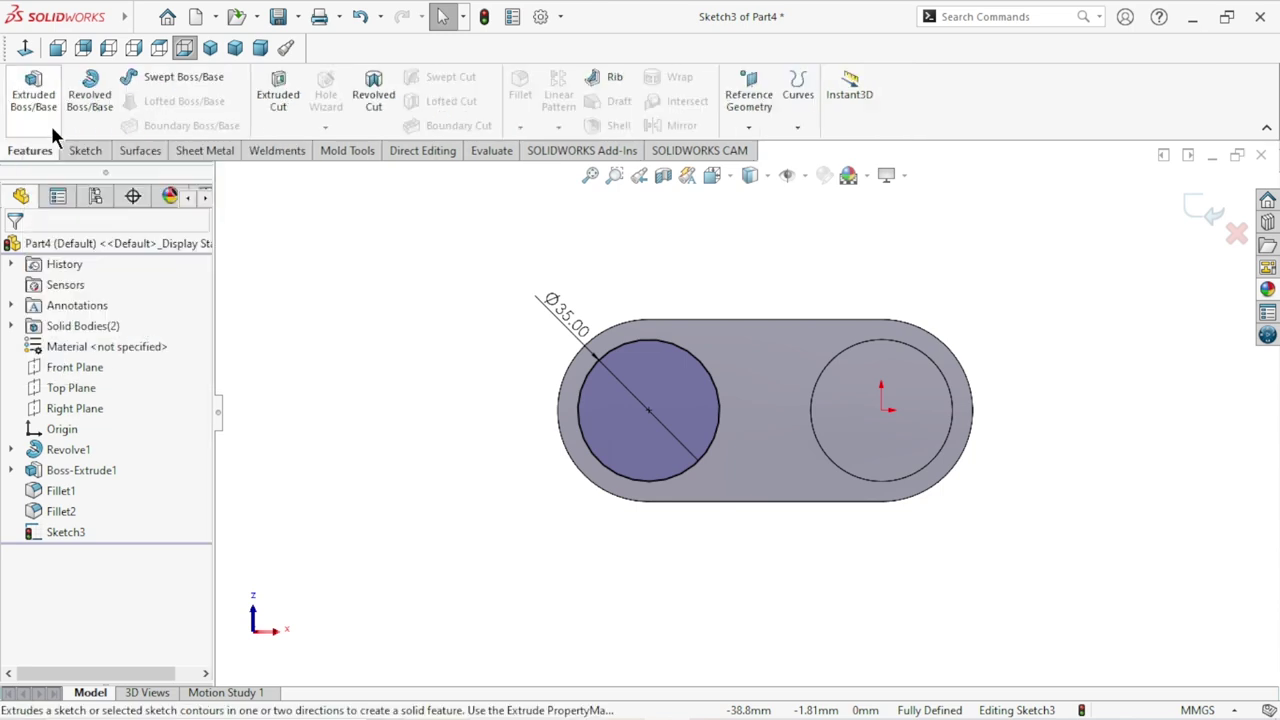
Extrude the Ø35 circle 40 mm blind into a cylindrical boss.
{"action": "left_click", "coordinate": [50, 115]}
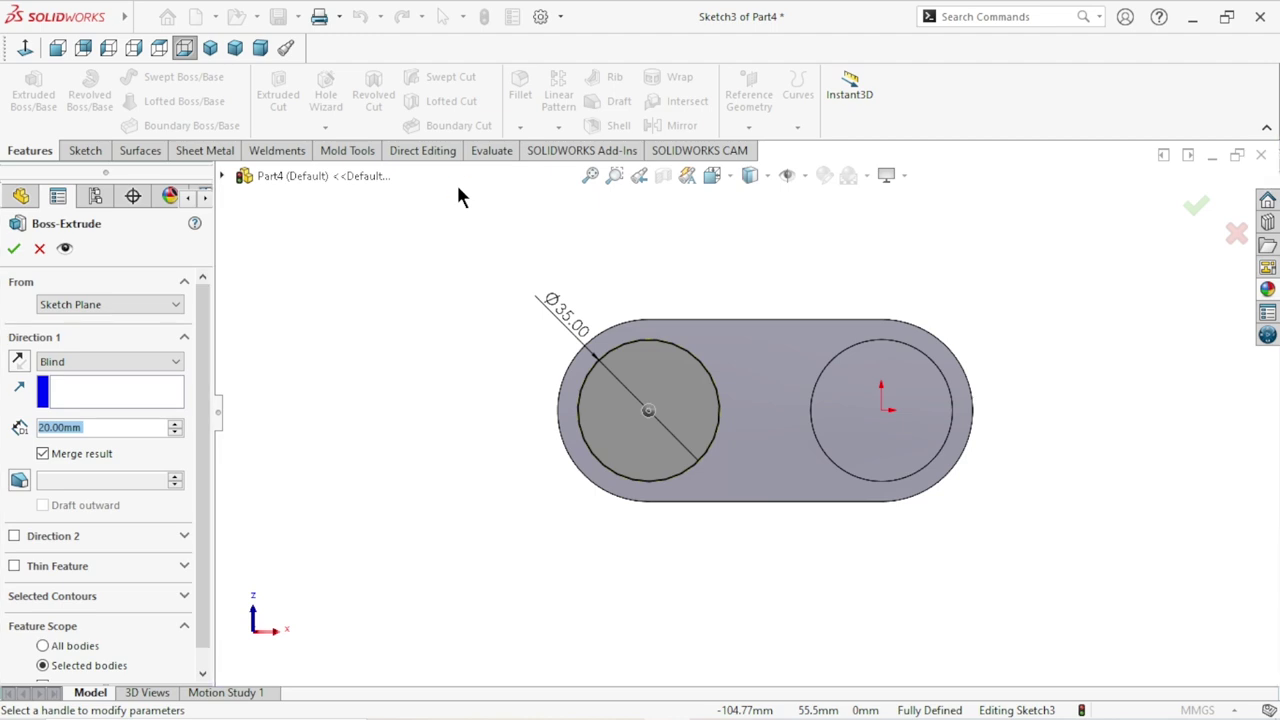
{"action": "type", "text": "40"}
{"action": "key", "text": "Return"}
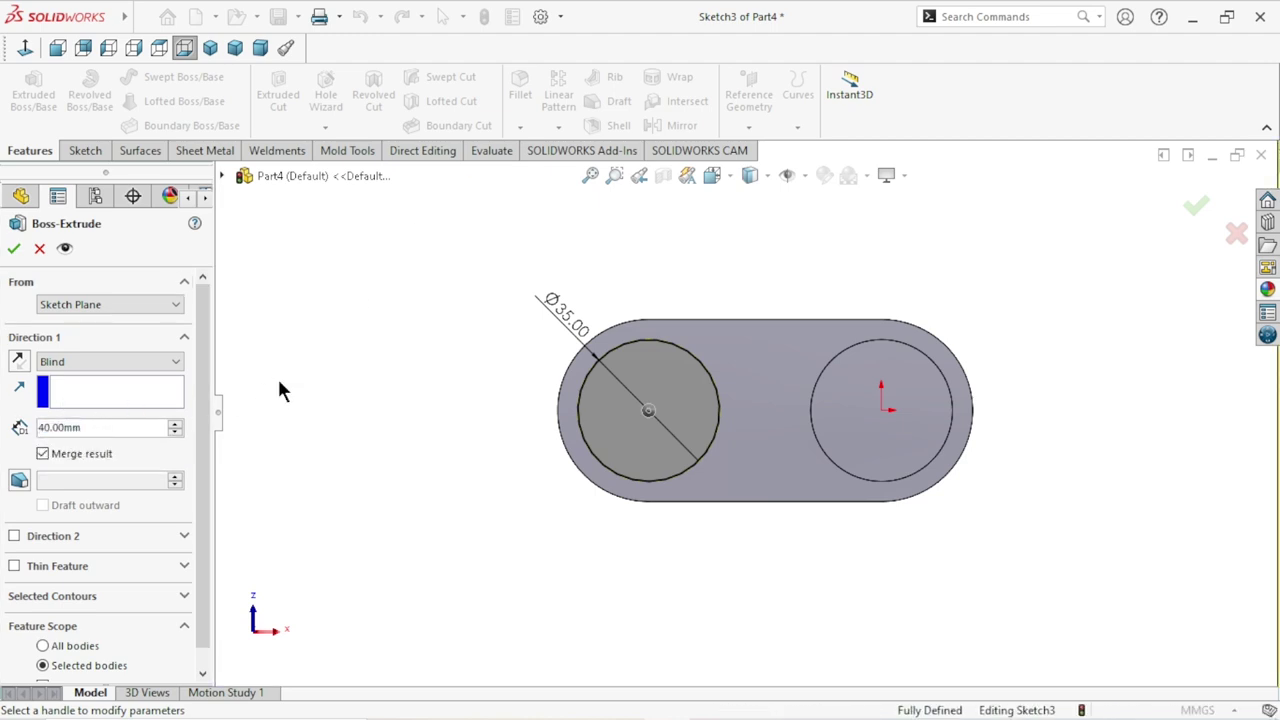
{"action": "mouse_move", "coordinate": [454, 307]}
{"action": "middle_mouse_down"}
{"action": "mouse_move", "coordinate": [429, 361]}
{"action": "mouse_move", "coordinate": [116, 306]}
{"action": "middle_mouse_up"}
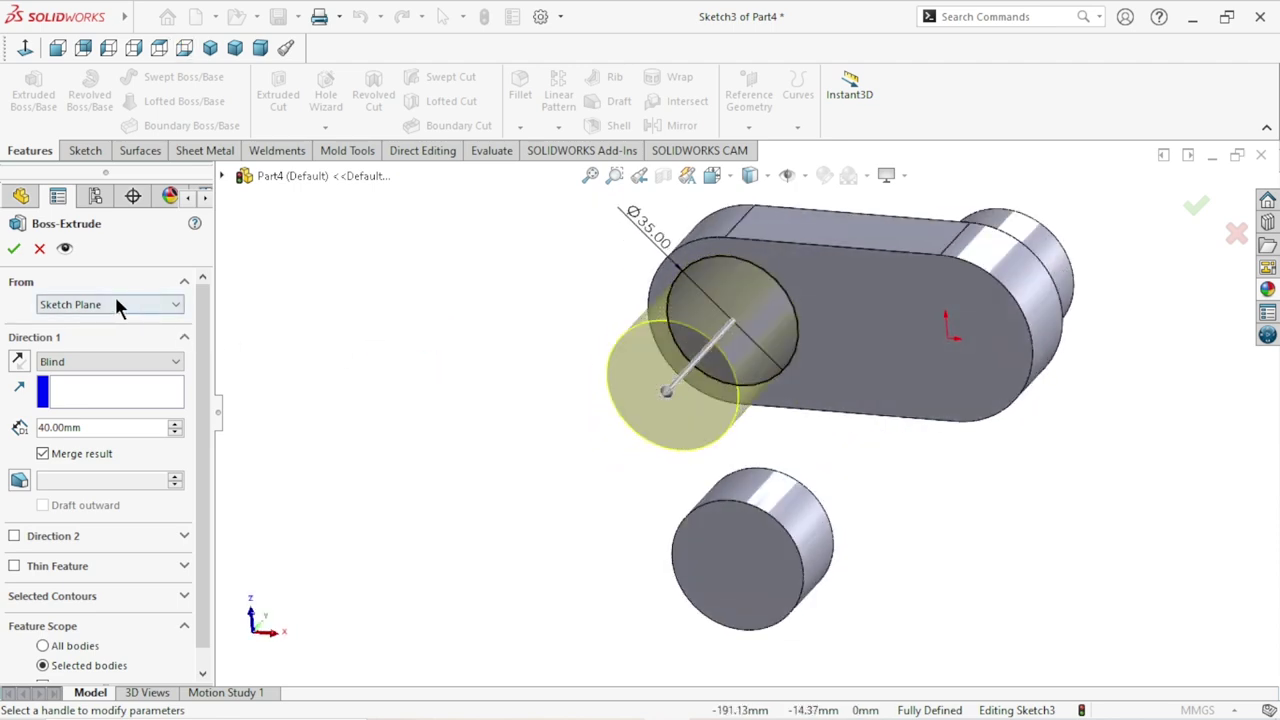
{"action": "left_click", "coordinate": [14, 252]}
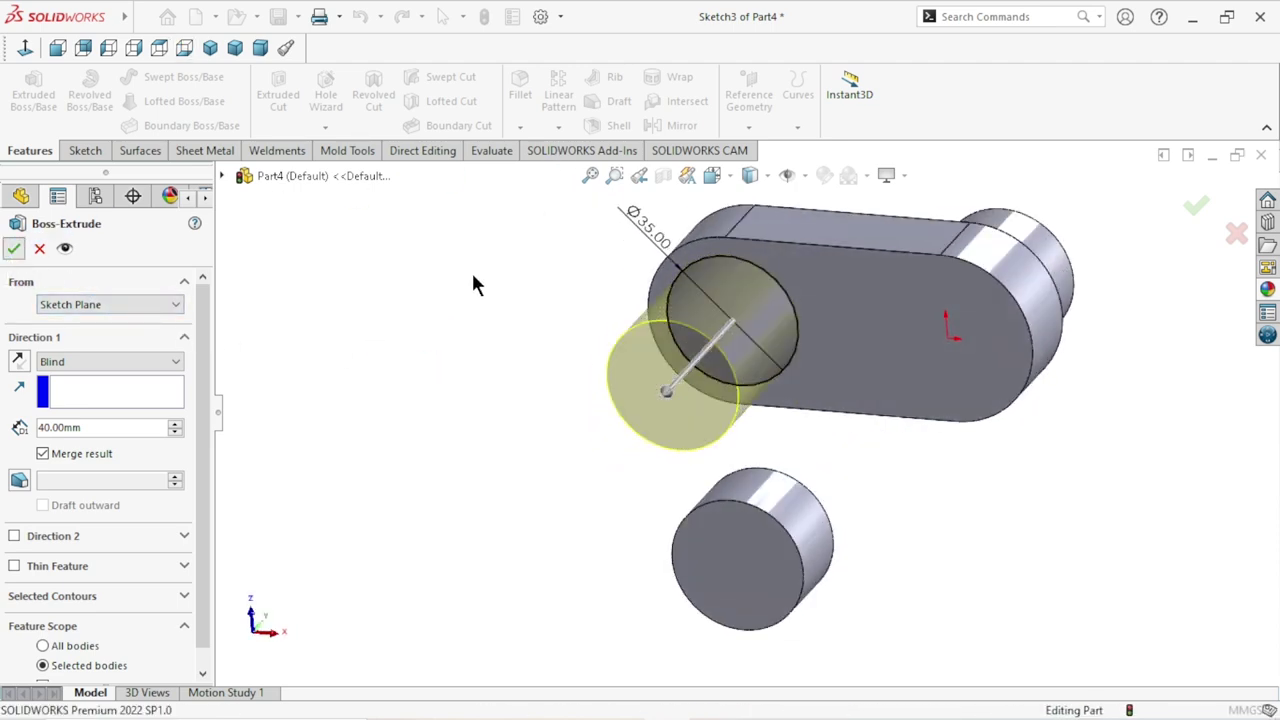
Start a new sketch on the boss's circular end face.
{"action": "middle_click_drag", "start_coordinate": [816, 445], "coordinate": [781, 484]}
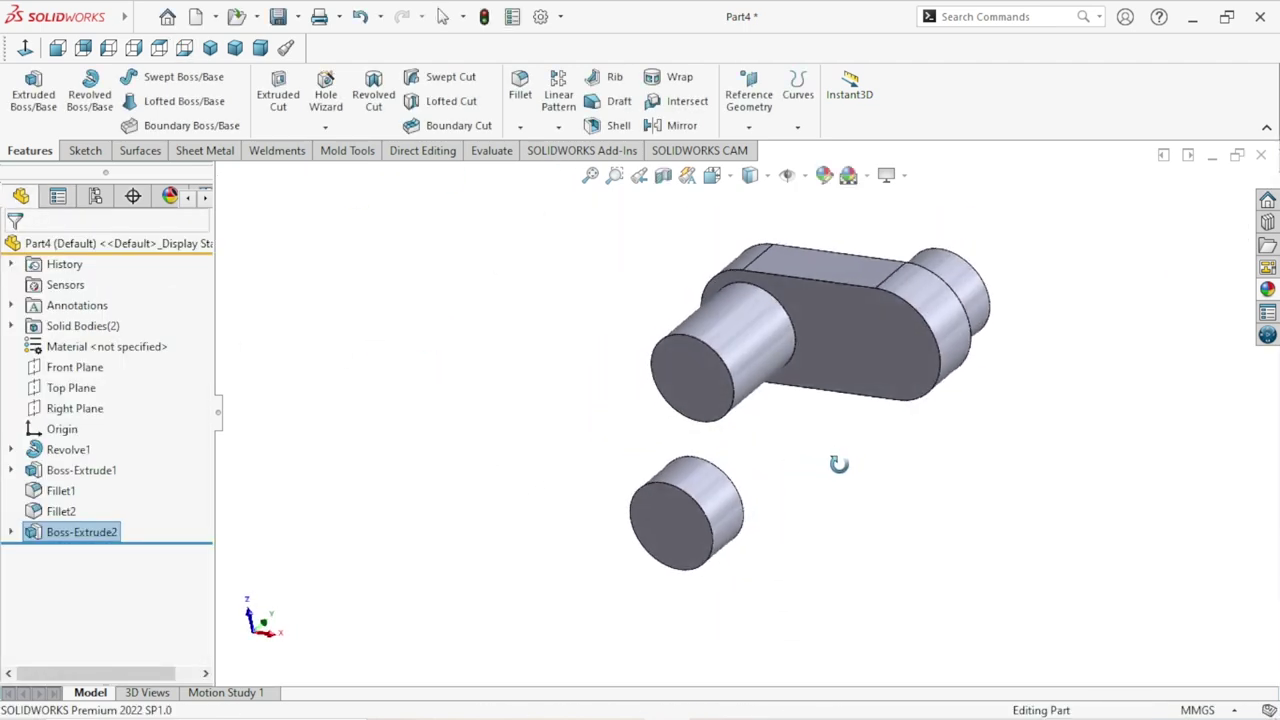
{"action": "middle_click_drag", "start_coordinate": [895, 430], "coordinate": [836, 445]}
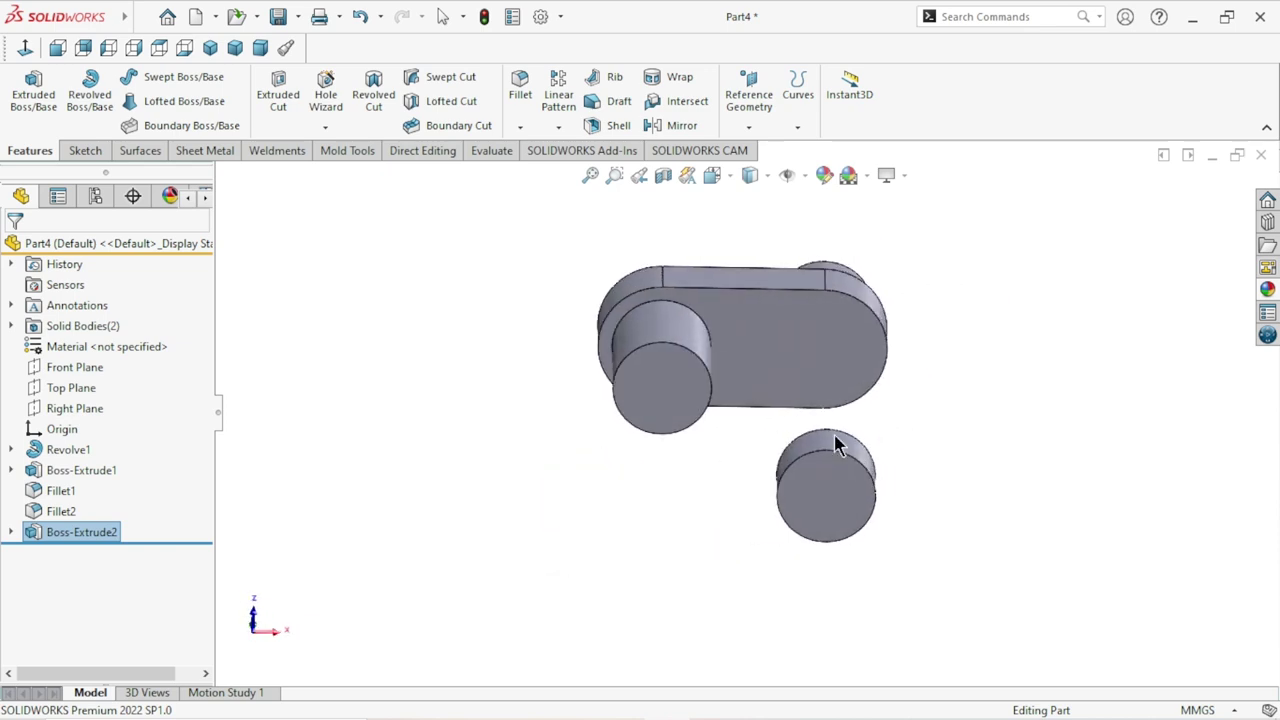
{"action": "left_click", "coordinate": [705, 408]}
{"action": "left_click", "coordinate": [779, 346]}
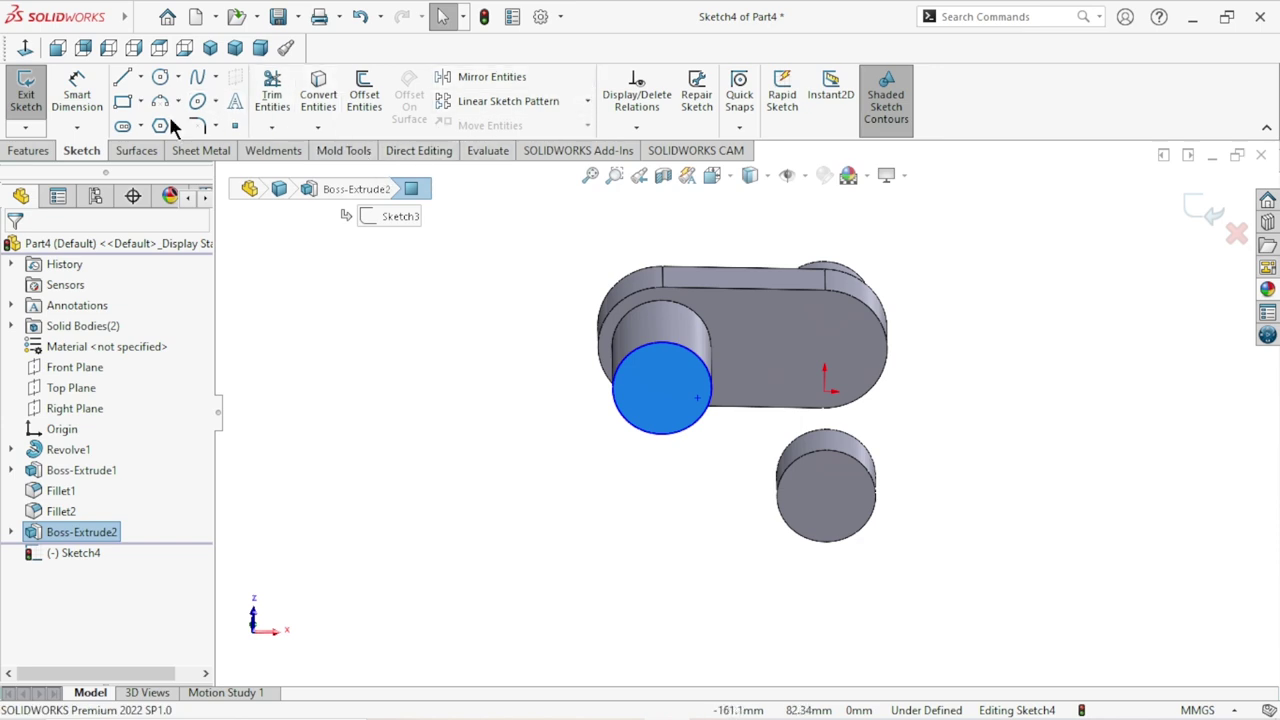
View the sketch Normal To and draw a corner rectangle below the arm.
{"action": "left_click", "coordinate": [25, 48]}
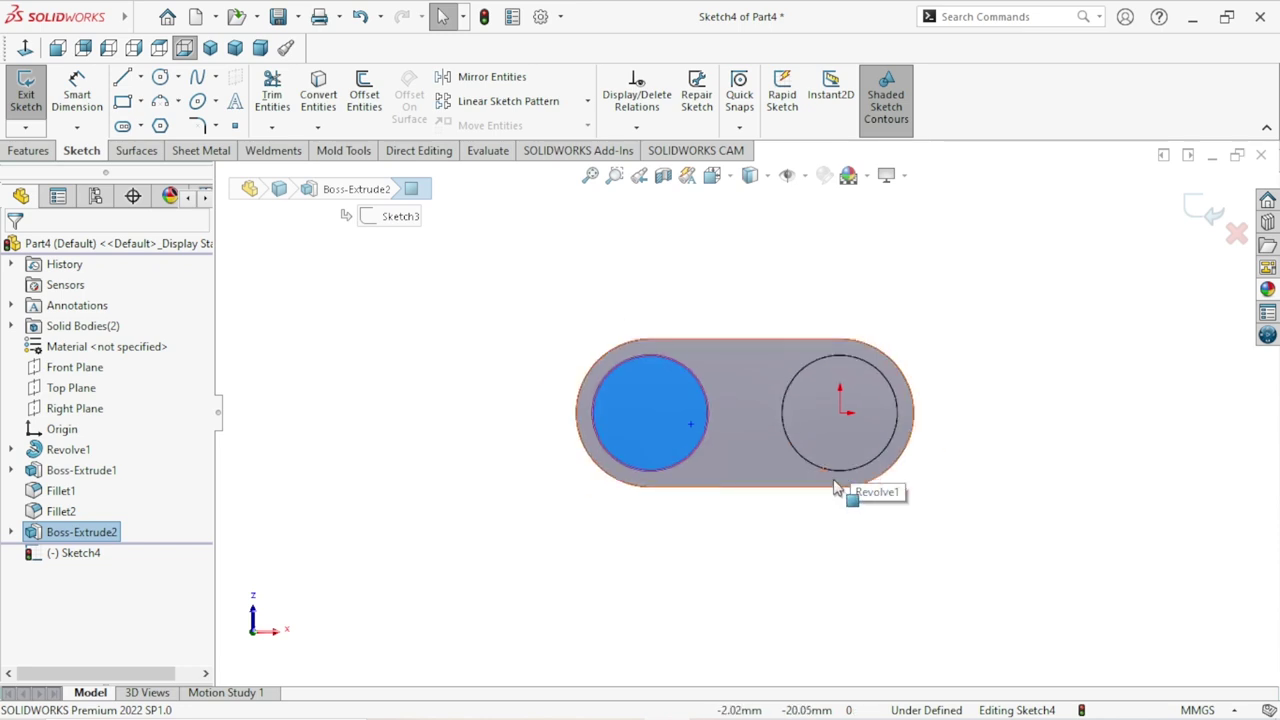
{"action": "scroll", "coordinate": [830, 465], "scroll_direction": "down", "scroll_amount": 2}
{"action": "left_click", "coordinate": [122, 101]}
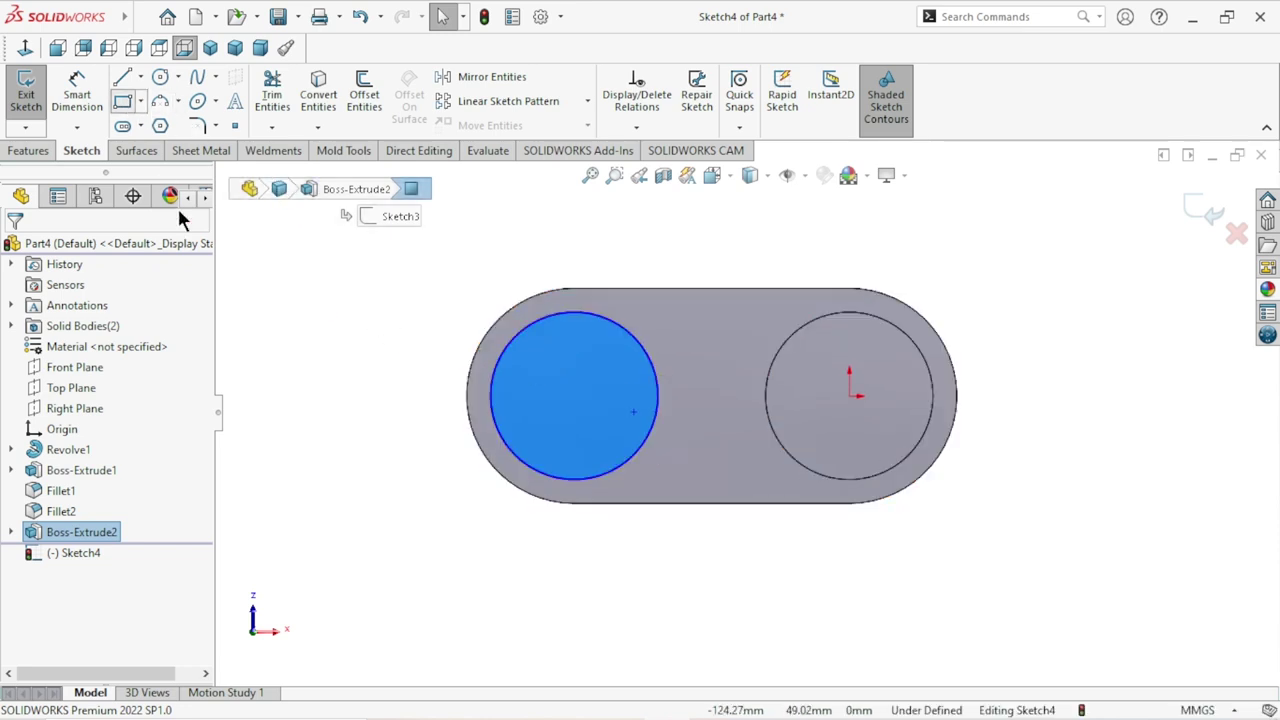
{"action": "left_click", "coordinate": [430, 537]}
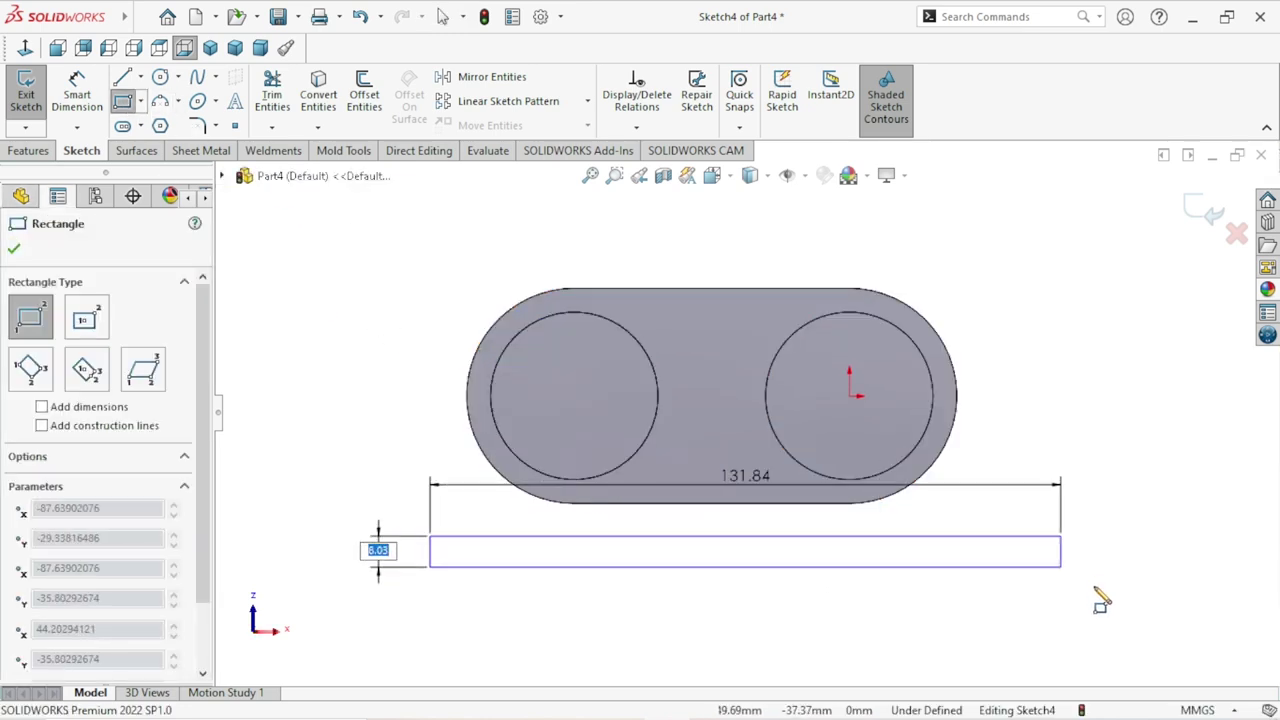
{"action": "left_click", "coordinate": [1093, 651]}
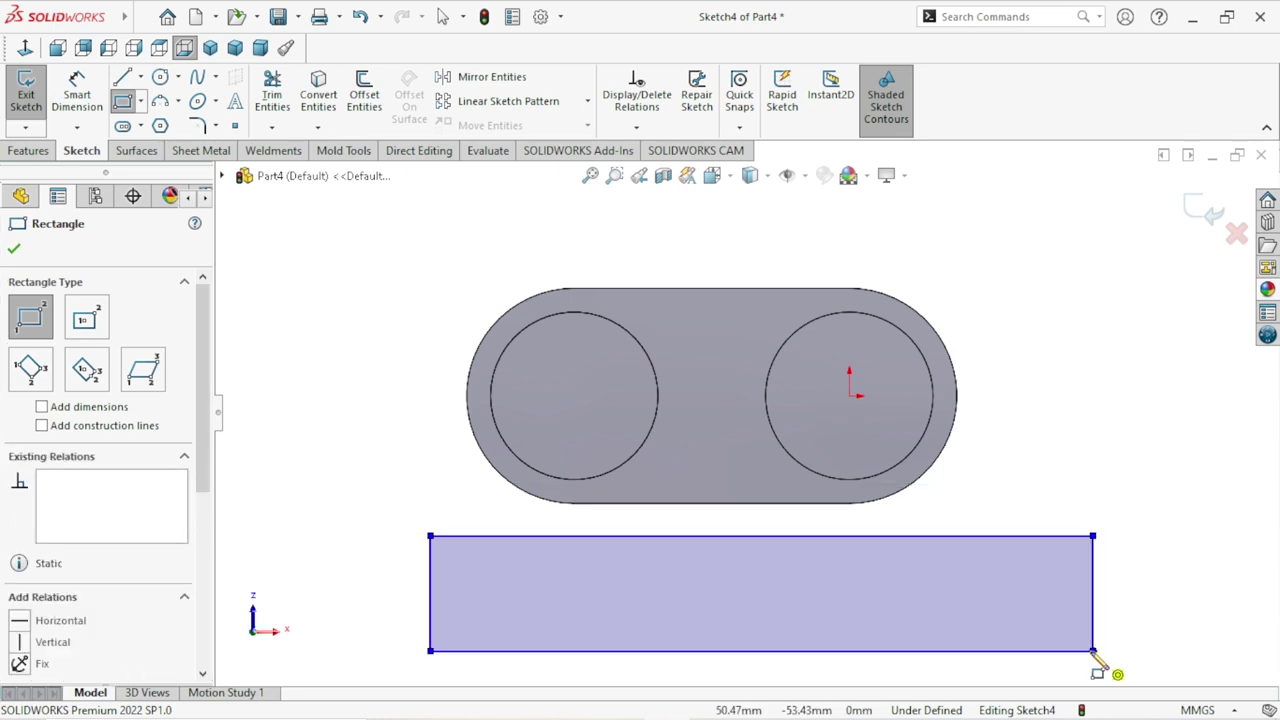
{"action": "scroll", "coordinate": [817, 551], "scroll_direction": "up", "scroll_amount": 3}
{"action": "scroll", "coordinate": [746, 500], "scroll_direction": "down", "scroll_amount": 2}
{"action": "scroll", "coordinate": [393, 440], "scroll_direction": "down", "scroll_amount": 2}
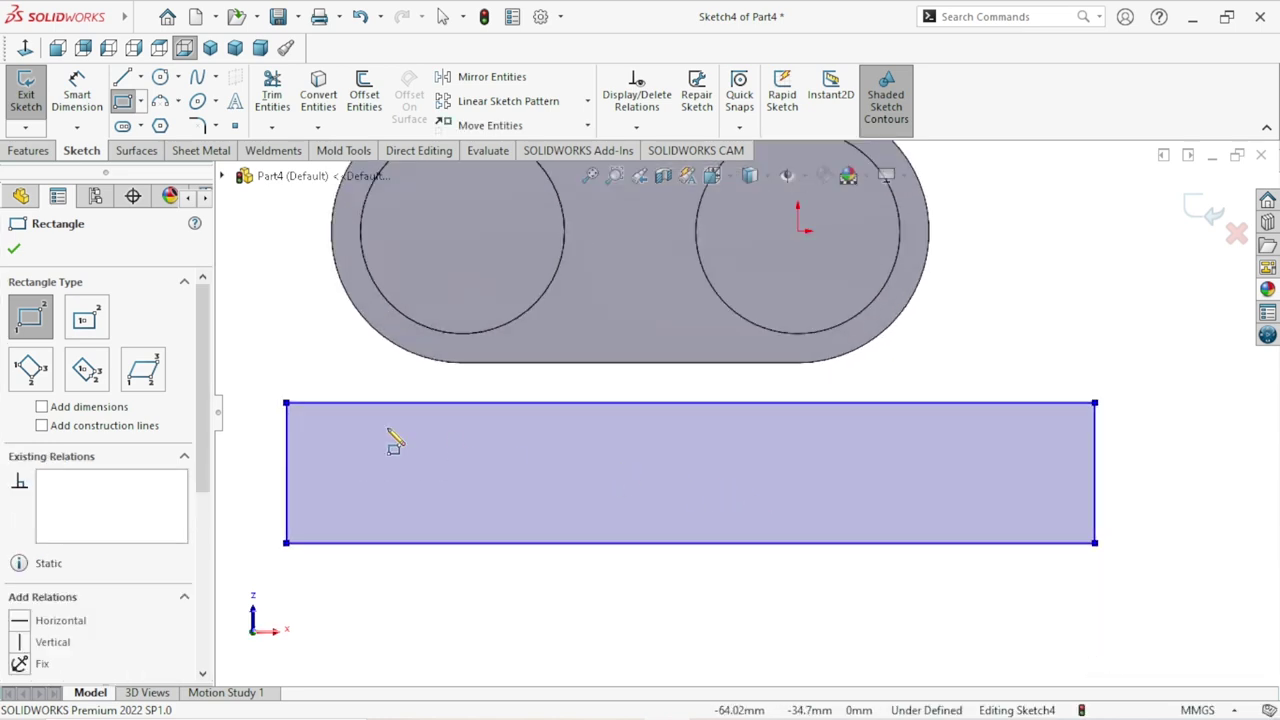
Dimension the rectangle to 45 mm high and 160 mm wide.
{"action": "left_click", "coordinate": [77, 95]}
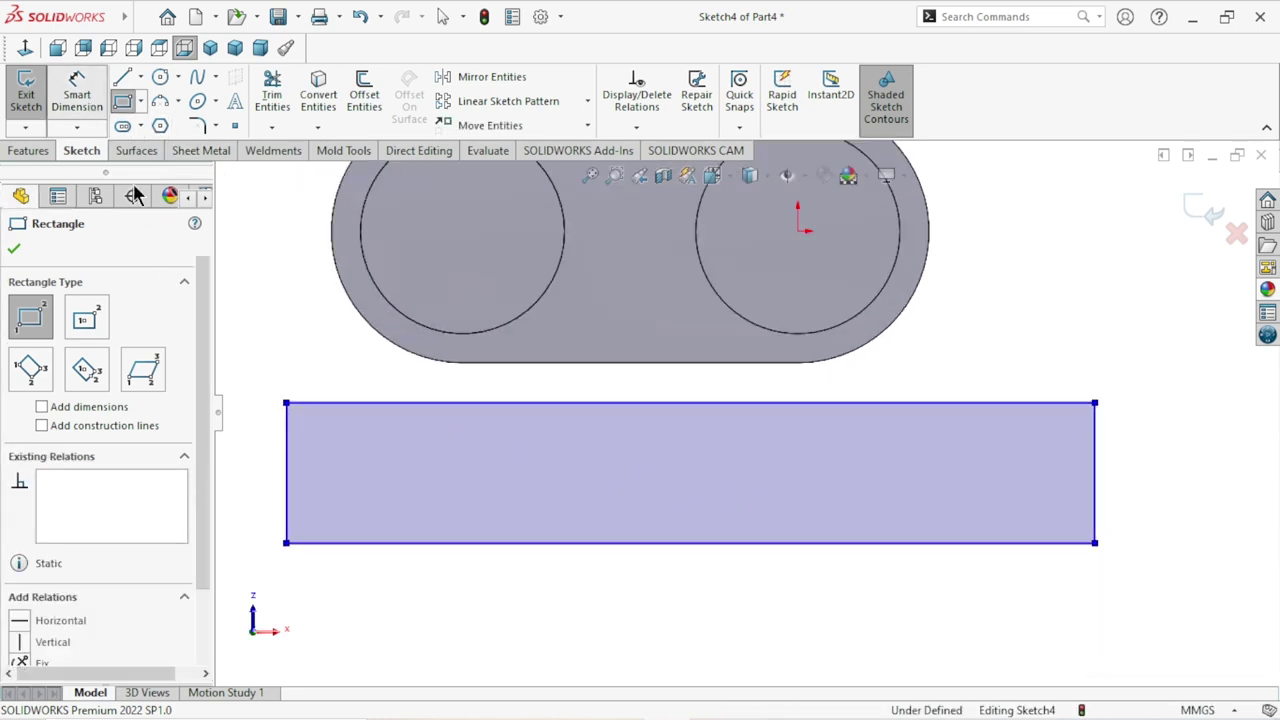
{"action": "left_click", "coordinate": [272, 458]}
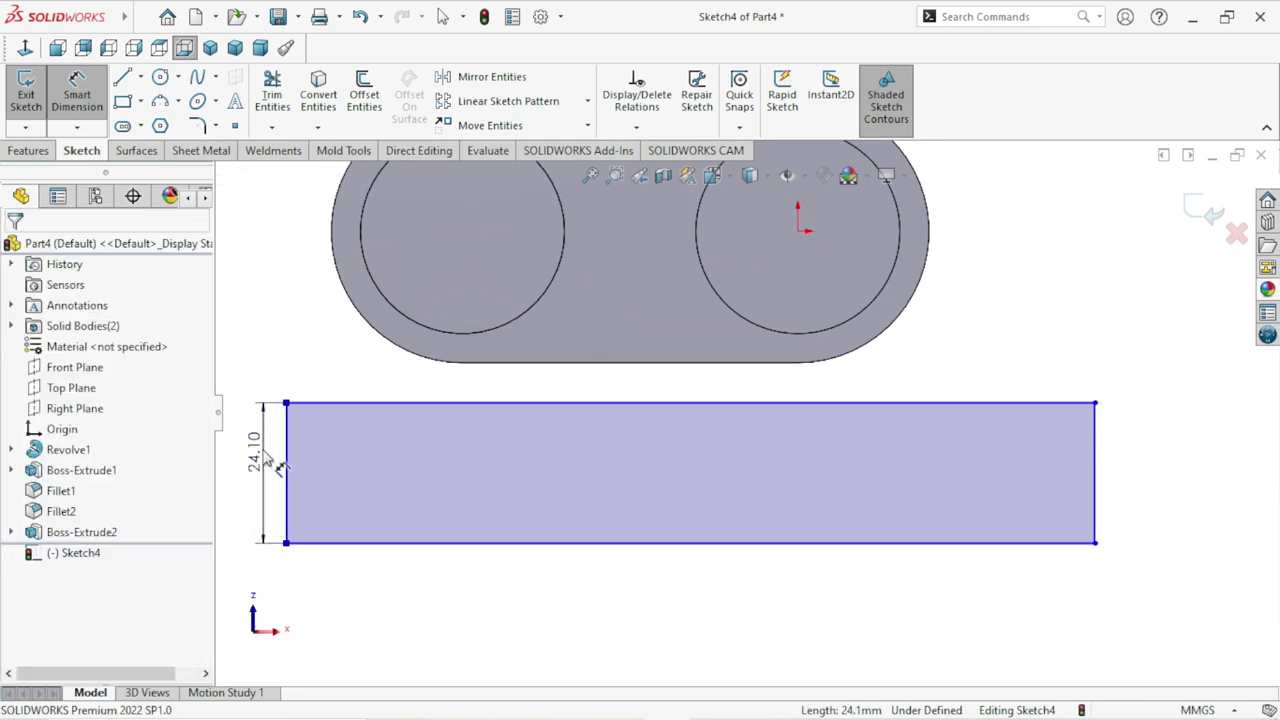
{"action": "left_click", "coordinate": [267, 457]}
{"action": "type", "text": "45"}
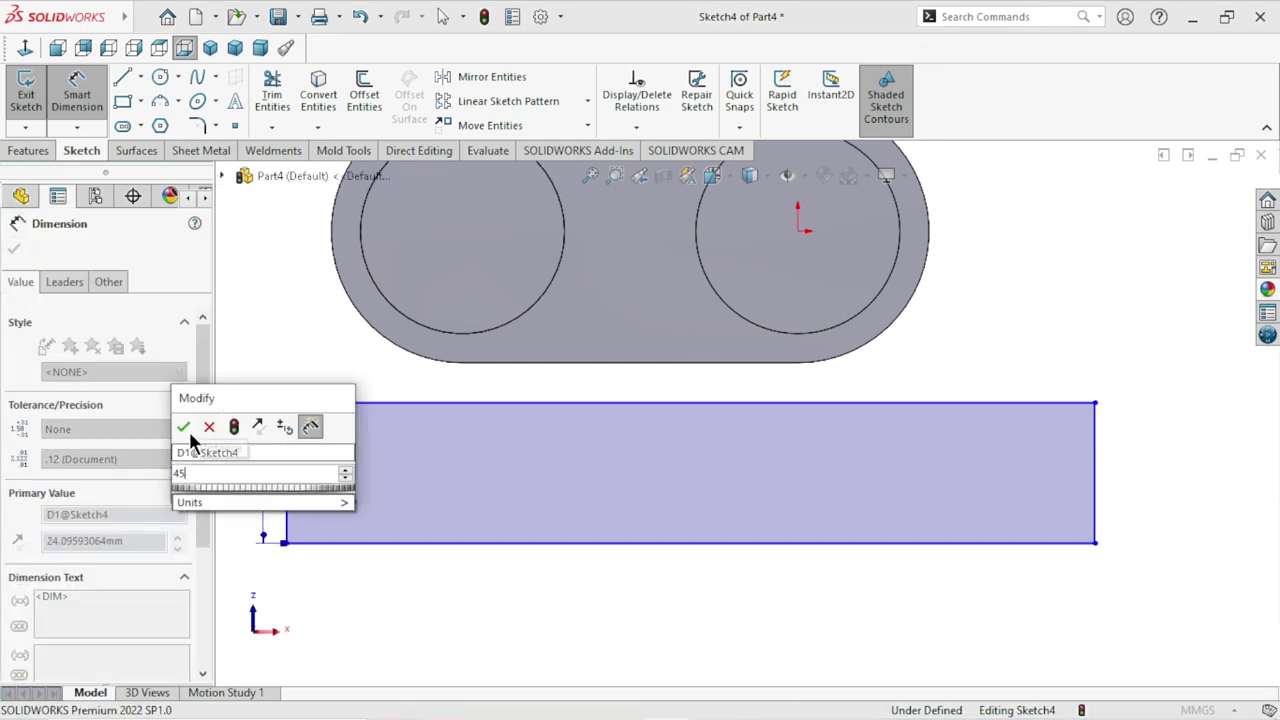
{"action": "left_click", "coordinate": [186, 430]}
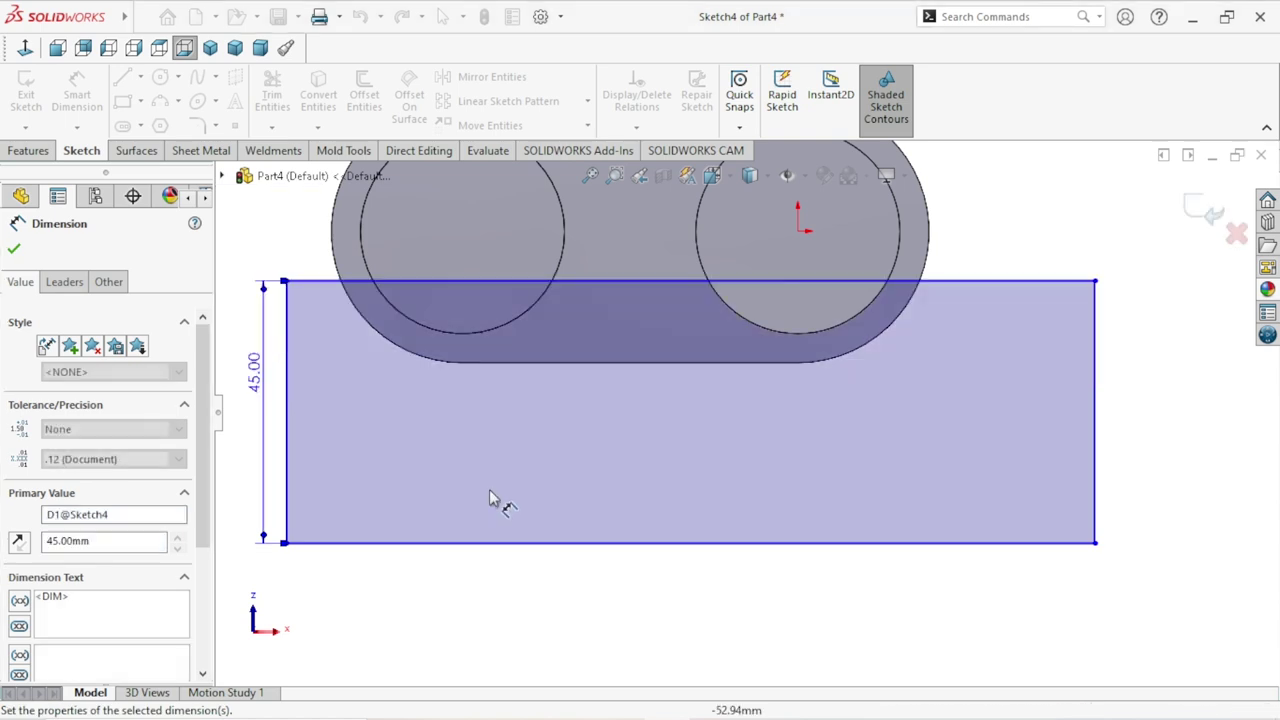
{"action": "scroll", "coordinate": [680, 520], "scroll_direction": "up", "scroll_amount": 3}
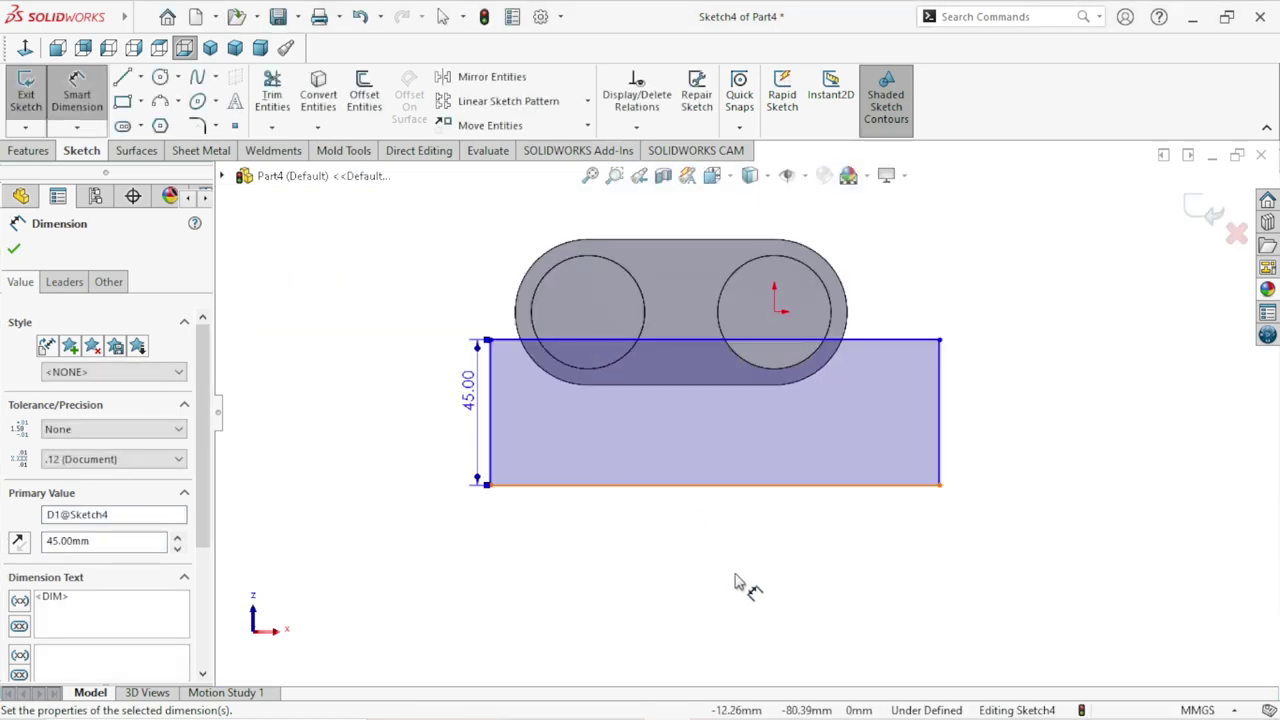
{"action": "left_click", "coordinate": [697, 488]}
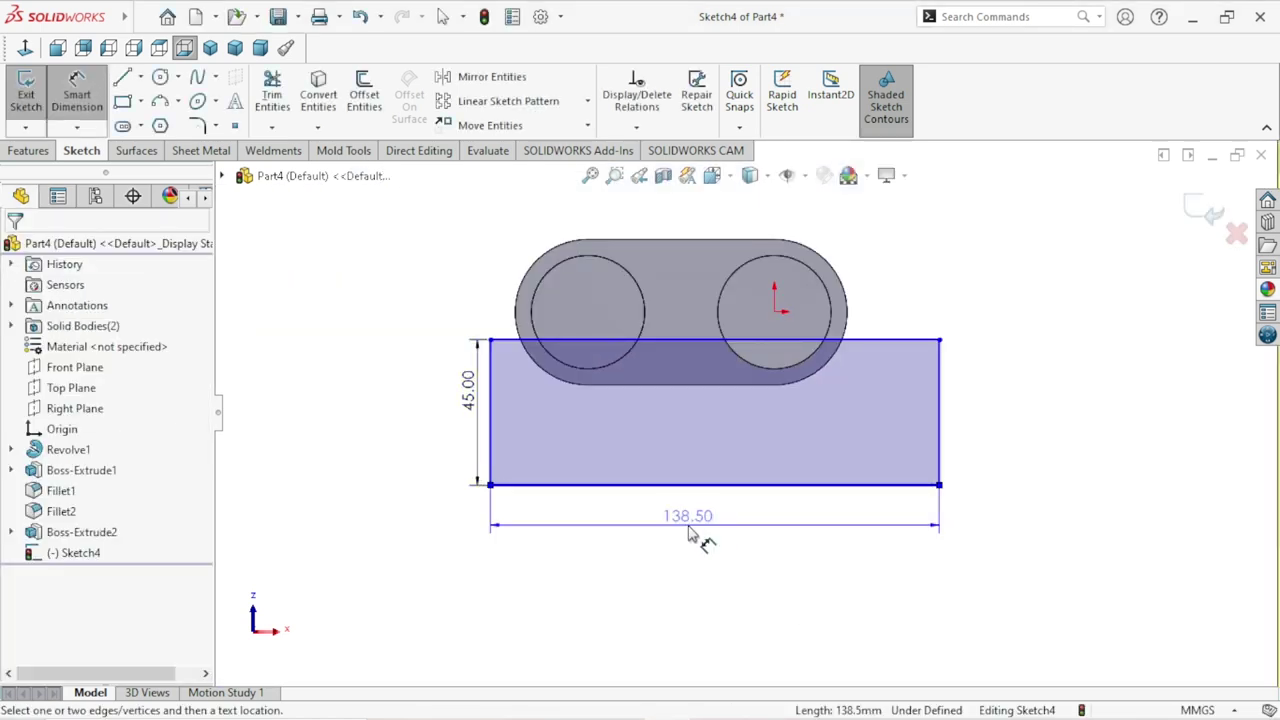
{"action": "left_click", "coordinate": [690, 535]}
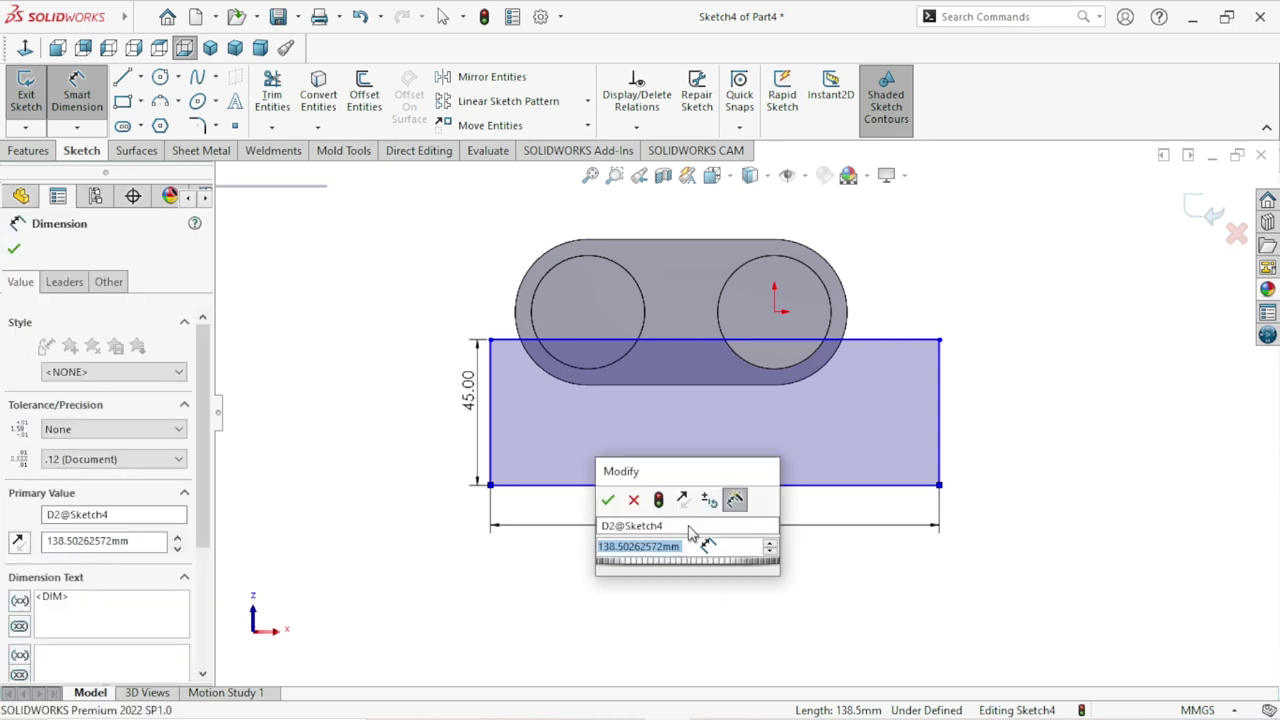
{"action": "type", "text": "160"}
{"action": "left_click", "coordinate": [609, 503]}
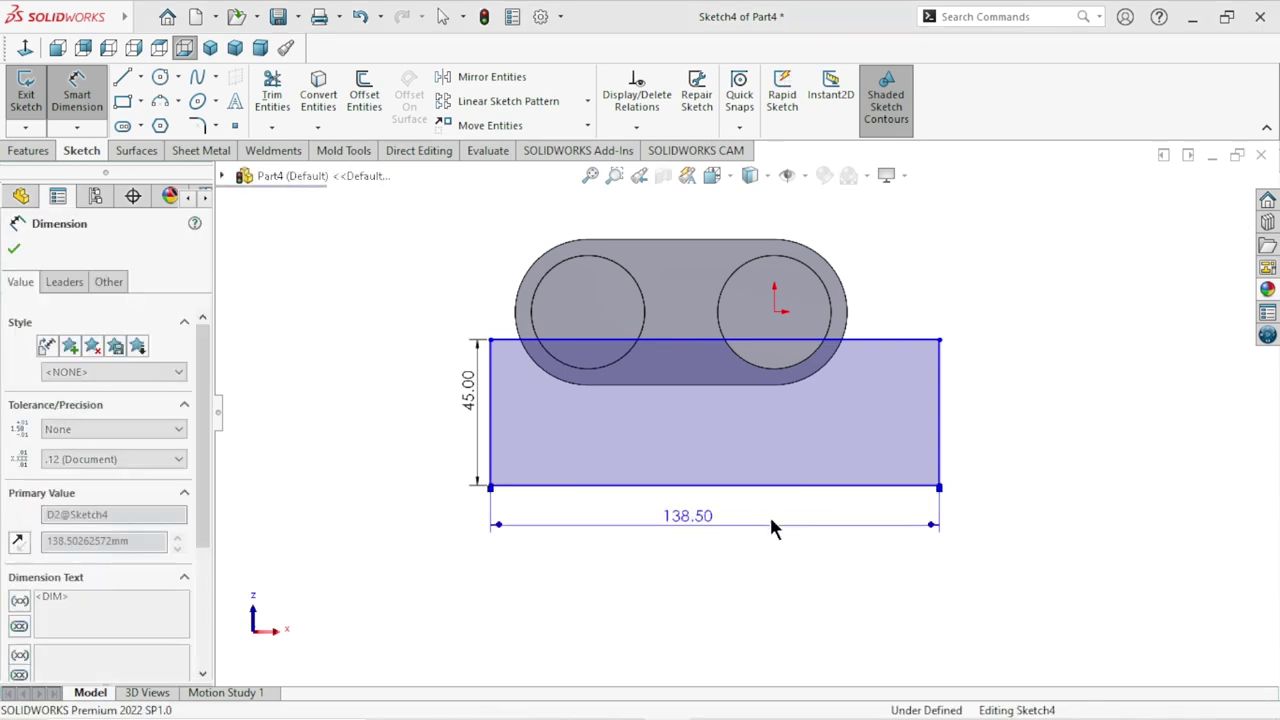
{"action": "scroll", "coordinate": [735, 480], "scroll_direction": "up", "scroll_amount": 3}
{"action": "scroll", "coordinate": [735, 480], "scroll_direction": "down", "scroll_amount": 2}
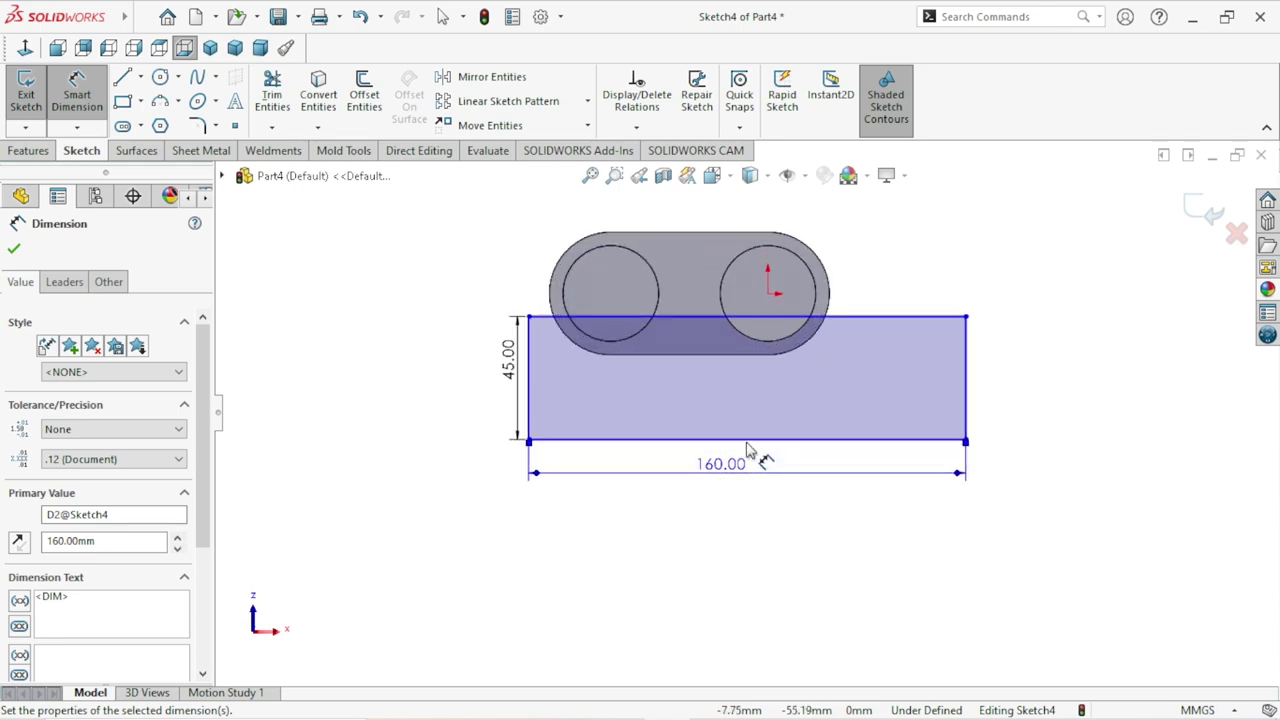
{"action": "scroll", "coordinate": [706, 360], "scroll_direction": "down", "scroll_amount": 2}
{"action": "scroll", "coordinate": [690, 345], "scroll_direction": "down", "scroll_amount": 1}
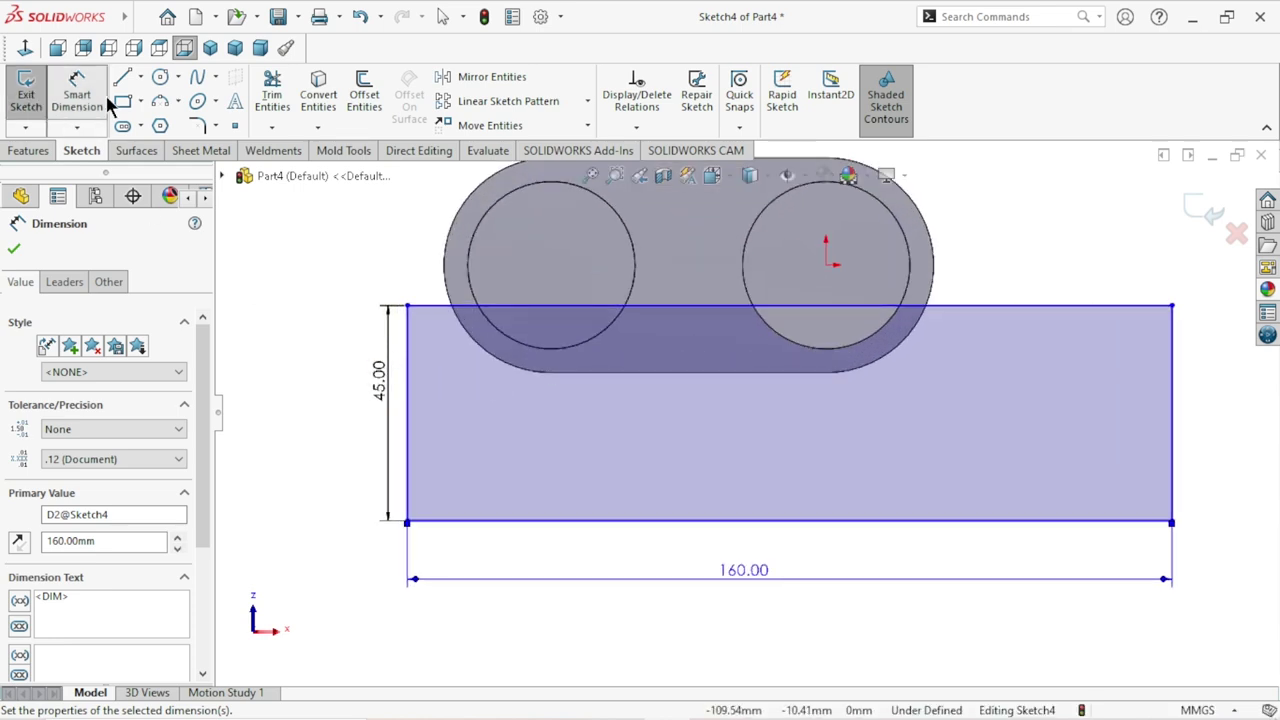
Dimension the rectangle's left edge 22.5 mm from the left circle's centre.
{"action": "left_click", "coordinate": [407, 415]}
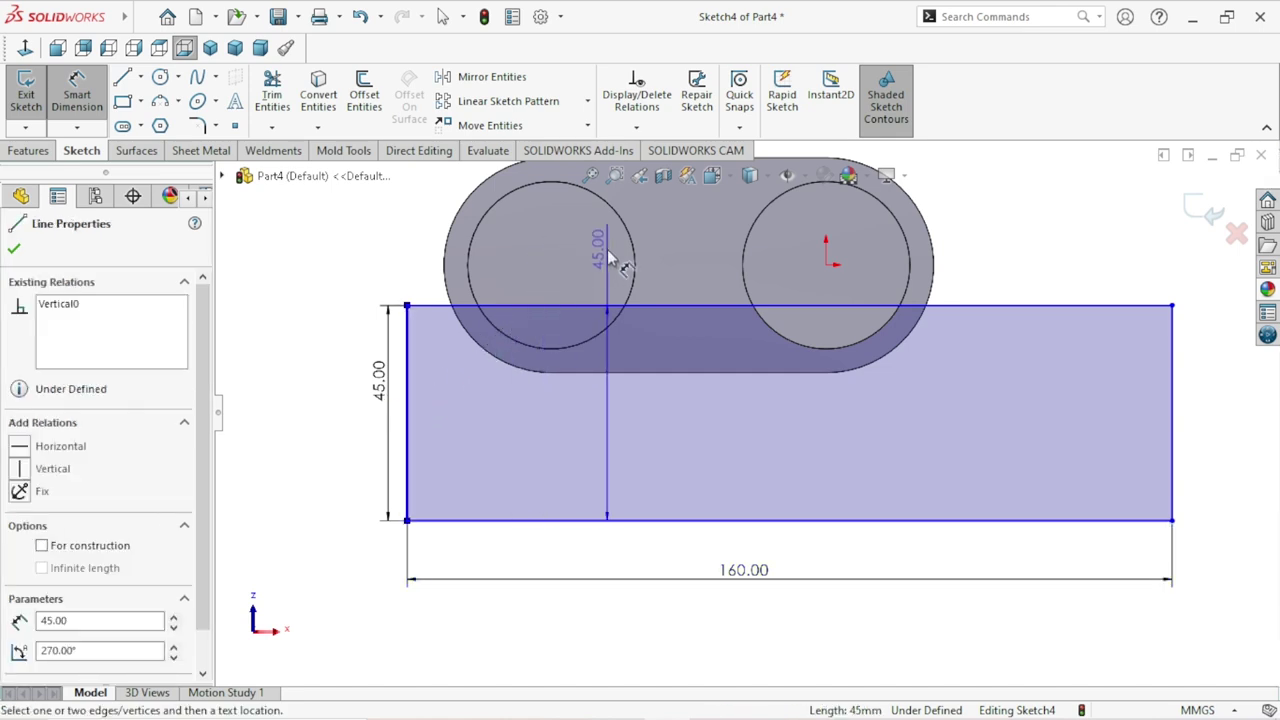
{"action": "left_click", "coordinate": [630, 244]}
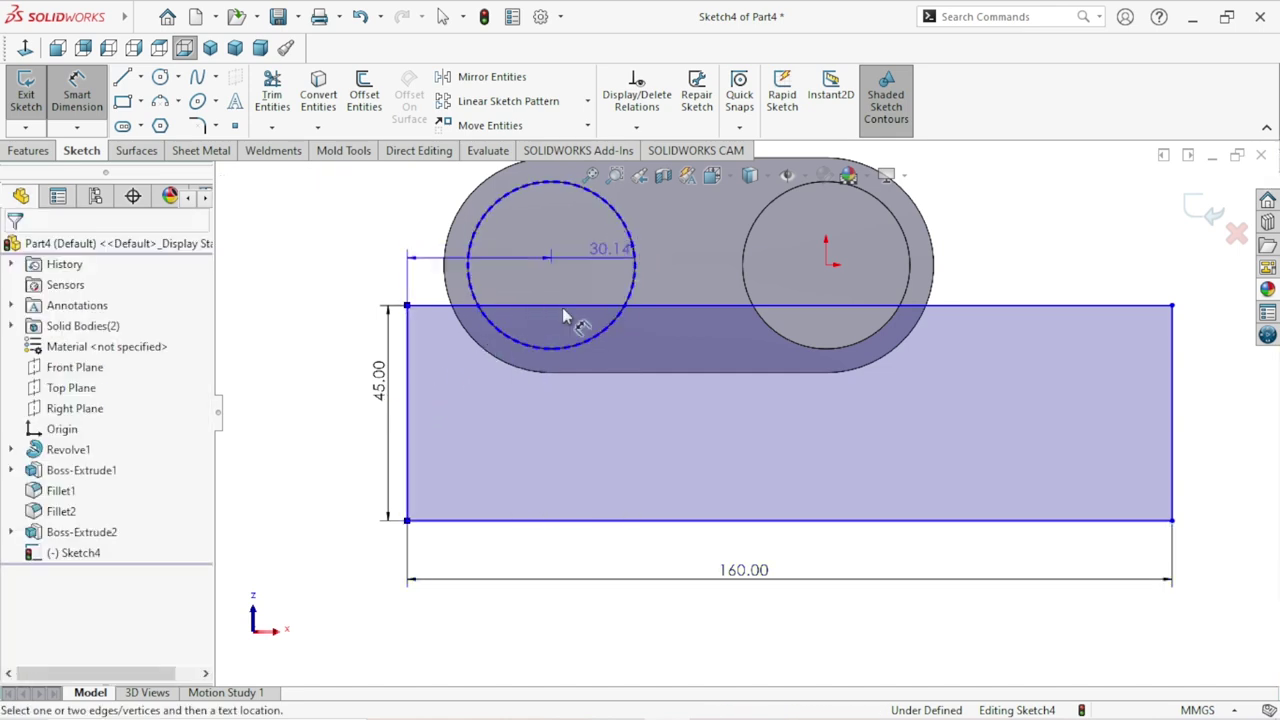
{"action": "left_click", "coordinate": [505, 618]}
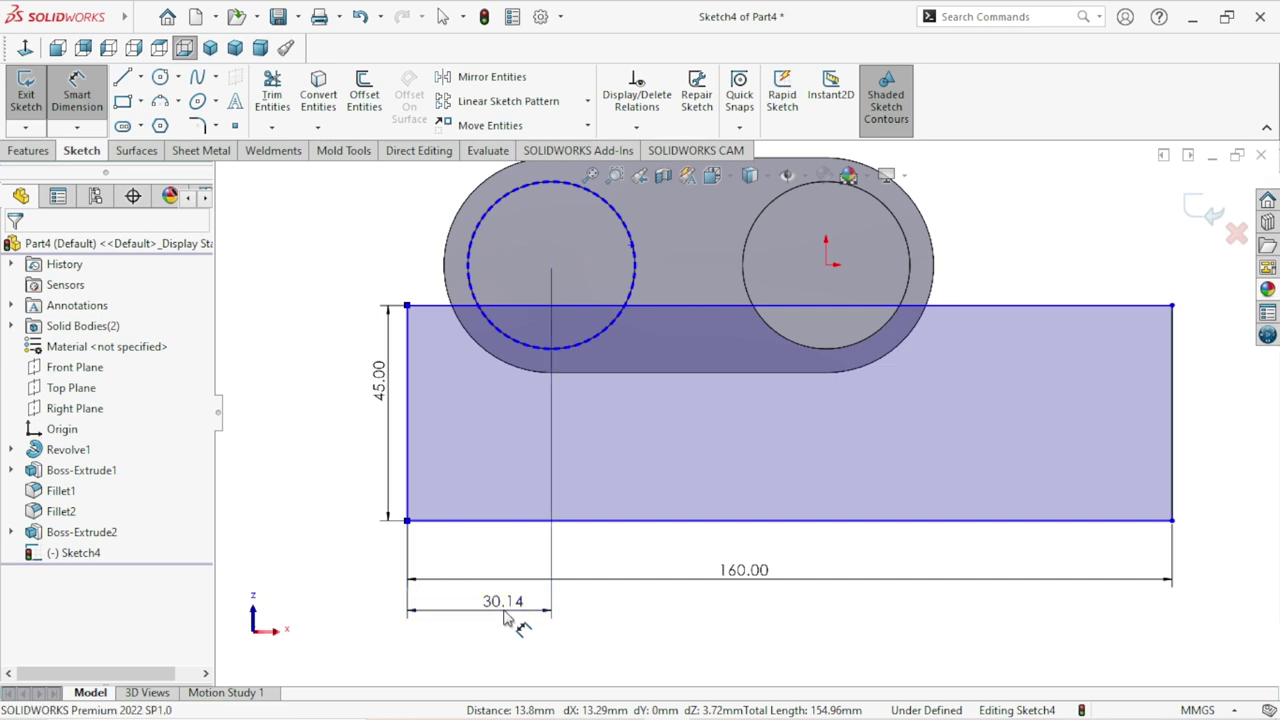
{"action": "type", "text": "22.5"}
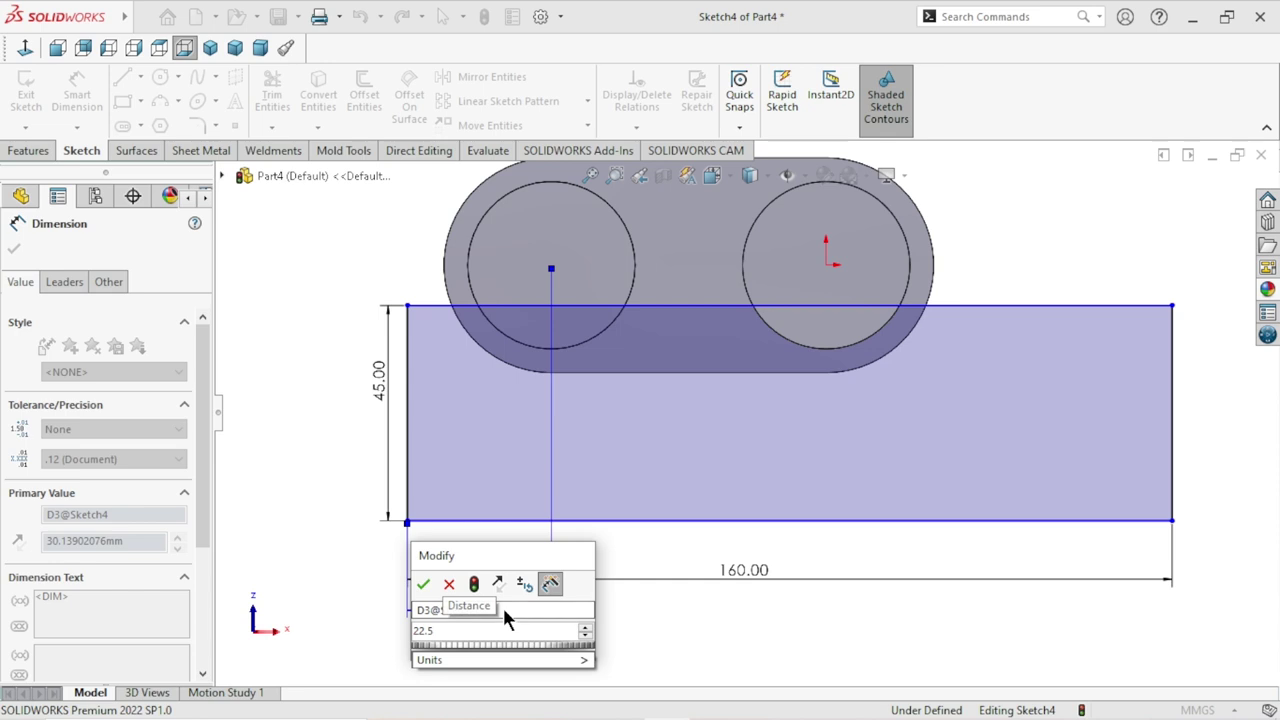
{"action": "left_click", "coordinate": [423, 584]}
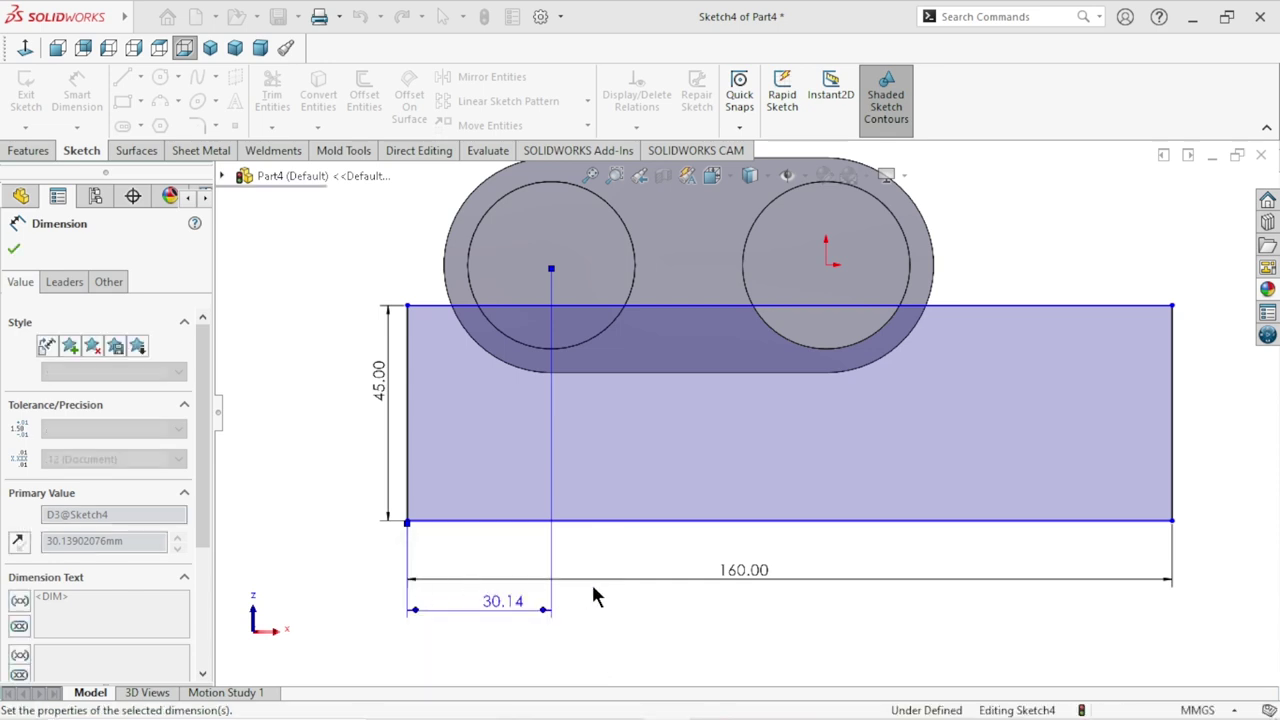
{"action": "key", "text": "z"}
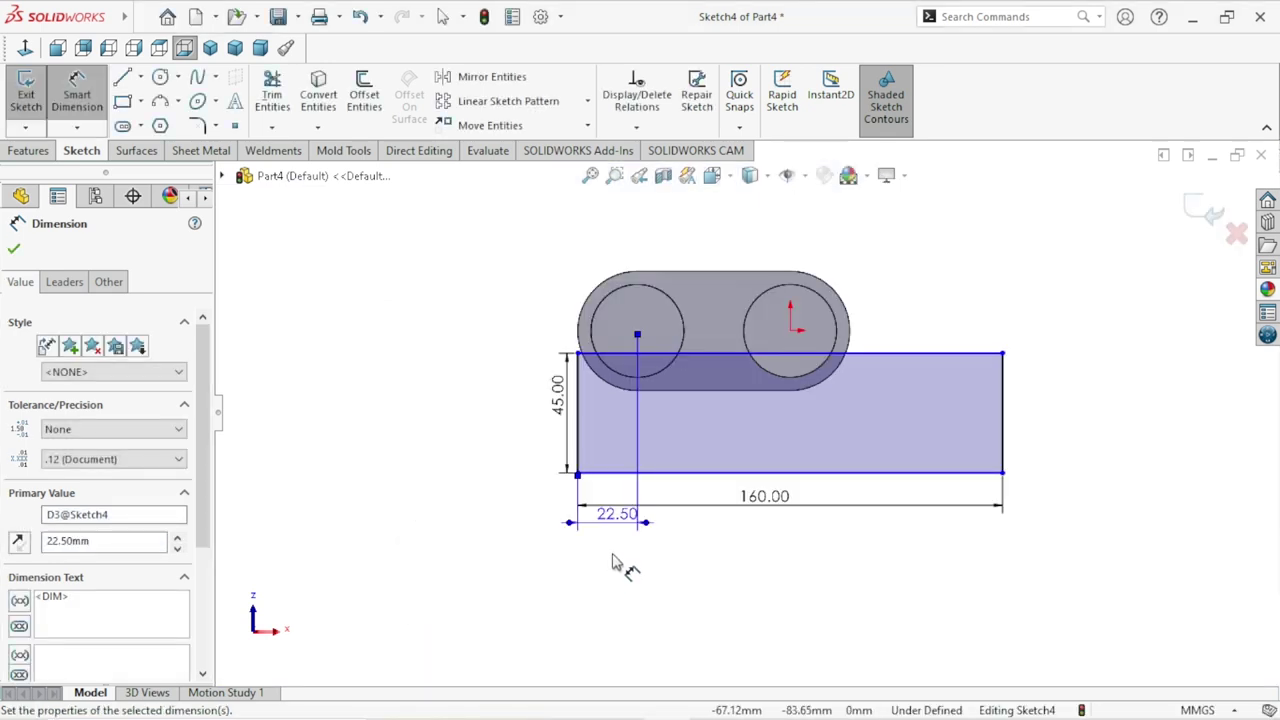
{"action": "scroll", "coordinate": [737, 396], "scroll_direction": "down", "scroll_amount": 3}
{"action": "scroll", "coordinate": [735, 405], "scroll_direction": "down", "scroll_amount": 2}
{"action": "scroll", "coordinate": [735, 405], "scroll_direction": "up", "scroll_amount": 2}
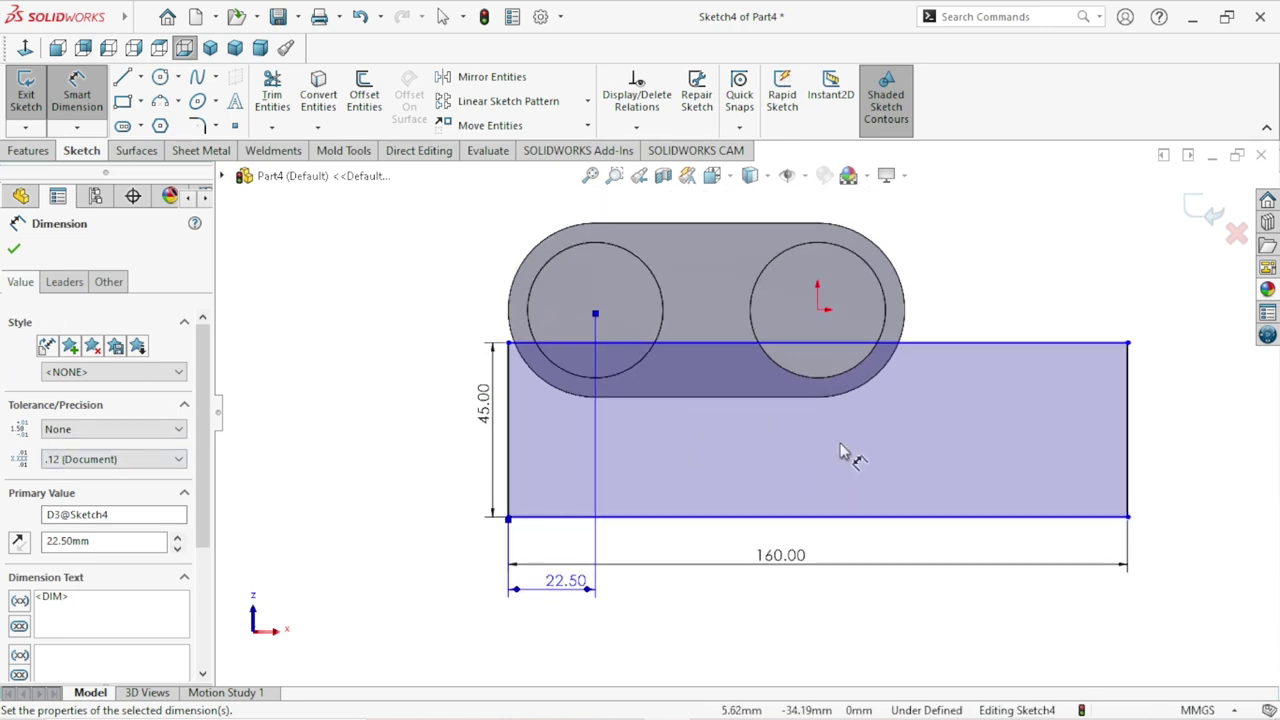
{"action": "scroll", "coordinate": [768, 548], "scroll_direction": "up", "scroll_amount": 1}
{"action": "left_click", "coordinate": [770, 527]}
{"action": "left_click", "coordinate": [13, 251]}
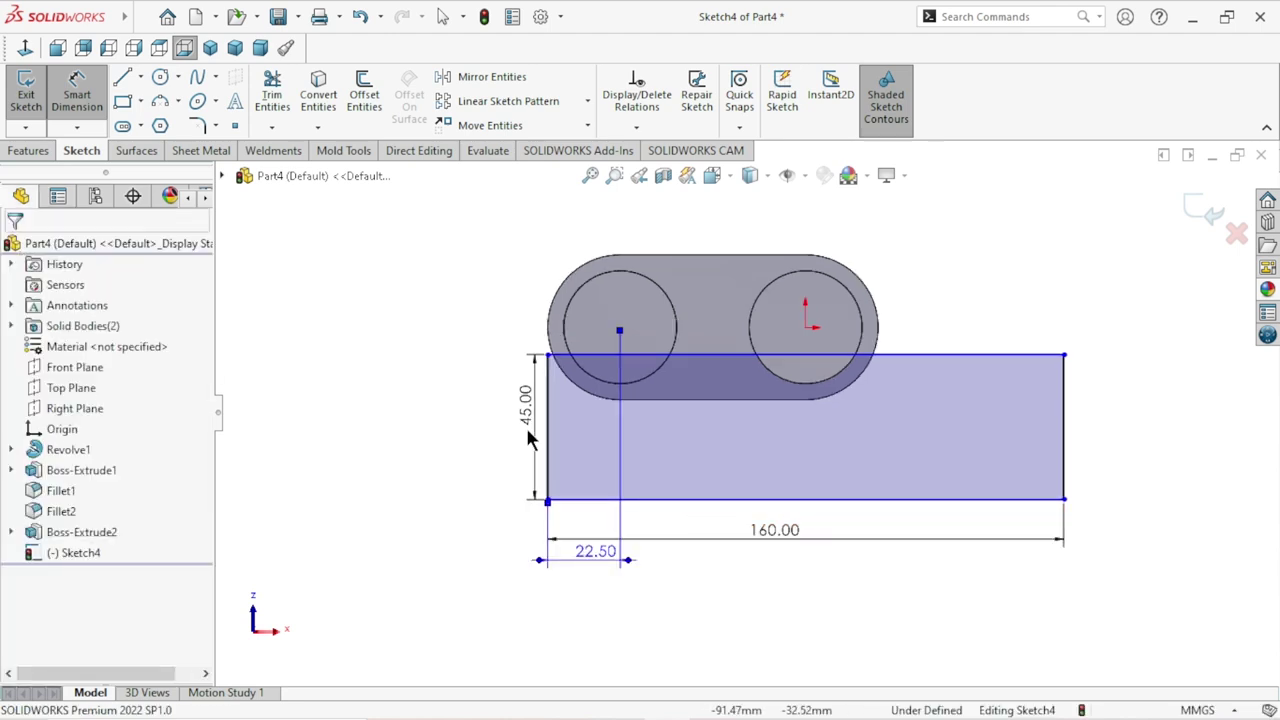
{"action": "key", "text": "Escape"}
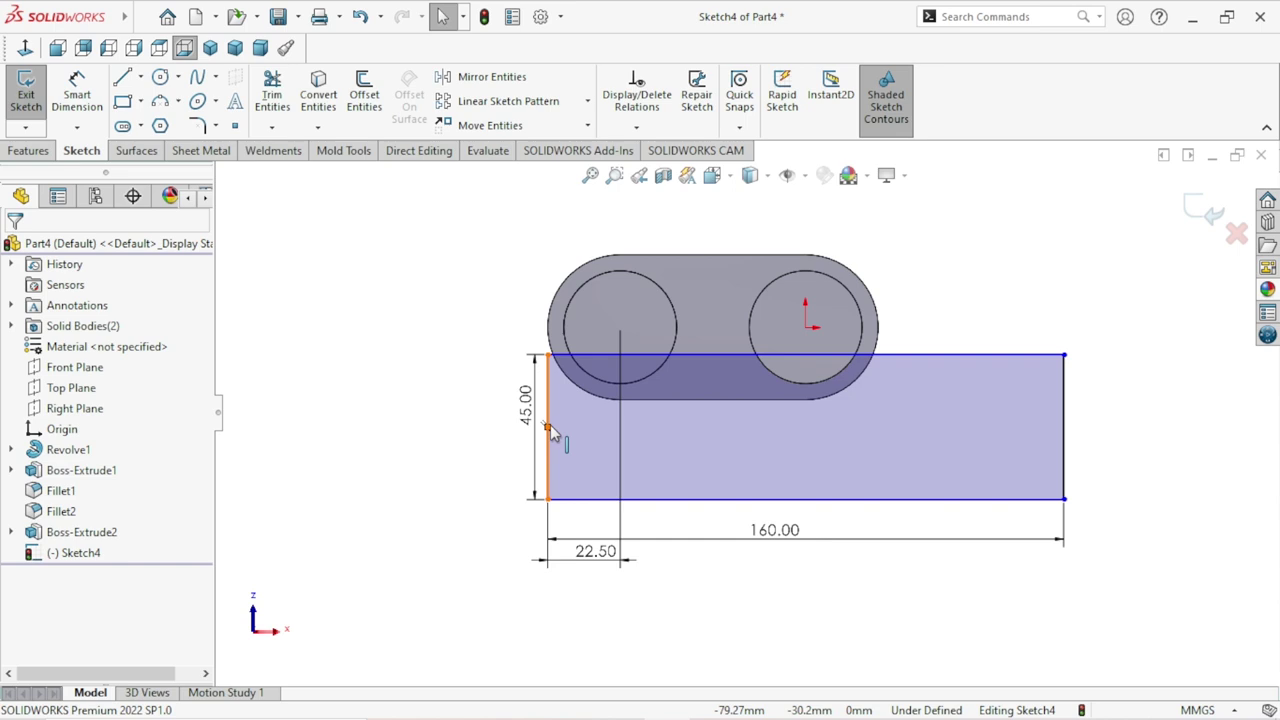
Add a Horizontal relation between the left edge midpoint and the origin.
{"action": "left_click", "coordinate": [548, 428]}
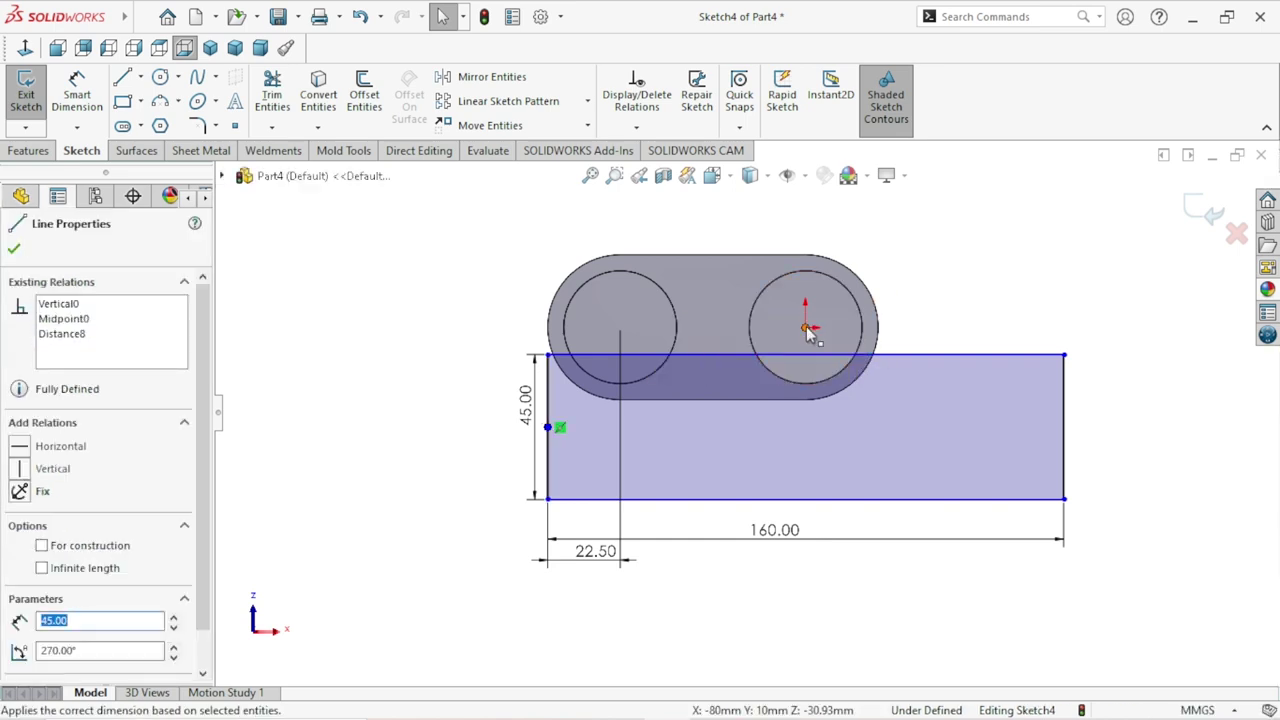
{"action": "left_click", "coordinate": [808, 330]}
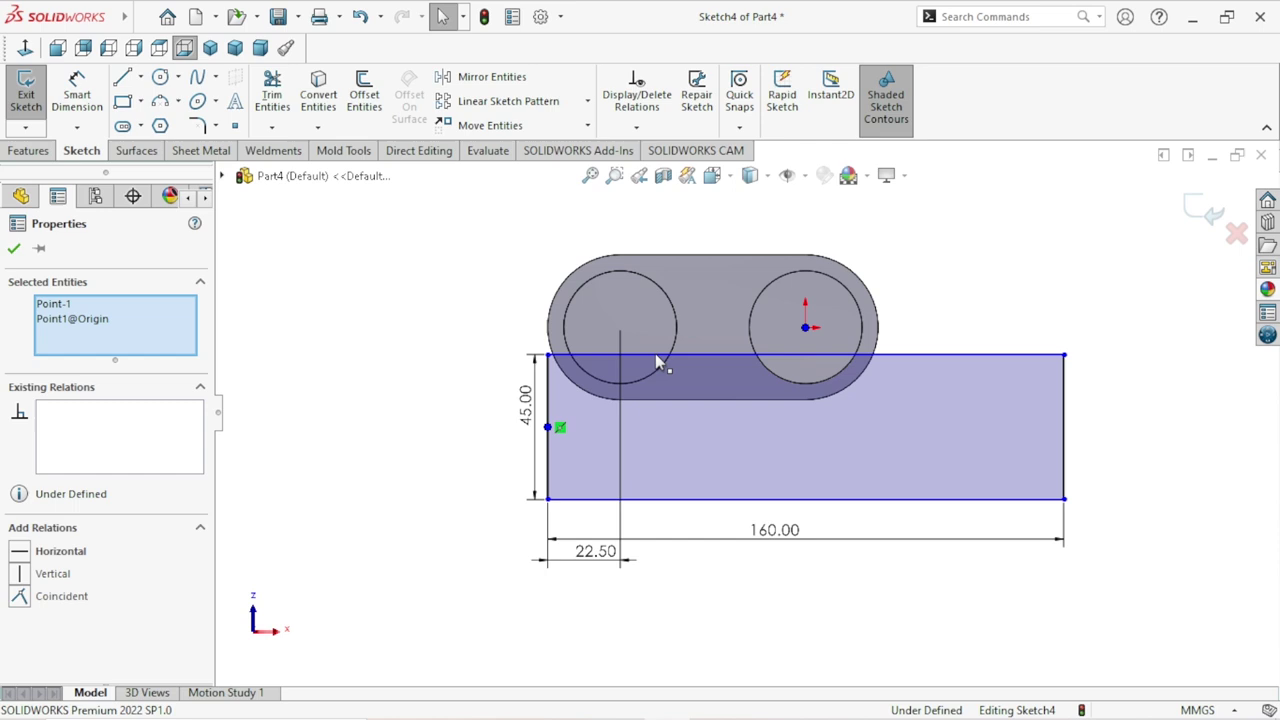
{"action": "left_click", "coordinate": [22, 555]}
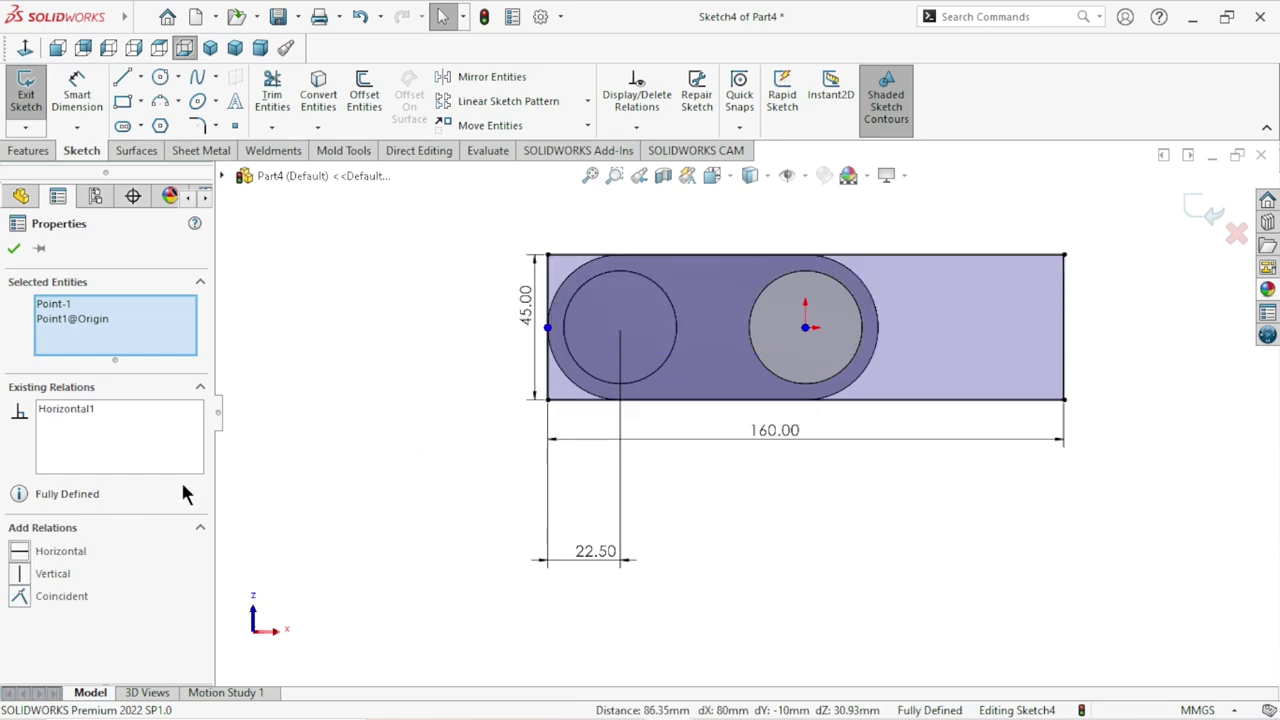
{"action": "middle_click_drag", "start_coordinate": [696, 355], "coordinate": [567, 390], "text": "ctrl"}
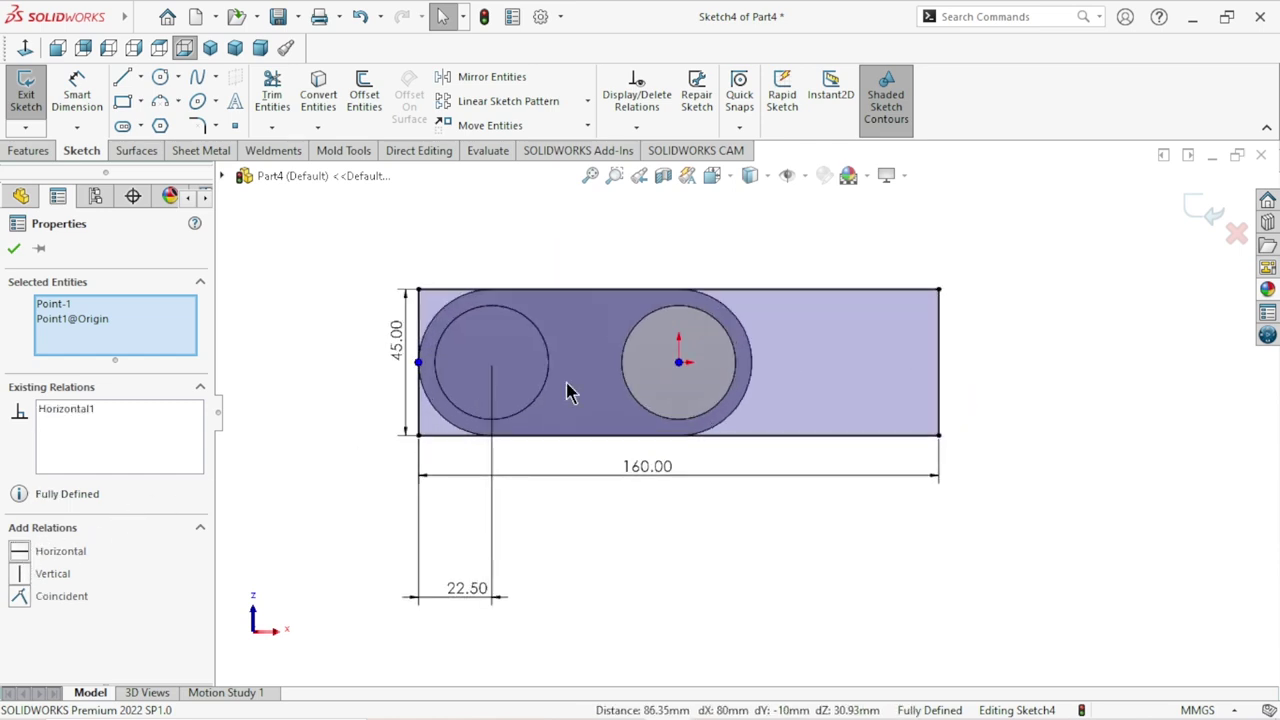
{"action": "left_click", "coordinate": [13, 250]}
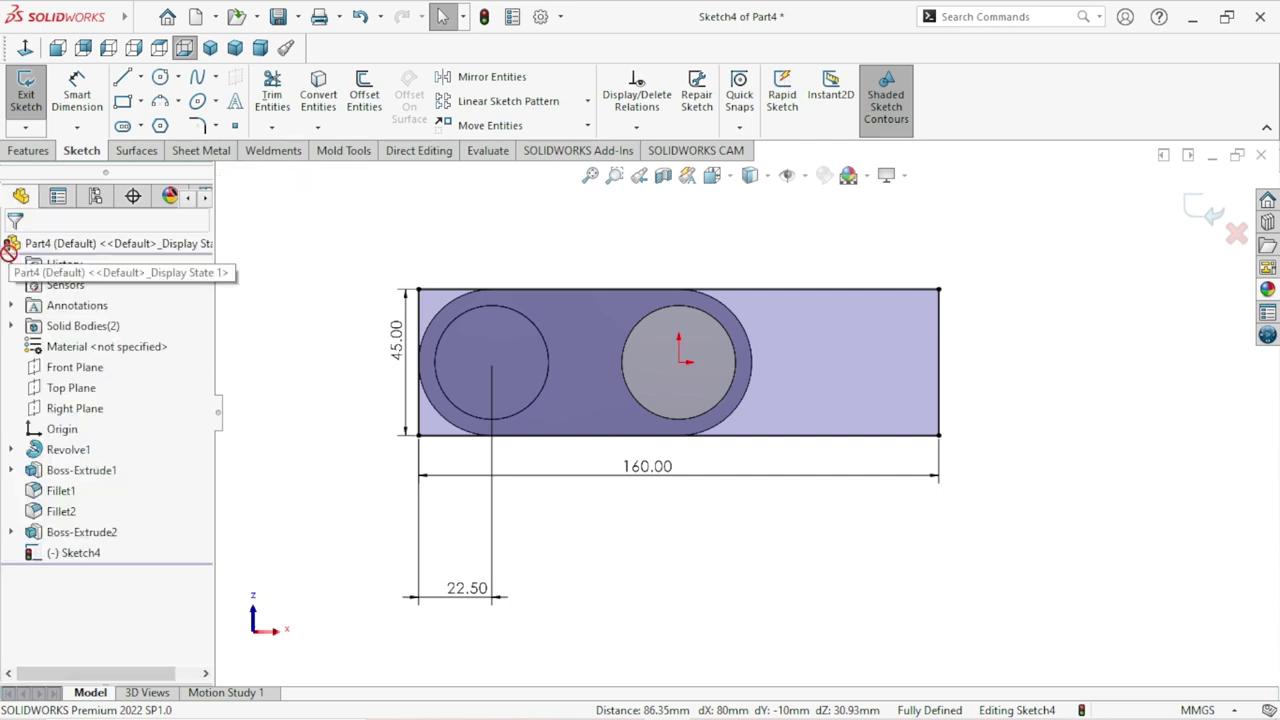
{"action": "left_click", "coordinate": [25, 150]}
Extrude the 160 × 45 mm rectangle 20 mm in Direction 1 into a flat plate.
{"action": "left_click", "coordinate": [42, 102]}
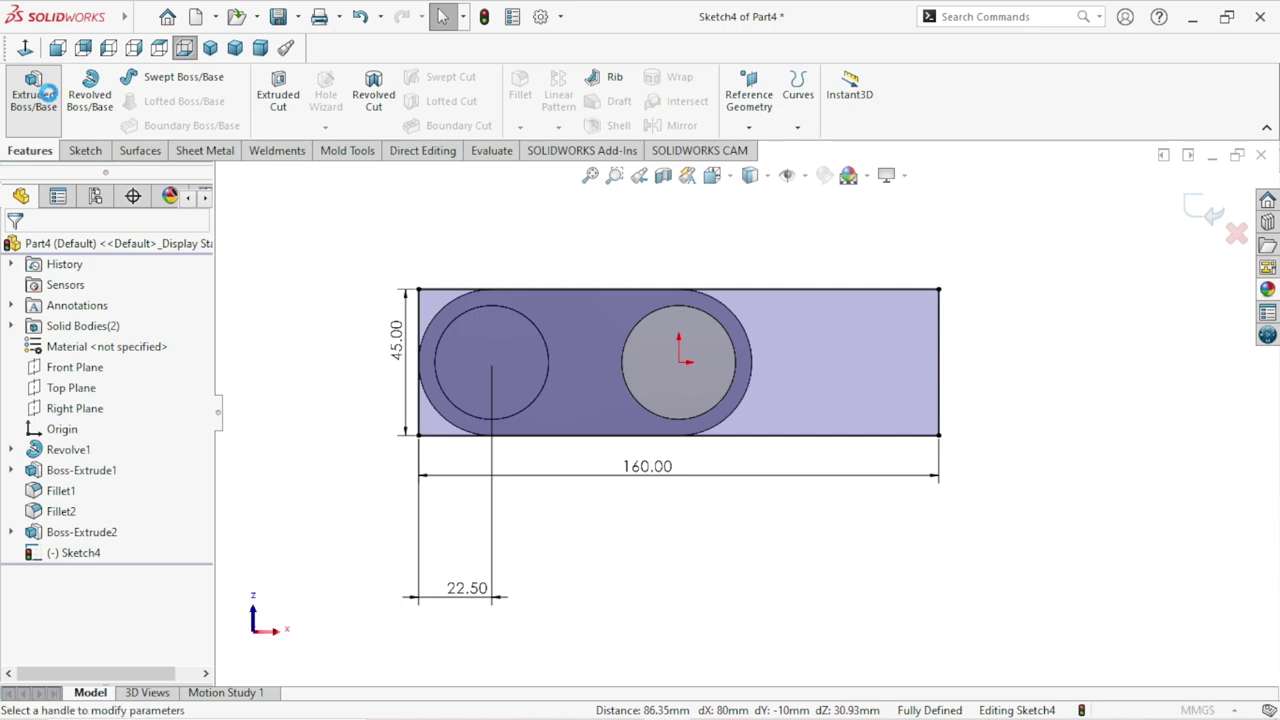
{"action": "left_click", "coordinate": [103, 428]}
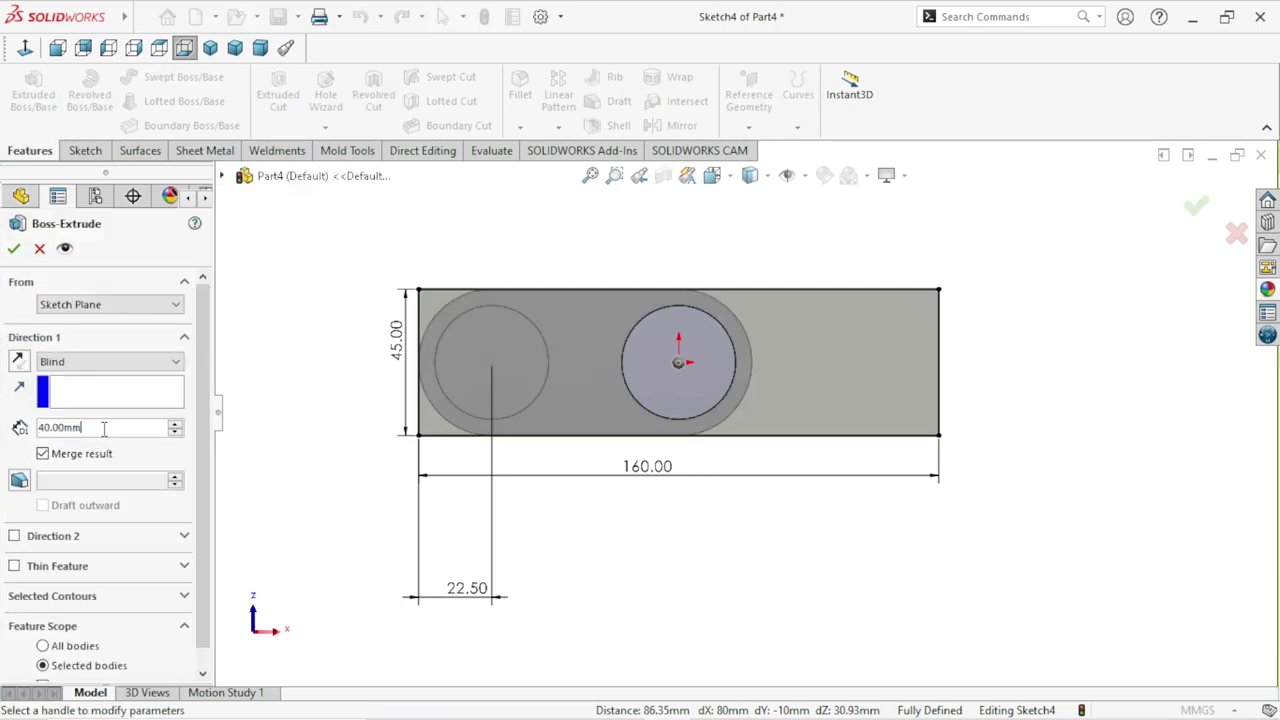
{"action": "type", "text": "20"}
{"action": "middle_click_drag", "start_coordinate": [735, 381], "coordinate": [470, 415]}
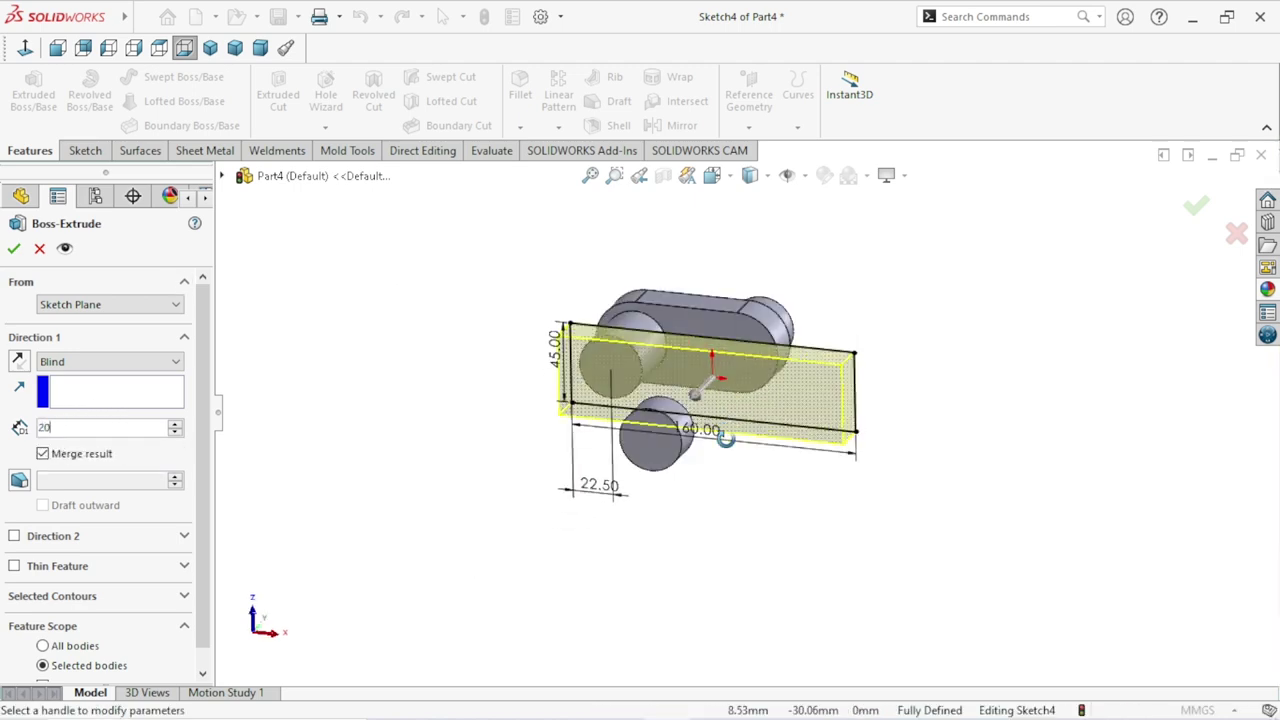
{"action": "left_click", "coordinate": [13, 248]}
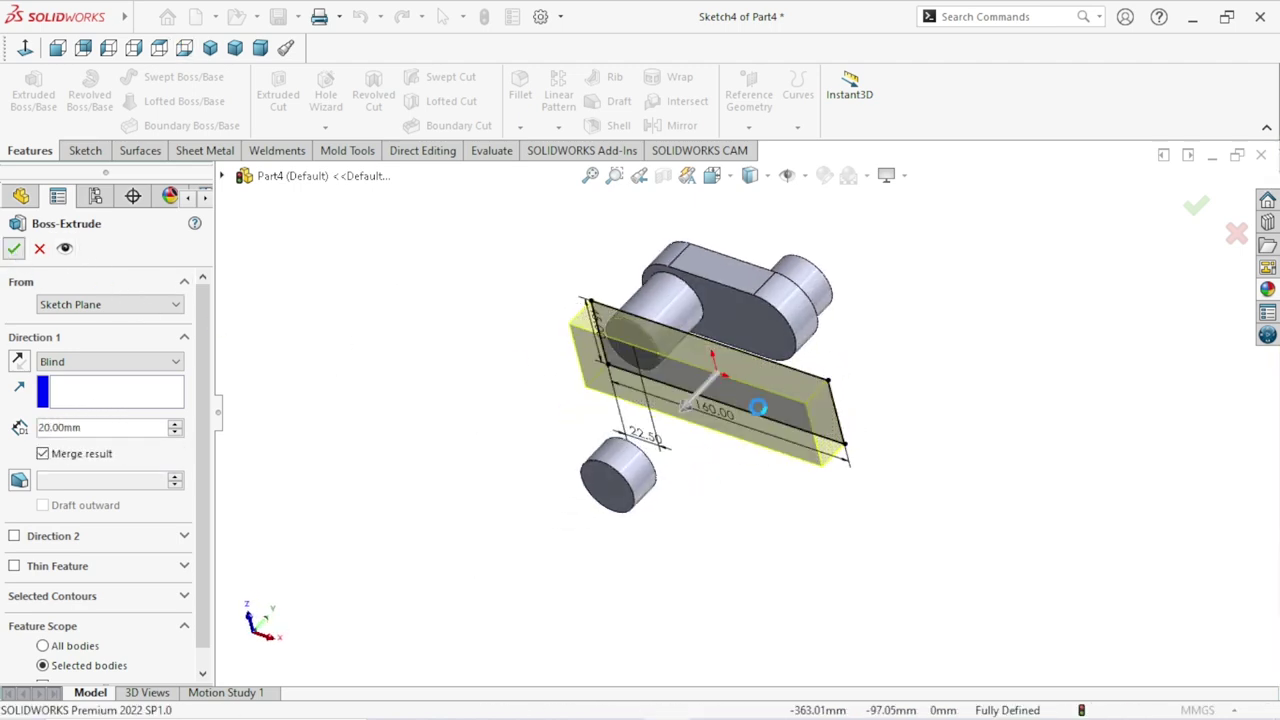
{"action": "mouse_move", "coordinate": [697, 412]}
{"action": "middle_mouse_down"}
{"action": "mouse_move", "coordinate": [858, 465]}
{"action": "mouse_move", "coordinate": [843, 434]}
{"action": "mouse_move", "coordinate": [869, 423]}
{"action": "mouse_move", "coordinate": [797, 463]}
{"action": "mouse_move", "coordinate": [790, 440]}
{"action": "middle_mouse_up"}
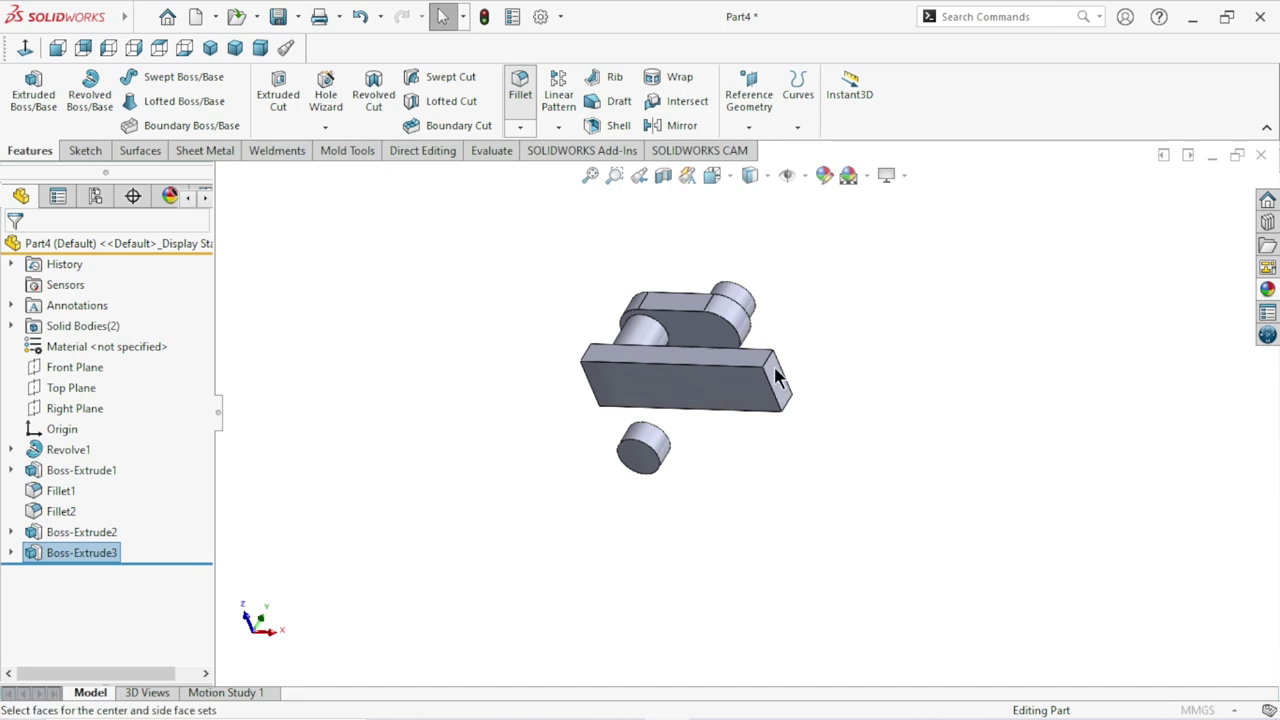
Full-round fillet one plate end: top face, end face as centre, opposite bottom face.
{"action": "scroll", "coordinate": [776, 352], "scroll_direction": "down", "scroll_amount": 2}
{"action": "scroll", "coordinate": [776, 352], "scroll_direction": "down", "scroll_amount": 3}
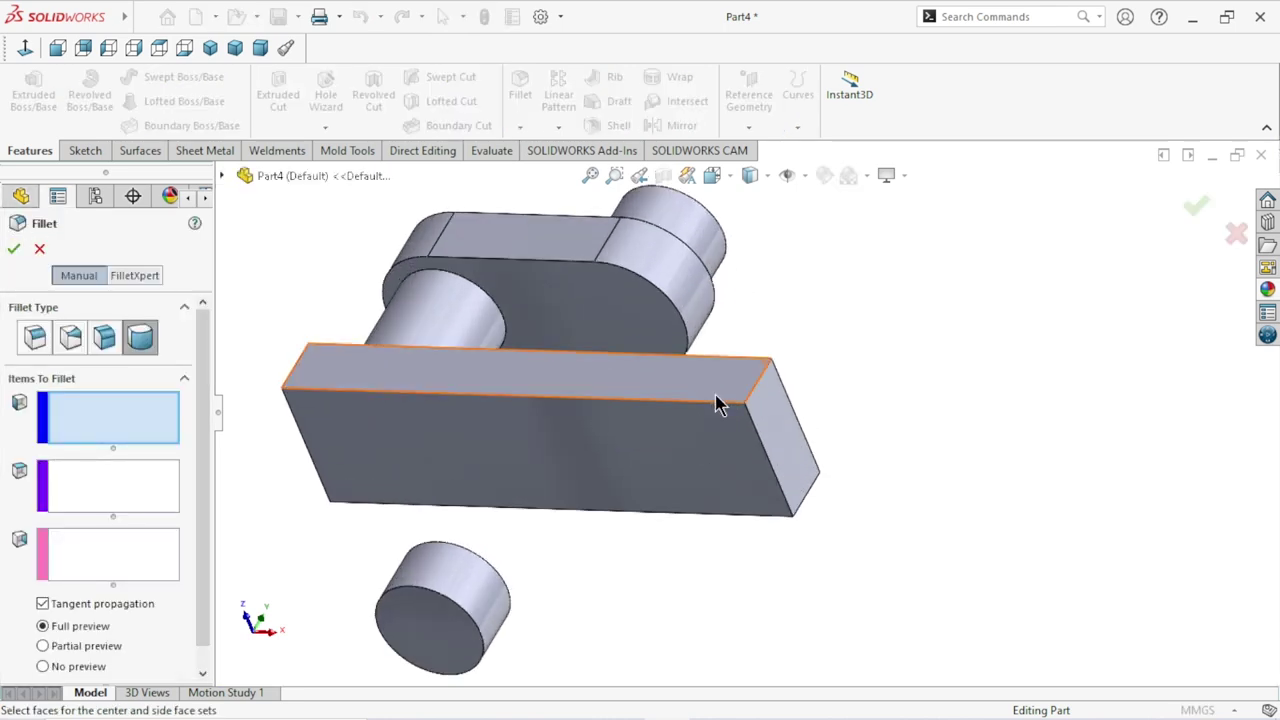
{"action": "scroll", "coordinate": [717, 403], "scroll_direction": "down", "scroll_amount": 1}
{"action": "left_click", "coordinate": [707, 366]}
{"action": "left_click", "coordinate": [70, 476]}
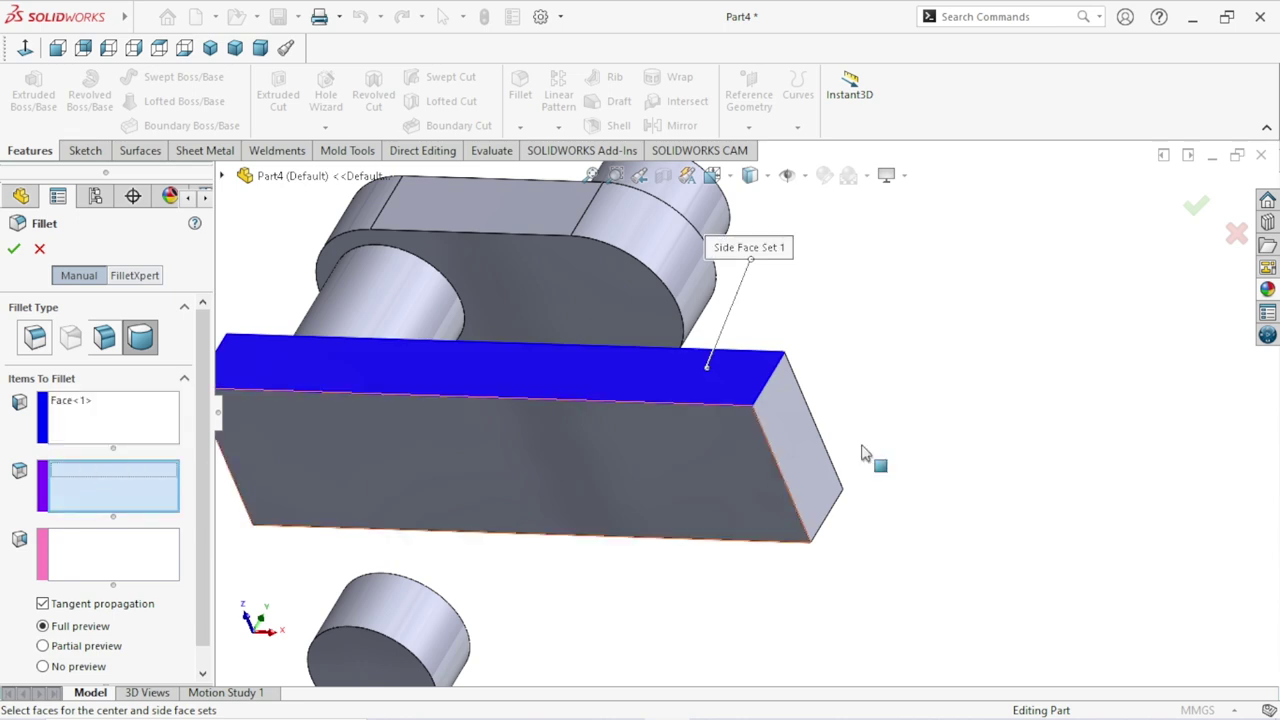
{"action": "left_click", "coordinate": [789, 437]}
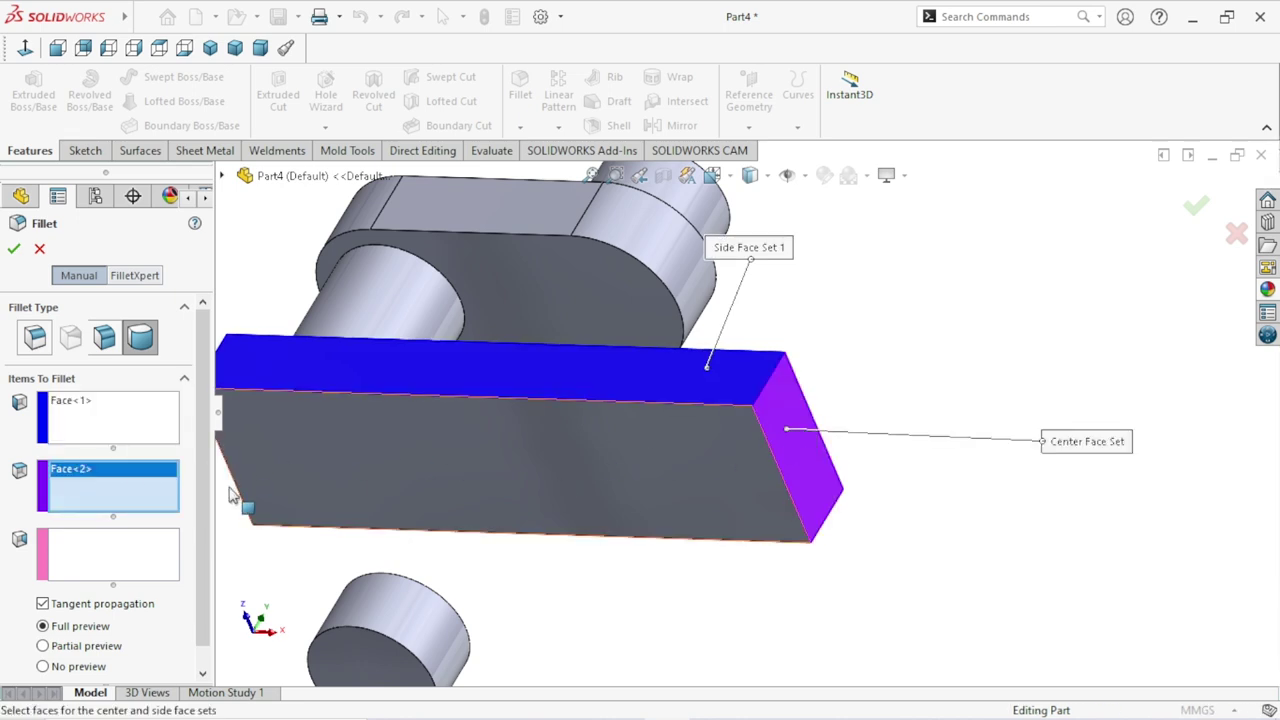
{"action": "left_click", "coordinate": [165, 556]}
{"action": "scroll", "coordinate": [790, 380], "scroll_direction": "up", "scroll_amount": 3}
{"action": "mouse_move", "coordinate": [809, 371]}
{"action": "middle_mouse_down"}
{"action": "mouse_move", "coordinate": [817, 380]}
{"action": "mouse_move", "coordinate": [729, 249]}
{"action": "mouse_move", "coordinate": [703, 388]}
{"action": "middle_mouse_up"}
{"action": "scroll", "coordinate": [703, 388], "scroll_direction": "down", "scroll_amount": 3}
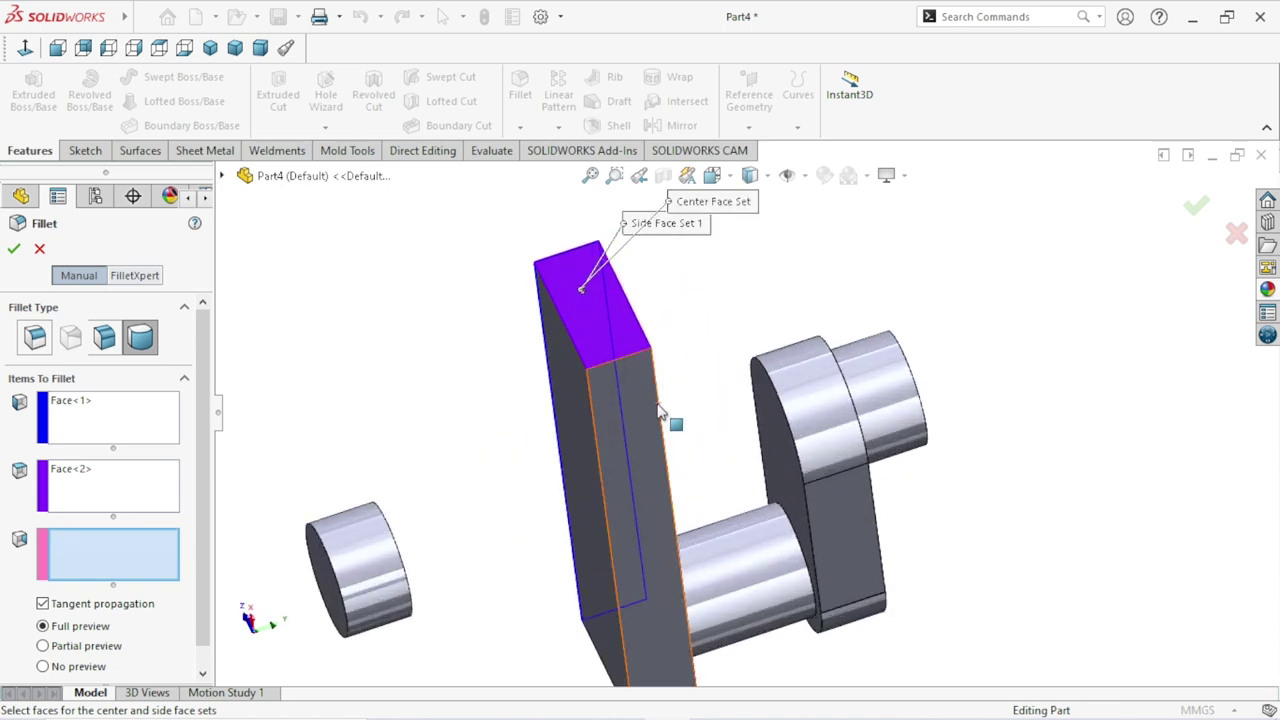
{"action": "left_click", "coordinate": [662, 424]}
{"action": "scroll", "coordinate": [688, 356], "scroll_direction": "up", "scroll_amount": 2}
{"action": "scroll", "coordinate": [691, 346], "scroll_direction": "up", "scroll_amount": 2}
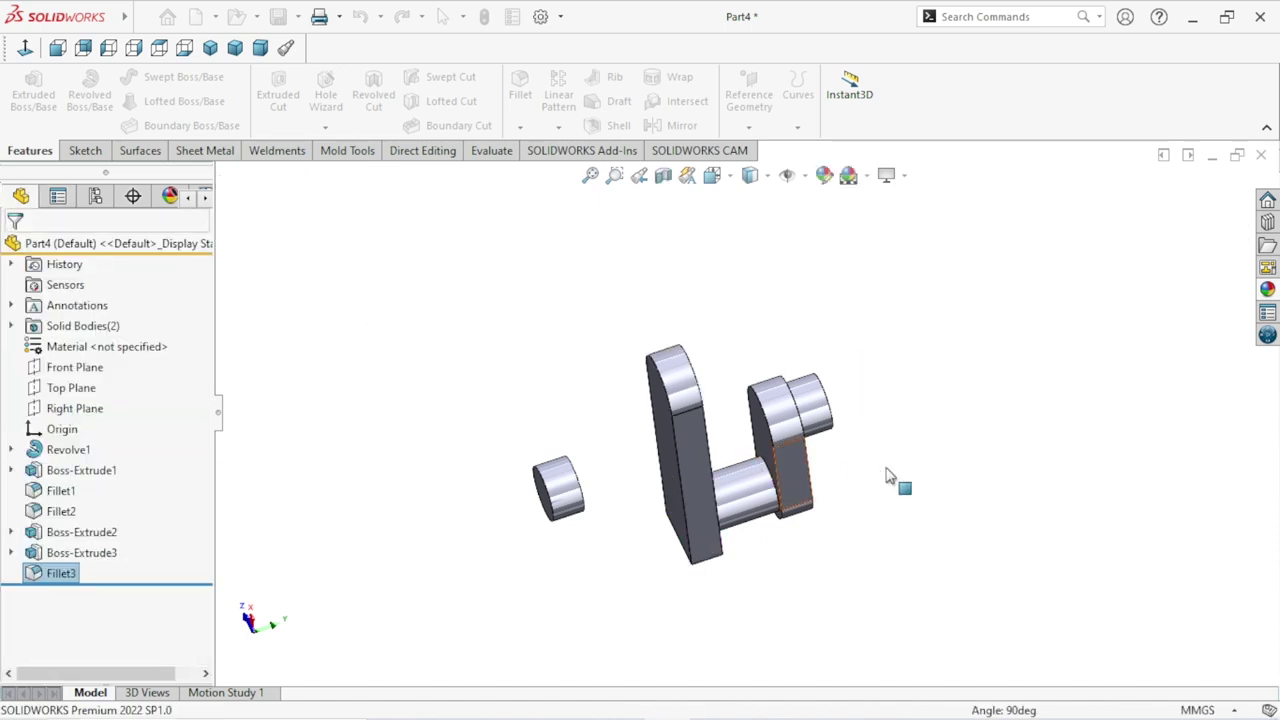
Full-round fillet the plate's other end using top, end and bottom faces, and accept it.
{"action": "mouse_move", "coordinate": [928, 487]}
{"action": "middle_mouse_down"}
{"action": "mouse_move", "coordinate": [743, 371]}
{"action": "mouse_move", "coordinate": [894, 491]}
{"action": "mouse_move", "coordinate": [877, 523]}
{"action": "middle_mouse_up"}
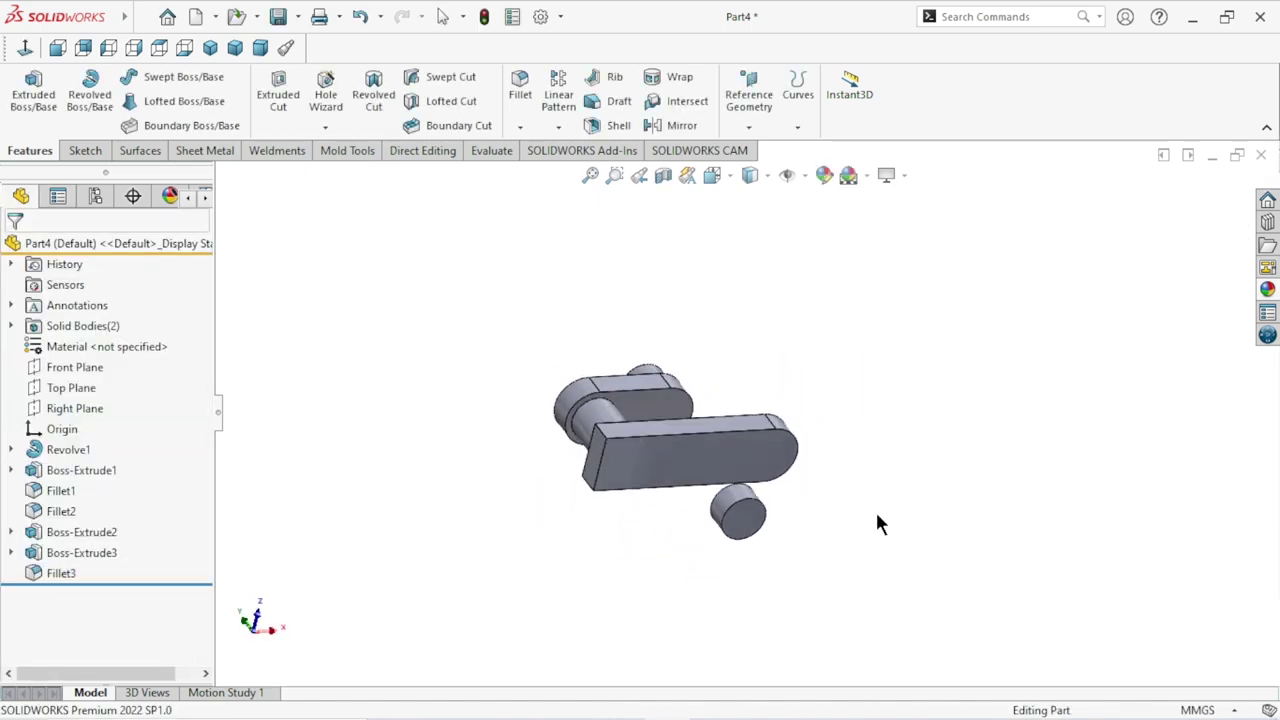
{"action": "scroll", "coordinate": [670, 468], "scroll_direction": "down", "scroll_amount": 3}
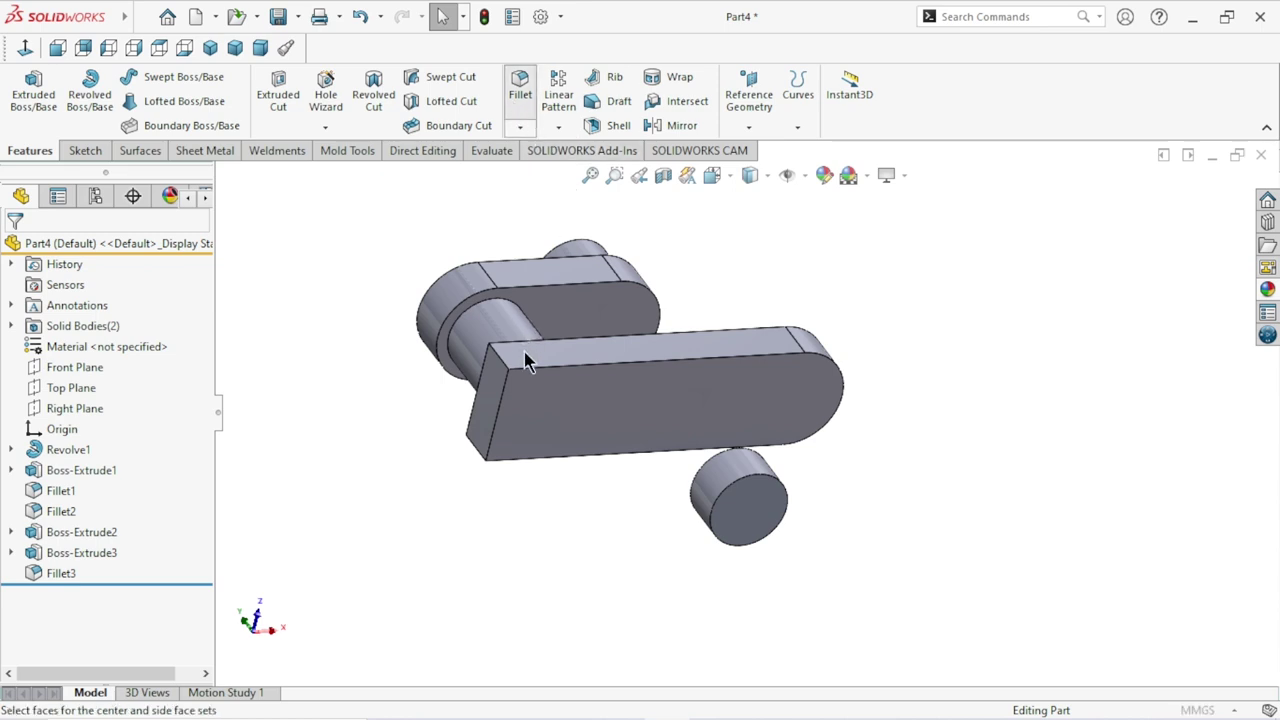
{"action": "left_click", "coordinate": [524, 351]}
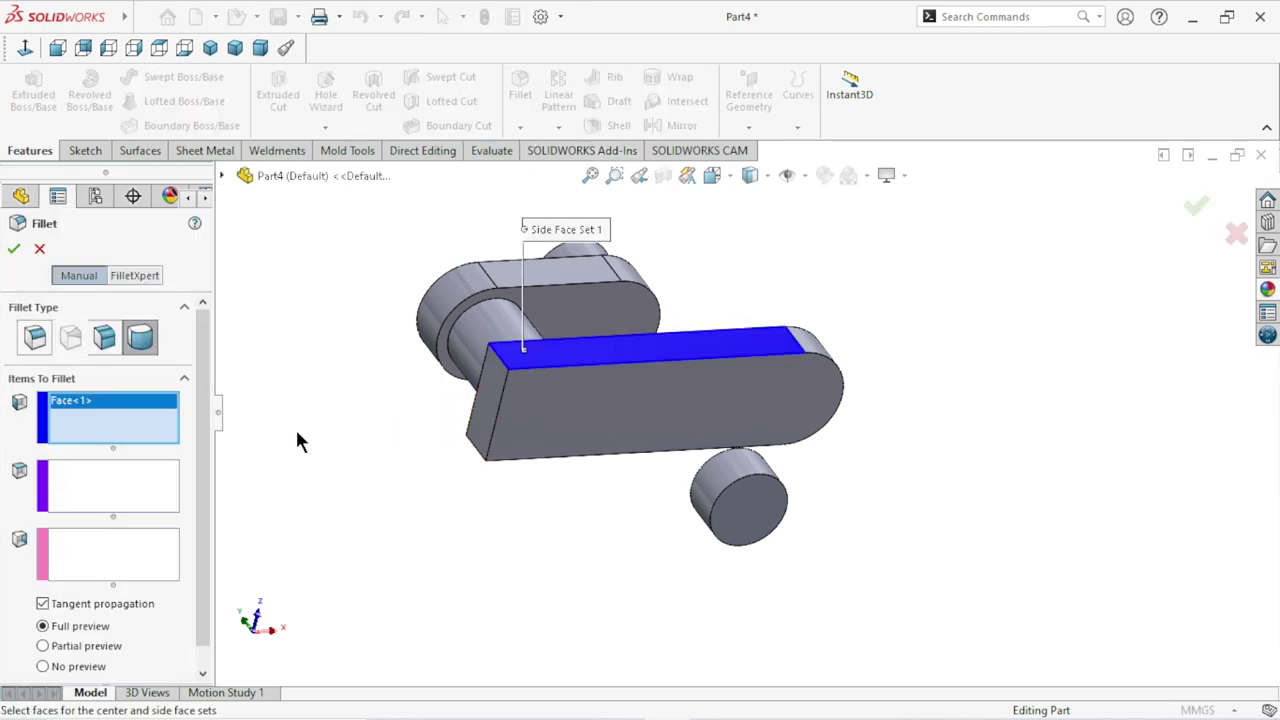
{"action": "left_click", "coordinate": [74, 492]}
{"action": "left_click", "coordinate": [491, 411]}
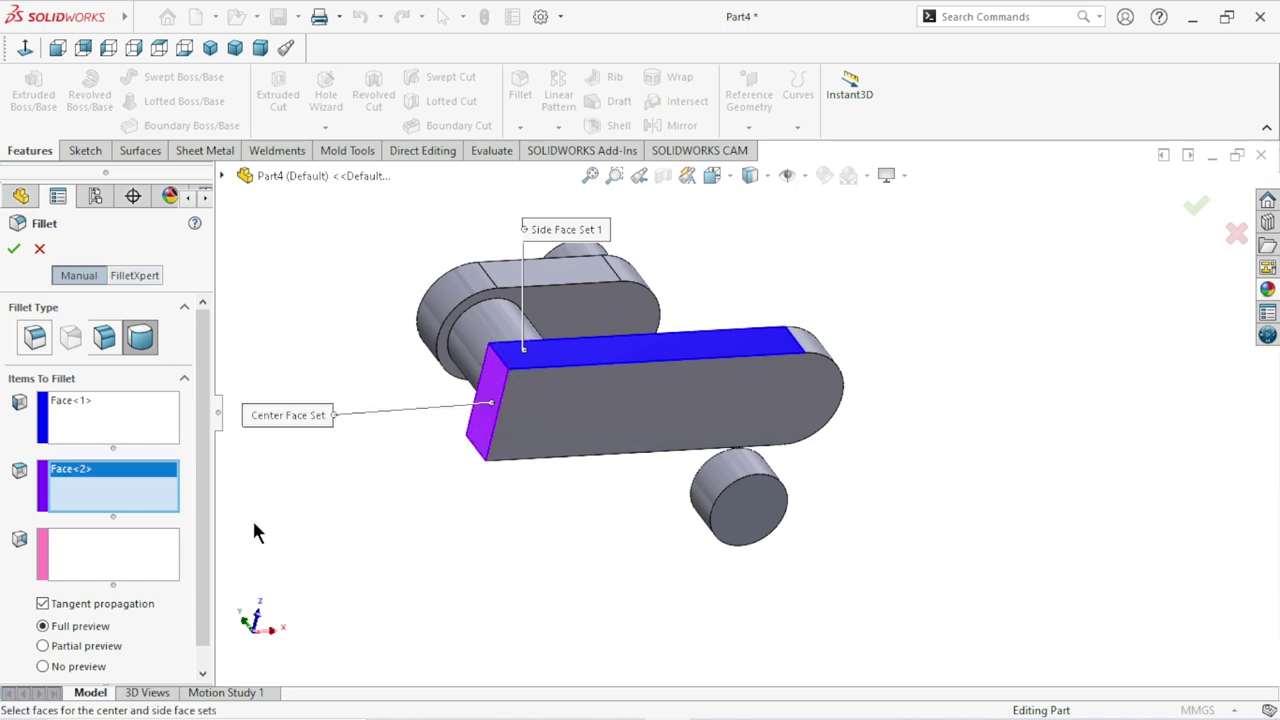
{"action": "left_click", "coordinate": [122, 572]}
{"action": "middle_click_drag", "start_coordinate": [466, 532], "coordinate": [737, 340]}
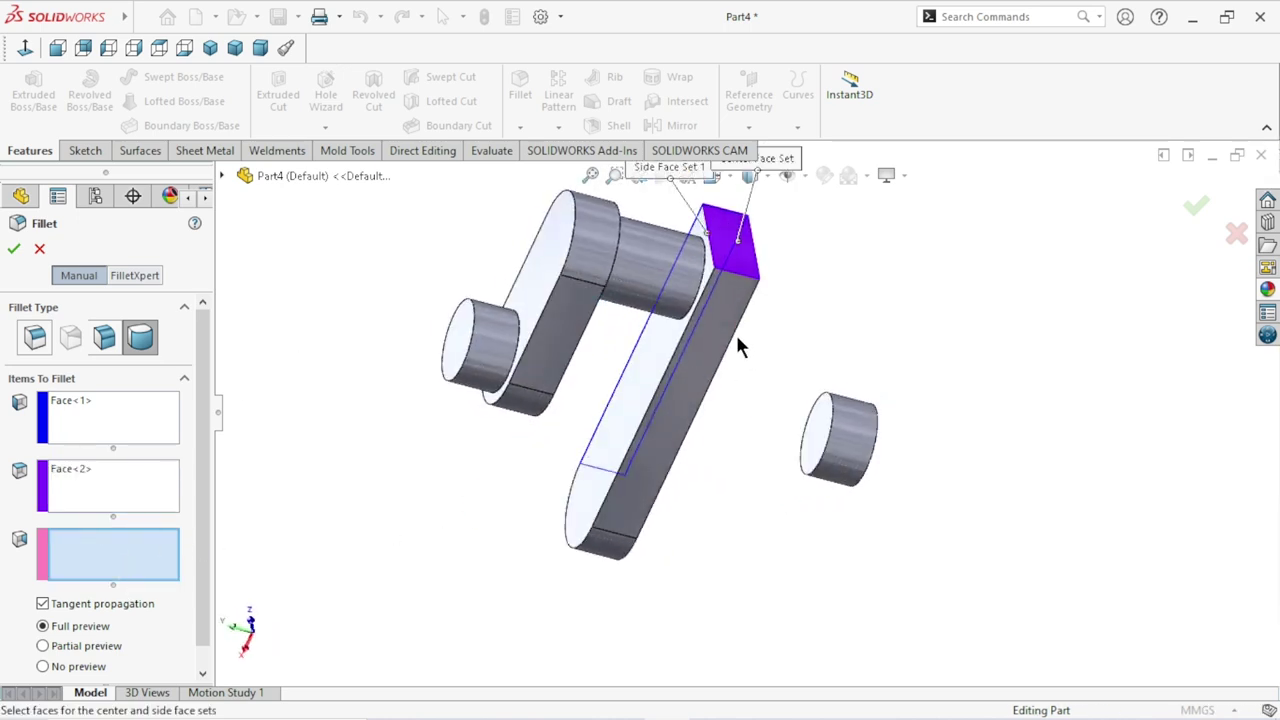
{"action": "scroll", "coordinate": [737, 345], "scroll_direction": "down", "scroll_amount": 3}
{"action": "left_click", "coordinate": [718, 308]}
{"action": "scroll", "coordinate": [553, 303], "scroll_direction": "up", "scroll_amount": 2}
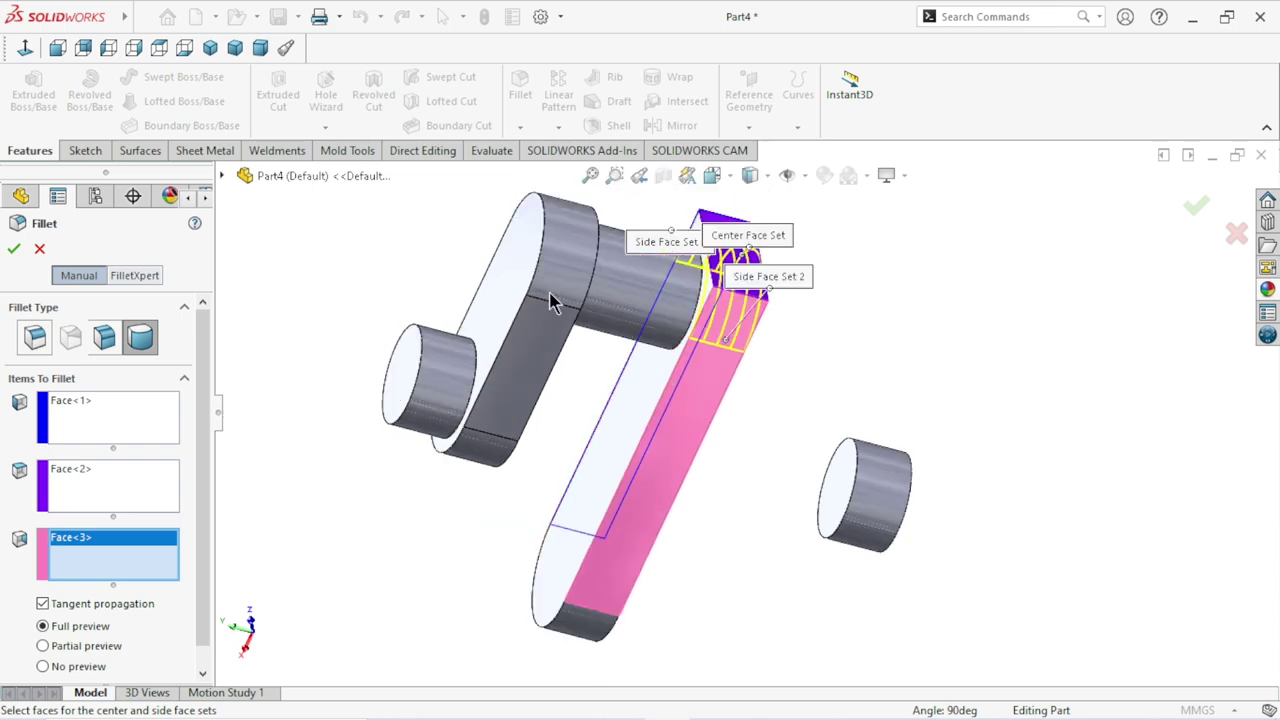
{"action": "scroll", "coordinate": [553, 303], "scroll_direction": "up", "scroll_amount": 2}
{"action": "left_click", "coordinate": [16, 250]}
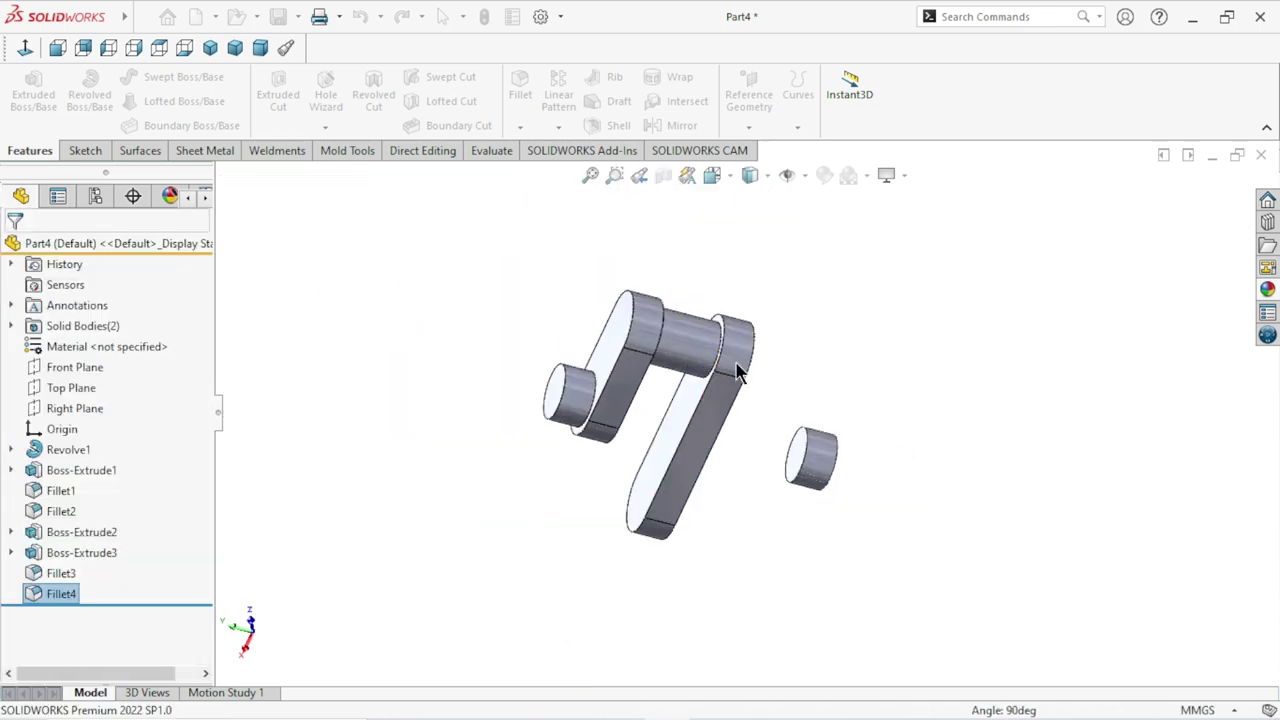
{"action": "mouse_move", "coordinate": [735, 372]}
{"action": "middle_mouse_down"}
{"action": "mouse_move", "coordinate": [857, 329]}
{"action": "mouse_move", "coordinate": [823, 171]}
{"action": "mouse_move", "coordinate": [723, 454]}
{"action": "mouse_move", "coordinate": [690, 340]}
{"action": "mouse_move", "coordinate": [711, 360]}
{"action": "mouse_move", "coordinate": [718, 410]}
{"action": "middle_mouse_up"}
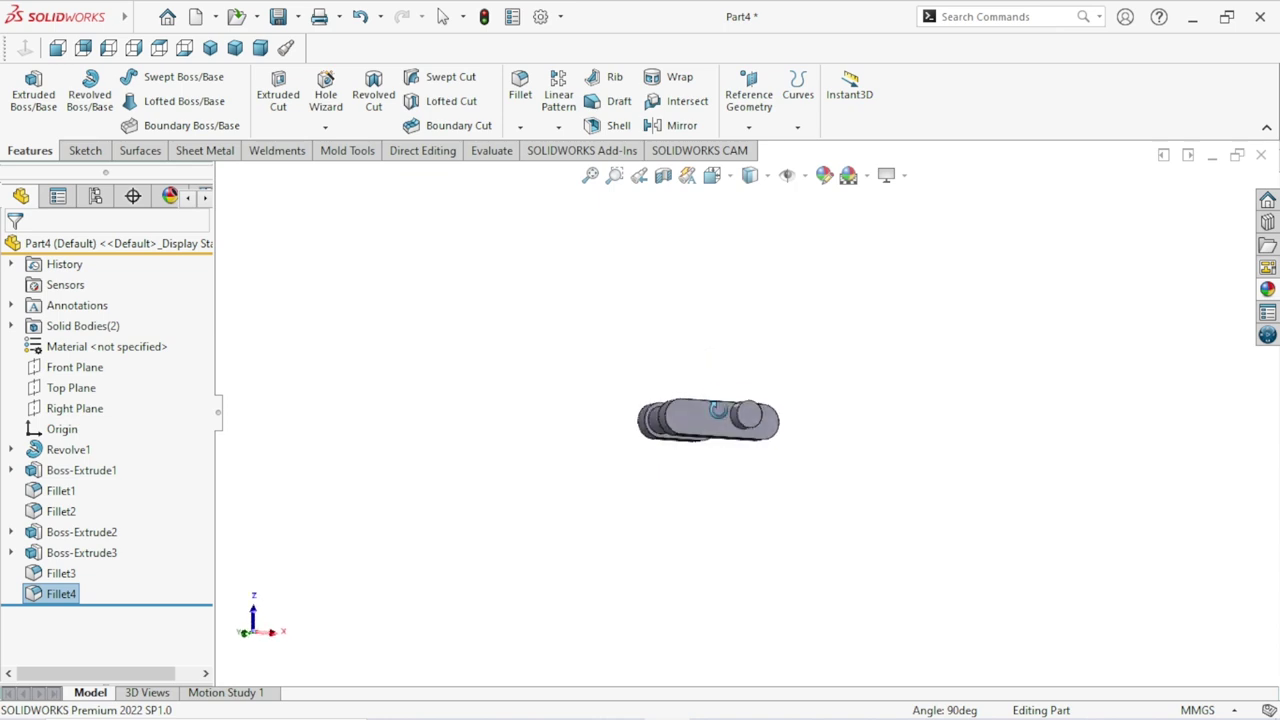
{"action": "scroll", "coordinate": [785, 420], "scroll_direction": "down", "scroll_amount": 3}
{"action": "scroll", "coordinate": [729, 423], "scroll_direction": "down", "scroll_amount": 2}
{"action": "middle_click_drag", "start_coordinate": [871, 343], "coordinate": [840, 456]}
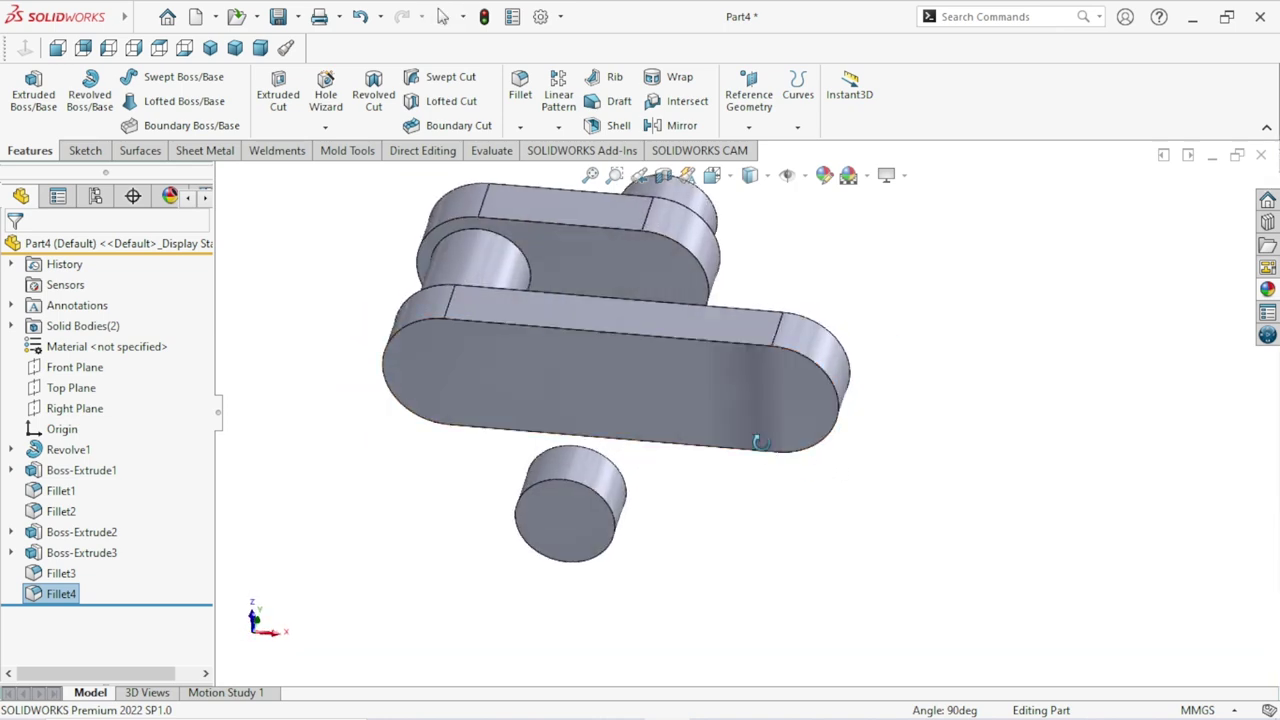
{"action": "middle_click_drag", "start_coordinate": [749, 437], "coordinate": [742, 511]}
{"action": "scroll", "coordinate": [667, 500], "scroll_direction": "up", "scroll_amount": 2}
{"action": "scroll", "coordinate": [660, 470], "scroll_direction": "up", "scroll_amount": 2}
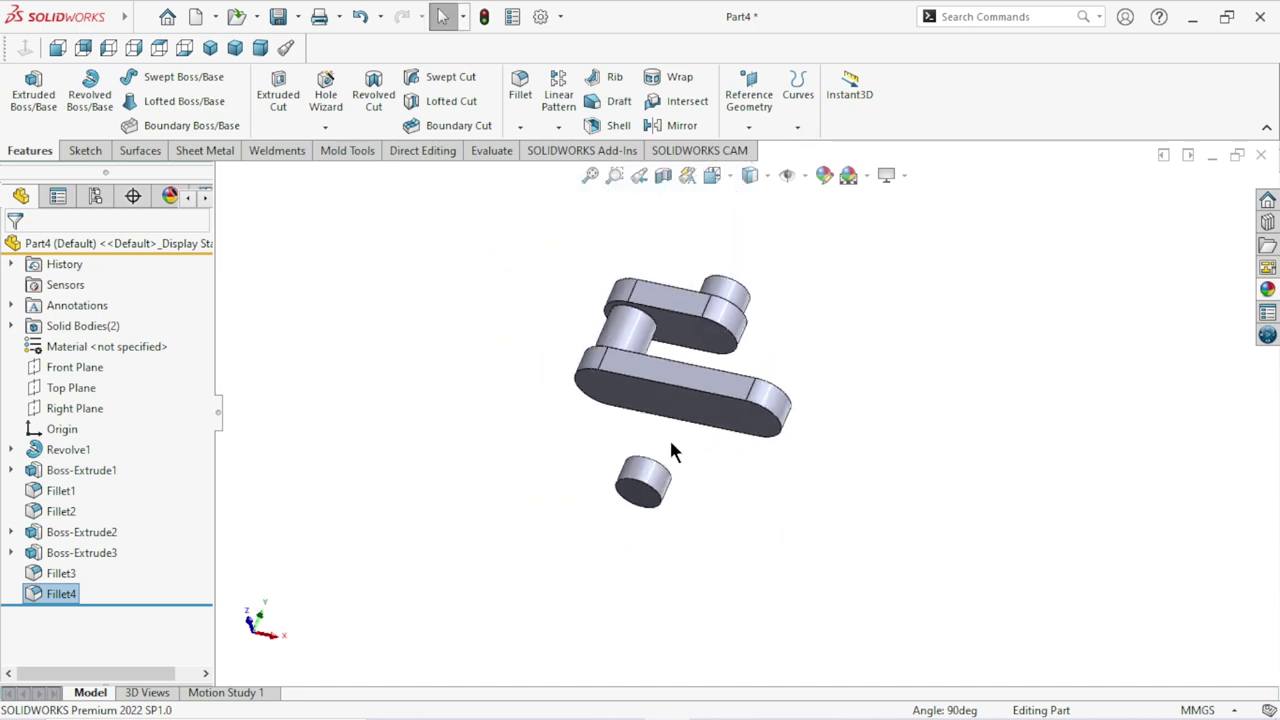
{"action": "scroll", "coordinate": [680, 437], "scroll_direction": "down", "scroll_amount": 3}
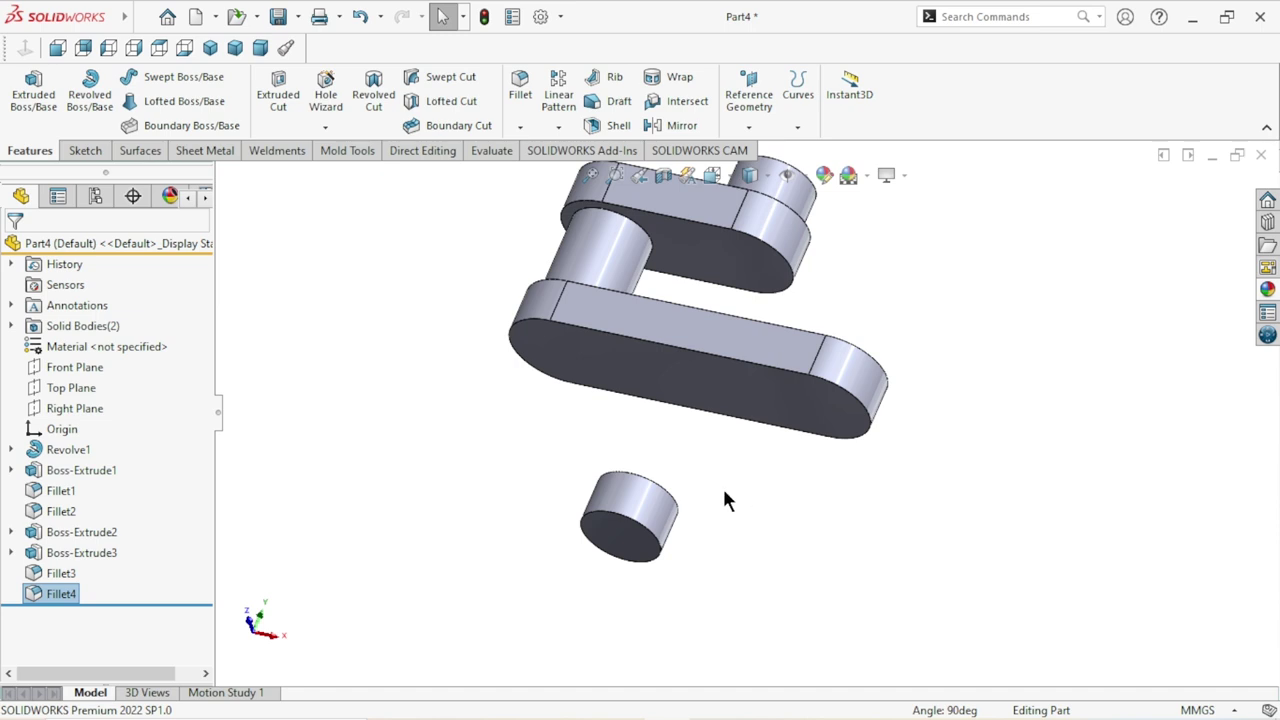
{"action": "mouse_move", "coordinate": [826, 480]}
{"action": "middle_mouse_down"}
{"action": "mouse_move", "coordinate": [850, 262]}
{"action": "mouse_move", "coordinate": [834, 331]}
{"action": "mouse_move", "coordinate": [749, 466]}
{"action": "mouse_move", "coordinate": [786, 400]}
{"action": "mouse_move", "coordinate": [800, 408]}
{"action": "middle_mouse_up"}
{"action": "left_click", "coordinate": [795, 404]}
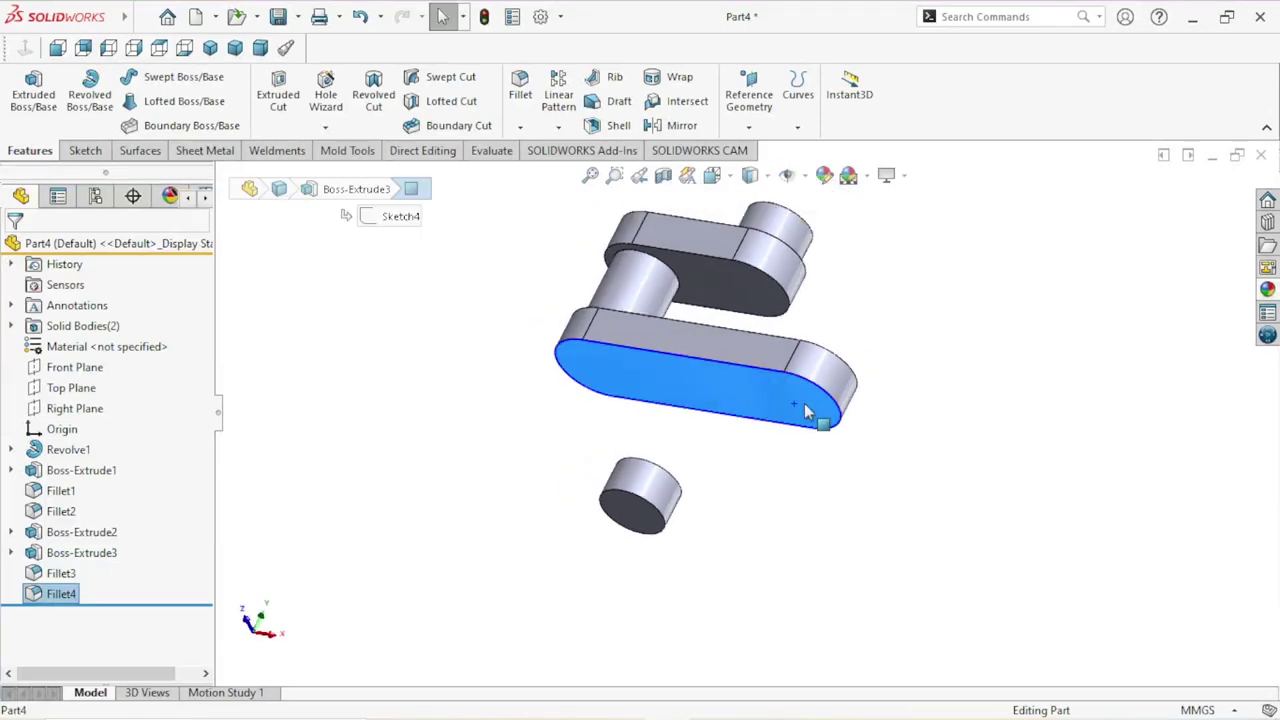
Start a sketch on the second arm's face and draw a circle centred at its rounded right end.
{"action": "left_click", "coordinate": [877, 350]}
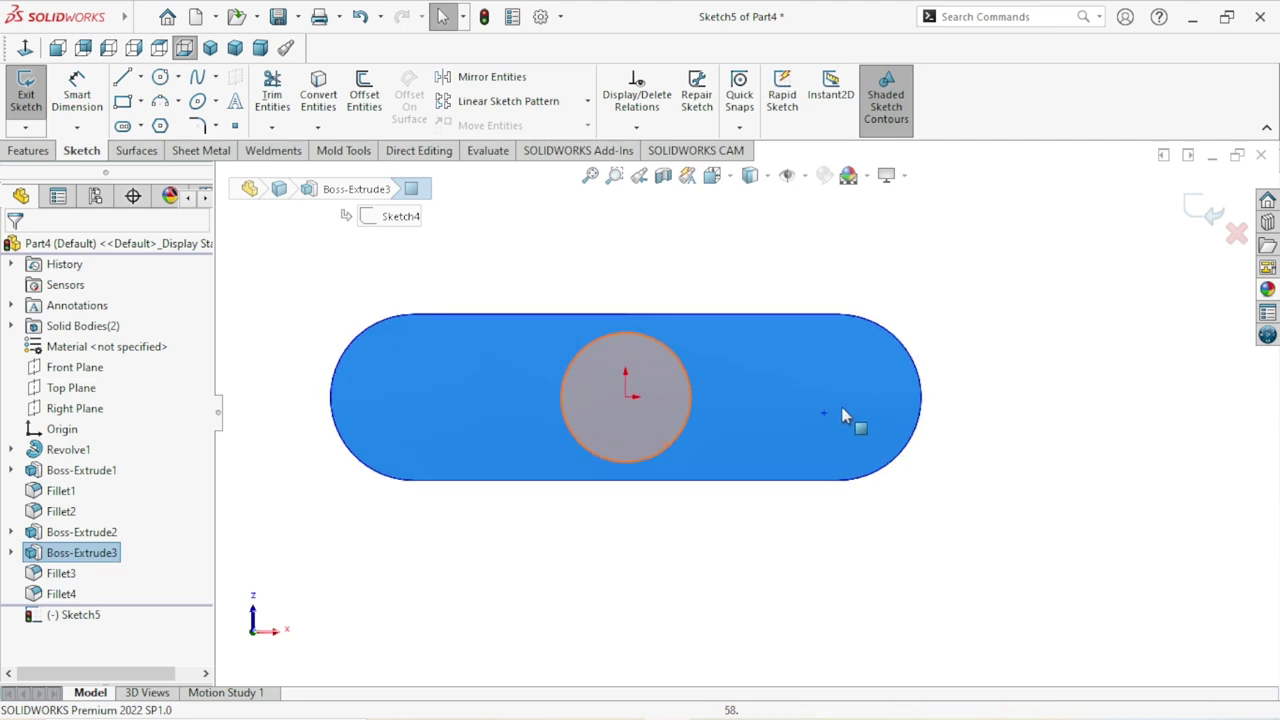
{"action": "left_click", "coordinate": [163, 80]}
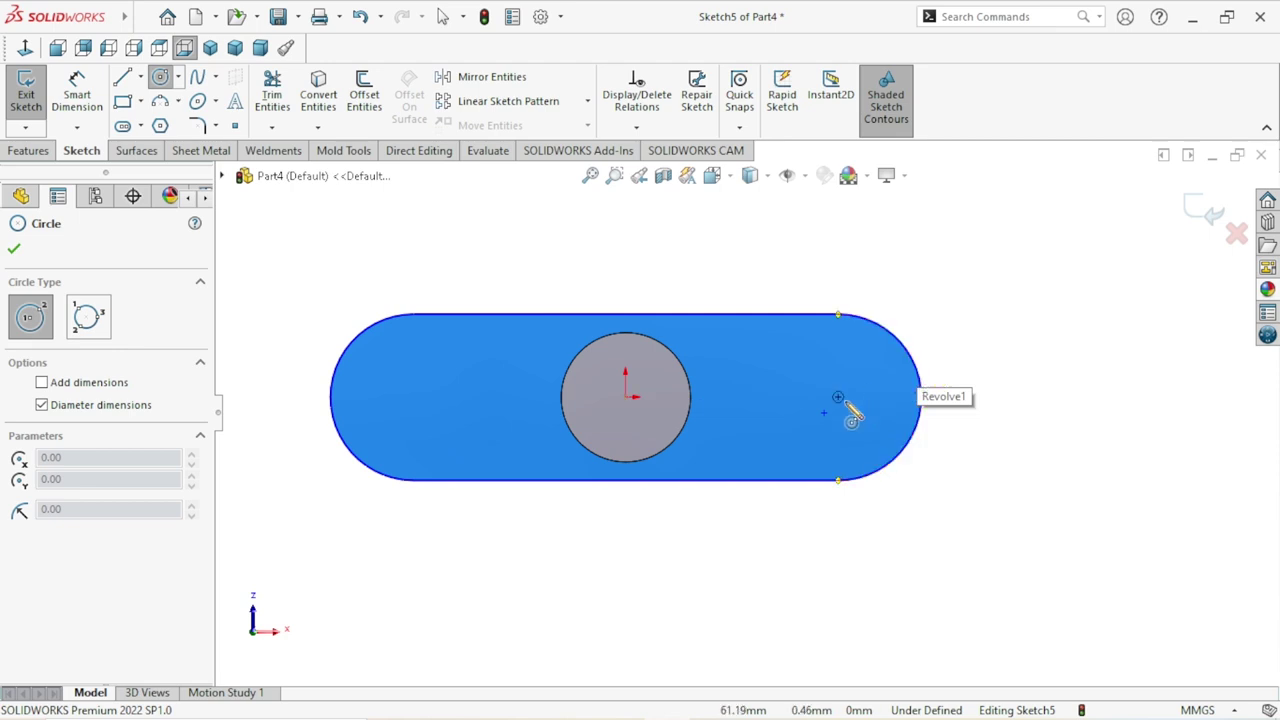
{"action": "left_click", "coordinate": [838, 397]}
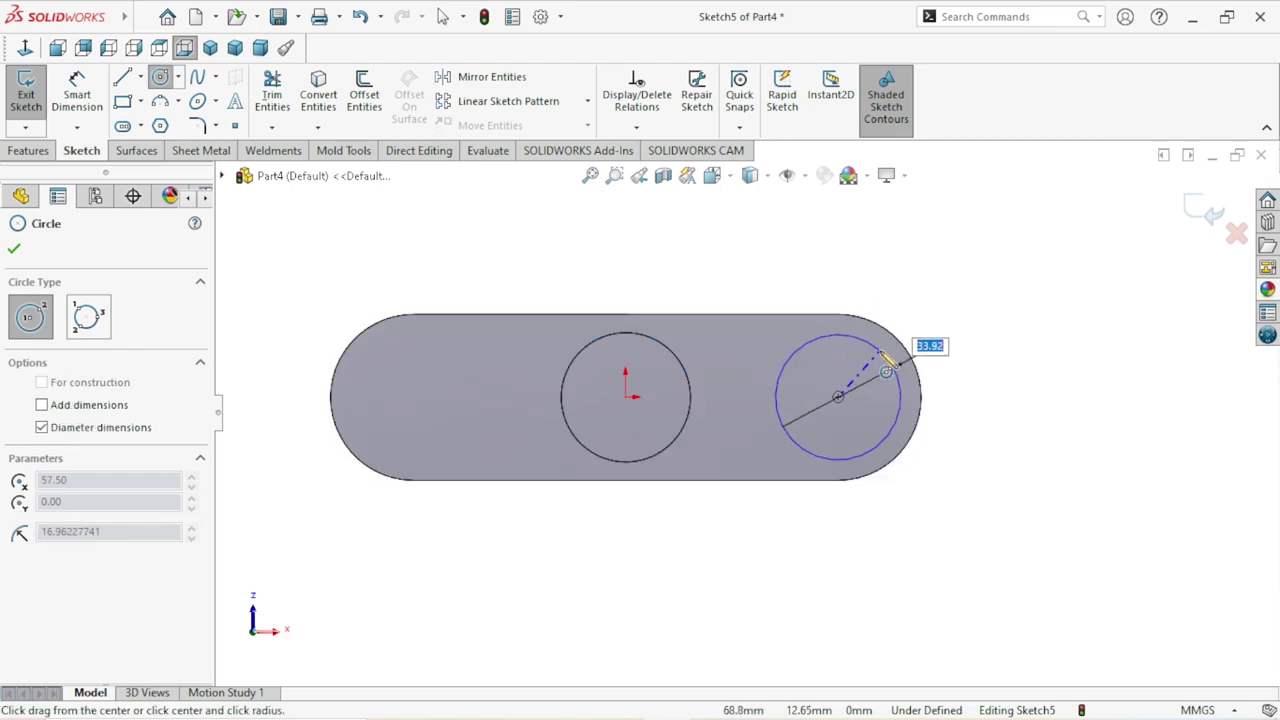
{"action": "left_click", "coordinate": [884, 354]}
{"action": "right_click", "coordinate": [886, 280]}
{"action": "left_click", "coordinate": [914, 294]}
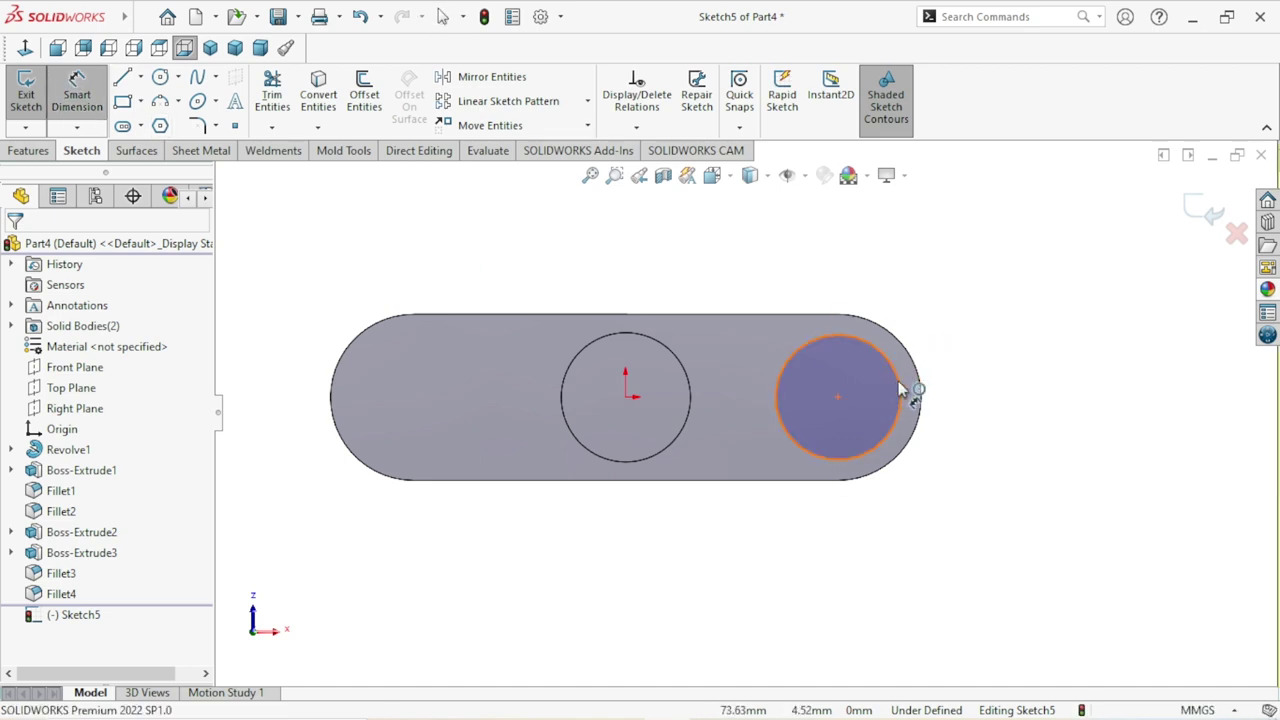
Dimension the circle to Ø35 mm so Sketch5 is fully defined.
{"action": "key", "text": "Return"}
{"action": "right_click_drag", "start_coordinate": [985, 408], "coordinate": [985, 400]}
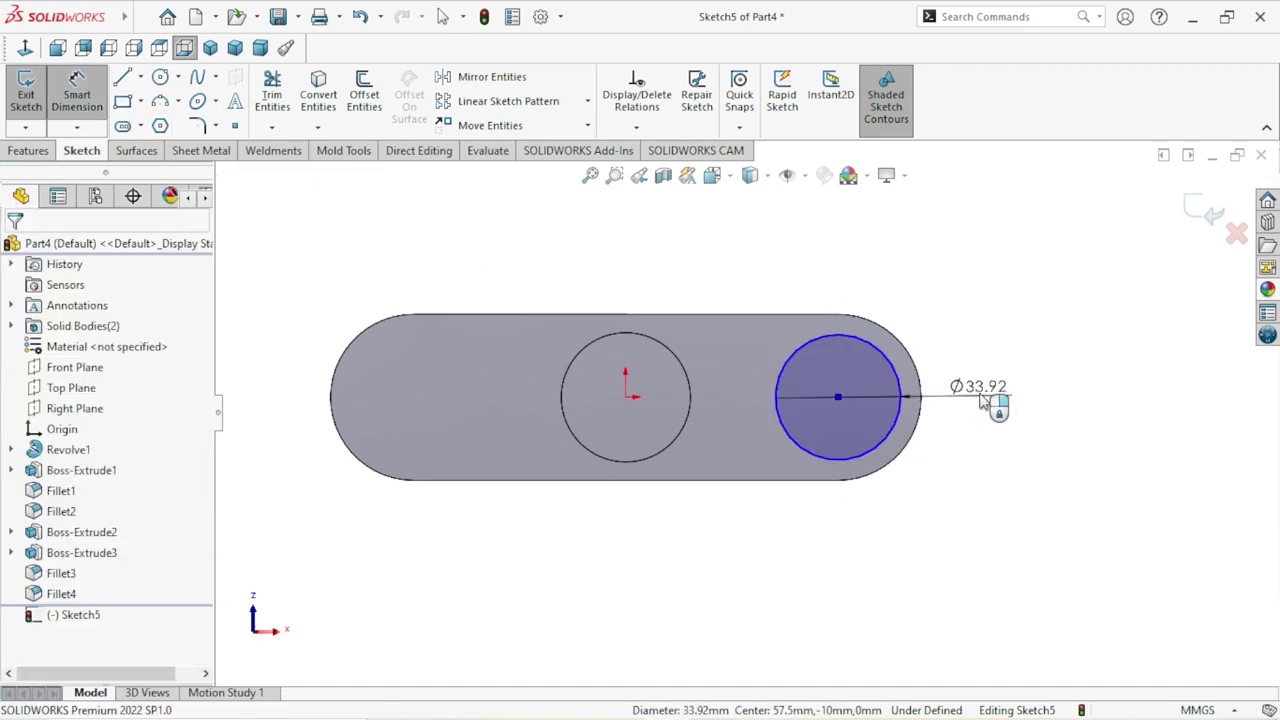
{"action": "left_click", "coordinate": [985, 400]}
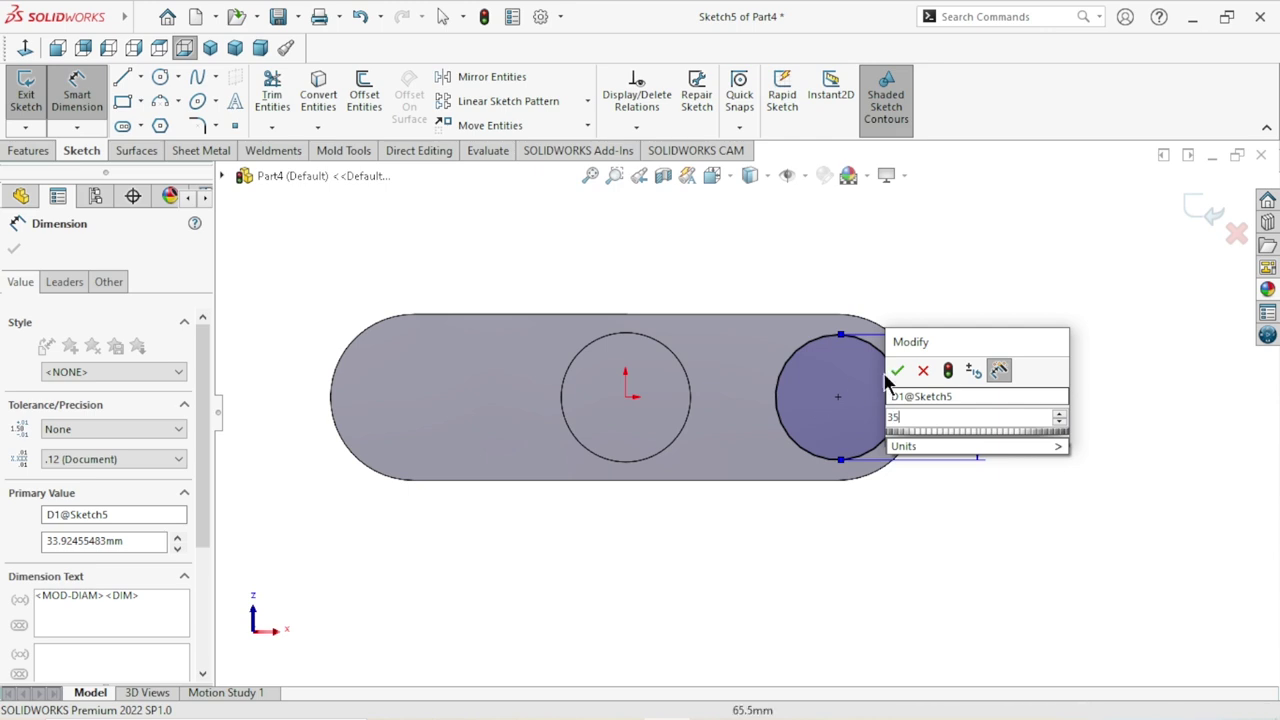
{"action": "key", "text": "Escape"}
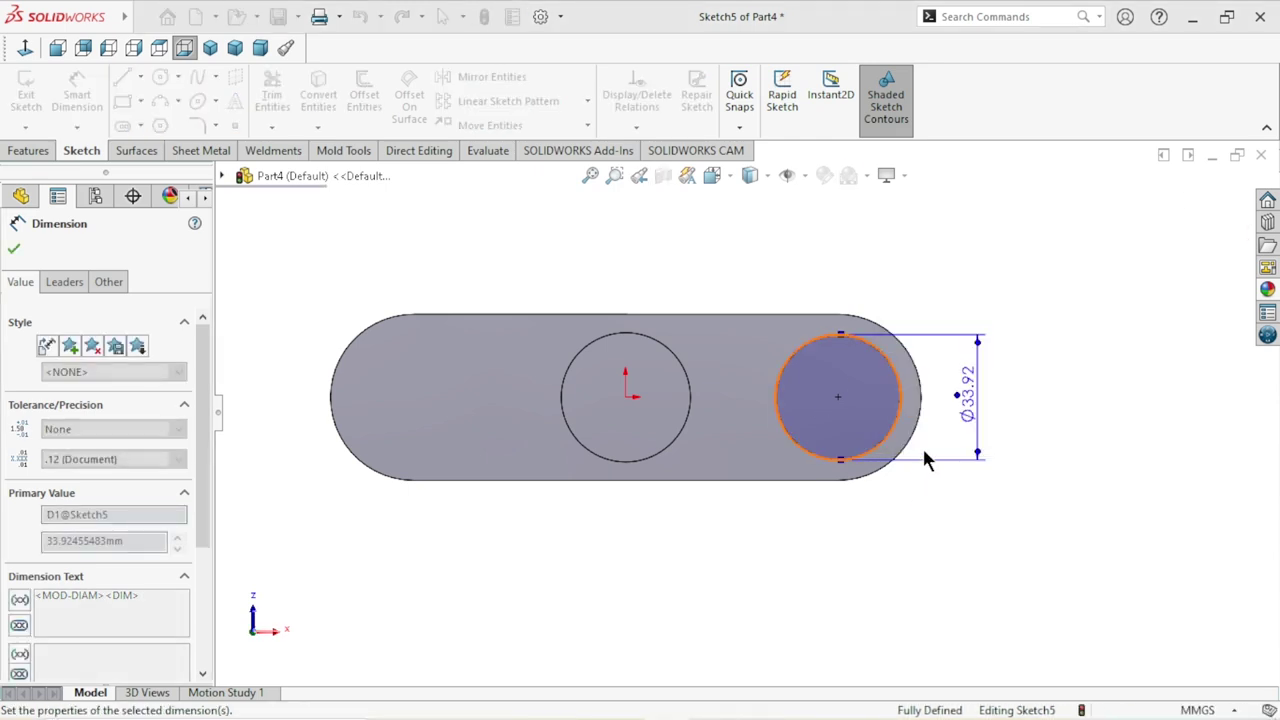
{"action": "scroll", "coordinate": [605, 425], "scroll_direction": "up", "scroll_amount": 2}
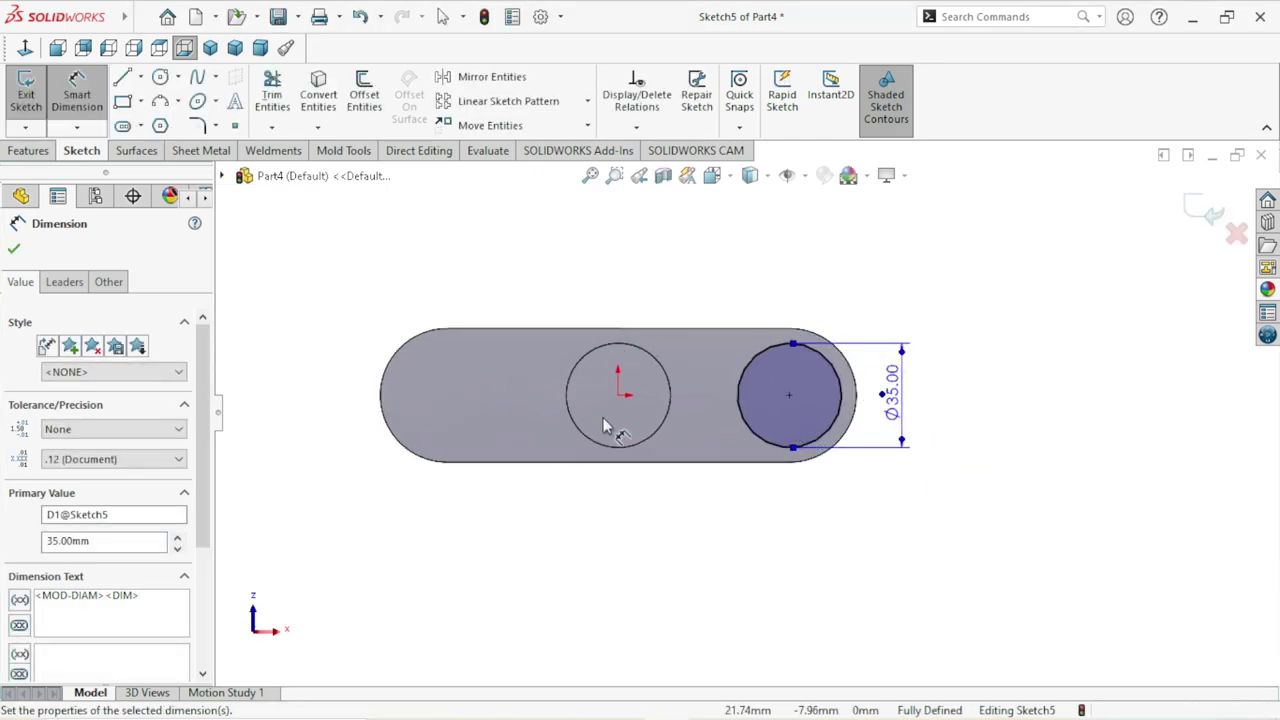
{"action": "left_click", "coordinate": [14, 249]}
{"action": "left_click", "coordinate": [30, 151]}
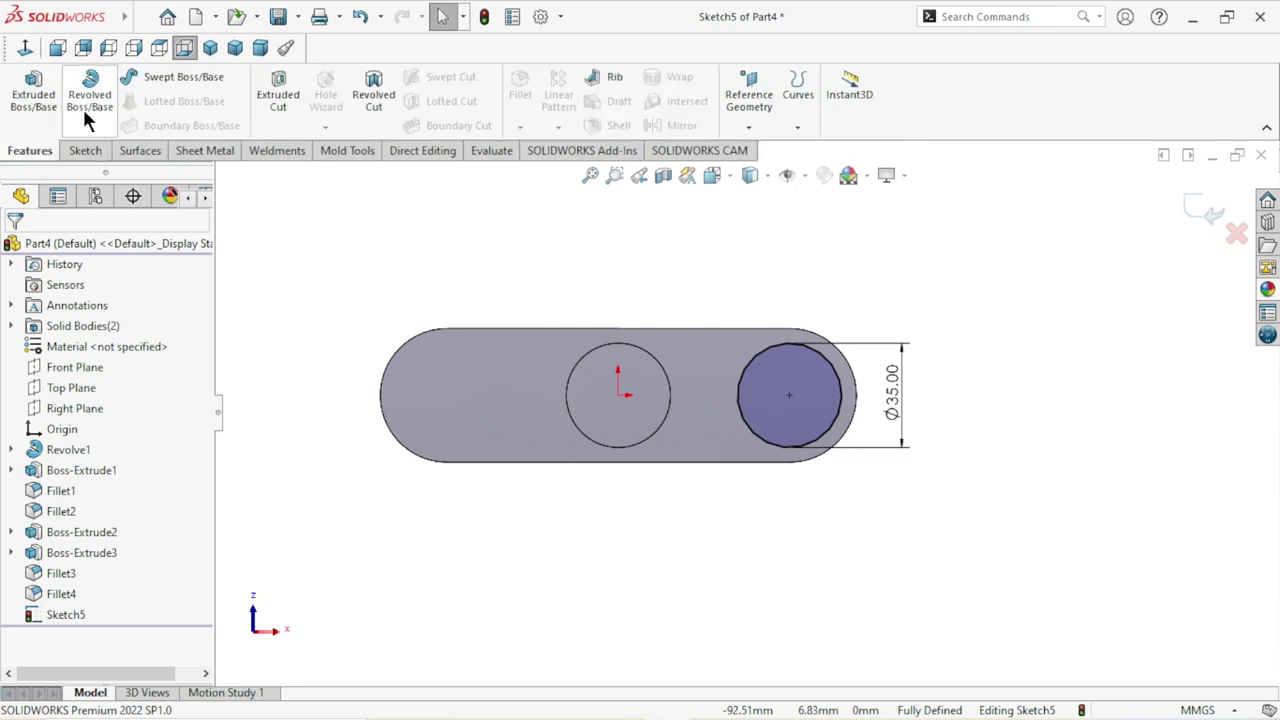
{"action": "left_click", "coordinate": [60, 91]}
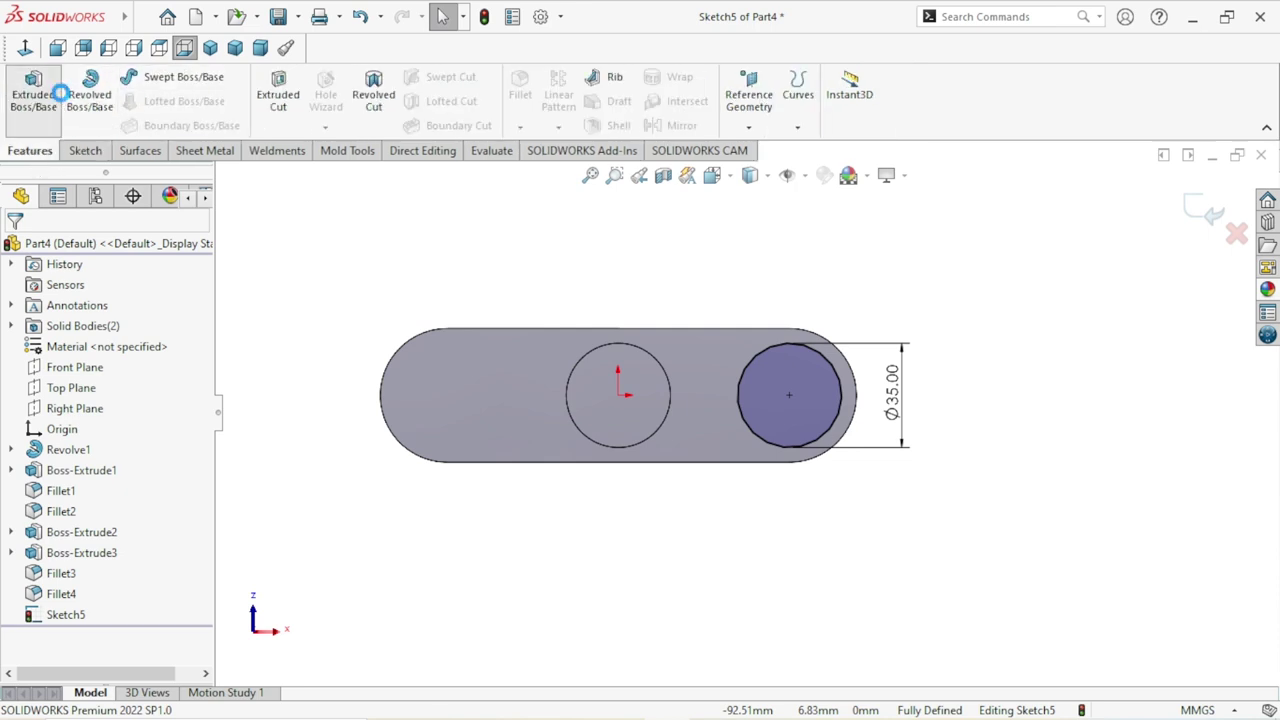
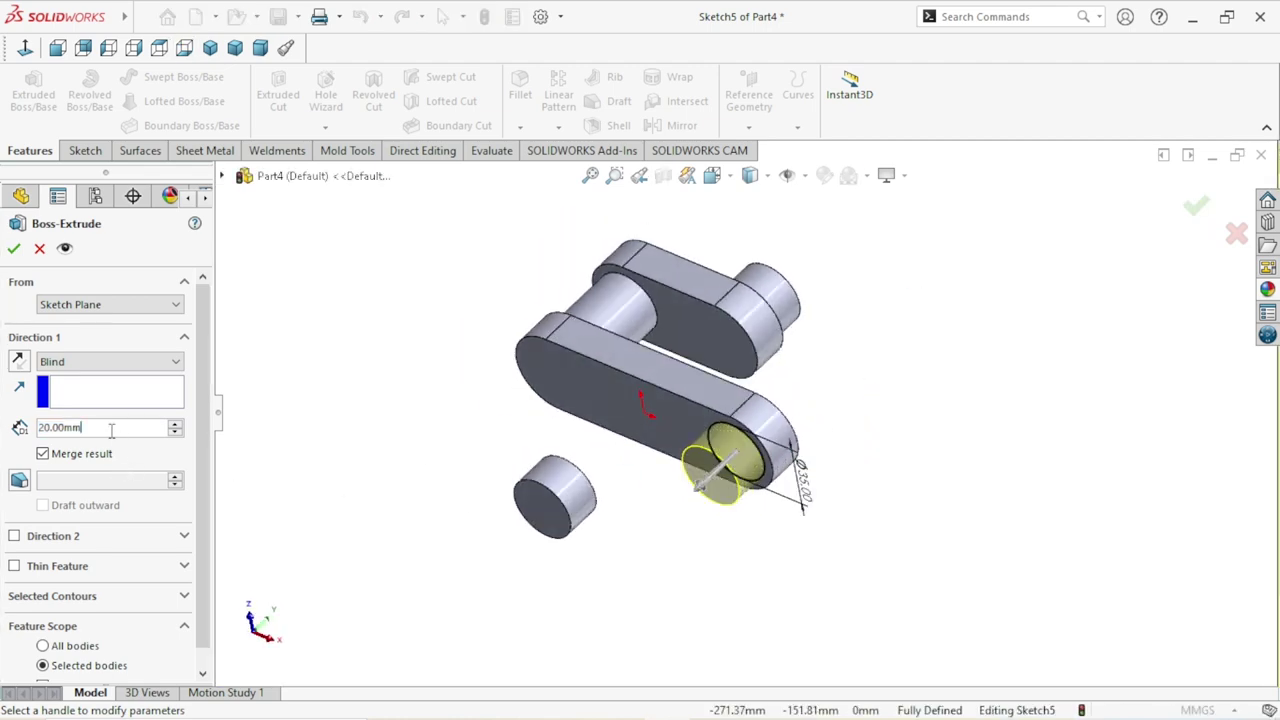
Extrude the 35 mm circle 40 mm into a cylindrical pin, creating Boss-Extrude4.
{"action": "type", "text": "40"}
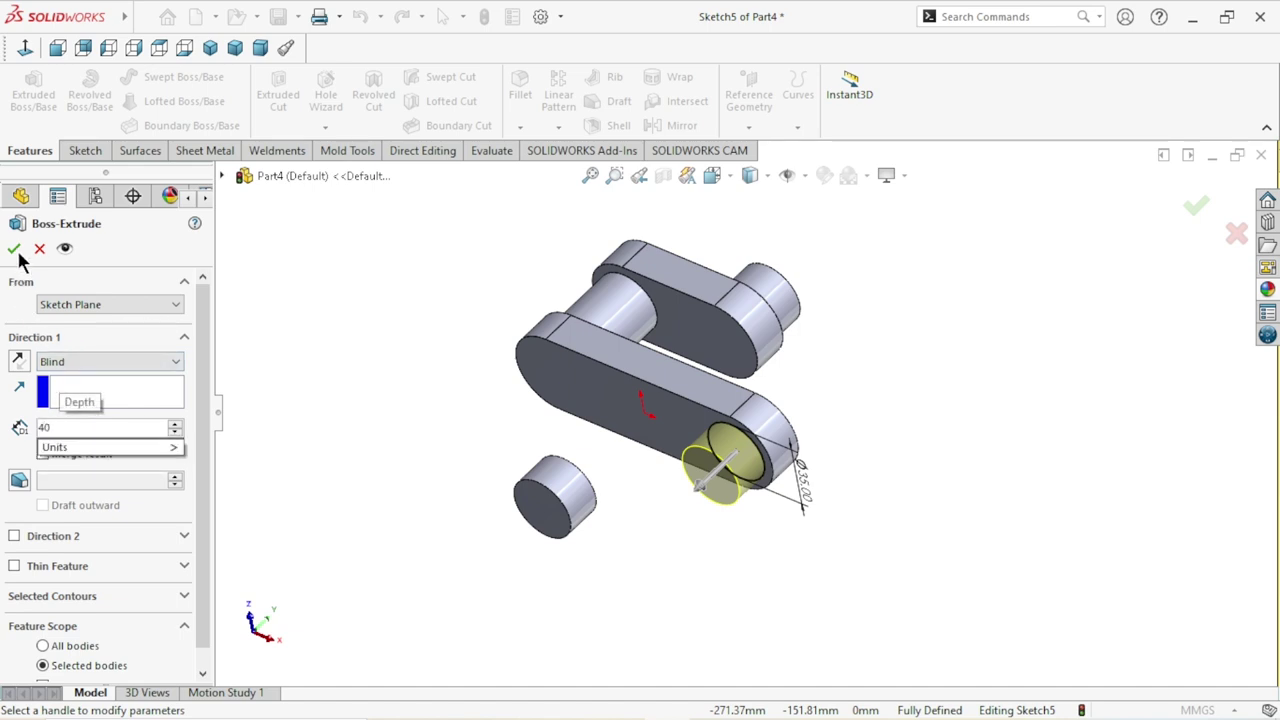
{"action": "key", "text": "Return"}
{"action": "left_click", "coordinate": [15, 250]}
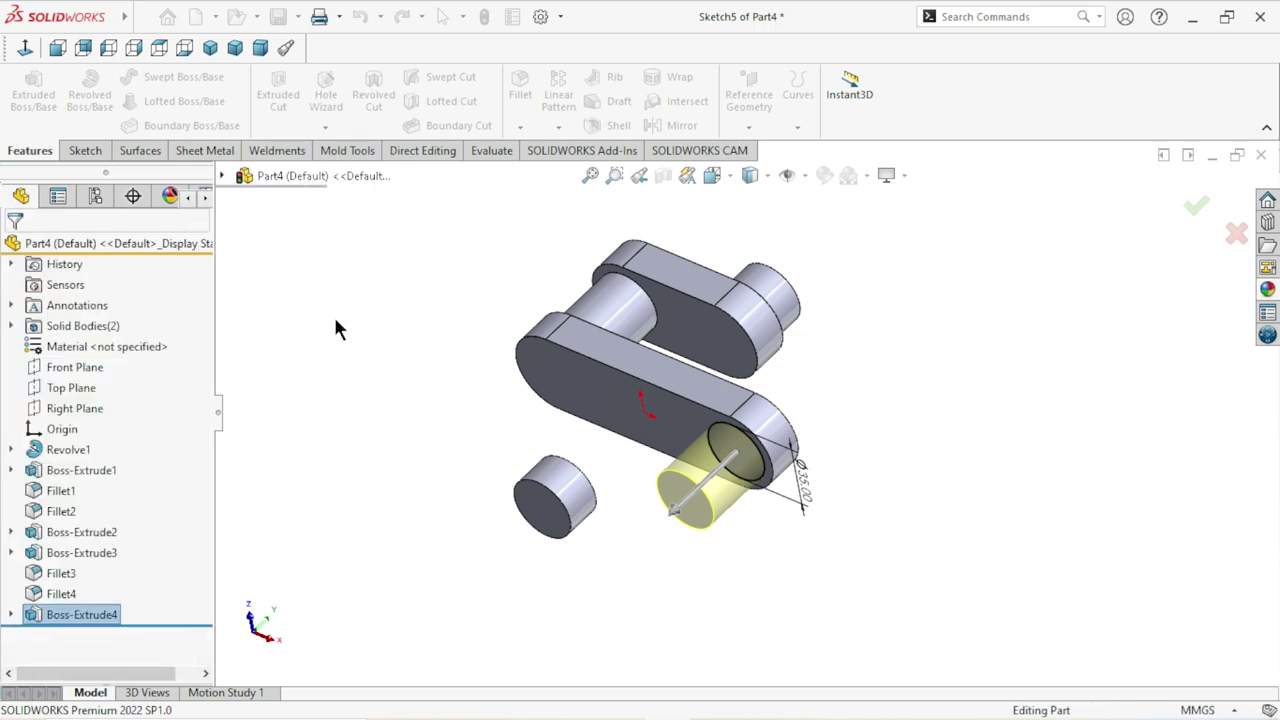
Start Sketch6 on the pin's flat end face and view it face-on with Normal To.
{"action": "scroll", "coordinate": [712, 480], "scroll_direction": "up", "scroll_amount": 3}
{"action": "mouse_move", "coordinate": [712, 480]}
{"action": "middle_mouse_down"}
{"action": "mouse_move", "coordinate": [699, 540]}
{"action": "mouse_move", "coordinate": [700, 486]}
{"action": "mouse_move", "coordinate": [686, 469]}
{"action": "mouse_move", "coordinate": [777, 443]}
{"action": "mouse_move", "coordinate": [752, 358]}
{"action": "mouse_move", "coordinate": [724, 436]}
{"action": "mouse_move", "coordinate": [740, 435]}
{"action": "middle_mouse_up"}
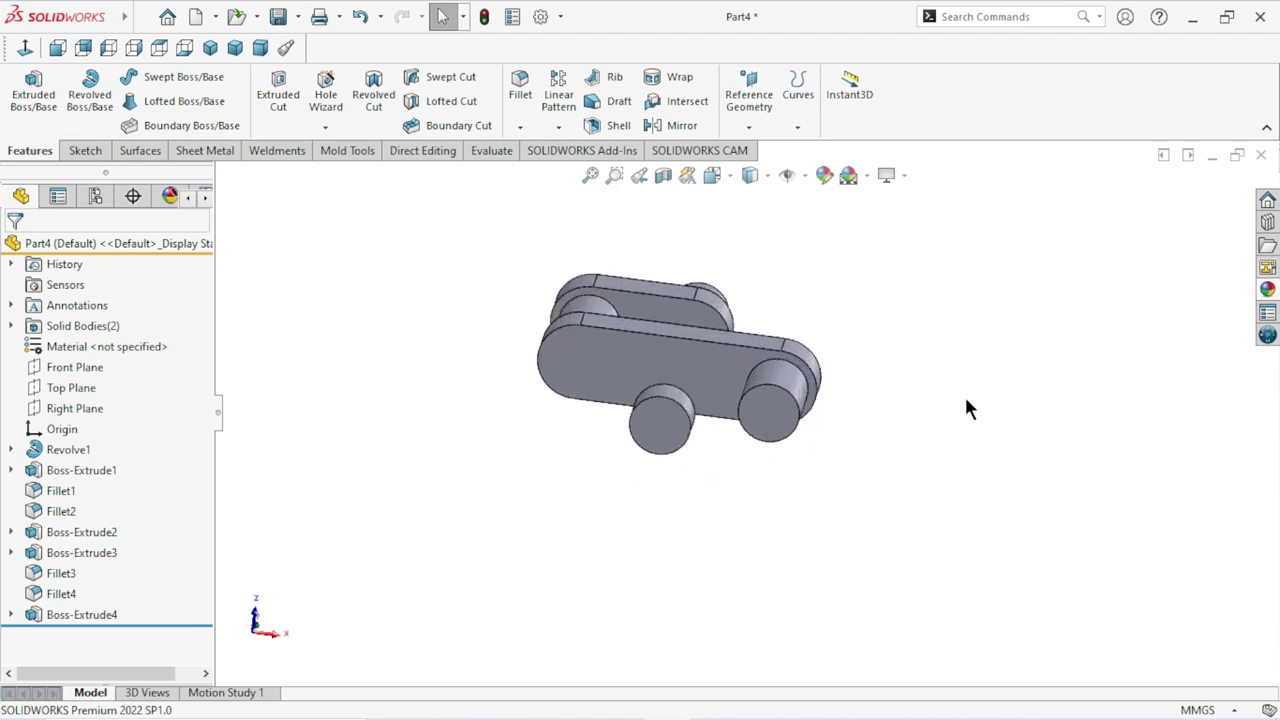
{"action": "mouse_move", "coordinate": [847, 424]}
{"action": "middle_mouse_down"}
{"action": "mouse_move", "coordinate": [786, 457]}
{"action": "mouse_move", "coordinate": [718, 437]}
{"action": "middle_mouse_up"}
{"action": "left_click", "coordinate": [741, 425]}
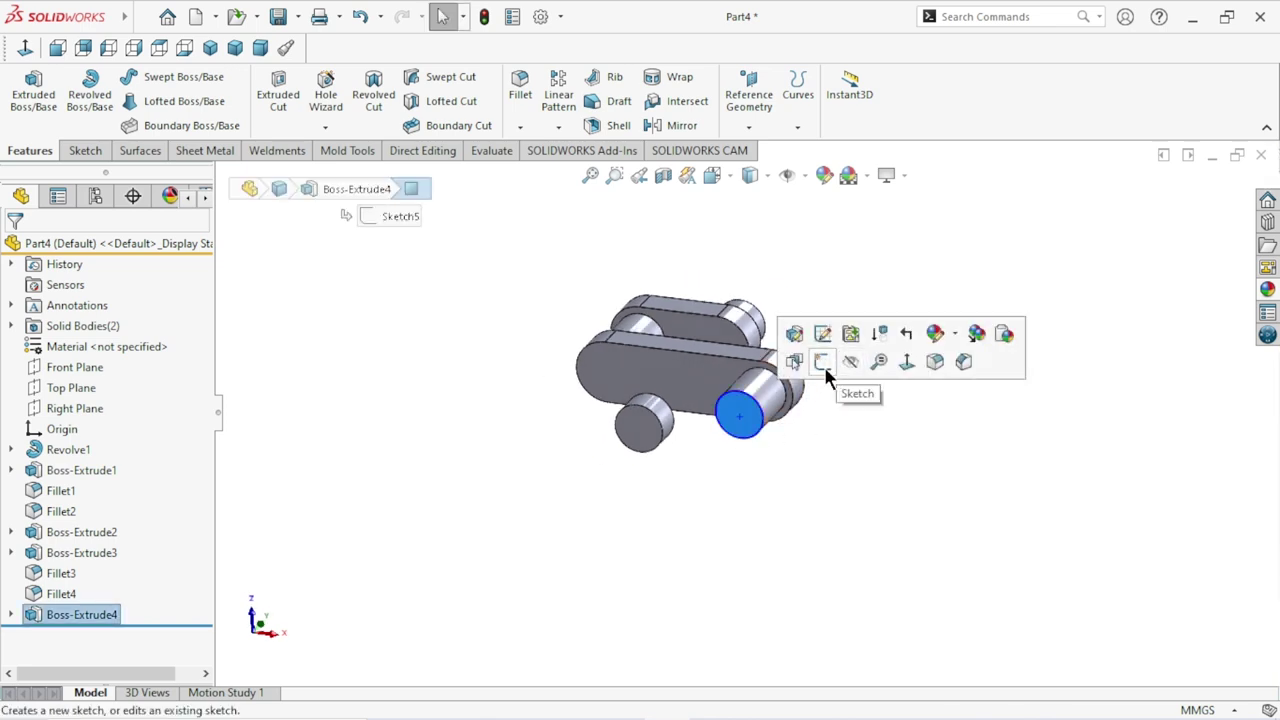
{"action": "left_click", "coordinate": [821, 362]}
{"action": "left_click", "coordinate": [26, 49]}
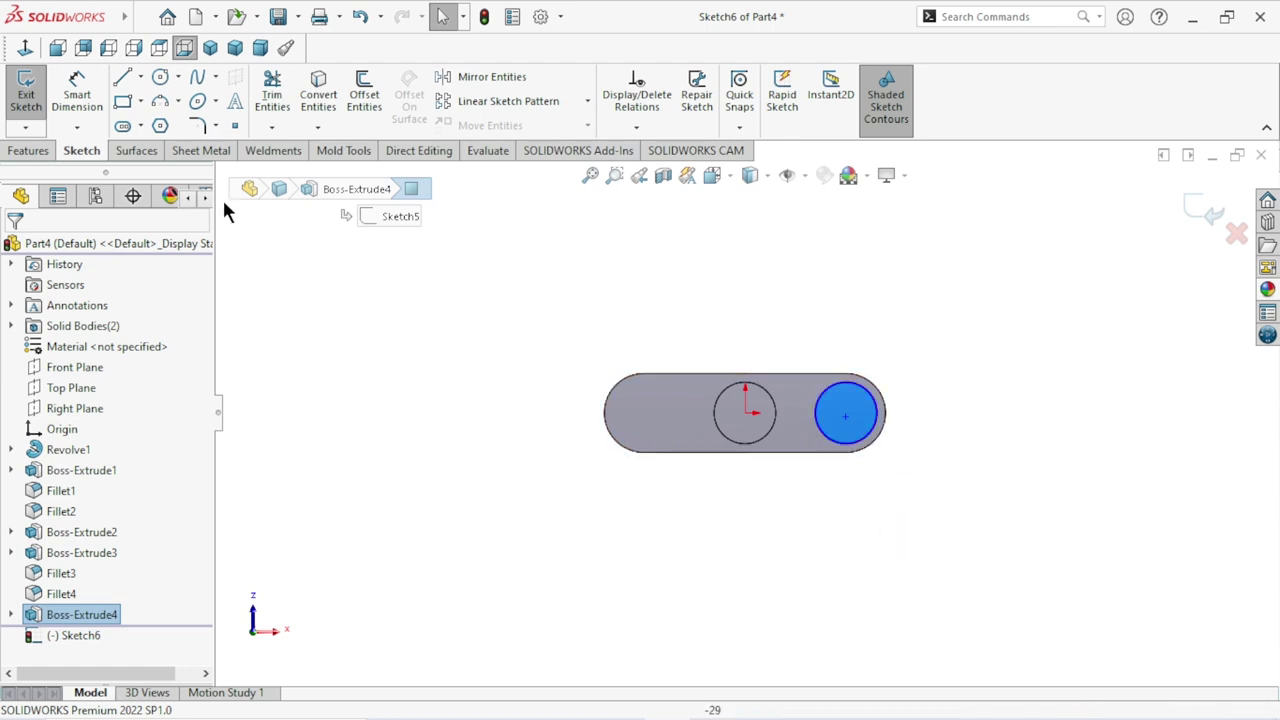
Draw a corner rectangle above the part and dimension its height as 45.
{"action": "left_click", "coordinate": [550, 249]}
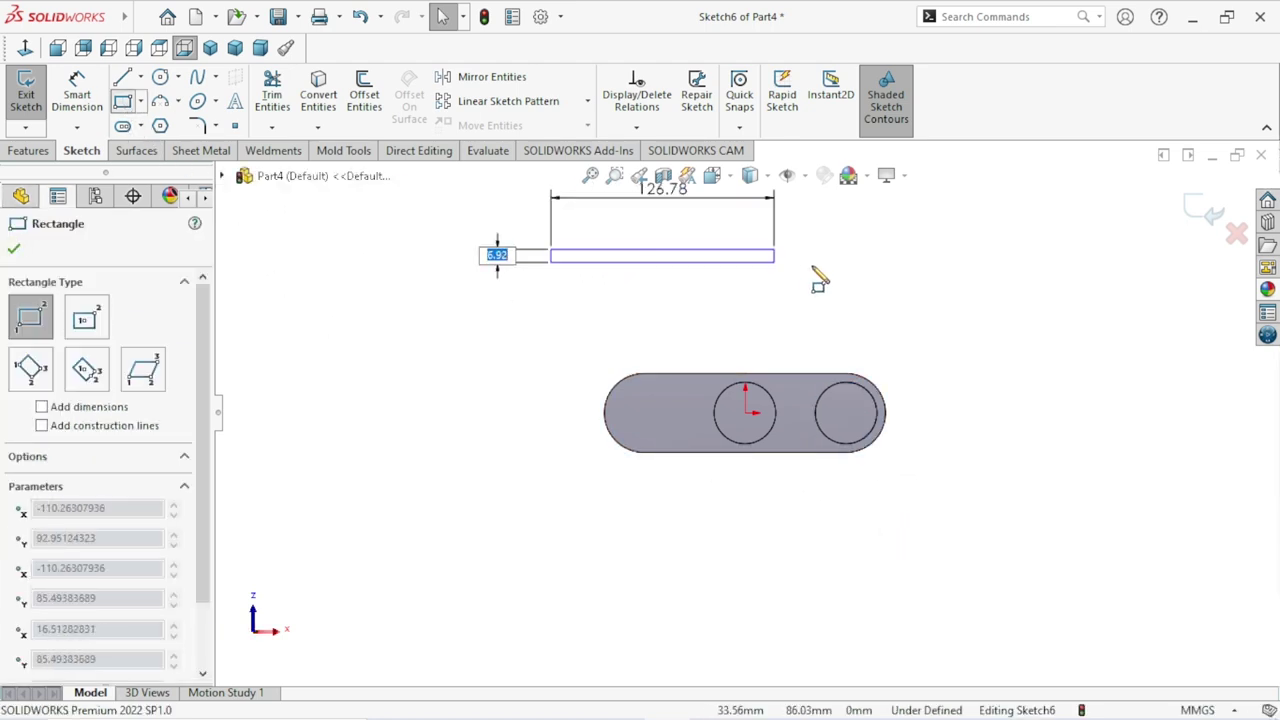
{"action": "left_click", "coordinate": [864, 335]}
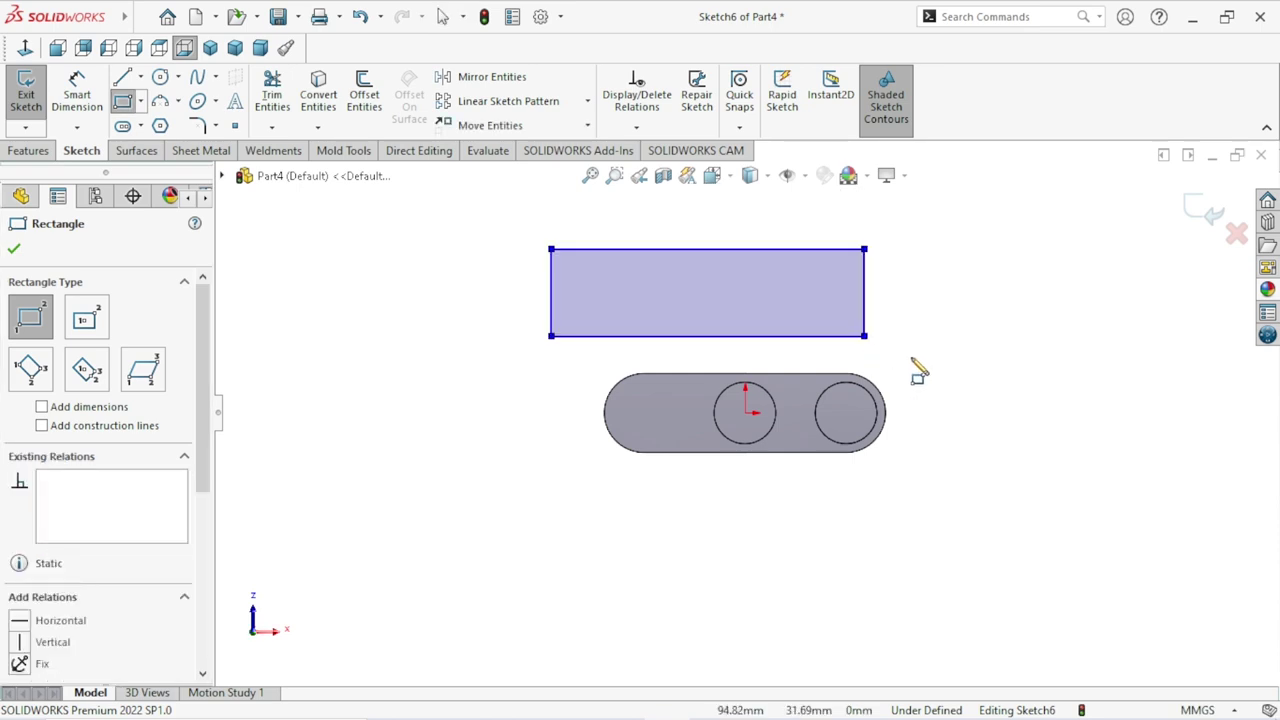
{"action": "left_click", "coordinate": [77, 95]}
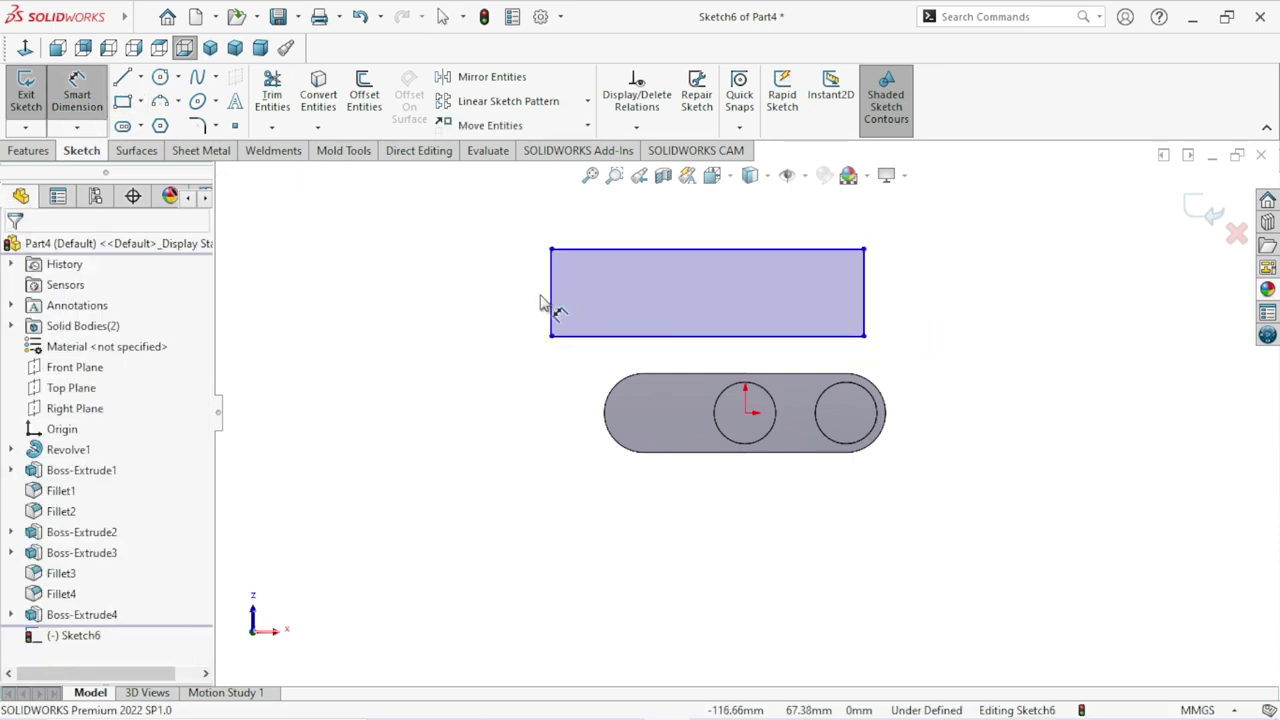
{"action": "left_click", "coordinate": [436, 322]}
{"action": "type", "text": "4"}
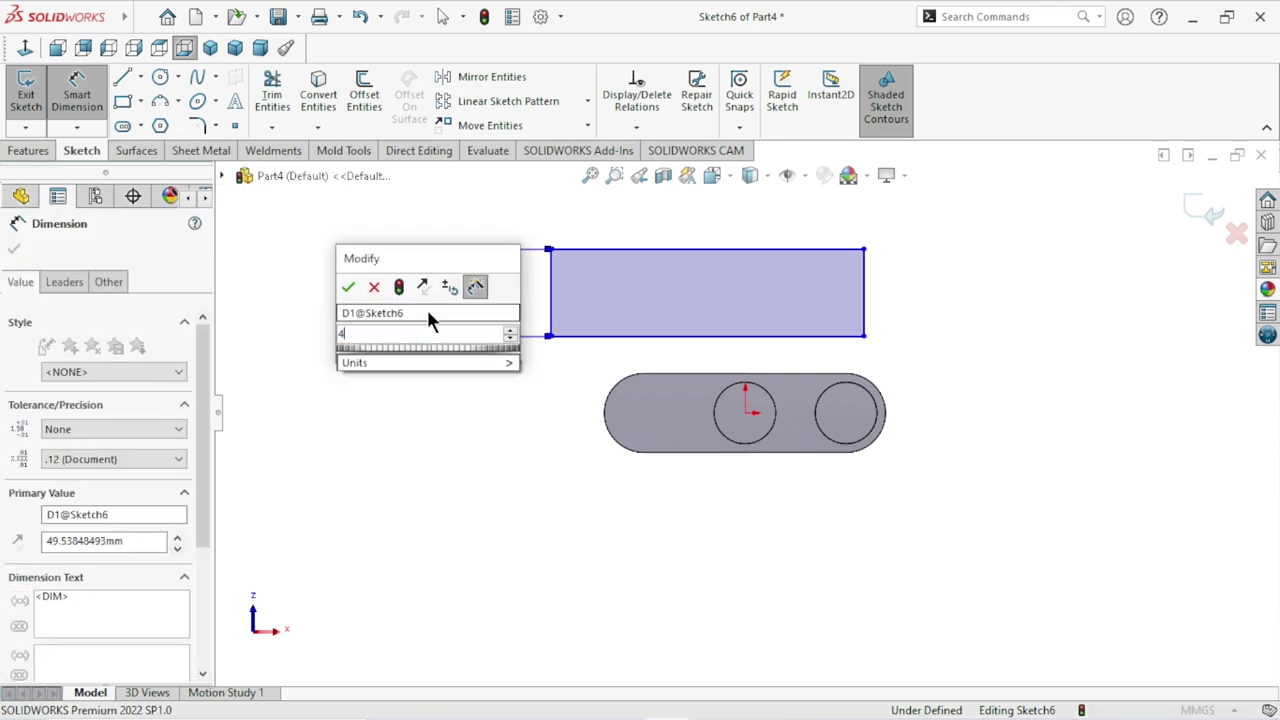
{"action": "type", "text": "5"}
{"action": "left_click", "coordinate": [347, 286]}
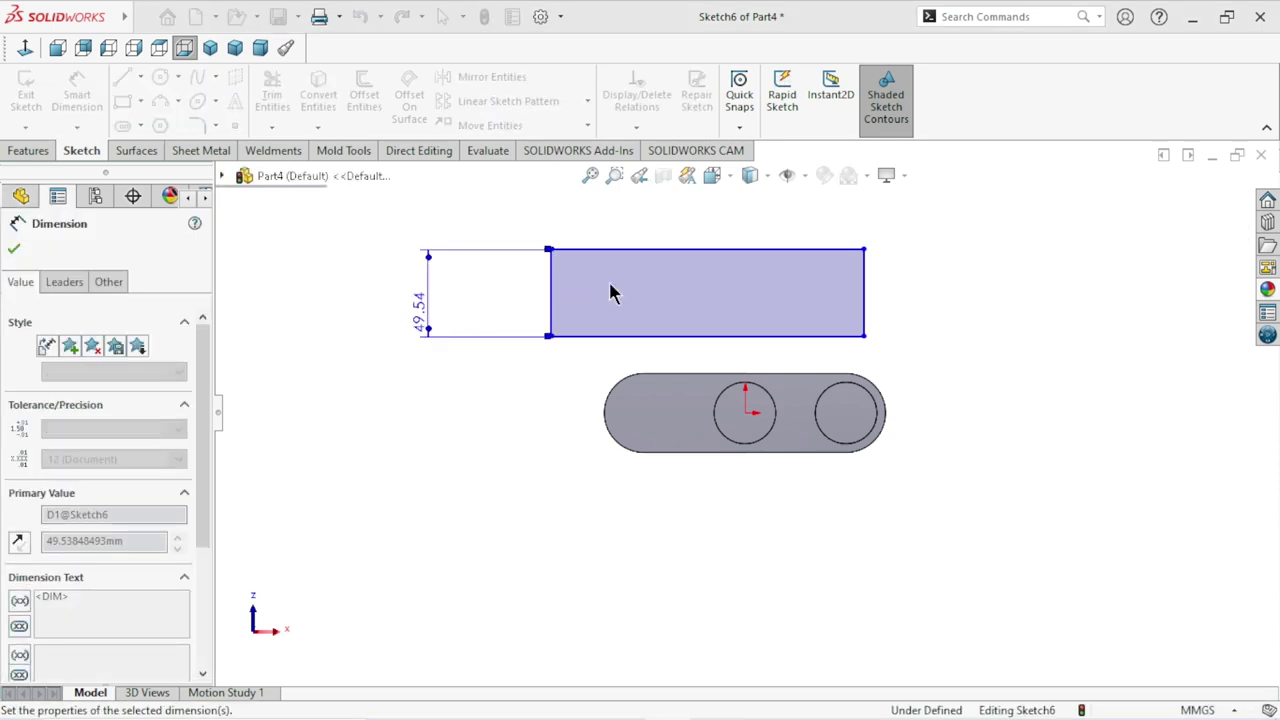
Dimension the rectangle's width as 102.5 and drag it down over the part's face.
{"action": "left_click", "coordinate": [690, 252]}
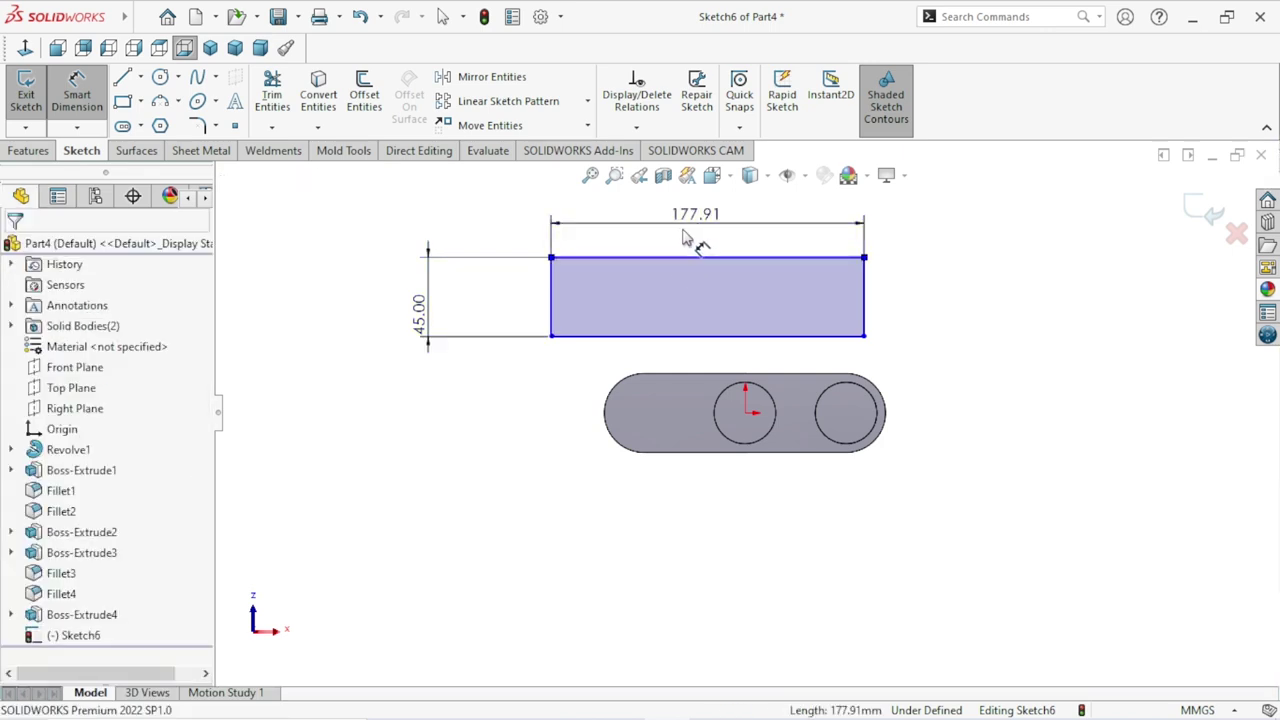
{"action": "left_click", "coordinate": [684, 237]}
{"action": "type", "text": "102.5"}
{"action": "left_click", "coordinate": [615, 197]}
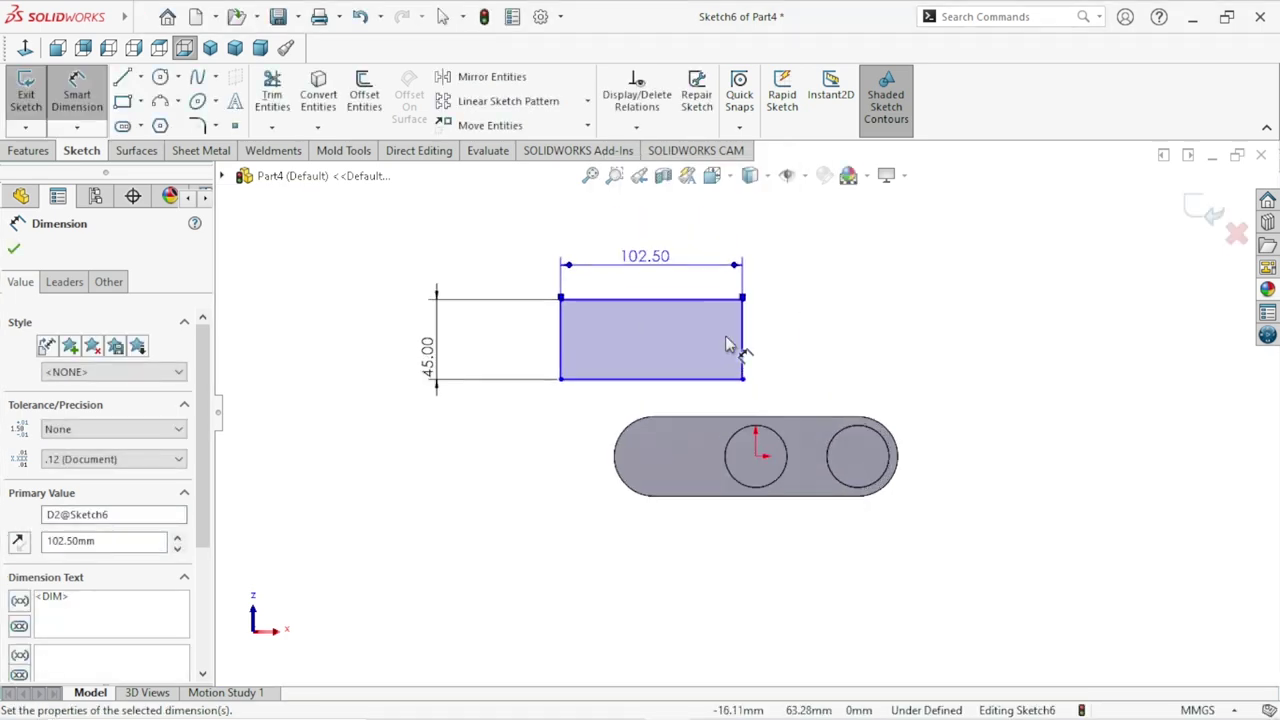
{"action": "scroll", "coordinate": [716, 335], "scroll_direction": "down", "scroll_amount": 2}
{"action": "key", "text": "Escape"}
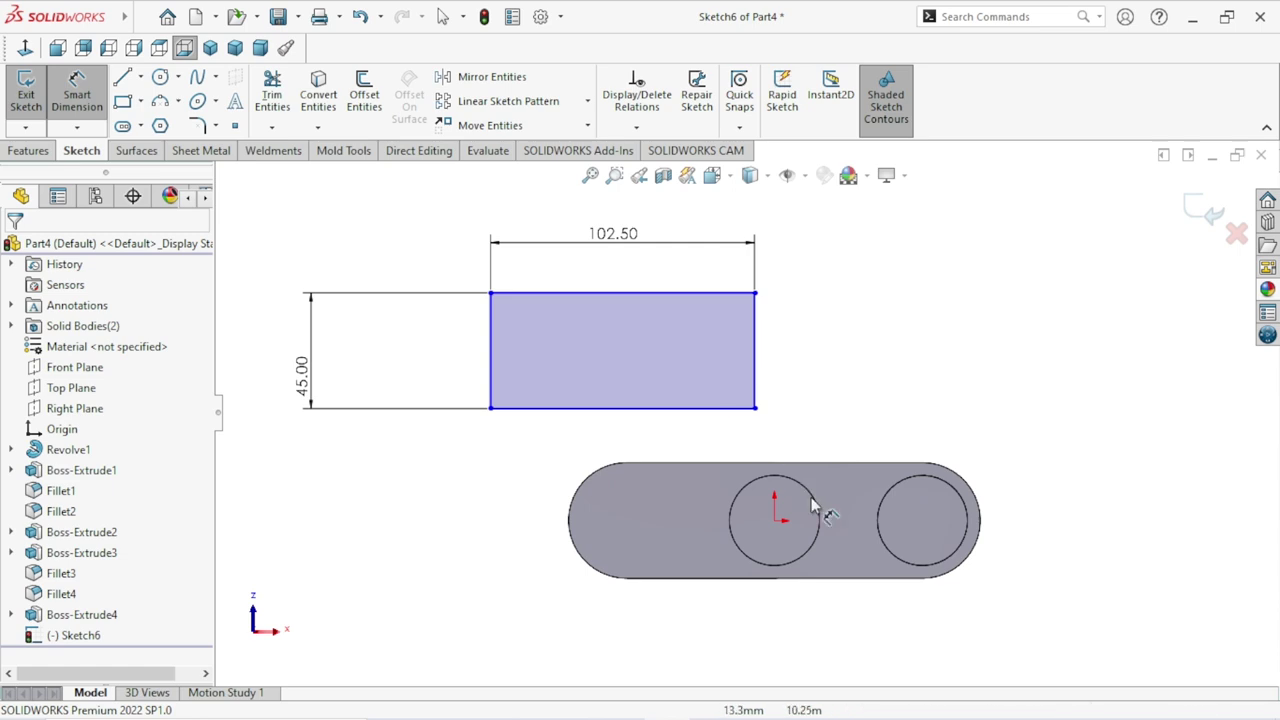
{"action": "key", "text": "Escape"}
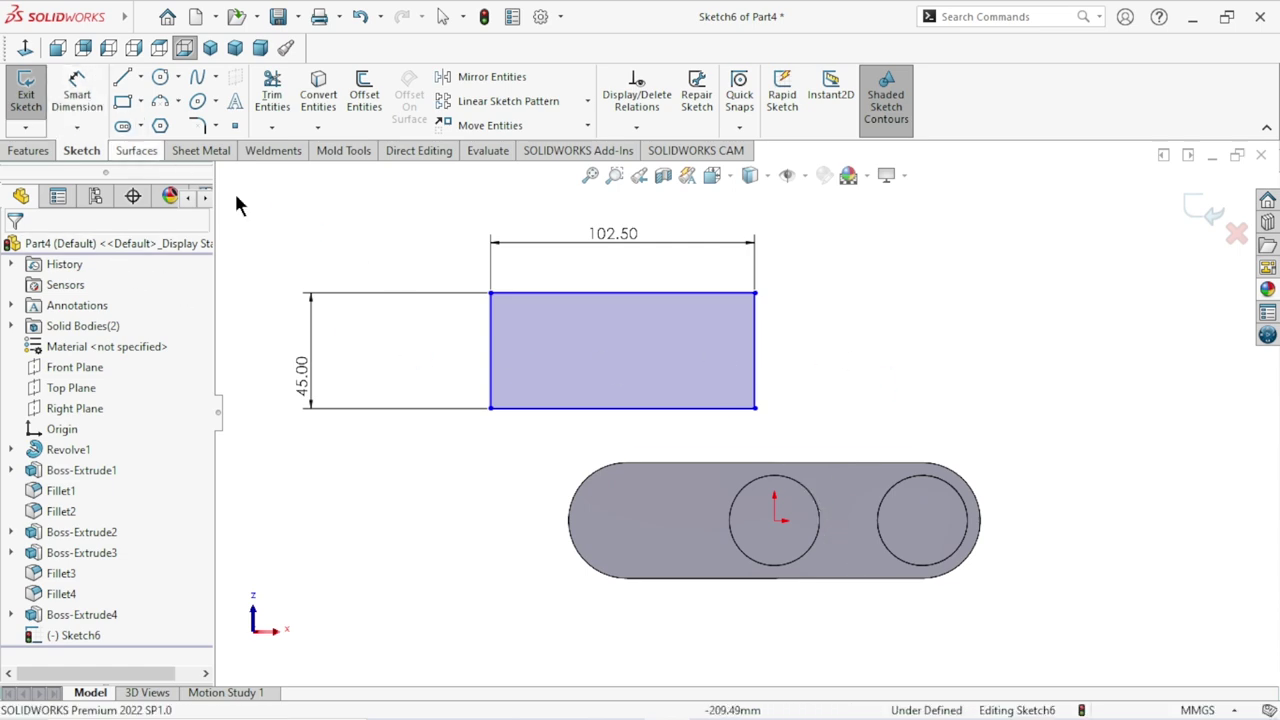
{"action": "left_click_drag", "start_coordinate": [629, 367], "coordinate": [782, 475]}
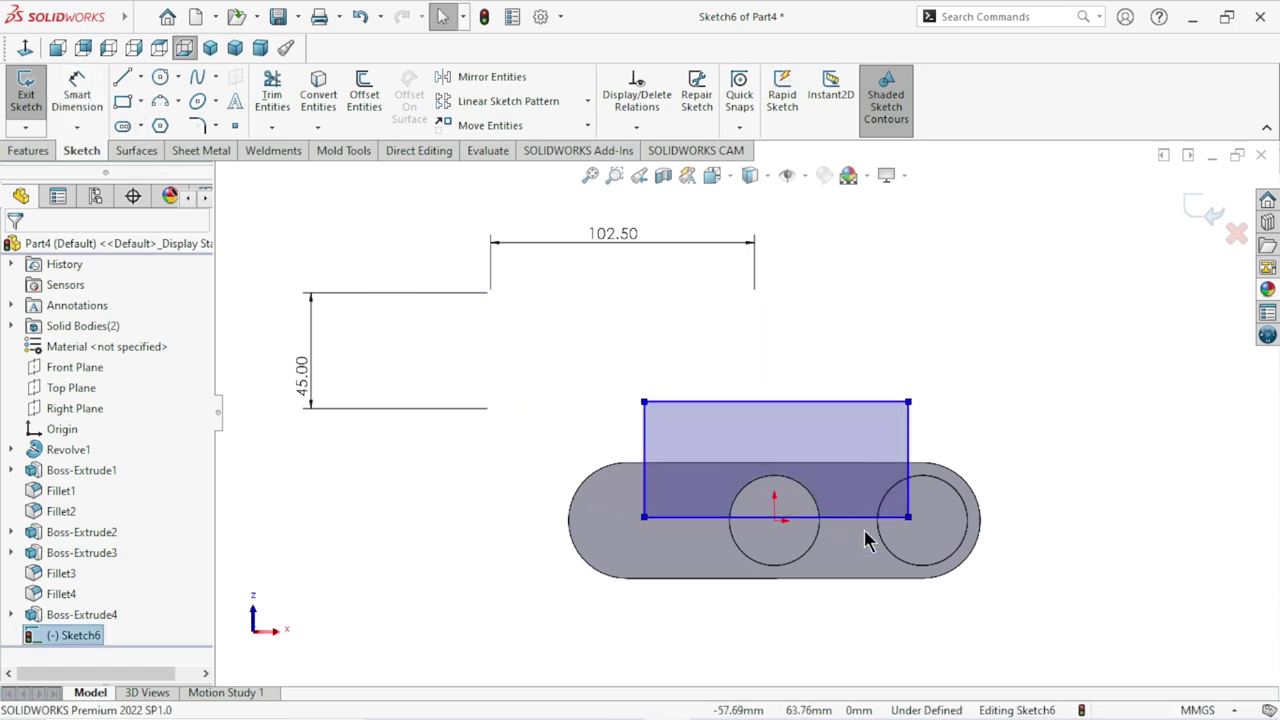
Move the 45.00 dimension closer and shift the rectangle over the slot's right half.
{"action": "scroll", "coordinate": [865, 563], "scroll_direction": "up", "scroll_amount": 3}
{"action": "scroll", "coordinate": [830, 530], "scroll_direction": "down", "scroll_amount": 2}
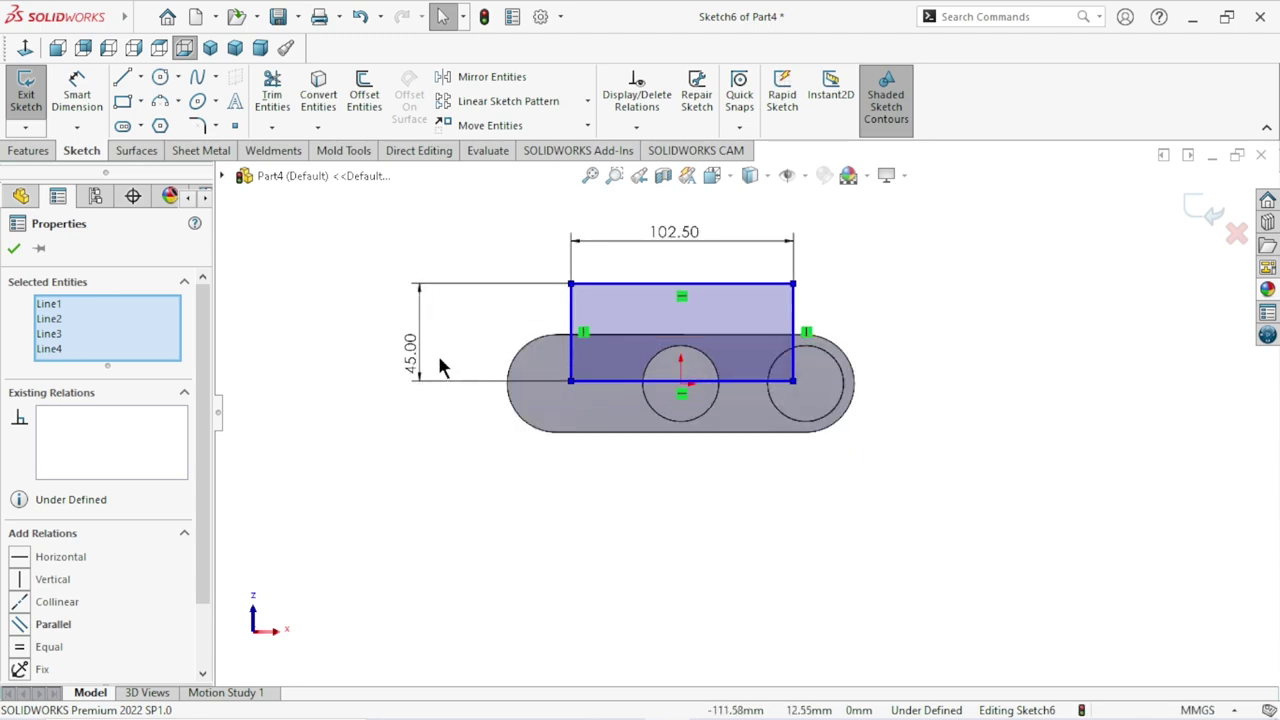
{"action": "left_click_drag", "start_coordinate": [412, 355], "coordinate": [455, 335]}
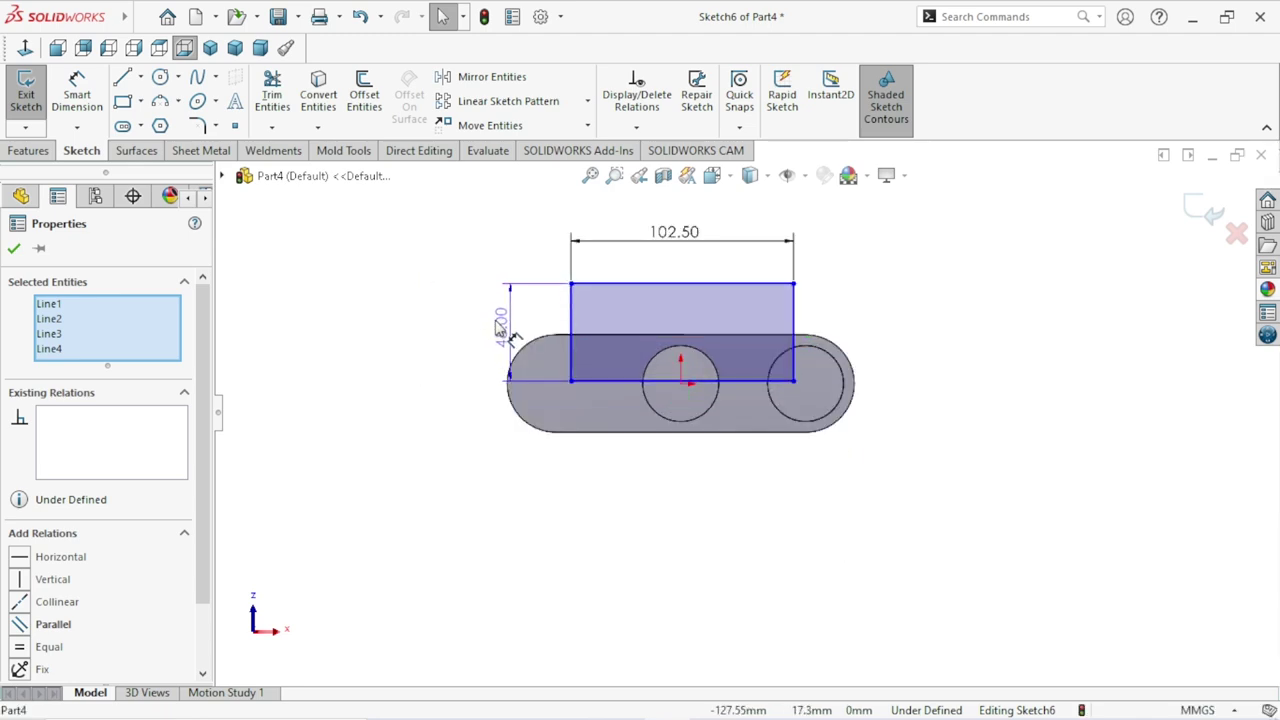
{"action": "left_click", "coordinate": [500, 327]}
{"action": "left_click", "coordinate": [766, 465]}
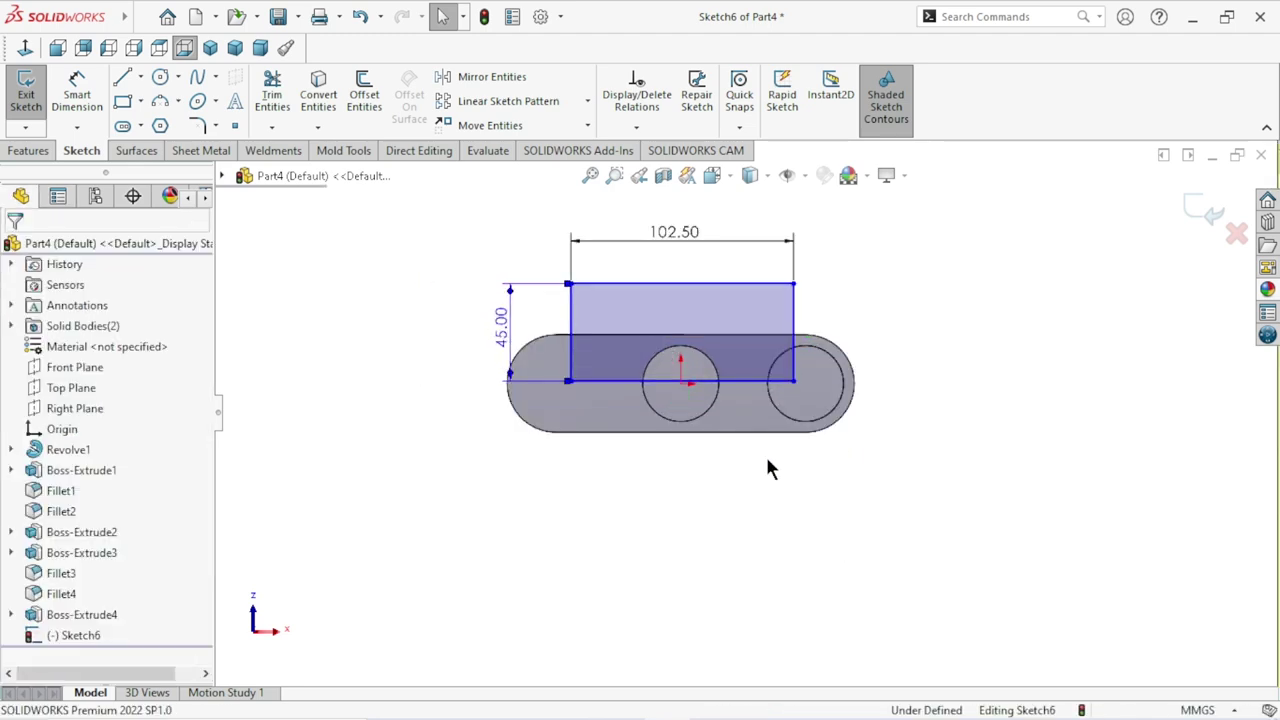
{"action": "left_click_drag", "start_coordinate": [757, 357], "coordinate": [814, 401]}
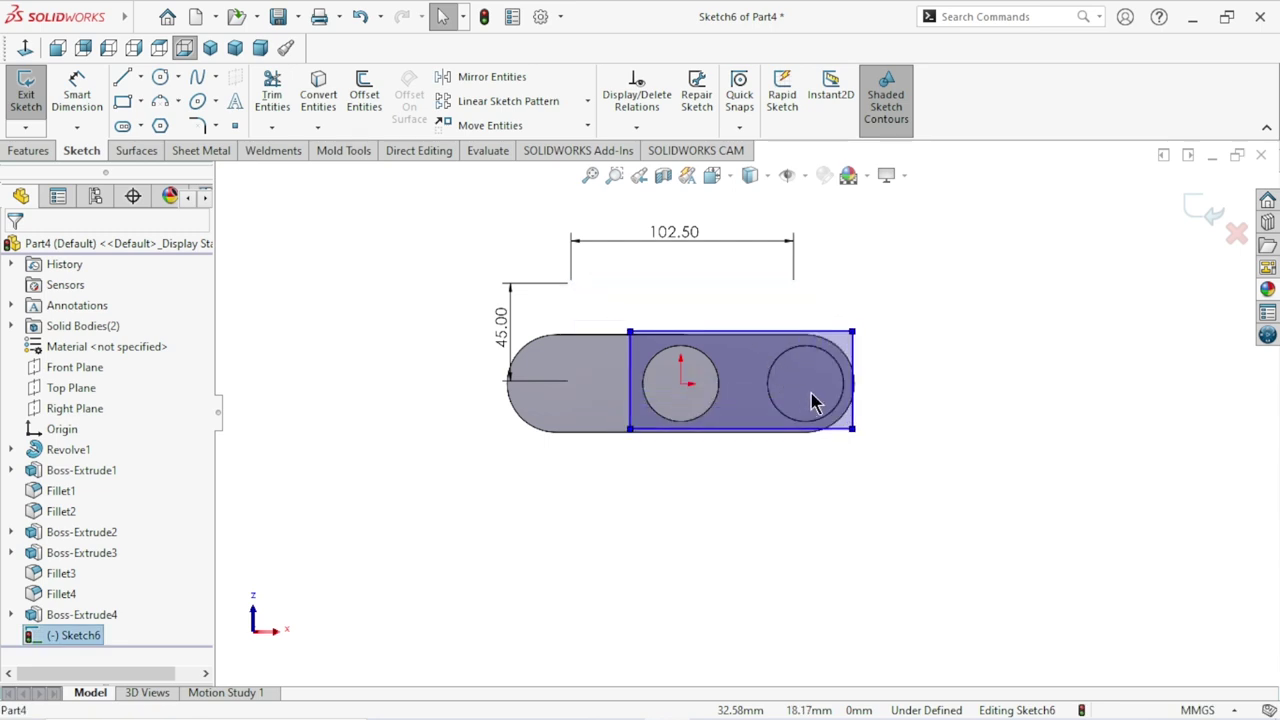
Align the rectangle's left-edge midpoint horizontally with the origin.
{"action": "scroll", "coordinate": [840, 497], "scroll_direction": "up", "scroll_amount": 2}
{"action": "scroll", "coordinate": [780, 434], "scroll_direction": "down", "scroll_amount": 3}
{"action": "scroll", "coordinate": [728, 420], "scroll_direction": "down", "scroll_amount": 3}
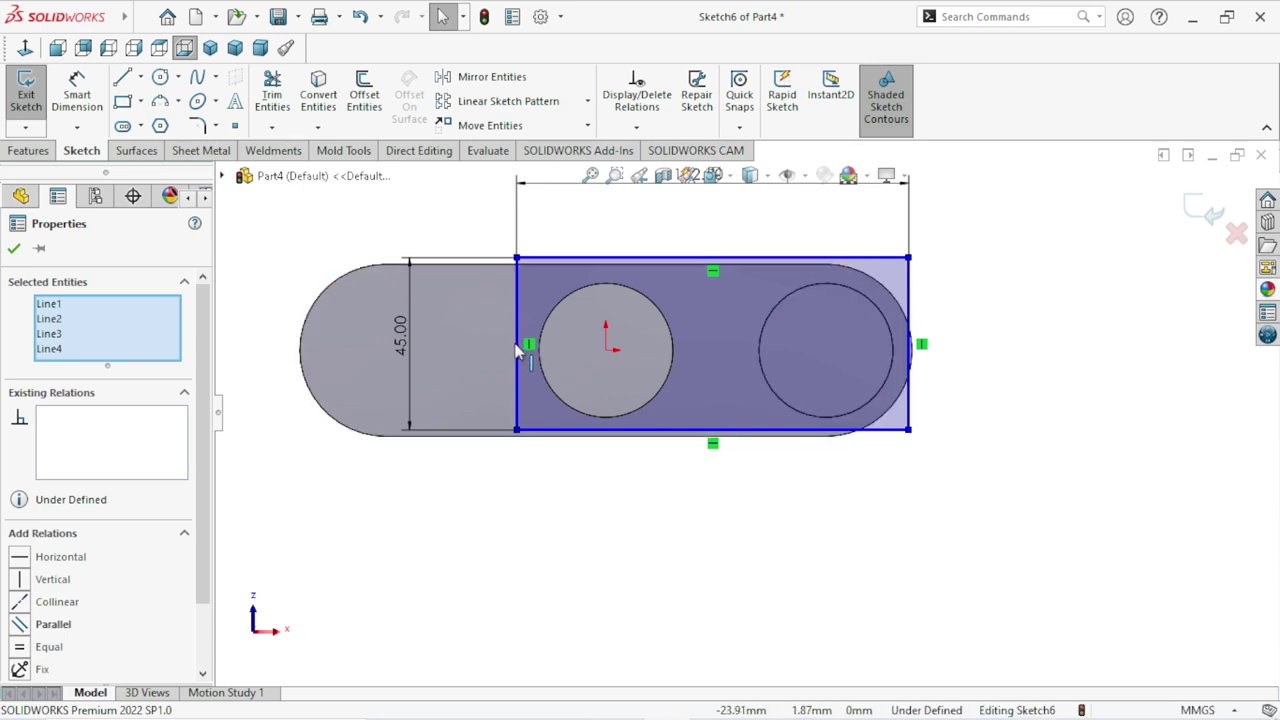
{"action": "left_click", "coordinate": [517, 344]}
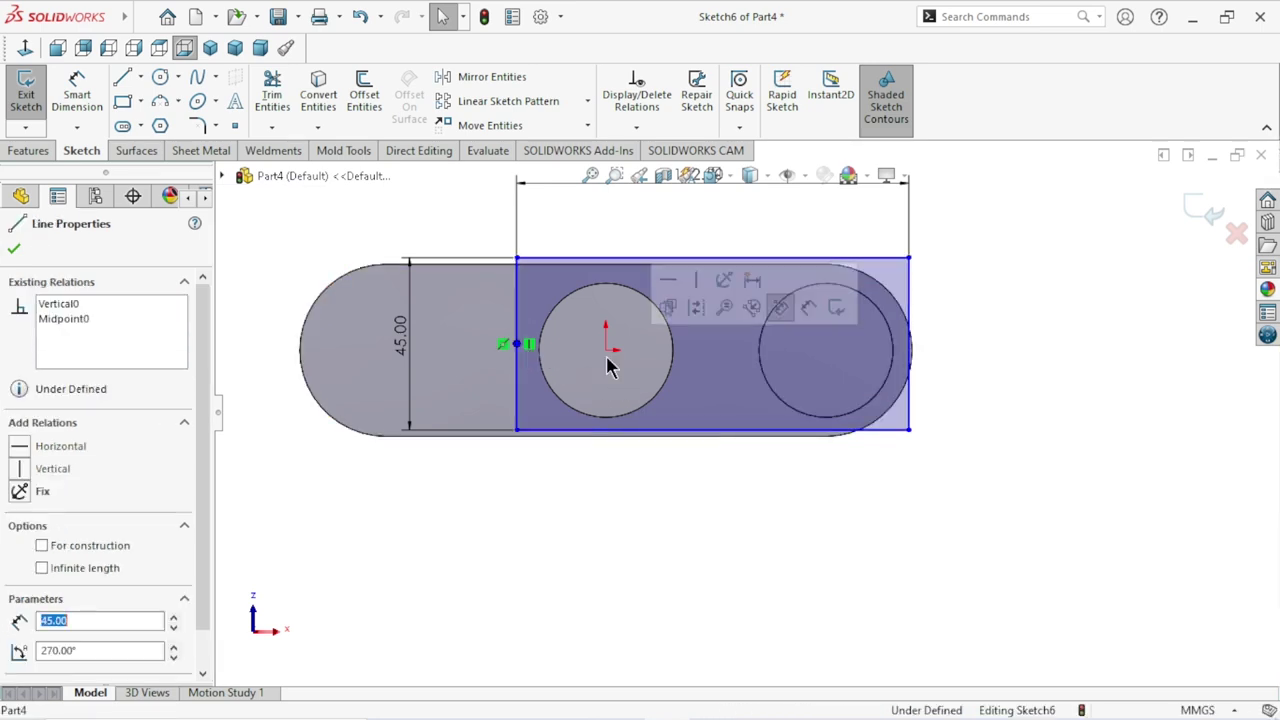
{"action": "left_click", "coordinate": [606, 349]}
{"action": "left_click", "coordinate": [606, 349], "text": "ctrl"}
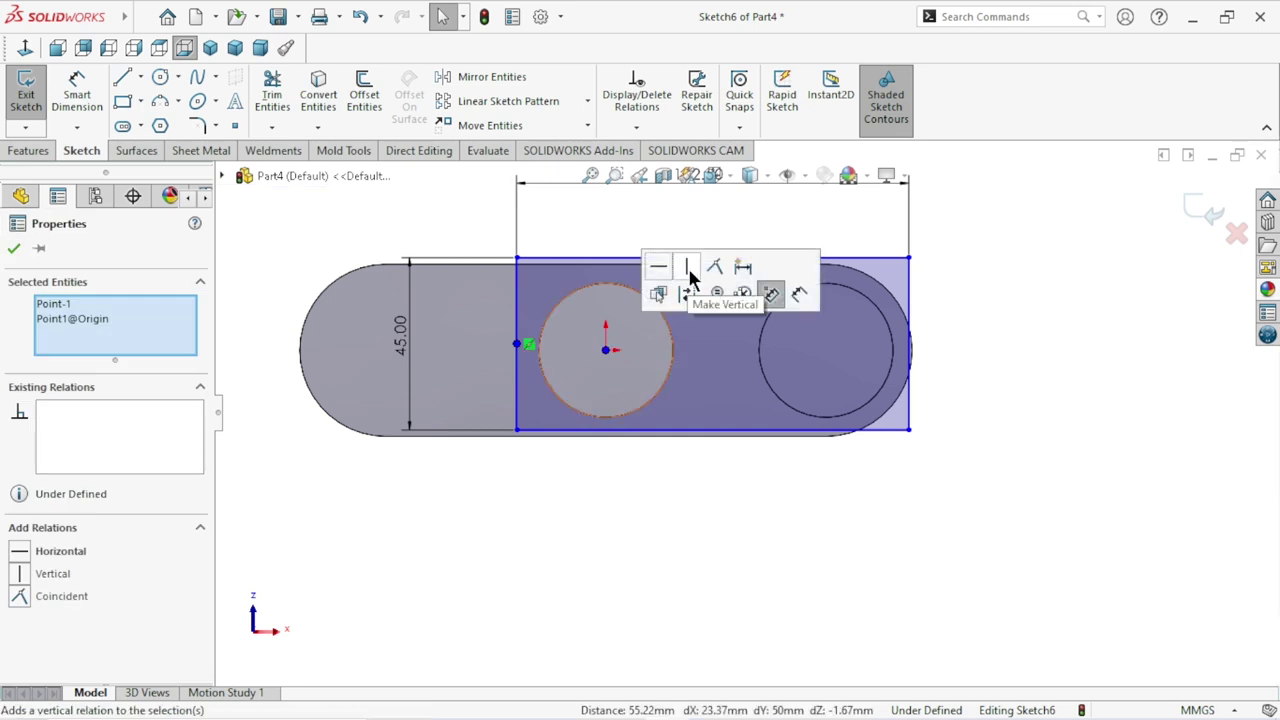
{"action": "left_click", "coordinate": [658, 266]}
{"action": "scroll", "coordinate": [720, 420], "scroll_direction": "up", "scroll_amount": 2}
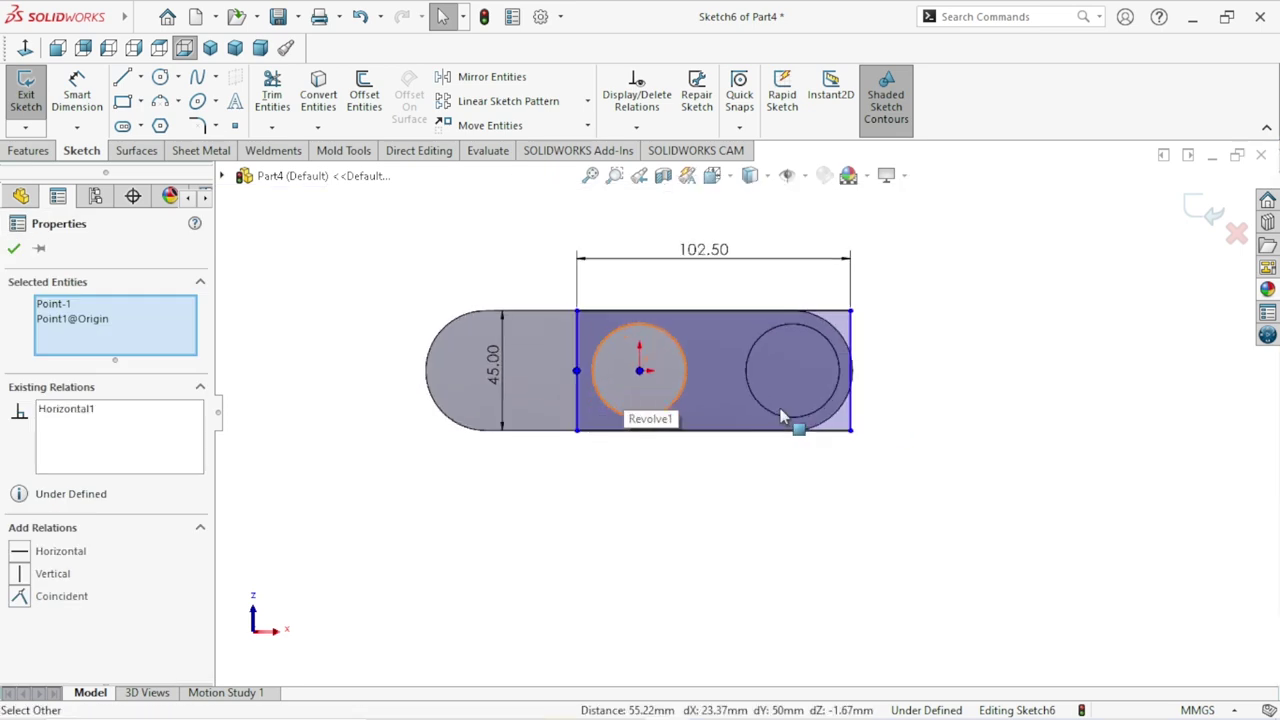
{"action": "scroll", "coordinate": [783, 416], "scroll_direction": "down", "scroll_amount": 1}
{"action": "left_click", "coordinate": [20, 250]}
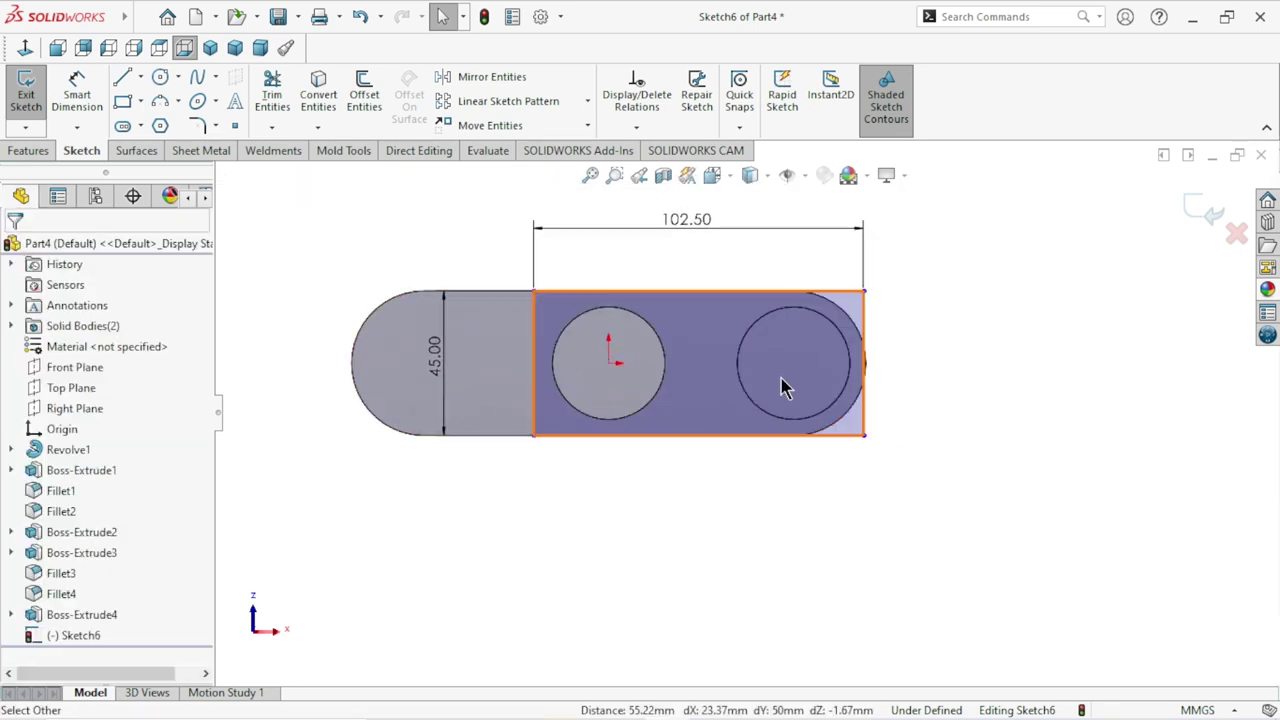
{"action": "scroll", "coordinate": [857, 378], "scroll_direction": "down", "scroll_amount": 2}
{"action": "scroll", "coordinate": [857, 372], "scroll_direction": "down", "scroll_amount": 2}
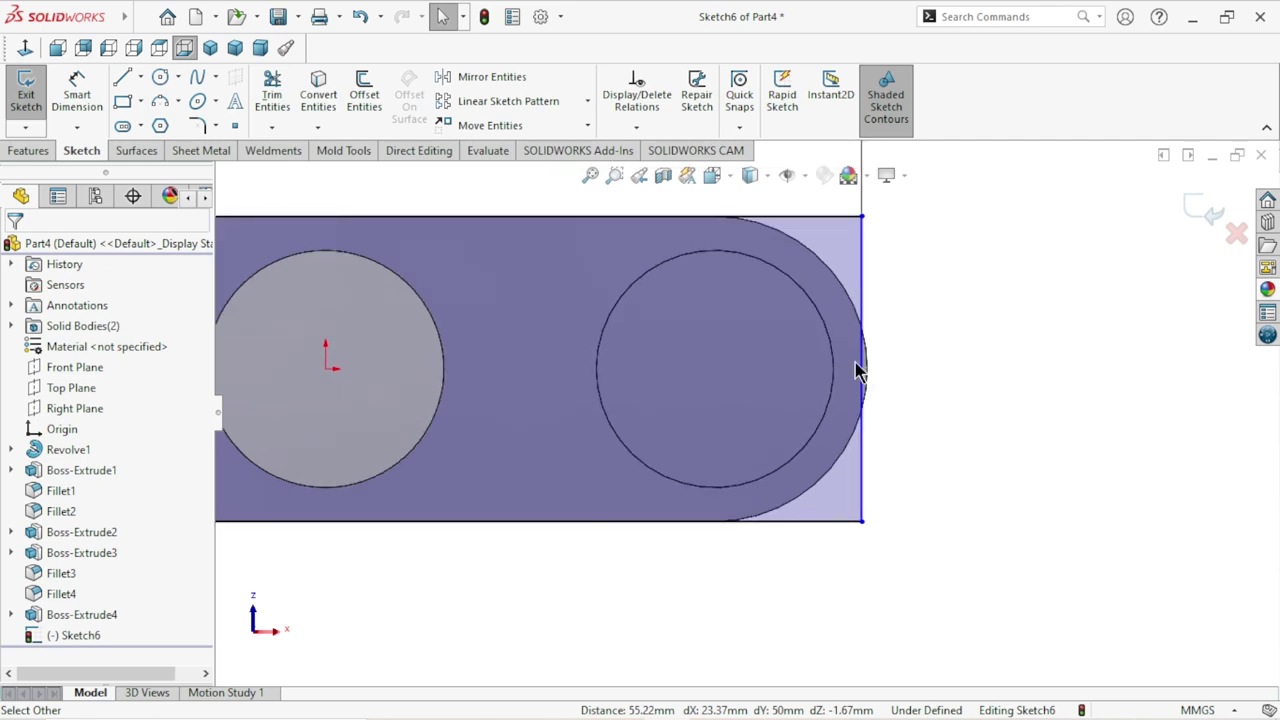
Dimension the circle centre 22.5 mm from the rectangle's right edge, fully defining the sketch.
{"action": "left_click", "coordinate": [100, 103]}
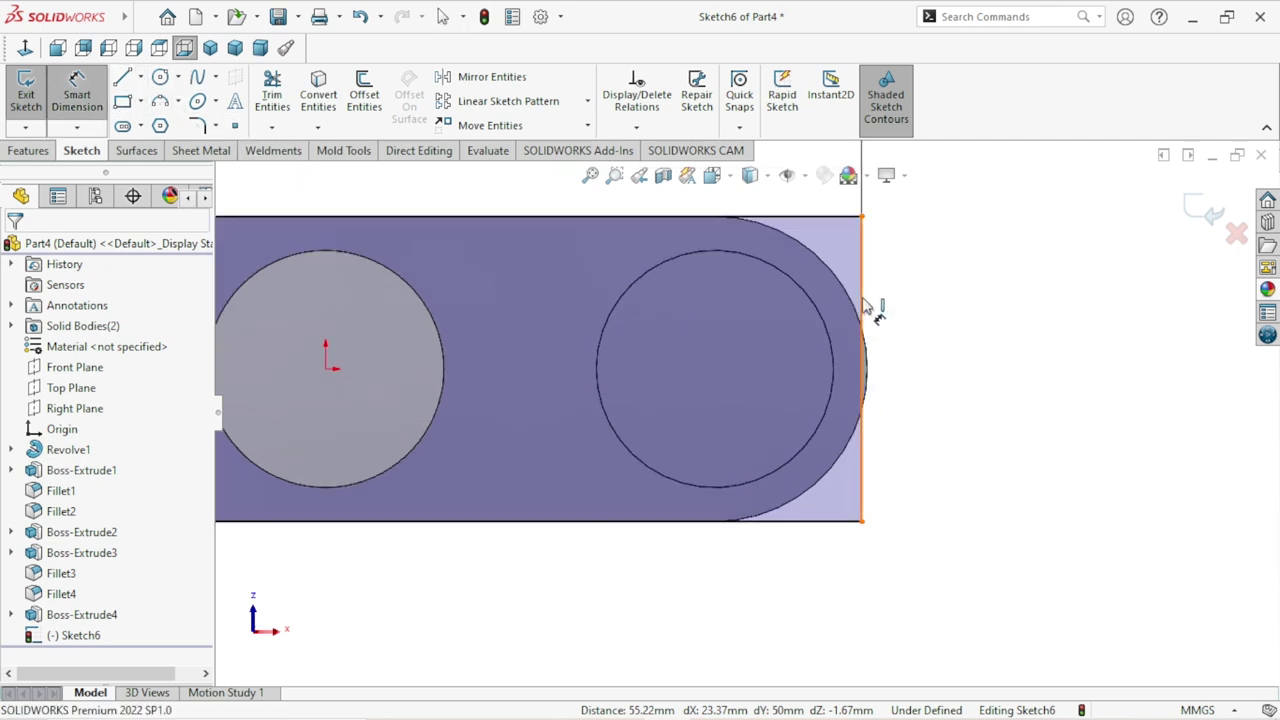
{"action": "left_click", "coordinate": [701, 250]}
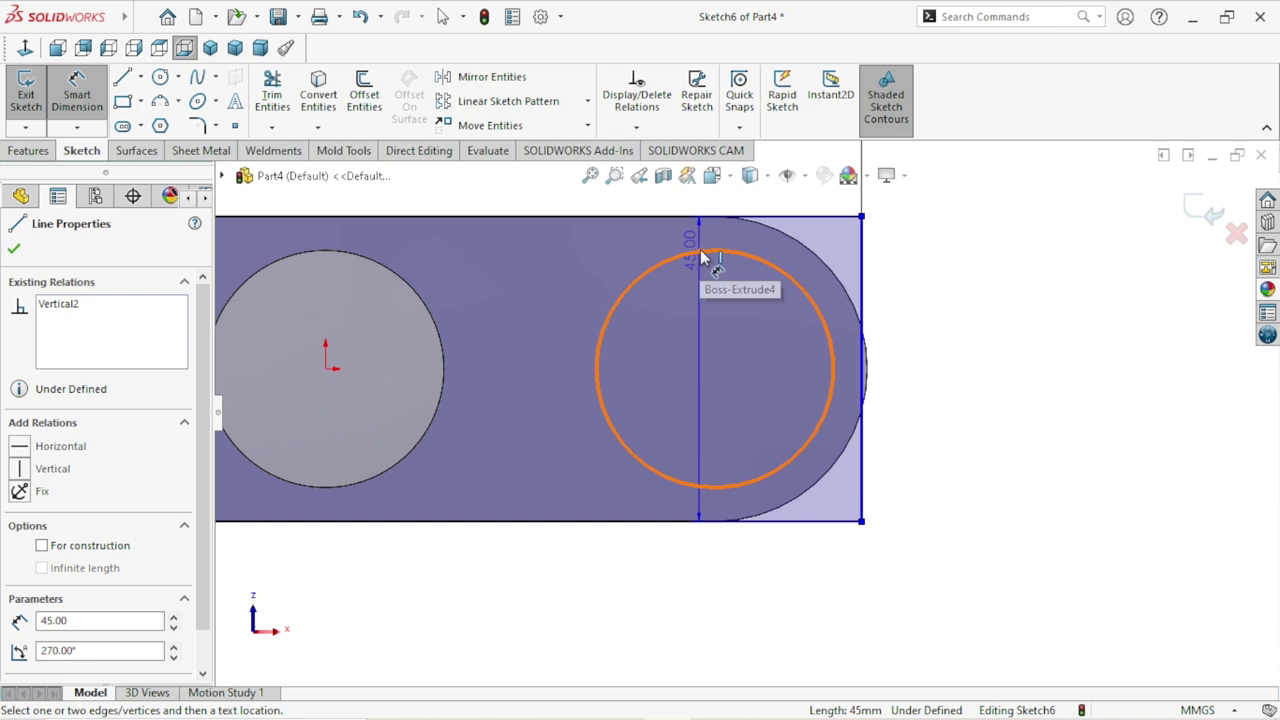
{"action": "left_click", "coordinate": [705, 257]}
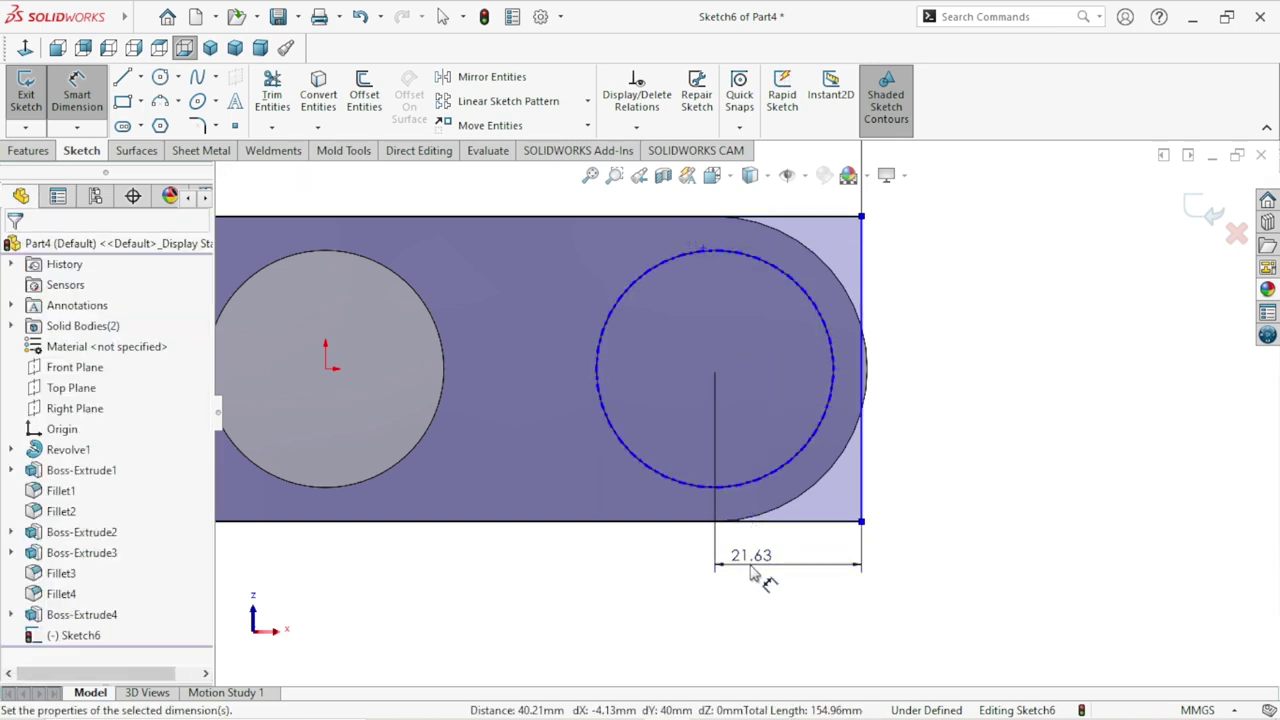
{"action": "left_click", "coordinate": [752, 572]}
{"action": "type", "text": "22"}
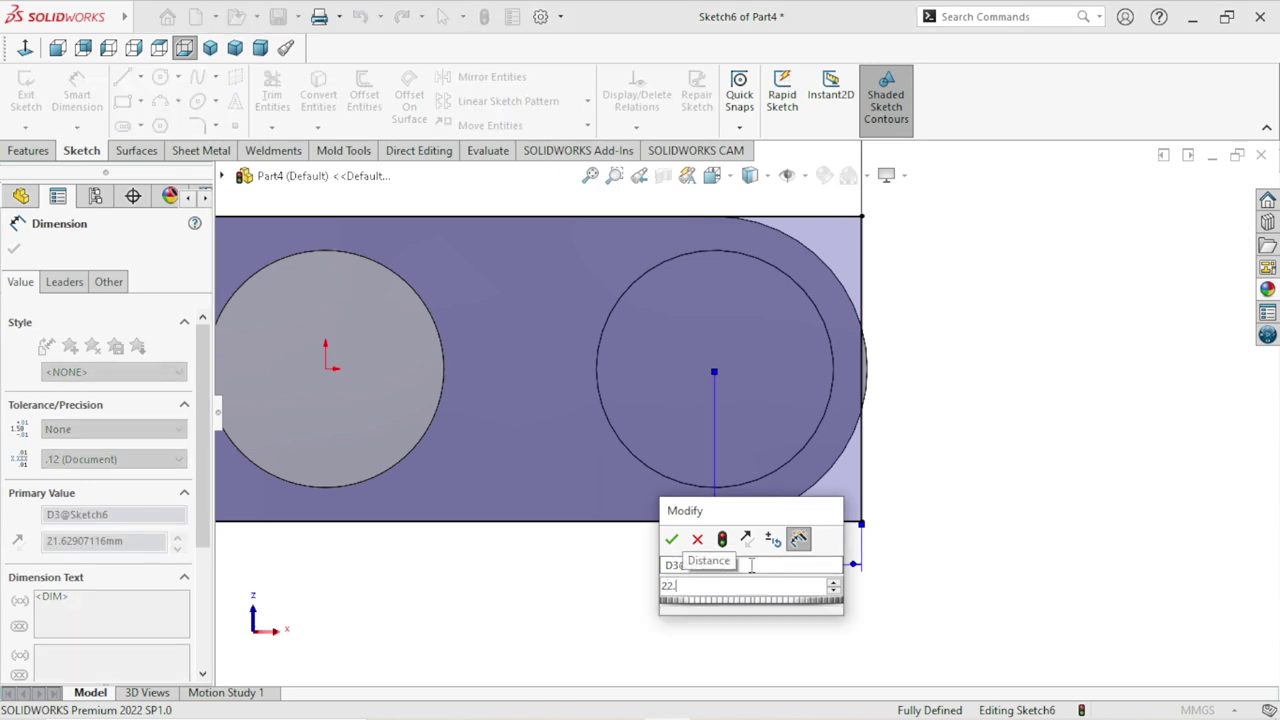
{"action": "type", "text": ".5"}
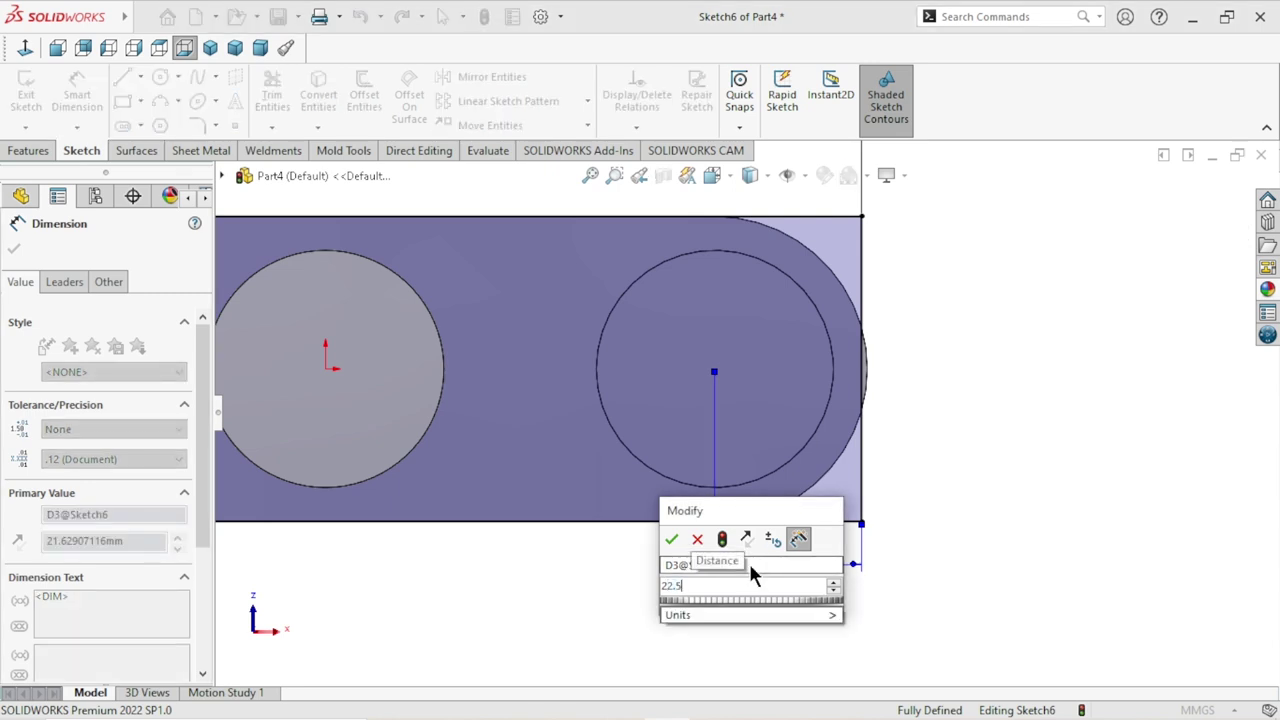
{"action": "left_click", "coordinate": [670, 538]}
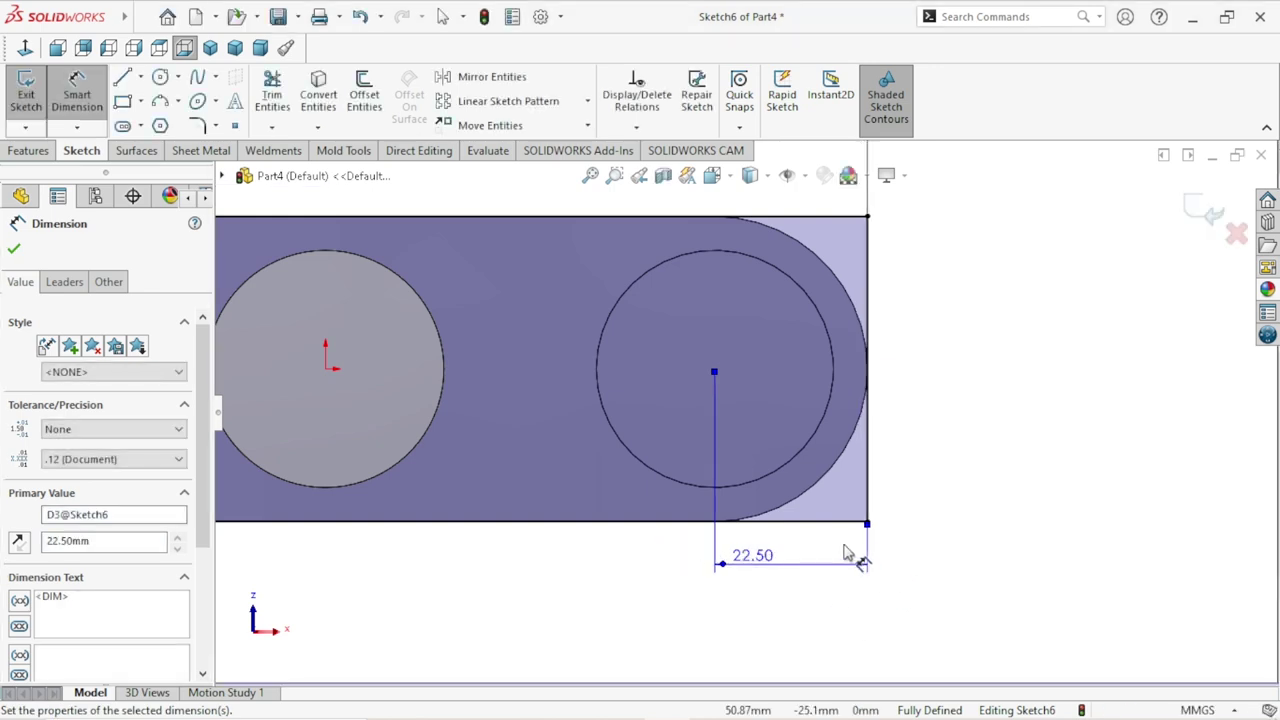
{"action": "scroll", "coordinate": [670, 548], "scroll_direction": "down", "scroll_amount": 3}
{"action": "scroll", "coordinate": [687, 421], "scroll_direction": "up", "scroll_amount": 2}
{"action": "scroll", "coordinate": [663, 406], "scroll_direction": "up", "scroll_amount": 1}
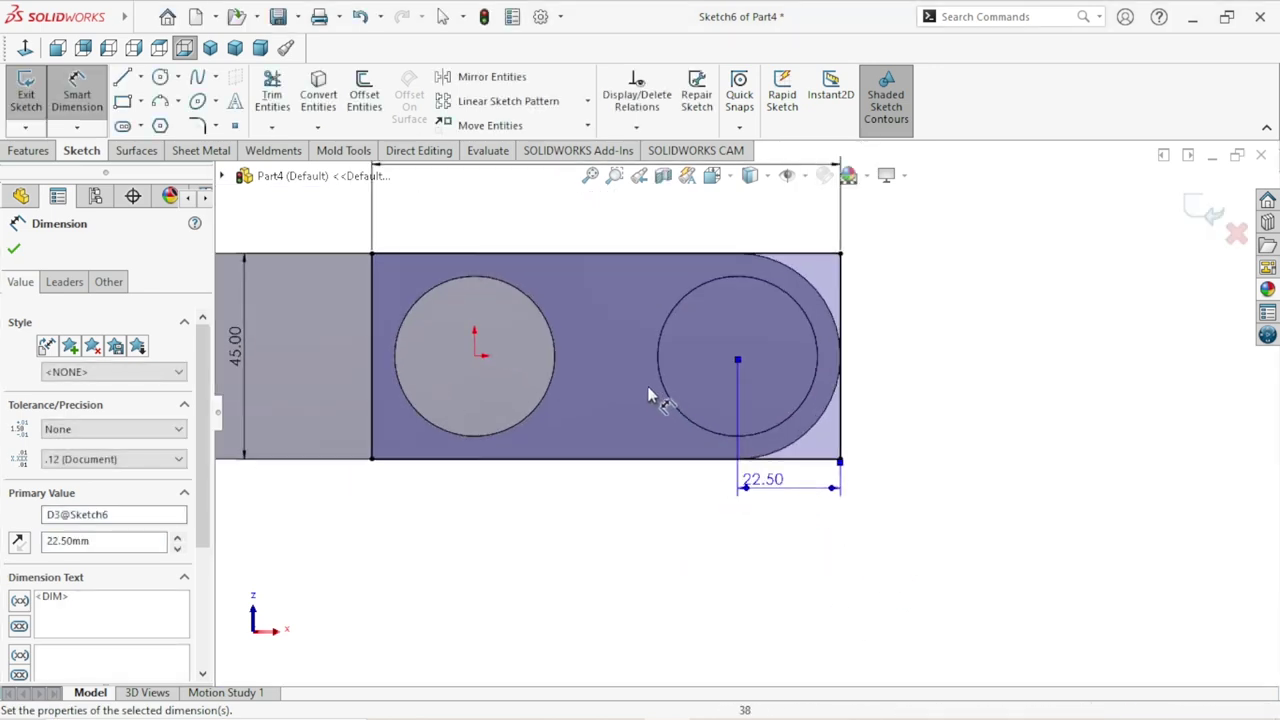
{"action": "left_click", "coordinate": [14, 249]}
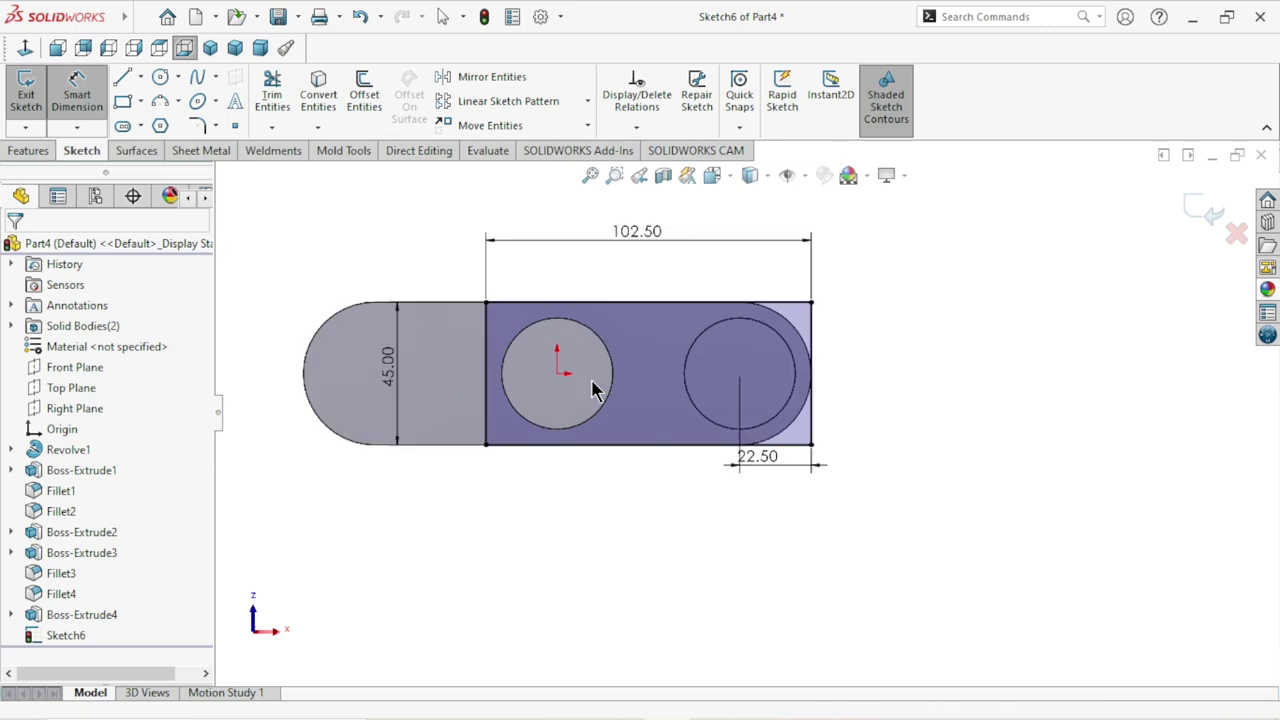
Start an extruded boss from the rectangle with end condition Up To Surface.
{"action": "left_click", "coordinate": [28, 151]}
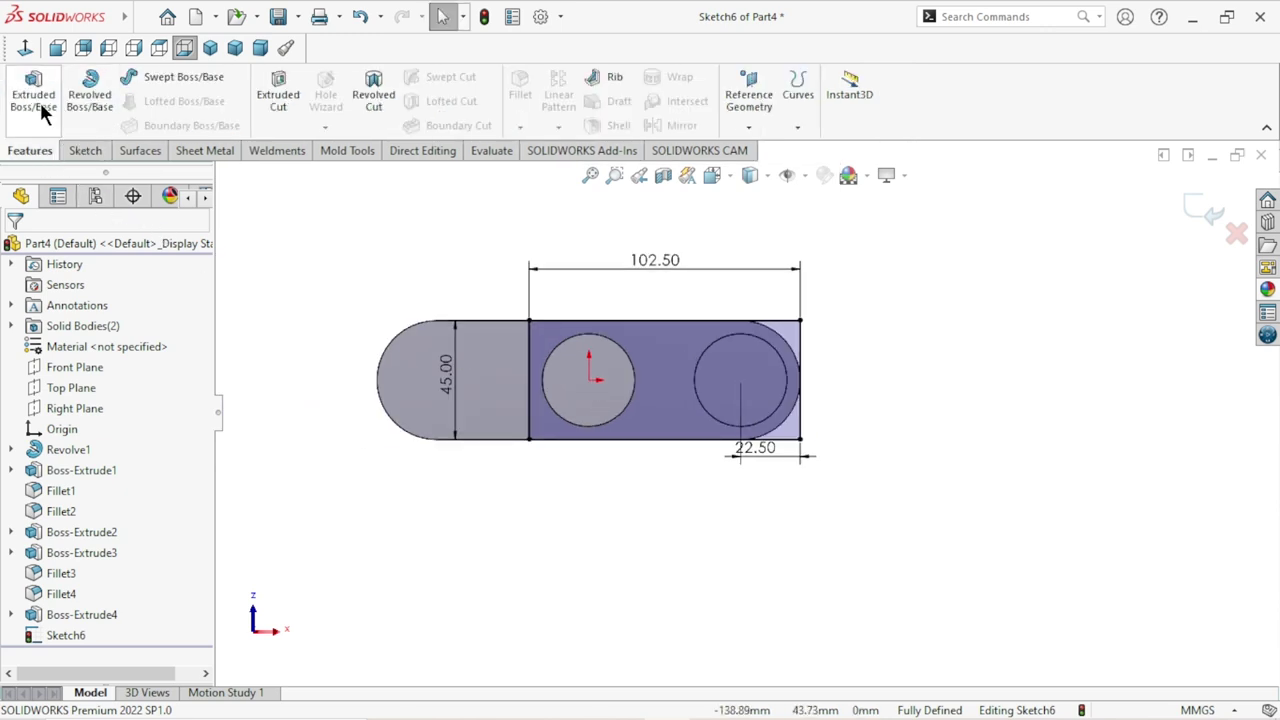
{"action": "left_click", "coordinate": [37, 101]}
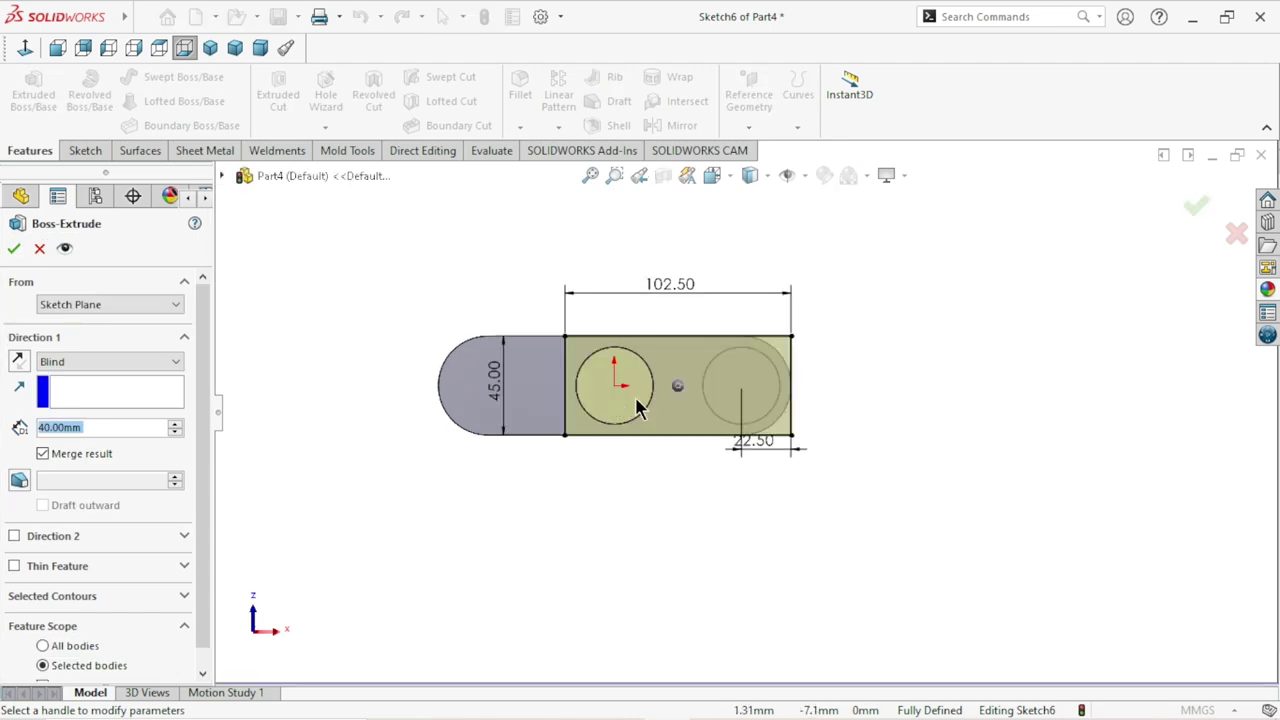
{"action": "middle_click_drag", "start_coordinate": [749, 535], "coordinate": [730, 580]}
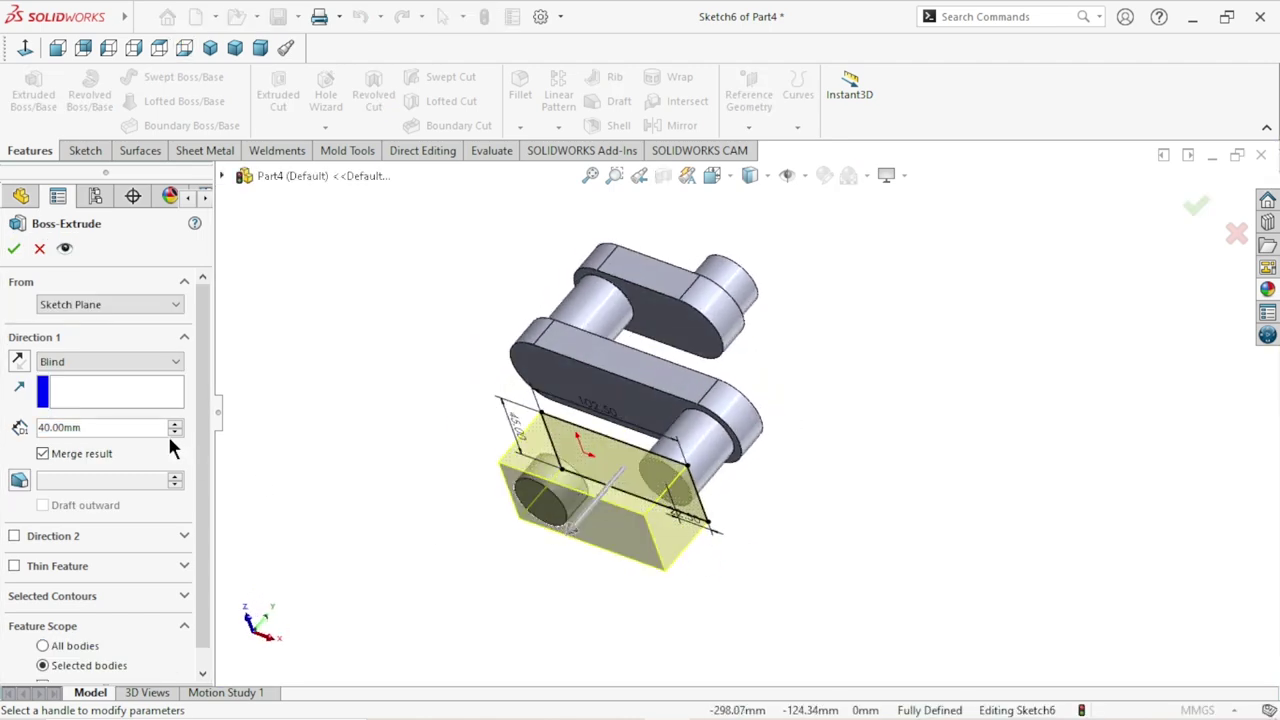
{"action": "left_click", "coordinate": [116, 427]}
{"action": "double_click", "coordinate": [116, 427]}
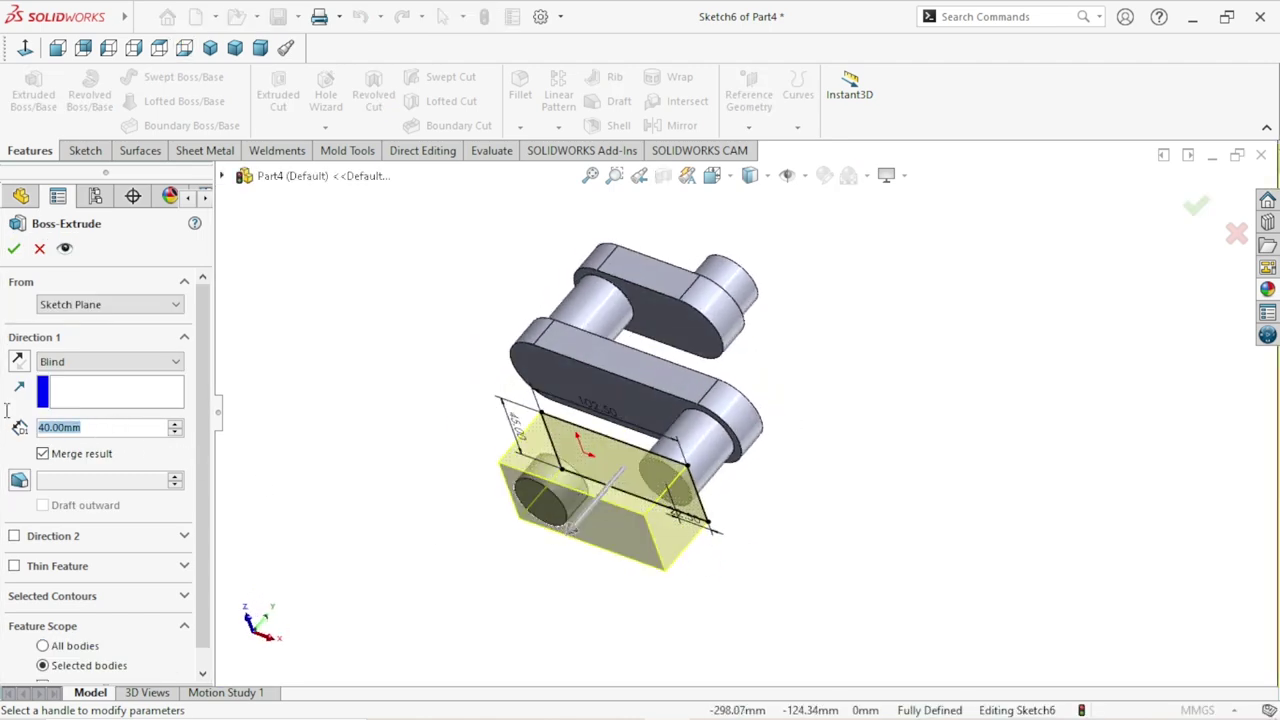
{"action": "left_click", "coordinate": [80, 362]}
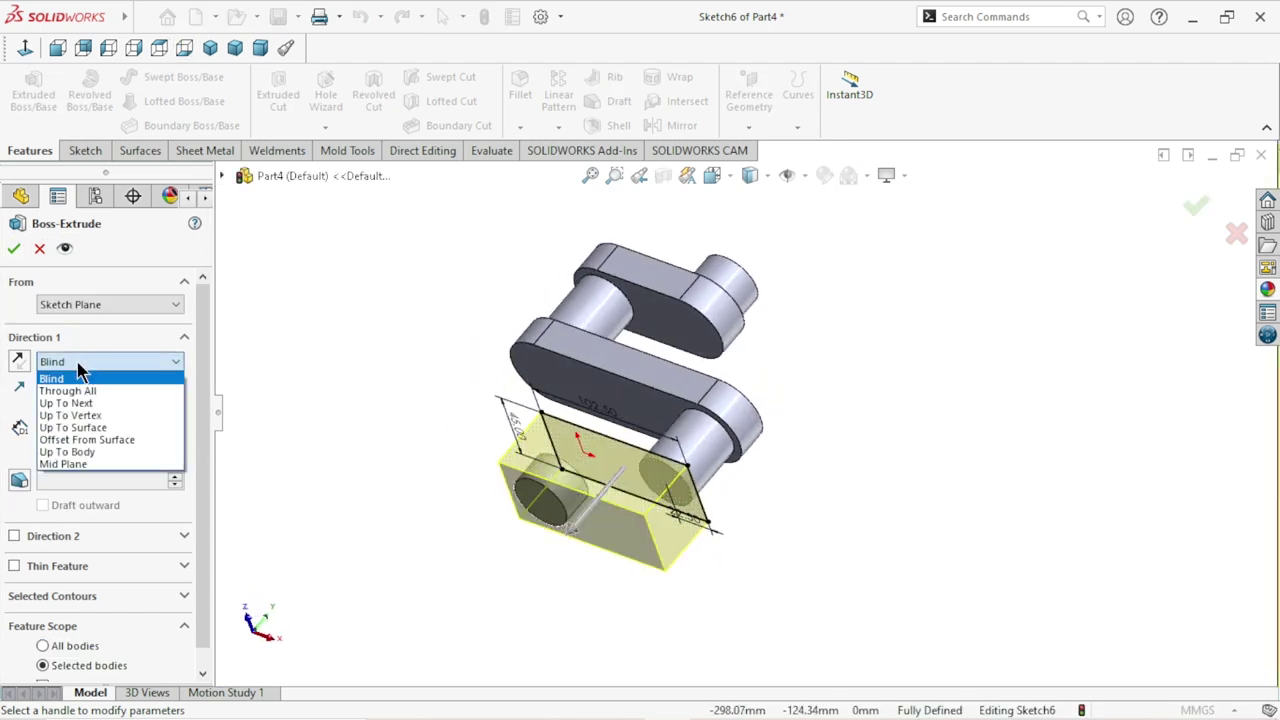
{"action": "left_click", "coordinate": [83, 426]}
Extrude up to the lower cylinder's end face, creating Boss-Extrude5.
{"action": "scroll", "coordinate": [630, 505], "scroll_direction": "down", "scroll_amount": 2}
{"action": "scroll", "coordinate": [590, 470], "scroll_direction": "down", "scroll_amount": 3}
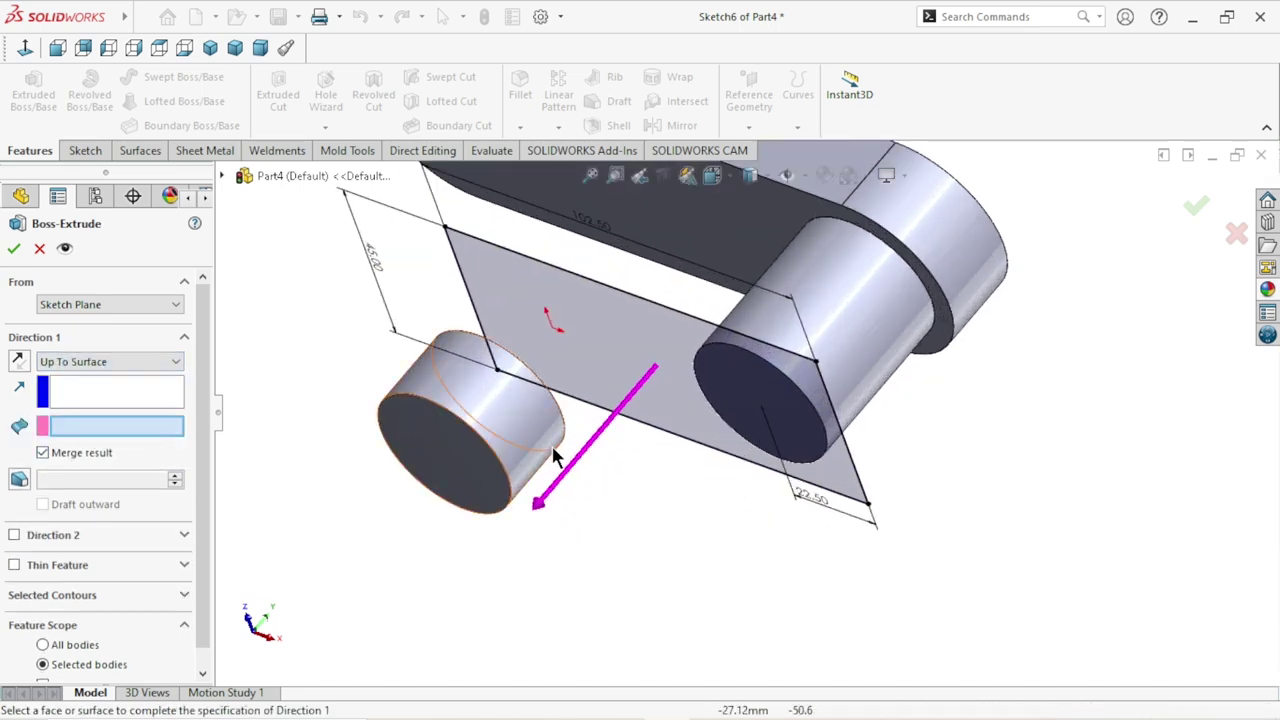
{"action": "scroll", "coordinate": [551, 445], "scroll_direction": "up", "scroll_amount": 3}
{"action": "middle_click_drag", "start_coordinate": [491, 389], "coordinate": [843, 505]}
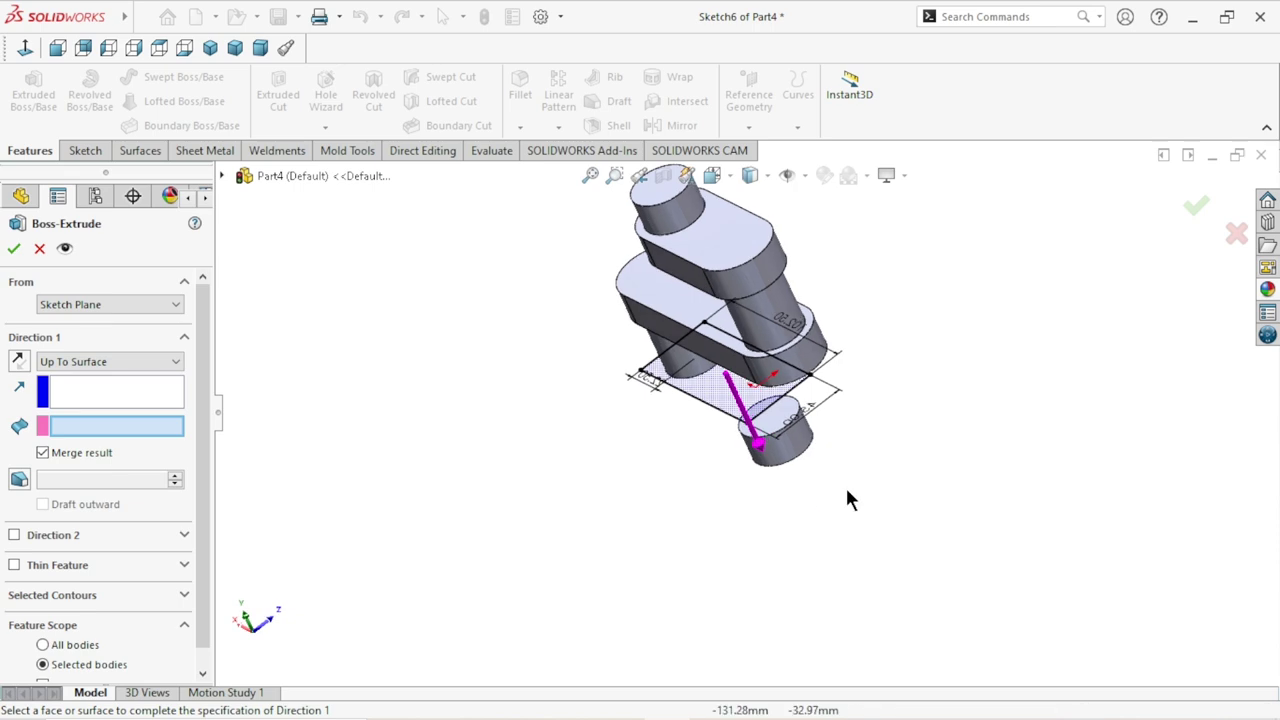
{"action": "scroll", "coordinate": [838, 460], "scroll_direction": "down", "scroll_amount": 3}
{"action": "scroll", "coordinate": [660, 357], "scroll_direction": "down", "scroll_amount": 1}
{"action": "left_click", "coordinate": [651, 321]}
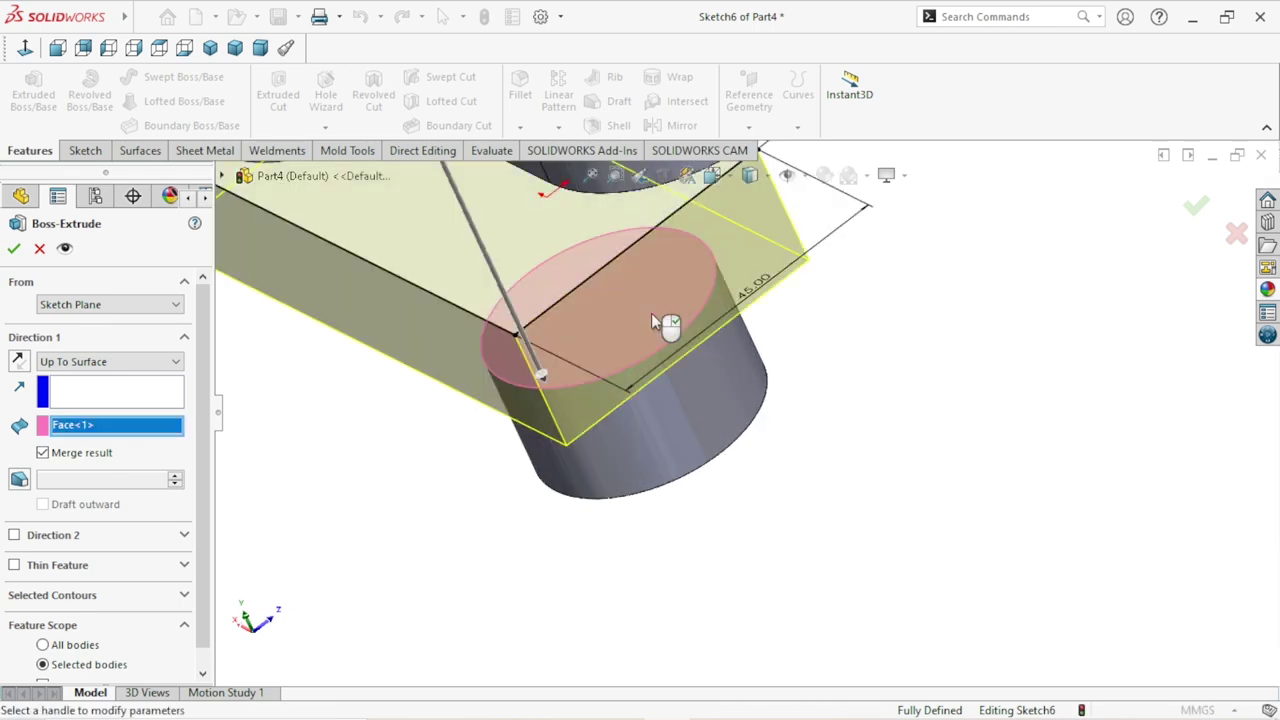
{"action": "left_click", "coordinate": [14, 249]}
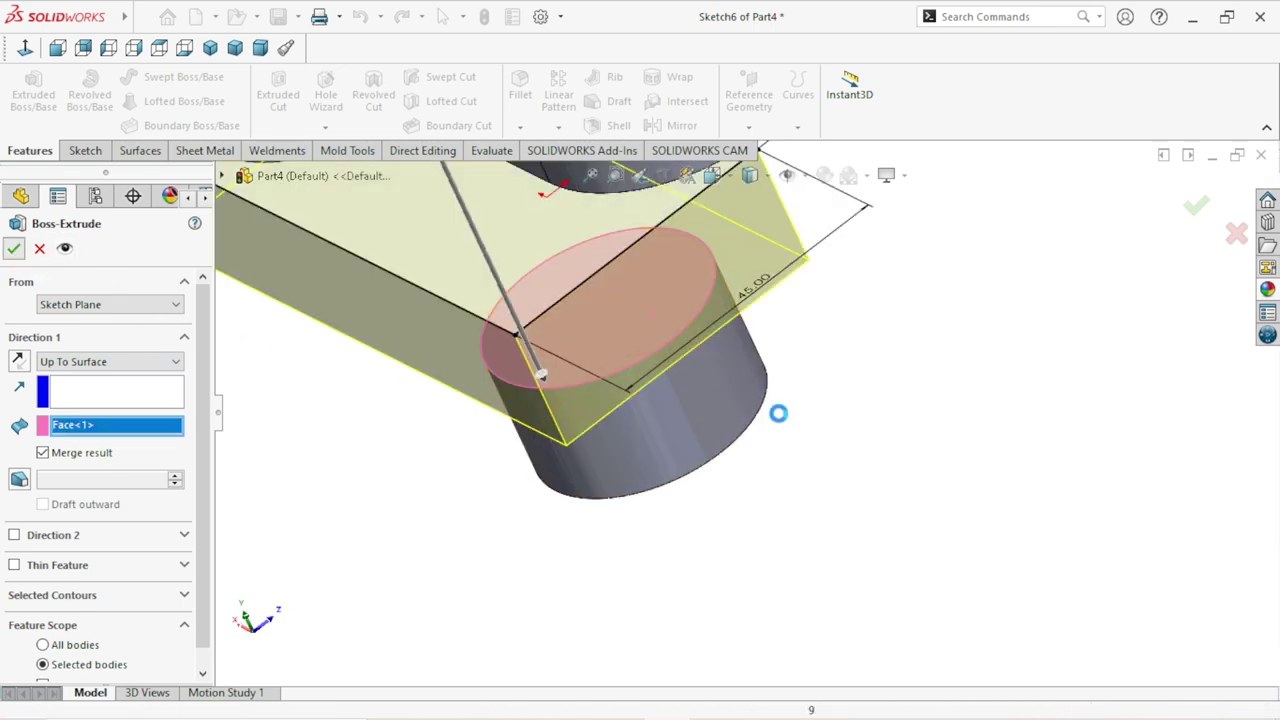
{"action": "scroll", "coordinate": [762, 380], "scroll_direction": "up", "scroll_amount": 3}
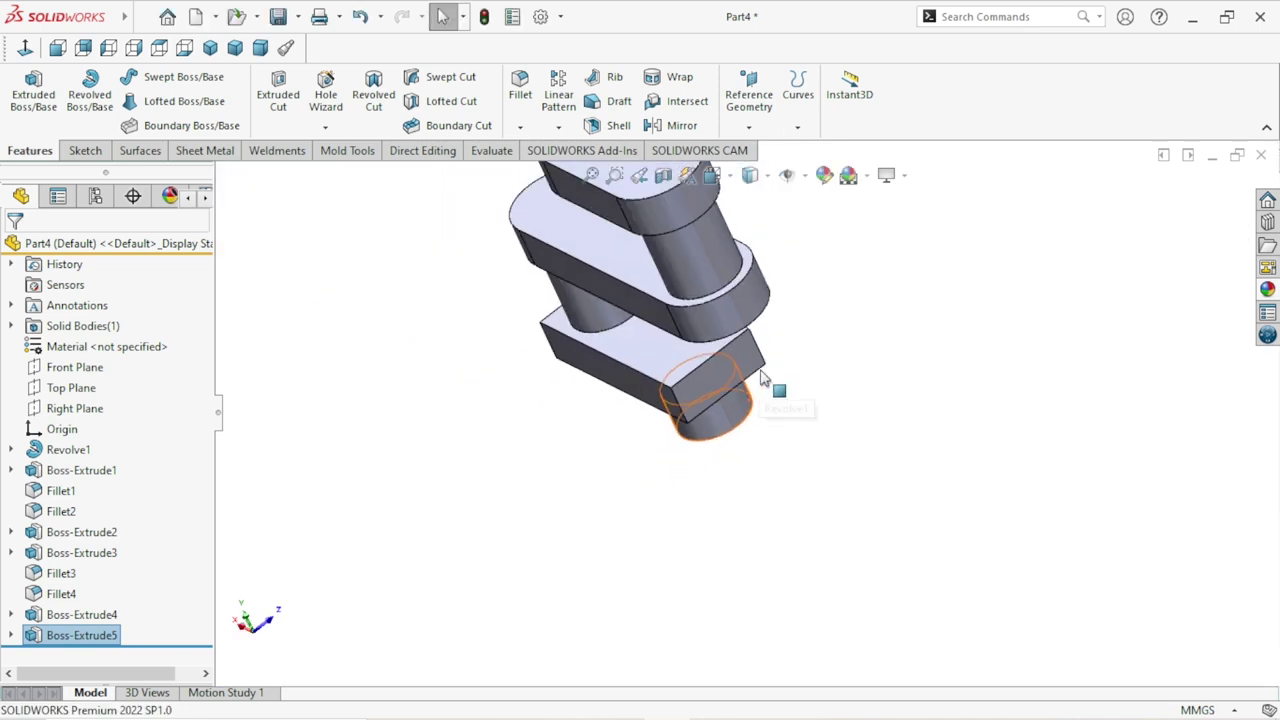
{"action": "left_click", "coordinate": [862, 372]}
{"action": "middle_click_drag", "start_coordinate": [862, 372], "coordinate": [632, 325]}
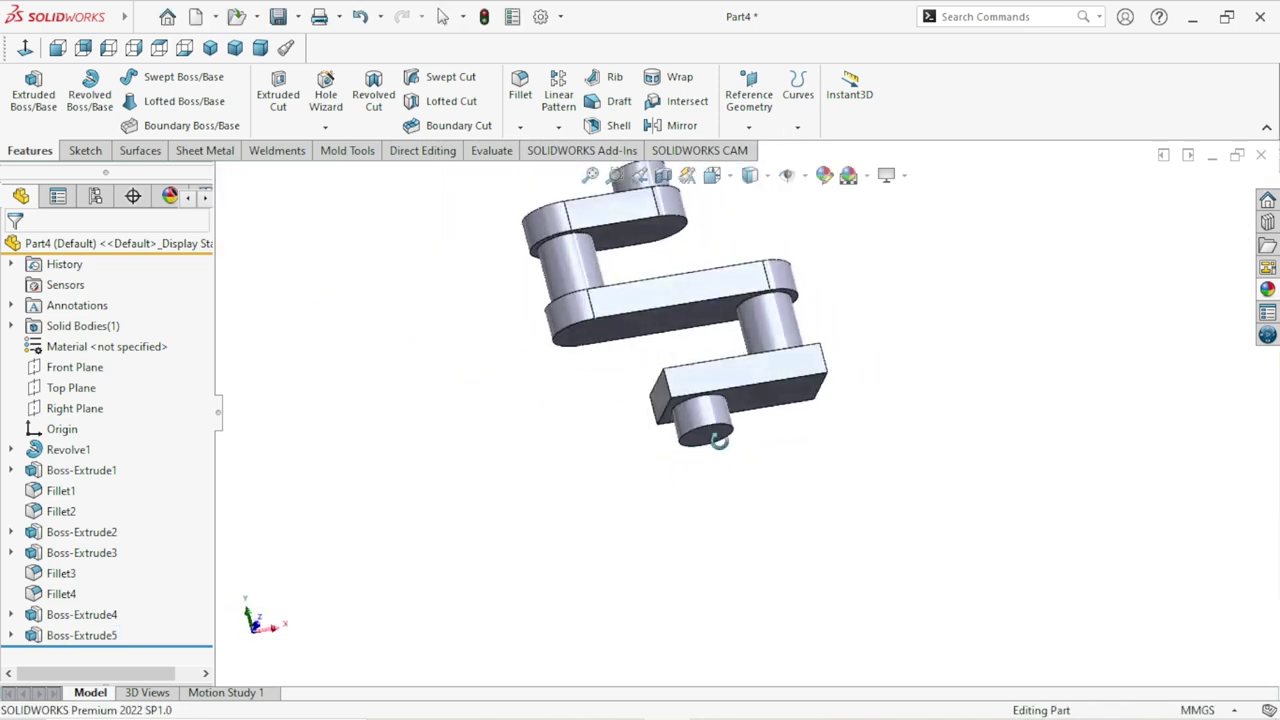
Round the new bar's end with a full round fillet: side face, end face, opposite side face.
{"action": "scroll", "coordinate": [632, 325], "scroll_direction": "down", "scroll_amount": 3}
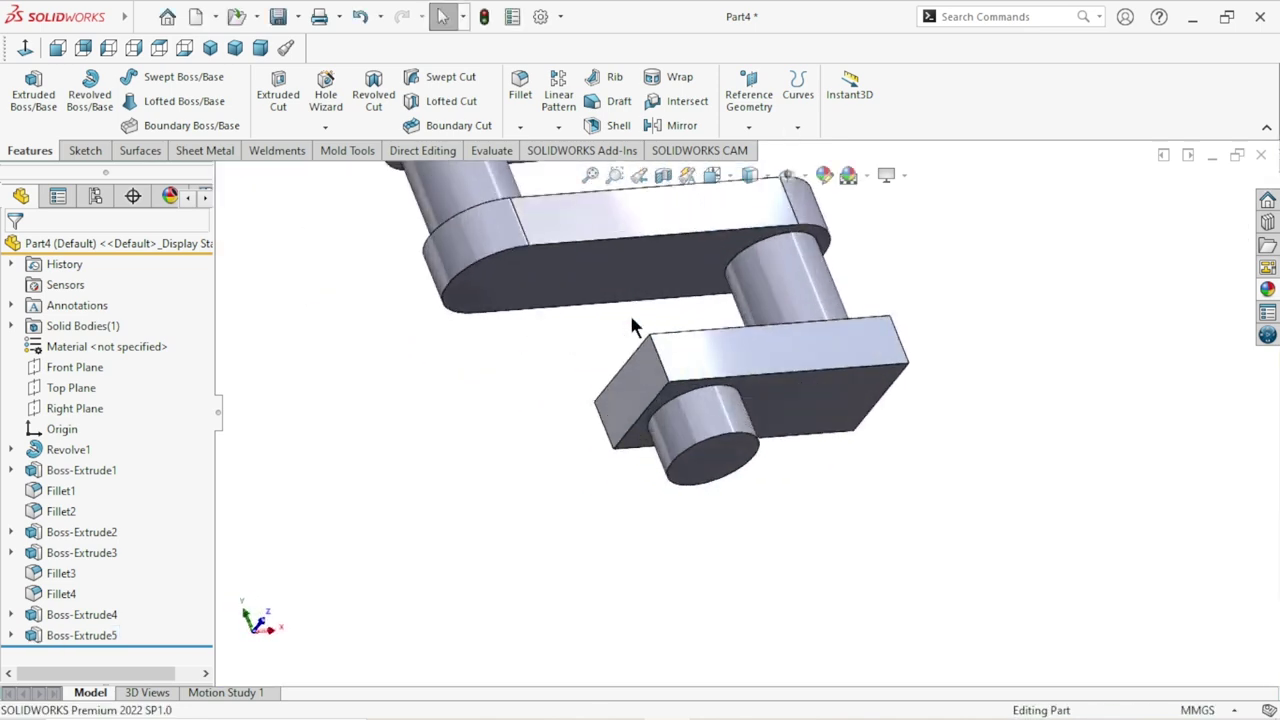
{"action": "left_click", "coordinate": [681, 358]}
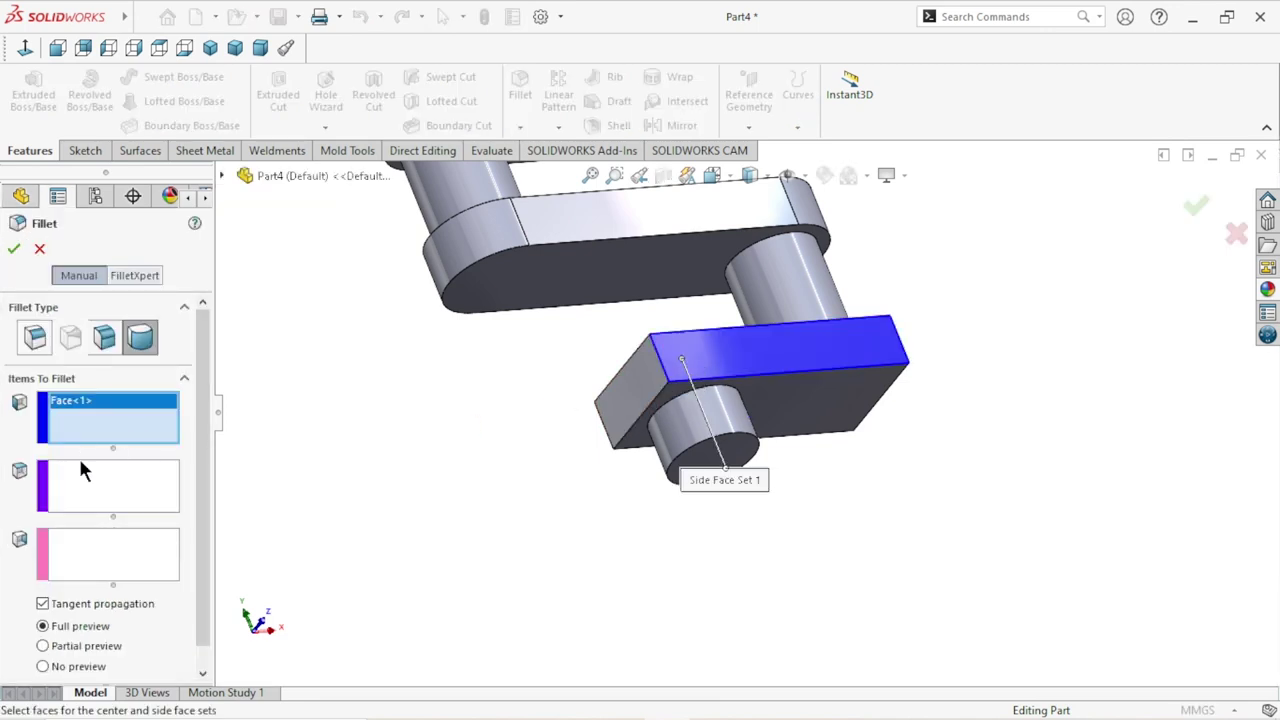
{"action": "left_click", "coordinate": [81, 490]}
{"action": "left_click", "coordinate": [631, 410]}
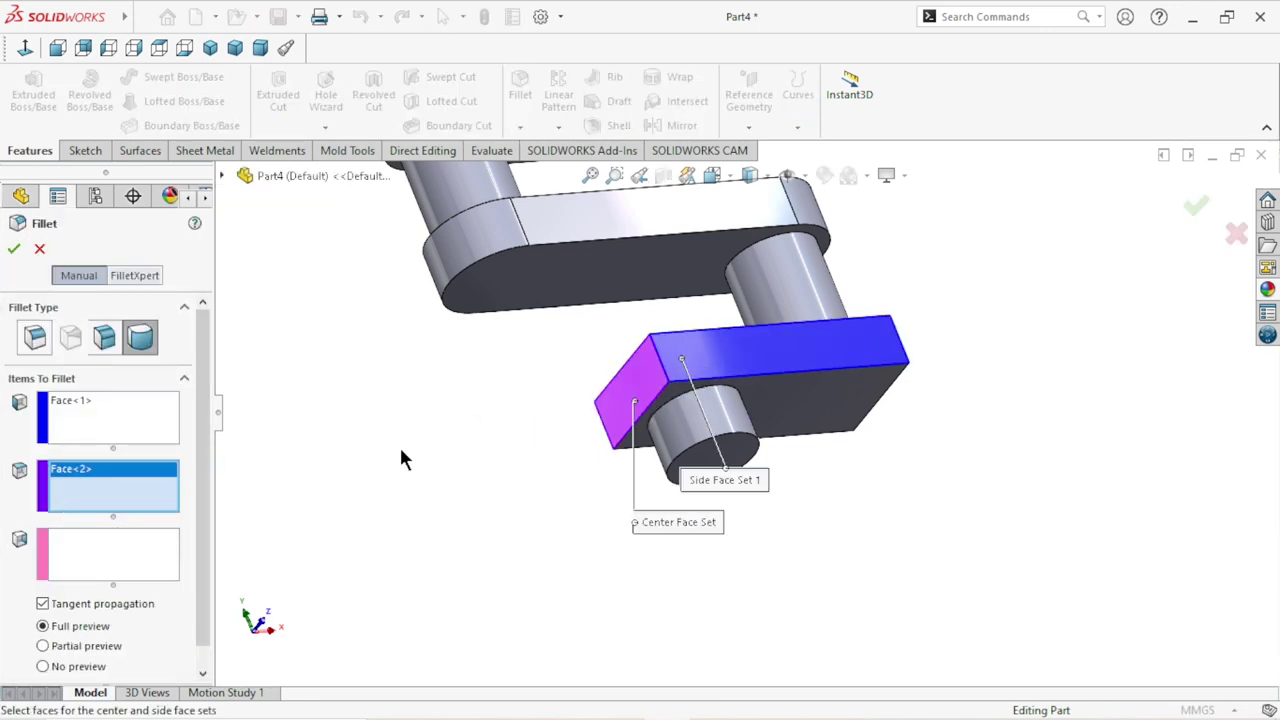
{"action": "left_click", "coordinate": [128, 543]}
{"action": "mouse_move", "coordinate": [437, 423]}
{"action": "middle_mouse_down"}
{"action": "mouse_move", "coordinate": [643, 379]}
{"action": "mouse_move", "coordinate": [686, 429]}
{"action": "middle_mouse_up"}
{"action": "scroll", "coordinate": [686, 429], "scroll_direction": "down", "scroll_amount": 5}
{"action": "left_click", "coordinate": [692, 441]}
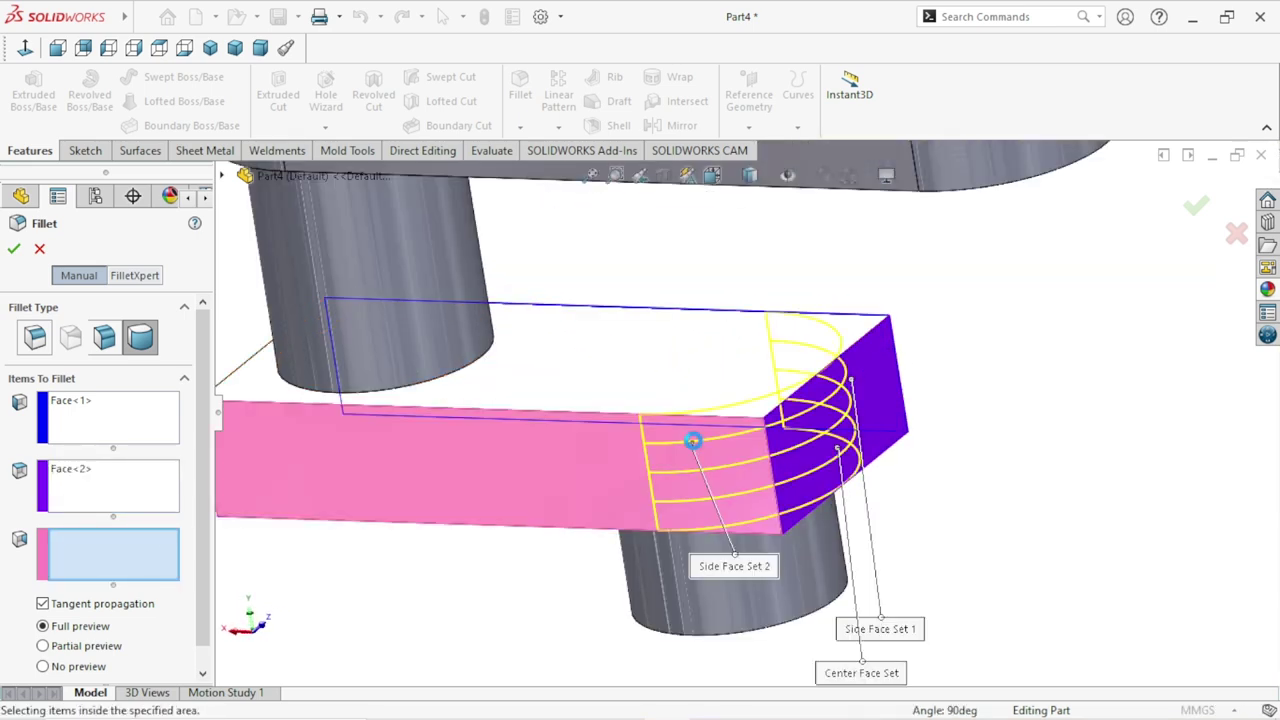
{"action": "scroll", "coordinate": [698, 423], "scroll_direction": "up", "scroll_amount": 3}
{"action": "scroll", "coordinate": [705, 418], "scroll_direction": "up", "scroll_amount": 2}
{"action": "scroll", "coordinate": [710, 415], "scroll_direction": "up", "scroll_amount": 2}
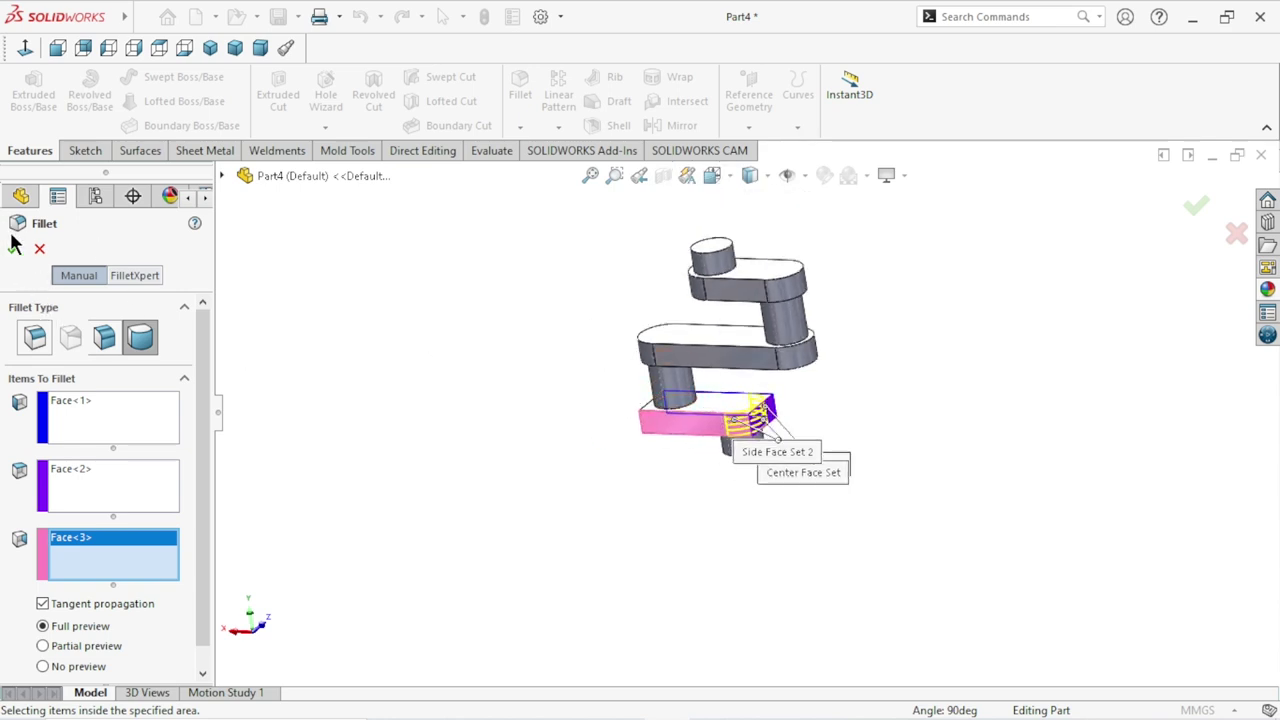
{"action": "left_click", "coordinate": [1196, 205]}
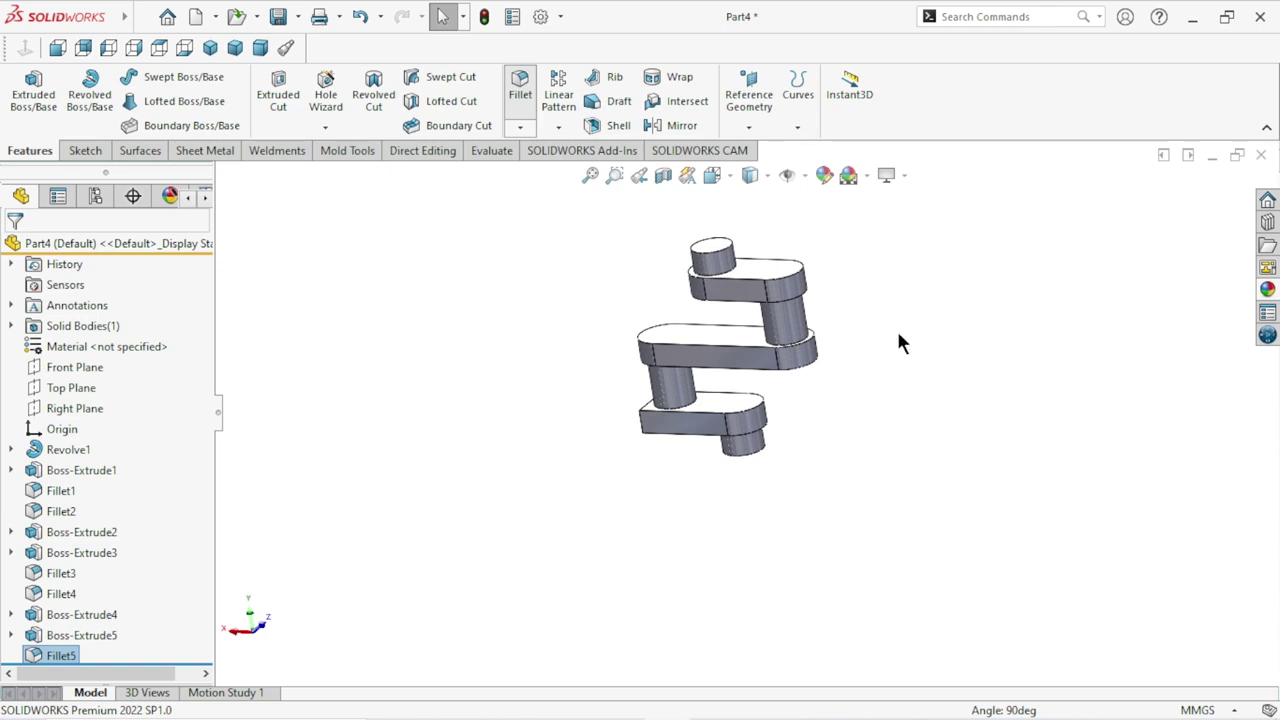
Repeat the full round fillet, picking a bar side face and the other end face as centre.
{"action": "key", "text": "Return"}
{"action": "mouse_move", "coordinate": [840, 352]}
{"action": "middle_mouse_down"}
{"action": "mouse_move", "coordinate": [808, 349]}
{"action": "mouse_move", "coordinate": [668, 452]}
{"action": "mouse_move", "coordinate": [834, 404]}
{"action": "middle_mouse_up"}
{"action": "scroll", "coordinate": [766, 394], "scroll_direction": "down", "scroll_amount": 5}
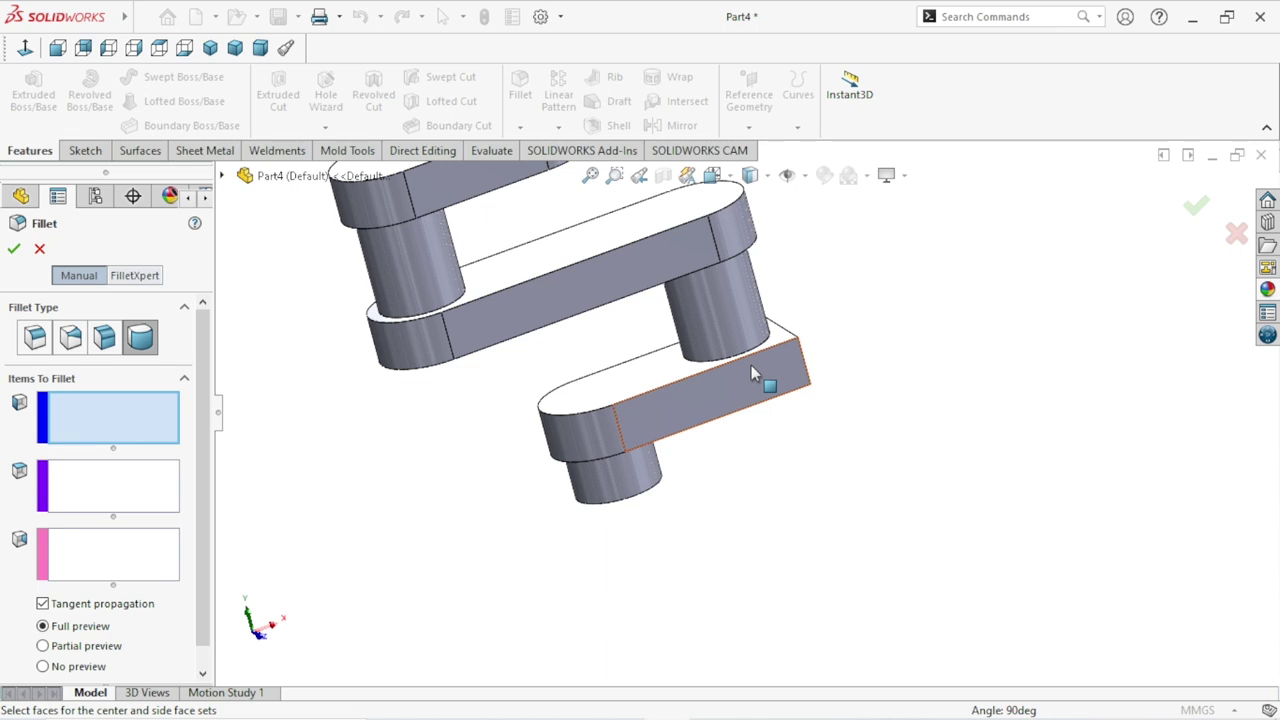
{"action": "left_click", "coordinate": [751, 365]}
{"action": "left_click", "coordinate": [92, 471]}
{"action": "scroll", "coordinate": [836, 353], "scroll_direction": "up", "scroll_amount": 5}
{"action": "middle_click_drag", "start_coordinate": [836, 353], "coordinate": [733, 421]}
{"action": "scroll", "coordinate": [733, 421], "scroll_direction": "down", "scroll_amount": 5}
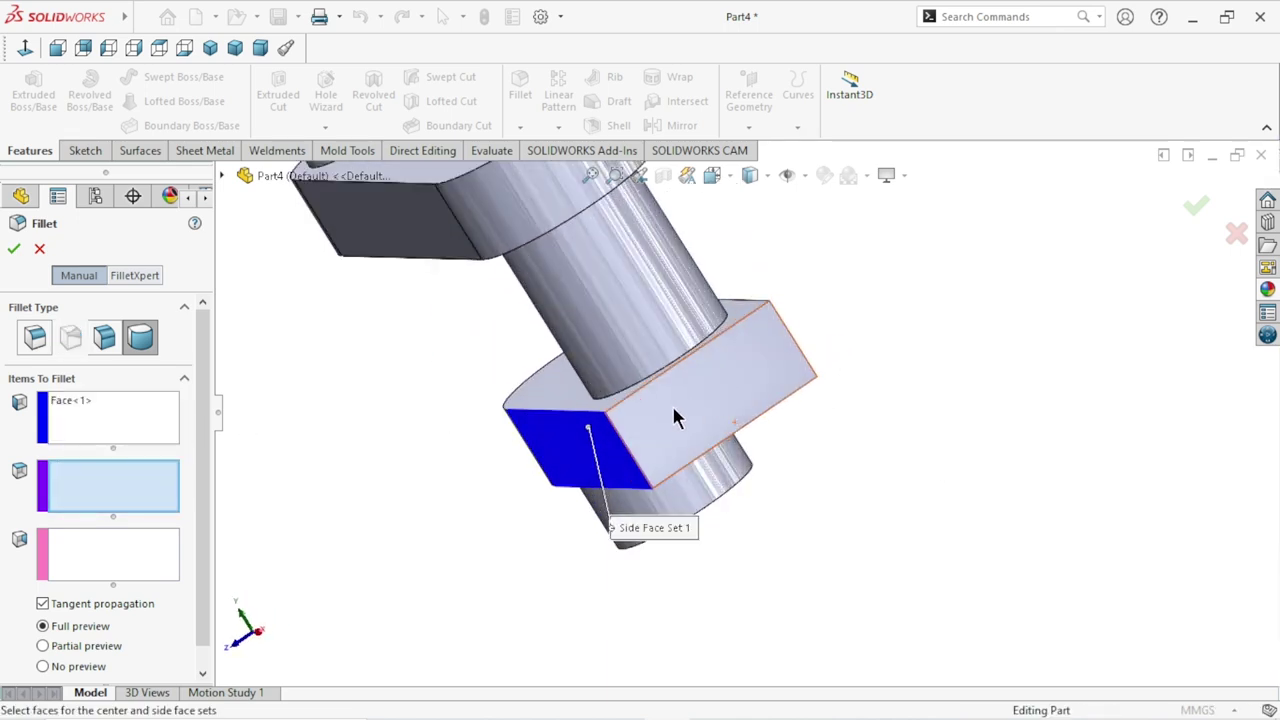
{"action": "left_click", "coordinate": [668, 416]}
Add the opposite side face and accept, rounding the lower arm's other end.
{"action": "left_click", "coordinate": [135, 547]}
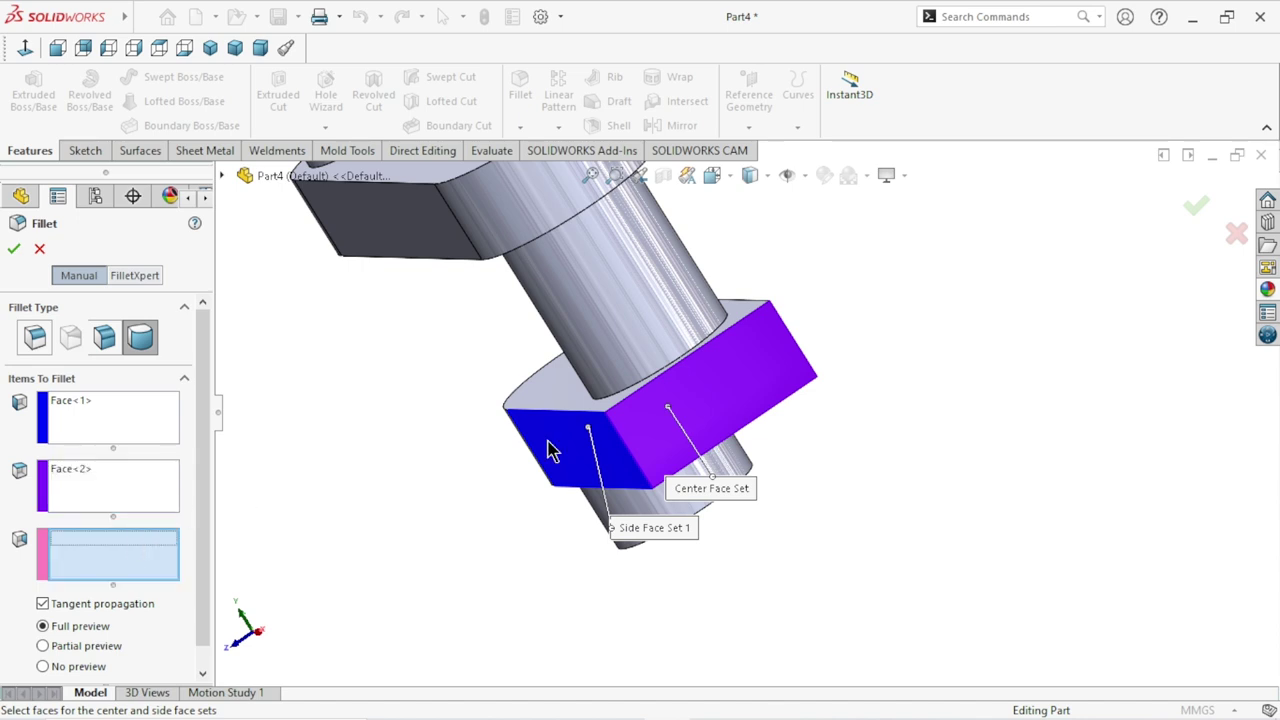
{"action": "scroll", "coordinate": [791, 366], "scroll_direction": "up", "scroll_amount": 3}
{"action": "scroll", "coordinate": [920, 351], "scroll_direction": "up", "scroll_amount": 2}
{"action": "mouse_move", "coordinate": [920, 351]}
{"action": "middle_mouse_down"}
{"action": "mouse_move", "coordinate": [838, 436]}
{"action": "mouse_move", "coordinate": [691, 434]}
{"action": "middle_mouse_up"}
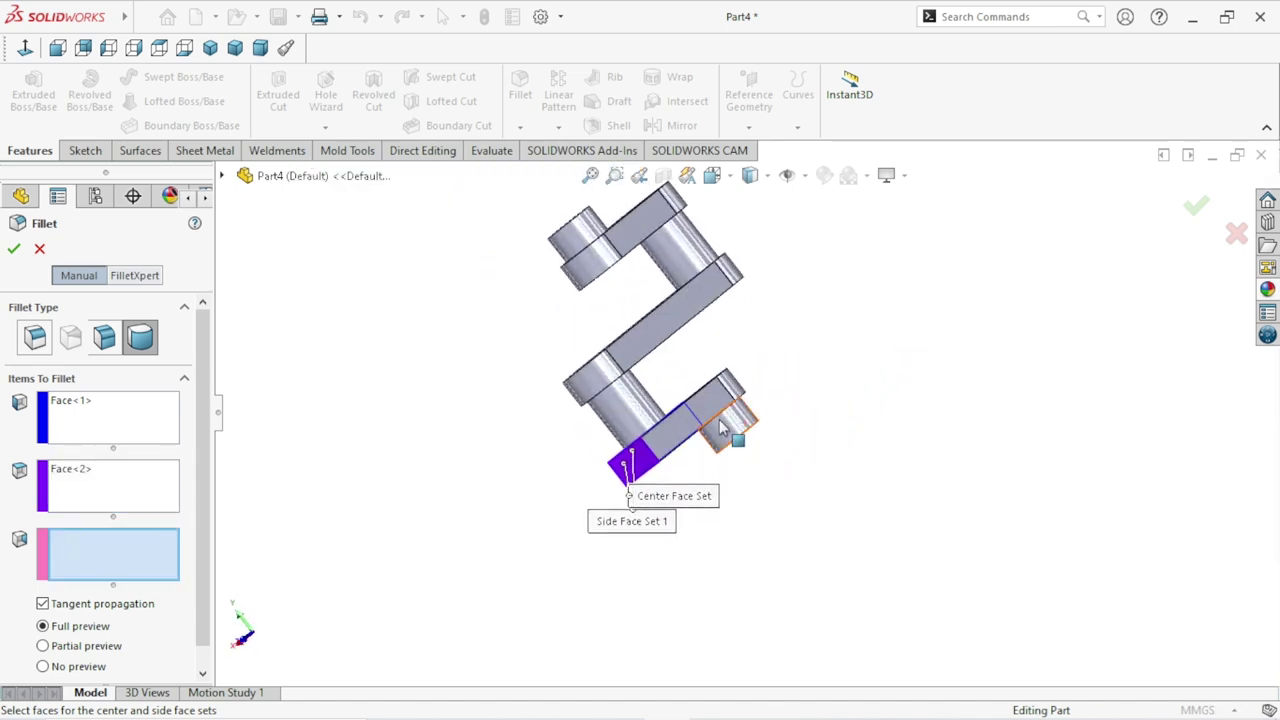
{"action": "scroll", "coordinate": [691, 434], "scroll_direction": "down", "scroll_amount": 2}
{"action": "scroll", "coordinate": [634, 449], "scroll_direction": "down", "scroll_amount": 3}
{"action": "left_click", "coordinate": [561, 458]}
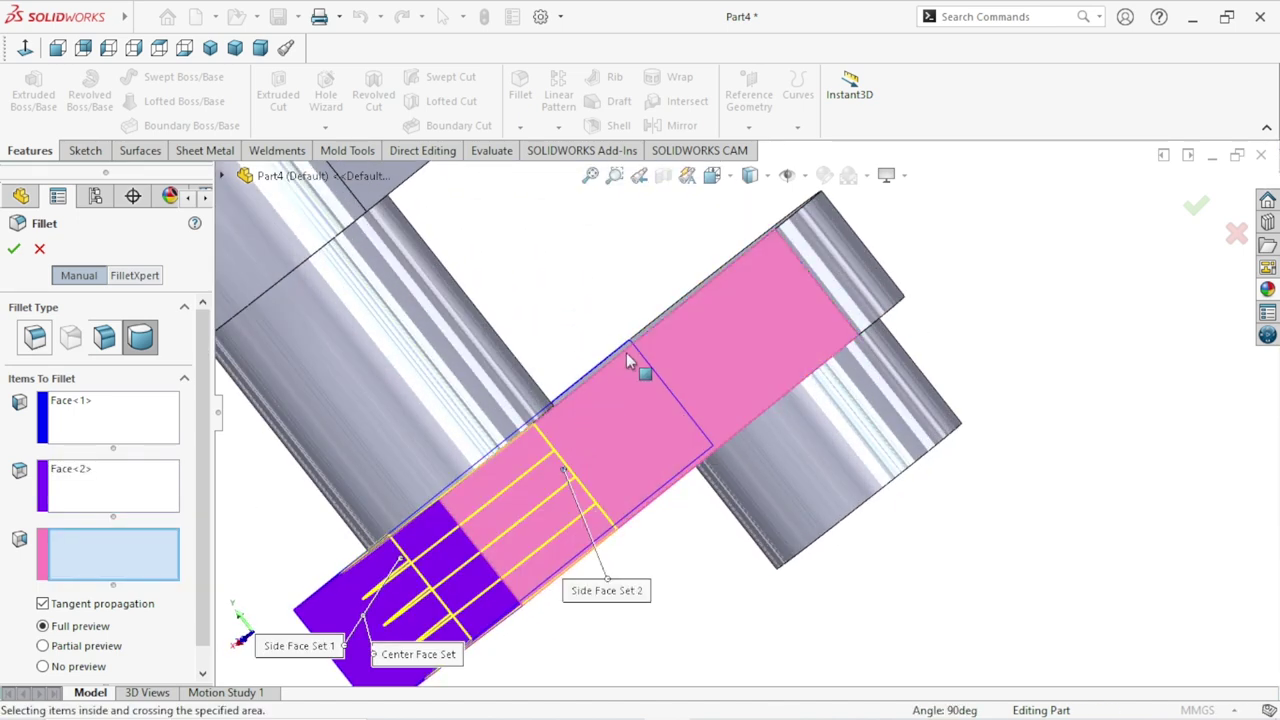
{"action": "scroll", "coordinate": [628, 362], "scroll_direction": "up", "scroll_amount": 2}
{"action": "scroll", "coordinate": [623, 357], "scroll_direction": "up", "scroll_amount": 2}
{"action": "scroll", "coordinate": [610, 365], "scroll_direction": "up", "scroll_amount": 1}
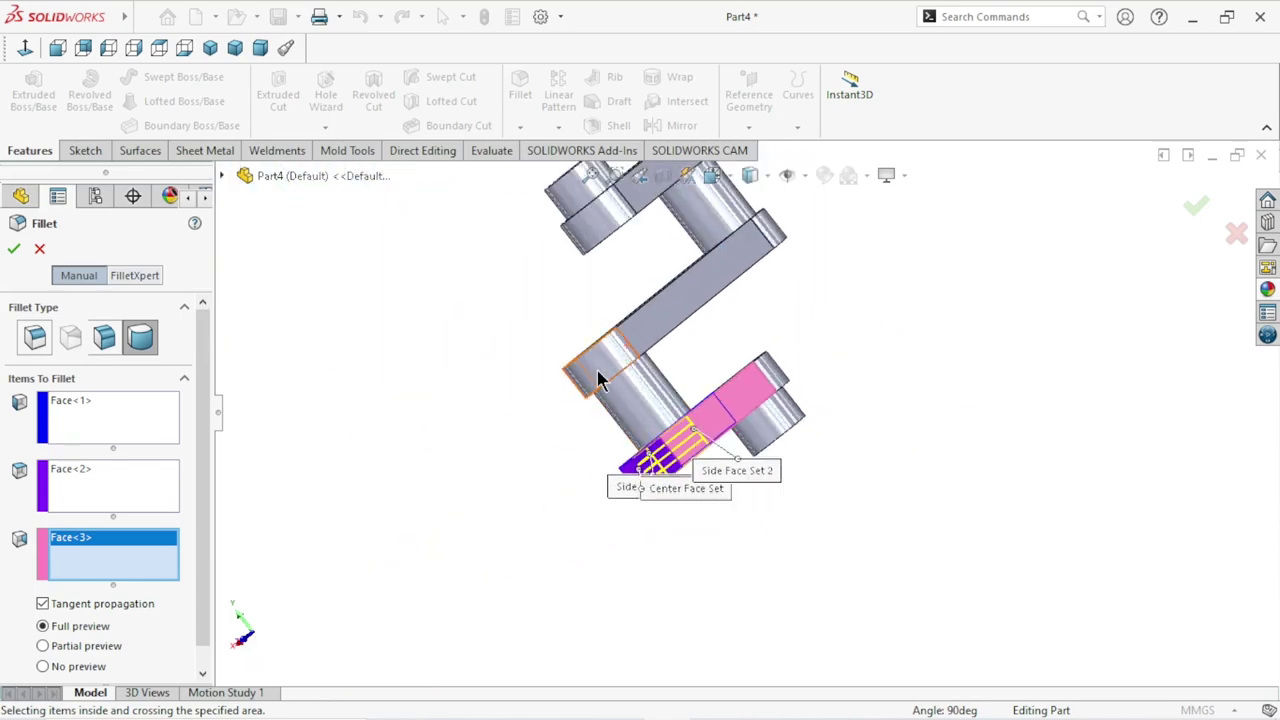
{"action": "scroll", "coordinate": [607, 378], "scroll_direction": "up", "scroll_amount": 1}
{"action": "middle_click_drag", "start_coordinate": [607, 378], "coordinate": [456, 387]}
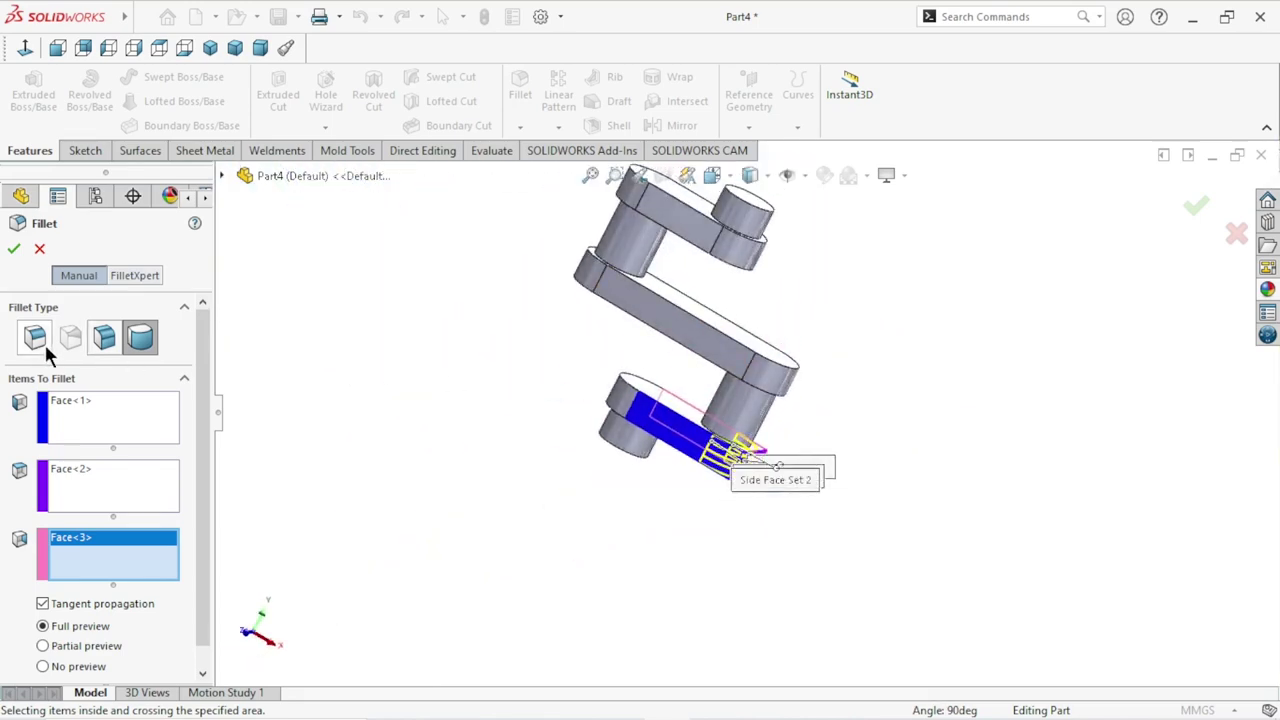
{"action": "left_click", "coordinate": [14, 250]}
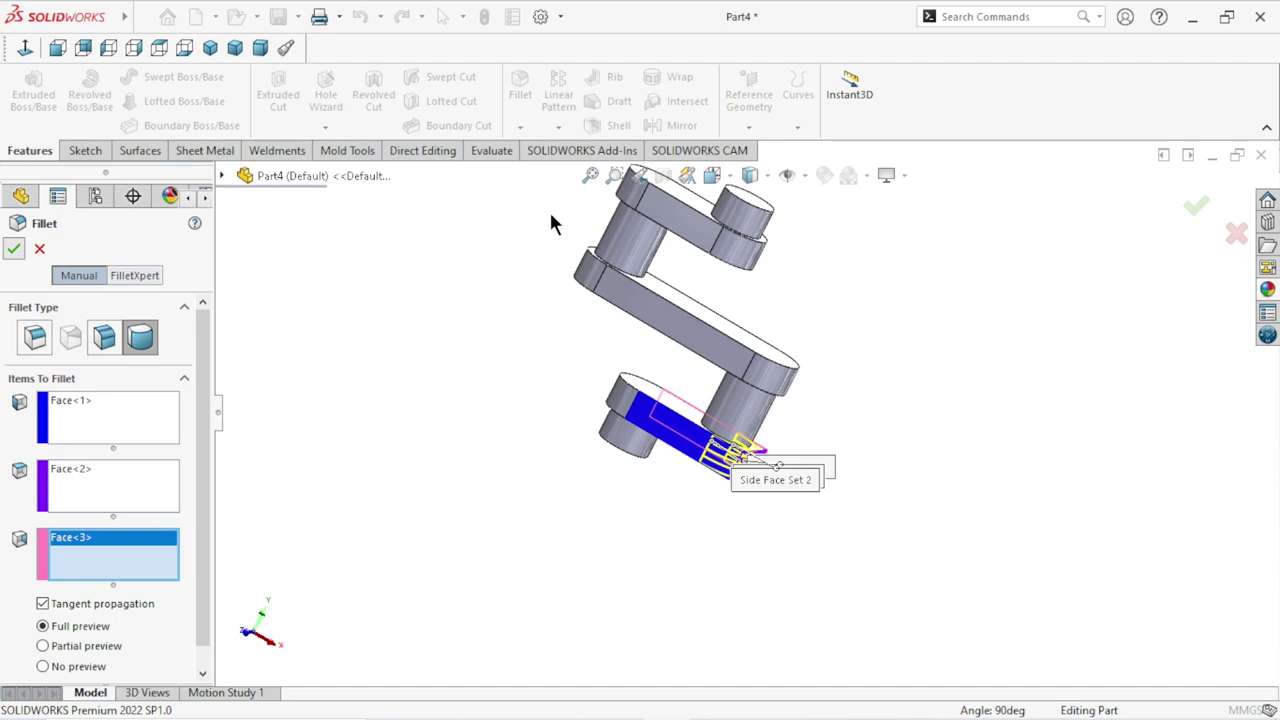
{"action": "middle_click_drag", "start_coordinate": [948, 385], "coordinate": [852, 326]}
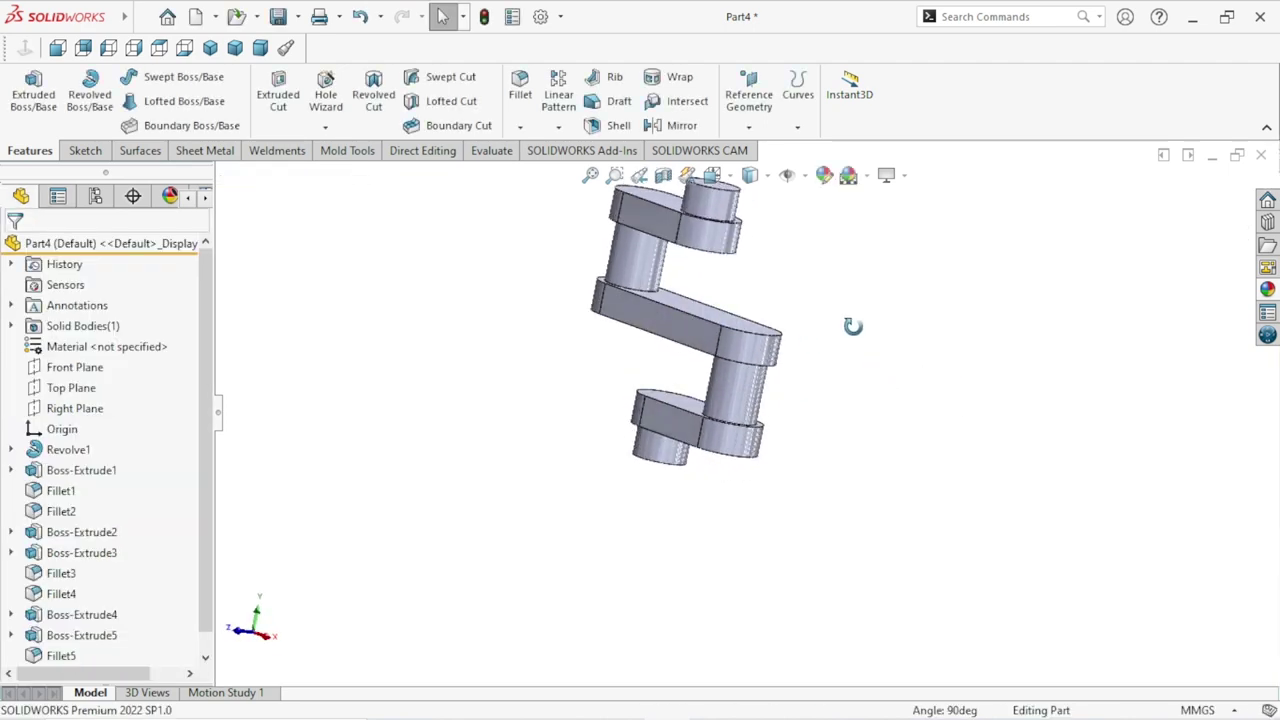
{"action": "scroll", "coordinate": [800, 340], "scroll_direction": "up", "scroll_amount": 2}
{"action": "scroll", "coordinate": [730, 359], "scroll_direction": "down", "scroll_amount": 2}
{"action": "scroll", "coordinate": [800, 355], "scroll_direction": "down", "scroll_amount": 3}
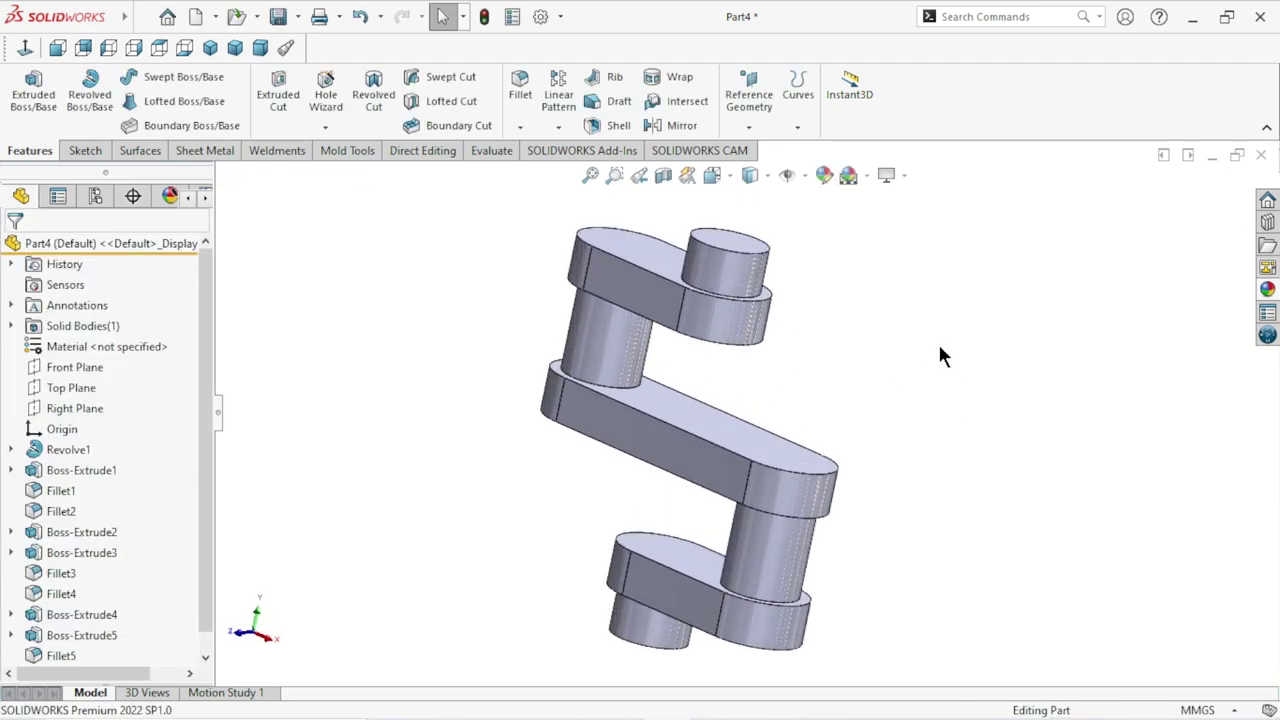
Start a chamfer with a 0.5 mm distance at 45°.
{"action": "left_click", "coordinate": [520, 127]}
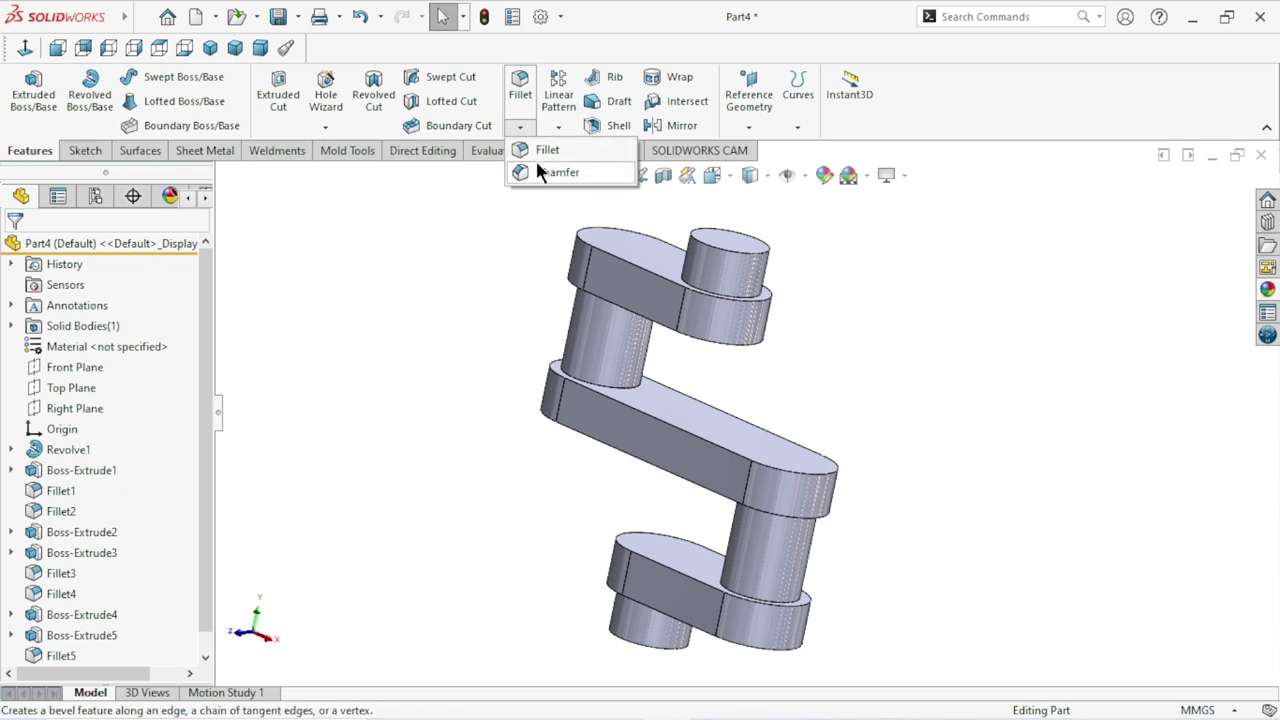
{"action": "left_click", "coordinate": [540, 170]}
{"action": "type", "text": "0."}
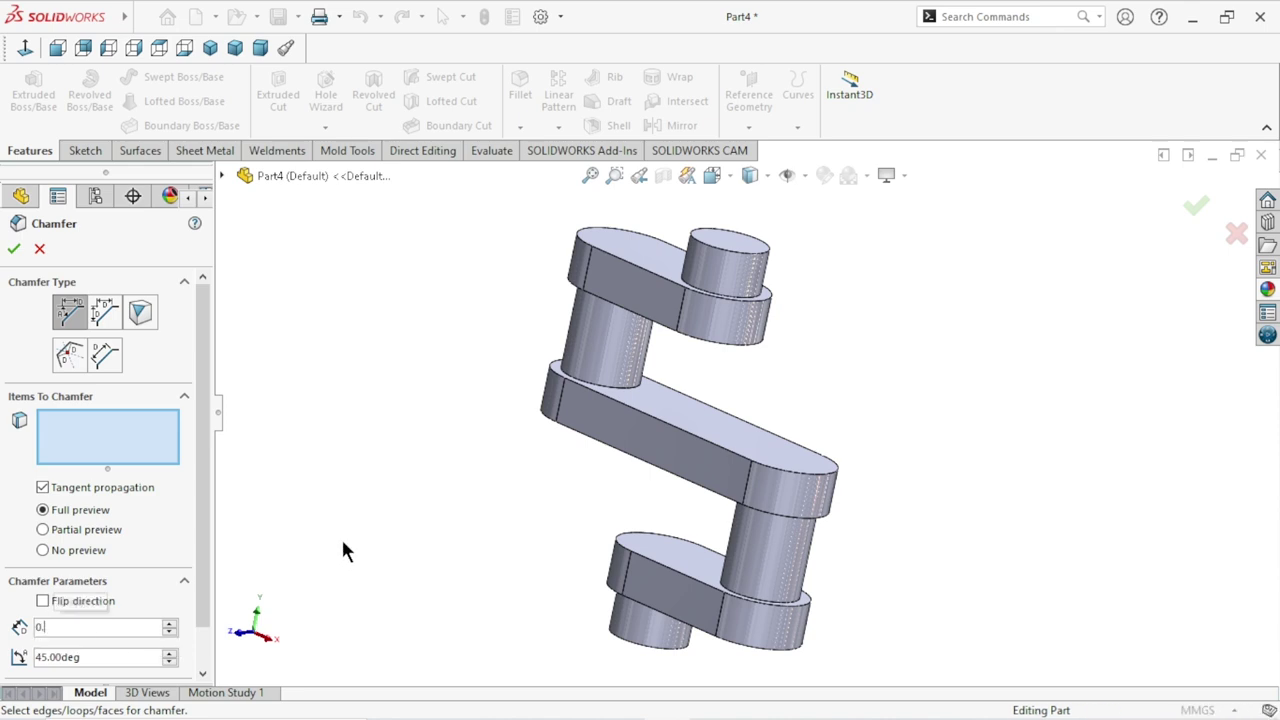
{"action": "left_click", "coordinate": [91, 627]}
{"action": "type", "text": "0.5"}
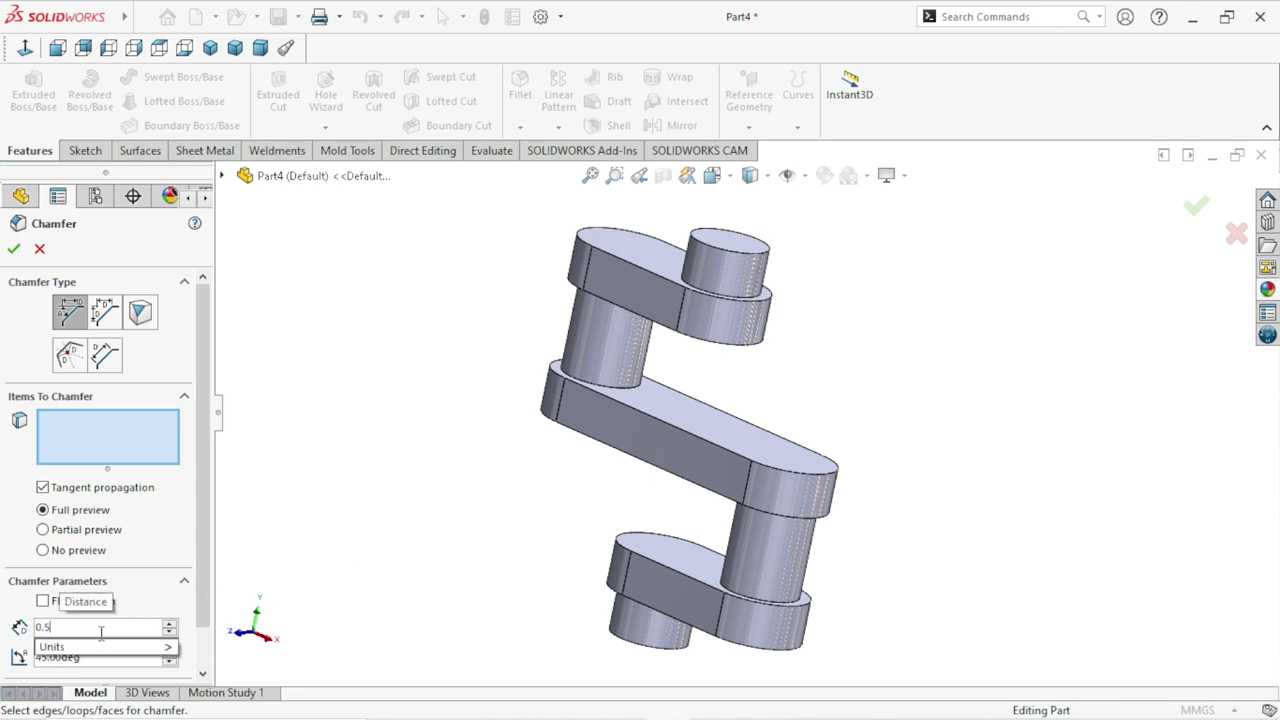
{"action": "key", "text": "Return"}
{"action": "scroll", "coordinate": [542, 454], "scroll_direction": "up", "scroll_amount": 2}
{"action": "scroll", "coordinate": [728, 350], "scroll_direction": "down", "scroll_amount": 2}
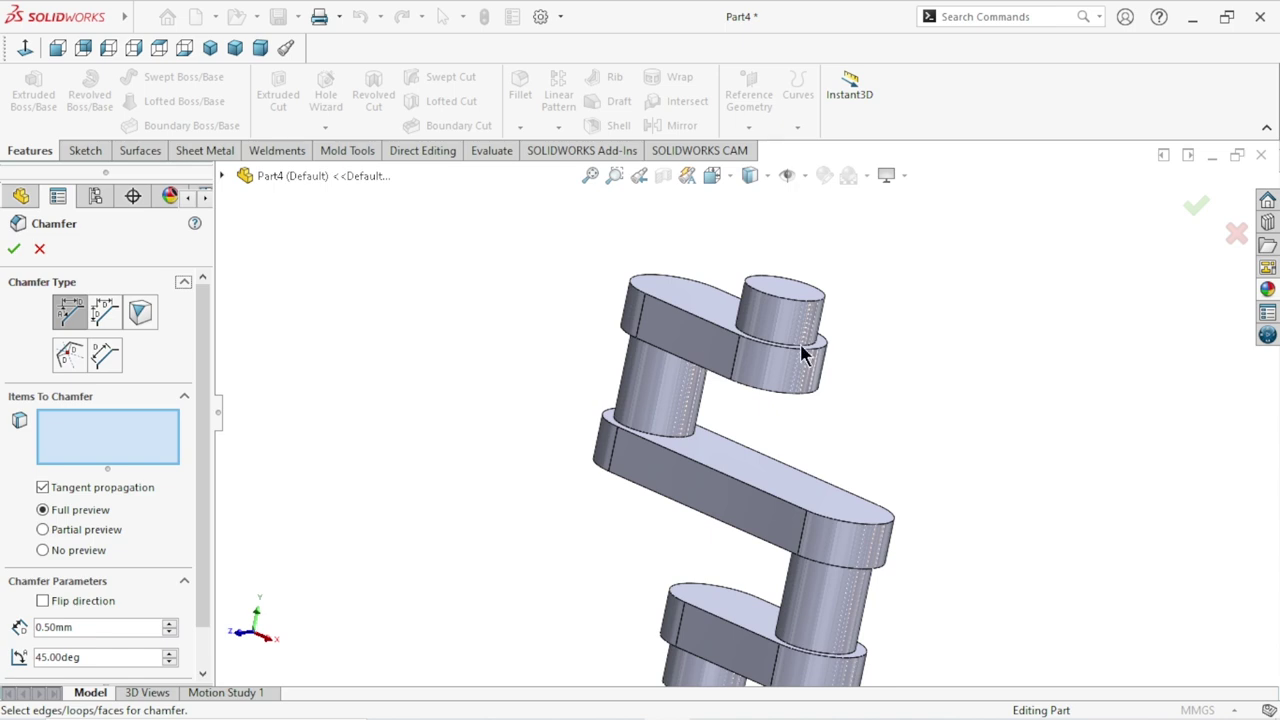
{"action": "scroll", "coordinate": [837, 329], "scroll_direction": "down", "scroll_amount": 2}
Select the small end cylinder's top edge, the upper arm's edge loop and side faces.
{"action": "left_click", "coordinate": [758, 292]}
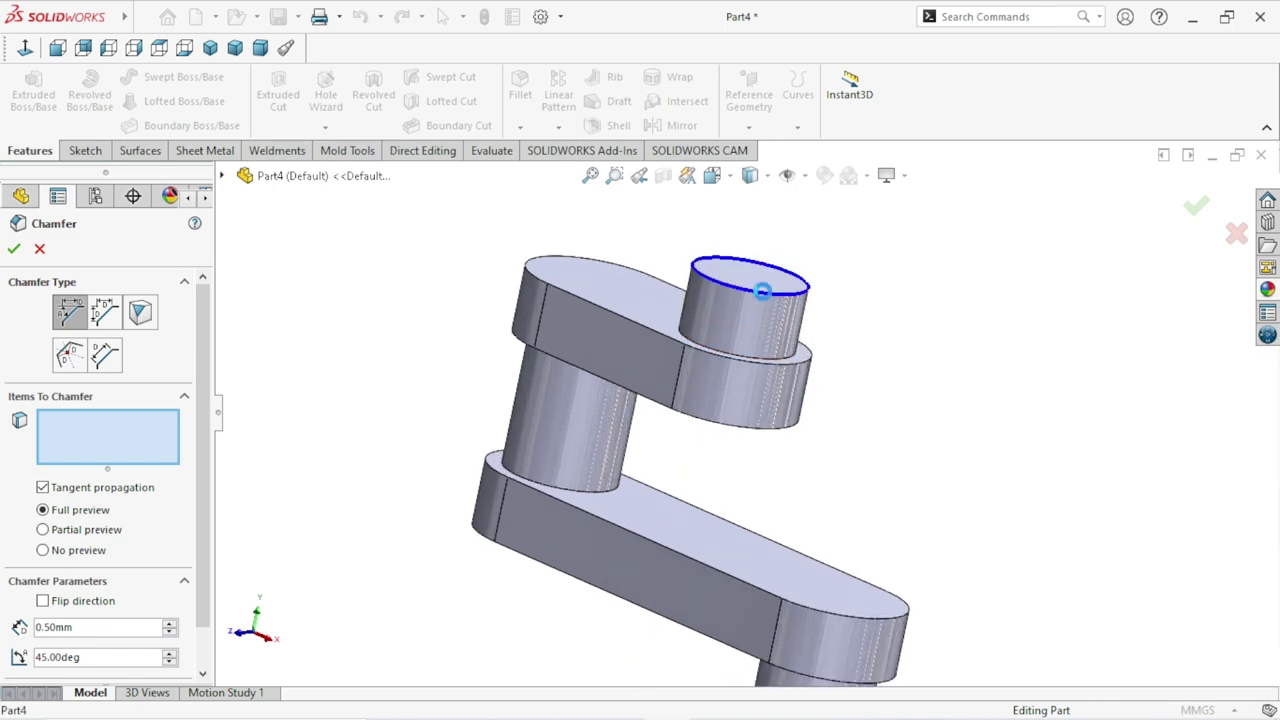
{"action": "left_click", "coordinate": [644, 344]}
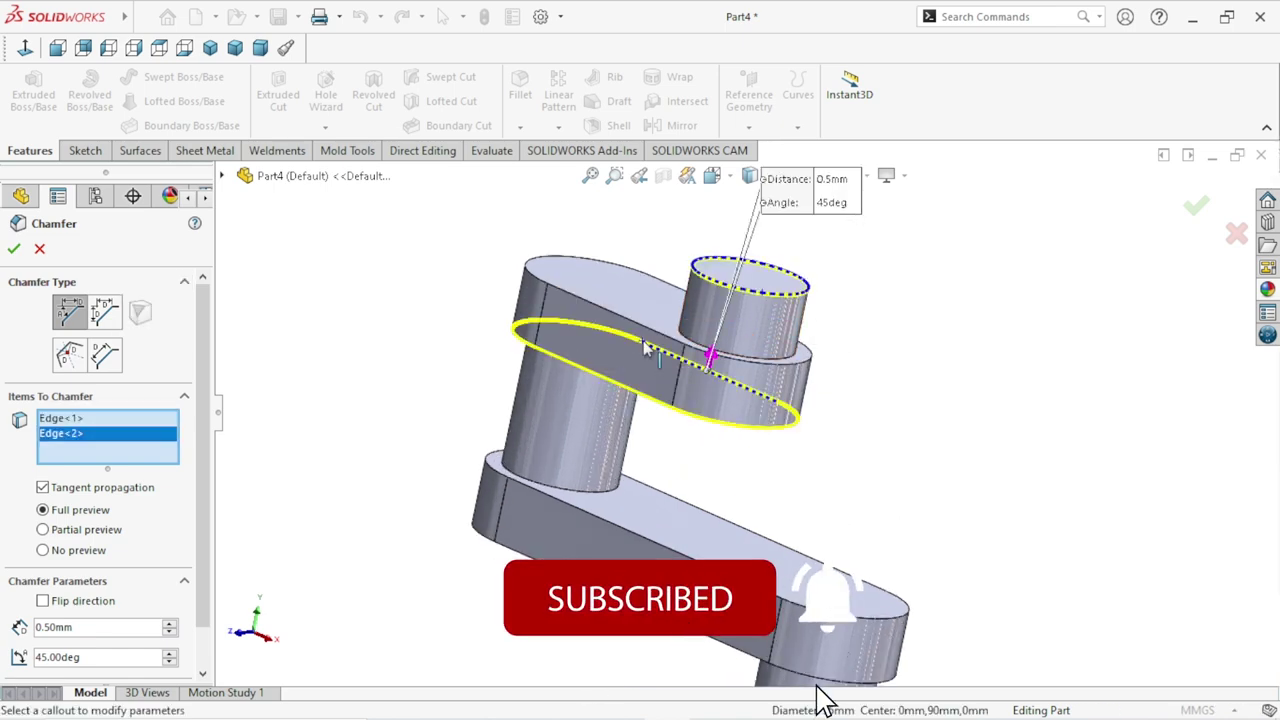
{"action": "left_click", "coordinate": [605, 360]}
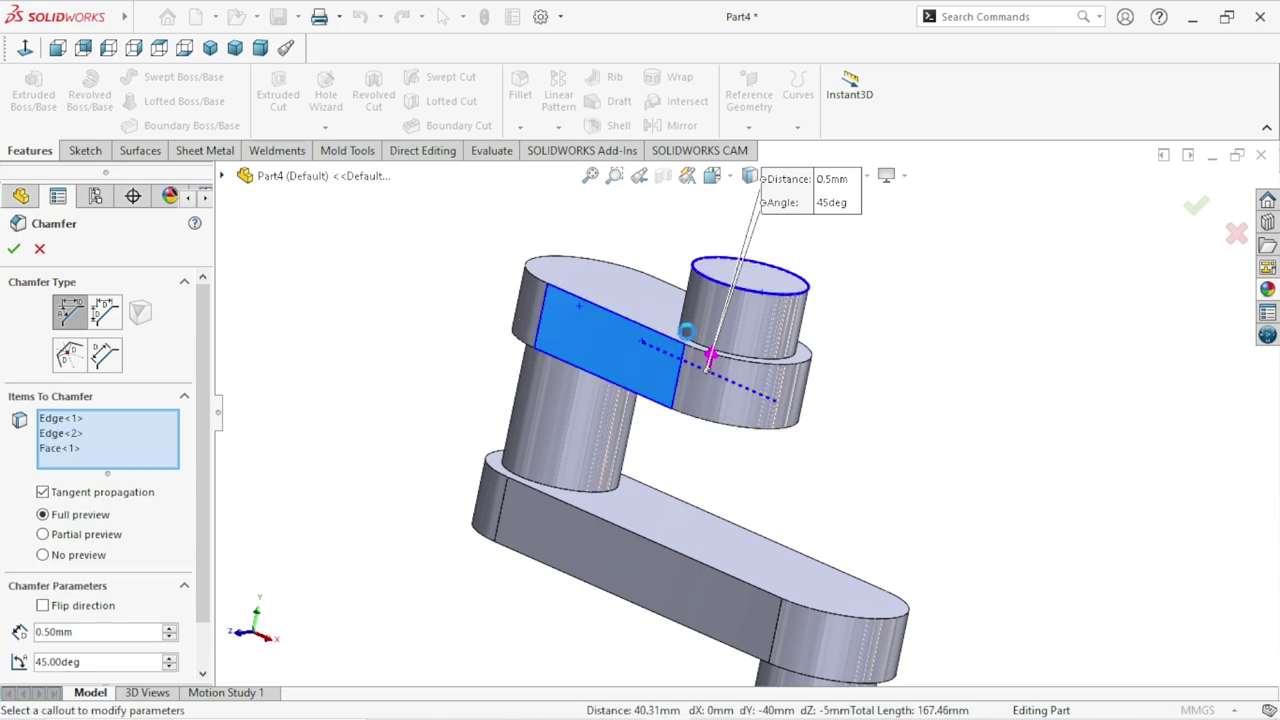
{"action": "scroll", "coordinate": [594, 398], "scroll_direction": "up", "scroll_amount": 2}
{"action": "scroll", "coordinate": [740, 450], "scroll_direction": "down", "scroll_amount": 4}
{"action": "mouse_move", "coordinate": [800, 429]}
{"action": "middle_mouse_down"}
{"action": "mouse_move", "coordinate": [787, 410]}
{"action": "mouse_move", "coordinate": [754, 449]}
{"action": "middle_mouse_up"}
{"action": "left_click", "coordinate": [661, 483]}
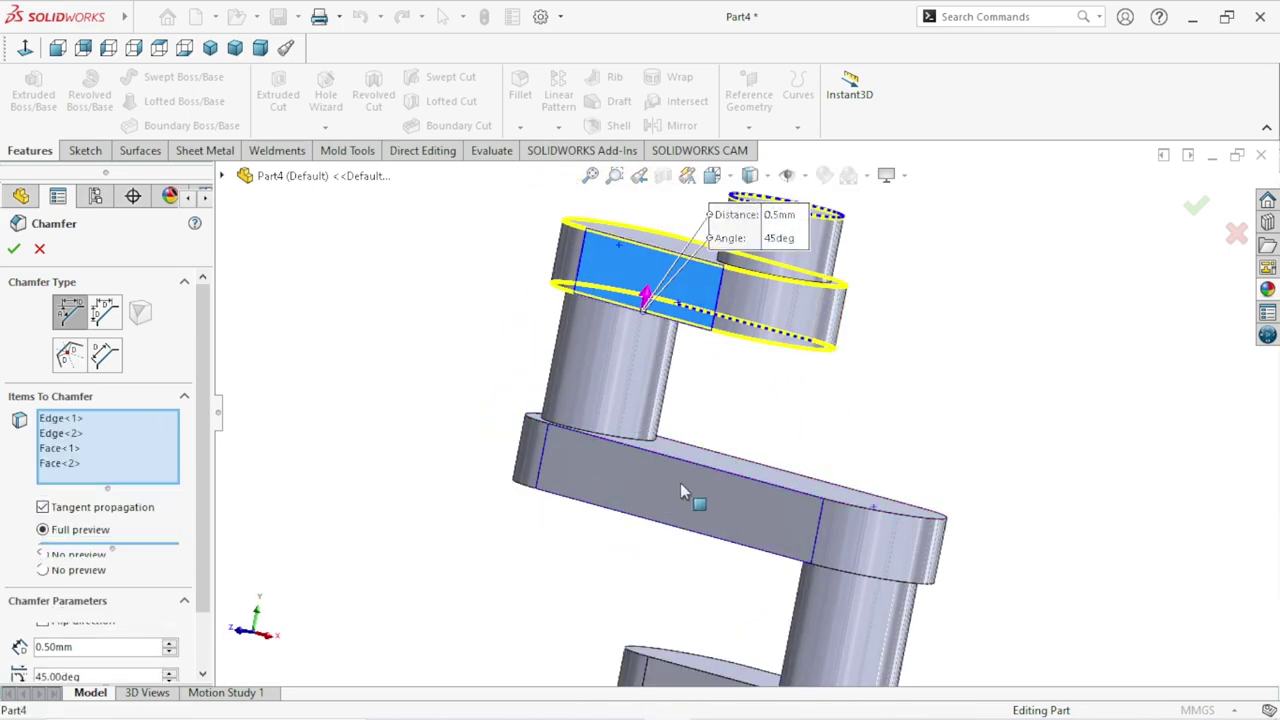
Add the bottom arm's side face and bottom cylinder's end face, then apply the chamfer.
{"action": "mouse_move", "coordinate": [1001, 453]}
{"action": "middle_mouse_down"}
{"action": "mouse_move", "coordinate": [926, 431]}
{"action": "mouse_move", "coordinate": [743, 525]}
{"action": "middle_mouse_up"}
{"action": "scroll", "coordinate": [989, 469], "scroll_direction": "up", "scroll_amount": 3}
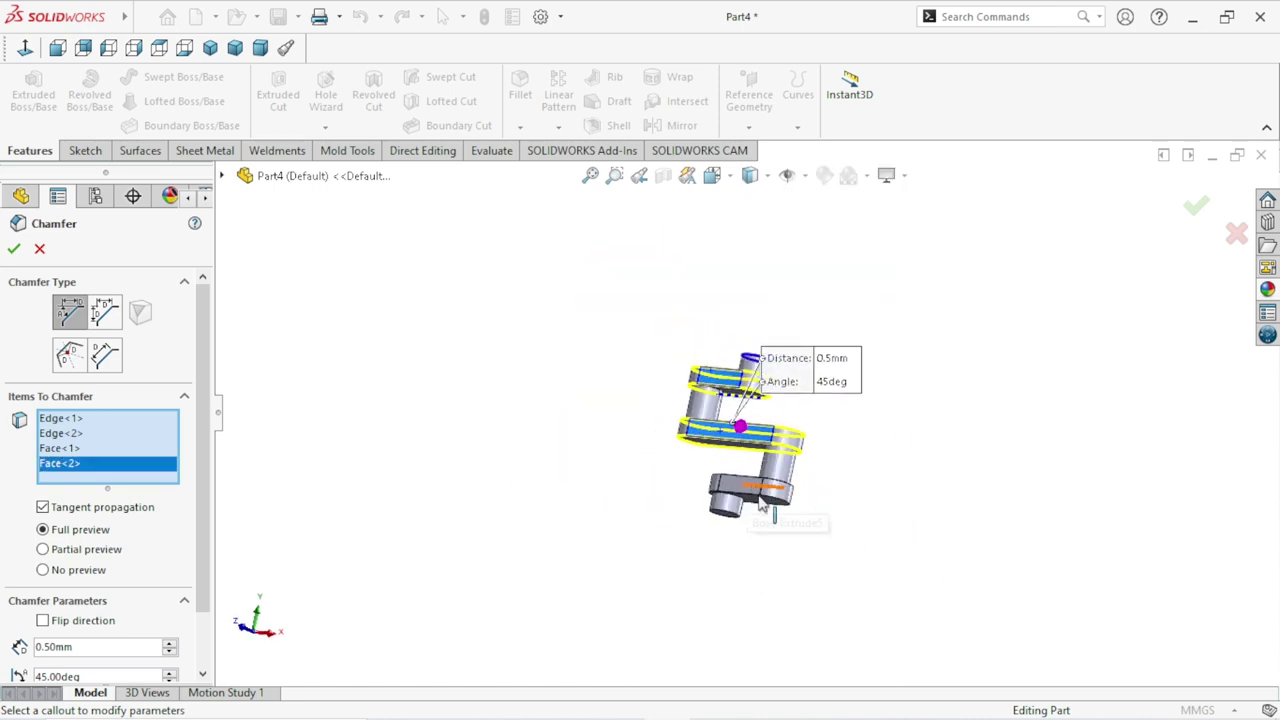
{"action": "scroll", "coordinate": [760, 505], "scroll_direction": "down", "scroll_amount": 3}
{"action": "scroll", "coordinate": [737, 509], "scroll_direction": "down", "scroll_amount": 3}
{"action": "left_click", "coordinate": [674, 391]}
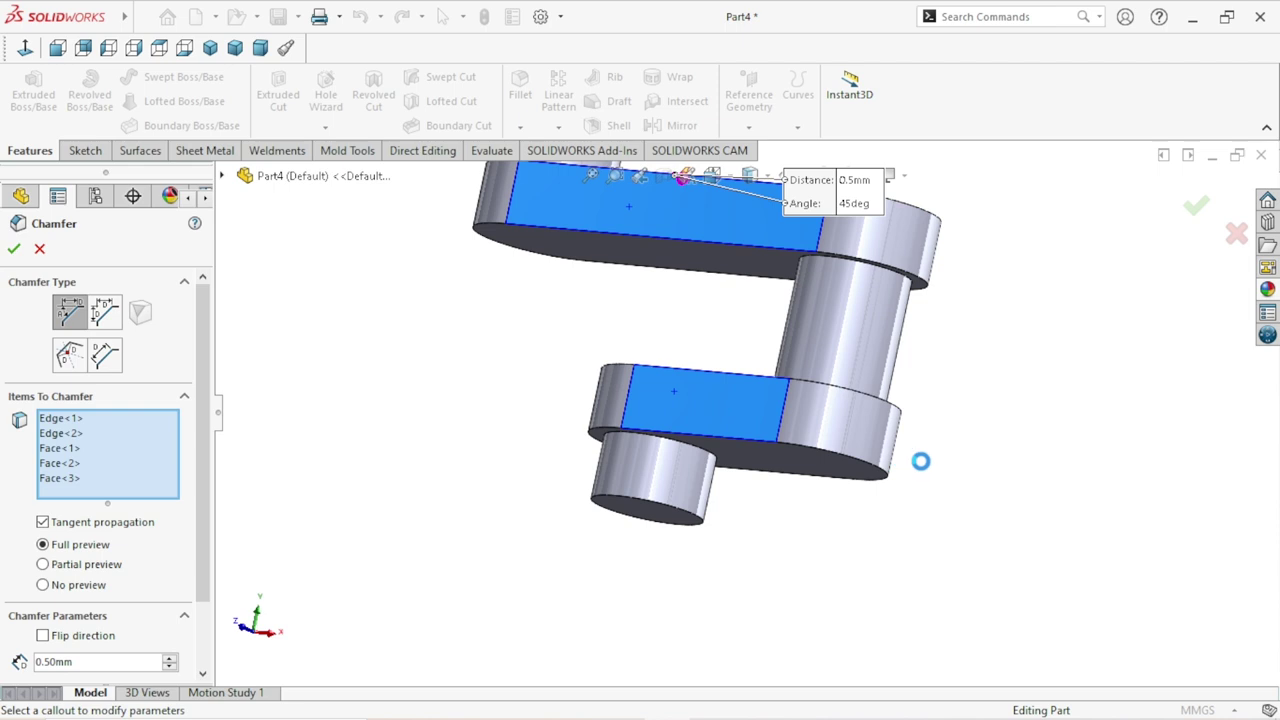
{"action": "left_click", "coordinate": [668, 518]}
{"action": "scroll", "coordinate": [798, 467], "scroll_direction": "up", "scroll_amount": 2}
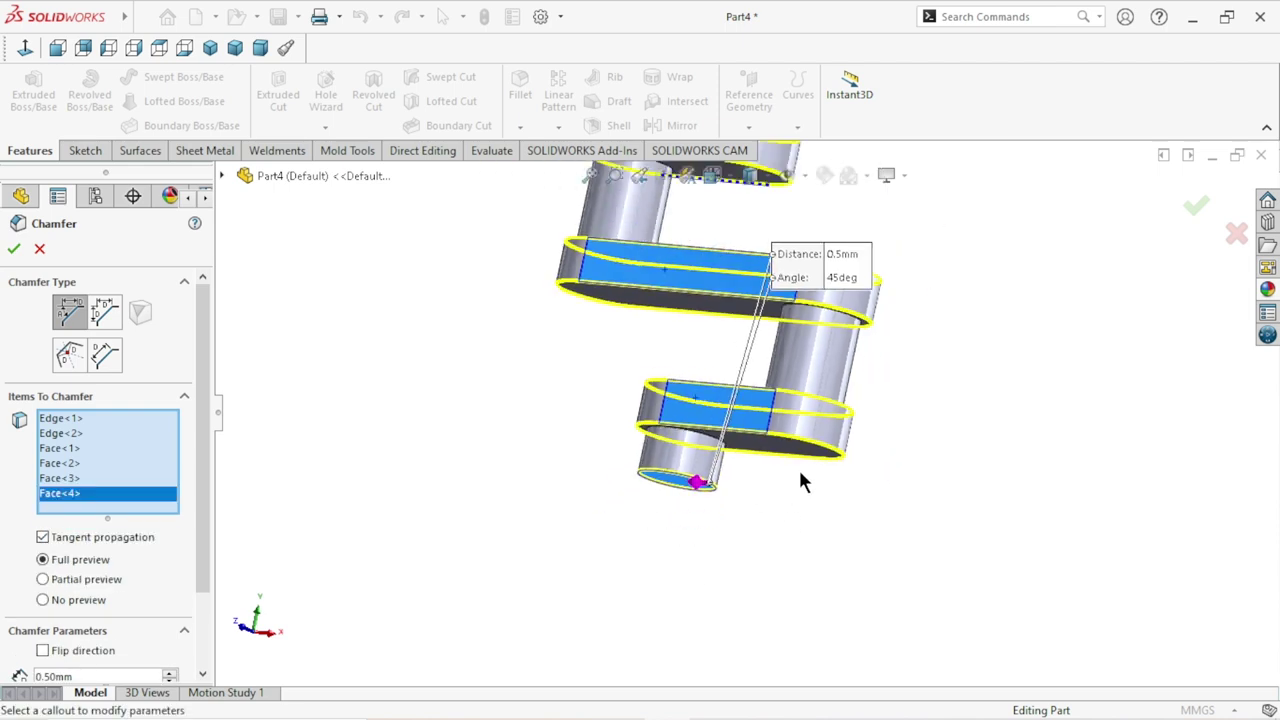
{"action": "scroll", "coordinate": [860, 440], "scroll_direction": "up", "scroll_amount": 2}
{"action": "mouse_move", "coordinate": [913, 290]}
{"action": "middle_mouse_down"}
{"action": "mouse_move", "coordinate": [800, 394]}
{"action": "mouse_move", "coordinate": [708, 355]}
{"action": "mouse_move", "coordinate": [474, 360]}
{"action": "mouse_move", "coordinate": [50, 284]}
{"action": "middle_mouse_up"}
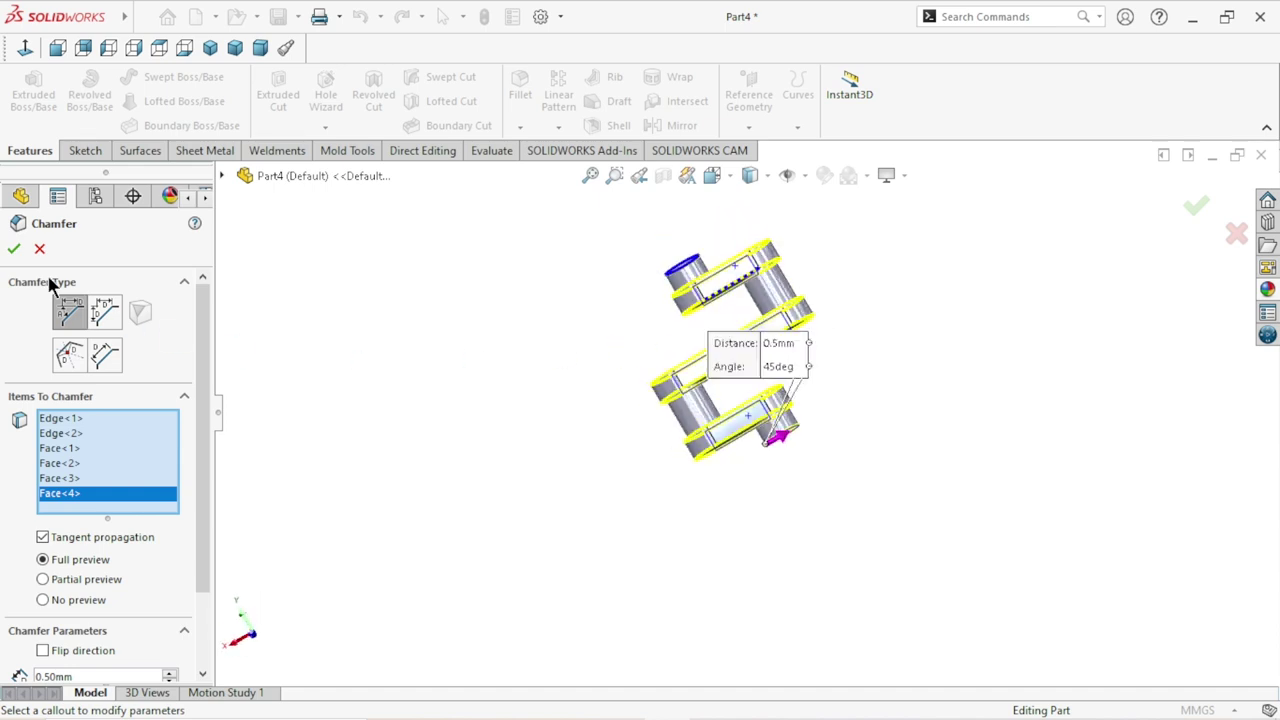
{"action": "key", "text": "Return"}
{"action": "mouse_move", "coordinate": [793, 344]}
{"action": "middle_mouse_down"}
{"action": "mouse_move", "coordinate": [862, 420]}
{"action": "mouse_move", "coordinate": [921, 375]}
{"action": "middle_mouse_up"}
{"action": "middle_click_drag", "start_coordinate": [1060, 353], "coordinate": [737, 308]}
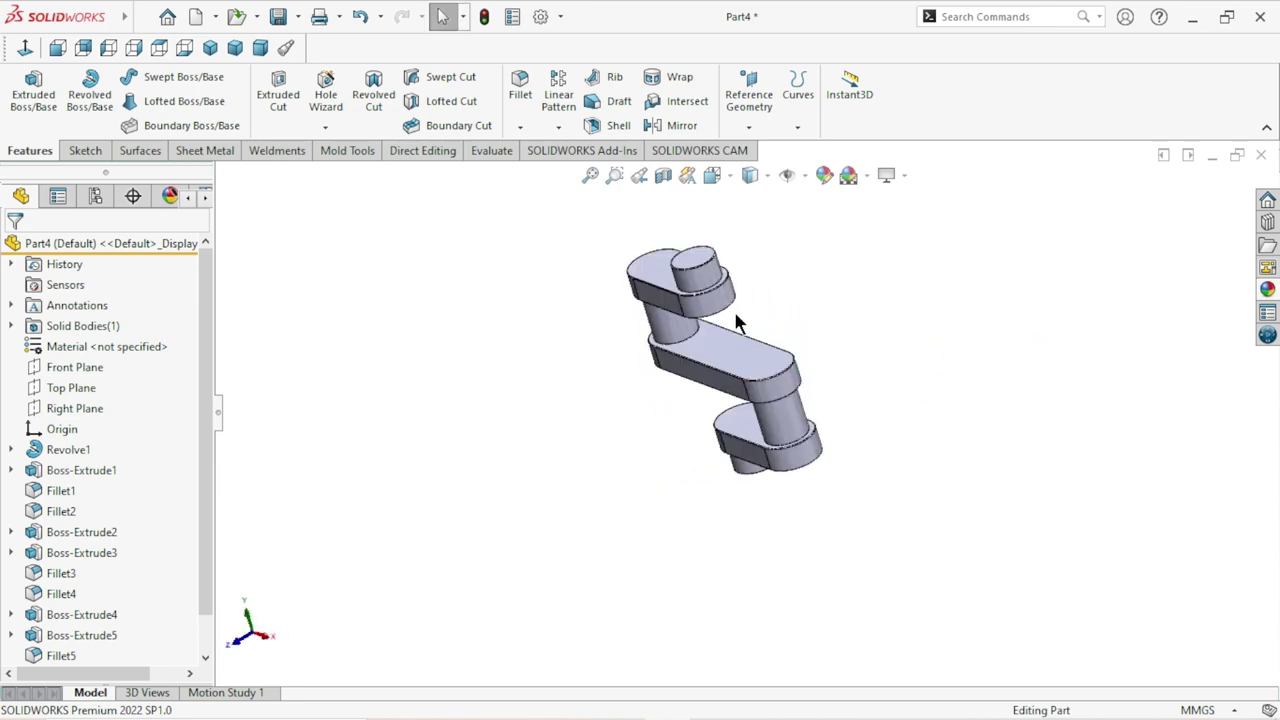
Start a constant-size, symmetric fillet with a 0.5 mm radius.
{"action": "scroll", "coordinate": [909, 358], "scroll_direction": "down", "scroll_amount": 3}
{"action": "scroll", "coordinate": [909, 365], "scroll_direction": "down", "scroll_amount": 3}
{"action": "middle_click_drag", "start_coordinate": [952, 350], "coordinate": [579, 150]}
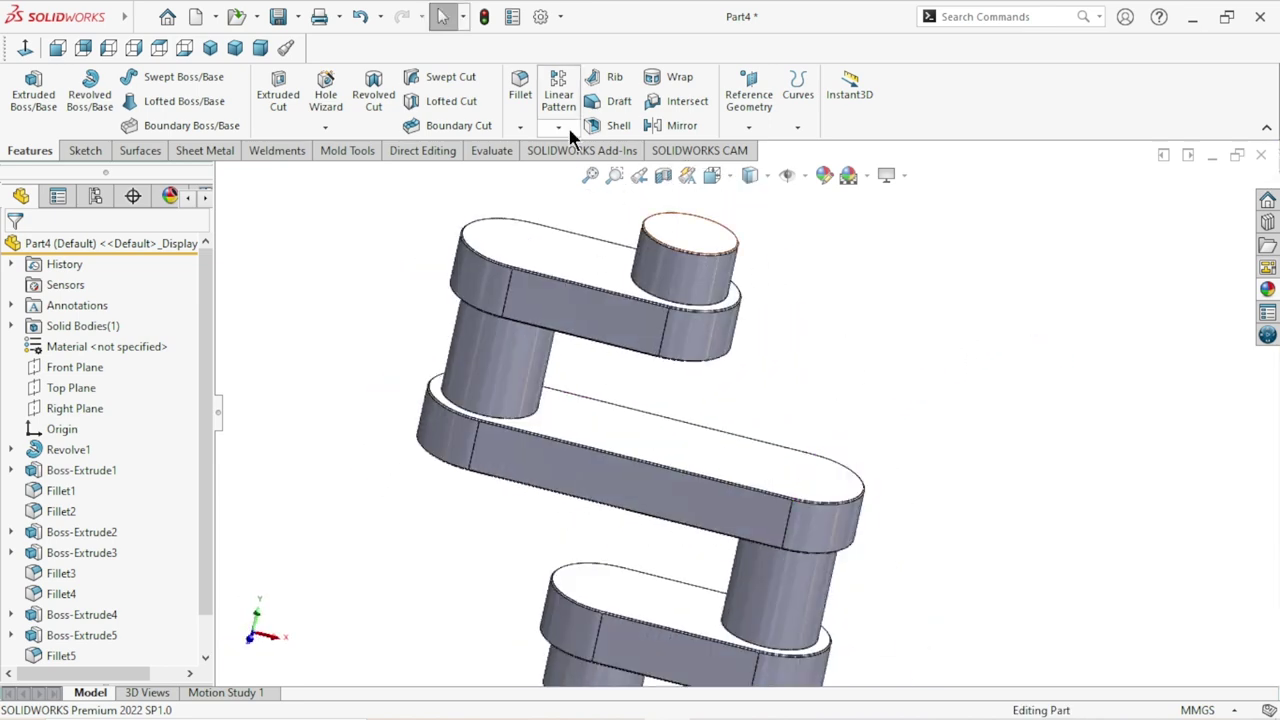
{"action": "left_click", "coordinate": [525, 95]}
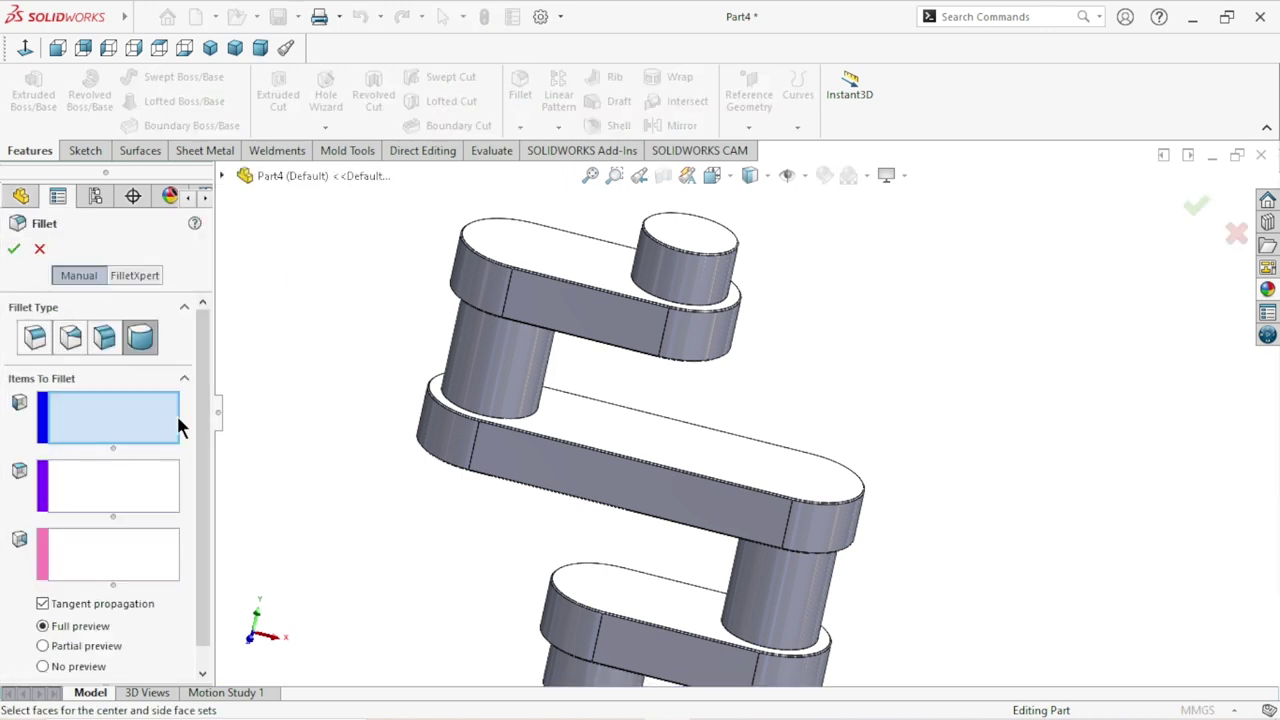
{"action": "left_click", "coordinate": [33, 343]}
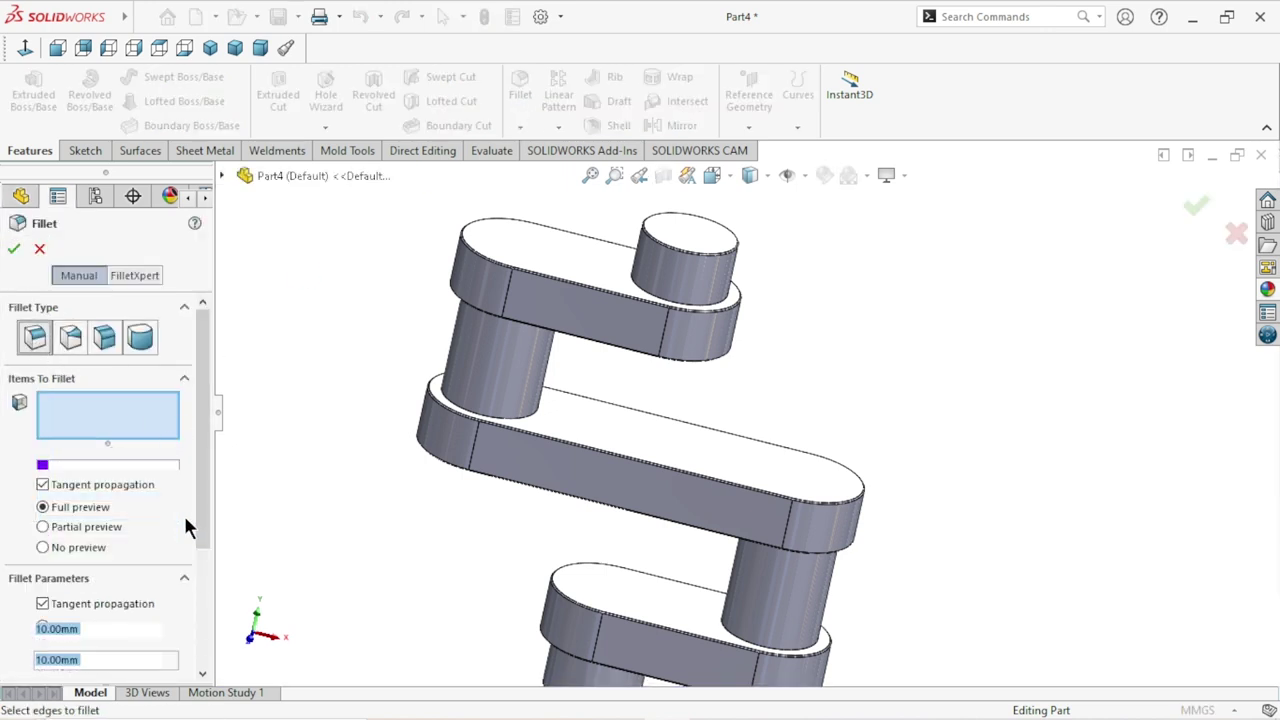
{"action": "left_click", "coordinate": [119, 598]}
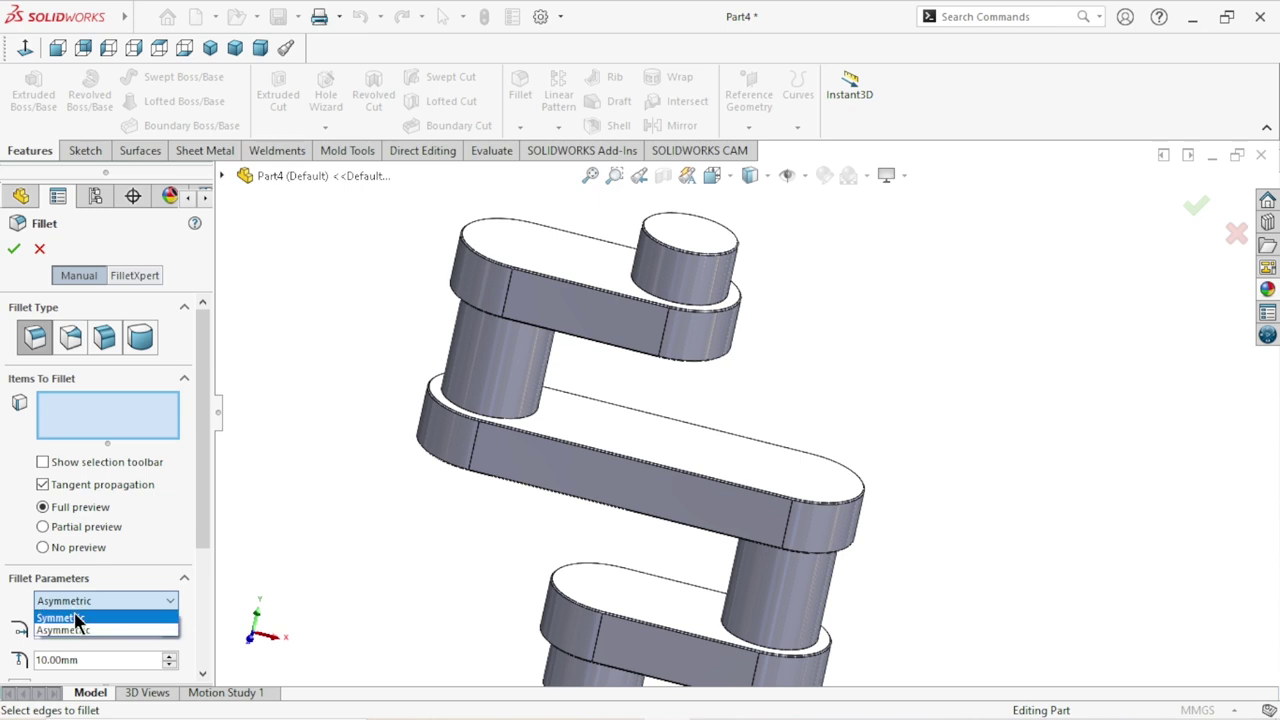
{"action": "left_click", "coordinate": [76, 618]}
{"action": "type", "text": "0"}
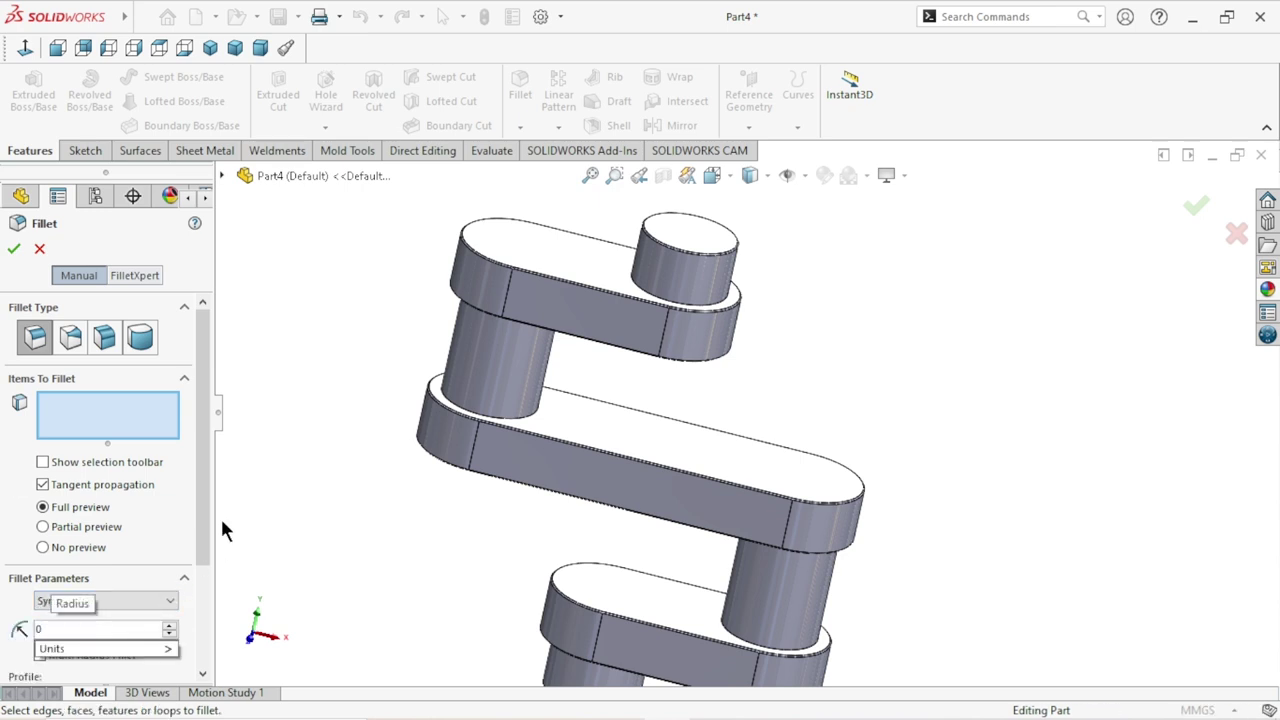
{"action": "type", "text": ".5"}
{"action": "key", "text": "Return"}
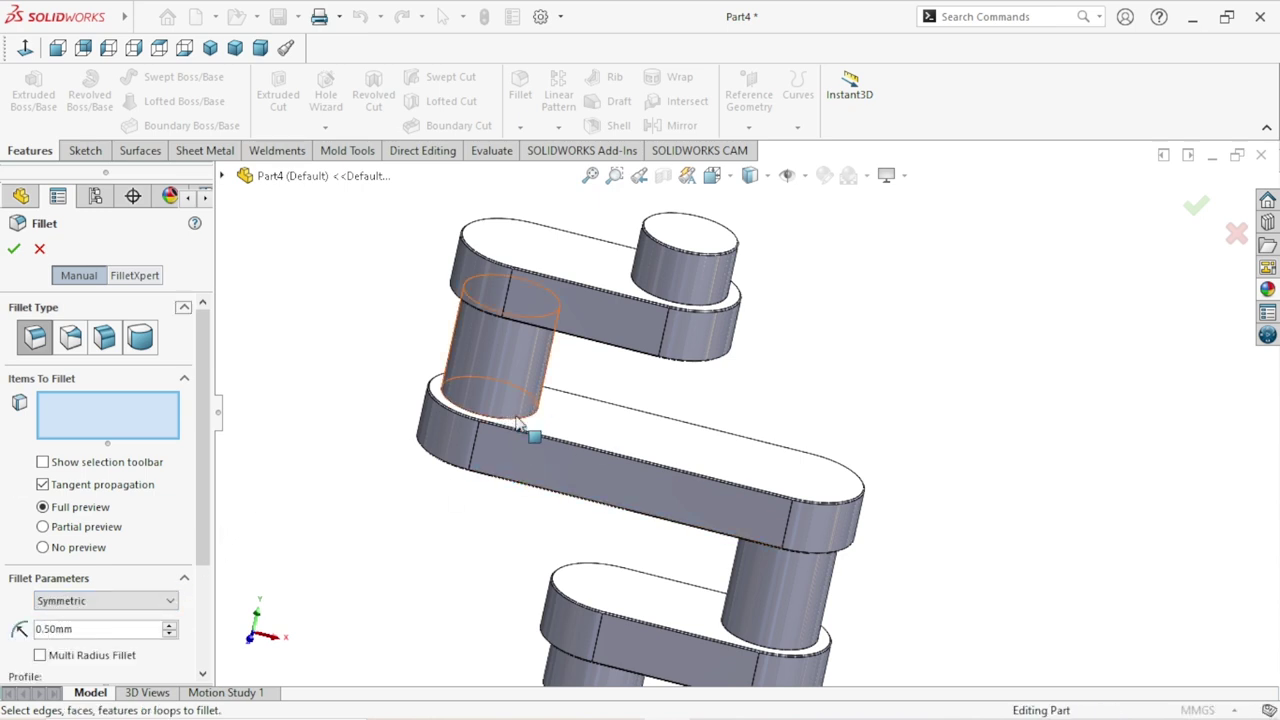
Pick the first two edges where the journals meet the crank arms.
{"action": "scroll", "coordinate": [510, 419], "scroll_direction": "down", "scroll_amount": 3}
{"action": "scroll", "coordinate": [524, 415], "scroll_direction": "down", "scroll_amount": 3}
{"action": "scroll", "coordinate": [543, 400], "scroll_direction": "down", "scroll_amount": 2}
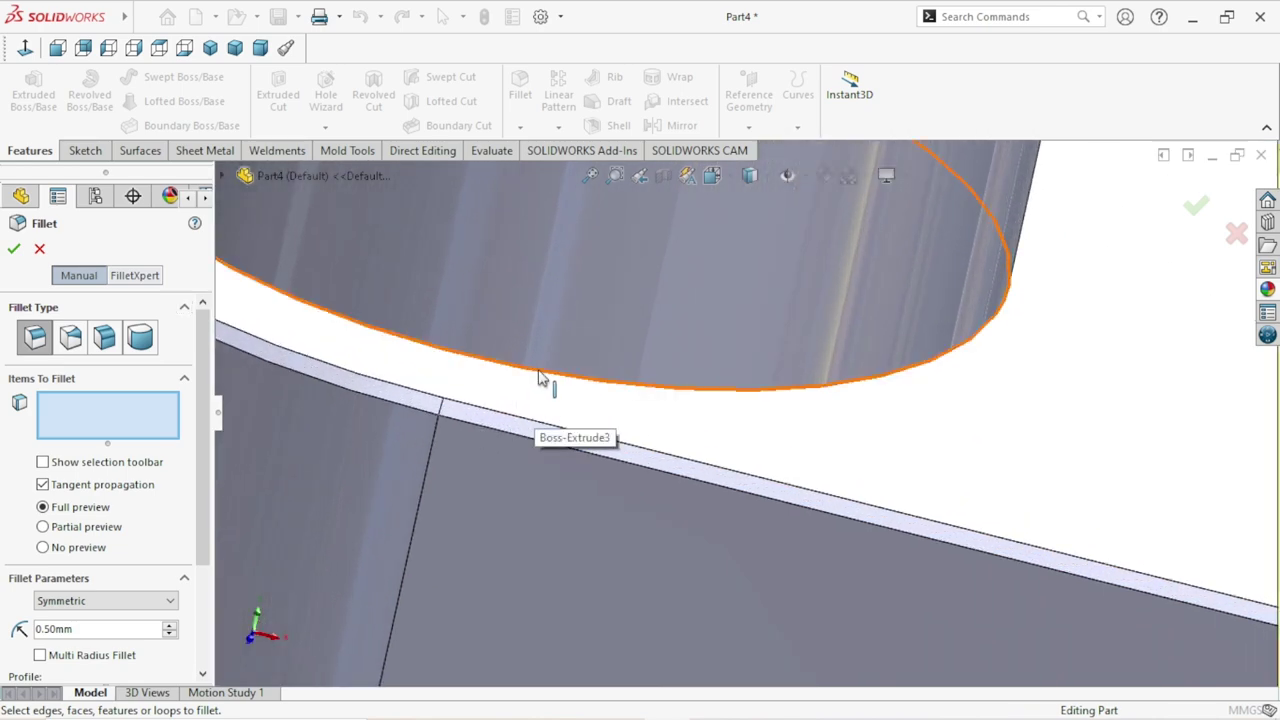
{"action": "left_click", "coordinate": [540, 378]}
{"action": "scroll", "coordinate": [508, 408], "scroll_direction": "up", "scroll_amount": 3}
{"action": "scroll", "coordinate": [615, 389], "scroll_direction": "up", "scroll_amount": 3}
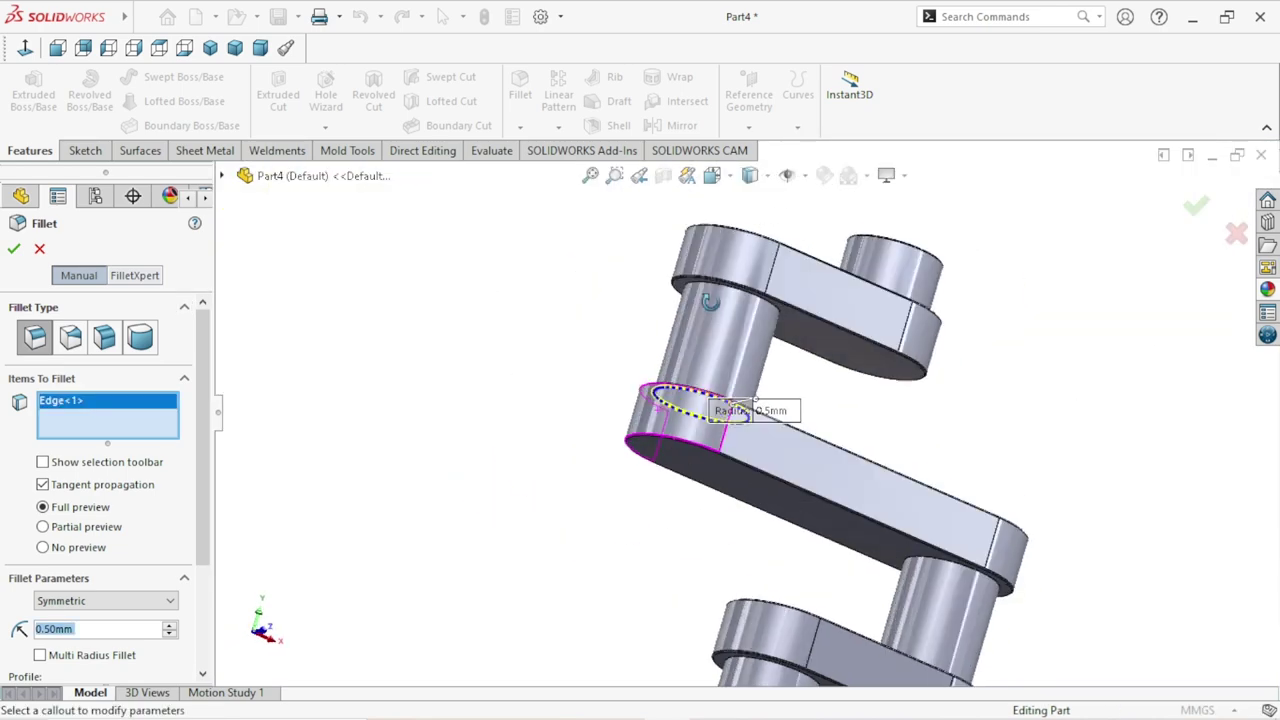
{"action": "scroll", "coordinate": [723, 428], "scroll_direction": "down", "scroll_amount": 3}
{"action": "scroll", "coordinate": [720, 329], "scroll_direction": "down", "scroll_amount": 3}
{"action": "left_click", "coordinate": [686, 352]}
Add the remaining two journal base edges and apply the 0.5 mm fillet.
{"action": "scroll", "coordinate": [651, 434], "scroll_direction": "up", "scroll_amount": 3}
{"action": "scroll", "coordinate": [760, 470], "scroll_direction": "up", "scroll_amount": 3}
{"action": "scroll", "coordinate": [838, 492], "scroll_direction": "up", "scroll_amount": 2}
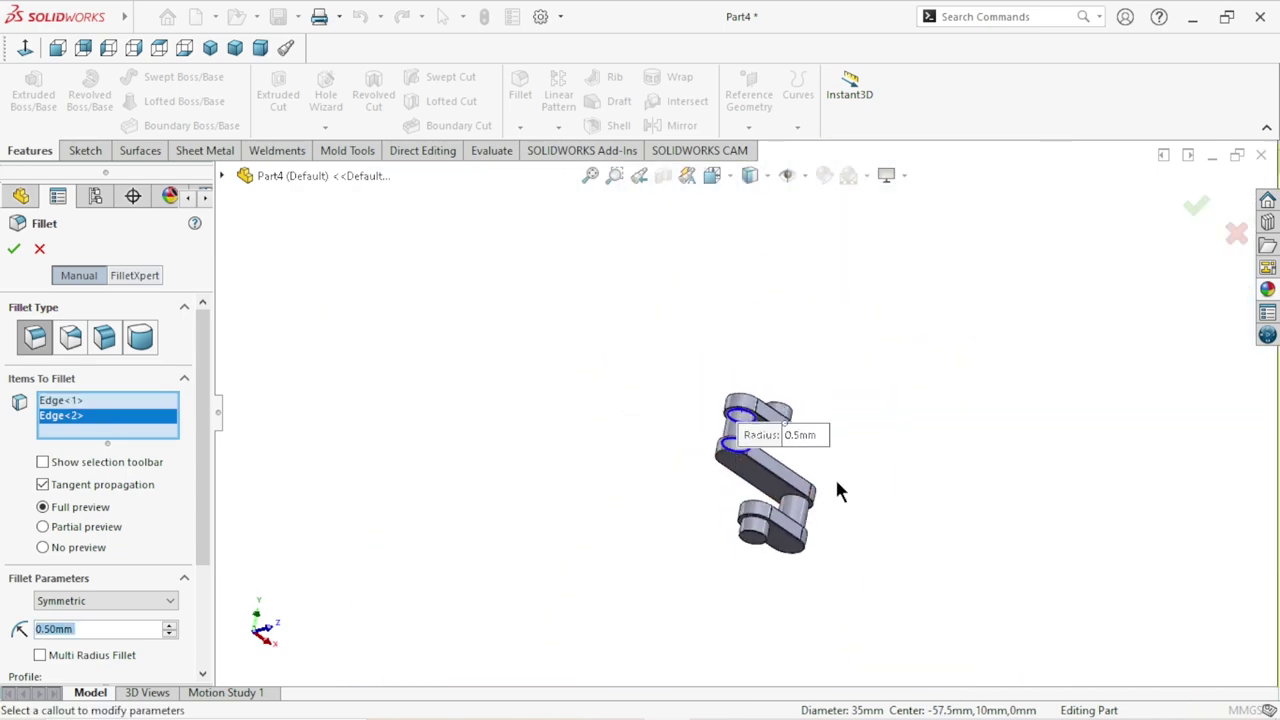
{"action": "scroll", "coordinate": [808, 470], "scroll_direction": "down", "scroll_amount": 2}
{"action": "scroll", "coordinate": [788, 439], "scroll_direction": "down", "scroll_amount": 3}
{"action": "scroll", "coordinate": [760, 405], "scroll_direction": "down", "scroll_amount": 3}
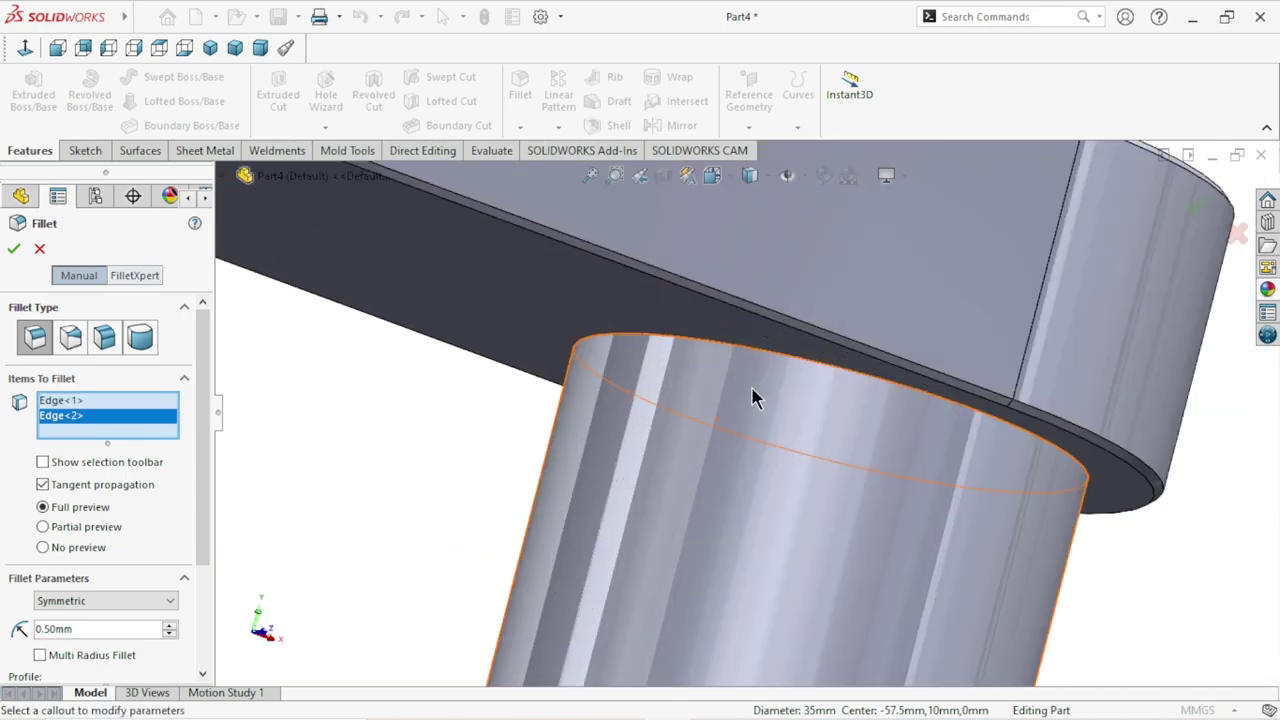
{"action": "left_click", "coordinate": [772, 349]}
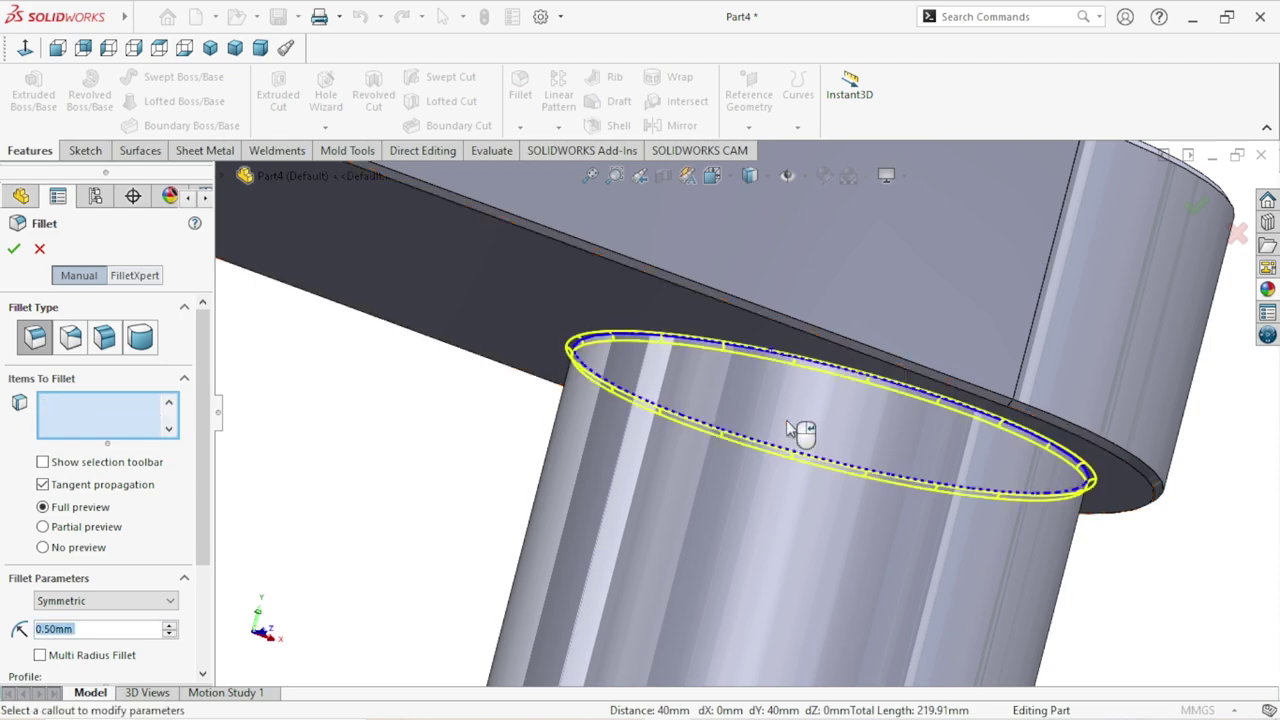
{"action": "scroll", "coordinate": [795, 420], "scroll_direction": "up", "scroll_amount": 3}
{"action": "scroll", "coordinate": [804, 406], "scroll_direction": "up", "scroll_amount": 2}
{"action": "scroll", "coordinate": [740, 400], "scroll_direction": "up", "scroll_amount": 1}
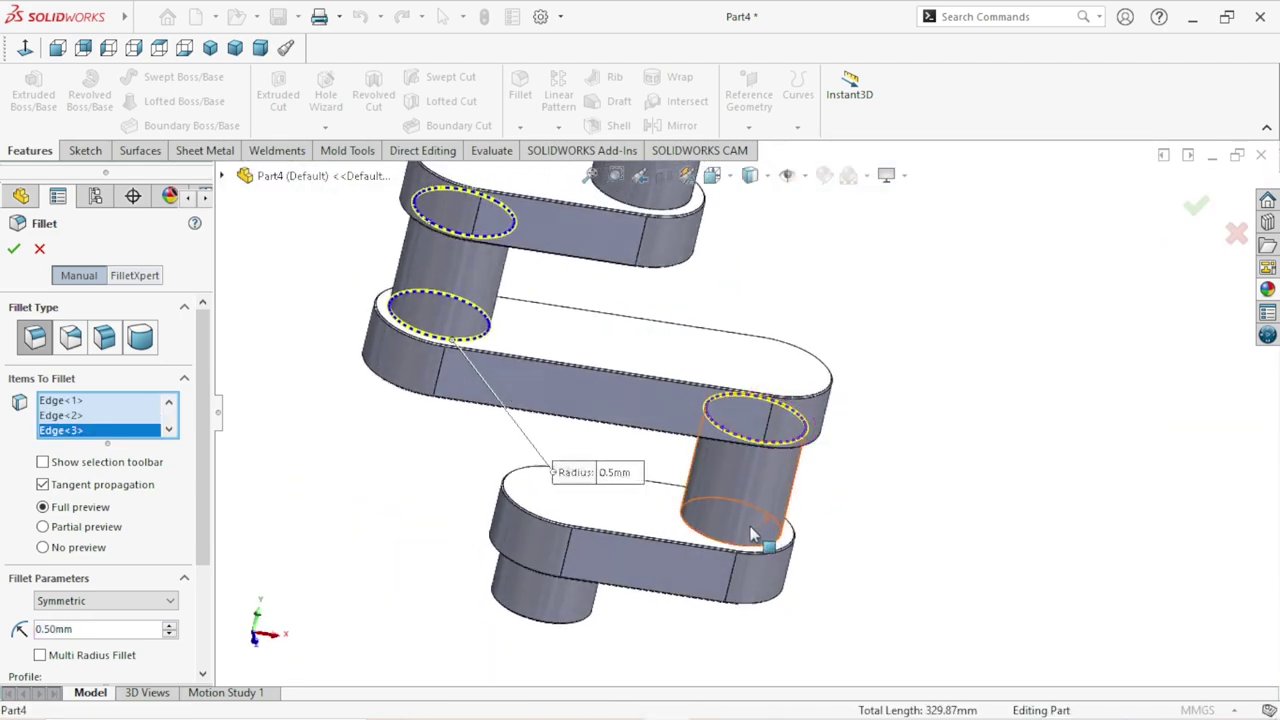
{"action": "scroll", "coordinate": [752, 533], "scroll_direction": "down", "scroll_amount": 3}
{"action": "scroll", "coordinate": [668, 505], "scroll_direction": "down", "scroll_amount": 1}
{"action": "left_click", "coordinate": [598, 546]}
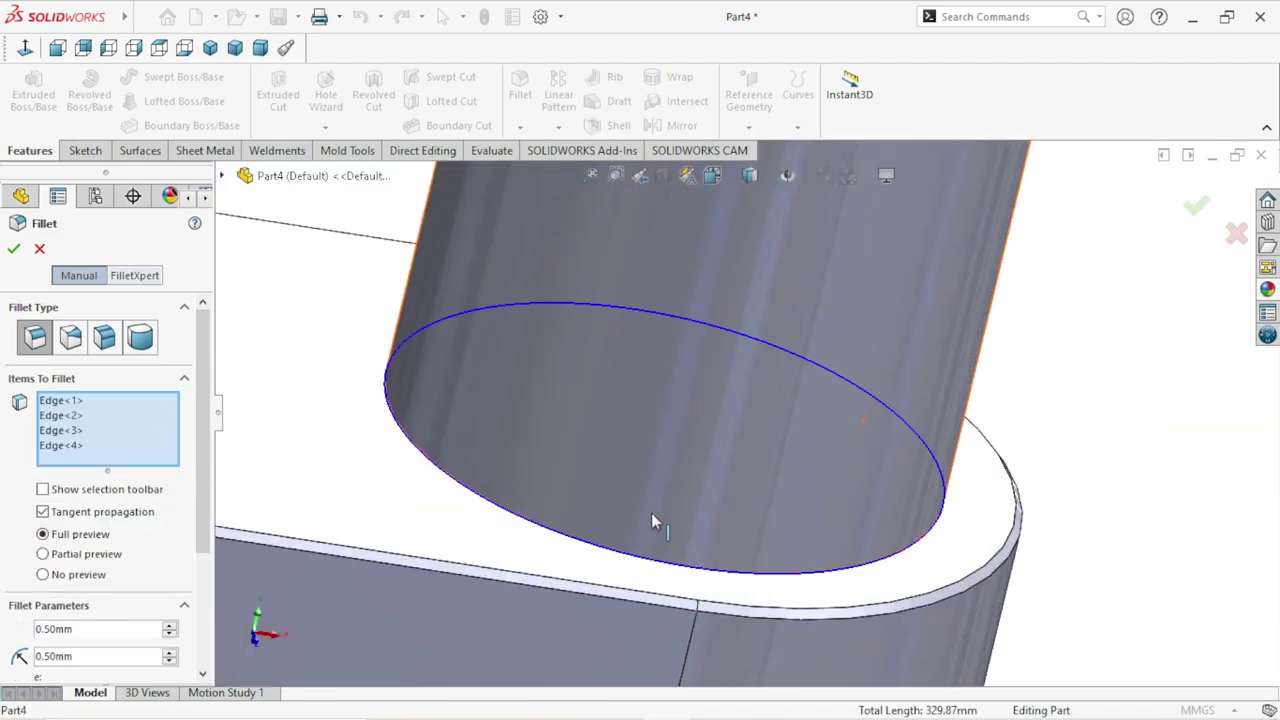
{"action": "scroll", "coordinate": [717, 456], "scroll_direction": "up", "scroll_amount": 4}
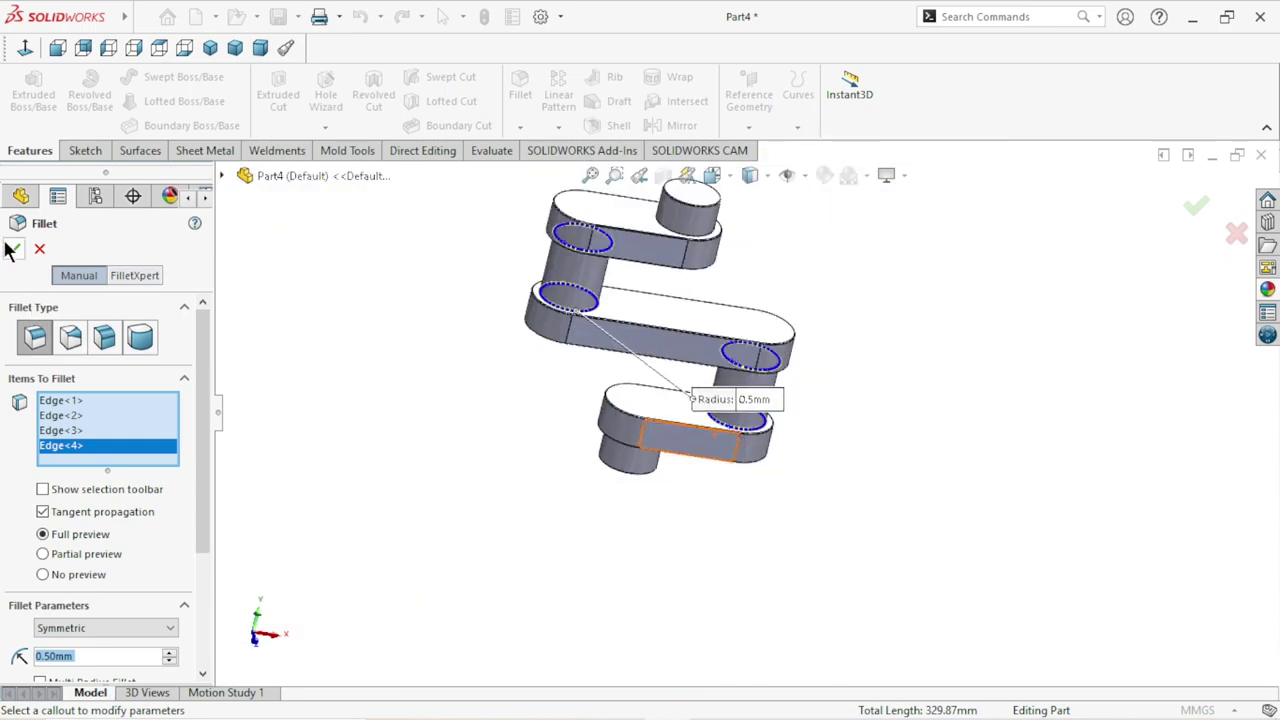
{"action": "left_click", "coordinate": [12, 249]}
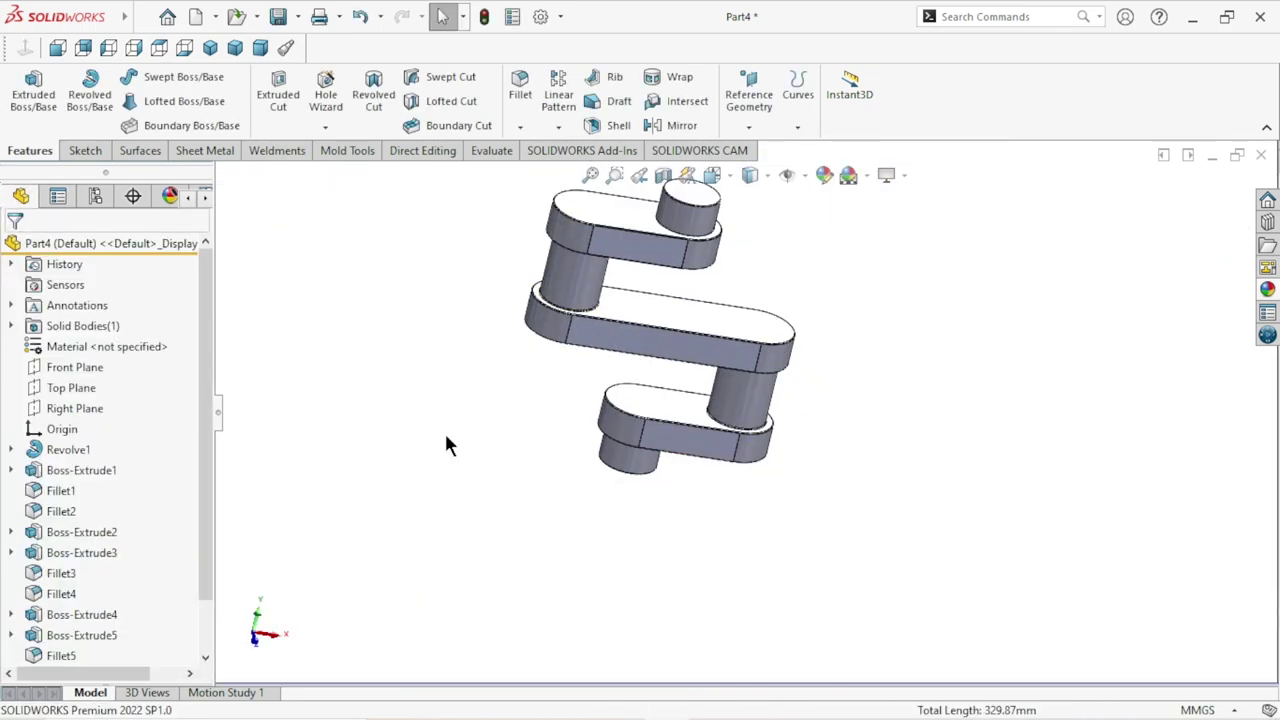
Zoom in to inspect the top face of the boss.
{"action": "mouse_move", "coordinate": [685, 495]}
{"action": "middle_mouse_down"}
{"action": "mouse_move", "coordinate": [793, 308]}
{"action": "mouse_move", "coordinate": [762, 366]}
{"action": "middle_mouse_up"}
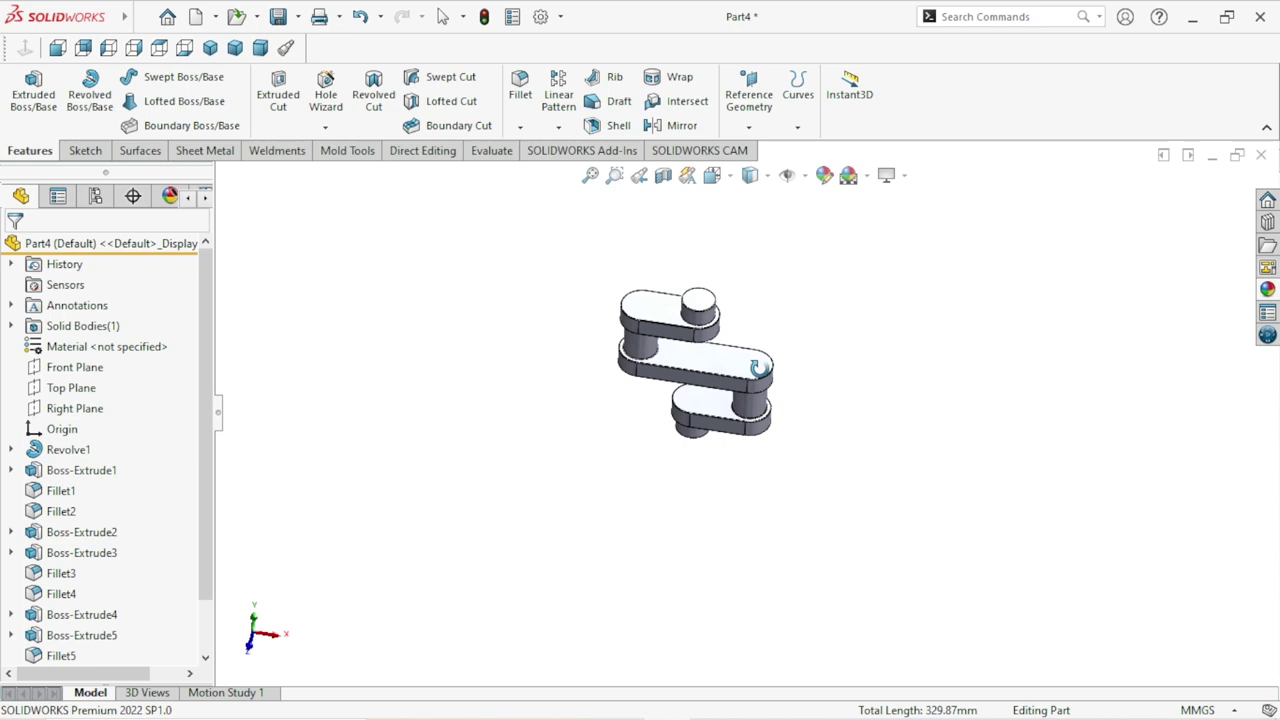
{"action": "scroll", "coordinate": [755, 362], "scroll_direction": "down", "scroll_amount": 2}
{"action": "scroll", "coordinate": [735, 345], "scroll_direction": "down", "scroll_amount": 3}
{"action": "scroll", "coordinate": [730, 315], "scroll_direction": "down", "scroll_amount": 3}
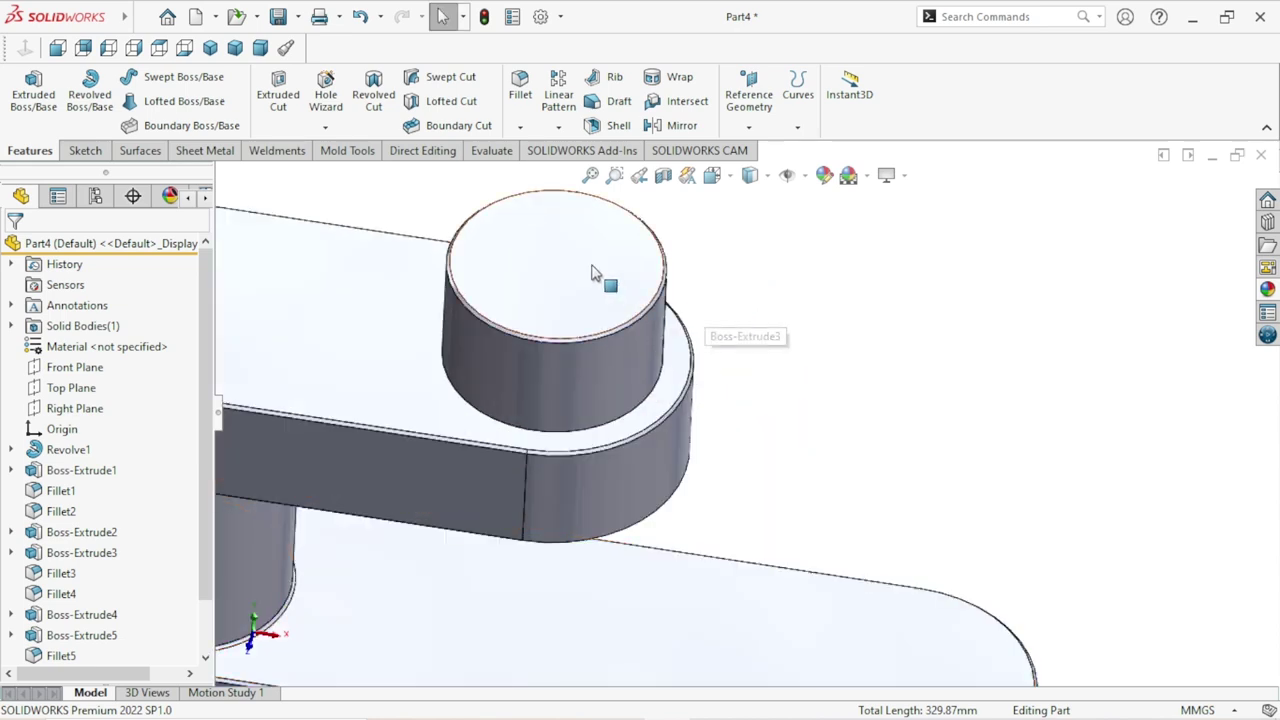
{"action": "left_click", "coordinate": [596, 264]}
{"action": "left_click", "coordinate": [791, 318]}
{"action": "scroll", "coordinate": [730, 400], "scroll_direction": "up", "scroll_amount": 3}
{"action": "scroll", "coordinate": [727, 428], "scroll_direction": "up", "scroll_amount": 3}
Show the part in standard isometric view and select Part4 in the tree.
{"action": "mouse_move", "coordinate": [727, 428]}
{"action": "middle_mouse_down"}
{"action": "mouse_move", "coordinate": [820, 494]}
{"action": "mouse_move", "coordinate": [661, 540]}
{"action": "mouse_move", "coordinate": [771, 471]}
{"action": "mouse_move", "coordinate": [883, 369]}
{"action": "mouse_move", "coordinate": [986, 363]}
{"action": "mouse_move", "coordinate": [797, 541]}
{"action": "mouse_move", "coordinate": [946, 594]}
{"action": "mouse_move", "coordinate": [797, 517]}
{"action": "mouse_move", "coordinate": [753, 478]}
{"action": "middle_mouse_up"}
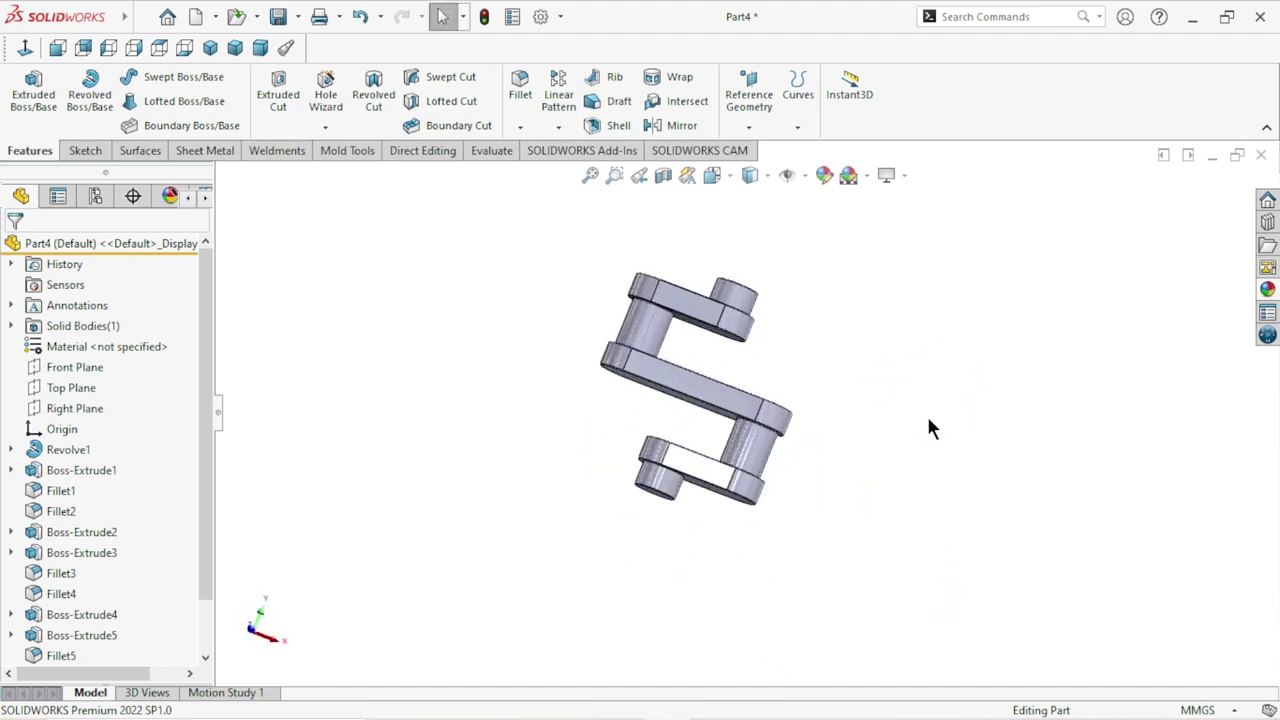
{"action": "middle_click_drag", "start_coordinate": [930, 428], "coordinate": [889, 440]}
{"action": "left_click", "coordinate": [204, 50]}
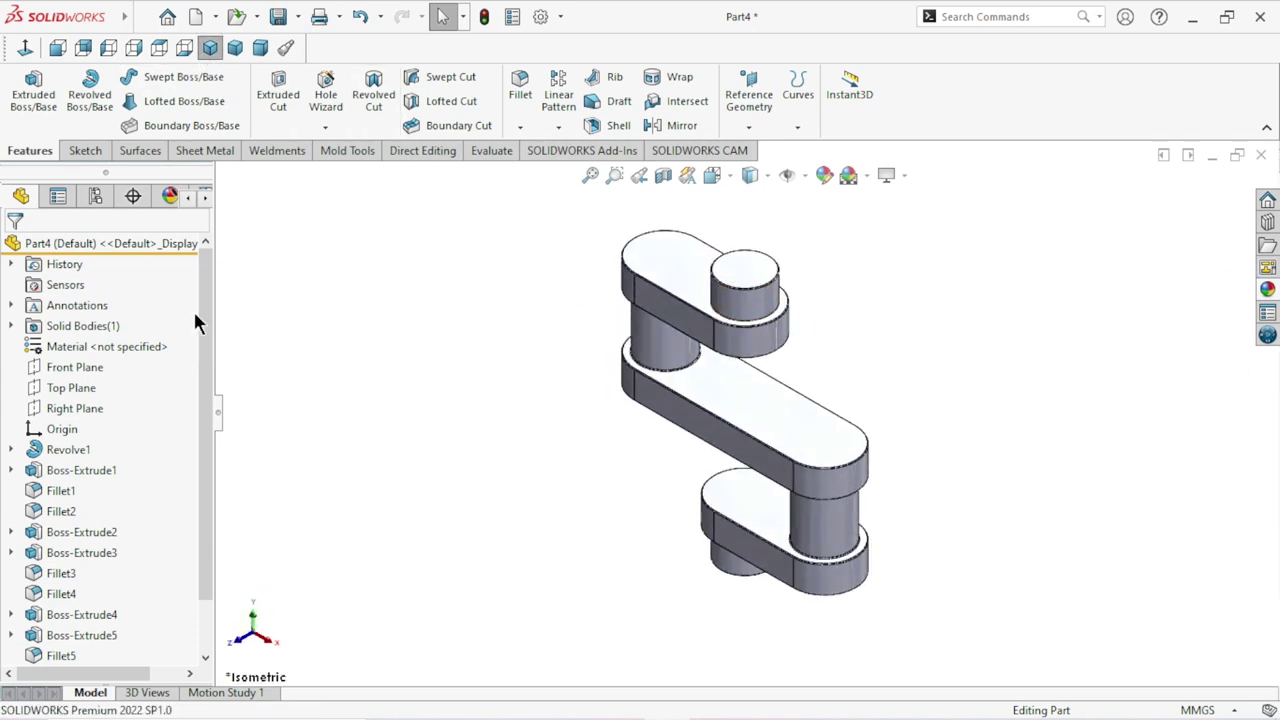
{"action": "left_click", "coordinate": [167, 248]}
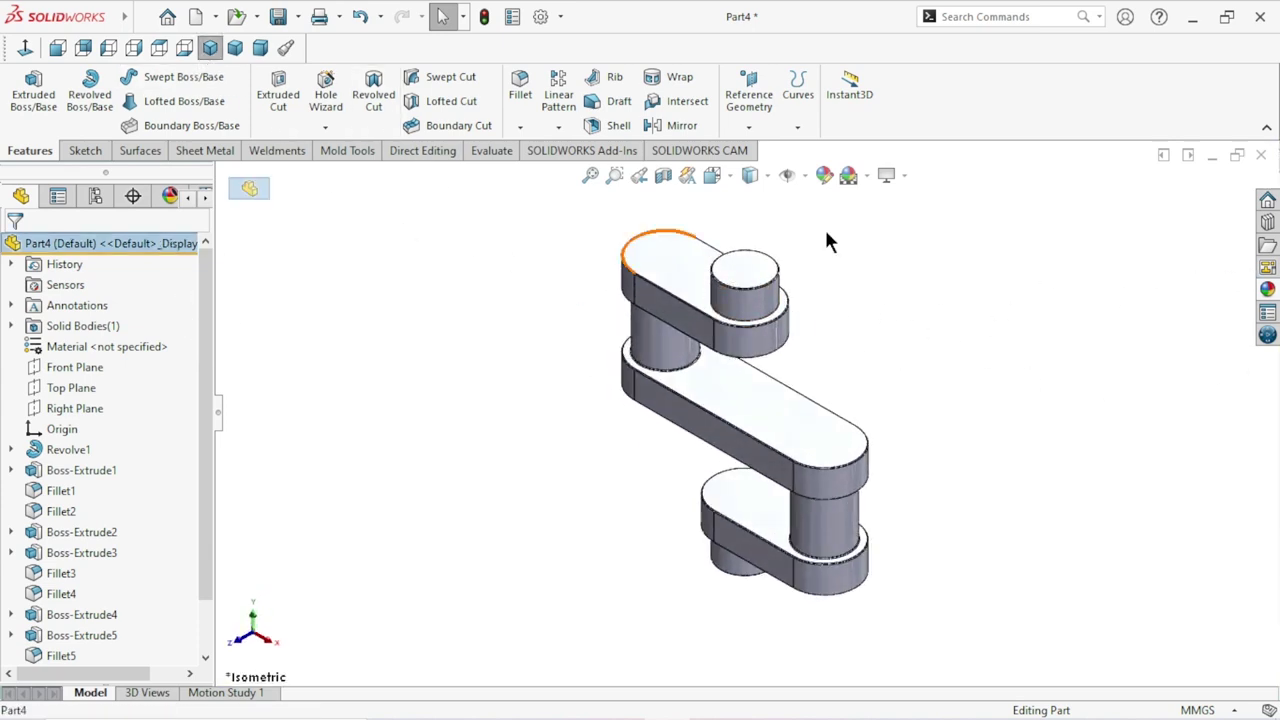
Apply the carbon steel appearance from the appearances library to the whole part.
{"action": "left_click", "coordinate": [1267, 289]}
{"action": "left_click_drag", "start_coordinate": [1276, 477], "coordinate": [1272, 578]}
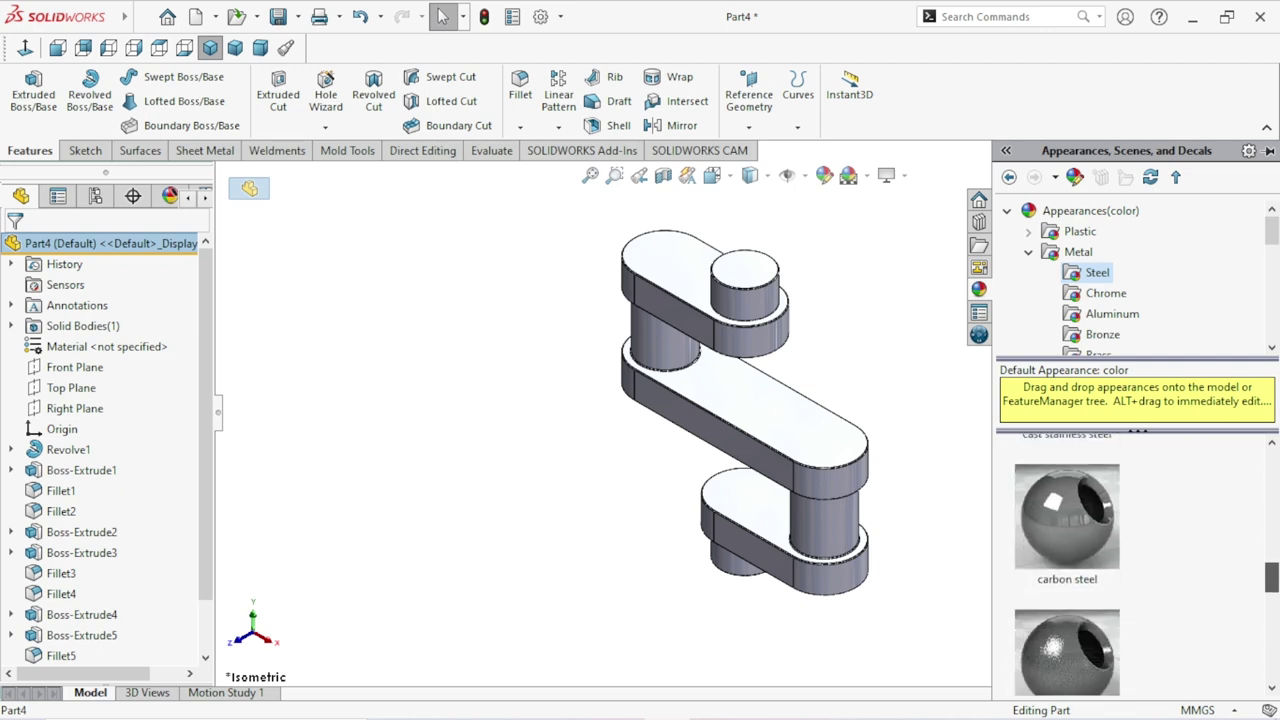
{"action": "double_click", "coordinate": [1070, 555]}
{"action": "mouse_move", "coordinate": [874, 486]}
{"action": "middle_mouse_down"}
{"action": "mouse_move", "coordinate": [908, 432]}
{"action": "mouse_move", "coordinate": [917, 374]}
{"action": "mouse_move", "coordinate": [868, 322]}
{"action": "middle_mouse_up"}
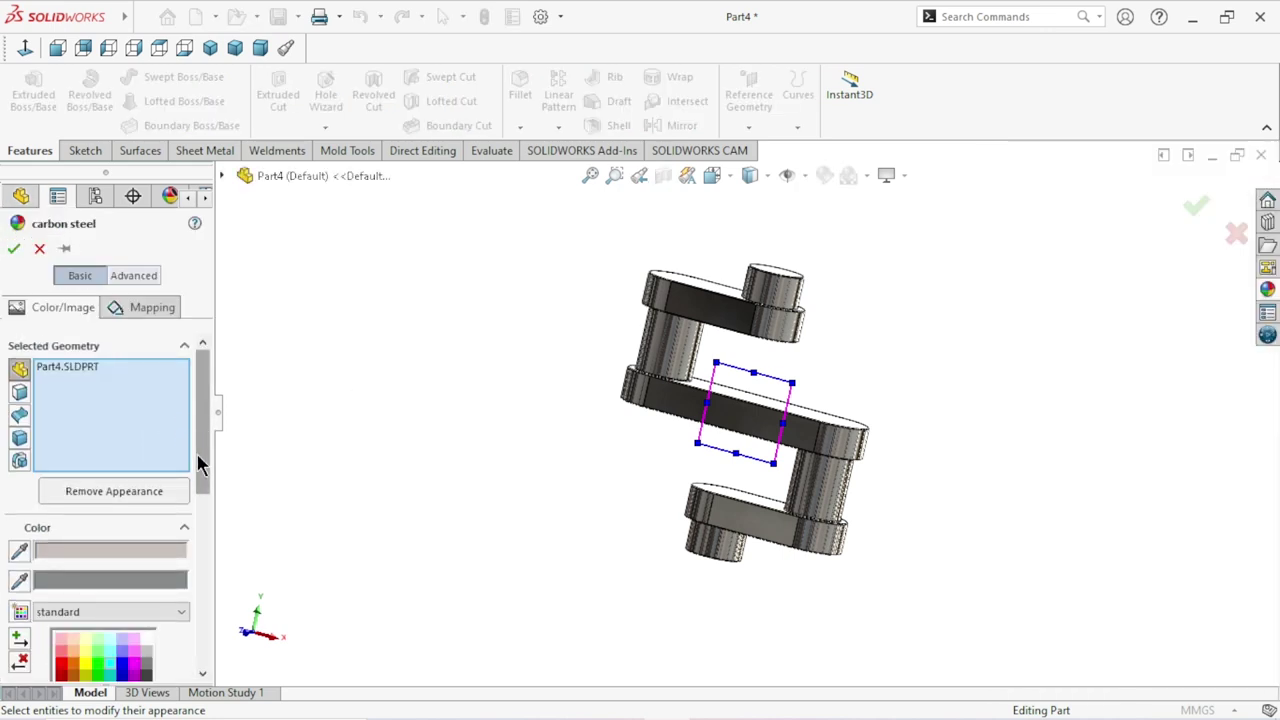
{"action": "scroll", "coordinate": [200, 455], "scroll_direction": "down", "scroll_amount": 3}
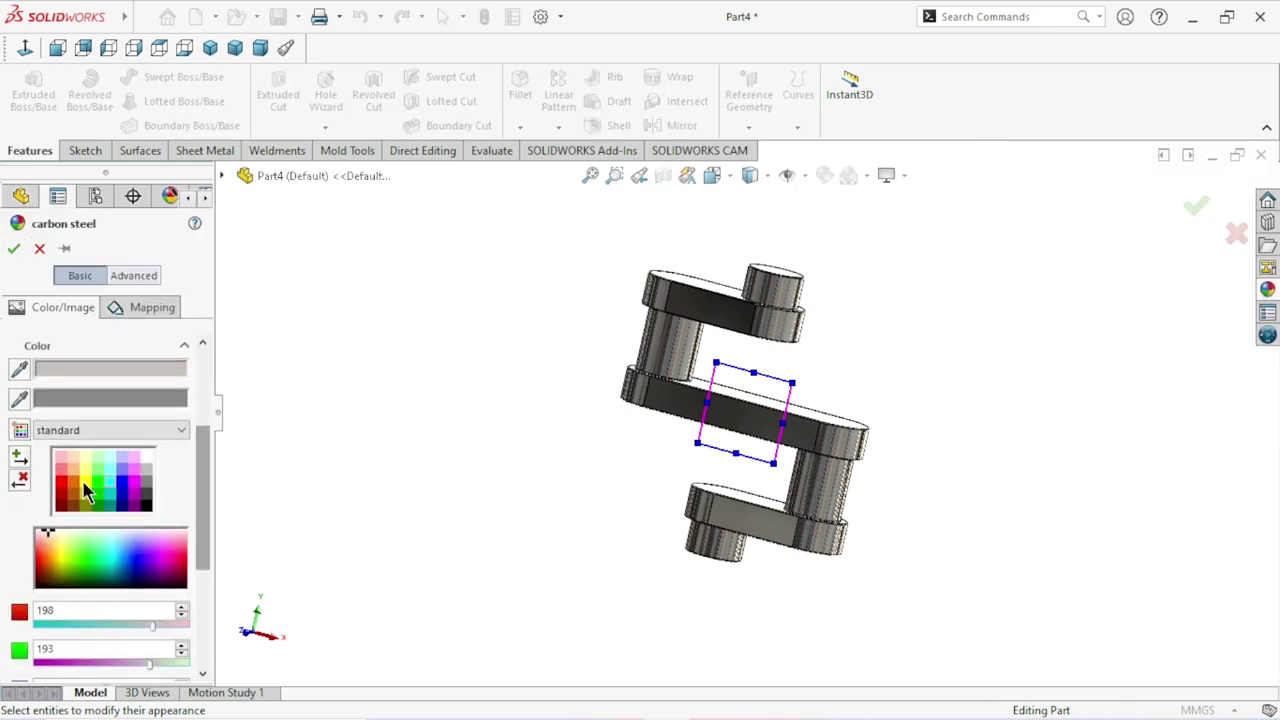
Change the appearance colour to yellow, enlarge its mapping area, and confirm.
{"action": "left_click", "coordinate": [90, 482]}
{"action": "scroll", "coordinate": [810, 470], "scroll_direction": "down", "scroll_amount": 3}
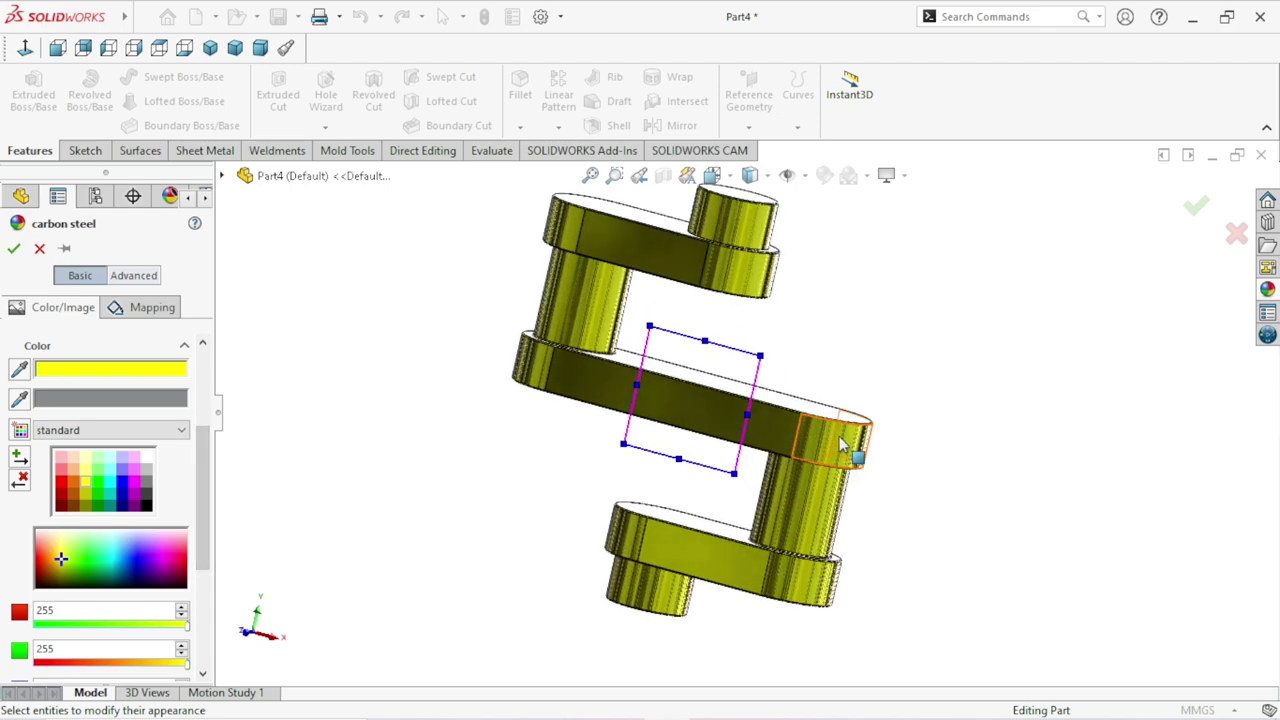
{"action": "scroll", "coordinate": [751, 423], "scroll_direction": "down", "scroll_amount": 4}
{"action": "mouse_move", "coordinate": [705, 280]}
{"action": "left_mouse_down"}
{"action": "mouse_move", "coordinate": [938, 244]}
{"action": "mouse_move", "coordinate": [611, 363]}
{"action": "mouse_move", "coordinate": [640, 350]}
{"action": "left_mouse_up"}
{"action": "scroll", "coordinate": [672, 440], "scroll_direction": "up", "scroll_amount": 5}
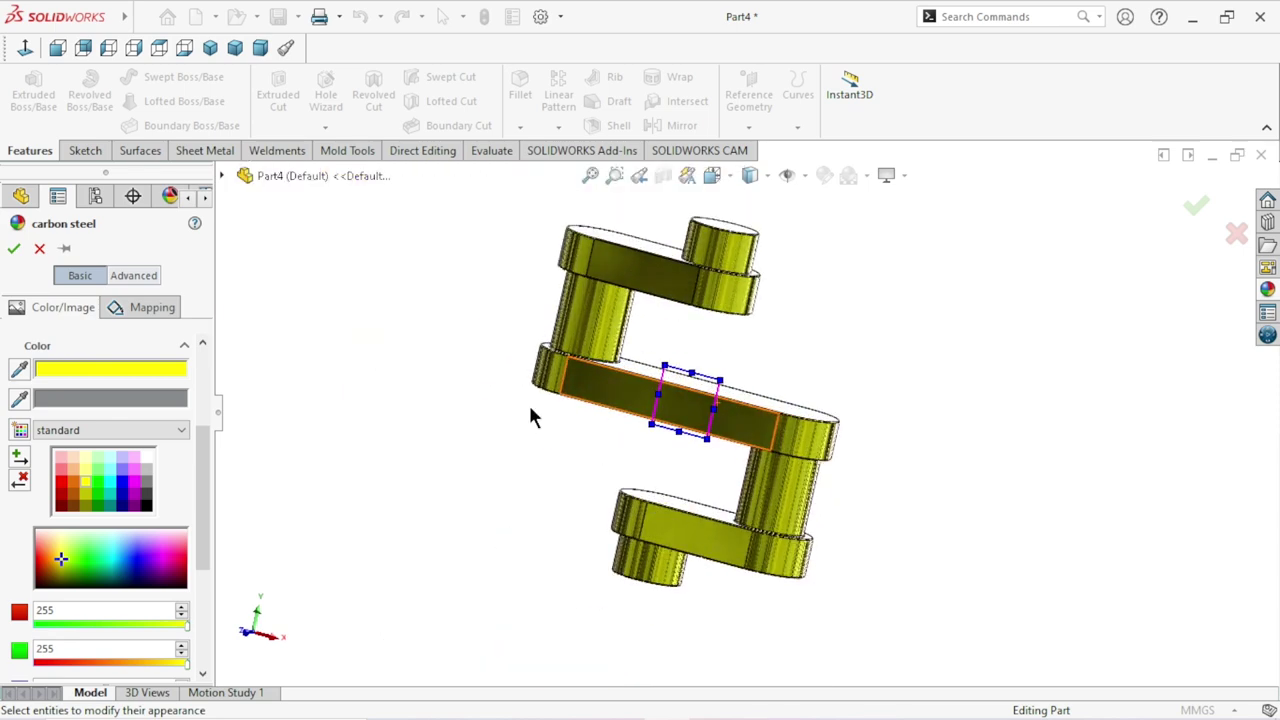
{"action": "left_click", "coordinate": [13, 248]}
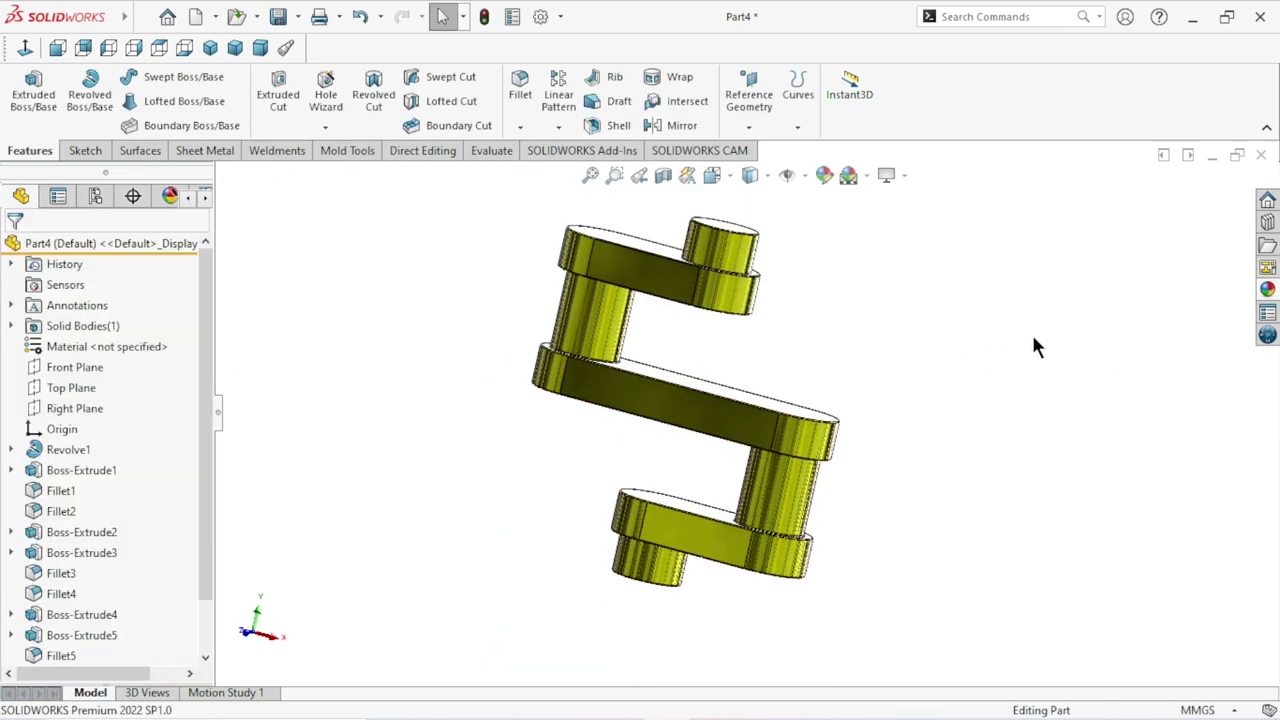
Switch RealView Graphics off and return the part to isometric view.
{"action": "left_click", "coordinate": [899, 172]}
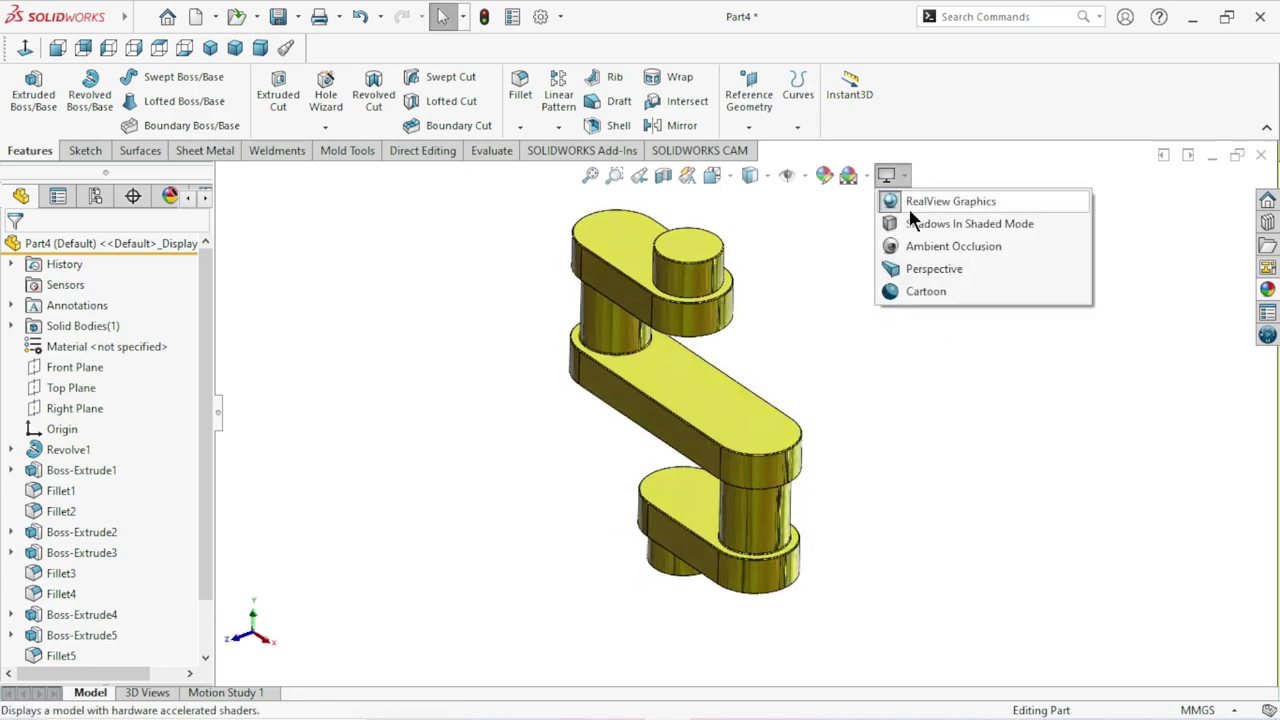
{"action": "left_click", "coordinate": [923, 201]}
{"action": "mouse_move", "coordinate": [814, 358]}
{"action": "middle_mouse_down"}
{"action": "mouse_move", "coordinate": [898, 279]}
{"action": "mouse_move", "coordinate": [1014, 371]}
{"action": "mouse_move", "coordinate": [1040, 457]}
{"action": "mouse_move", "coordinate": [697, 432]}
{"action": "mouse_move", "coordinate": [600, 323]}
{"action": "mouse_move", "coordinate": [526, 266]}
{"action": "mouse_move", "coordinate": [549, 317]}
{"action": "mouse_move", "coordinate": [719, 480]}
{"action": "mouse_move", "coordinate": [823, 400]}
{"action": "middle_mouse_up"}
{"action": "left_click", "coordinate": [210, 48]}
{"action": "scroll", "coordinate": [900, 355], "scroll_direction": "down", "scroll_amount": 3}
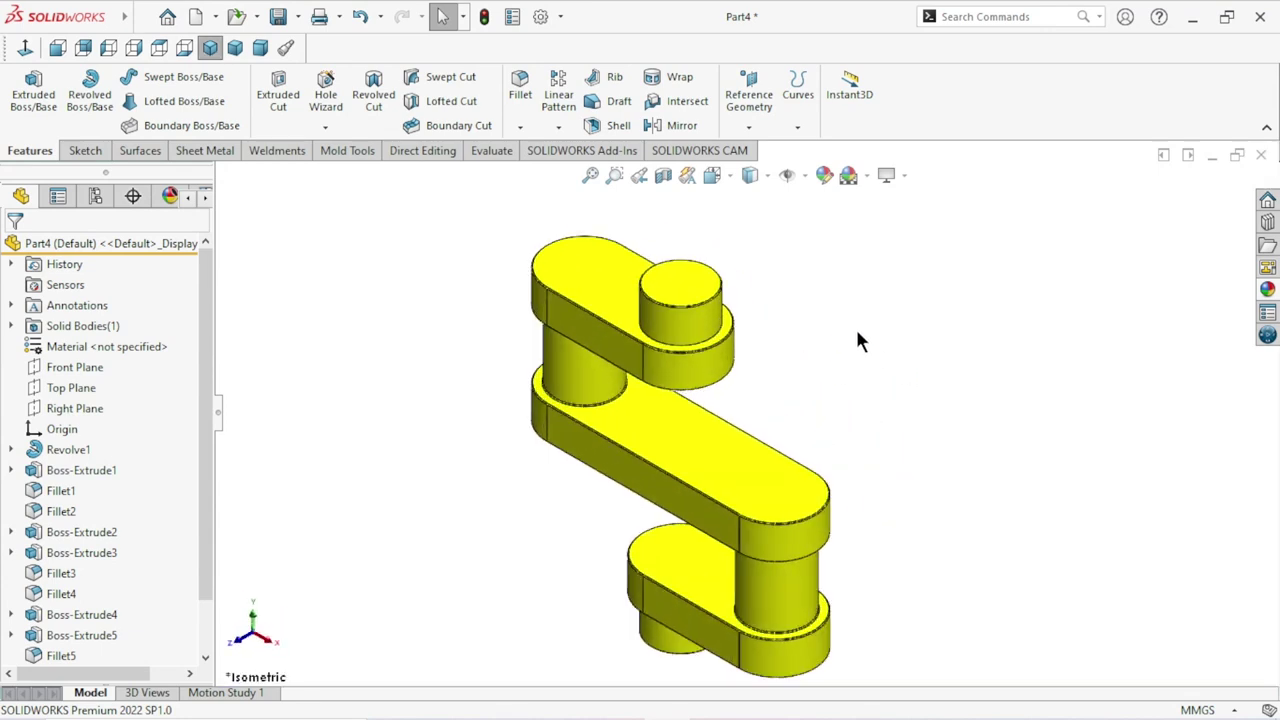
Turn RealView Graphics back on and dismiss the open drop-down menu.
{"action": "left_click", "coordinate": [903, 175]}
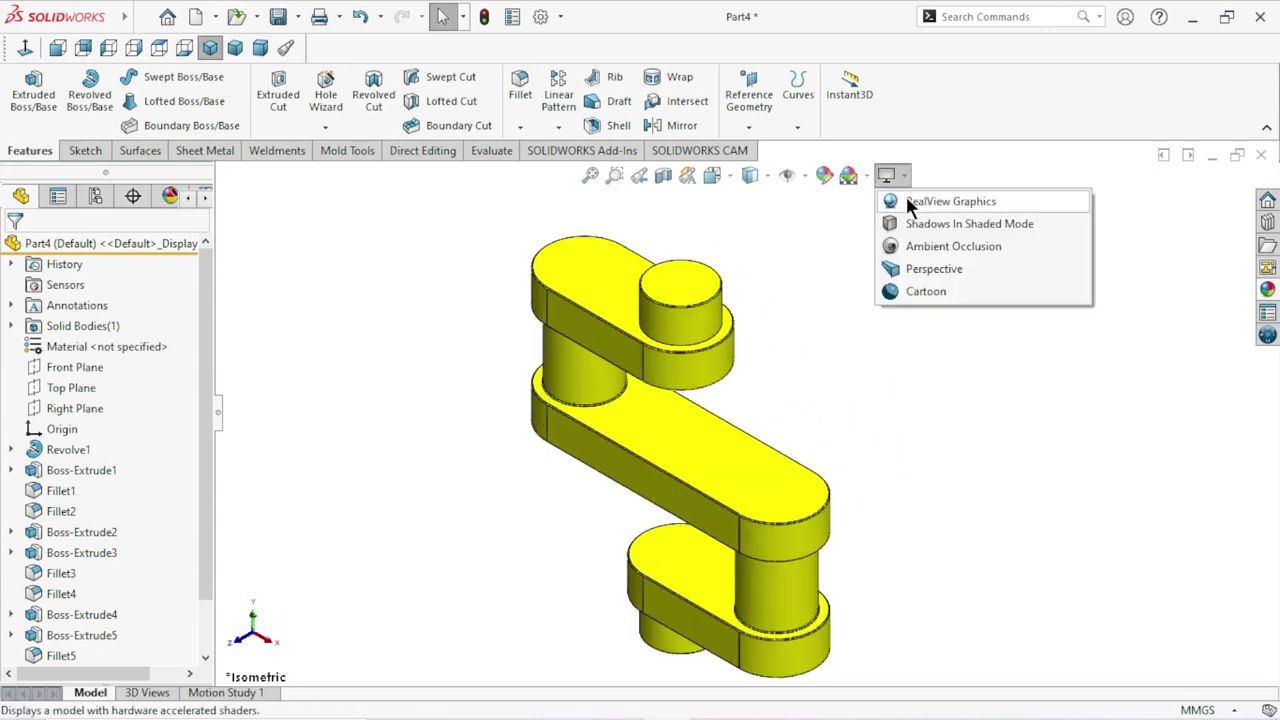
{"action": "left_click", "coordinate": [912, 201]}
{"action": "left_click", "coordinate": [142, 17]}
{"action": "left_click", "coordinate": [287, 12]}
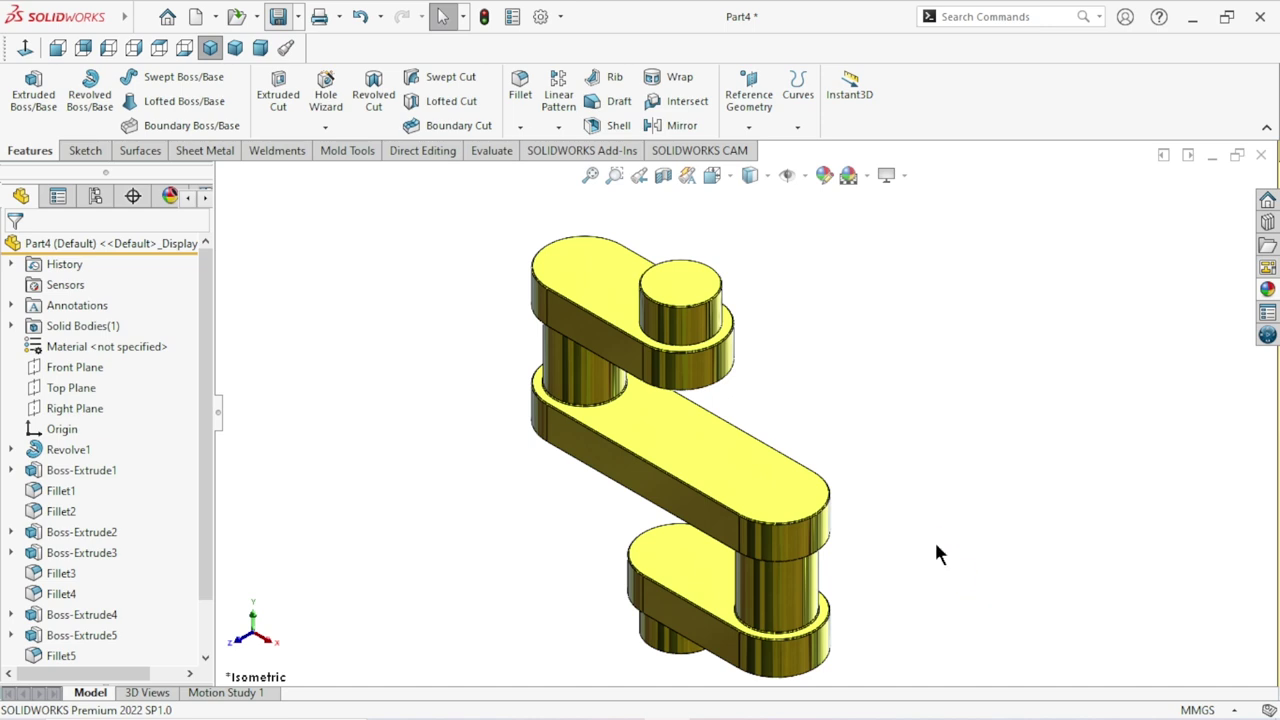
Save the part to the Desktop as 'crank shaft'.
{"action": "key", "text": "ctrl+s"}
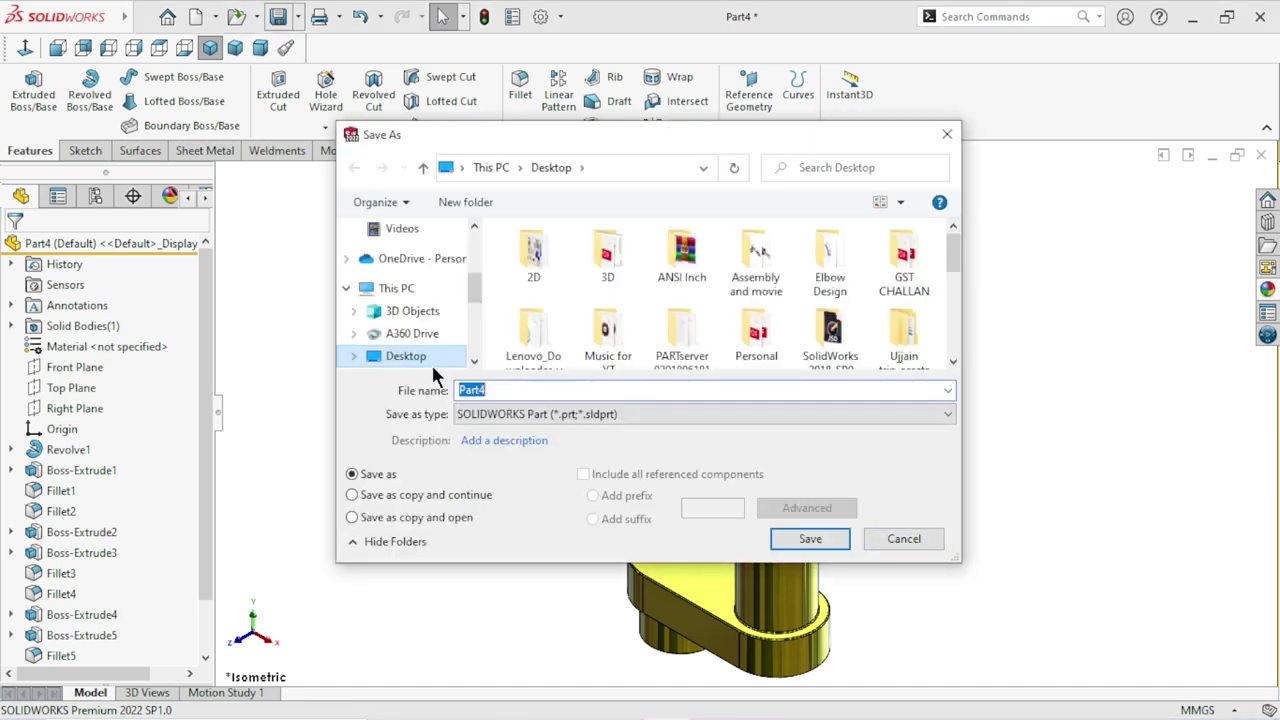
{"action": "left_click", "coordinate": [433, 357]}
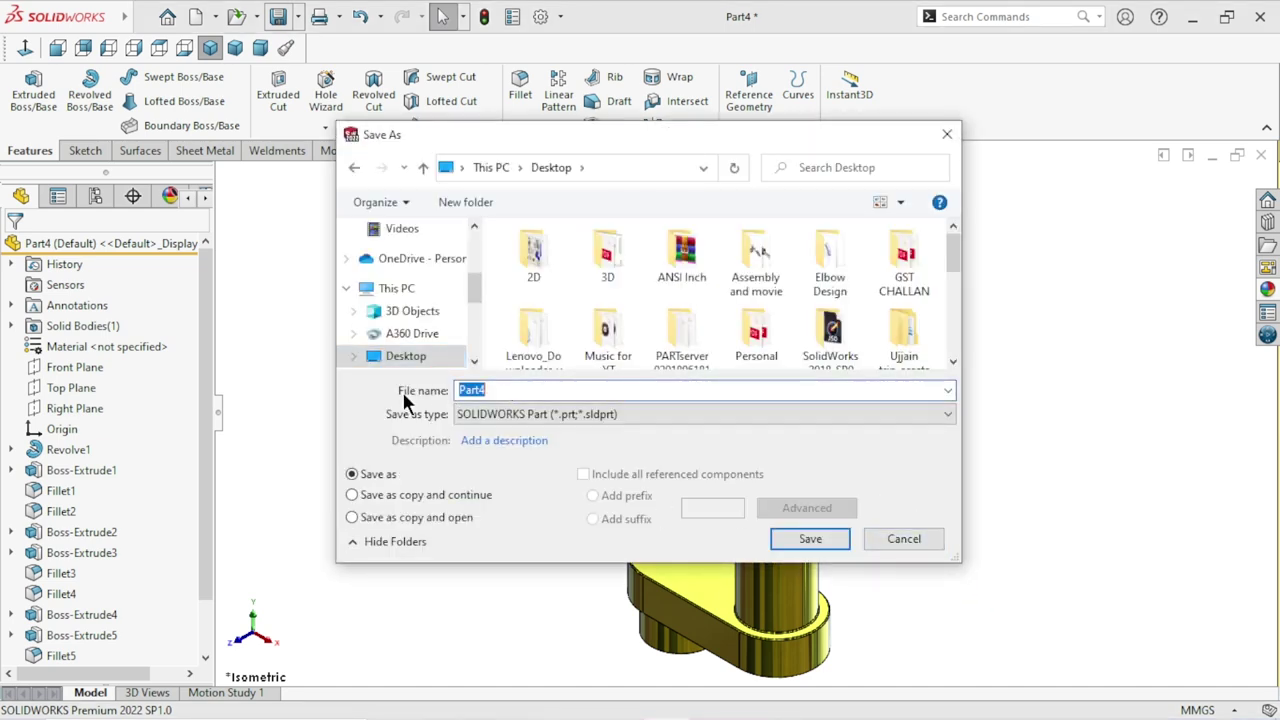
{"action": "type", "text": "crank shaft"}
{"action": "left_click", "coordinate": [810, 540]}
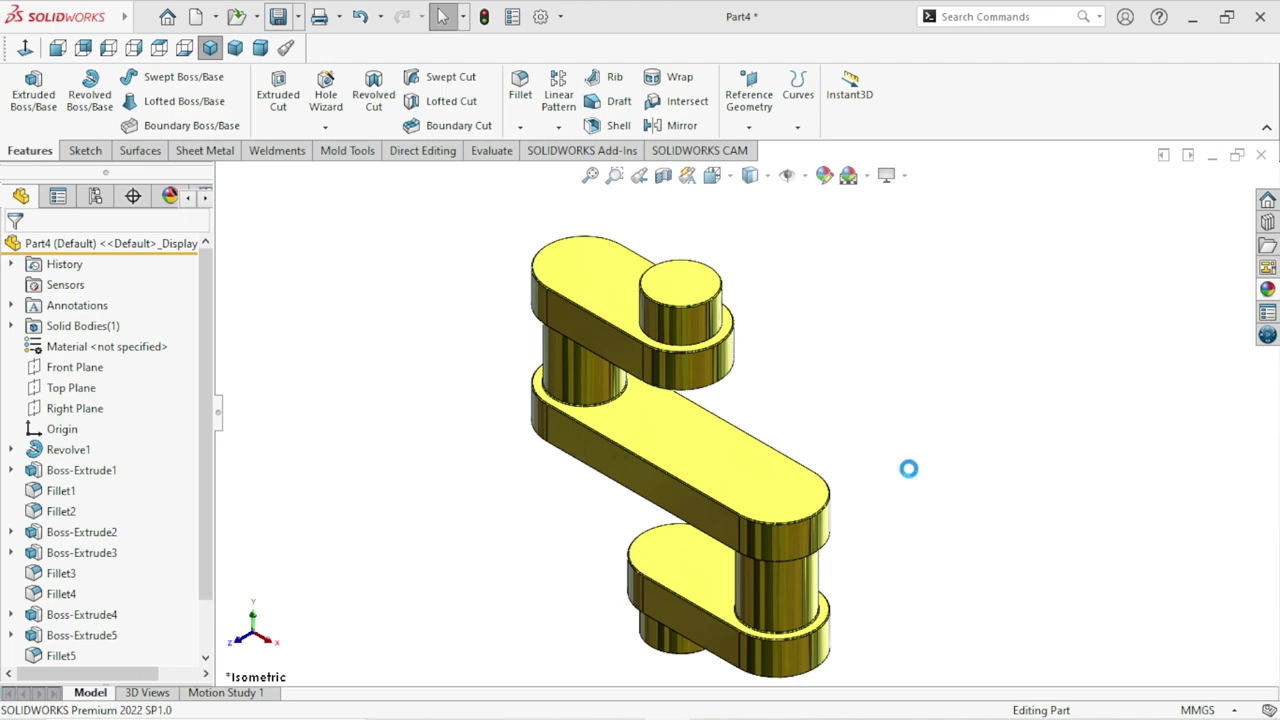
Orbit the saved model, then return it to isometric view.
{"action": "mouse_move", "coordinate": [886, 540]}
{"action": "middle_mouse_down"}
{"action": "mouse_move", "coordinate": [929, 423]}
{"action": "mouse_move", "coordinate": [950, 452]}
{"action": "mouse_move", "coordinate": [928, 503]}
{"action": "middle_mouse_up"}
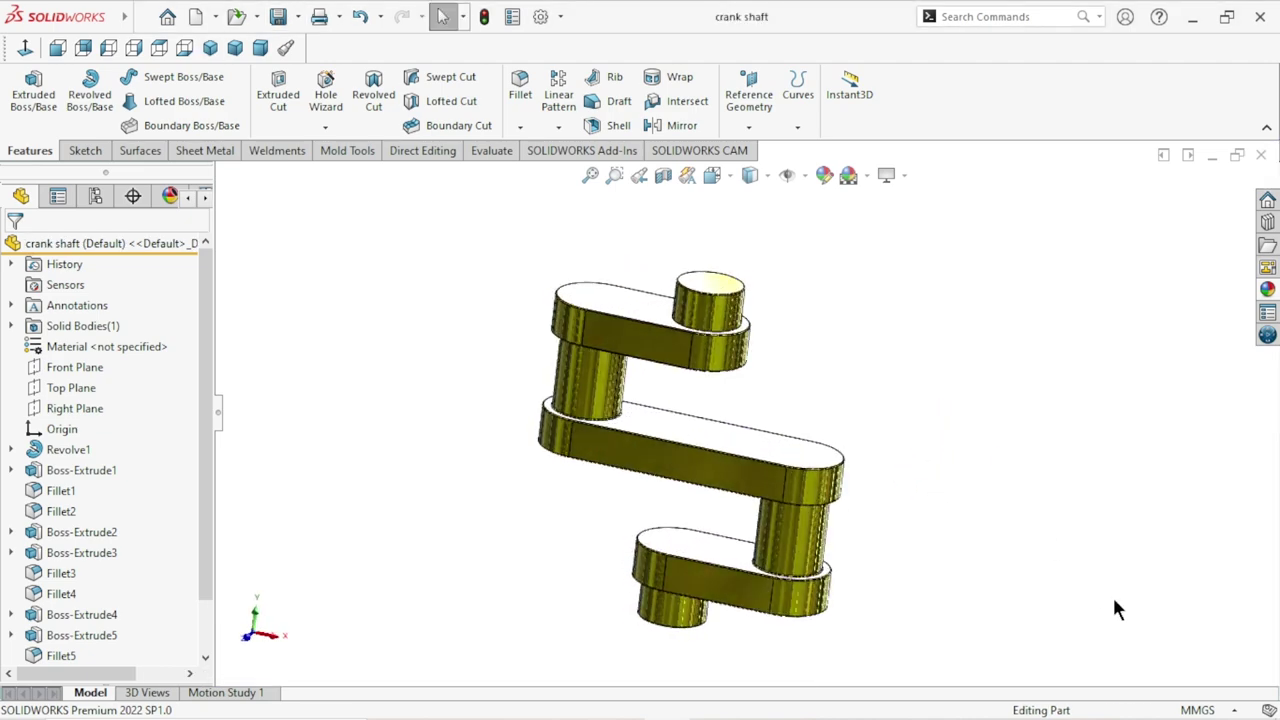
{"action": "left_click", "coordinate": [210, 48]}
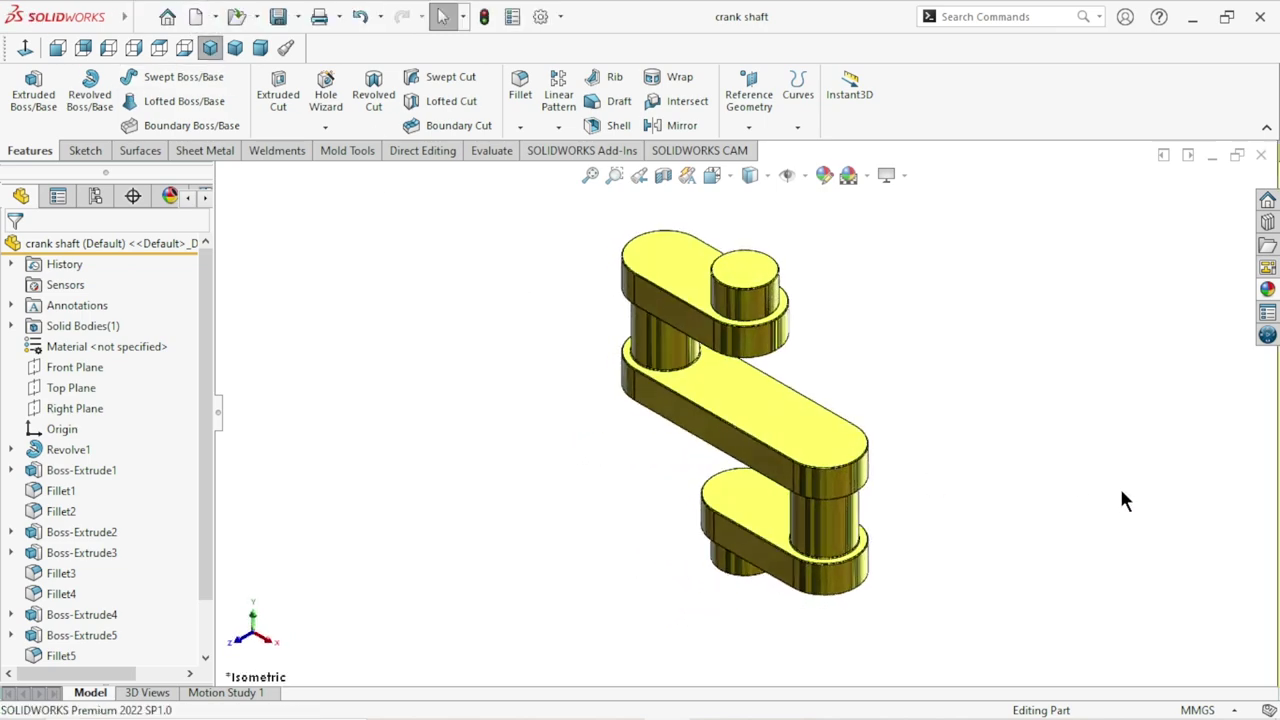
{"action": "scroll", "coordinate": [505, 338], "scroll_direction": "down", "scroll_amount": 3}
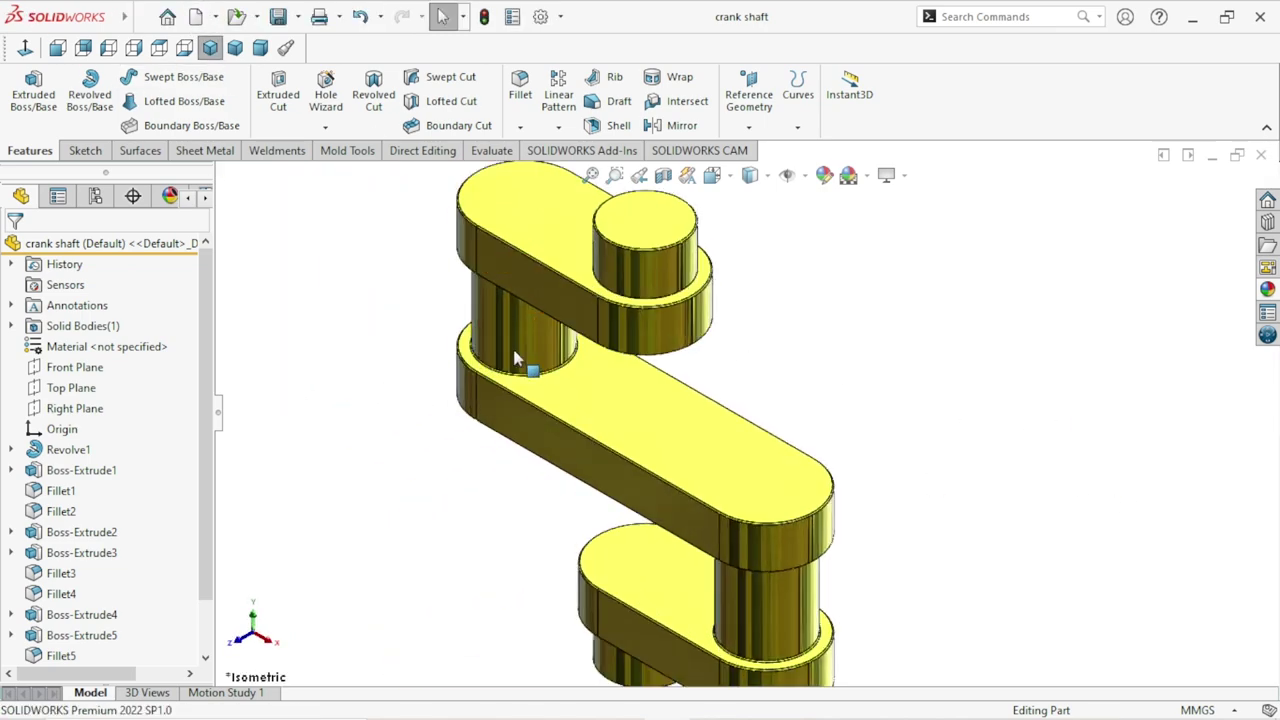
{"action": "scroll", "coordinate": [958, 447], "scroll_direction": "up", "scroll_amount": 3}
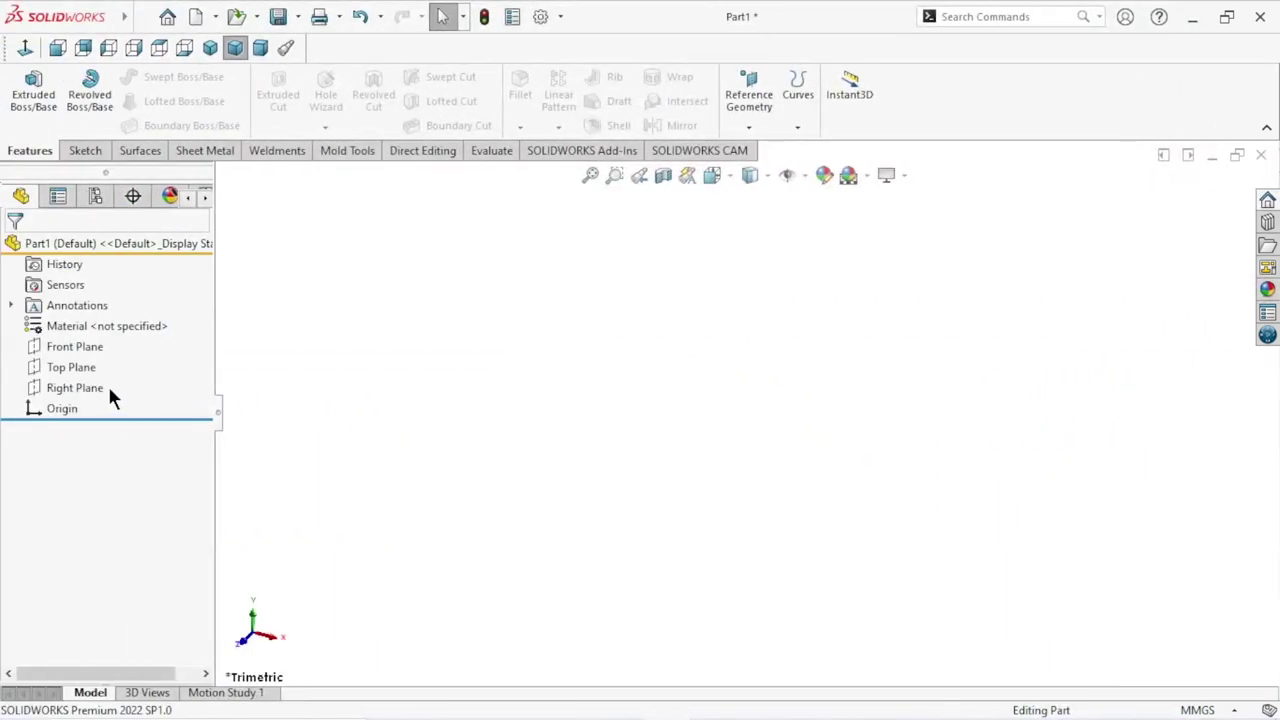
Sketch a center rectangle at the origin on the Front Plane.
{"action": "left_click", "coordinate": [89, 340]}
{"action": "left_click", "coordinate": [108, 313]}
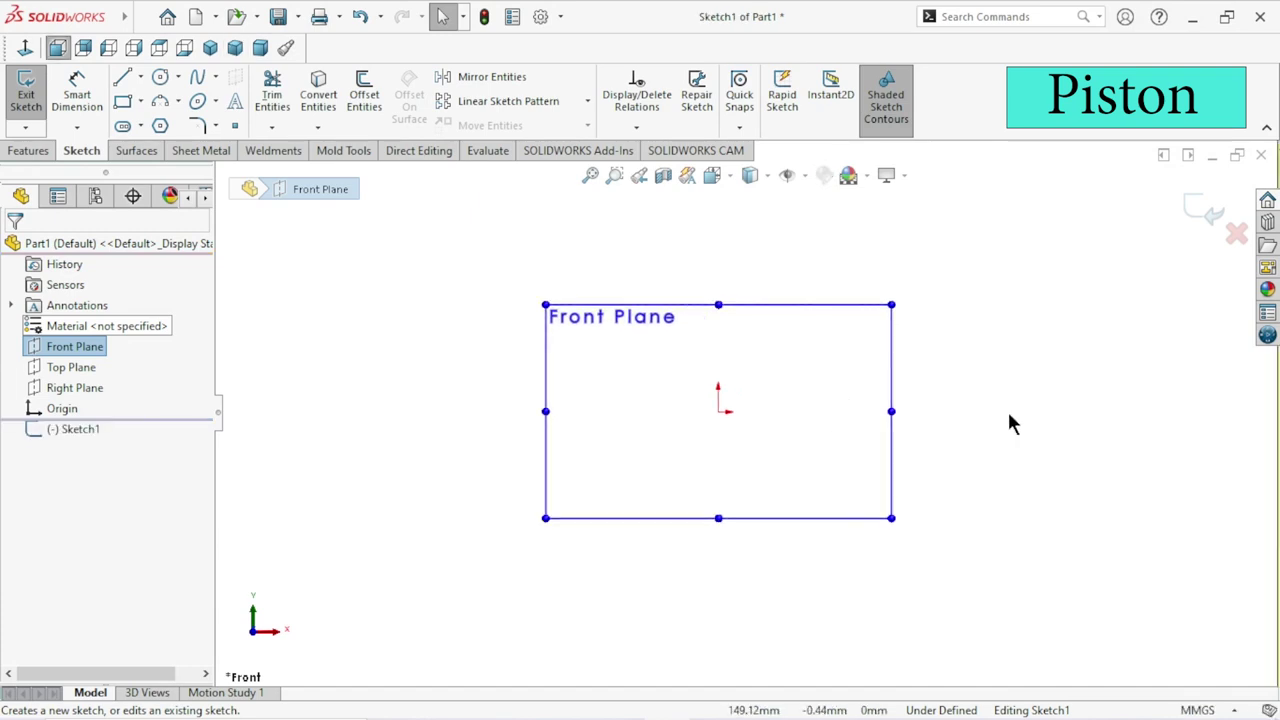
{"action": "left_click", "coordinate": [343, 237]}
{"action": "left_click", "coordinate": [141, 101]}
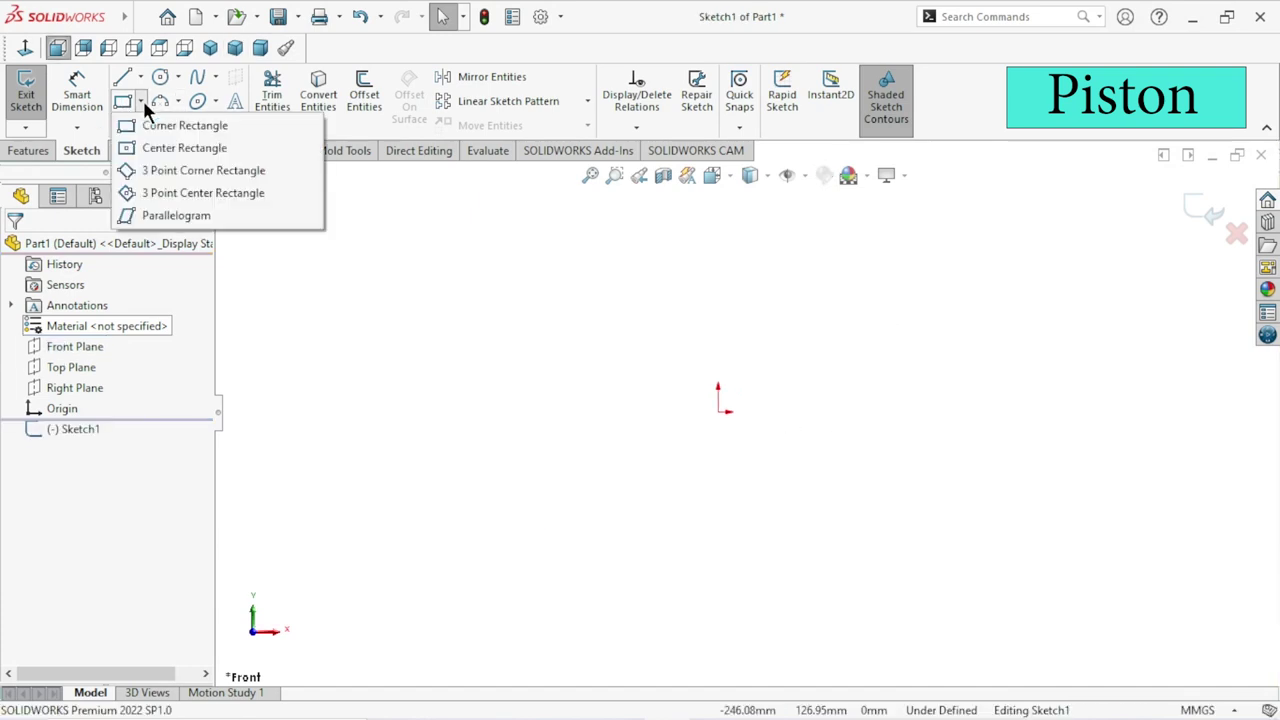
{"action": "left_click", "coordinate": [155, 147]}
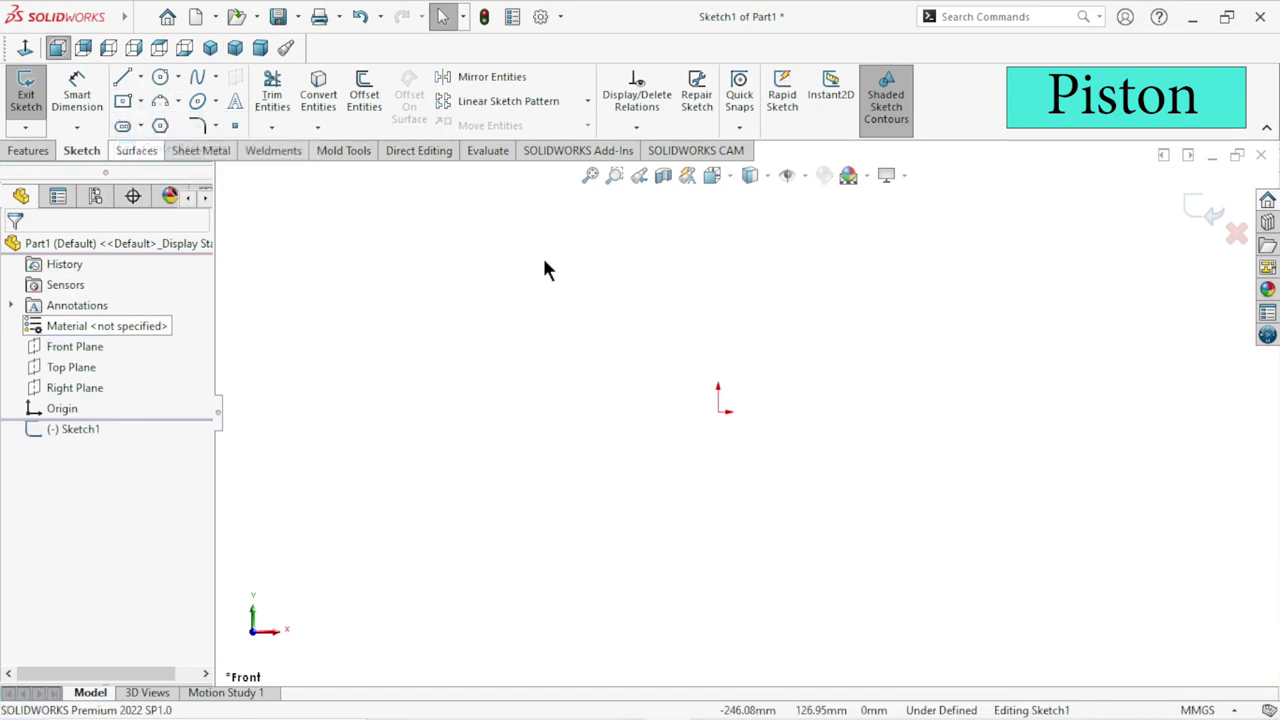
{"action": "left_click", "coordinate": [718, 411]}
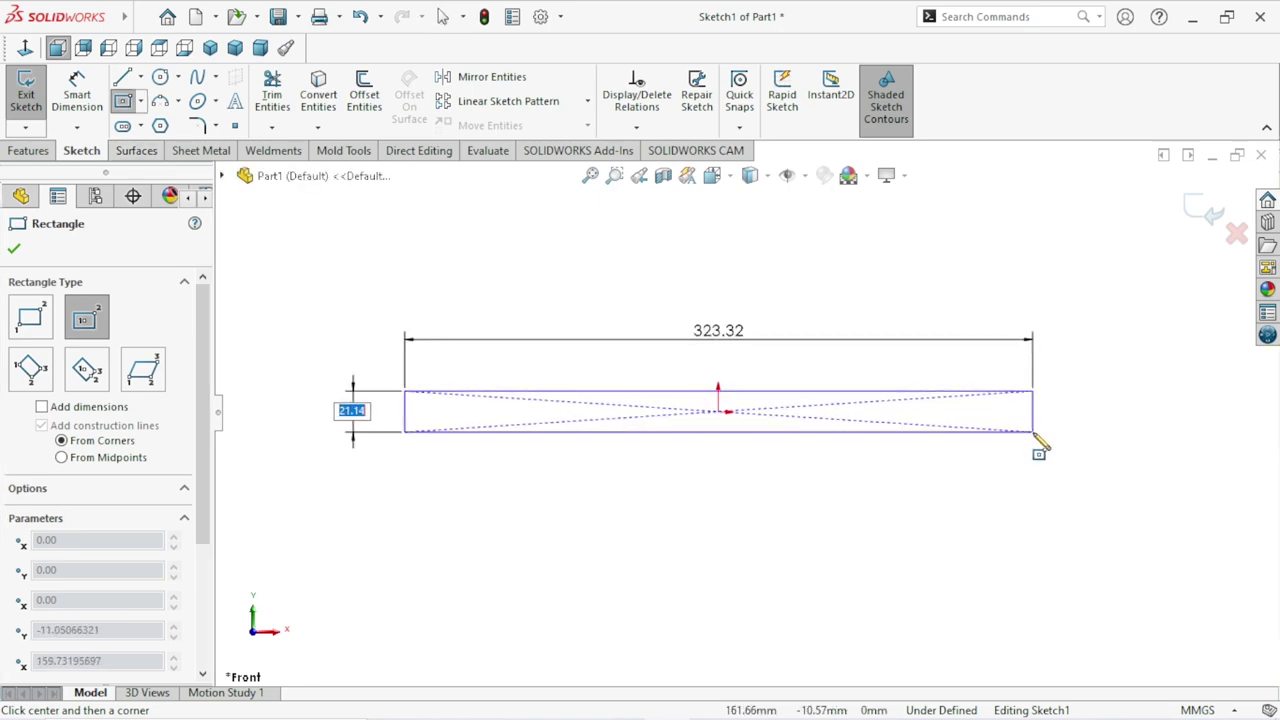
{"action": "left_click", "coordinate": [1036, 438]}
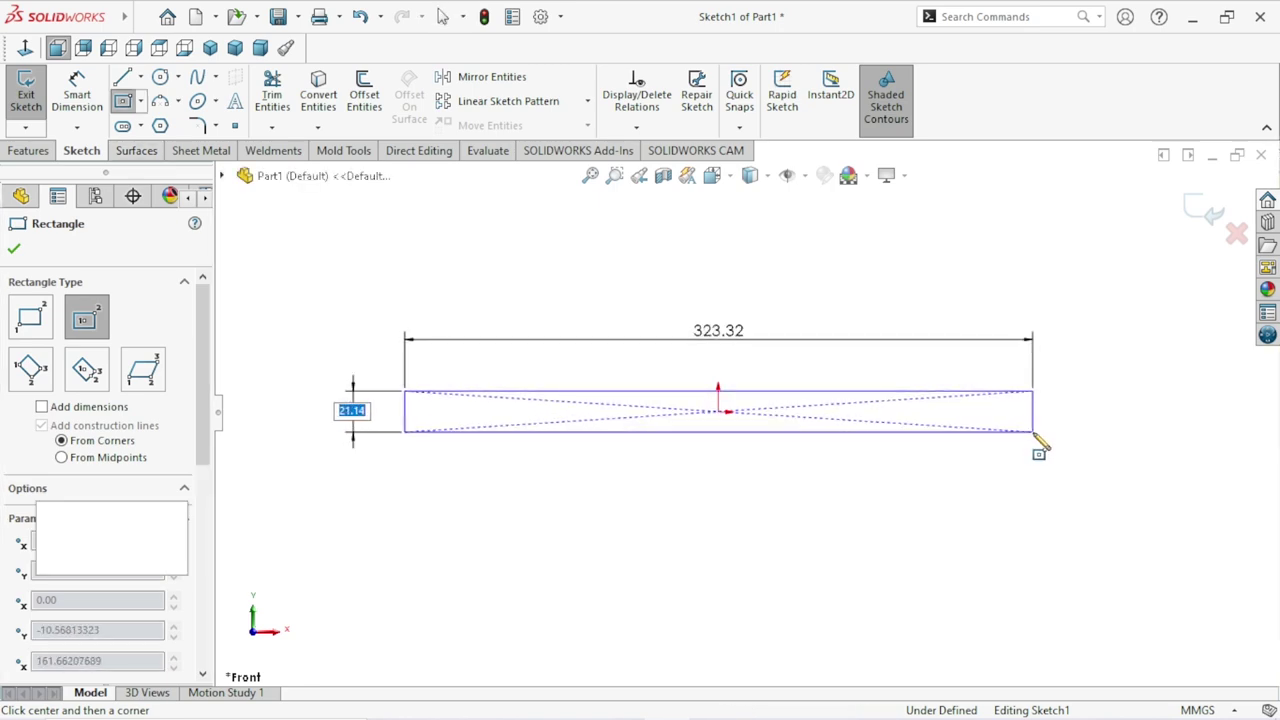
{"action": "right_click", "coordinate": [790, 487]}
{"action": "left_click", "coordinate": [806, 498]}
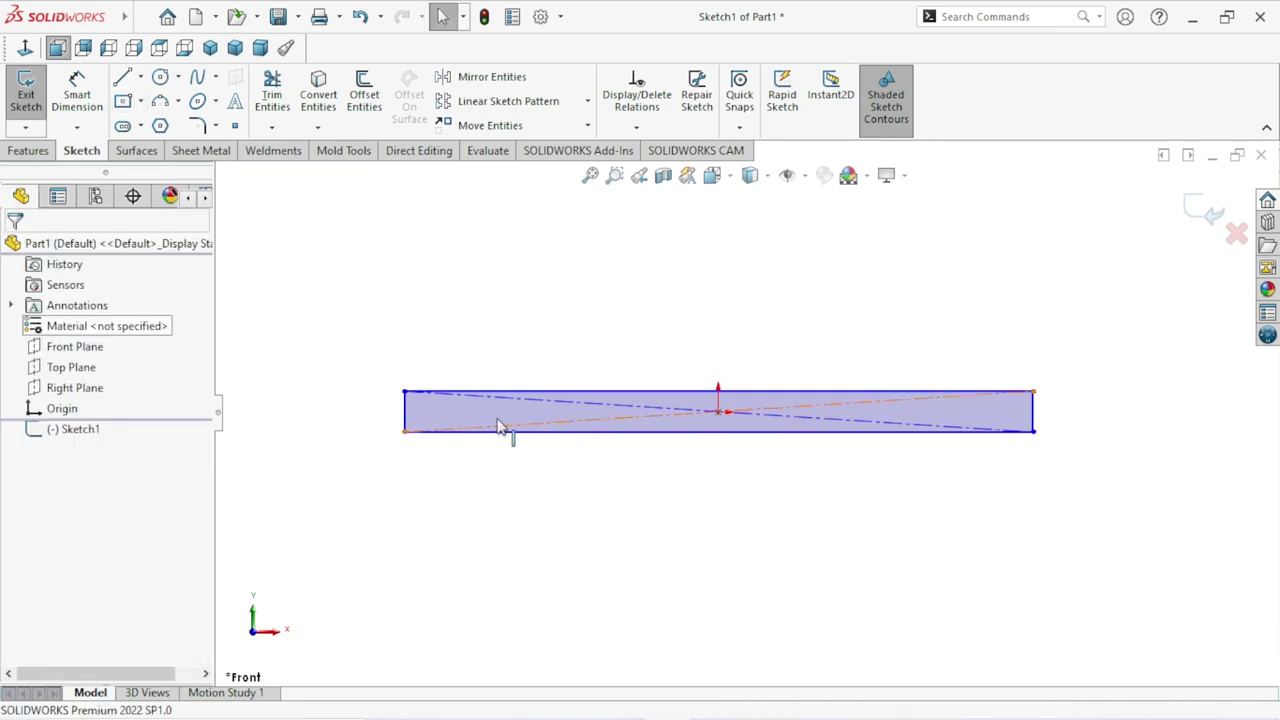
Dimension the rectangle 320 mm wide and 20 mm tall.
{"action": "left_click", "coordinate": [80, 92]}
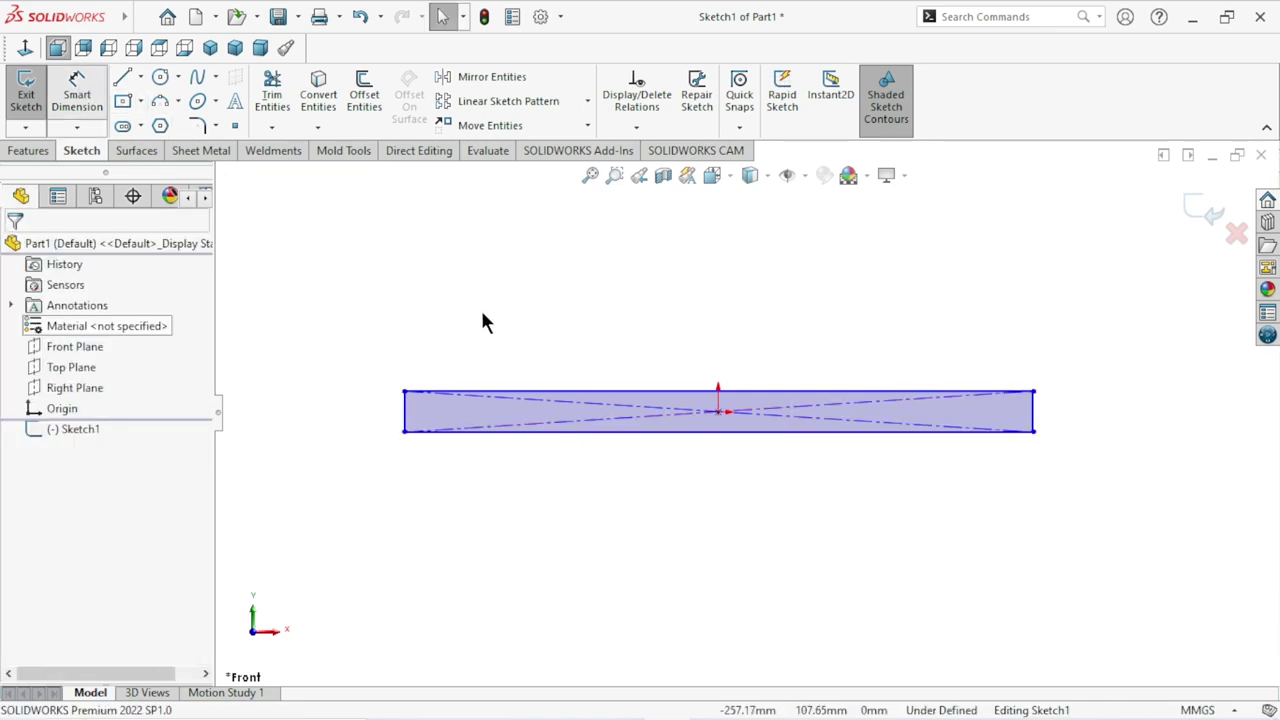
{"action": "left_click", "coordinate": [648, 395]}
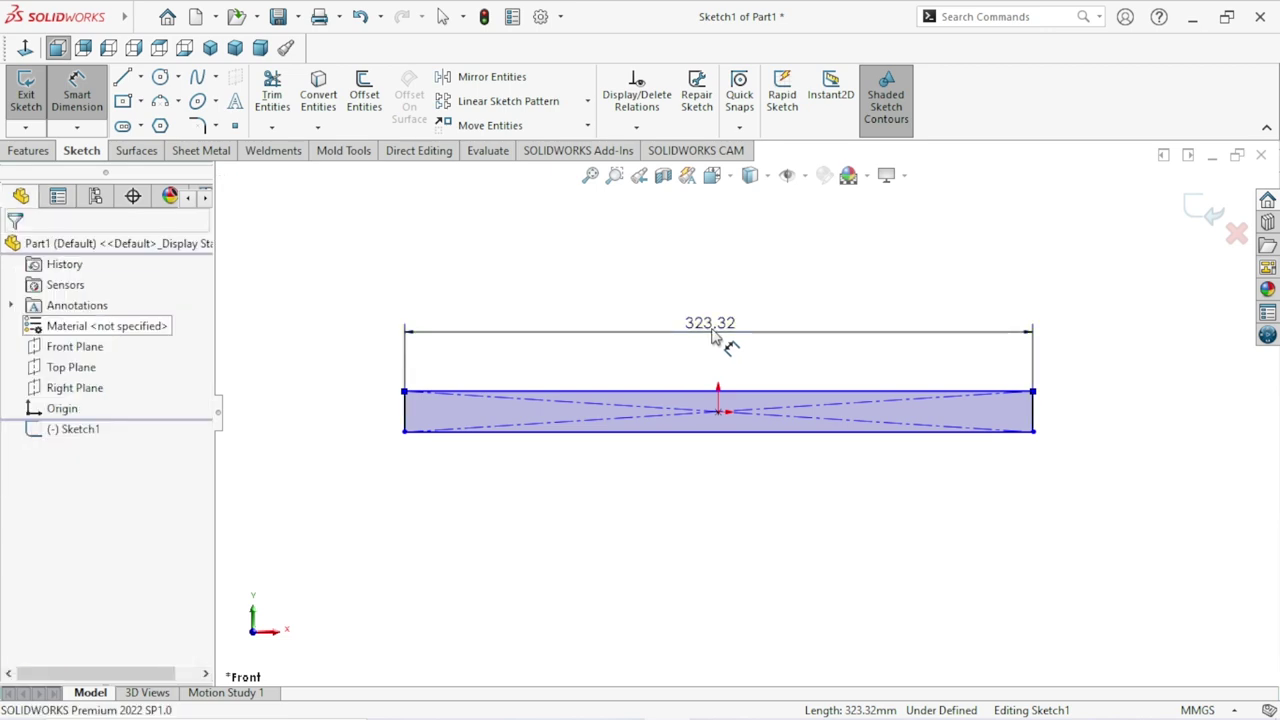
{"action": "left_click", "coordinate": [714, 330]}
{"action": "type", "text": "320"}
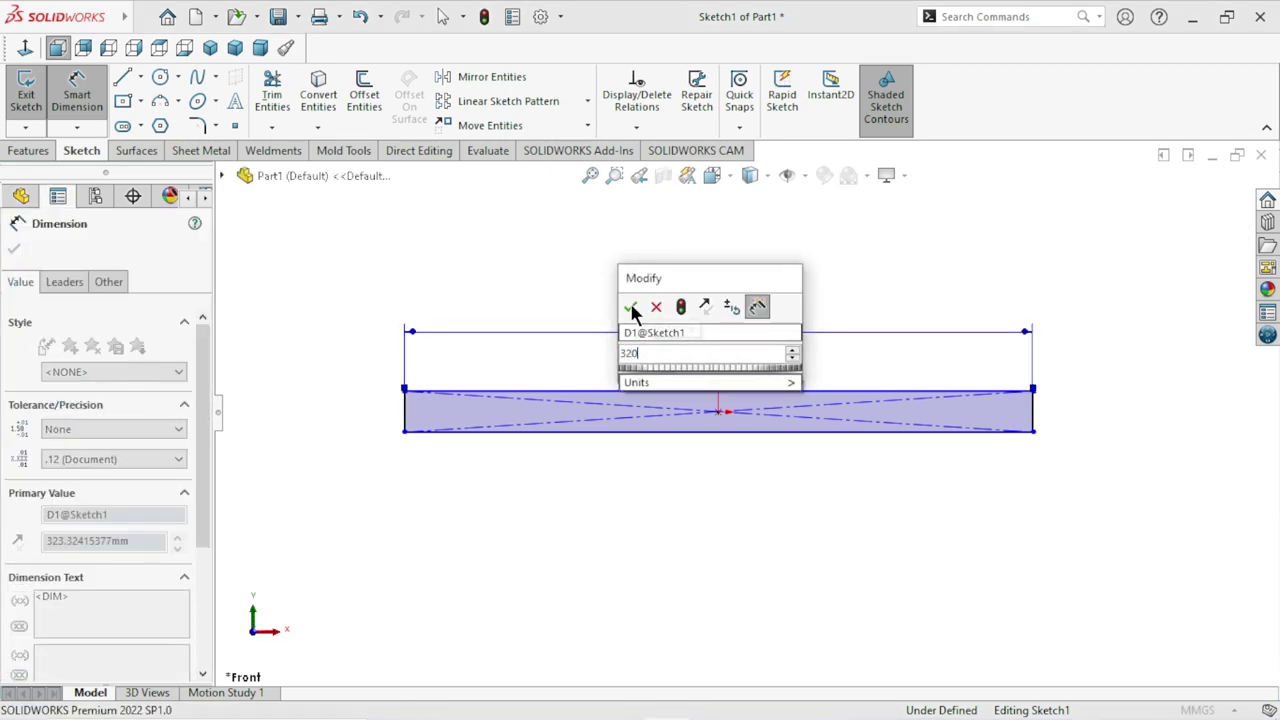
{"action": "left_click", "coordinate": [630, 308]}
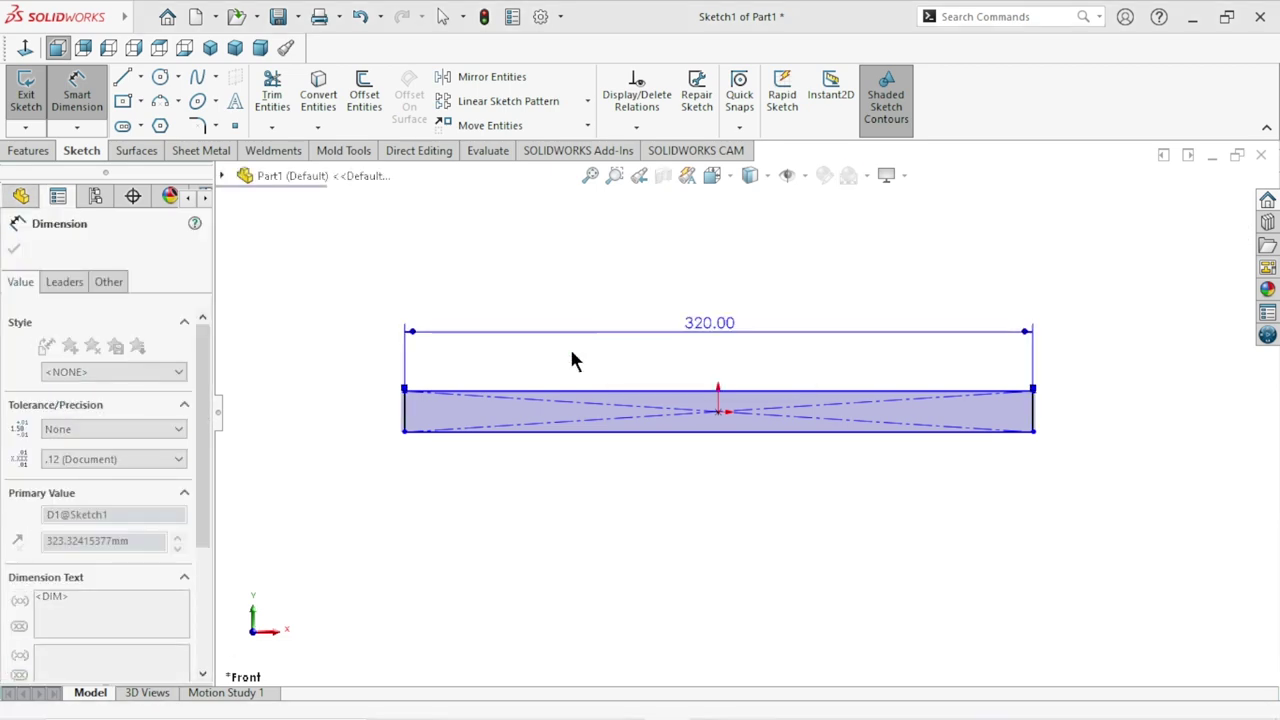
{"action": "left_click", "coordinate": [403, 412]}
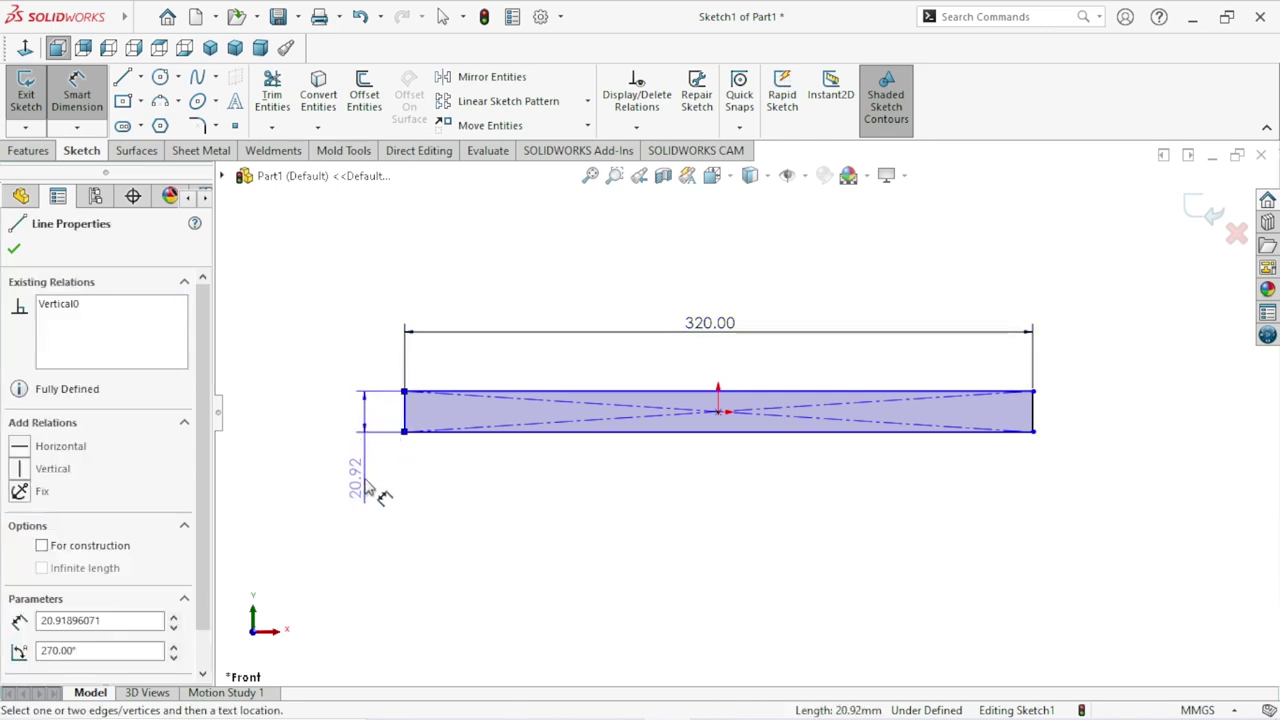
{"action": "left_click", "coordinate": [367, 488]}
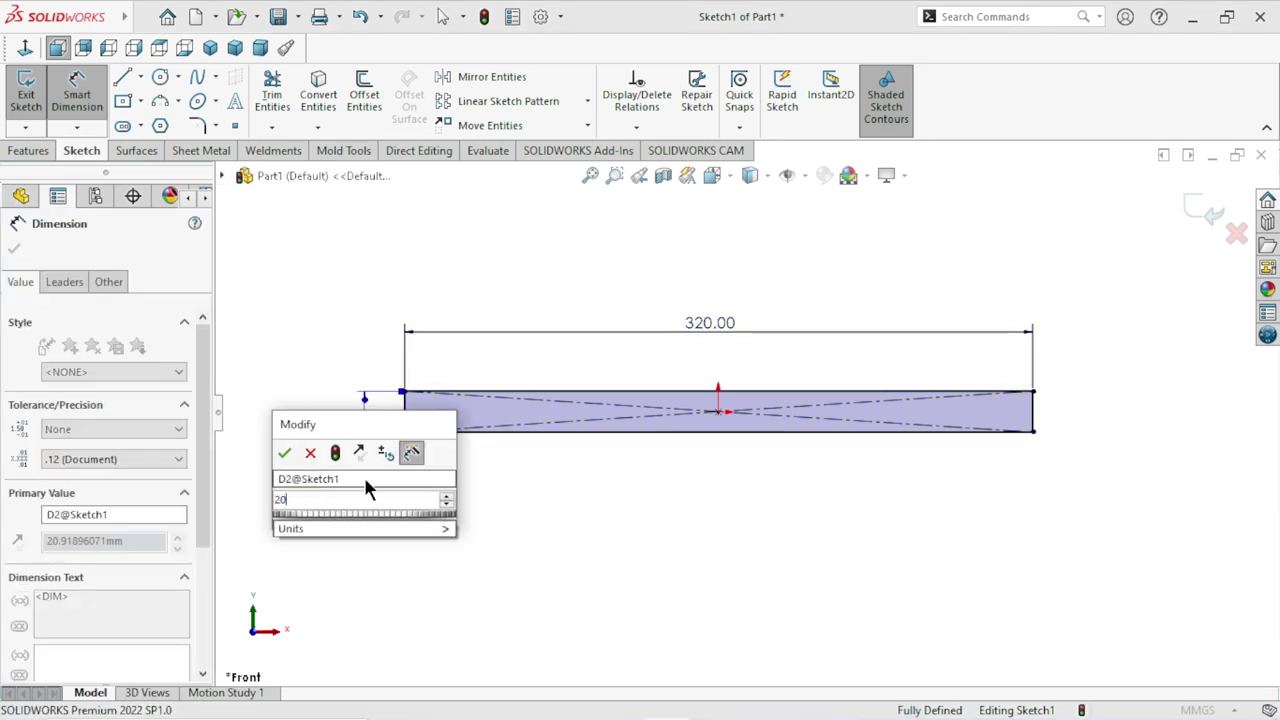
{"action": "type", "text": "20"}
{"action": "left_click", "coordinate": [285, 455]}
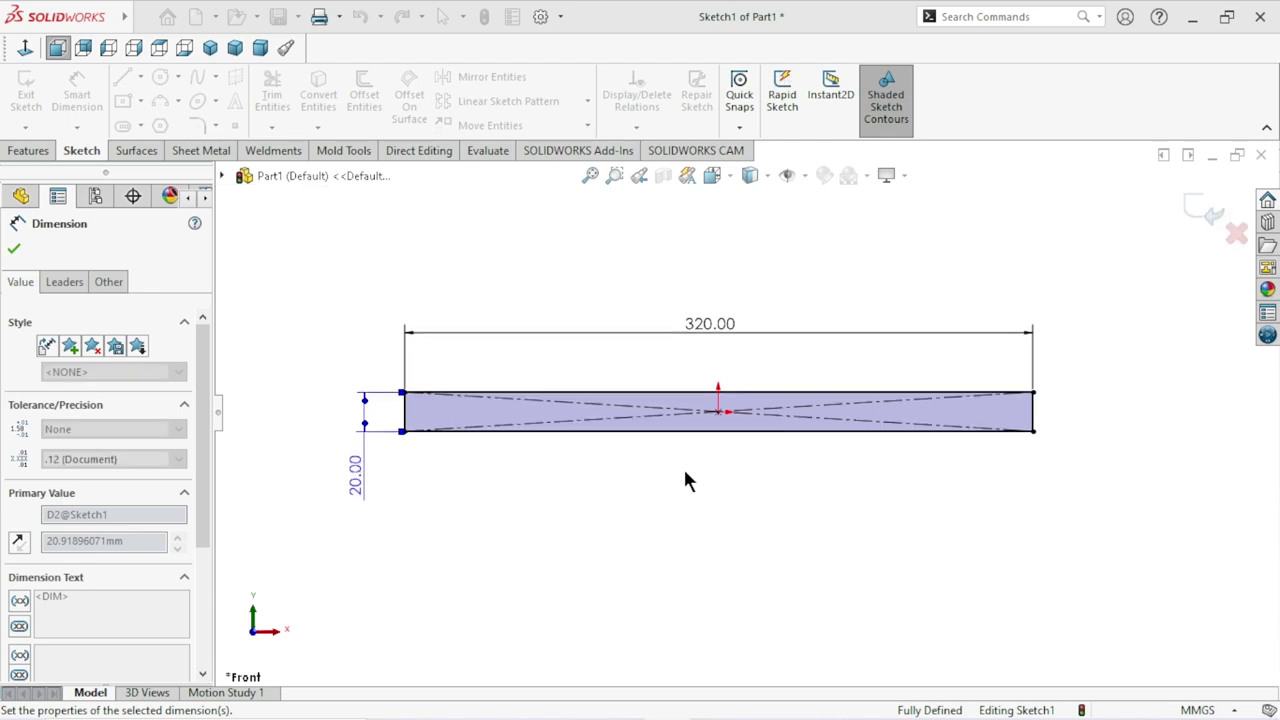
{"action": "scroll", "coordinate": [735, 448], "scroll_direction": "up", "scroll_amount": 1}
{"action": "left_click", "coordinate": [655, 526]}
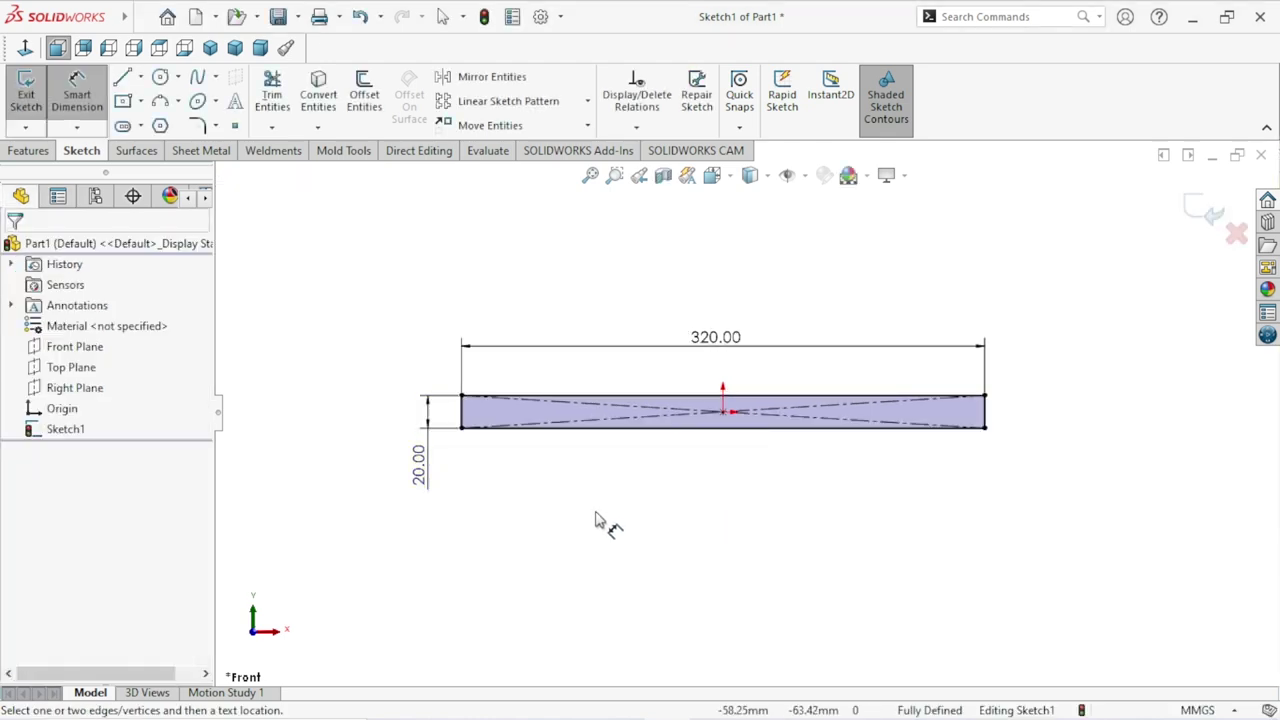
{"action": "left_click", "coordinate": [38, 150]}
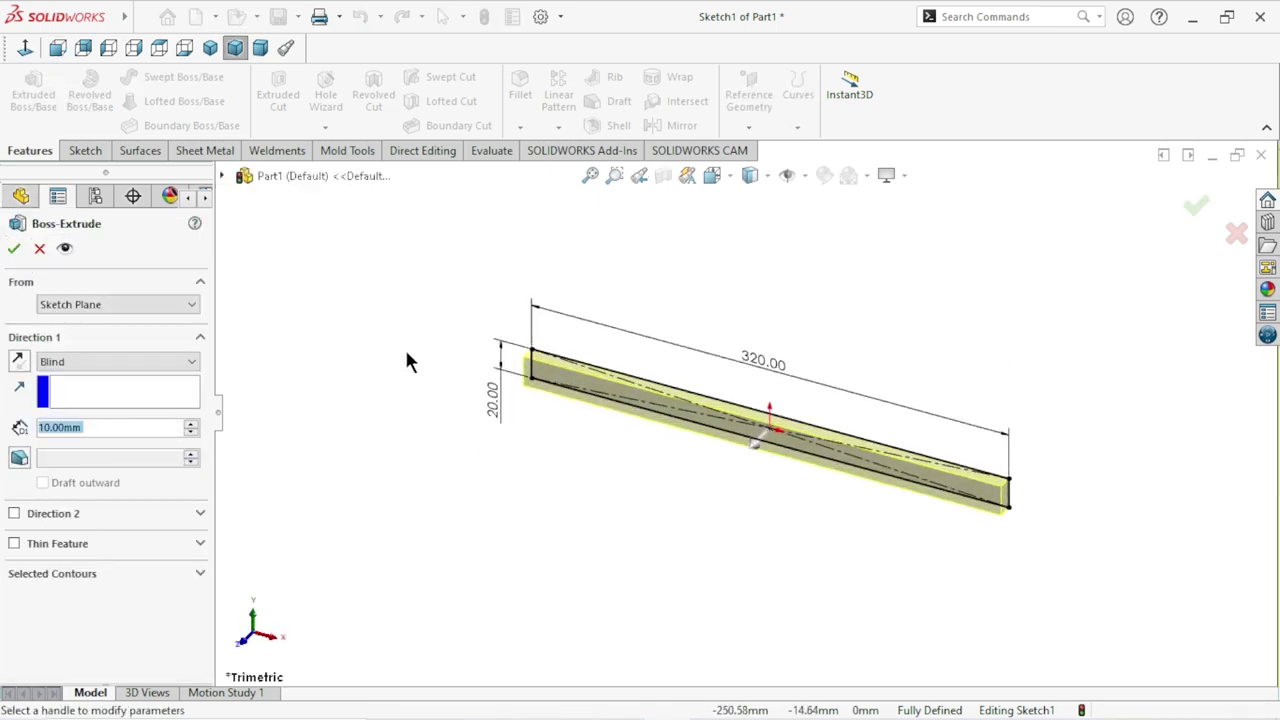
Extrude the rectangle 10 mm mid-plane into a solid bar and select the Front Plane.
{"action": "left_click", "coordinate": [152, 361]}
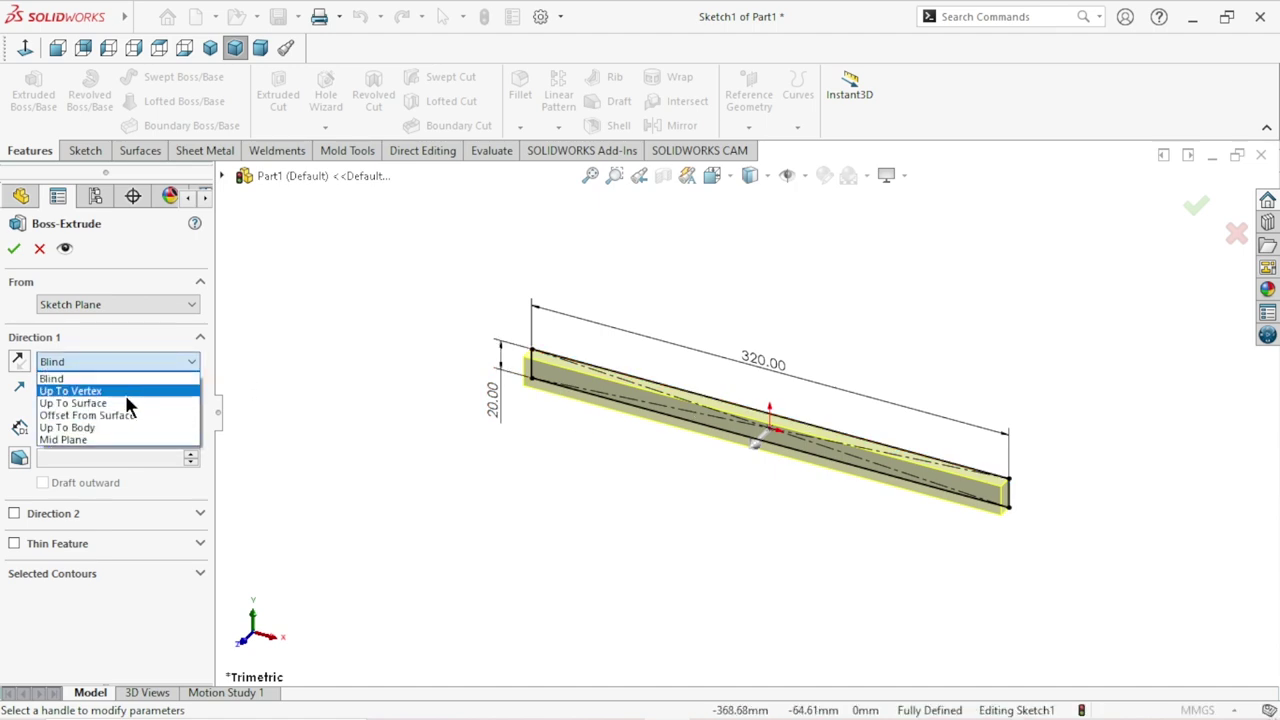
{"action": "left_click", "coordinate": [93, 442]}
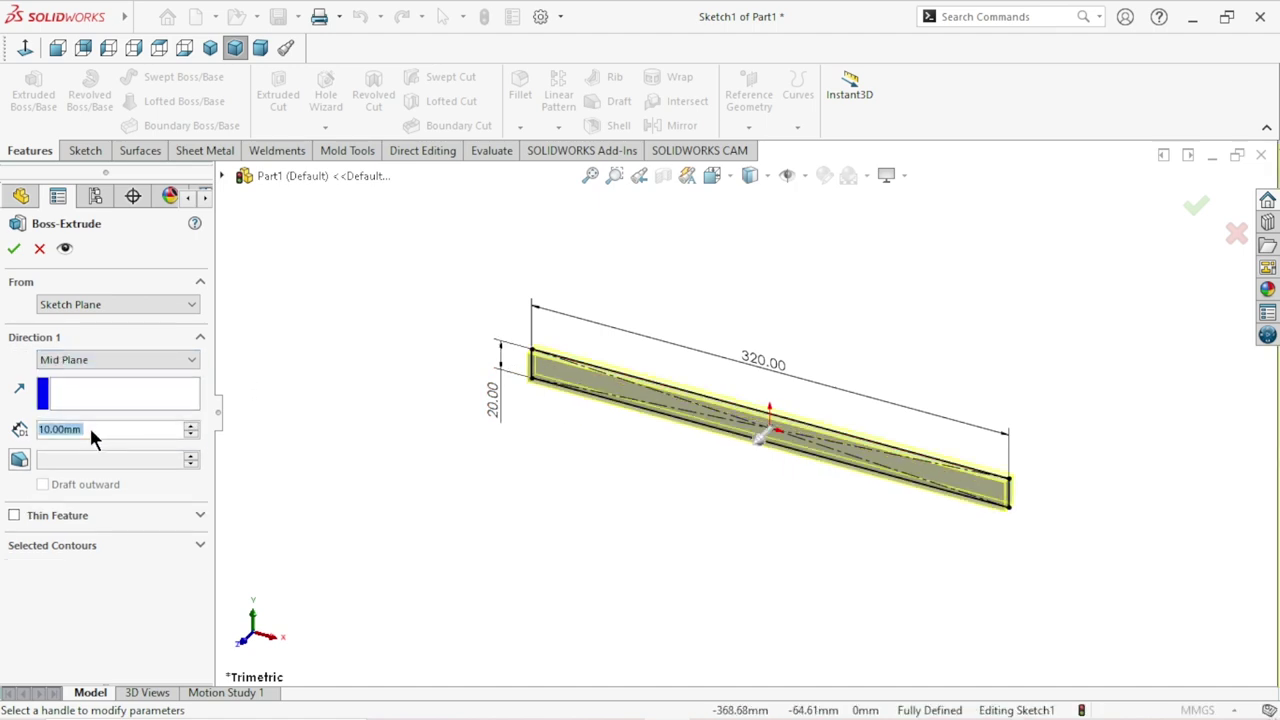
{"action": "left_click", "coordinate": [14, 250]}
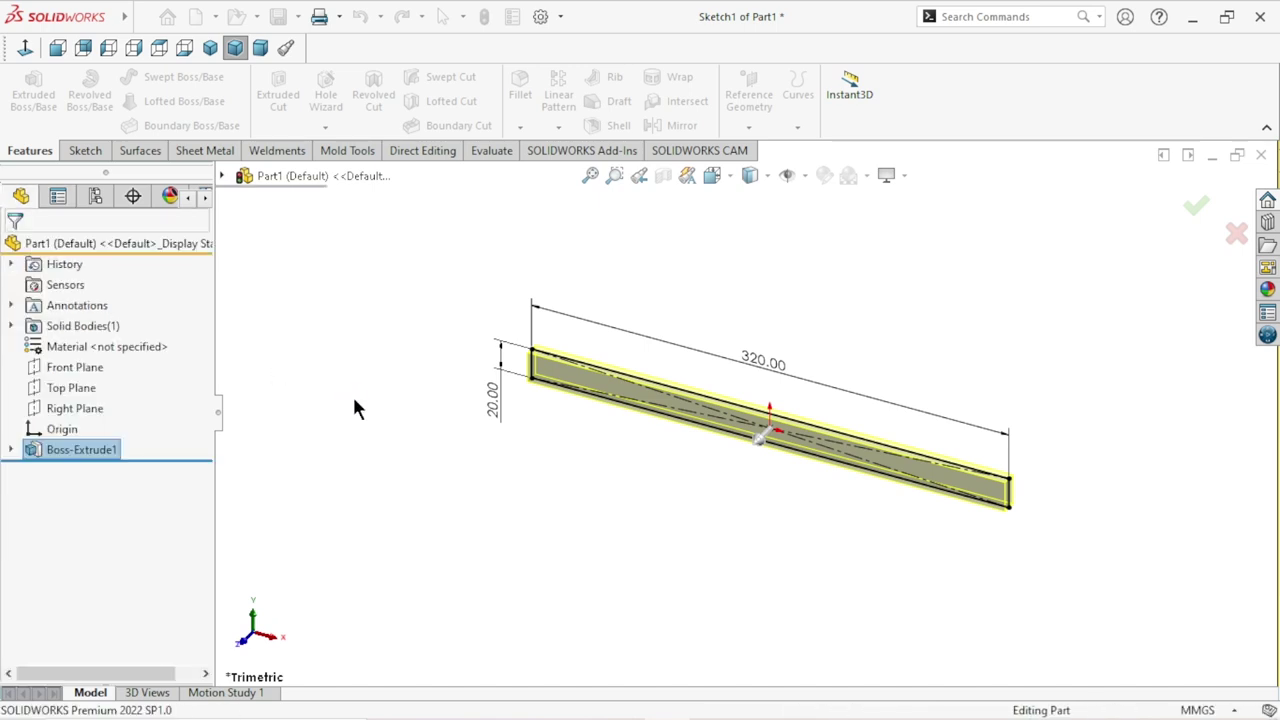
{"action": "mouse_move", "coordinate": [857, 443]}
{"action": "middle_mouse_down"}
{"action": "mouse_move", "coordinate": [803, 486]}
{"action": "mouse_move", "coordinate": [730, 463]}
{"action": "mouse_move", "coordinate": [834, 363]}
{"action": "mouse_move", "coordinate": [798, 432]}
{"action": "middle_mouse_up"}
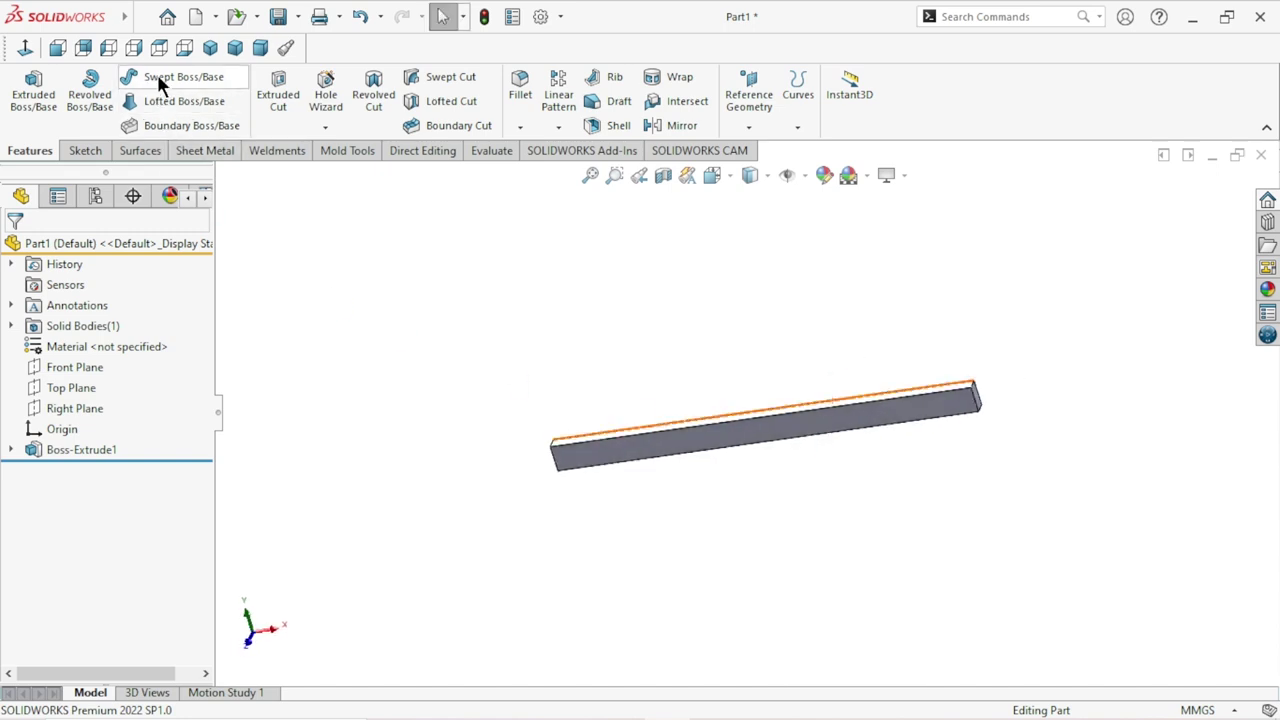
{"action": "left_click", "coordinate": [210, 48]}
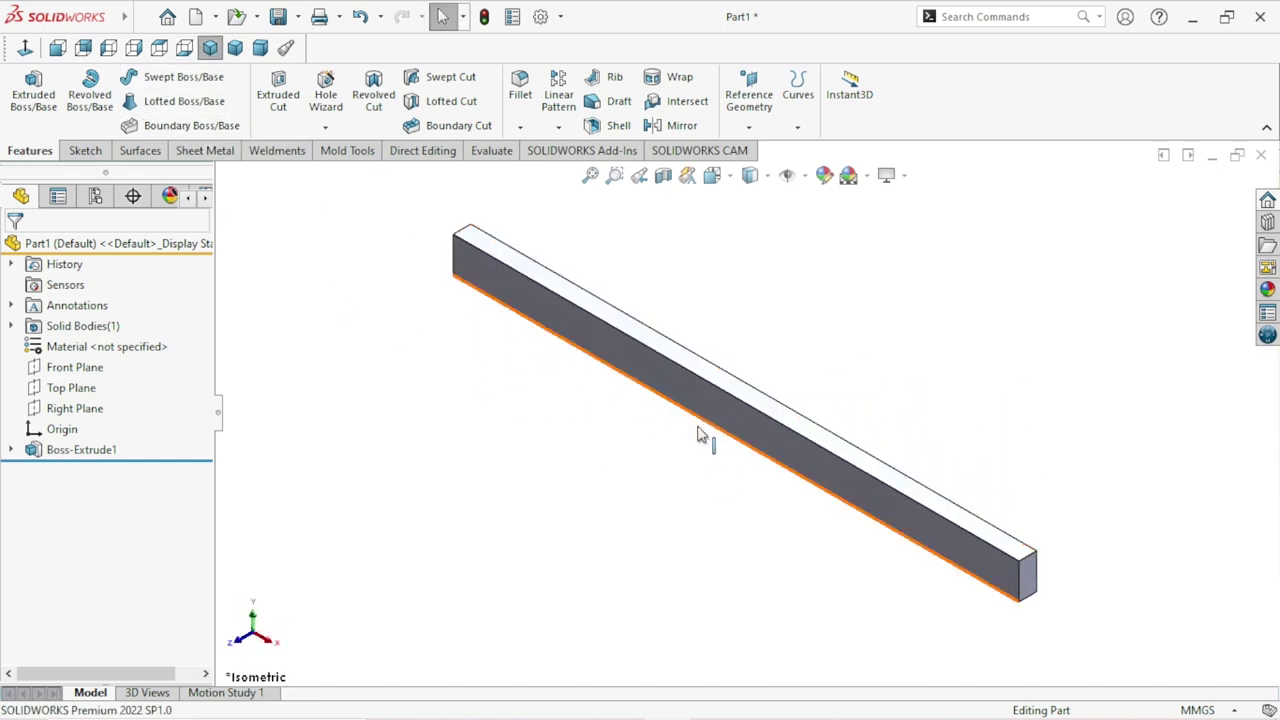
{"action": "left_click", "coordinate": [78, 373]}
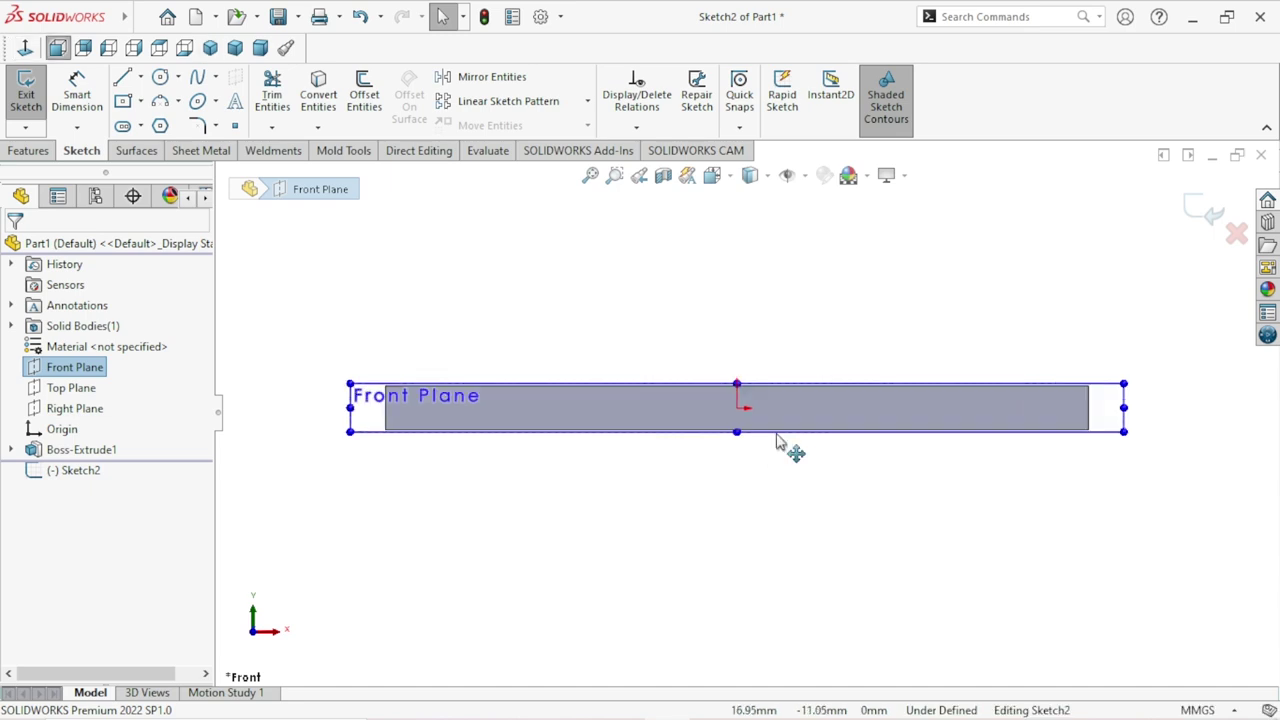
{"action": "scroll", "coordinate": [779, 440], "scroll_direction": "down", "scroll_amount": 3}
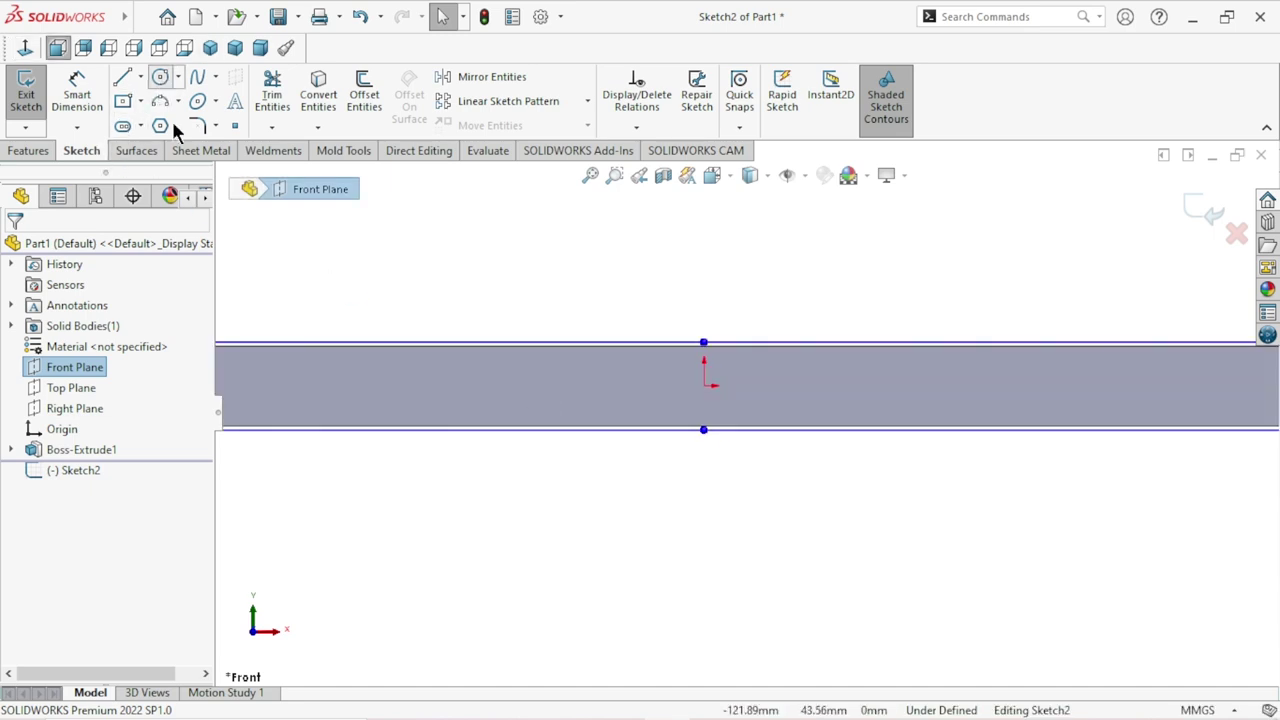
Sketch a larger outer and a smaller inner circle, both centred on the origin.
{"action": "left_click", "coordinate": [160, 78]}
{"action": "left_click", "coordinate": [705, 386]}
{"action": "left_click", "coordinate": [796, 322]}
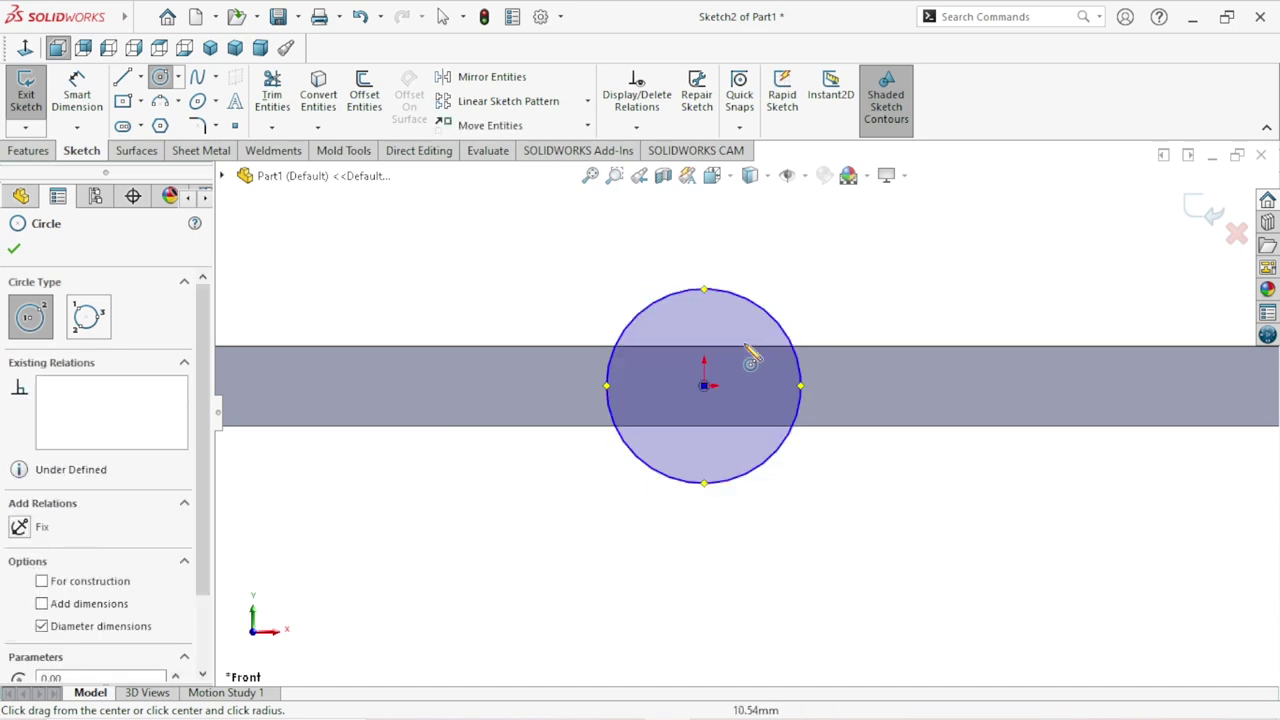
{"action": "left_click", "coordinate": [705, 386]}
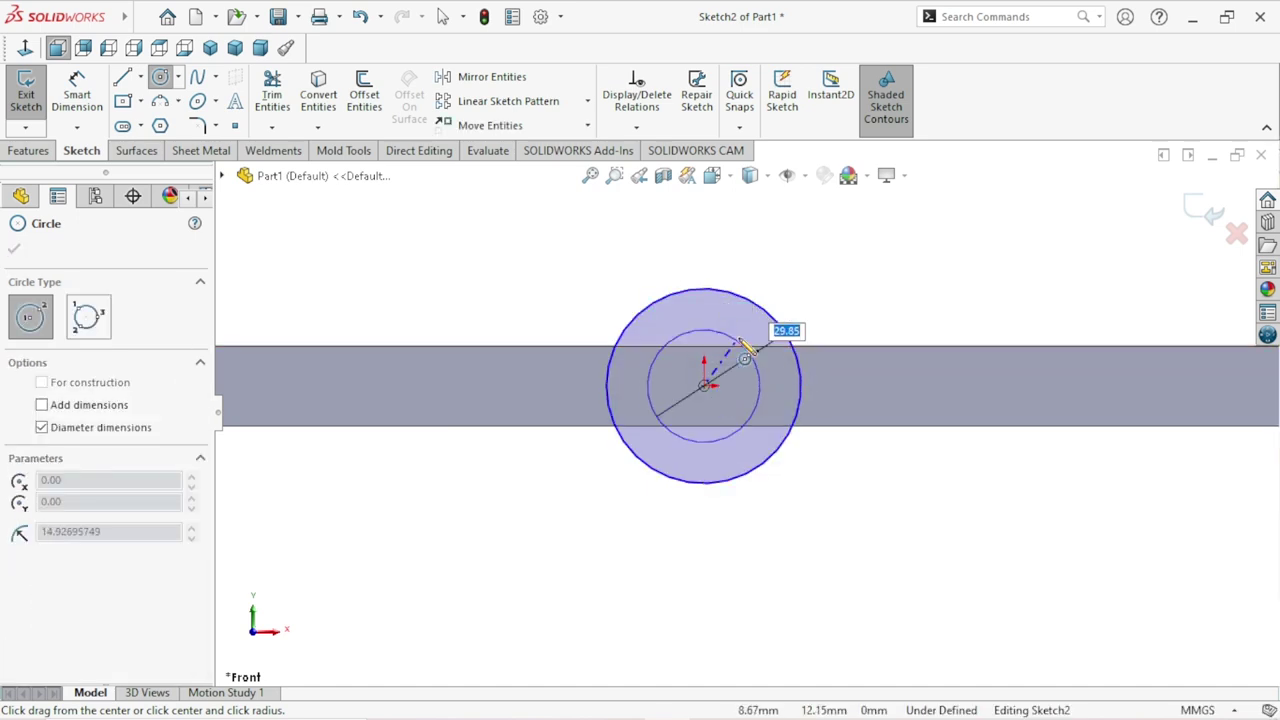
{"action": "left_click", "coordinate": [746, 352]}
{"action": "right_click", "coordinate": [493, 289]}
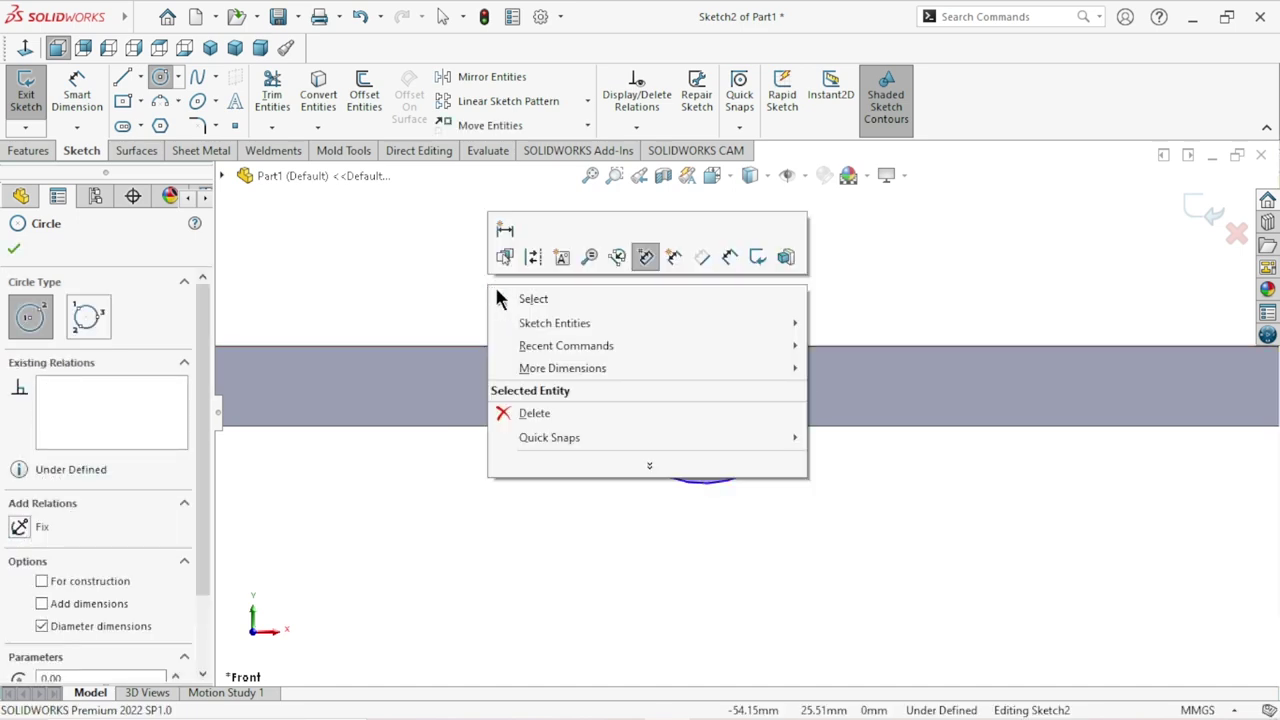
{"action": "left_click", "coordinate": [507, 299]}
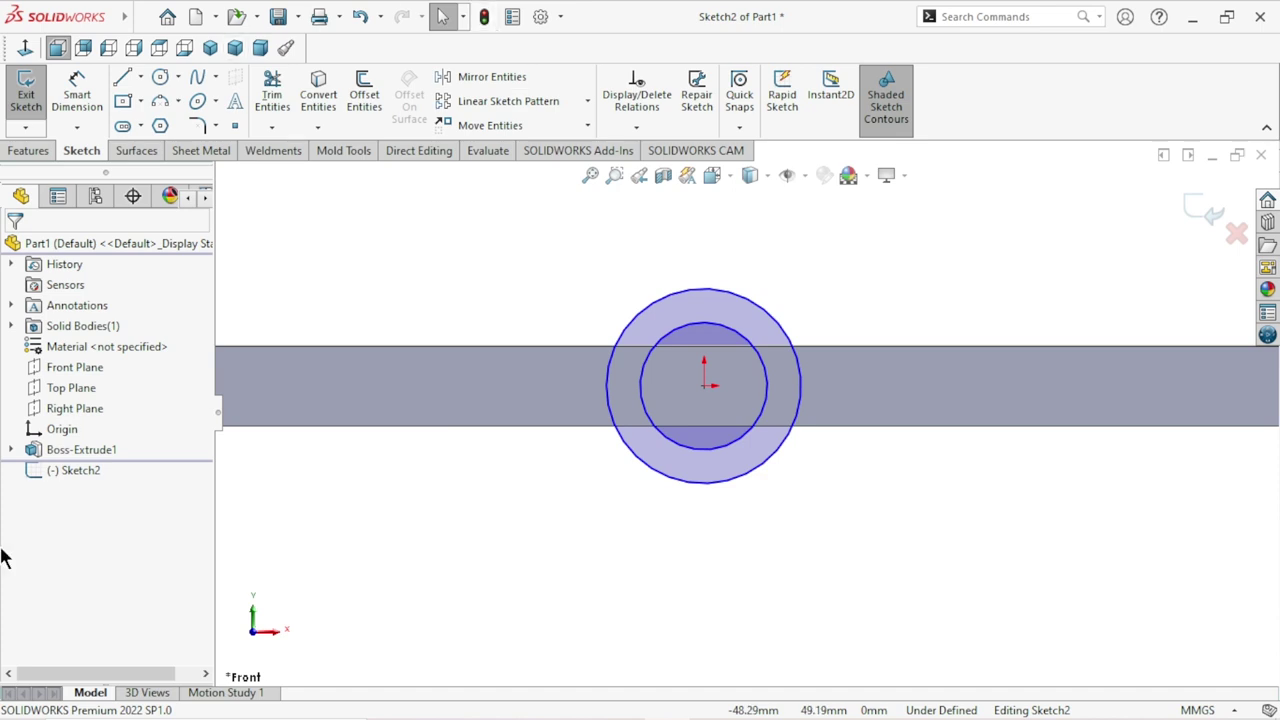
{"action": "left_click", "coordinate": [72, 107]}
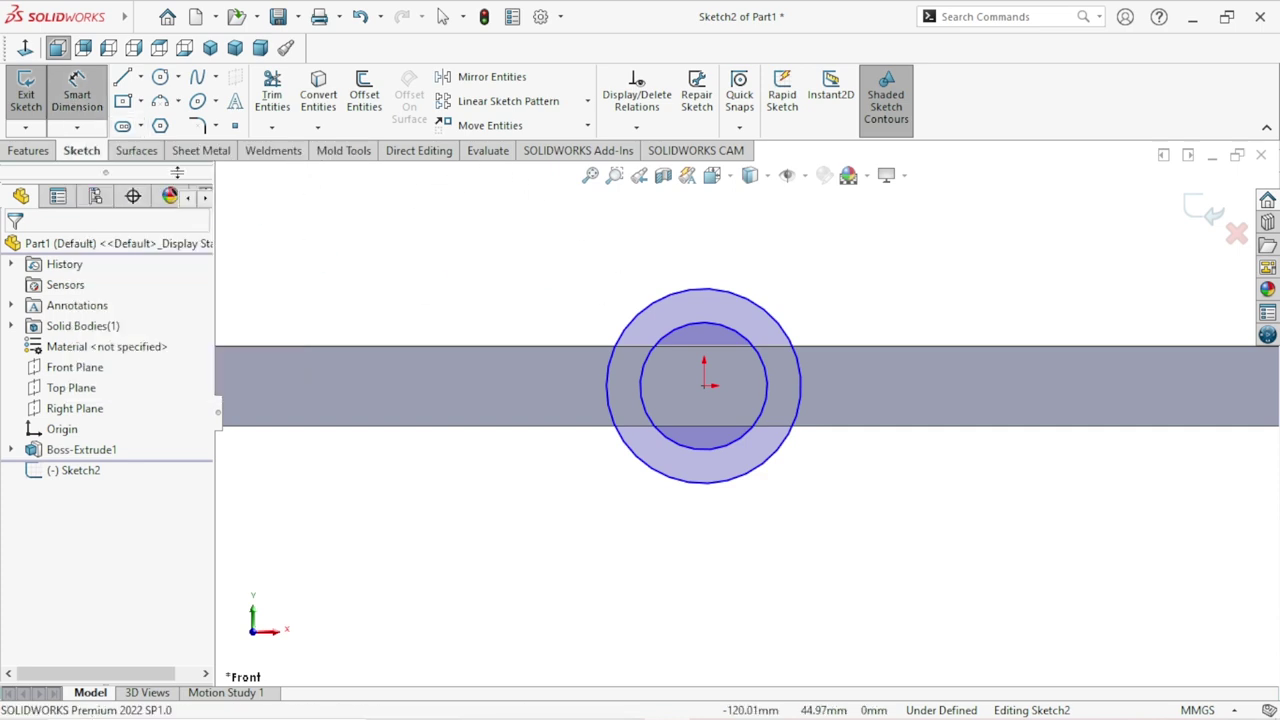
{"action": "left_click", "coordinate": [787, 302]}
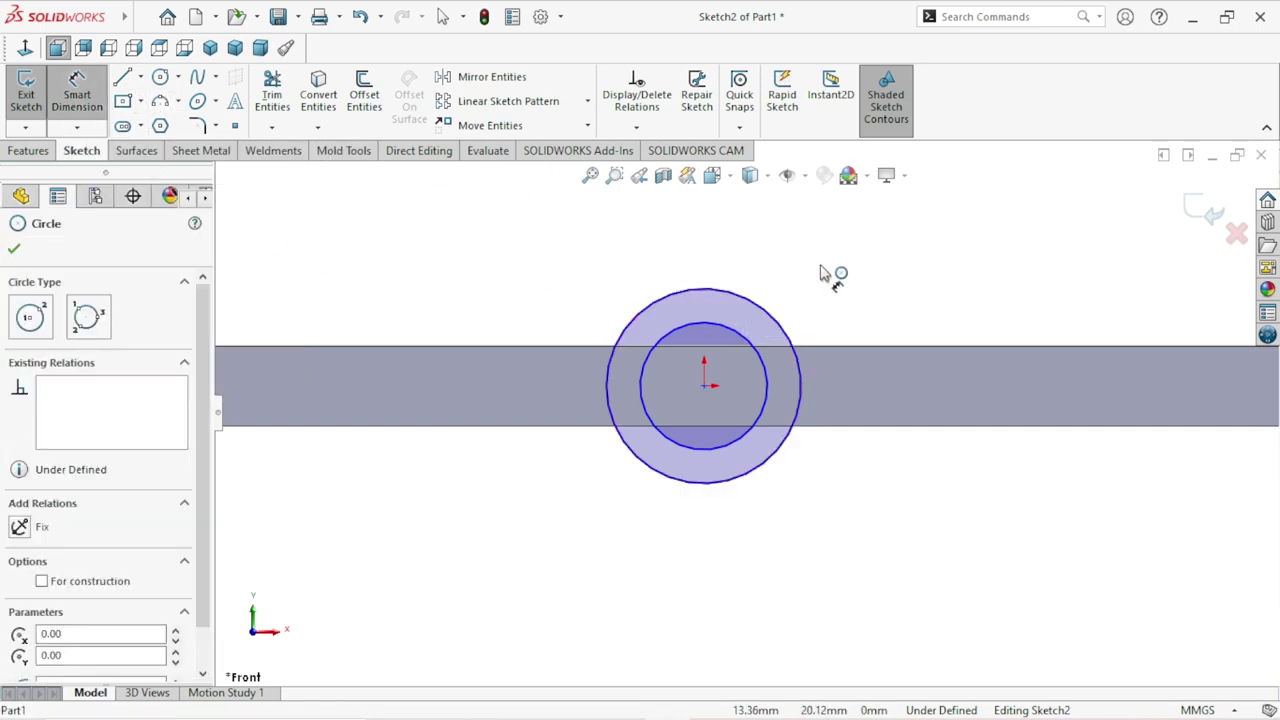
Dimension the outer circle to Ø45 mm.
{"action": "left_click", "coordinate": [826, 270]}
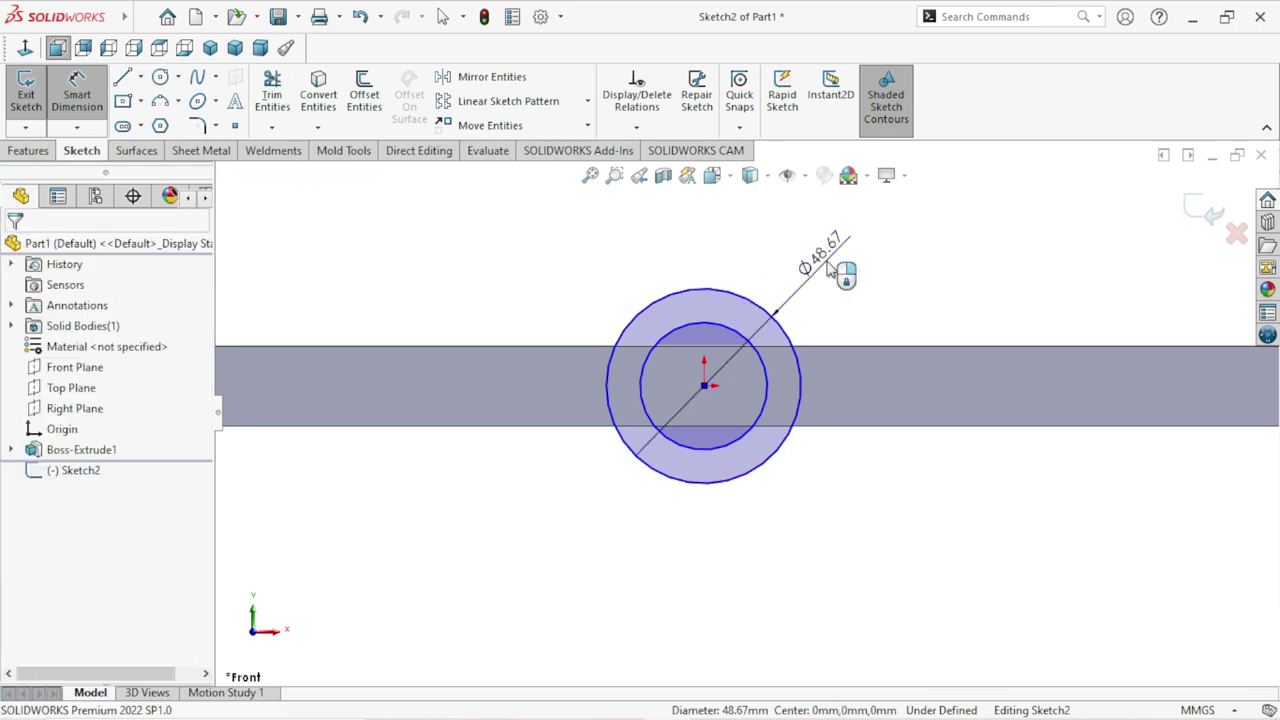
{"action": "left_click", "coordinate": [826, 270]}
{"action": "type", "text": "45"}
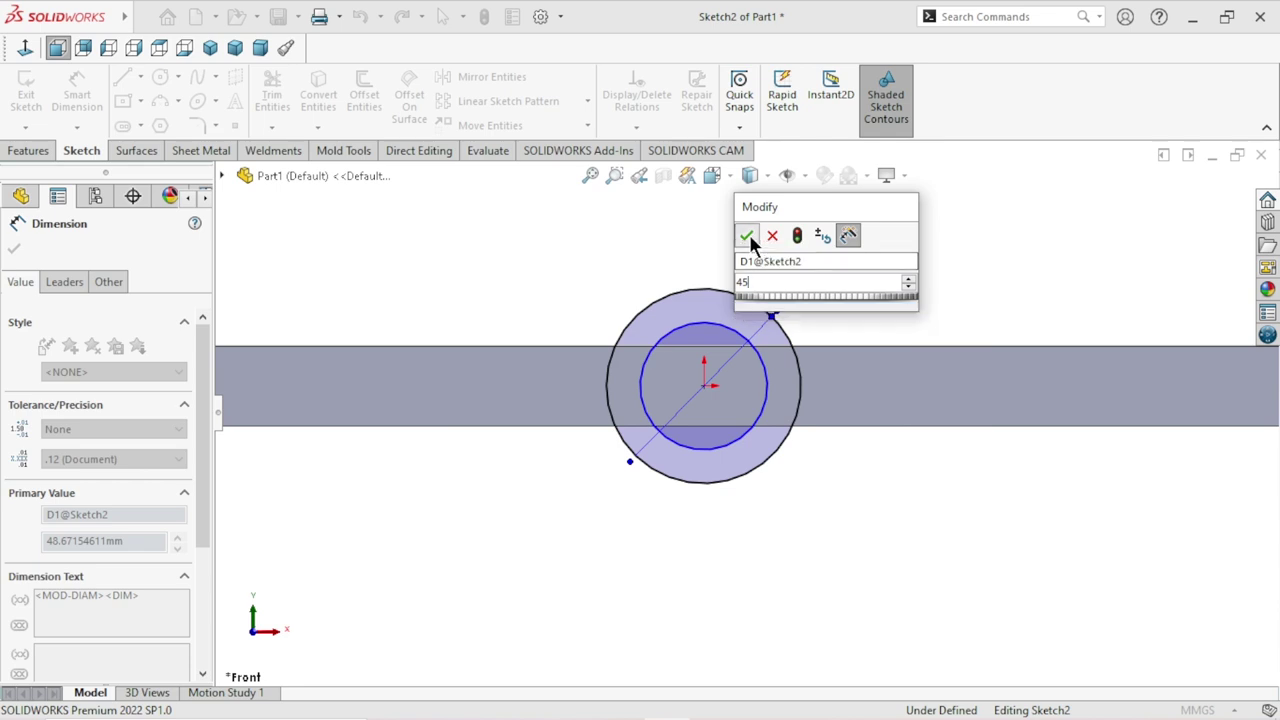
{"action": "left_click", "coordinate": [747, 235]}
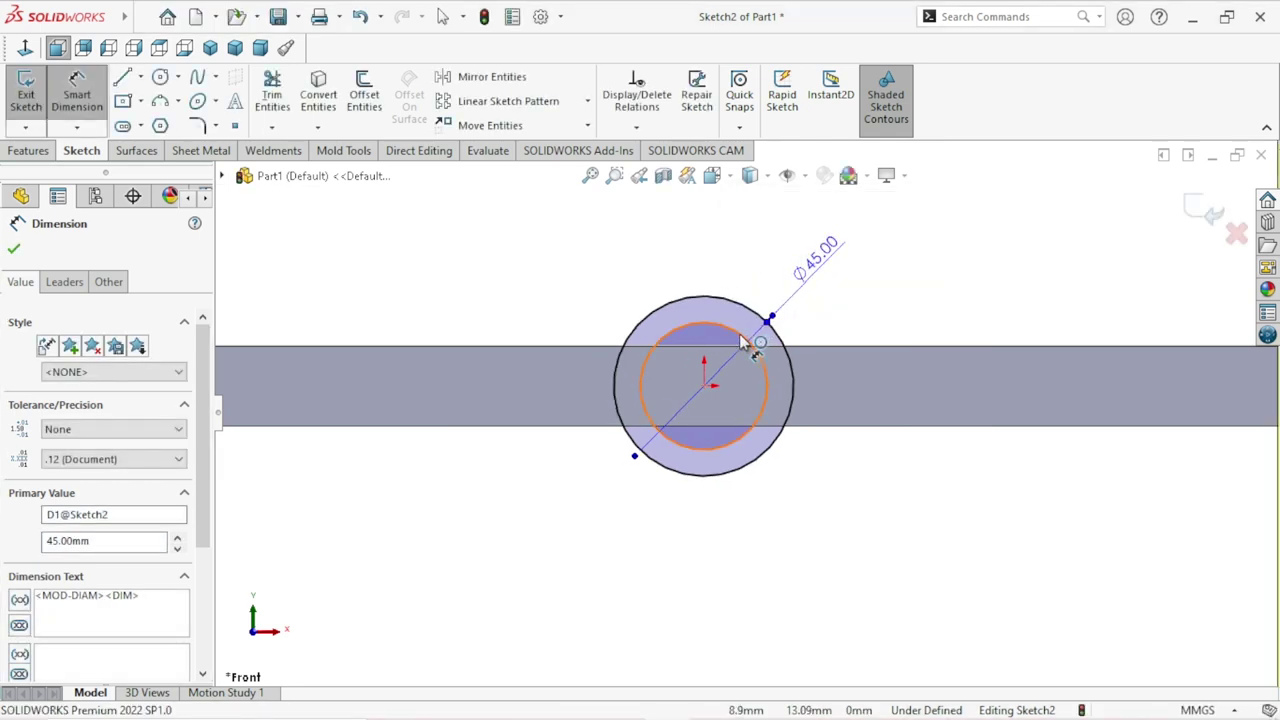
{"action": "key", "text": "Escape"}
Dimension the inner circle to Ø35 mm and place its label beside the Ø45 label.
{"action": "left_click", "coordinate": [864, 318]}
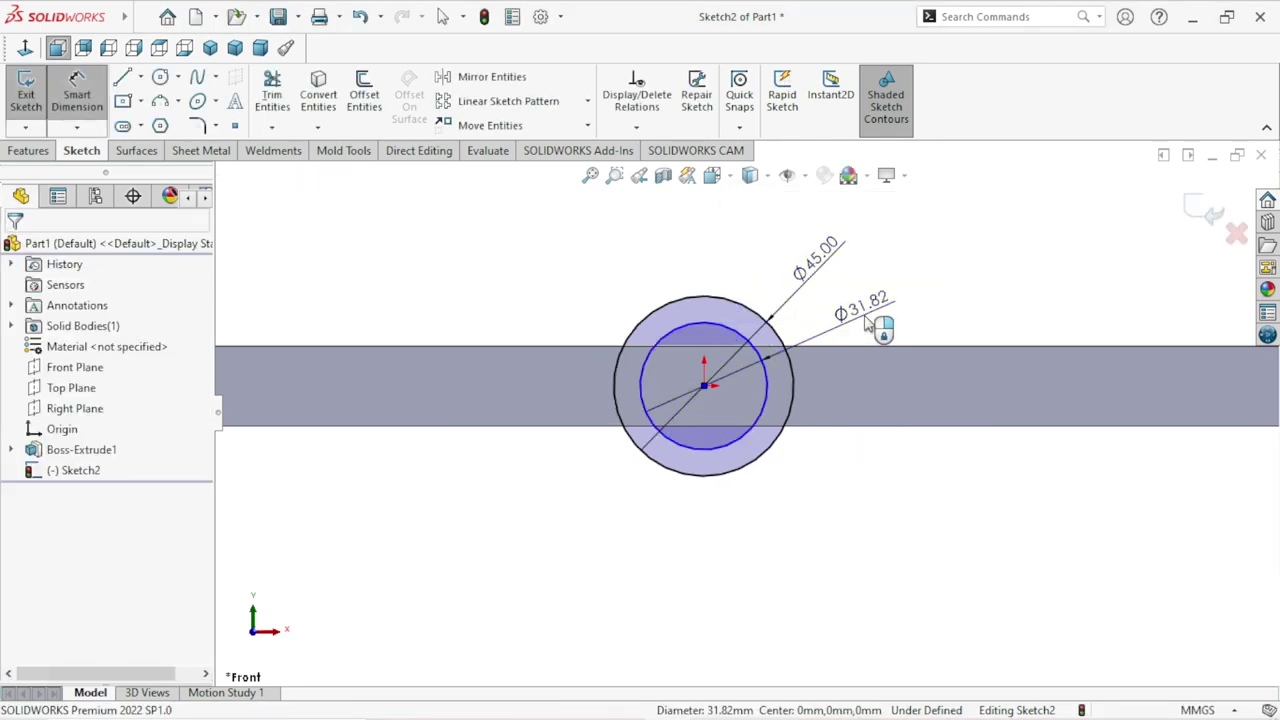
{"action": "left_click", "coordinate": [866, 320]}
{"action": "type", "text": "35"}
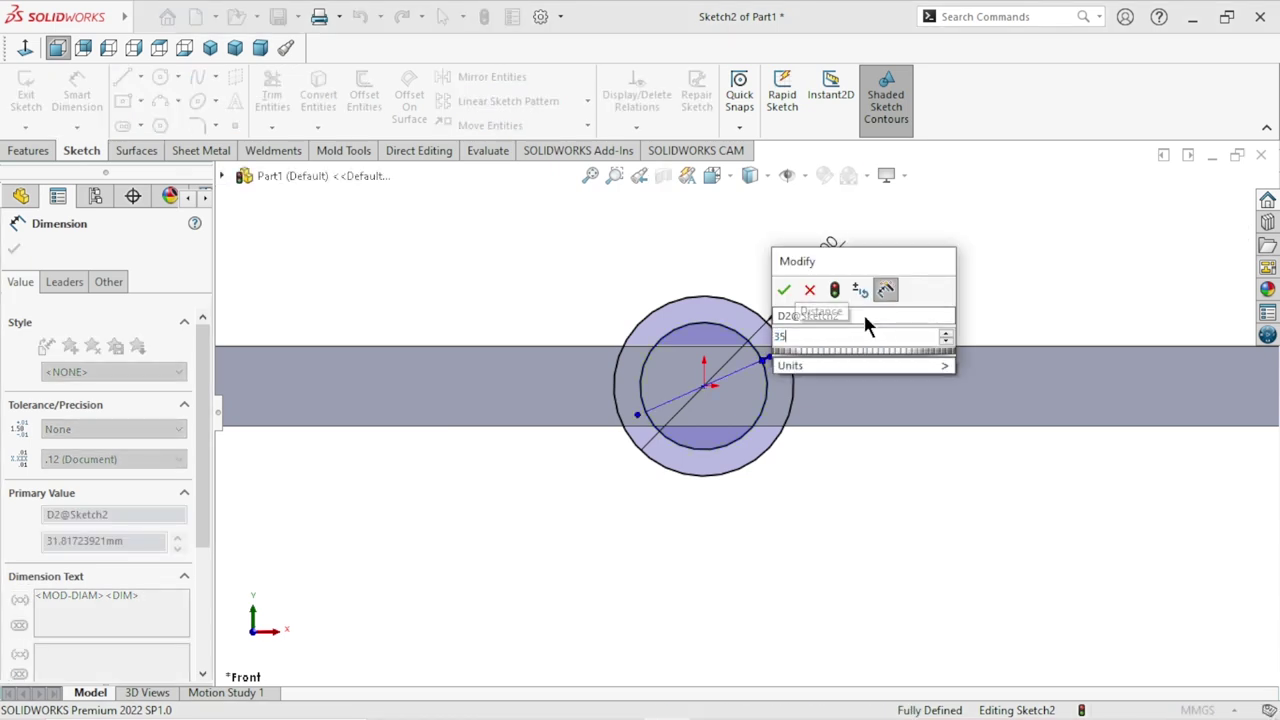
{"action": "left_click", "coordinate": [785, 290]}
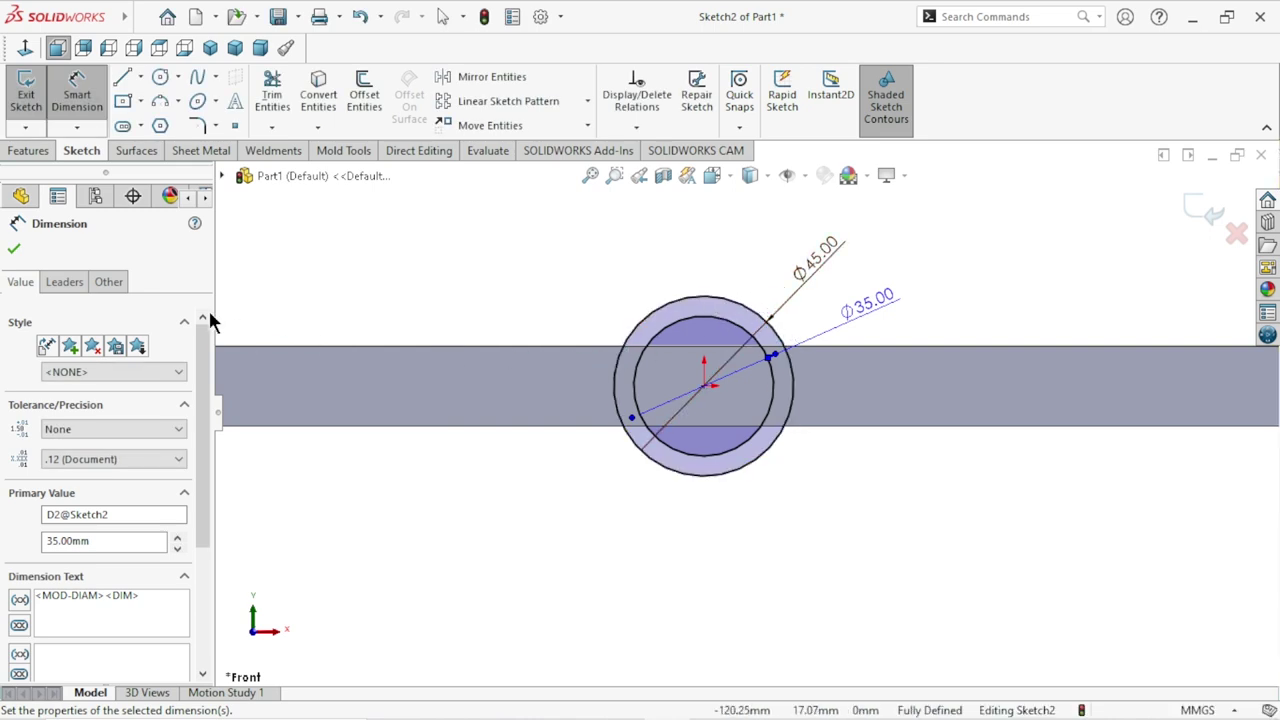
{"action": "left_click_drag", "start_coordinate": [866, 318], "coordinate": [803, 250]}
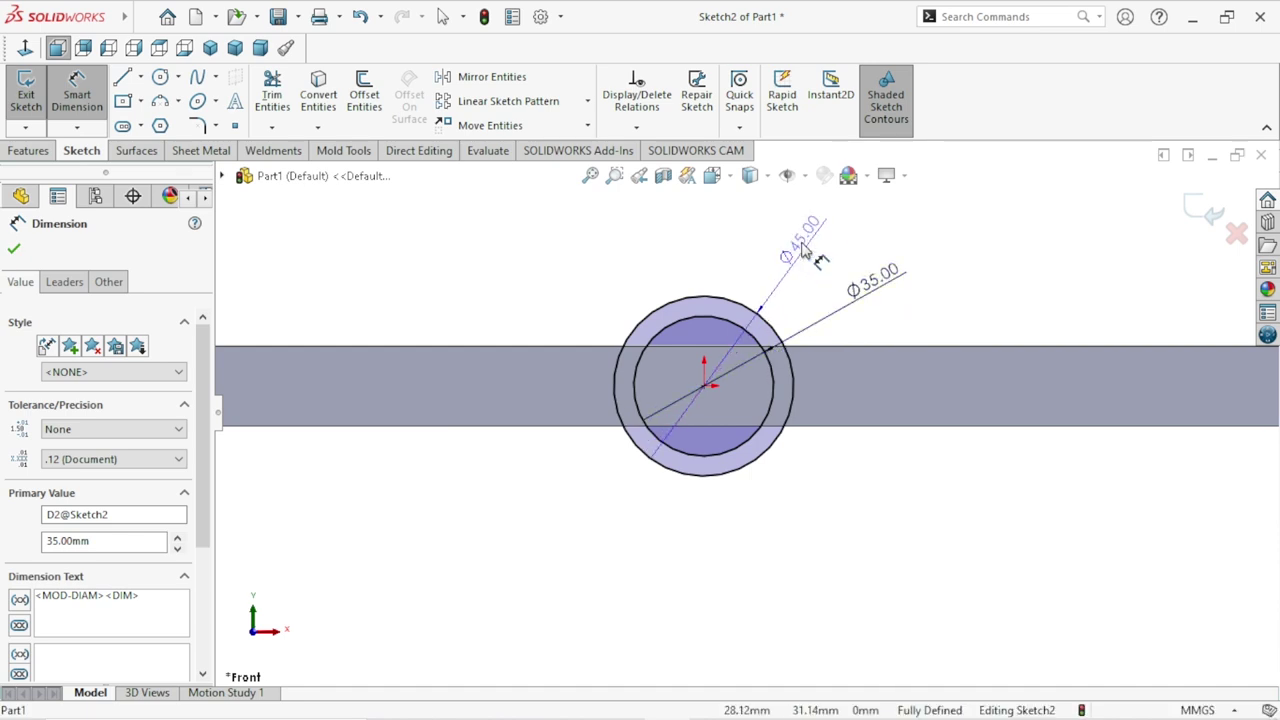
{"action": "left_click", "coordinate": [13, 251]}
{"action": "scroll", "coordinate": [752, 443], "scroll_direction": "up", "scroll_amount": 3}
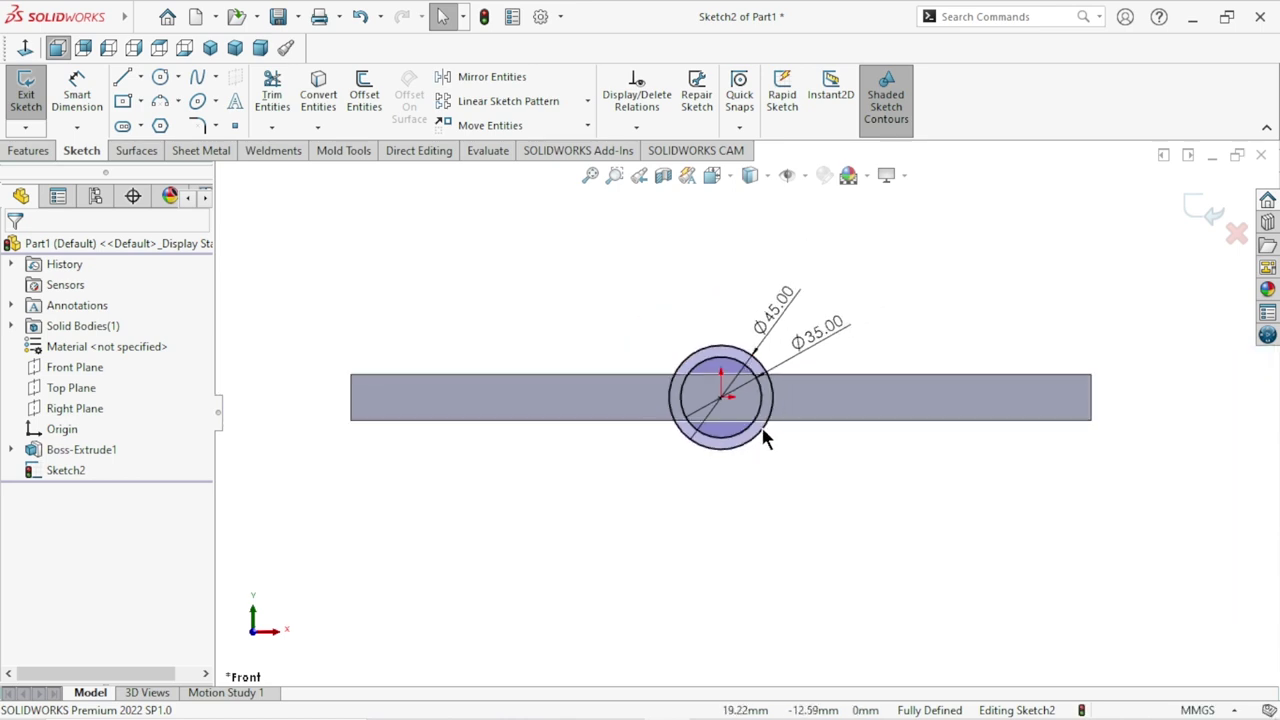
Set up a Mid Plane boss extrusion of Sketch2 at 40 mm depth.
{"action": "left_click", "coordinate": [27, 151]}
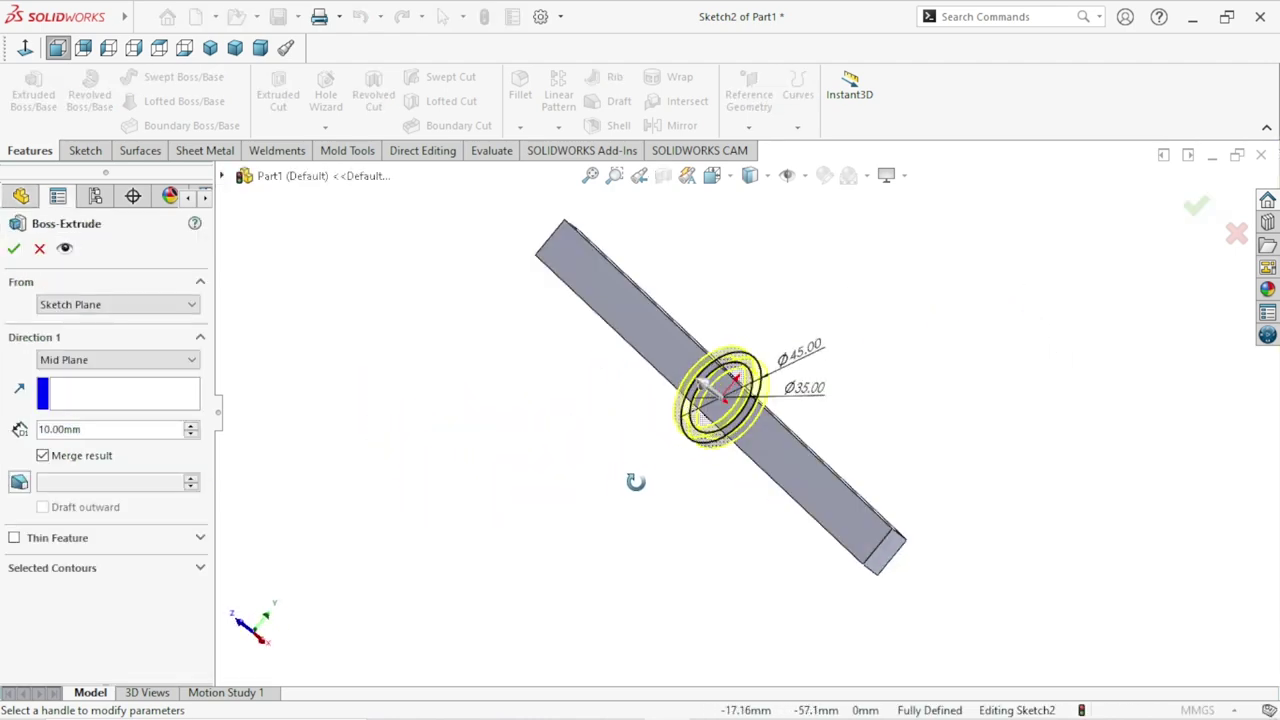
{"action": "middle_click_drag", "start_coordinate": [652, 343], "coordinate": [586, 323]}
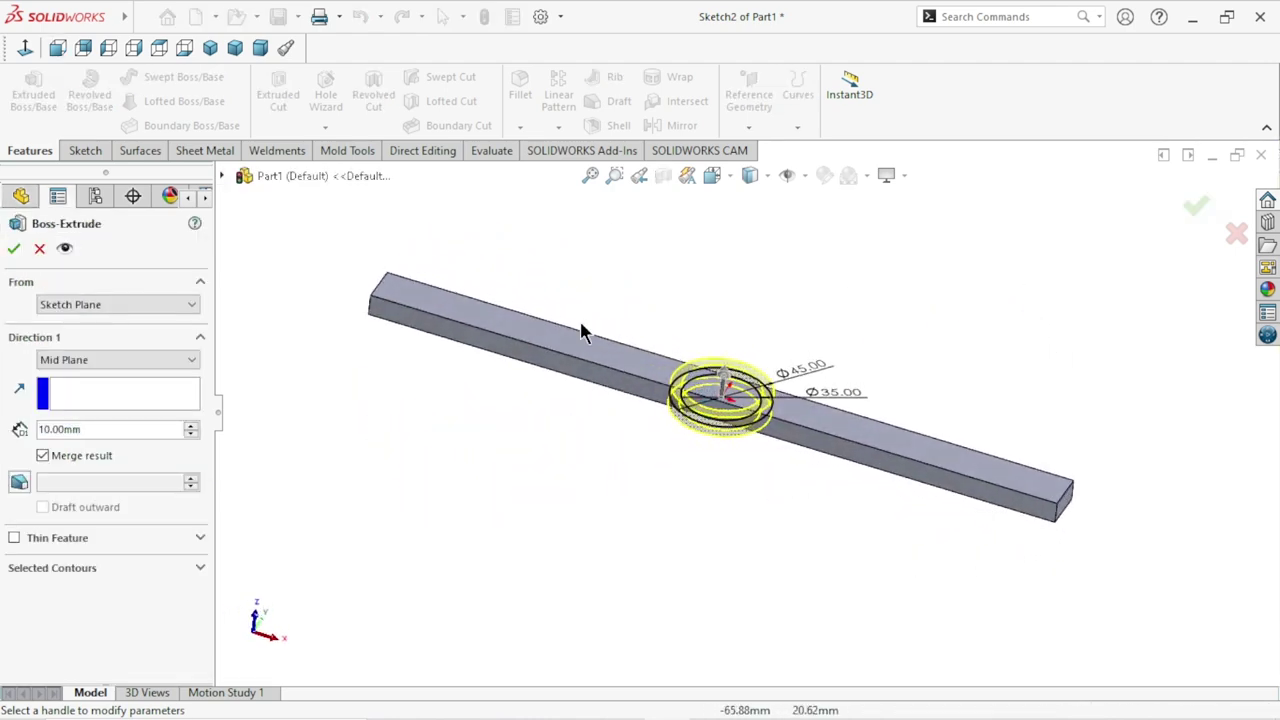
{"action": "left_click", "coordinate": [212, 48]}
{"action": "scroll", "coordinate": [779, 455], "scroll_direction": "down", "scroll_amount": 3}
{"action": "mouse_move", "coordinate": [779, 455]}
{"action": "middle_mouse_down"}
{"action": "mouse_move", "coordinate": [808, 457]}
{"action": "mouse_move", "coordinate": [825, 423]}
{"action": "mouse_move", "coordinate": [860, 286]}
{"action": "mouse_move", "coordinate": [714, 388]}
{"action": "mouse_move", "coordinate": [760, 291]}
{"action": "mouse_move", "coordinate": [717, 234]}
{"action": "mouse_move", "coordinate": [688, 150]}
{"action": "mouse_move", "coordinate": [688, 192]}
{"action": "middle_mouse_up"}
{"action": "left_click", "coordinate": [174, 358]}
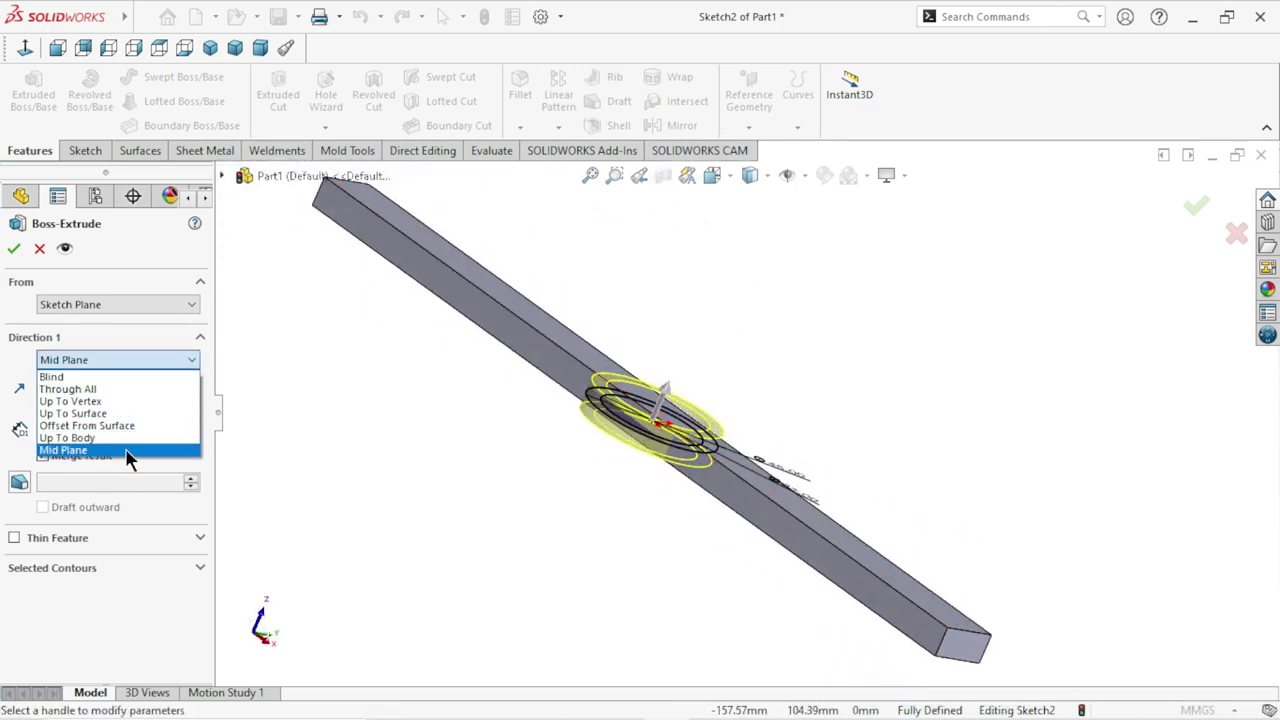
{"action": "left_click", "coordinate": [125, 450]}
{"action": "mouse_move", "coordinate": [375, 462]}
{"action": "middle_mouse_down"}
{"action": "mouse_move", "coordinate": [652, 510]}
{"action": "mouse_move", "coordinate": [618, 498]}
{"action": "middle_mouse_up"}
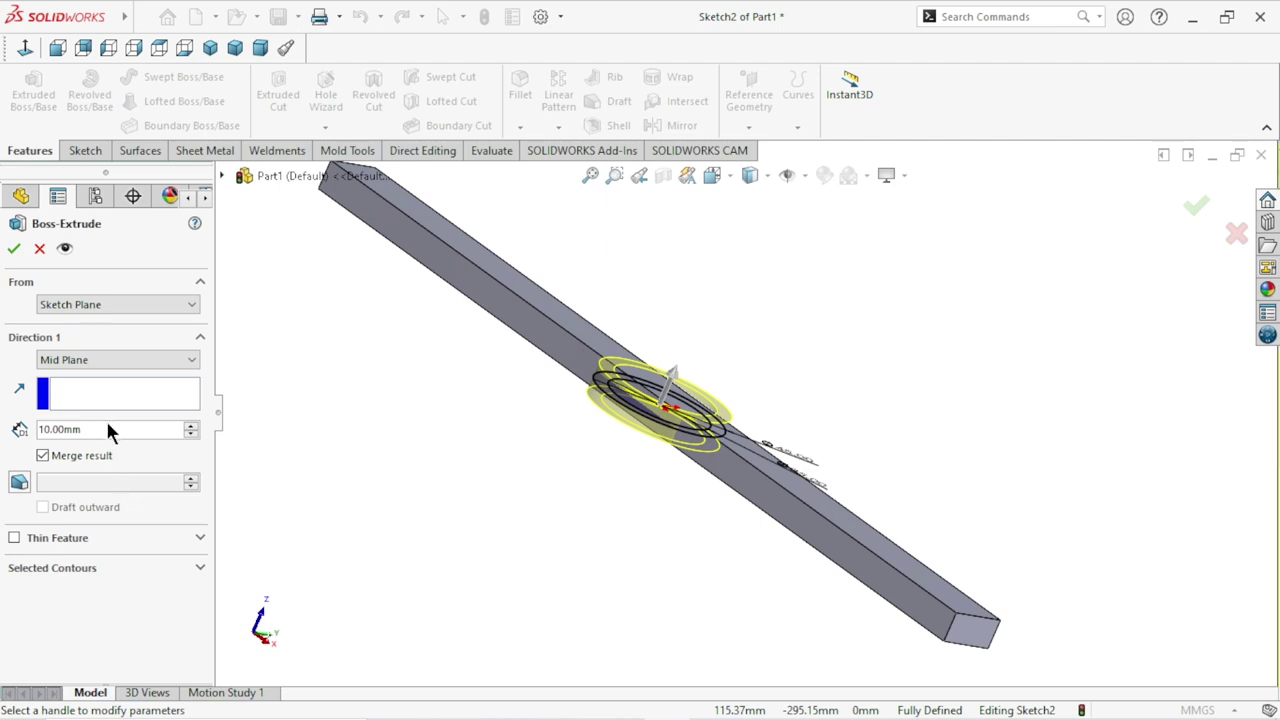
{"action": "left_click_drag", "start_coordinate": [106, 429], "coordinate": [3, 416]}
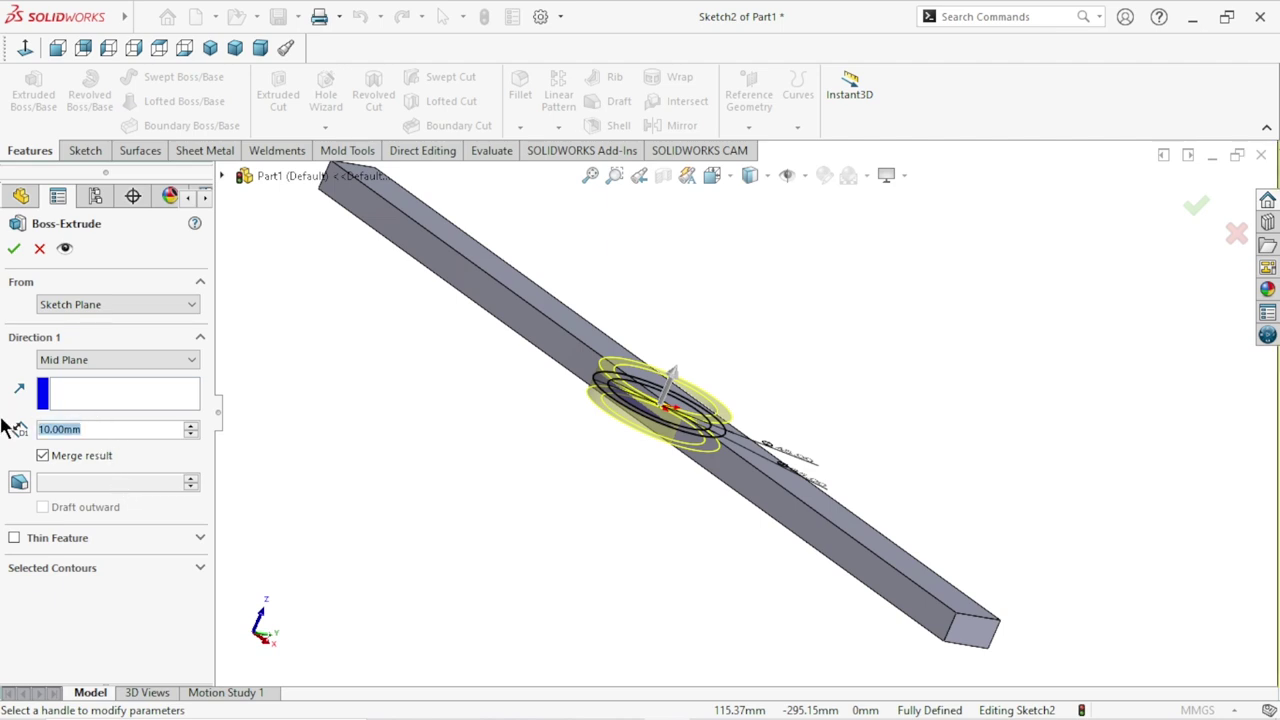
{"action": "type", "text": "40"}
{"action": "key", "text": "Return"}
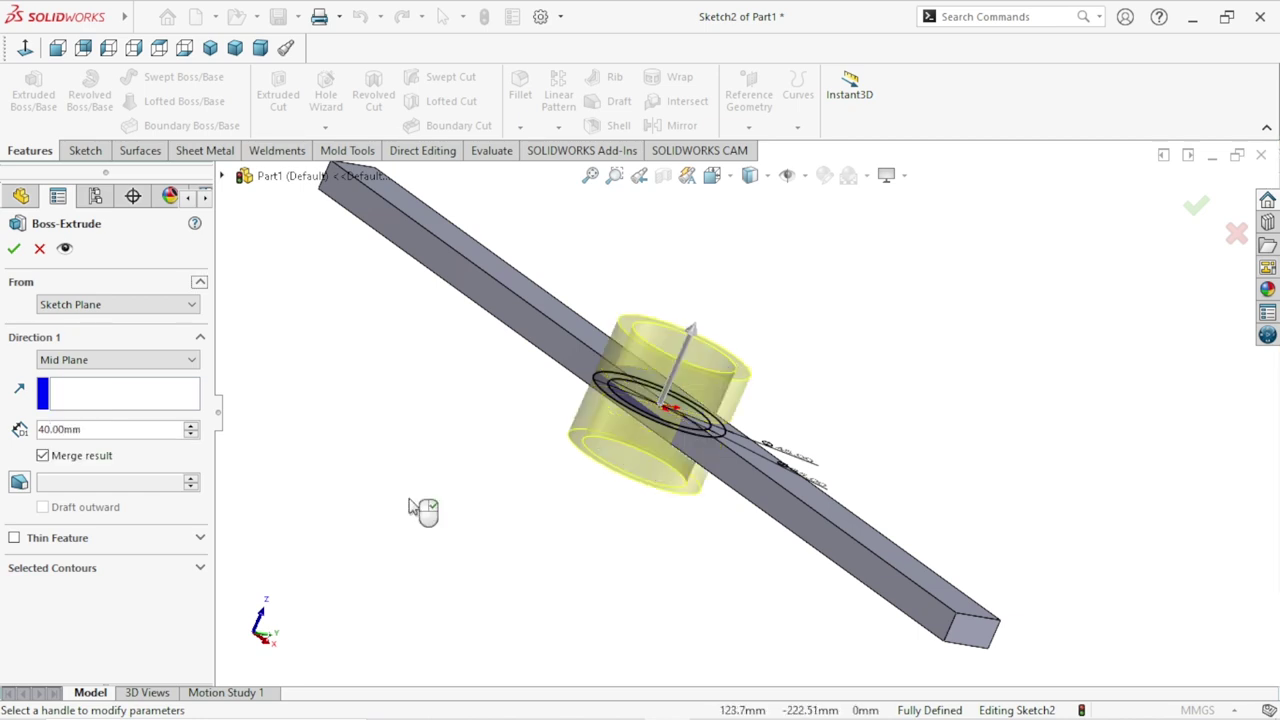
Extrude only the Ø45 circle contour as the cylindrical boss and confirm.
{"action": "mouse_move", "coordinate": [490, 415]}
{"action": "middle_mouse_down"}
{"action": "mouse_move", "coordinate": [460, 357]}
{"action": "mouse_move", "coordinate": [469, 420]}
{"action": "mouse_move", "coordinate": [108, 537]}
{"action": "middle_mouse_up"}
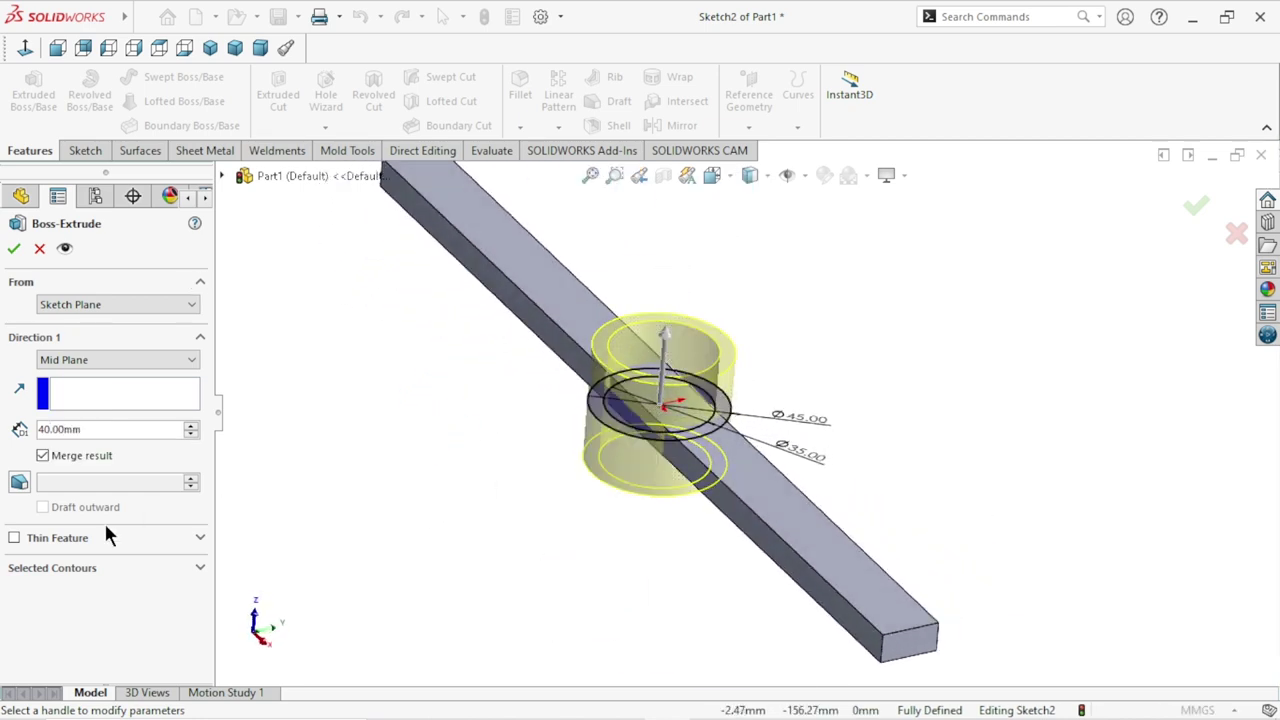
{"action": "left_click", "coordinate": [64, 568]}
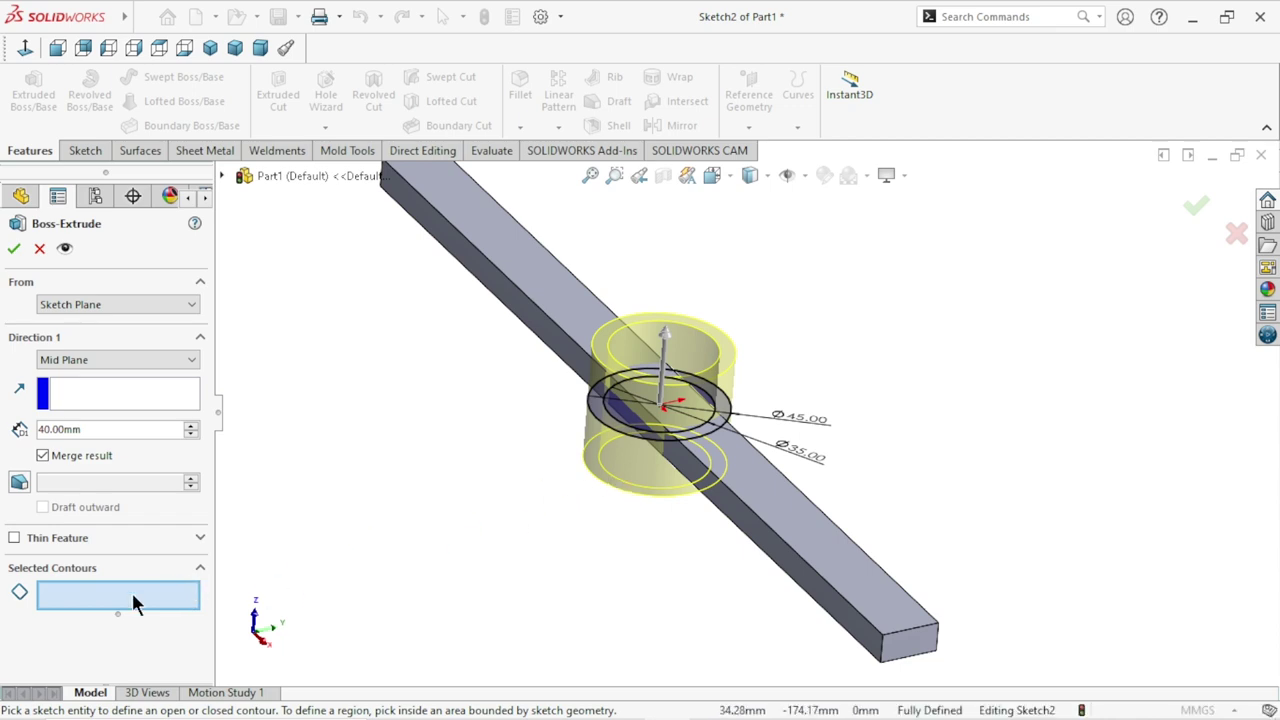
{"action": "left_click", "coordinate": [595, 417]}
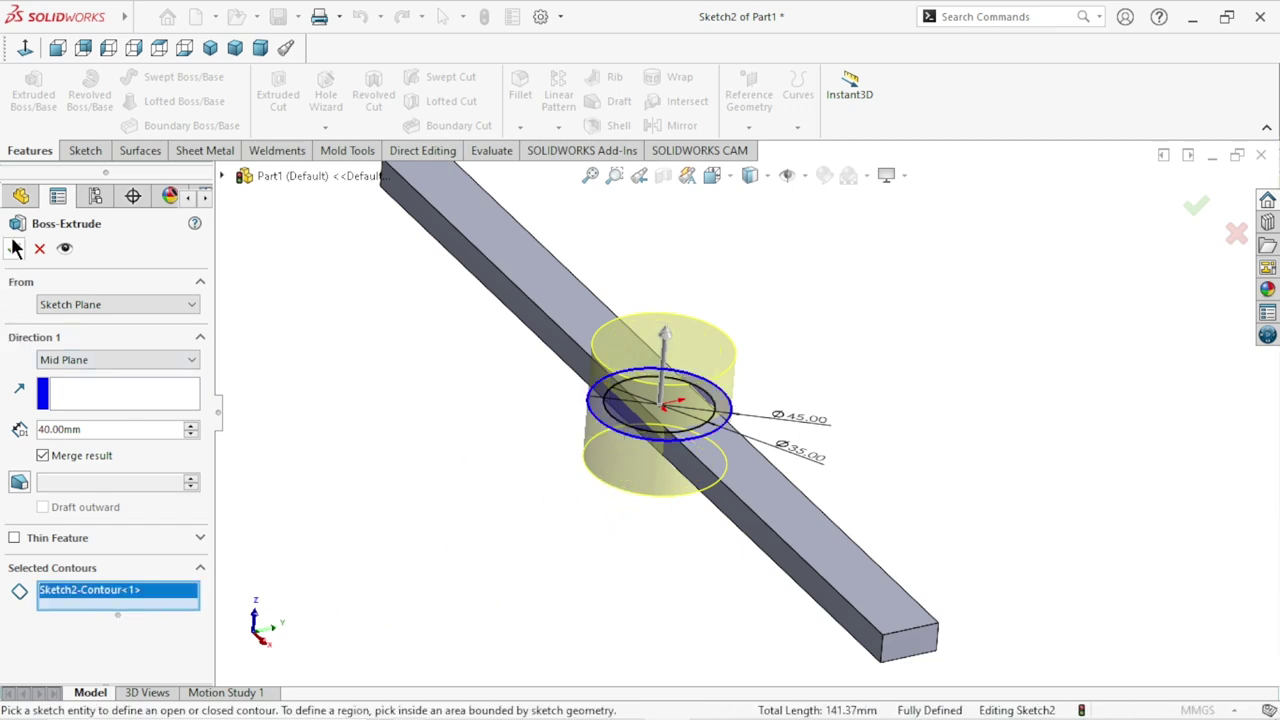
{"action": "key", "text": "Return"}
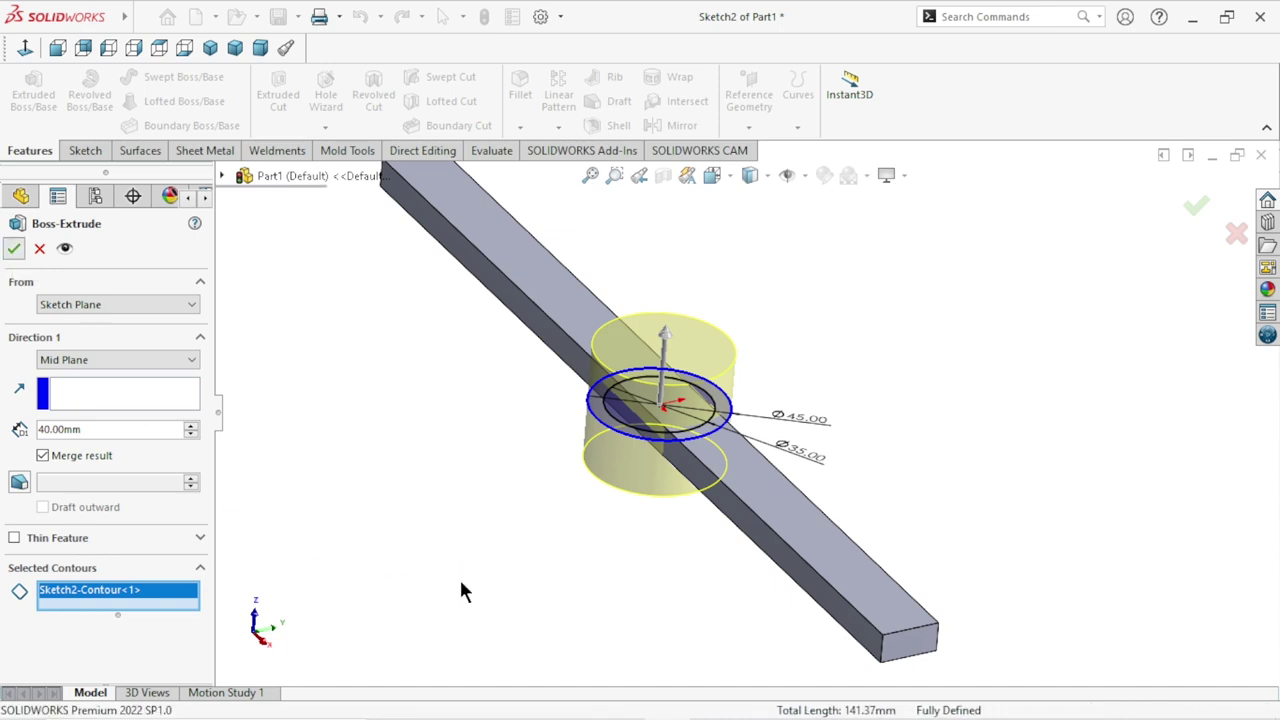
{"action": "scroll", "coordinate": [698, 509], "scroll_direction": "up", "scroll_amount": 3}
{"action": "mouse_move", "coordinate": [700, 509]}
{"action": "middle_mouse_down"}
{"action": "mouse_move", "coordinate": [760, 520]}
{"action": "mouse_move", "coordinate": [837, 477]}
{"action": "mouse_move", "coordinate": [806, 557]}
{"action": "middle_mouse_up"}
{"action": "left_click", "coordinate": [12, 471]}
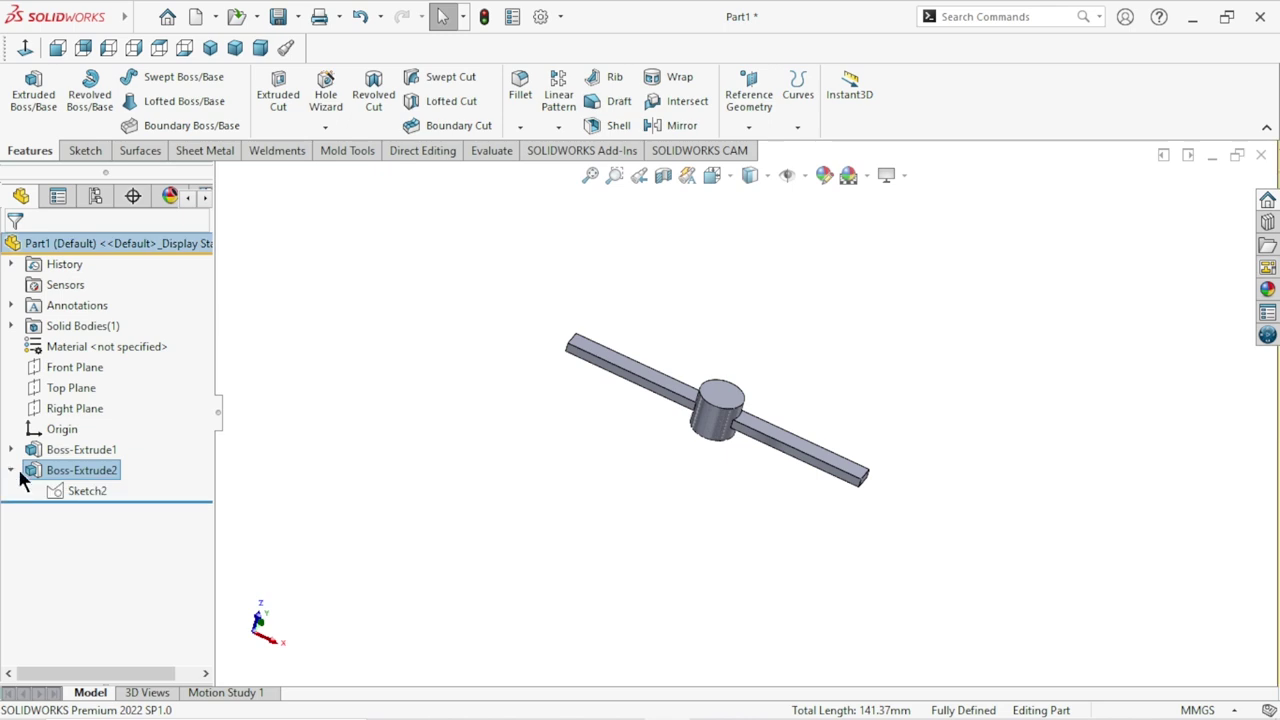
Extrude-cut Sketch2's 35 mm circle through the boss, Mid Plane 90 mm deep.
{"action": "left_click", "coordinate": [69, 489]}
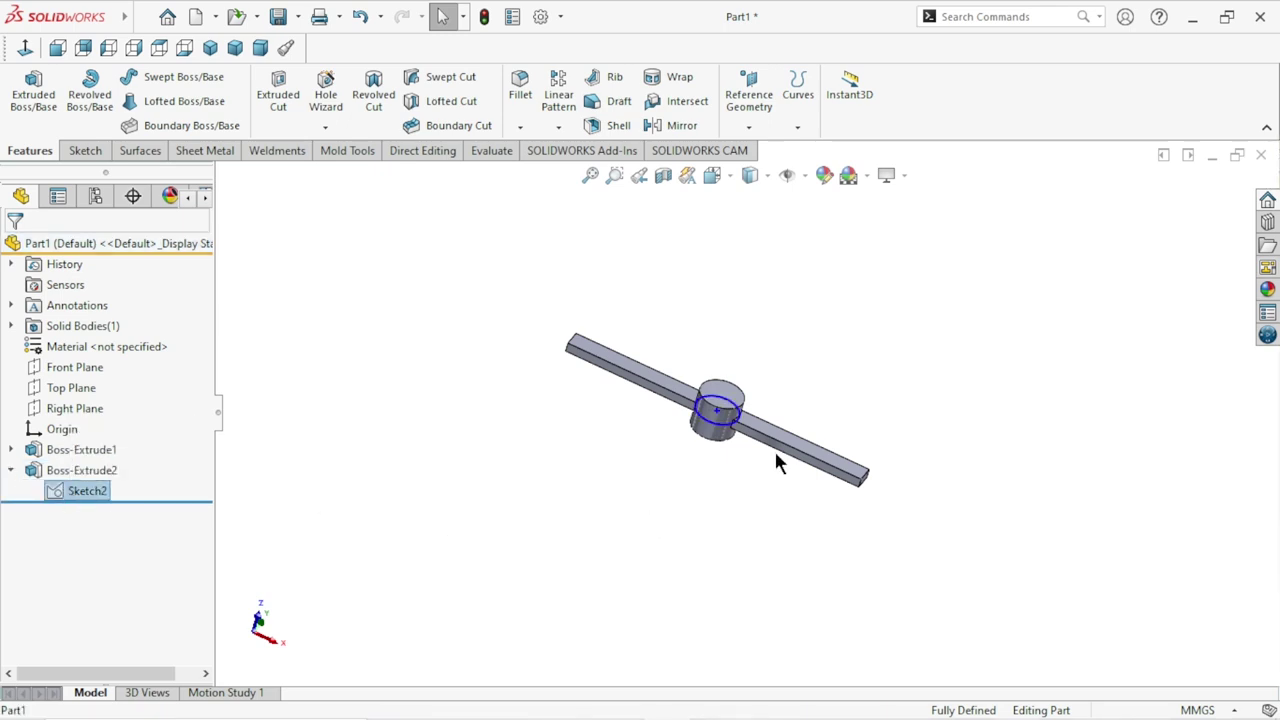
{"action": "scroll", "coordinate": [774, 449], "scroll_direction": "down", "scroll_amount": 2}
{"action": "left_click", "coordinate": [131, 487]}
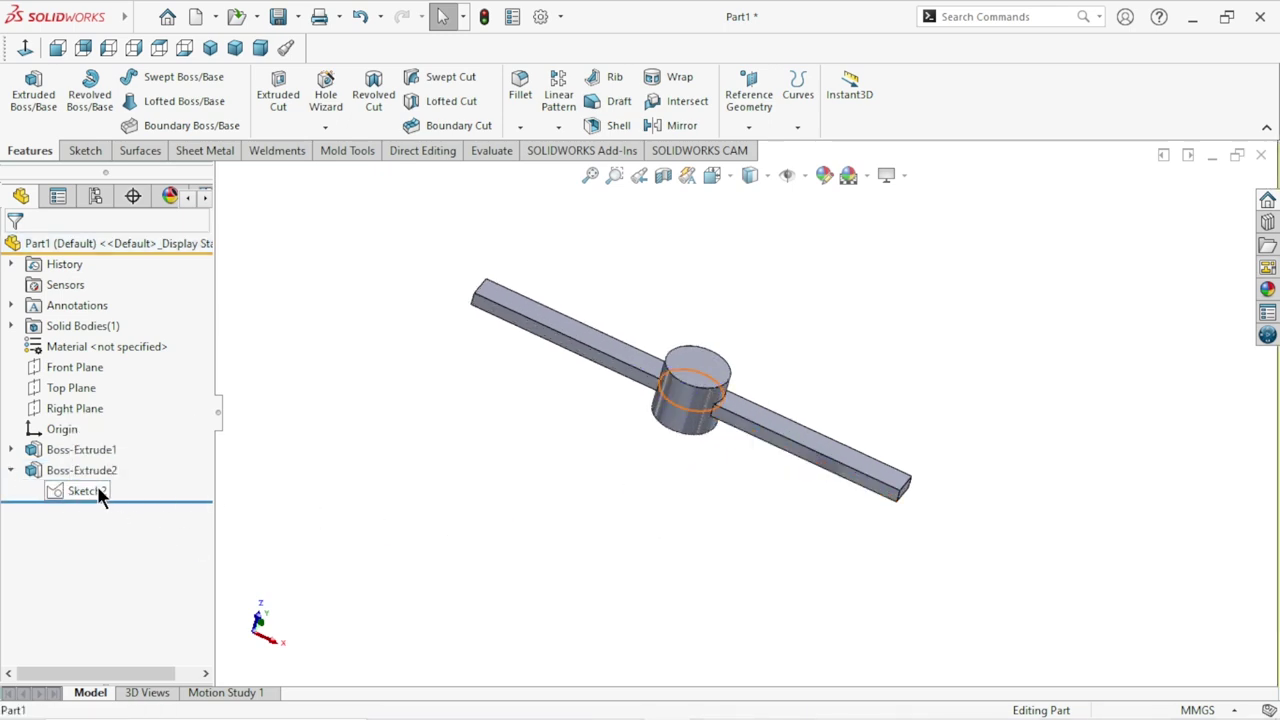
{"action": "left_click", "coordinate": [97, 488]}
{"action": "middle_click_drag", "start_coordinate": [707, 455], "coordinate": [660, 503]}
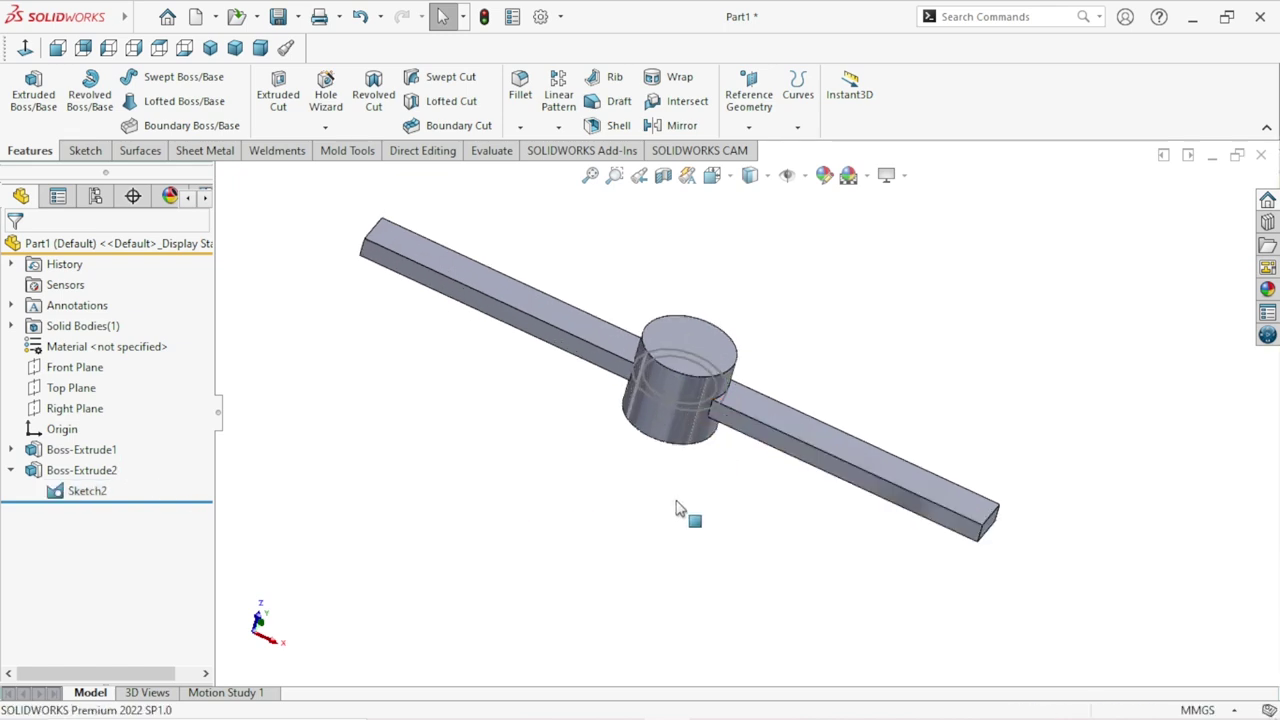
{"action": "scroll", "coordinate": [565, 430], "scroll_direction": "down", "scroll_amount": 2}
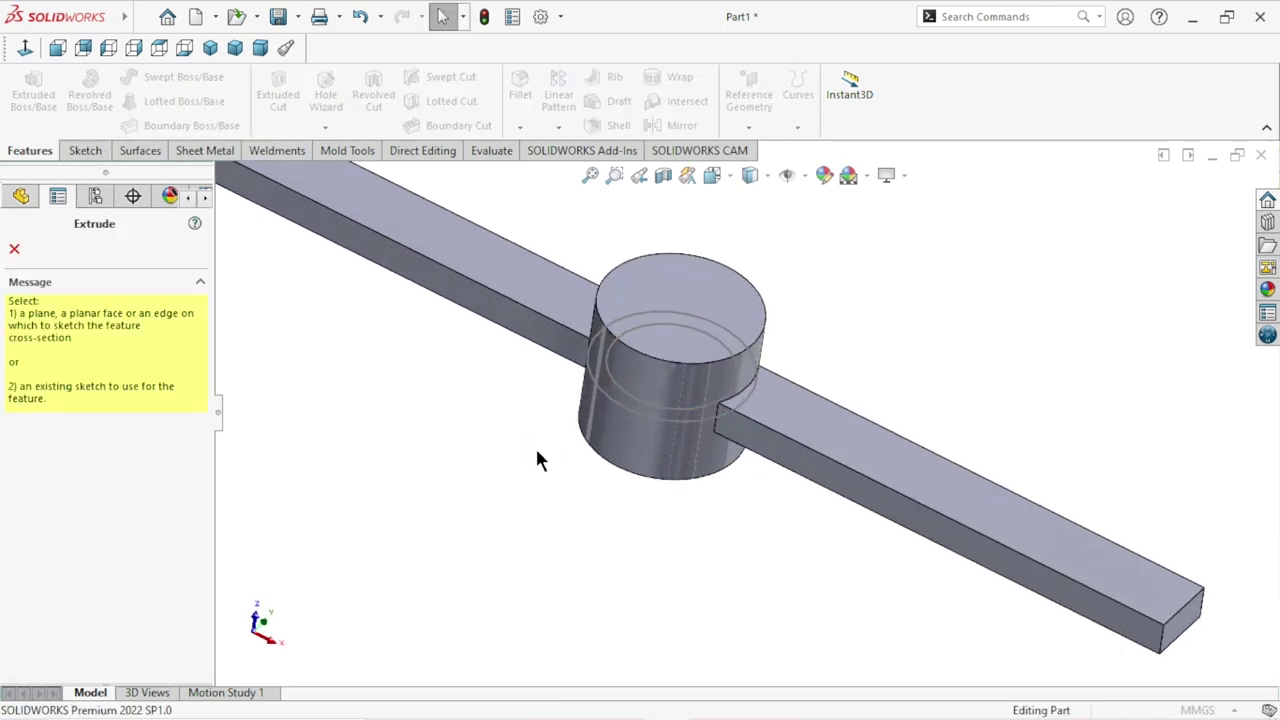
{"action": "left_click", "coordinate": [641, 401]}
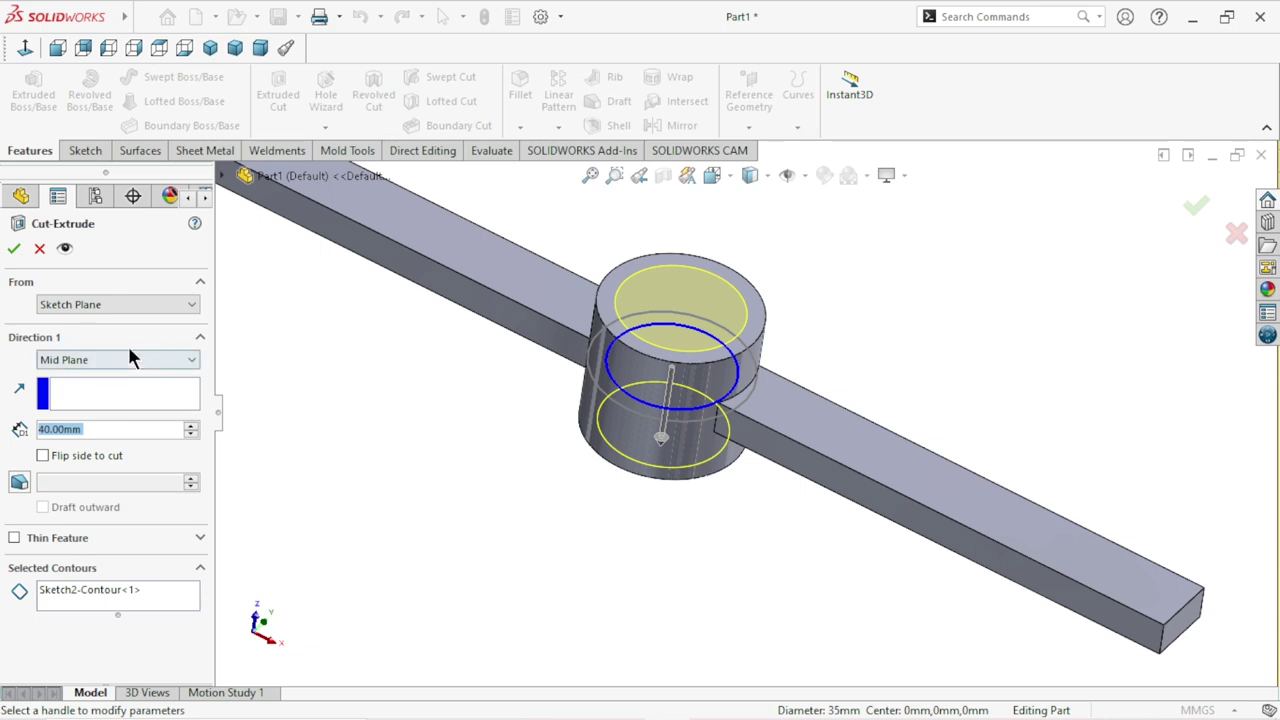
{"action": "scroll", "coordinate": [193, 424], "scroll_direction": "up", "scroll_amount": 3}
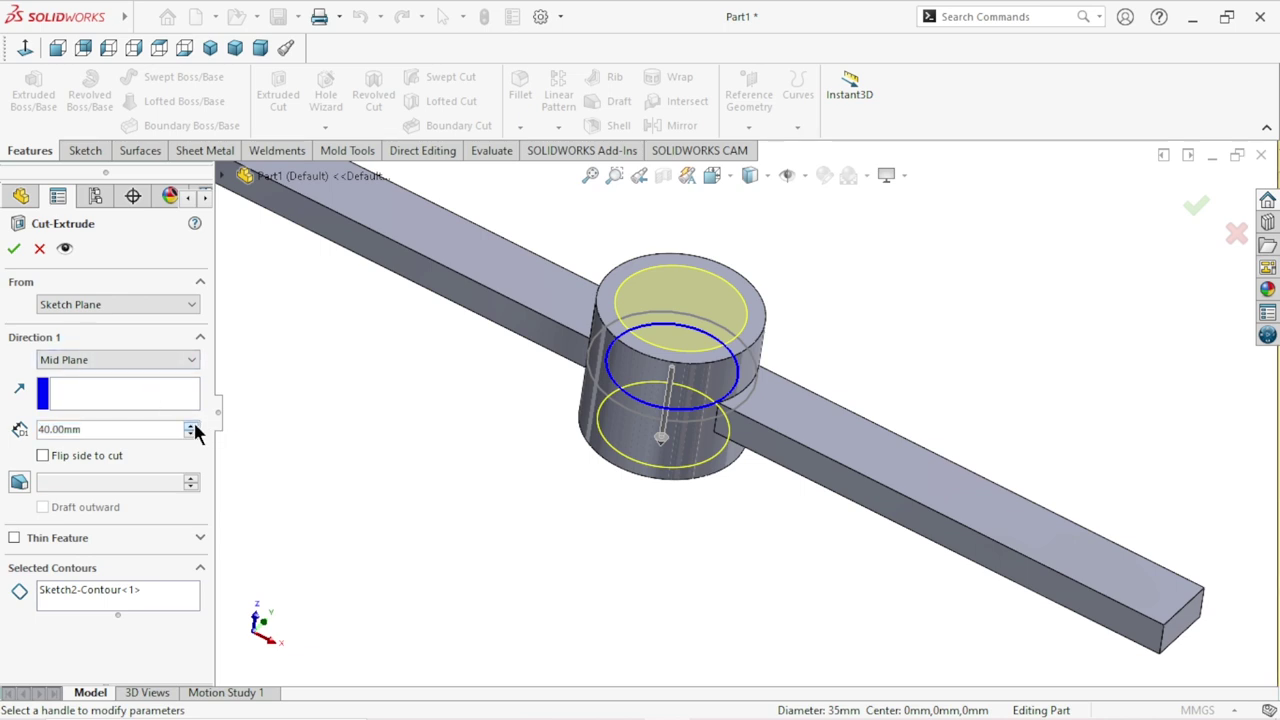
{"action": "scroll", "coordinate": [193, 424], "scroll_direction": "up", "scroll_amount": 2}
{"action": "left_click", "coordinate": [13, 249]}
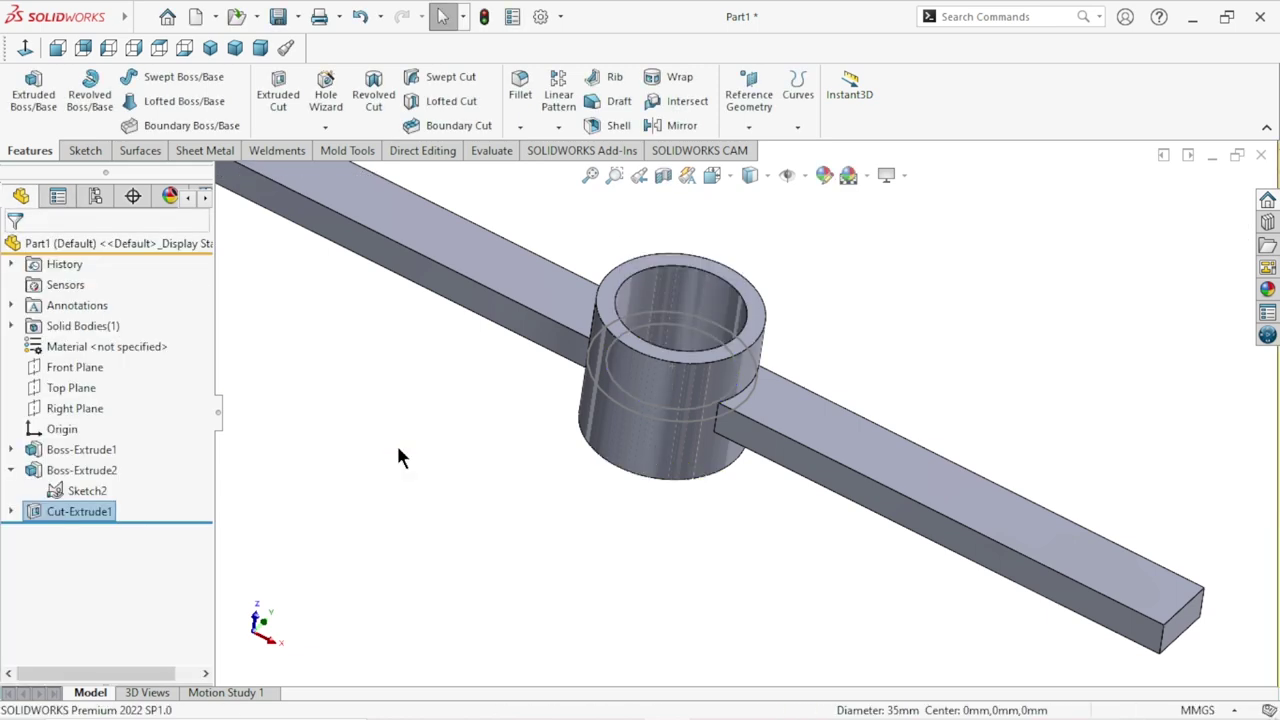
Hide Sketch2 so only the bar and hollow ring hub show.
{"action": "left_click", "coordinate": [108, 484]}
{"action": "left_click", "coordinate": [103, 462]}
{"action": "mouse_move", "coordinate": [563, 449]}
{"action": "middle_mouse_down"}
{"action": "mouse_move", "coordinate": [554, 497]}
{"action": "mouse_move", "coordinate": [640, 423]}
{"action": "mouse_move", "coordinate": [631, 486]}
{"action": "mouse_move", "coordinate": [606, 460]}
{"action": "mouse_move", "coordinate": [586, 371]}
{"action": "mouse_move", "coordinate": [606, 460]}
{"action": "mouse_move", "coordinate": [651, 277]}
{"action": "mouse_move", "coordinate": [558, 468]}
{"action": "mouse_move", "coordinate": [603, 534]}
{"action": "middle_mouse_up"}
{"action": "scroll", "coordinate": [631, 486], "scroll_direction": "up", "scroll_amount": 3}
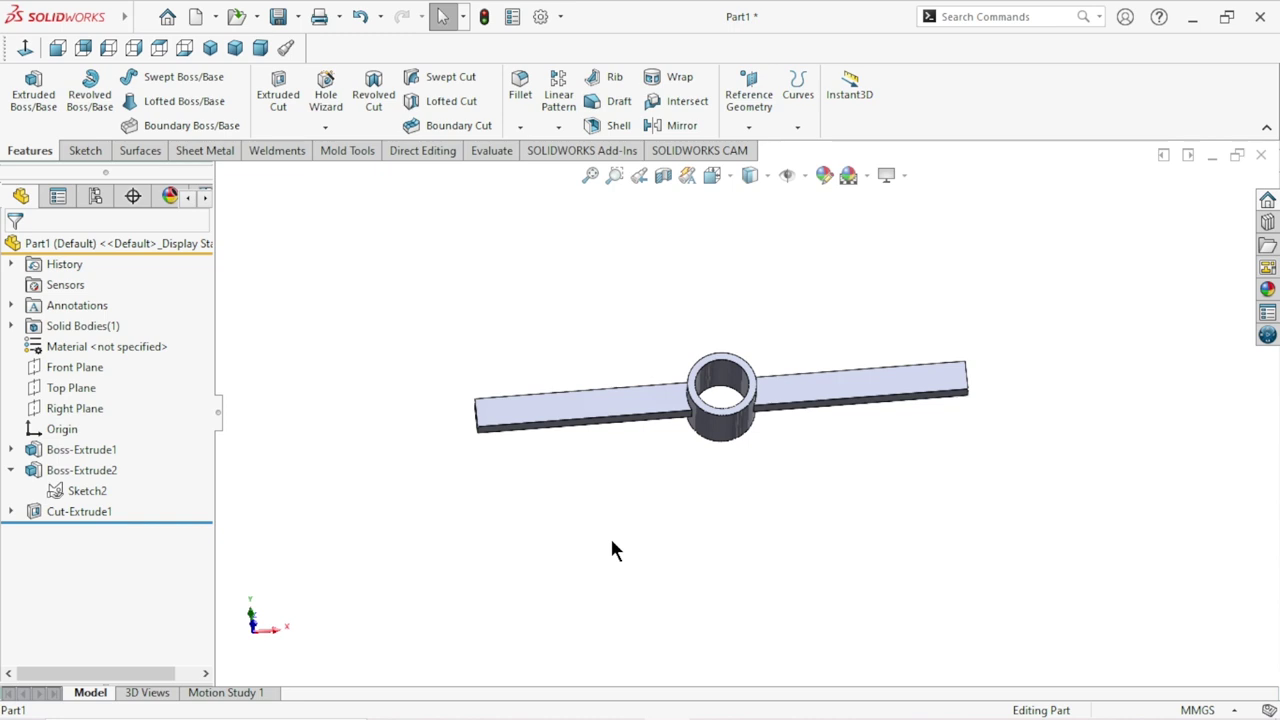
{"action": "key", "text": "ctrl+Right"}
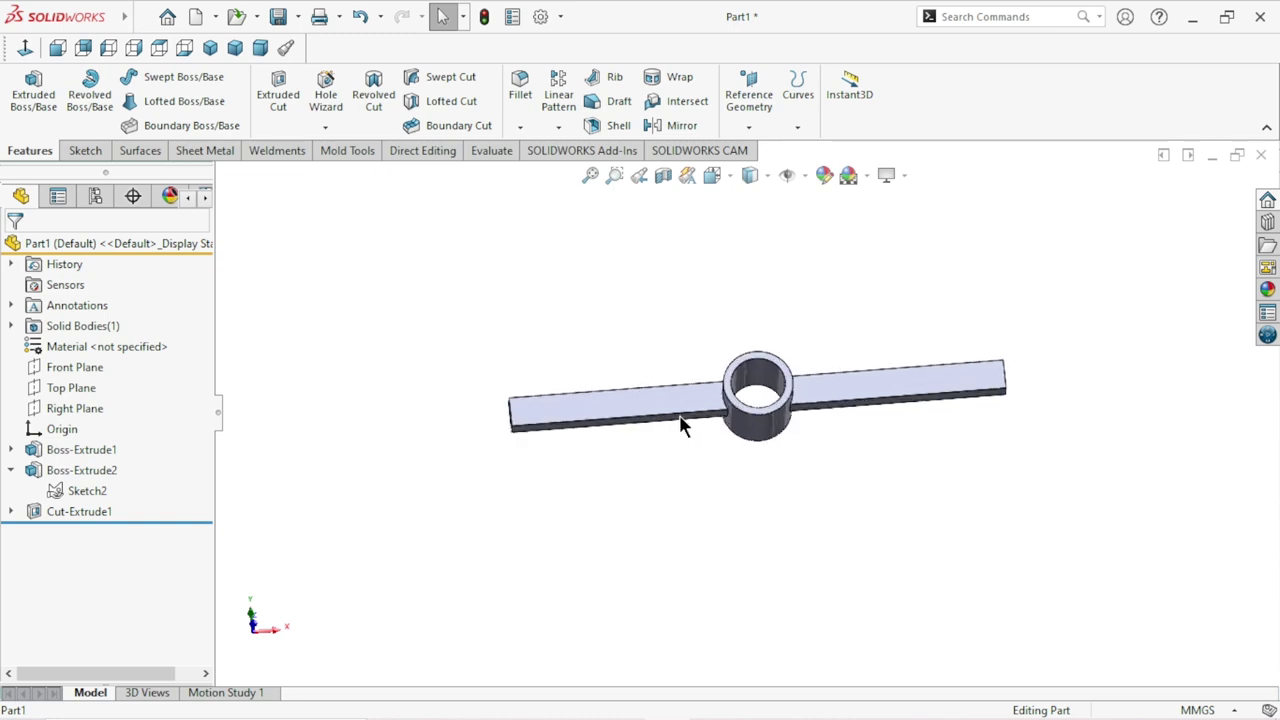
Inspect the part from several angles, then select the face of the bar's left arm.
{"action": "middle_click_drag", "start_coordinate": [706, 465], "coordinate": [491, 466]}
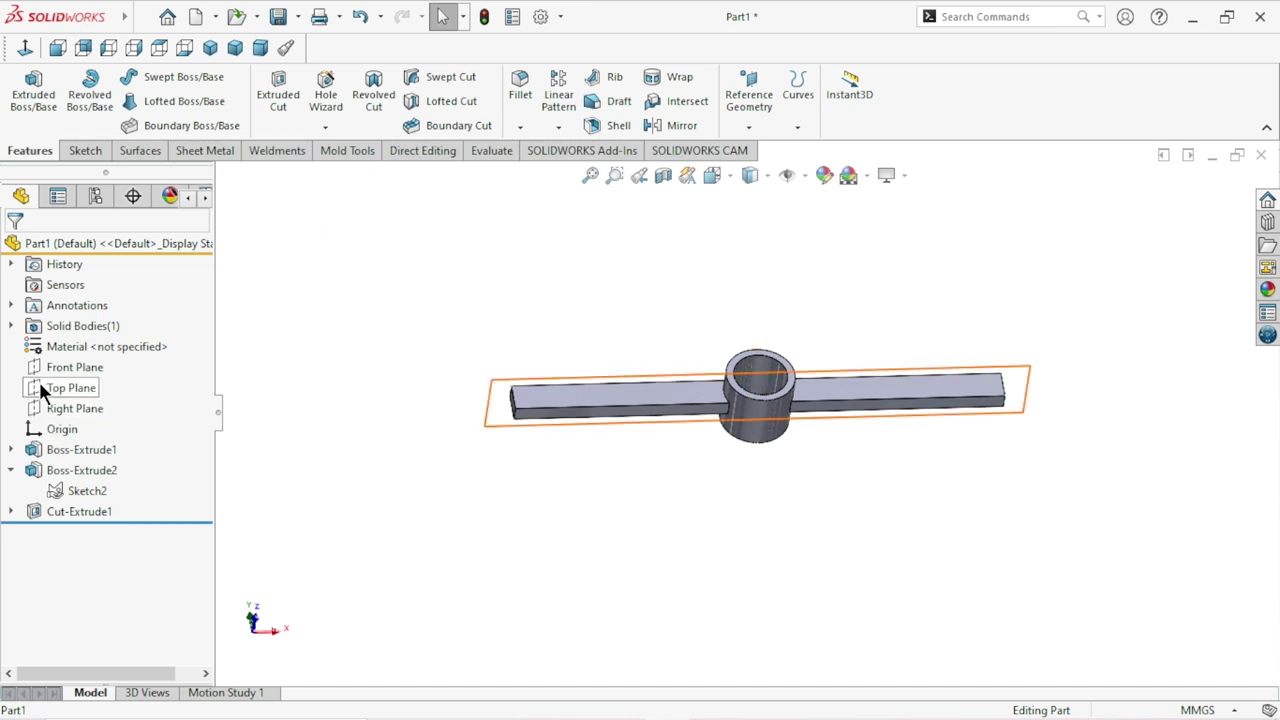
{"action": "mouse_move", "coordinate": [430, 425]}
{"action": "middle_mouse_down"}
{"action": "mouse_move", "coordinate": [586, 423]}
{"action": "mouse_move", "coordinate": [583, 367]}
{"action": "mouse_move", "coordinate": [477, 429]}
{"action": "middle_mouse_up"}
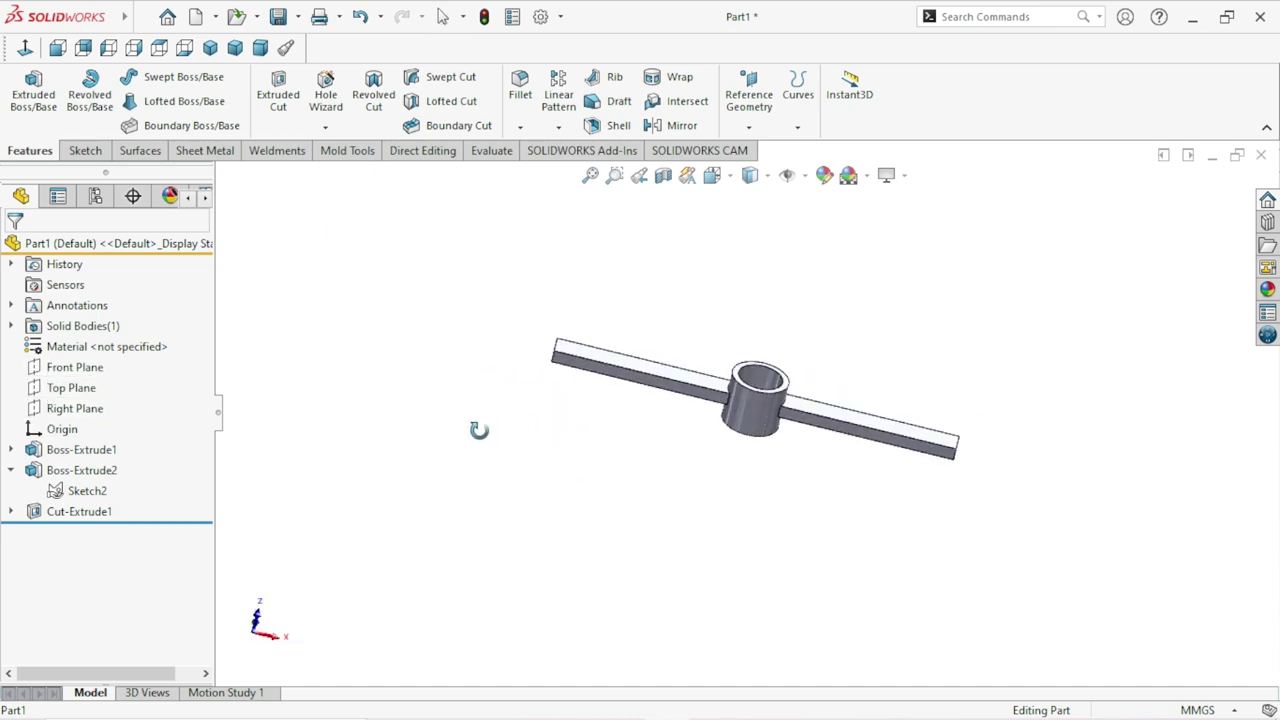
{"action": "left_click", "coordinate": [53, 367]}
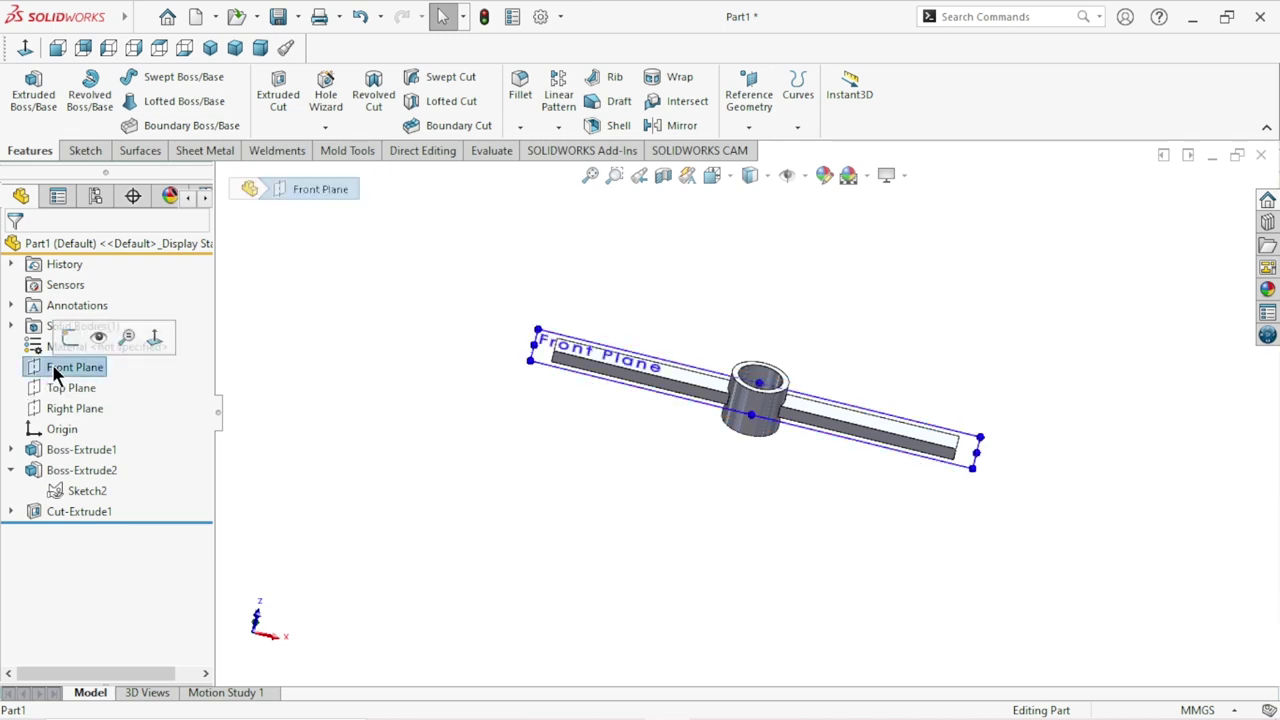
{"action": "left_click", "coordinate": [474, 473]}
{"action": "mouse_move", "coordinate": [603, 456]}
{"action": "middle_mouse_down"}
{"action": "mouse_move", "coordinate": [534, 491]}
{"action": "mouse_move", "coordinate": [591, 466]}
{"action": "mouse_move", "coordinate": [632, 514]}
{"action": "middle_mouse_up"}
{"action": "scroll", "coordinate": [757, 434], "scroll_direction": "down", "scroll_amount": 3}
{"action": "middle_click_drag", "start_coordinate": [757, 434], "coordinate": [594, 481]}
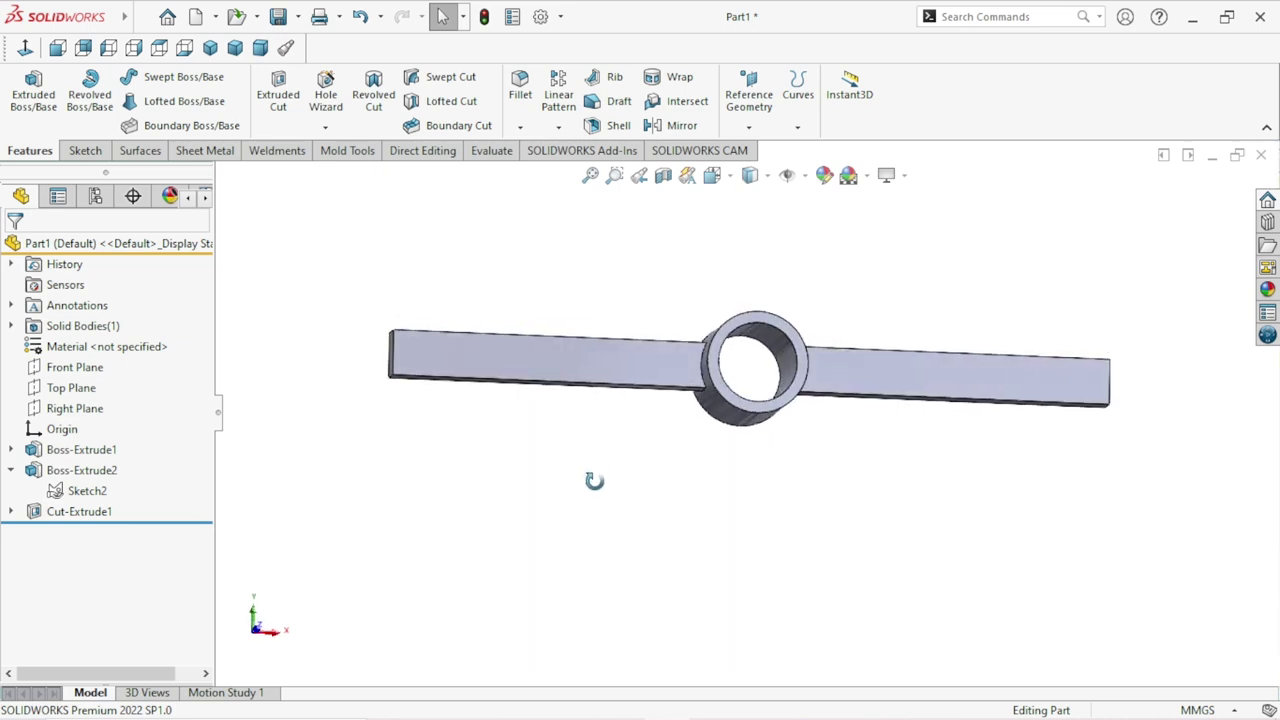
{"action": "left_click", "coordinate": [550, 352]}
Start a sketch on the left arm face, viewed normal; a 10 mm offset fails and is cancelled.
{"action": "left_click", "coordinate": [630, 296]}
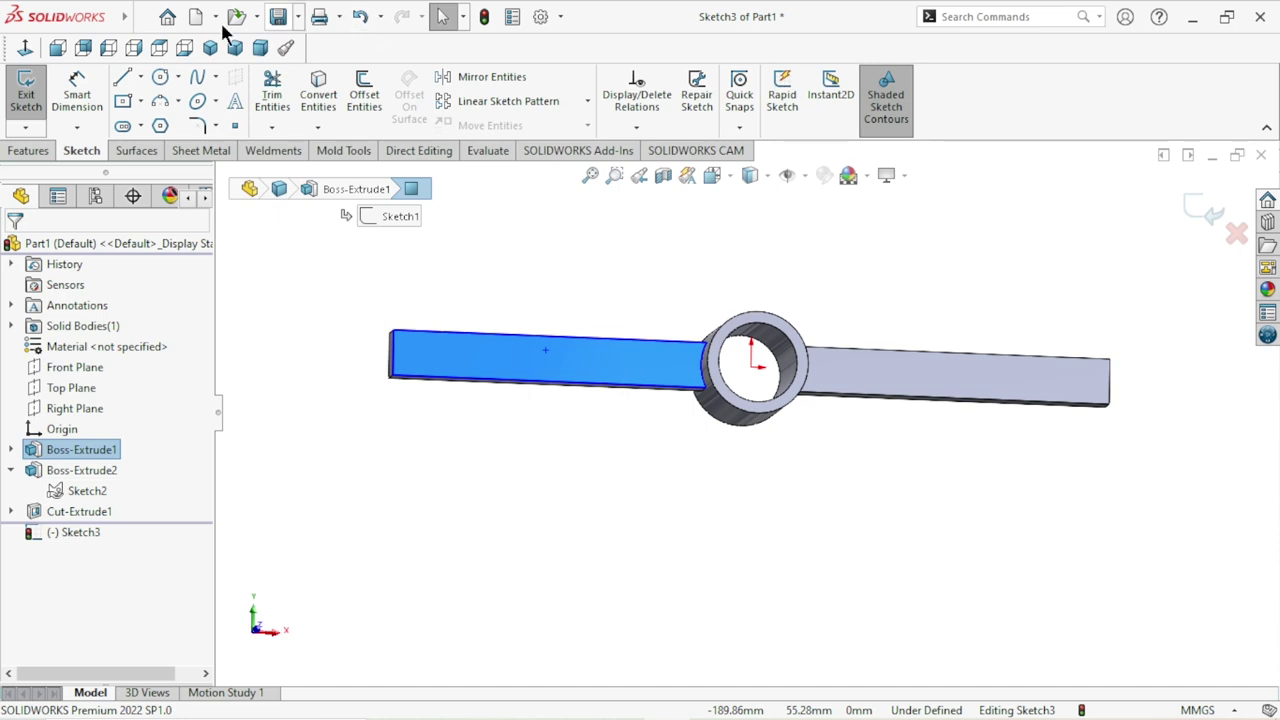
{"action": "left_click", "coordinate": [30, 50]}
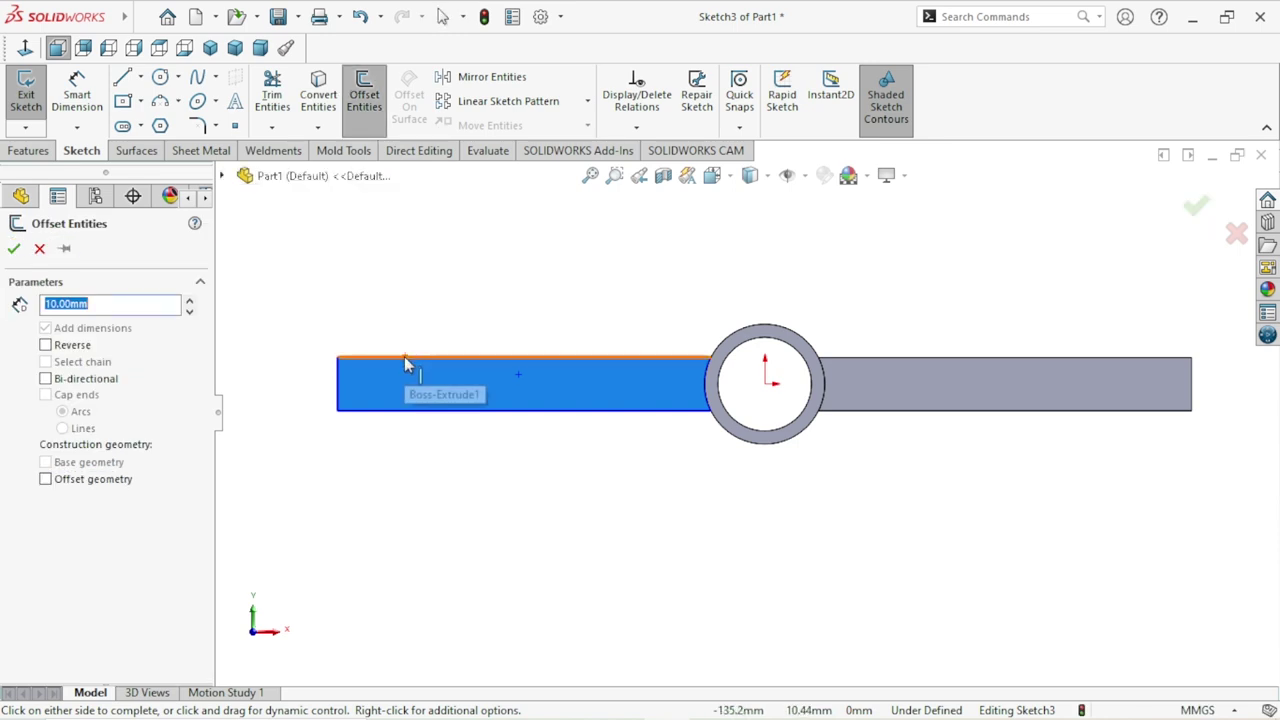
{"action": "left_click", "coordinate": [405, 360]}
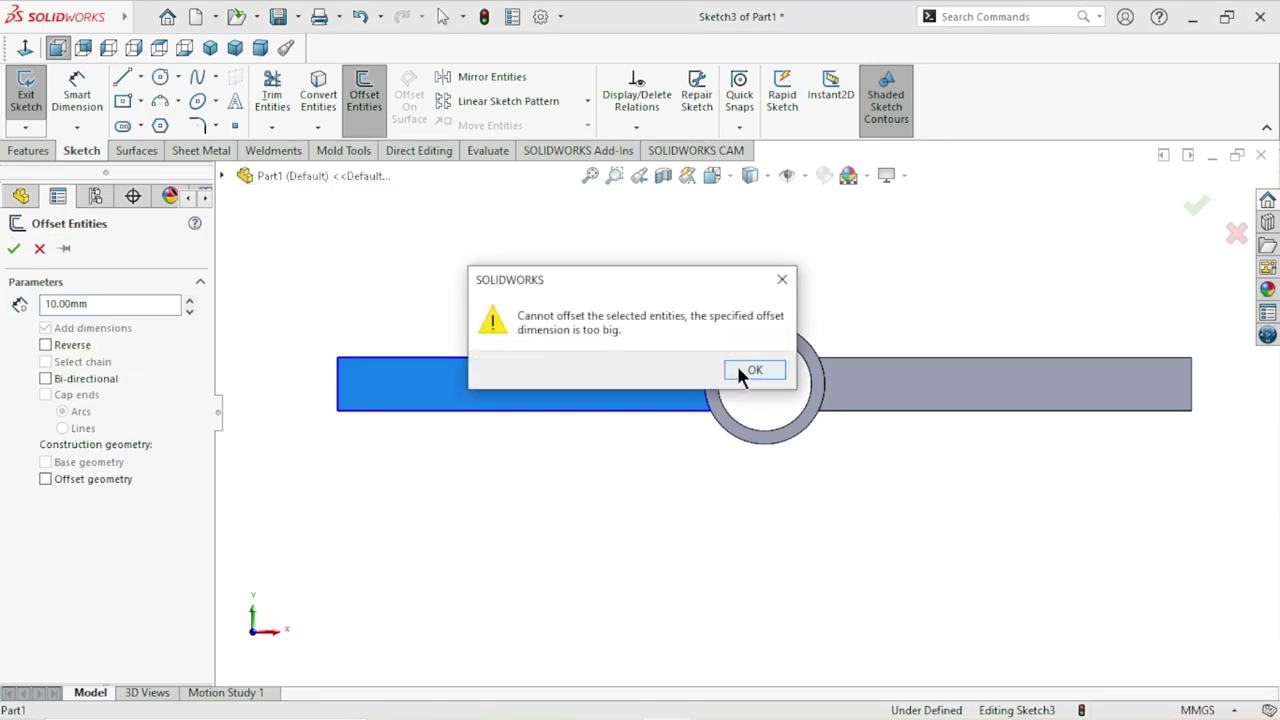
{"action": "left_click", "coordinate": [782, 279]}
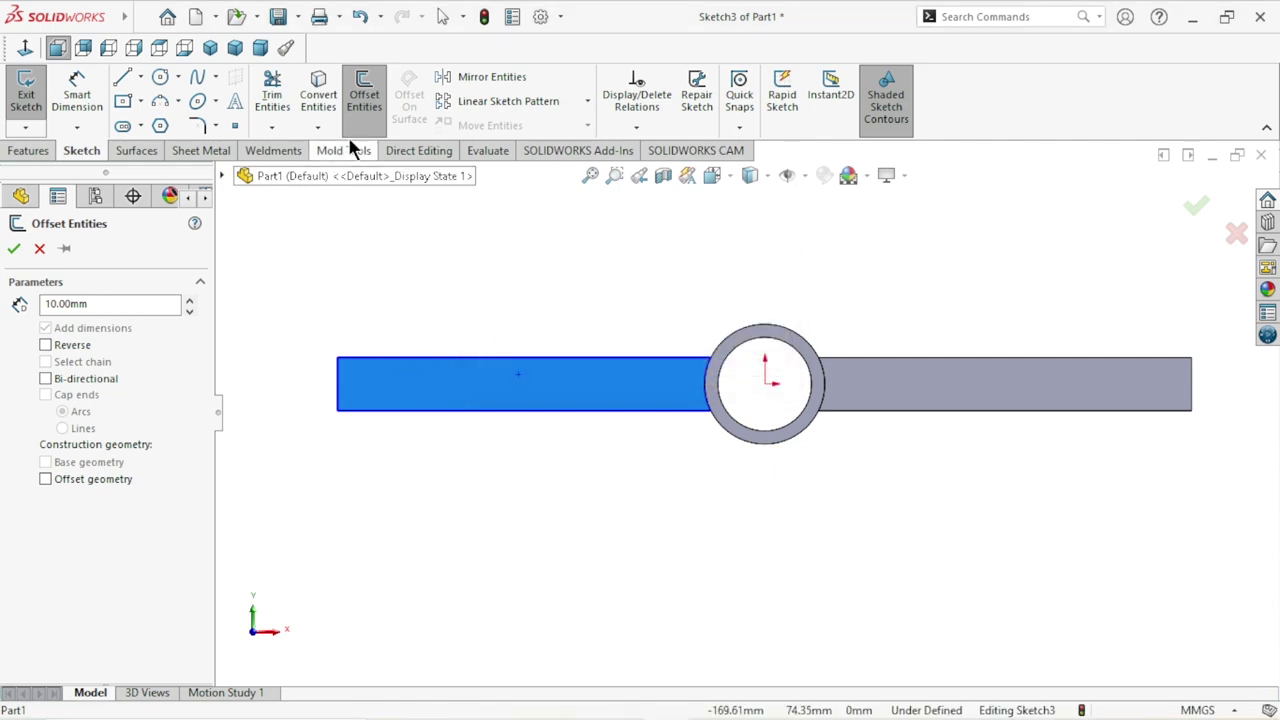
{"action": "key", "text": "Escape"}
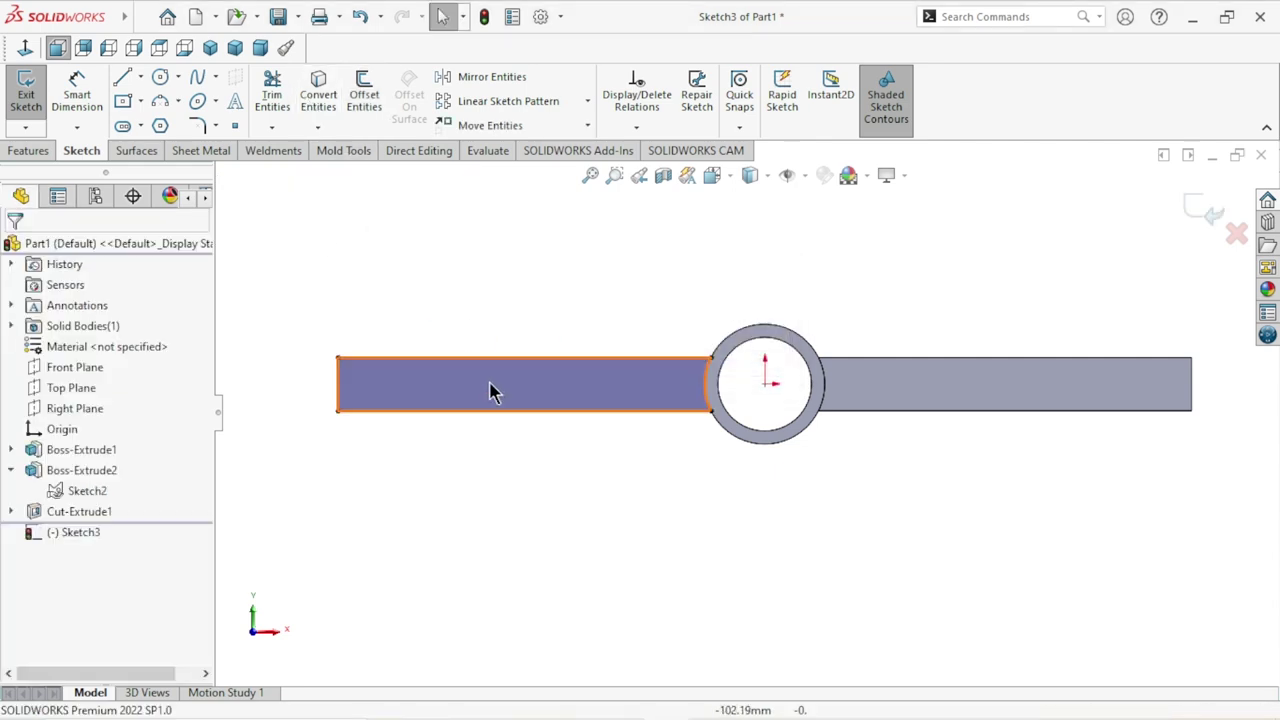
Offset the left arm's top edge 3 mm inward with Reverse.
{"action": "left_click", "coordinate": [372, 88]}
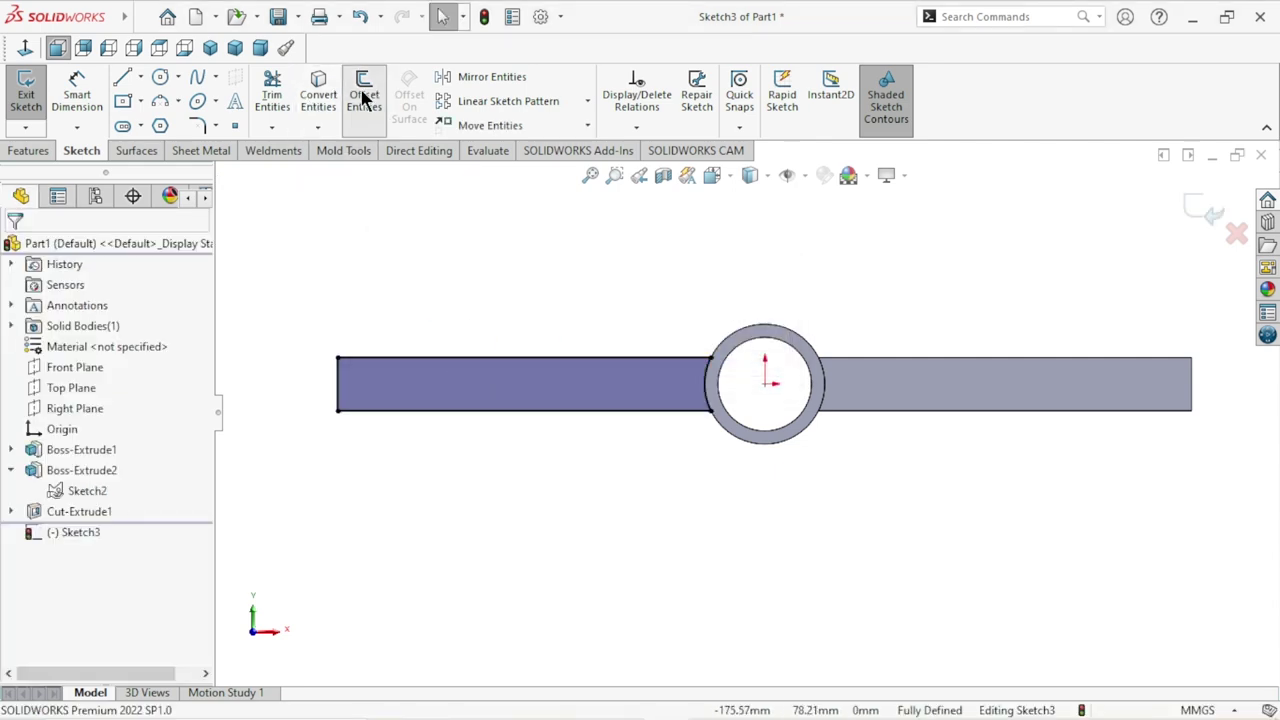
{"action": "left_click", "coordinate": [438, 357]}
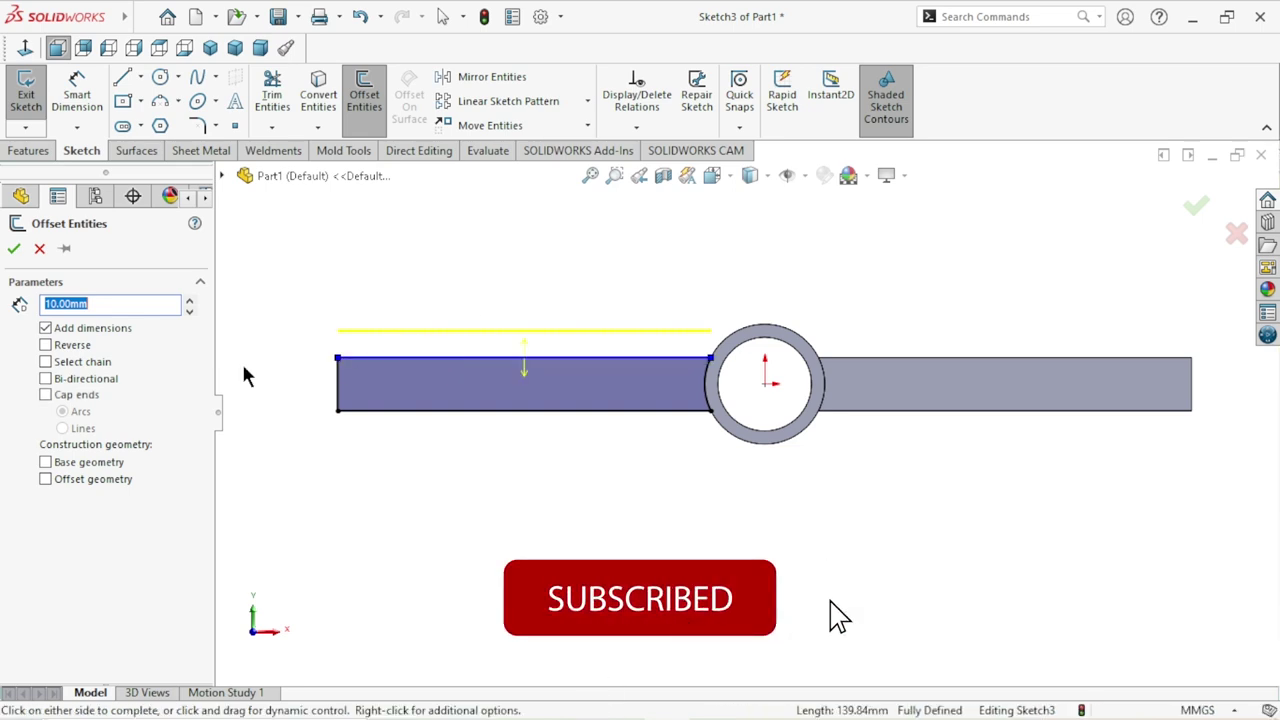
{"action": "left_click", "coordinate": [45, 345]}
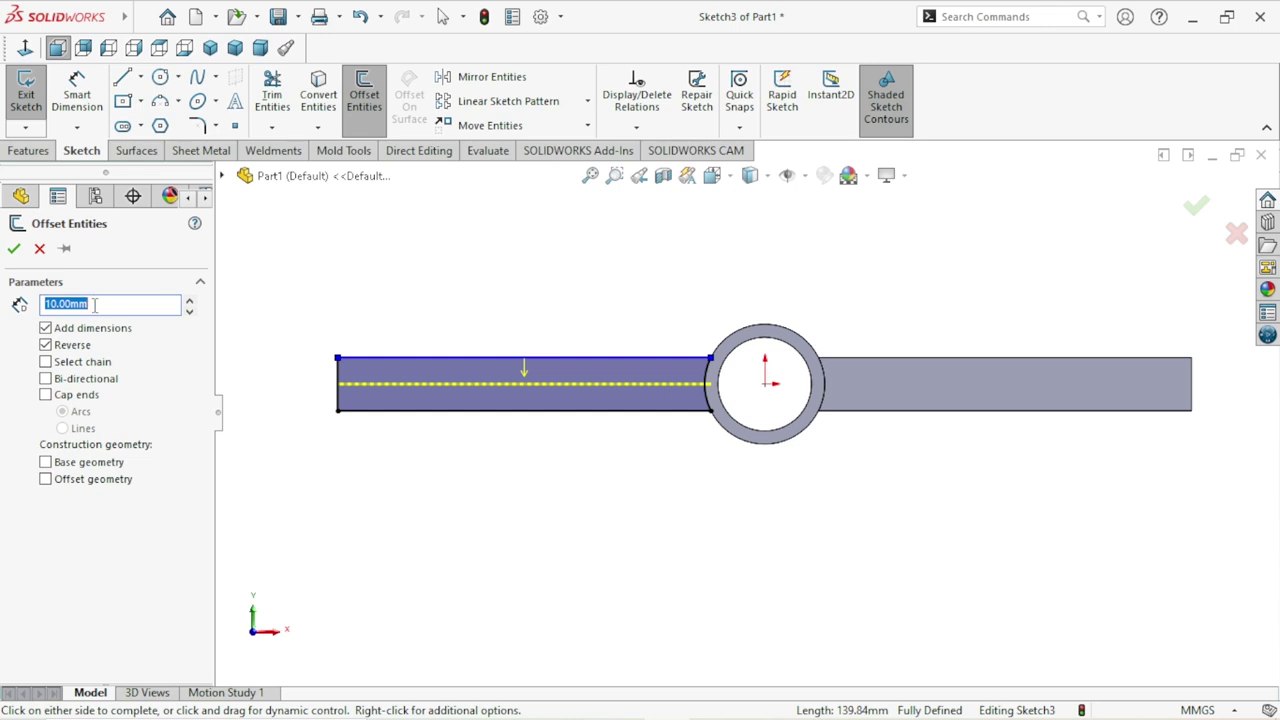
{"action": "type", "text": "2"}
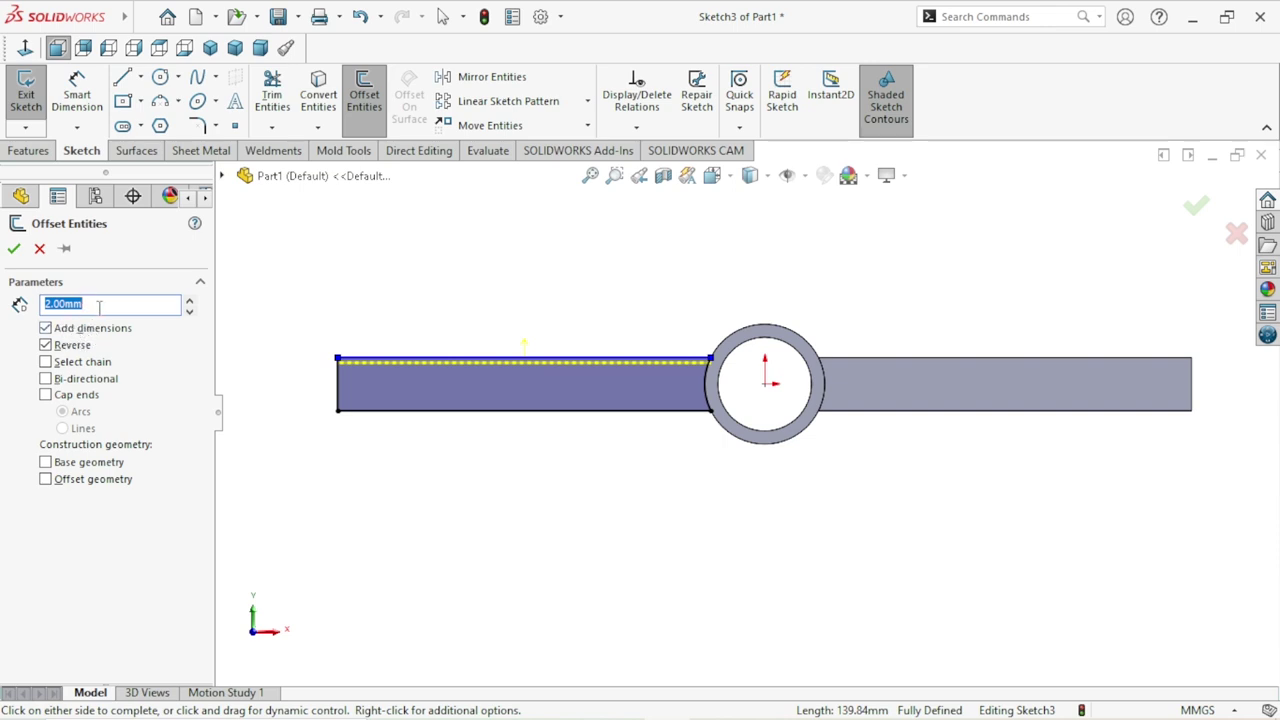
{"action": "type", "text": "3"}
{"action": "key", "text": "Return"}
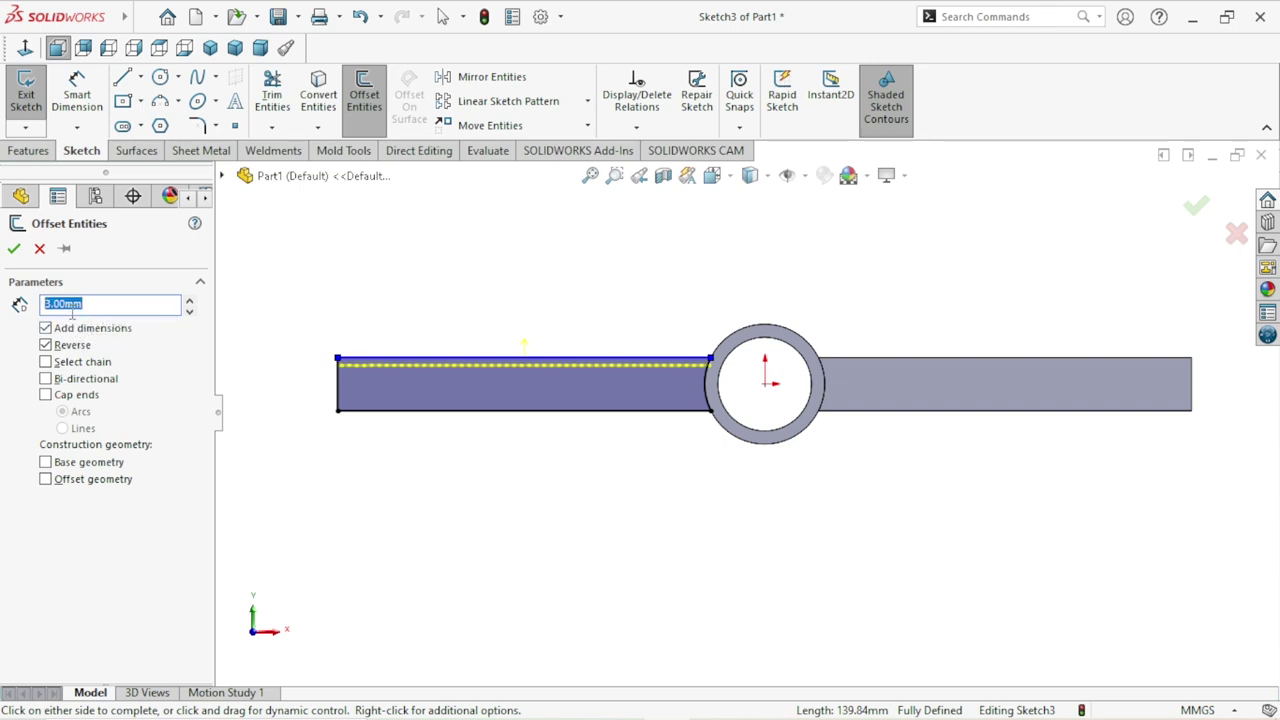
Add the left, bottom and boss-side edges to close the 3 mm inner loop.
{"action": "left_click", "coordinate": [339, 398]}
{"action": "left_click", "coordinate": [392, 411]}
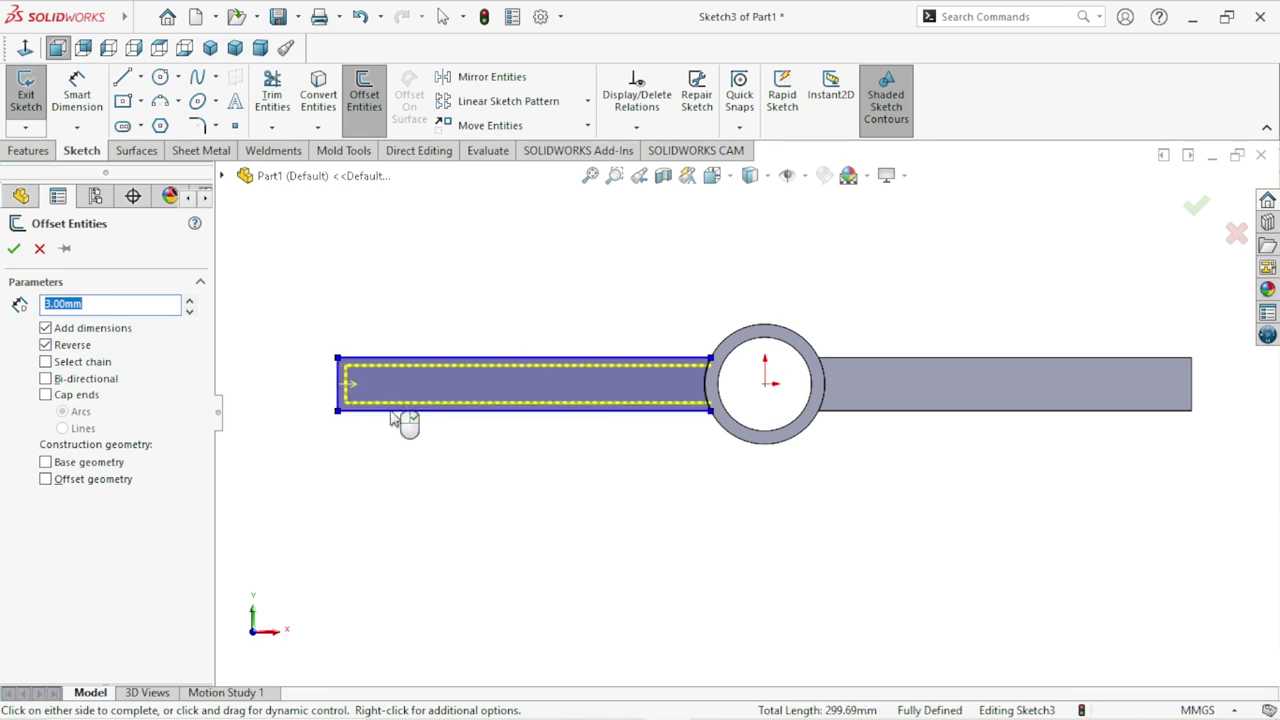
{"action": "left_click", "coordinate": [710, 395]}
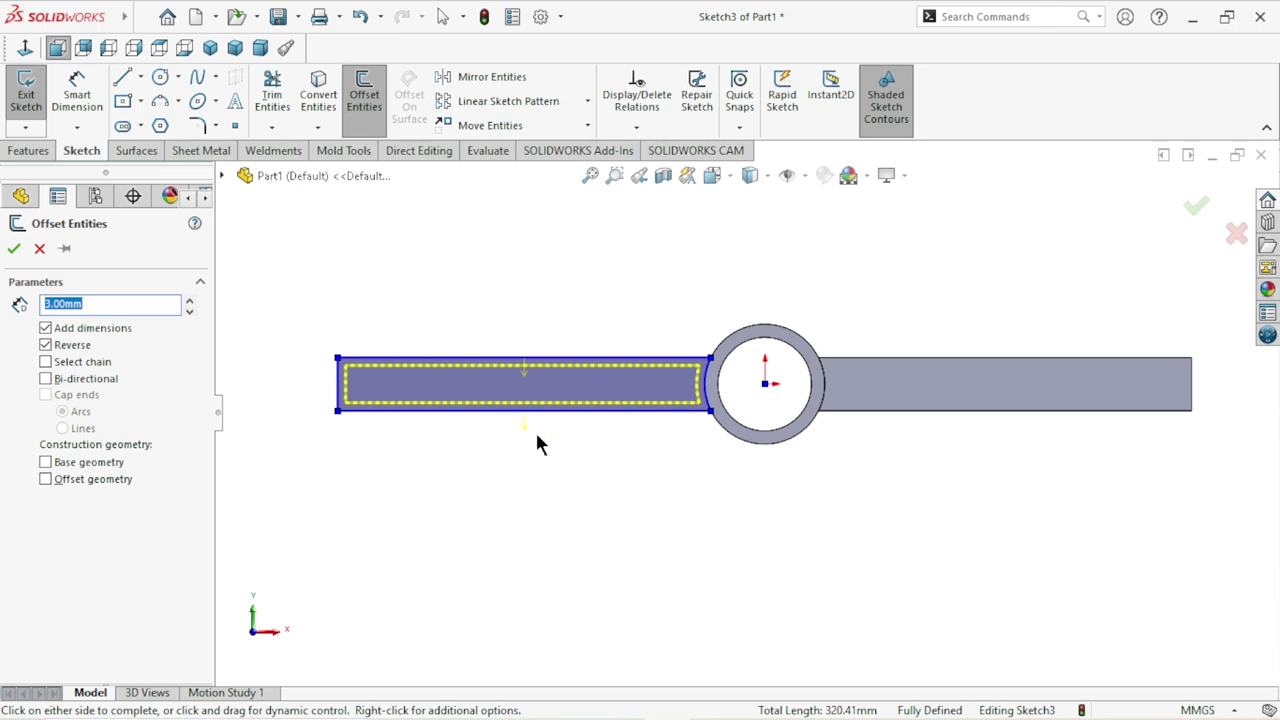
{"action": "scroll", "coordinate": [600, 445], "scroll_direction": "down", "scroll_amount": 2}
{"action": "scroll", "coordinate": [503, 440], "scroll_direction": "up", "scroll_amount": 2}
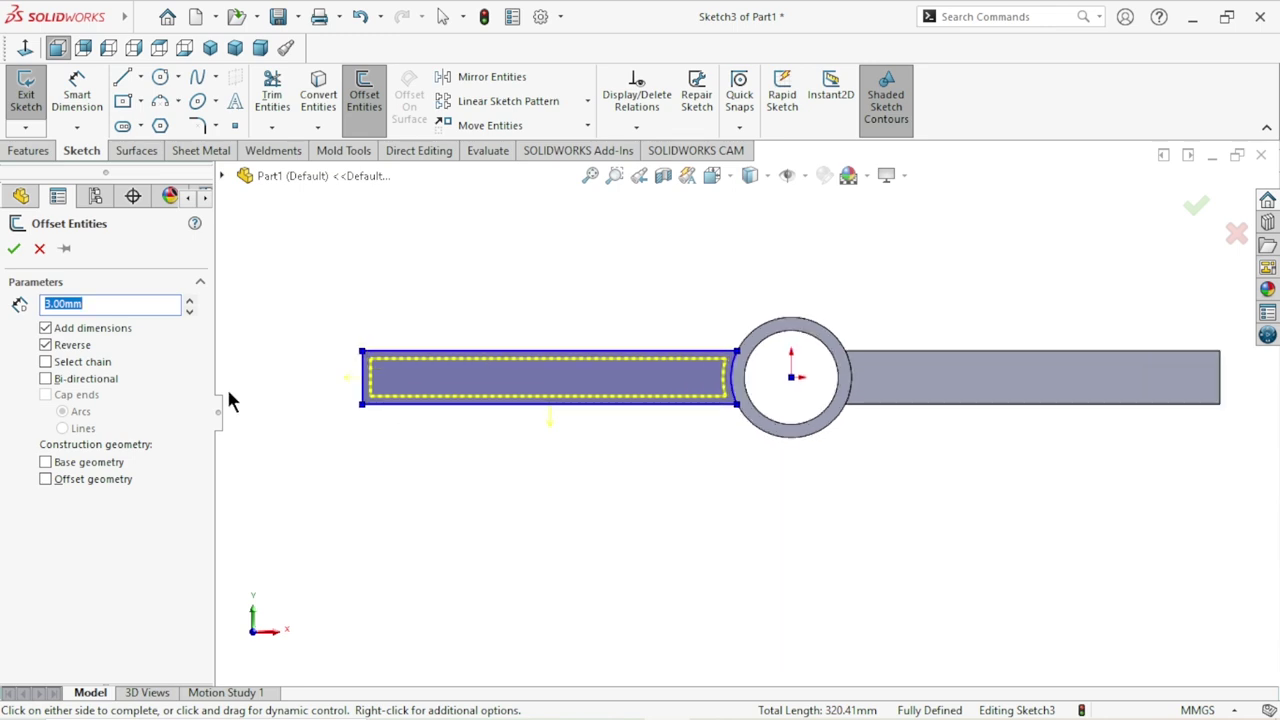
{"action": "scroll", "coordinate": [514, 414], "scroll_direction": "down", "scroll_amount": 2}
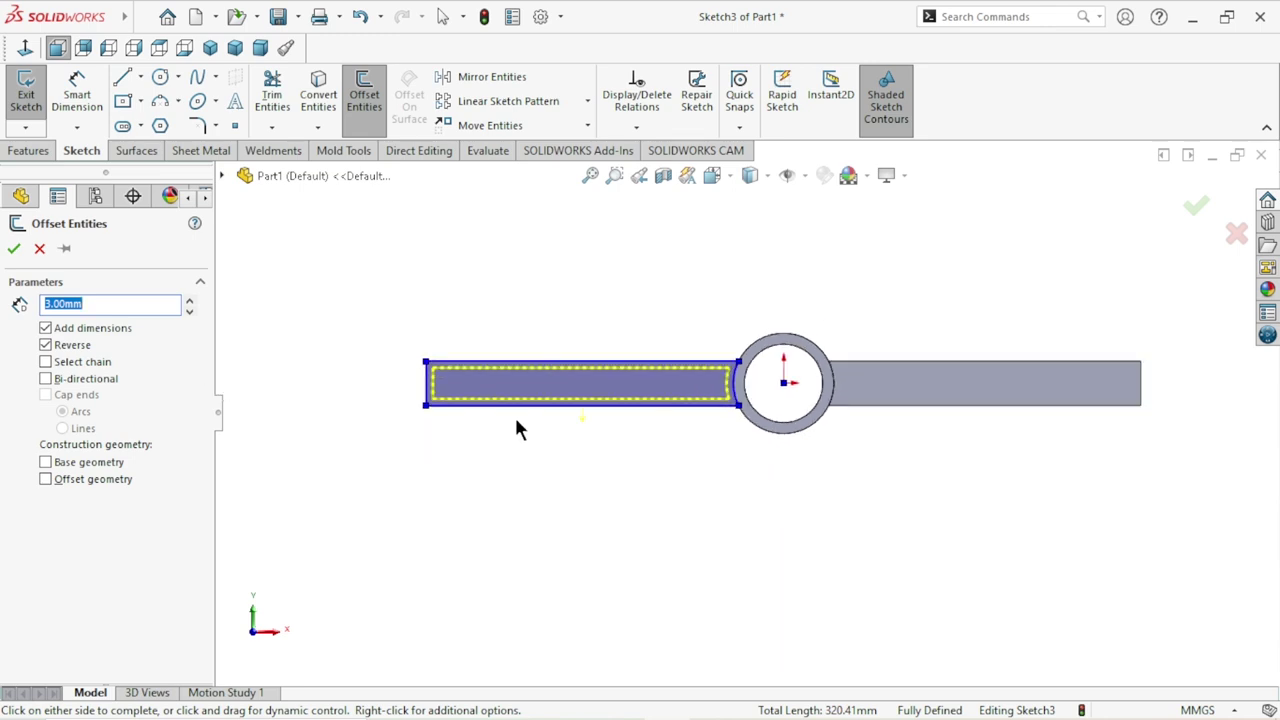
{"action": "scroll", "coordinate": [600, 420], "scroll_direction": "up", "scroll_amount": 2}
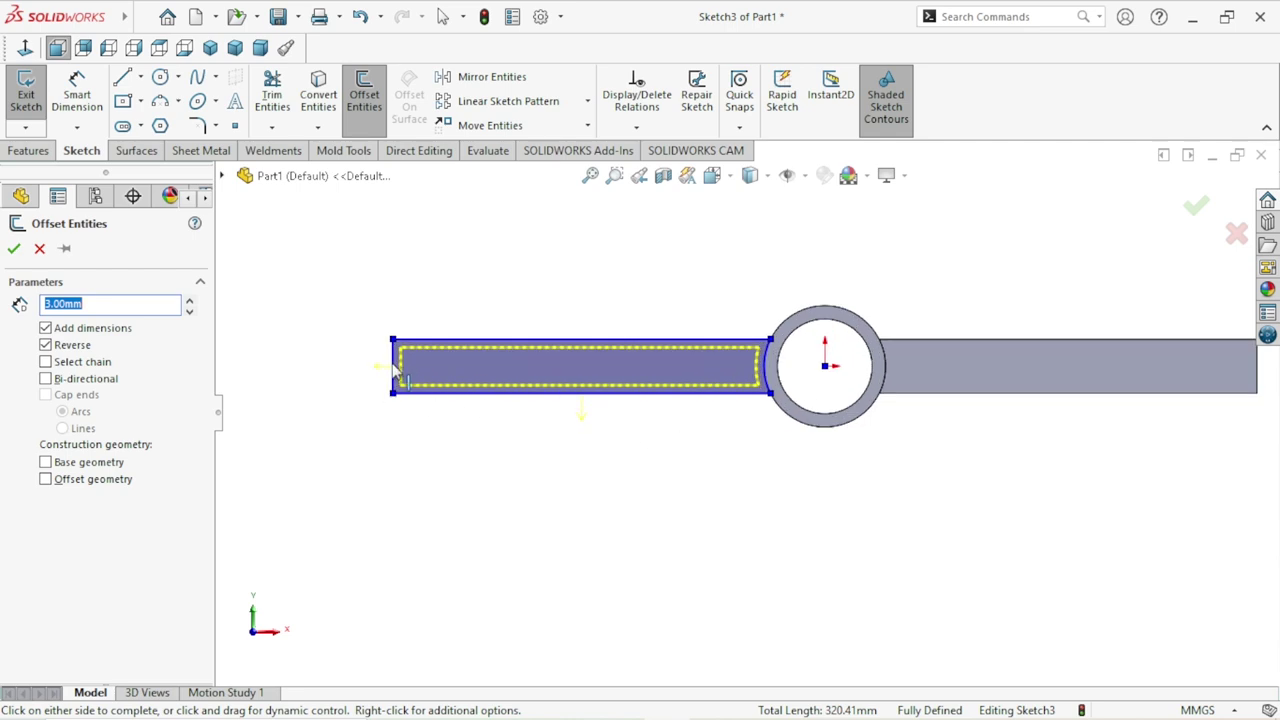
{"action": "scroll", "coordinate": [511, 420], "scroll_direction": "down", "scroll_amount": 2}
{"action": "scroll", "coordinate": [614, 408], "scroll_direction": "up", "scroll_amount": 2}
{"action": "scroll", "coordinate": [609, 414], "scroll_direction": "up", "scroll_amount": 2}
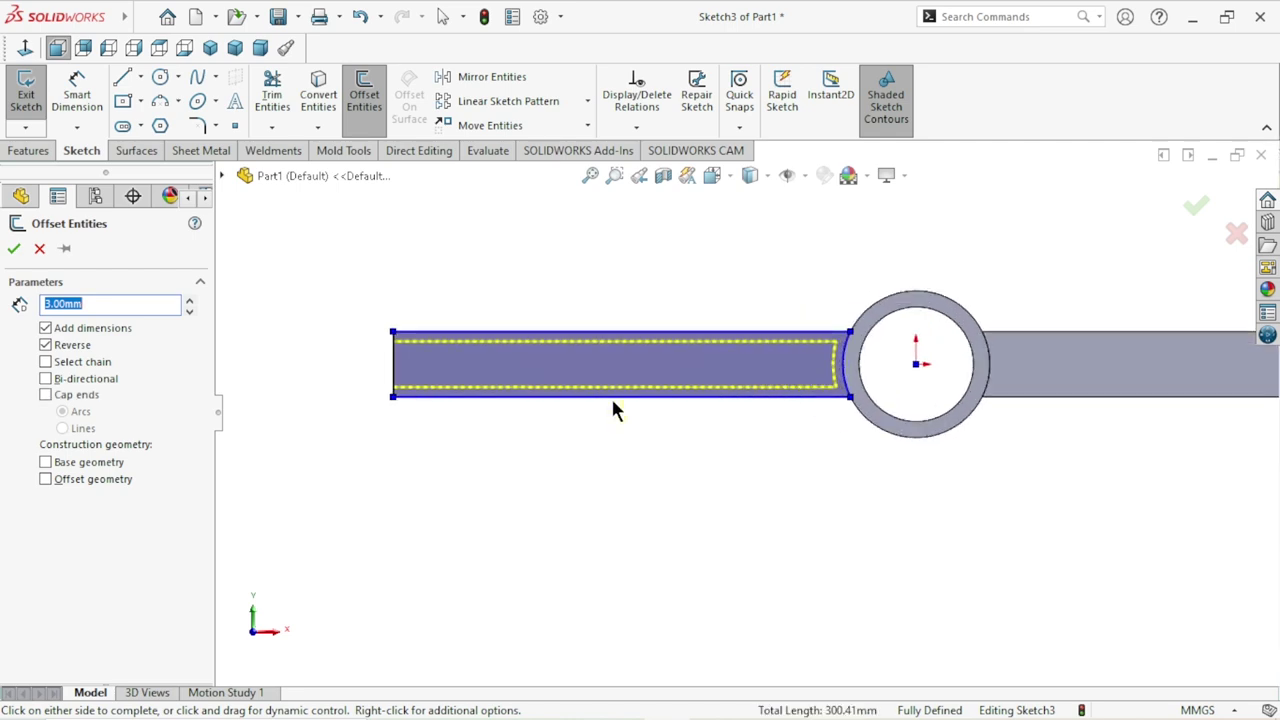
{"action": "left_click", "coordinate": [12, 249]}
{"action": "scroll", "coordinate": [742, 406], "scroll_direction": "down", "scroll_amount": 2}
{"action": "scroll", "coordinate": [766, 406], "scroll_direction": "up", "scroll_amount": 2}
{"action": "scroll", "coordinate": [743, 413], "scroll_direction": "up", "scroll_amount": 1}
{"action": "scroll", "coordinate": [745, 427], "scroll_direction": "down", "scroll_amount": 1}
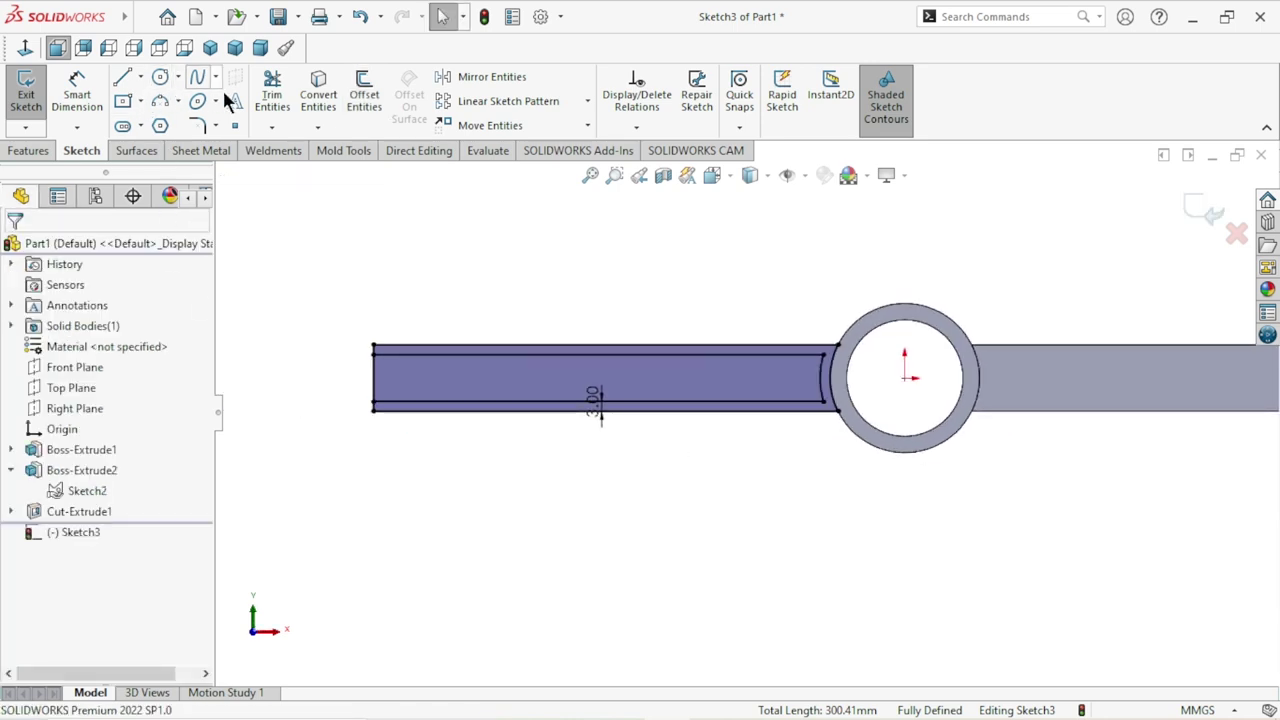
Draw a vertical line across the offset loop from its top to bottom edge.
{"action": "left_click", "coordinate": [281, 97]}
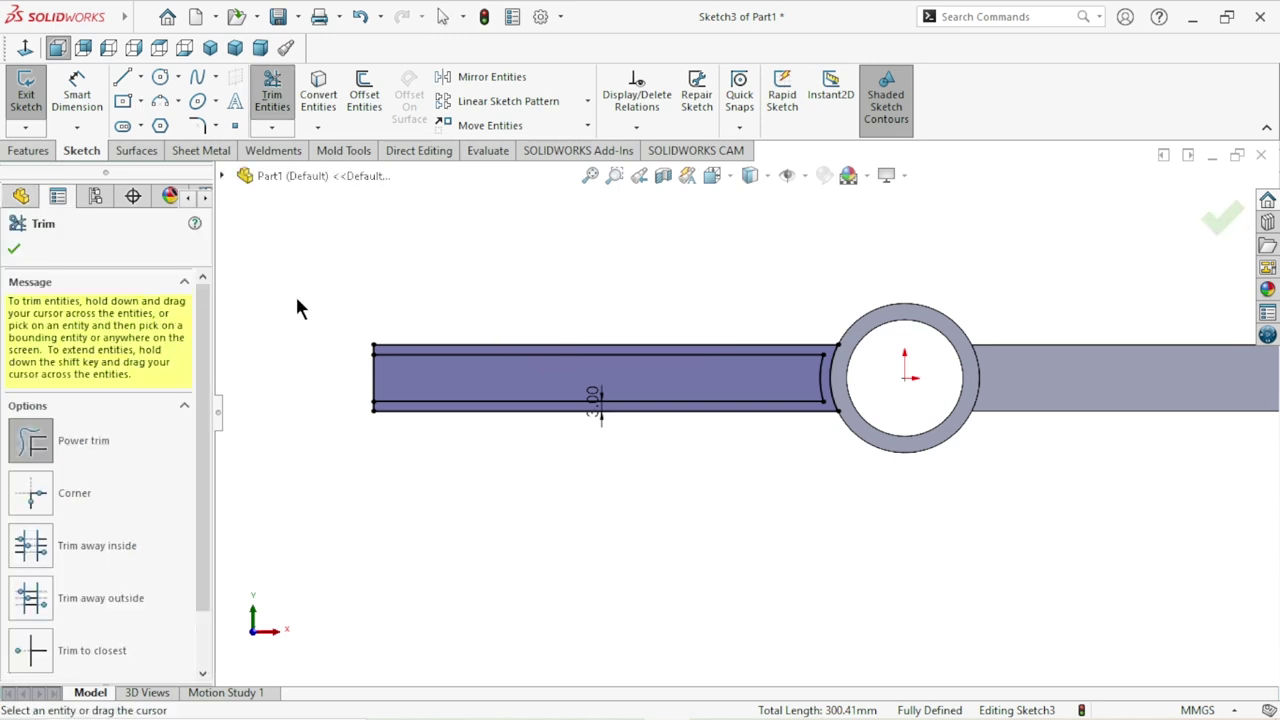
{"action": "left_click", "coordinate": [15, 248]}
{"action": "left_click", "coordinate": [124, 80]}
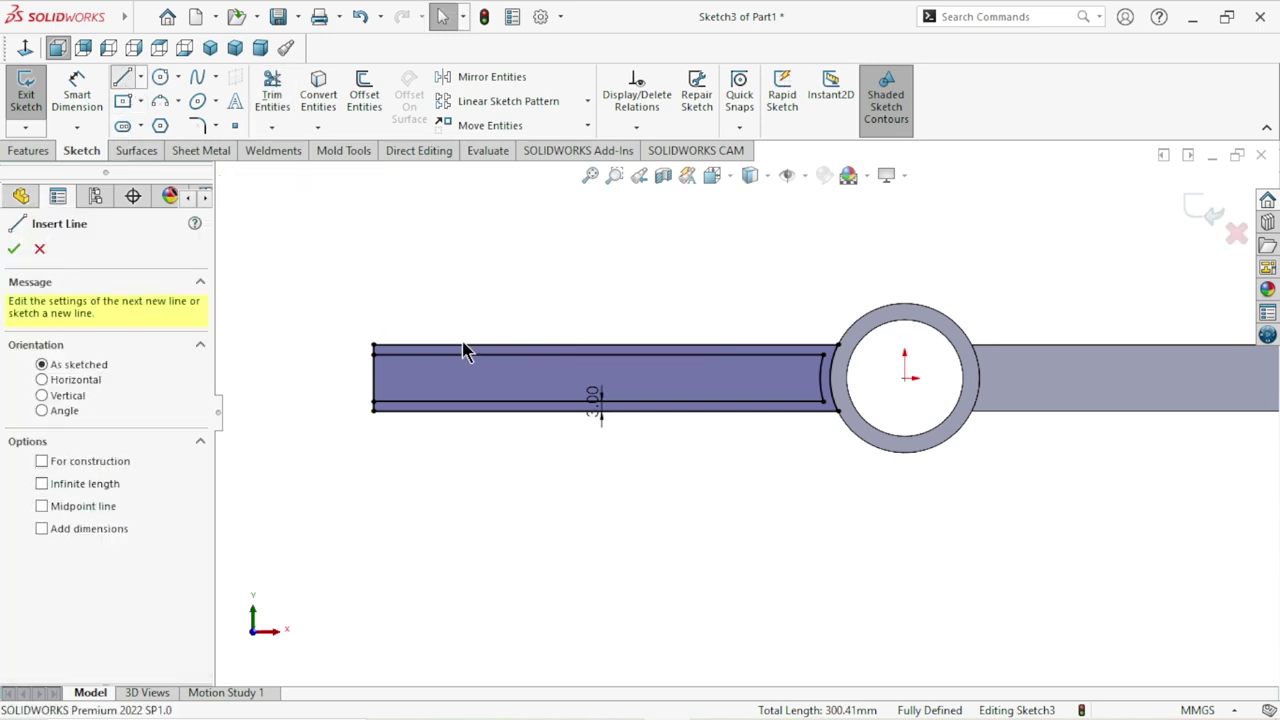
{"action": "left_click", "coordinate": [462, 354]}
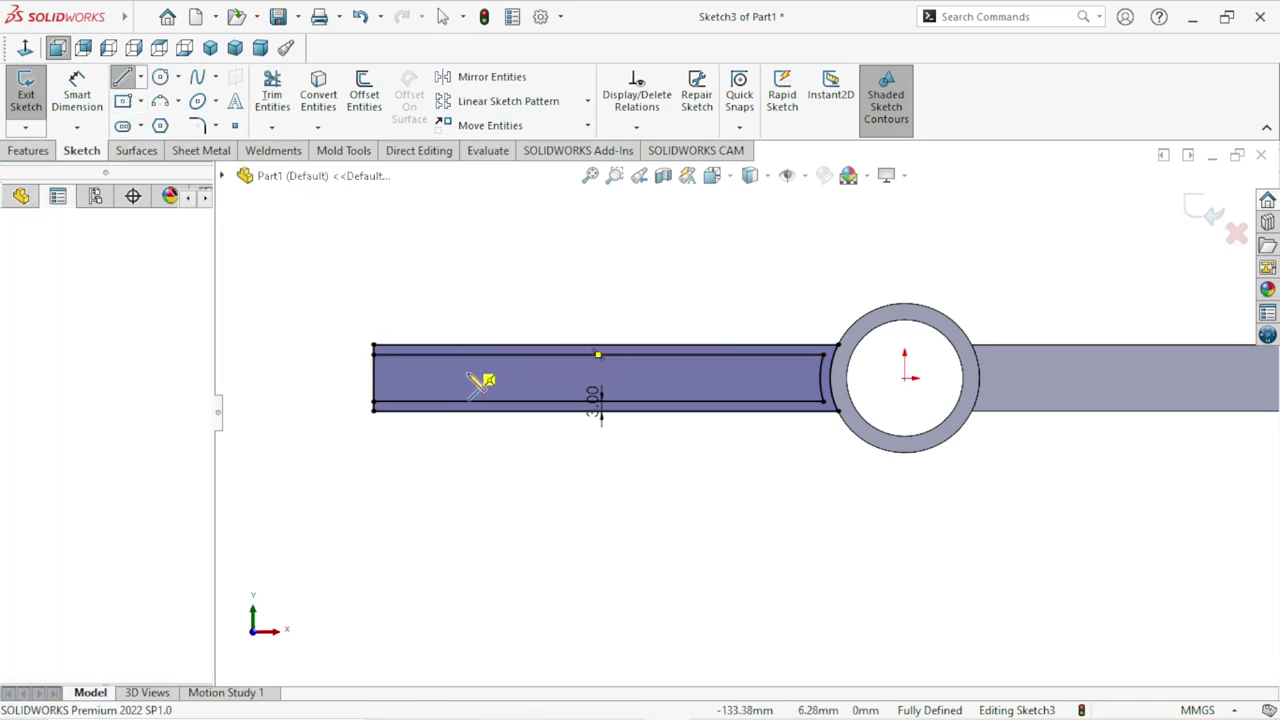
{"action": "left_click", "coordinate": [462, 402]}
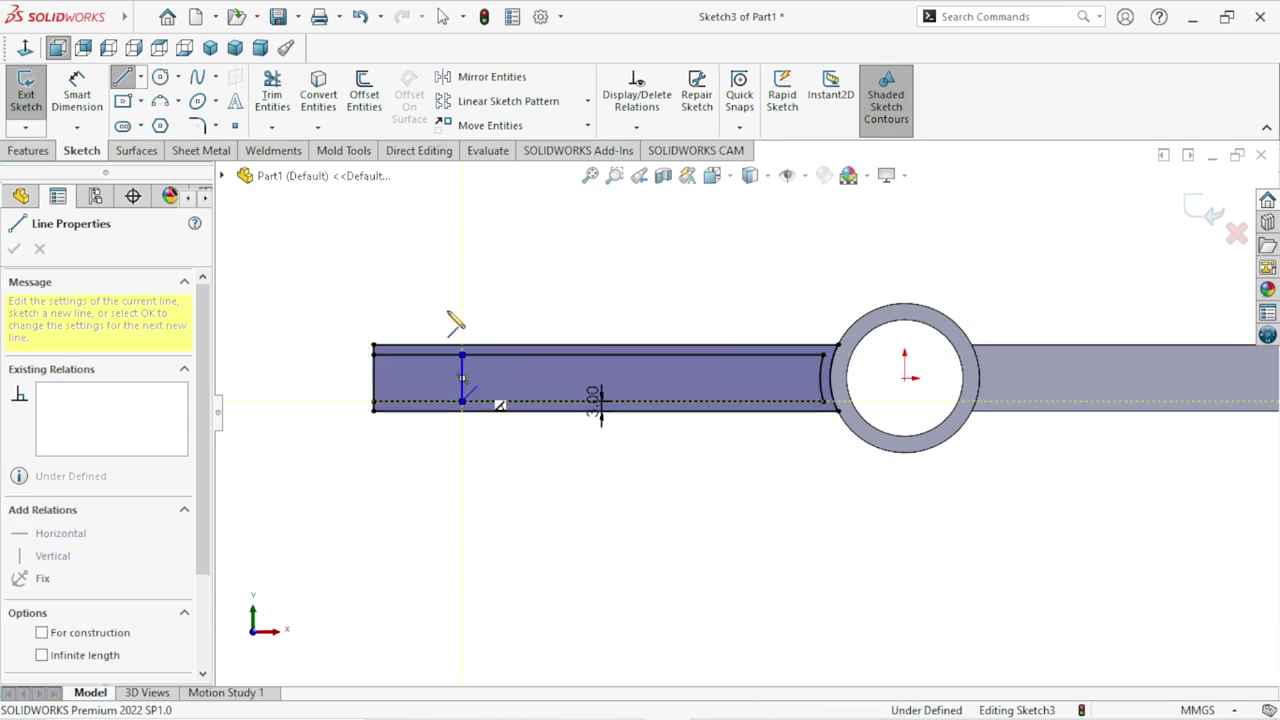
{"action": "right_click", "coordinate": [434, 290]}
{"action": "left_click", "coordinate": [468, 303]}
Dimension the vertical line 100 mm from the loop's right end by the boss.
{"action": "left_click", "coordinate": [84, 105]}
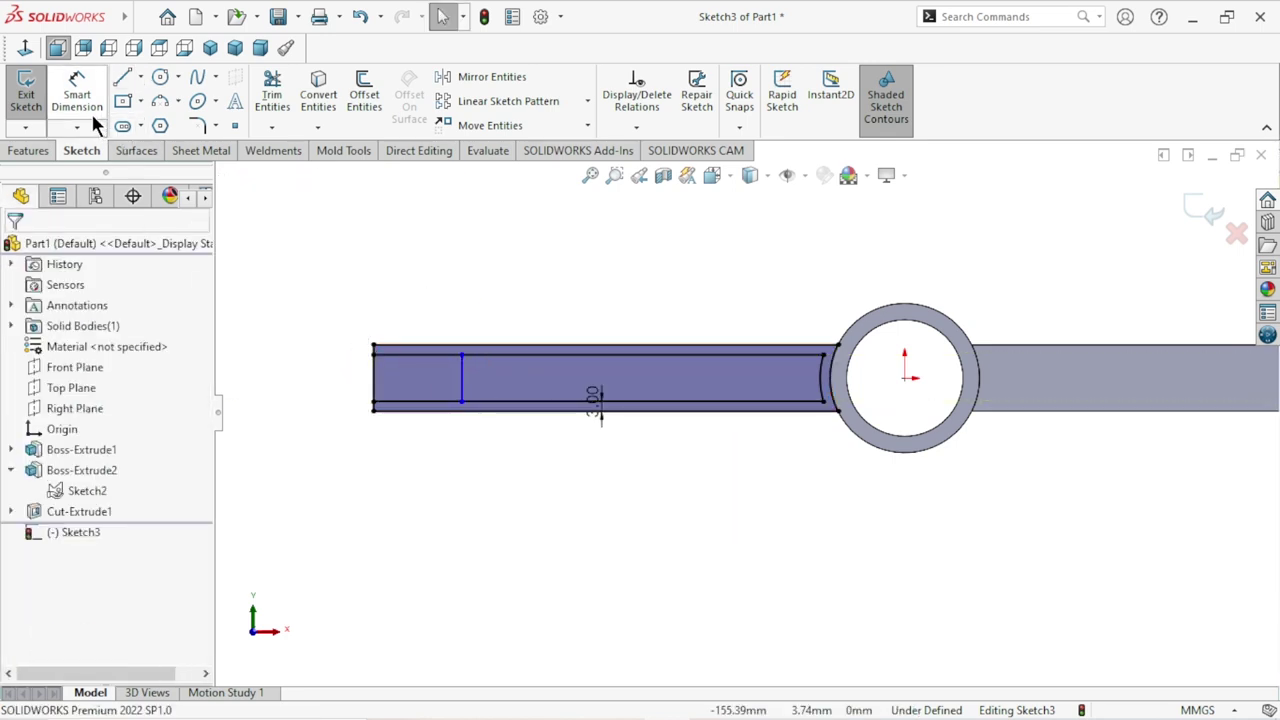
{"action": "left_click", "coordinate": [463, 388]}
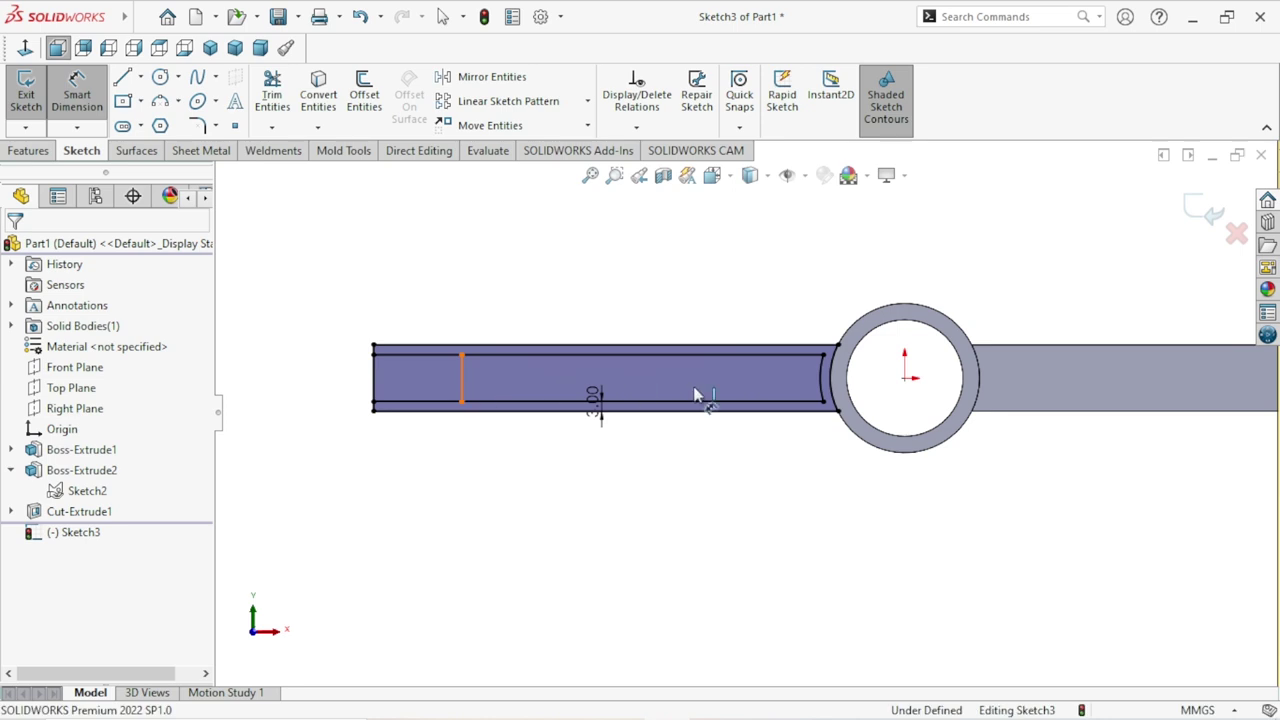
{"action": "left_click", "coordinate": [822, 356]}
{"action": "left_click", "coordinate": [660, 290]}
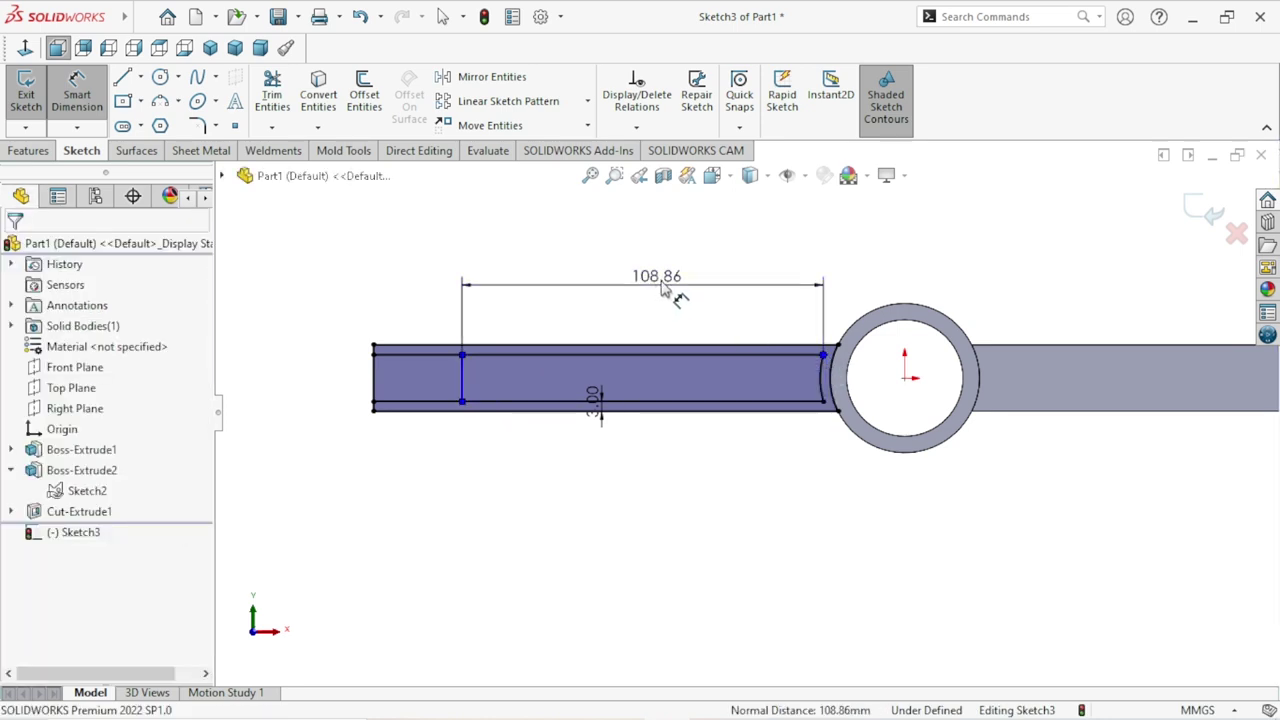
{"action": "type", "text": "100"}
{"action": "left_click", "coordinate": [578, 258]}
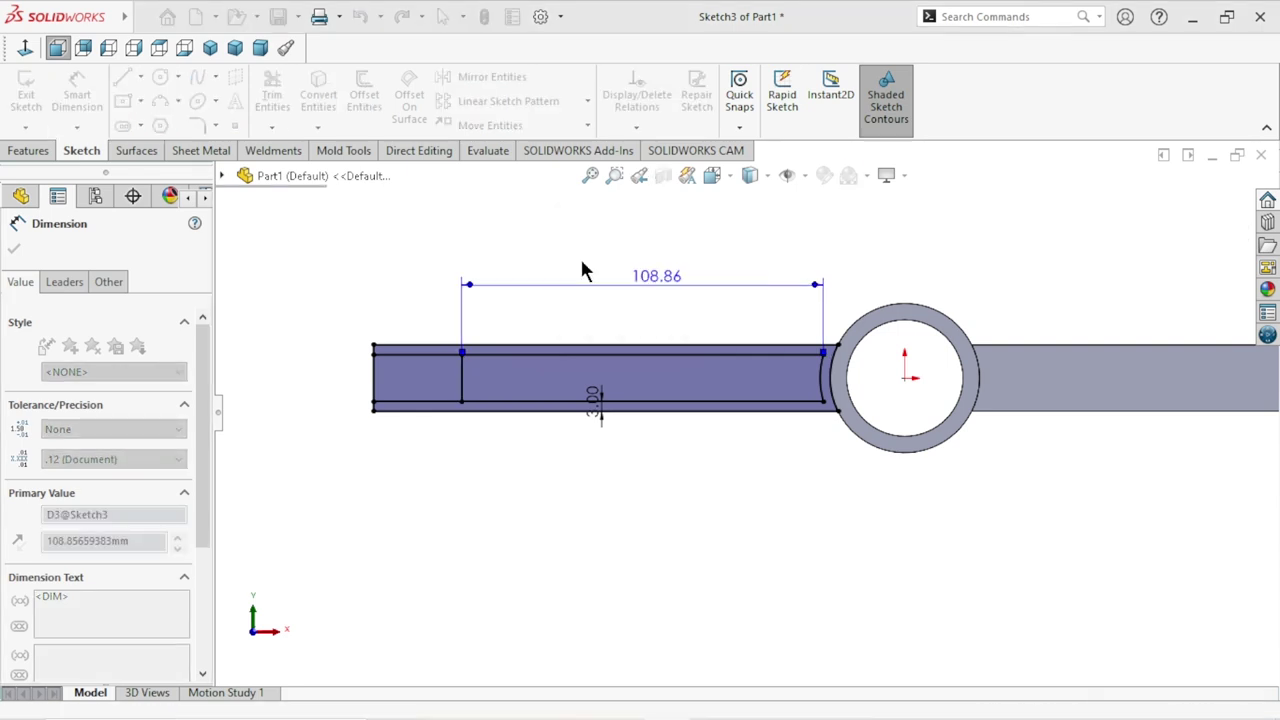
{"action": "scroll", "coordinate": [790, 440], "scroll_direction": "up", "scroll_amount": 2}
{"action": "scroll", "coordinate": [786, 417], "scroll_direction": "down", "scroll_amount": 2}
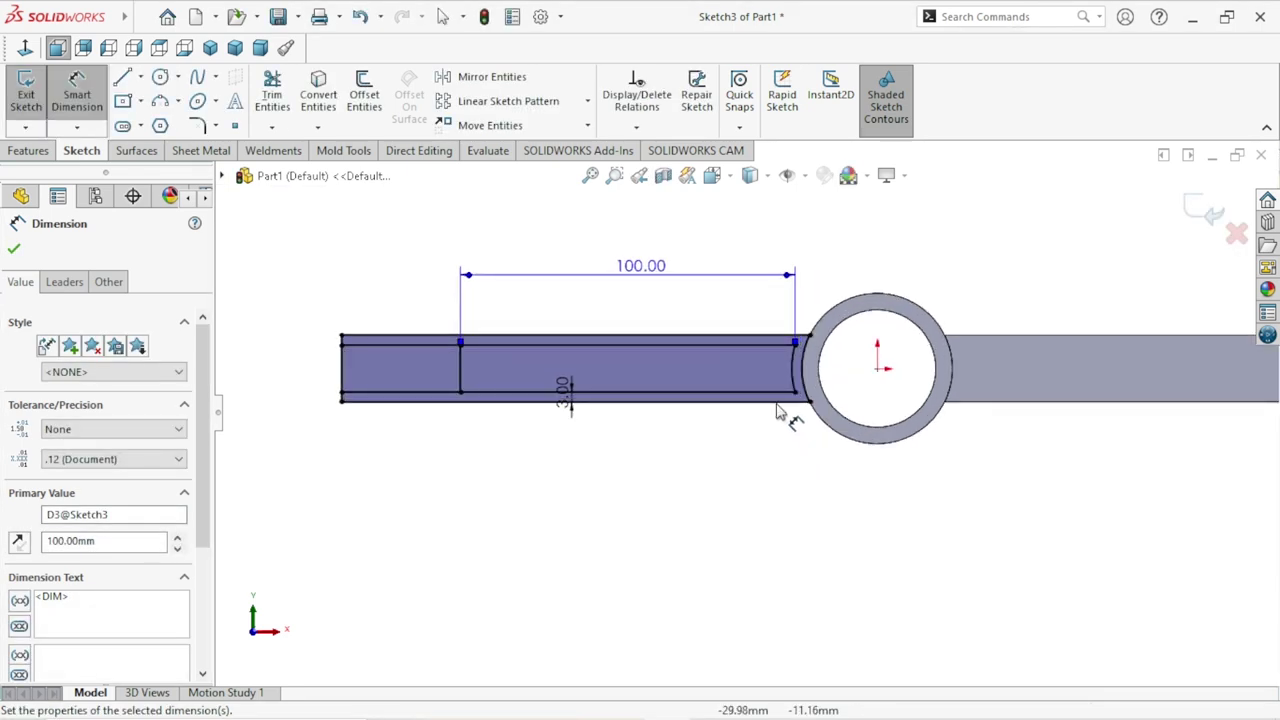
{"action": "scroll", "coordinate": [775, 405], "scroll_direction": "down", "scroll_amount": 2}
{"action": "scroll", "coordinate": [768, 403], "scroll_direction": "up", "scroll_amount": 1}
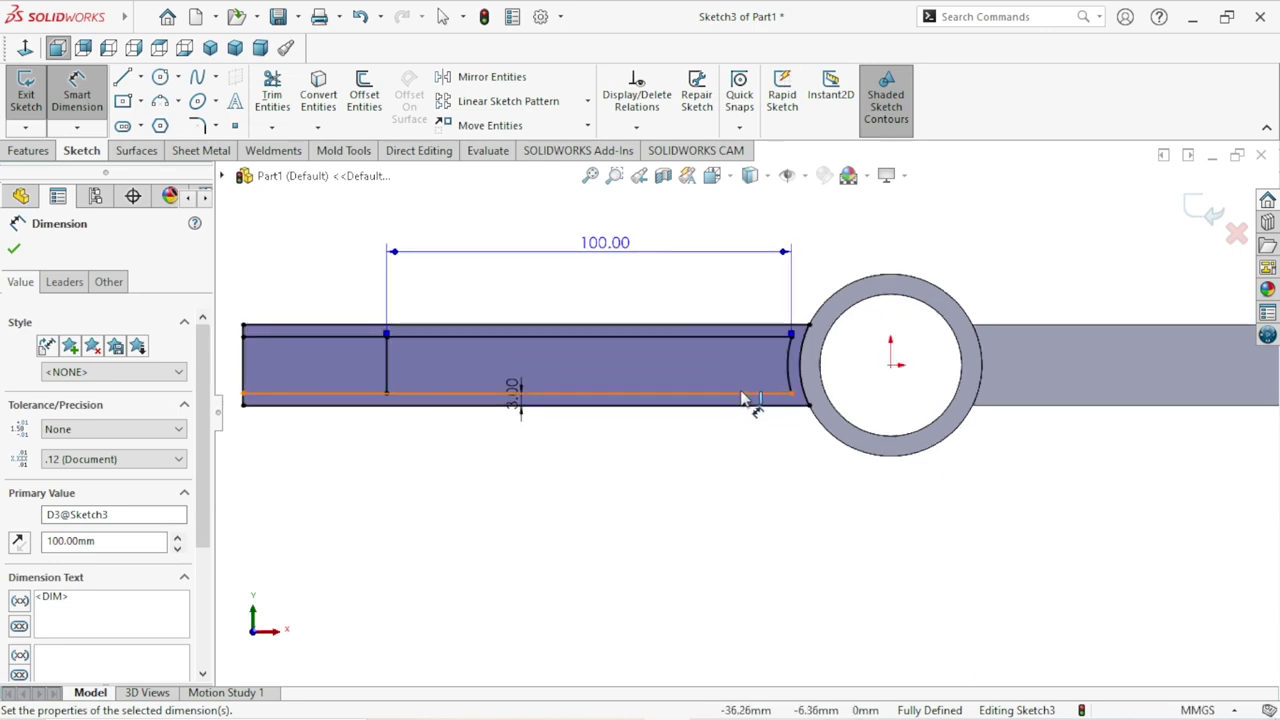
{"action": "left_click", "coordinate": [271, 96]}
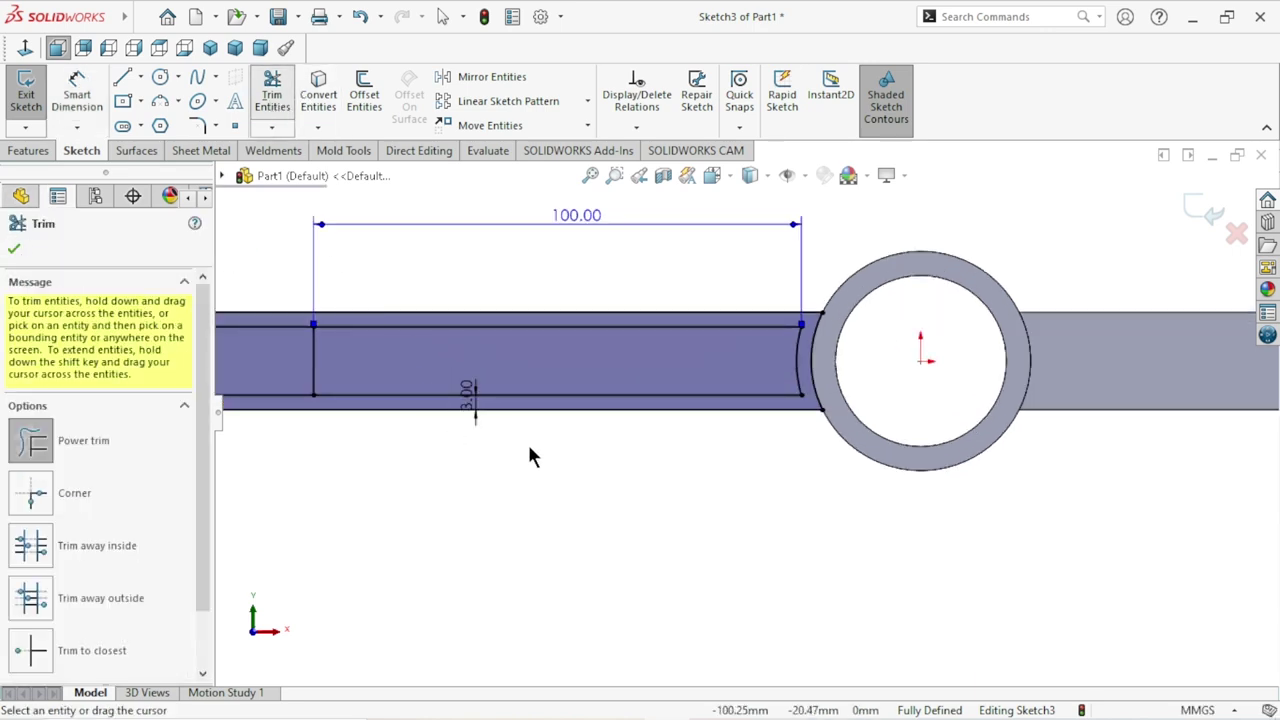
Power-trim the loop segments left of the vertical line, leaving a closed 100 mm outline.
{"action": "scroll", "coordinate": [463, 410], "scroll_direction": "up", "scroll_amount": 2}
{"action": "scroll", "coordinate": [463, 410], "scroll_direction": "up", "scroll_amount": 2}
{"action": "mouse_move", "coordinate": [530, 380]}
{"action": "left_mouse_down"}
{"action": "mouse_move", "coordinate": [510, 435]}
{"action": "mouse_move", "coordinate": [473, 408]}
{"action": "left_mouse_up"}
{"action": "scroll", "coordinate": [630, 452], "scroll_direction": "down", "scroll_amount": 3}
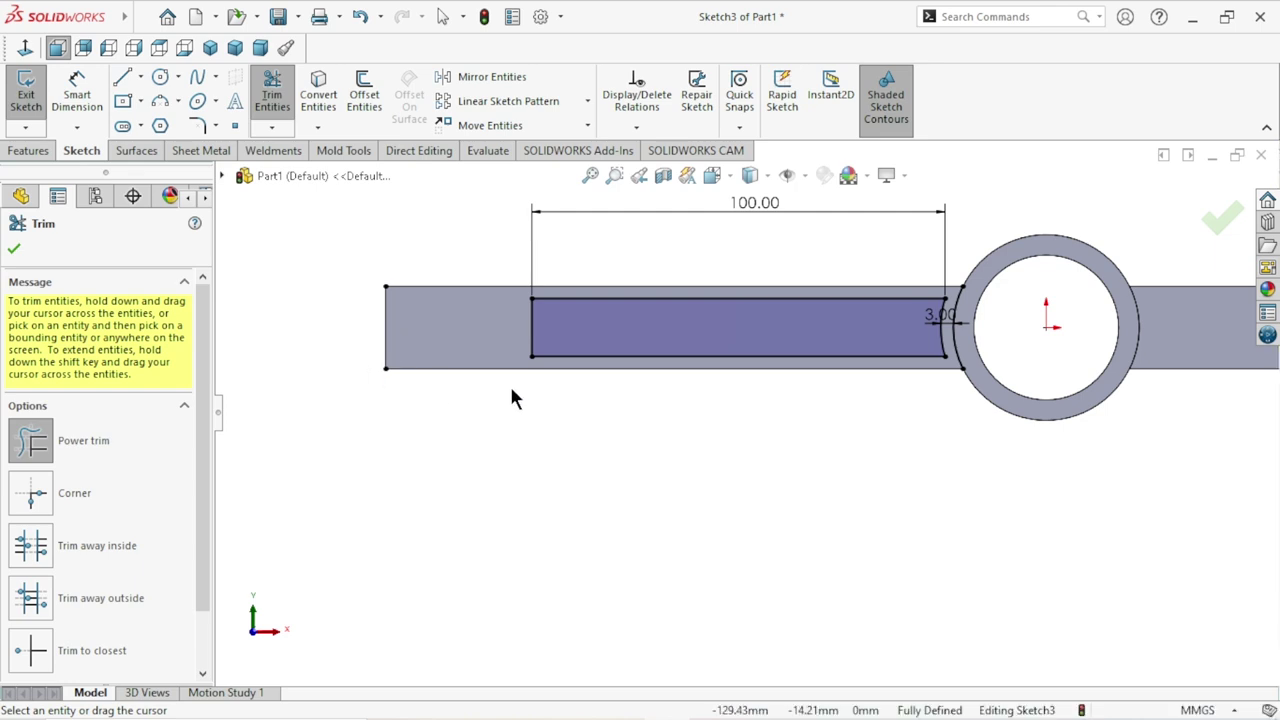
{"action": "scroll", "coordinate": [676, 407], "scroll_direction": "up", "scroll_amount": 1}
{"action": "scroll", "coordinate": [676, 407], "scroll_direction": "up", "scroll_amount": 2}
{"action": "scroll", "coordinate": [845, 410], "scroll_direction": "down", "scroll_amount": 4}
{"action": "scroll", "coordinate": [820, 400], "scroll_direction": "up", "scroll_amount": 1}
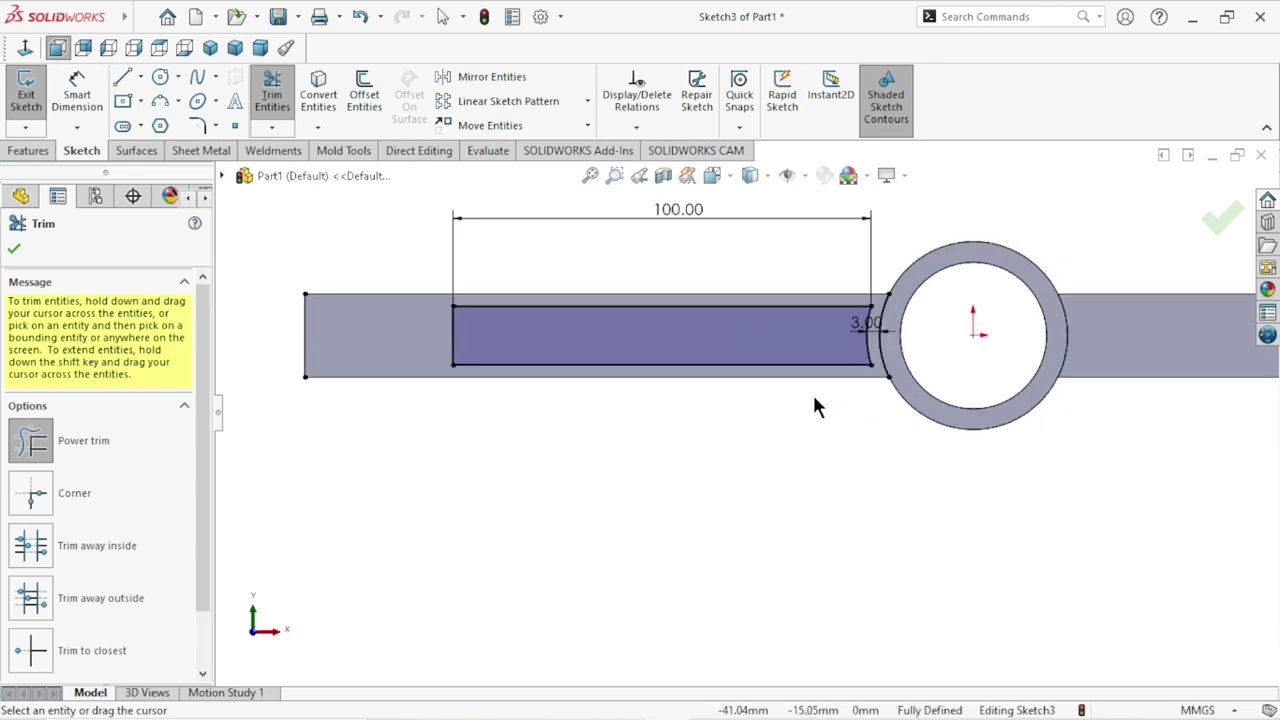
{"action": "scroll", "coordinate": [826, 420], "scroll_direction": "up", "scroll_amount": 1}
{"action": "scroll", "coordinate": [700, 385], "scroll_direction": "down", "scroll_amount": 1}
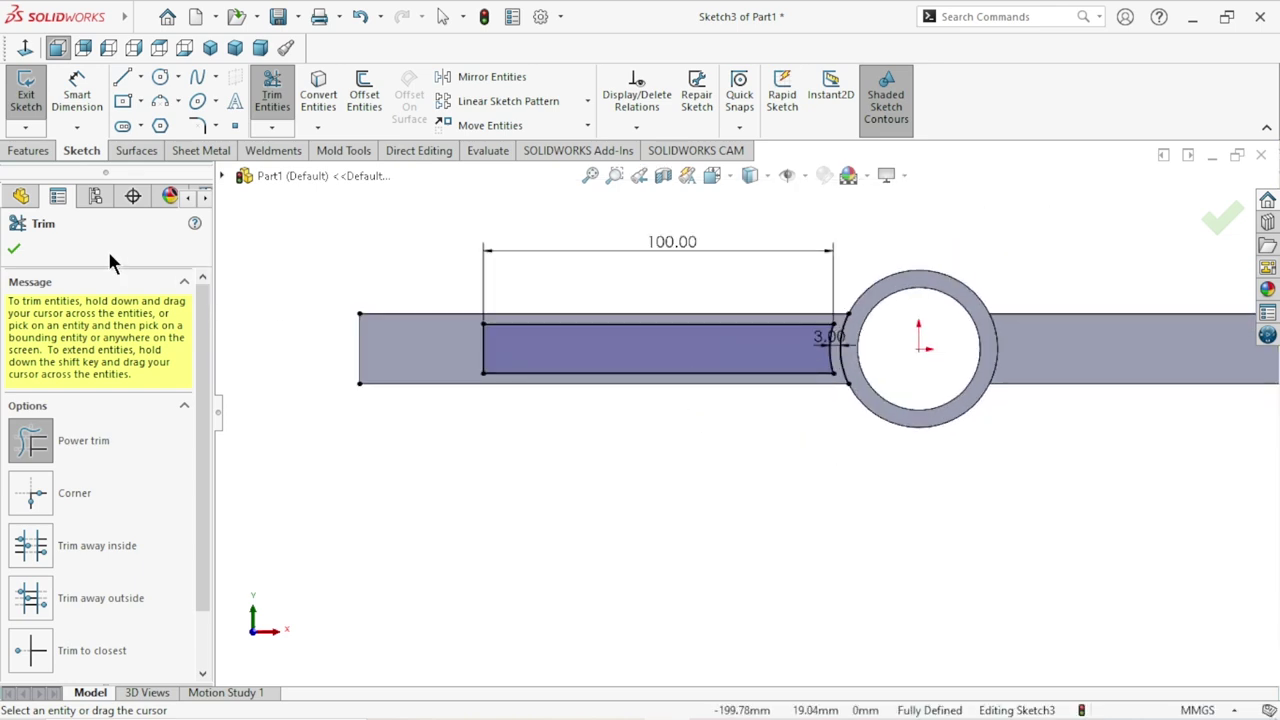
{"action": "left_click", "coordinate": [15, 250]}
{"action": "scroll", "coordinate": [786, 384], "scroll_direction": "up", "scroll_amount": 1}
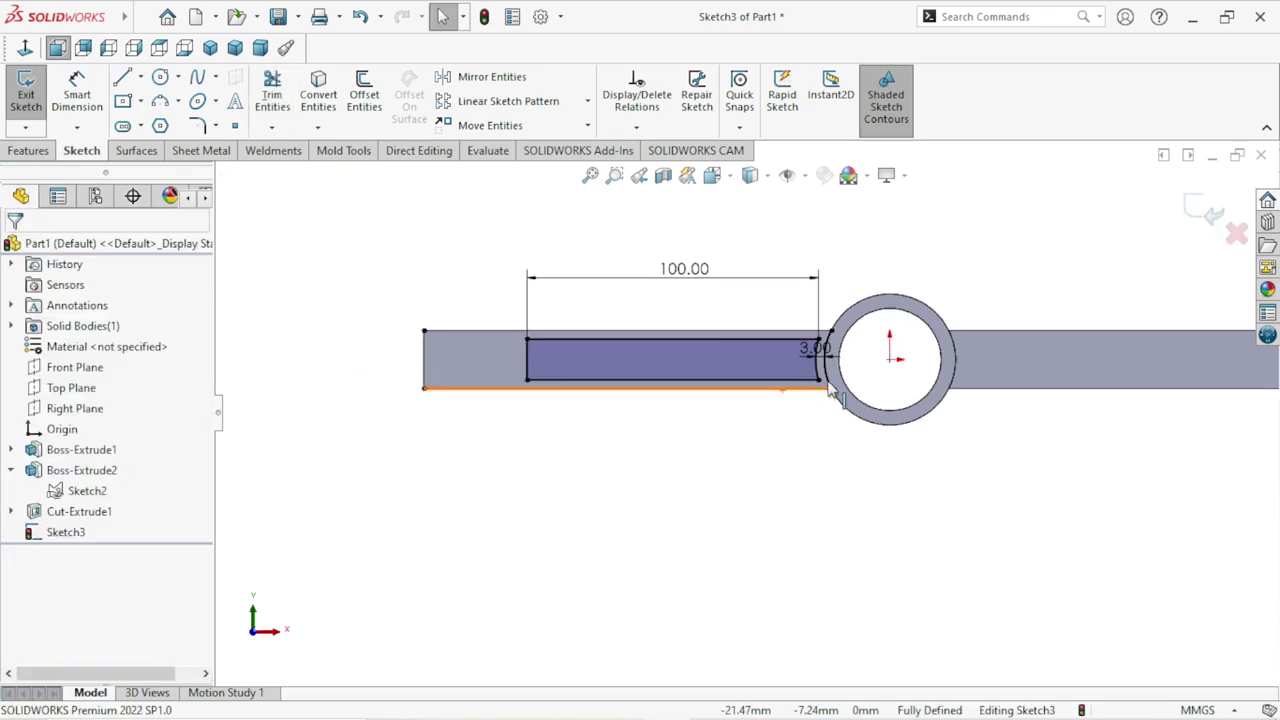
{"action": "scroll", "coordinate": [828, 392], "scroll_direction": "down", "scroll_amount": 1}
{"action": "scroll", "coordinate": [800, 405], "scroll_direction": "down", "scroll_amount": 2}
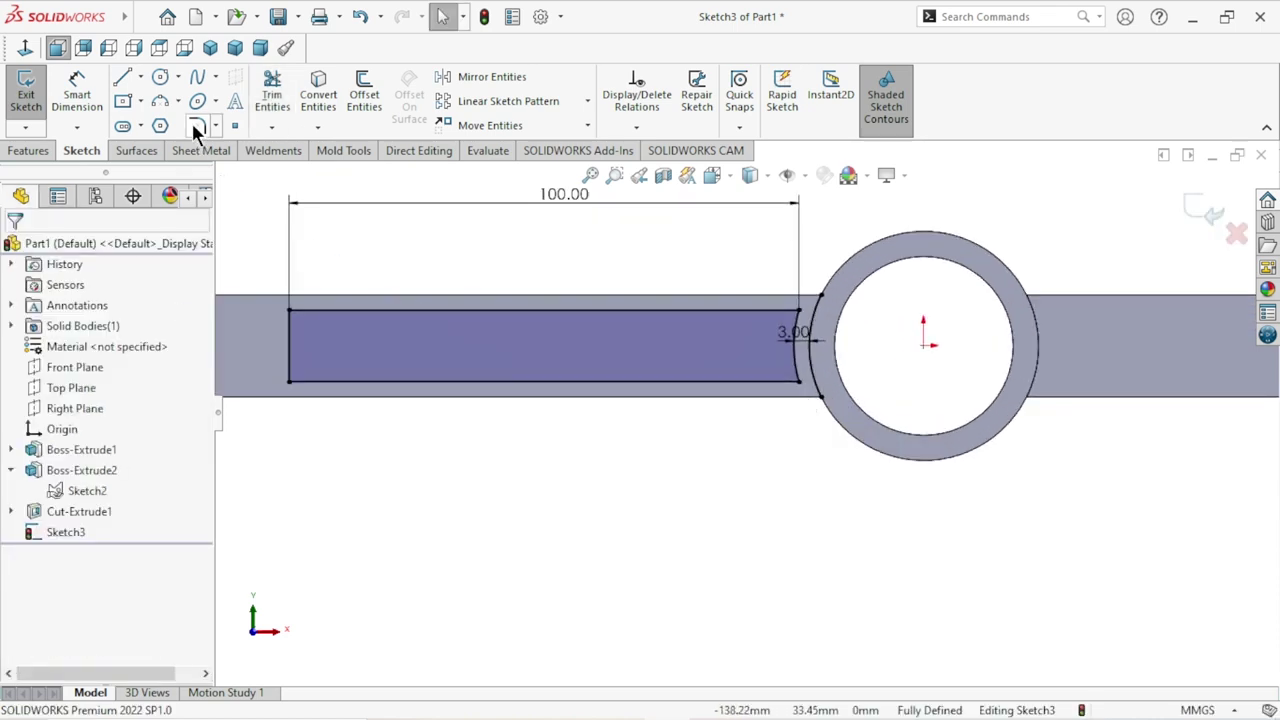
Draw a second vertical line across the rectangle and delete the 100.00 dimension.
{"action": "key", "text": "l"}
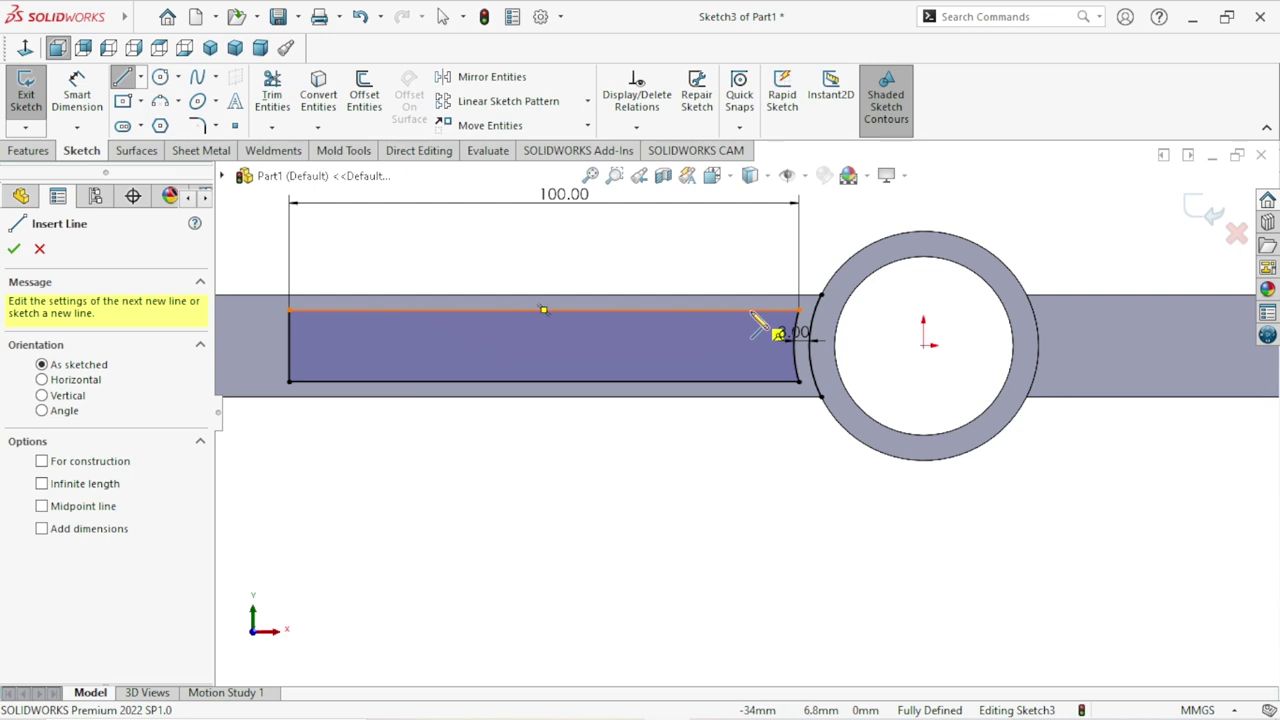
{"action": "left_click", "coordinate": [752, 312]}
{"action": "left_click", "coordinate": [752, 381]}
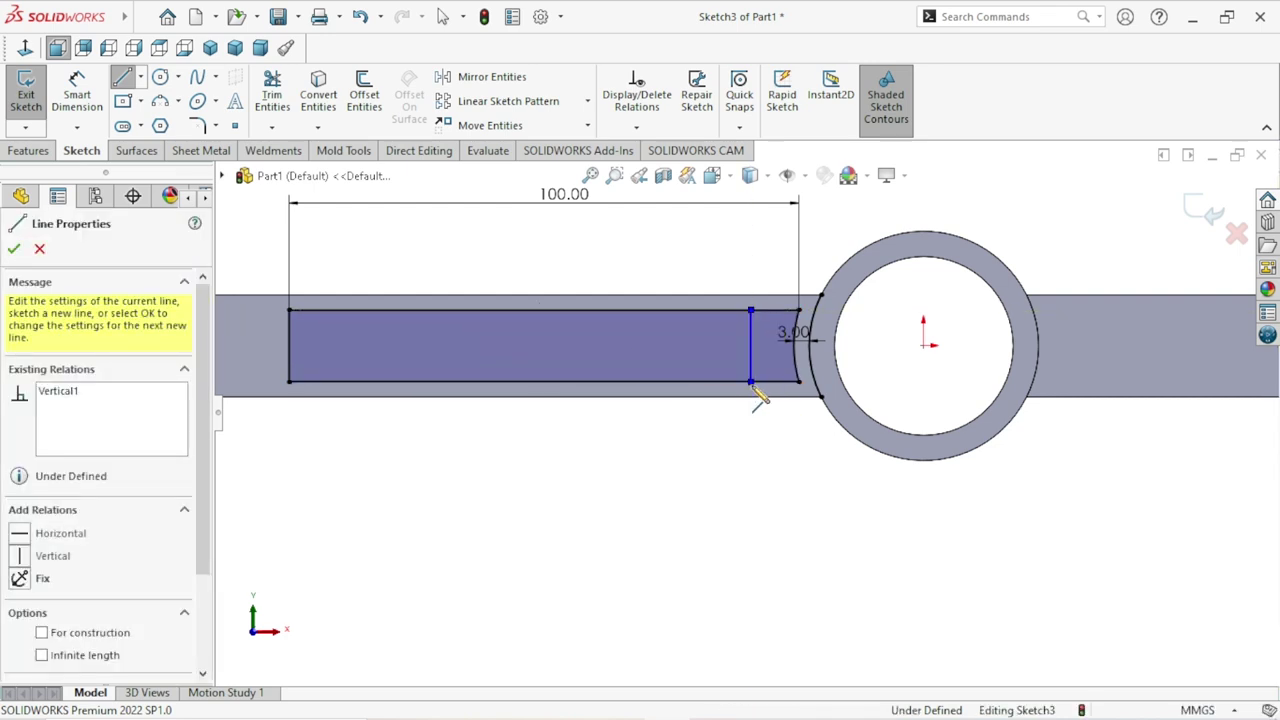
{"action": "right_click", "coordinate": [710, 440]}
{"action": "left_click", "coordinate": [750, 447]}
{"action": "scroll", "coordinate": [742, 412], "scroll_direction": "up", "scroll_amount": 3}
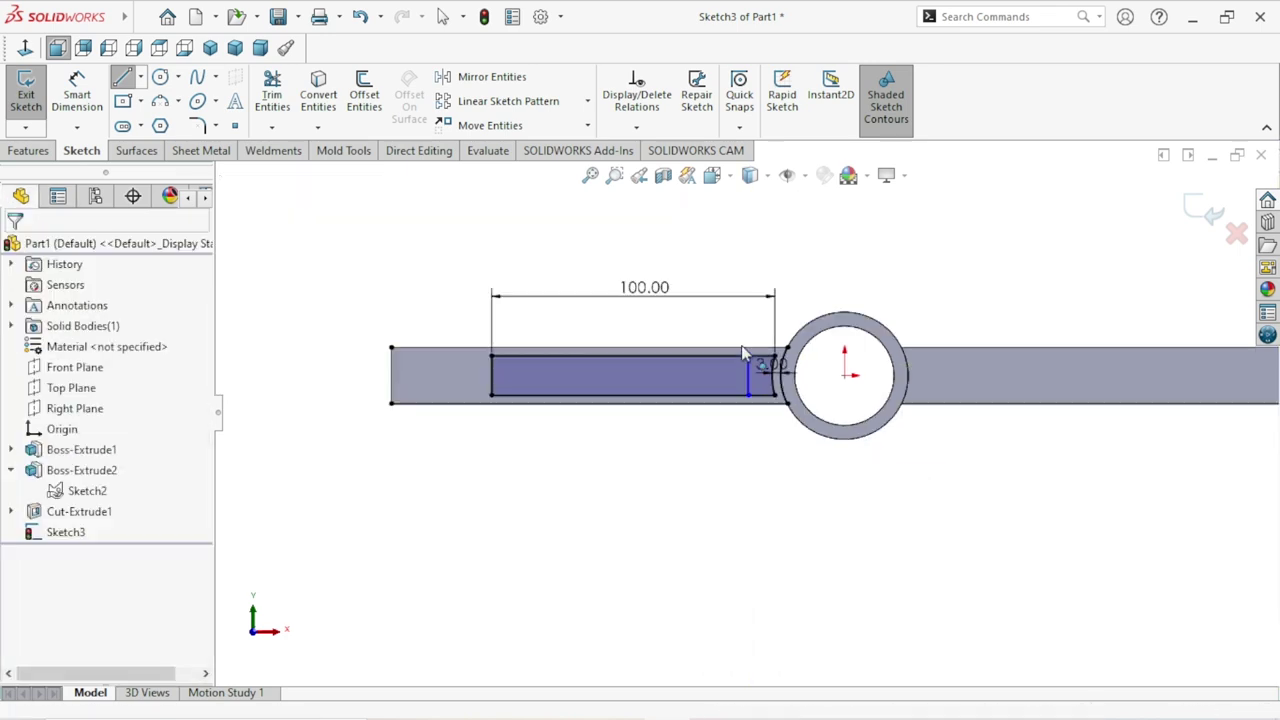
{"action": "key", "text": "Delete"}
{"action": "scroll", "coordinate": [757, 414], "scroll_direction": "up", "scroll_amount": 3}
{"action": "scroll", "coordinate": [731, 400], "scroll_direction": "down", "scroll_amount": 2}
{"action": "scroll", "coordinate": [684, 369], "scroll_direction": "up", "scroll_amount": 1}
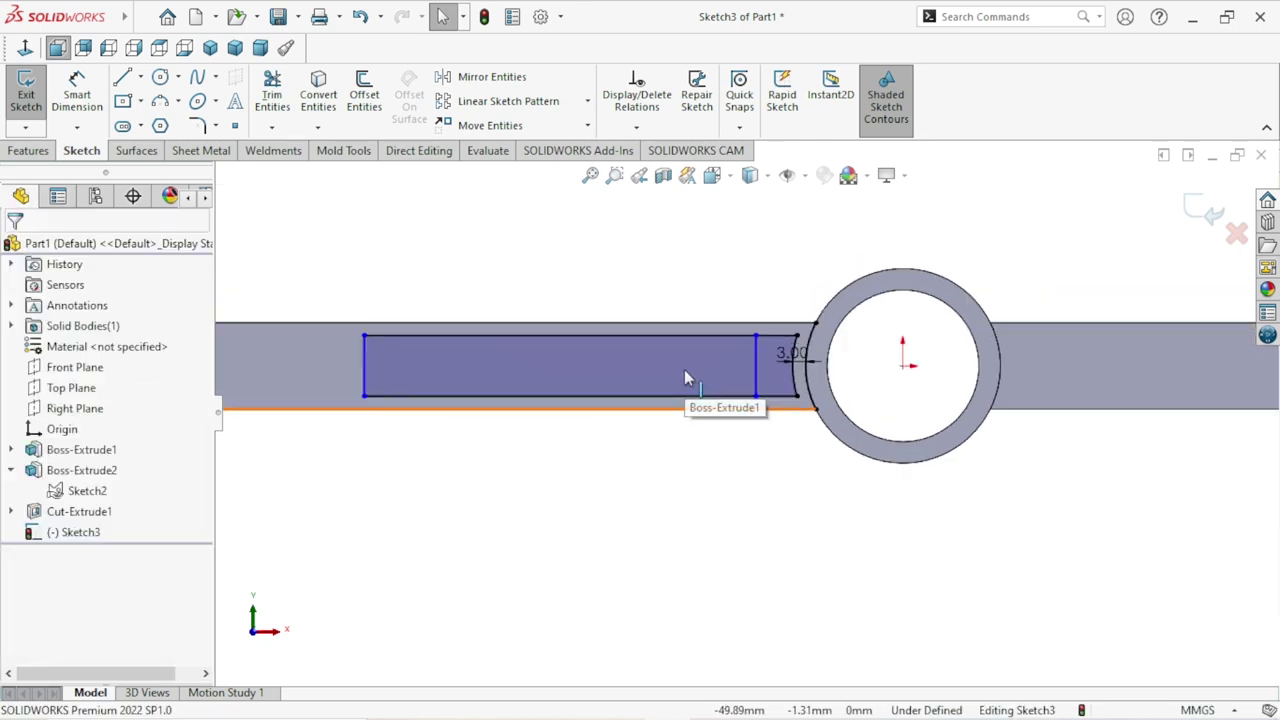
Dimension the two vertical lines exactly 90 mm apart.
{"action": "left_click", "coordinate": [77, 95]}
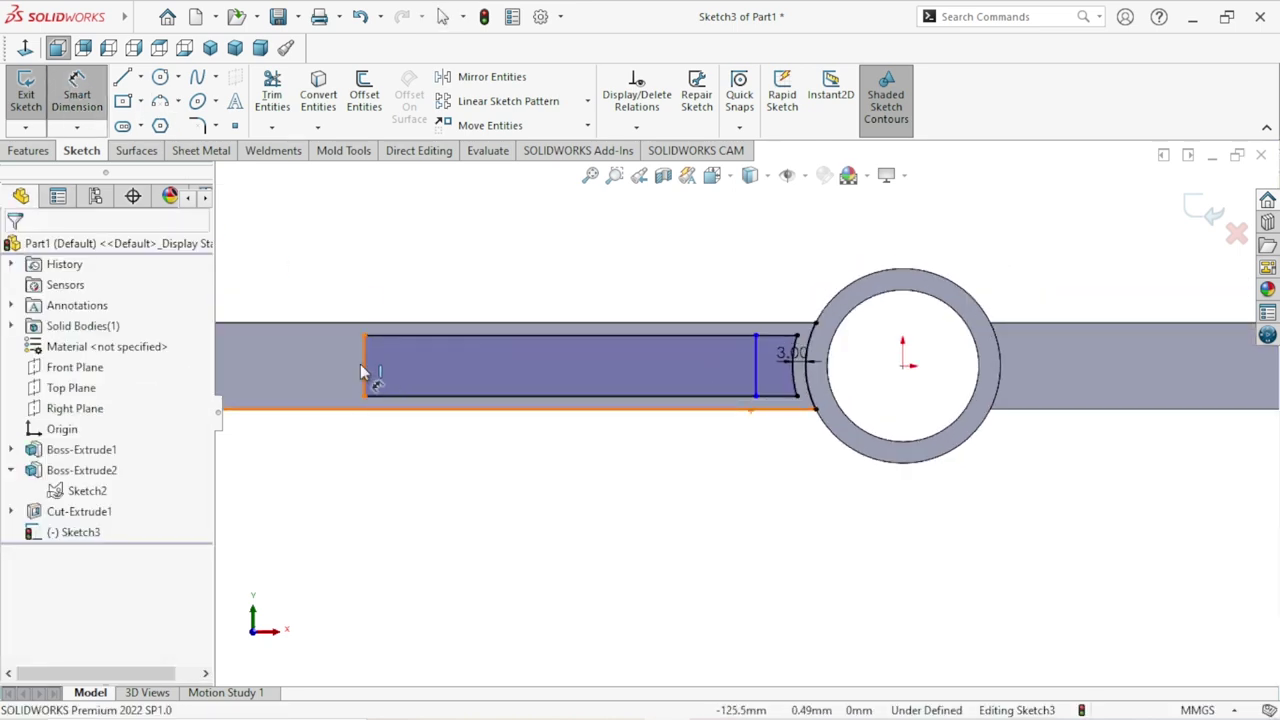
{"action": "left_click", "coordinate": [364, 371]}
{"action": "left_click", "coordinate": [757, 383]}
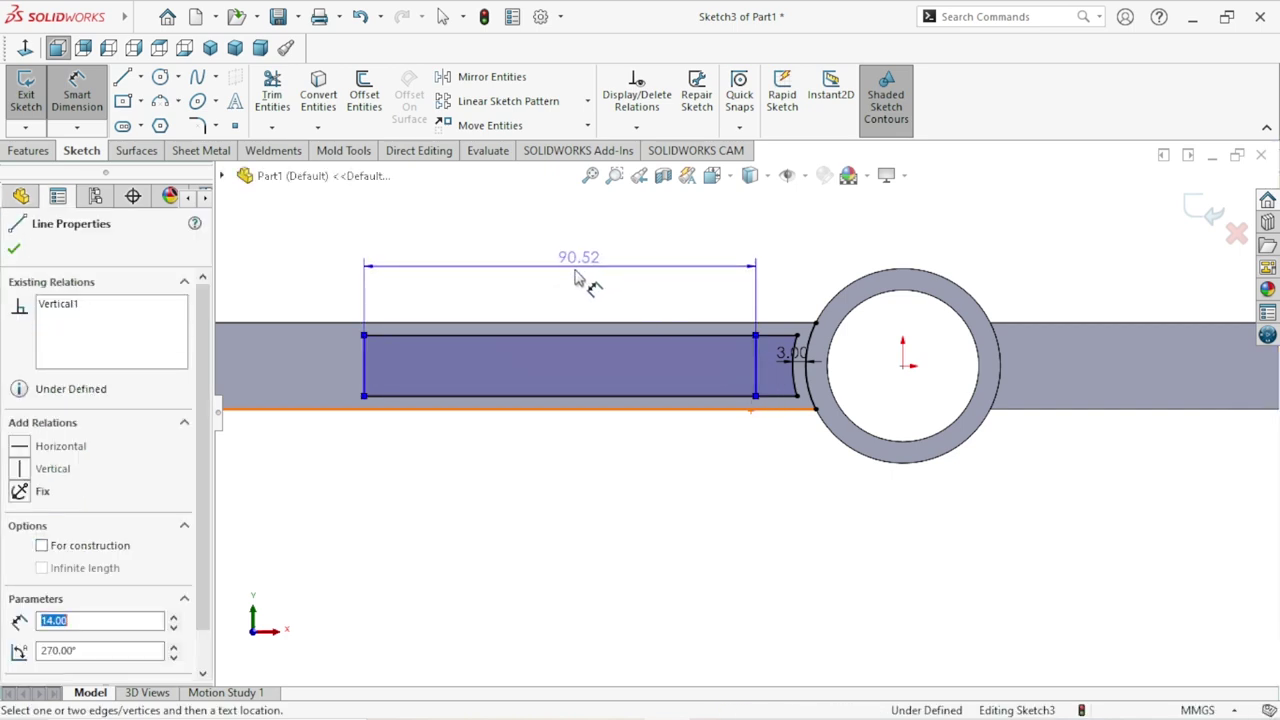
{"action": "left_click", "coordinate": [576, 279]}
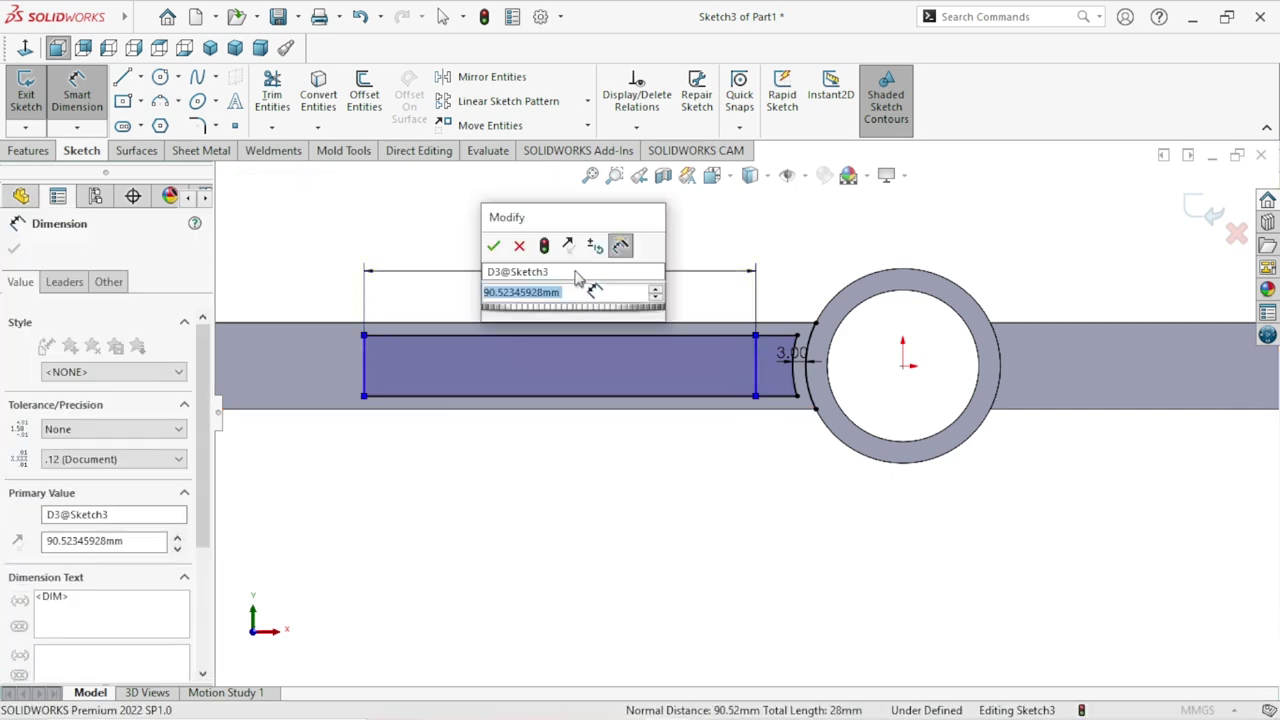
{"action": "type", "text": "90"}
{"action": "left_click", "coordinate": [493, 247]}
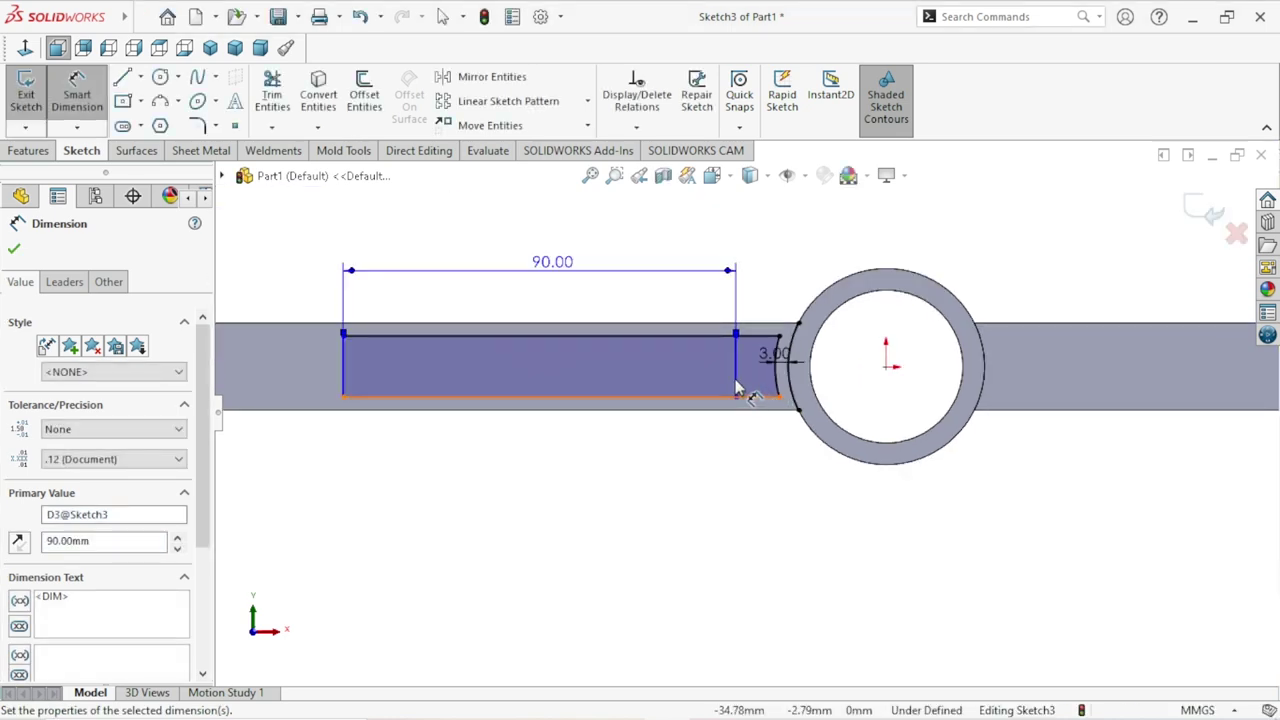
{"action": "scroll", "coordinate": [736, 390], "scroll_direction": "down", "scroll_amount": 2}
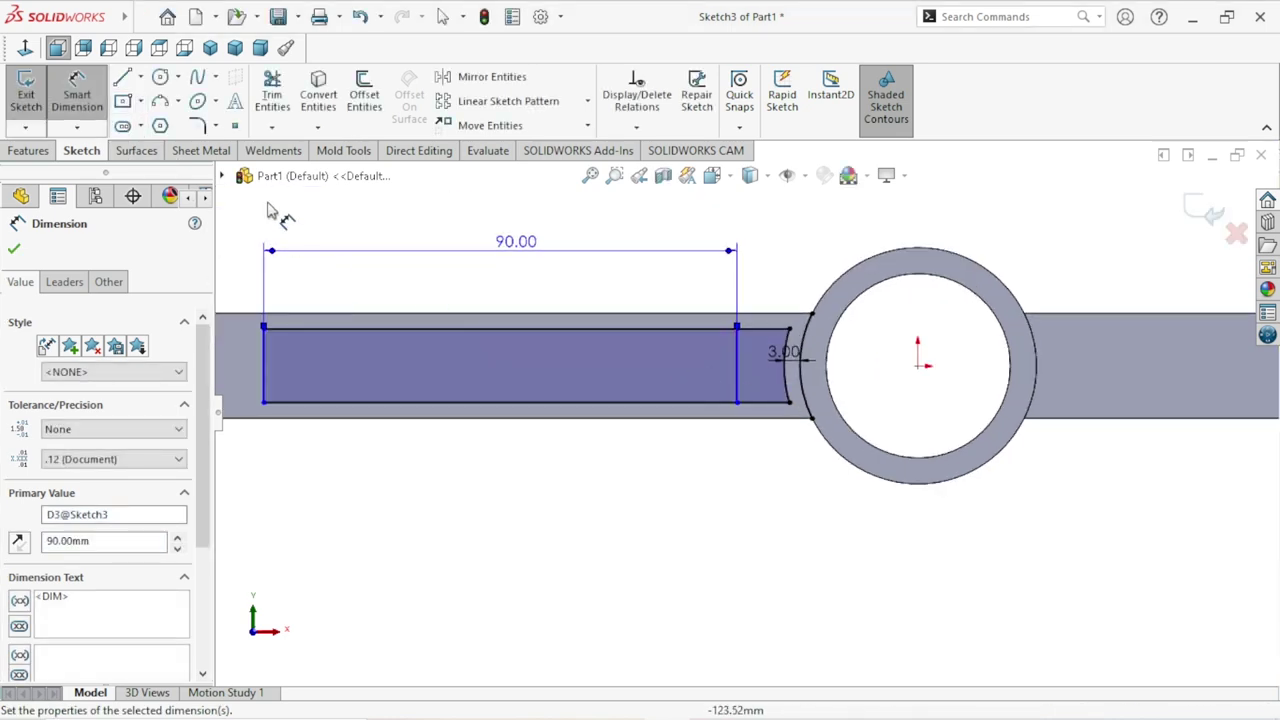
{"action": "left_click", "coordinate": [15, 251]}
{"action": "left_click", "coordinate": [272, 95]}
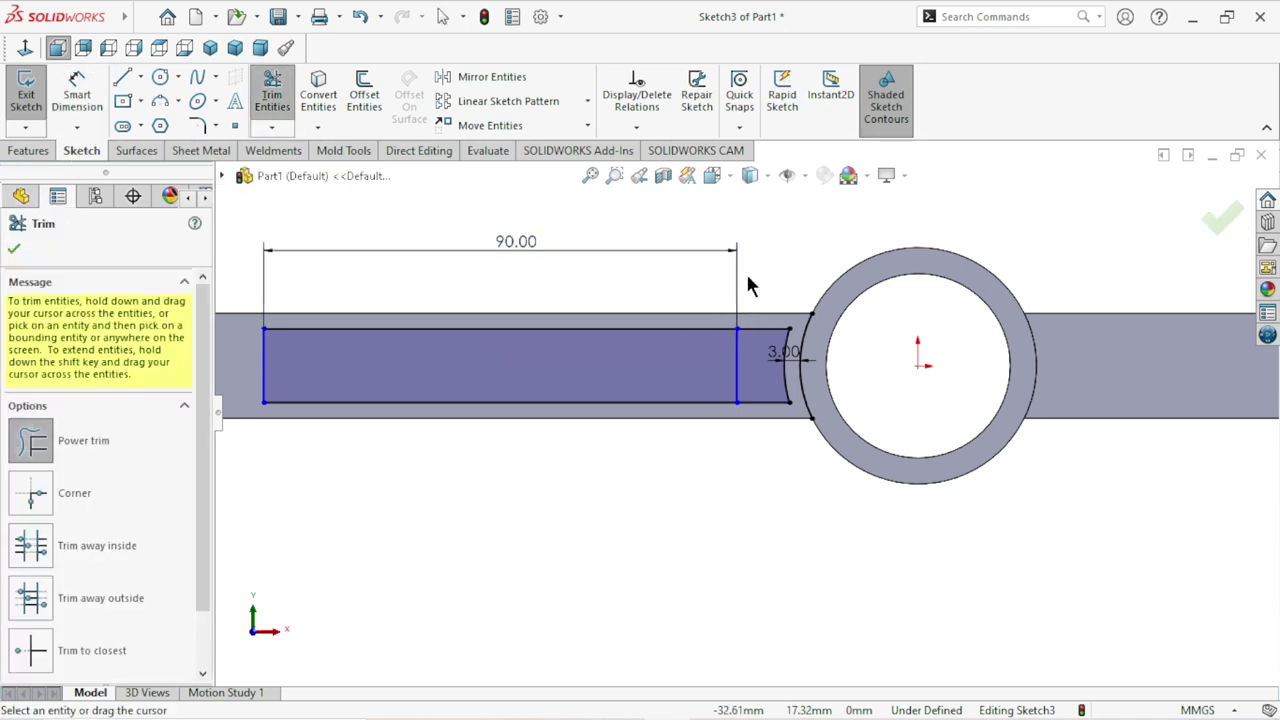
Trim the short segments toward the ring and remove the leftover 3.00 dimension.
{"action": "mouse_move", "coordinate": [750, 285]}
{"action": "left_mouse_down"}
{"action": "mouse_move", "coordinate": [765, 410]}
{"action": "mouse_move", "coordinate": [692, 465]}
{"action": "left_mouse_up"}
{"action": "scroll", "coordinate": [797, 430], "scroll_direction": "down", "scroll_amount": 1}
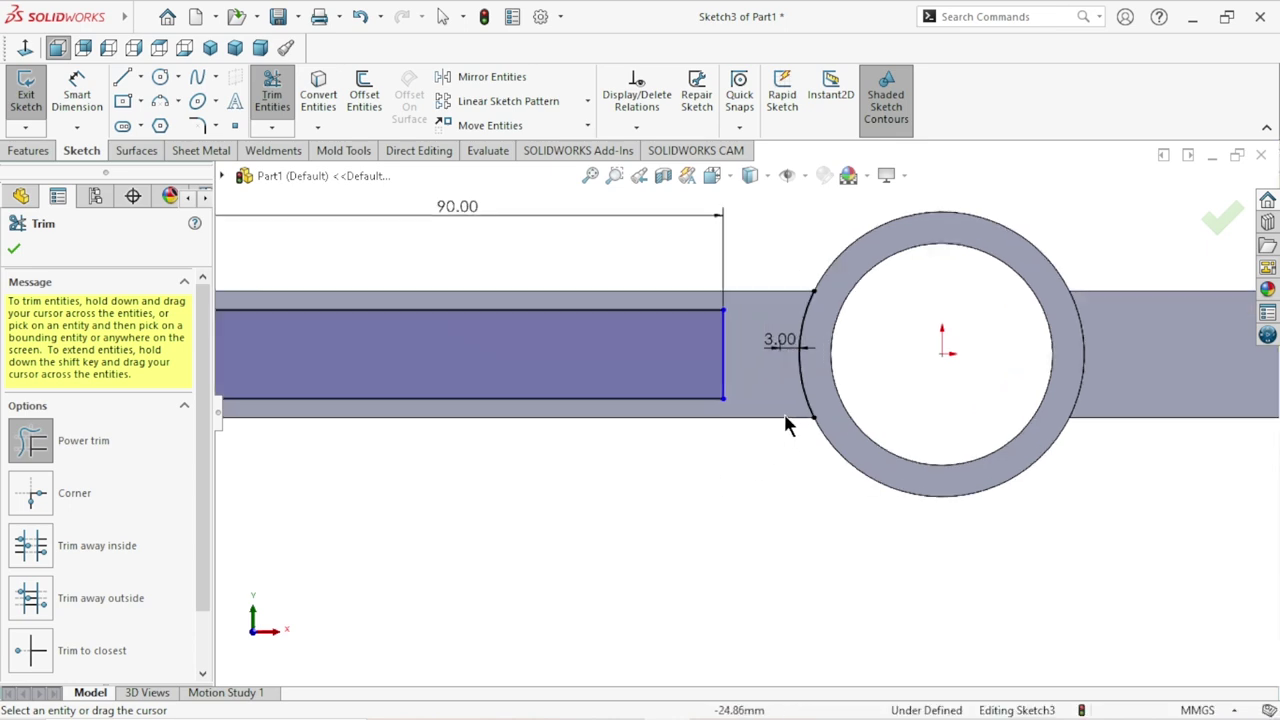
{"action": "left_click", "coordinate": [15, 250]}
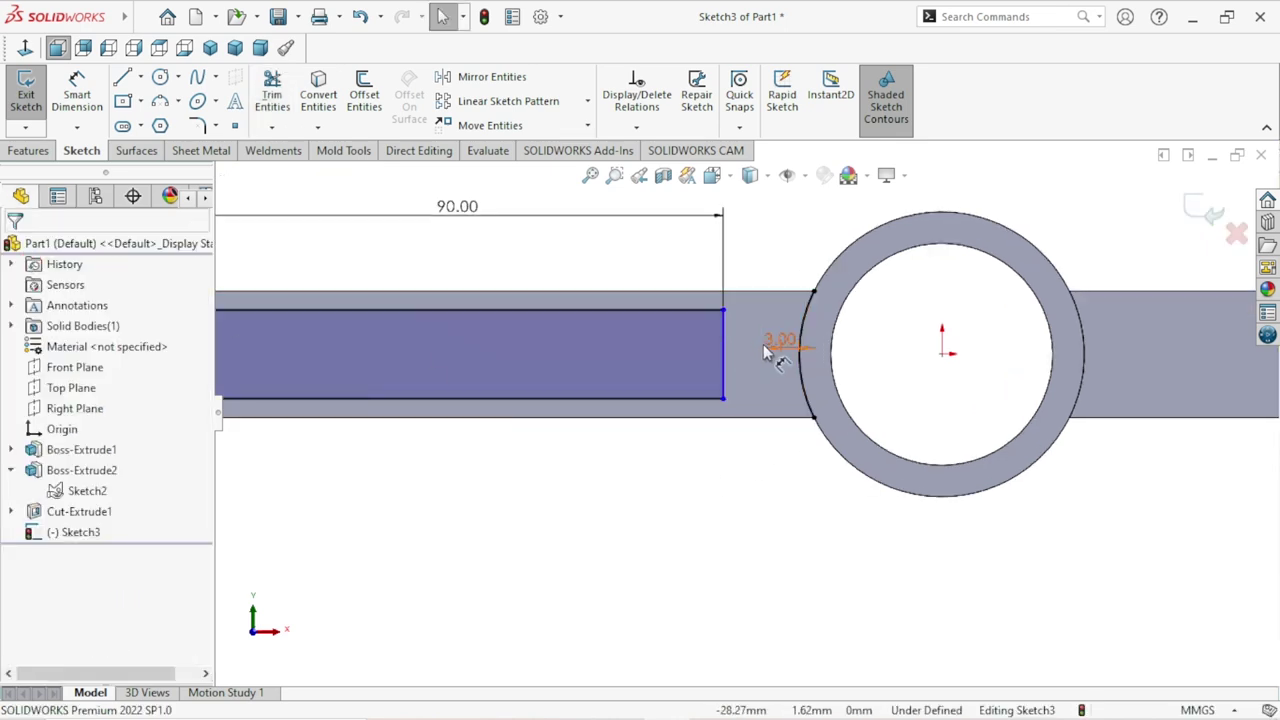
{"action": "left_click", "coordinate": [775, 342]}
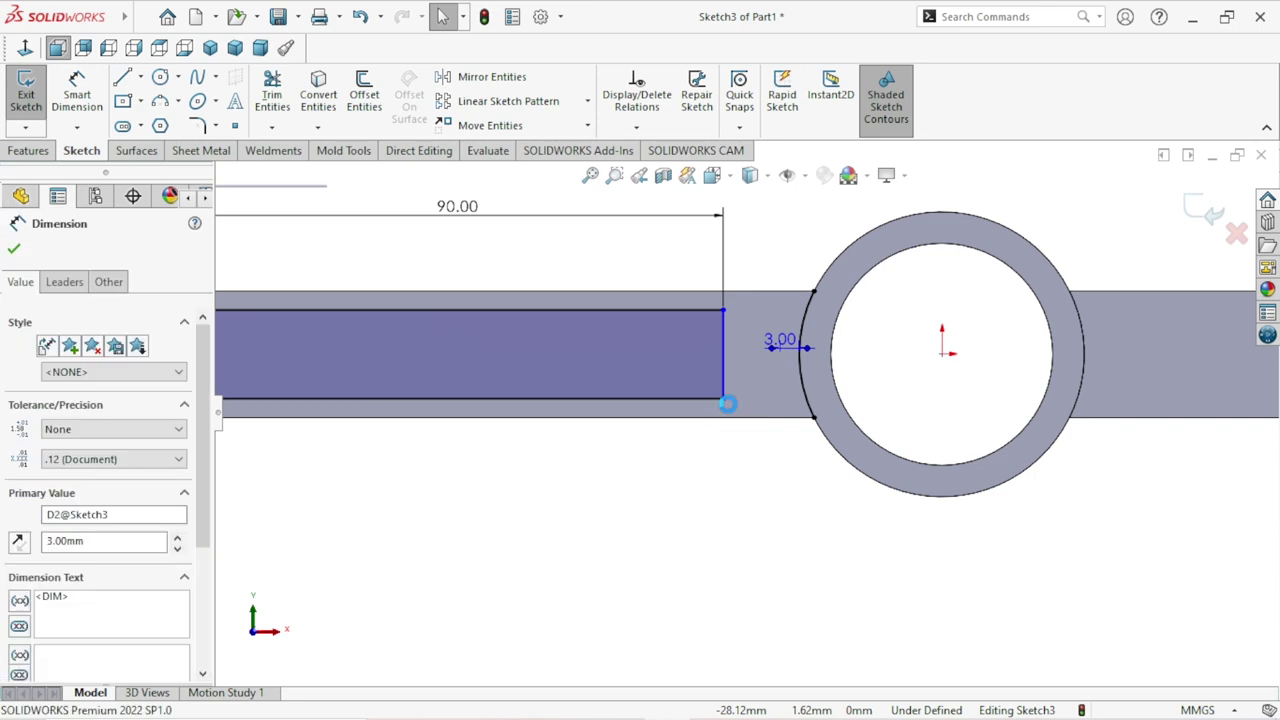
{"action": "left_click", "coordinate": [771, 471]}
{"action": "scroll", "coordinate": [640, 455], "scroll_direction": "up", "scroll_amount": 3}
{"action": "scroll", "coordinate": [718, 437], "scroll_direction": "down", "scroll_amount": 3}
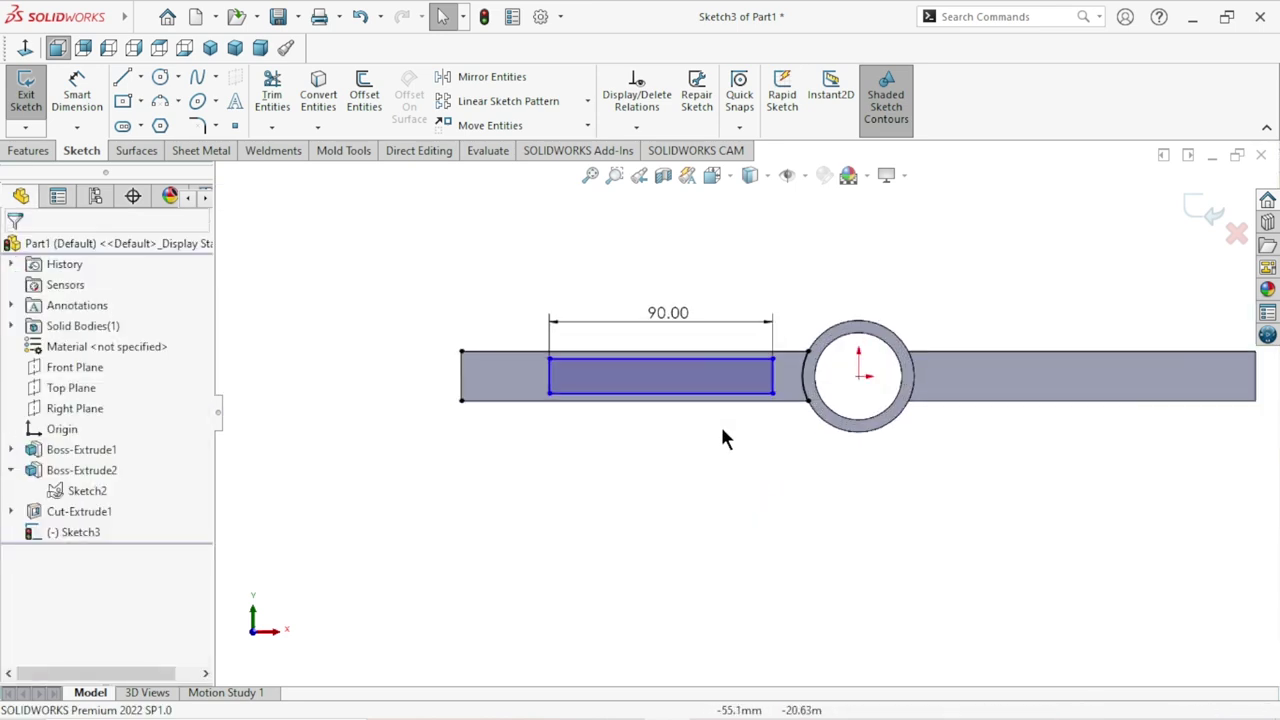
{"action": "scroll", "coordinate": [725, 420], "scroll_direction": "down", "scroll_amount": 1}
{"action": "scroll", "coordinate": [729, 397], "scroll_direction": "down", "scroll_amount": 1}
Add a 34.52 mm dimension from the ring's centre to the rectangle's right edge.
{"action": "left_click", "coordinate": [89, 99]}
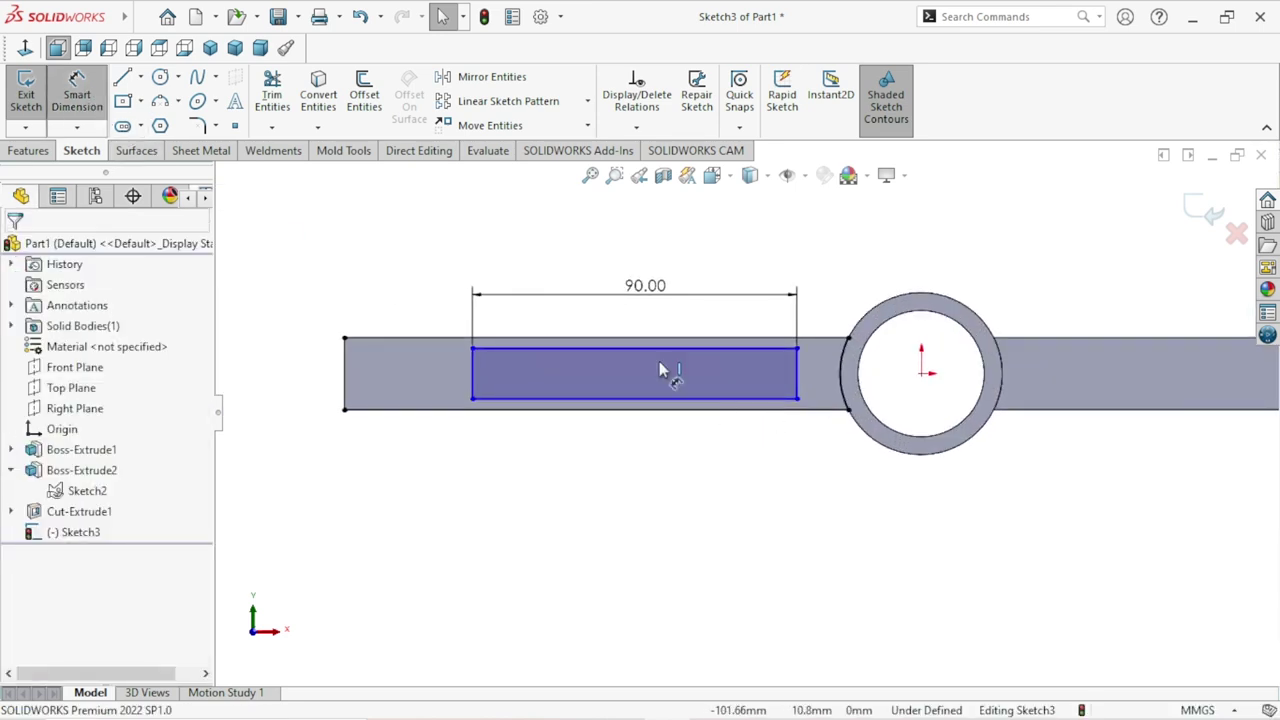
{"action": "left_click", "coordinate": [858, 385]}
{"action": "left_click", "coordinate": [798, 385]}
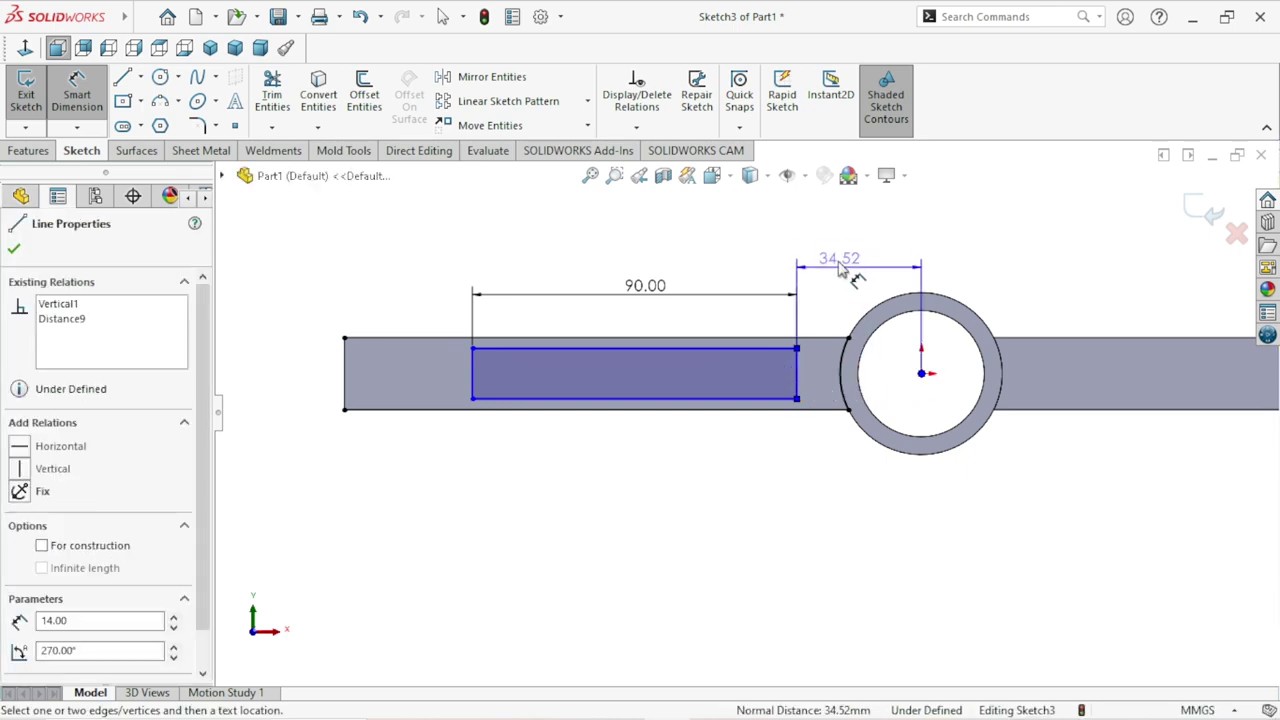
{"action": "left_click", "coordinate": [851, 256]}
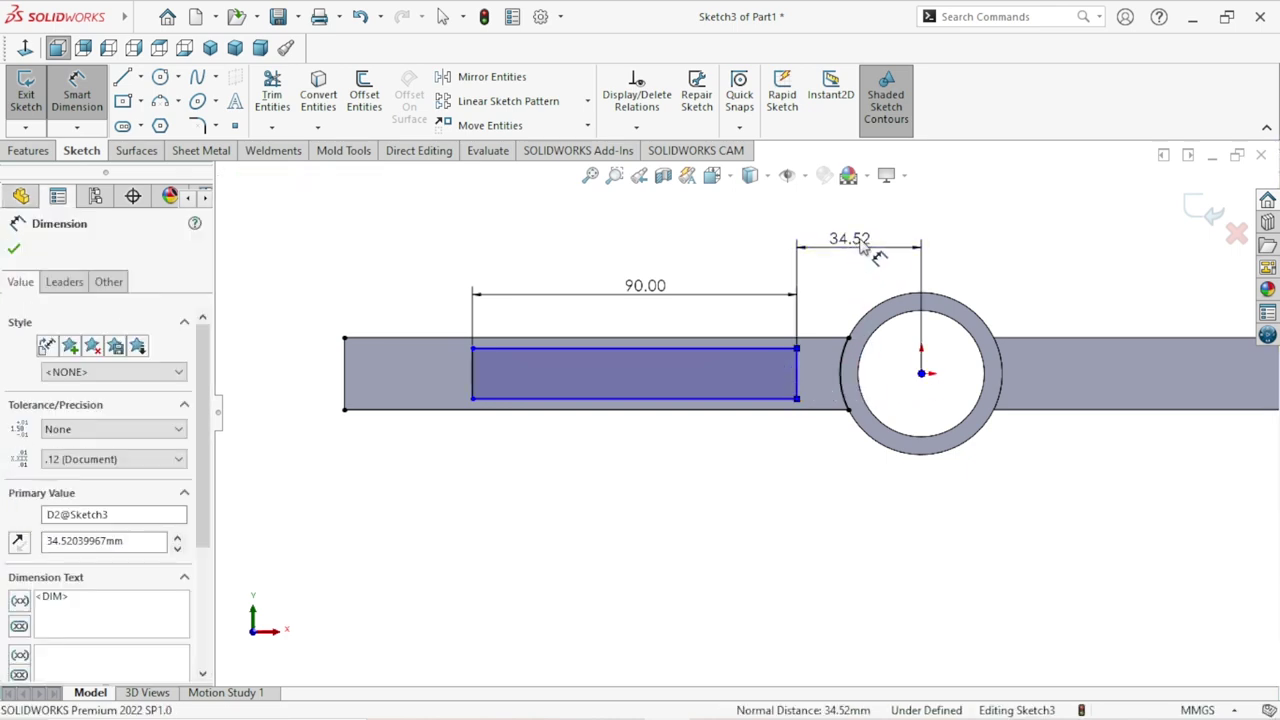
Set the ring-centre distance to 35 mm, then try Fully Define Sketch and dismiss its warning.
{"action": "left_click", "coordinate": [769, 222]}
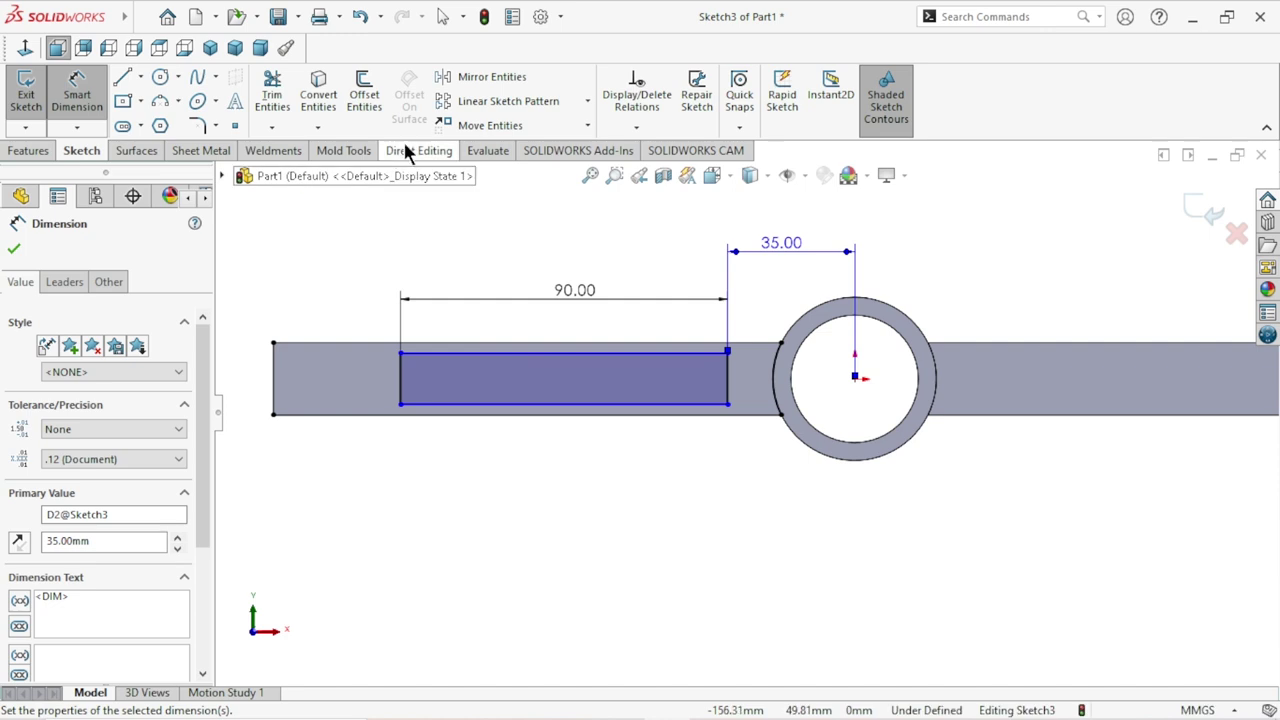
{"action": "left_click", "coordinate": [636, 125]}
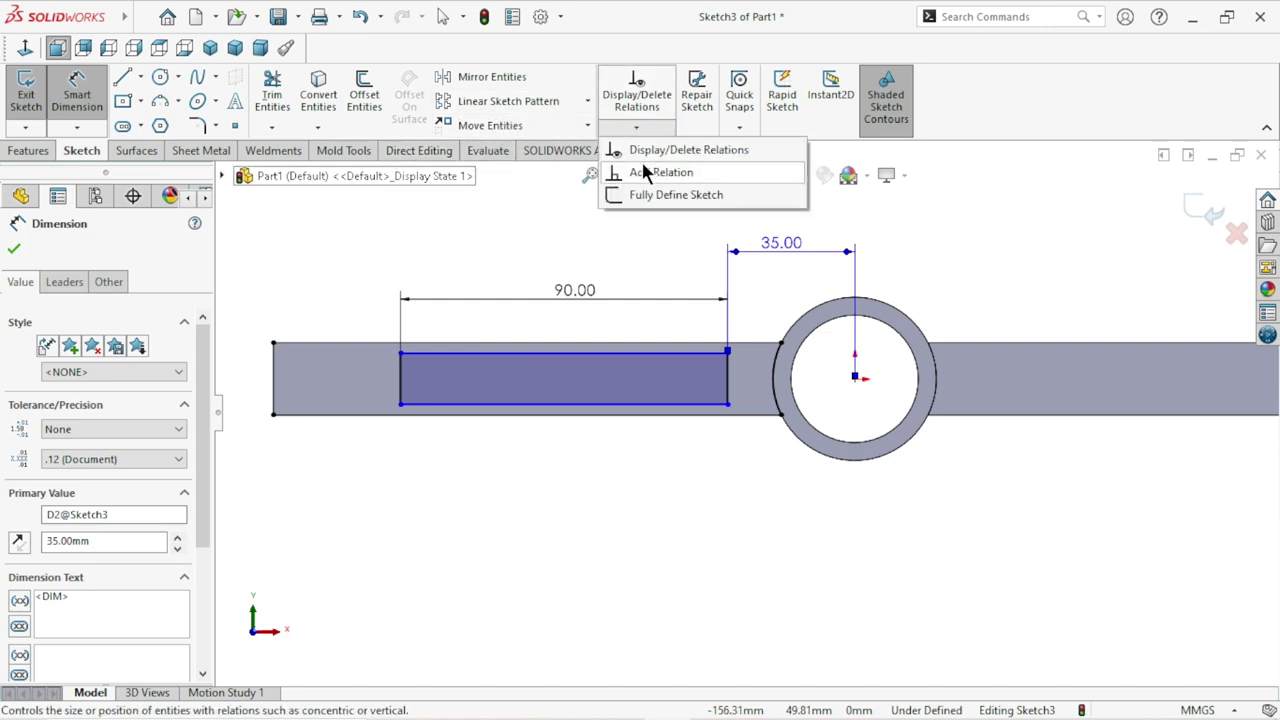
{"action": "left_click", "coordinate": [620, 197]}
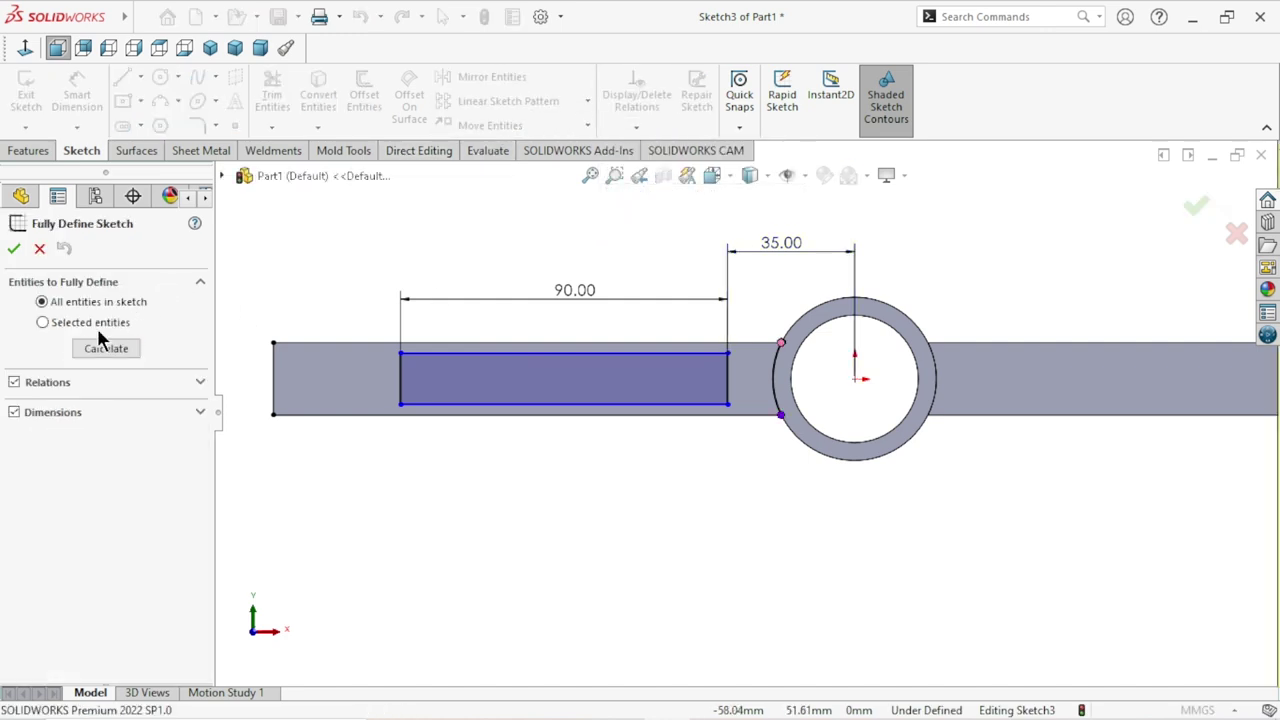
{"action": "left_click", "coordinate": [84, 350]}
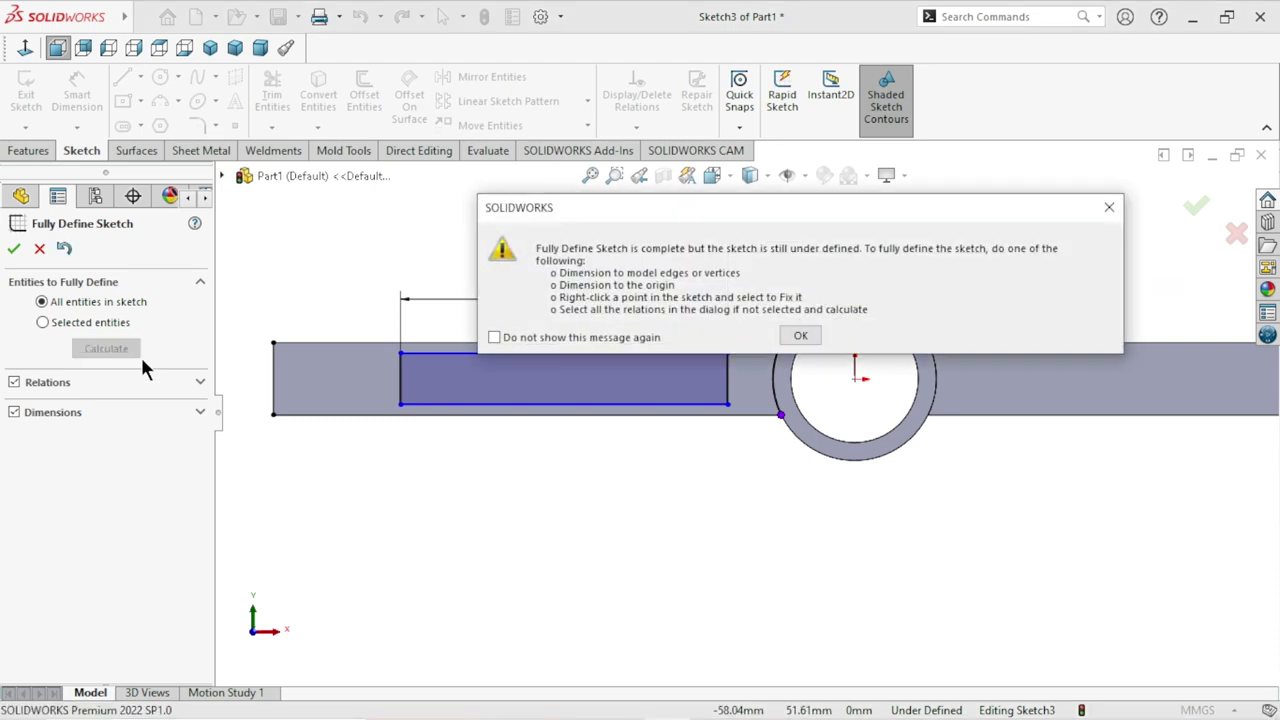
{"action": "left_click", "coordinate": [800, 337]}
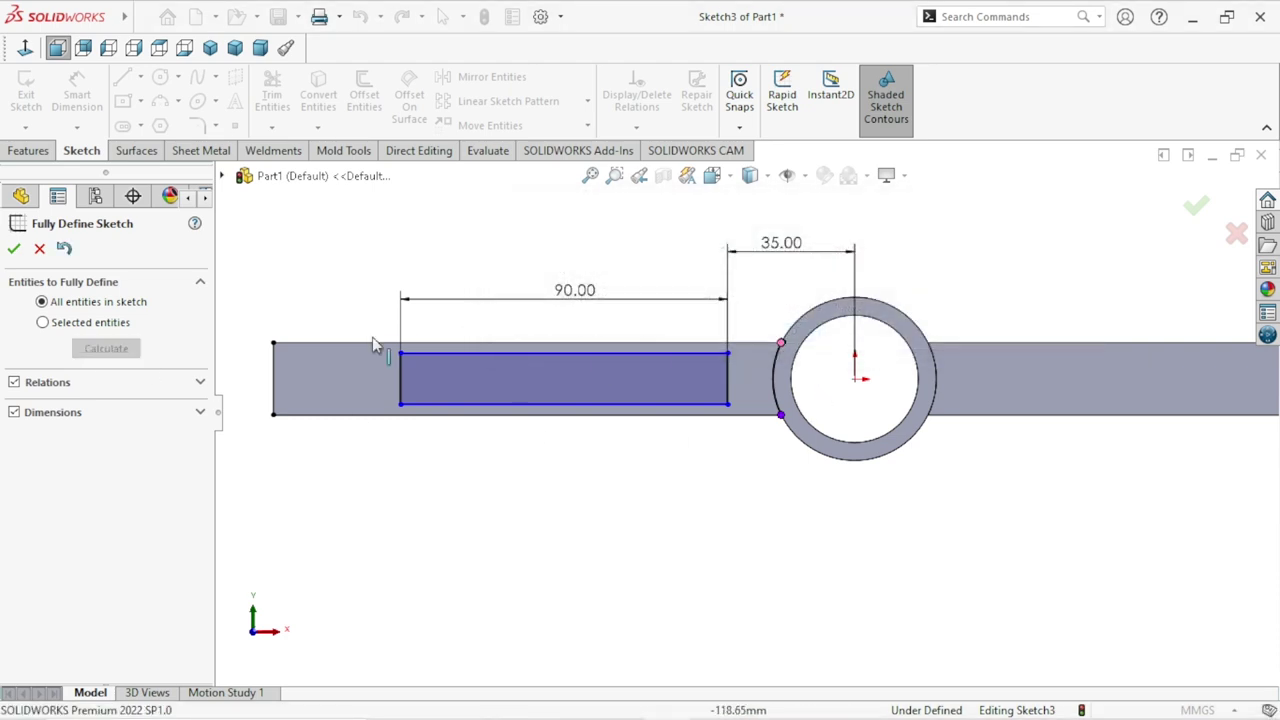
{"action": "left_click", "coordinate": [15, 250]}
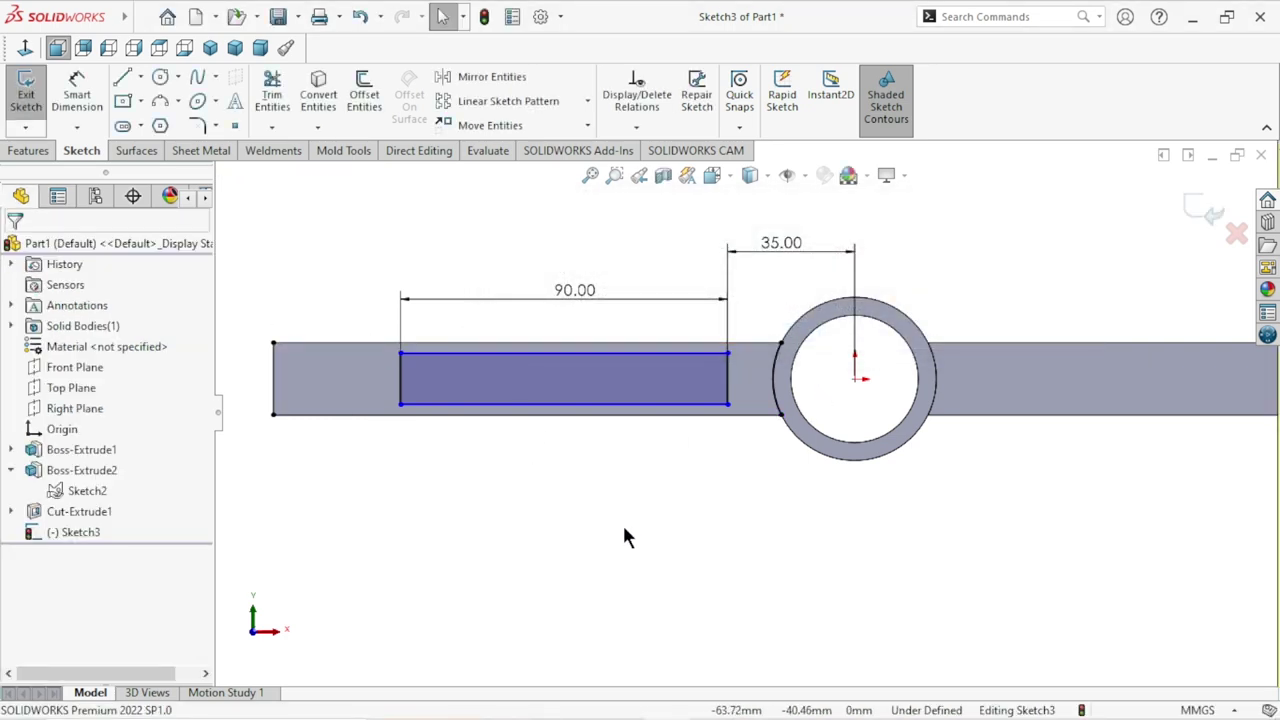
{"action": "scroll", "coordinate": [627, 514], "scroll_direction": "up", "scroll_amount": 1}
{"action": "scroll", "coordinate": [649, 430], "scroll_direction": "down", "scroll_amount": 1}
{"action": "scroll", "coordinate": [649, 414], "scroll_direction": "down", "scroll_amount": 1}
{"action": "scroll", "coordinate": [613, 383], "scroll_direction": "up", "scroll_amount": 1}
{"action": "scroll", "coordinate": [563, 417], "scroll_direction": "down", "scroll_amount": 1}
Dimension the rectangle 14 mm between its top and bottom edges, fully defining Sketch3.
{"action": "left_click", "coordinate": [98, 88]}
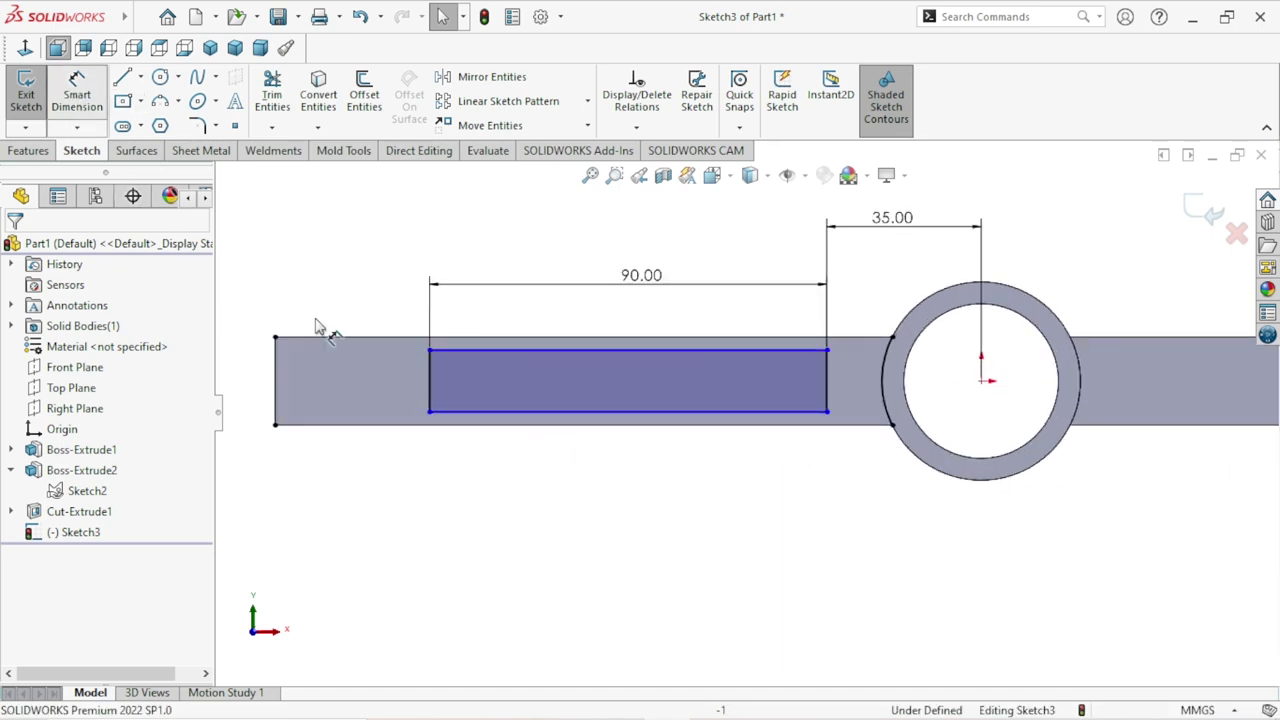
{"action": "left_click", "coordinate": [606, 350]}
{"action": "left_click", "coordinate": [588, 411]}
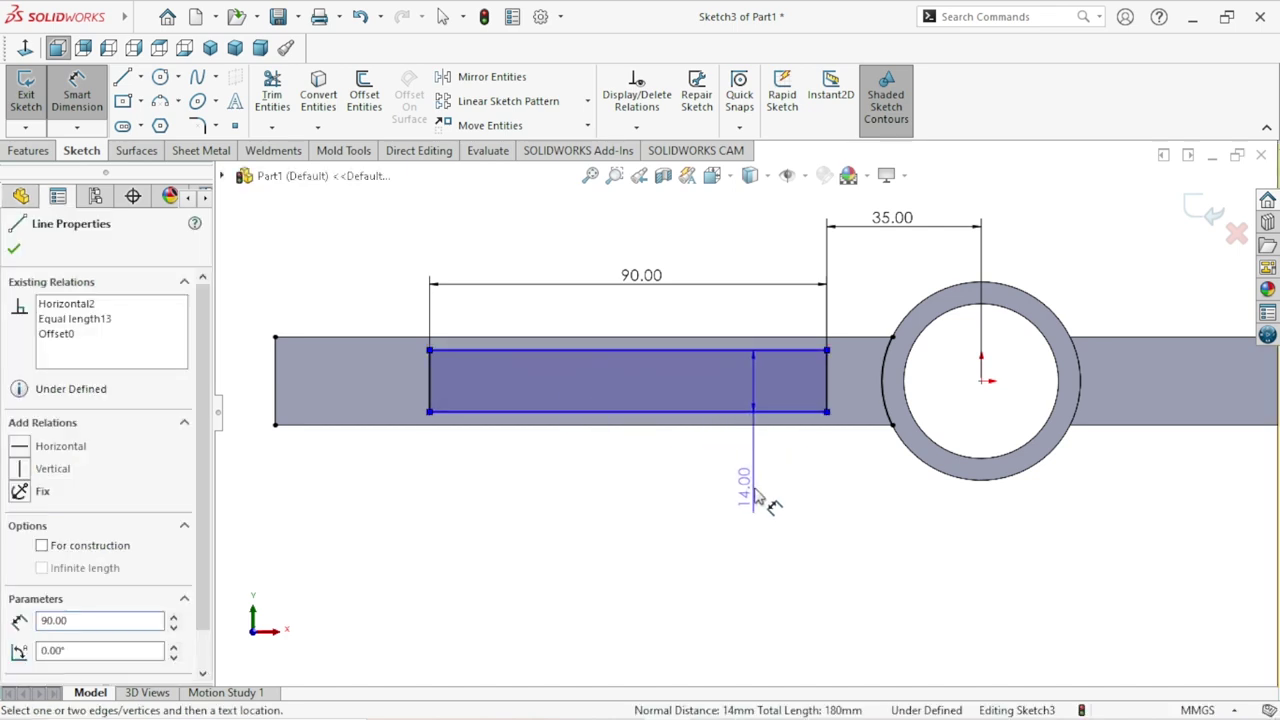
{"action": "left_click", "coordinate": [757, 497]}
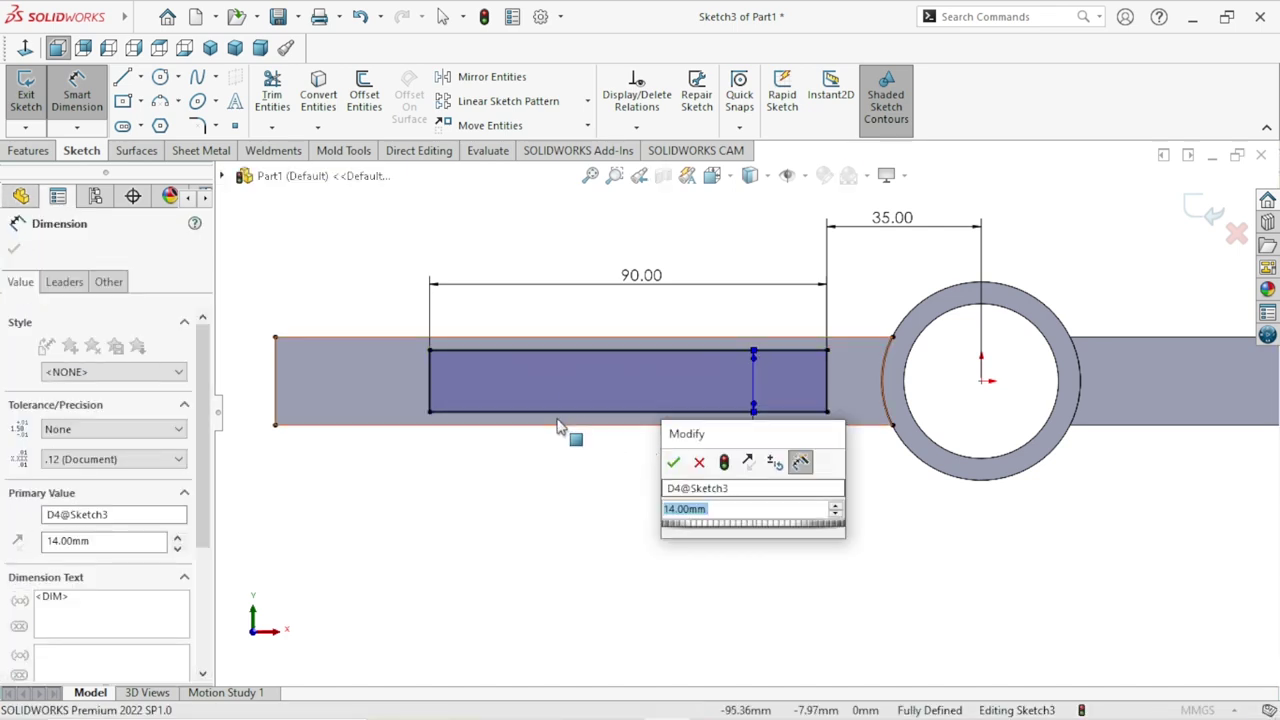
{"action": "left_click", "coordinate": [670, 462]}
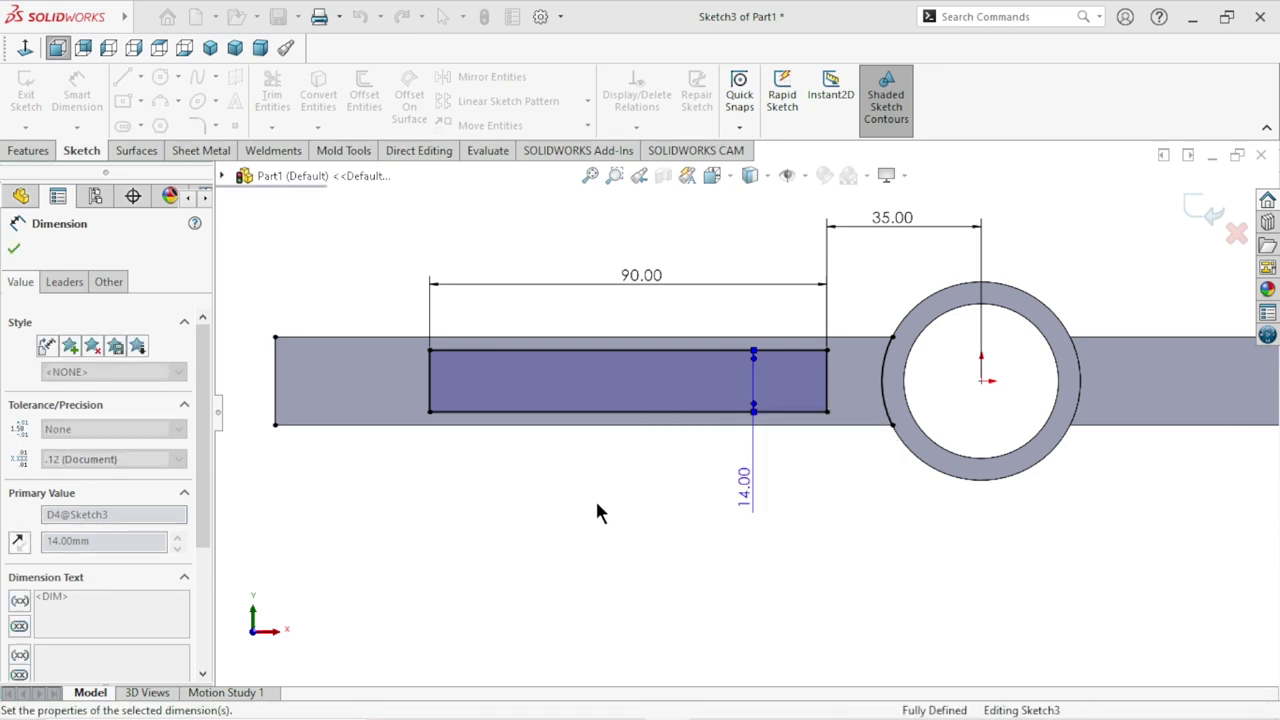
{"action": "scroll", "coordinate": [660, 470], "scroll_direction": "up", "scroll_amount": 3}
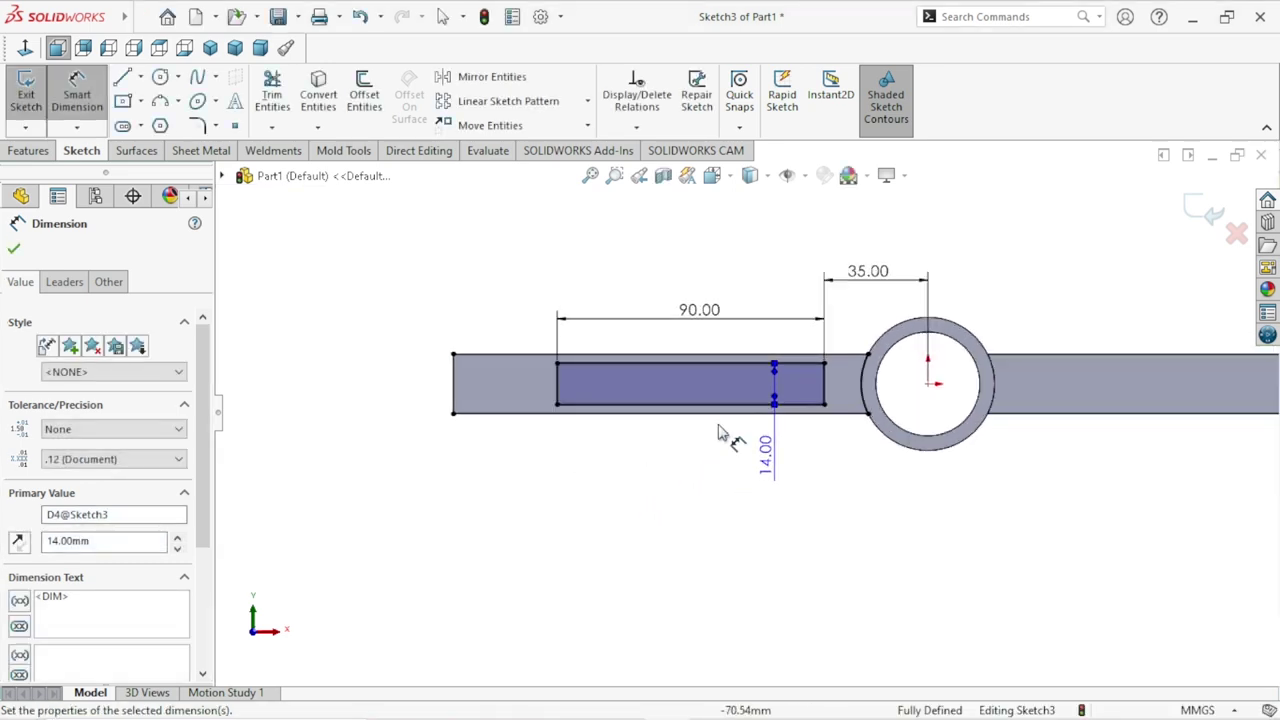
{"action": "left_click", "coordinate": [702, 505]}
{"action": "scroll", "coordinate": [788, 440], "scroll_direction": "down", "scroll_amount": 2}
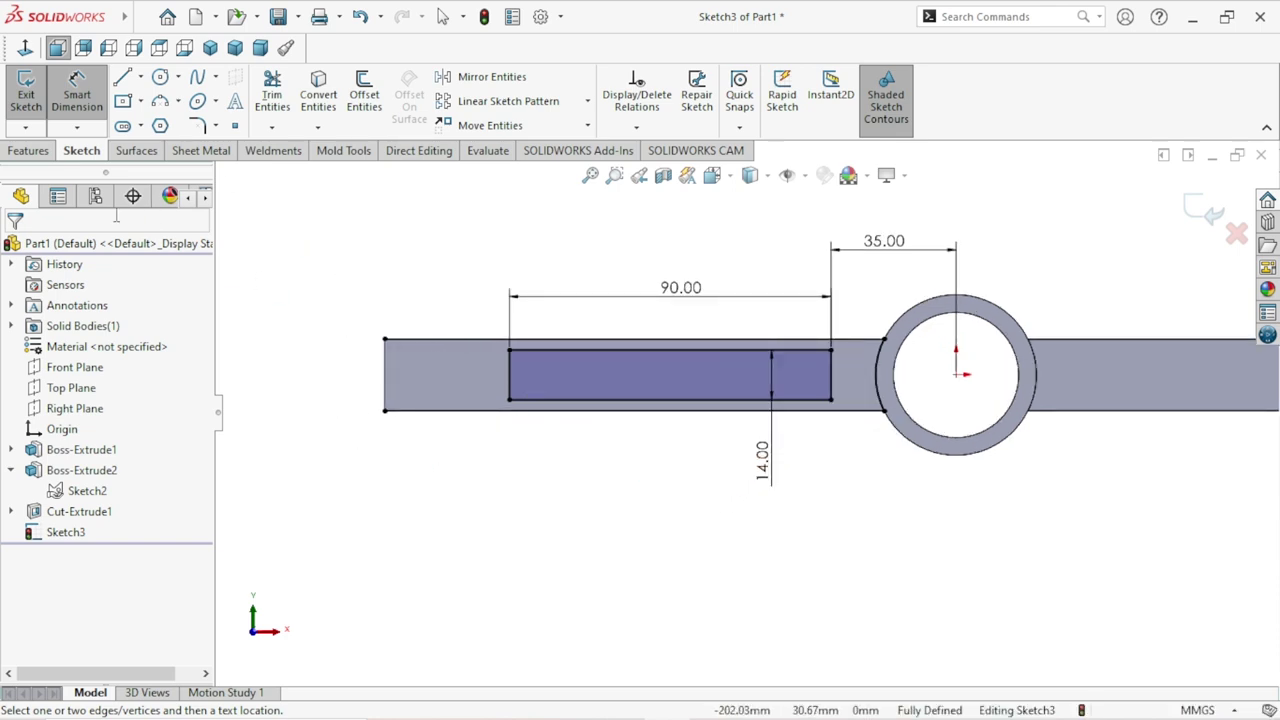
{"action": "left_click", "coordinate": [40, 151]}
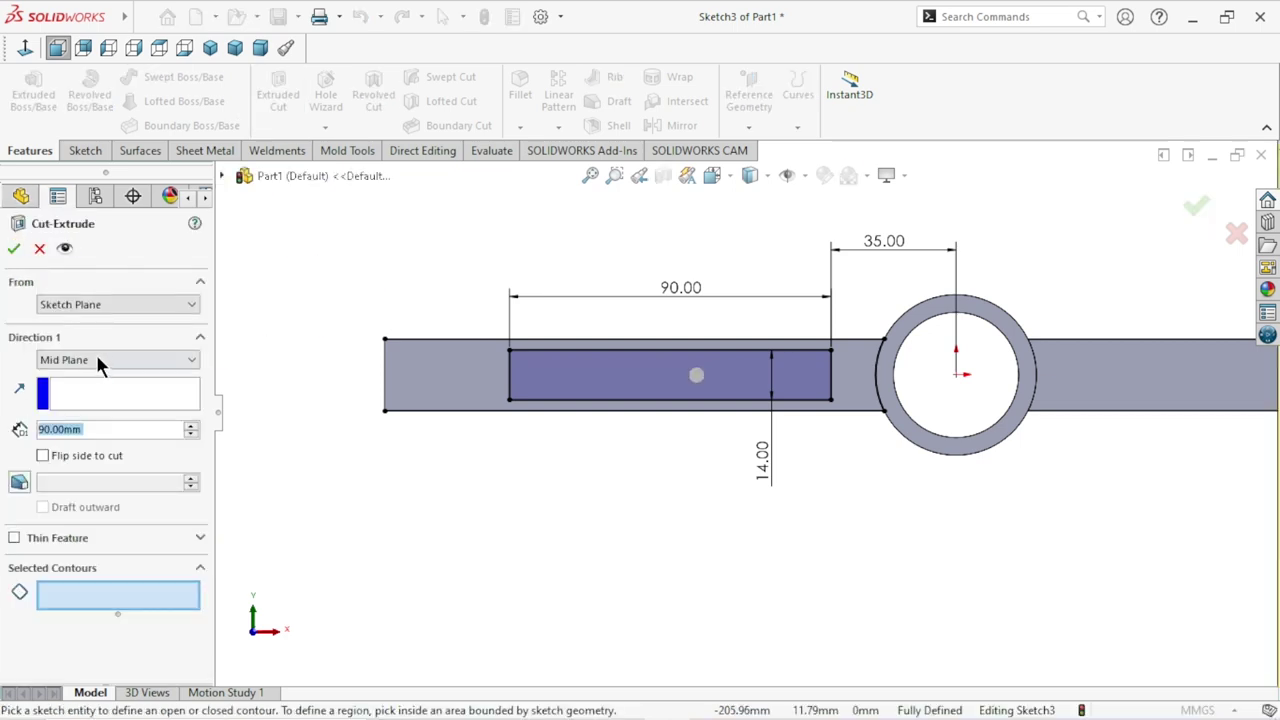
Set the cut end condition to Blind with a 3 mm depth.
{"action": "left_click", "coordinate": [105, 359]}
{"action": "left_click", "coordinate": [60, 374]}
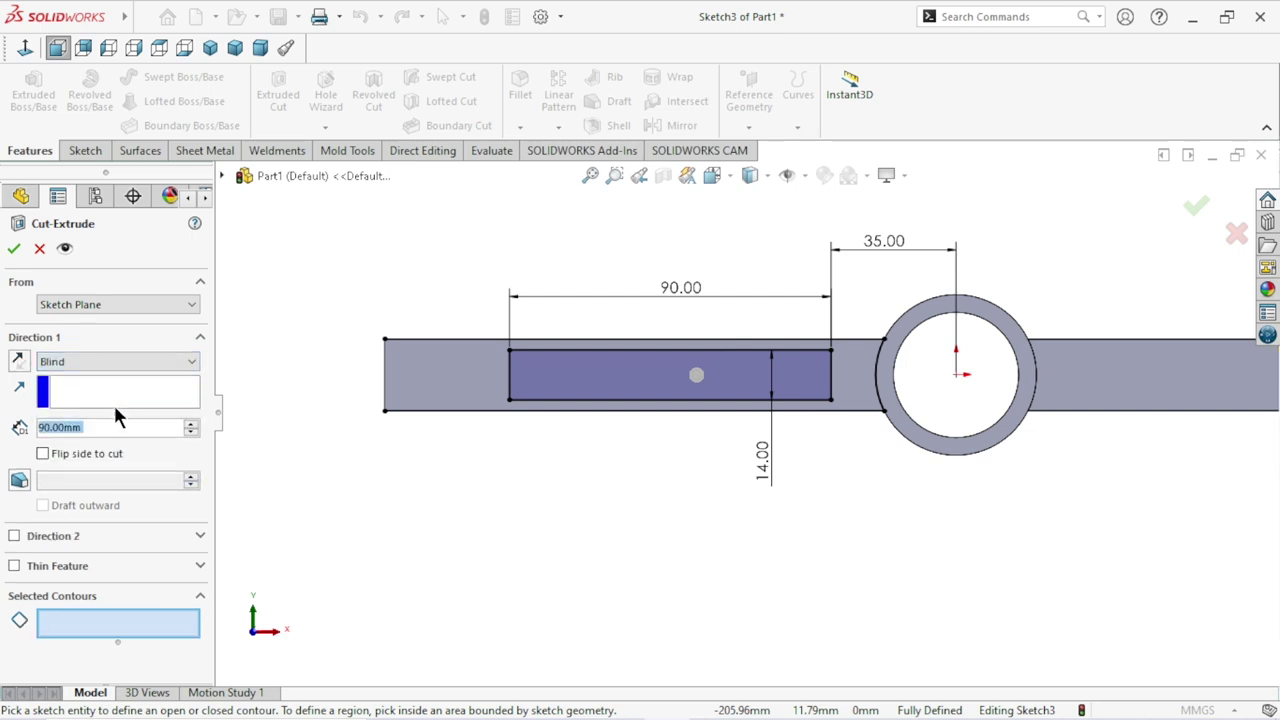
{"action": "type", "text": "3"}
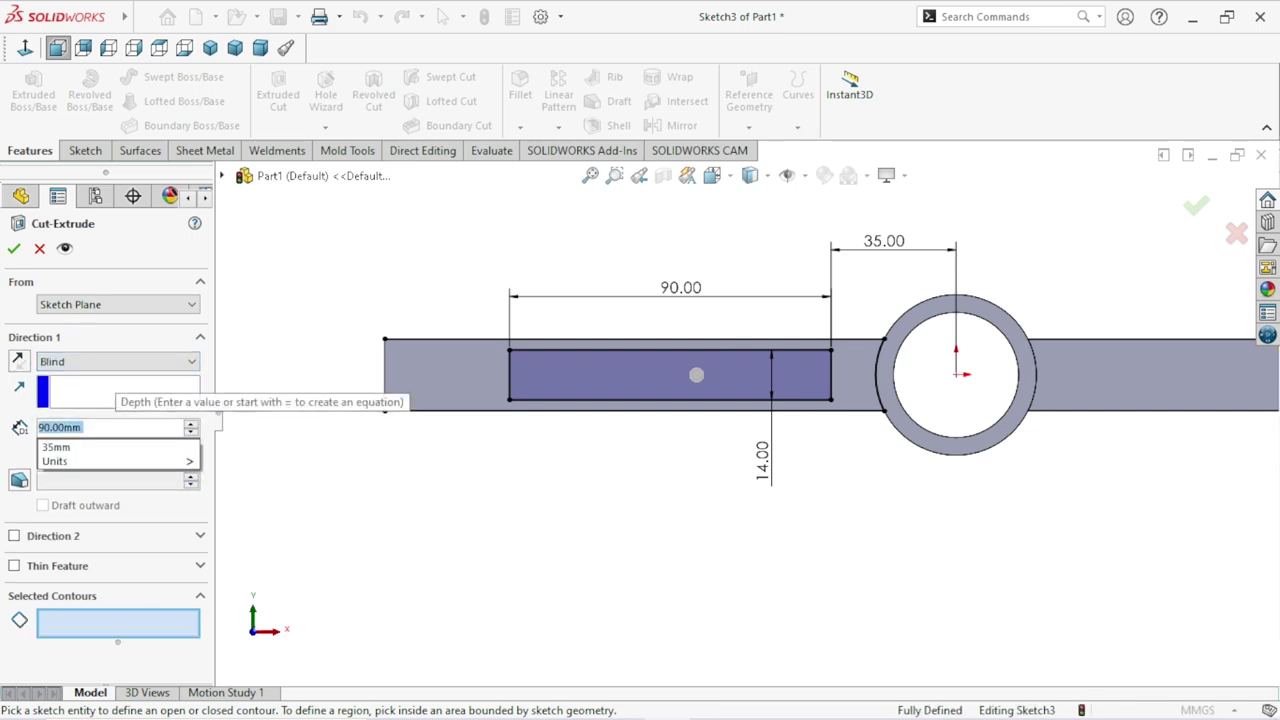
{"action": "key", "text": "Return"}
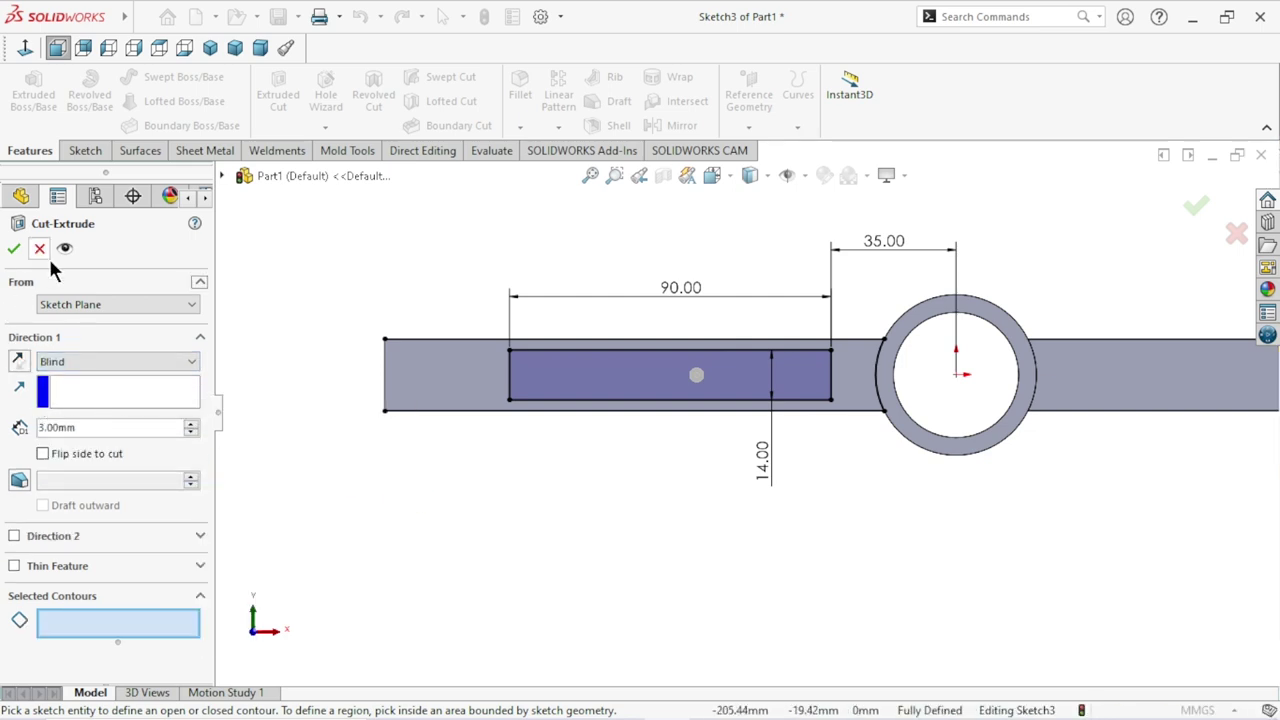
Select the 90×14 rectangle region as the cut profile and confirm the 3 mm pocket.
{"action": "mouse_move", "coordinate": [463, 471]}
{"action": "middle_mouse_down"}
{"action": "mouse_move", "coordinate": [503, 360]}
{"action": "mouse_move", "coordinate": [731, 443]}
{"action": "mouse_move", "coordinate": [798, 370]}
{"action": "middle_mouse_up"}
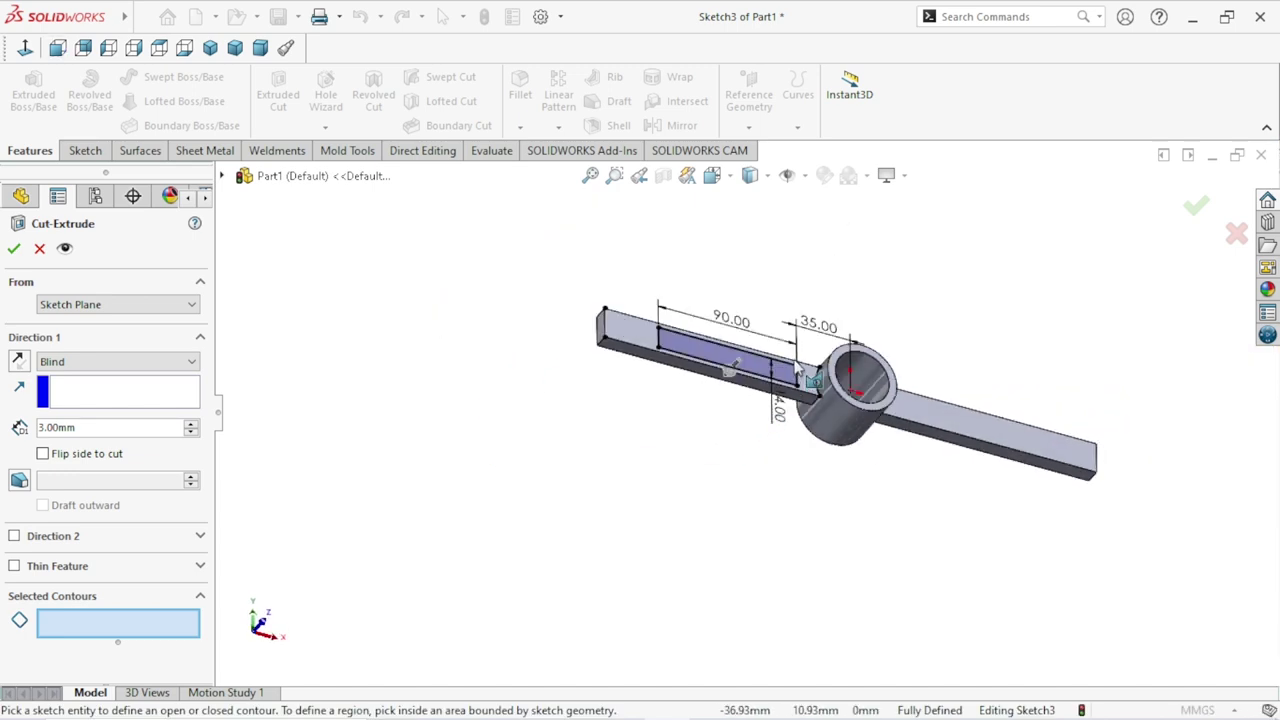
{"action": "scroll", "coordinate": [798, 370], "scroll_direction": "down", "scroll_amount": 2}
{"action": "mouse_move", "coordinate": [551, 453]}
{"action": "middle_mouse_down"}
{"action": "mouse_move", "coordinate": [486, 423]}
{"action": "mouse_move", "coordinate": [503, 420]}
{"action": "mouse_move", "coordinate": [490, 440]}
{"action": "middle_mouse_up"}
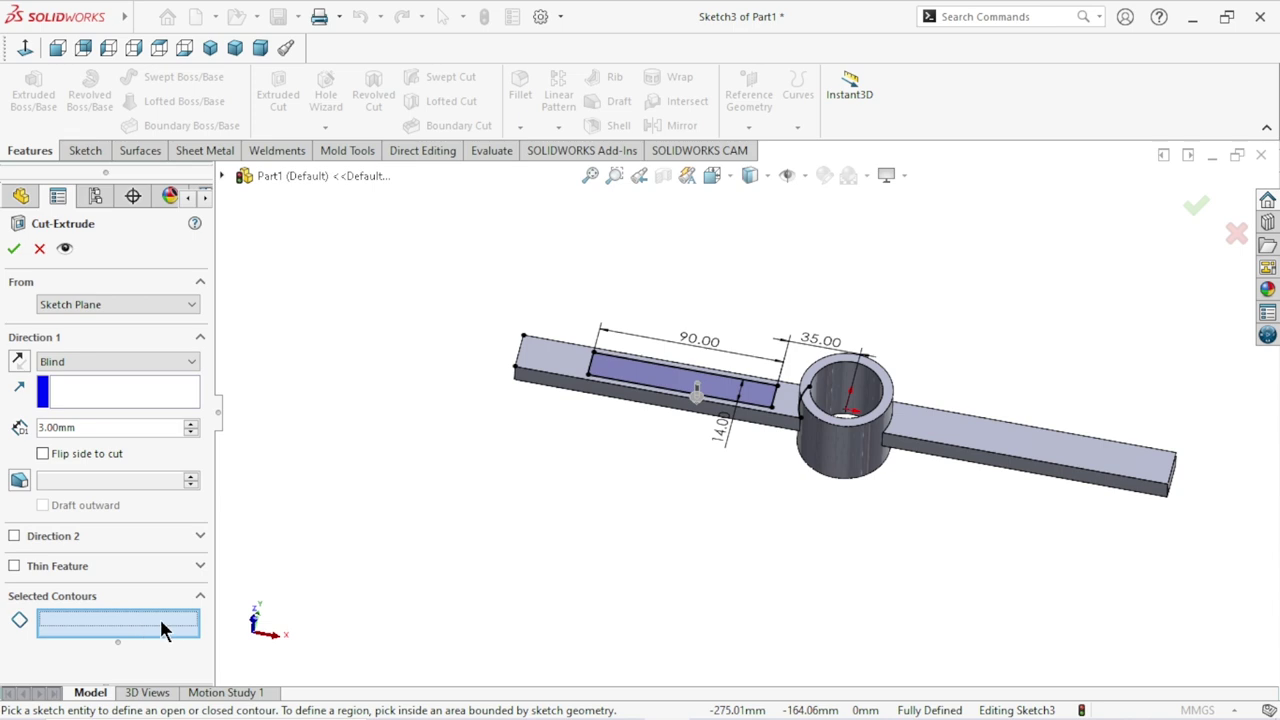
{"action": "left_click", "coordinate": [666, 395]}
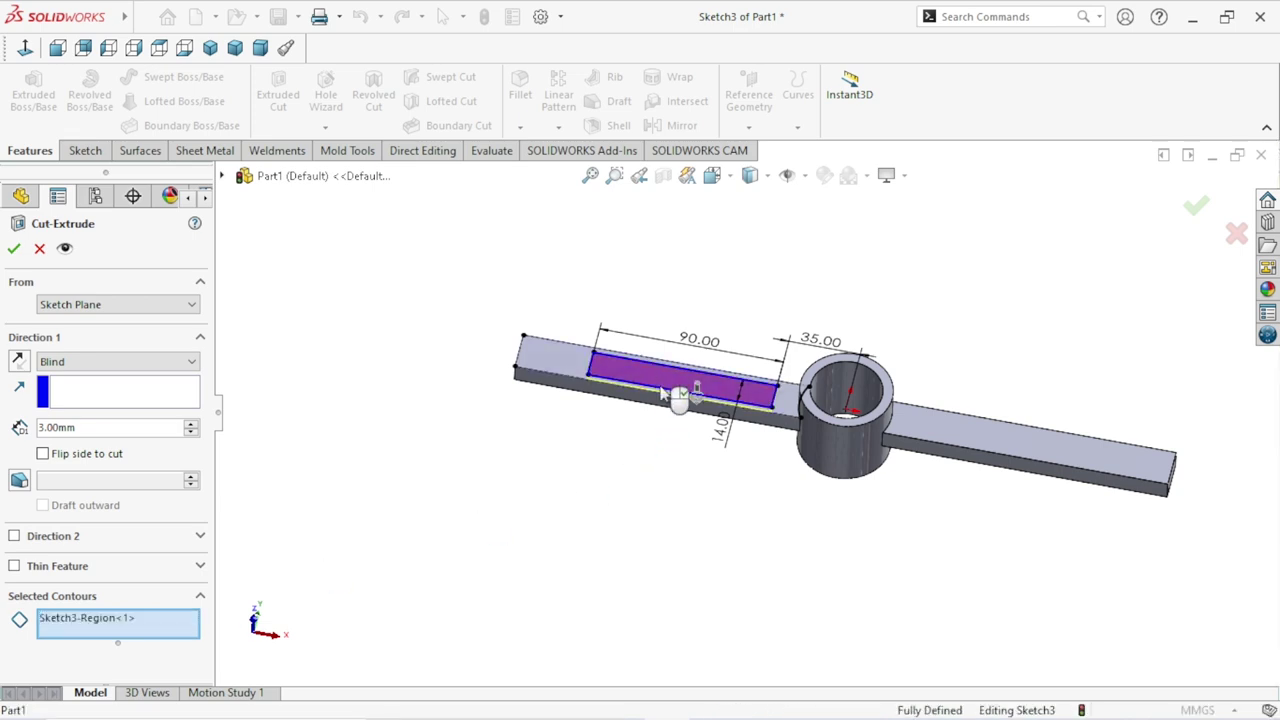
{"action": "scroll", "coordinate": [700, 435], "scroll_direction": "down", "scroll_amount": 2}
{"action": "scroll", "coordinate": [675, 495], "scroll_direction": "down", "scroll_amount": 2}
{"action": "mouse_move", "coordinate": [675, 495]}
{"action": "middle_mouse_down"}
{"action": "mouse_move", "coordinate": [705, 515]}
{"action": "mouse_move", "coordinate": [655, 532]}
{"action": "middle_mouse_up"}
{"action": "left_click", "coordinate": [15, 250]}
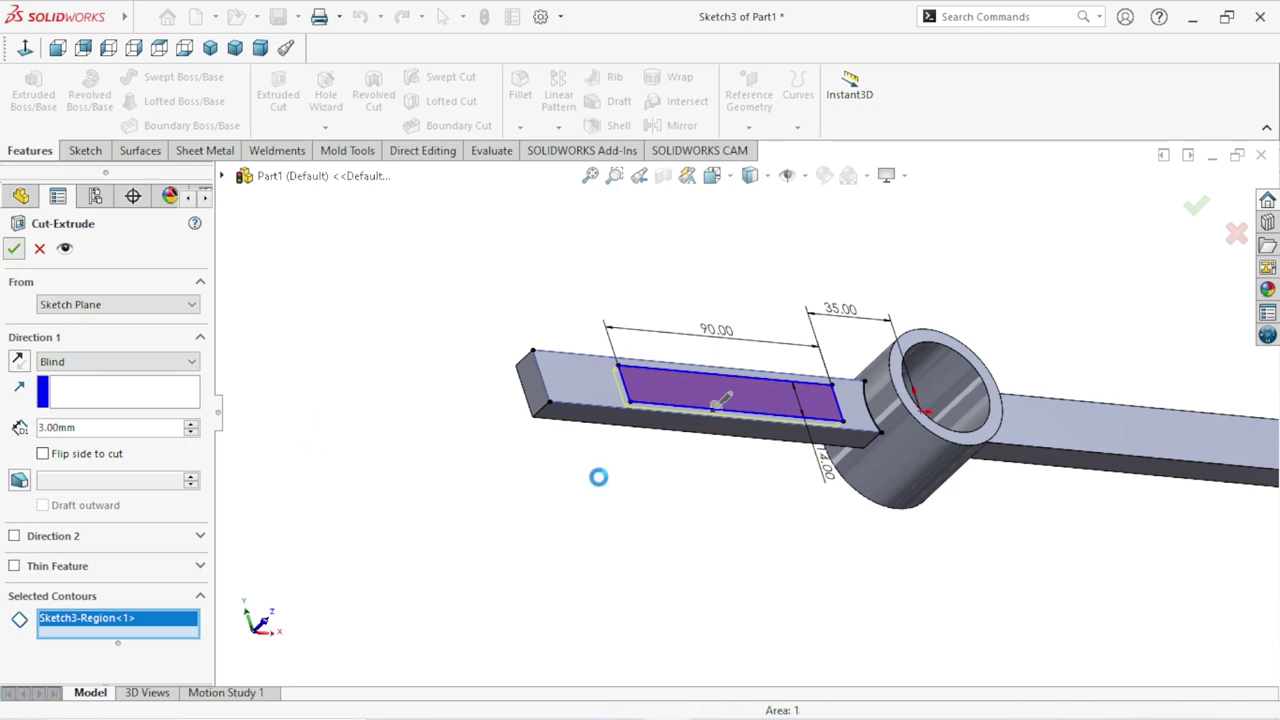
Orbit and zoom to inspect the finished pocket, then start a new fillet.
{"action": "scroll", "coordinate": [698, 444], "scroll_direction": "up", "scroll_amount": 2}
{"action": "scroll", "coordinate": [737, 428], "scroll_direction": "down", "scroll_amount": 2}
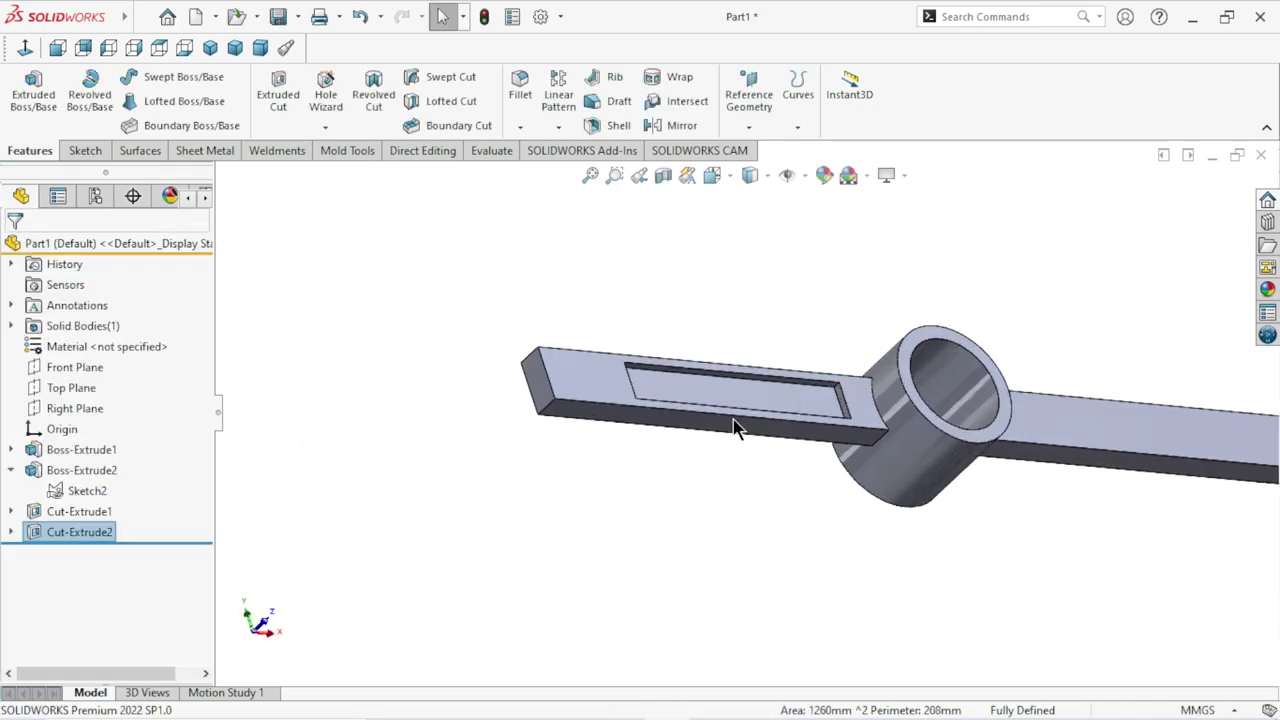
{"action": "scroll", "coordinate": [740, 437], "scroll_direction": "down", "scroll_amount": 2}
{"action": "mouse_move", "coordinate": [626, 514]}
{"action": "middle_mouse_down"}
{"action": "mouse_move", "coordinate": [567, 541]}
{"action": "mouse_move", "coordinate": [770, 446]}
{"action": "middle_mouse_up"}
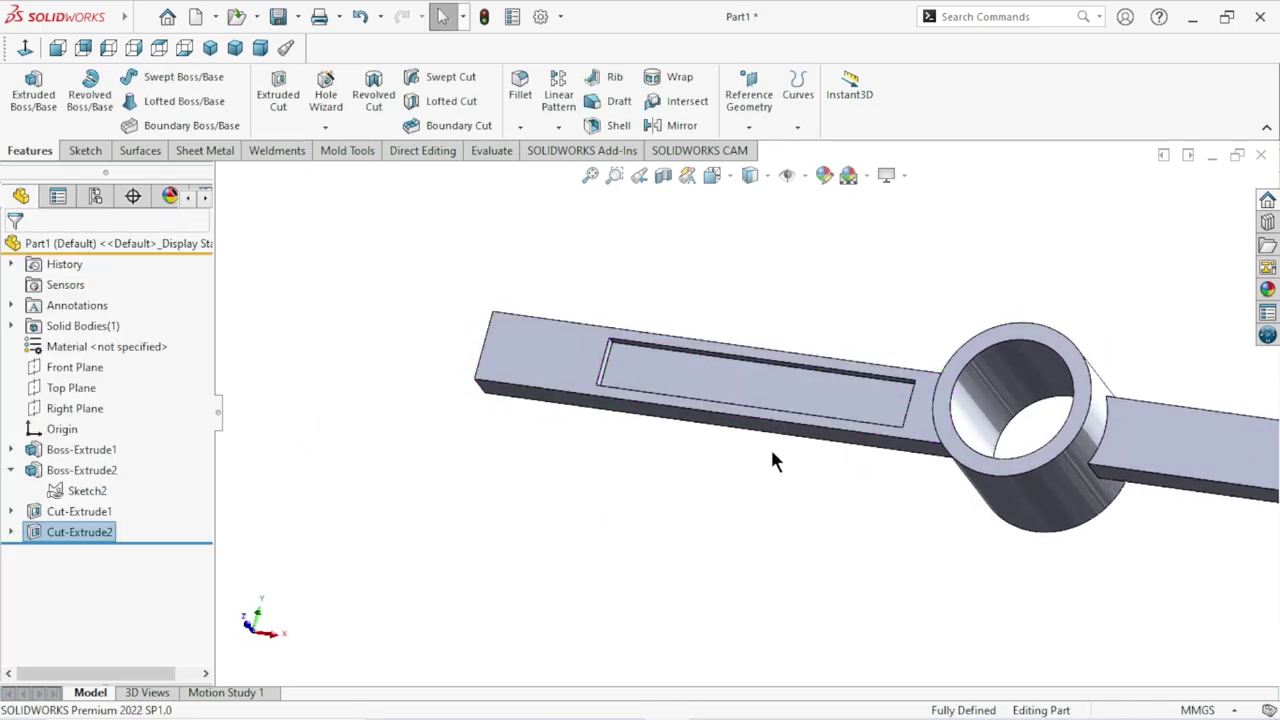
{"action": "scroll", "coordinate": [660, 370], "scroll_direction": "down", "scroll_amount": 3}
{"action": "left_click", "coordinate": [520, 100]}
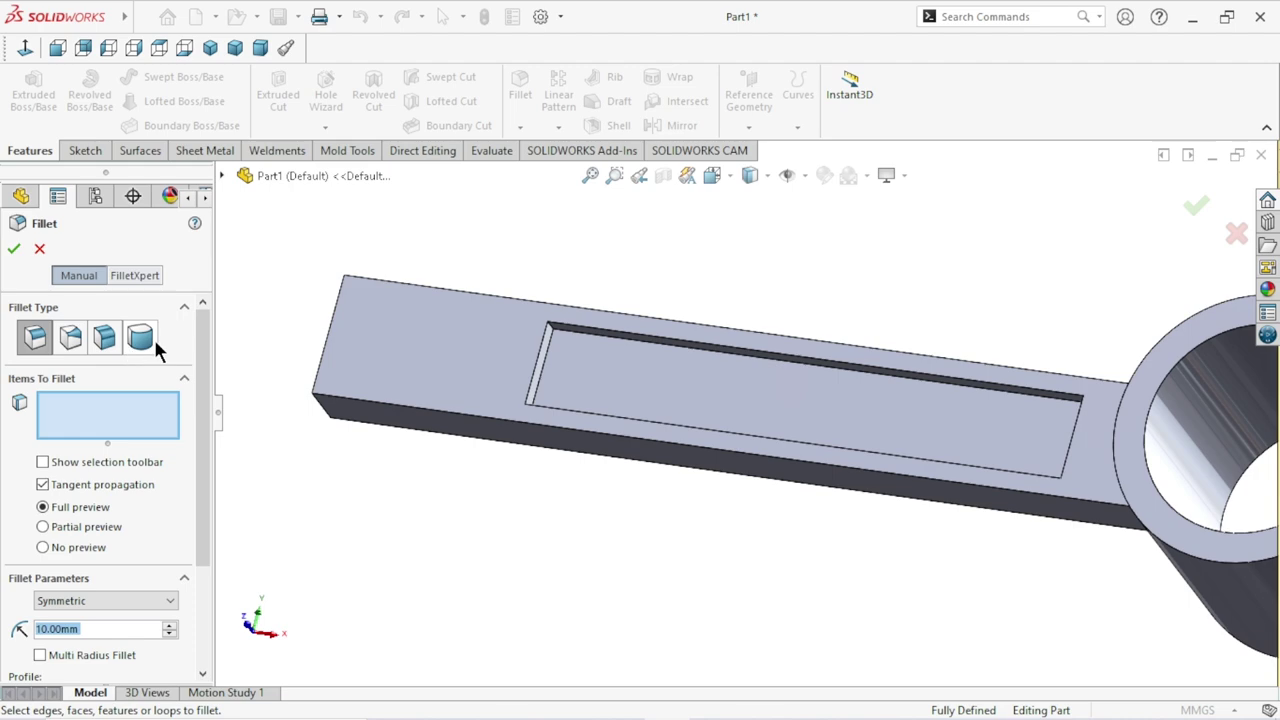
Switch to Full Round Fillet and pick the pocket's long side wall as the first side face.
{"action": "left_click", "coordinate": [141, 340]}
{"action": "scroll", "coordinate": [595, 380], "scroll_direction": "down", "scroll_amount": 2}
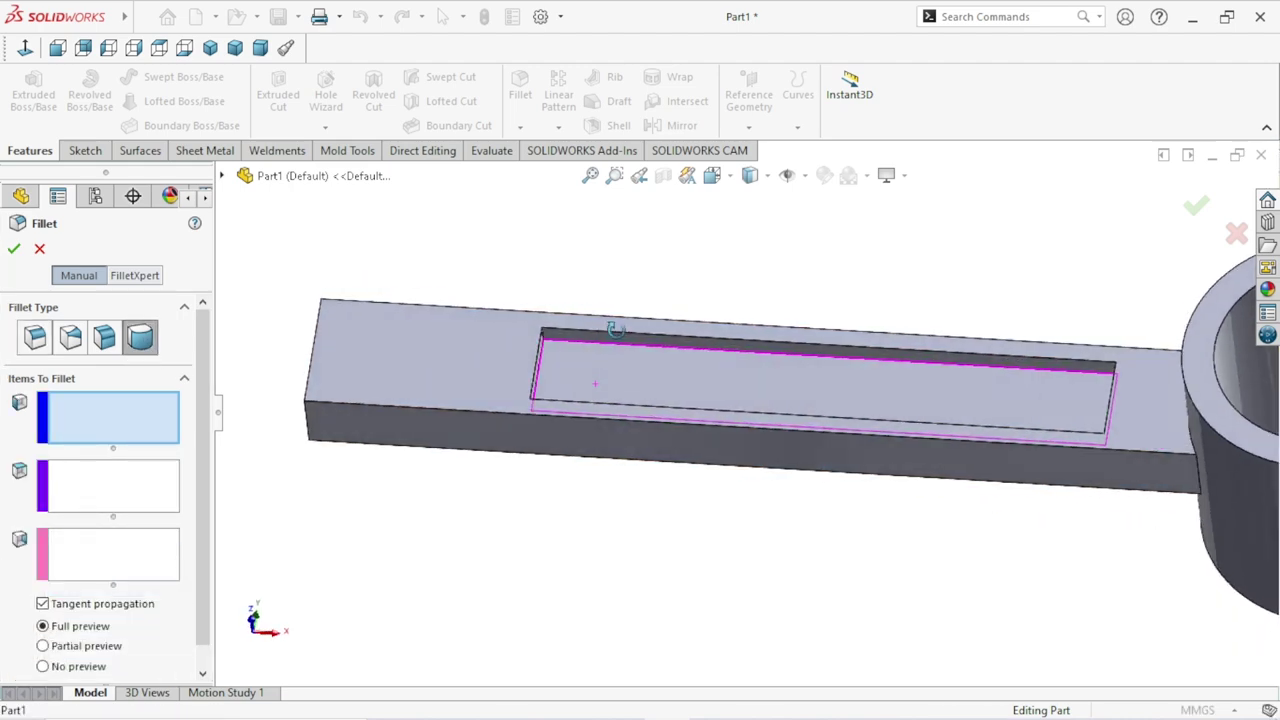
{"action": "scroll", "coordinate": [600, 372], "scroll_direction": "down", "scroll_amount": 2}
{"action": "middle_click_drag", "start_coordinate": [601, 370], "coordinate": [609, 326]}
{"action": "left_click", "coordinate": [609, 326]}
Pick the pocket's end face as center face and the opposite wall as second side face.
{"action": "mouse_move", "coordinate": [671, 411]}
{"action": "middle_mouse_down"}
{"action": "mouse_move", "coordinate": [618, 399]}
{"action": "mouse_move", "coordinate": [590, 410]}
{"action": "middle_mouse_up"}
{"action": "left_click", "coordinate": [158, 469]}
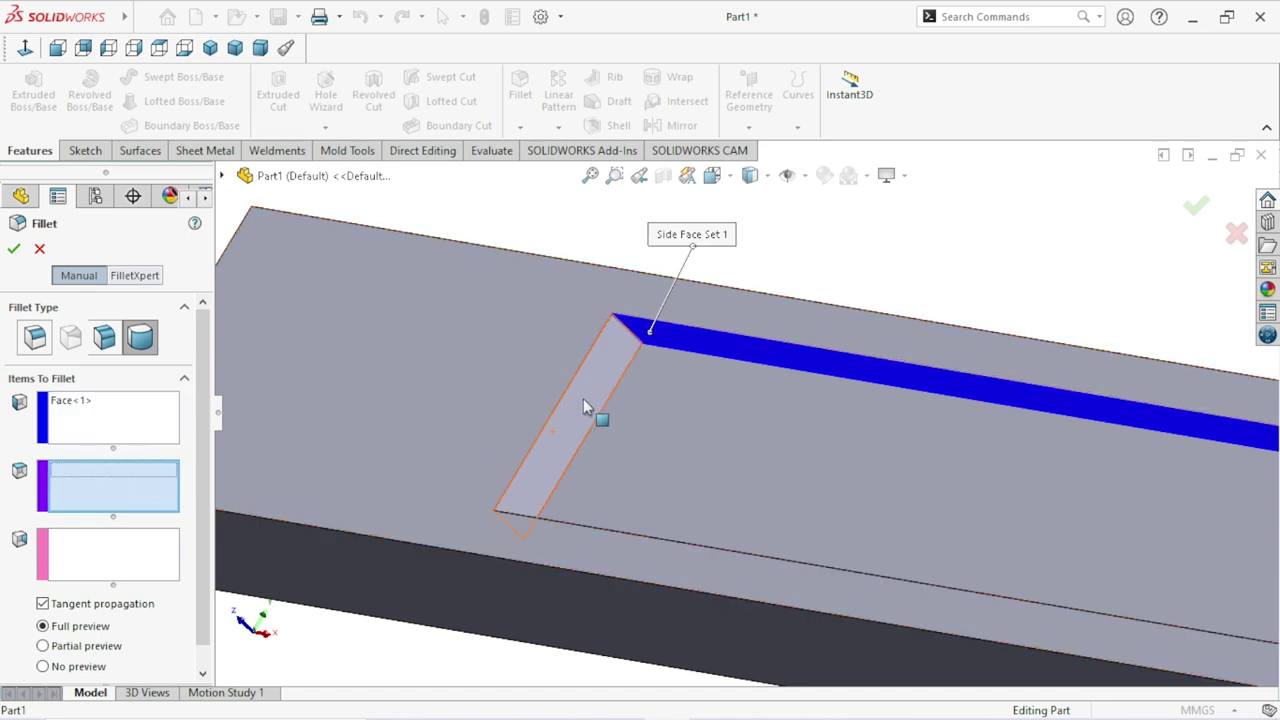
{"action": "left_click", "coordinate": [565, 425]}
{"action": "left_click", "coordinate": [92, 555]}
{"action": "mouse_move", "coordinate": [634, 543]}
{"action": "middle_mouse_down"}
{"action": "mouse_move", "coordinate": [613, 555]}
{"action": "mouse_move", "coordinate": [583, 540]}
{"action": "middle_mouse_up"}
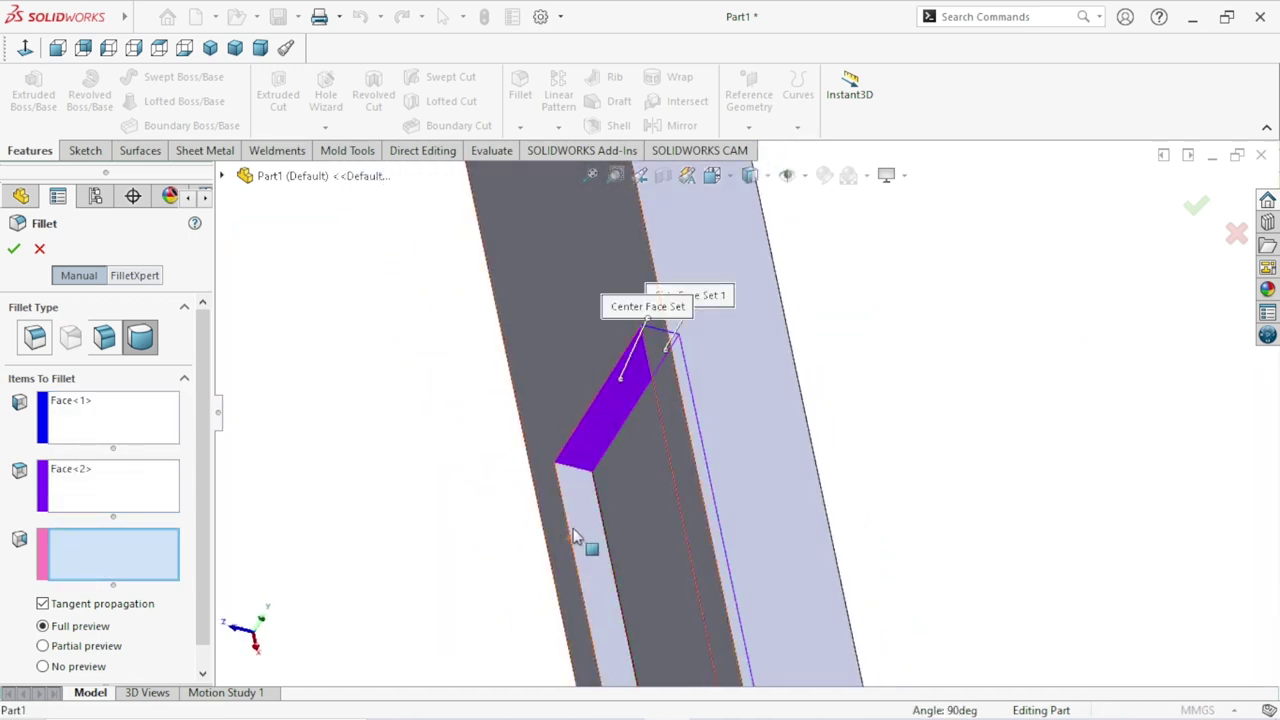
{"action": "left_click", "coordinate": [583, 522]}
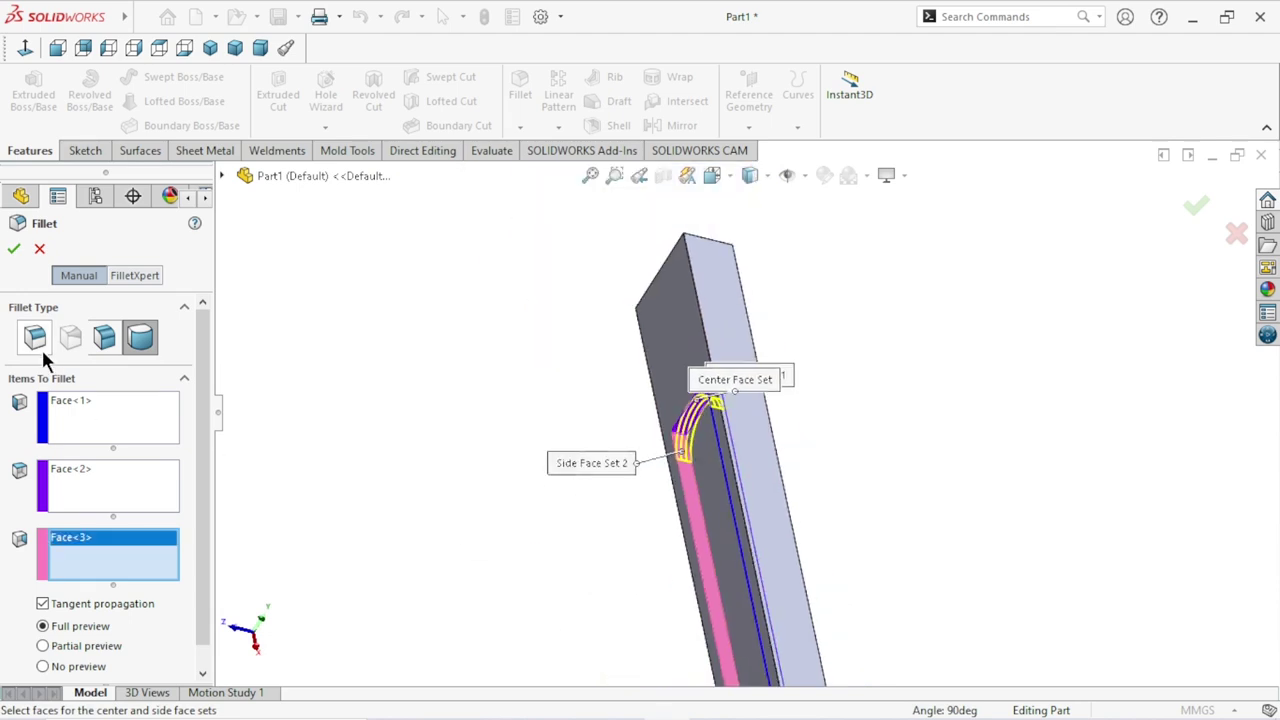
Apply the full round fillet and view the rounded pocket end from a diagonal angle.
{"action": "key", "text": "Return"}
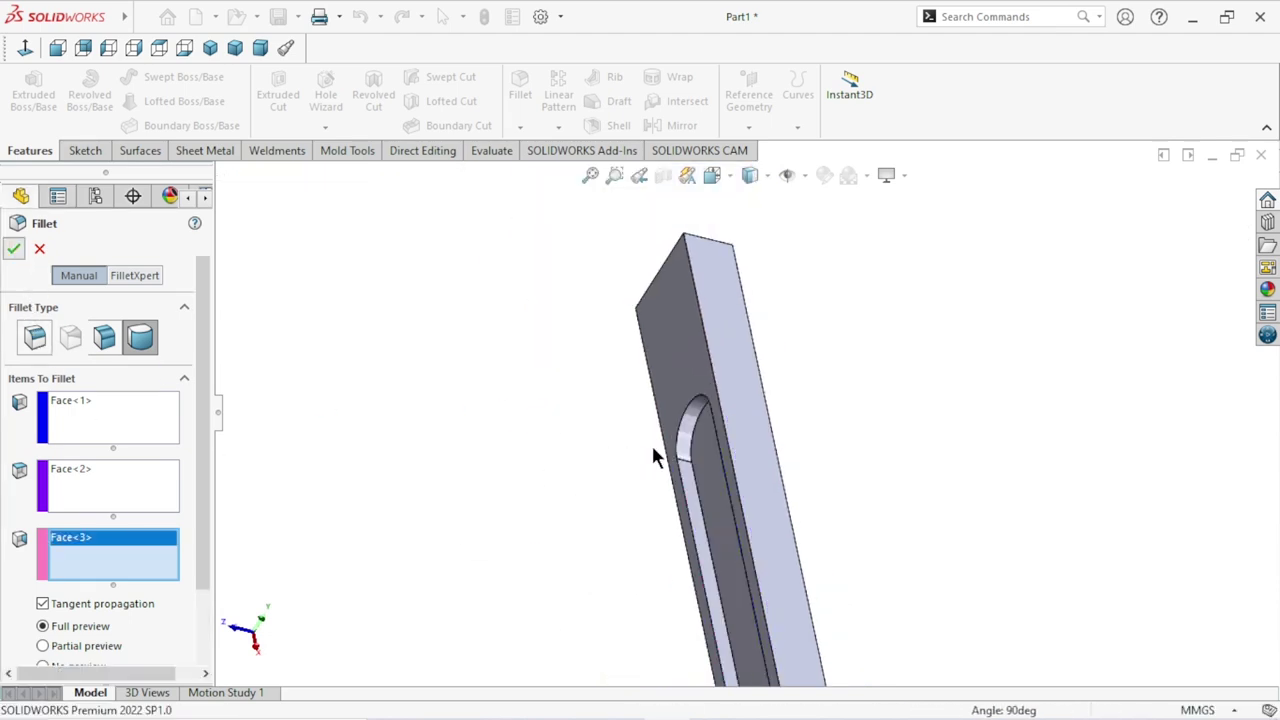
{"action": "scroll", "coordinate": [770, 505], "scroll_direction": "up", "scroll_amount": 3}
{"action": "scroll", "coordinate": [770, 505], "scroll_direction": "up", "scroll_amount": 3}
{"action": "middle_click_drag", "start_coordinate": [770, 505], "coordinate": [820, 551]}
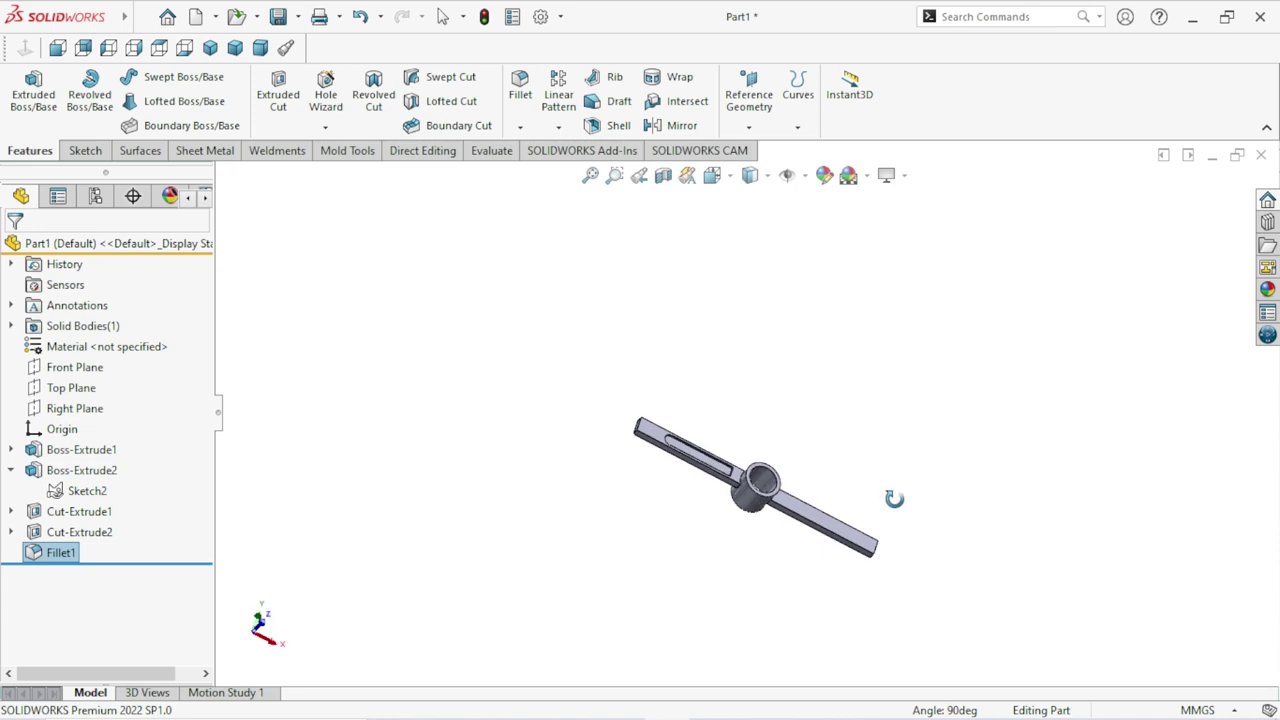
{"action": "scroll", "coordinate": [750, 493], "scroll_direction": "down", "scroll_amount": 3}
{"action": "scroll", "coordinate": [750, 493], "scroll_direction": "down", "scroll_amount": 5}
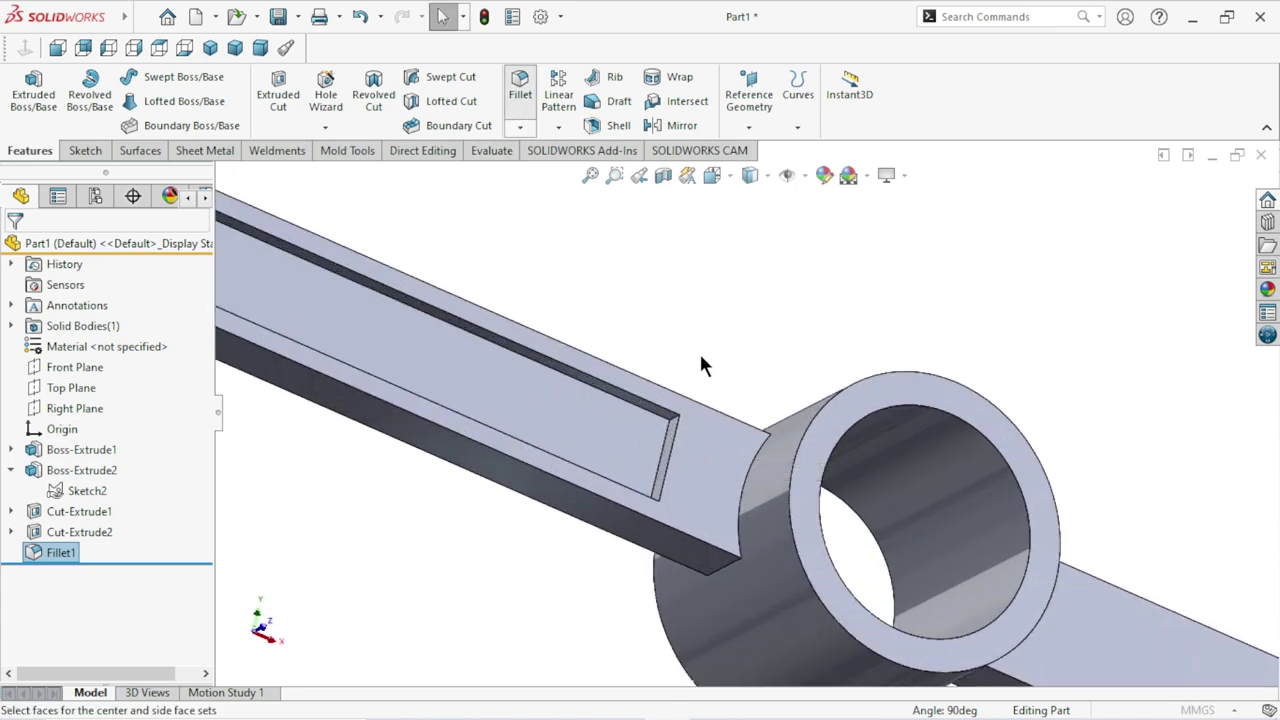
Pick the pocket's long side wall as first side and its square far end as center face.
{"action": "mouse_move", "coordinate": [700, 366]}
{"action": "middle_mouse_down"}
{"action": "mouse_move", "coordinate": [714, 346]}
{"action": "mouse_move", "coordinate": [651, 428]}
{"action": "middle_mouse_up"}
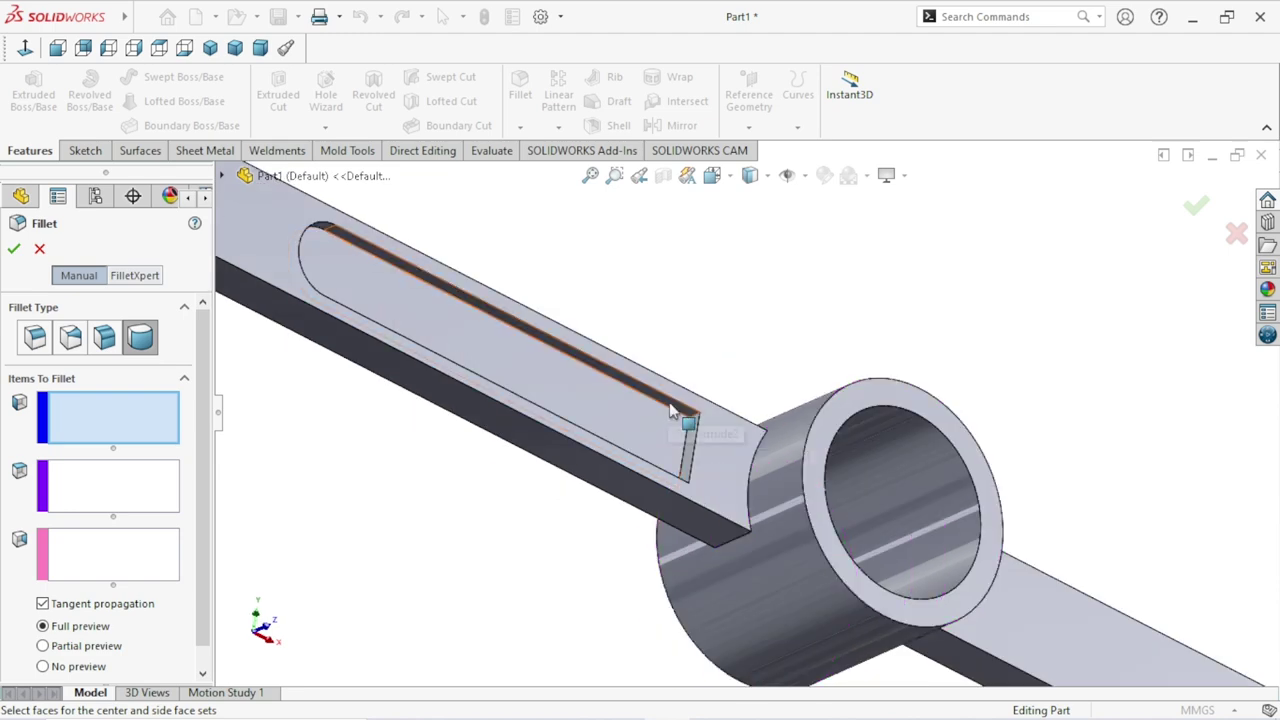
{"action": "left_click", "coordinate": [673, 410]}
{"action": "left_click", "coordinate": [108, 487]}
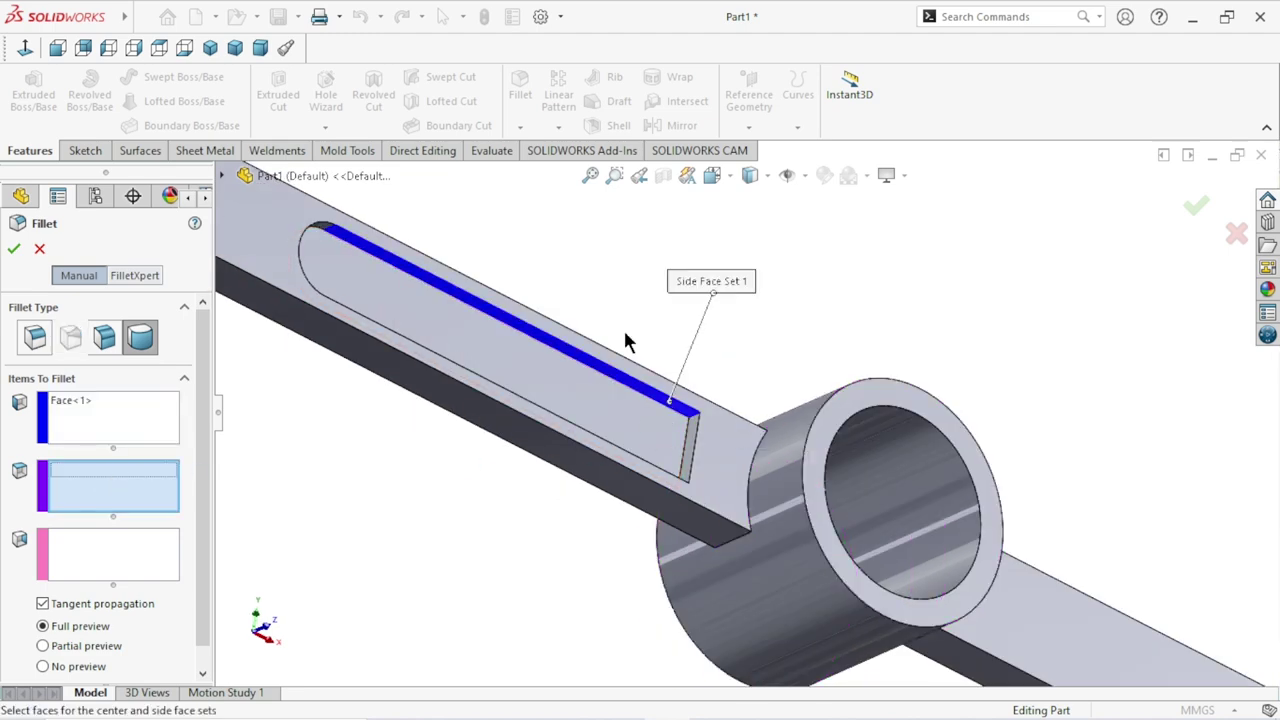
{"action": "scroll", "coordinate": [623, 327], "scroll_direction": "up", "scroll_amount": 2}
{"action": "middle_click_drag", "start_coordinate": [623, 327], "coordinate": [673, 420]}
{"action": "left_click", "coordinate": [673, 420]}
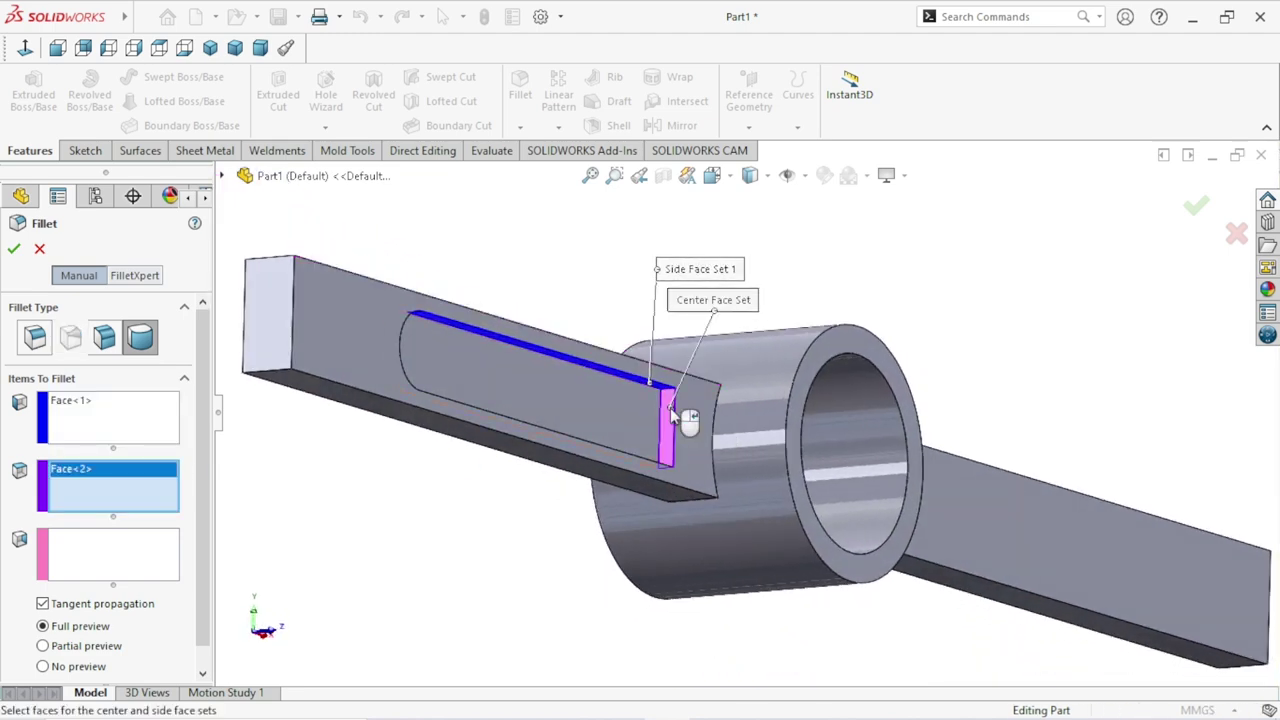
Pick the opposite side wall as the second side face and apply the full round fillet.
{"action": "middle_click_drag", "start_coordinate": [661, 314], "coordinate": [540, 320]}
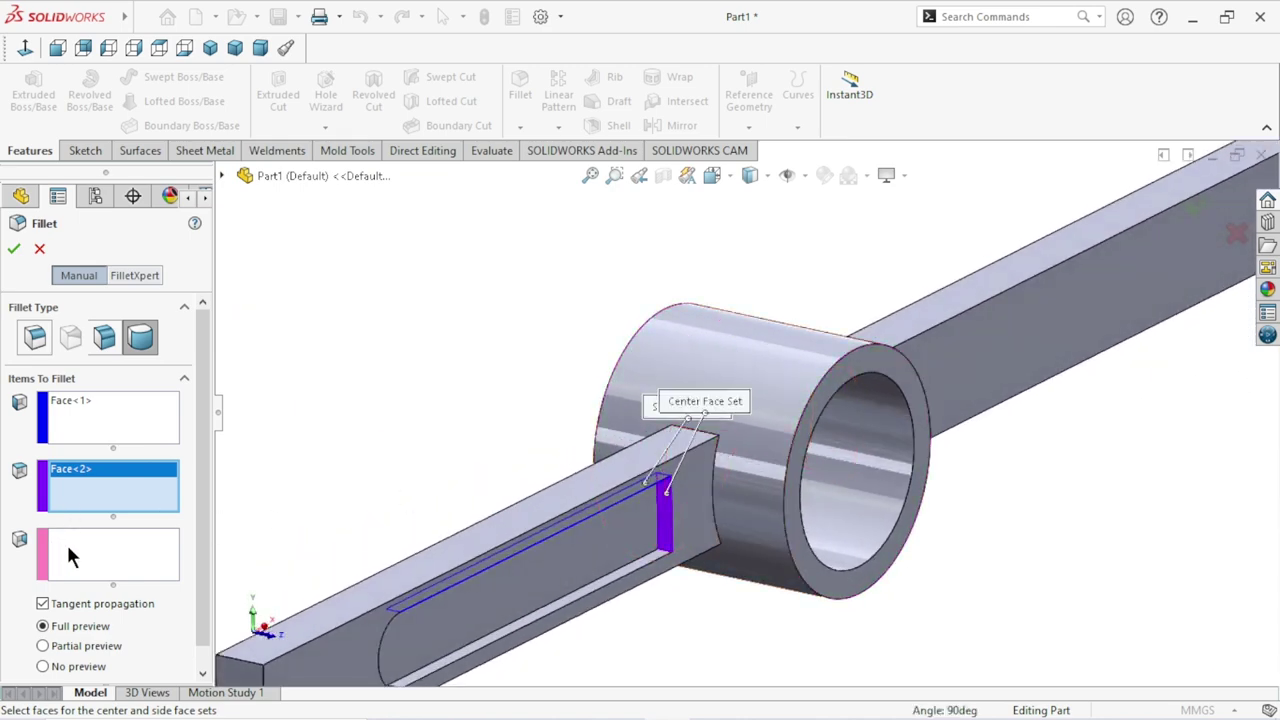
{"action": "left_click", "coordinate": [157, 571]}
{"action": "scroll", "coordinate": [681, 612], "scroll_direction": "down", "scroll_amount": 3}
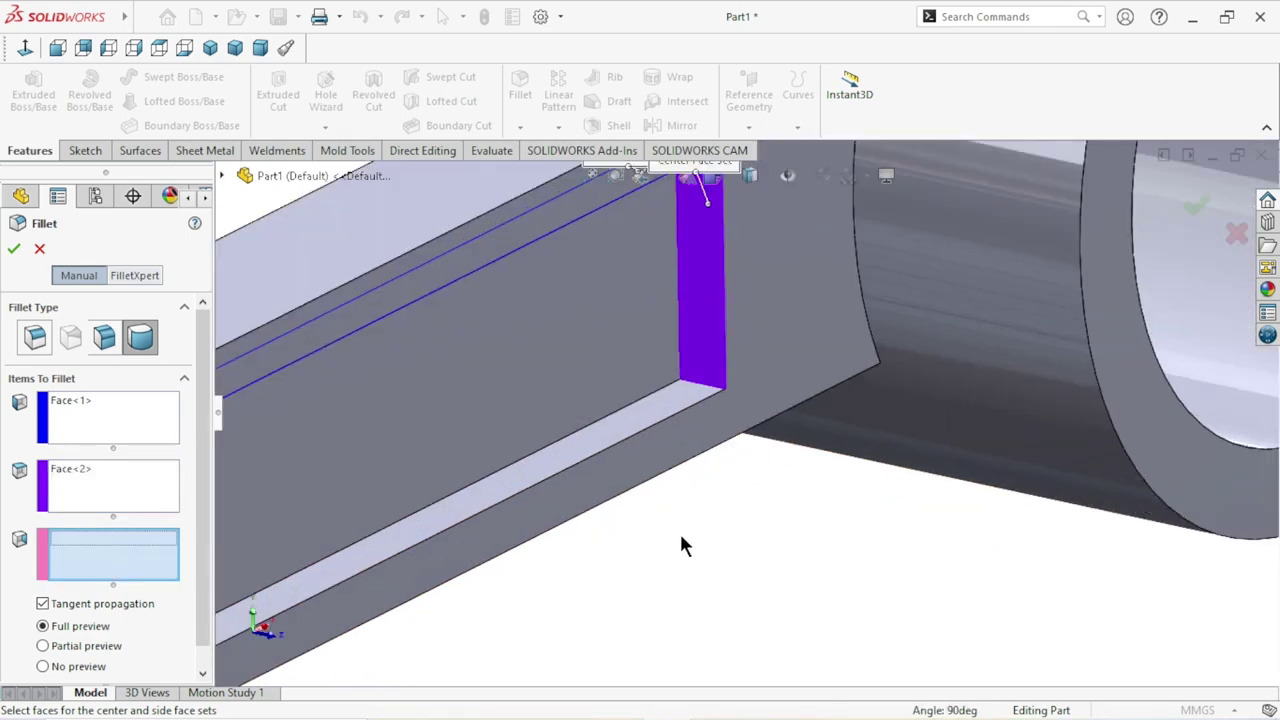
{"action": "left_click", "coordinate": [692, 462]}
{"action": "scroll", "coordinate": [693, 462], "scroll_direction": "up", "scroll_amount": 3}
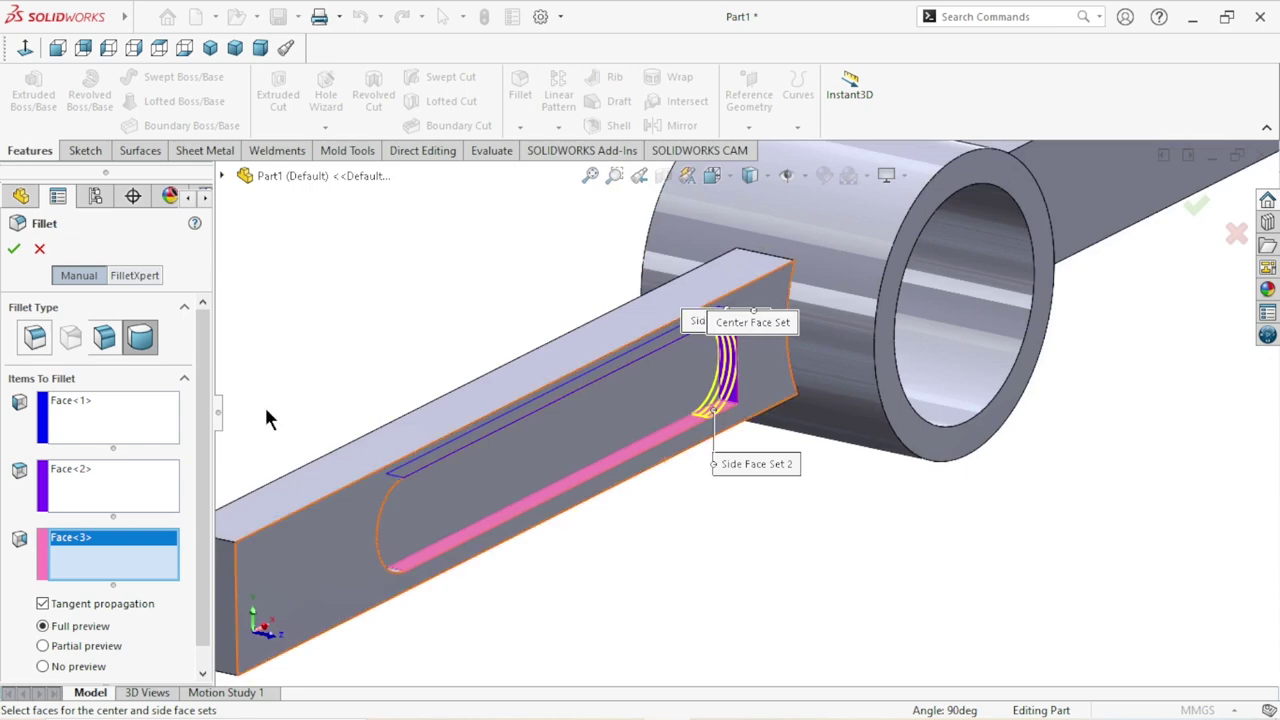
{"action": "key", "text": "Return"}
Rotate the view with the arrow keys to face the finished round-ended slot.
{"action": "mouse_move", "coordinate": [749, 451]}
{"action": "middle_mouse_down"}
{"action": "mouse_move", "coordinate": [605, 393]}
{"action": "mouse_move", "coordinate": [697, 320]}
{"action": "middle_mouse_up"}
{"action": "scroll", "coordinate": [731, 354], "scroll_direction": "down", "scroll_amount": 3}
{"action": "scroll", "coordinate": [605, 370], "scroll_direction": "down", "scroll_amount": 1}
{"action": "key", "text": "Up"}
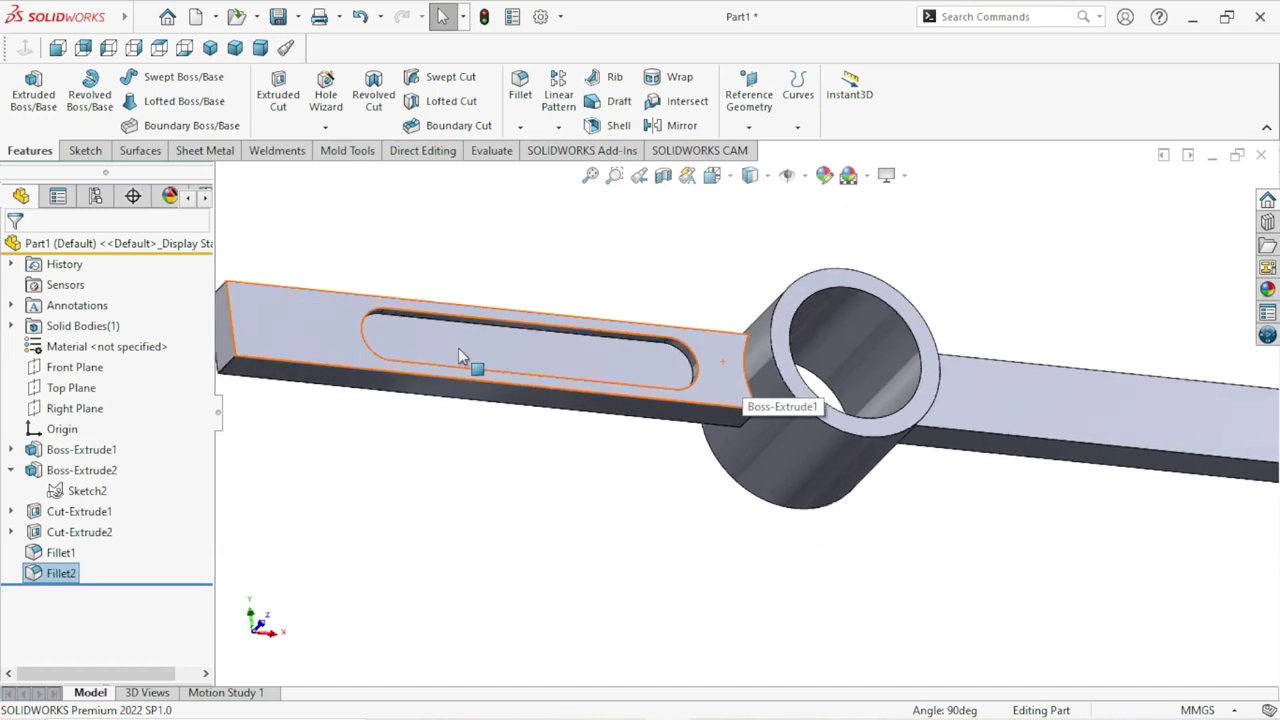
{"action": "key", "text": "Right"}
{"action": "key", "text": "Up"}
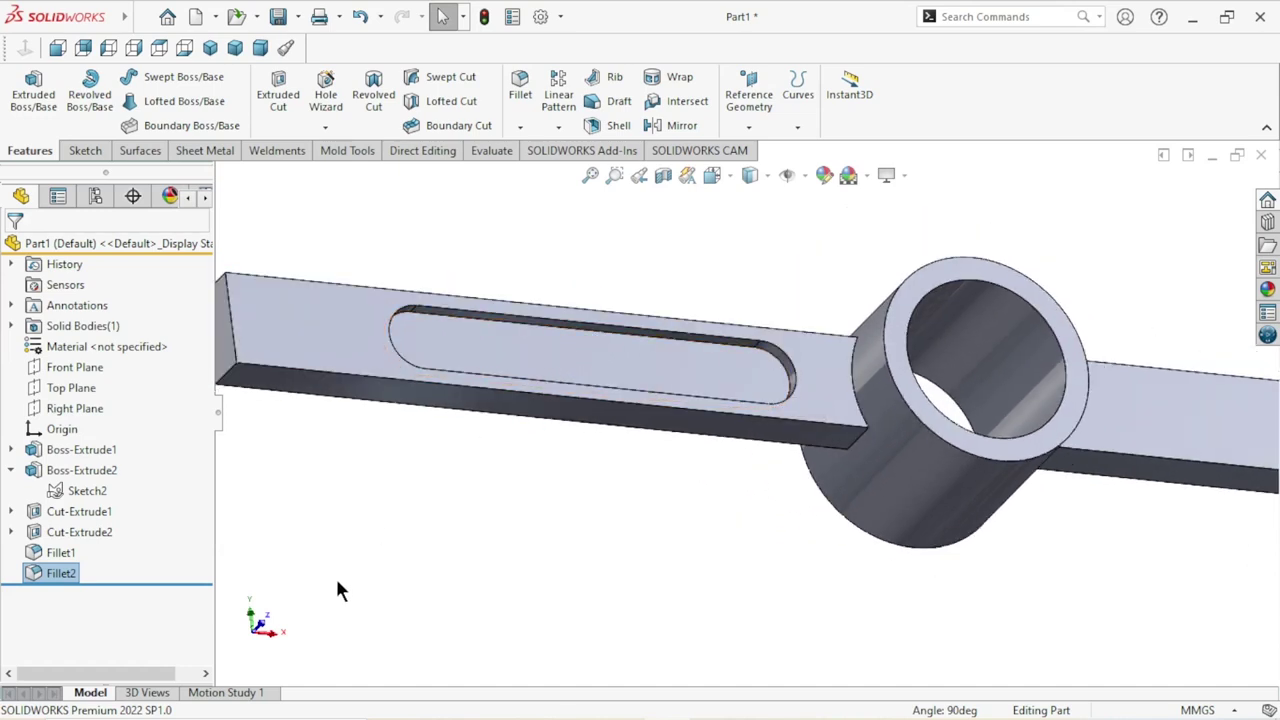
{"action": "scroll", "coordinate": [614, 351], "scroll_direction": "down", "scroll_amount": 1}
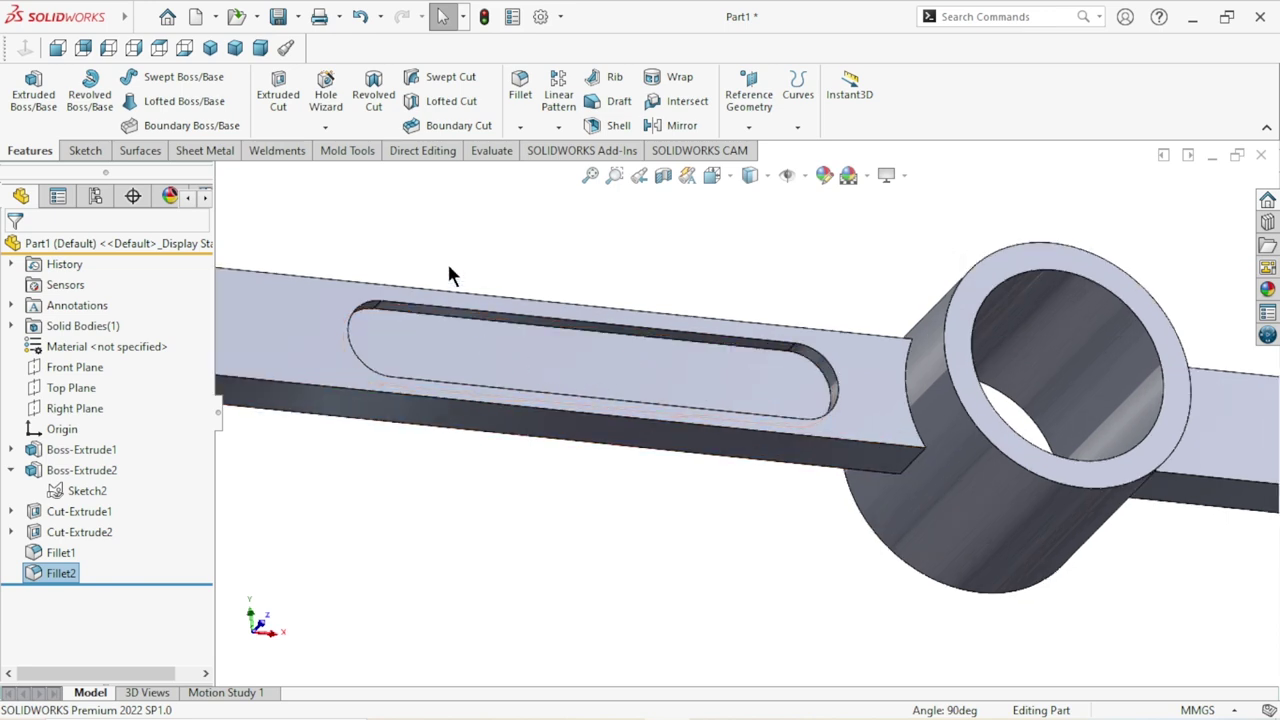
Start a Constant Size fillet with a 1.00 mm radius and zoom in on the slot.
{"action": "left_click", "coordinate": [522, 91]}
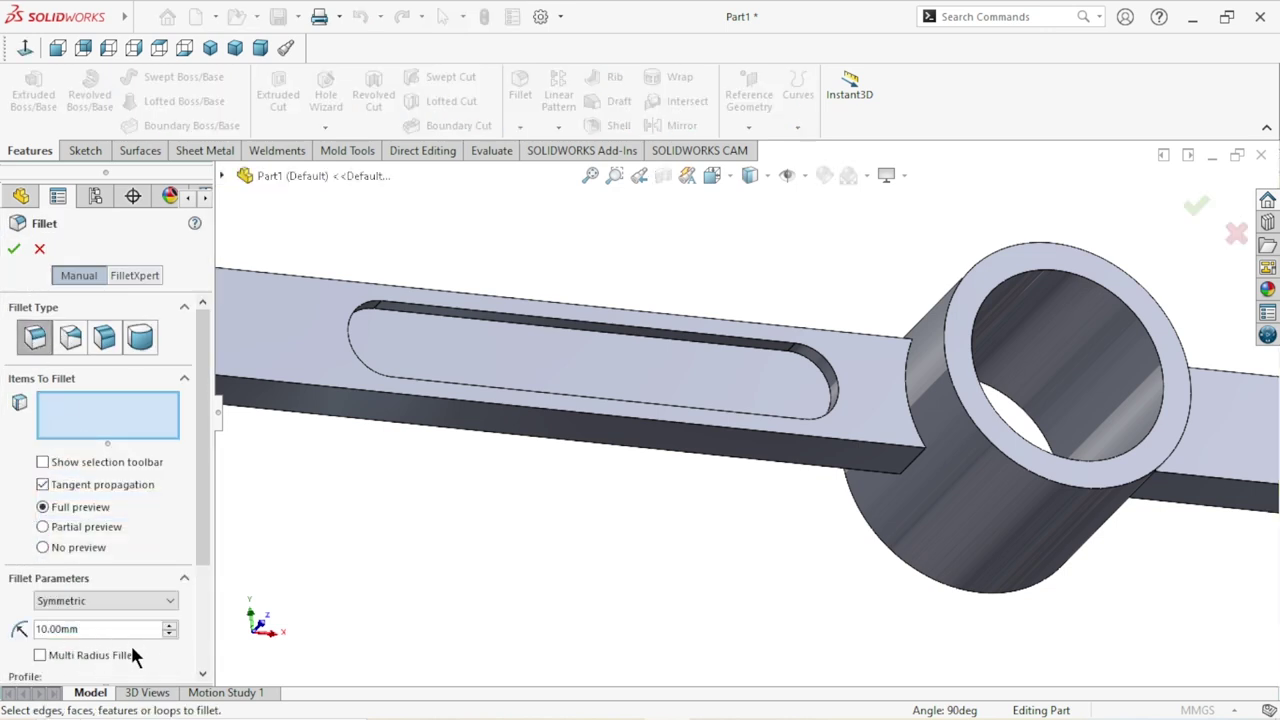
{"action": "type", "text": "1"}
{"action": "key", "text": "Return"}
{"action": "scroll", "coordinate": [494, 321], "scroll_direction": "down", "scroll_amount": 3}
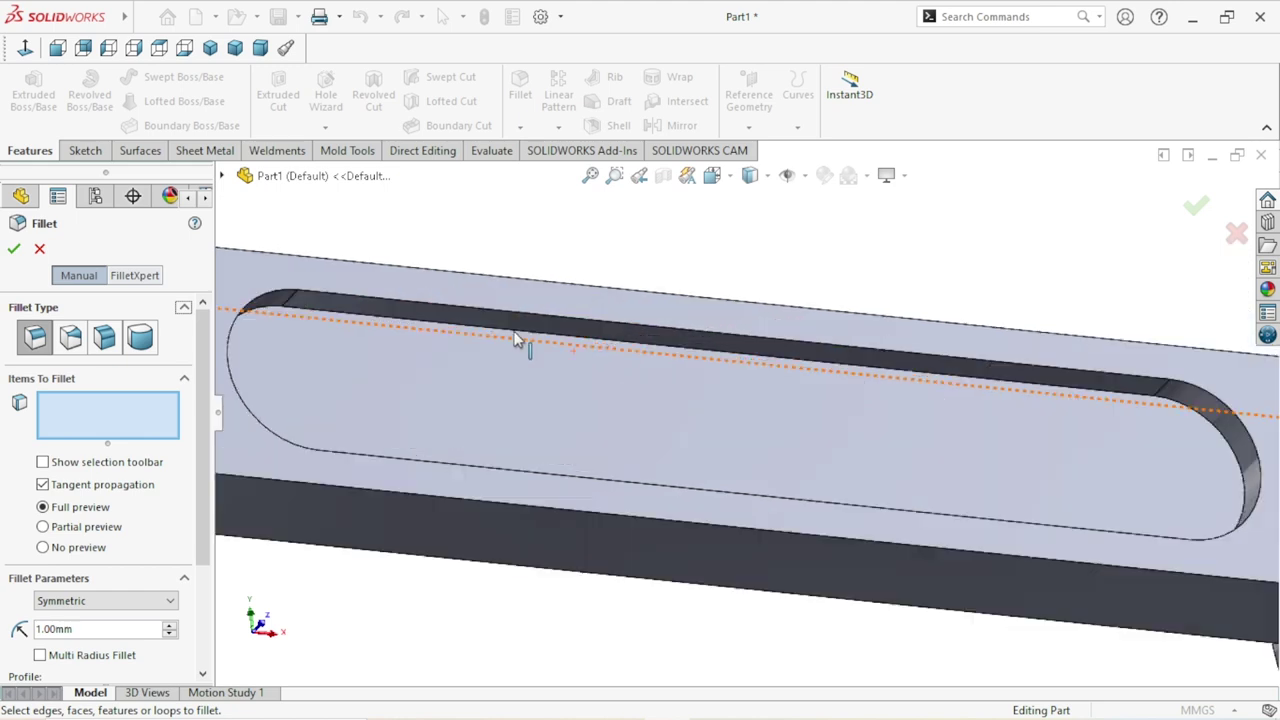
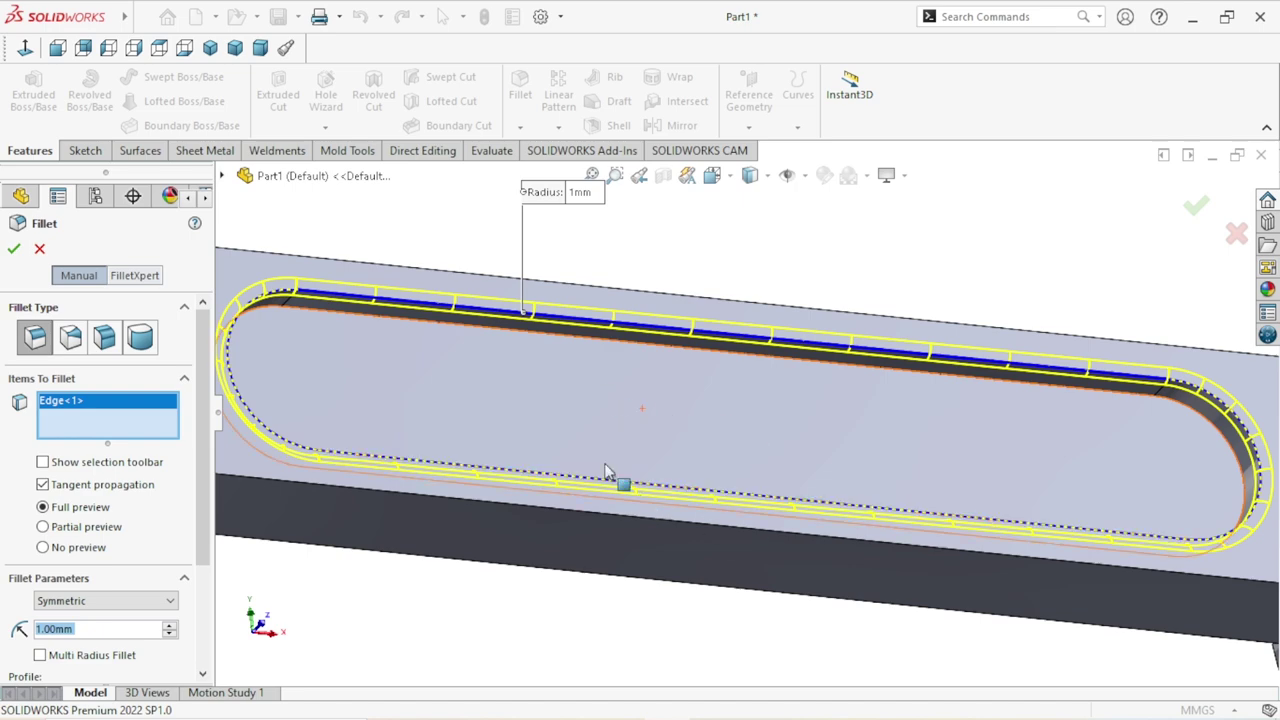
Accept the 1 mm fillet on the slot's top edge as Fillet3.
{"action": "scroll", "coordinate": [607, 472], "scroll_direction": "up", "scroll_amount": 3}
{"action": "scroll", "coordinate": [631, 313], "scroll_direction": "down", "scroll_amount": 1}
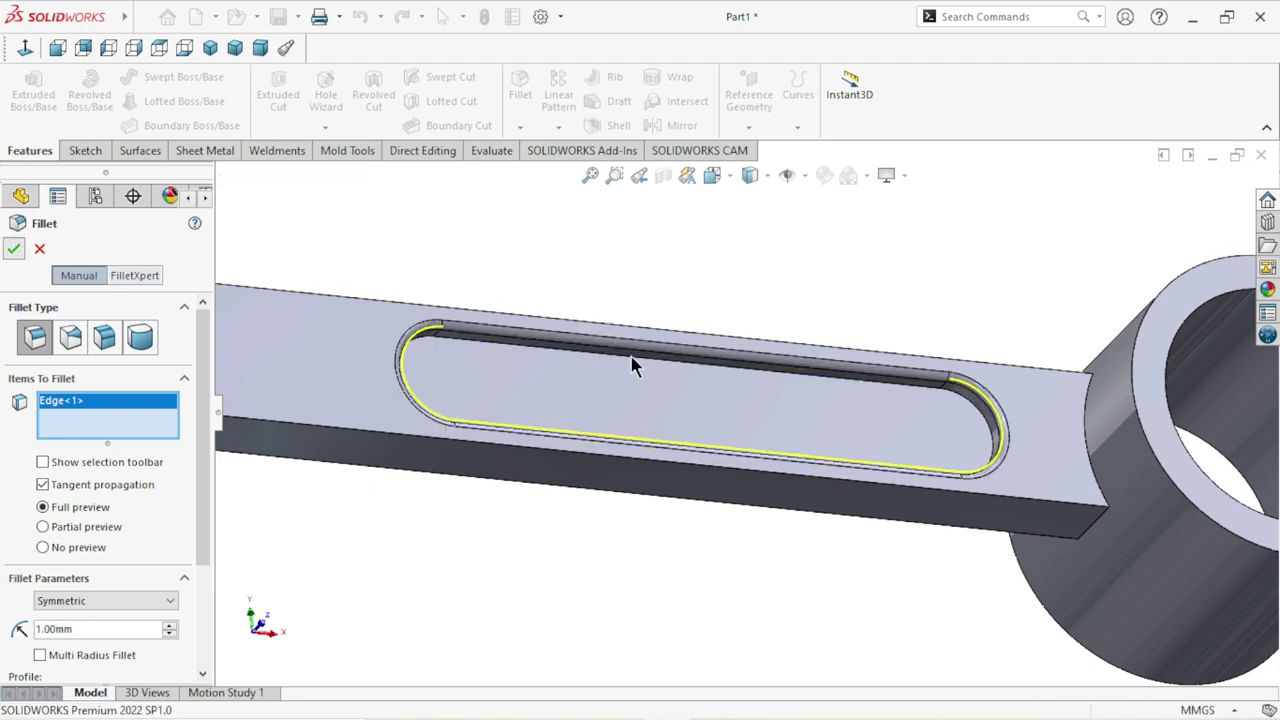
{"action": "key", "text": "Return"}
Orbit the part so it faces straight on from the front.
{"action": "scroll", "coordinate": [672, 382], "scroll_direction": "up", "scroll_amount": 3}
{"action": "scroll", "coordinate": [771, 423], "scroll_direction": "up", "scroll_amount": 1}
{"action": "mouse_move", "coordinate": [802, 490]}
{"action": "middle_mouse_down"}
{"action": "mouse_move", "coordinate": [747, 530]}
{"action": "mouse_move", "coordinate": [751, 509]}
{"action": "mouse_move", "coordinate": [854, 491]}
{"action": "mouse_move", "coordinate": [874, 491]}
{"action": "mouse_move", "coordinate": [897, 523]}
{"action": "mouse_move", "coordinate": [786, 466]}
{"action": "mouse_move", "coordinate": [626, 434]}
{"action": "mouse_move", "coordinate": [626, 460]}
{"action": "mouse_move", "coordinate": [597, 476]}
{"action": "middle_mouse_up"}
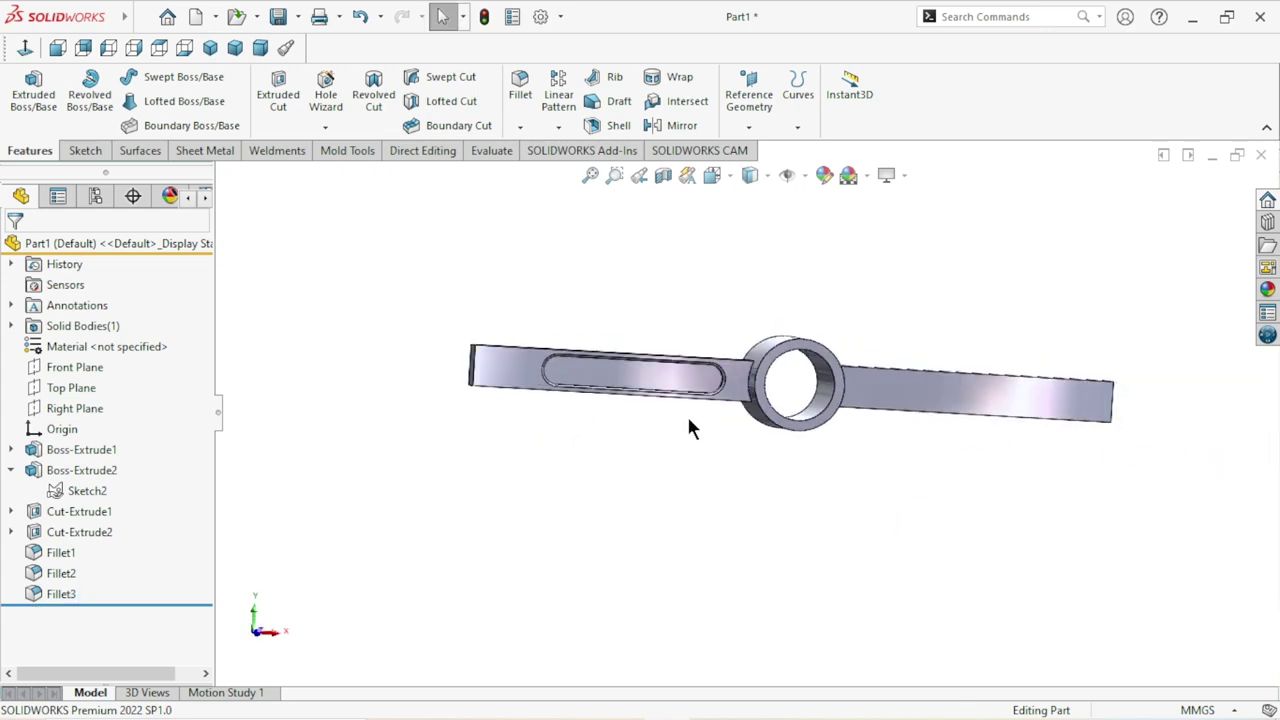
{"action": "middle_click_drag", "start_coordinate": [699, 470], "coordinate": [674, 503]}
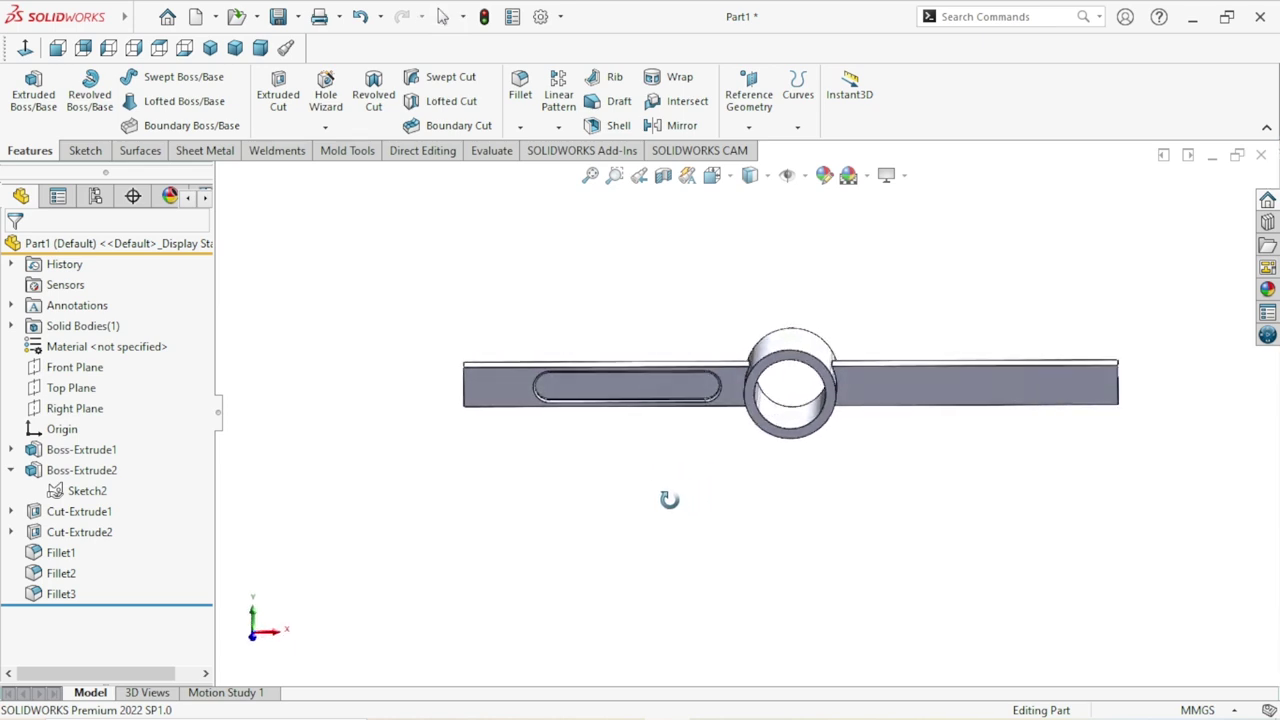
Mirror Cut-Extrude2 and Fillet1–3 about the Right Plane to create Mirror1.
{"action": "left_click", "coordinate": [560, 126]}
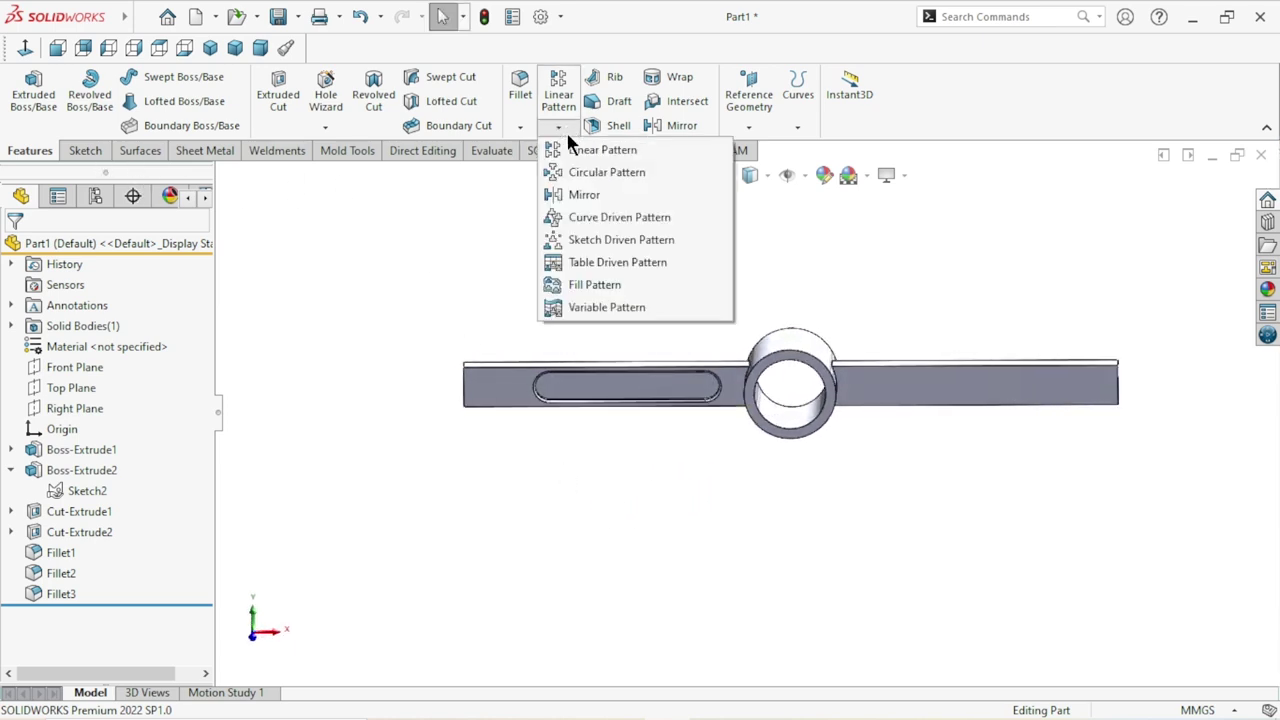
{"action": "left_click", "coordinate": [592, 198]}
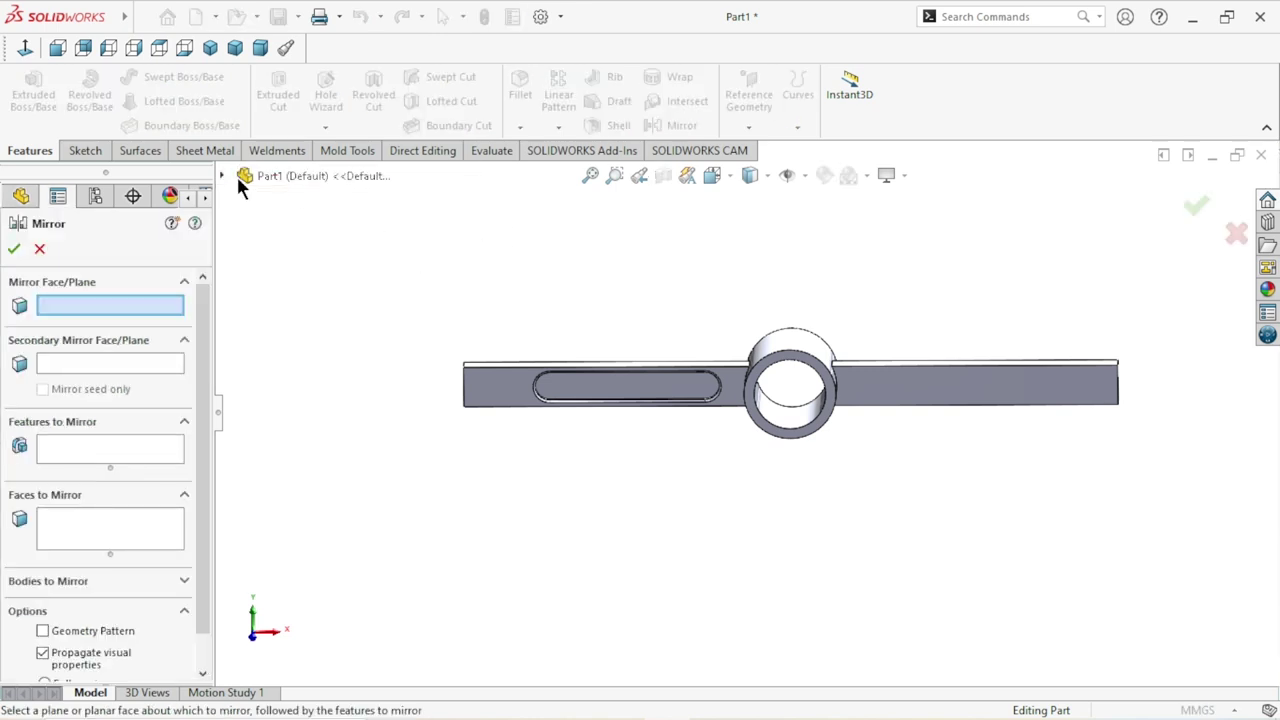
{"action": "left_click", "coordinate": [221, 173]}
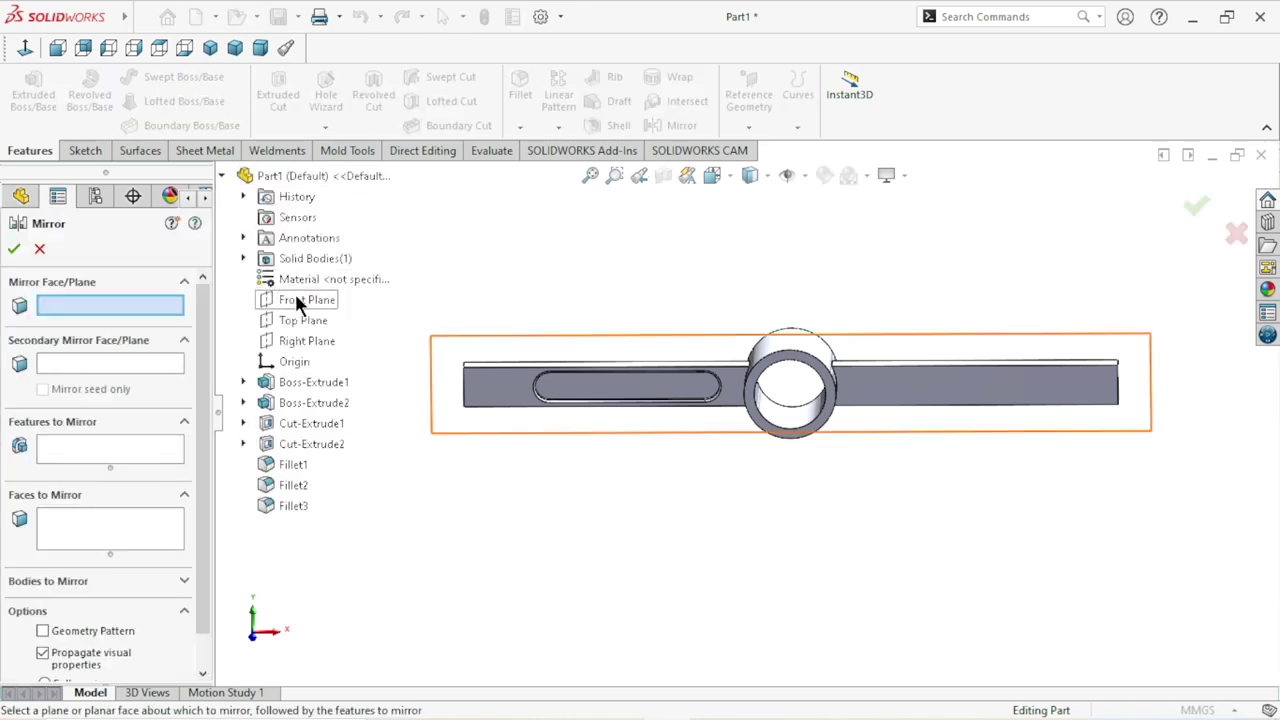
{"action": "left_click", "coordinate": [307, 342]}
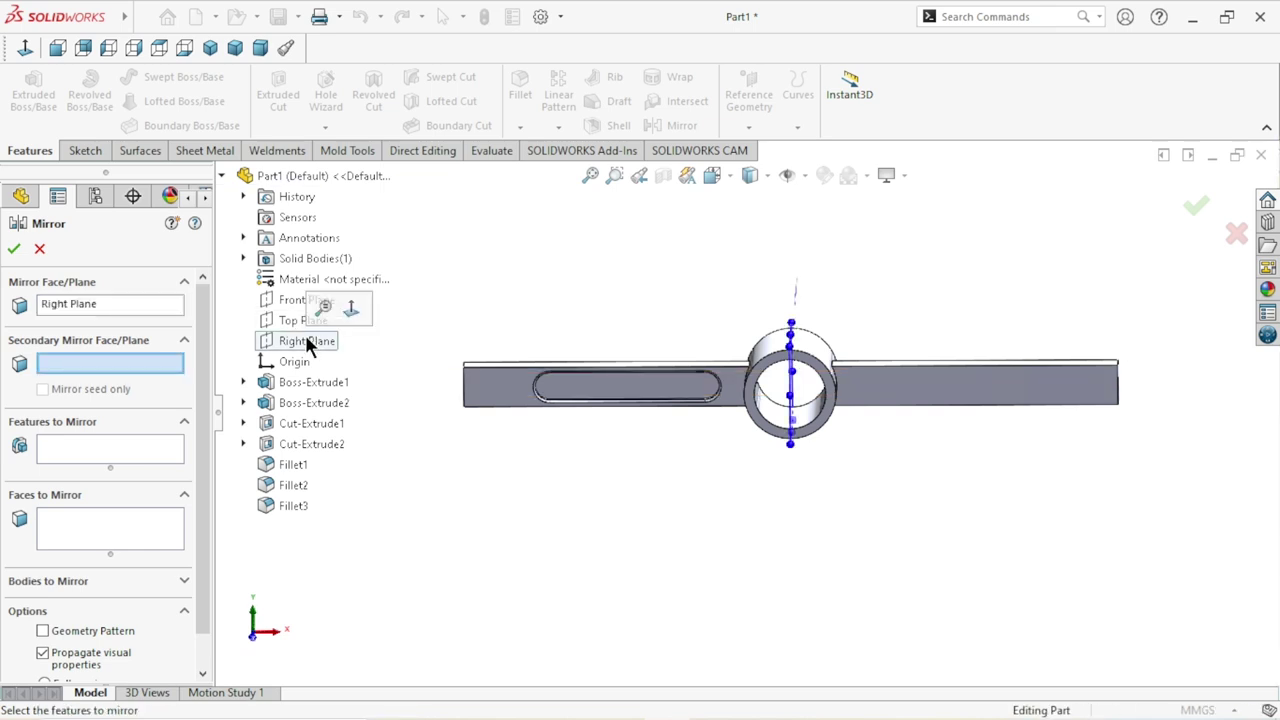
{"action": "left_click", "coordinate": [56, 453]}
{"action": "left_click", "coordinate": [322, 444]}
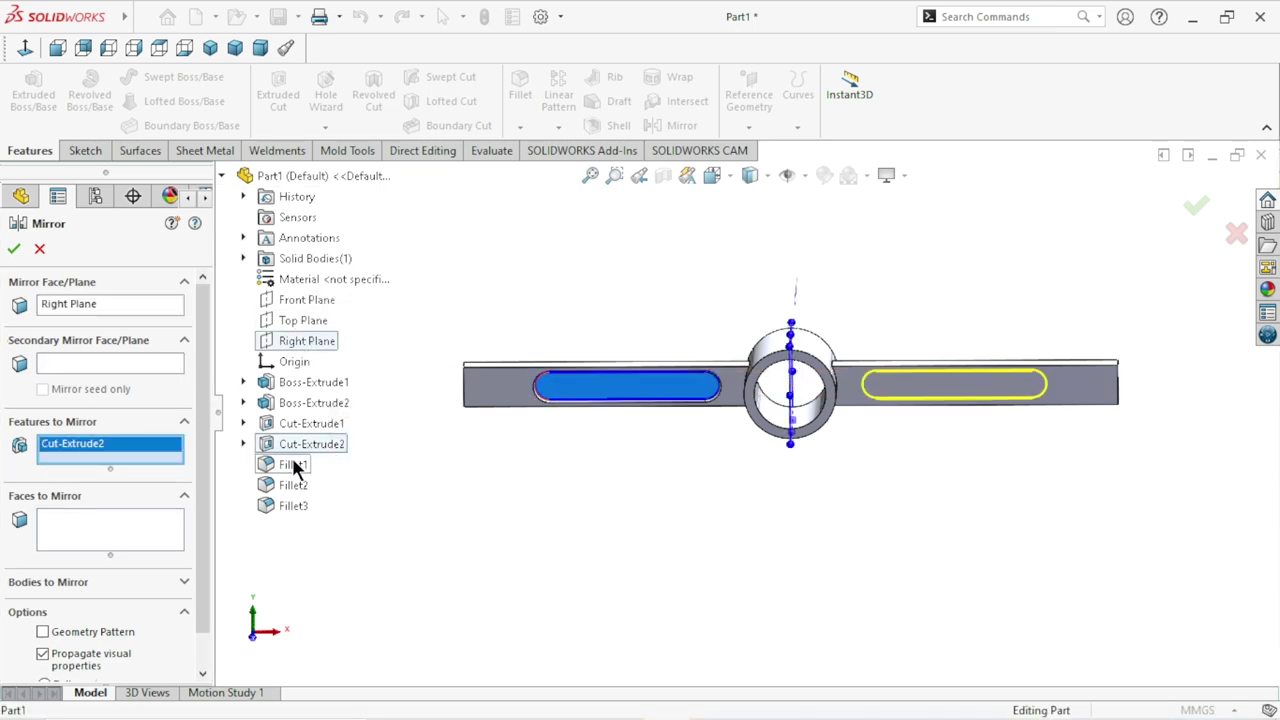
{"action": "left_click", "coordinate": [293, 465]}
{"action": "left_click", "coordinate": [288, 485]}
{"action": "left_click", "coordinate": [285, 505]}
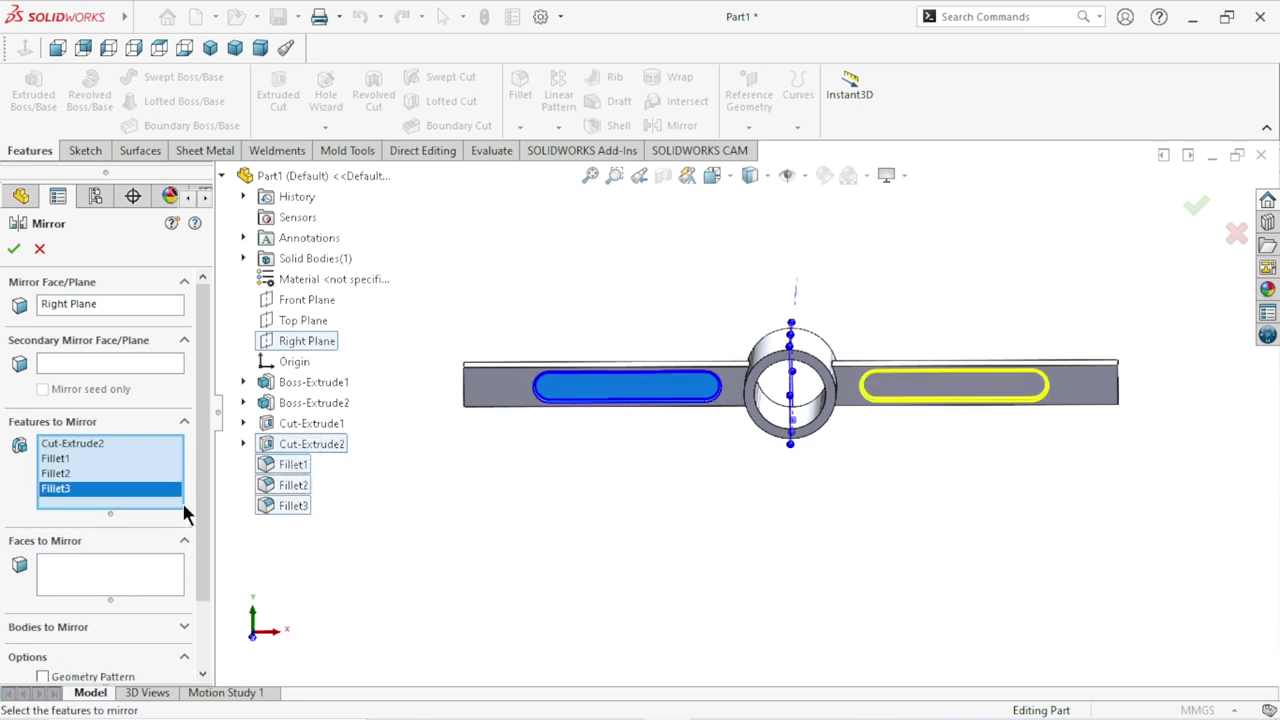
{"action": "left_click_drag", "start_coordinate": [205, 527], "coordinate": [218, 594]}
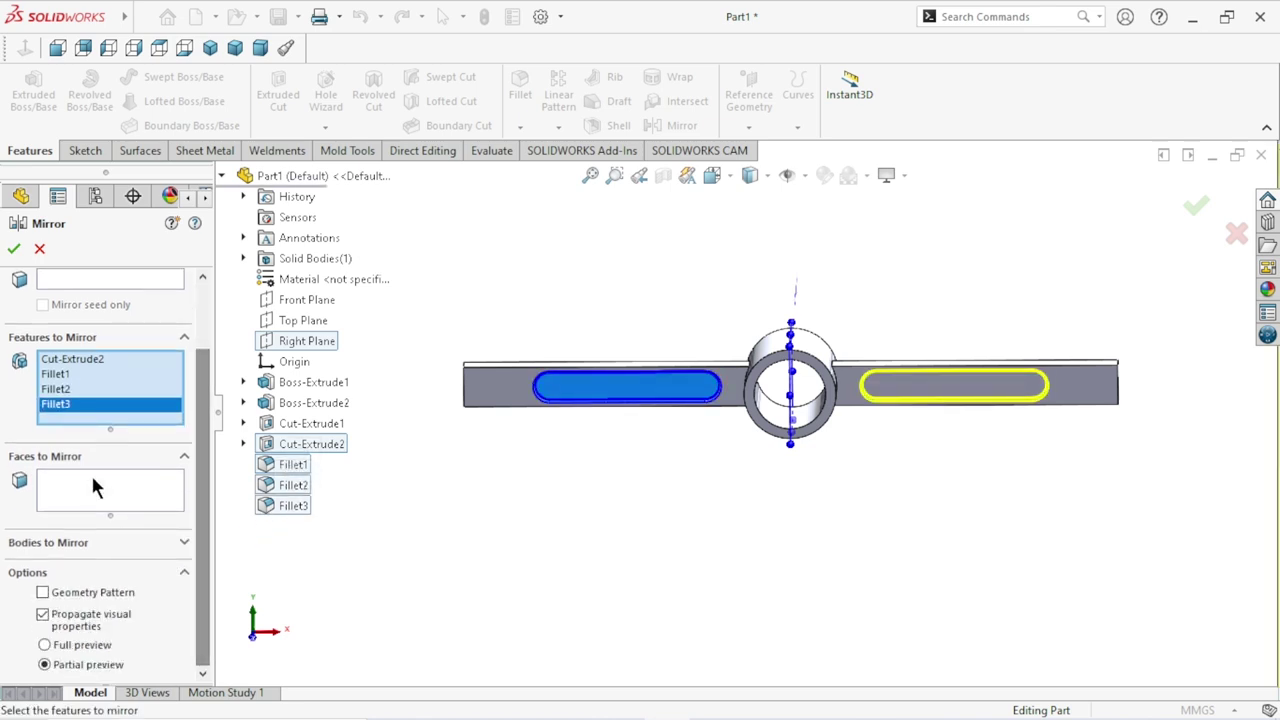
{"action": "left_click", "coordinate": [12, 249]}
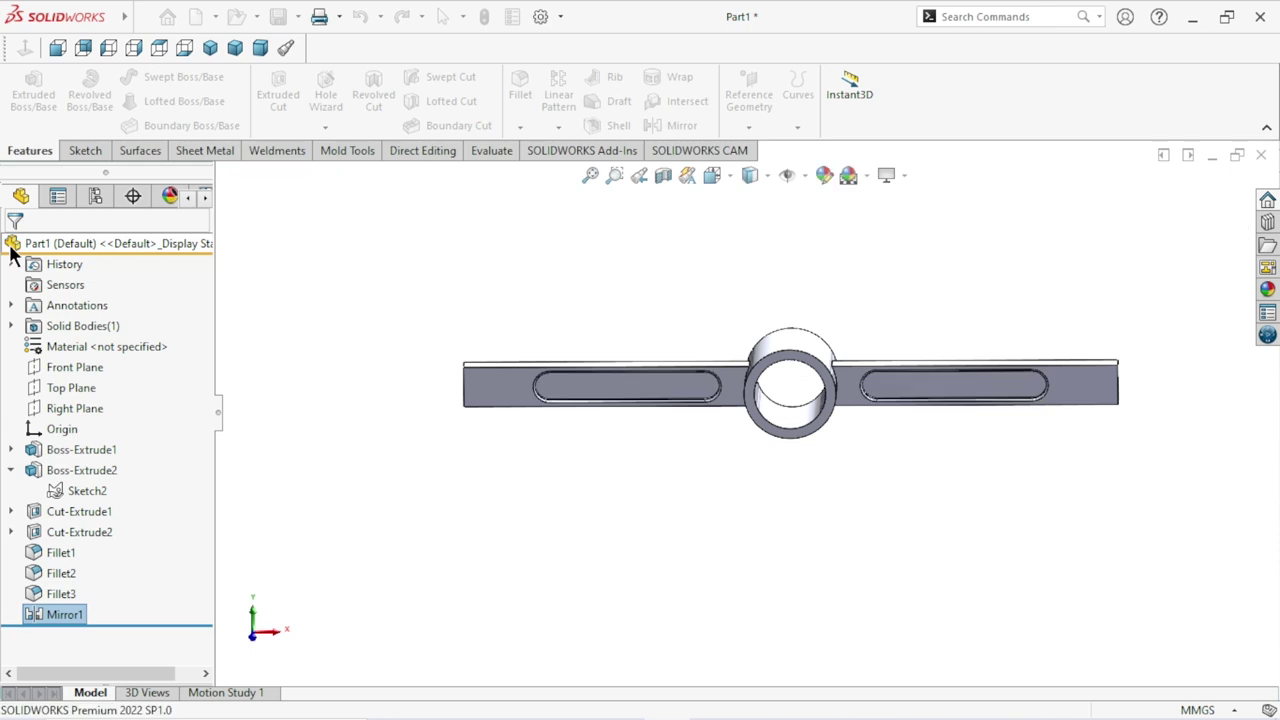
{"action": "middle_click_drag", "start_coordinate": [658, 515], "coordinate": [620, 465]}
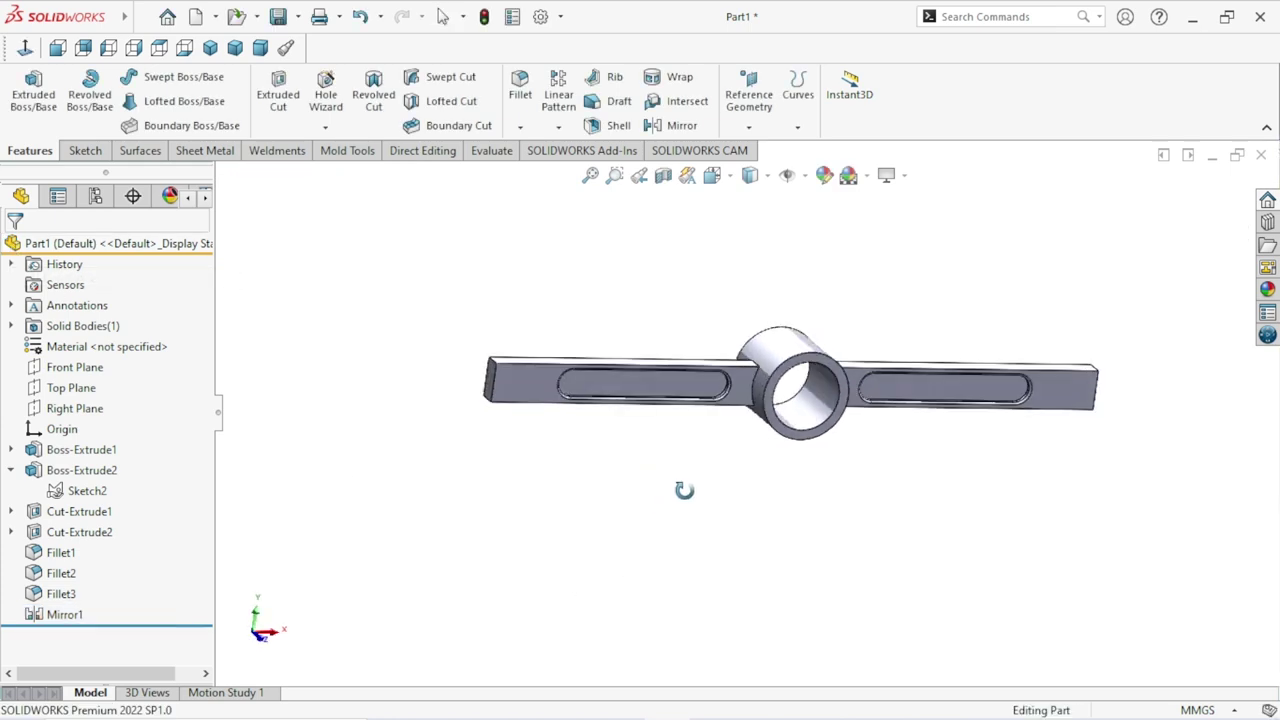
Mirror Cut-Extrude2, Fillet1–3 and Mirror1 about the Front Plane as Mirror3.
{"action": "left_click", "coordinate": [560, 126]}
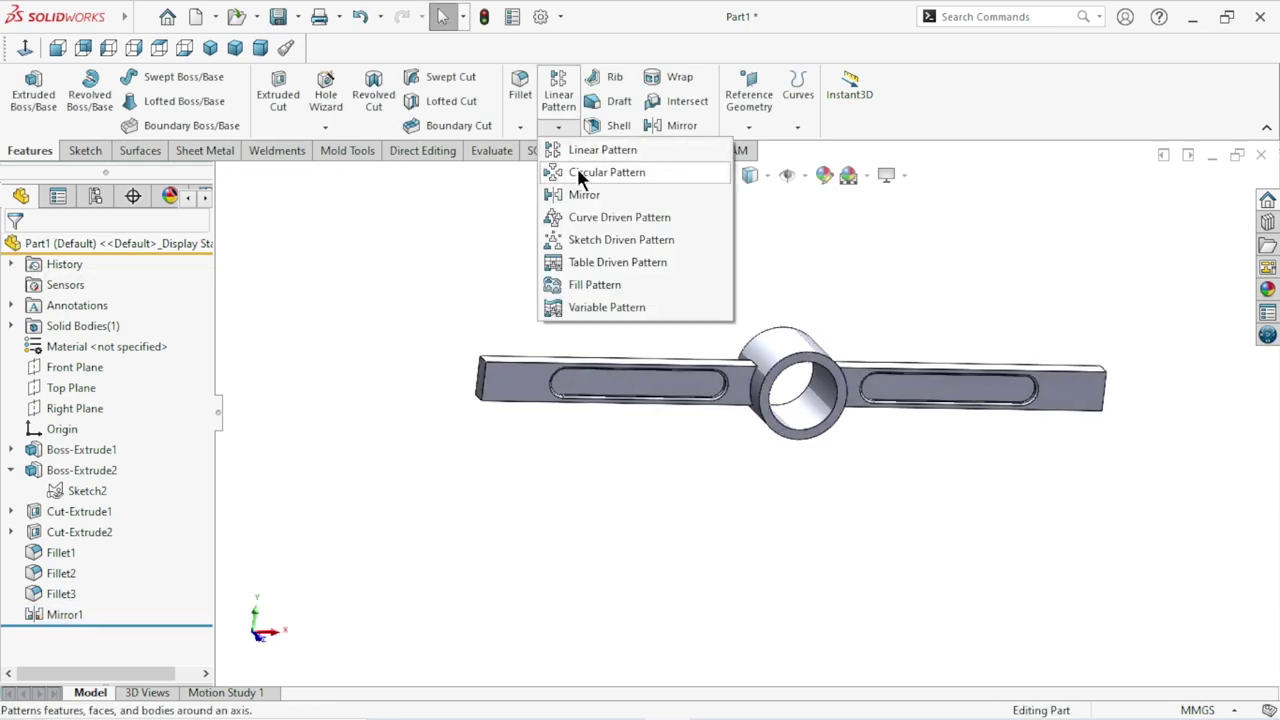
{"action": "left_click", "coordinate": [590, 196]}
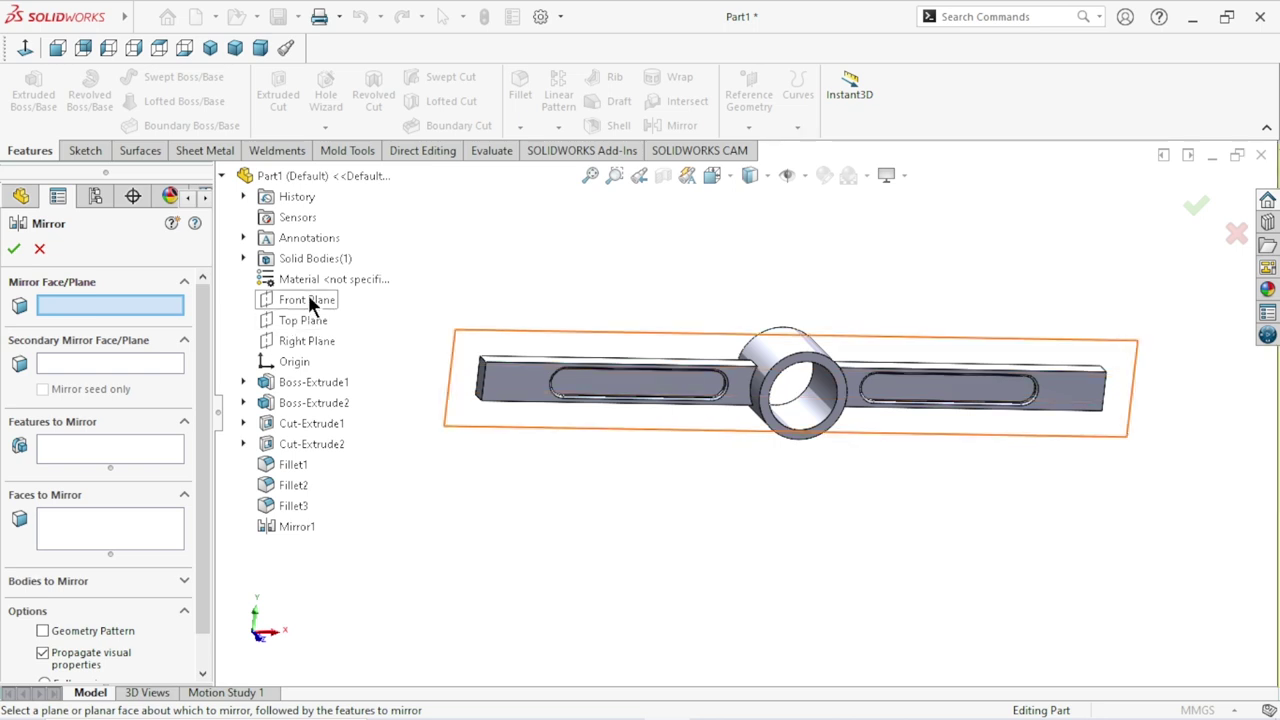
{"action": "left_click", "coordinate": [309, 300]}
{"action": "left_click", "coordinate": [60, 452]}
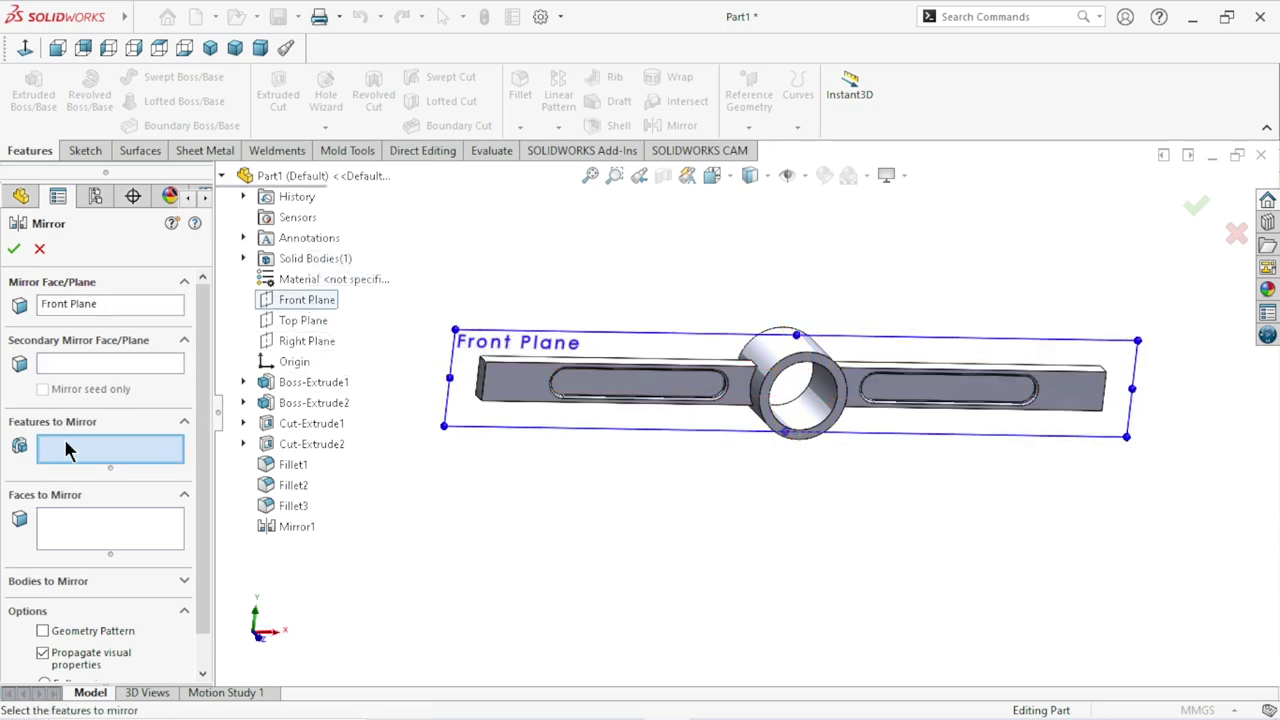
{"action": "left_click", "coordinate": [318, 446]}
{"action": "left_click", "coordinate": [294, 464]}
{"action": "left_click", "coordinate": [293, 485]}
{"action": "left_click", "coordinate": [290, 506]}
{"action": "left_click", "coordinate": [286, 522]}
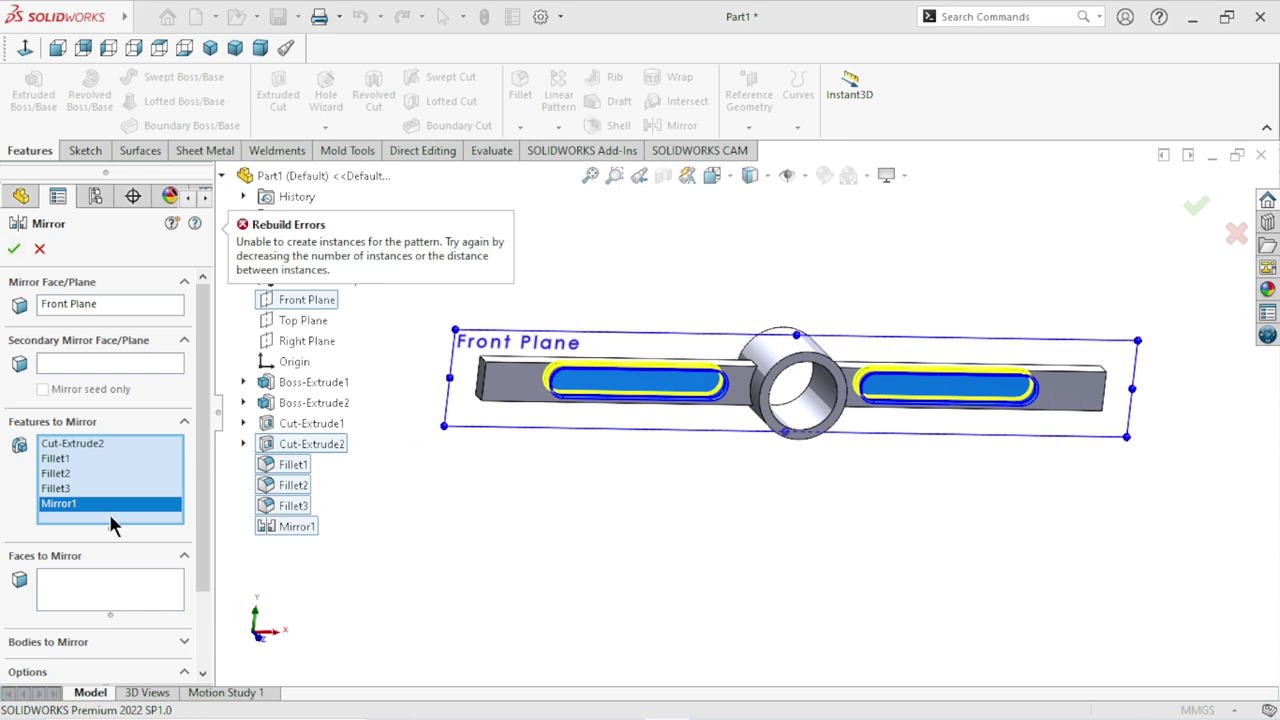
{"action": "left_click_drag", "start_coordinate": [207, 513], "coordinate": [207, 590]}
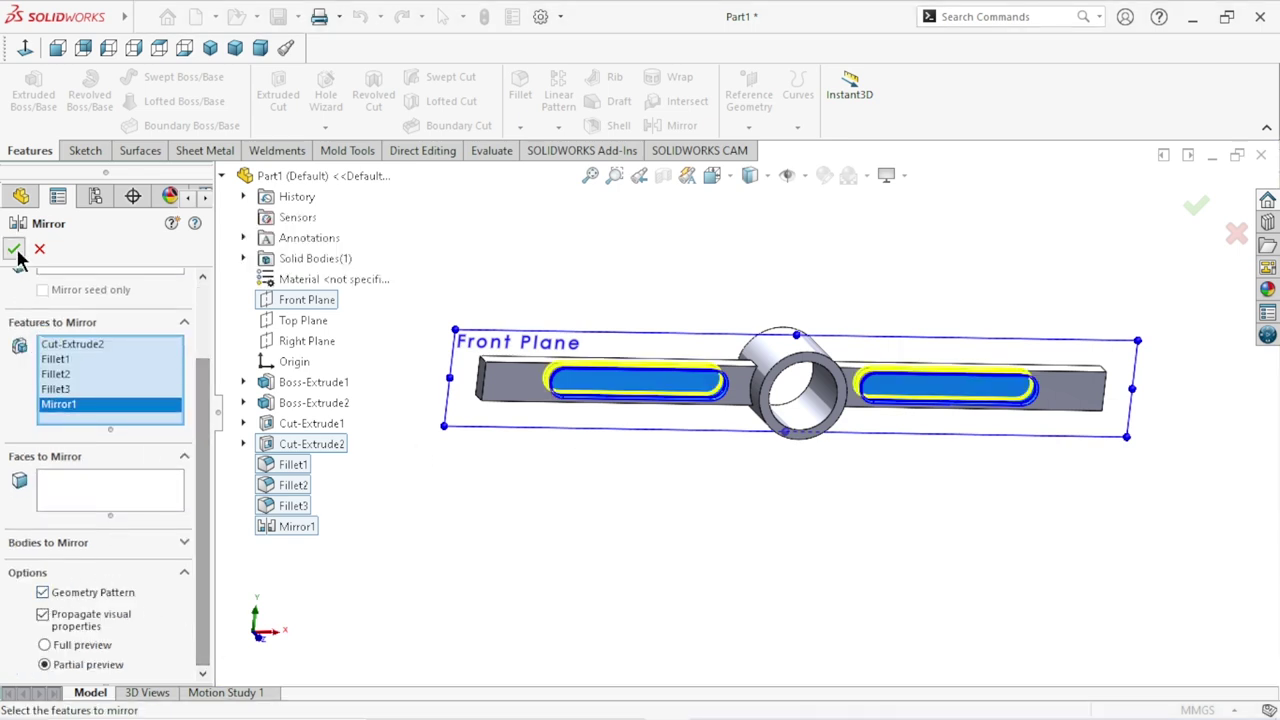
{"action": "key", "text": "Return"}
{"action": "mouse_move", "coordinate": [708, 500]}
{"action": "middle_mouse_down"}
{"action": "mouse_move", "coordinate": [613, 467]}
{"action": "mouse_move", "coordinate": [580, 491]}
{"action": "mouse_move", "coordinate": [729, 446]}
{"action": "mouse_move", "coordinate": [797, 469]}
{"action": "mouse_move", "coordinate": [867, 463]}
{"action": "mouse_move", "coordinate": [759, 432]}
{"action": "mouse_move", "coordinate": [655, 459]}
{"action": "middle_mouse_up"}
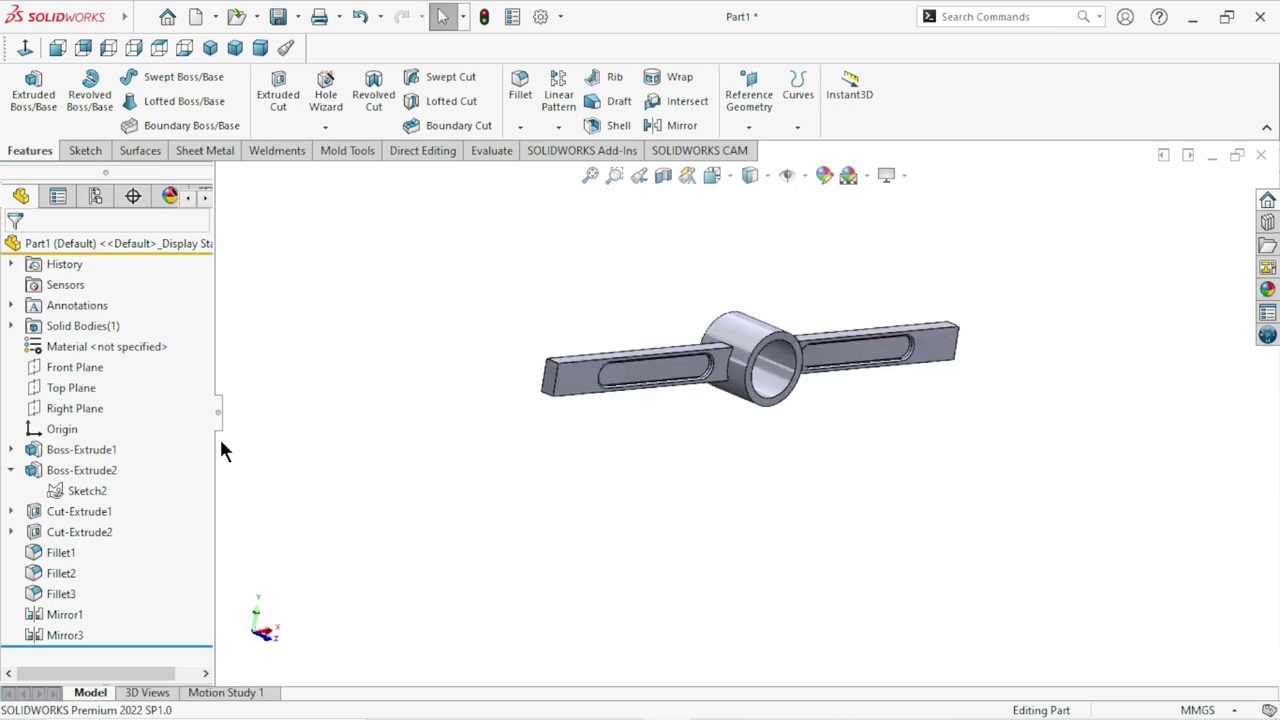
{"action": "left_click", "coordinate": [52, 368]}
Start a new sketch on the Front Plane and view it normal to the screen.
{"action": "left_click", "coordinate": [66, 338]}
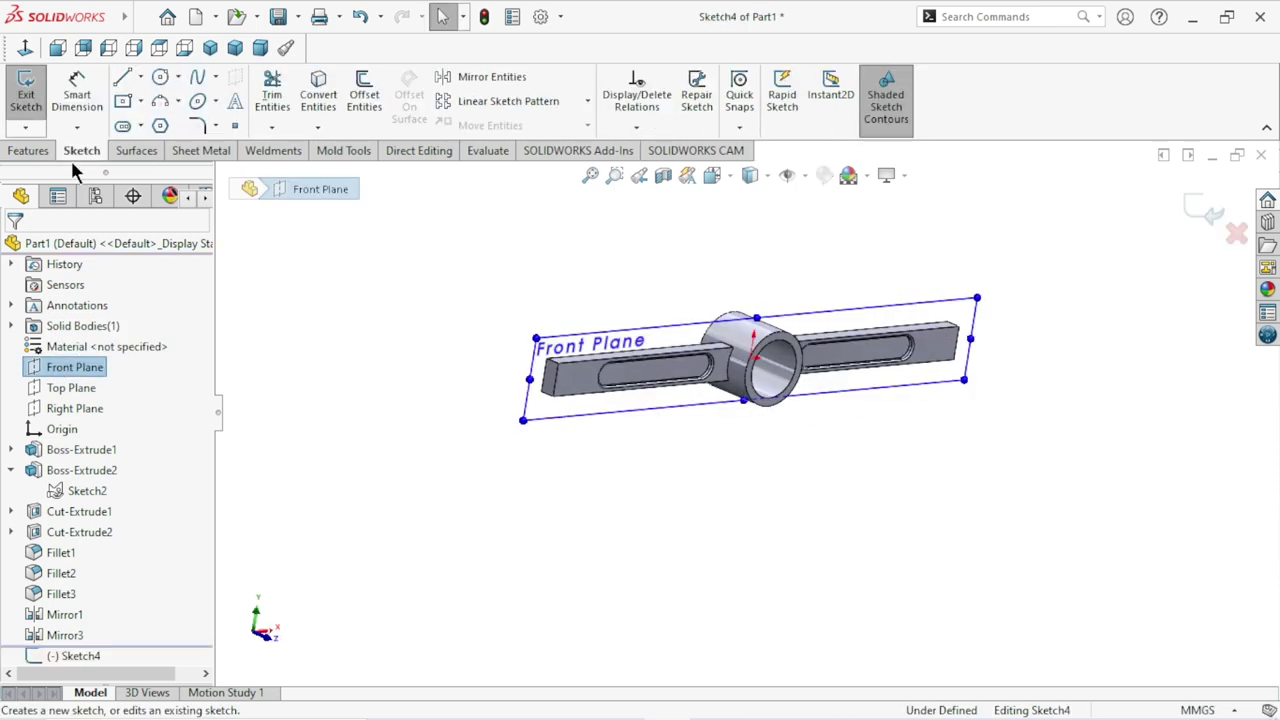
{"action": "left_click", "coordinate": [25, 50]}
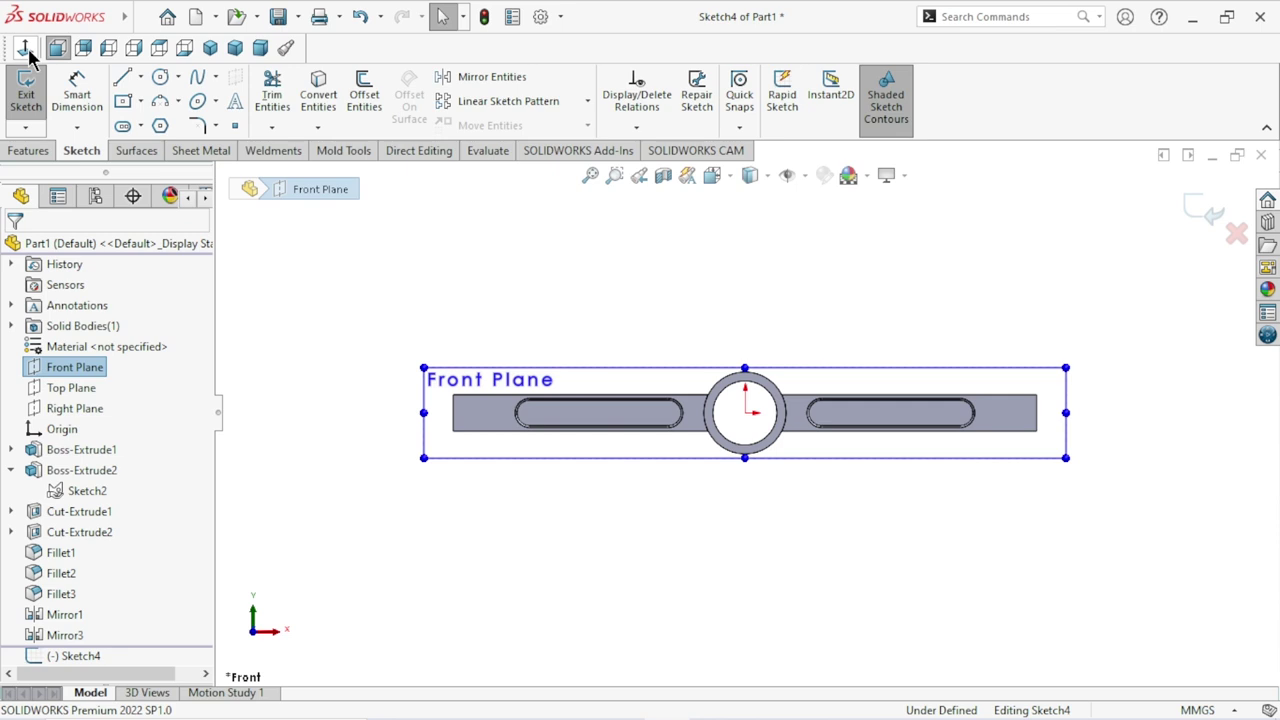
{"action": "left_click", "coordinate": [449, 286]}
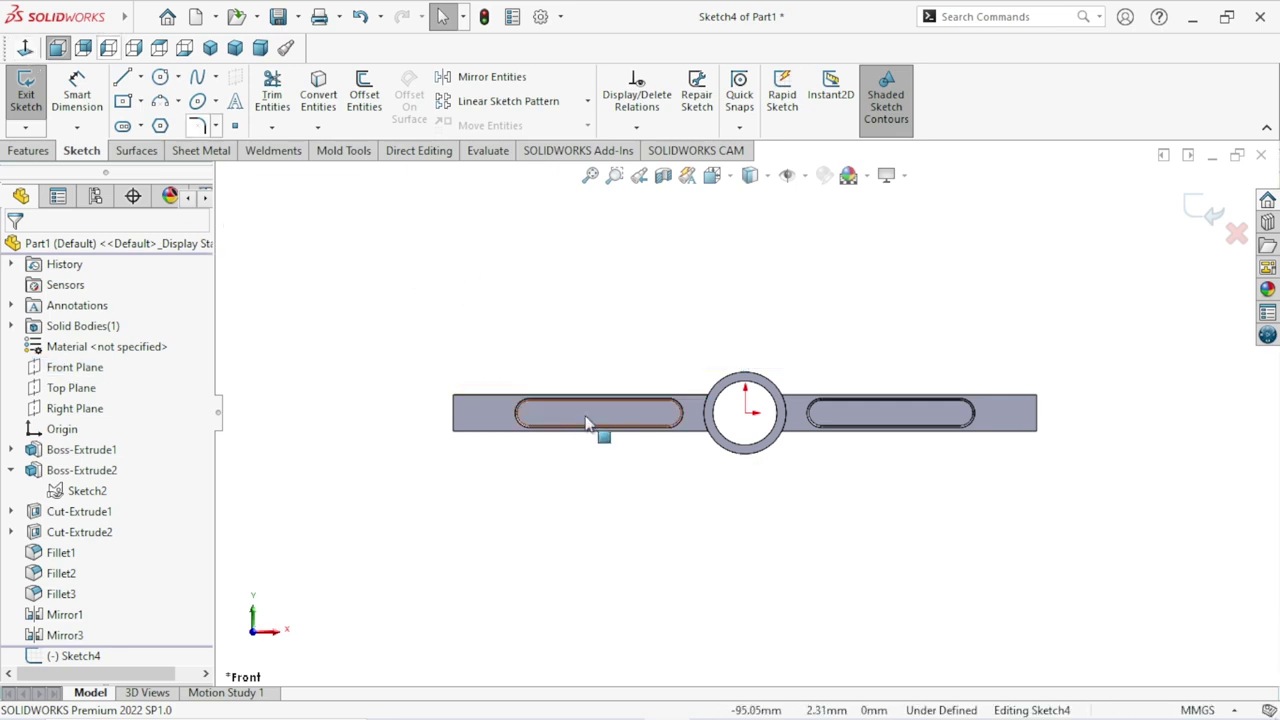
{"action": "scroll", "coordinate": [620, 428], "scroll_direction": "up", "scroll_amount": 2}
{"action": "scroll", "coordinate": [646, 425], "scroll_direction": "down", "scroll_amount": 5}
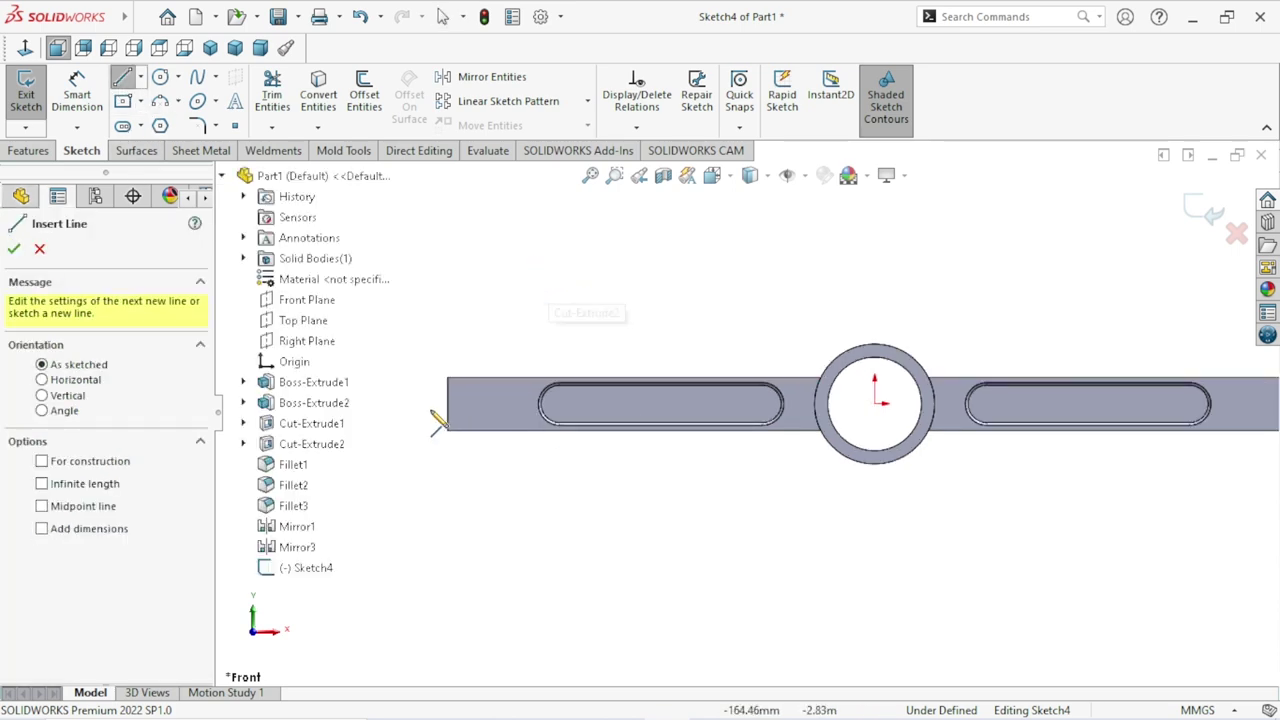
{"action": "scroll", "coordinate": [480, 410], "scroll_direction": "up", "scroll_amount": 3}
{"action": "scroll", "coordinate": [757, 409], "scroll_direction": "down", "scroll_amount": 1}
{"action": "scroll", "coordinate": [833, 415], "scroll_direction": "down", "scroll_amount": 1}
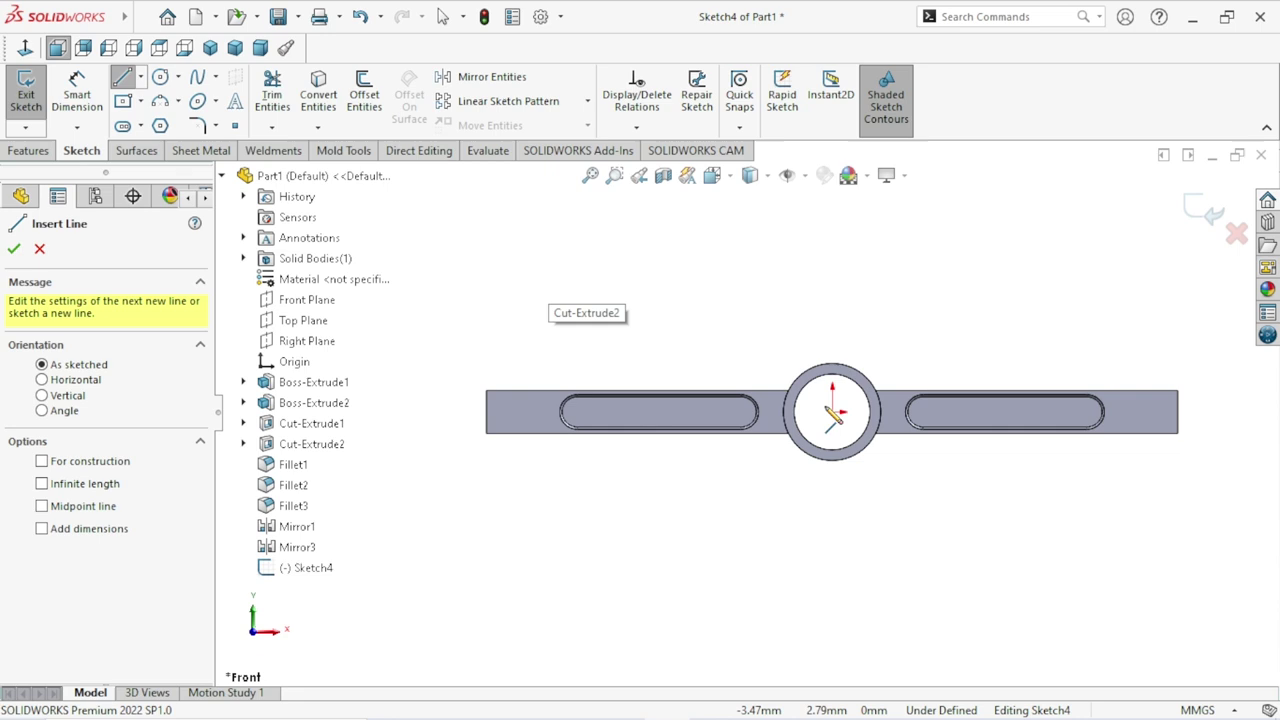
Draw a closed L-shaped line outline rising above the bar's left end.
{"action": "left_click", "coordinate": [487, 412]}
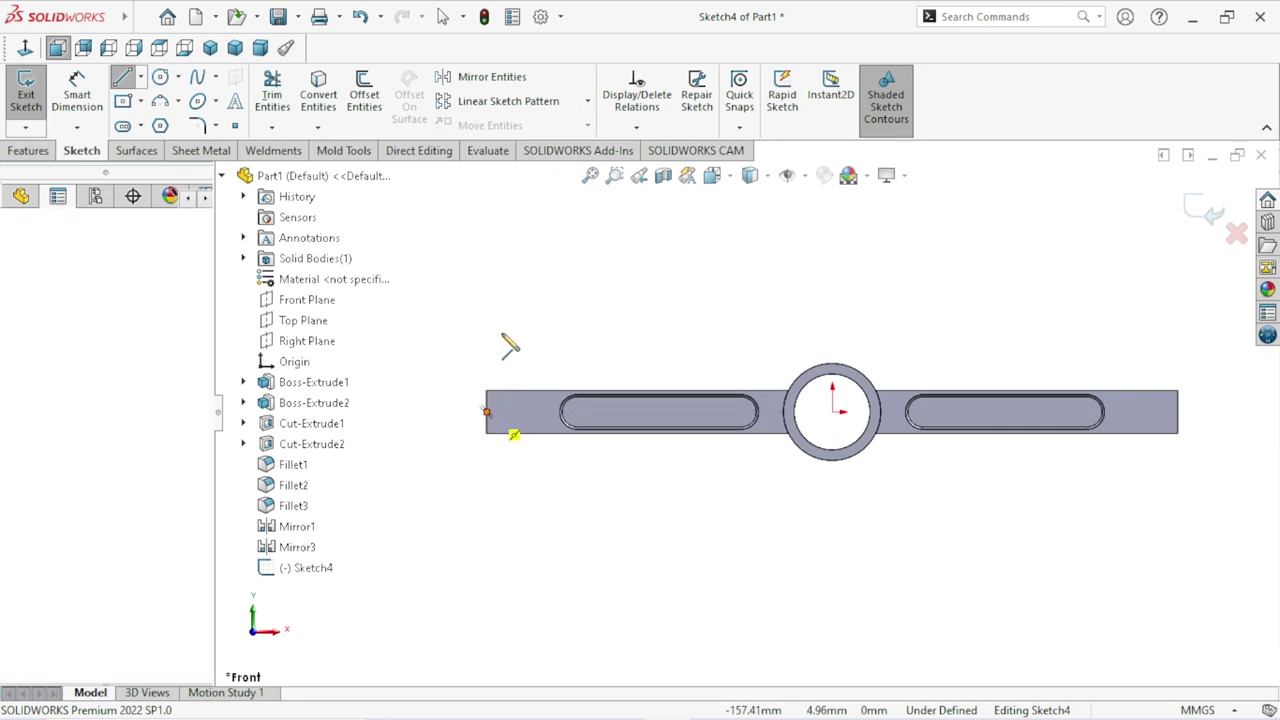
{"action": "left_click", "coordinate": [488, 295]}
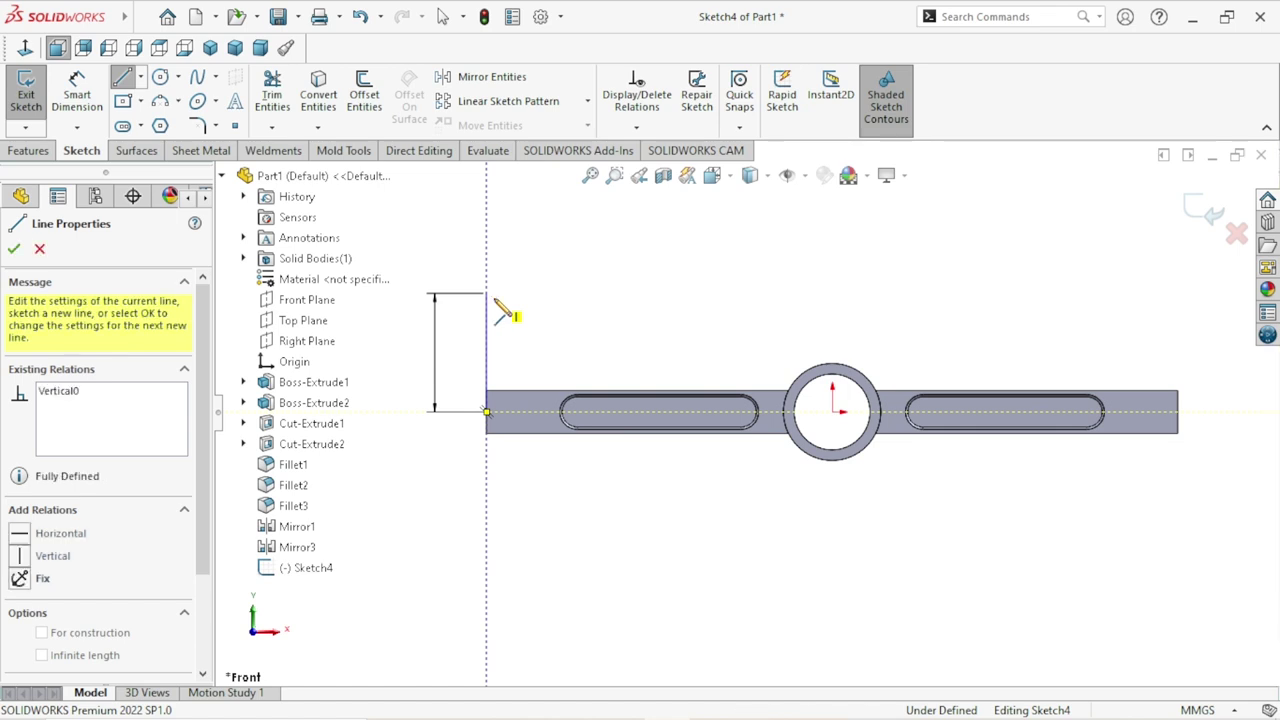
{"action": "left_click", "coordinate": [625, 294]}
{"action": "left_click", "coordinate": [625, 239]}
{"action": "left_click", "coordinate": [445, 239]}
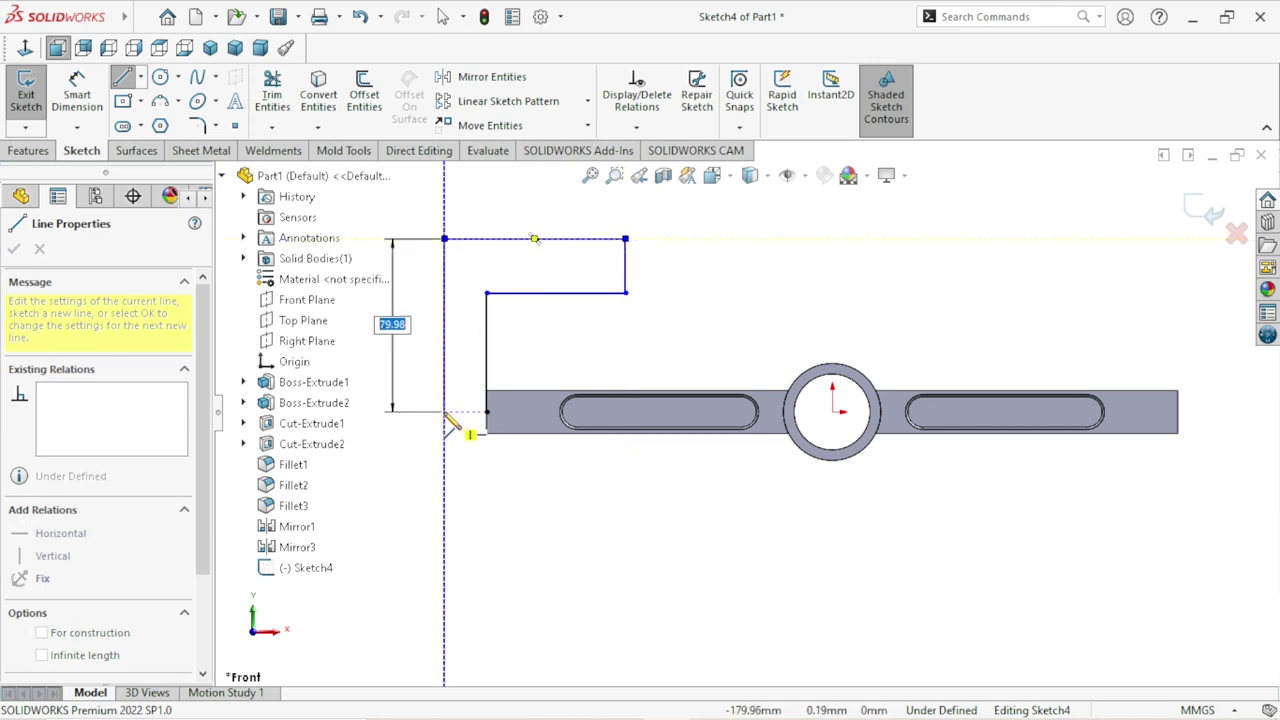
{"action": "left_click", "coordinate": [445, 410]}
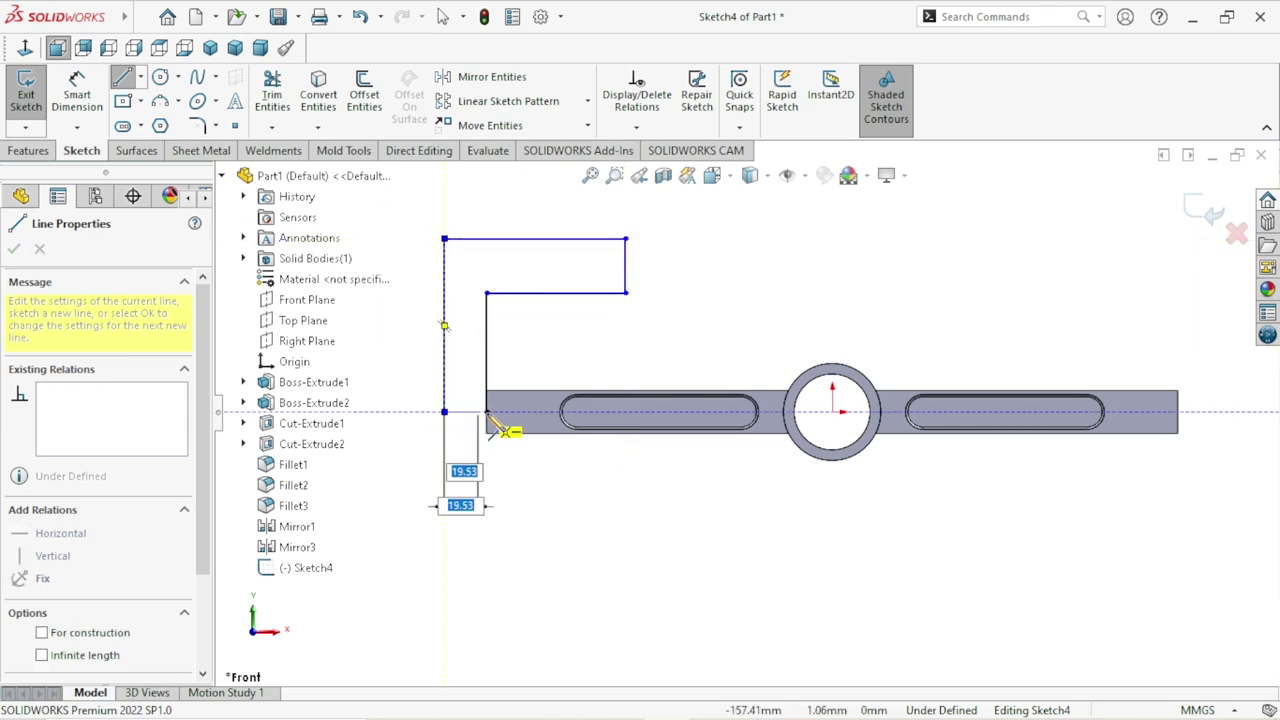
{"action": "left_click", "coordinate": [487, 410]}
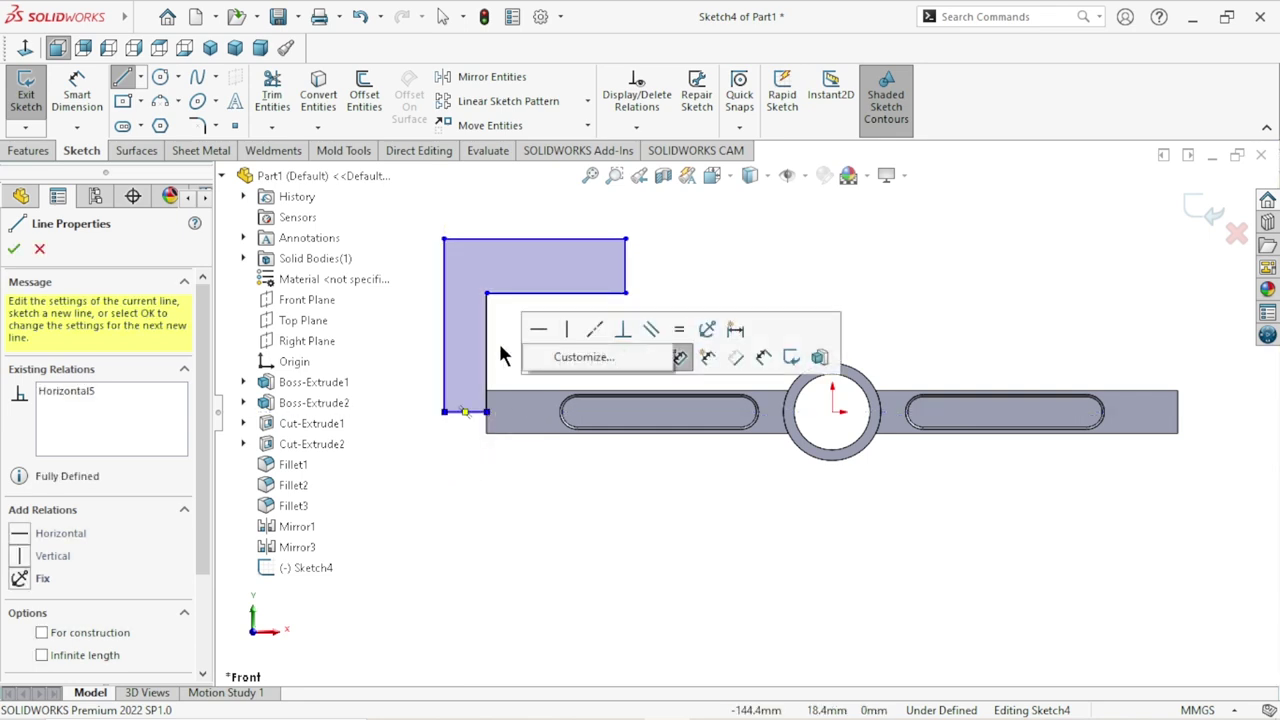
{"action": "right_click", "coordinate": [752, 219]}
{"action": "key", "text": "Escape"}
{"action": "key", "text": "Escape"}
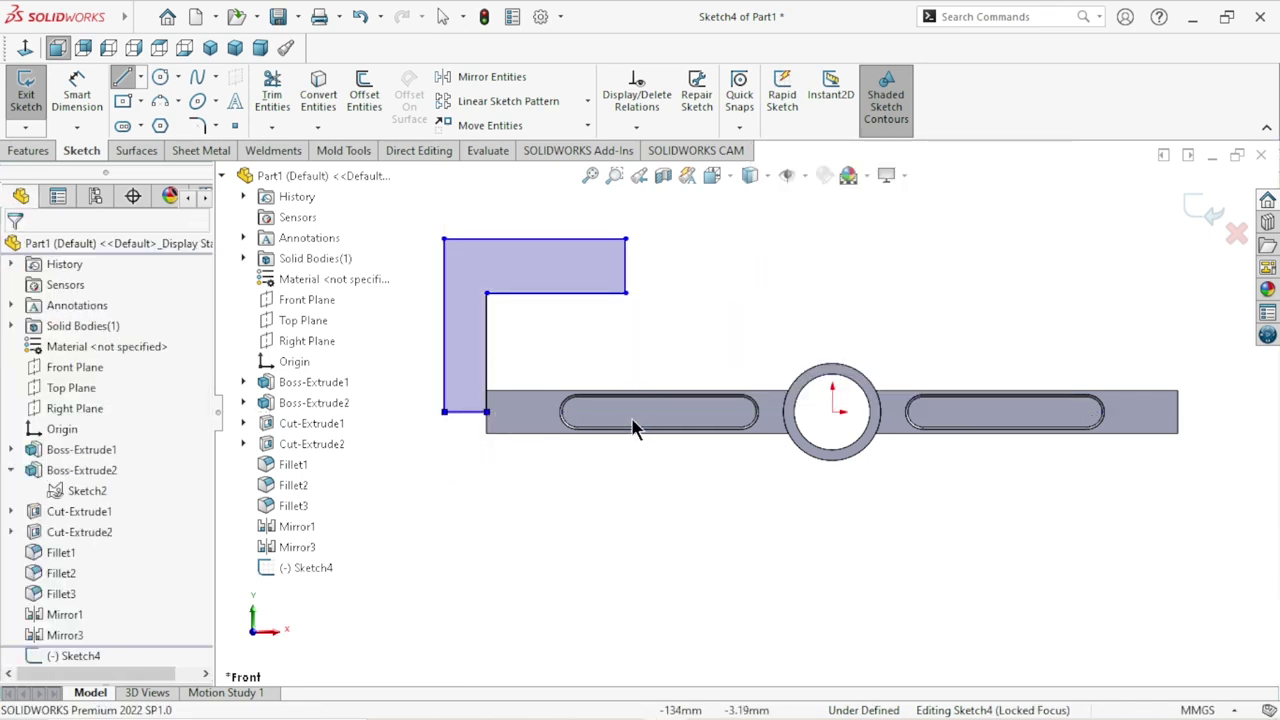
{"action": "scroll", "coordinate": [778, 416], "scroll_direction": "up", "scroll_amount": 3}
{"action": "scroll", "coordinate": [690, 416], "scroll_direction": "down", "scroll_amount": 1}
{"action": "scroll", "coordinate": [694, 416], "scroll_direction": "down", "scroll_amount": 1}
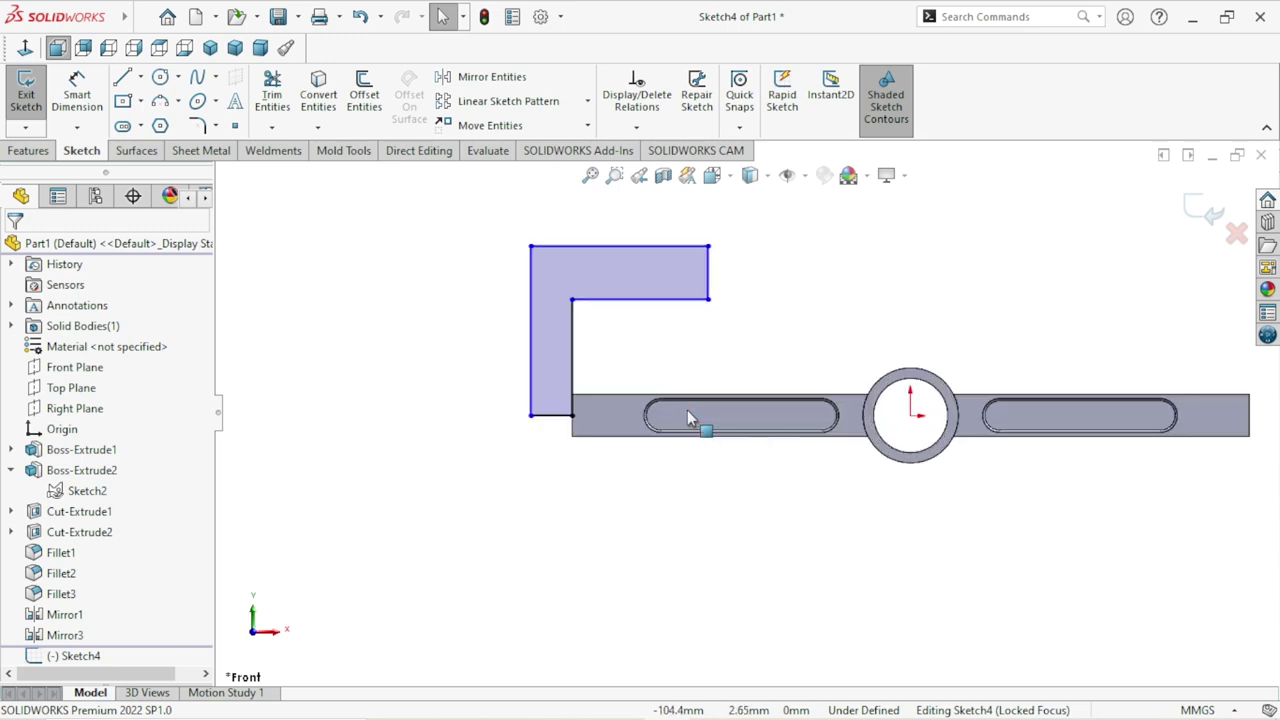
Dimension the top leg thickness to 6 and its height above the circle centre to 32.50.
{"action": "left_click", "coordinate": [66, 92]}
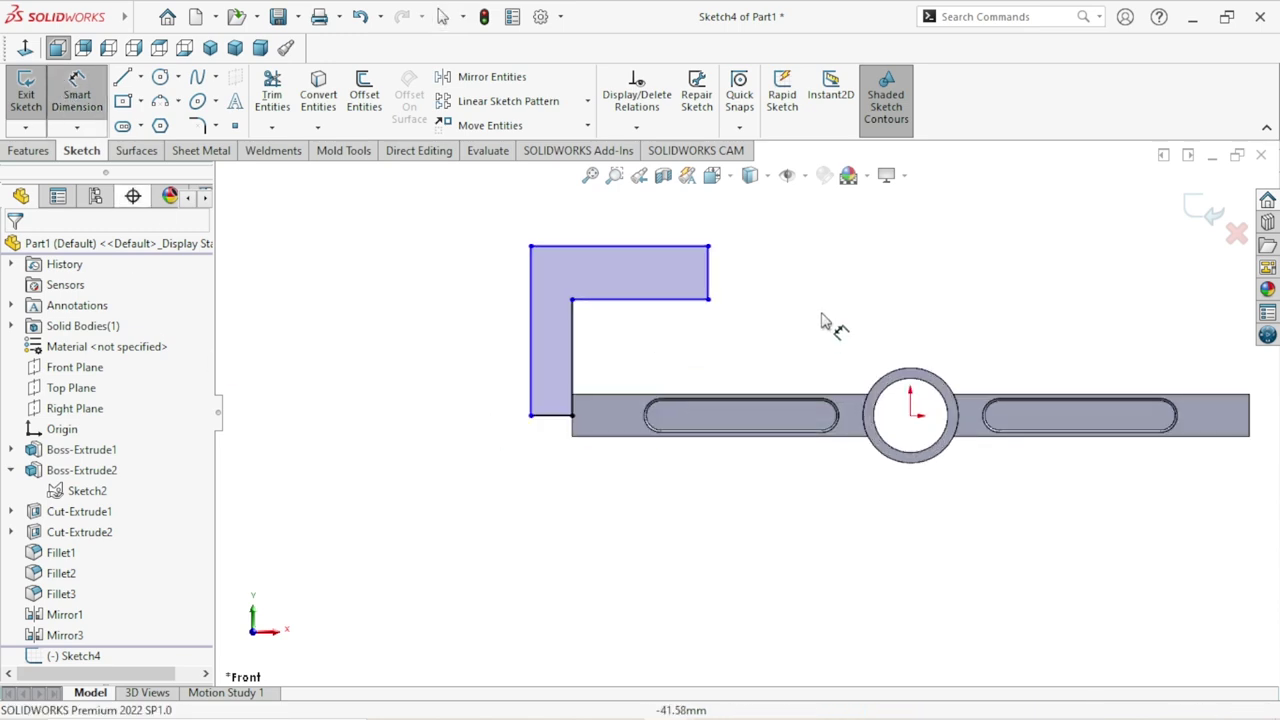
{"action": "left_click", "coordinate": [708, 280]}
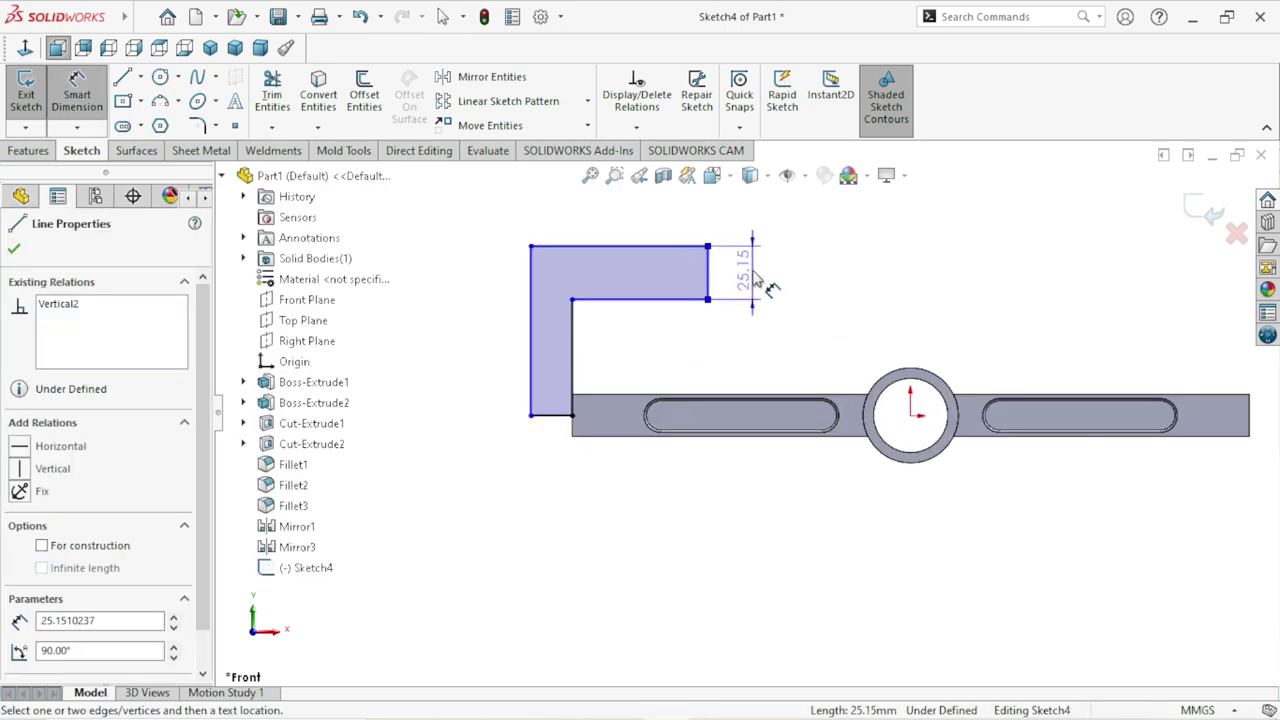
{"action": "left_click", "coordinate": [755, 284]}
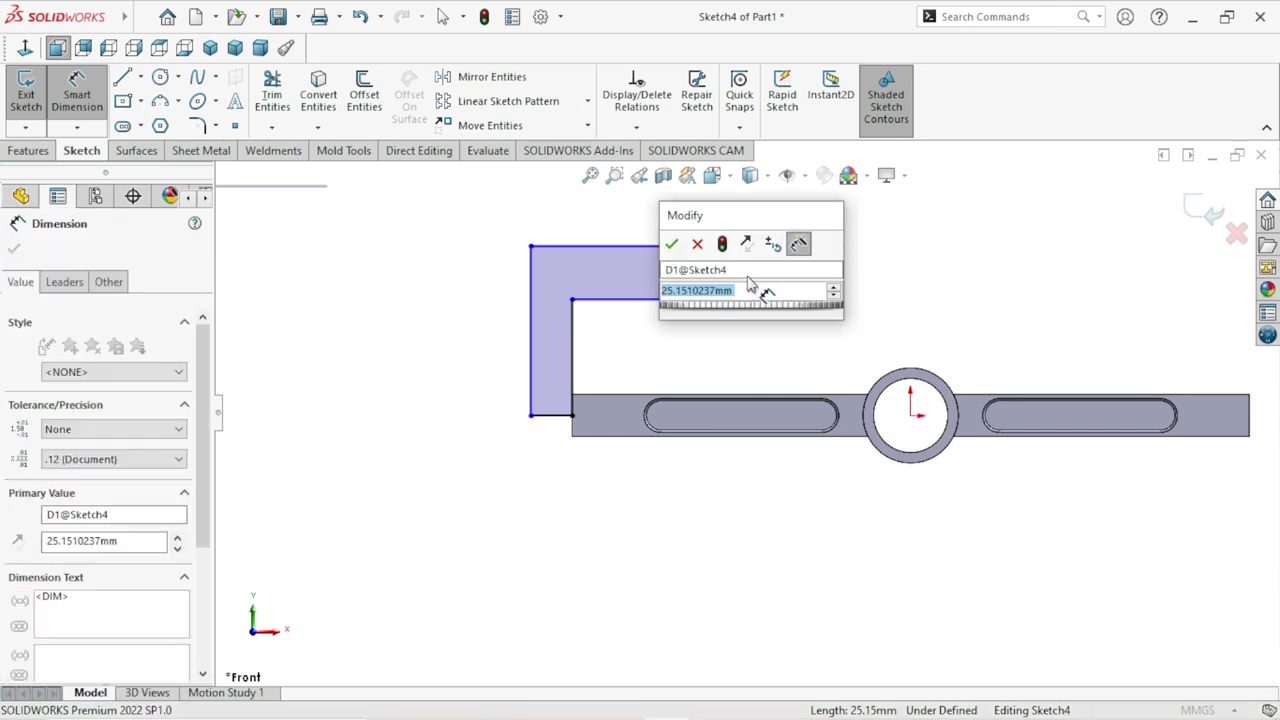
{"action": "type", "text": "6"}
{"action": "left_click", "coordinate": [671, 245]}
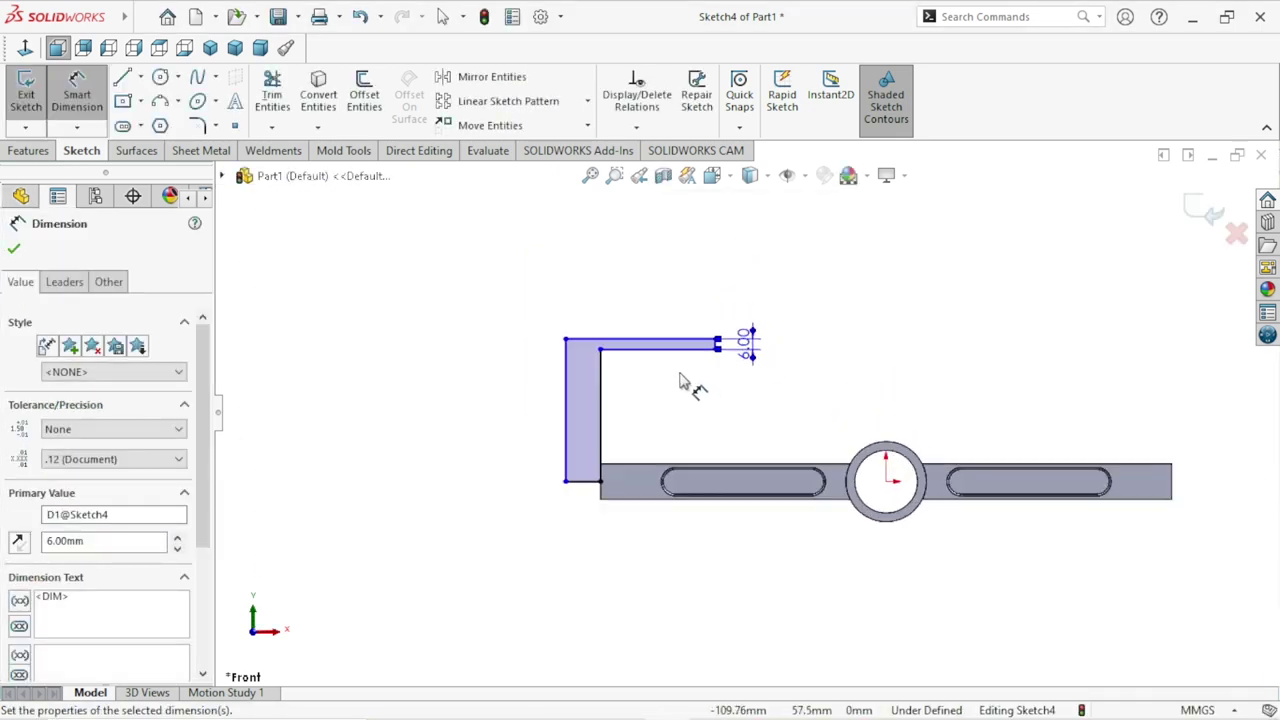
{"action": "scroll", "coordinate": [660, 396], "scroll_direction": "down", "scroll_amount": 1}
{"action": "left_click", "coordinate": [660, 342]}
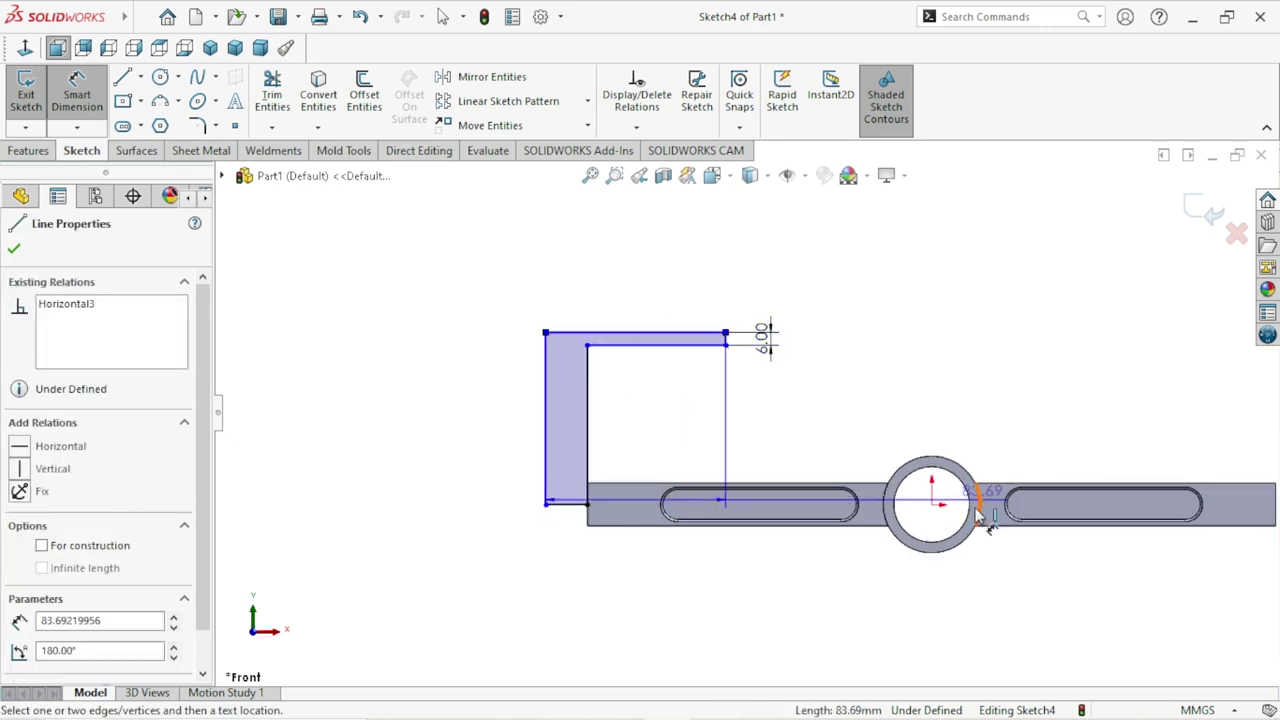
{"action": "left_click", "coordinate": [931, 505]}
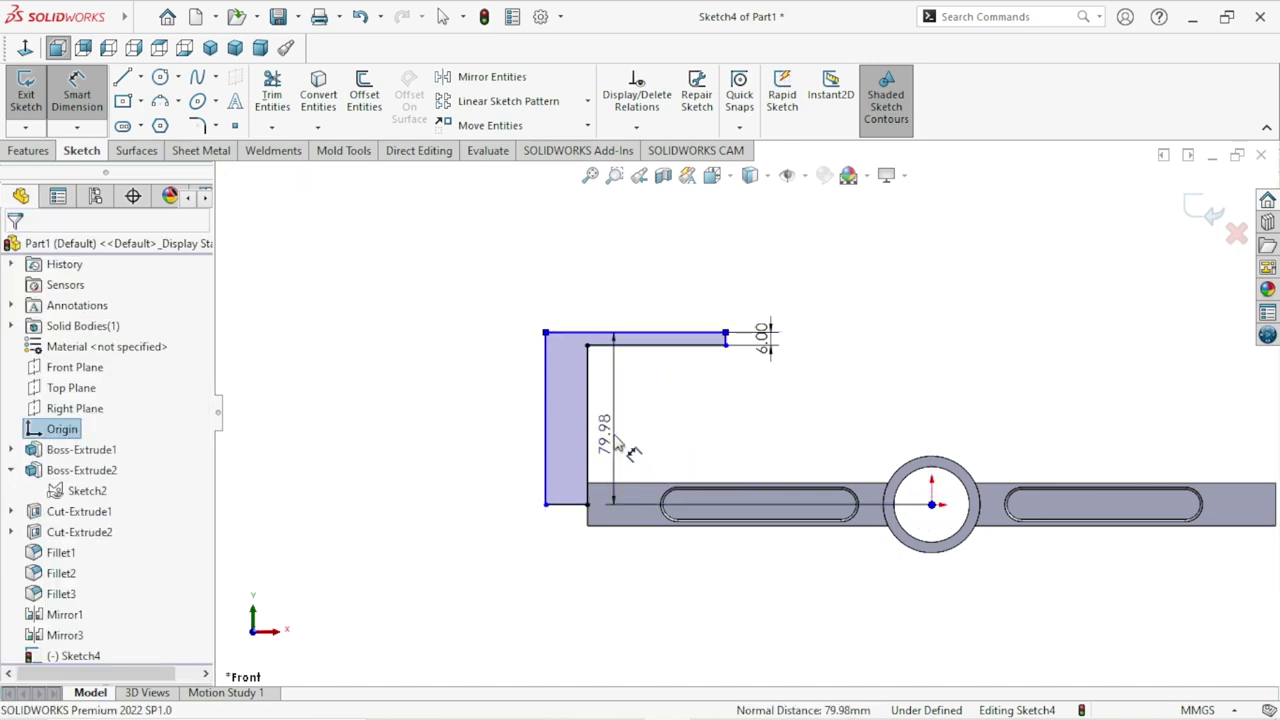
{"action": "left_click", "coordinate": [617, 444]}
{"action": "type", "text": "32.50"}
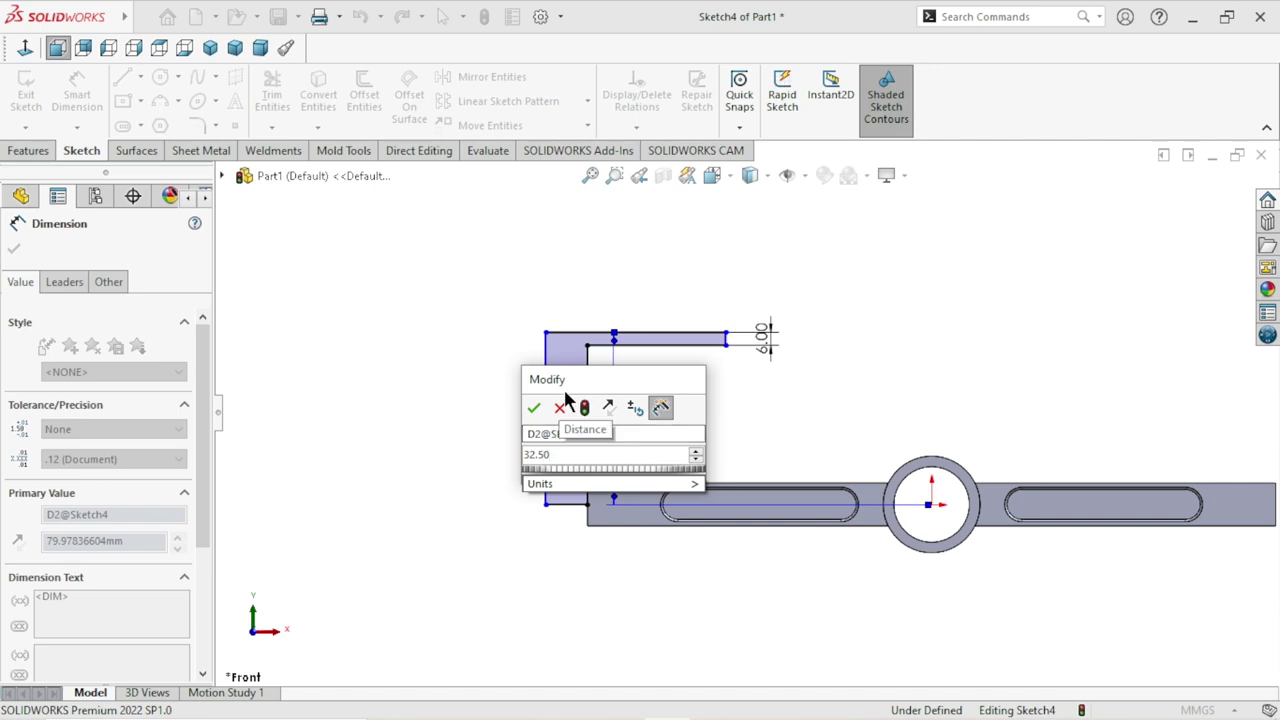
{"action": "left_click", "coordinate": [533, 412]}
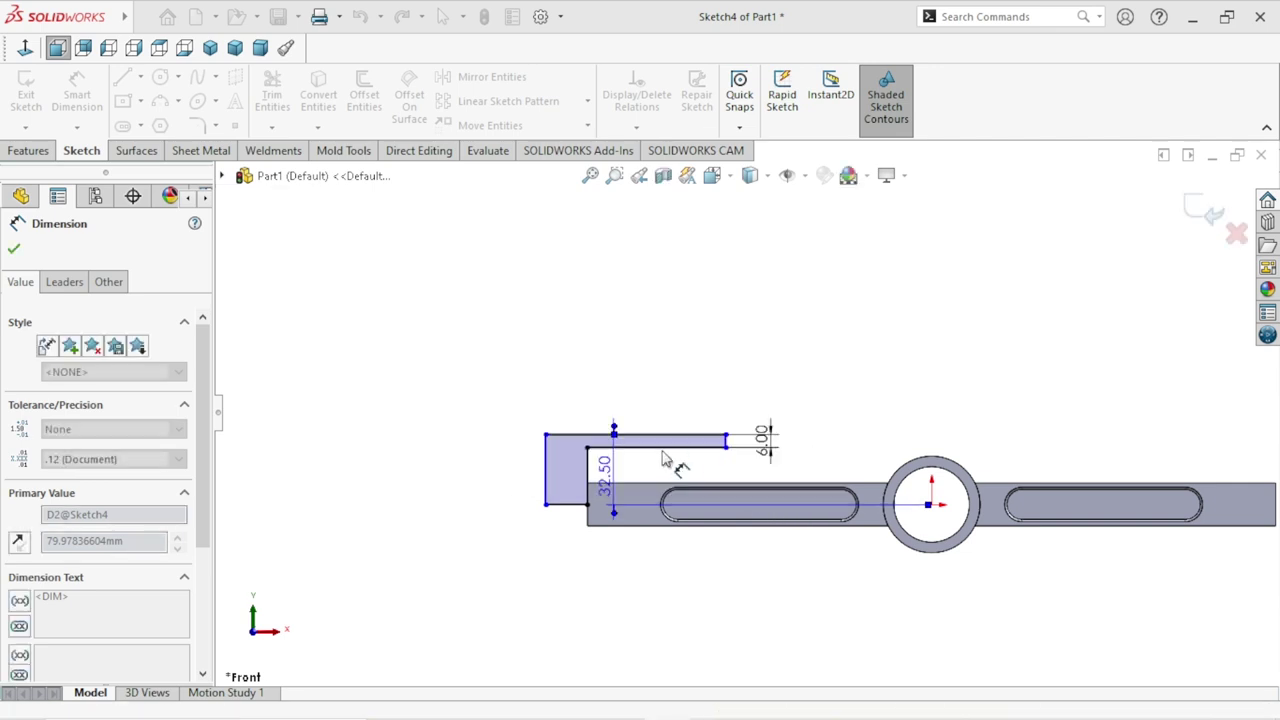
Dimension the left leg thickness to 6 and the top leg length to 25.
{"action": "scroll", "coordinate": [680, 508], "scroll_direction": "down", "scroll_amount": 2}
{"action": "scroll", "coordinate": [685, 525], "scroll_direction": "up", "scroll_amount": 1}
{"action": "scroll", "coordinate": [800, 540], "scroll_direction": "down", "scroll_amount": 2}
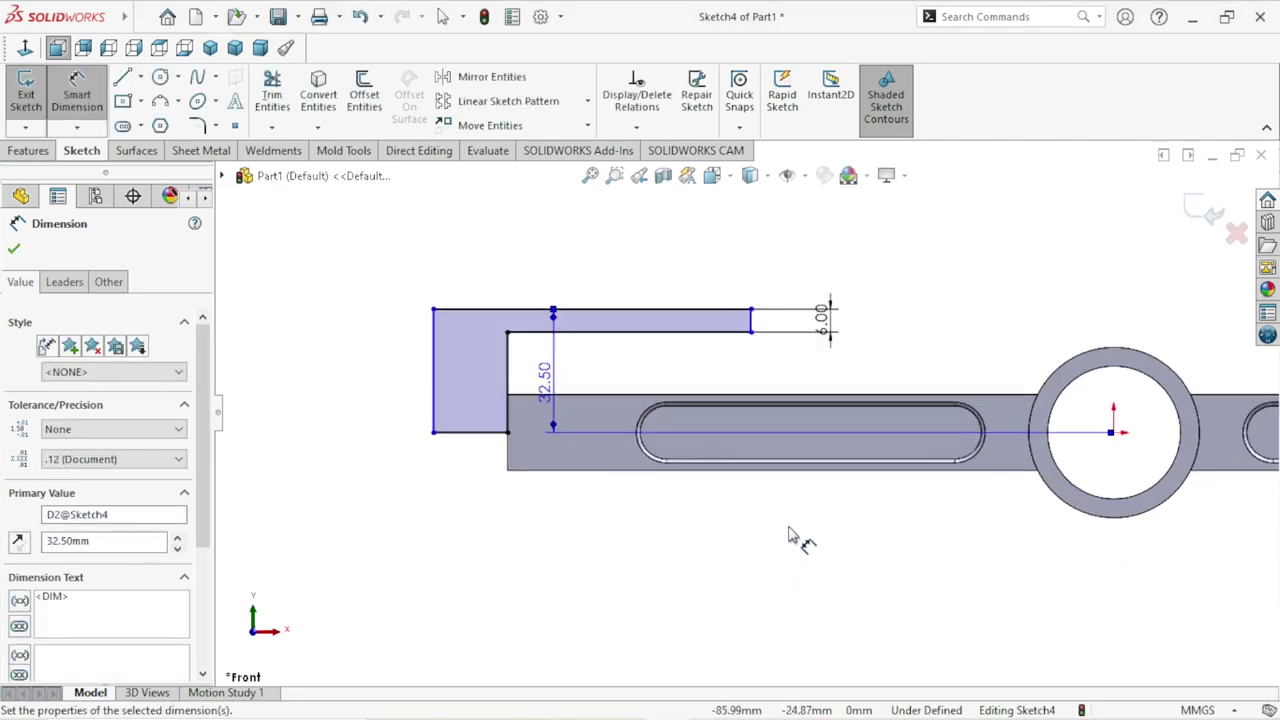
{"action": "scroll", "coordinate": [795, 528], "scroll_direction": "down", "scroll_amount": 1}
{"action": "scroll", "coordinate": [775, 525], "scroll_direction": "up", "scroll_amount": 1}
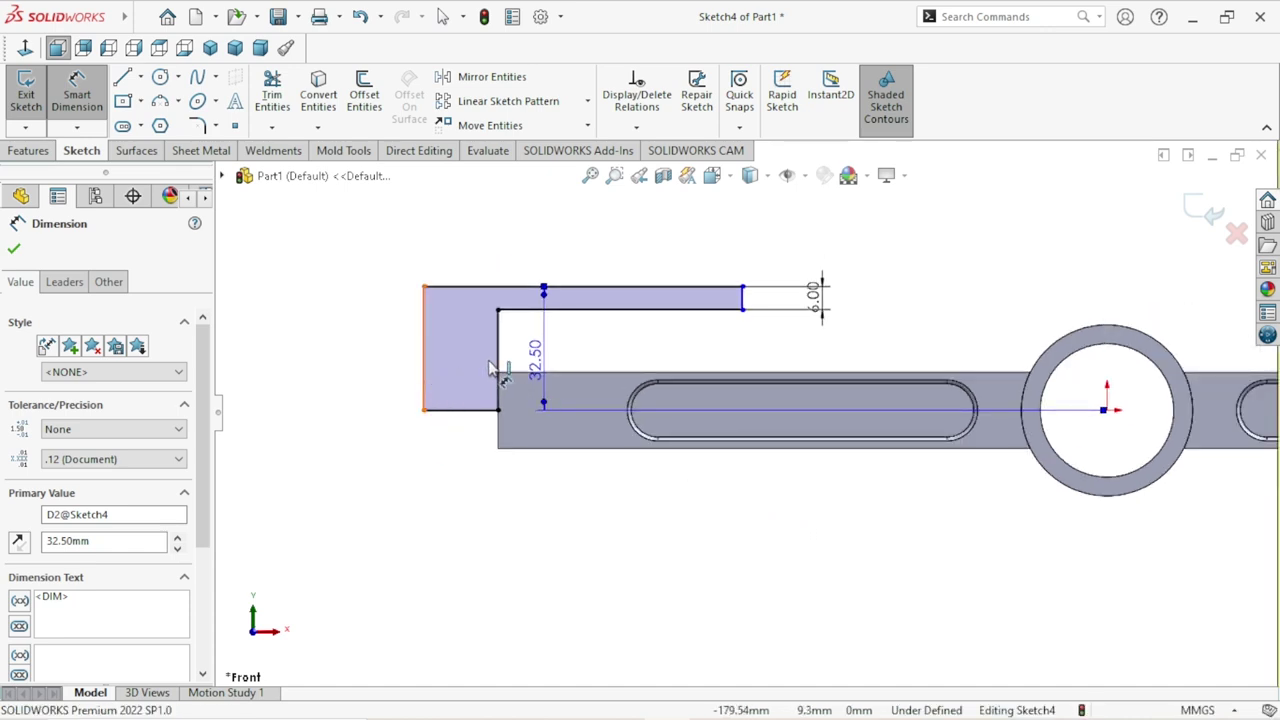
{"action": "left_click", "coordinate": [425, 378]}
{"action": "left_click", "coordinate": [424, 405]}
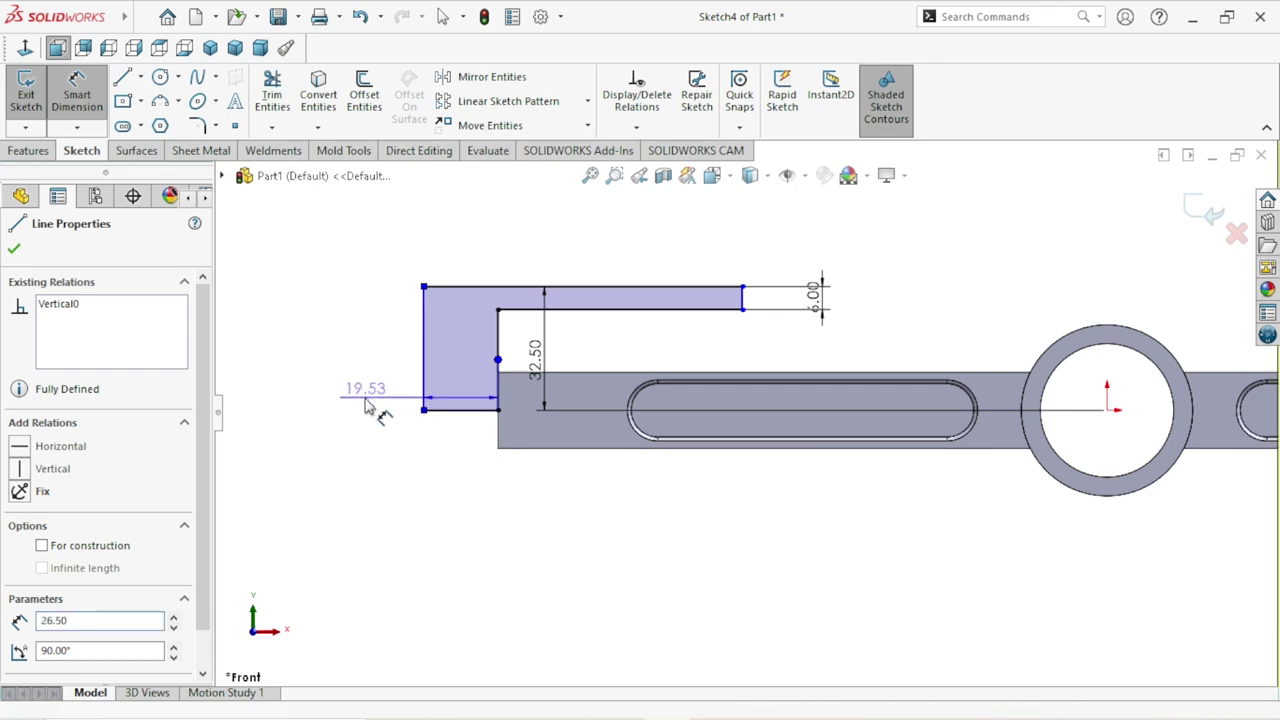
{"action": "left_click", "coordinate": [366, 403]}
{"action": "type", "text": "6"}
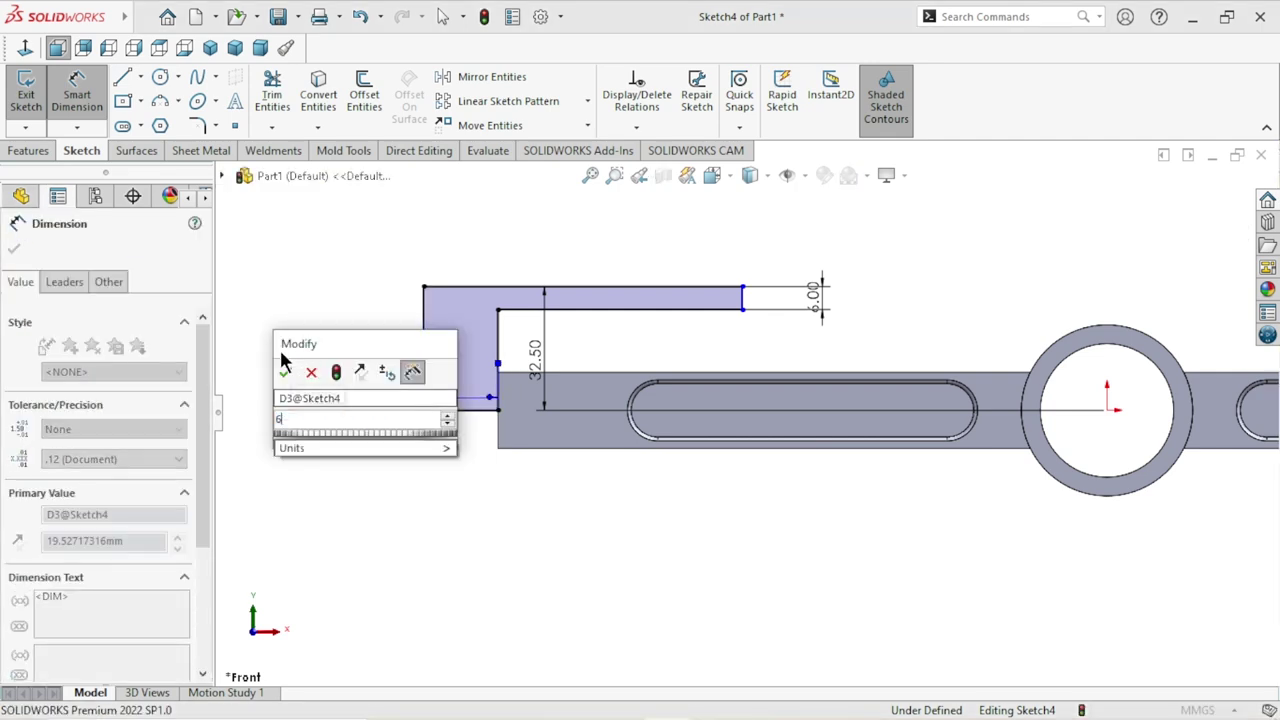
{"action": "left_click", "coordinate": [284, 372]}
{"action": "scroll", "coordinate": [660, 440], "scroll_direction": "up", "scroll_amount": 2}
{"action": "scroll", "coordinate": [693, 398], "scroll_direction": "down", "scroll_amount": 3}
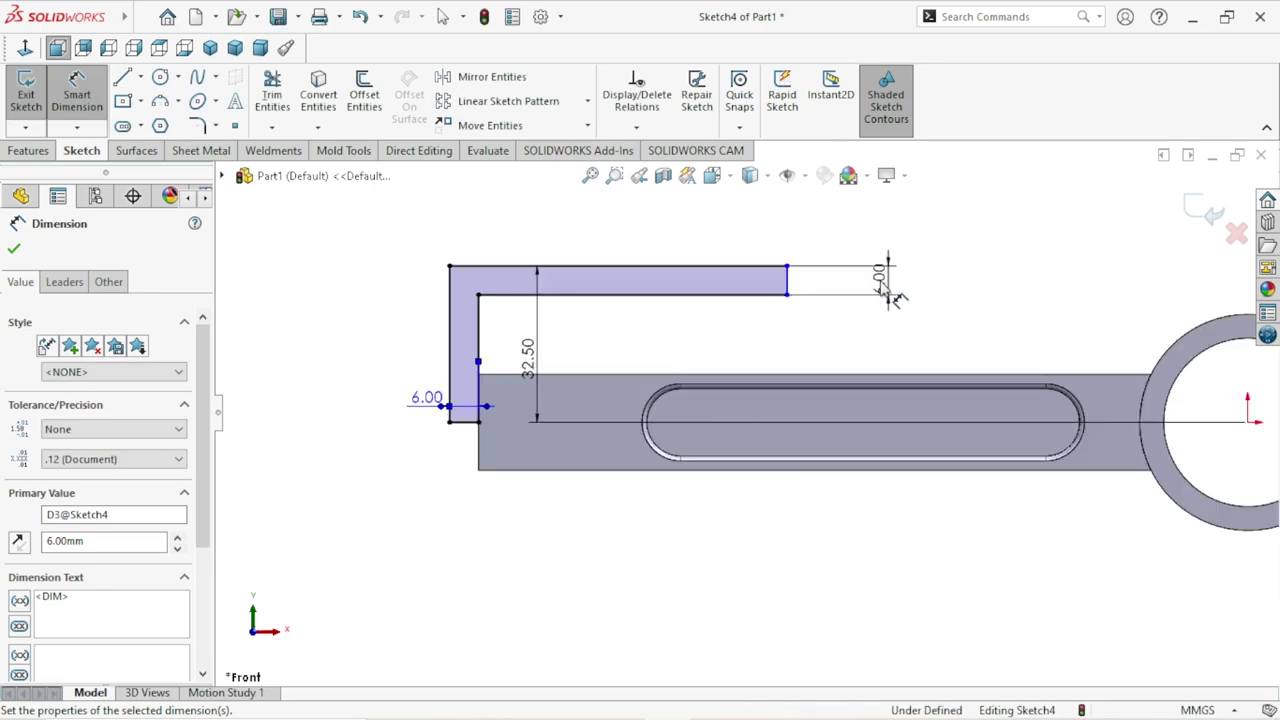
{"action": "left_click_drag", "start_coordinate": [888, 292], "coordinate": [882, 224]}
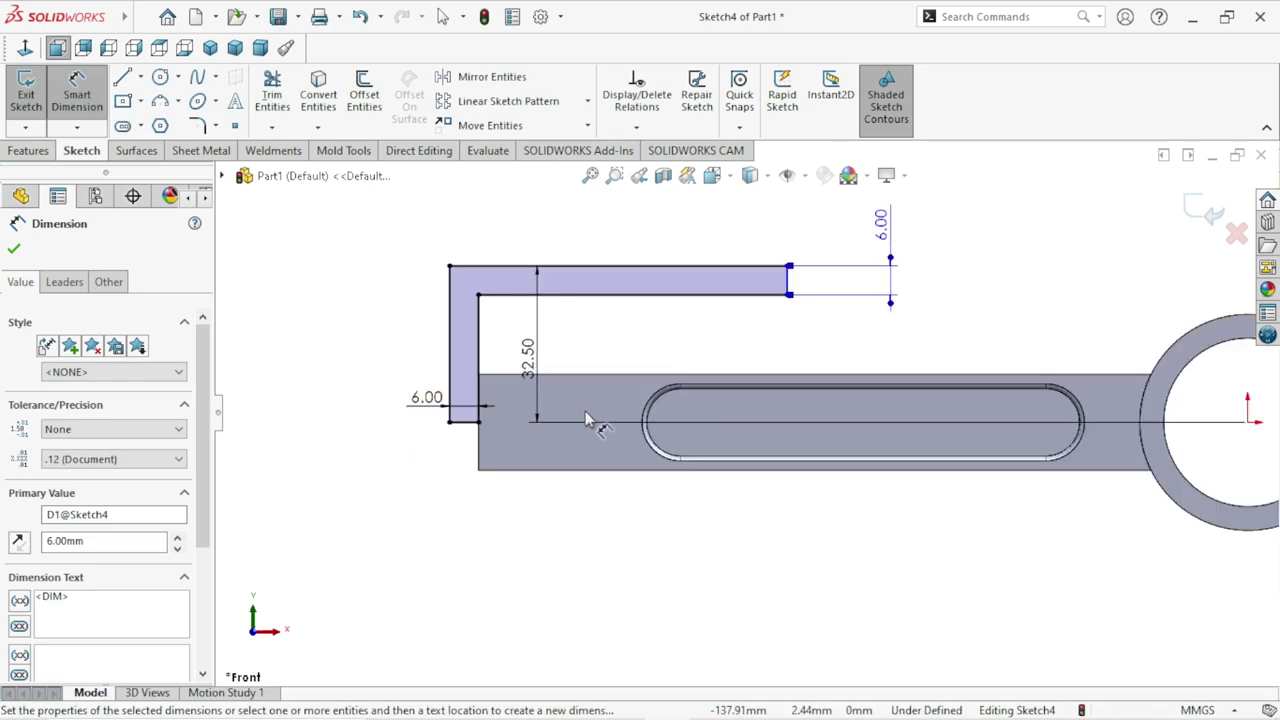
{"action": "left_click", "coordinate": [576, 266]}
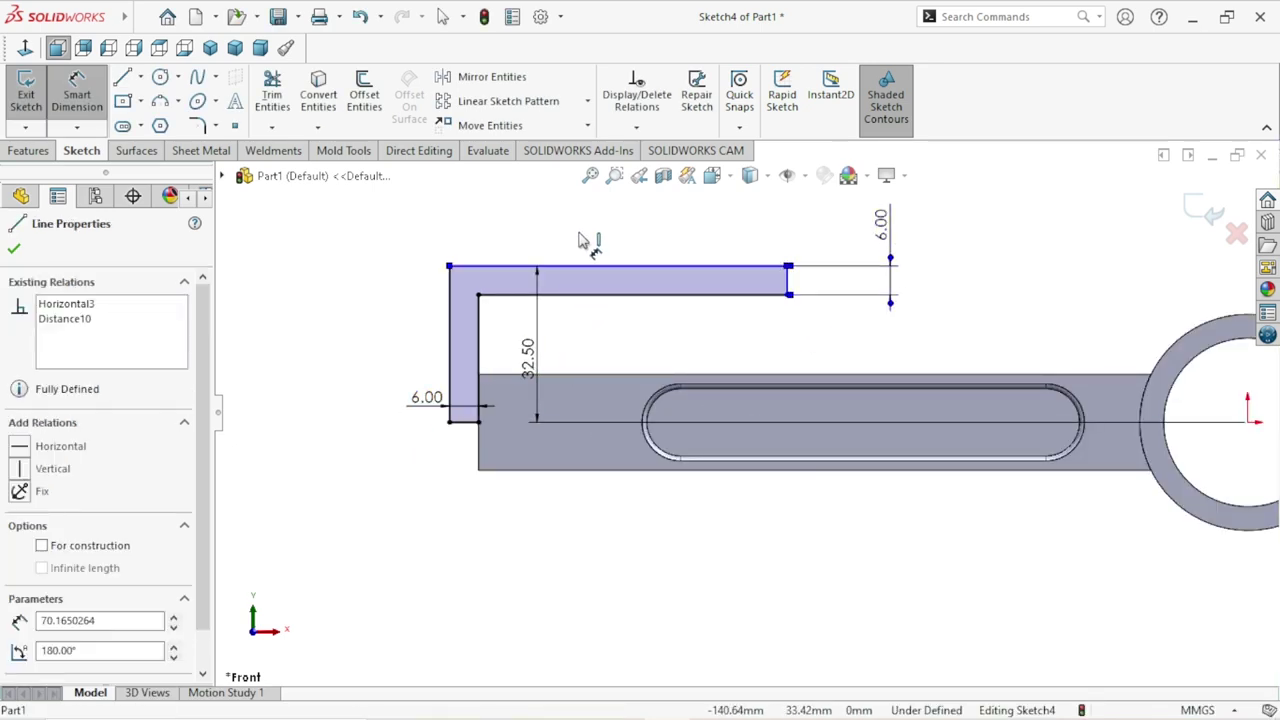
{"action": "left_click", "coordinate": [567, 253]}
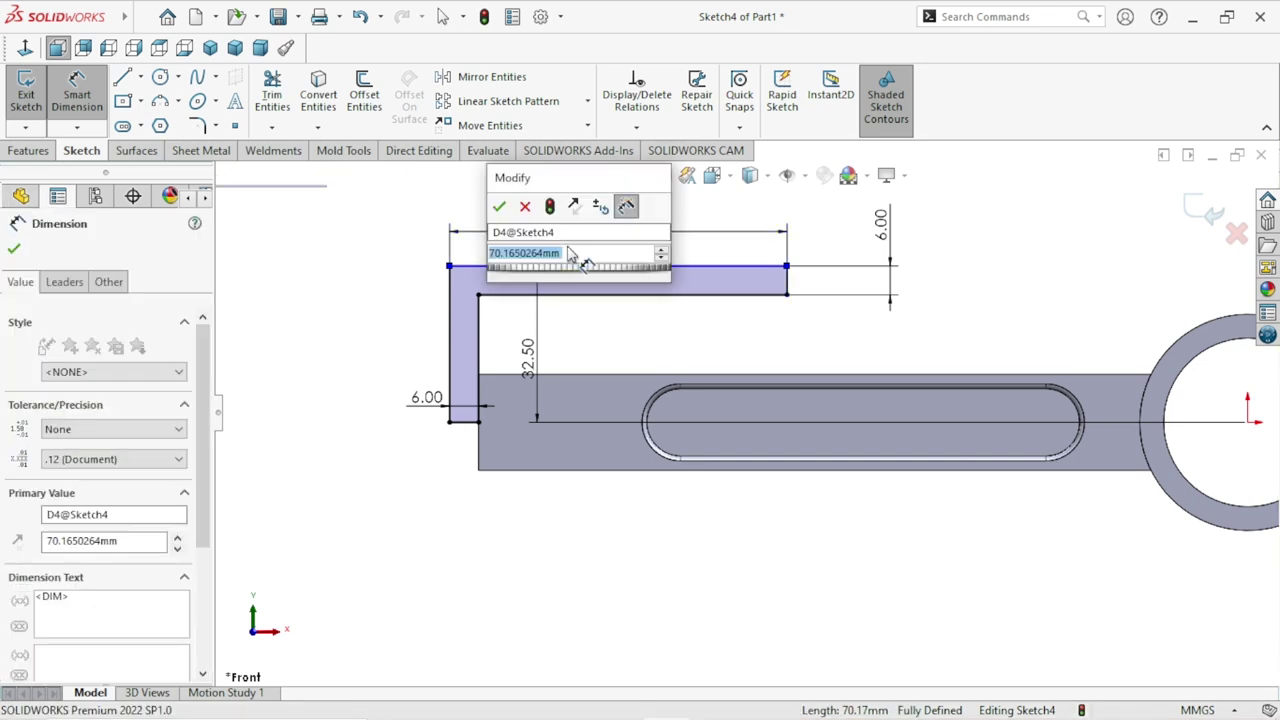
{"action": "type", "text": "25"}
{"action": "left_click", "coordinate": [499, 207]}
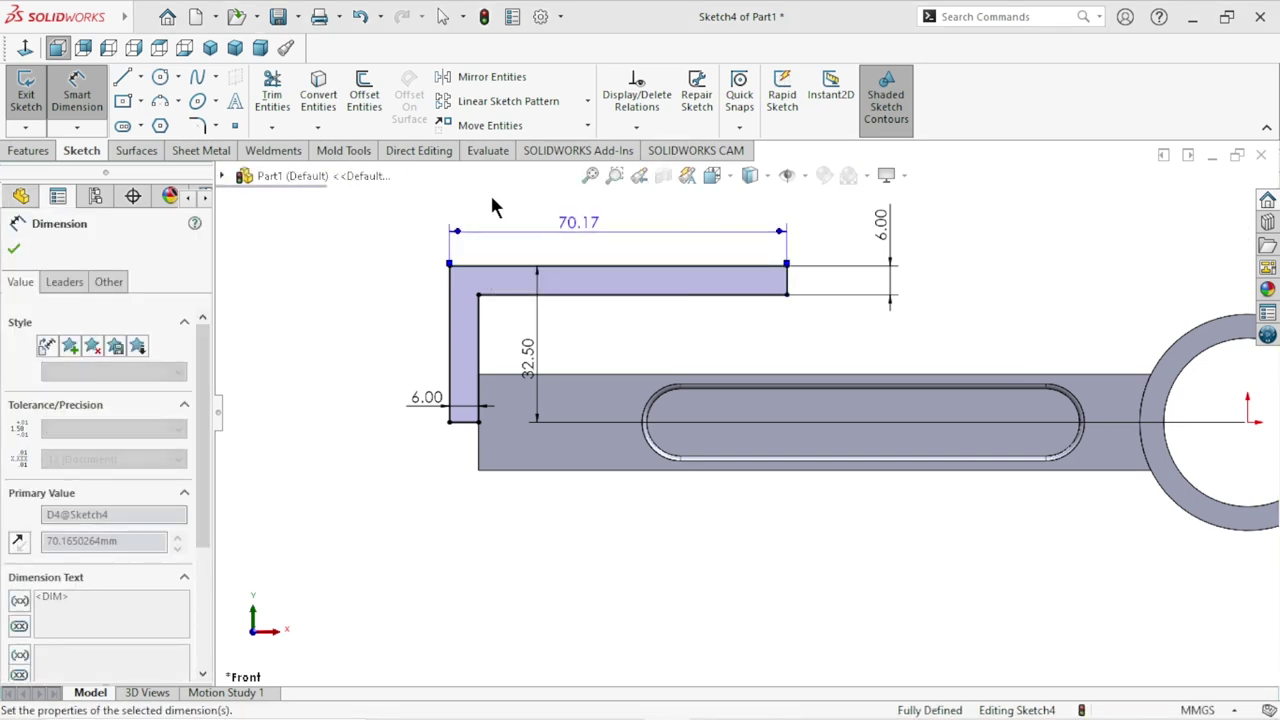
Change the height dimension from 32.50 to 35 and move it clear of the profile.
{"action": "scroll", "coordinate": [660, 470], "scroll_direction": "up", "scroll_amount": 2}
{"action": "scroll", "coordinate": [597, 437], "scroll_direction": "down", "scroll_amount": 2}
{"action": "scroll", "coordinate": [638, 427], "scroll_direction": "down", "scroll_amount": 1}
{"action": "scroll", "coordinate": [656, 432], "scroll_direction": "up", "scroll_amount": 2}
{"action": "scroll", "coordinate": [700, 440], "scroll_direction": "up", "scroll_amount": 1}
{"action": "scroll", "coordinate": [722, 447], "scroll_direction": "down", "scroll_amount": 2}
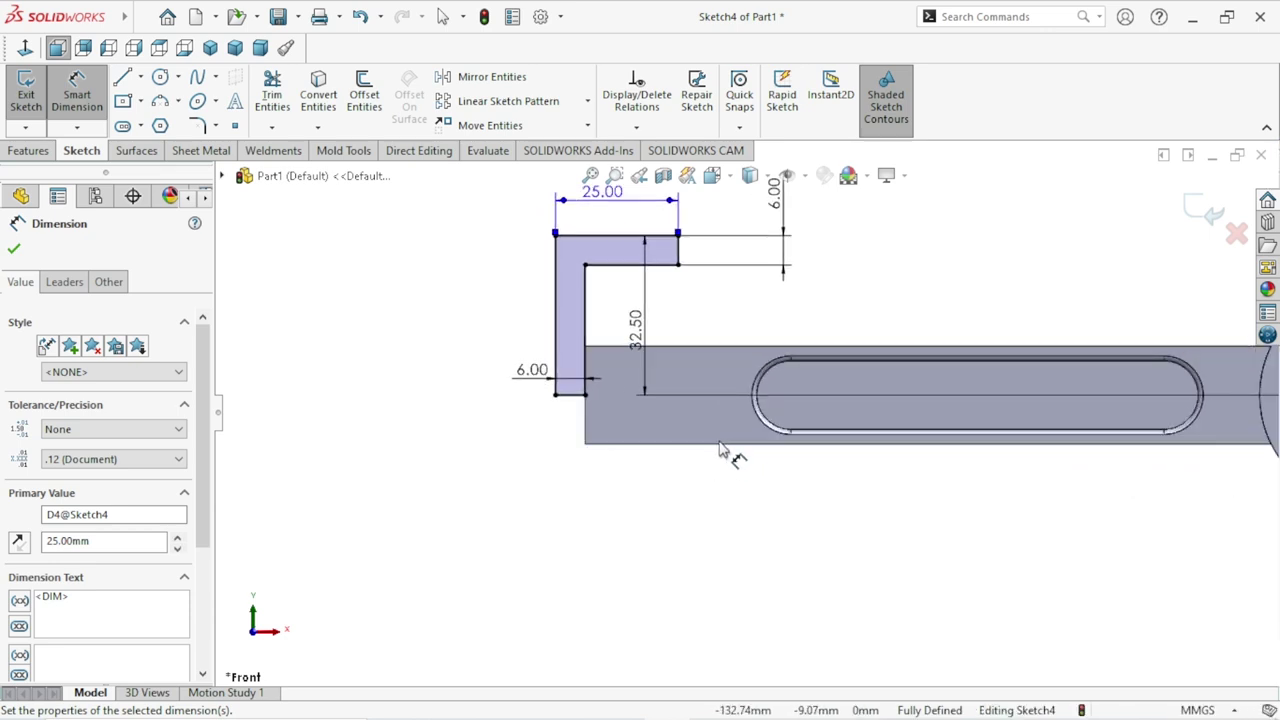
{"action": "scroll", "coordinate": [710, 452], "scroll_direction": "up", "scroll_amount": 2}
{"action": "scroll", "coordinate": [728, 405], "scroll_direction": "down", "scroll_amount": 1}
{"action": "scroll", "coordinate": [732, 396], "scroll_direction": "down", "scroll_amount": 1}
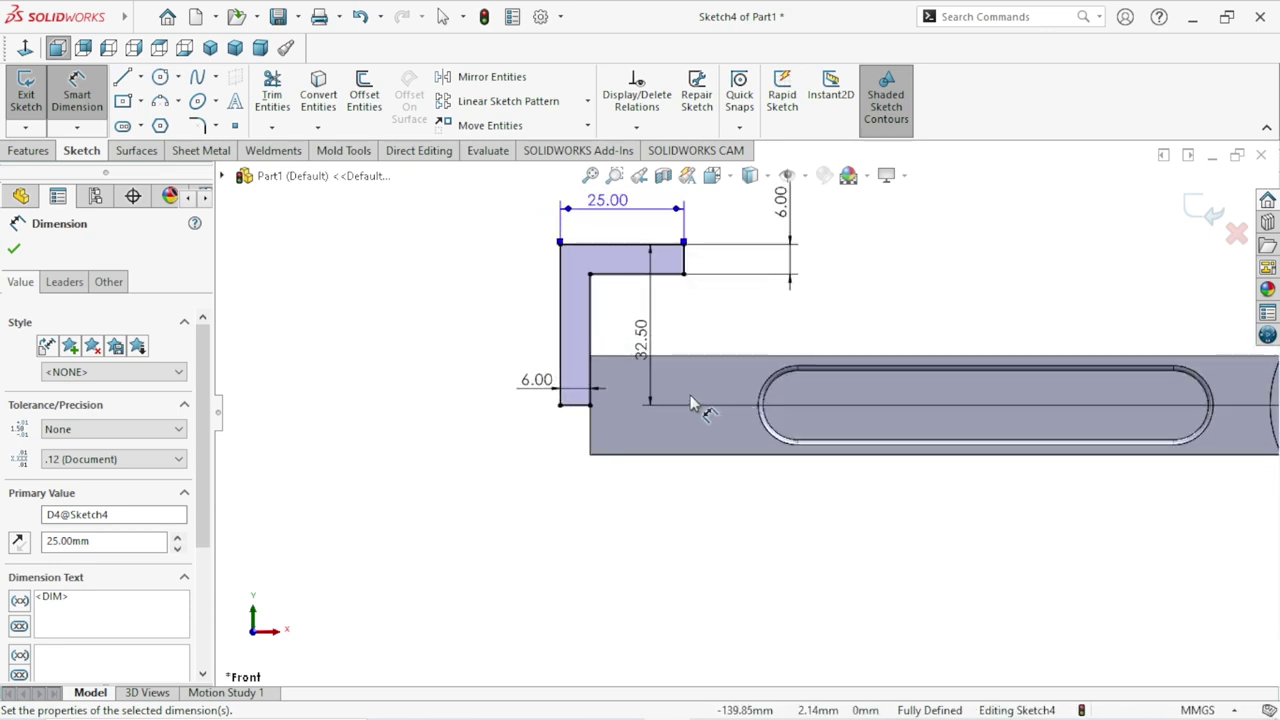
{"action": "double_click", "coordinate": [641, 339]}
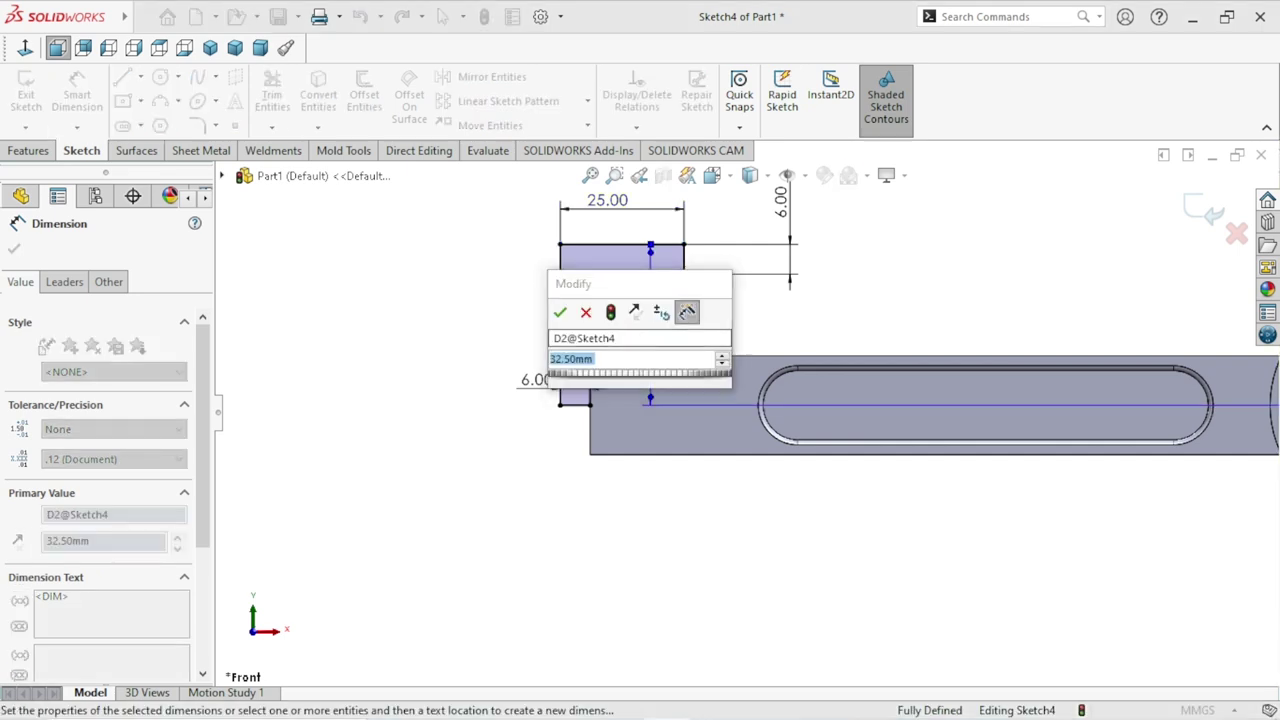
{"action": "type", "text": "35"}
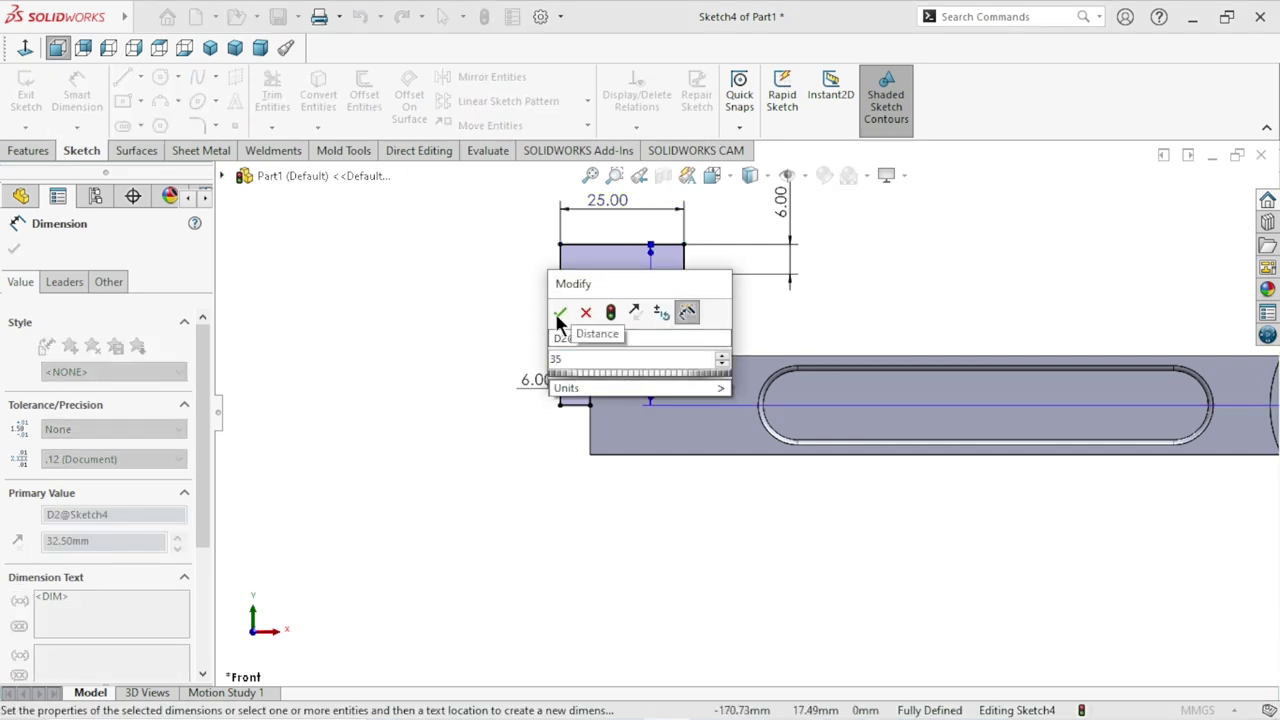
{"action": "left_click", "coordinate": [560, 313]}
{"action": "scroll", "coordinate": [686, 450], "scroll_direction": "up", "scroll_amount": 2}
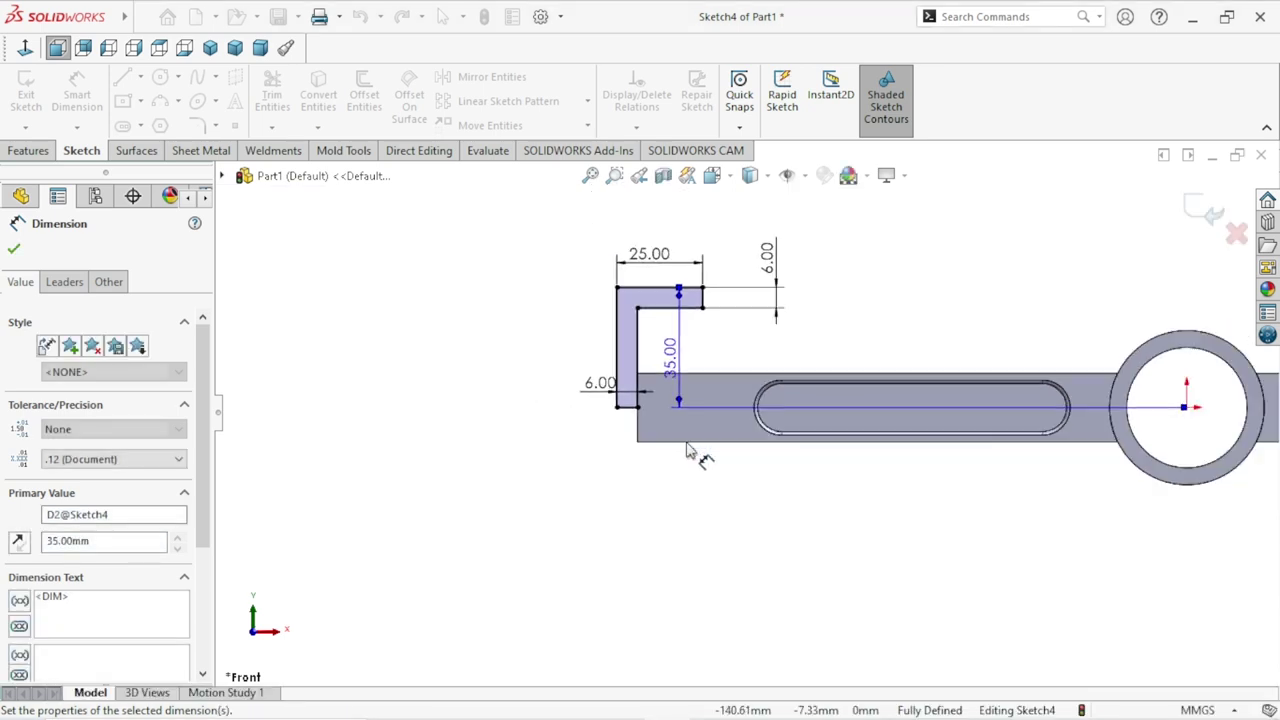
{"action": "scroll", "coordinate": [686, 450], "scroll_direction": "up", "scroll_amount": 1}
{"action": "scroll", "coordinate": [665, 440], "scroll_direction": "down", "scroll_amount": 2}
{"action": "left_click_drag", "start_coordinate": [612, 340], "coordinate": [657, 322]}
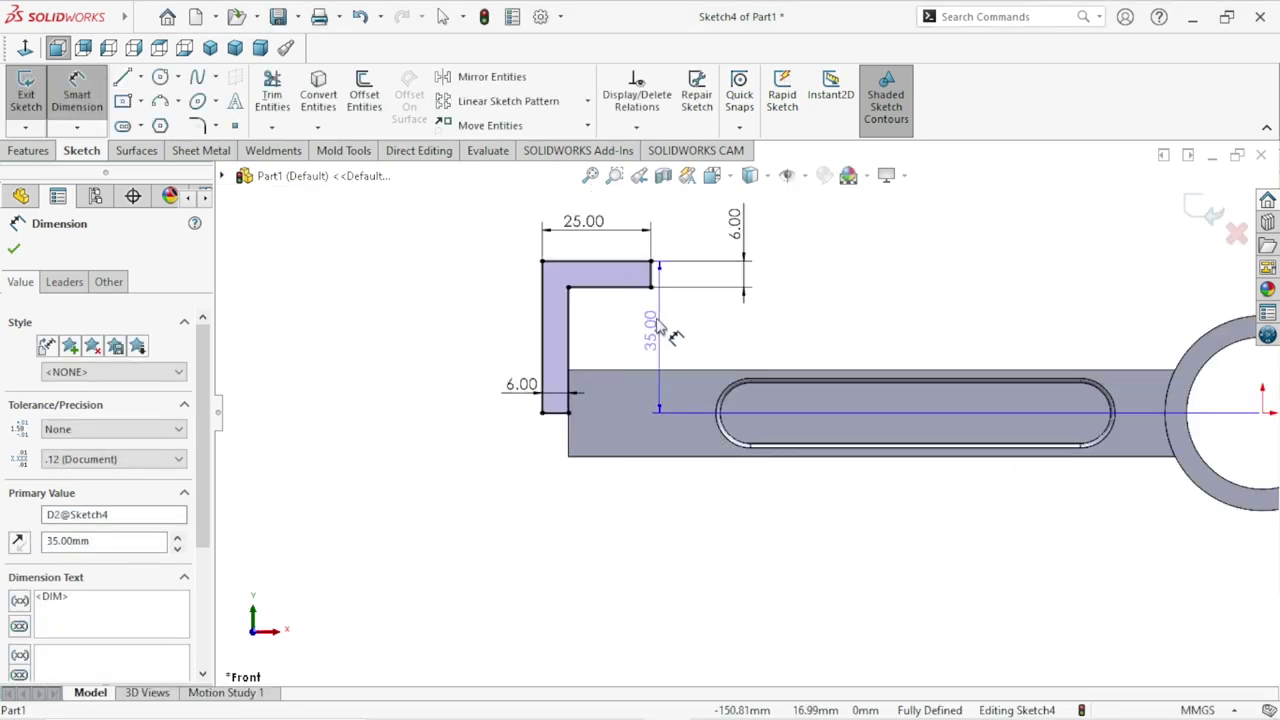
{"action": "left_click", "coordinate": [676, 322]}
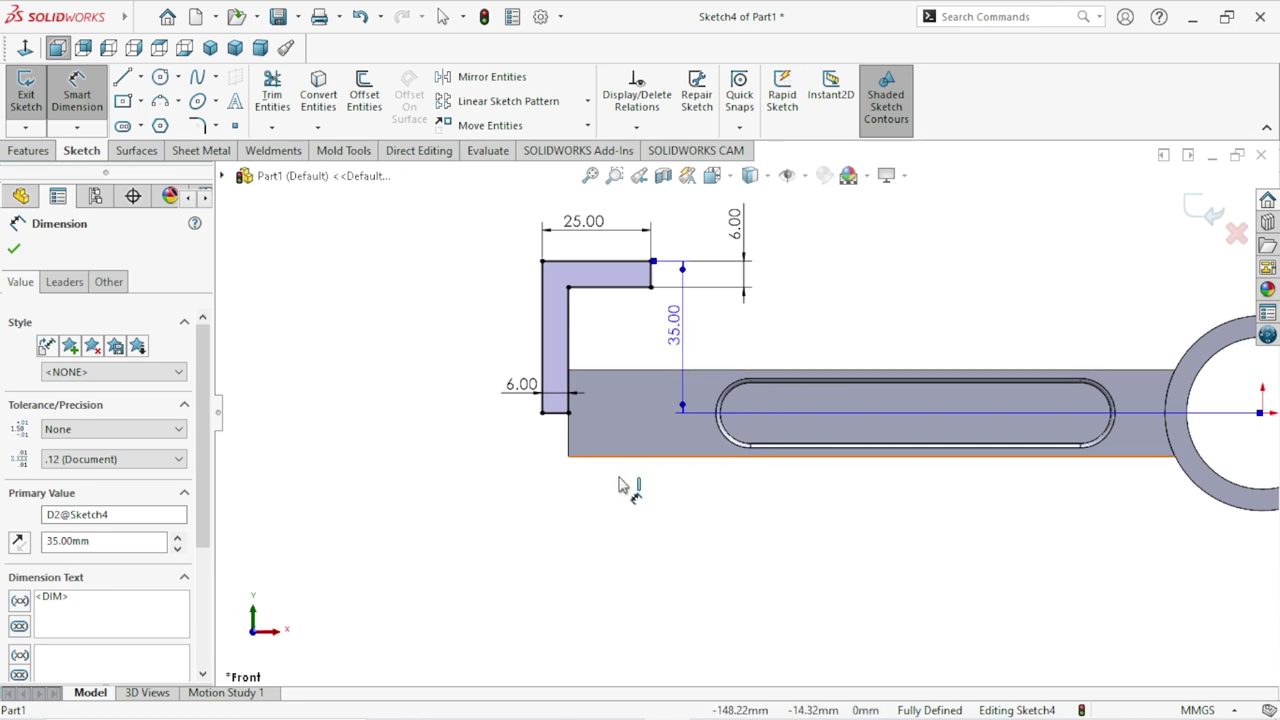
{"action": "scroll", "coordinate": [680, 471], "scroll_direction": "up", "scroll_amount": 2}
{"action": "scroll", "coordinate": [750, 452], "scroll_direction": "down", "scroll_amount": 1}
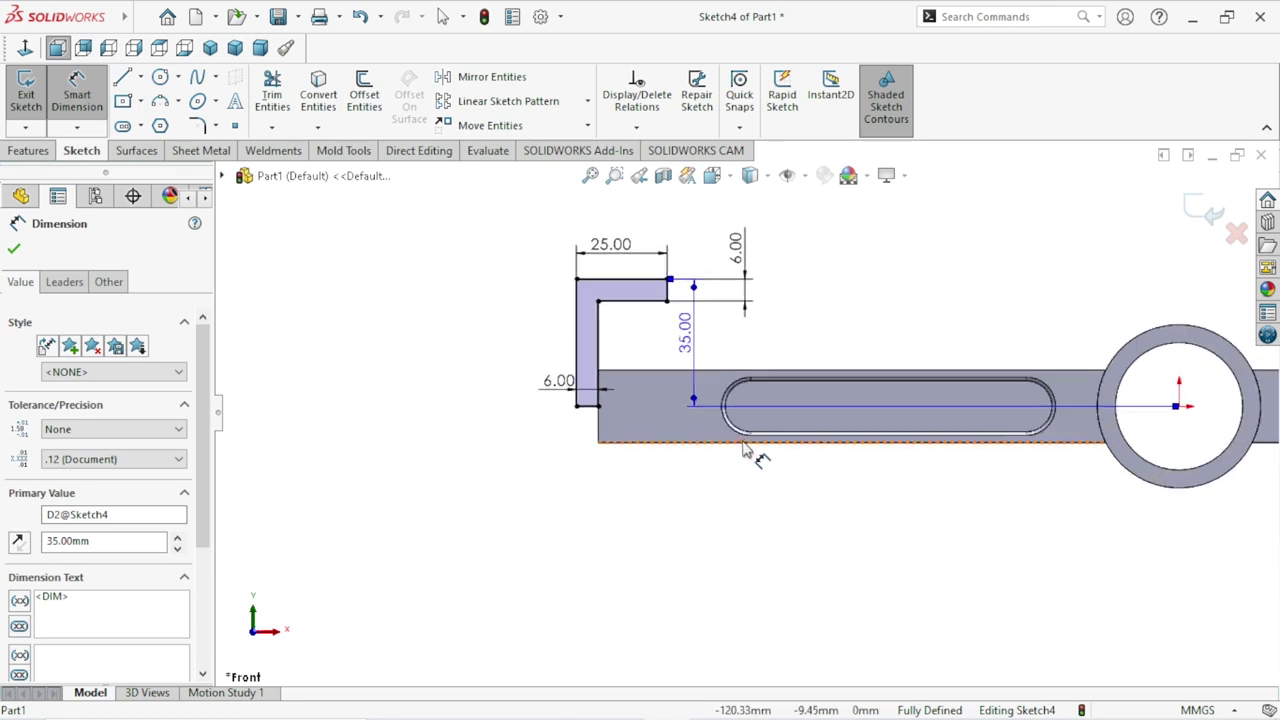
{"action": "left_click", "coordinate": [18, 250]}
{"action": "left_click", "coordinate": [141, 77]}
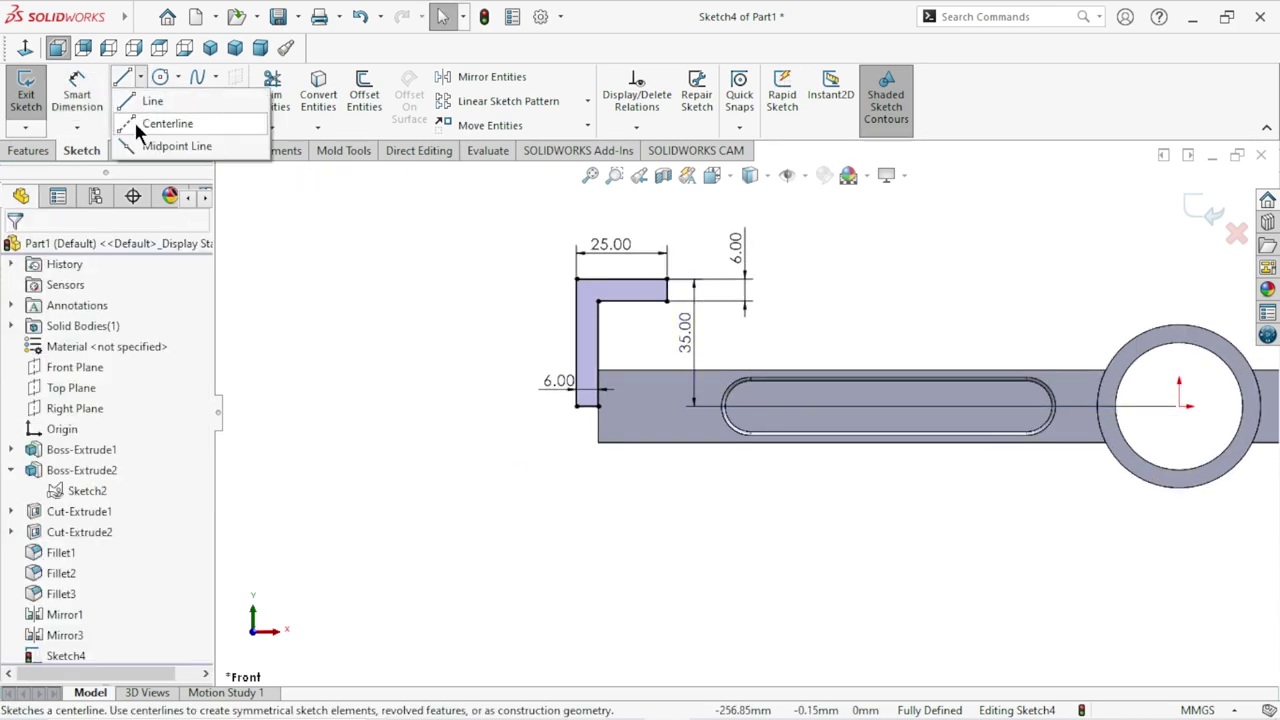
Draw a horizontal construction centerline along the bar's axis to the circle centre.
{"action": "left_click", "coordinate": [135, 120]}
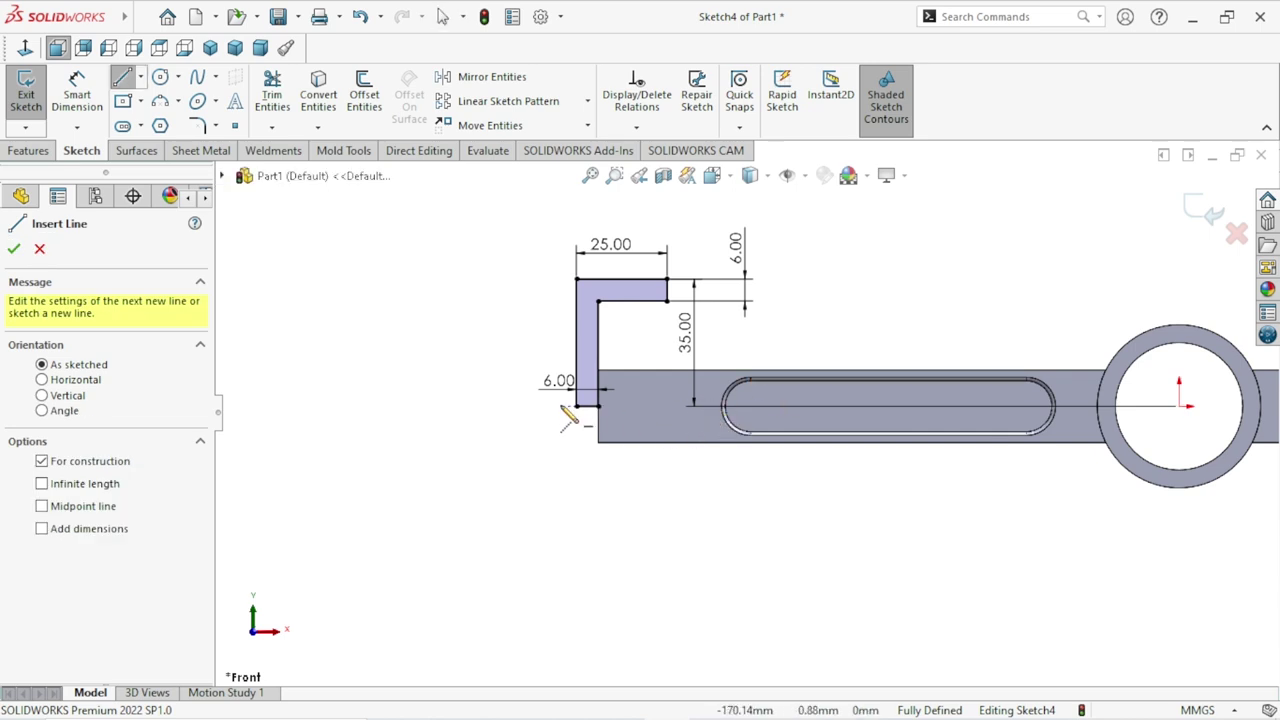
{"action": "left_click", "coordinate": [468, 406]}
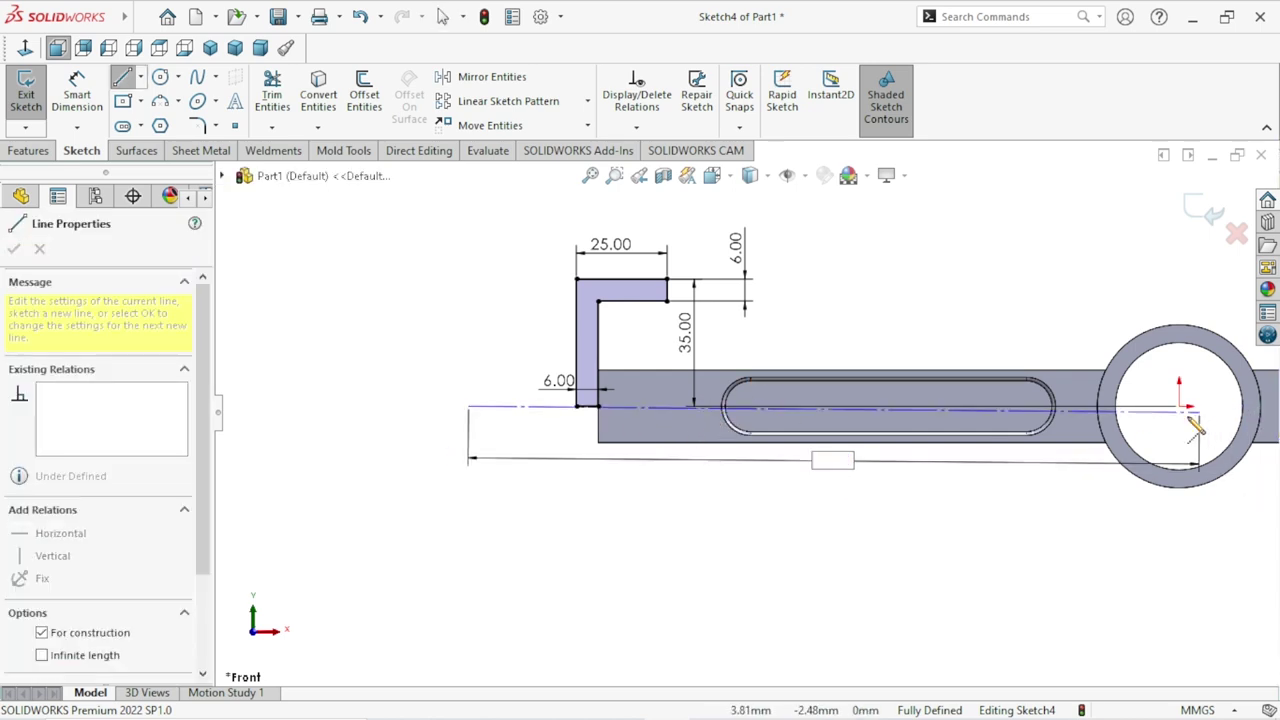
{"action": "left_click", "coordinate": [1180, 406]}
{"action": "right_click", "coordinate": [985, 323]}
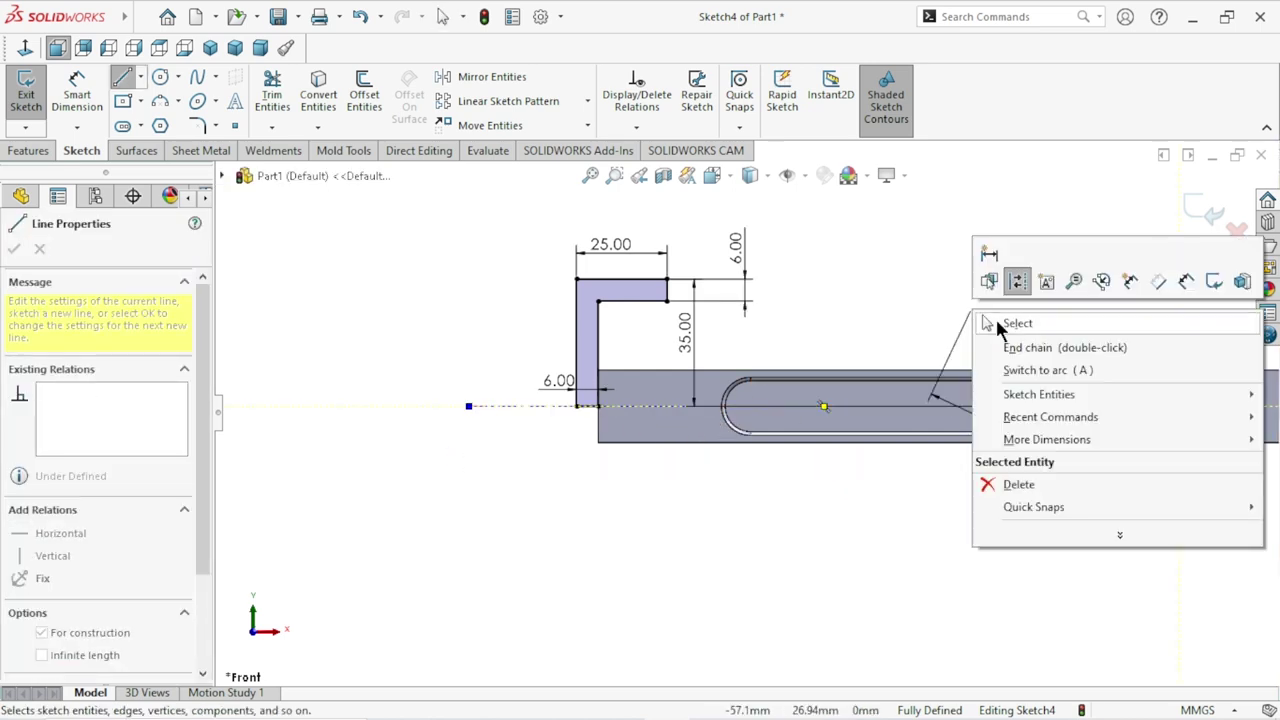
{"action": "left_click", "coordinate": [1030, 349]}
{"action": "scroll", "coordinate": [899, 493], "scroll_direction": "up", "scroll_amount": 2}
{"action": "scroll", "coordinate": [781, 455], "scroll_direction": "down", "scroll_amount": 3}
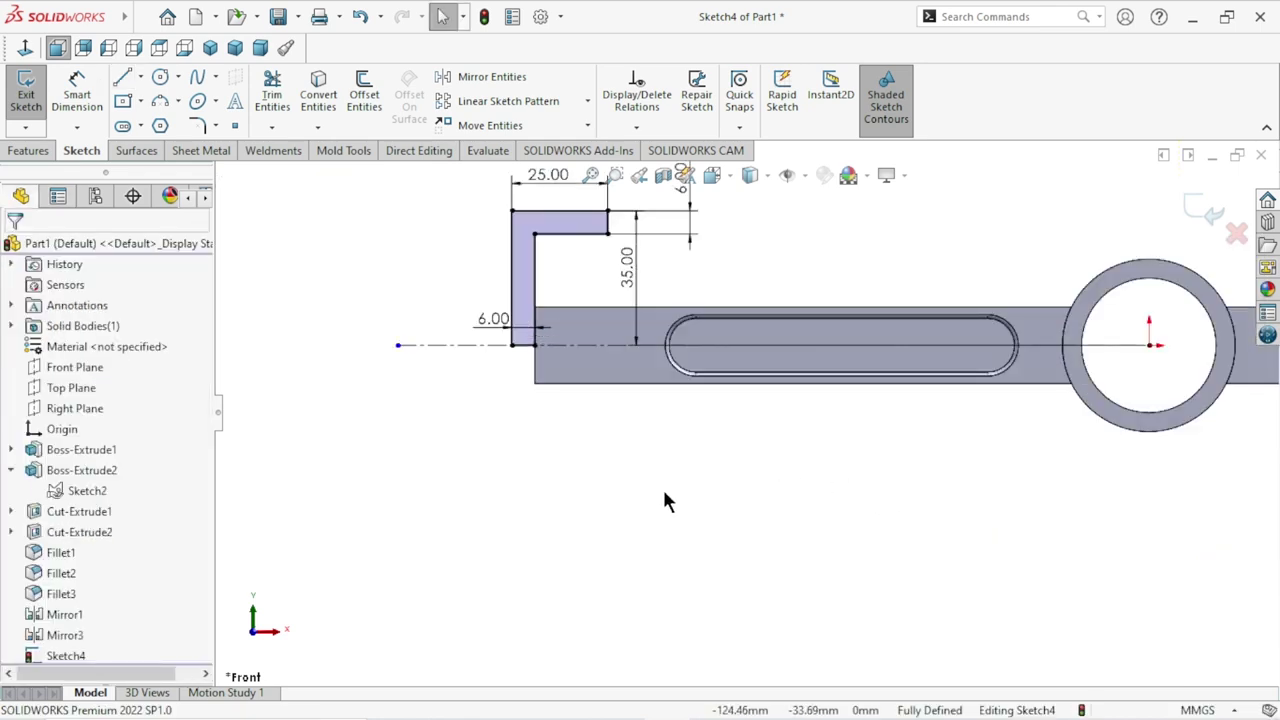
{"action": "scroll", "coordinate": [640, 478], "scroll_direction": "down", "scroll_amount": 2}
{"action": "scroll", "coordinate": [655, 440], "scroll_direction": "up", "scroll_amount": 2}
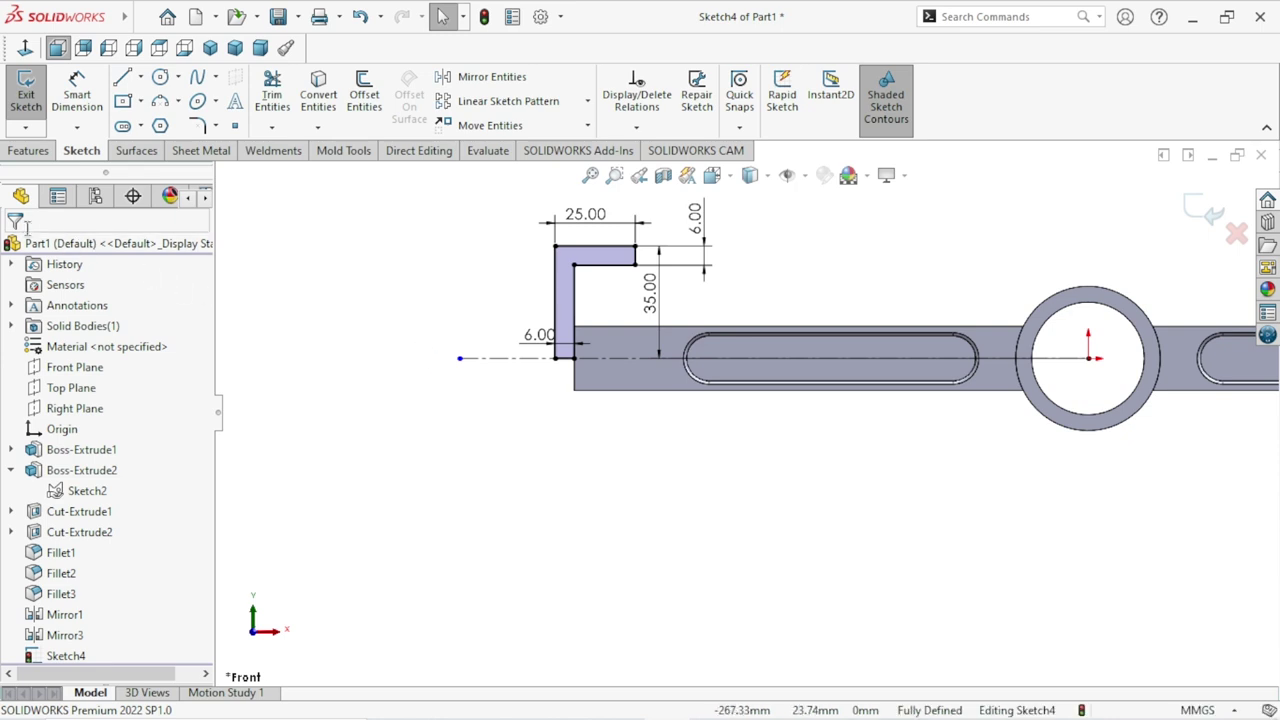
Revolve the L-profile 360° about the centerline into Revolve1 and view the whole part.
{"action": "left_click", "coordinate": [30, 154]}
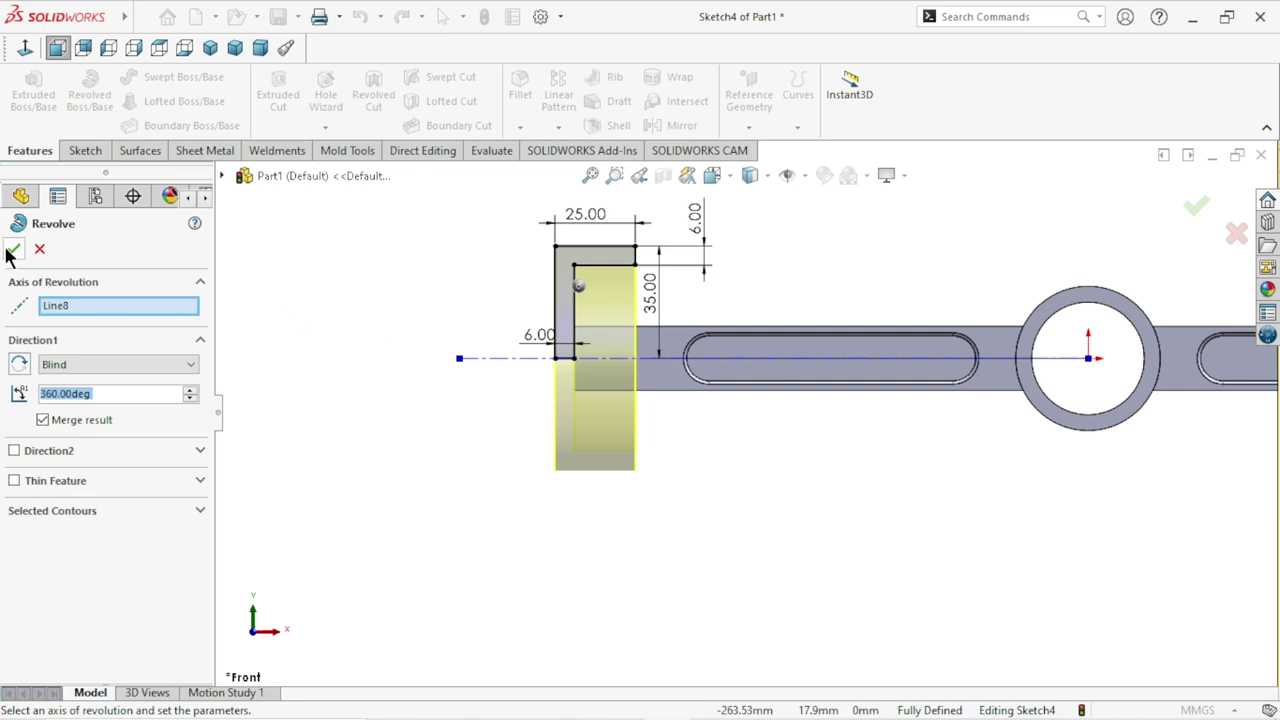
{"action": "left_click", "coordinate": [12, 250]}
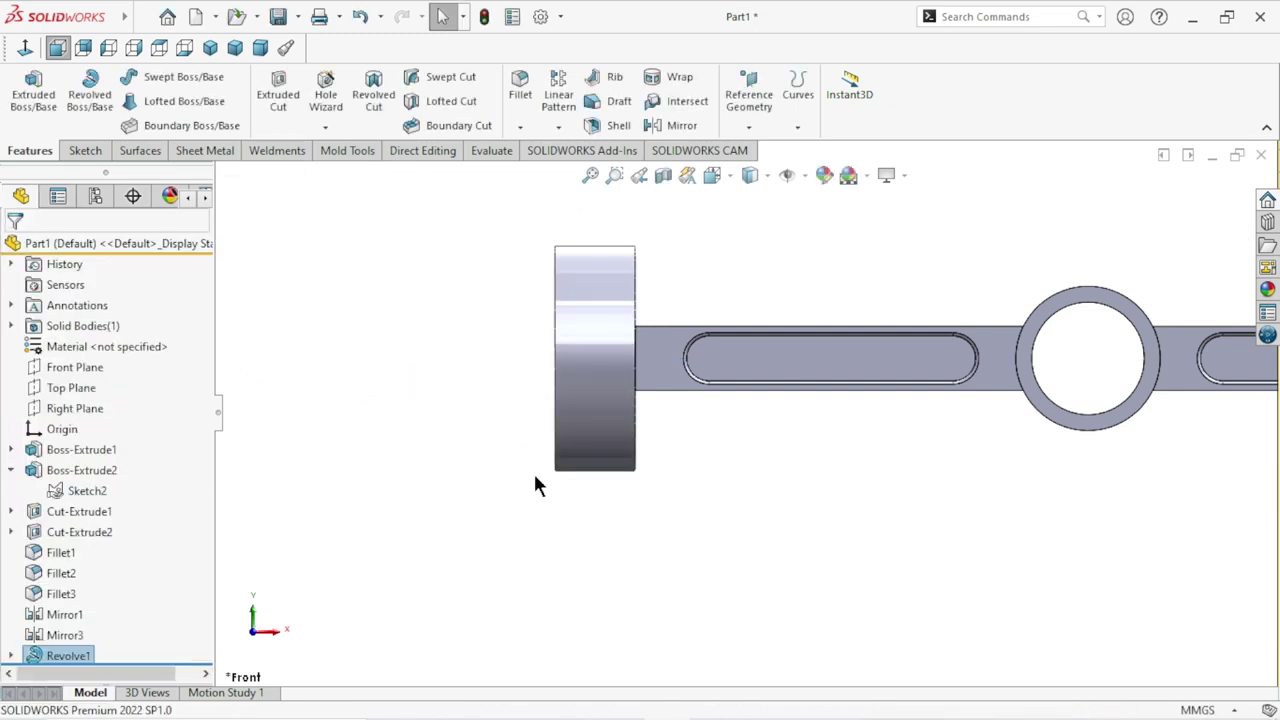
{"action": "key", "text": "f"}
{"action": "mouse_move", "coordinate": [790, 494]}
{"action": "middle_mouse_down"}
{"action": "mouse_move", "coordinate": [764, 483]}
{"action": "mouse_move", "coordinate": [854, 466]}
{"action": "middle_mouse_up"}
{"action": "scroll", "coordinate": [736, 408], "scroll_direction": "down", "scroll_amount": 3}
{"action": "scroll", "coordinate": [728, 430], "scroll_direction": "down", "scroll_amount": 2}
{"action": "scroll", "coordinate": [728, 432], "scroll_direction": "up", "scroll_amount": 1}
{"action": "scroll", "coordinate": [726, 431], "scroll_direction": "up", "scroll_amount": 2}
{"action": "scroll", "coordinate": [724, 431], "scroll_direction": "down", "scroll_amount": 2}
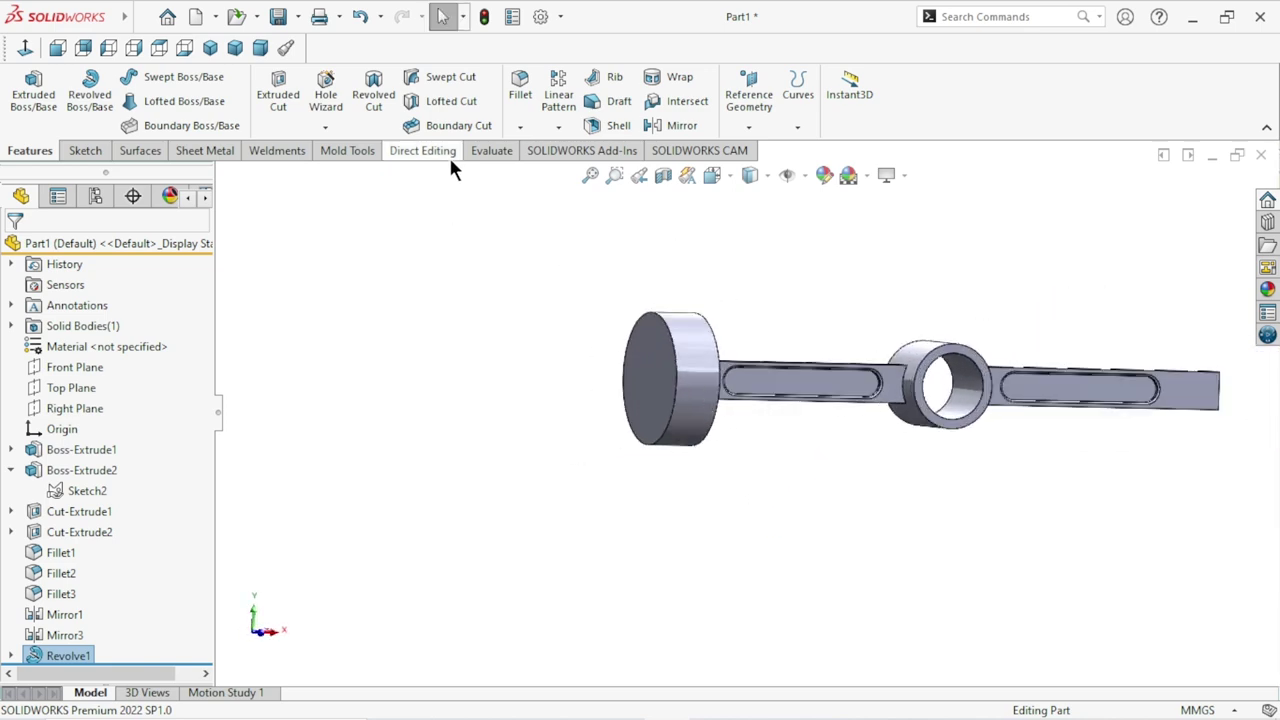
Chamfer the end disc's outer edge and inner face at 0.5 mm, 45°.
{"action": "left_click", "coordinate": [520, 127]}
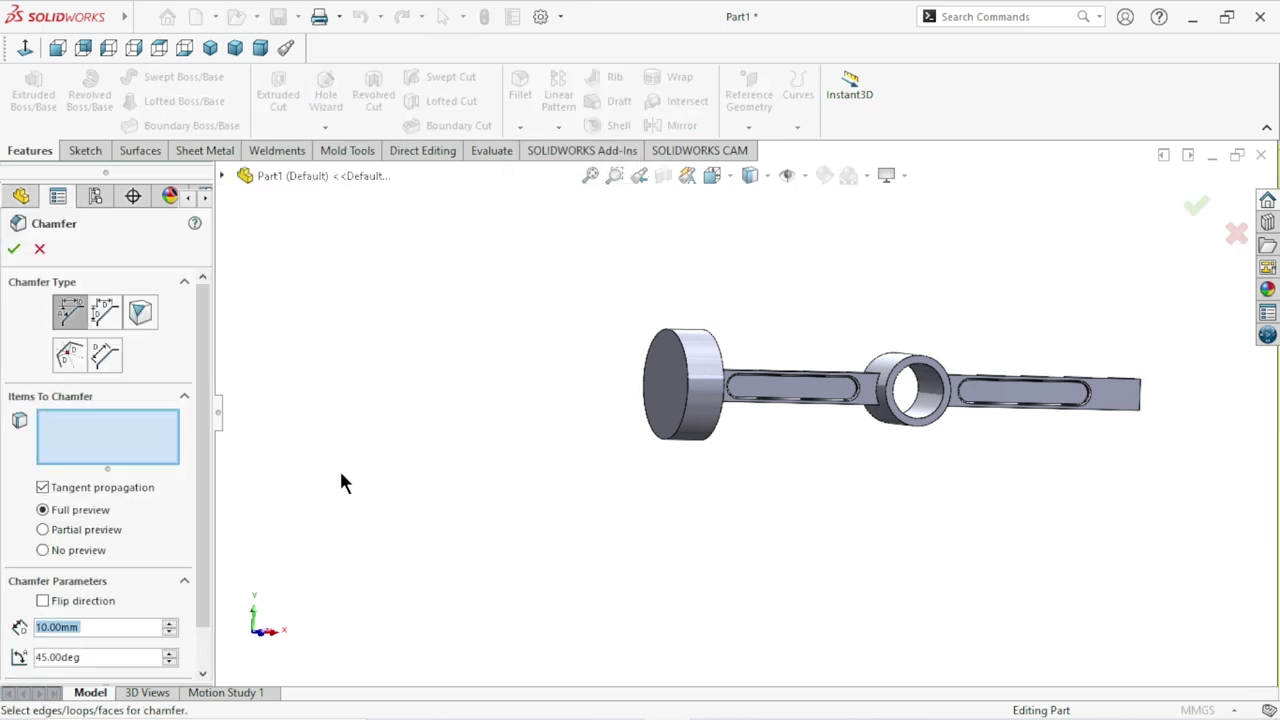
{"action": "type", "text": "0.5"}
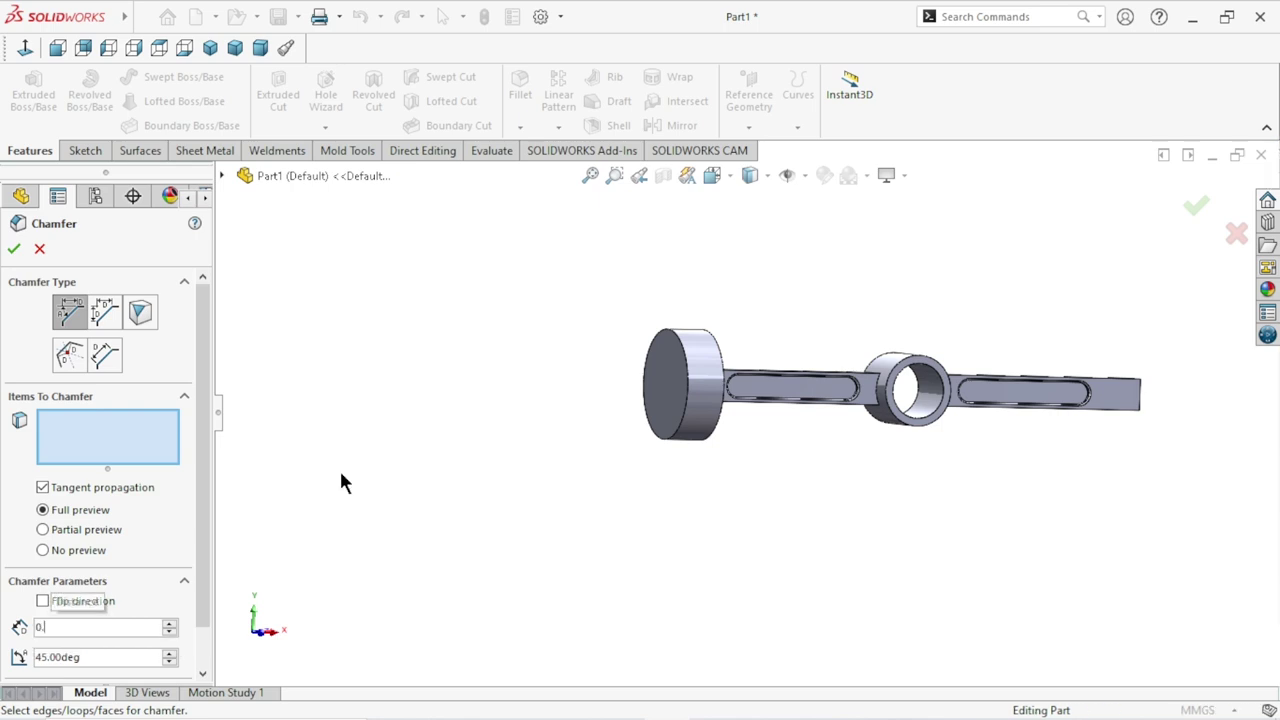
{"action": "key", "text": "Return"}
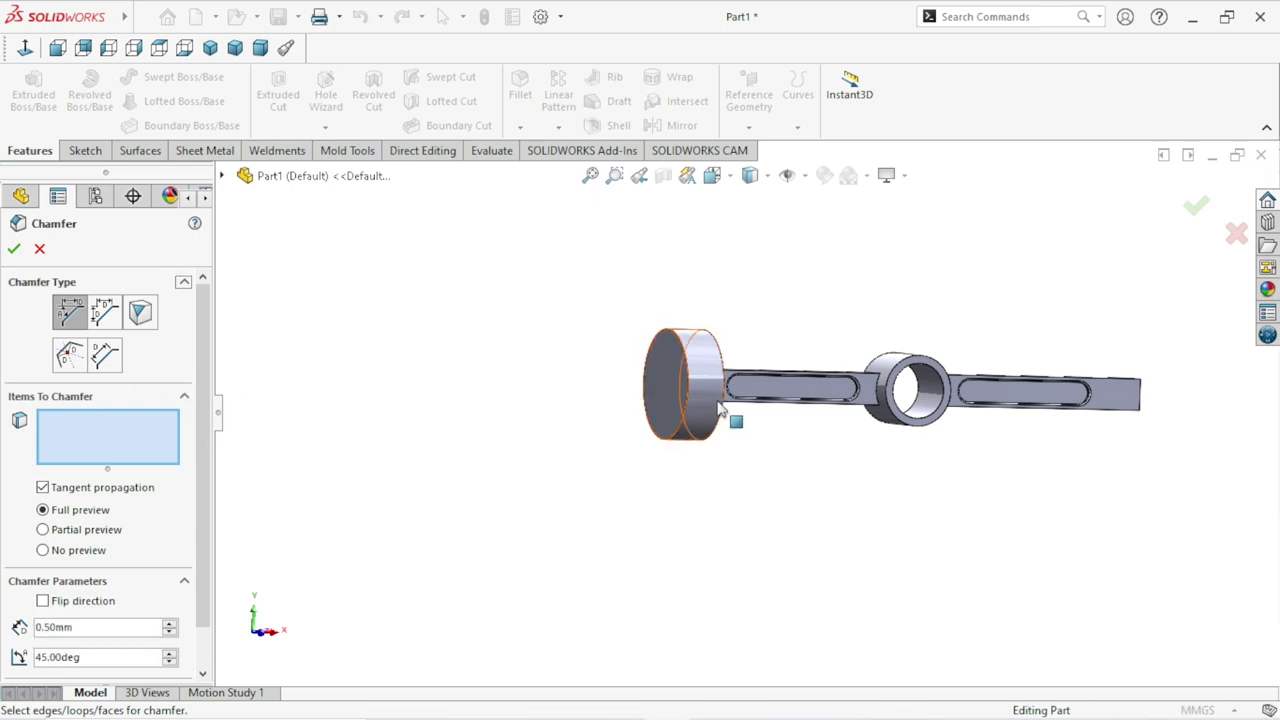
{"action": "left_click", "coordinate": [688, 376]}
{"action": "mouse_move", "coordinate": [640, 519]}
{"action": "middle_mouse_down"}
{"action": "mouse_move", "coordinate": [724, 475]}
{"action": "mouse_move", "coordinate": [665, 466]}
{"action": "middle_mouse_up"}
{"action": "scroll", "coordinate": [700, 378], "scroll_direction": "down", "scroll_amount": 1}
{"action": "scroll", "coordinate": [700, 378], "scroll_direction": "down", "scroll_amount": 2}
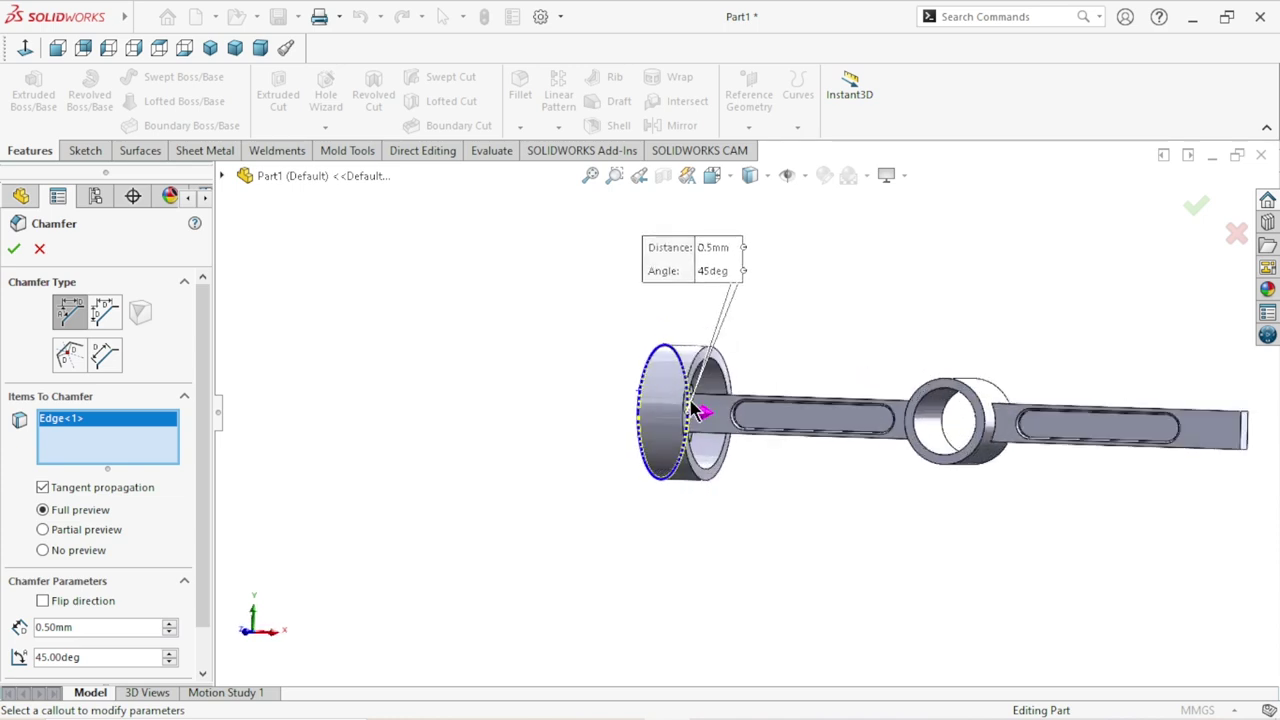
{"action": "scroll", "coordinate": [700, 378], "scroll_direction": "down", "scroll_amount": 3}
{"action": "left_click", "coordinate": [727, 332]}
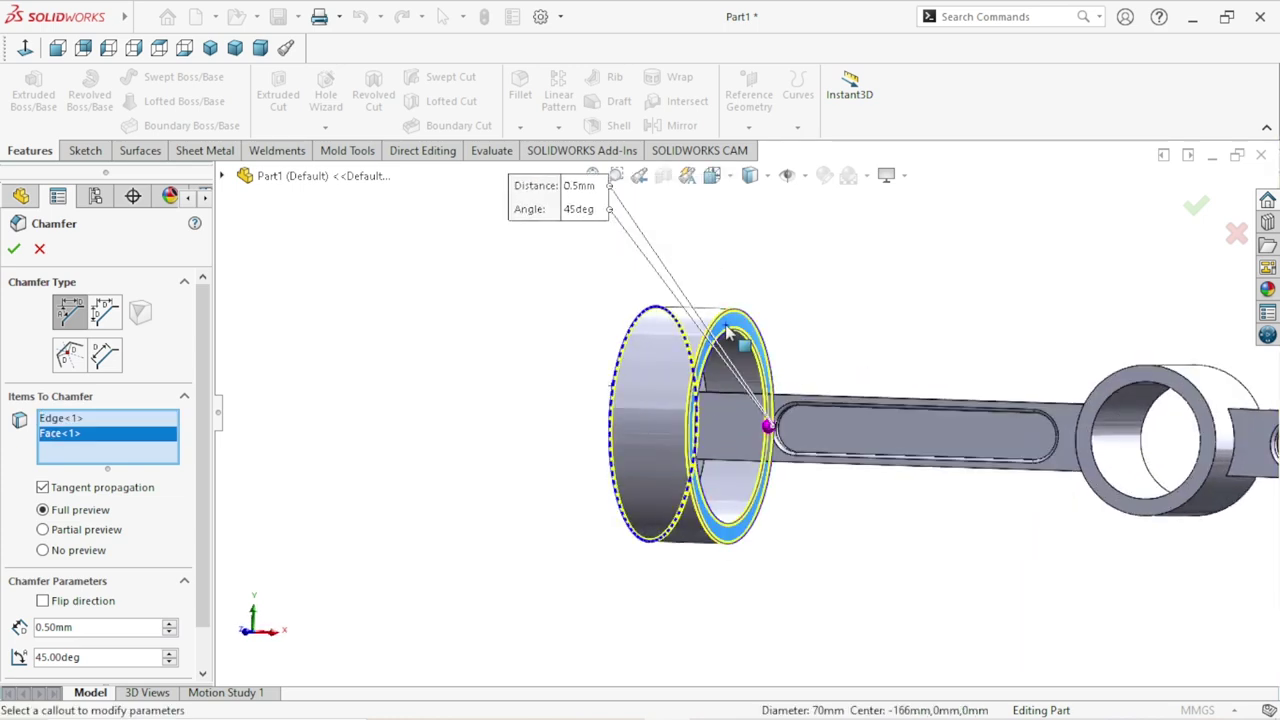
{"action": "left_click", "coordinate": [14, 250]}
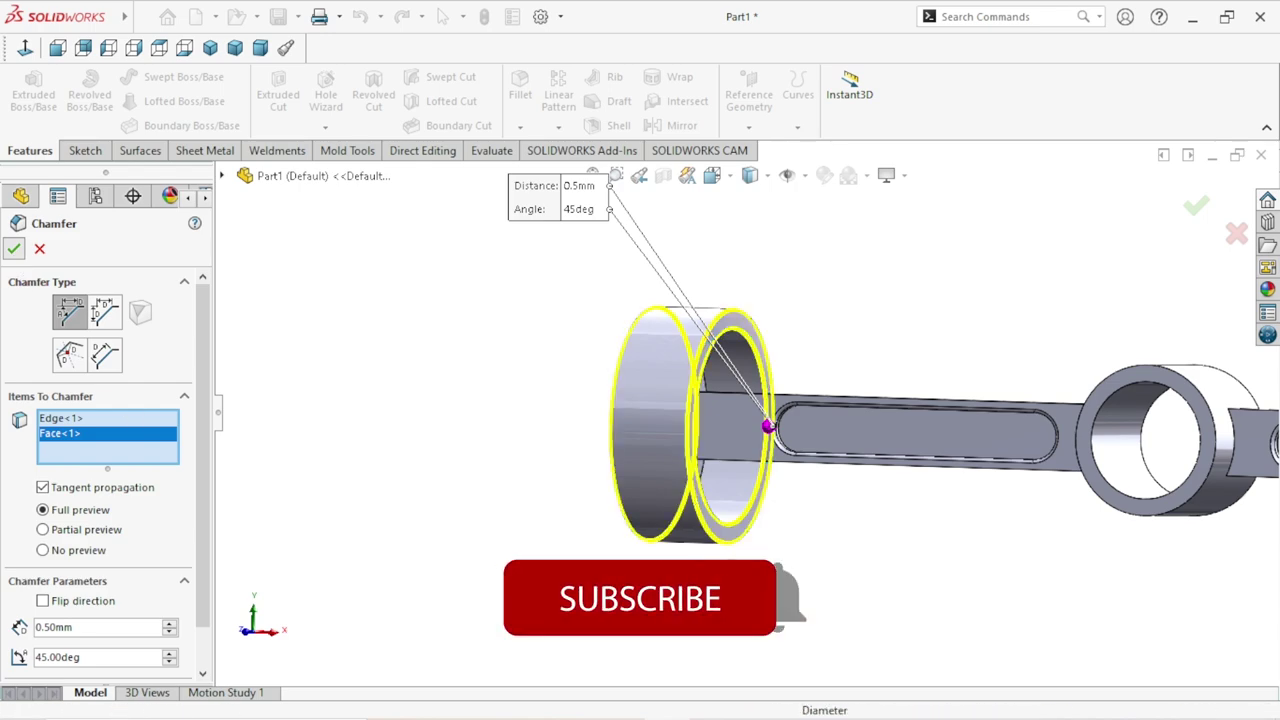
Reorient the part to the Front view.
{"action": "mouse_move", "coordinate": [763, 480]}
{"action": "middle_mouse_down"}
{"action": "mouse_move", "coordinate": [822, 488]}
{"action": "mouse_move", "coordinate": [733, 446]}
{"action": "mouse_move", "coordinate": [671, 466]}
{"action": "mouse_move", "coordinate": [720, 434]}
{"action": "mouse_move", "coordinate": [728, 457]}
{"action": "middle_mouse_up"}
{"action": "scroll", "coordinate": [768, 428], "scroll_direction": "down", "scroll_amount": 2}
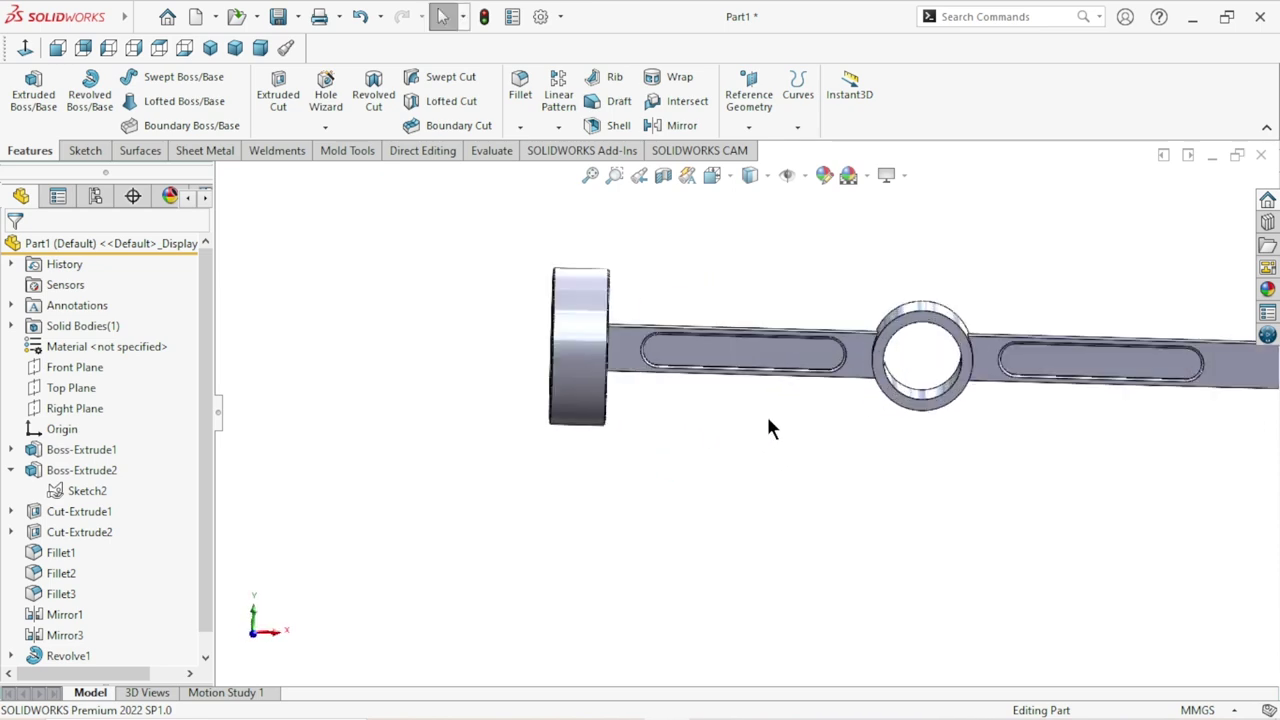
{"action": "scroll", "coordinate": [645, 505], "scroll_direction": "up", "scroll_amount": 2}
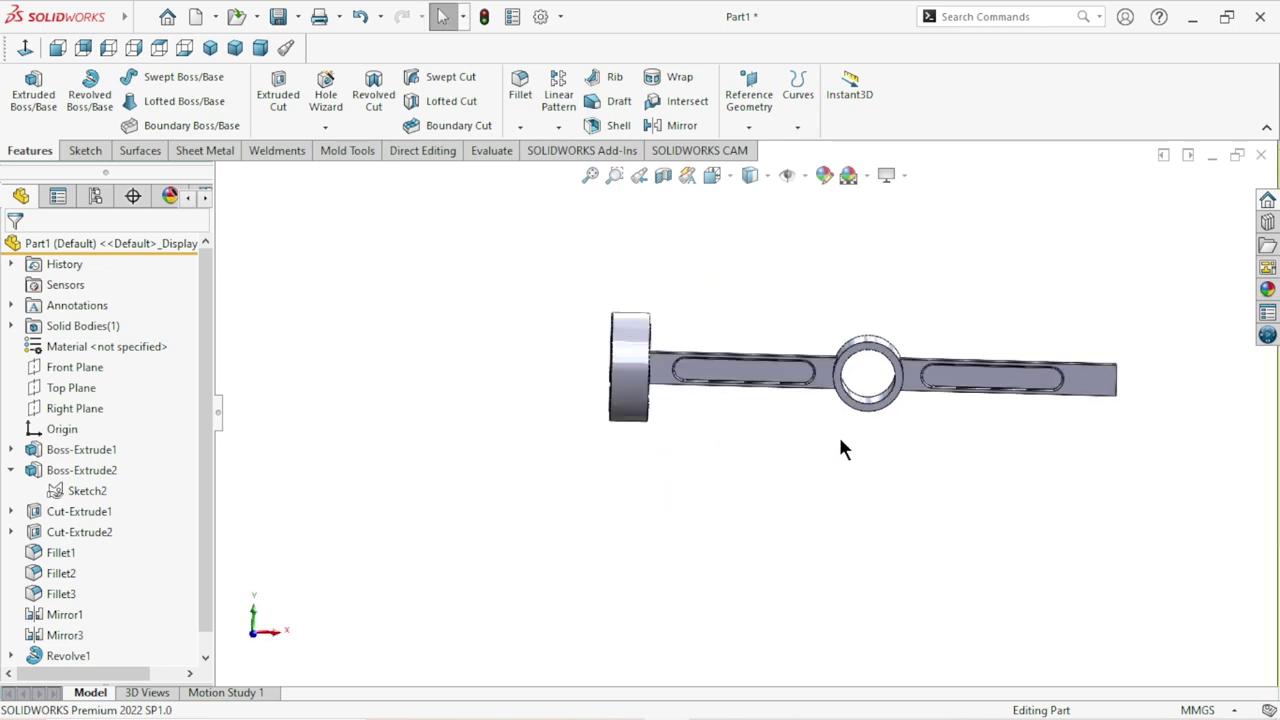
{"action": "scroll", "coordinate": [745, 405], "scroll_direction": "up", "scroll_amount": 1}
{"action": "left_click", "coordinate": [57, 47]}
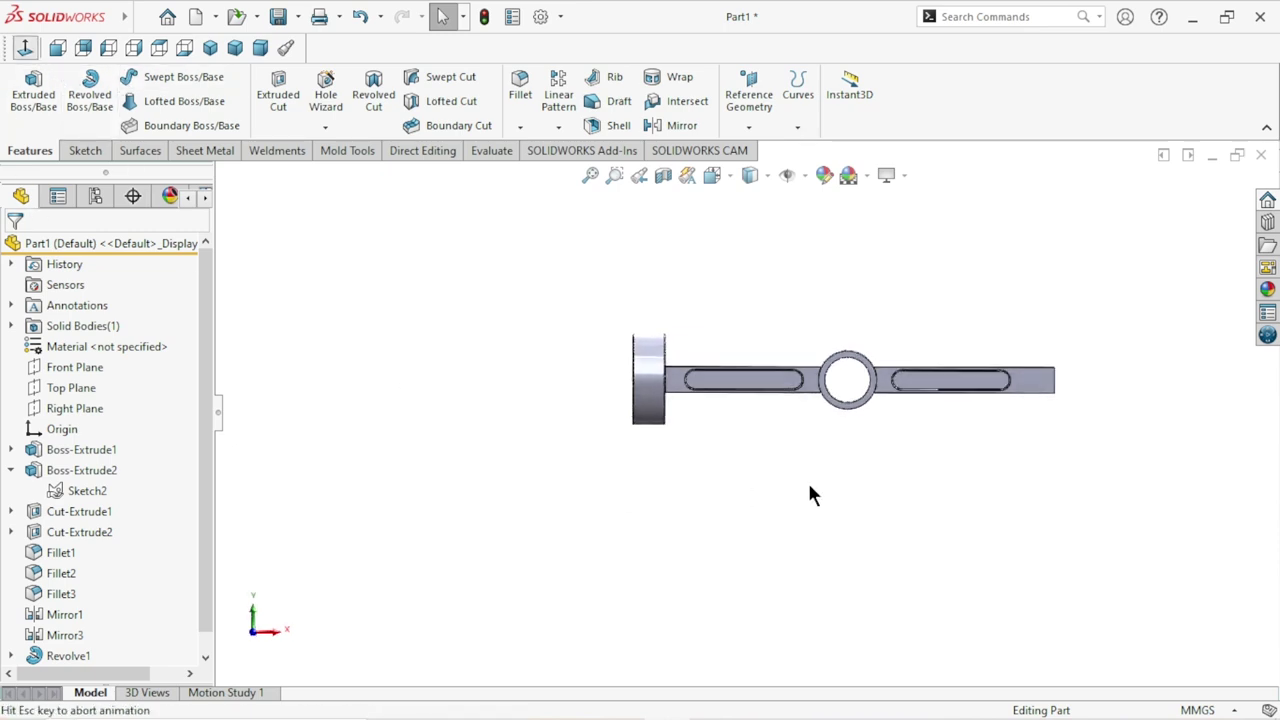
{"action": "scroll", "coordinate": [800, 460], "scroll_direction": "down", "scroll_amount": 2}
{"action": "scroll", "coordinate": [720, 415], "scroll_direction": "up", "scroll_amount": 1}
{"action": "scroll", "coordinate": [690, 332], "scroll_direction": "down", "scroll_amount": 1}
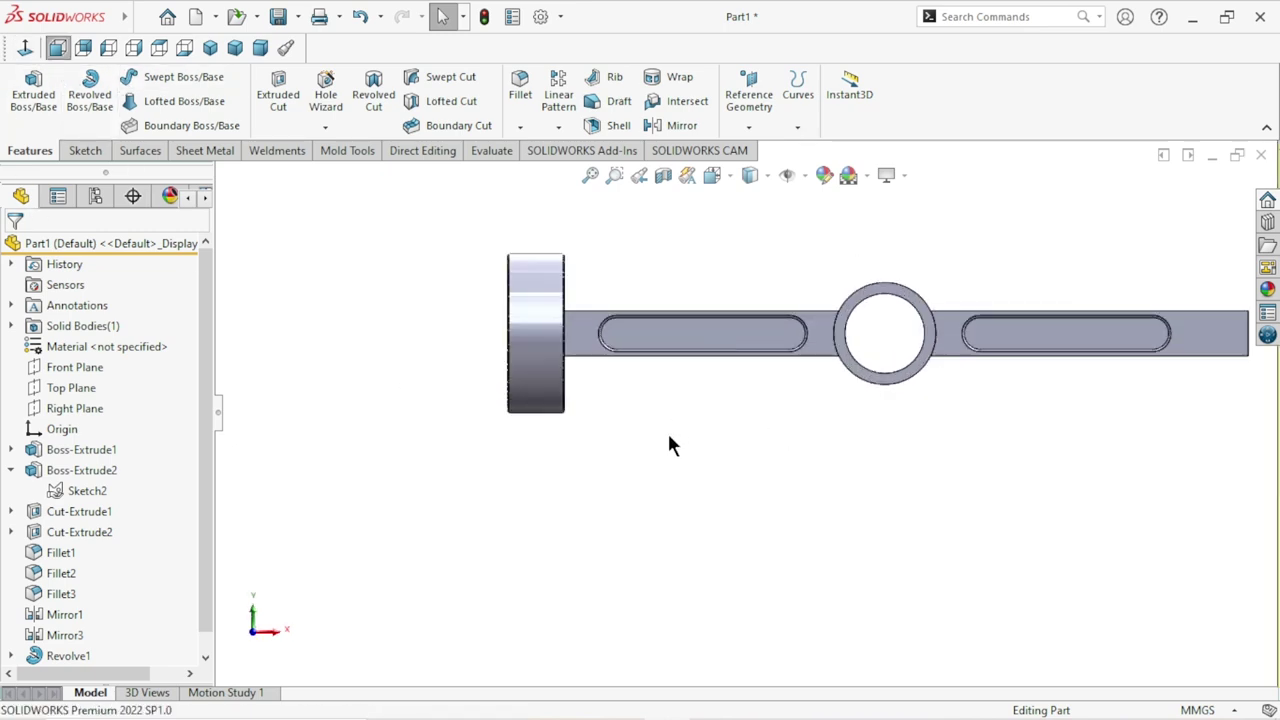
{"action": "scroll", "coordinate": [688, 292], "scroll_direction": "down", "scroll_amount": 1}
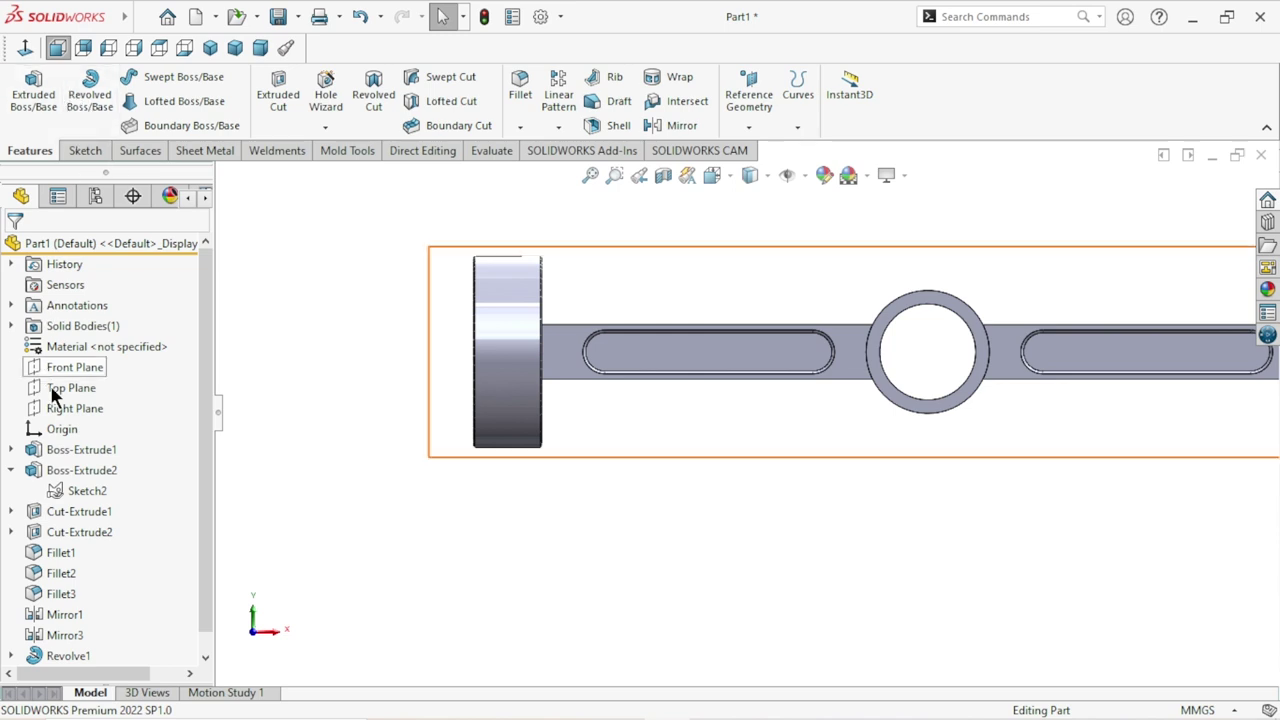
Start a new sketch on the Front Plane.
{"action": "left_click", "coordinate": [75, 367]}
{"action": "left_click", "coordinate": [68, 338]}
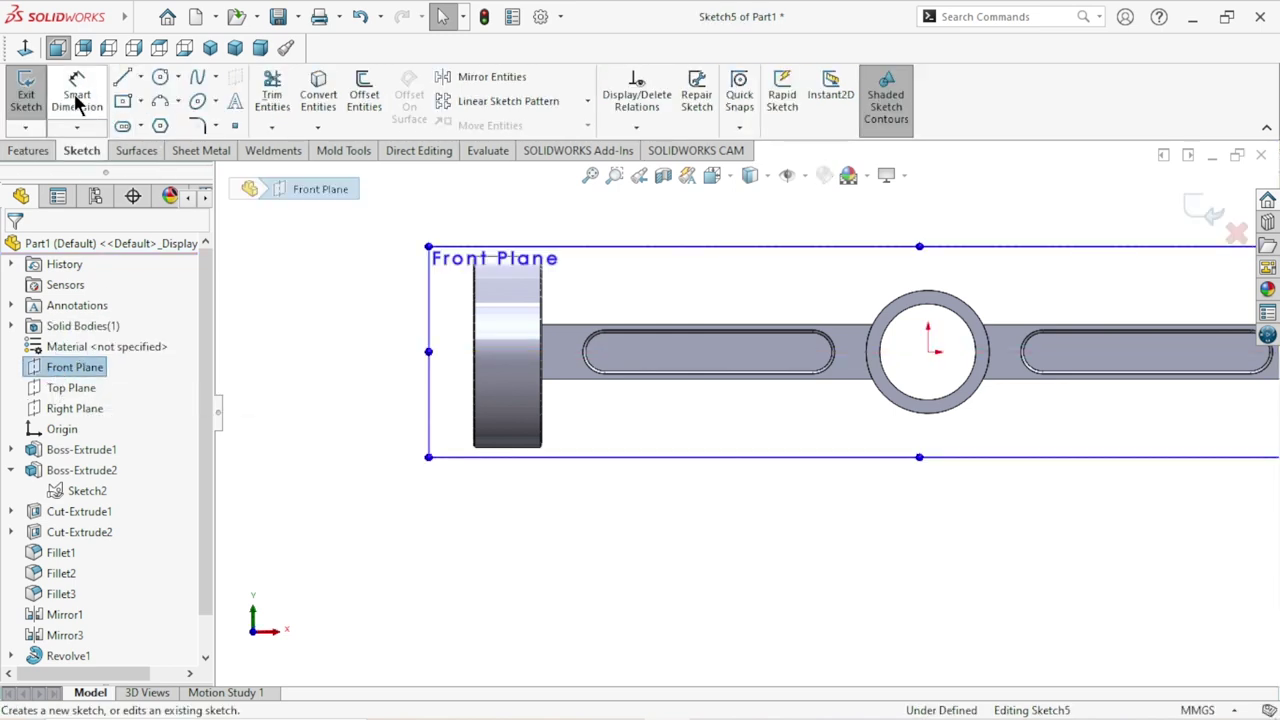
{"action": "left_click", "coordinate": [122, 78]}
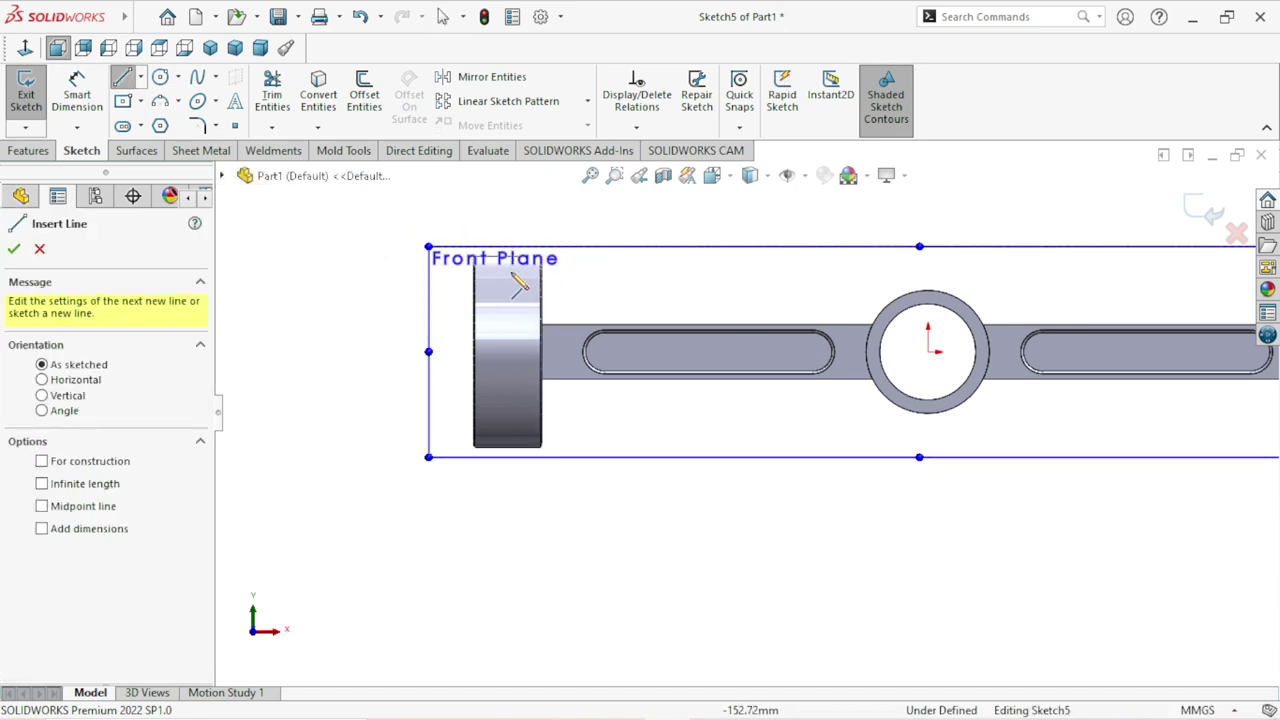
{"action": "left_click", "coordinate": [39, 248]}
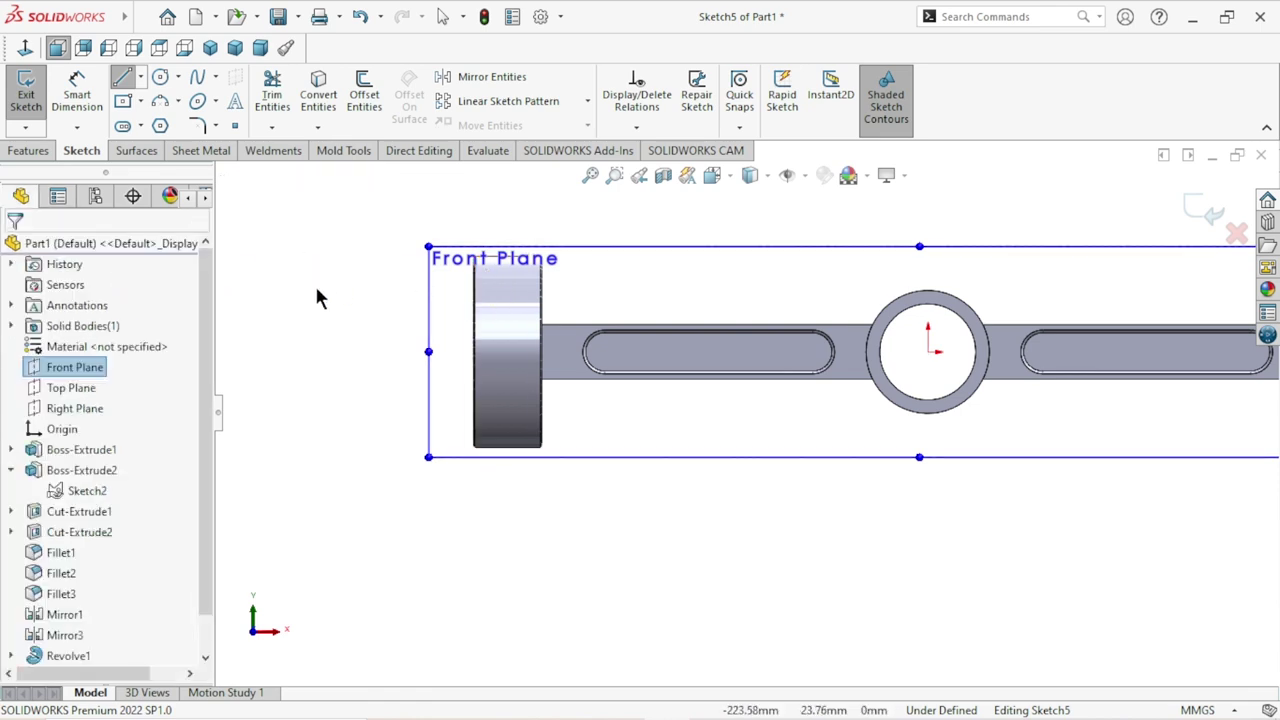
{"action": "left_click", "coordinate": [316, 291]}
Draw a small closed rectangular outline straddling the end disc's top edge.
{"action": "left_click", "coordinate": [123, 79]}
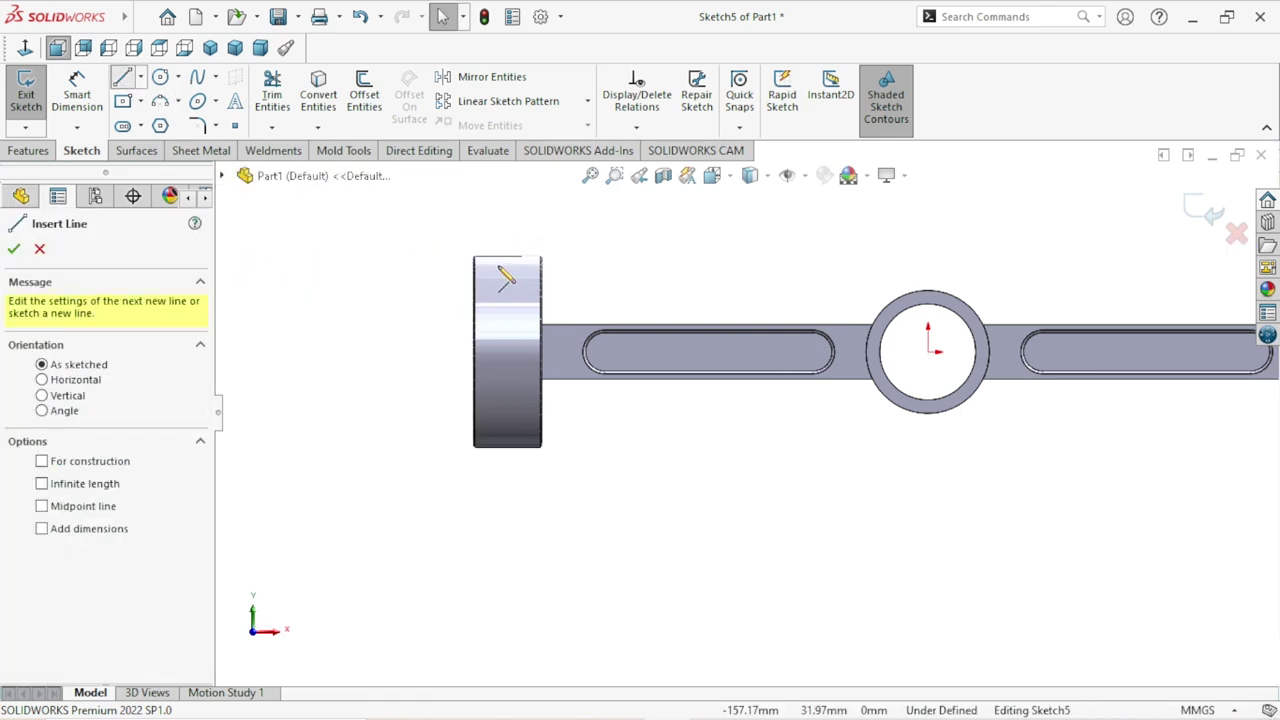
{"action": "scroll", "coordinate": [560, 286], "scroll_direction": "down", "scroll_amount": 3}
{"action": "scroll", "coordinate": [500, 294], "scroll_direction": "down", "scroll_amount": 2}
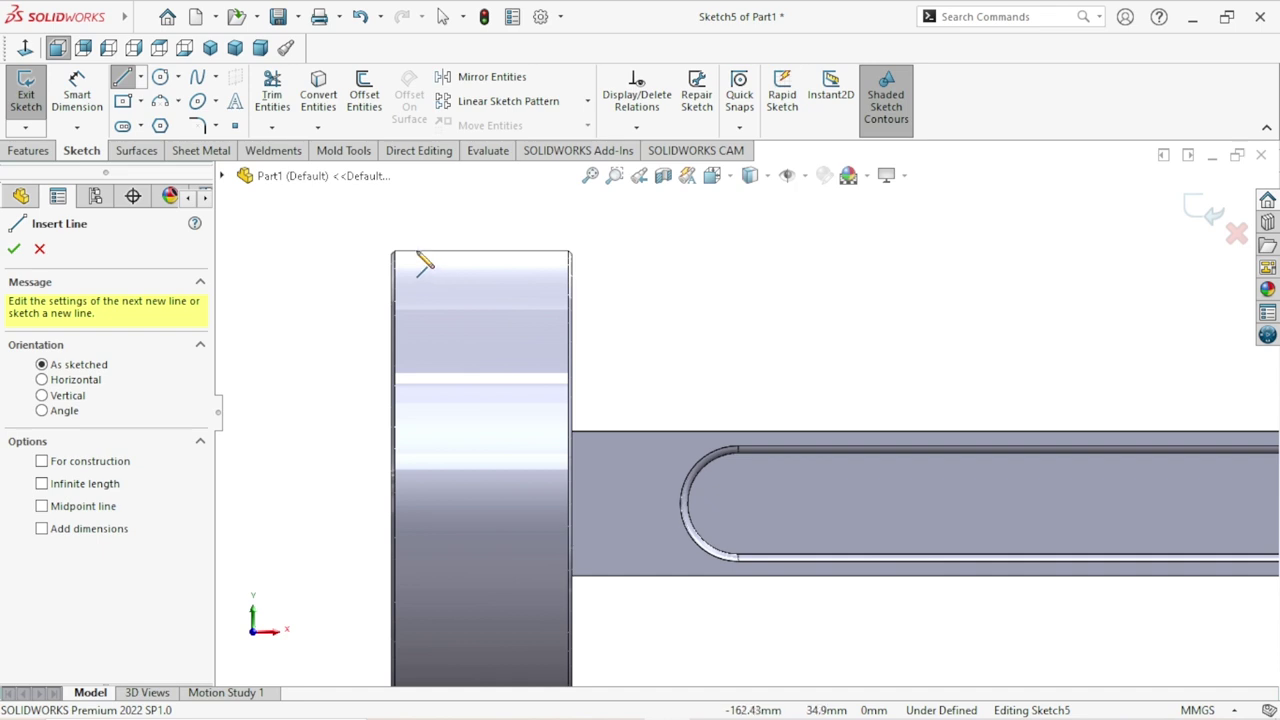
{"action": "left_click_drag", "start_coordinate": [414, 252], "coordinate": [414, 276]}
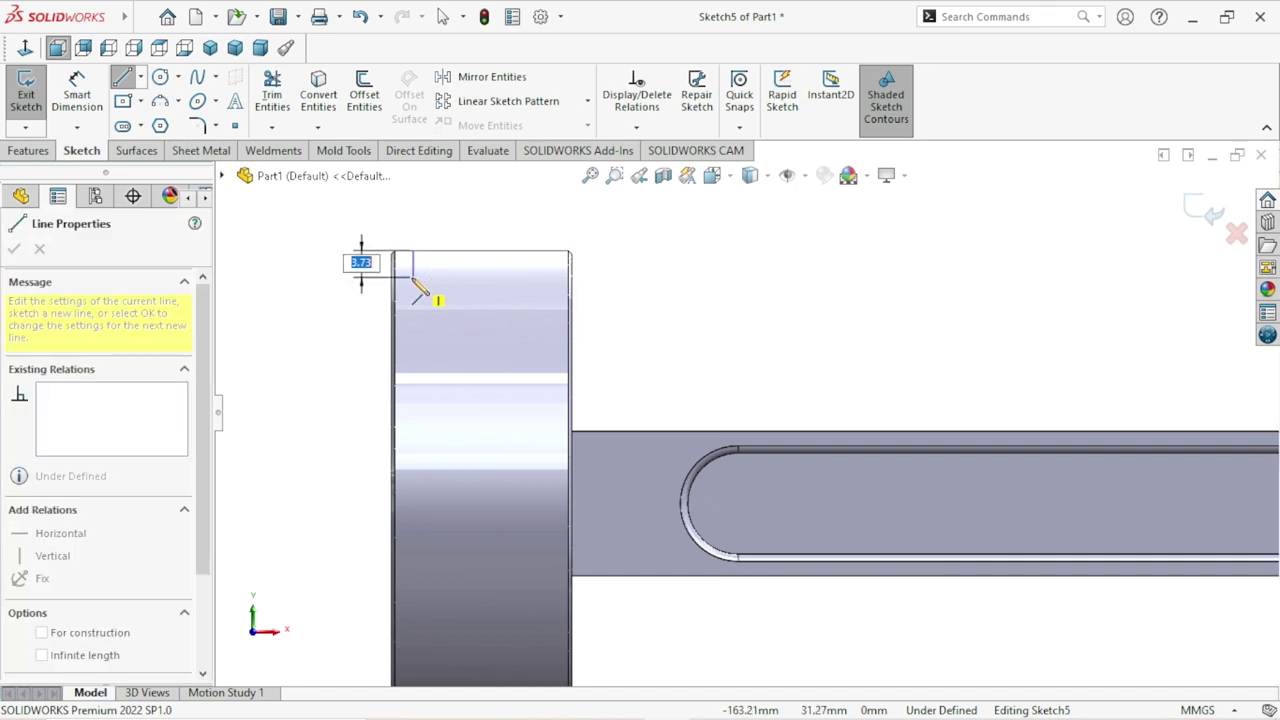
{"action": "left_click", "coordinate": [420, 278]}
{"action": "left_click", "coordinate": [436, 277]}
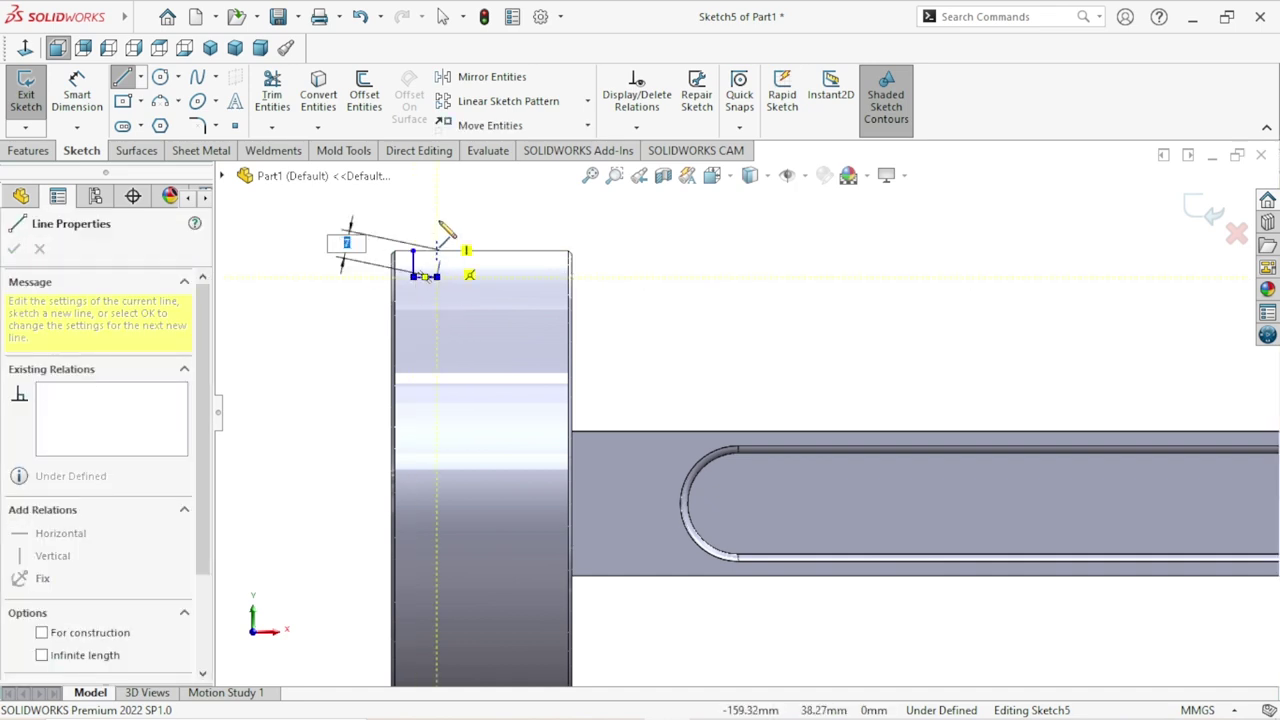
{"action": "left_click", "coordinate": [436, 219]}
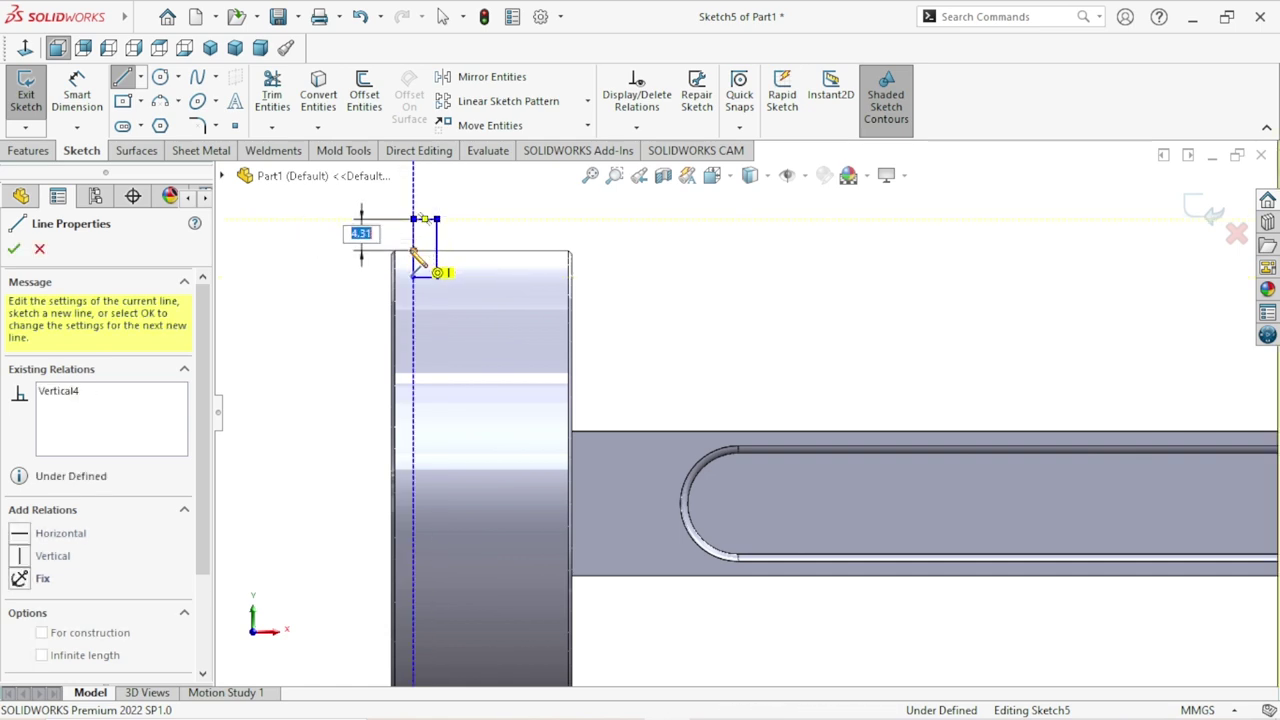
{"action": "right_click", "coordinate": [379, 243]}
{"action": "left_click", "coordinate": [382, 253]}
{"action": "scroll", "coordinate": [666, 370], "scroll_direction": "up", "scroll_amount": 2}
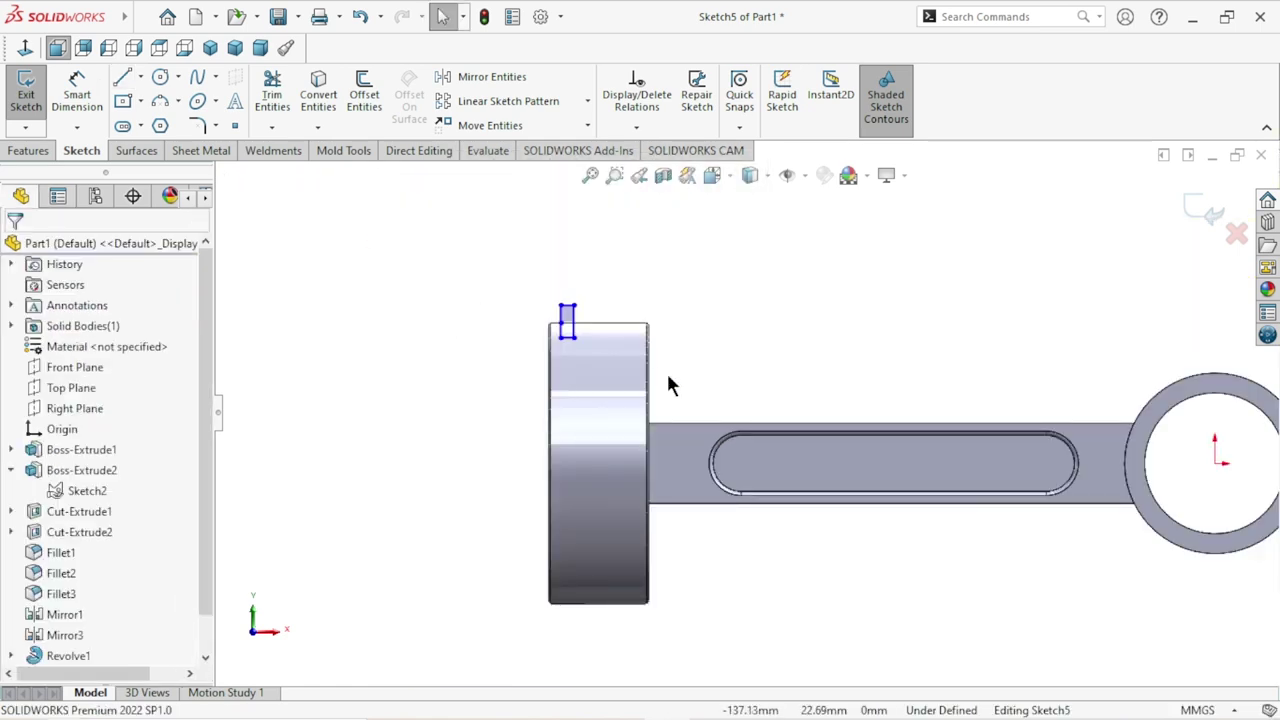
Dimension the small rectangle's top edge 3.00 wide.
{"action": "scroll", "coordinate": [661, 365], "scroll_direction": "down", "scroll_amount": 1}
{"action": "scroll", "coordinate": [680, 382], "scroll_direction": "up", "scroll_amount": 1}
{"action": "scroll", "coordinate": [752, 449], "scroll_direction": "up", "scroll_amount": 1}
{"action": "scroll", "coordinate": [758, 458], "scroll_direction": "down", "scroll_amount": 1}
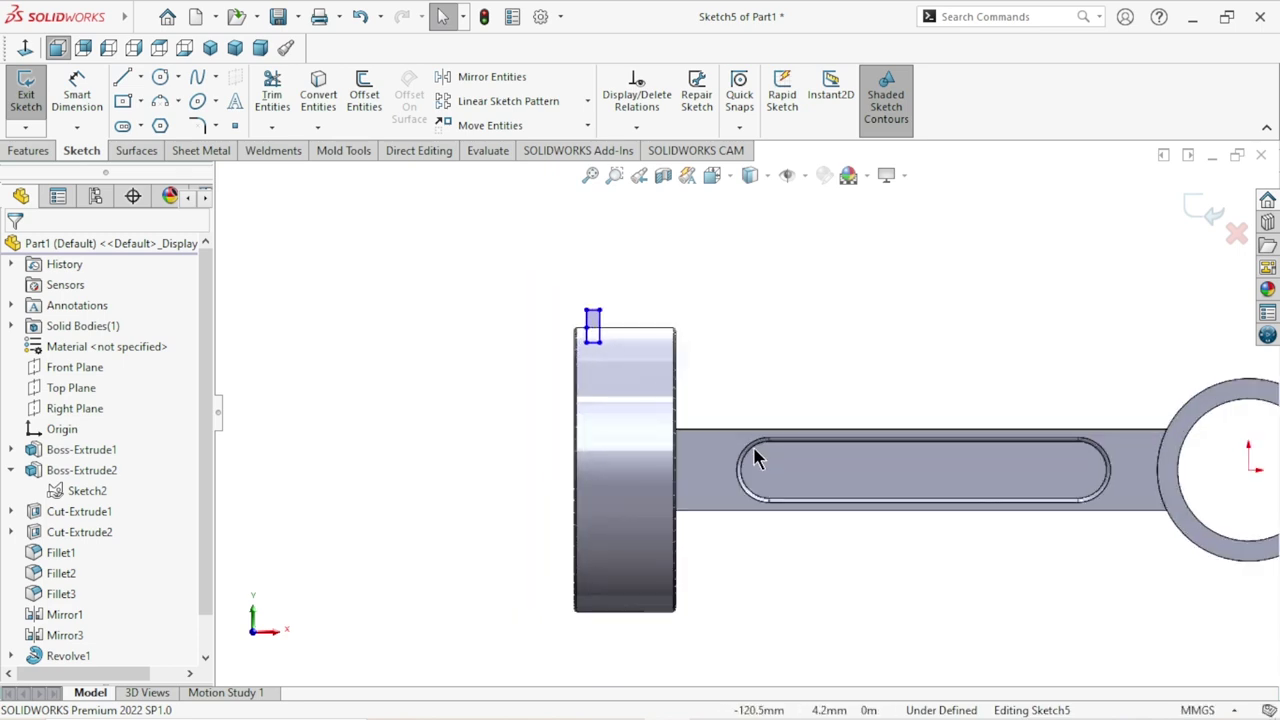
{"action": "scroll", "coordinate": [750, 450], "scroll_direction": "down", "scroll_amount": 1}
{"action": "scroll", "coordinate": [732, 408], "scroll_direction": "down", "scroll_amount": 2}
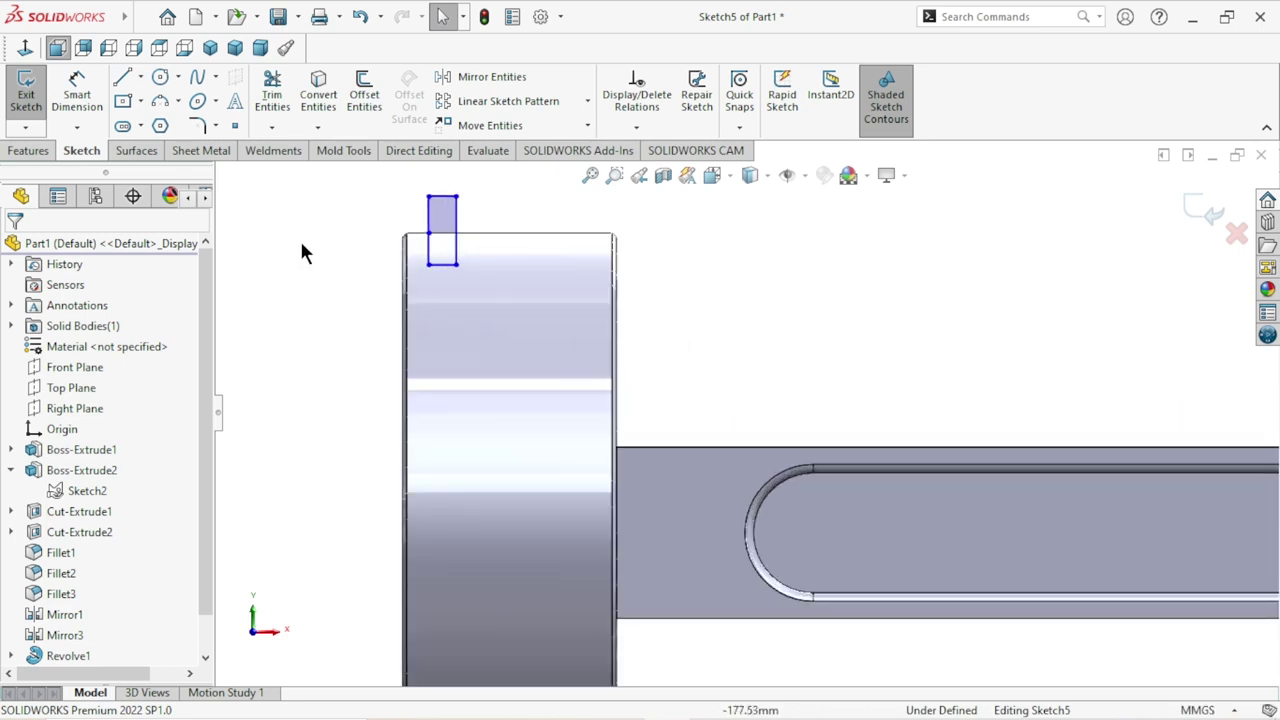
{"action": "left_click", "coordinate": [77, 95]}
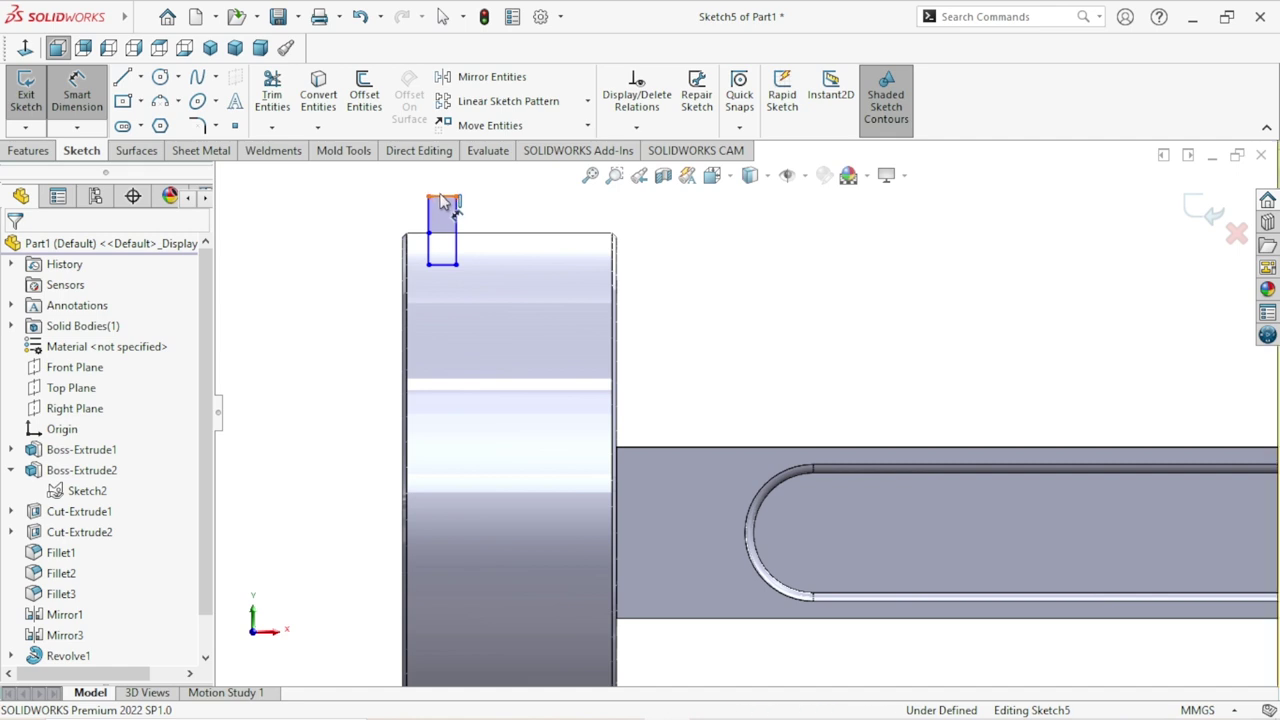
{"action": "left_click", "coordinate": [443, 199]}
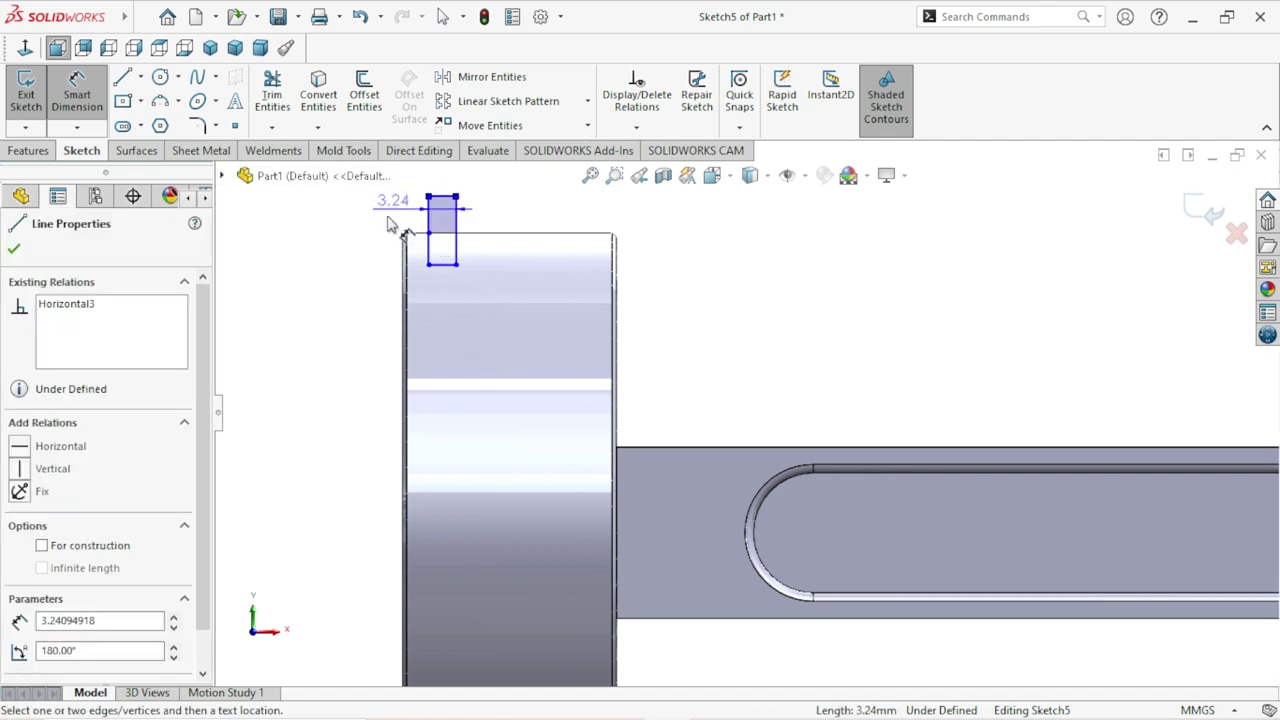
{"action": "left_click", "coordinate": [390, 222]}
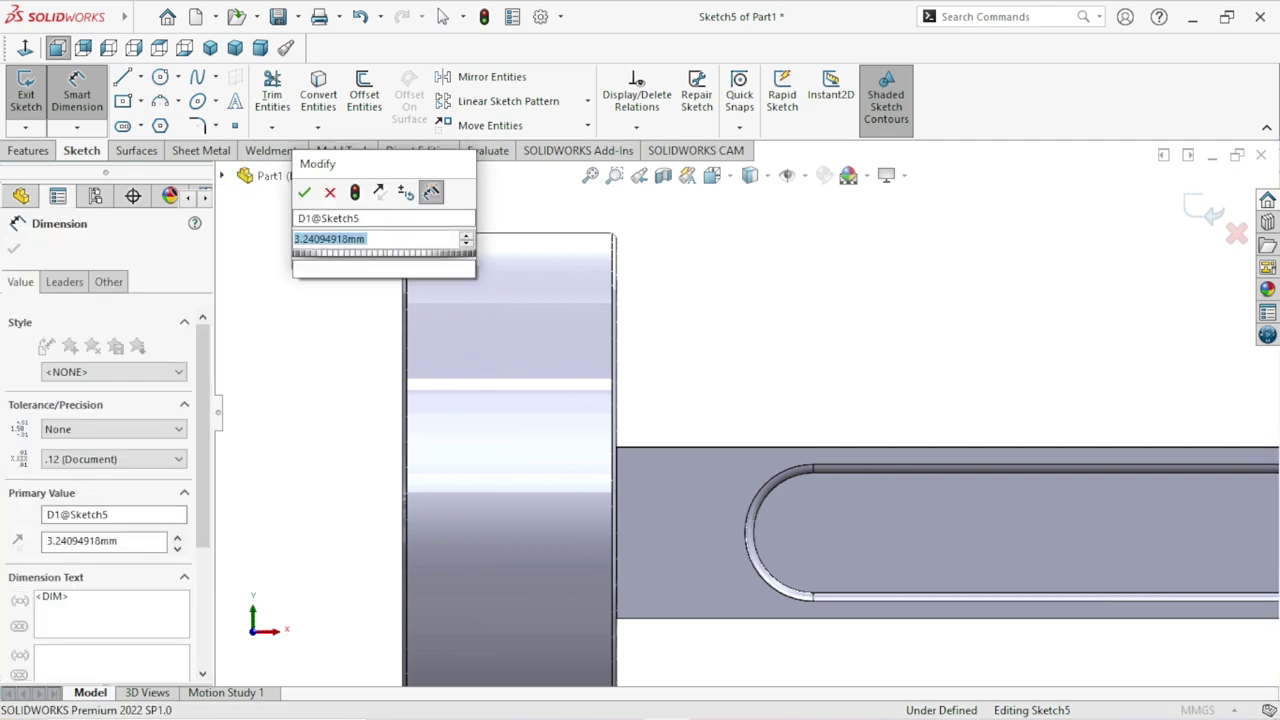
{"action": "left_click", "coordinate": [304, 192]}
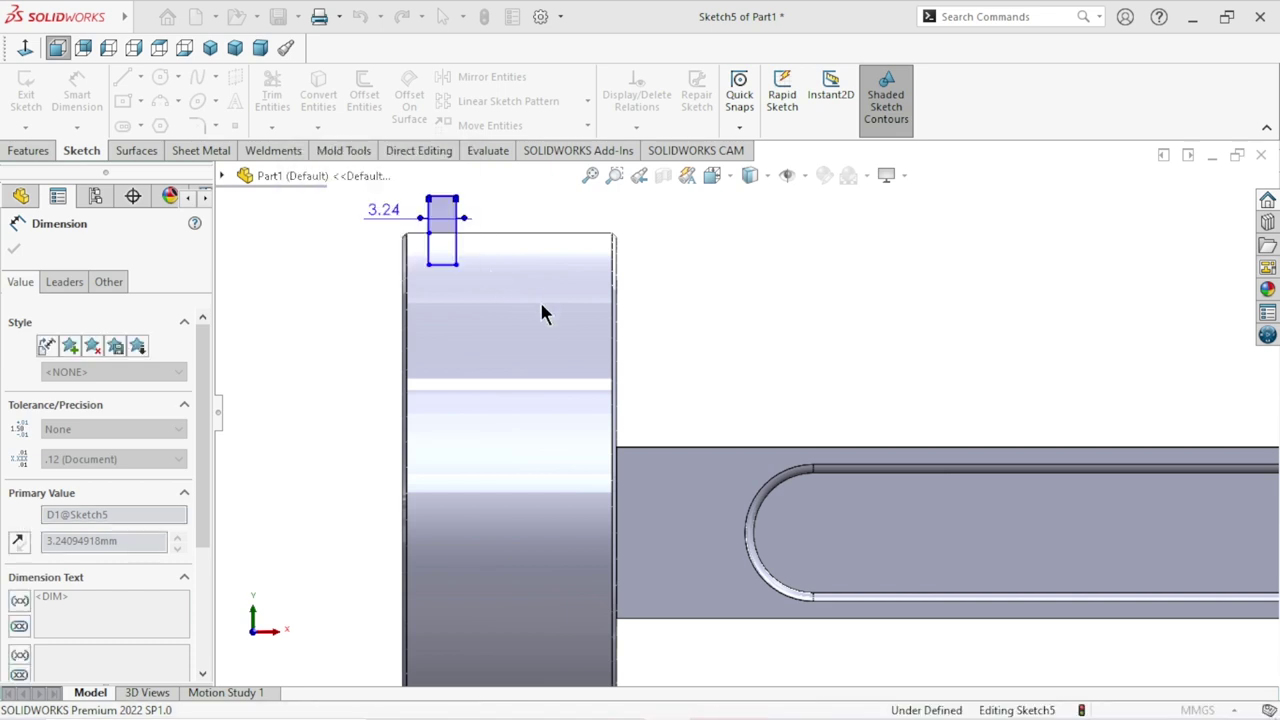
{"action": "scroll", "coordinate": [523, 334], "scroll_direction": "up", "scroll_amount": 3}
{"action": "scroll", "coordinate": [730, 388], "scroll_direction": "down", "scroll_amount": 5}
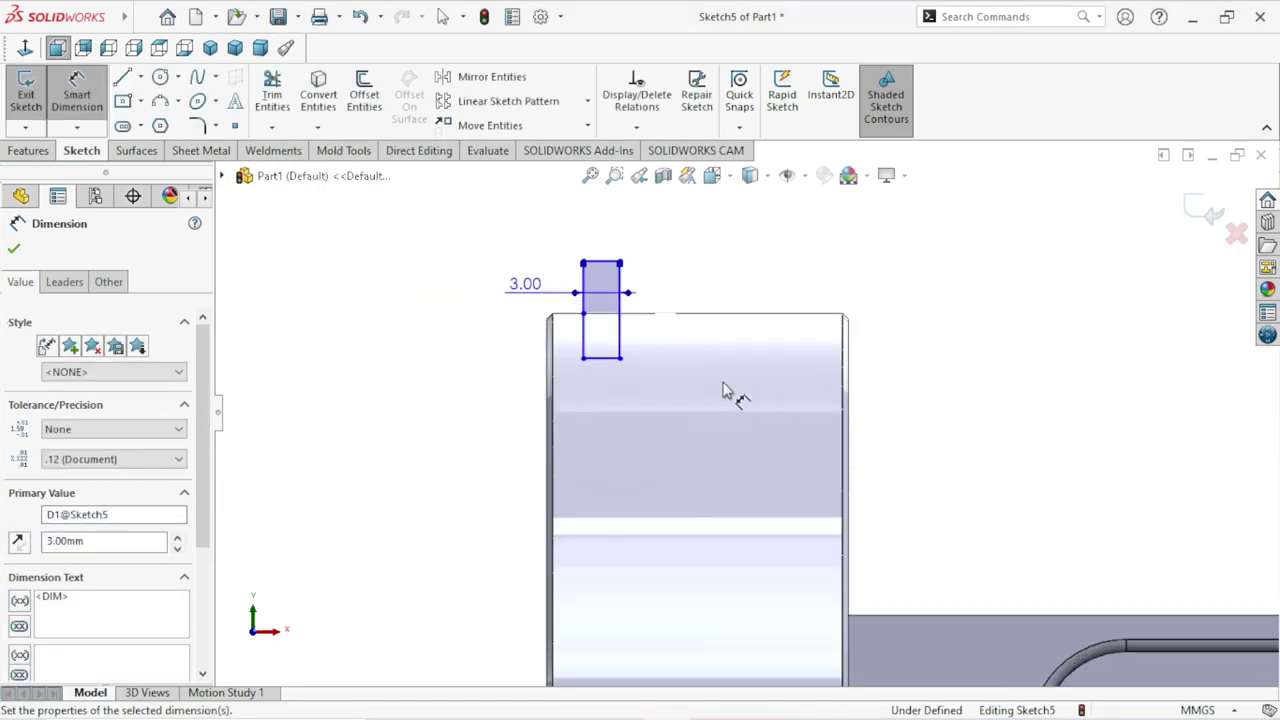
{"action": "scroll", "coordinate": [730, 400], "scroll_direction": "up", "scroll_amount": 2}
{"action": "scroll", "coordinate": [770, 445], "scroll_direction": "up", "scroll_amount": 2}
{"action": "scroll", "coordinate": [1140, 473], "scroll_direction": "down", "scroll_amount": 1}
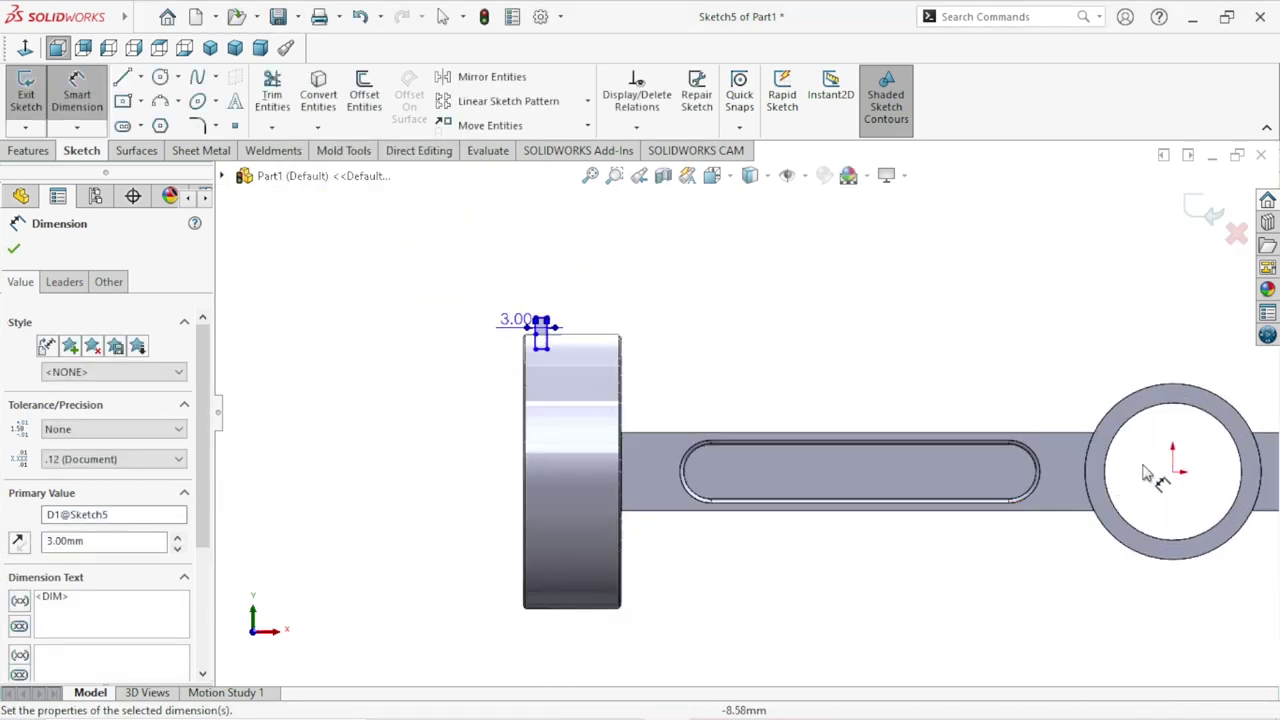
{"action": "left_click", "coordinate": [1174, 474]}
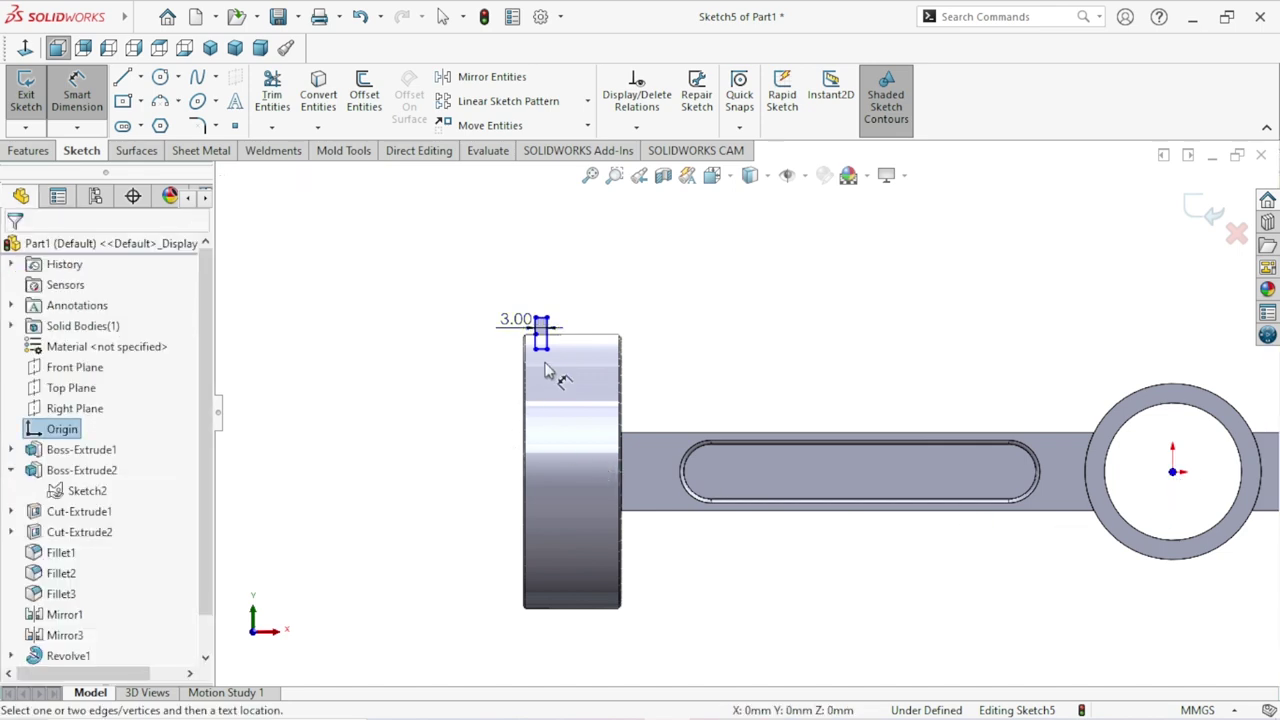
Dimension the rectangle's bottom edge 32 above the origin, then change it to 35.
{"action": "scroll", "coordinate": [540, 358], "scroll_direction": "down", "scroll_amount": 3}
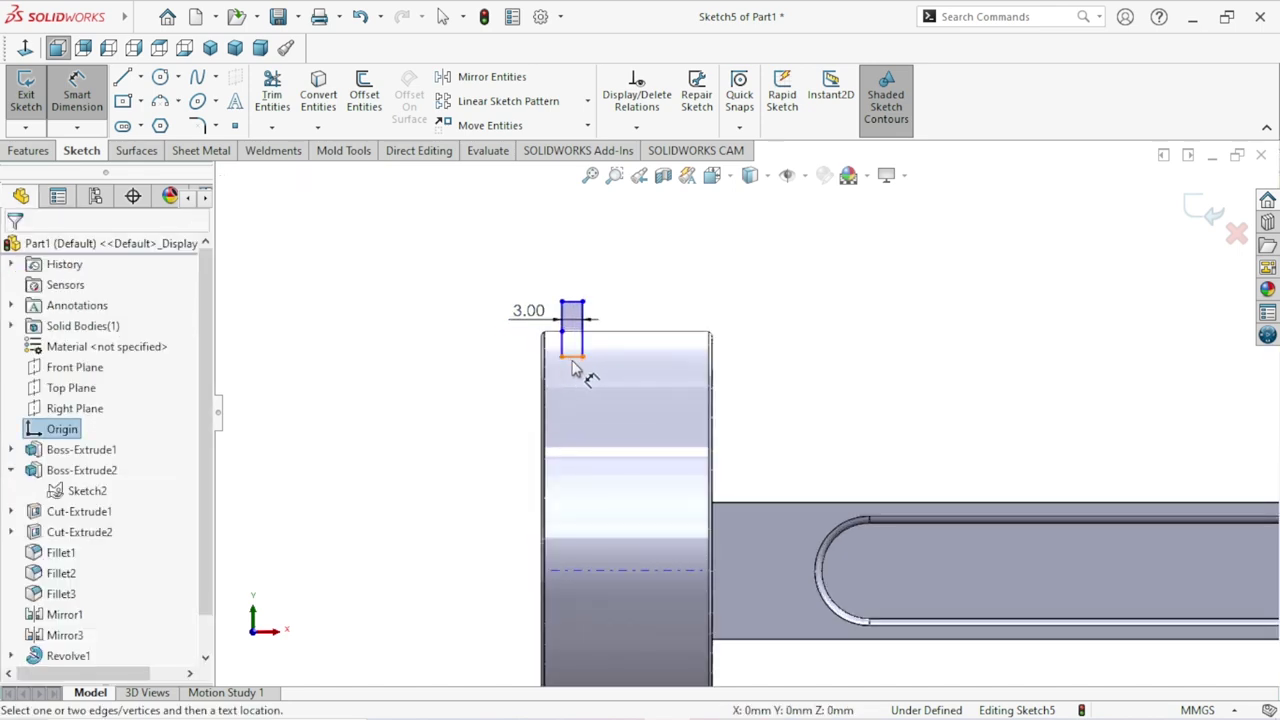
{"action": "left_click", "coordinate": [574, 358]}
{"action": "left_click", "coordinate": [482, 485]}
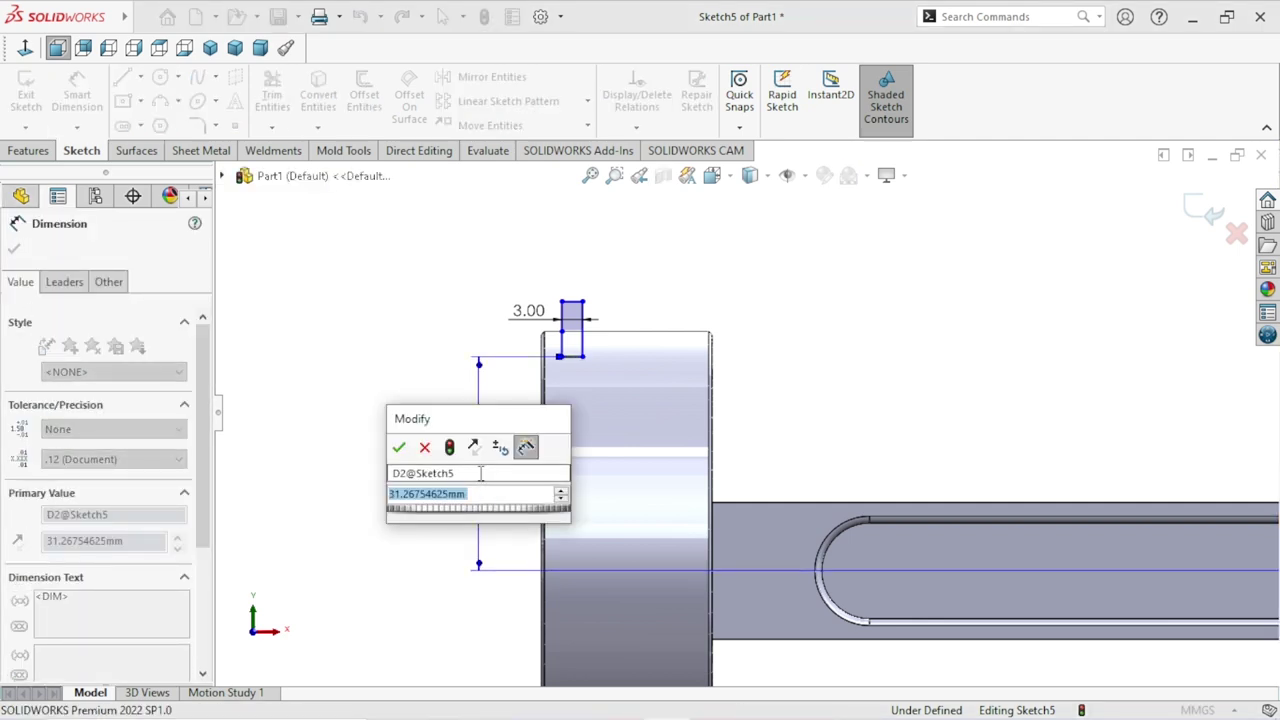
{"action": "type", "text": "32"}
{"action": "key", "text": "Return"}
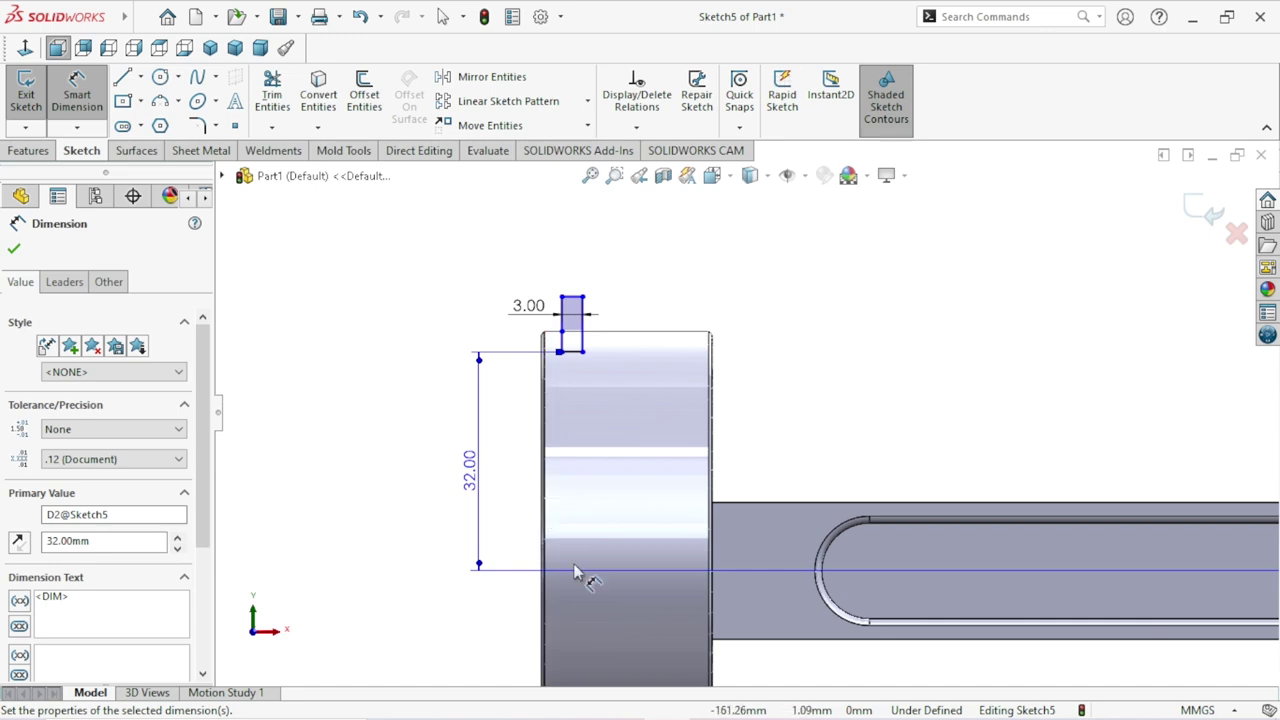
{"action": "double_click", "coordinate": [468, 472]}
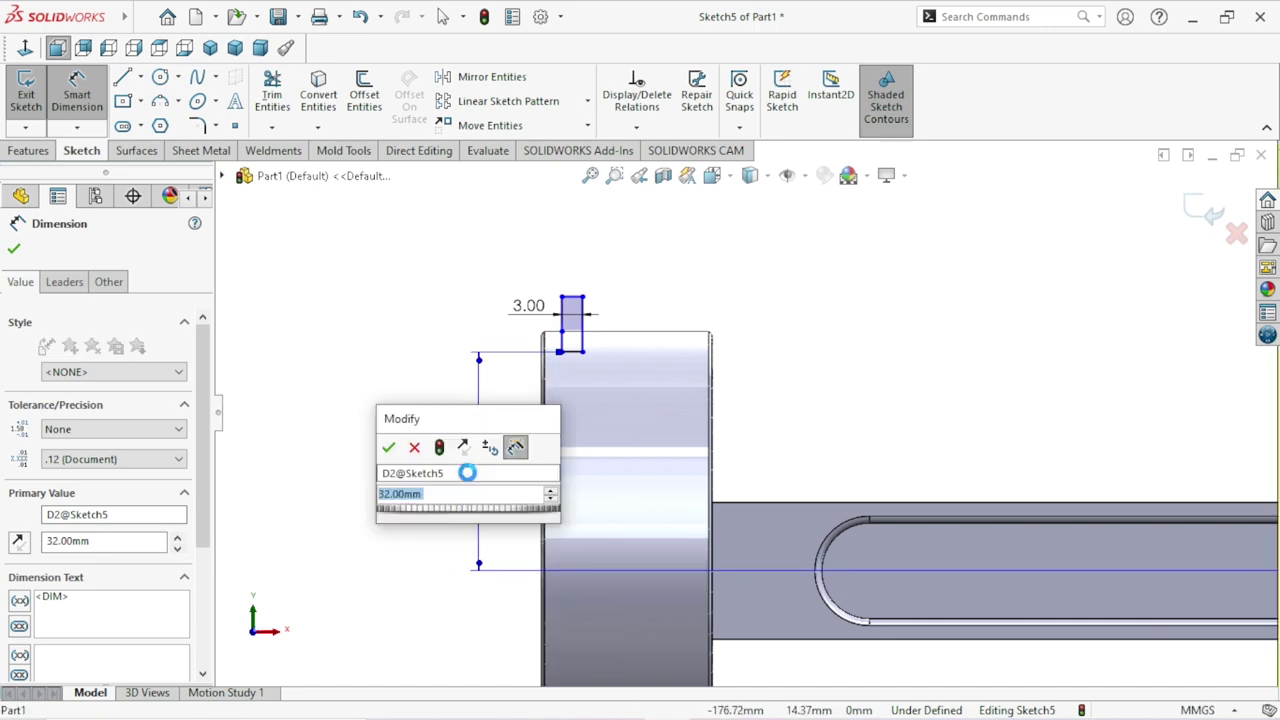
{"action": "type", "text": "35"}
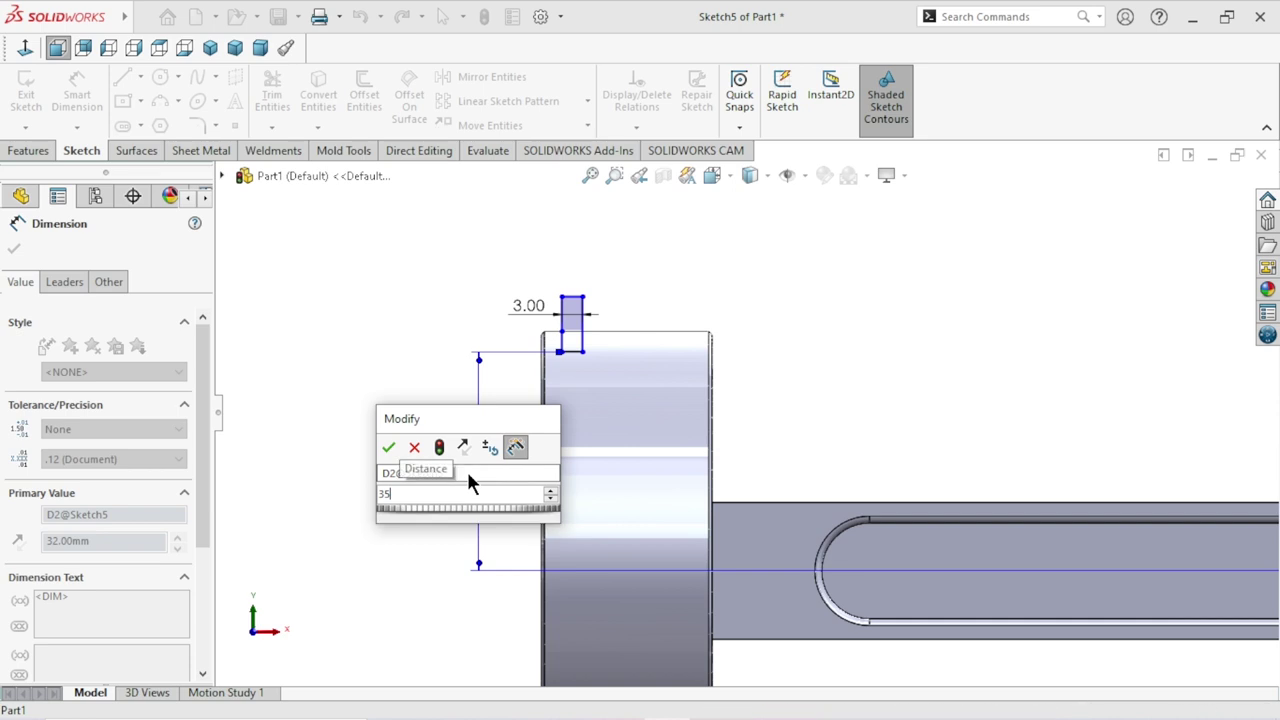
{"action": "key", "text": "Return"}
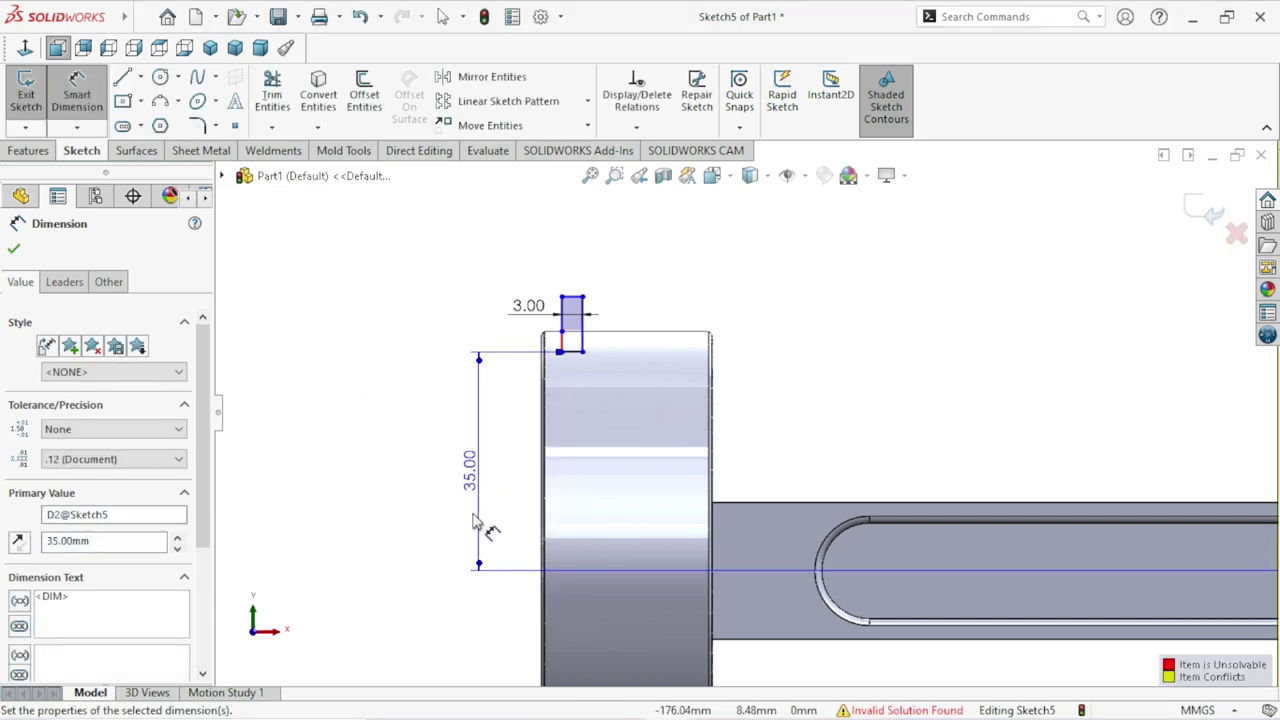
{"action": "scroll", "coordinate": [672, 432], "scroll_direction": "down", "scroll_amount": 5}
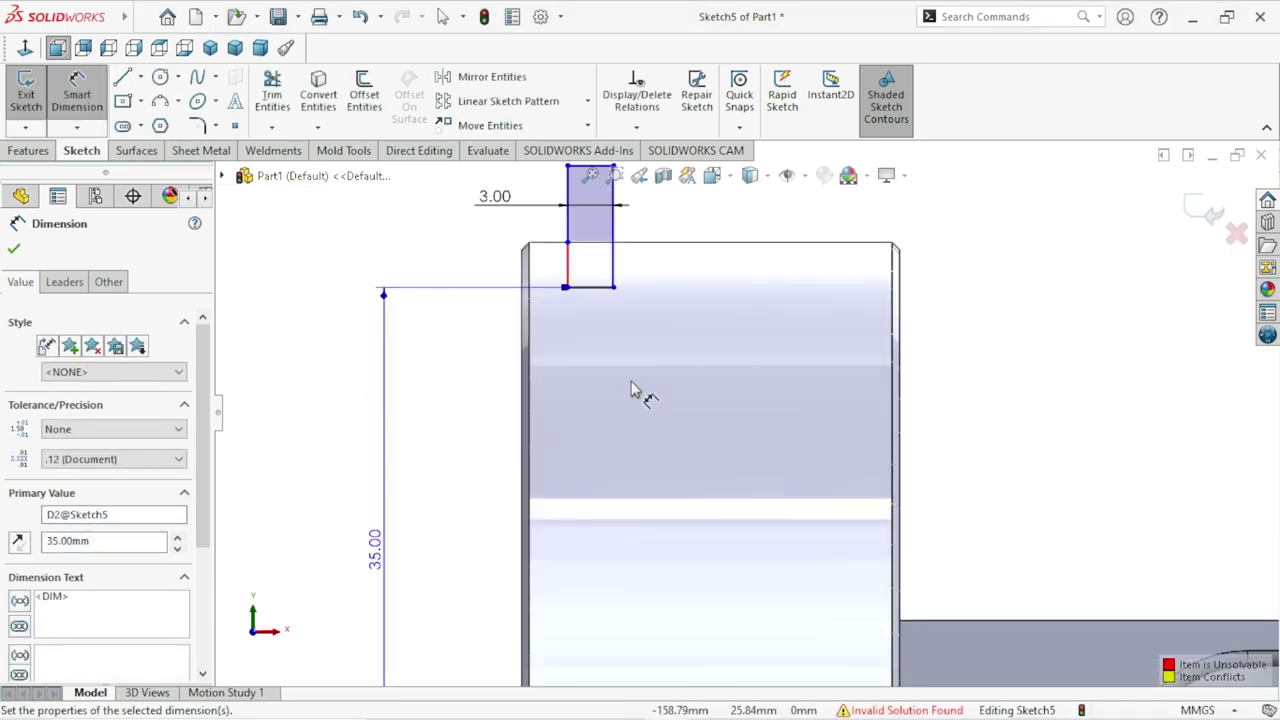
{"action": "left_click", "coordinate": [20, 251]}
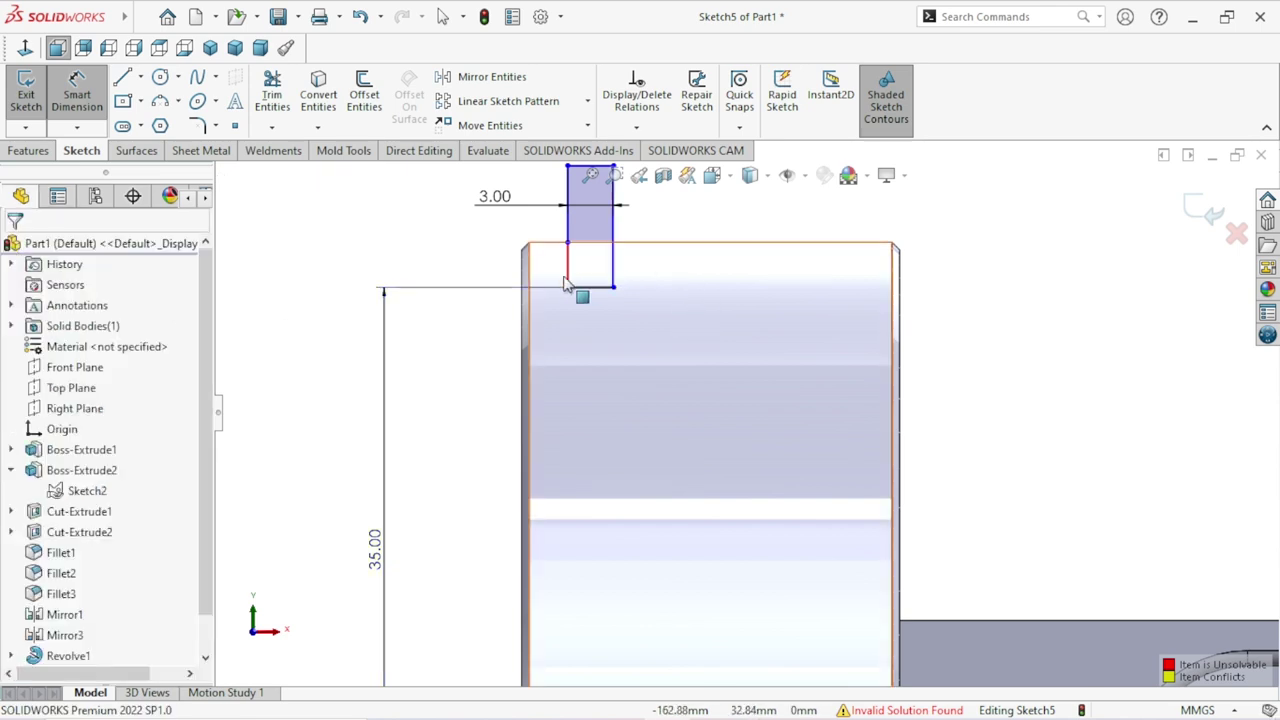
{"action": "key", "text": "Escape"}
Move the line's lower end onto the disc's top edge and revise the height to 33.50.
{"action": "left_click_drag", "start_coordinate": [568, 272], "coordinate": [563, 263]}
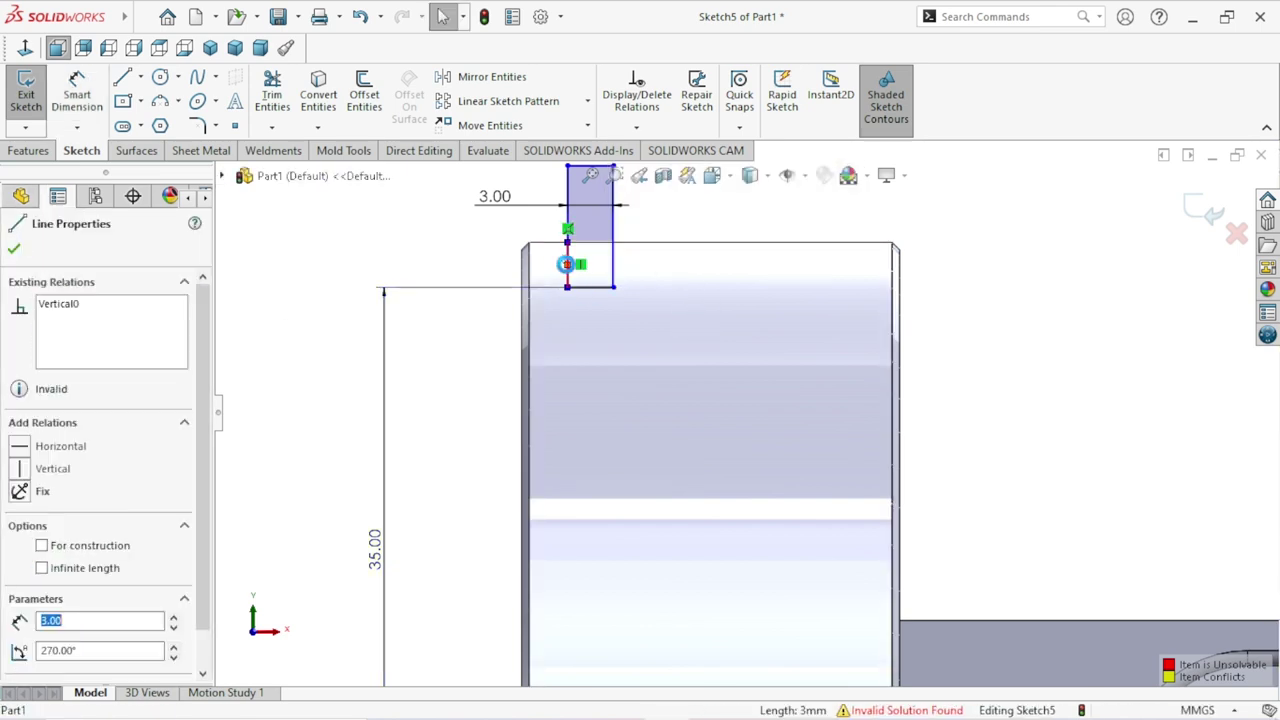
{"action": "scroll", "coordinate": [648, 382], "scroll_direction": "up", "scroll_amount": 2}
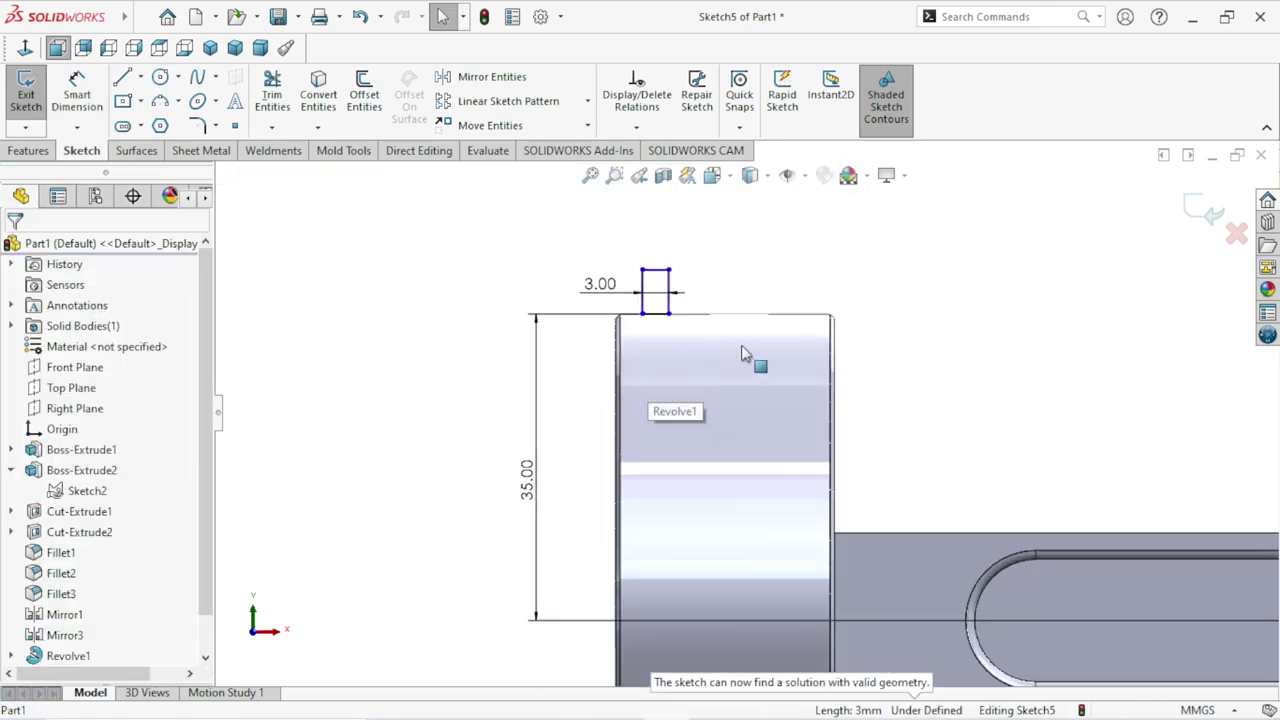
{"action": "scroll", "coordinate": [745, 355], "scroll_direction": "down", "scroll_amount": 1}
{"action": "scroll", "coordinate": [700, 488], "scroll_direction": "up", "scroll_amount": 2}
{"action": "scroll", "coordinate": [694, 463], "scroll_direction": "down", "scroll_amount": 1}
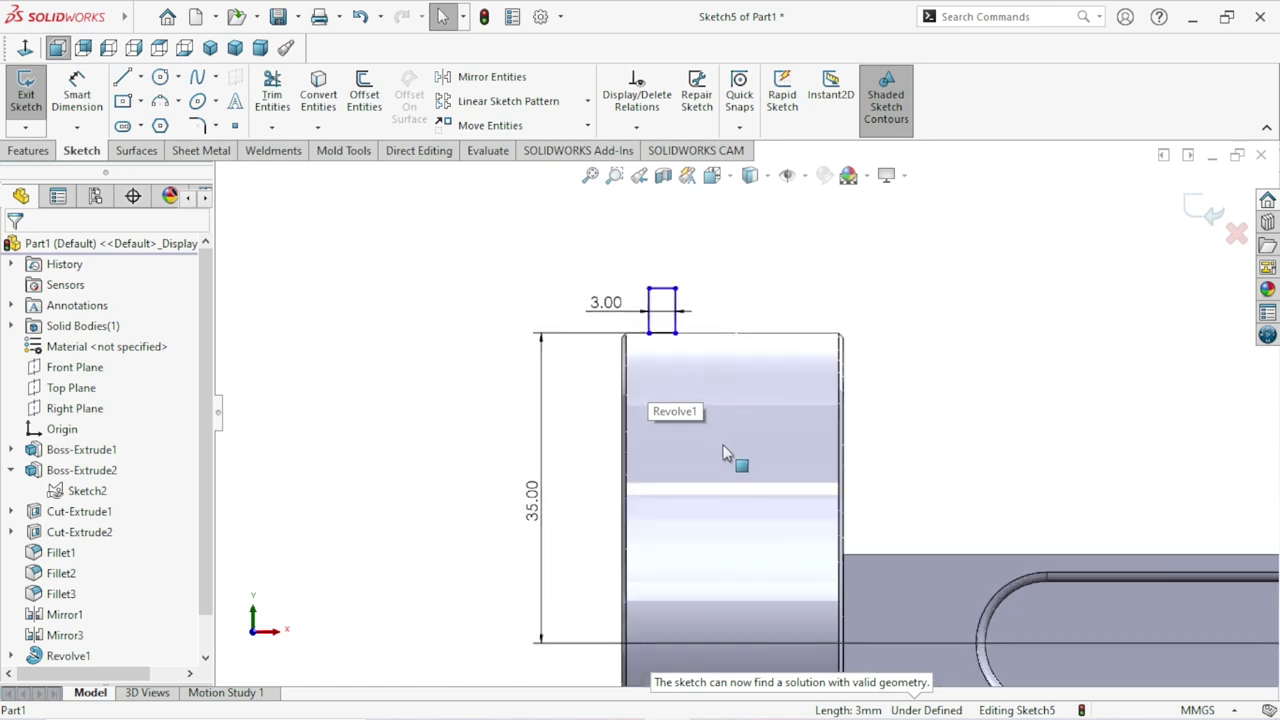
{"action": "scroll", "coordinate": [795, 510], "scroll_direction": "up", "scroll_amount": 2}
{"action": "scroll", "coordinate": [805, 518], "scroll_direction": "down", "scroll_amount": 1}
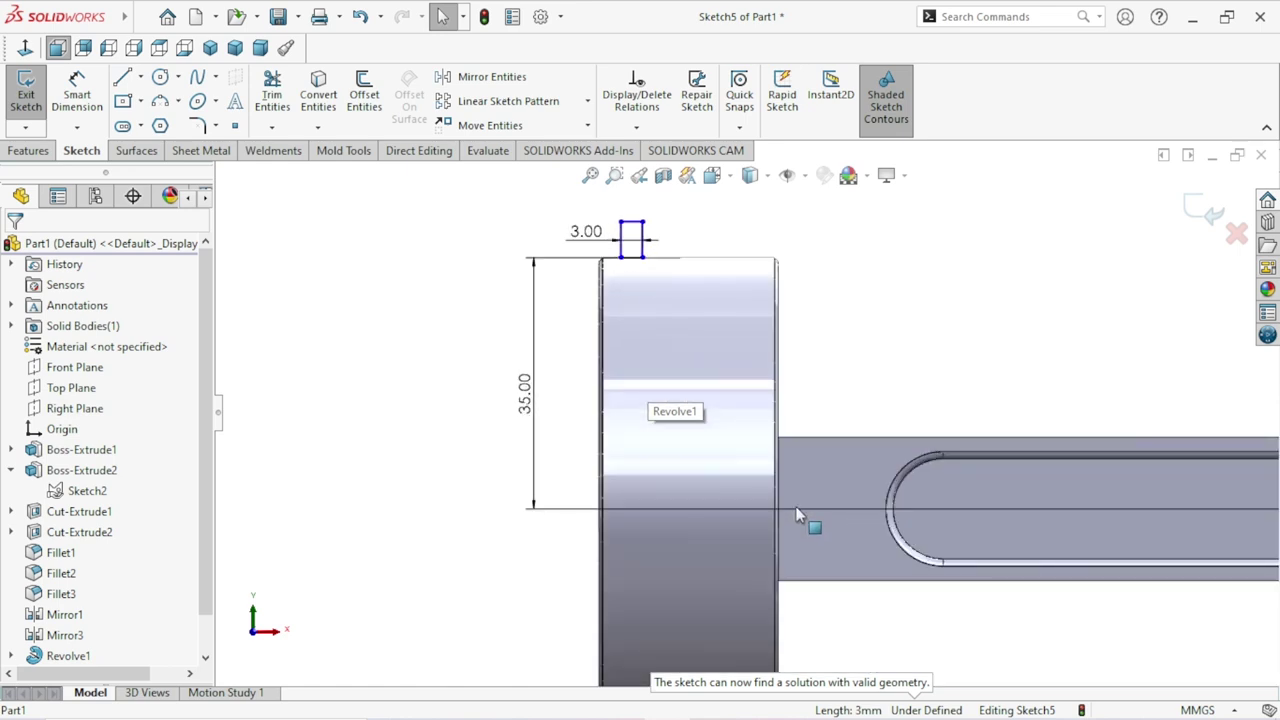
{"action": "double_click", "coordinate": [533, 383]}
{"action": "type", "text": "3"}
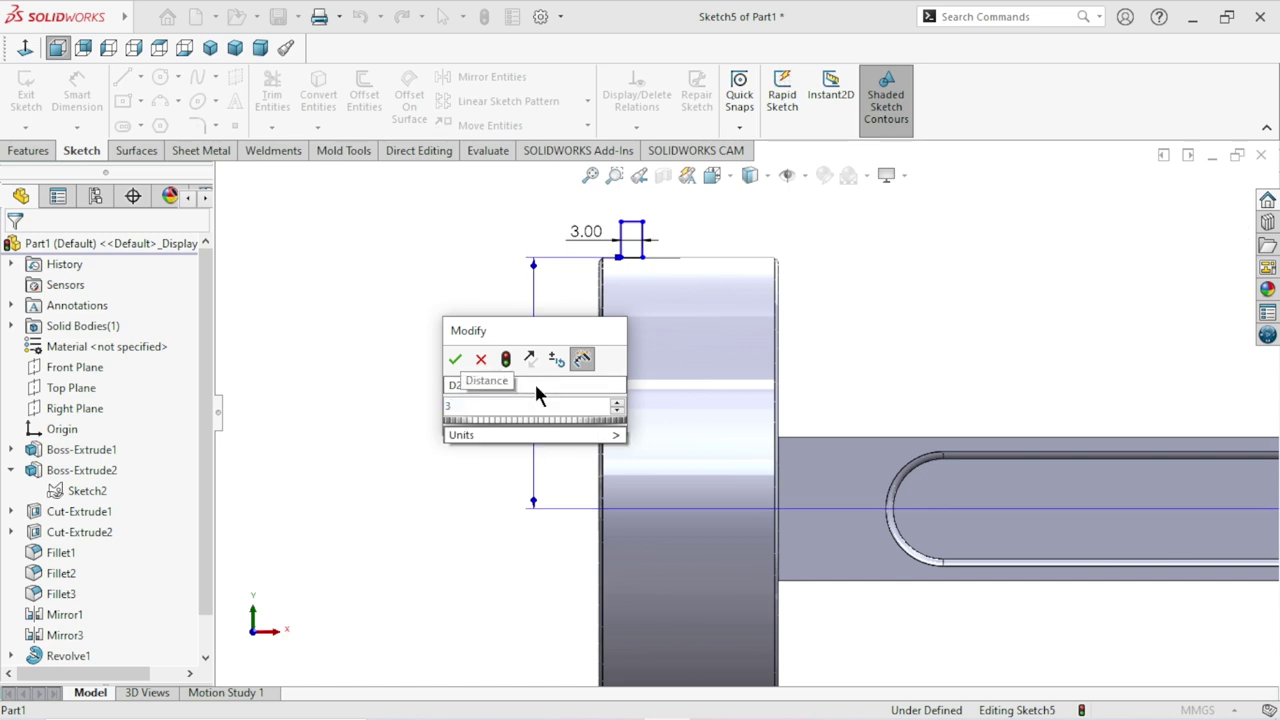
{"action": "type", "text": "5"}
{"action": "key", "text": "Return"}
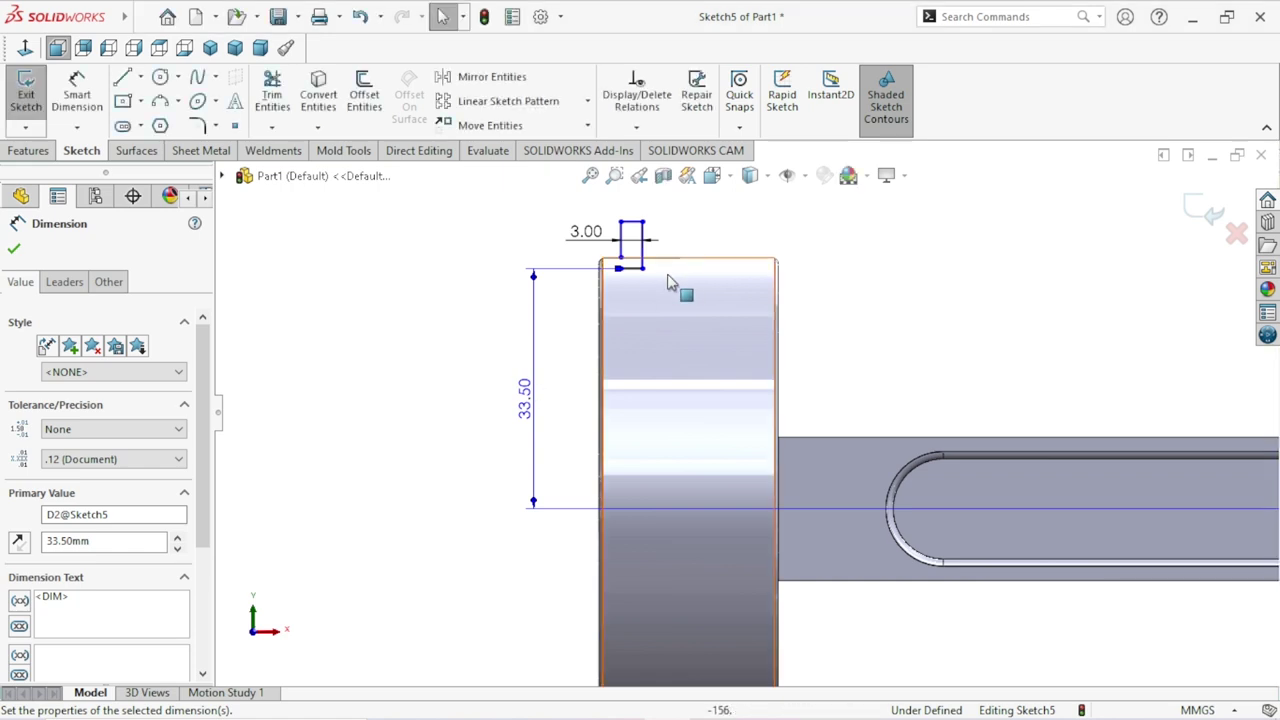
{"action": "scroll", "coordinate": [674, 280], "scroll_direction": "down", "scroll_amount": 1}
{"action": "left_click", "coordinate": [14, 248]}
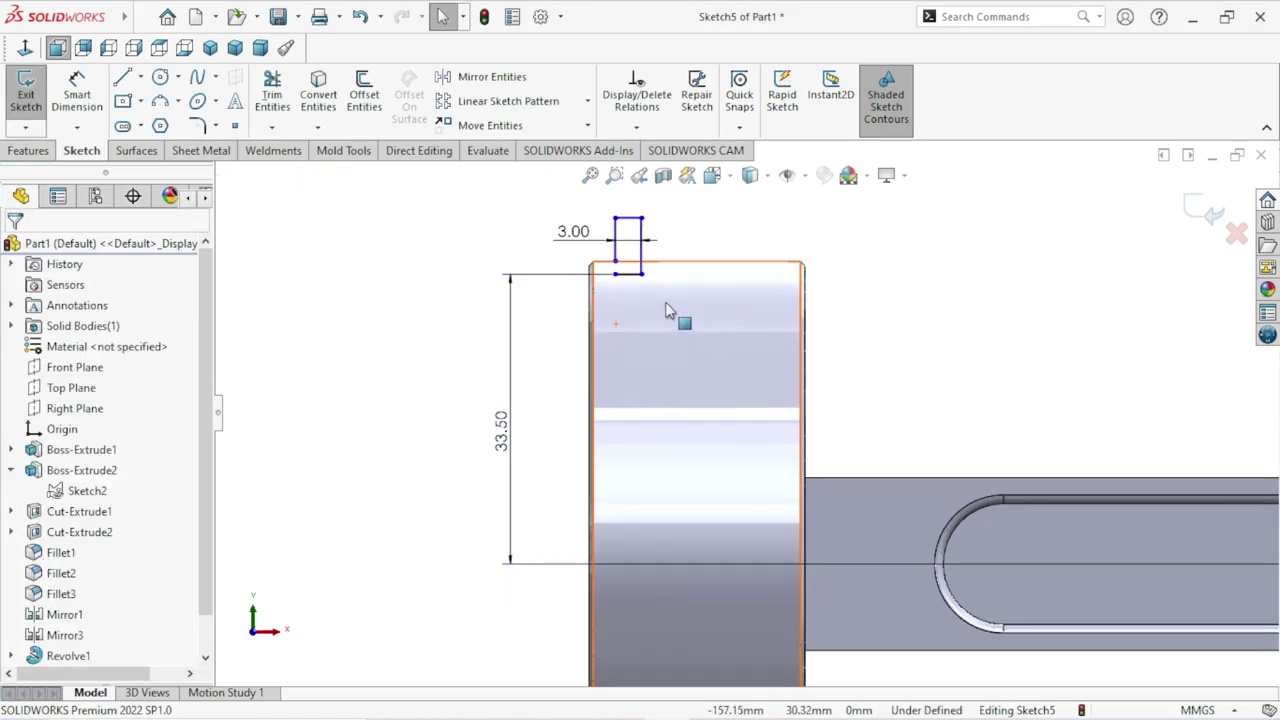
{"action": "scroll", "coordinate": [660, 300], "scroll_direction": "down", "scroll_amount": 2}
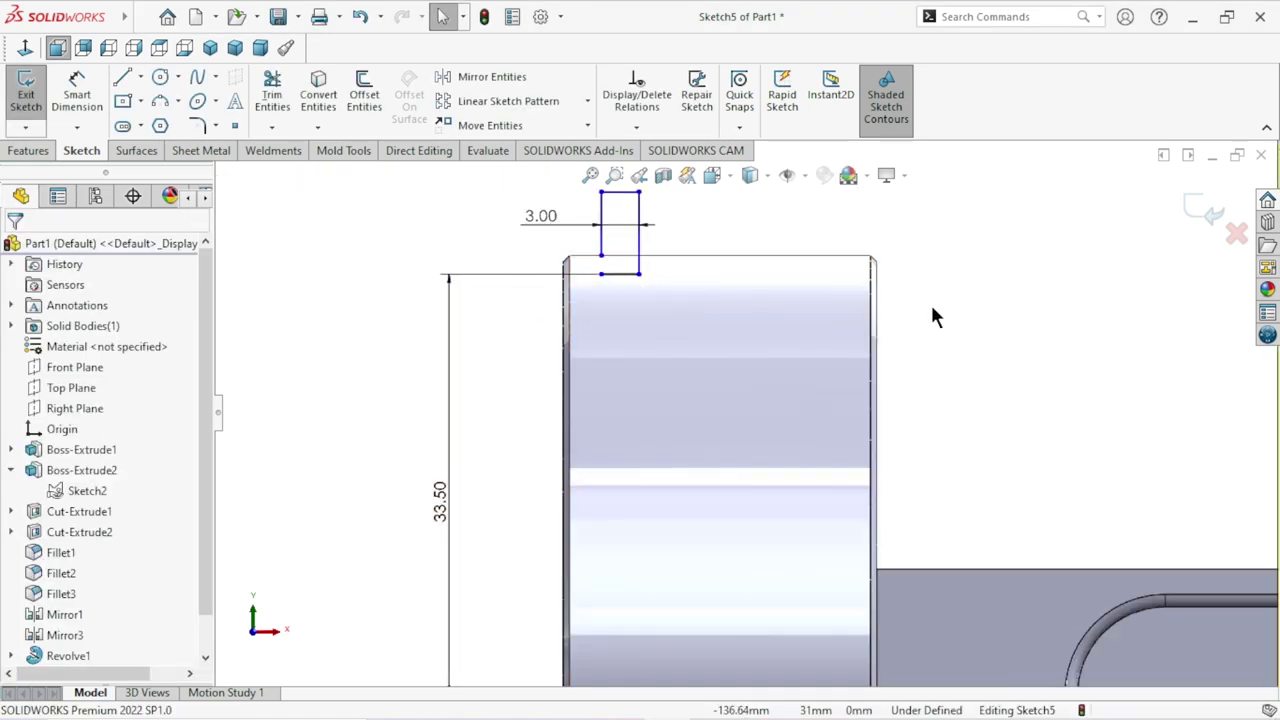
{"action": "left_click", "coordinate": [603, 264]}
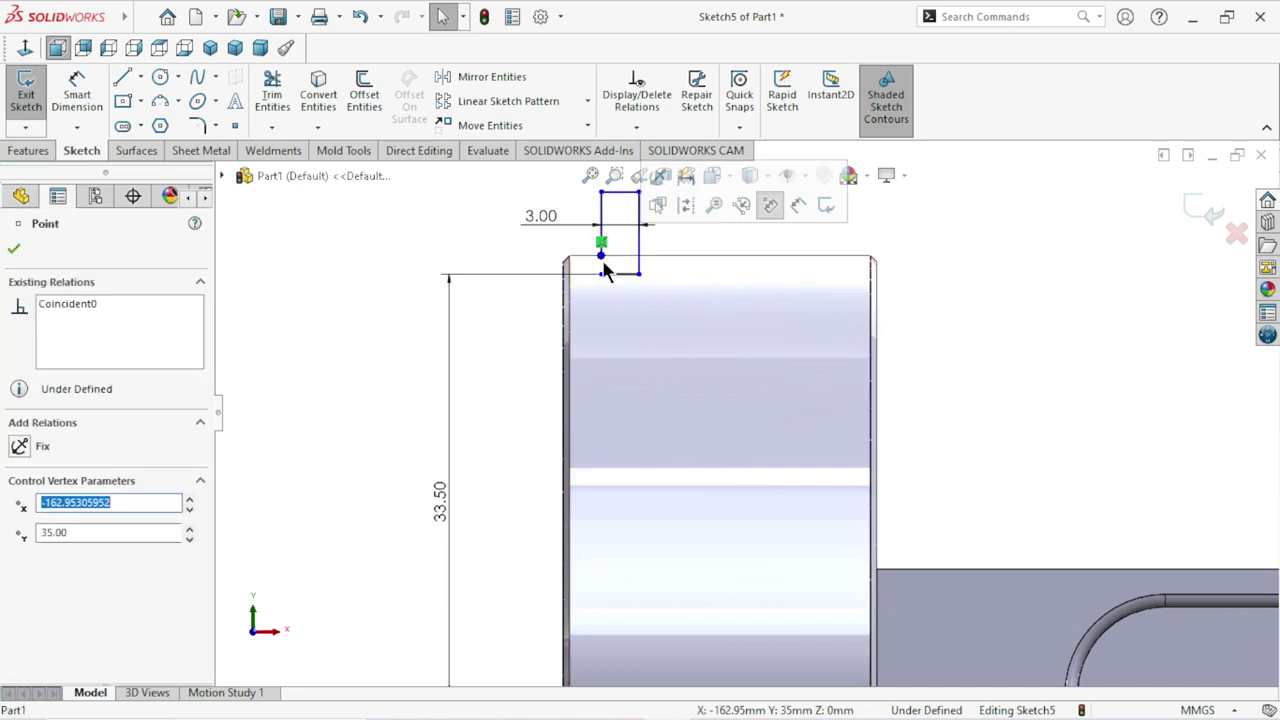
Drag the corner point onto the disc's top edge and make the two corner points coincident.
{"action": "left_click_drag", "start_coordinate": [598, 252], "coordinate": [600, 256]}
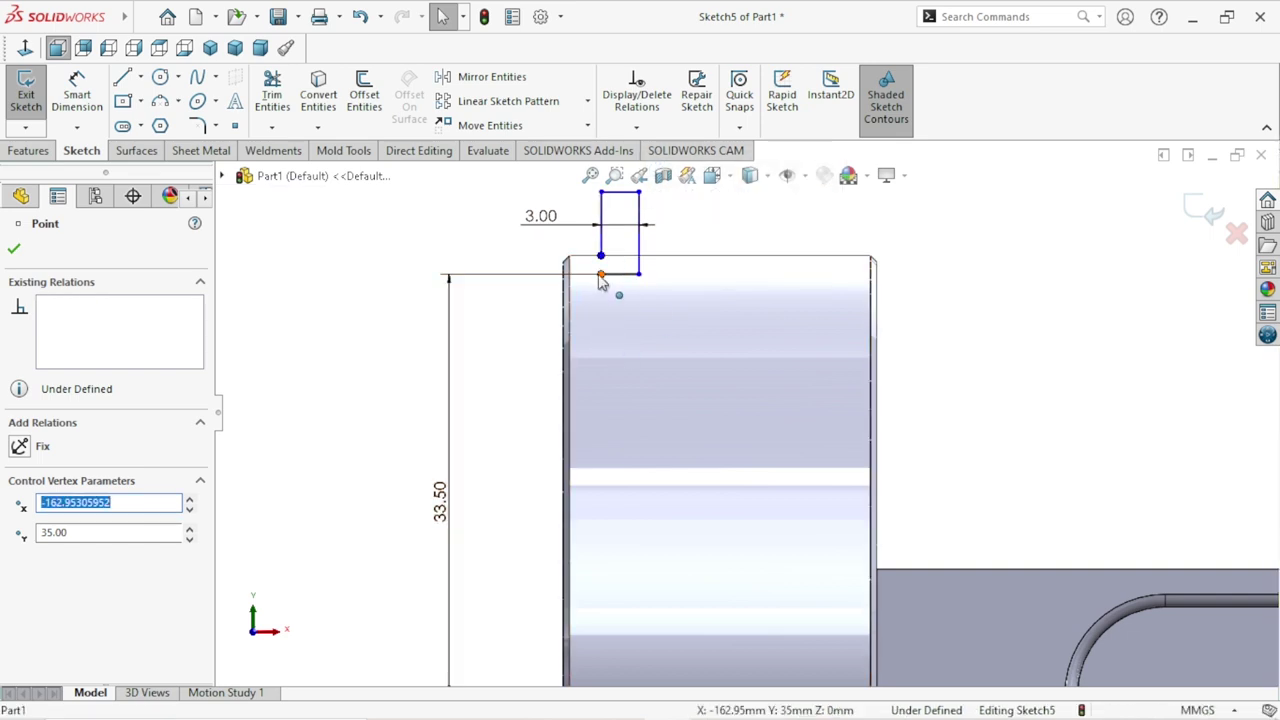
{"action": "left_click", "coordinate": [600, 273], "text": "ctrl"}
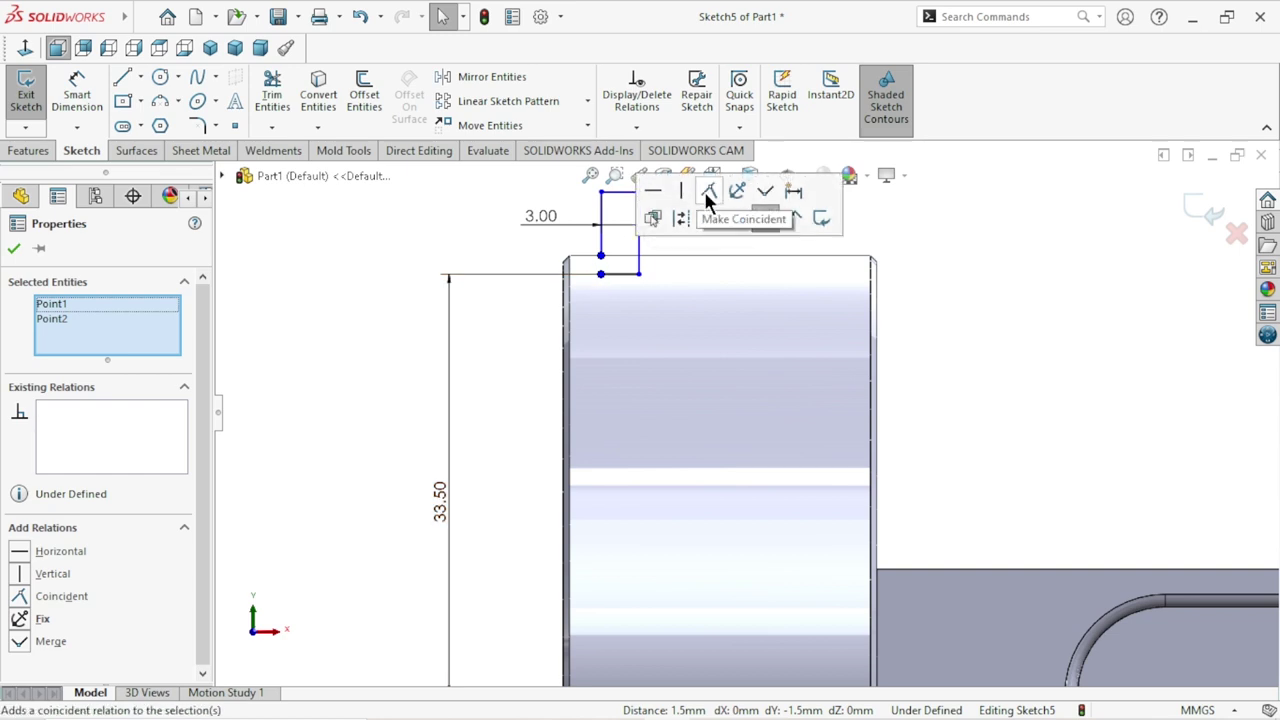
{"action": "left_click", "coordinate": [703, 188]}
{"action": "left_click", "coordinate": [15, 250]}
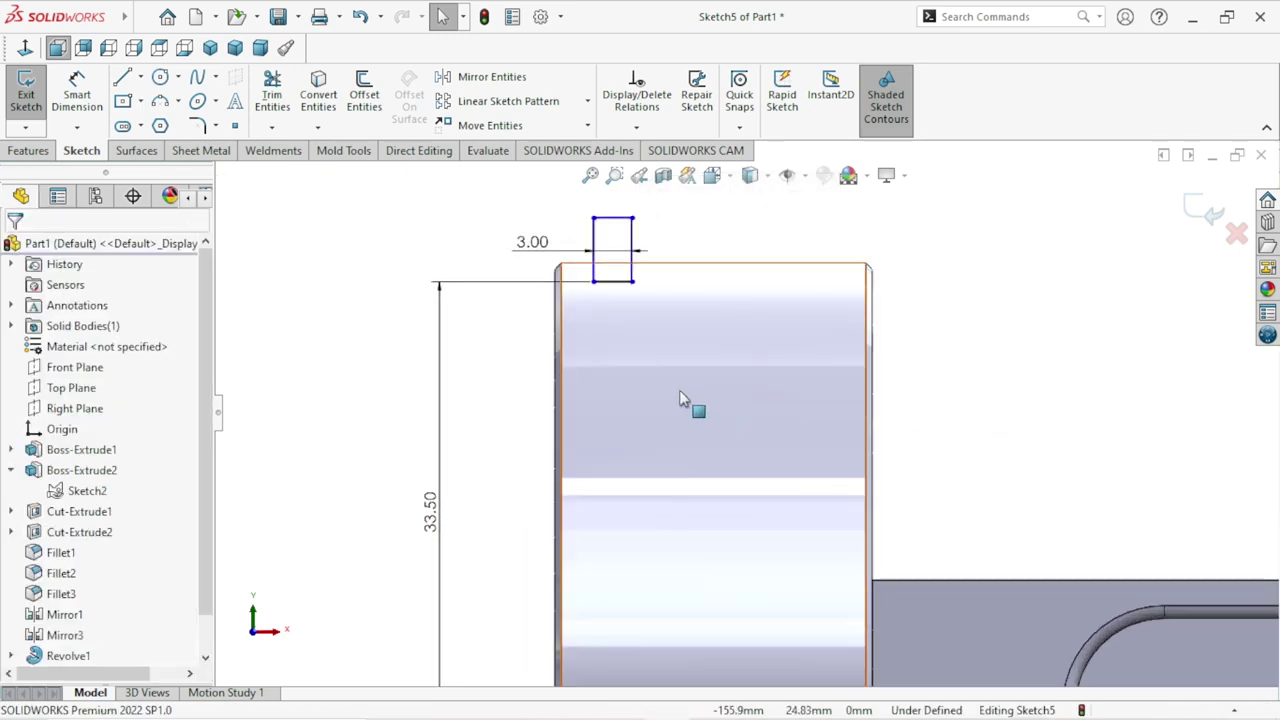
{"action": "scroll", "coordinate": [680, 390], "scroll_direction": "up", "scroll_amount": 1}
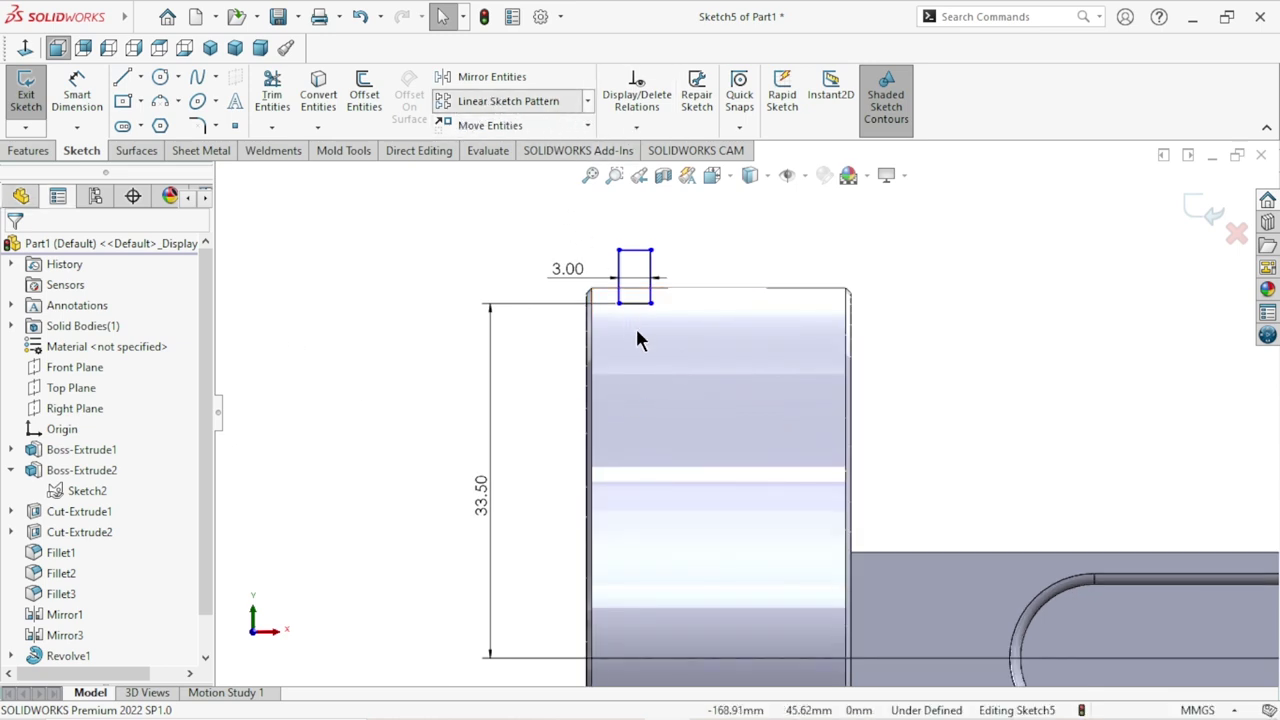
{"action": "scroll", "coordinate": [669, 497], "scroll_direction": "up", "scroll_amount": 3}
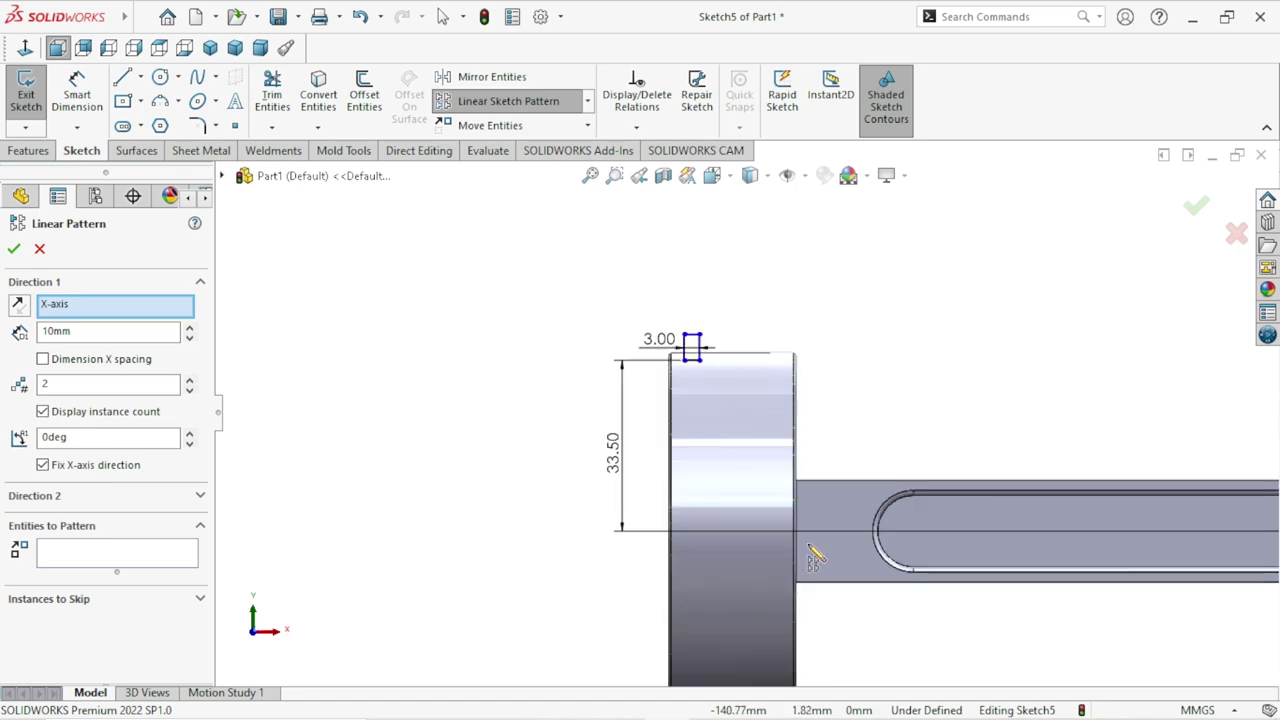
{"action": "scroll", "coordinate": [817, 551], "scroll_direction": "down", "scroll_amount": 1}
{"action": "scroll", "coordinate": [846, 503], "scroll_direction": "down", "scroll_amount": 1}
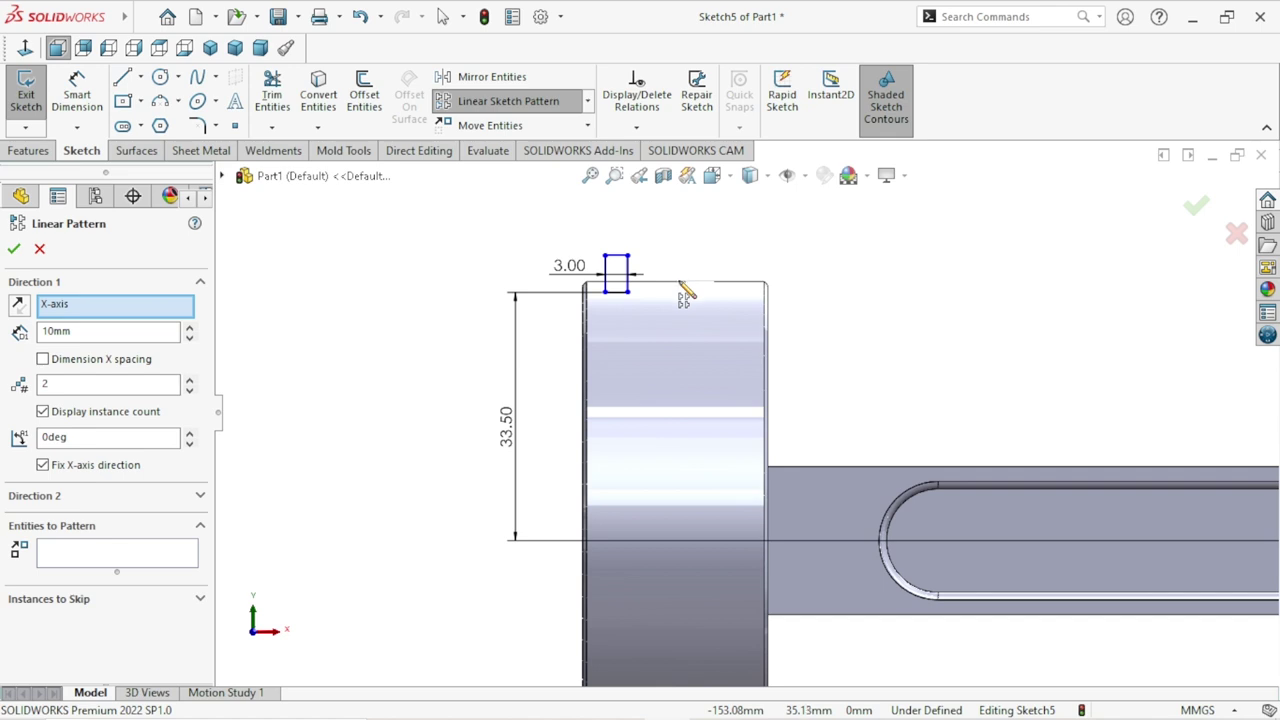
{"action": "right_click", "coordinate": [68, 316]}
{"action": "left_click", "coordinate": [135, 322]}
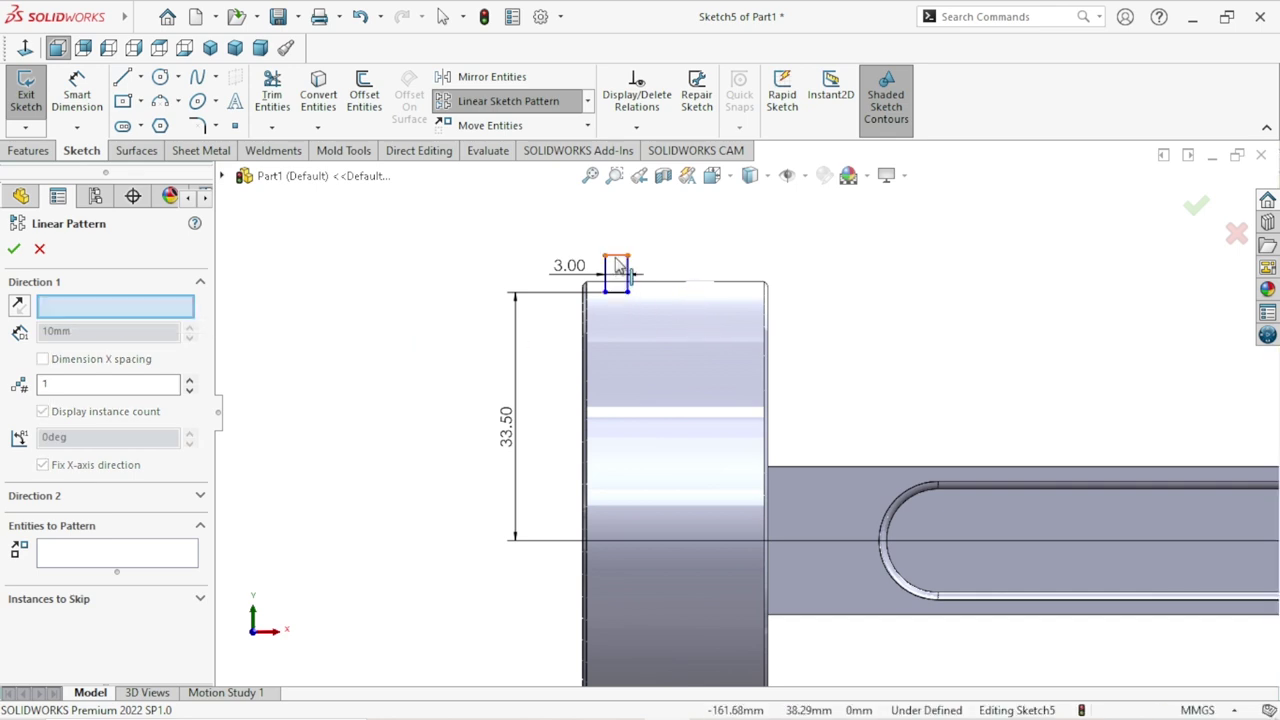
{"action": "left_click", "coordinate": [616, 258]}
{"action": "right_click", "coordinate": [41, 308]}
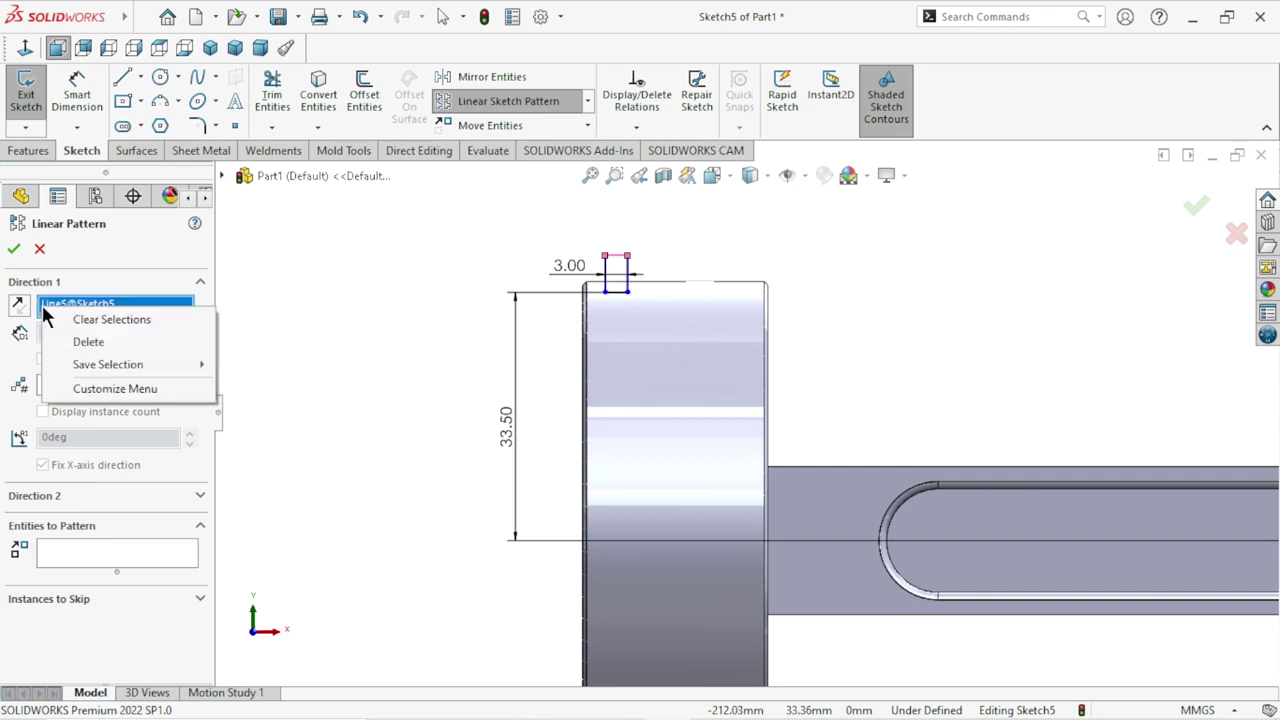
{"action": "left_click", "coordinate": [100, 318]}
{"action": "scroll", "coordinate": [790, 530], "scroll_direction": "up", "scroll_amount": 3}
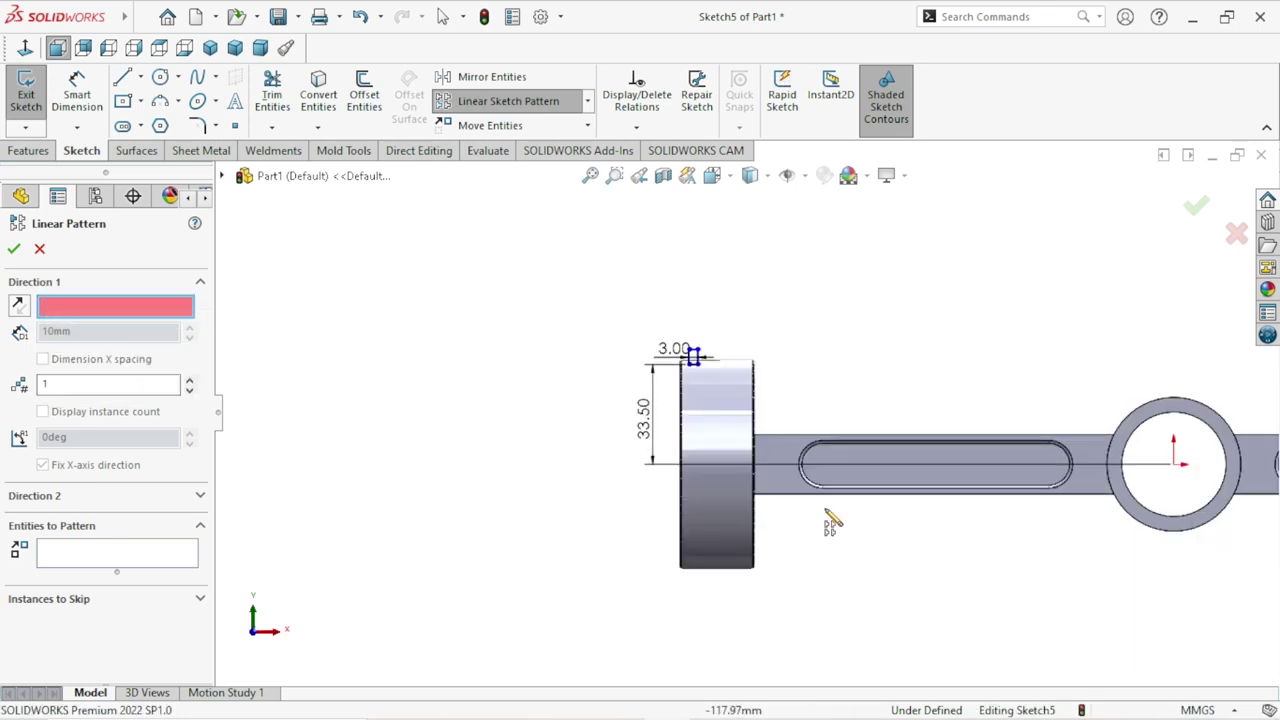
{"action": "scroll", "coordinate": [874, 480], "scroll_direction": "down", "scroll_amount": 5}
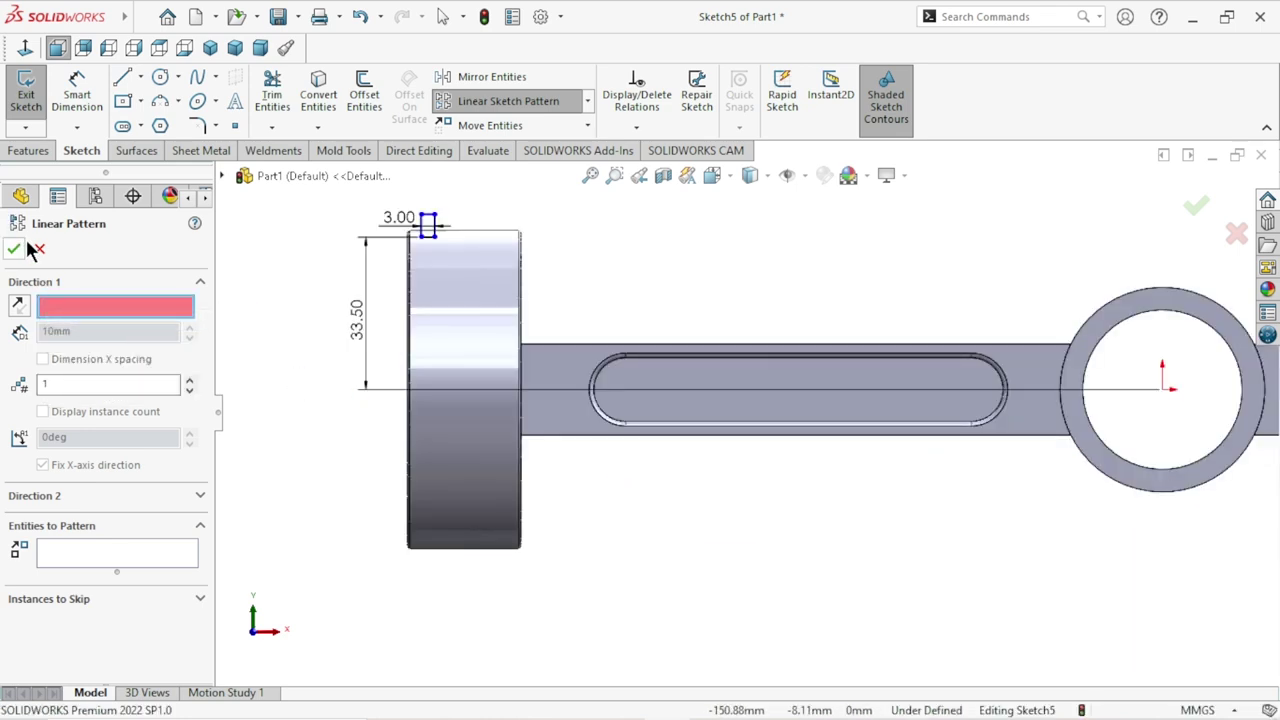
{"action": "left_click", "coordinate": [36, 249]}
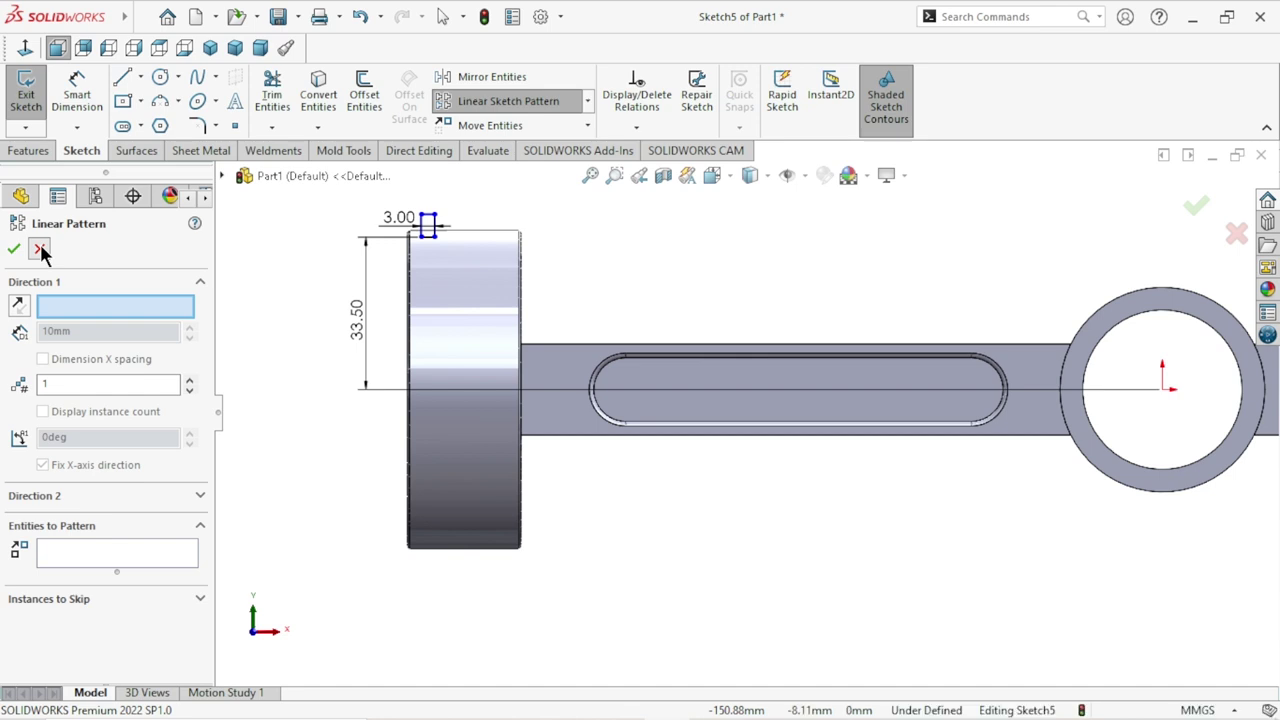
Draw a horizontal construction centreline from the ring's centre to left of the end disc.
{"action": "left_click", "coordinate": [124, 79]}
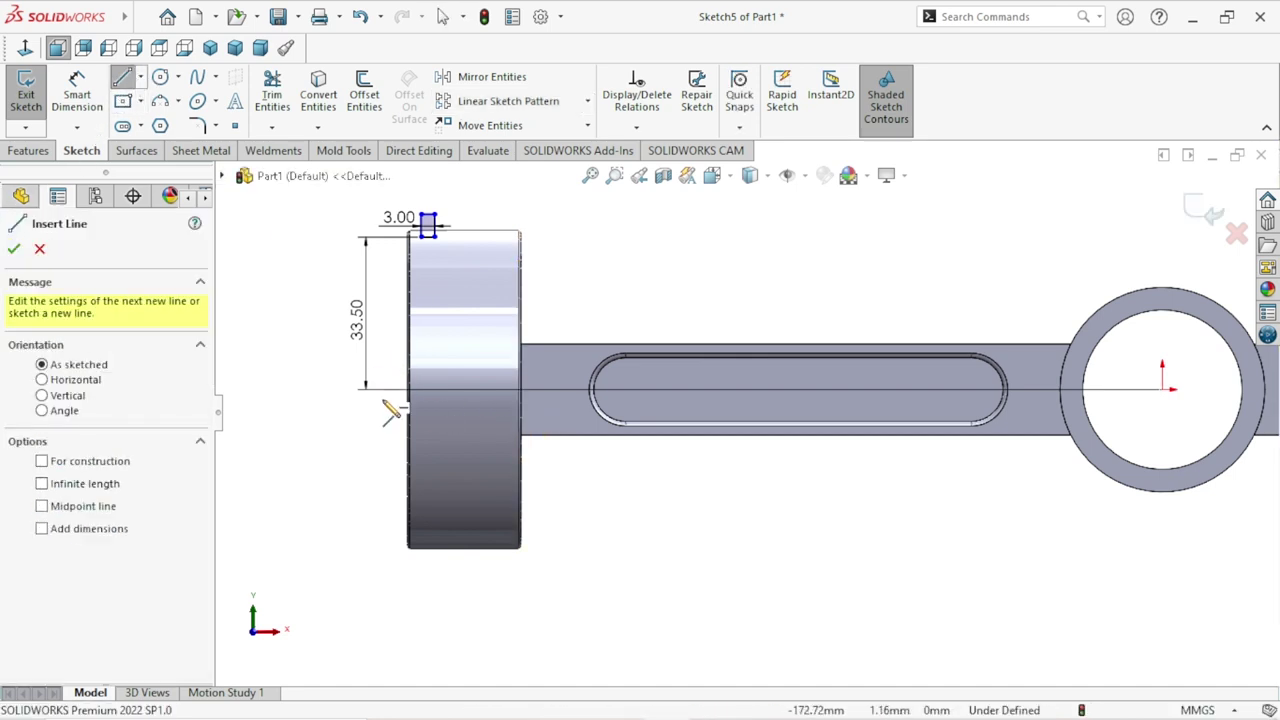
{"action": "left_click", "coordinate": [1161, 389]}
{"action": "left_click", "coordinate": [288, 389]}
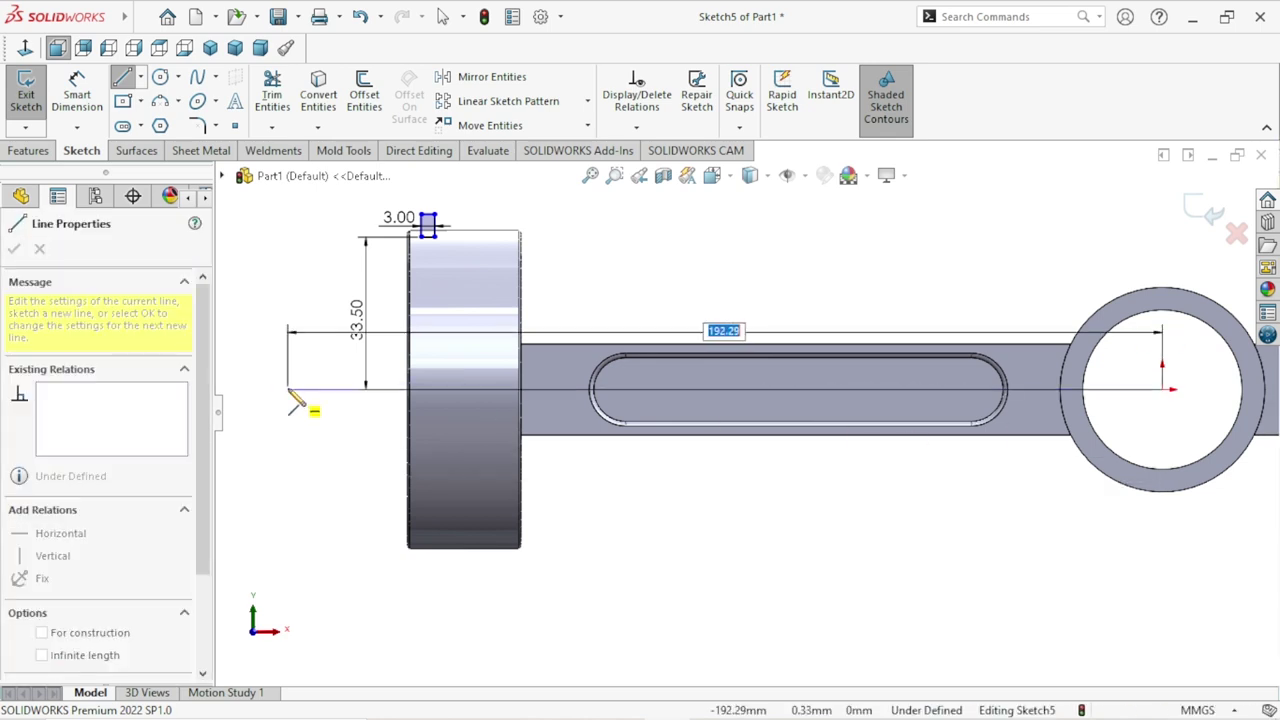
{"action": "right_click", "coordinate": [272, 352]}
{"action": "left_click", "coordinate": [286, 363]}
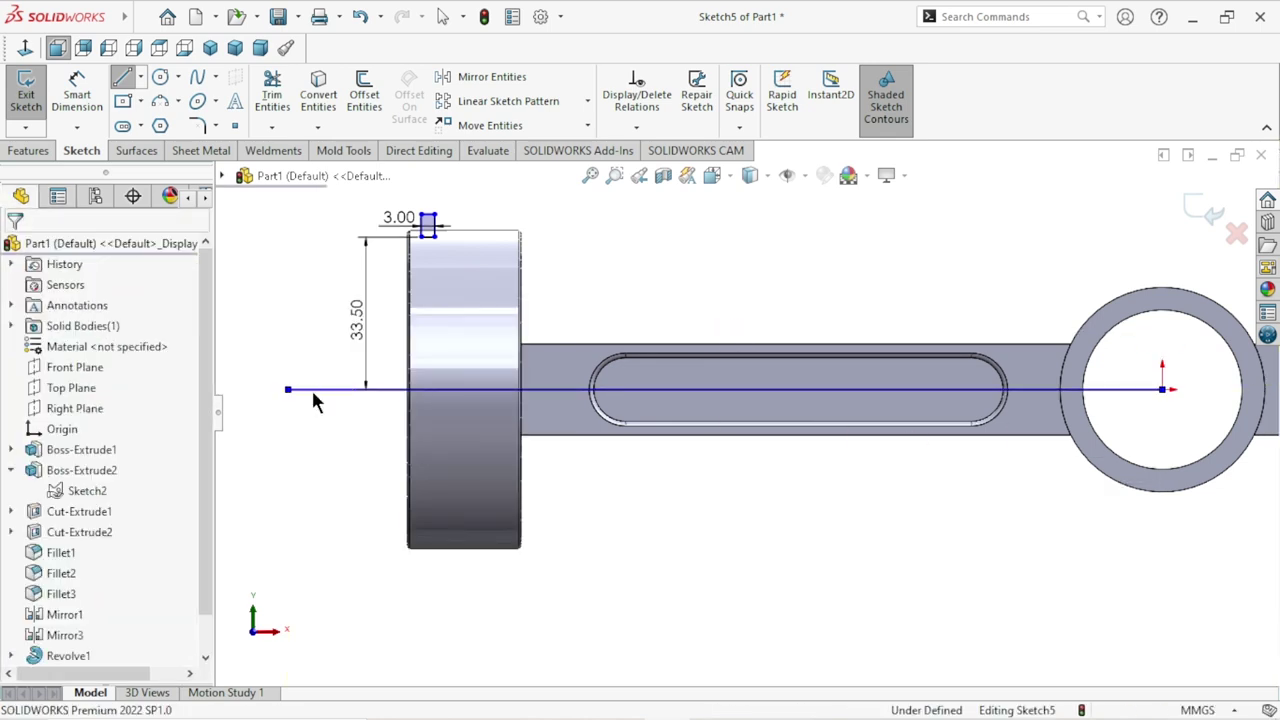
{"action": "left_click", "coordinate": [318, 392]}
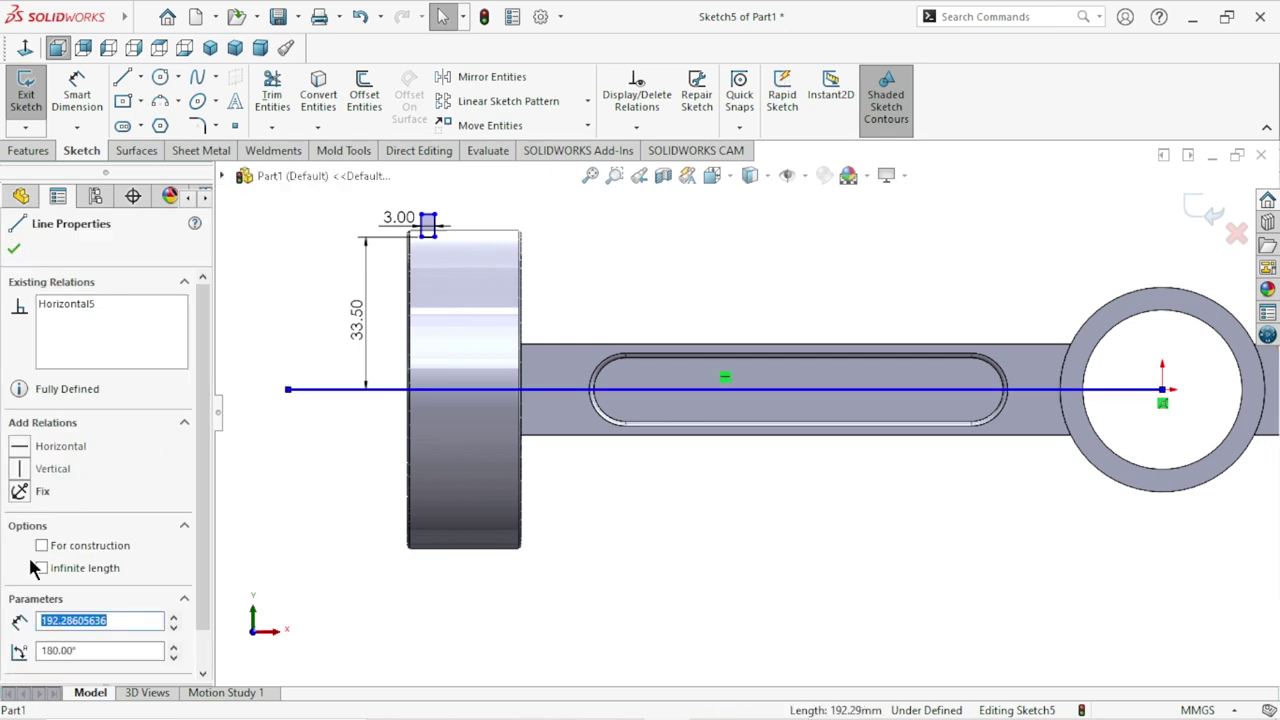
{"action": "left_click", "coordinate": [41, 546]}
{"action": "left_click", "coordinate": [14, 248]}
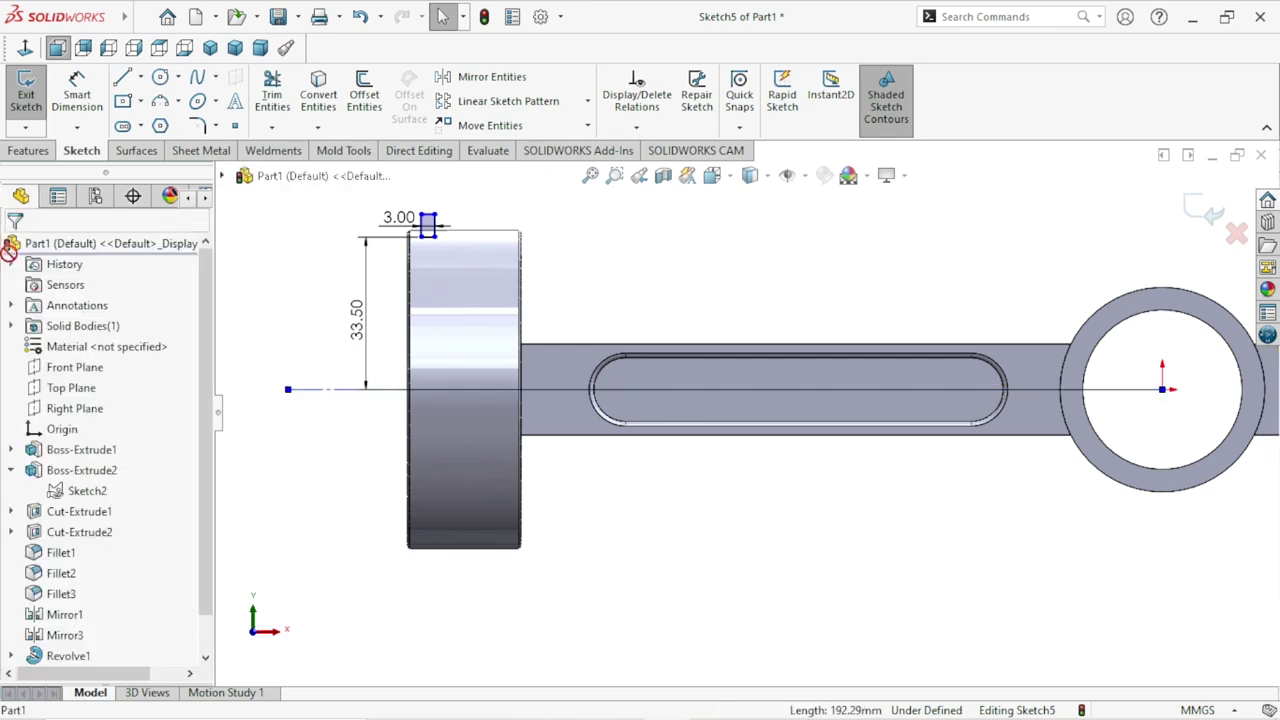
{"action": "left_click", "coordinate": [549, 103]}
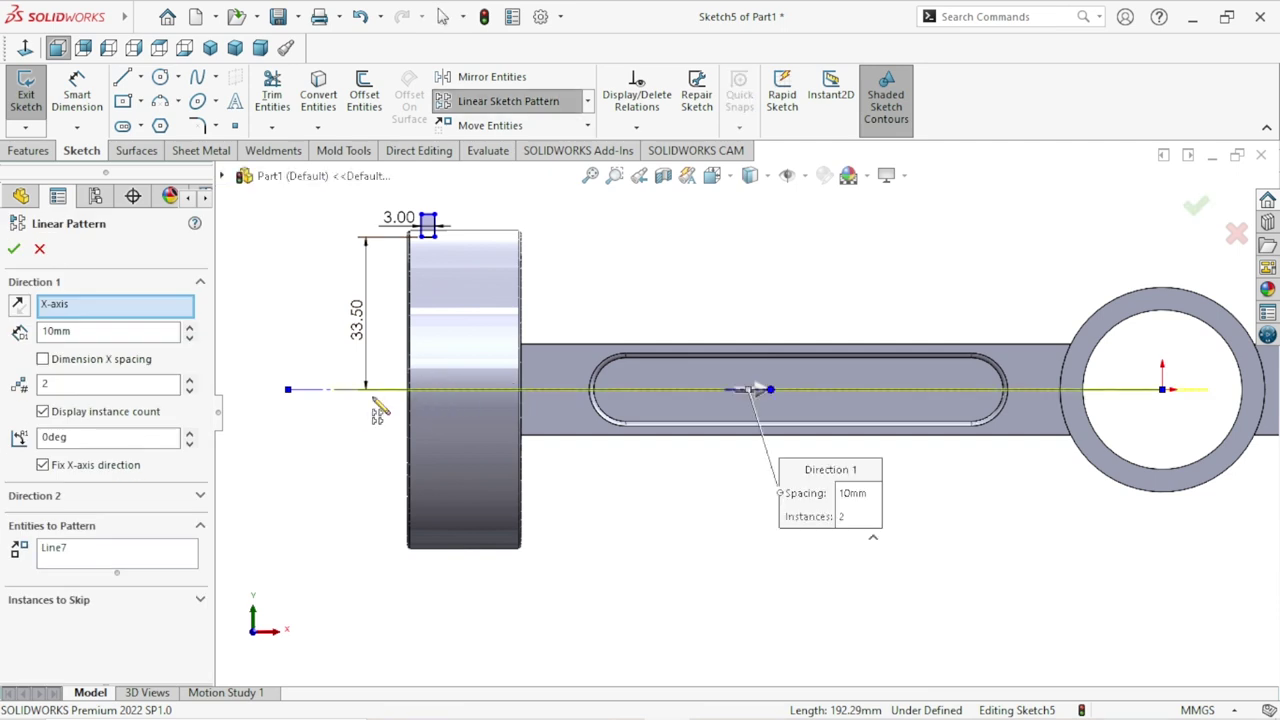
Set up a linear pattern of the small rectangle along the centreline with 3 instances.
{"action": "left_click", "coordinate": [336, 392]}
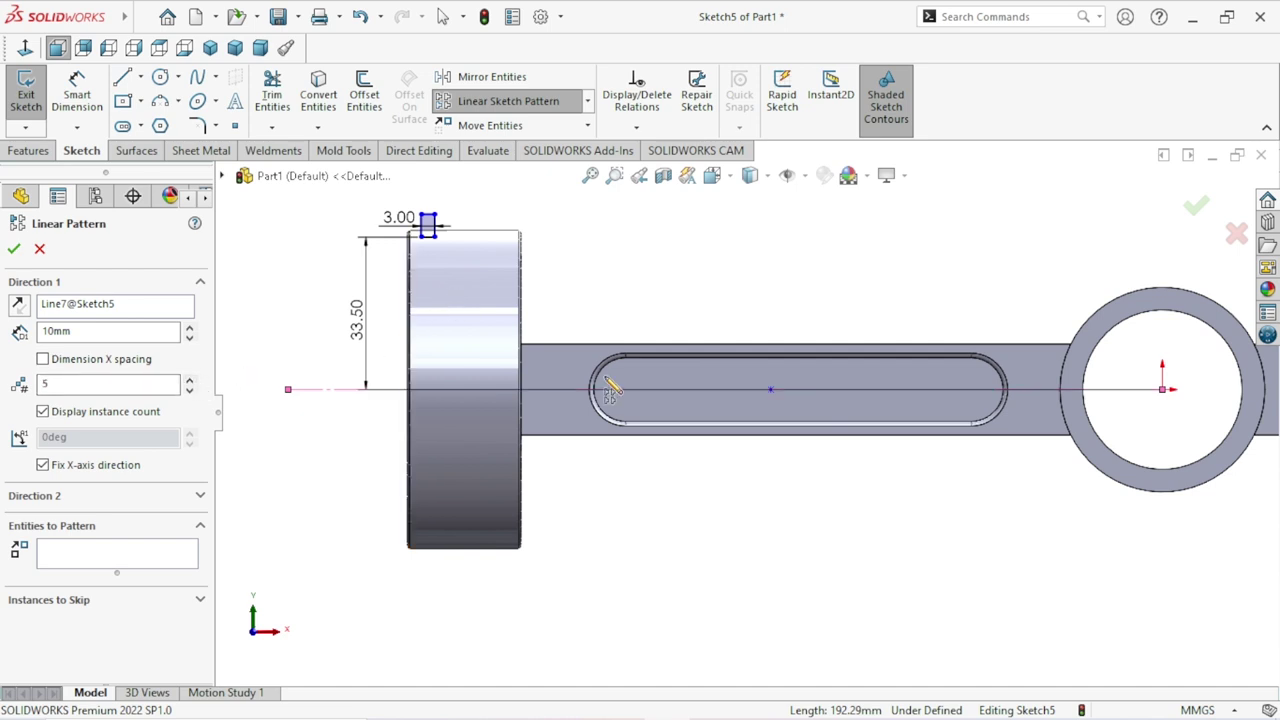
{"action": "scroll", "coordinate": [609, 390], "scroll_direction": "up", "scroll_amount": 2}
{"action": "scroll", "coordinate": [729, 434], "scroll_direction": "down", "scroll_amount": 1}
{"action": "scroll", "coordinate": [691, 380], "scroll_direction": "down", "scroll_amount": 2}
{"action": "scroll", "coordinate": [691, 380], "scroll_direction": "down", "scroll_amount": 1}
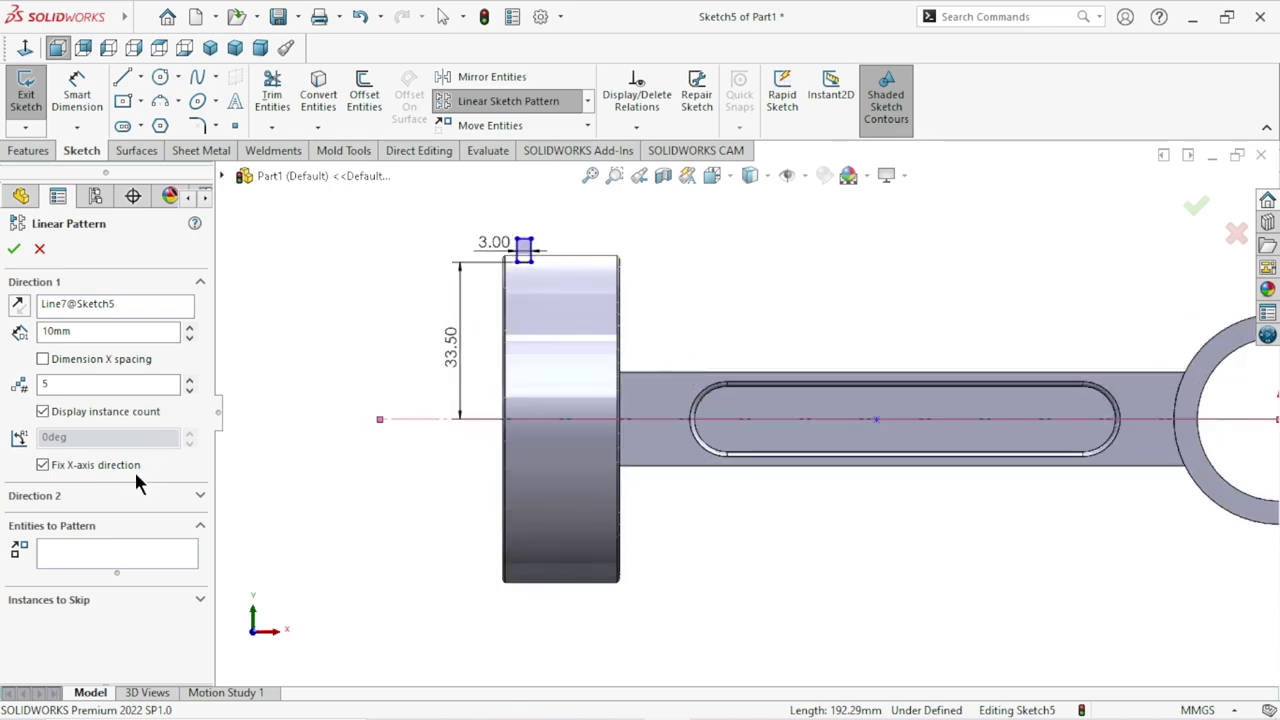
{"action": "left_click", "coordinate": [189, 390]}
{"action": "left_click", "coordinate": [189, 390]}
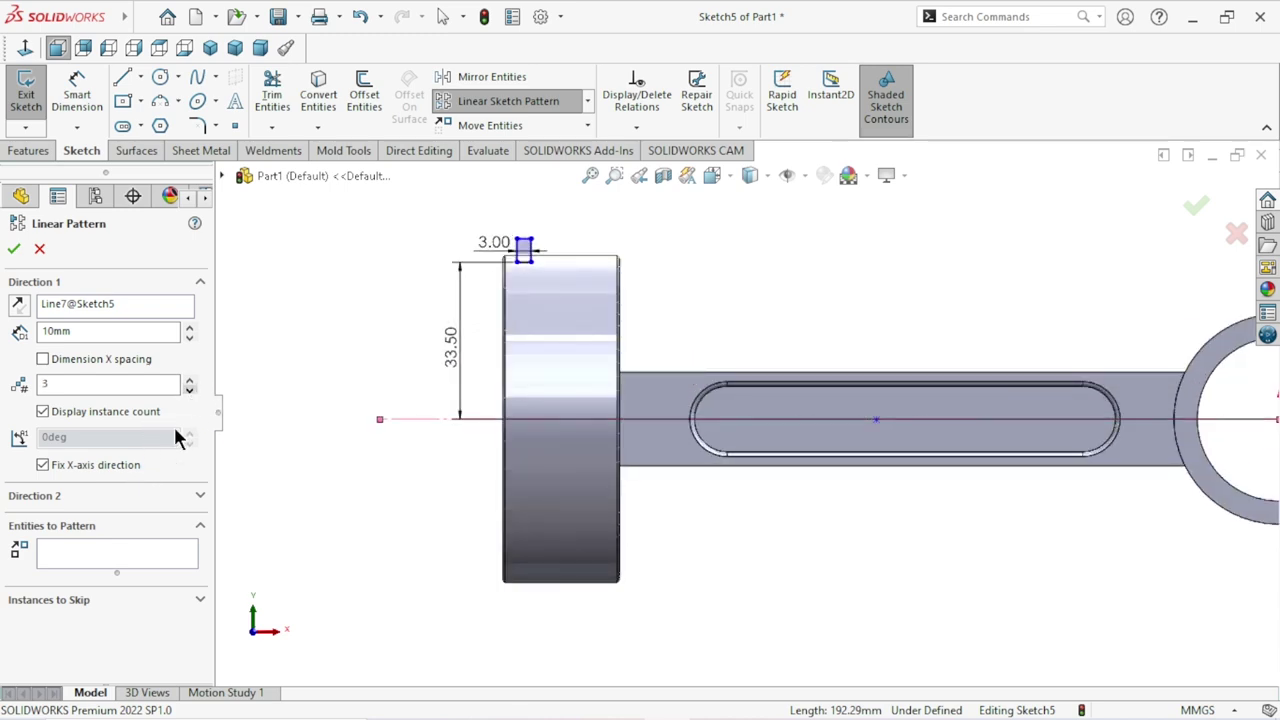
{"action": "left_click", "coordinate": [58, 560]}
{"action": "scroll", "coordinate": [545, 318], "scroll_direction": "down", "scroll_amount": 2}
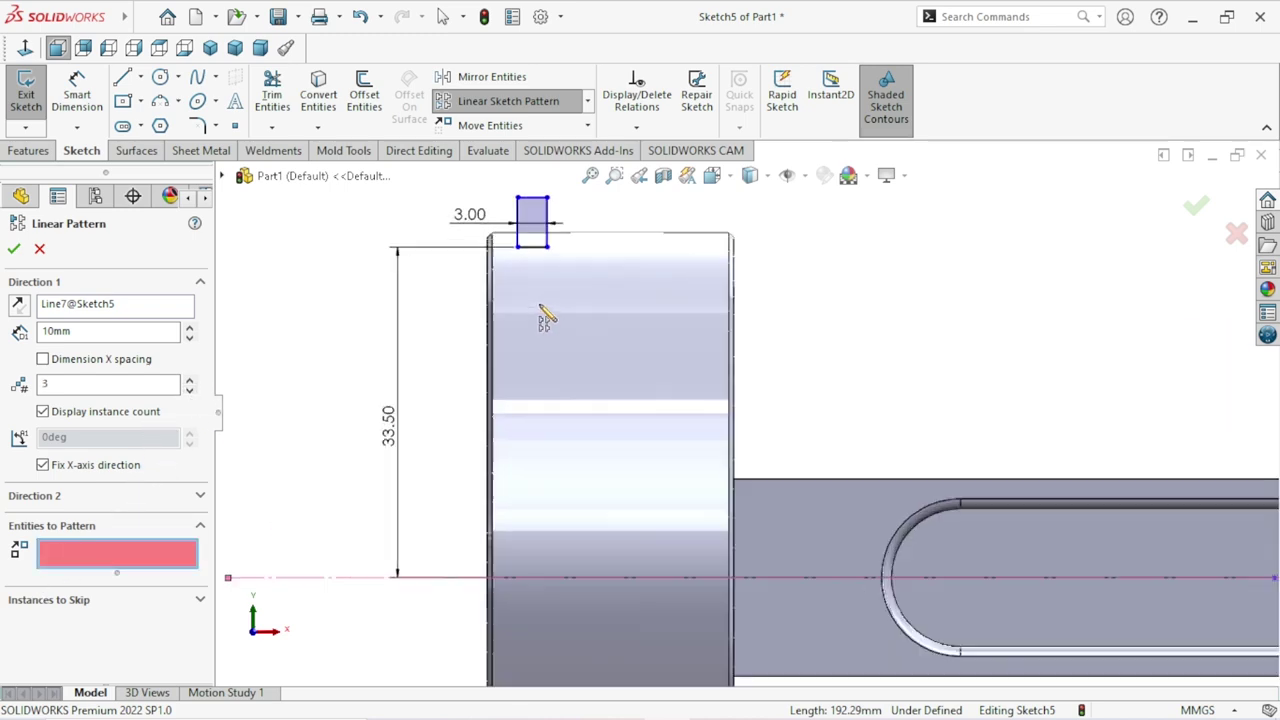
{"action": "left_click", "coordinate": [537, 222]}
{"action": "scroll", "coordinate": [522, 450], "scroll_direction": "up", "scroll_amount": 1}
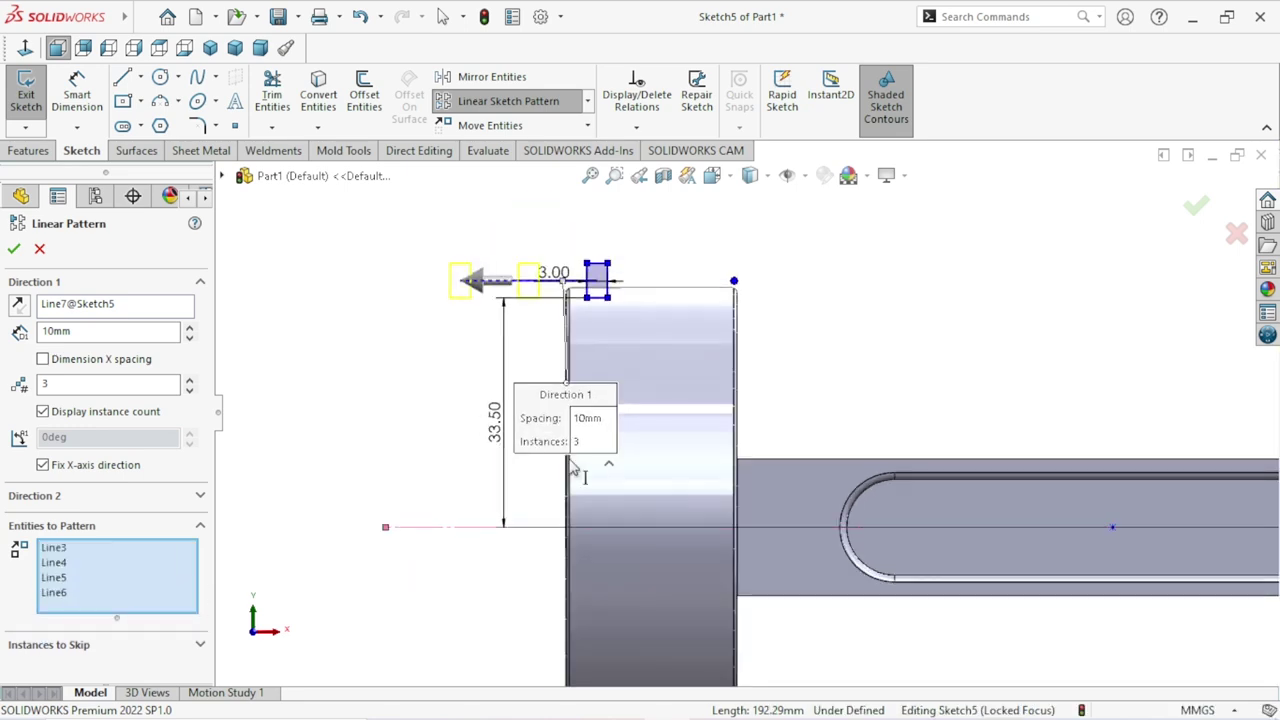
Reverse the pattern direction, set 8 mm spacing, and confirm the pattern.
{"action": "left_click", "coordinate": [18, 305]}
{"action": "type", "text": "5"}
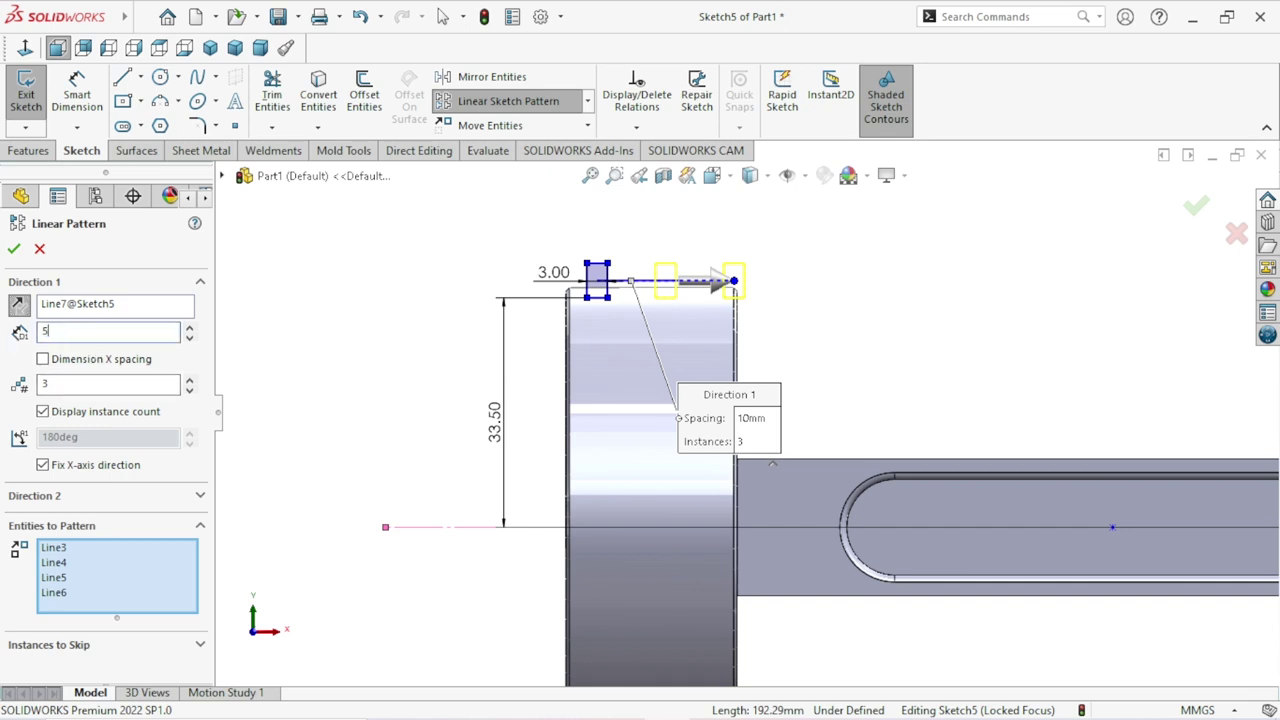
{"action": "key", "text": "Tab"}
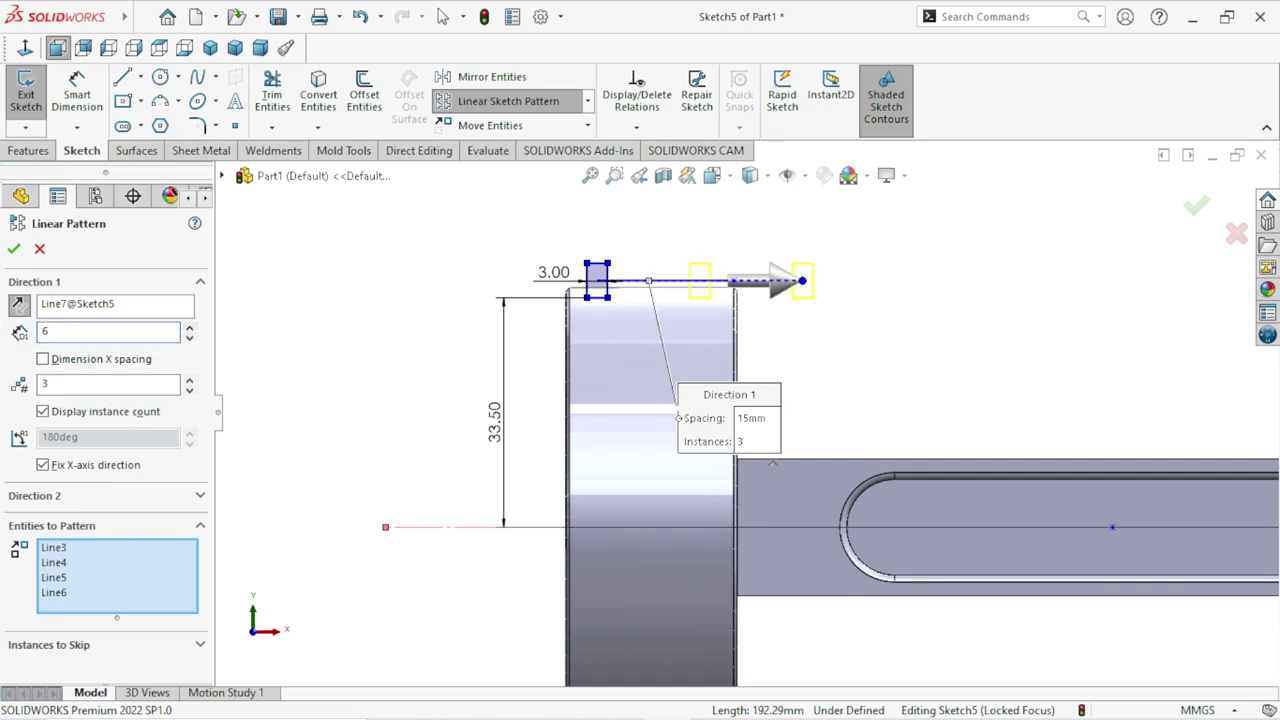
{"action": "key", "text": "Tab"}
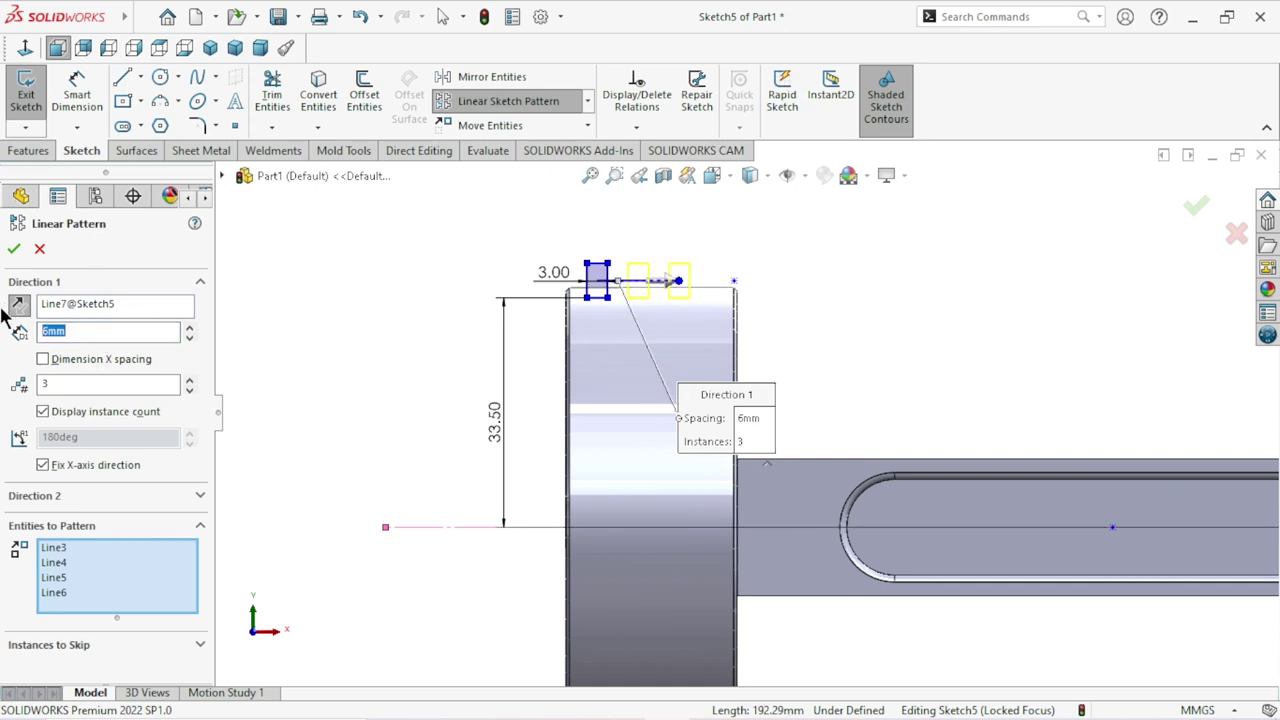
{"action": "key", "text": "Tab"}
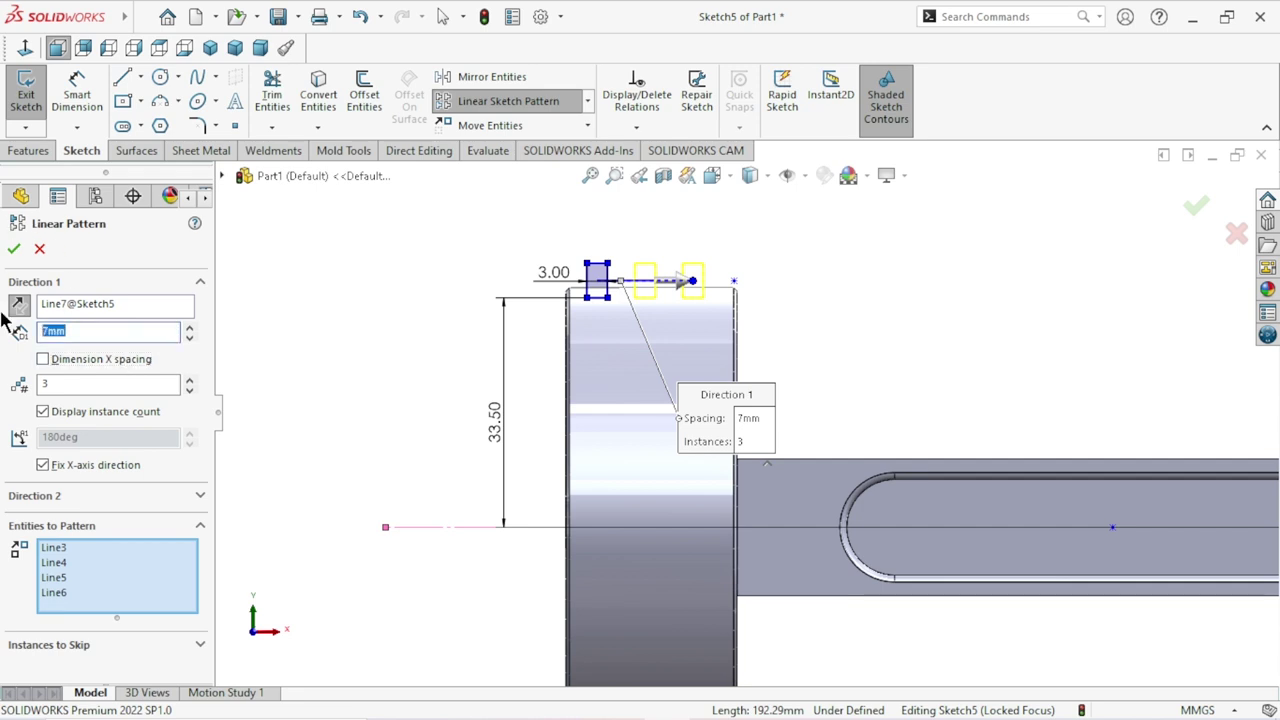
{"action": "key", "text": "Tab"}
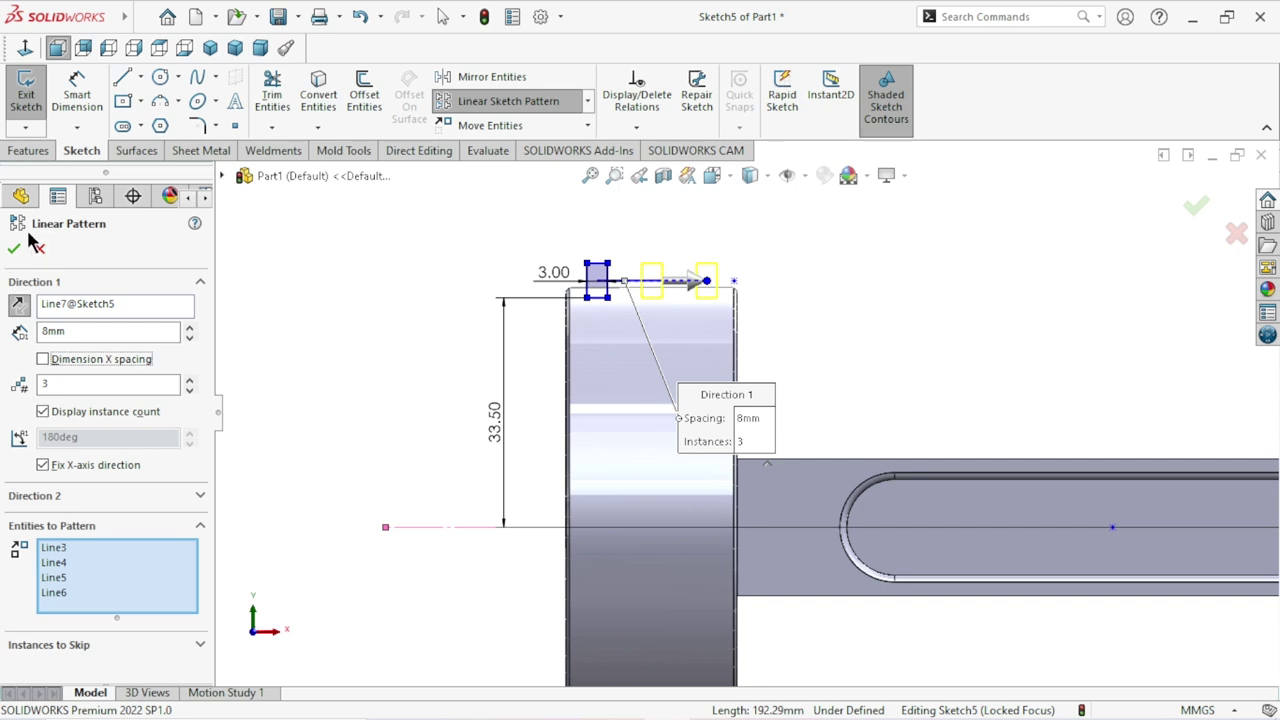
{"action": "key", "text": "Return"}
{"action": "scroll", "coordinate": [757, 471], "scroll_direction": "up", "scroll_amount": 2}
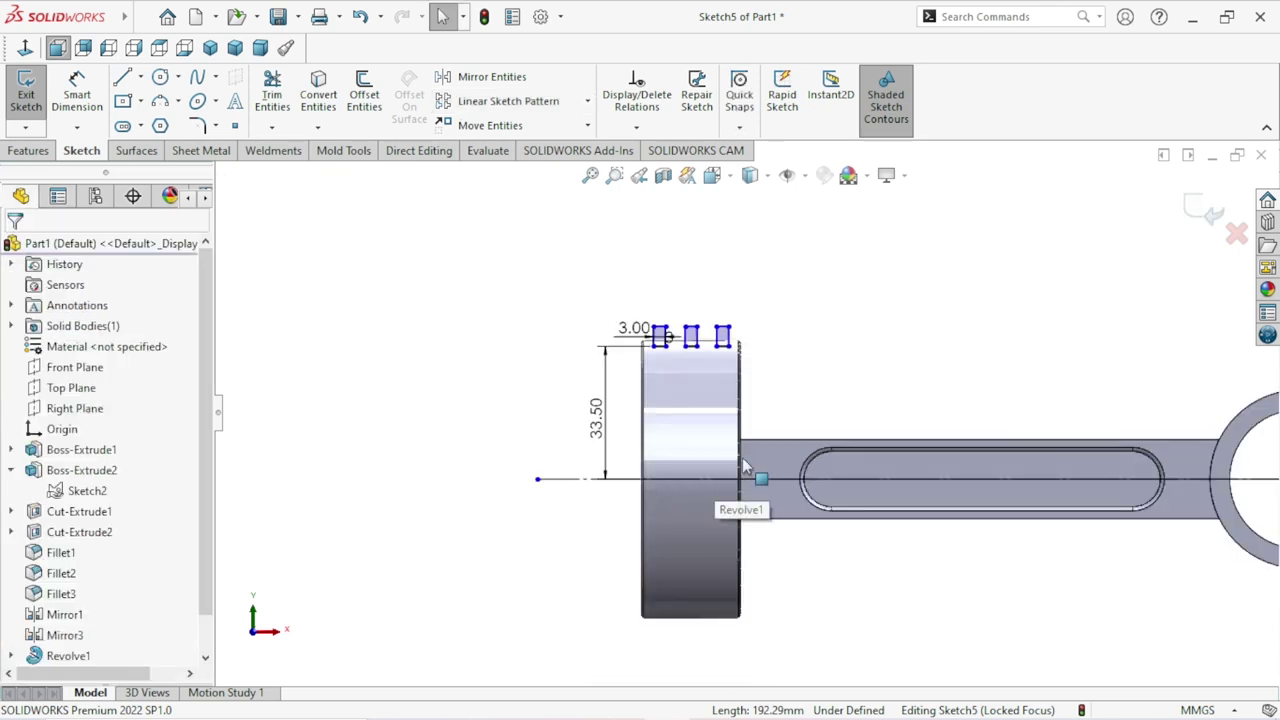
Dimension the last rectangle 3 mm in from the disc's right edge and raise both 3.00 dimensions.
{"action": "scroll", "coordinate": [829, 371], "scroll_direction": "down", "scroll_amount": 2}
{"action": "scroll", "coordinate": [757, 335], "scroll_direction": "down", "scroll_amount": 1}
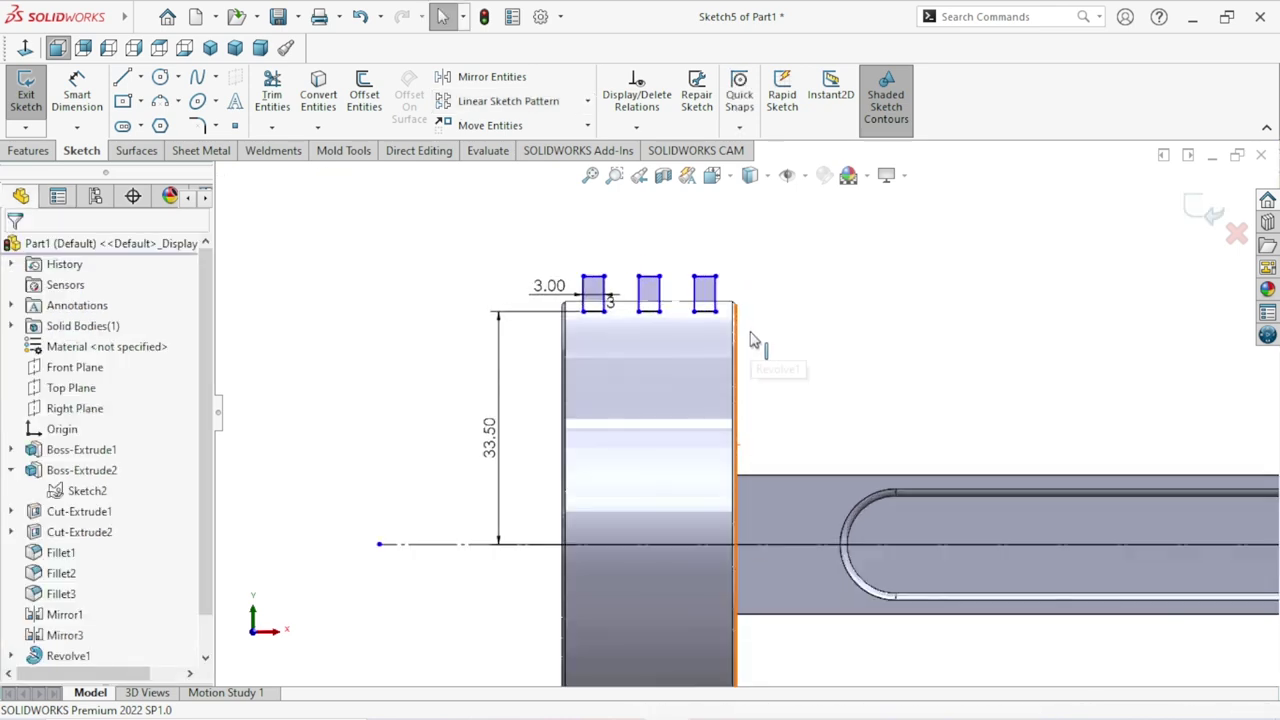
{"action": "scroll", "coordinate": [740, 328], "scroll_direction": "down", "scroll_amount": 1}
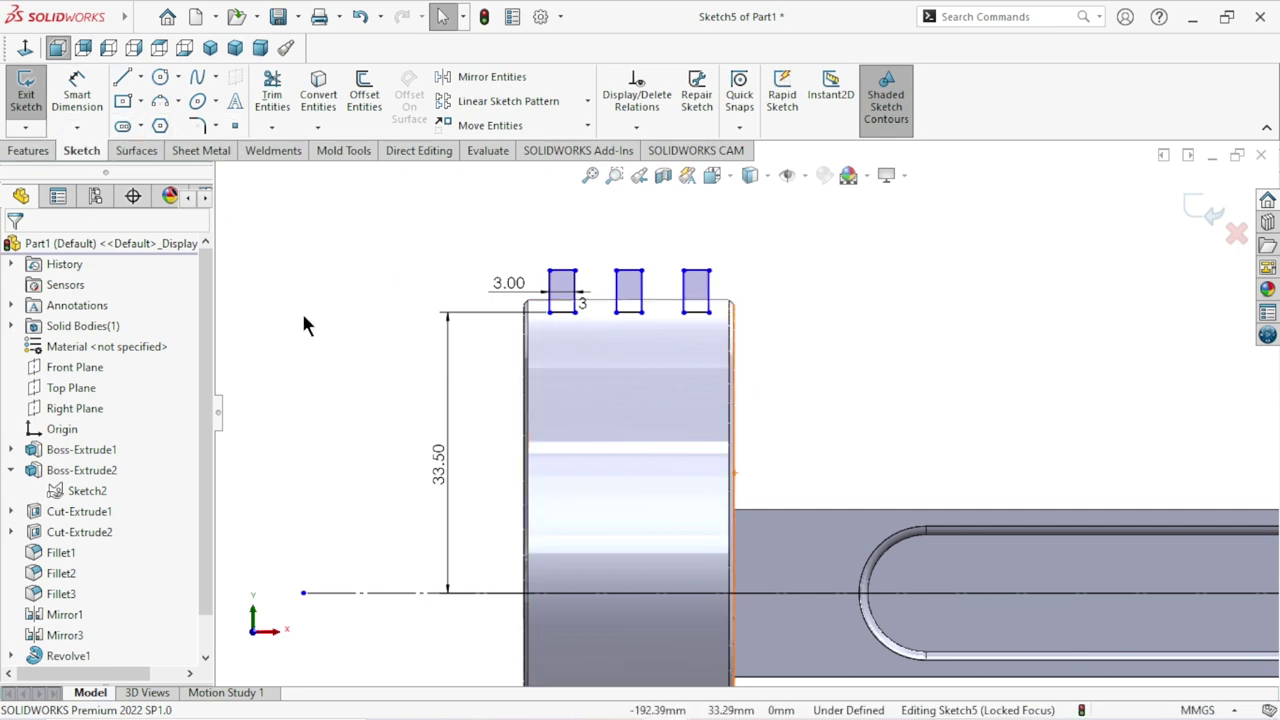
{"action": "scroll", "coordinate": [629, 434], "scroll_direction": "up", "scroll_amount": 2}
{"action": "scroll", "coordinate": [775, 420], "scroll_direction": "up", "scroll_amount": 1}
{"action": "scroll", "coordinate": [775, 420], "scroll_direction": "down", "scroll_amount": 1}
{"action": "scroll", "coordinate": [775, 420], "scroll_direction": "down", "scroll_amount": 1}
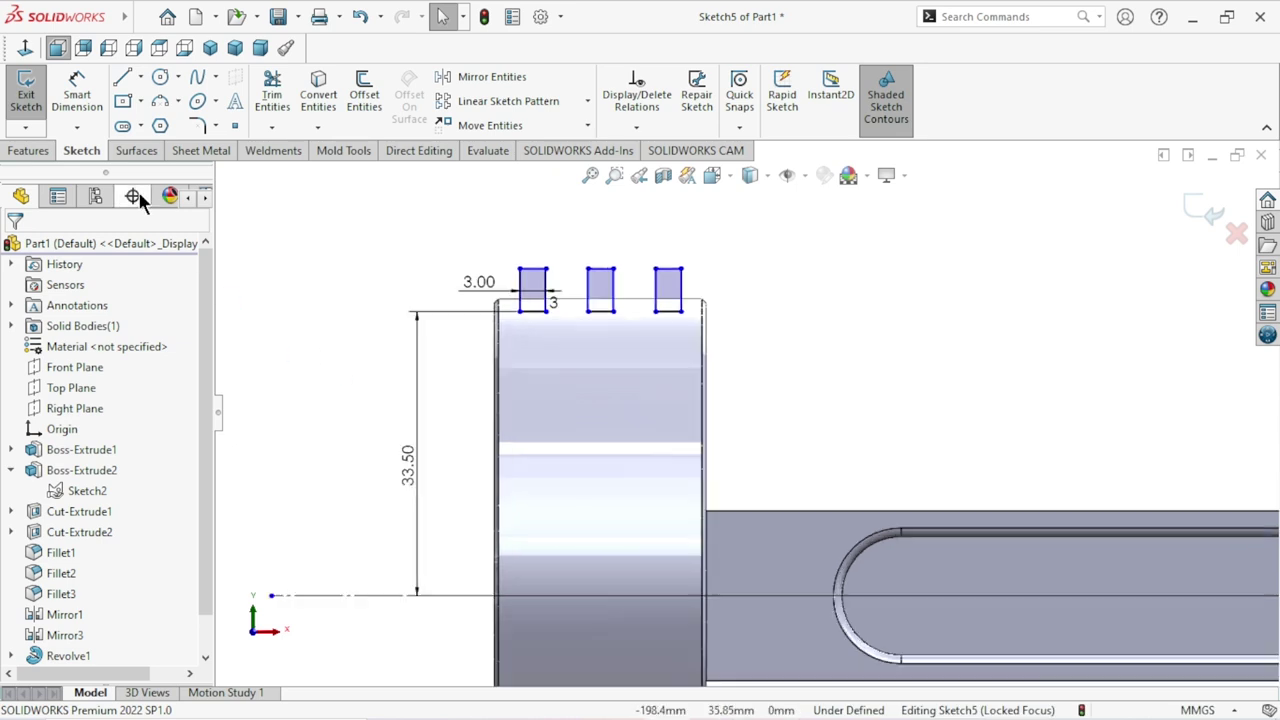
{"action": "left_click", "coordinate": [77, 95]}
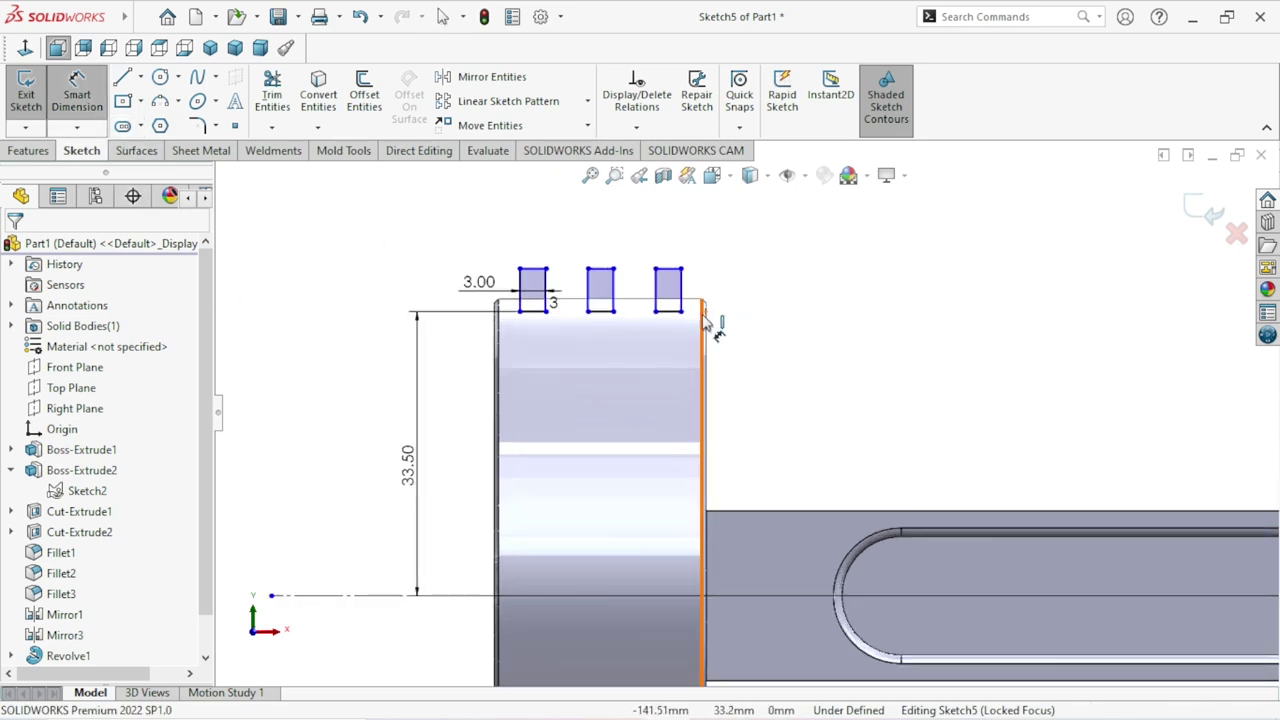
{"action": "left_click", "coordinate": [705, 320]}
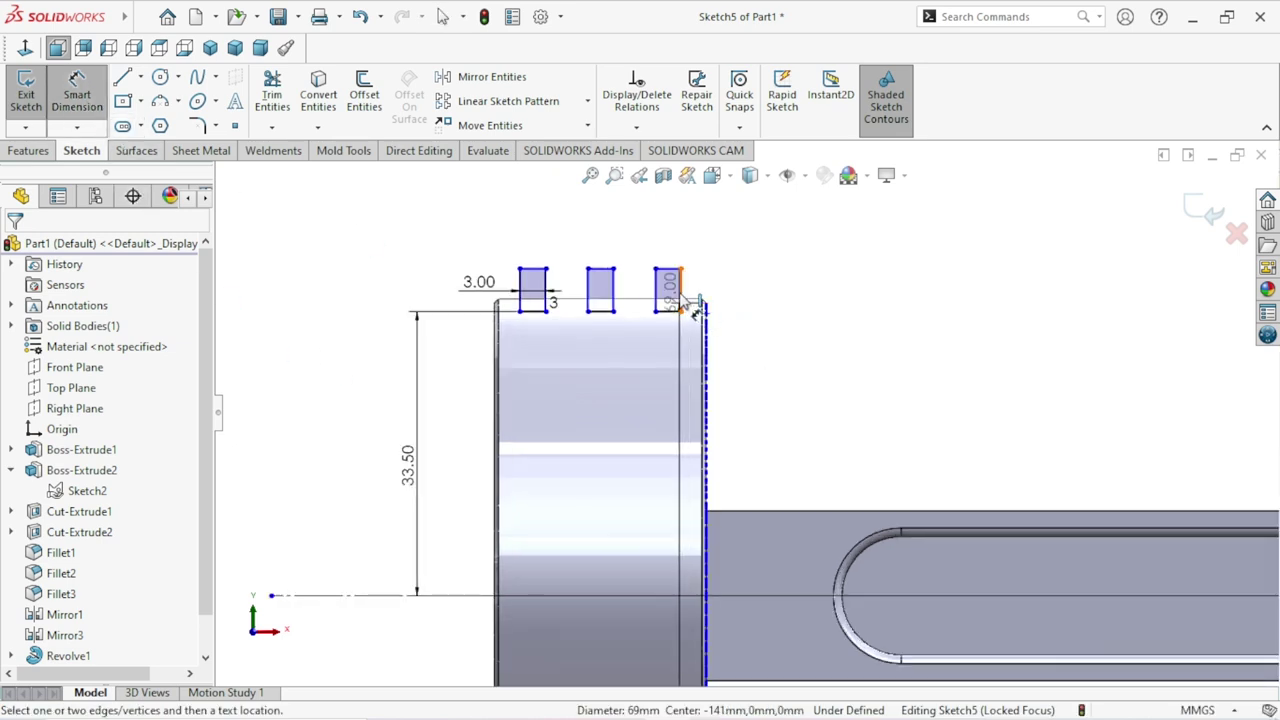
{"action": "left_click", "coordinate": [681, 288]}
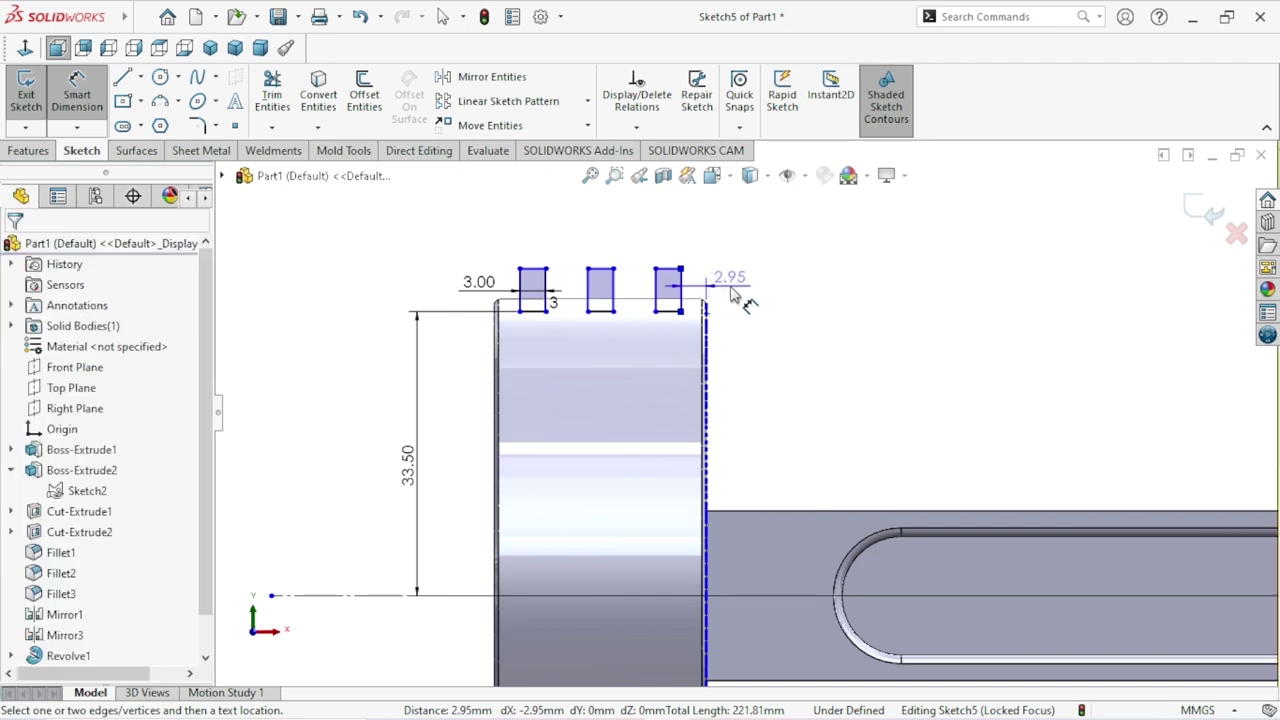
{"action": "left_click", "coordinate": [733, 293]}
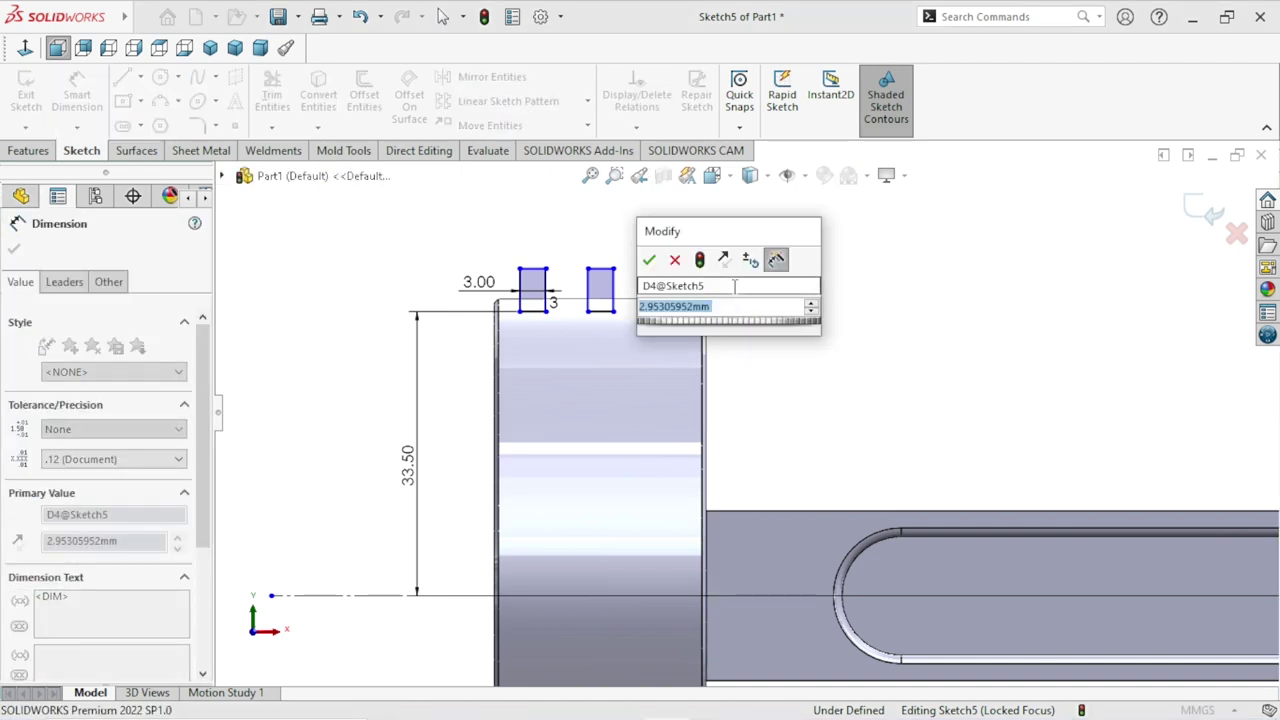
{"action": "type", "text": "3"}
{"action": "key", "text": "Return"}
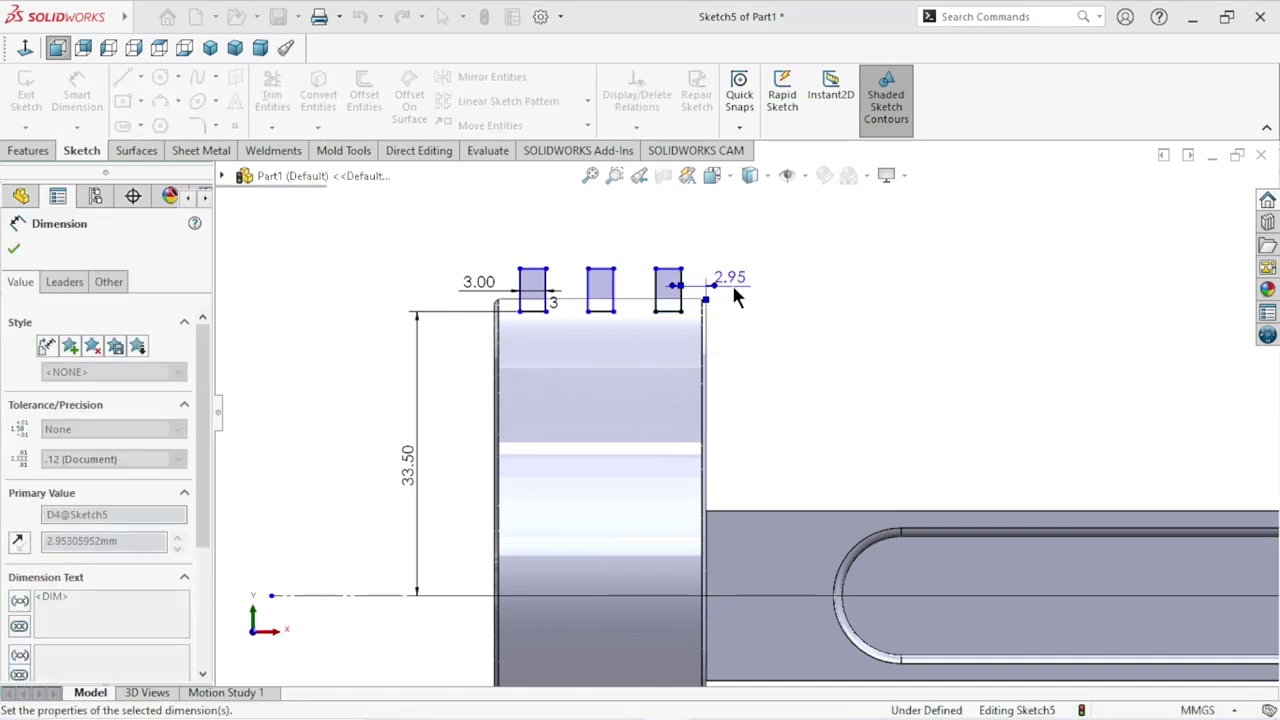
{"action": "scroll", "coordinate": [691, 428], "scroll_direction": "up", "scroll_amount": 2}
{"action": "scroll", "coordinate": [734, 400], "scroll_direction": "down", "scroll_amount": 2}
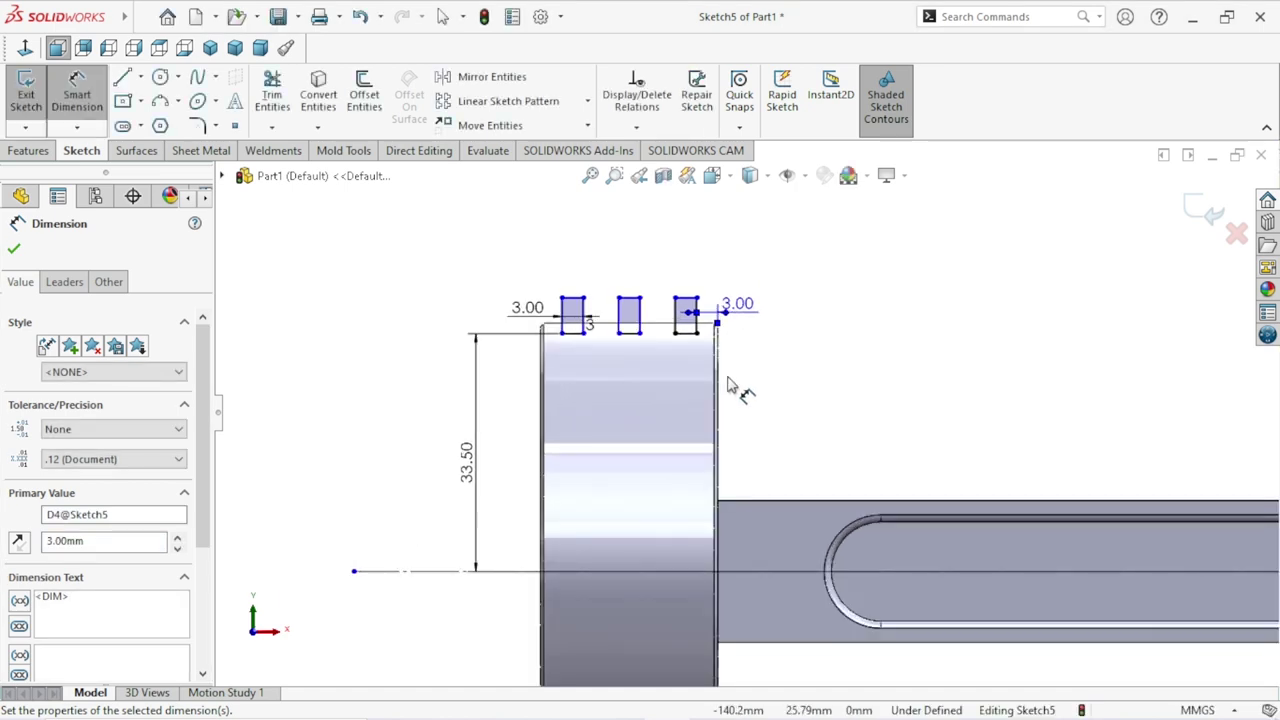
{"action": "left_click_drag", "start_coordinate": [763, 300], "coordinate": [755, 240]}
{"action": "mouse_move", "coordinate": [490, 293]}
{"action": "left_mouse_down"}
{"action": "mouse_move", "coordinate": [512, 247]}
{"action": "mouse_move", "coordinate": [482, 240]}
{"action": "left_mouse_up"}
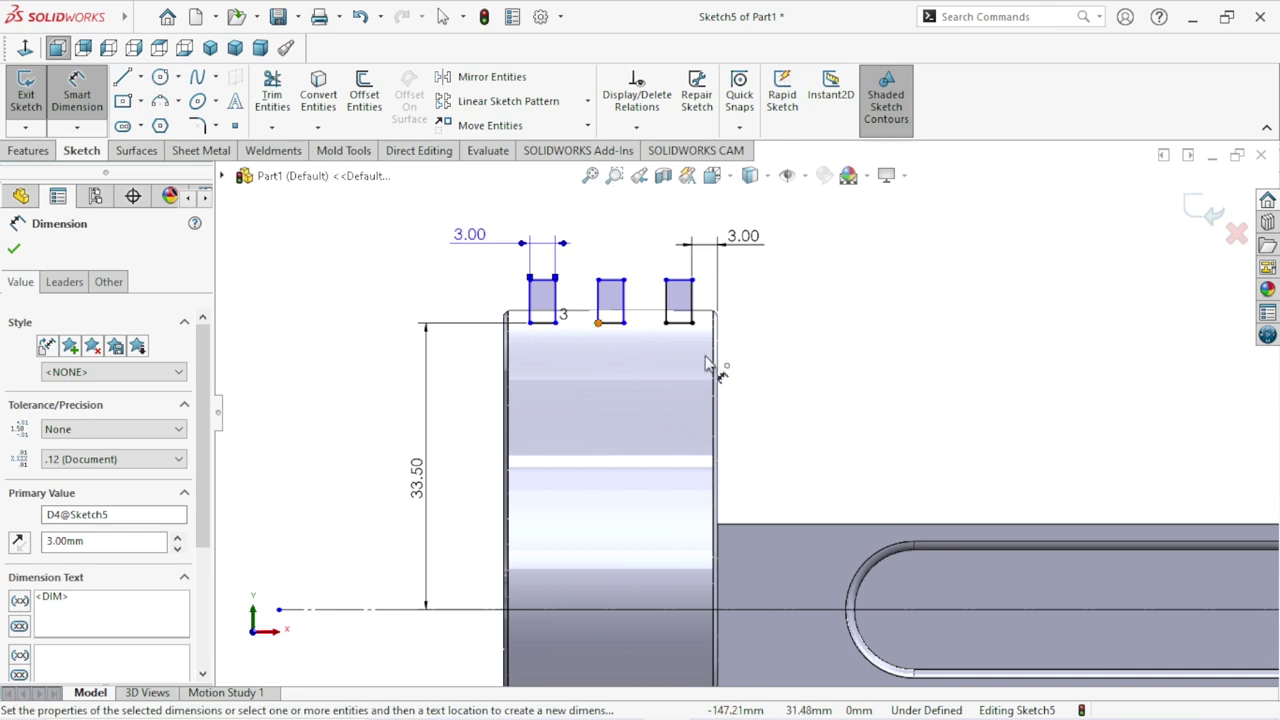
Dimension the first rectangle 3 mm in from the disc's left edge.
{"action": "scroll", "coordinate": [594, 420], "scroll_direction": "up", "scroll_amount": 2}
{"action": "scroll", "coordinate": [634, 380], "scroll_direction": "down", "scroll_amount": 2}
{"action": "left_click", "coordinate": [577, 358]}
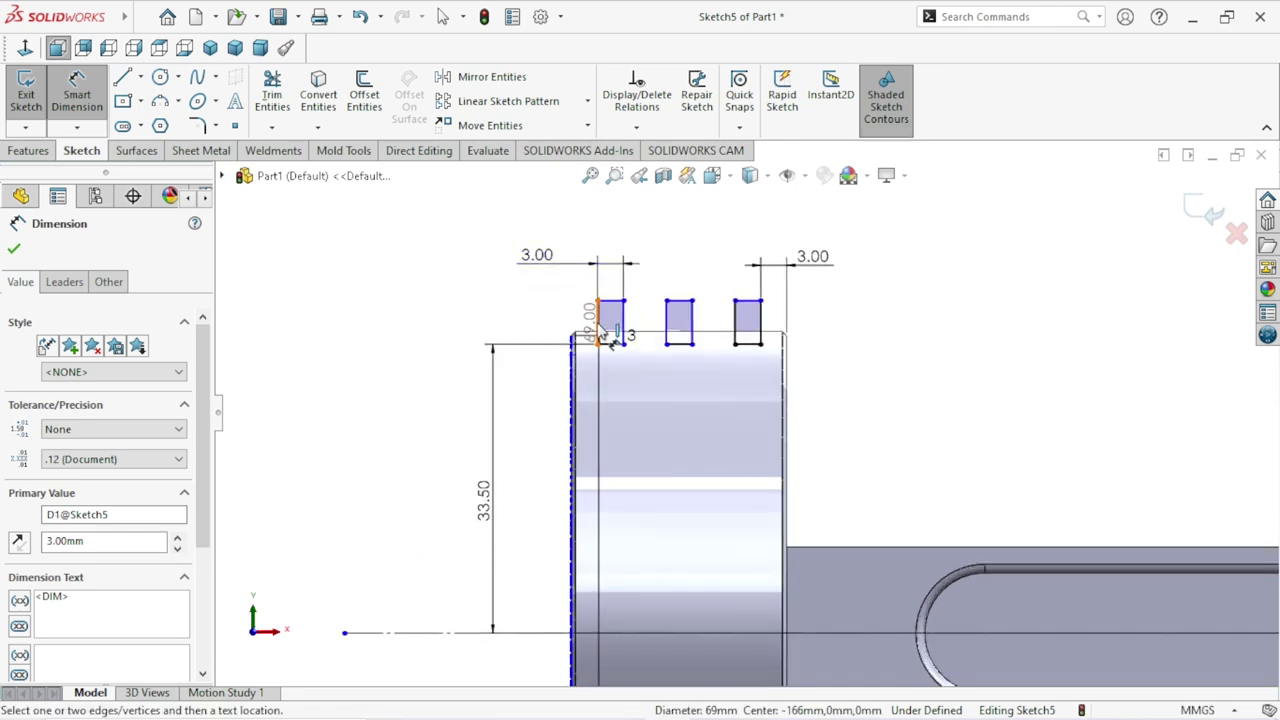
{"action": "left_click", "coordinate": [597, 322]}
{"action": "left_click", "coordinate": [513, 316]}
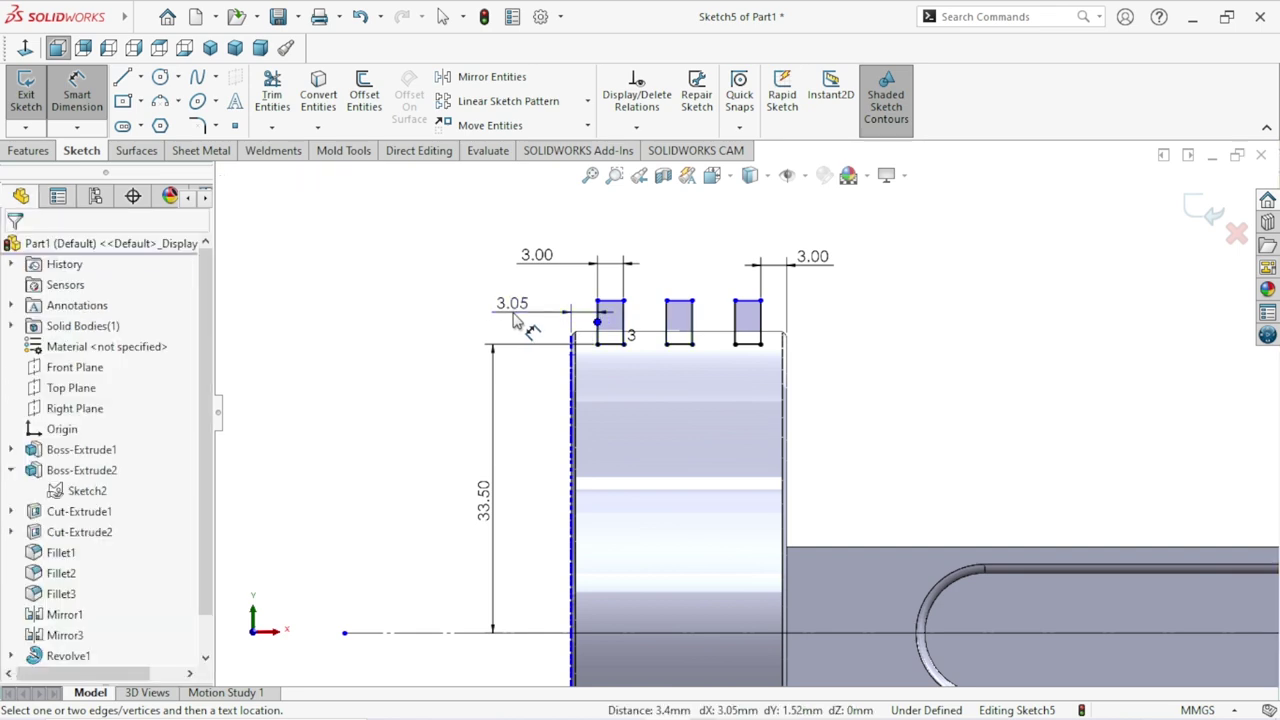
{"action": "type", "text": "3"}
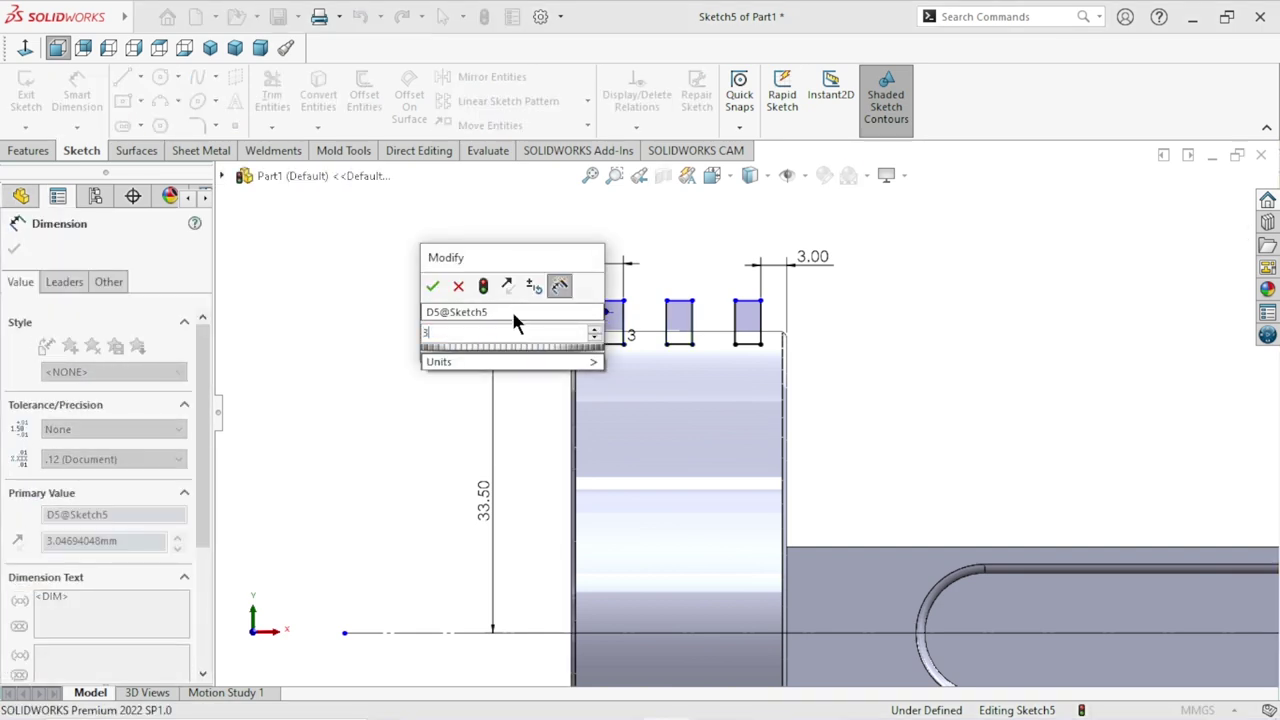
{"action": "key", "text": "Return"}
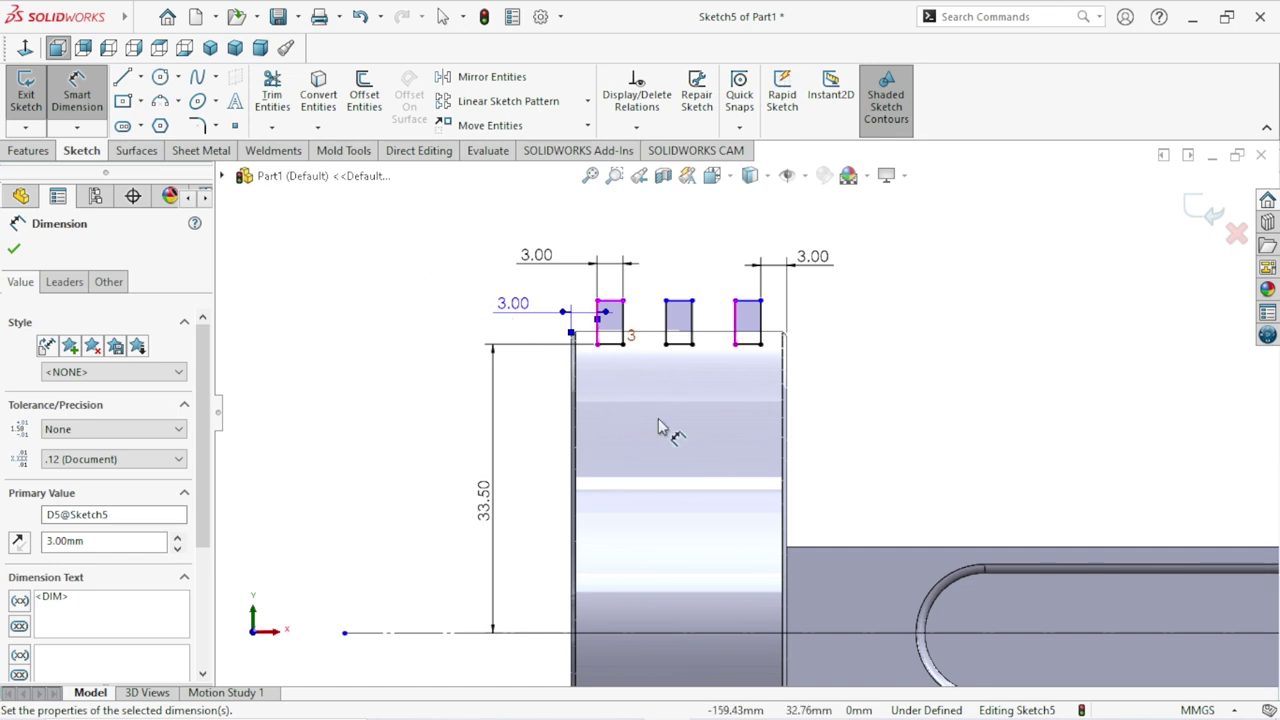
{"action": "left_click", "coordinate": [13, 249]}
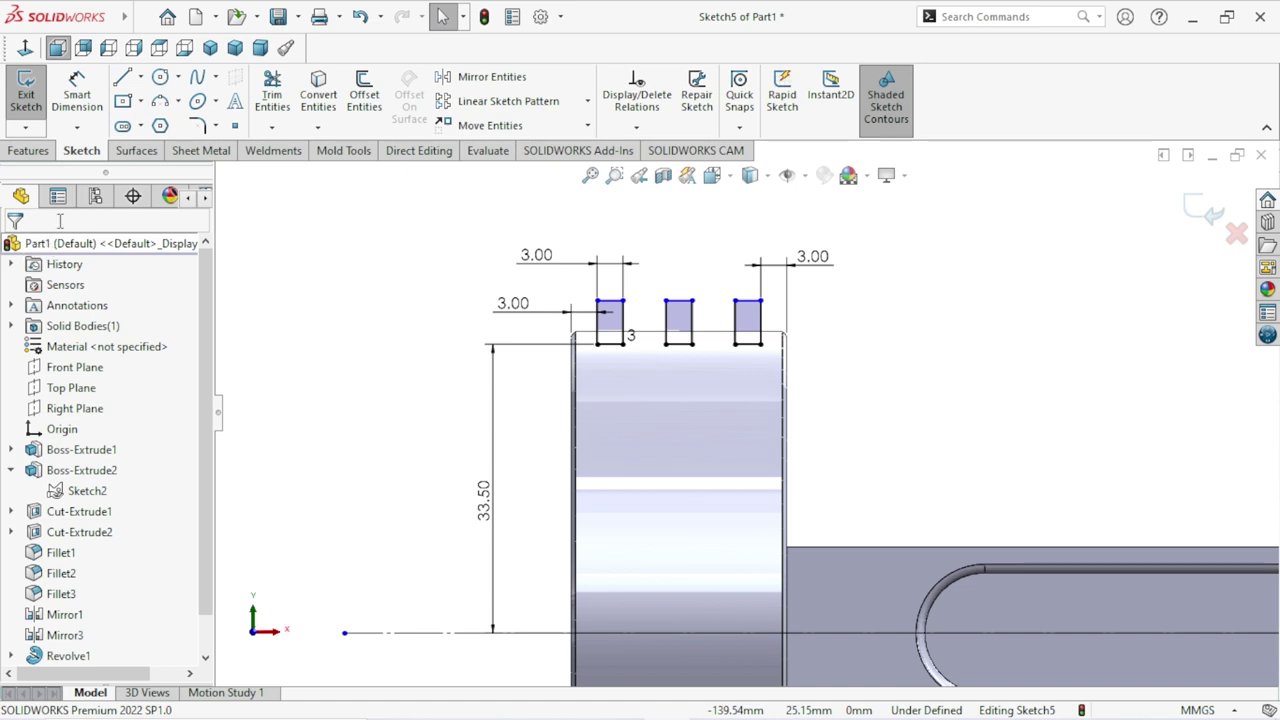
{"action": "left_click", "coordinate": [55, 147]}
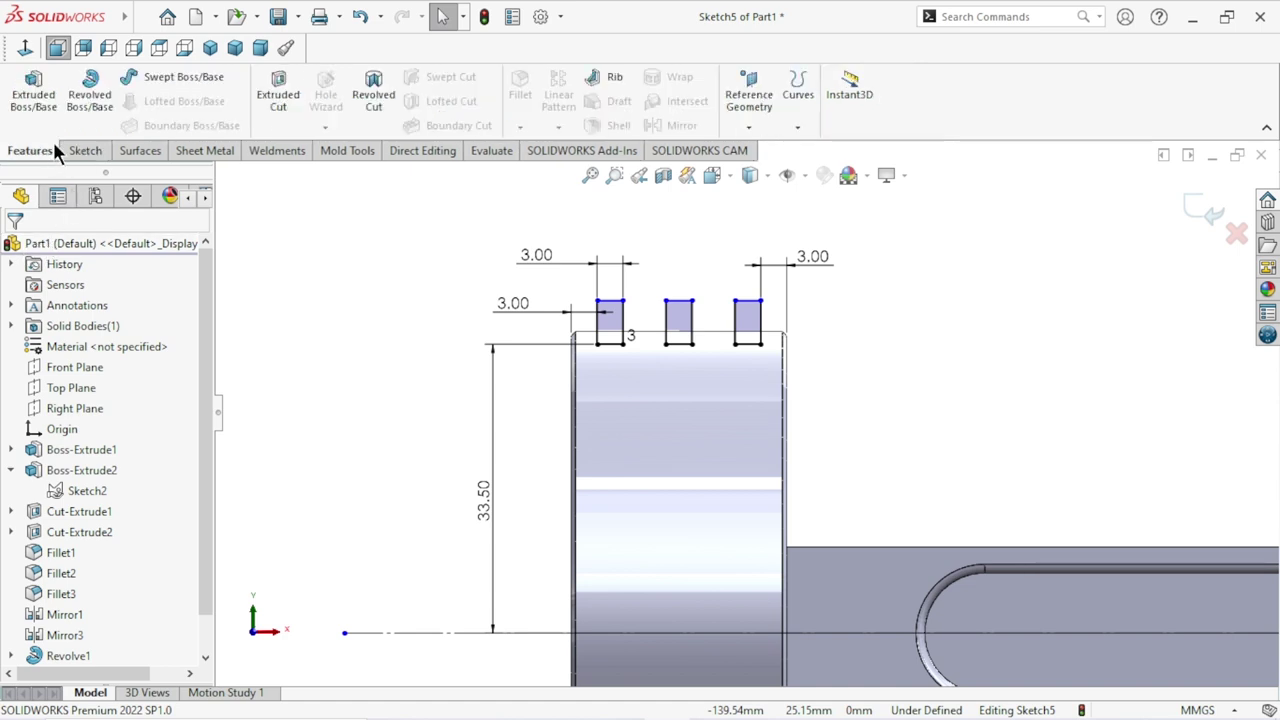
Revolve-cut the three rectangles 360° into ring grooves and orbit to an angled view.
{"action": "left_click", "coordinate": [373, 98]}
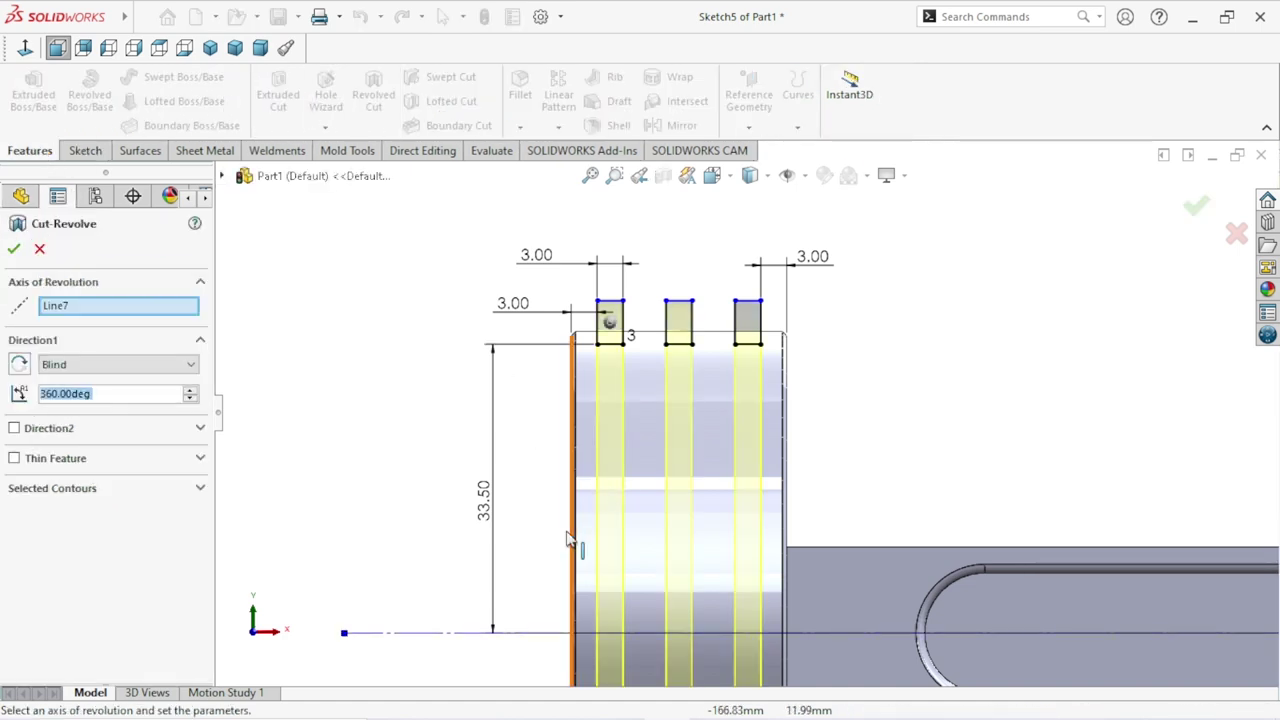
{"action": "scroll", "coordinate": [752, 545], "scroll_direction": "up", "scroll_amount": 5}
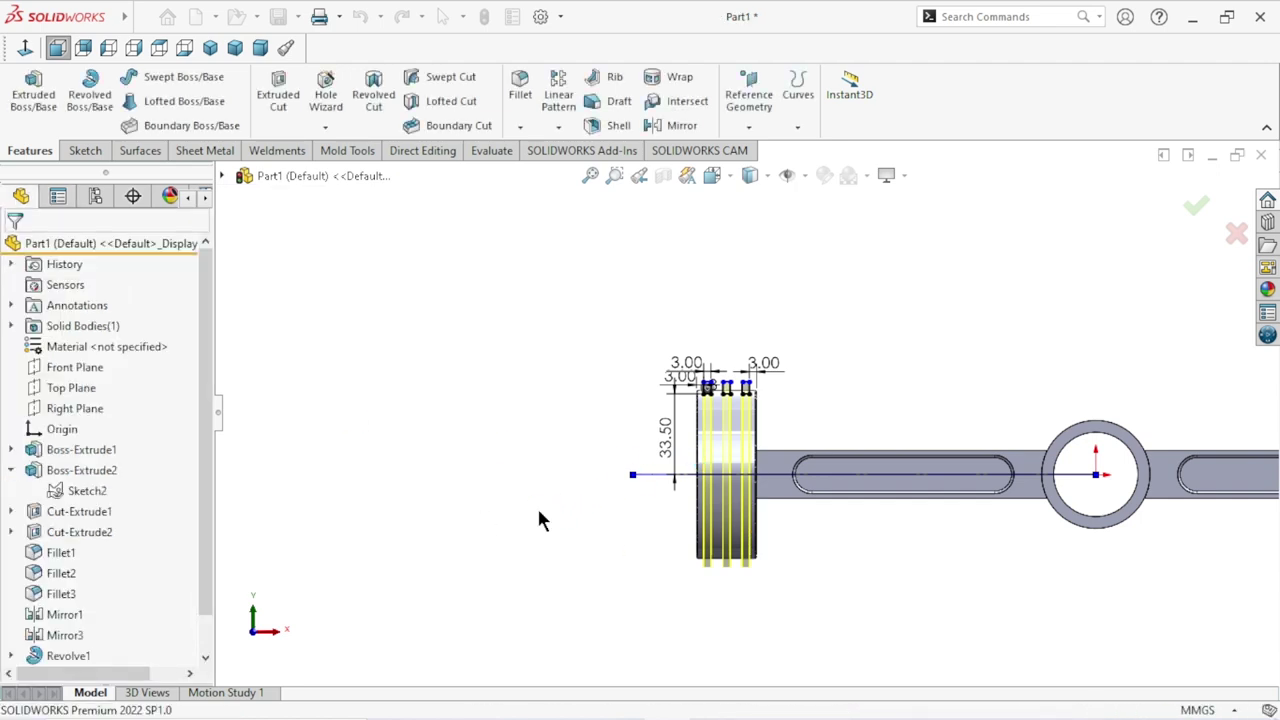
{"action": "mouse_move", "coordinate": [786, 506]}
{"action": "middle_mouse_down"}
{"action": "mouse_move", "coordinate": [491, 457]}
{"action": "mouse_move", "coordinate": [495, 490]}
{"action": "mouse_move", "coordinate": [780, 451]}
{"action": "middle_mouse_up"}
{"action": "mouse_move", "coordinate": [763, 500]}
{"action": "middle_mouse_down"}
{"action": "mouse_move", "coordinate": [720, 457]}
{"action": "mouse_move", "coordinate": [674, 480]}
{"action": "mouse_move", "coordinate": [740, 460]}
{"action": "middle_mouse_up"}
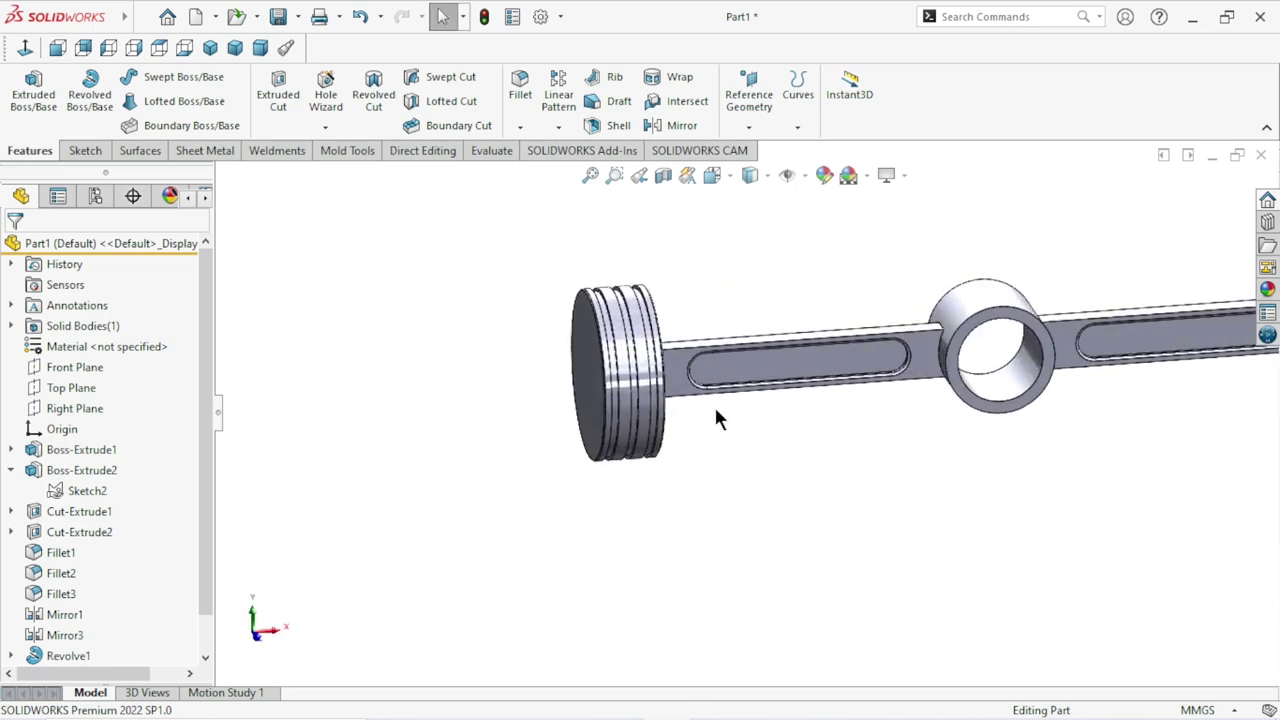
{"action": "scroll", "coordinate": [658, 365], "scroll_direction": "down", "scroll_amount": 2}
{"action": "left_click", "coordinate": [523, 124]}
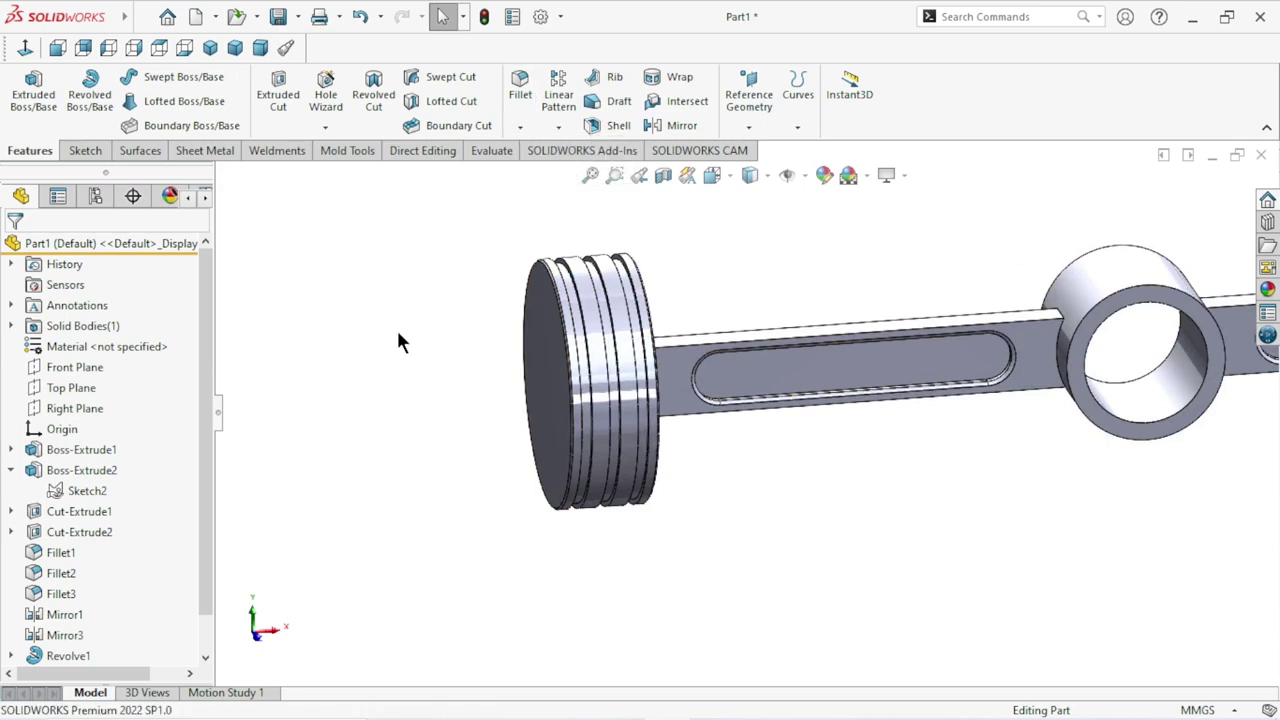
Set the chamfer distance to 0.2 mm and pick the first ring-groove edges on the piston head.
{"action": "type", "text": "02"}
{"action": "key", "text": "Return"}
{"action": "scroll", "coordinate": [671, 385], "scroll_direction": "down", "scroll_amount": 2}
{"action": "scroll", "coordinate": [671, 385], "scroll_direction": "down", "scroll_amount": 2}
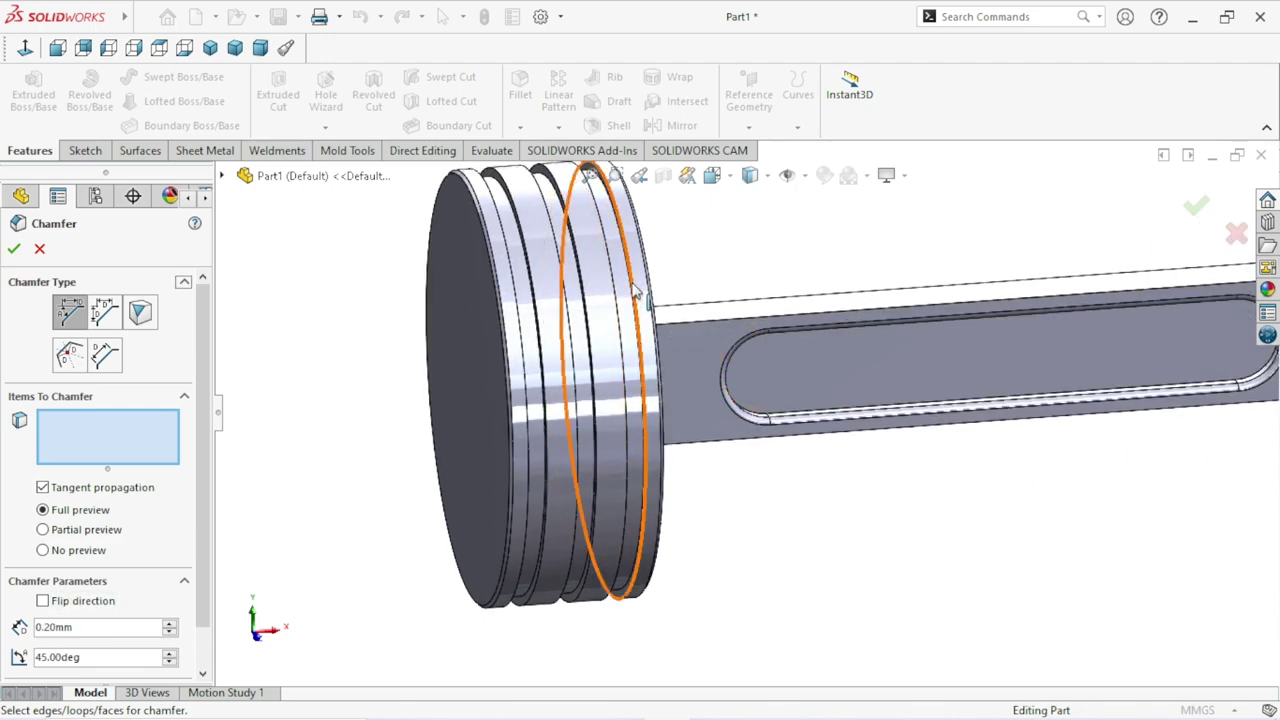
{"action": "left_click", "coordinate": [636, 402]}
{"action": "scroll", "coordinate": [640, 404], "scroll_direction": "up", "scroll_amount": 3}
{"action": "middle_click_drag", "start_coordinate": [645, 410], "coordinate": [700, 330]}
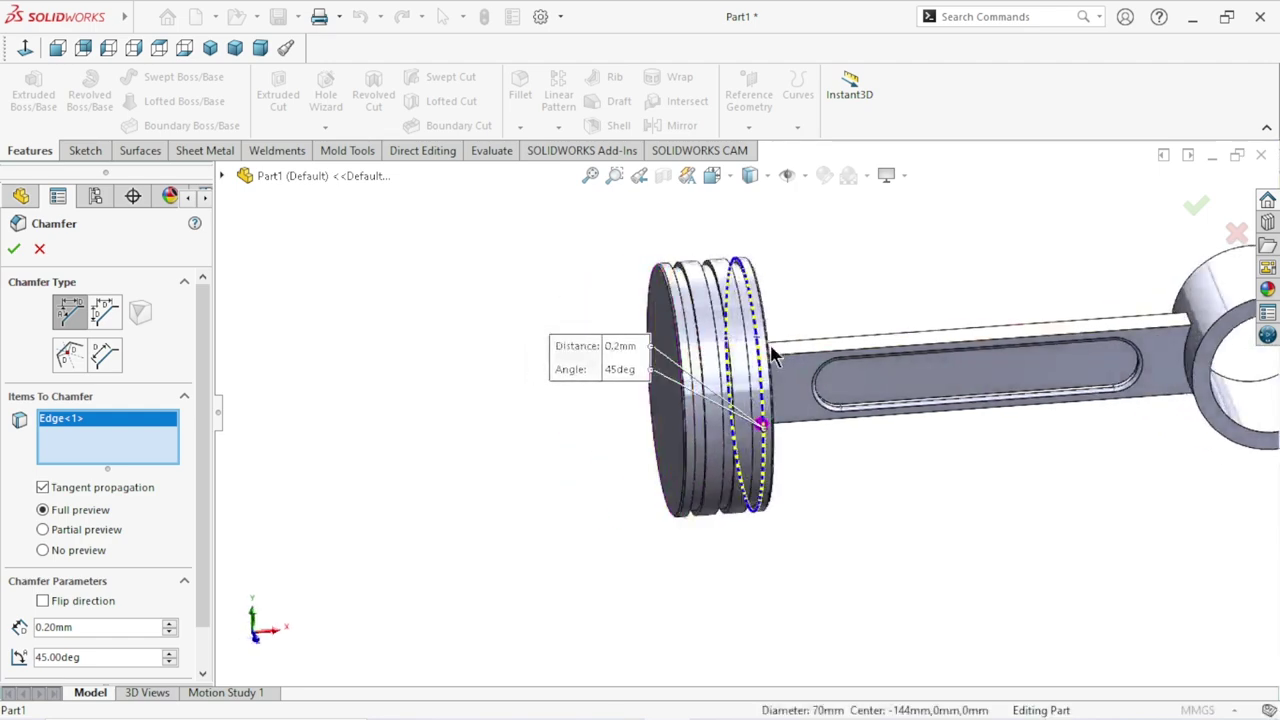
{"action": "scroll", "coordinate": [709, 318], "scroll_direction": "down", "scroll_amount": 3}
{"action": "left_click", "coordinate": [686, 368]}
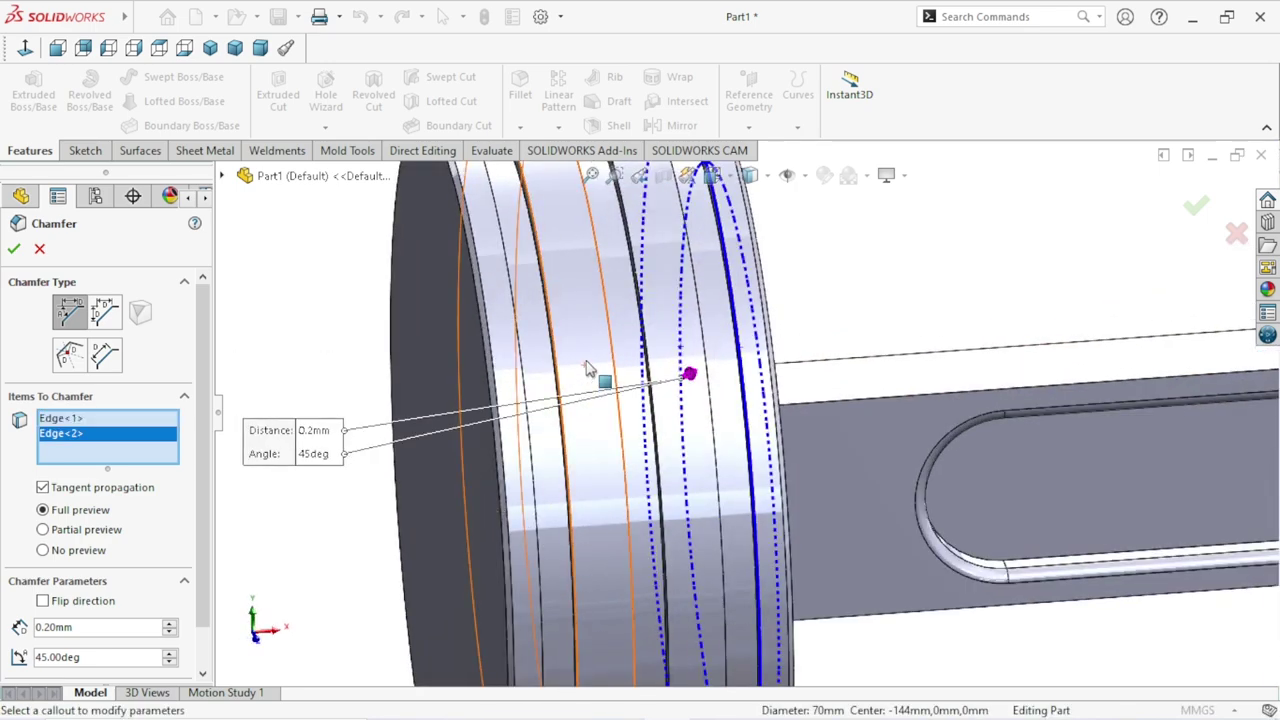
{"action": "left_click", "coordinate": [585, 360]}
{"action": "scroll", "coordinate": [585, 432], "scroll_direction": "up", "scroll_amount": 3}
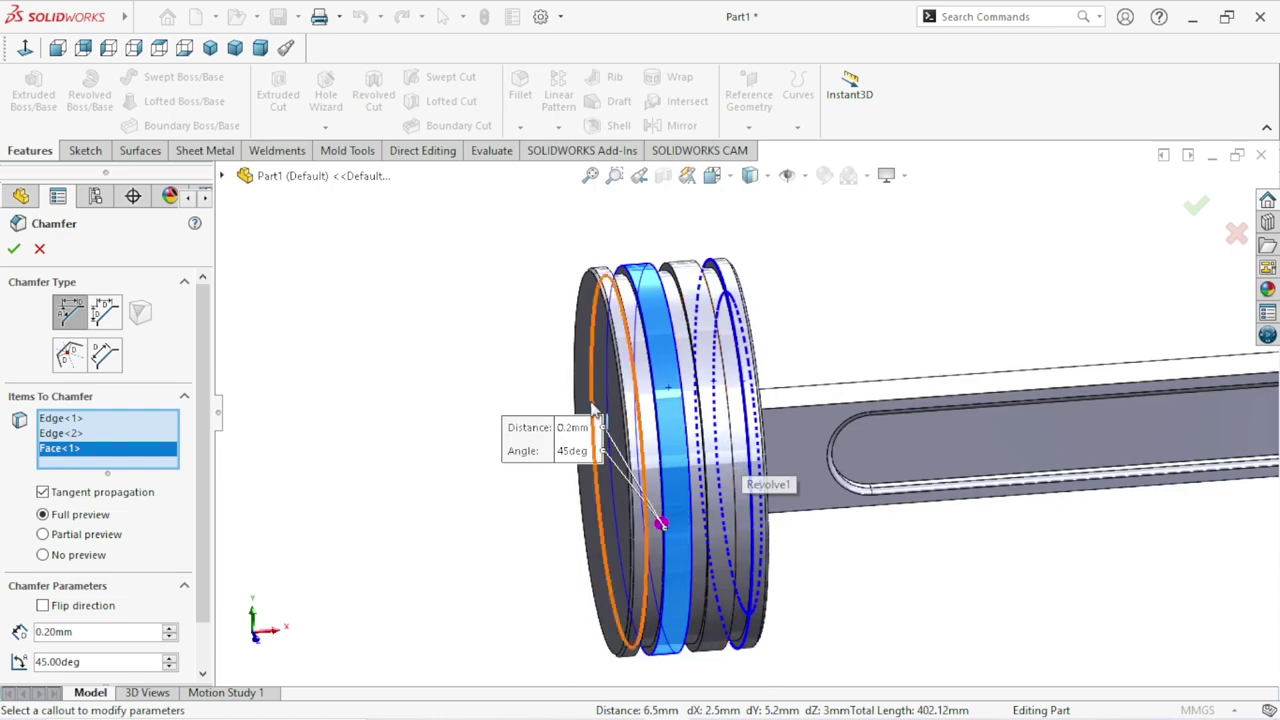
{"action": "left_click", "coordinate": [632, 372]}
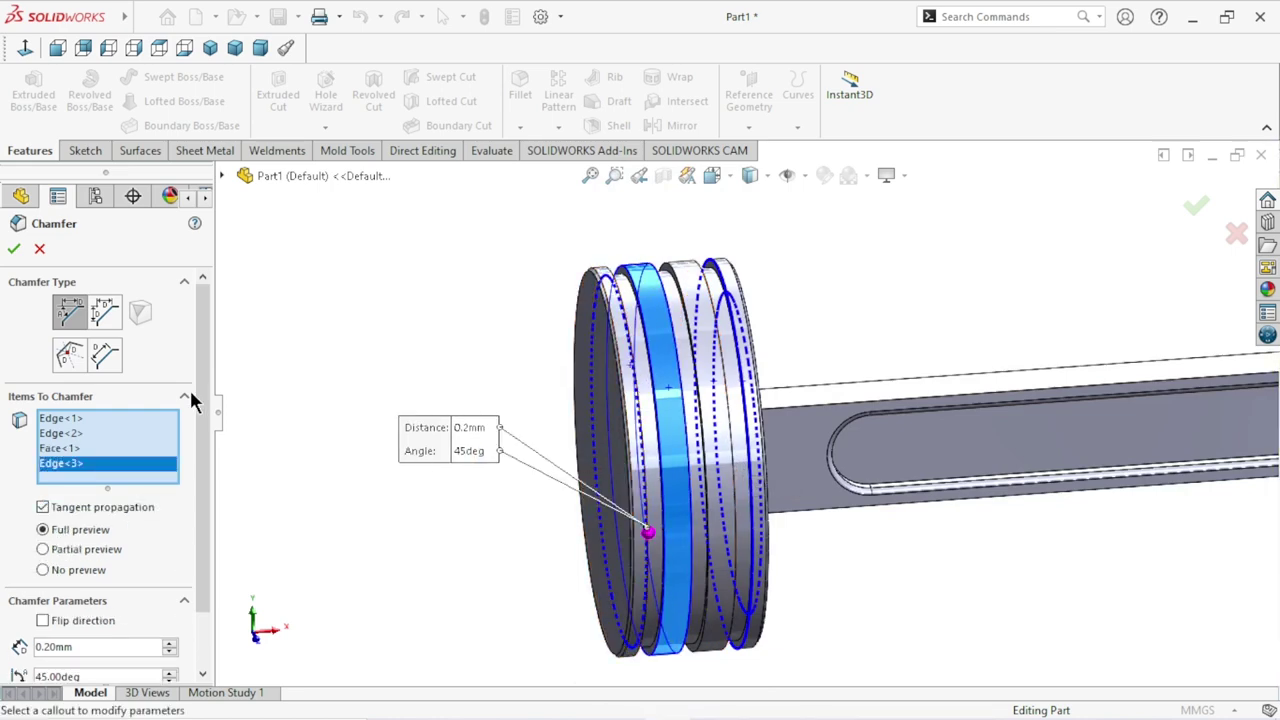
{"action": "middle_click_drag", "start_coordinate": [743, 446], "coordinate": [820, 450]}
Clear the chamfer selection and reselect the groove edges around the piston head.
{"action": "right_click", "coordinate": [106, 440]}
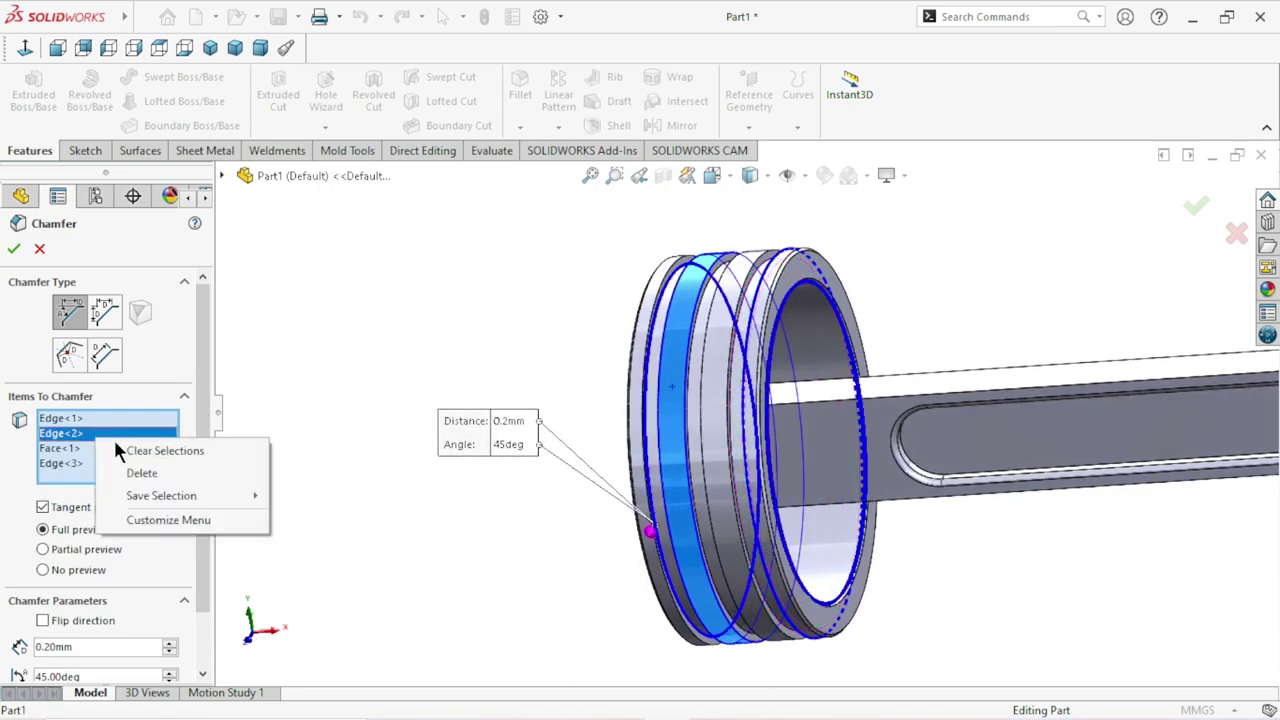
{"action": "left_click", "coordinate": [140, 451]}
{"action": "scroll", "coordinate": [686, 366], "scroll_direction": "down", "scroll_amount": 3}
{"action": "scroll", "coordinate": [666, 320], "scroll_direction": "down", "scroll_amount": 2}
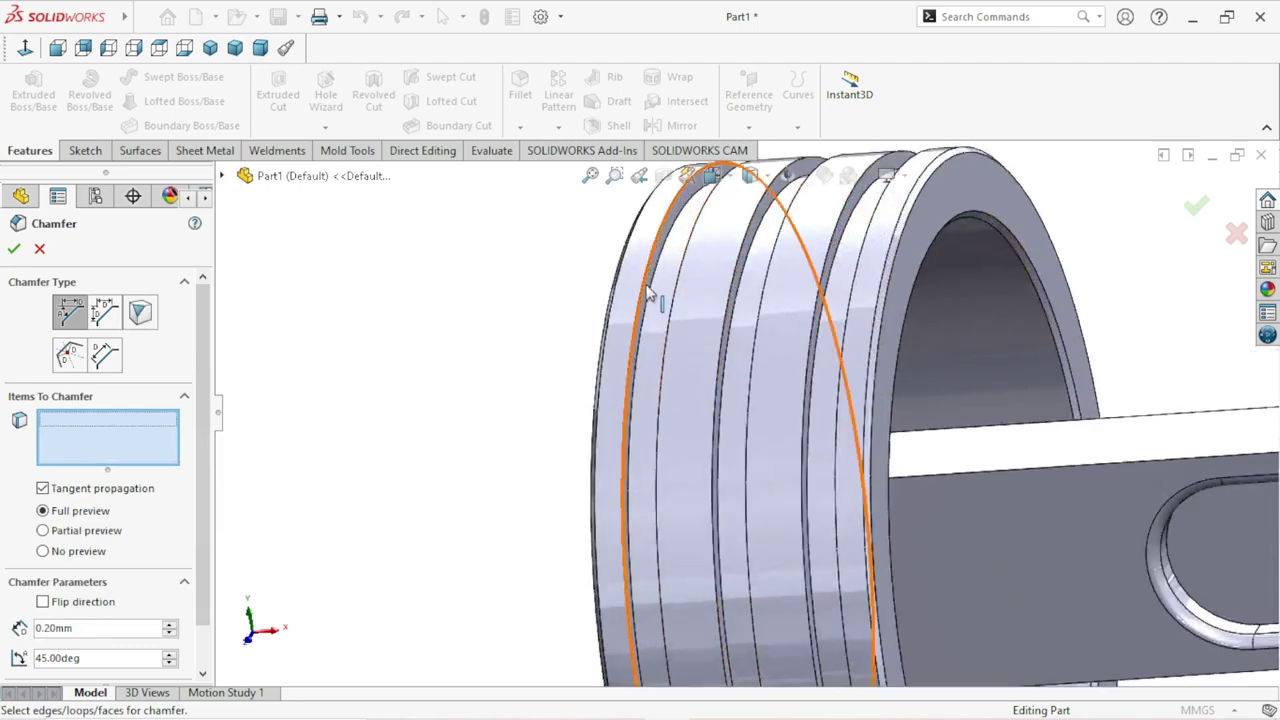
{"action": "left_click", "coordinate": [646, 291]}
{"action": "scroll", "coordinate": [443, 380], "scroll_direction": "up", "scroll_amount": 3}
{"action": "middle_click_drag", "start_coordinate": [443, 380], "coordinate": [676, 316]}
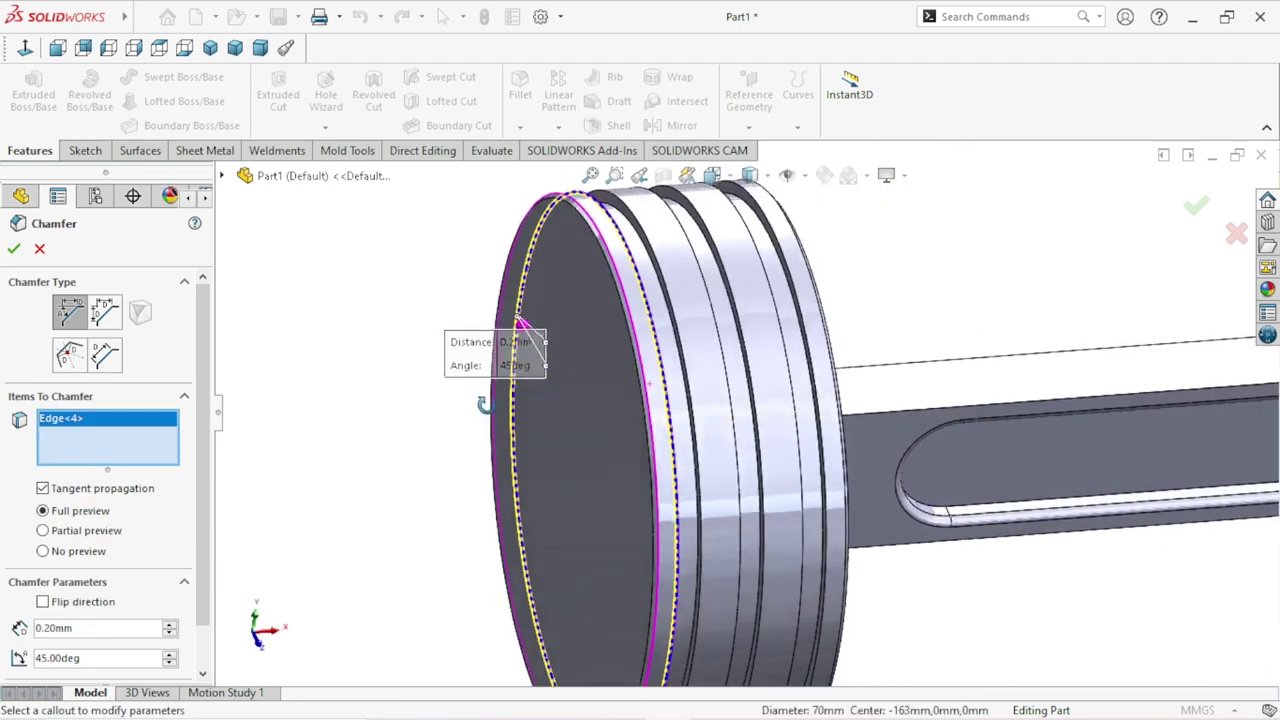
{"action": "left_click", "coordinate": [690, 298]}
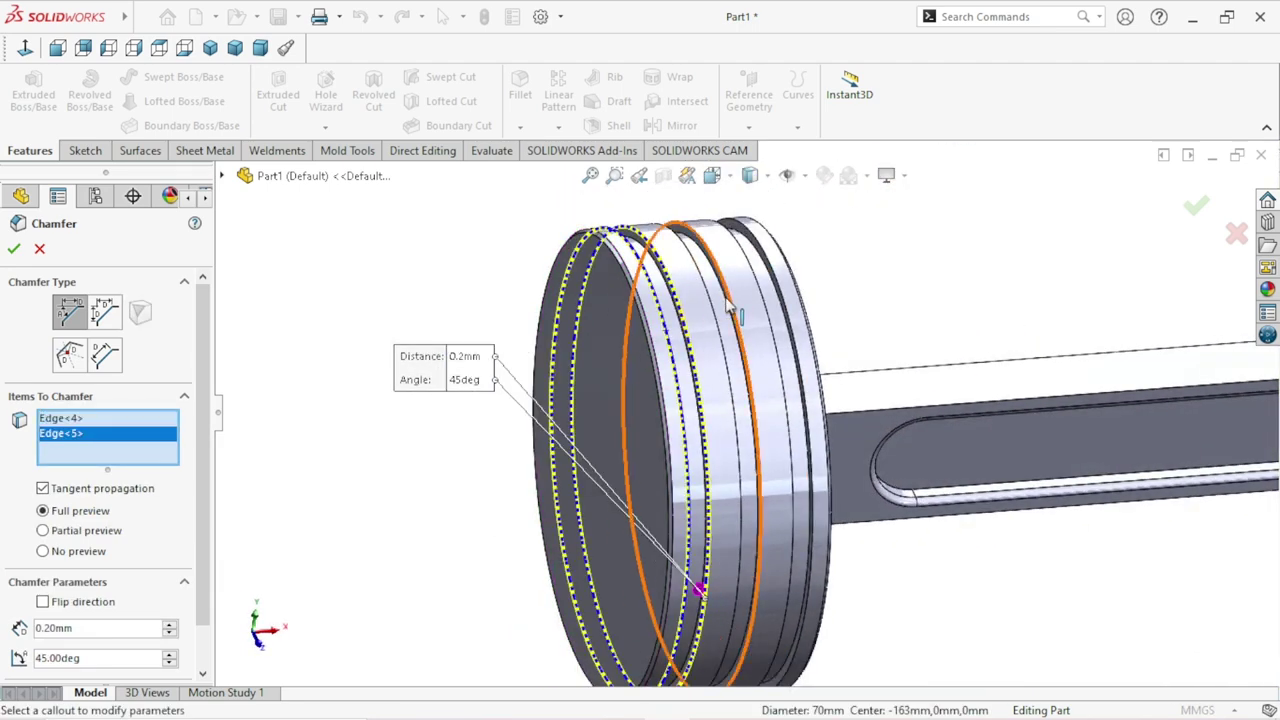
{"action": "left_click", "coordinate": [724, 311]}
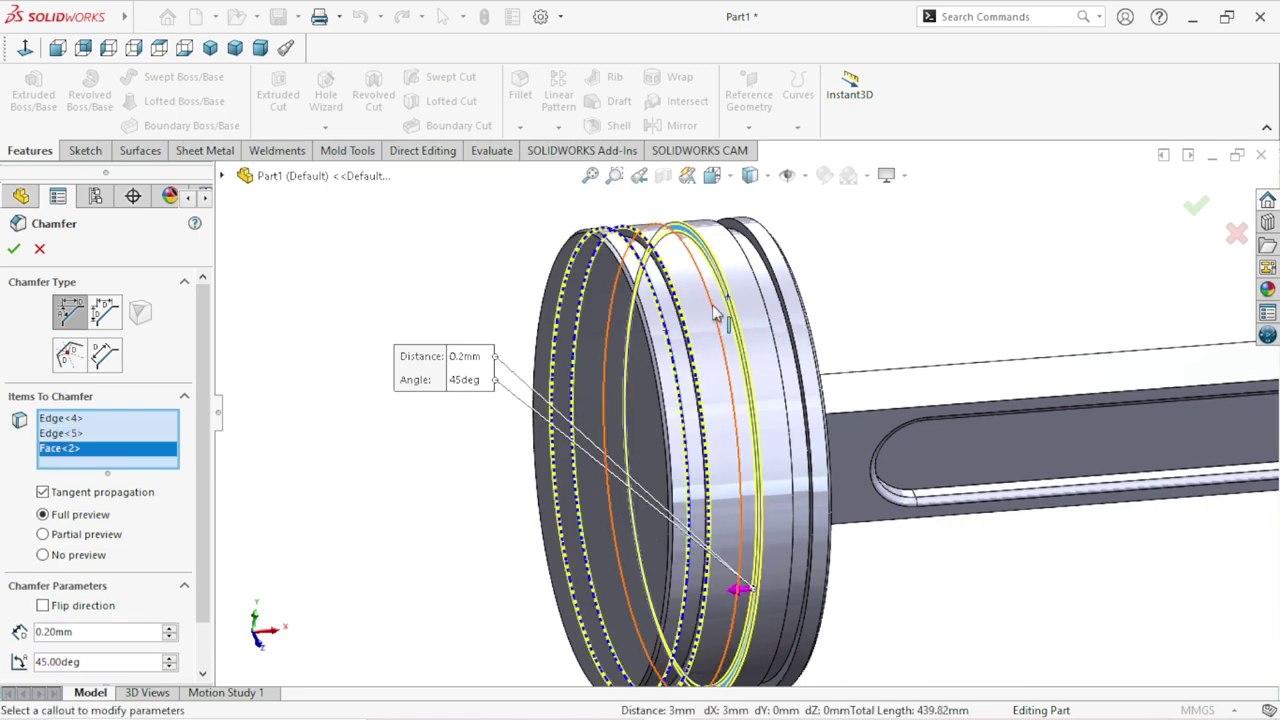
{"action": "left_click", "coordinate": [716, 308]}
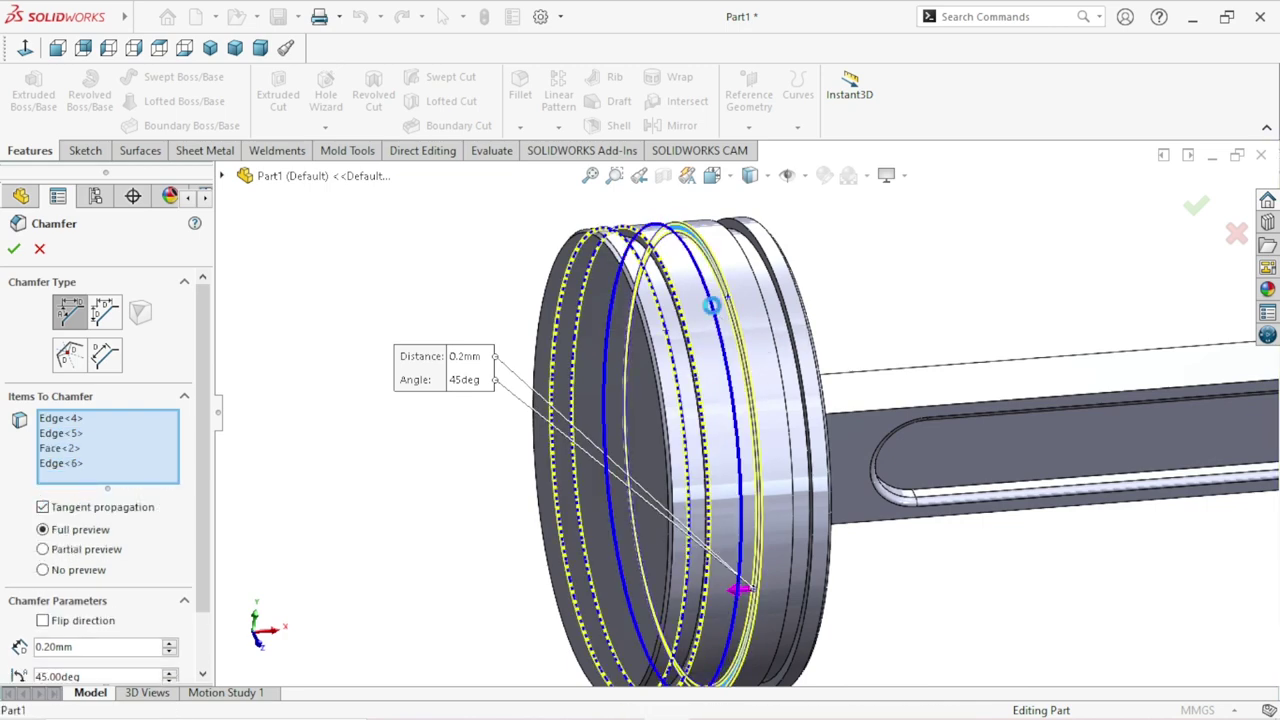
{"action": "left_click", "coordinate": [788, 317]}
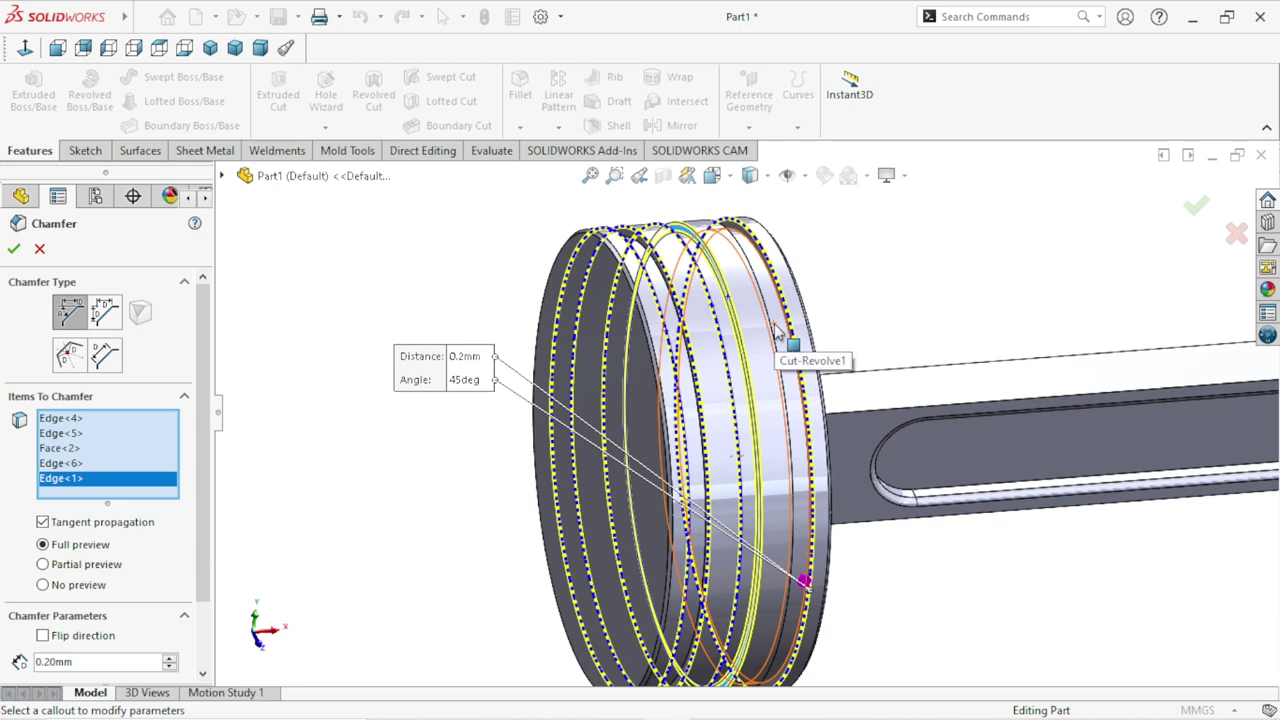
{"action": "left_click", "coordinate": [775, 338]}
Swap the stray groove face for the last groove edge and apply the 0.2 mm, 45° chamfer.
{"action": "mouse_move", "coordinate": [772, 345]}
{"action": "middle_mouse_down"}
{"action": "mouse_move", "coordinate": [768, 400]}
{"action": "mouse_move", "coordinate": [780, 394]}
{"action": "middle_mouse_up"}
{"action": "scroll", "coordinate": [780, 394], "scroll_direction": "down", "scroll_amount": 5}
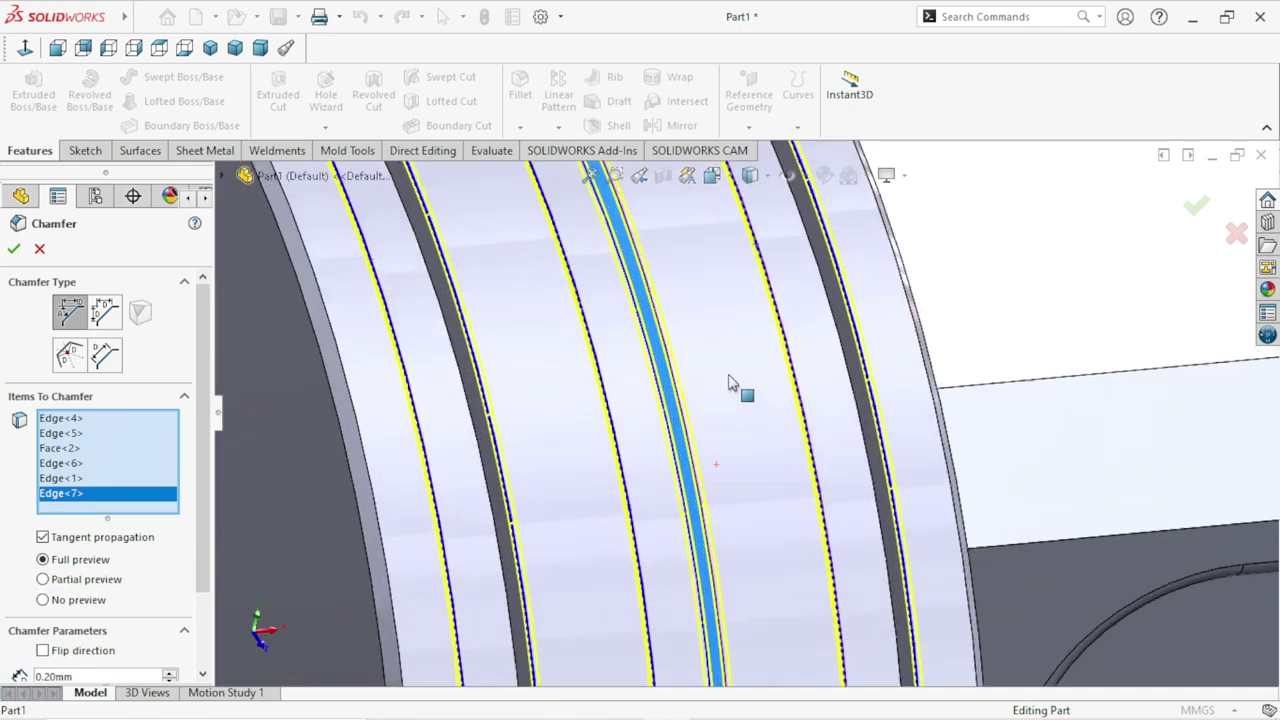
{"action": "left_click", "coordinate": [665, 380]}
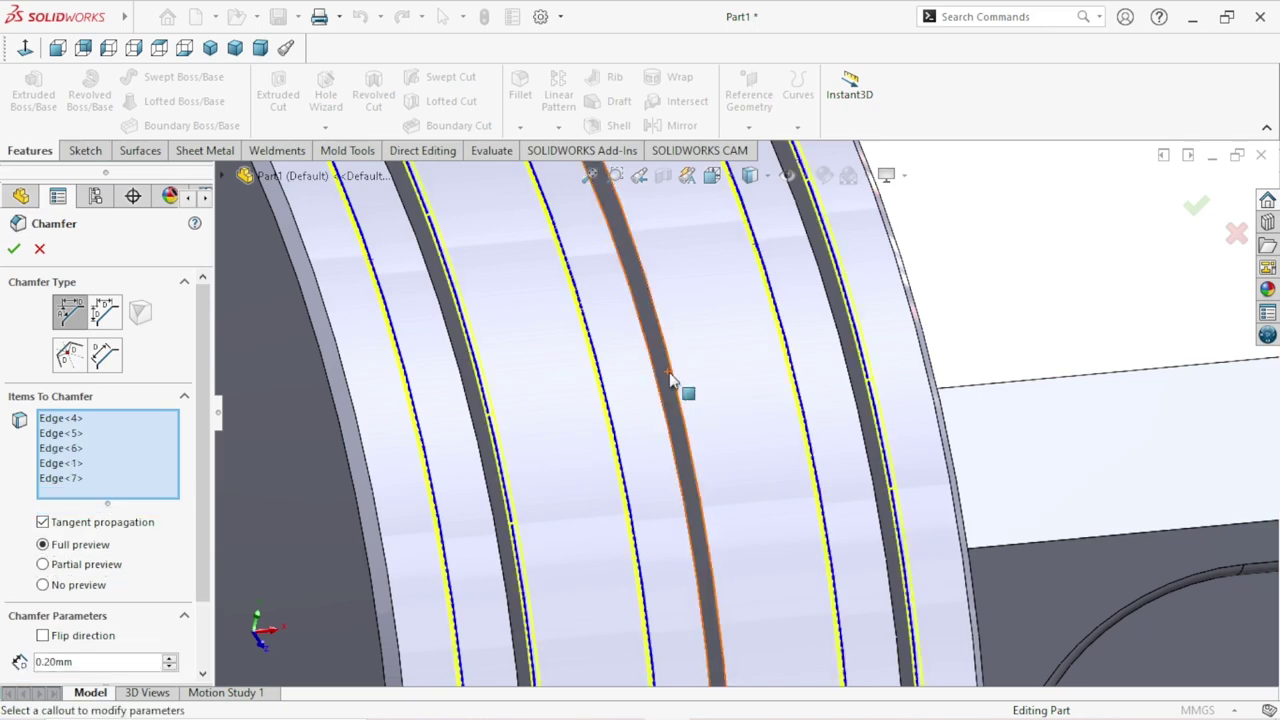
{"action": "left_click", "coordinate": [689, 403]}
{"action": "scroll", "coordinate": [689, 403], "scroll_direction": "up", "scroll_amount": 5}
{"action": "scroll", "coordinate": [714, 457], "scroll_direction": "up", "scroll_amount": 2}
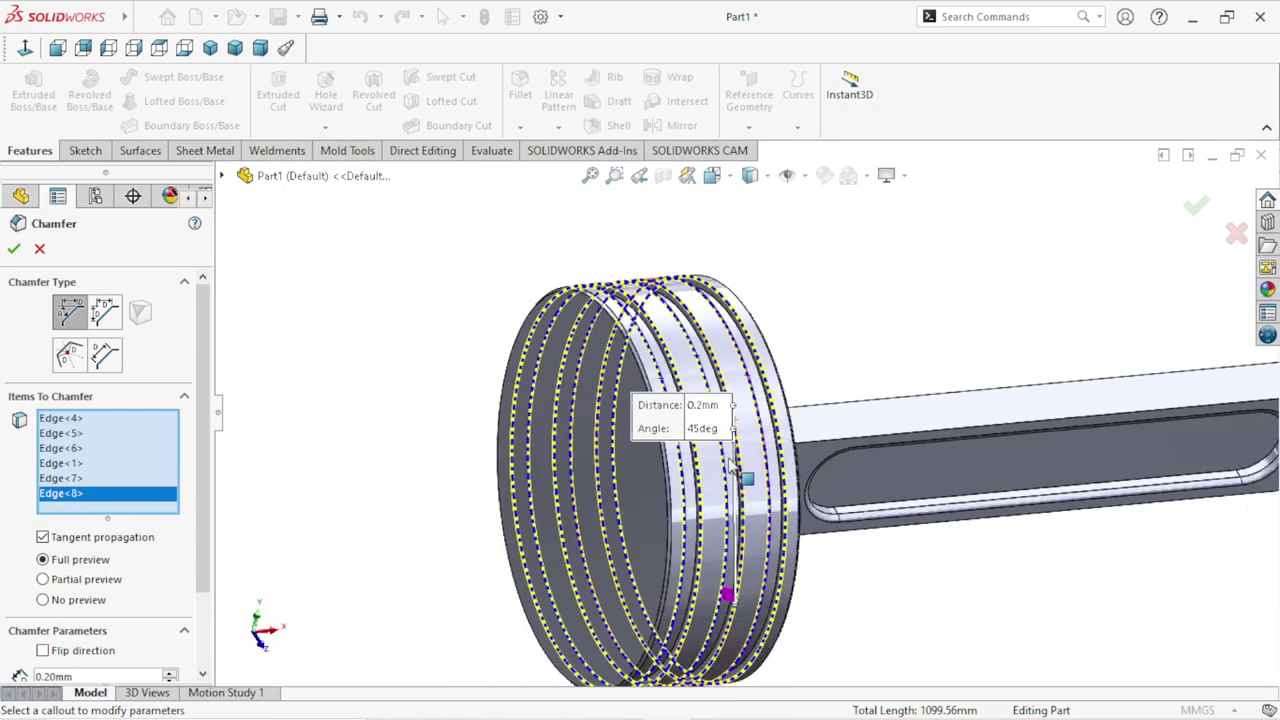
{"action": "left_click", "coordinate": [14, 249]}
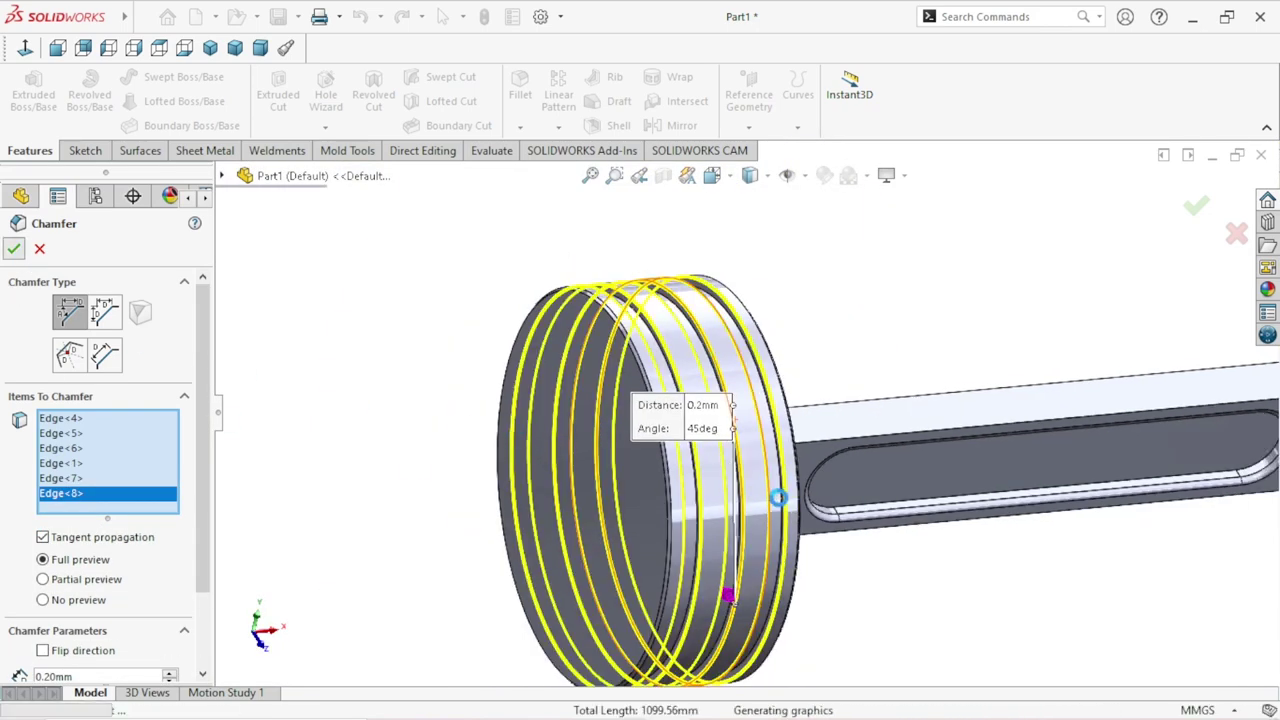
{"action": "scroll", "coordinate": [748, 530], "scroll_direction": "up", "scroll_amount": 3}
{"action": "middle_click_drag", "start_coordinate": [889, 571], "coordinate": [837, 614]}
{"action": "scroll", "coordinate": [585, 468], "scroll_direction": "down", "scroll_amount": 3}
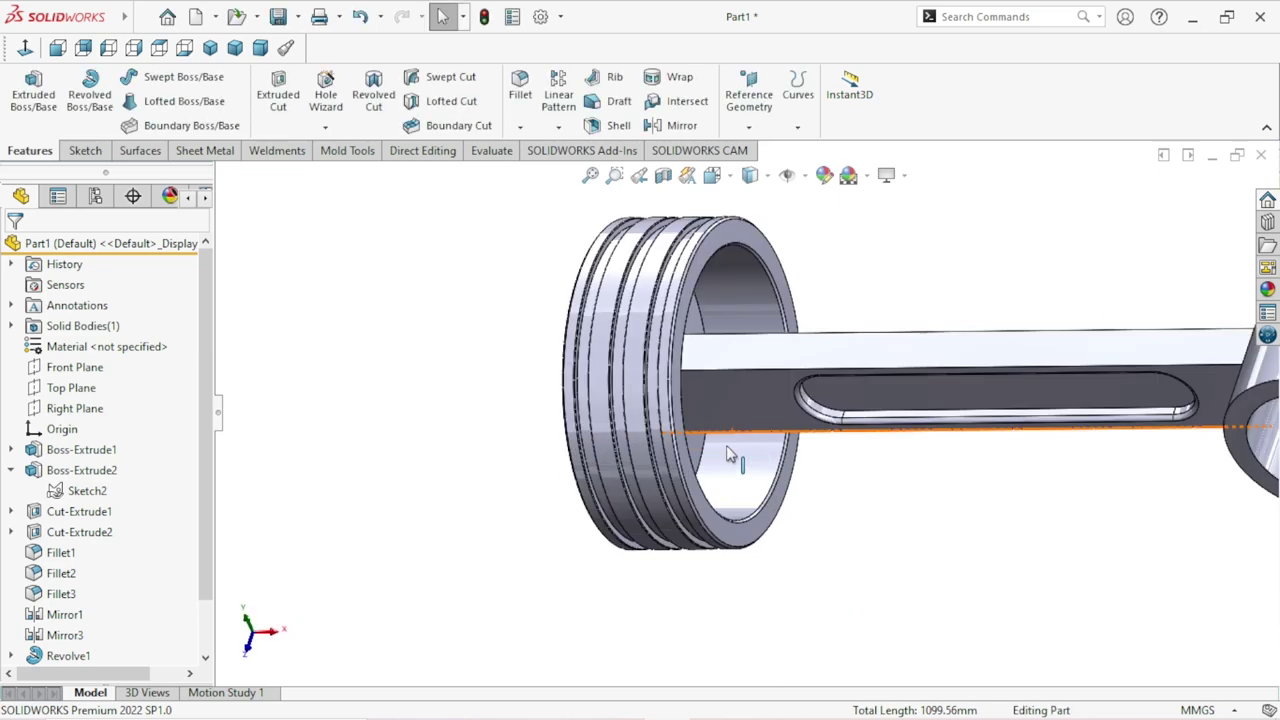
{"action": "scroll", "coordinate": [585, 468], "scroll_direction": "down", "scroll_amount": 2}
{"action": "scroll", "coordinate": [585, 468], "scroll_direction": "up", "scroll_amount": 3}
{"action": "scroll", "coordinate": [671, 550], "scroll_direction": "up", "scroll_amount": 3}
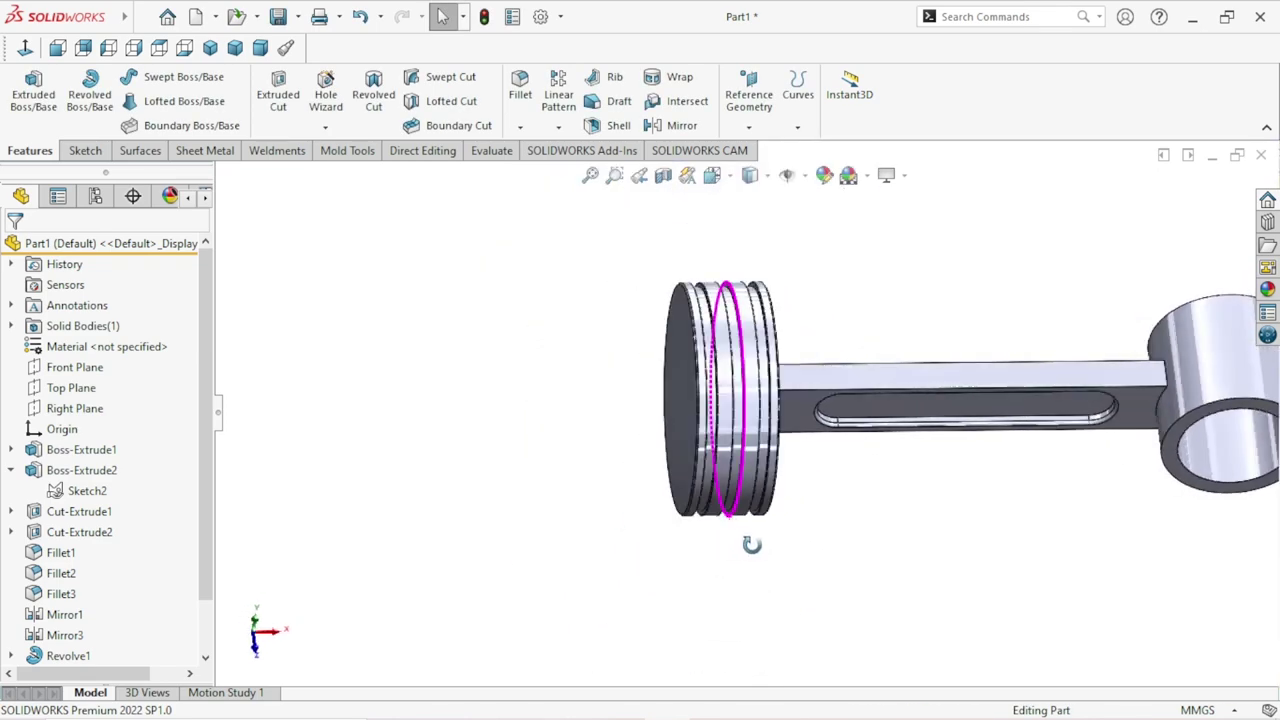
{"action": "scroll", "coordinate": [751, 543], "scroll_direction": "up", "scroll_amount": 3}
{"action": "scroll", "coordinate": [1022, 481], "scroll_direction": "down", "scroll_amount": 2}
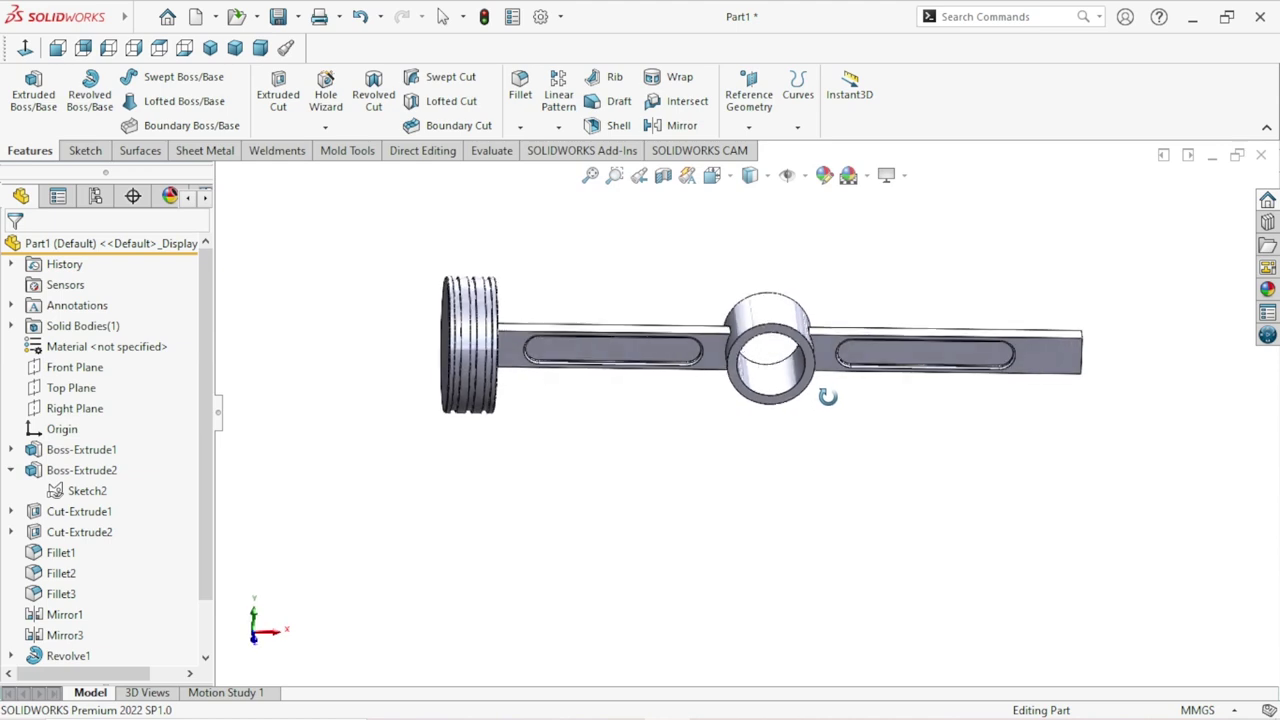
{"action": "middle_click_drag", "start_coordinate": [1022, 472], "coordinate": [745, 437]}
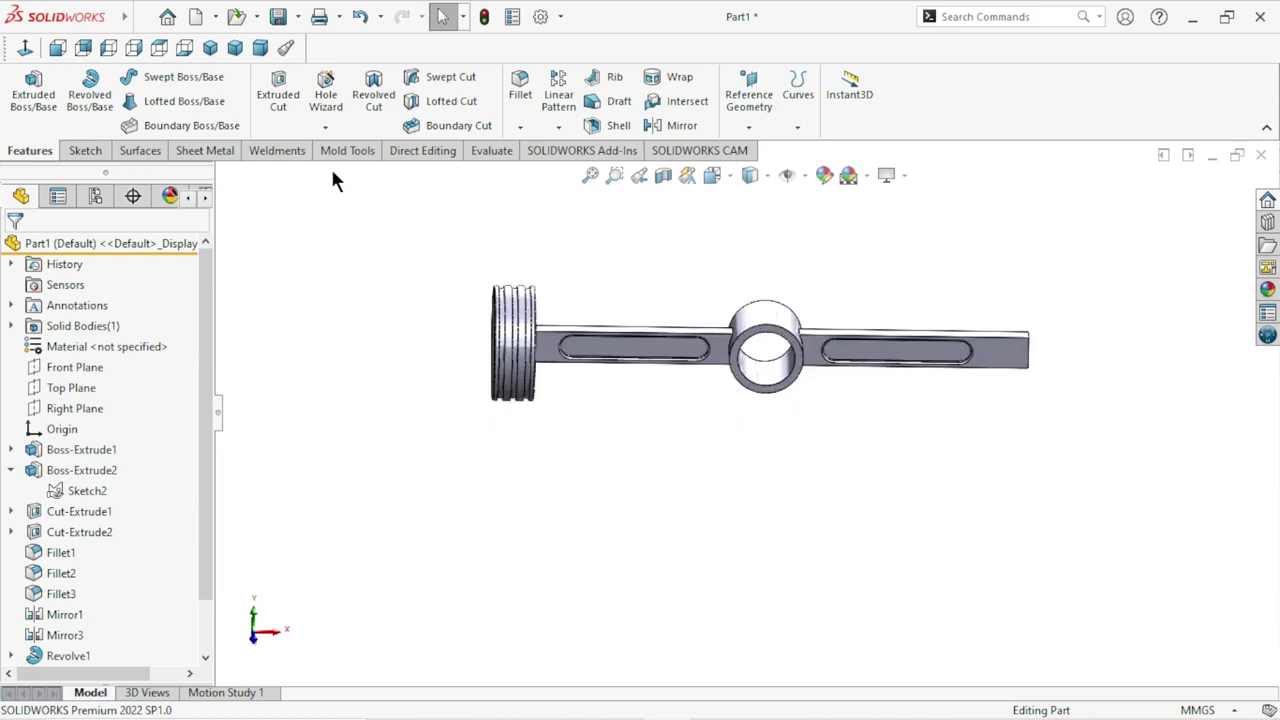
{"action": "left_click", "coordinate": [560, 100]}
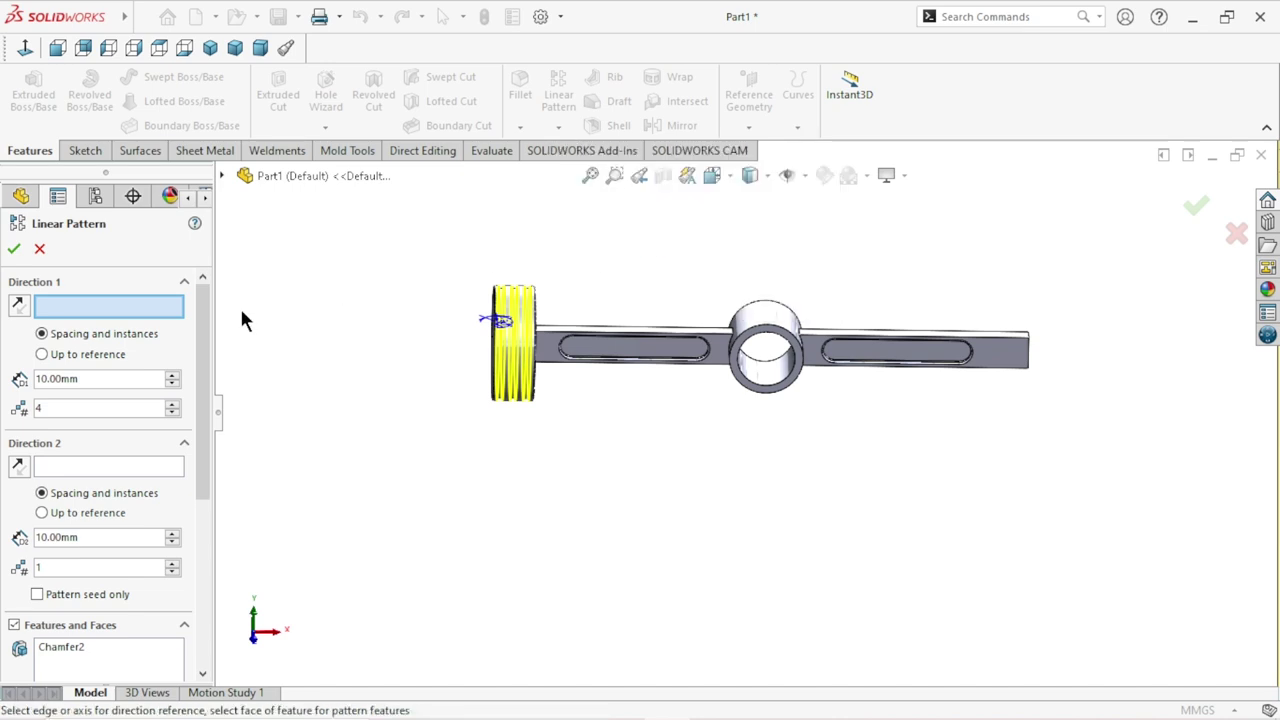
{"action": "left_click", "coordinate": [40, 249]}
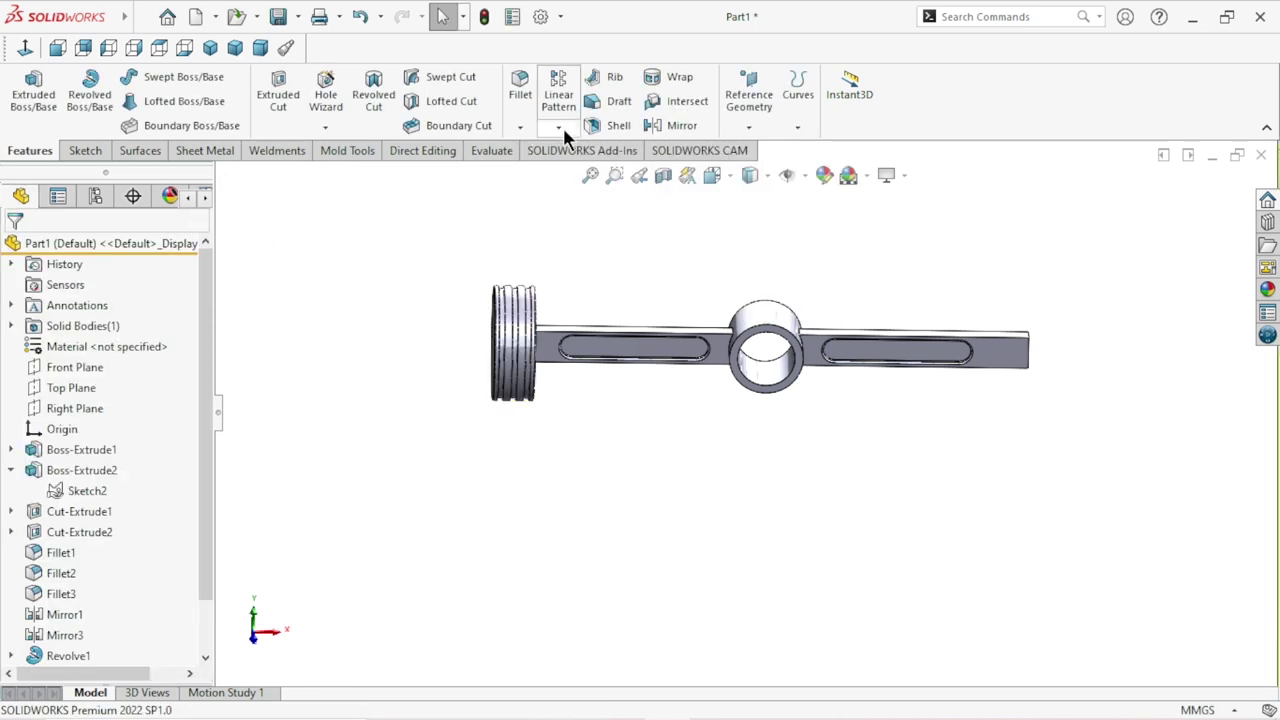
{"action": "left_click", "coordinate": [559, 127]}
Start a Mirror feature with the Right Plane as the mirror plane.
{"action": "left_click", "coordinate": [576, 194]}
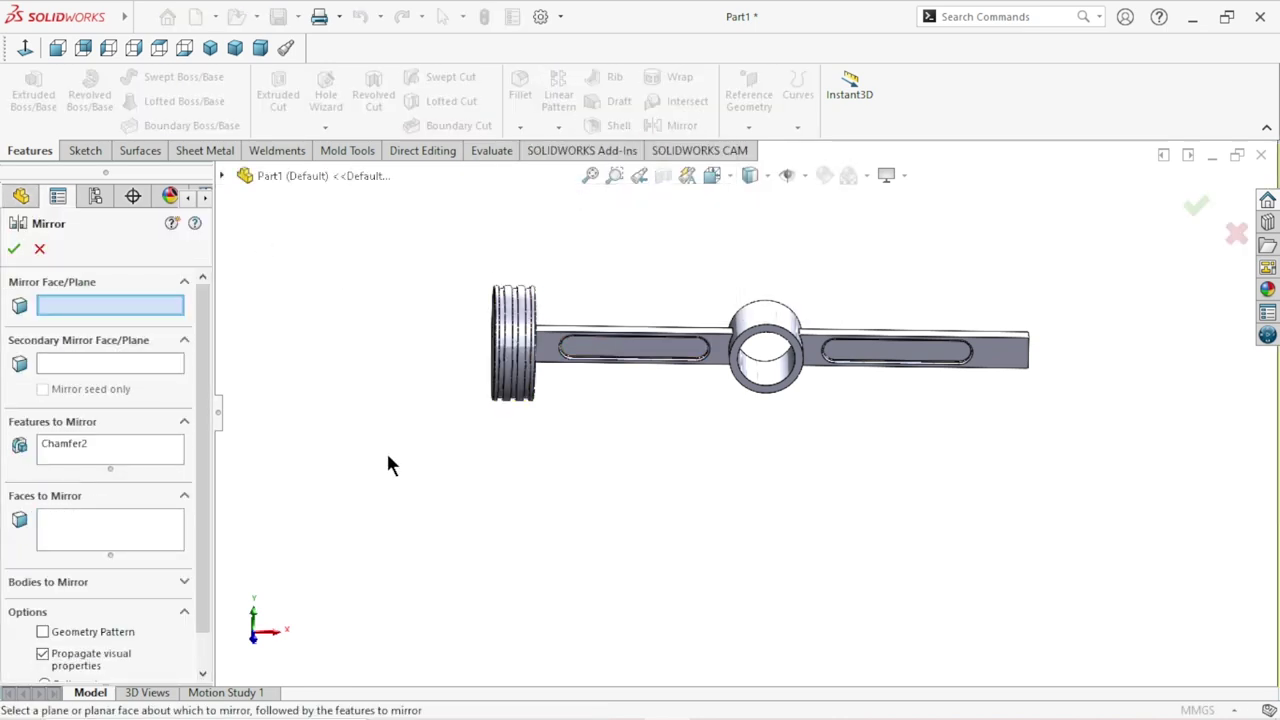
{"action": "left_click", "coordinate": [221, 174]}
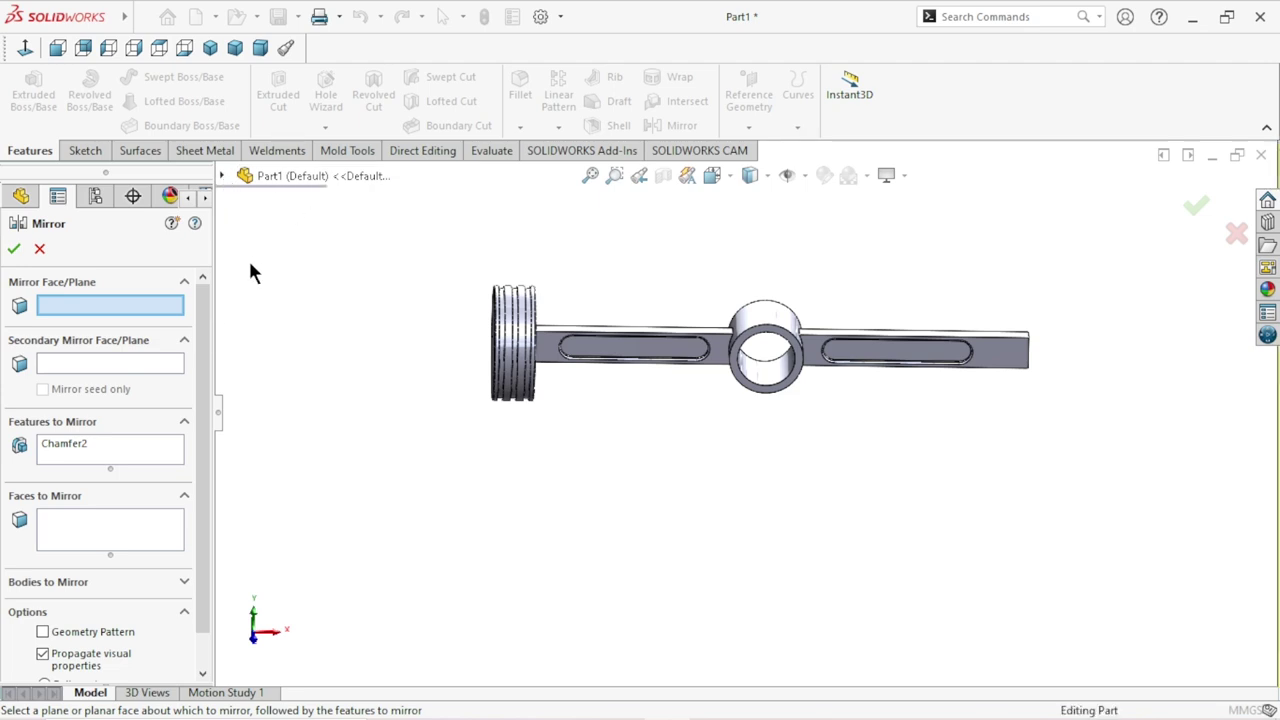
{"action": "left_click", "coordinate": [299, 346]}
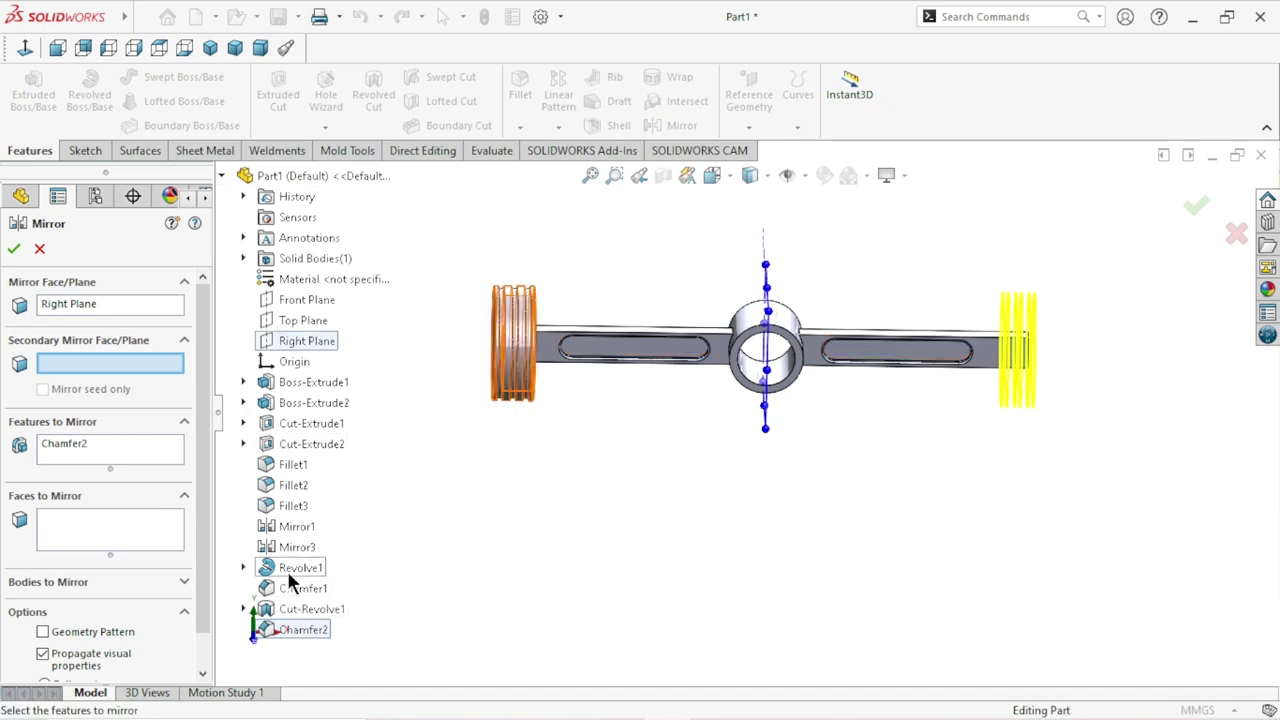
Mirror Revolve1, Chamfer1, Cut-Revolve1 and Chamfer2 across the Right Plane.
{"action": "left_click", "coordinate": [75, 449]}
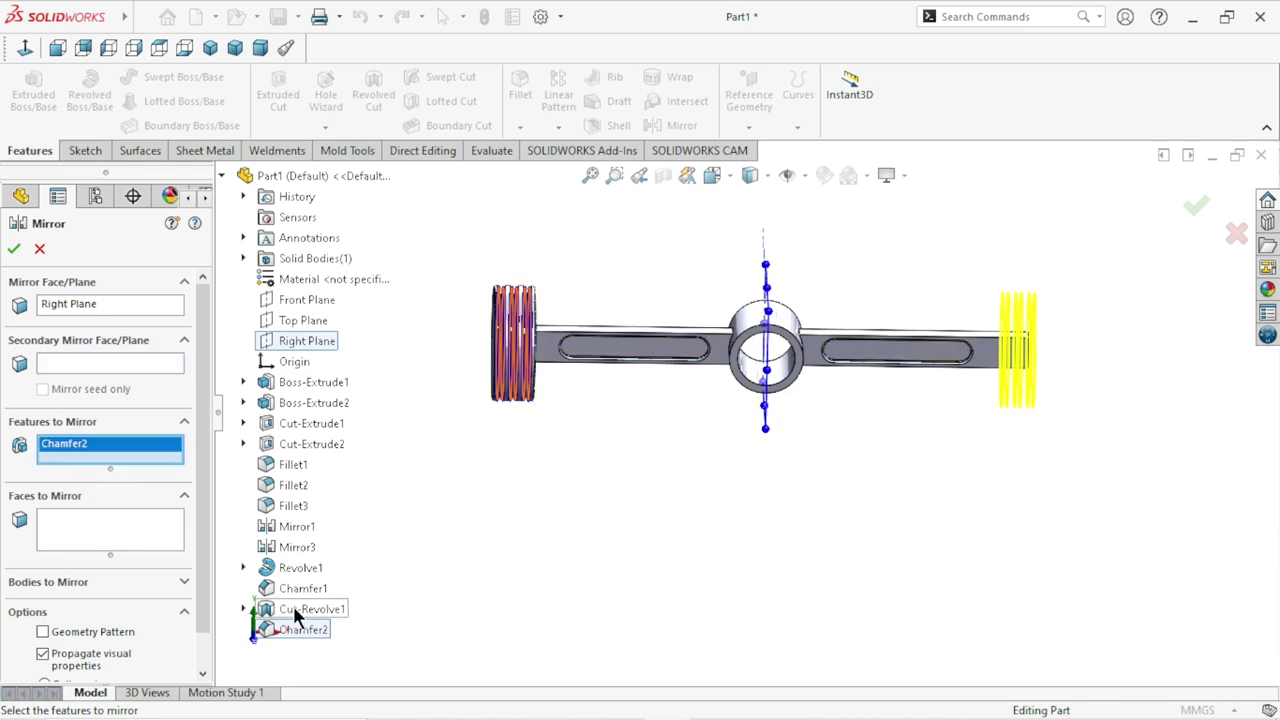
{"action": "right_click", "coordinate": [120, 457]}
{"action": "left_click", "coordinate": [142, 460]}
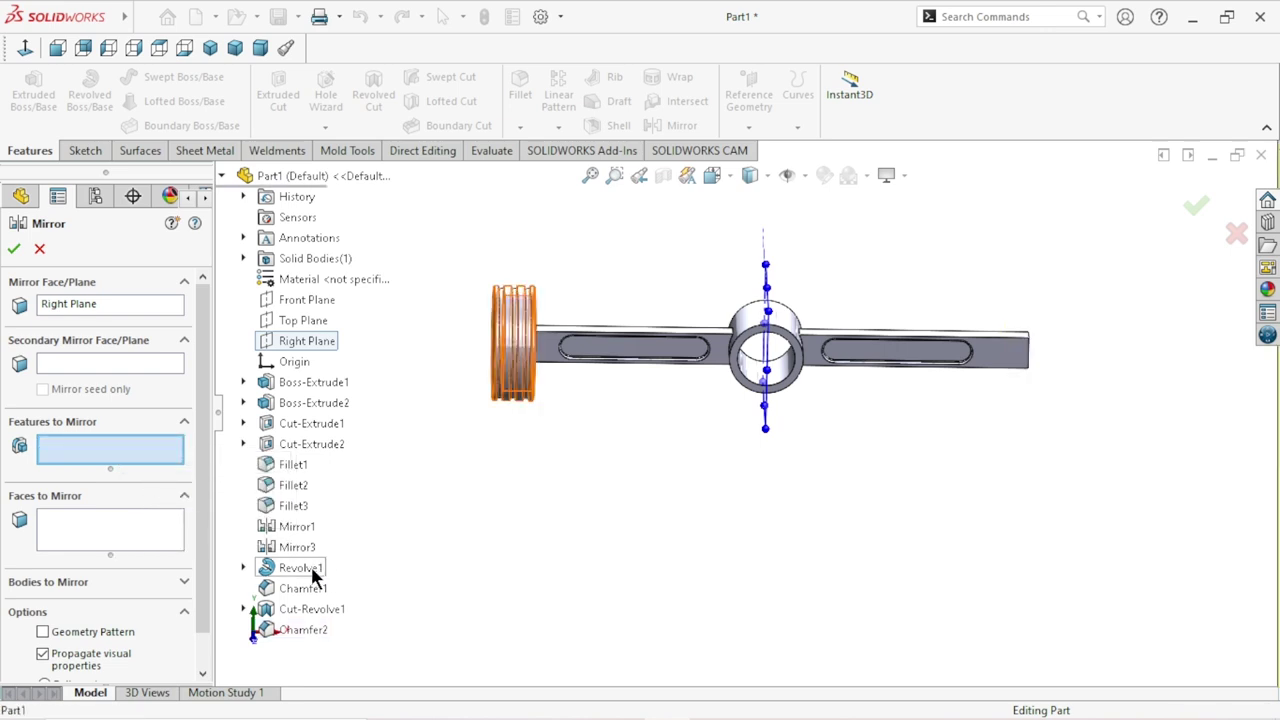
{"action": "left_click", "coordinate": [312, 570]}
{"action": "left_click", "coordinate": [301, 590]}
{"action": "left_click", "coordinate": [301, 609]}
{"action": "left_click", "coordinate": [300, 622]}
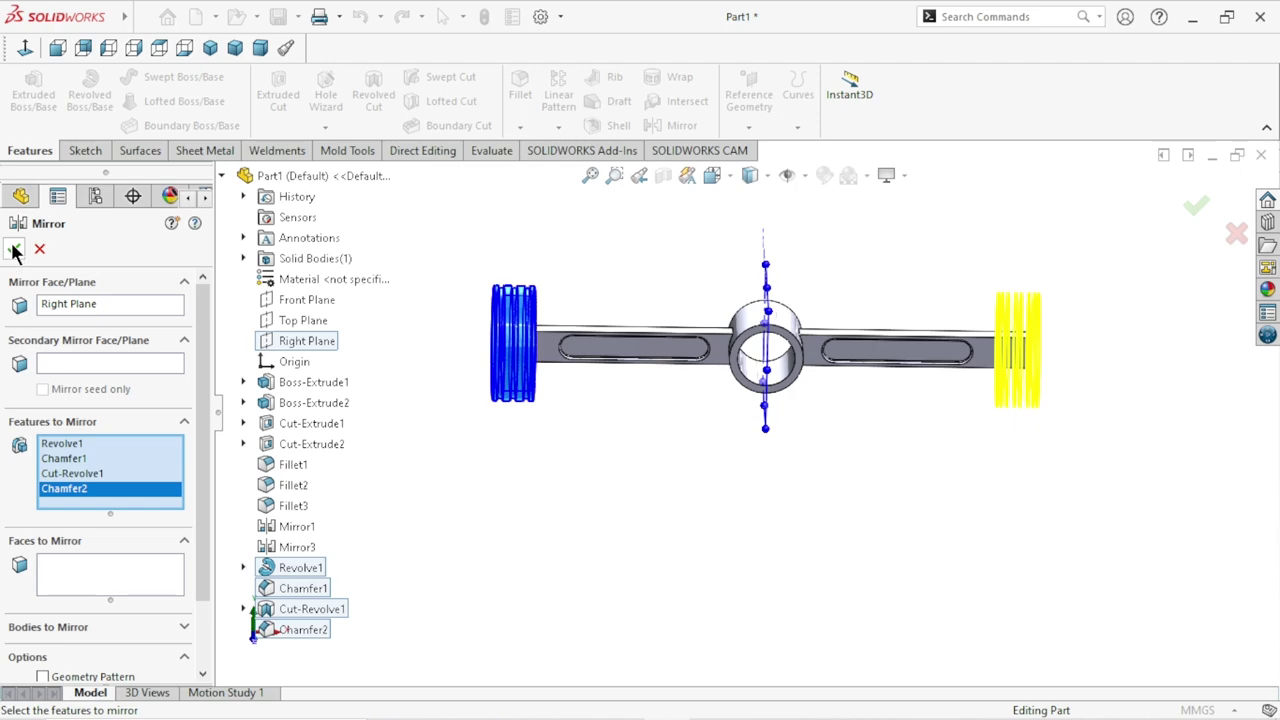
{"action": "left_click", "coordinate": [11, 251]}
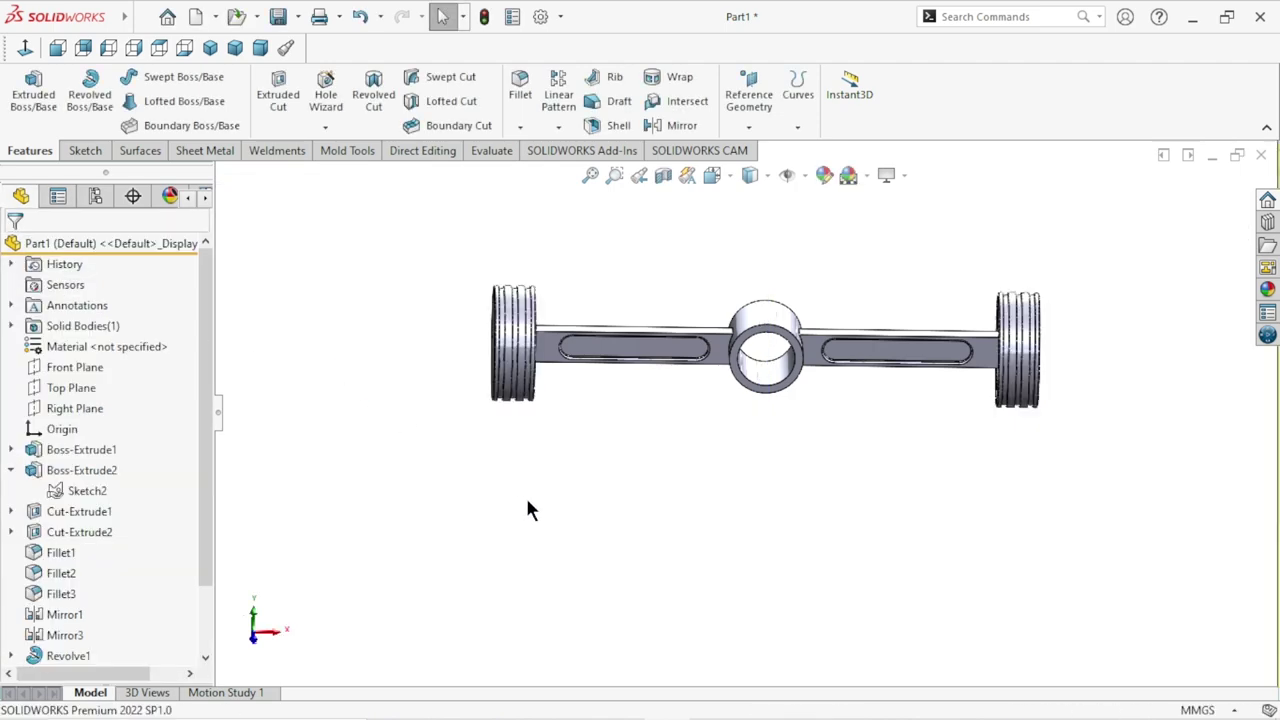
Orbit and zoom the part to inspect the matching piston heads at both ends.
{"action": "mouse_move", "coordinate": [820, 437]}
{"action": "middle_mouse_down"}
{"action": "mouse_move", "coordinate": [958, 379]}
{"action": "mouse_move", "coordinate": [694, 463]}
{"action": "mouse_move", "coordinate": [760, 446]}
{"action": "mouse_move", "coordinate": [810, 476]}
{"action": "middle_mouse_up"}
{"action": "scroll", "coordinate": [958, 379], "scroll_direction": "down", "scroll_amount": 3}
{"action": "scroll", "coordinate": [810, 476], "scroll_direction": "up", "scroll_amount": 2}
{"action": "scroll", "coordinate": [760, 478], "scroll_direction": "up", "scroll_amount": 3}
{"action": "mouse_move", "coordinate": [709, 480]}
{"action": "middle_mouse_down"}
{"action": "mouse_move", "coordinate": [600, 433]}
{"action": "mouse_move", "coordinate": [586, 337]}
{"action": "mouse_move", "coordinate": [557, 400]}
{"action": "mouse_move", "coordinate": [606, 374]}
{"action": "mouse_move", "coordinate": [551, 443]}
{"action": "middle_mouse_up"}
{"action": "scroll", "coordinate": [557, 400], "scroll_direction": "down", "scroll_amount": 3}
{"action": "scroll", "coordinate": [600, 385], "scroll_direction": "up", "scroll_amount": 4}
{"action": "scroll", "coordinate": [583, 366], "scroll_direction": "down", "scroll_amount": 2}
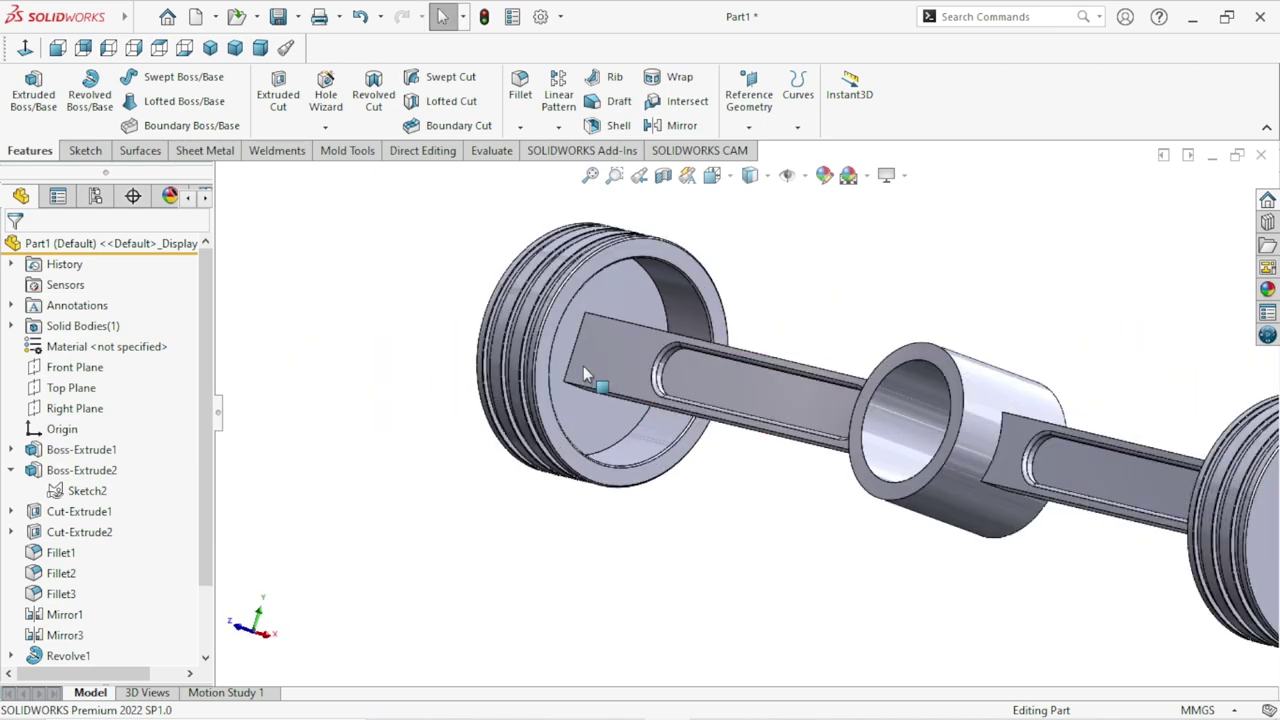
{"action": "scroll", "coordinate": [583, 366], "scroll_direction": "down", "scroll_amount": 3}
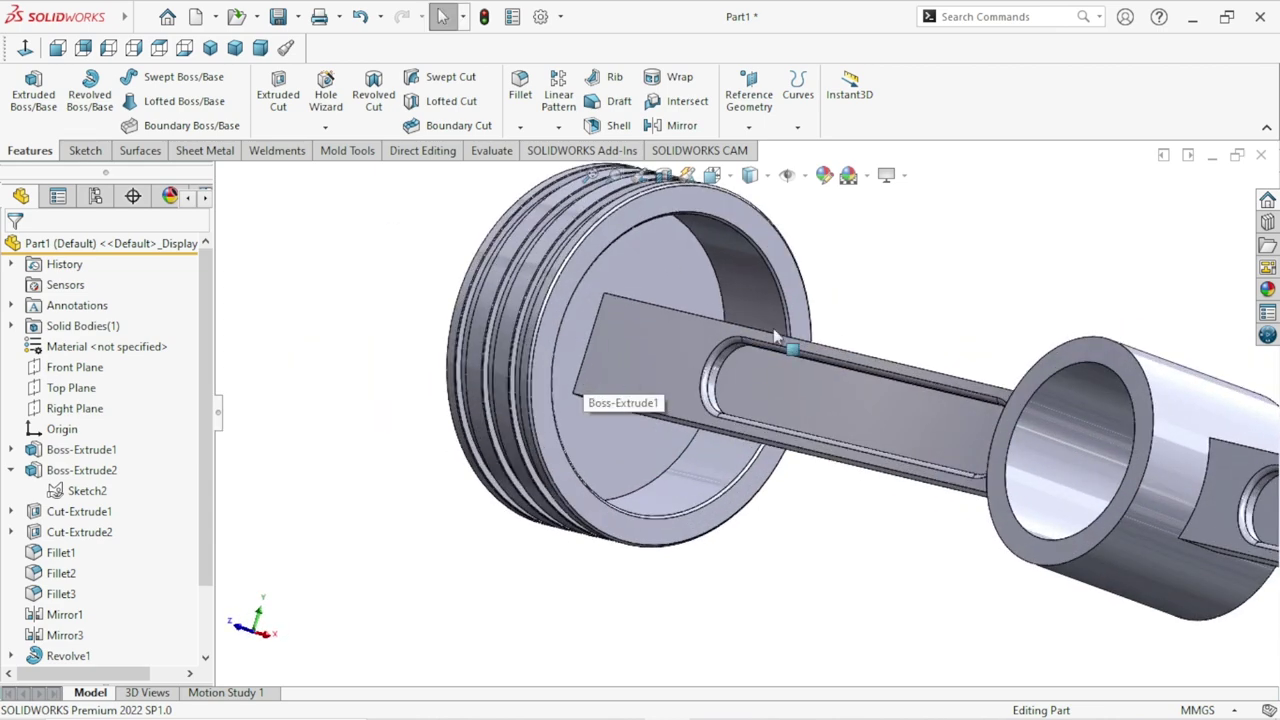
Start a 2 mm fillet and select the rod's side and top faces.
{"action": "left_click", "coordinate": [521, 128]}
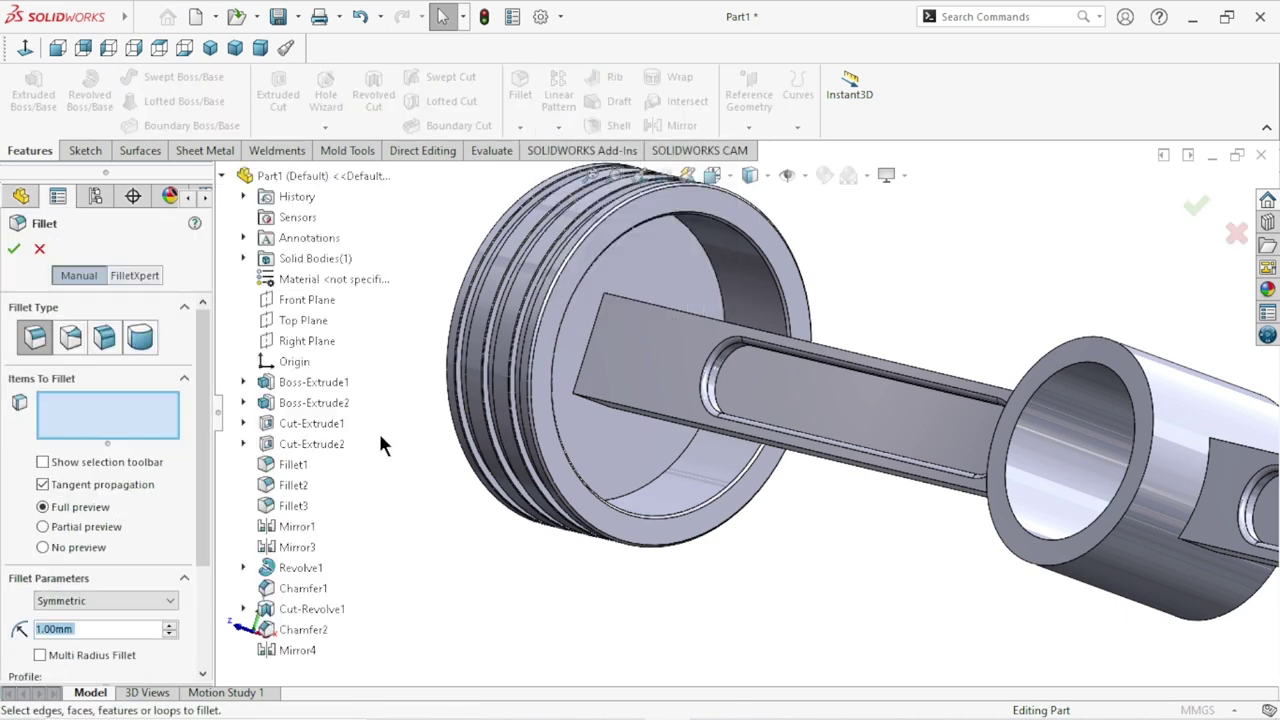
{"action": "type", "text": "2"}
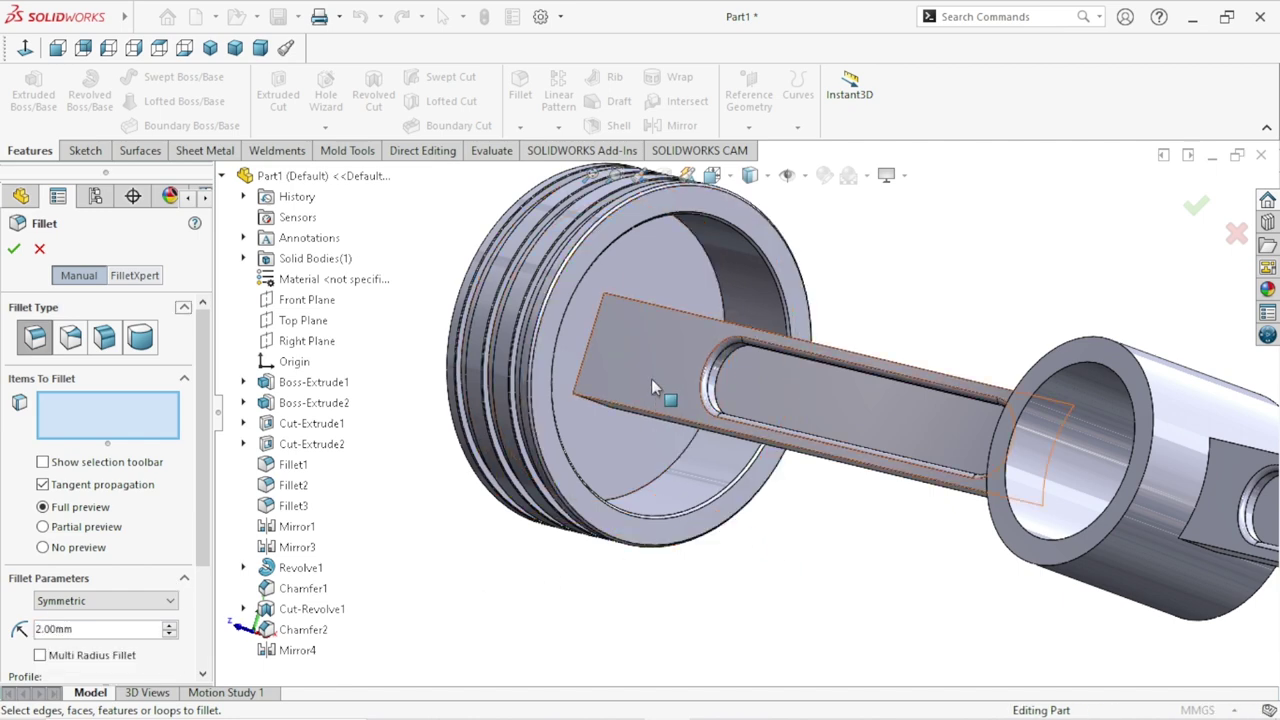
{"action": "middle_click_drag", "start_coordinate": [835, 557], "coordinate": [740, 500]}
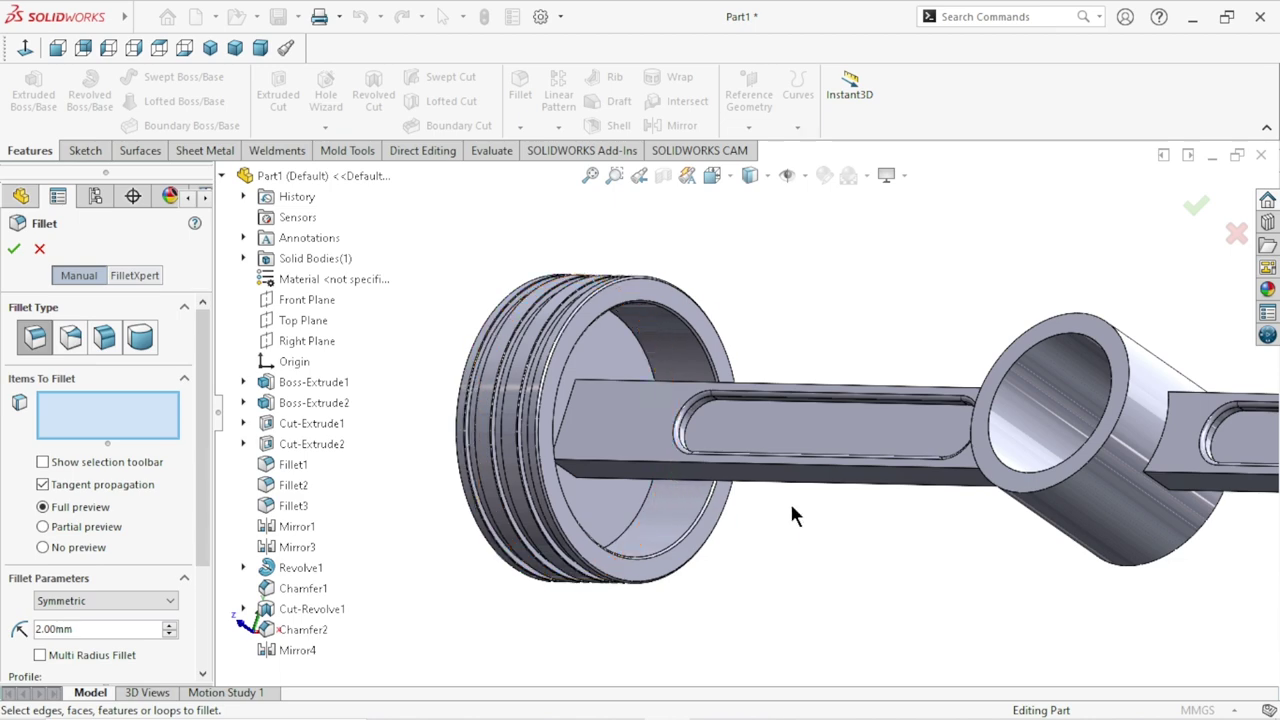
{"action": "scroll", "coordinate": [790, 505], "scroll_direction": "down", "scroll_amount": 3}
{"action": "middle_click_drag", "start_coordinate": [814, 514], "coordinate": [815, 453]}
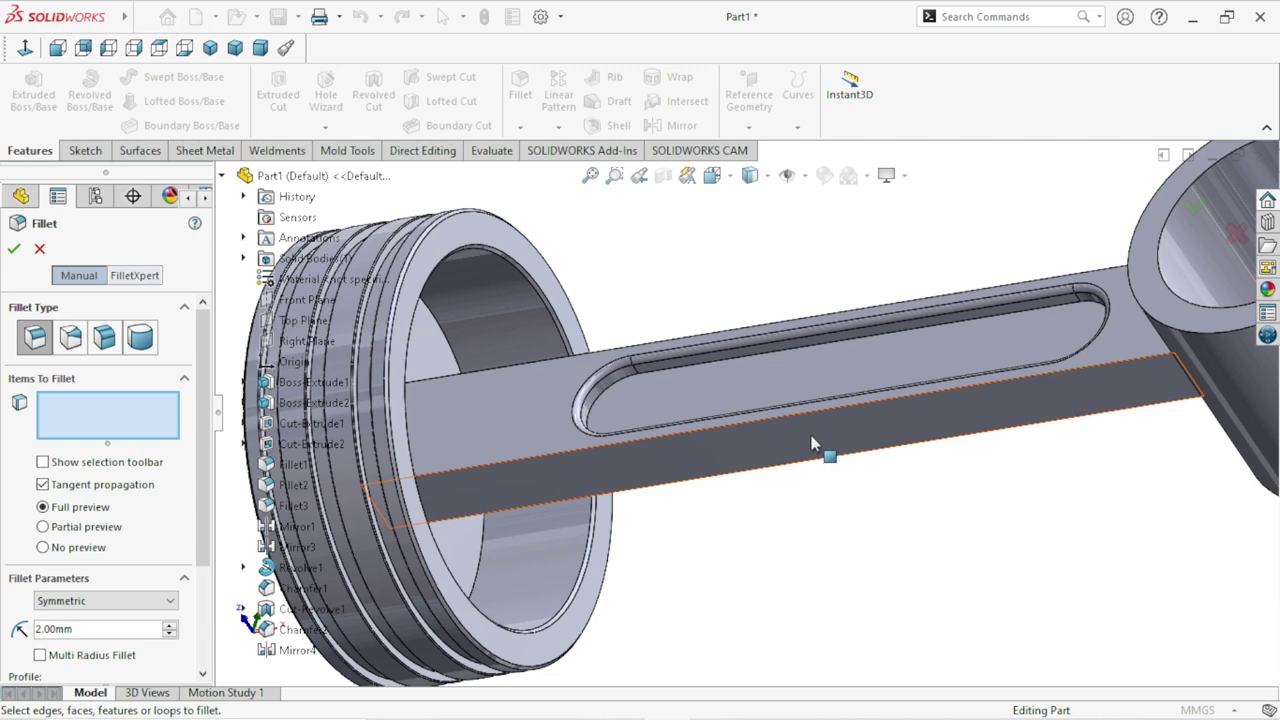
{"action": "left_click", "coordinate": [810, 436]}
{"action": "scroll", "coordinate": [843, 535], "scroll_direction": "up", "scroll_amount": 2}
{"action": "mouse_move", "coordinate": [862, 430]}
{"action": "middle_mouse_down"}
{"action": "mouse_move", "coordinate": [815, 390]}
{"action": "mouse_move", "coordinate": [840, 518]}
{"action": "middle_mouse_up"}
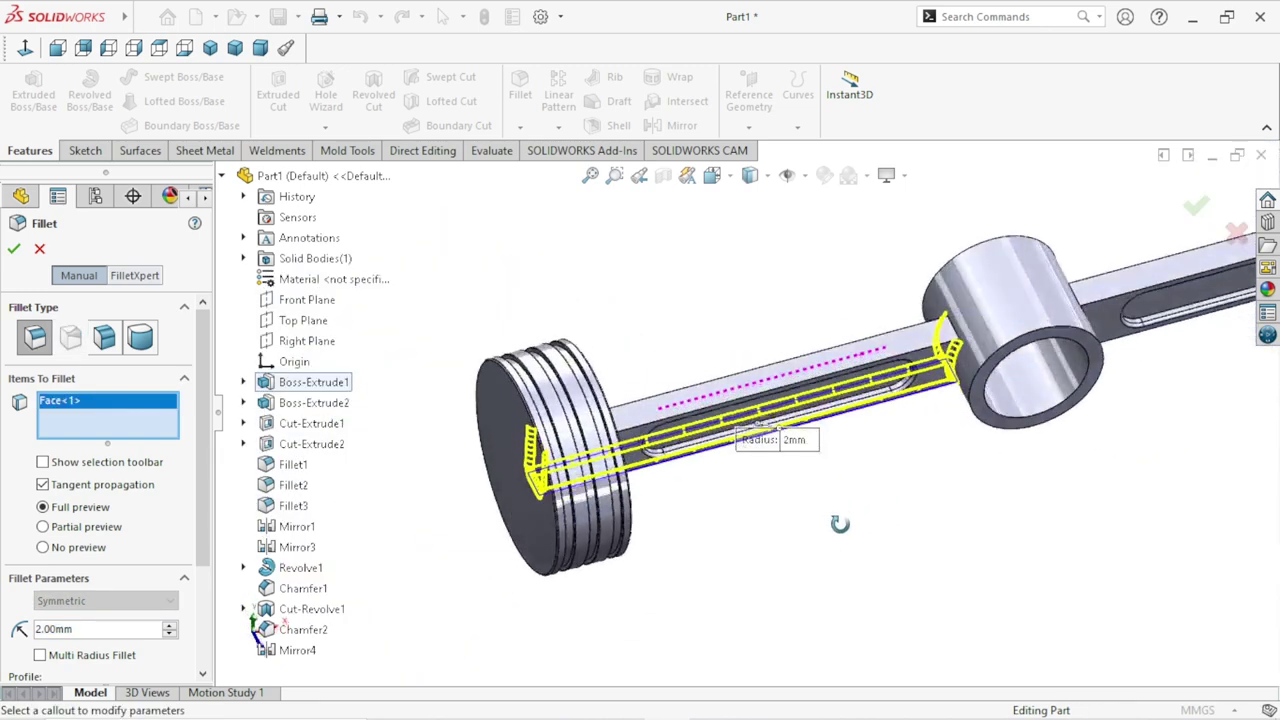
{"action": "scroll", "coordinate": [915, 365], "scroll_direction": "down", "scroll_amount": 3}
{"action": "scroll", "coordinate": [930, 287], "scroll_direction": "down", "scroll_amount": 2}
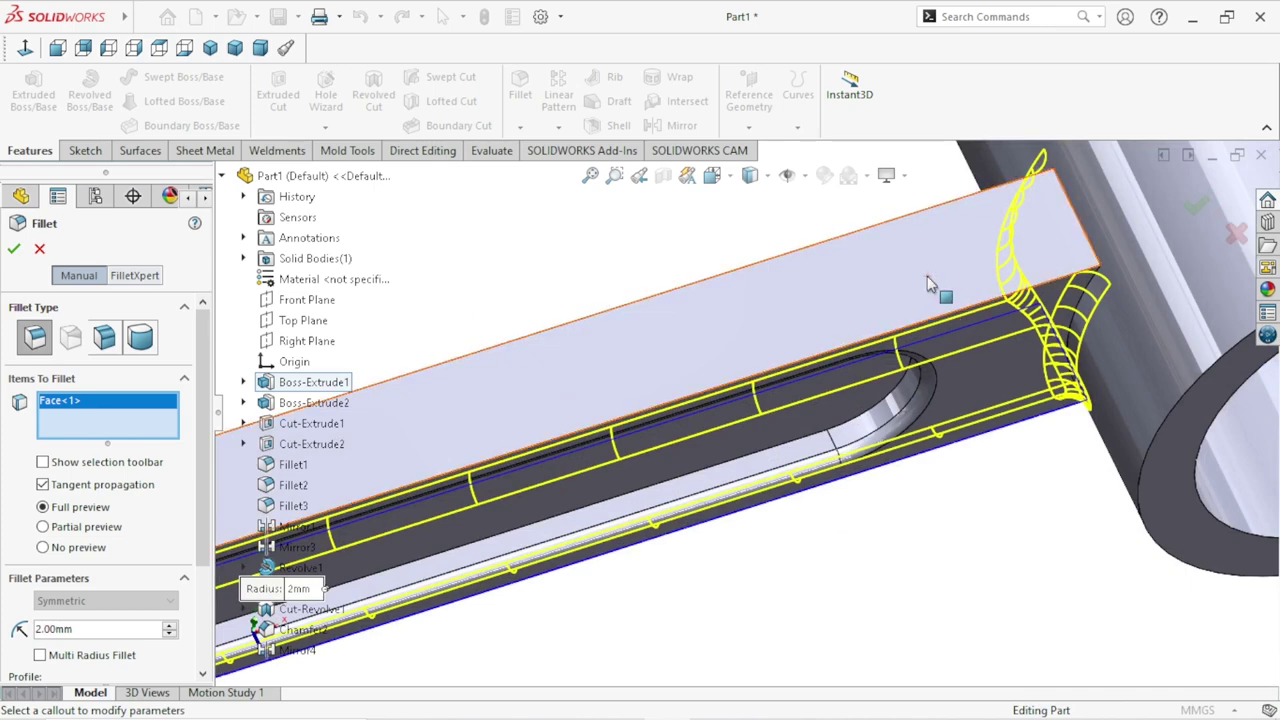
{"action": "left_click", "coordinate": [905, 345]}
Add two faces on the other rod arm and apply the 2 mm fillet.
{"action": "scroll", "coordinate": [866, 468], "scroll_direction": "up", "scroll_amount": 3}
{"action": "scroll", "coordinate": [866, 468], "scroll_direction": "up", "scroll_amount": 2}
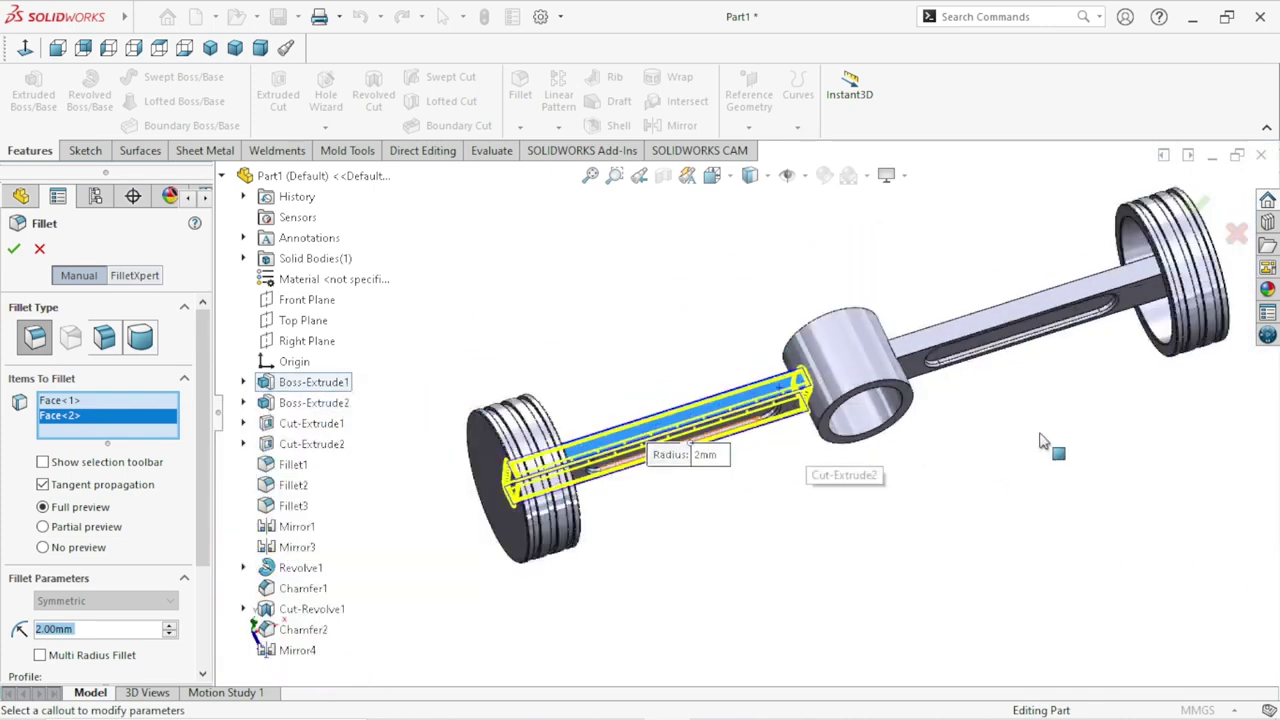
{"action": "middle_click_drag", "start_coordinate": [866, 468], "coordinate": [952, 418]}
{"action": "scroll", "coordinate": [914, 375], "scroll_direction": "down", "scroll_amount": 3}
{"action": "scroll", "coordinate": [918, 390], "scroll_direction": "down", "scroll_amount": 2}
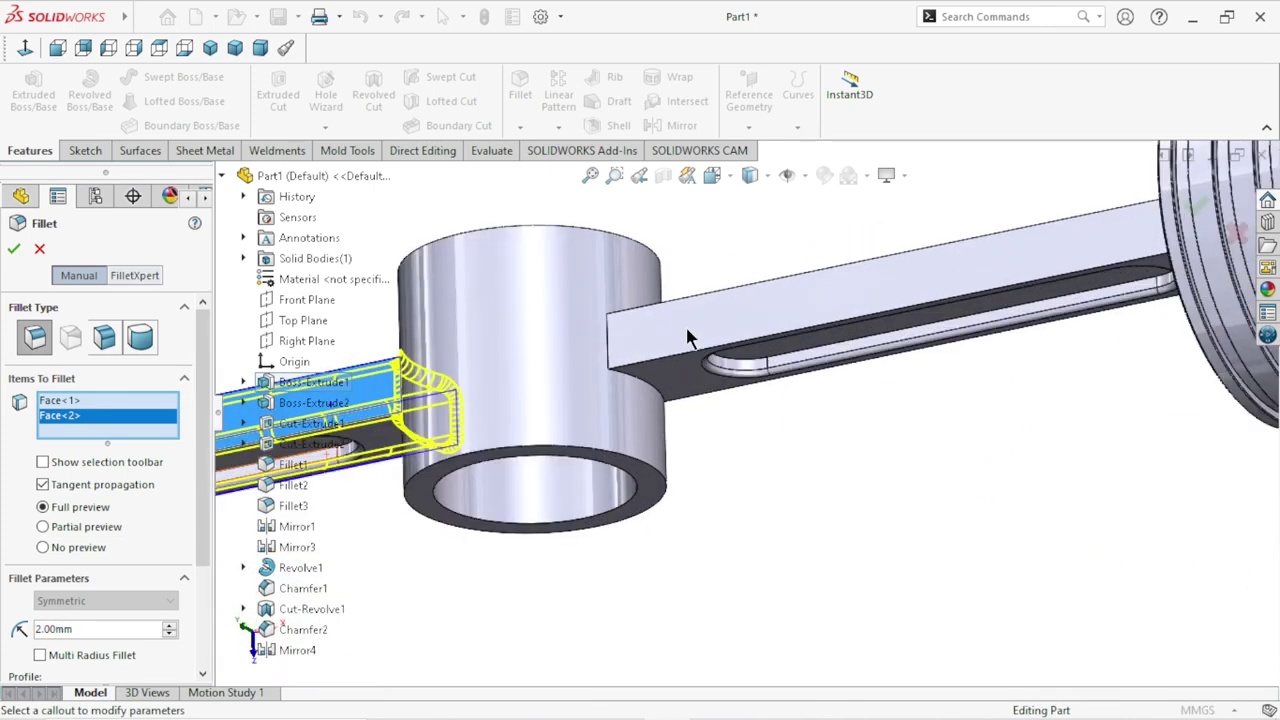
{"action": "left_click", "coordinate": [692, 320]}
{"action": "scroll", "coordinate": [873, 503], "scroll_direction": "up", "scroll_amount": 2}
{"action": "mouse_move", "coordinate": [903, 500]}
{"action": "middle_mouse_down"}
{"action": "mouse_move", "coordinate": [700, 323]}
{"action": "mouse_move", "coordinate": [771, 354]}
{"action": "middle_mouse_up"}
{"action": "scroll", "coordinate": [700, 323], "scroll_direction": "down", "scroll_amount": 2}
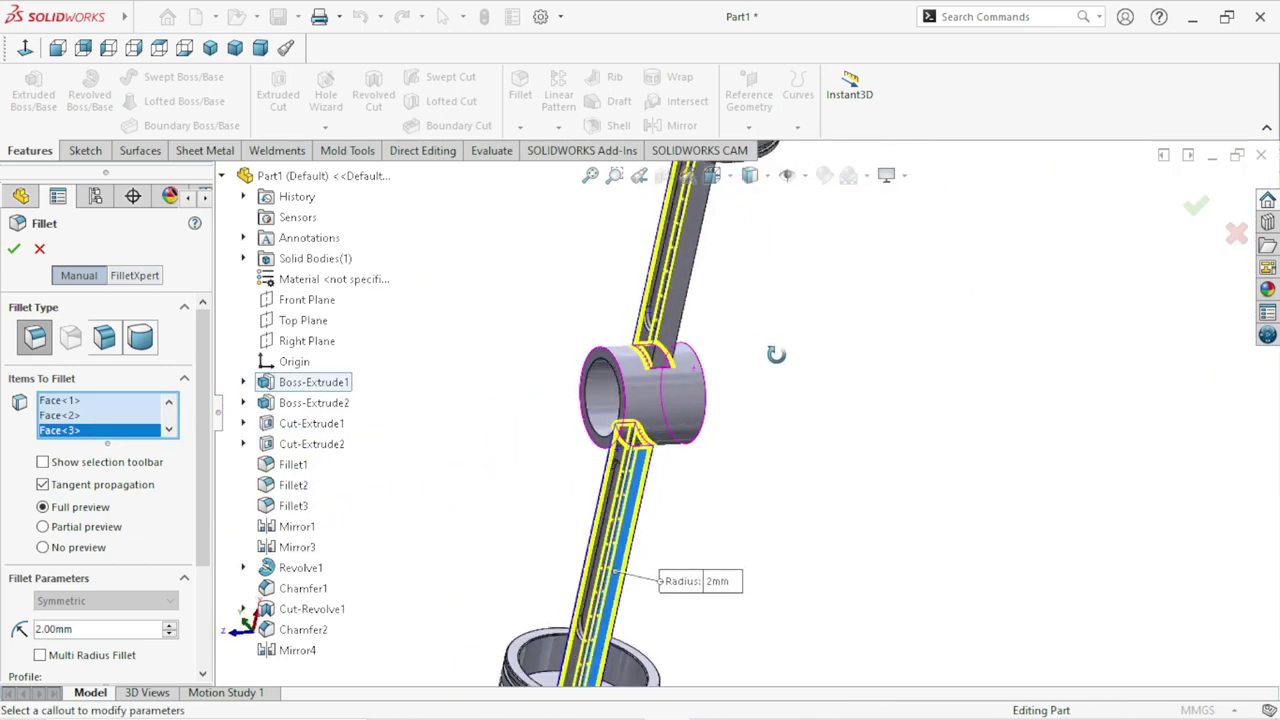
{"action": "scroll", "coordinate": [770, 345], "scroll_direction": "down", "scroll_amount": 2}
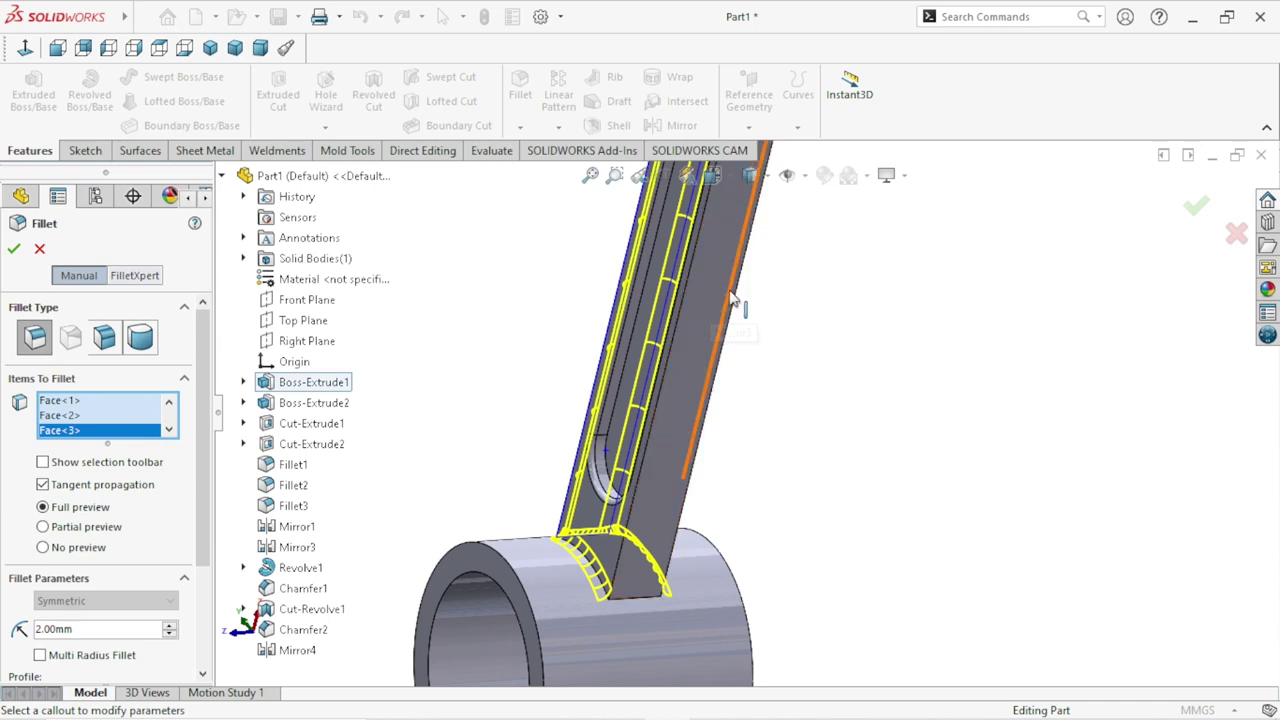
{"action": "left_click", "coordinate": [728, 305]}
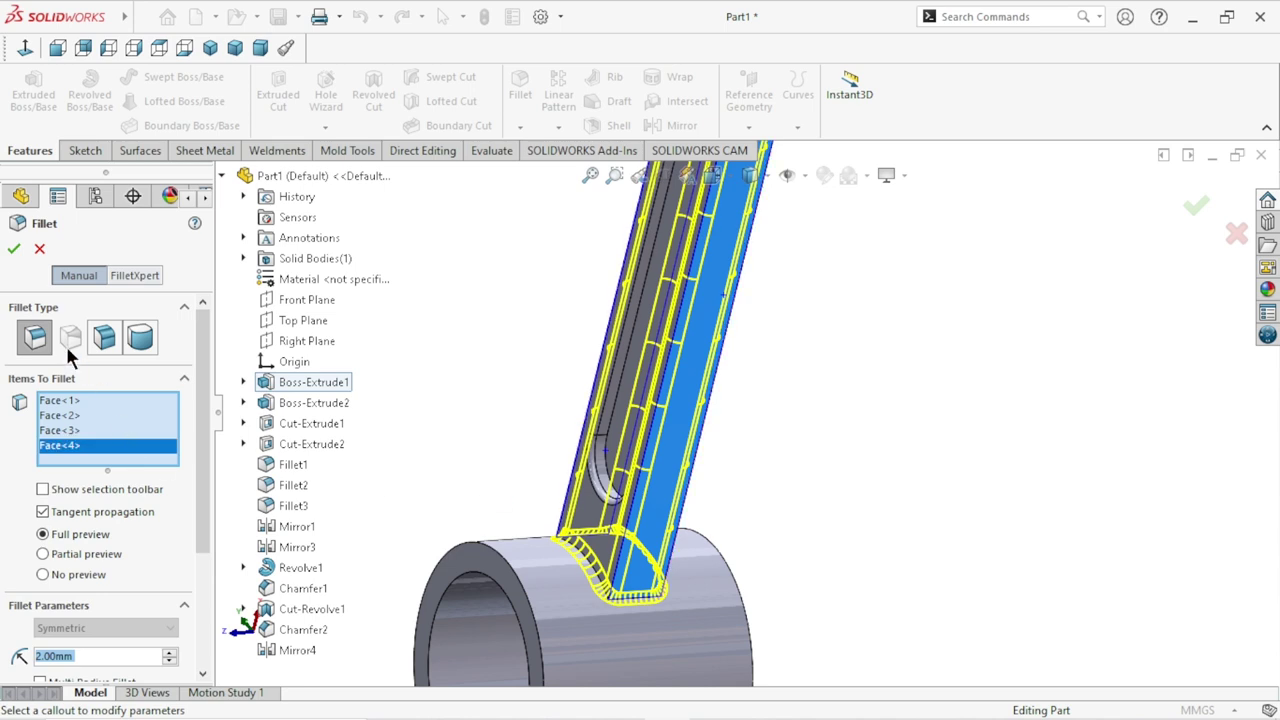
{"action": "key", "text": "Return"}
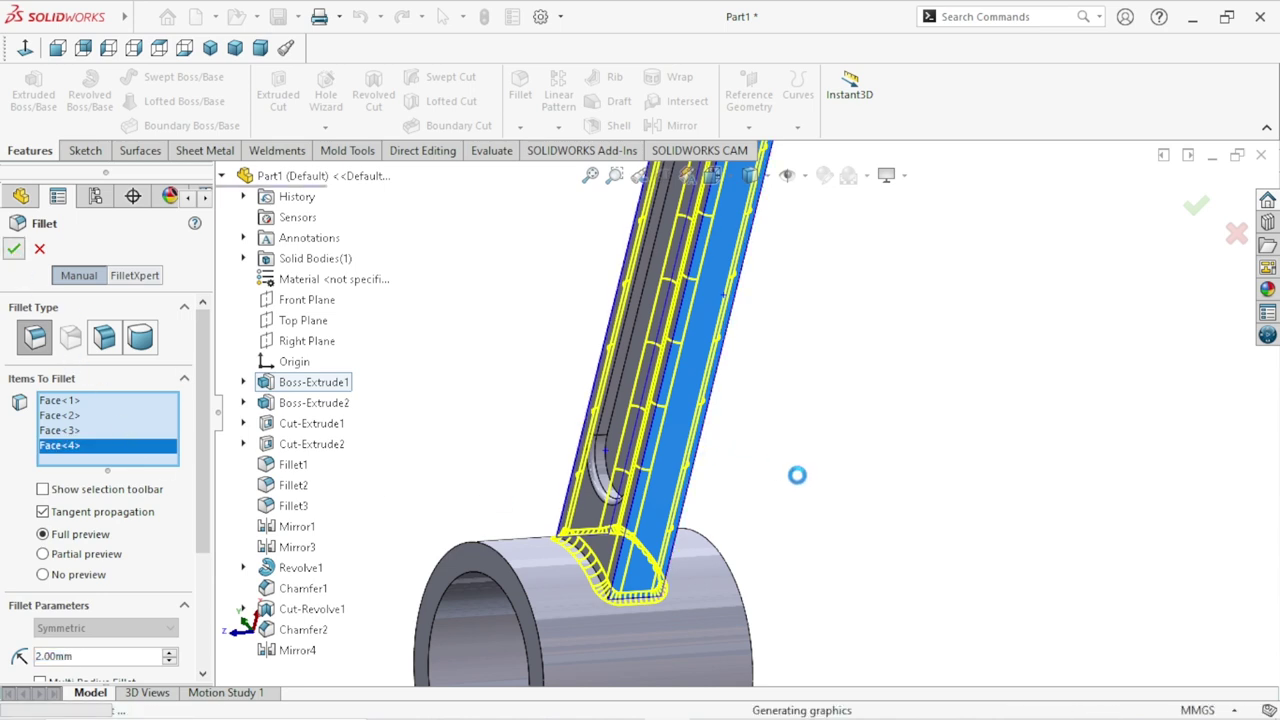
{"action": "middle_click_drag", "start_coordinate": [808, 514], "coordinate": [686, 516]}
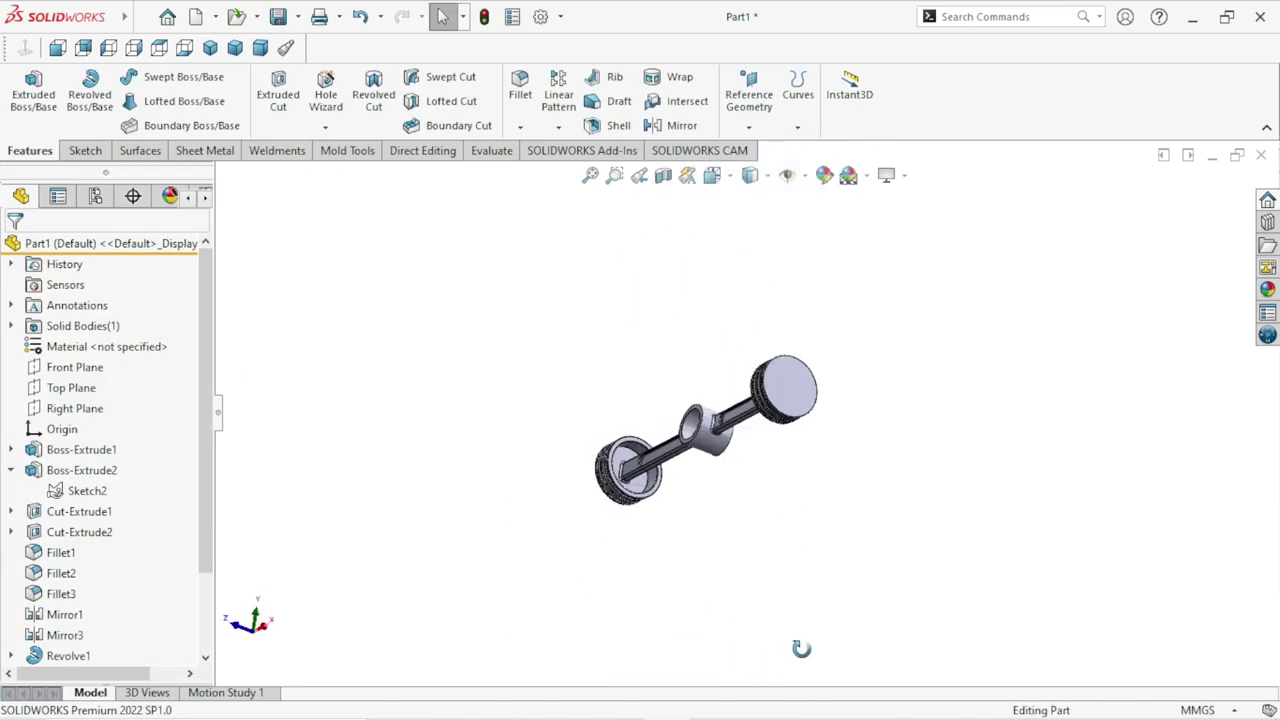
Orbit the model to a near-horizontal view of the central ring.
{"action": "scroll", "coordinate": [612, 412], "scroll_direction": "down", "scroll_amount": 2}
{"action": "scroll", "coordinate": [630, 430], "scroll_direction": "down", "scroll_amount": 2}
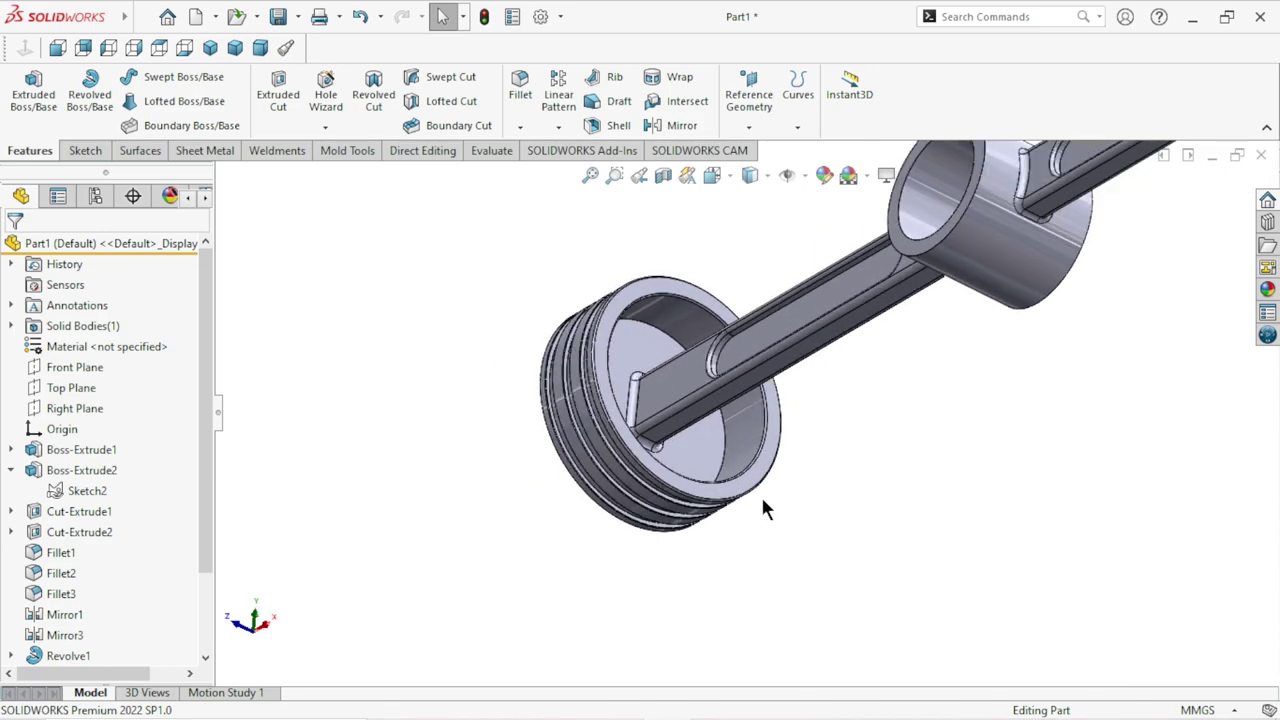
{"action": "scroll", "coordinate": [800, 460], "scroll_direction": "up", "scroll_amount": 3}
{"action": "mouse_move", "coordinate": [854, 423]}
{"action": "middle_mouse_down"}
{"action": "mouse_move", "coordinate": [818, 507]}
{"action": "mouse_move", "coordinate": [923, 466]}
{"action": "mouse_move", "coordinate": [900, 360]}
{"action": "middle_mouse_up"}
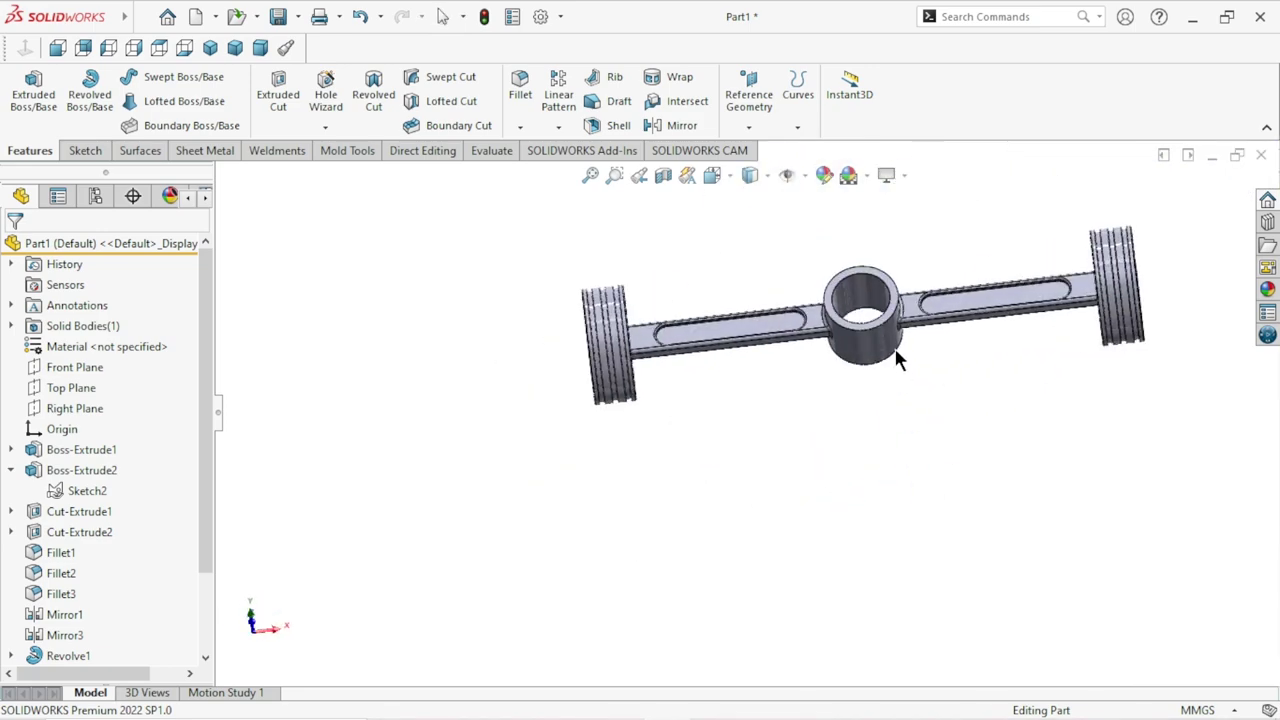
{"action": "scroll", "coordinate": [900, 360], "scroll_direction": "down", "scroll_amount": 2}
{"action": "mouse_move", "coordinate": [866, 451]}
{"action": "middle_mouse_down"}
{"action": "mouse_move", "coordinate": [858, 338]}
{"action": "mouse_move", "coordinate": [886, 391]}
{"action": "mouse_move", "coordinate": [903, 509]}
{"action": "mouse_move", "coordinate": [840, 517]}
{"action": "middle_mouse_up"}
{"action": "scroll", "coordinate": [870, 410], "scroll_direction": "down", "scroll_amount": 2}
{"action": "scroll", "coordinate": [808, 382], "scroll_direction": "up", "scroll_amount": 3}
{"action": "scroll", "coordinate": [708, 316], "scroll_direction": "down", "scroll_amount": 2}
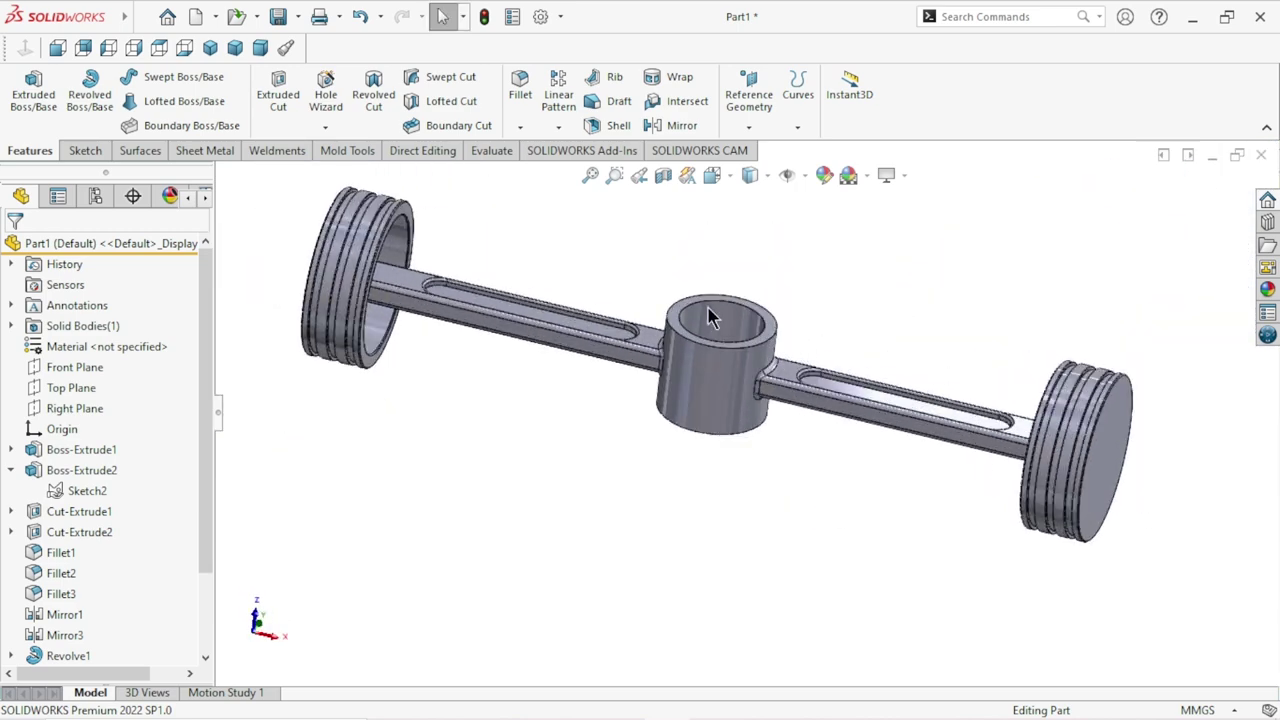
Chamfer the ring's inner and outer faces at 0.5 mm, 45°.
{"action": "left_click", "coordinate": [520, 126]}
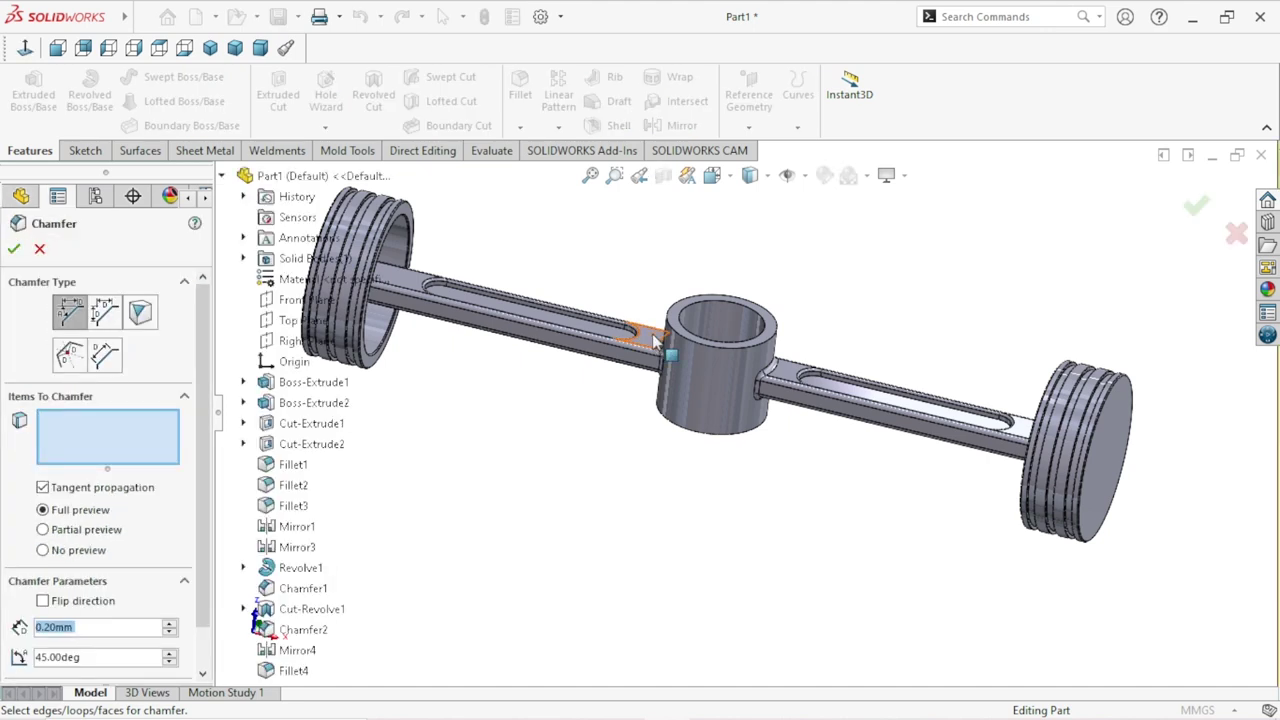
{"action": "scroll", "coordinate": [198, 486], "scroll_direction": "down", "scroll_amount": 1}
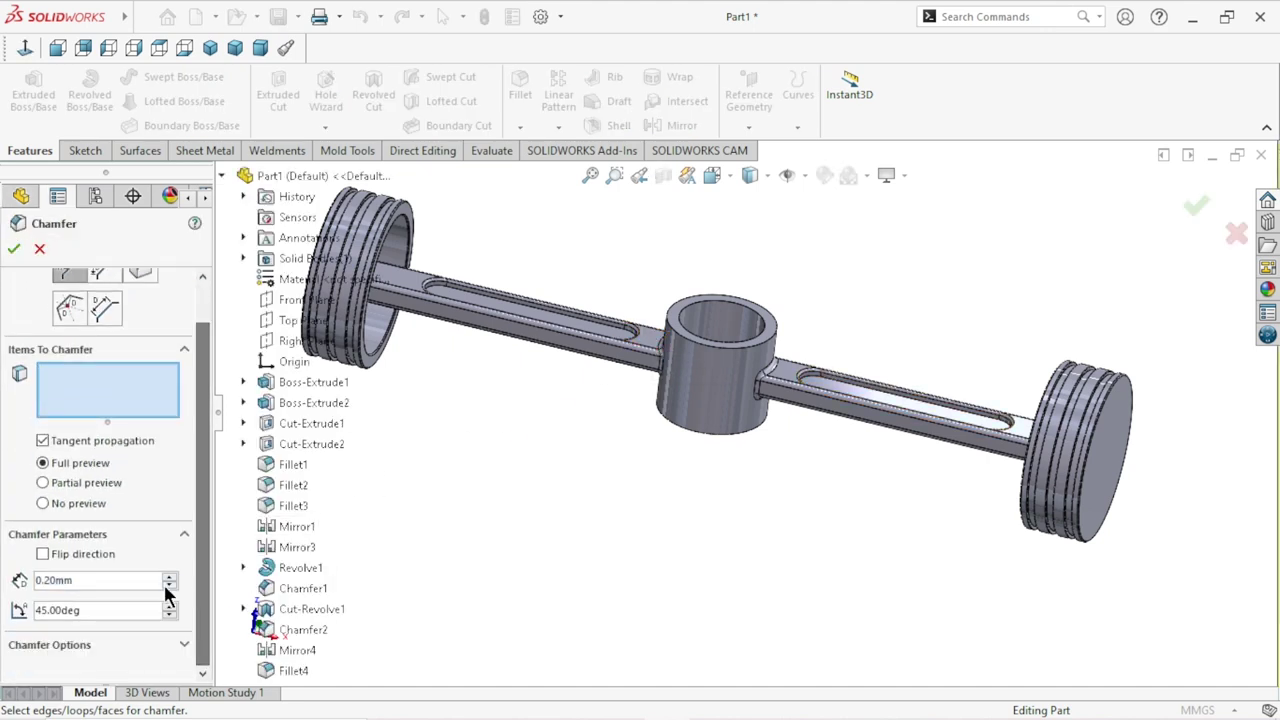
{"action": "type", "text": "0.5"}
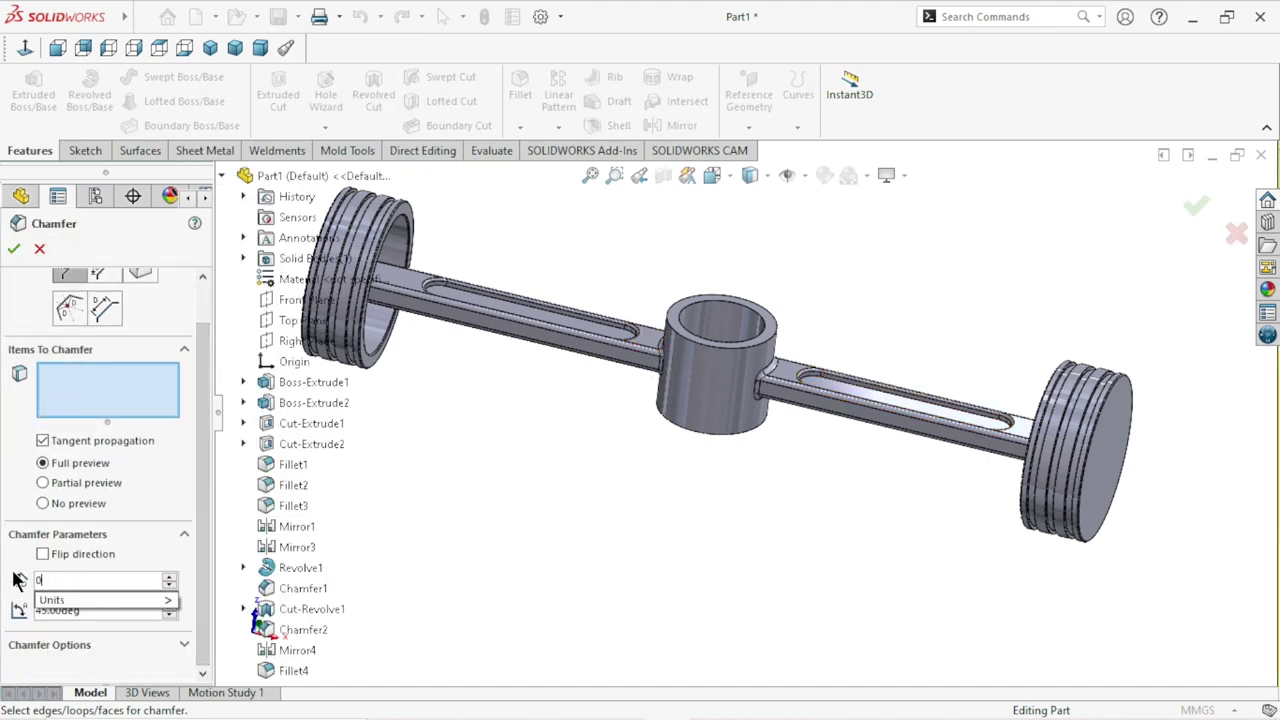
{"action": "key", "text": "Return"}
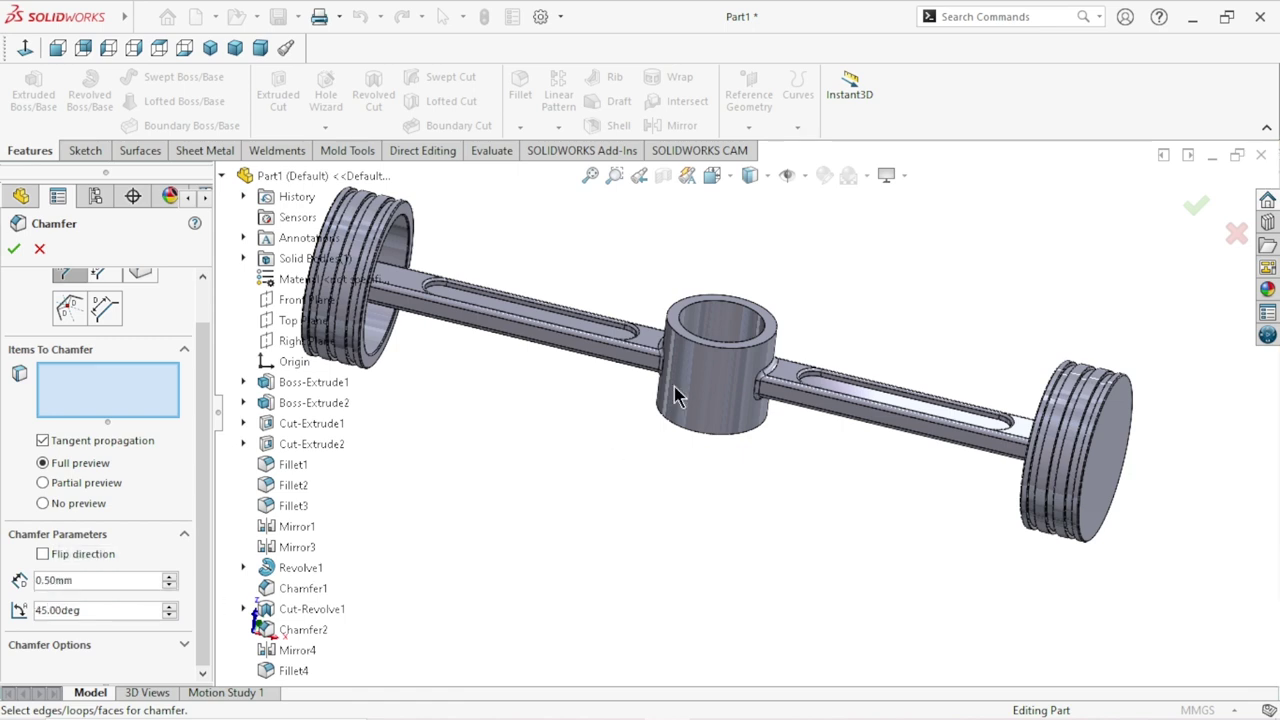
{"action": "left_click", "coordinate": [717, 320]}
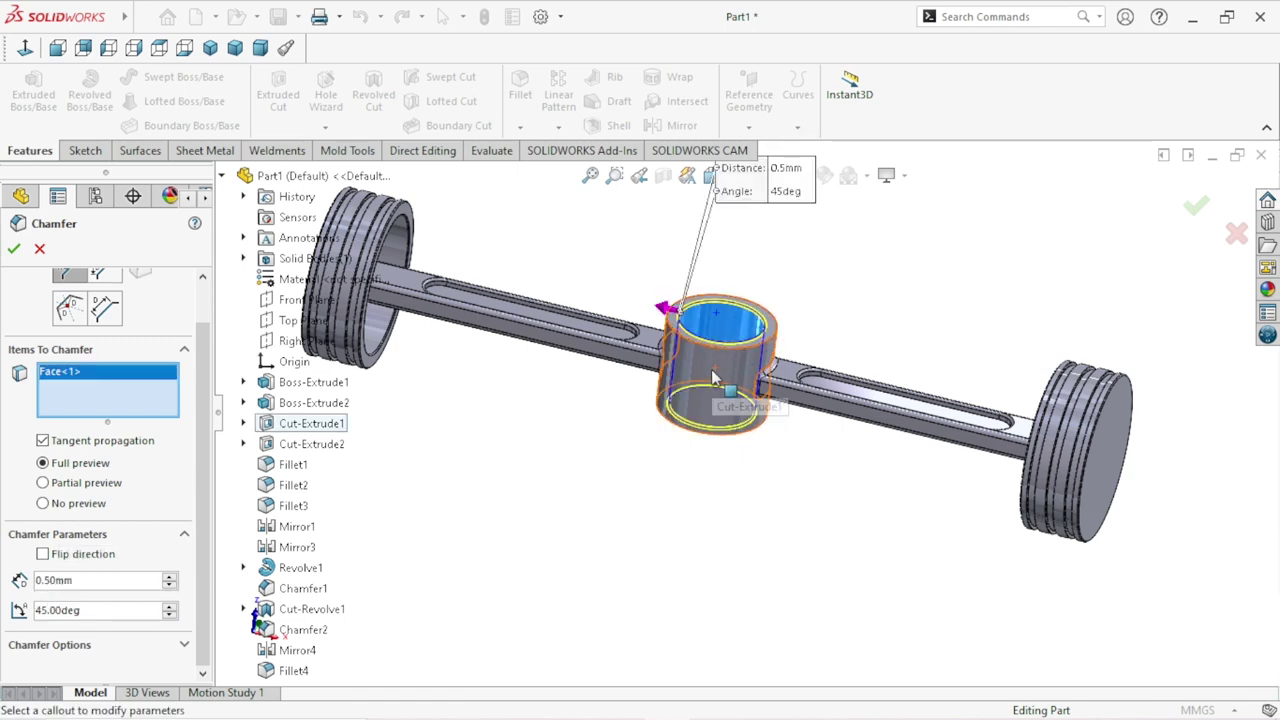
{"action": "left_click", "coordinate": [698, 370]}
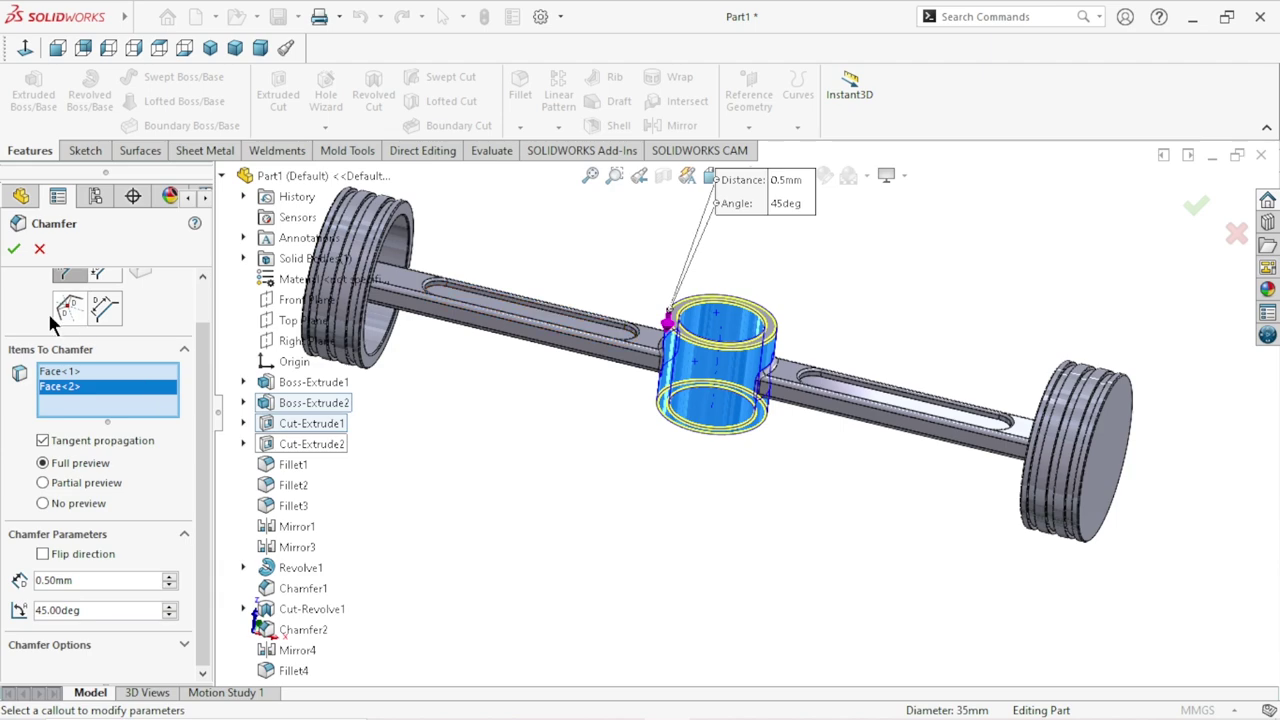
{"action": "left_click", "coordinate": [14, 250]}
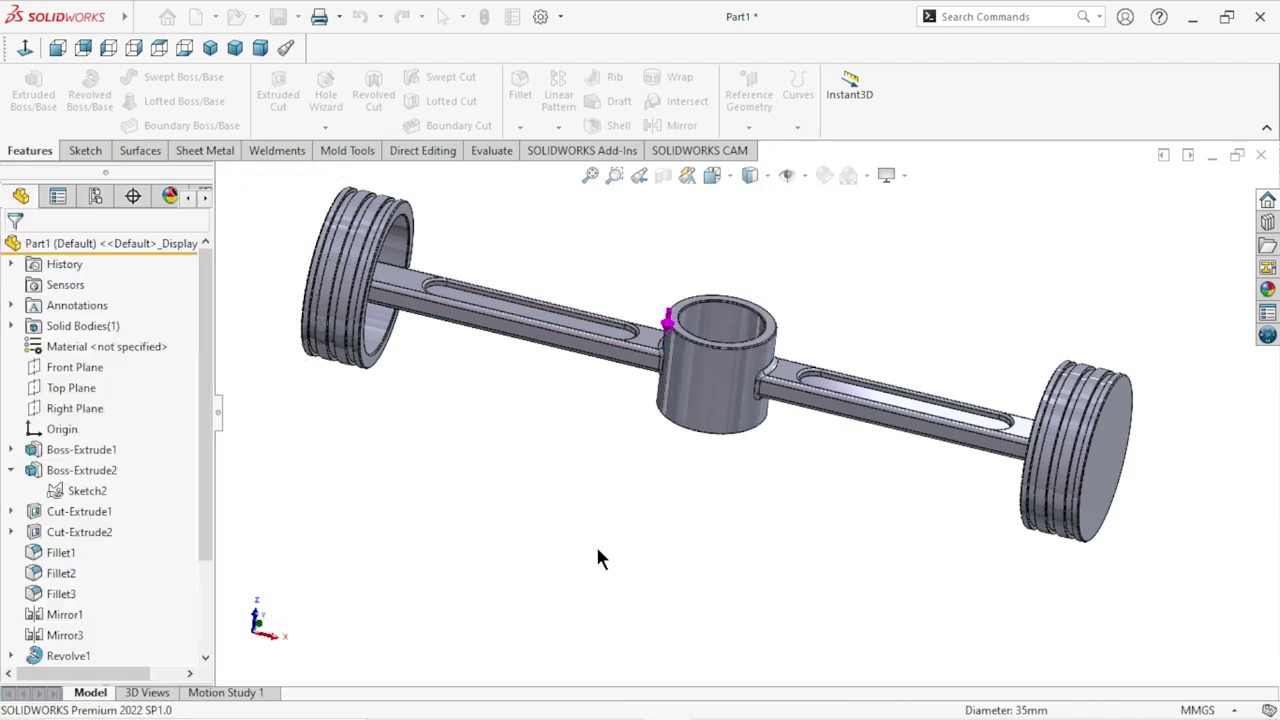
Orbit the model, then snap it to a straight front view.
{"action": "scroll", "coordinate": [674, 500], "scroll_direction": "up", "scroll_amount": 2}
{"action": "mouse_move", "coordinate": [606, 514]}
{"action": "middle_mouse_down"}
{"action": "mouse_move", "coordinate": [563, 424]}
{"action": "mouse_move", "coordinate": [580, 494]}
{"action": "middle_mouse_up"}
{"action": "scroll", "coordinate": [677, 500], "scroll_direction": "up", "scroll_amount": 3}
{"action": "mouse_move", "coordinate": [677, 500]}
{"action": "middle_mouse_down"}
{"action": "mouse_move", "coordinate": [737, 337]}
{"action": "mouse_move", "coordinate": [738, 298]}
{"action": "mouse_move", "coordinate": [706, 543]}
{"action": "middle_mouse_up"}
{"action": "scroll", "coordinate": [810, 460], "scroll_direction": "down", "scroll_amount": 1}
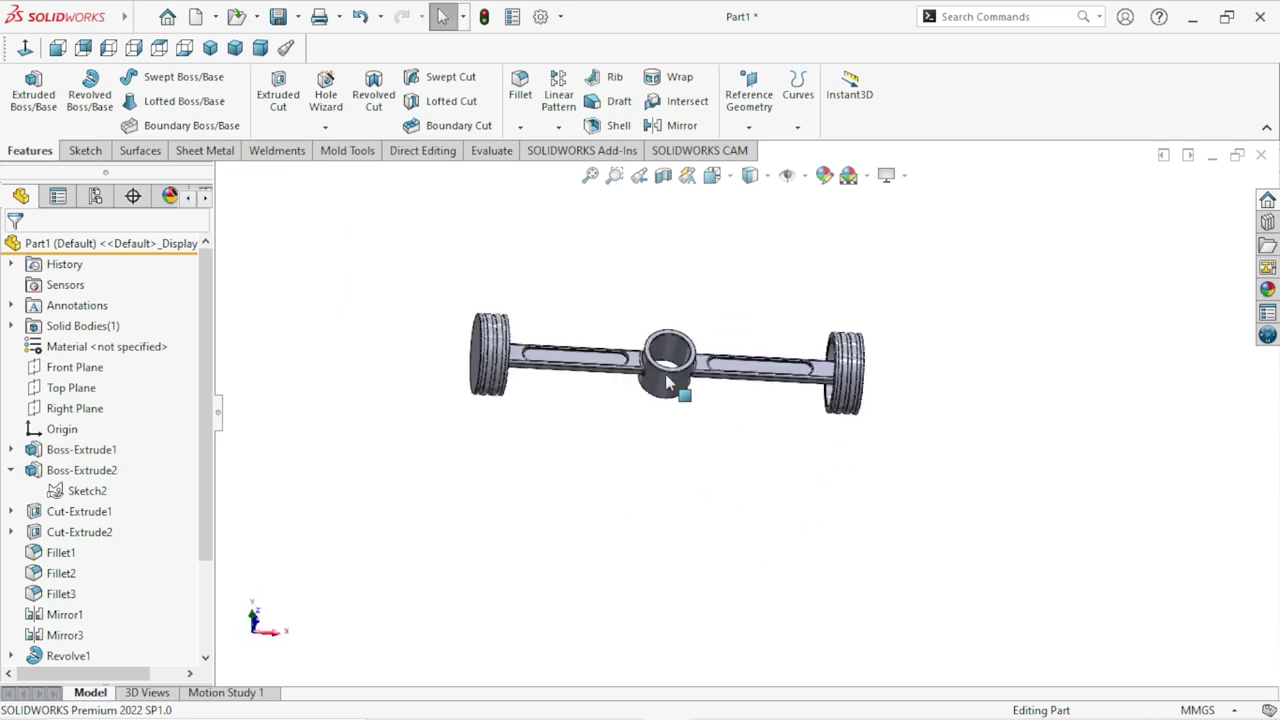
{"action": "scroll", "coordinate": [765, 465], "scroll_direction": "down", "scroll_amount": 3}
{"action": "left_click", "coordinate": [25, 50]}
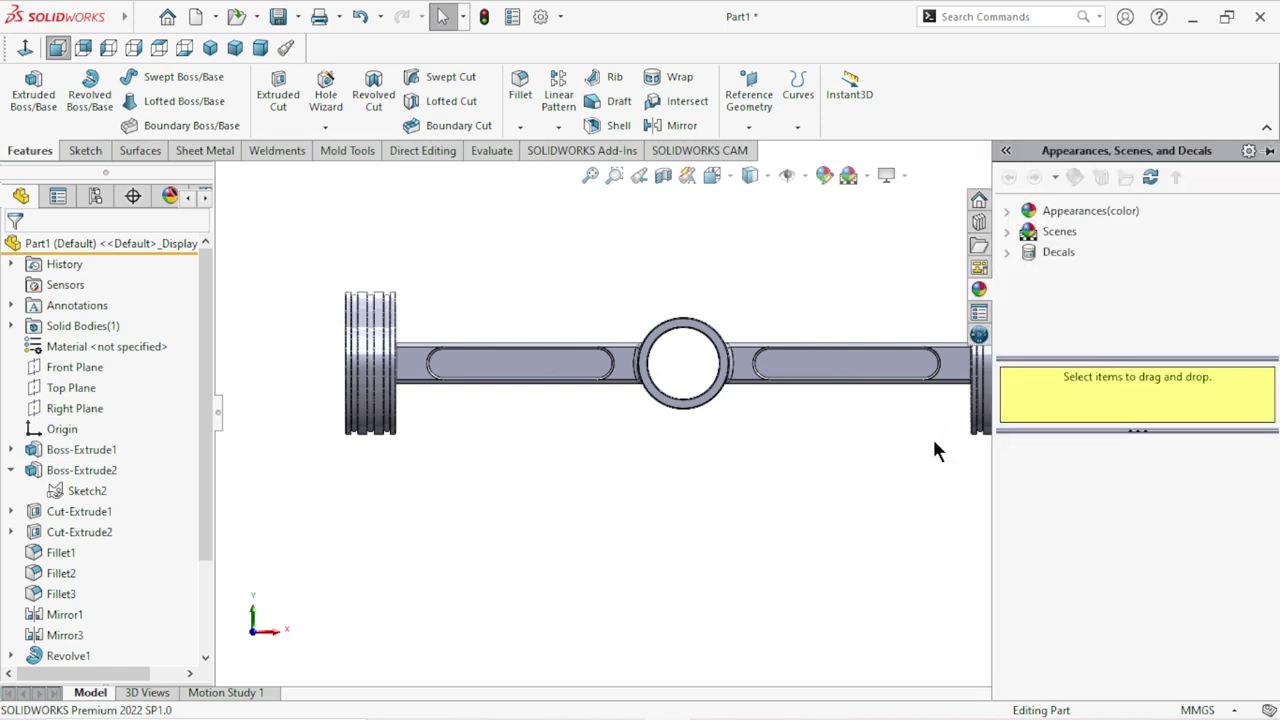
Apply the brushed aluminum appearance from Metal > Aluminum to the whole part.
{"action": "left_click", "coordinate": [1006, 213]}
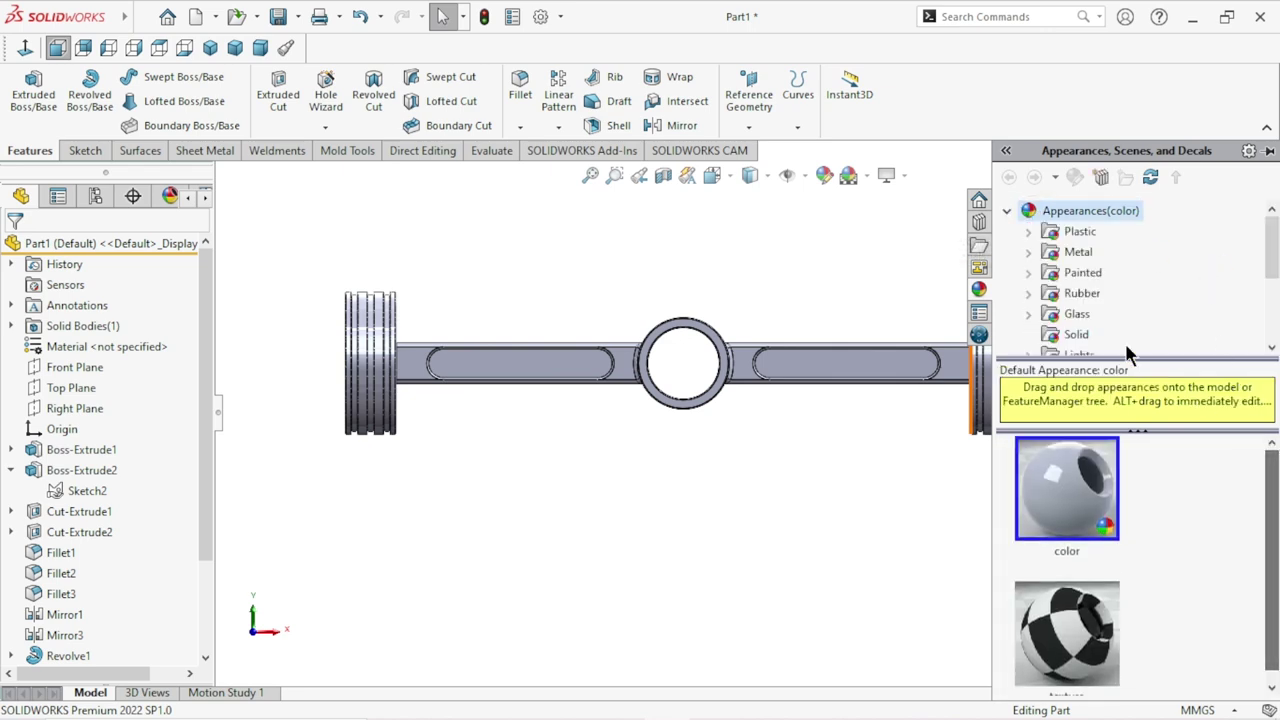
{"action": "scroll", "coordinate": [1085, 296], "scroll_direction": "down", "scroll_amount": 2}
{"action": "scroll", "coordinate": [1090, 295], "scroll_direction": "down", "scroll_amount": 1}
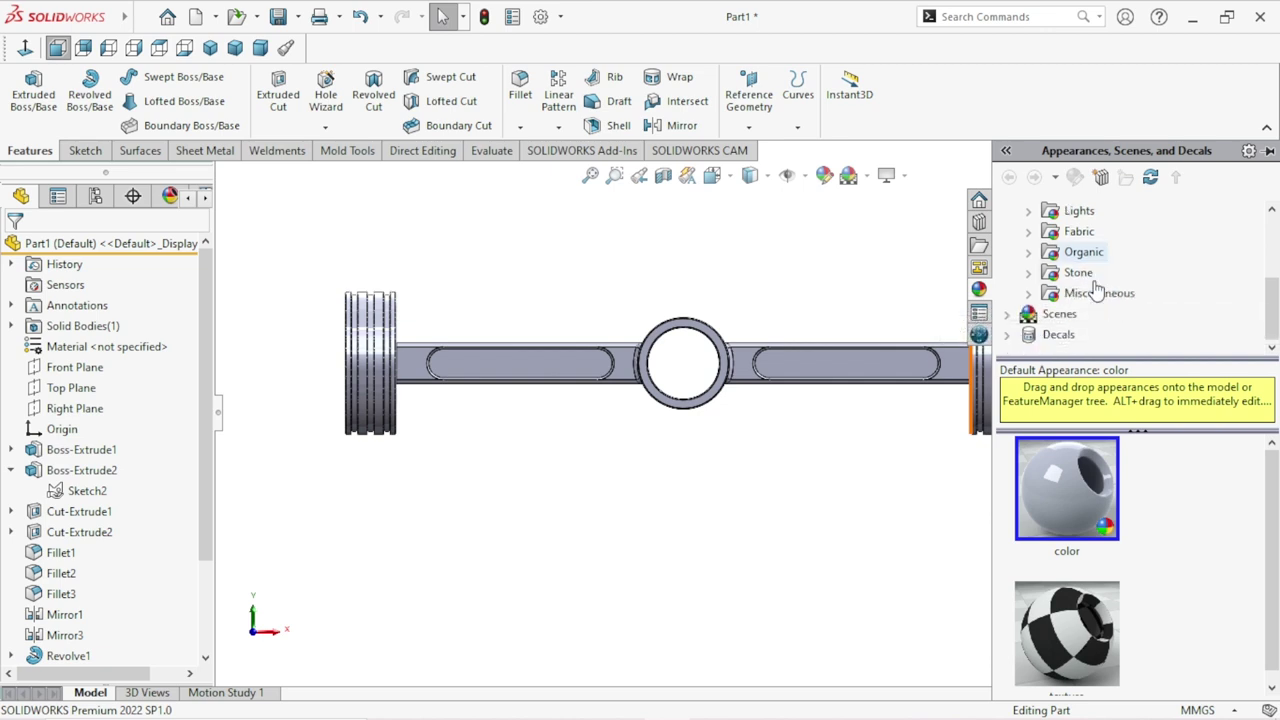
{"action": "scroll", "coordinate": [1088, 290], "scroll_direction": "up", "scroll_amount": 3}
{"action": "left_click", "coordinate": [1078, 256]}
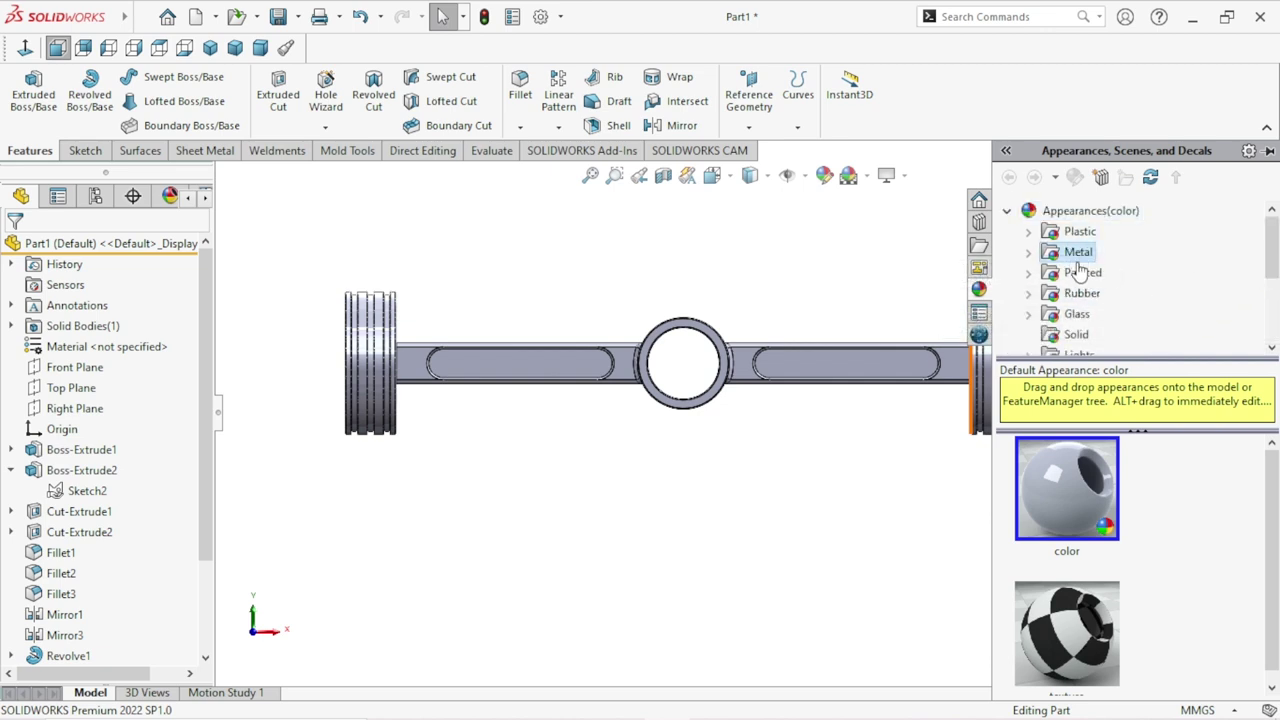
{"action": "double_click", "coordinate": [1076, 255]}
{"action": "left_click", "coordinate": [1115, 276]}
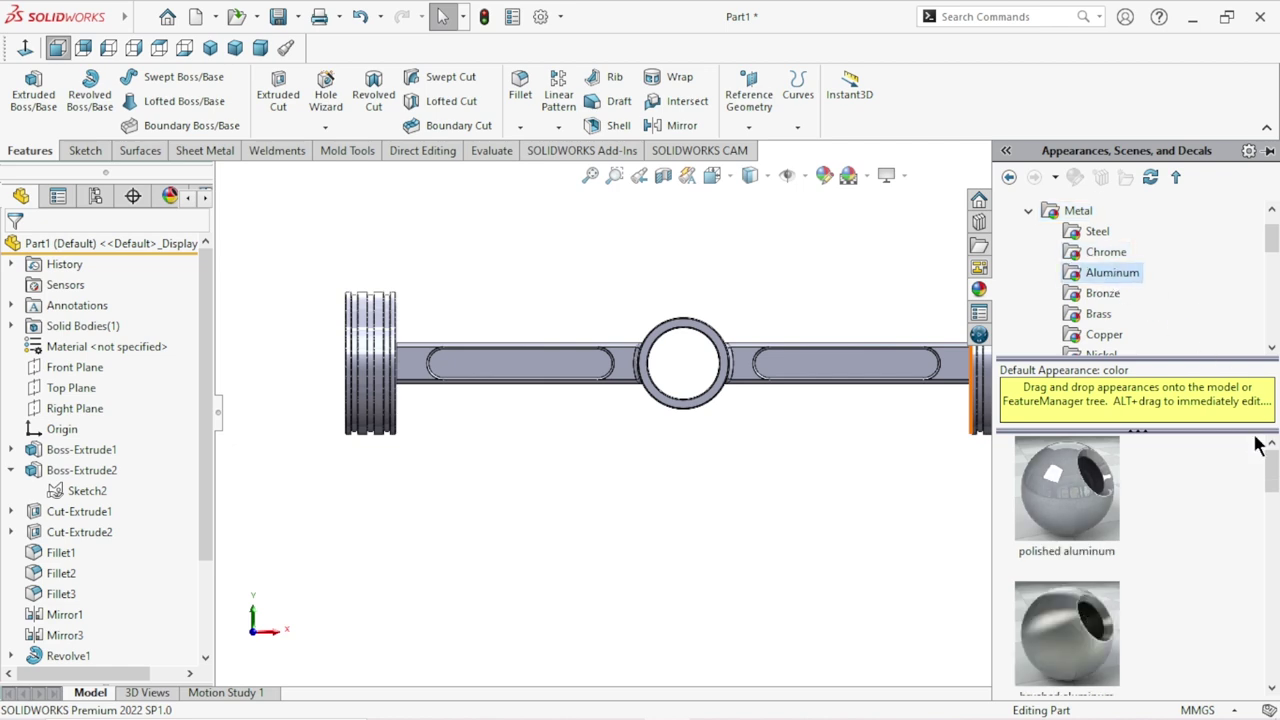
{"action": "left_click_drag", "start_coordinate": [1273, 477], "coordinate": [1273, 487]}
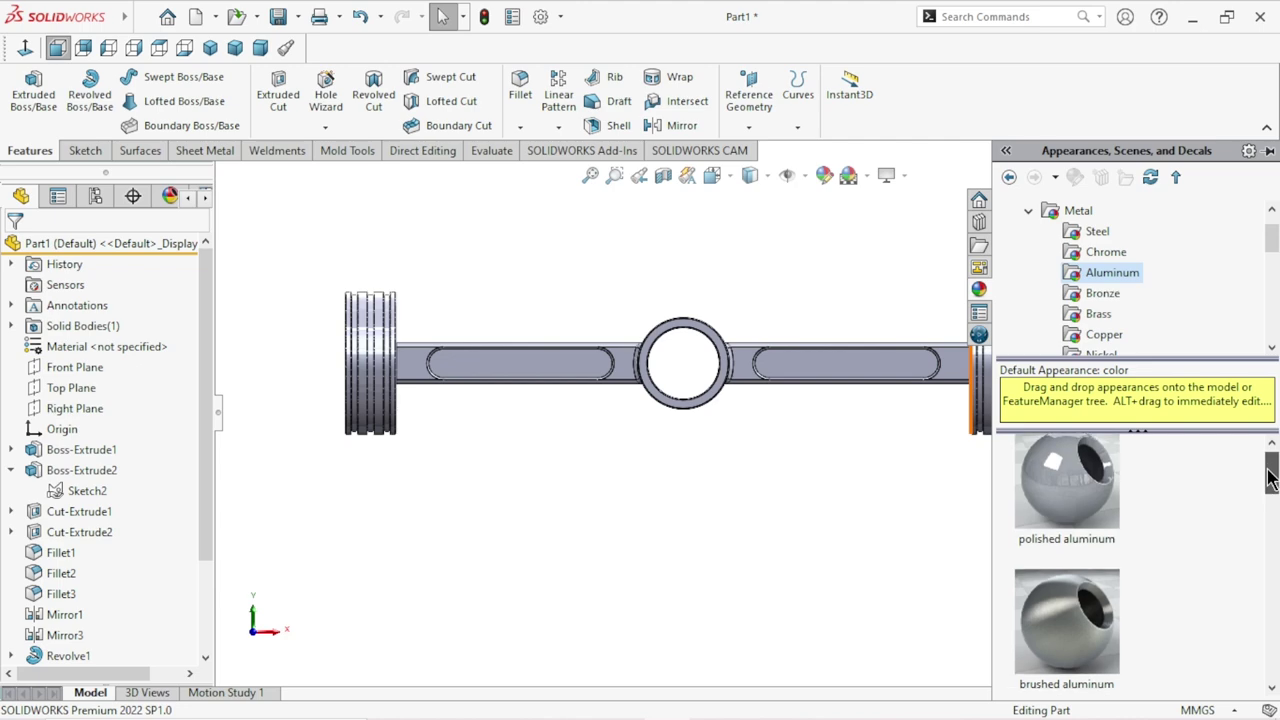
{"action": "left_click", "coordinate": [1070, 604]}
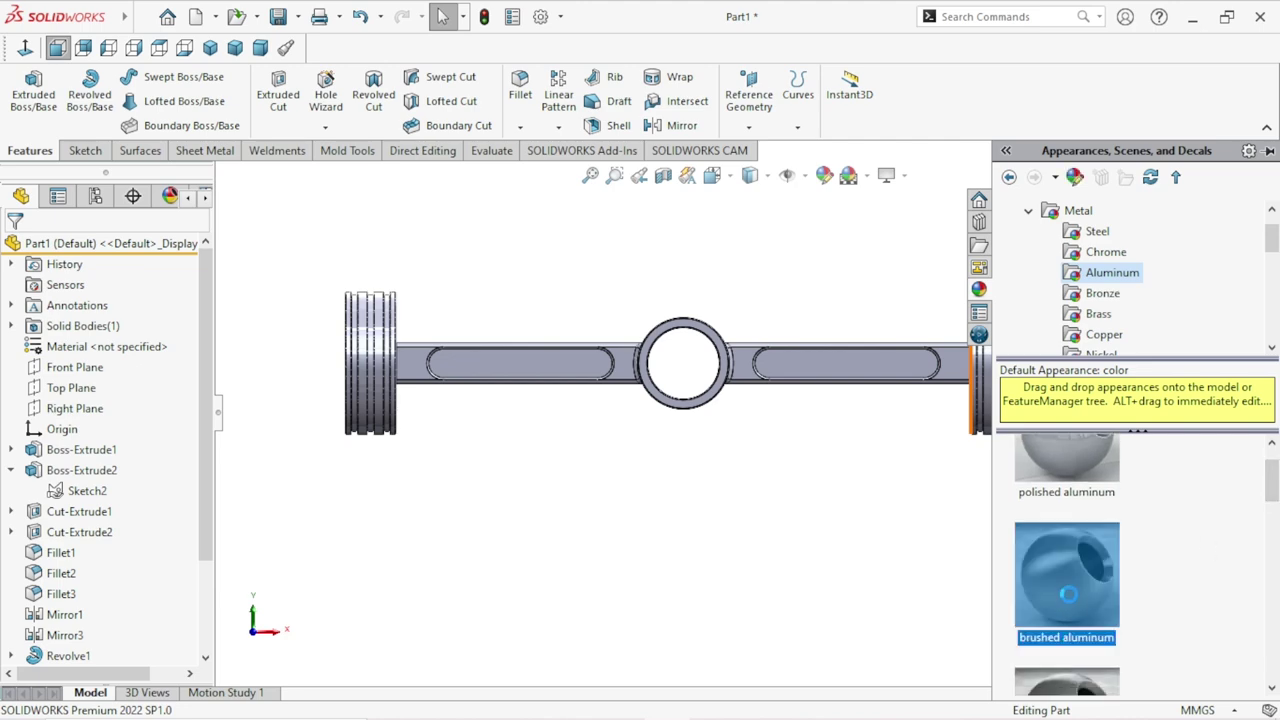
{"action": "mouse_move", "coordinate": [837, 500]}
{"action": "middle_mouse_down"}
{"action": "mouse_move", "coordinate": [815, 357]}
{"action": "mouse_move", "coordinate": [800, 421]}
{"action": "mouse_move", "coordinate": [850, 437]}
{"action": "mouse_move", "coordinate": [908, 392]}
{"action": "mouse_move", "coordinate": [852, 267]}
{"action": "middle_mouse_up"}
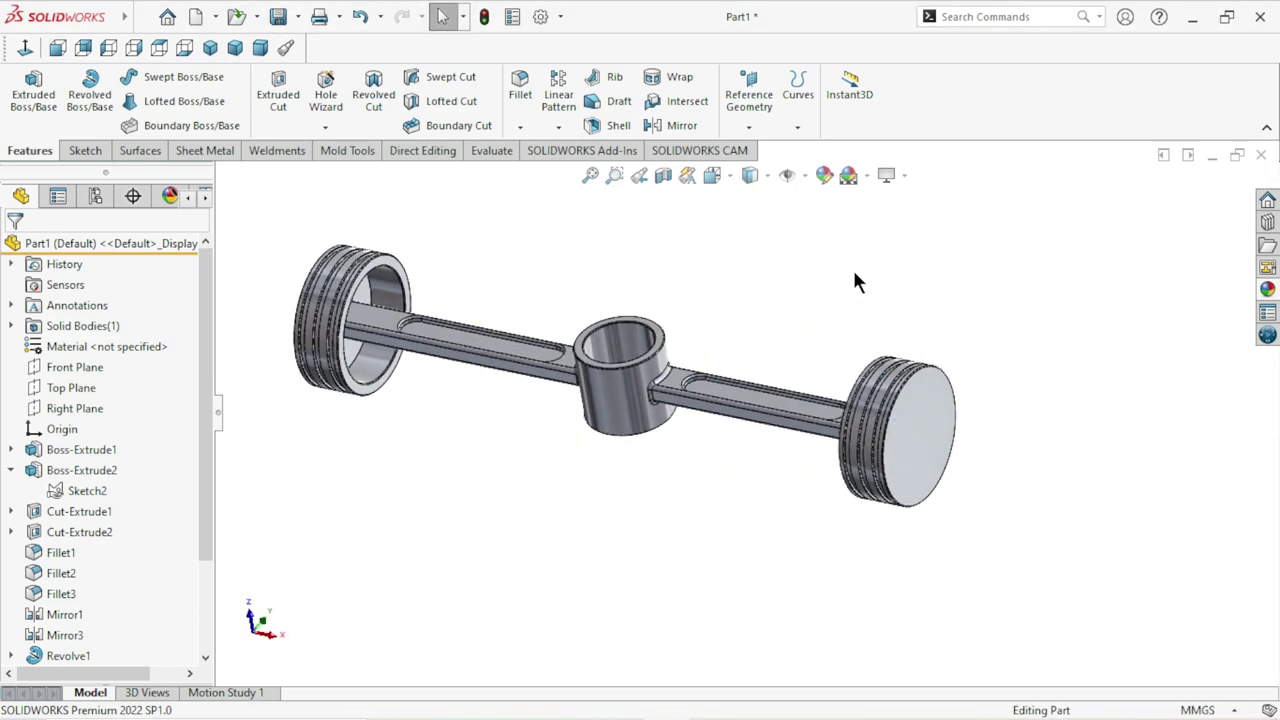
Toggle realistic reflective rendering off and back on.
{"action": "left_click", "coordinate": [893, 175]}
{"action": "left_click", "coordinate": [897, 205]}
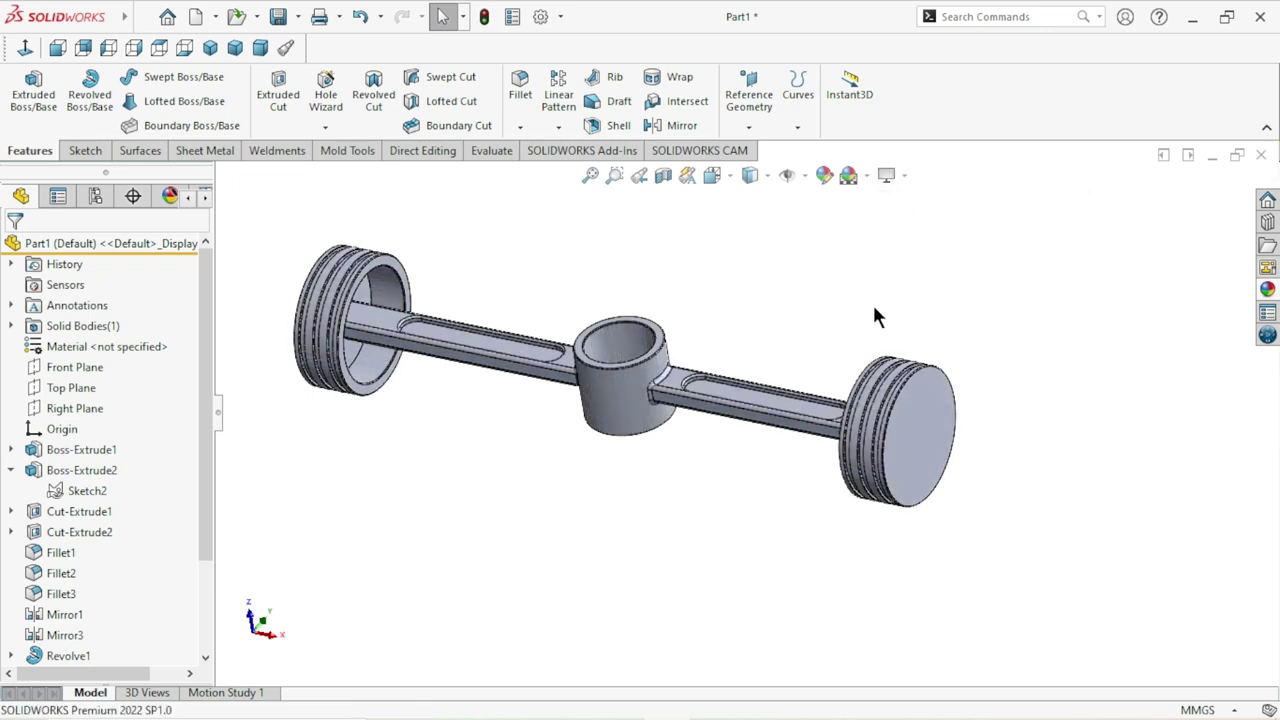
{"action": "left_click", "coordinate": [903, 176]}
{"action": "left_click", "coordinate": [930, 203]}
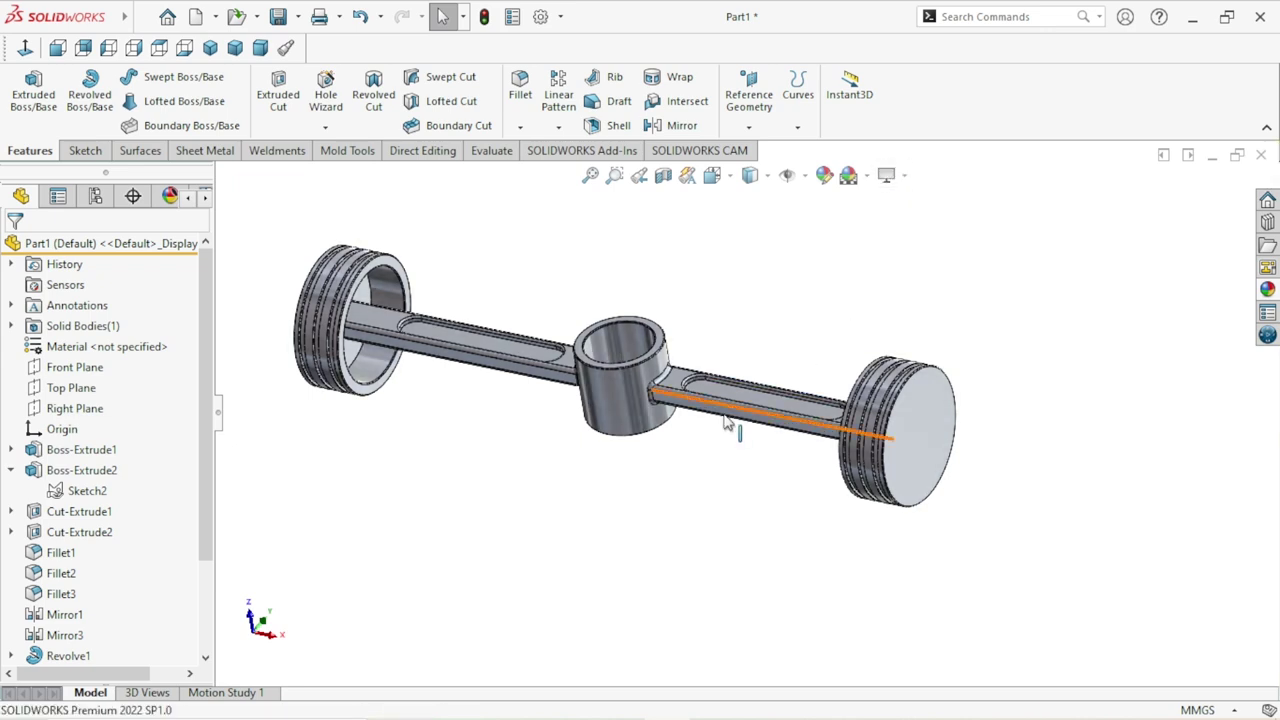
{"action": "scroll", "coordinate": [688, 443], "scroll_direction": "up", "scroll_amount": 2}
{"action": "scroll", "coordinate": [650, 460], "scroll_direction": "down", "scroll_amount": 3}
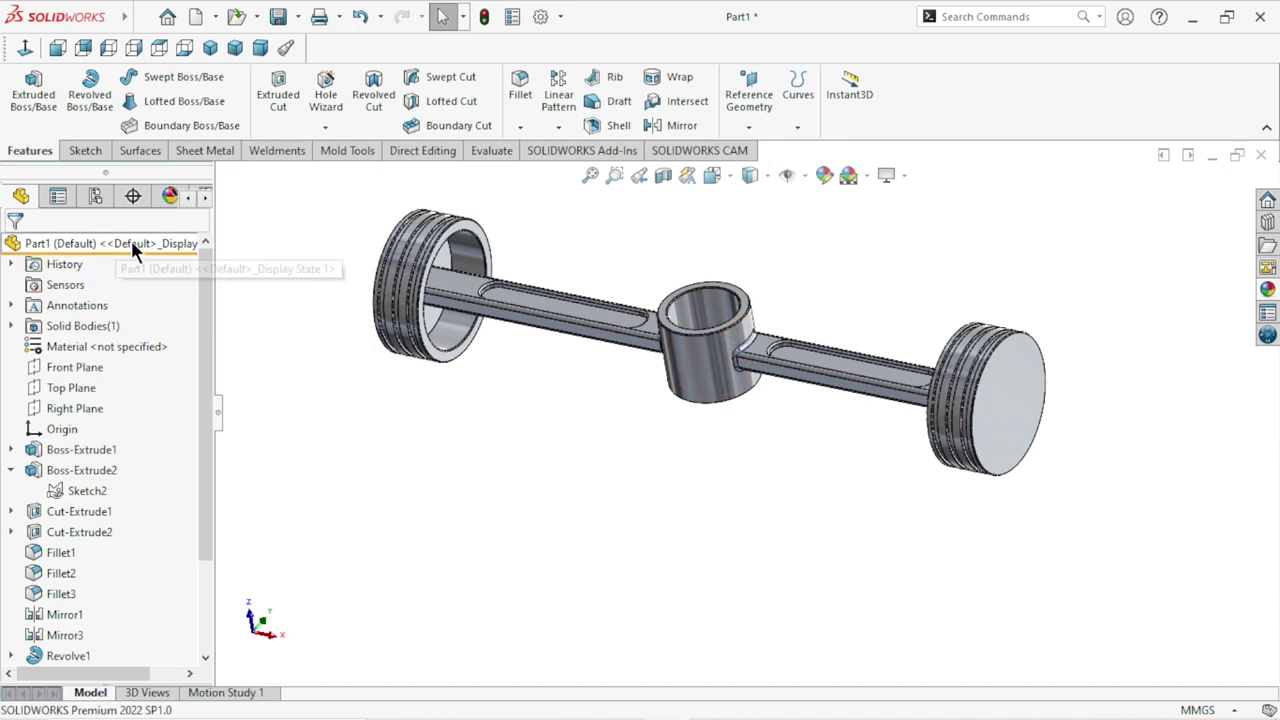
Recolour the whole Part1 appearance pure red (RGB 255, 0, 0).
{"action": "left_click", "coordinate": [60, 244]}
{"action": "left_click", "coordinate": [826, 182]}
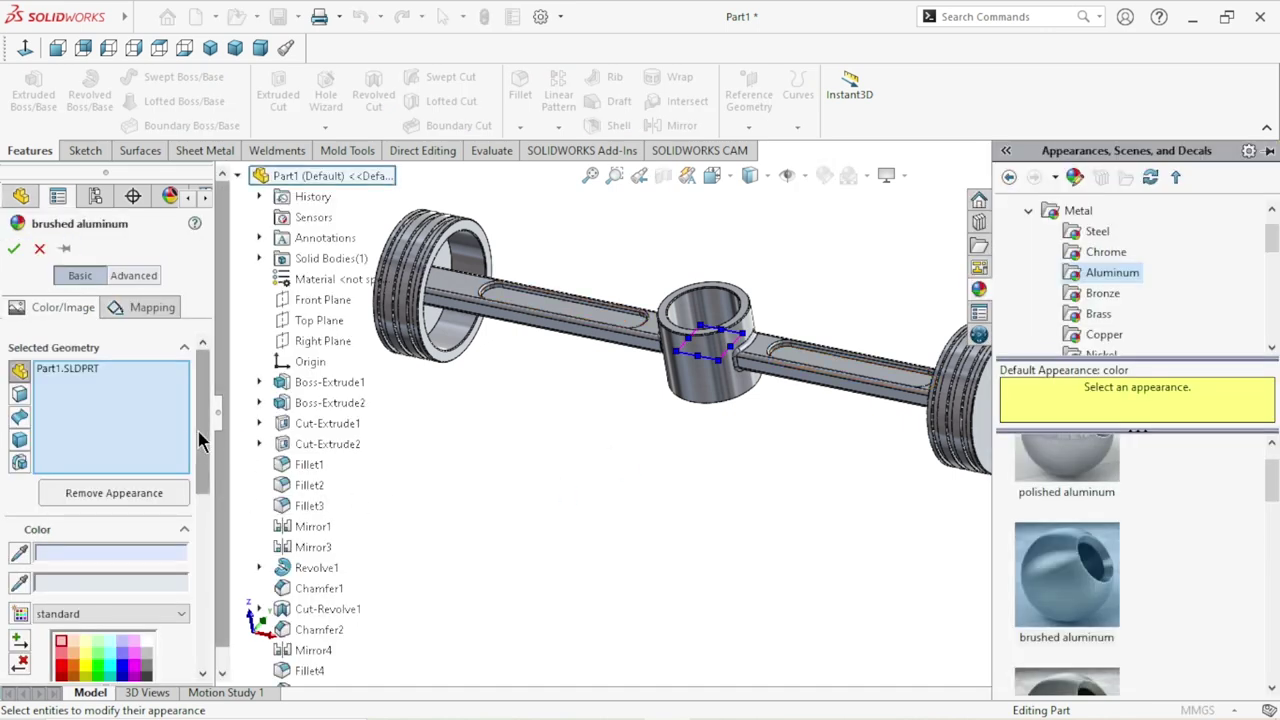
{"action": "scroll", "coordinate": [189, 520], "scroll_direction": "down", "scroll_amount": 4}
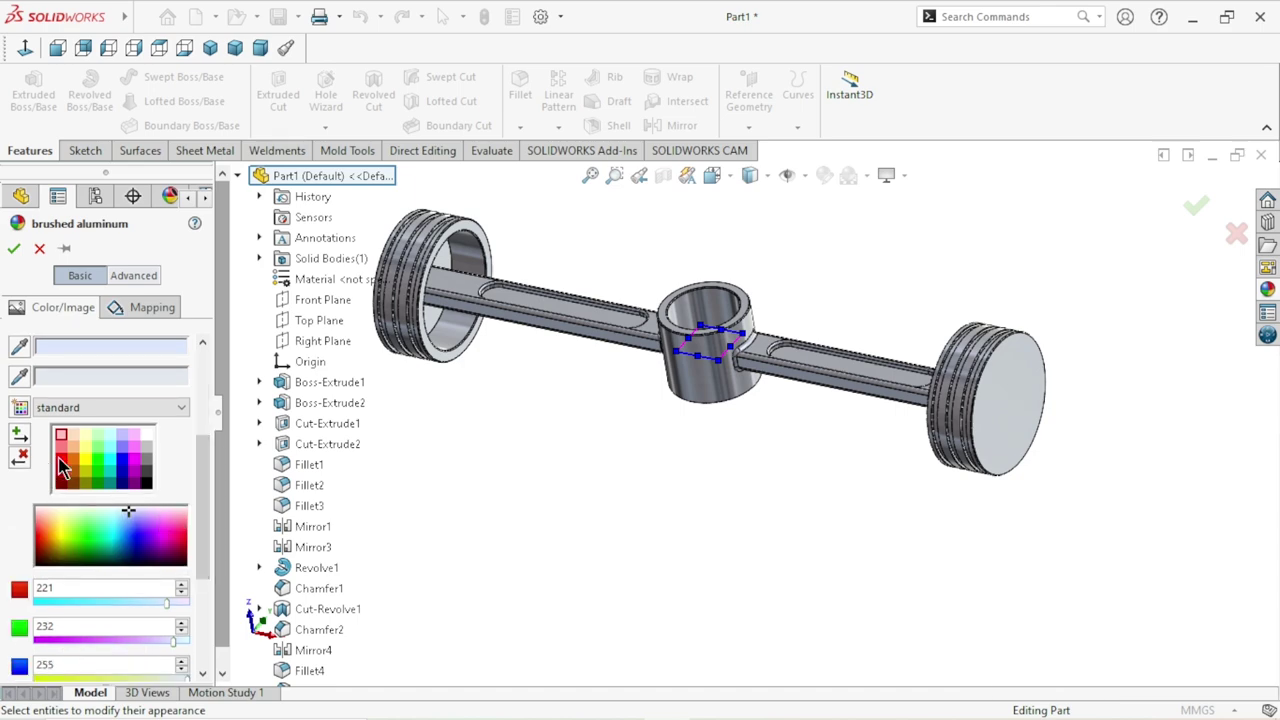
{"action": "left_click", "coordinate": [60, 462]}
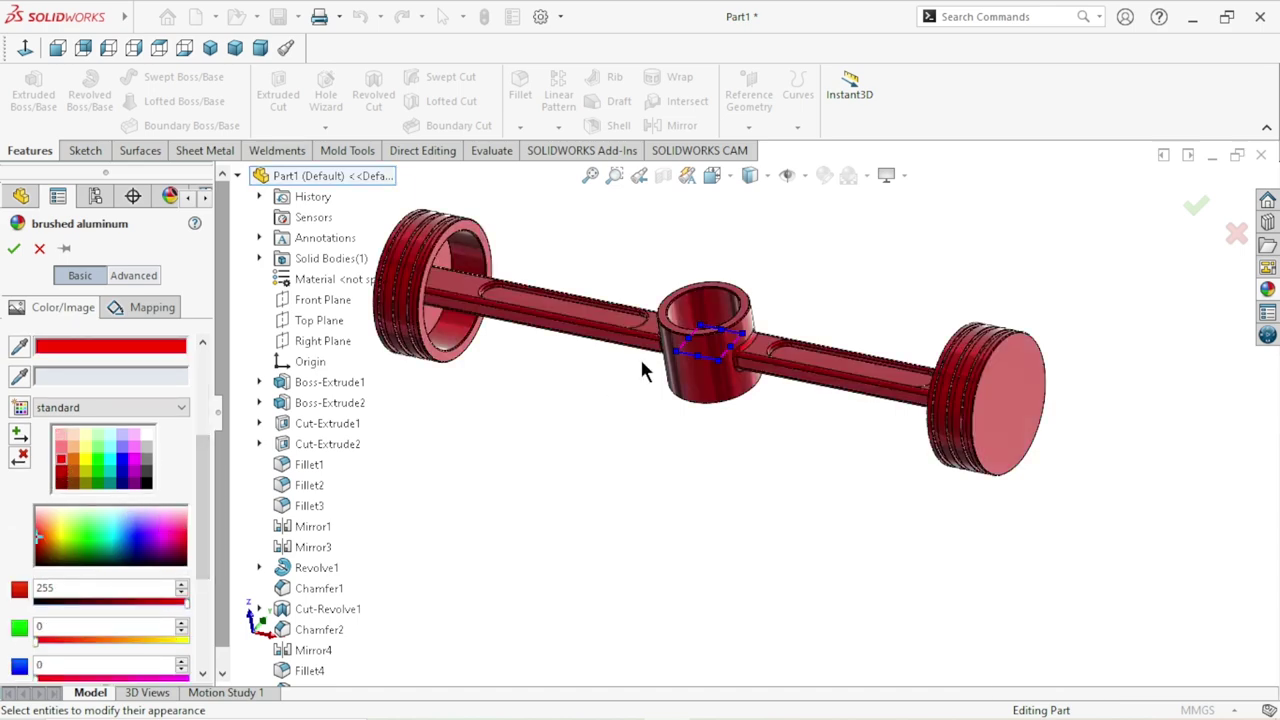
{"action": "scroll", "coordinate": [711, 360], "scroll_direction": "down", "scroll_amount": 3}
{"action": "scroll", "coordinate": [711, 360], "scroll_direction": "down", "scroll_amount": 3}
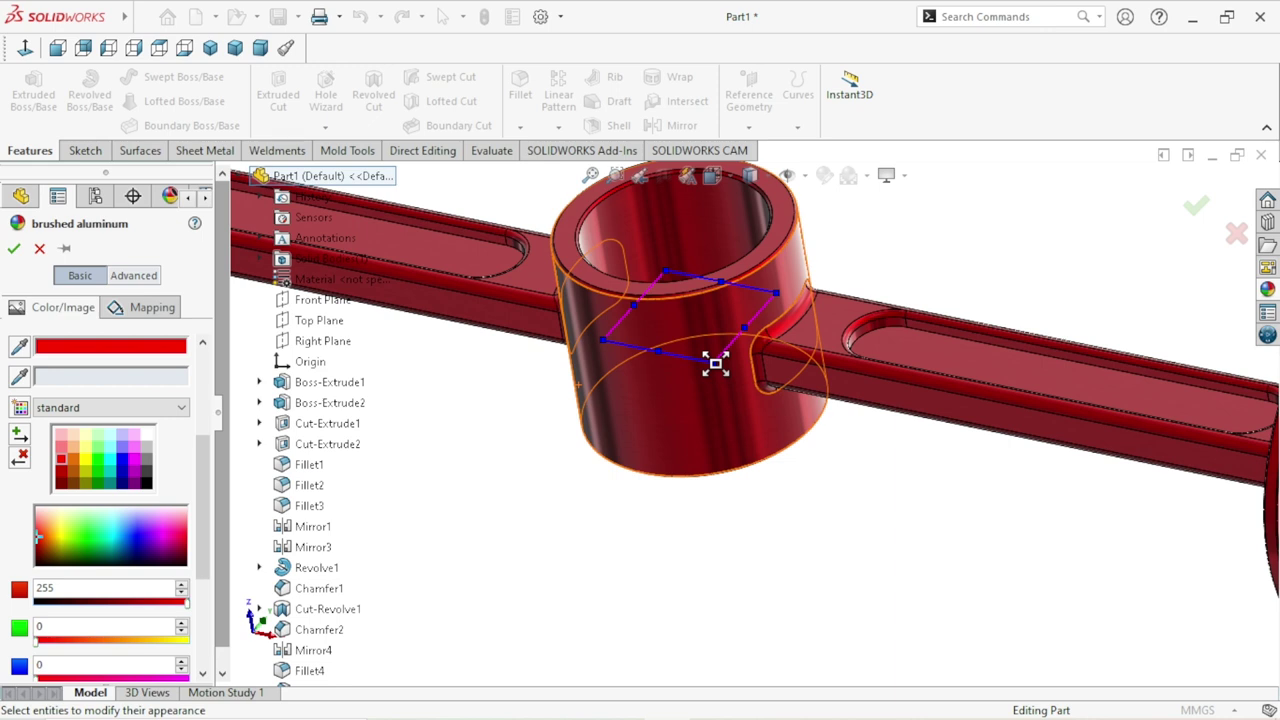
{"action": "mouse_move", "coordinate": [713, 364]}
{"action": "left_mouse_down"}
{"action": "mouse_move", "coordinate": [958, 596]}
{"action": "mouse_move", "coordinate": [829, 517]}
{"action": "mouse_move", "coordinate": [700, 395]}
{"action": "mouse_move", "coordinate": [666, 325]}
{"action": "left_mouse_up"}
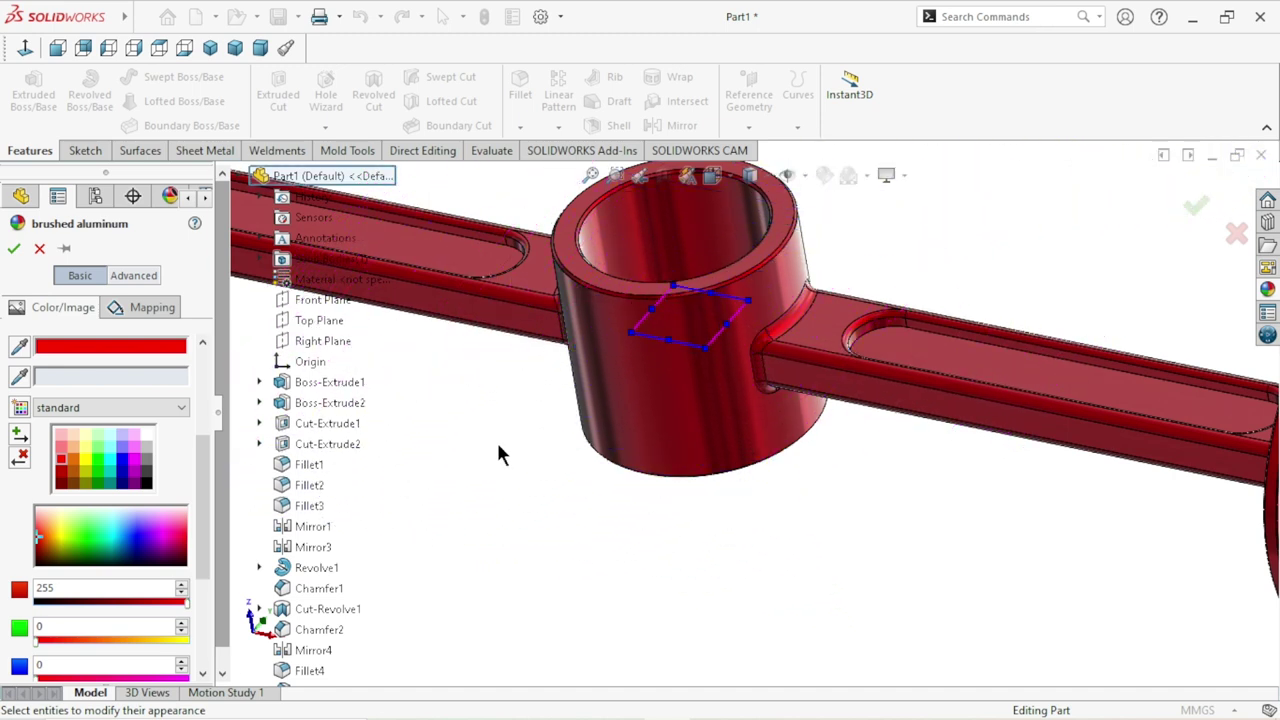
{"action": "left_click", "coordinate": [14, 250]}
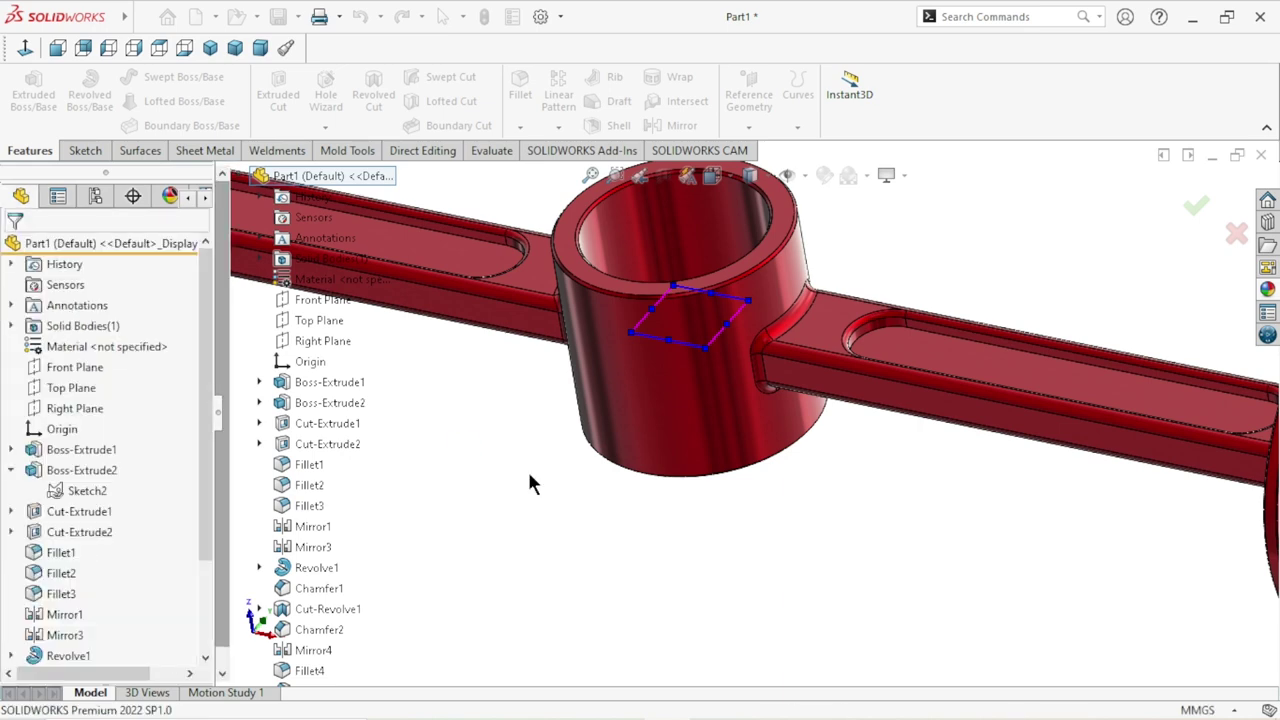
Fit the part in view and orbit it through end-on, oblique and top-down angles.
{"action": "key", "text": "f"}
{"action": "mouse_move", "coordinate": [566, 414]}
{"action": "middle_mouse_down"}
{"action": "mouse_move", "coordinate": [503, 381]}
{"action": "mouse_move", "coordinate": [506, 451]}
{"action": "mouse_move", "coordinate": [451, 477]}
{"action": "mouse_move", "coordinate": [400, 449]}
{"action": "mouse_move", "coordinate": [577, 437]}
{"action": "mouse_move", "coordinate": [616, 476]}
{"action": "middle_mouse_up"}
{"action": "scroll", "coordinate": [660, 465], "scroll_direction": "up", "scroll_amount": 3}
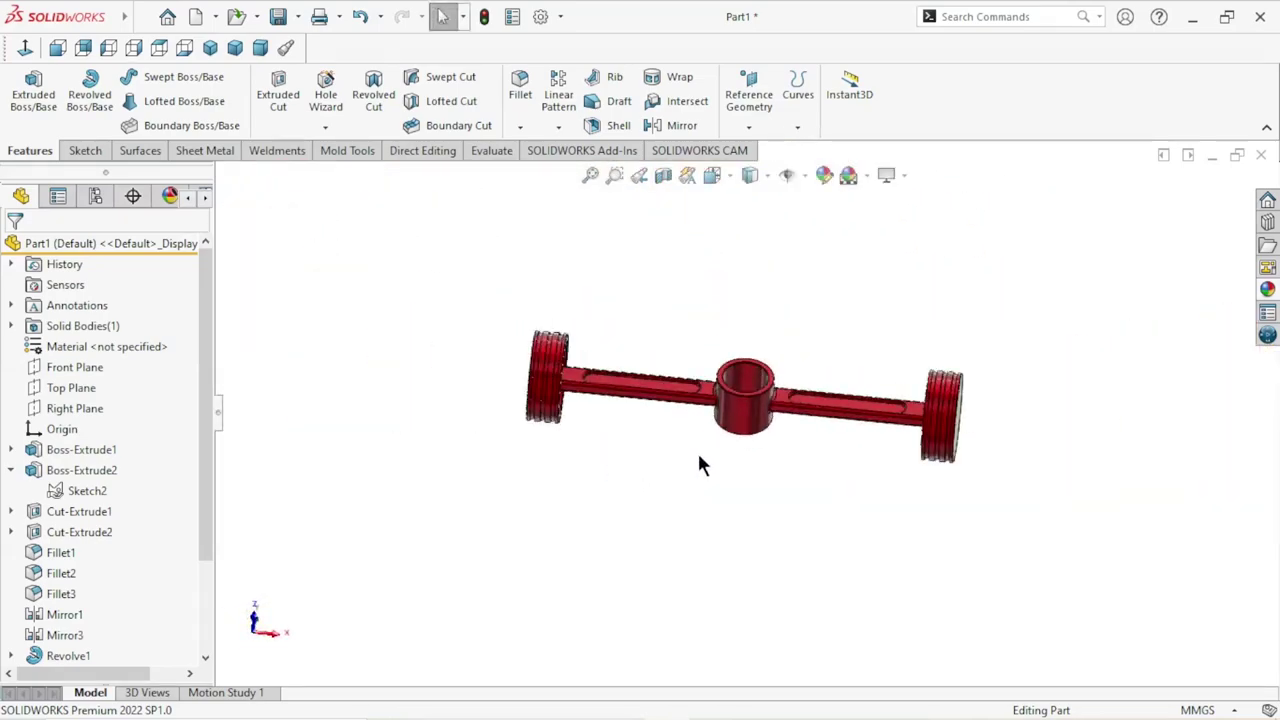
{"action": "scroll", "coordinate": [757, 420], "scroll_direction": "down", "scroll_amount": 2}
{"action": "middle_click_drag", "start_coordinate": [880, 333], "coordinate": [814, 337]}
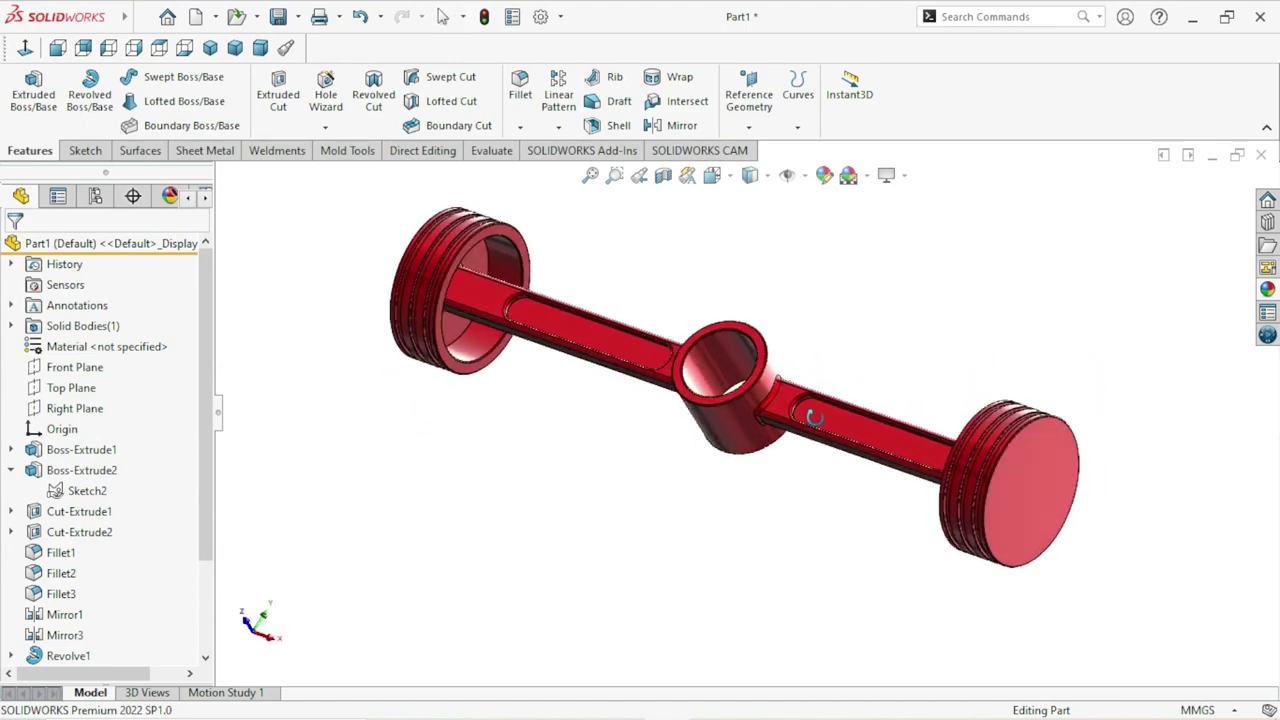
{"action": "scroll", "coordinate": [763, 429], "scroll_direction": "up", "scroll_amount": 2}
{"action": "scroll", "coordinate": [790, 462], "scroll_direction": "down", "scroll_amount": 2}
{"action": "scroll", "coordinate": [790, 462], "scroll_direction": "down", "scroll_amount": 2}
{"action": "middle_click_drag", "start_coordinate": [868, 338], "coordinate": [857, 303]}
Select Fillet1, Fillet2, Fillet3 and Fillet4 together in the FeatureManager tree.
{"action": "scroll", "coordinate": [760, 420], "scroll_direction": "down", "scroll_amount": 2}
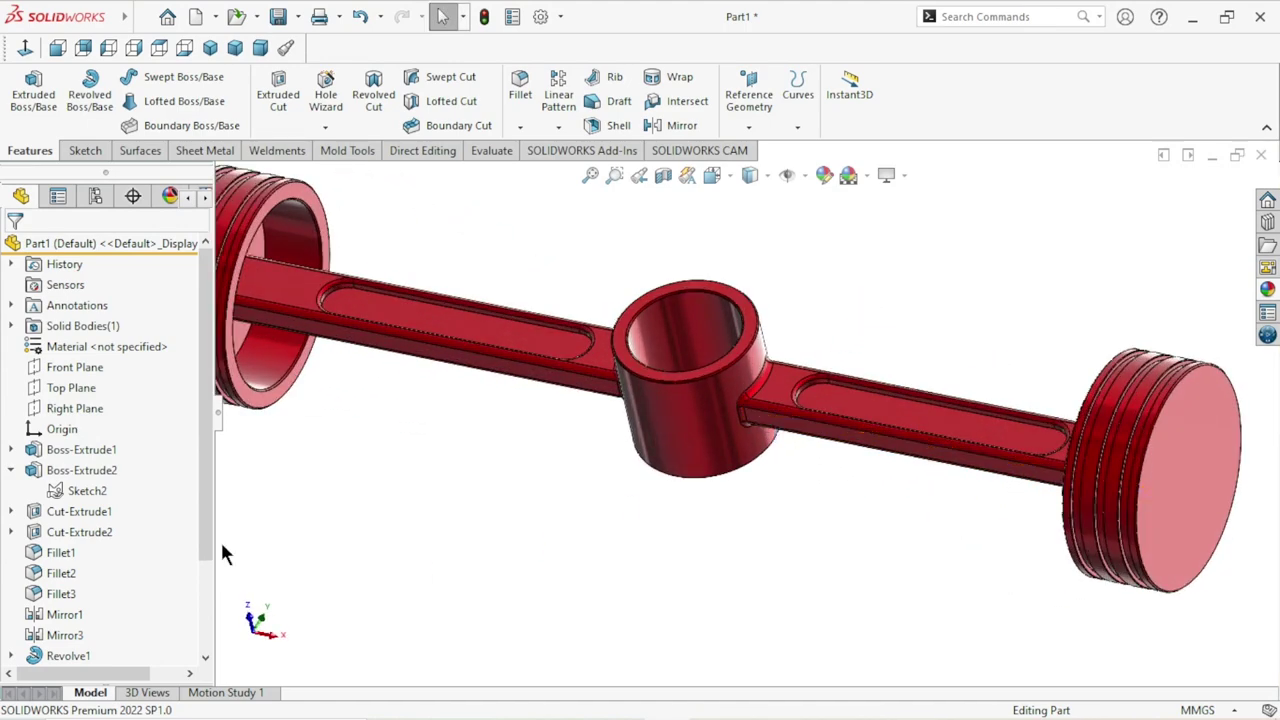
{"action": "left_click_drag", "start_coordinate": [203, 515], "coordinate": [195, 614]}
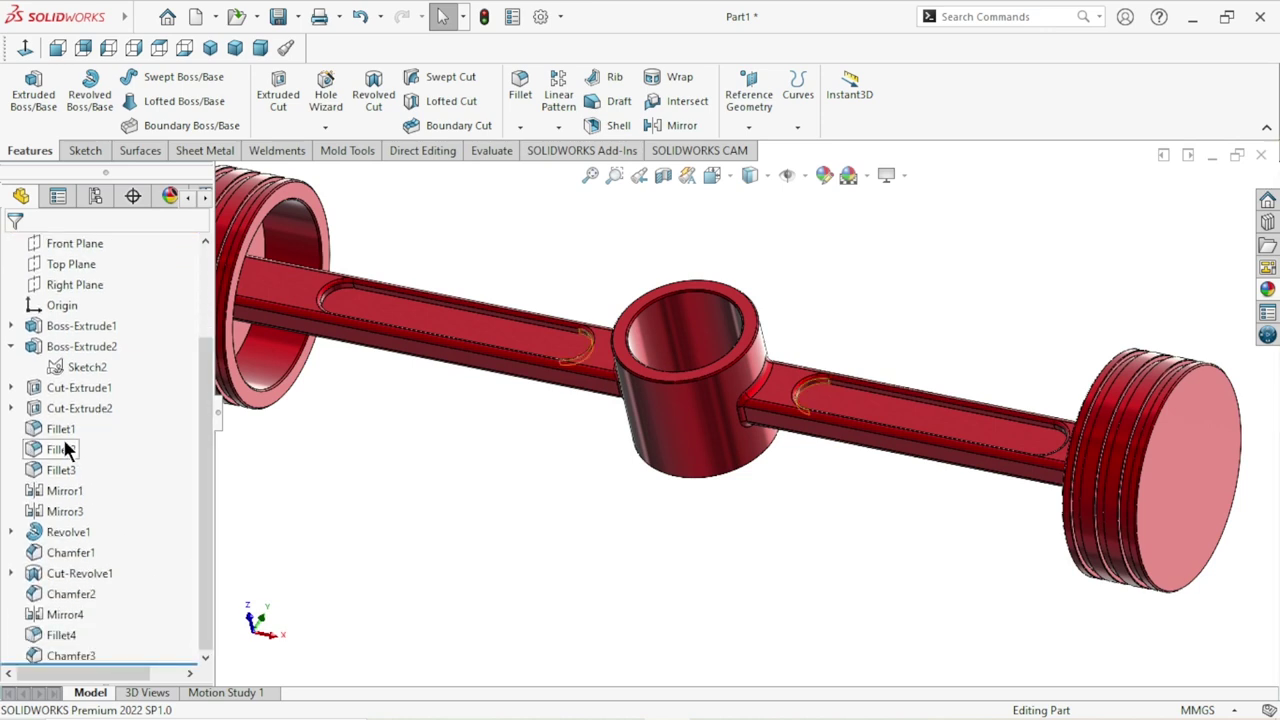
{"action": "left_click", "coordinate": [57, 426]}
{"action": "left_click", "coordinate": [53, 451], "text": "ctrl"}
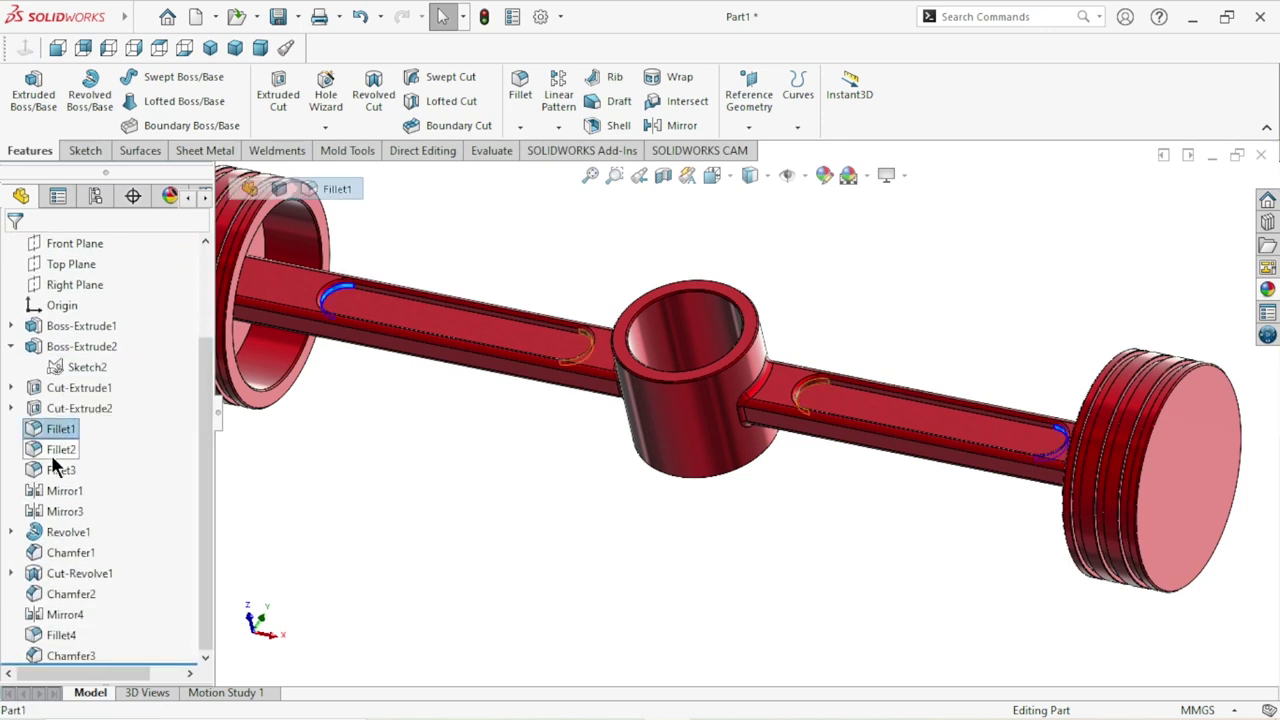
{"action": "left_click", "coordinate": [53, 472], "text": "ctrl"}
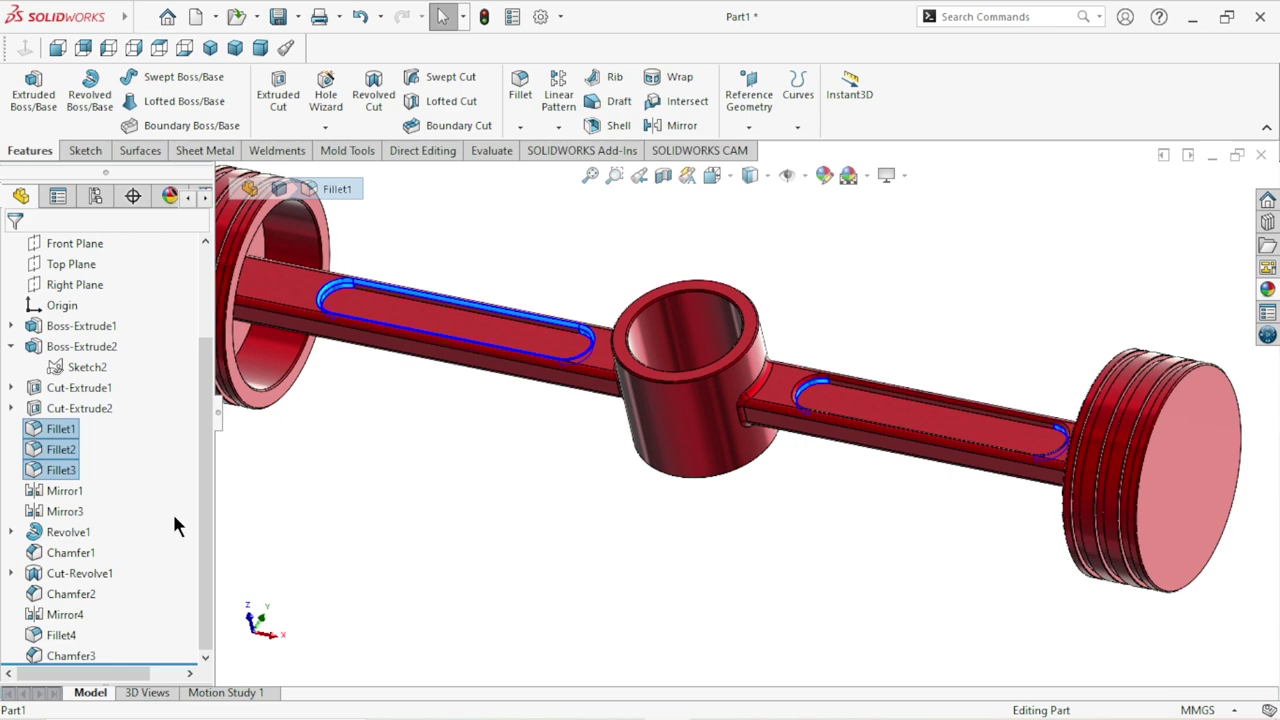
{"action": "left_click", "coordinate": [57, 634], "text": "ctrl"}
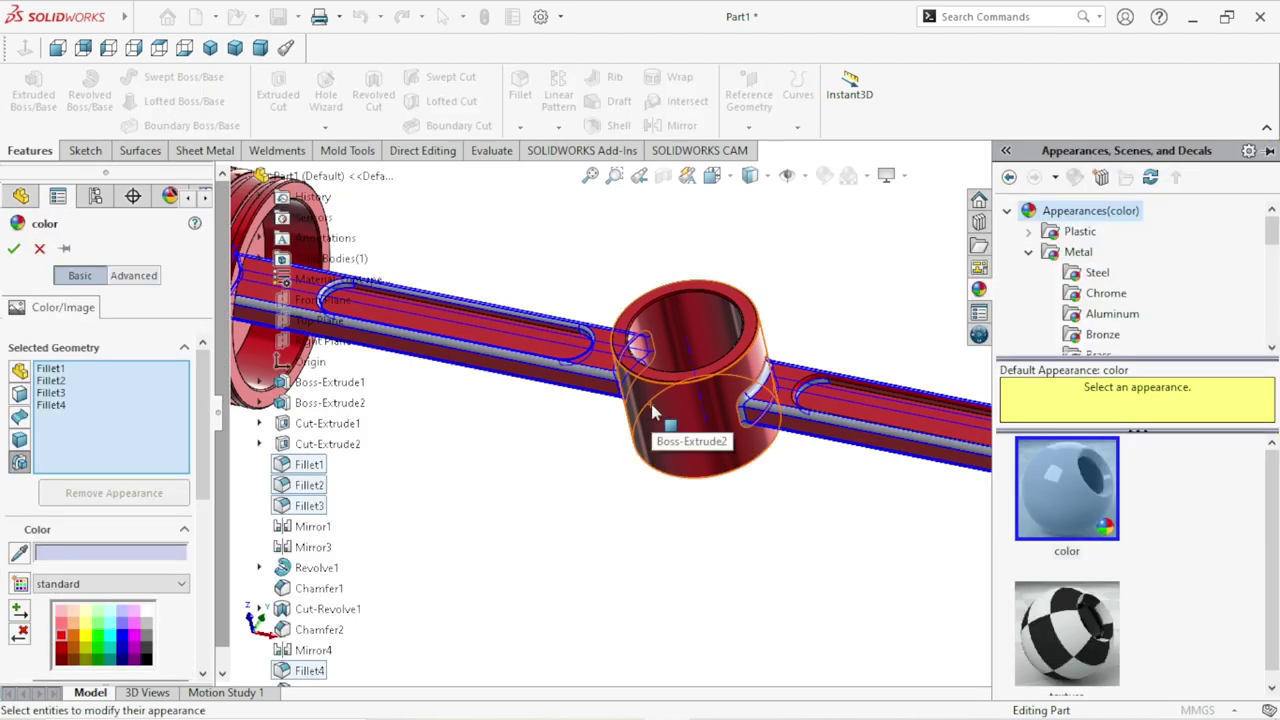
{"action": "left_click", "coordinate": [318, 472]}
{"action": "left_click", "coordinate": [312, 487]}
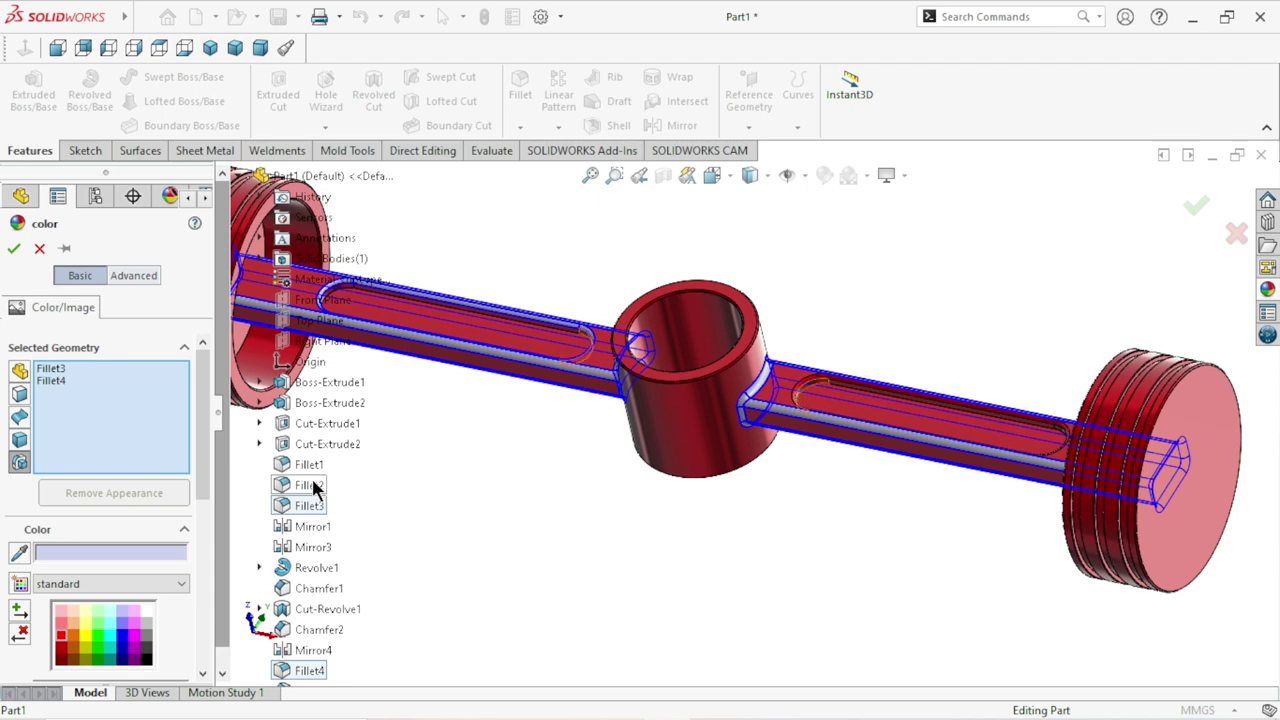
{"action": "scroll", "coordinate": [937, 437], "scroll_direction": "down", "scroll_amount": 3}
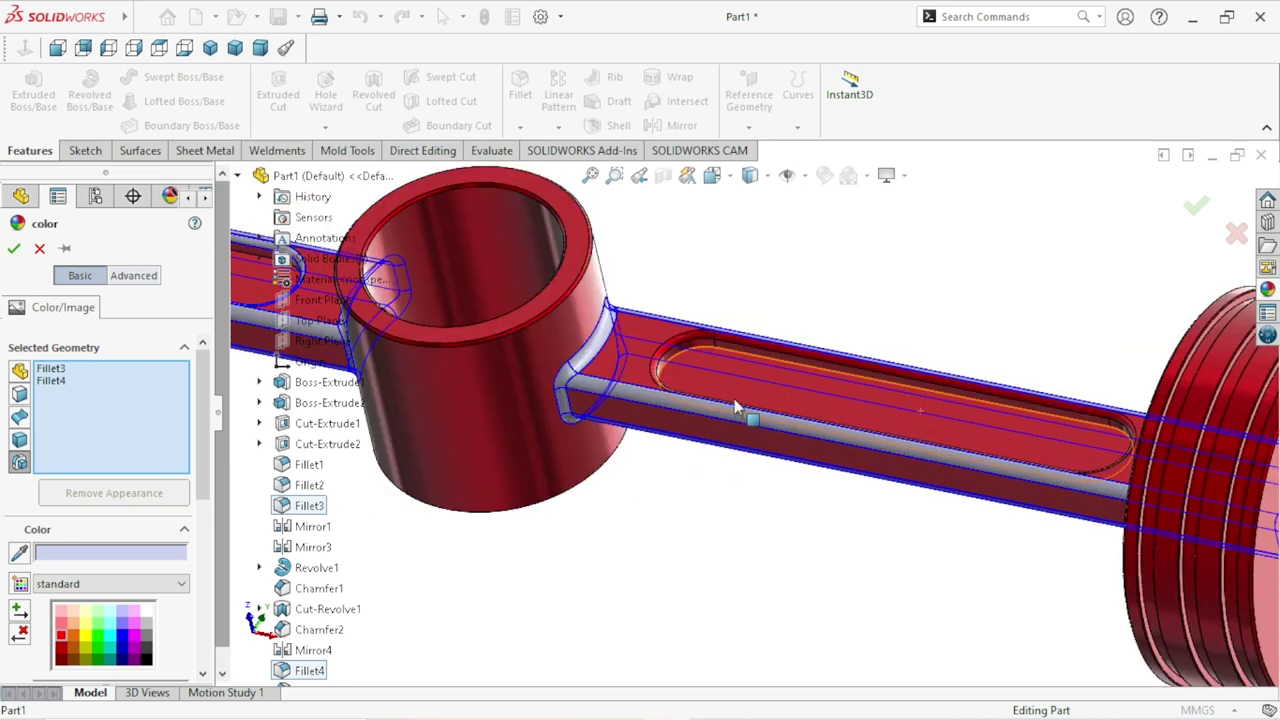
{"action": "scroll", "coordinate": [735, 405], "scroll_direction": "down", "scroll_amount": 5}
{"action": "left_click", "coordinate": [468, 211]}
{"action": "left_click", "coordinate": [470, 212]}
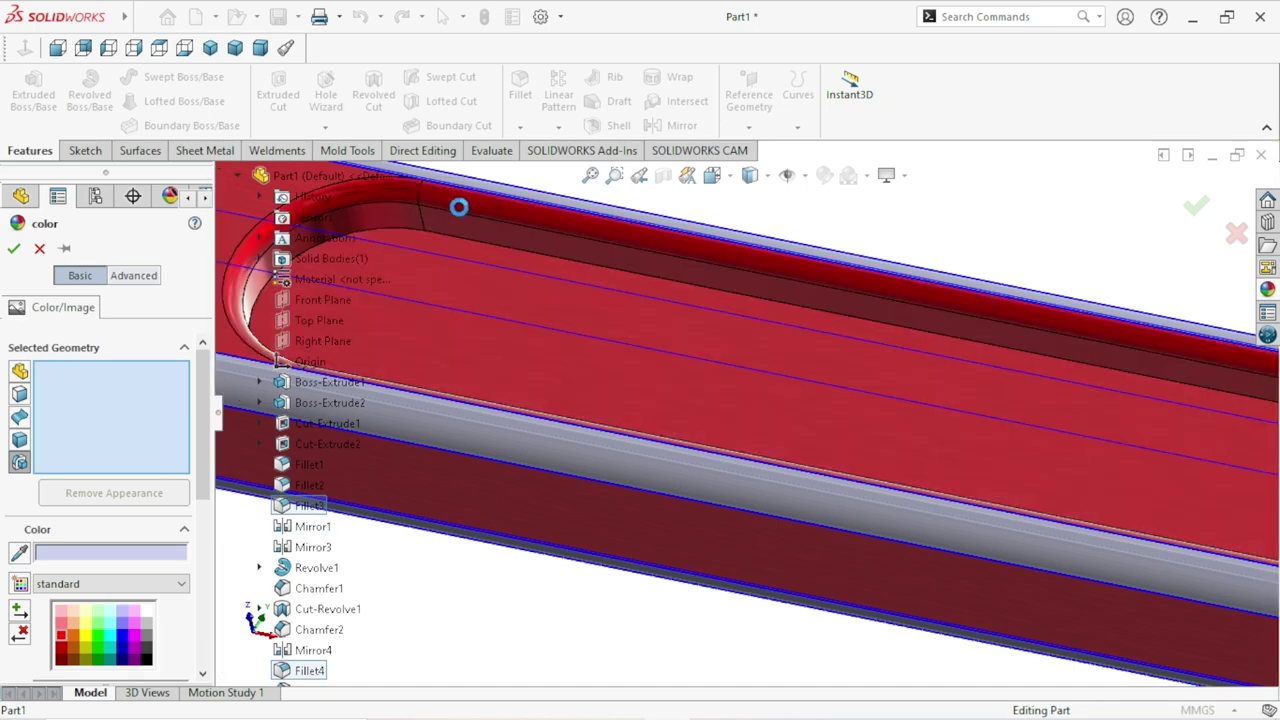
{"action": "left_click", "coordinate": [459, 207]}
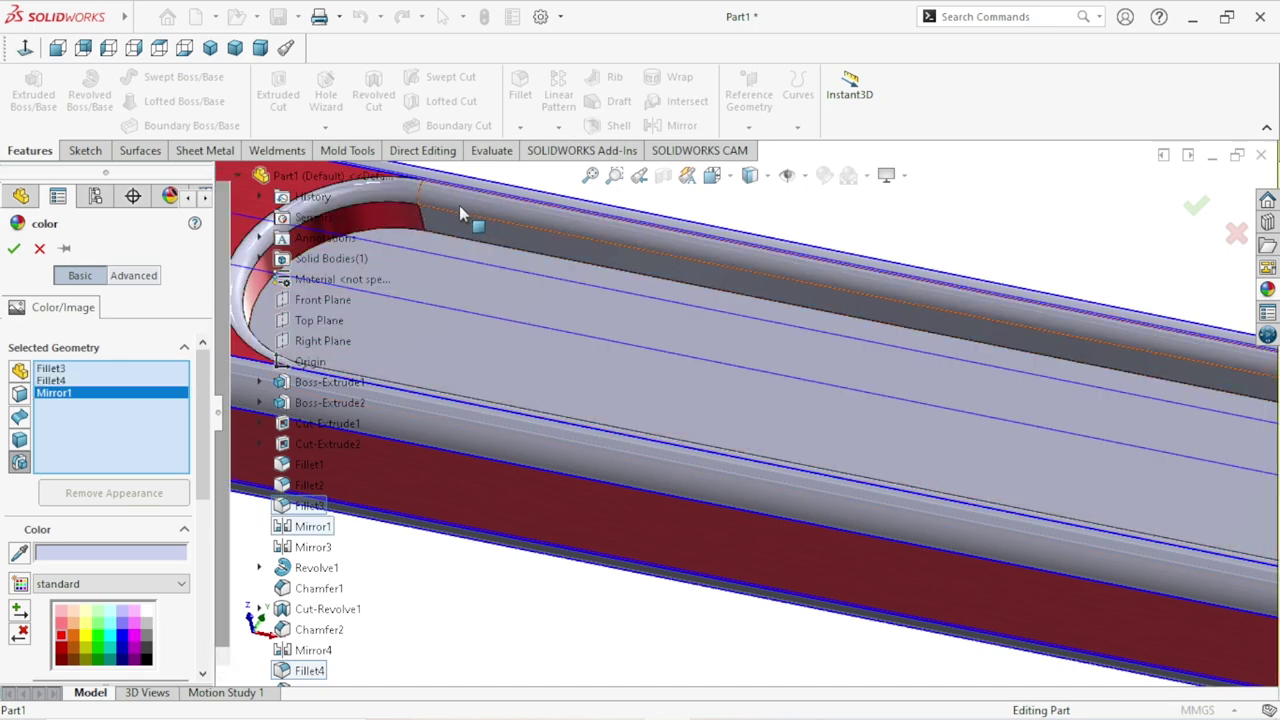
{"action": "left_click", "coordinate": [458, 203]}
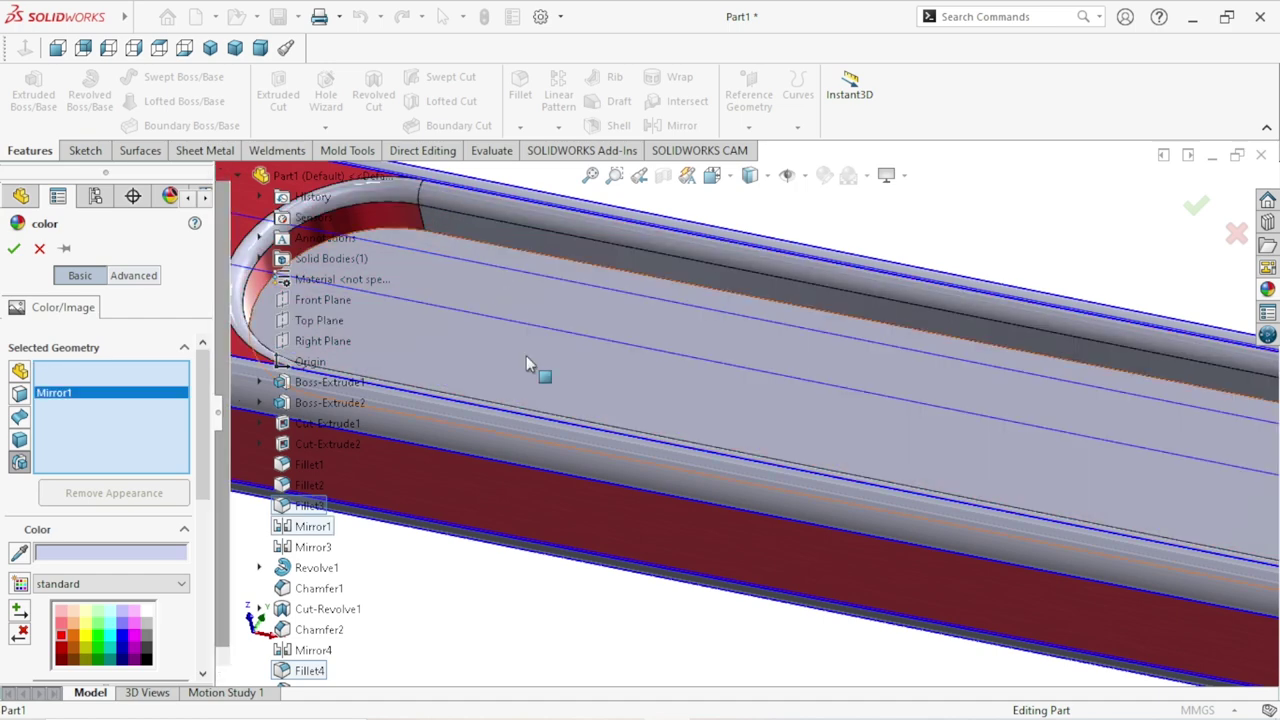
{"action": "key", "text": "f"}
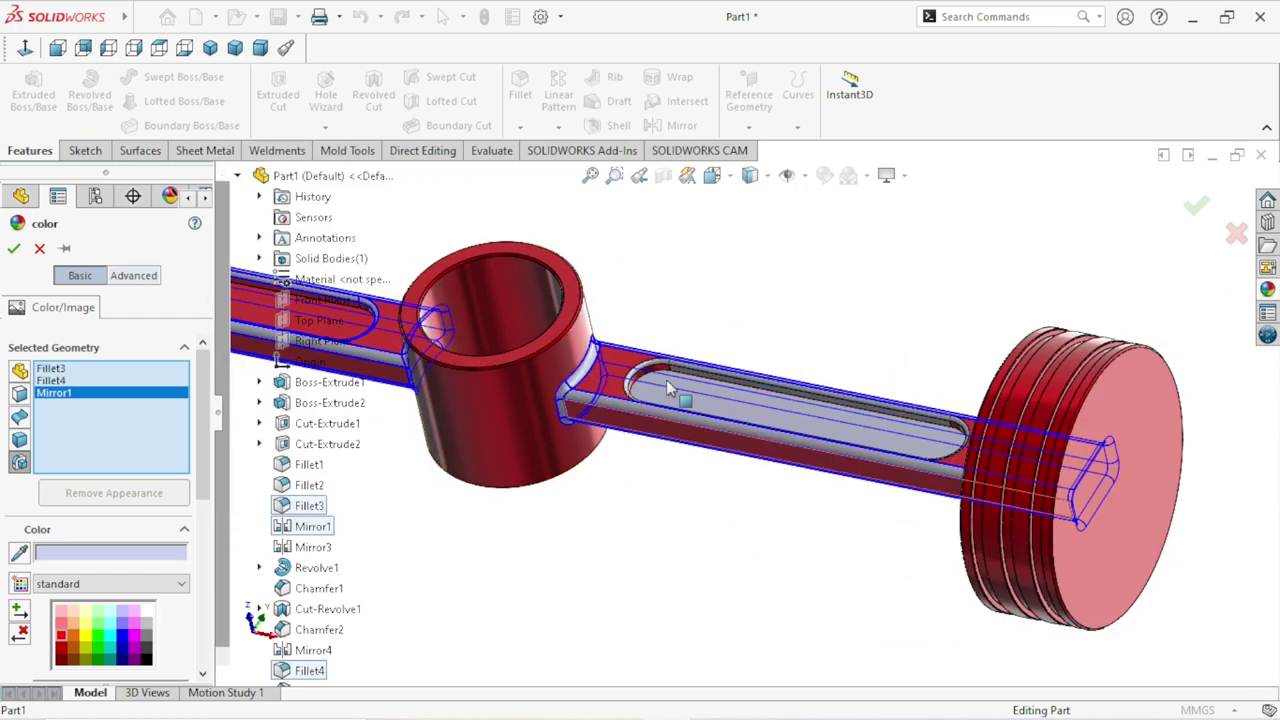
{"action": "scroll", "coordinate": [700, 393], "scroll_direction": "down", "scroll_amount": 3}
{"action": "scroll", "coordinate": [703, 400], "scroll_direction": "down", "scroll_amount": 2}
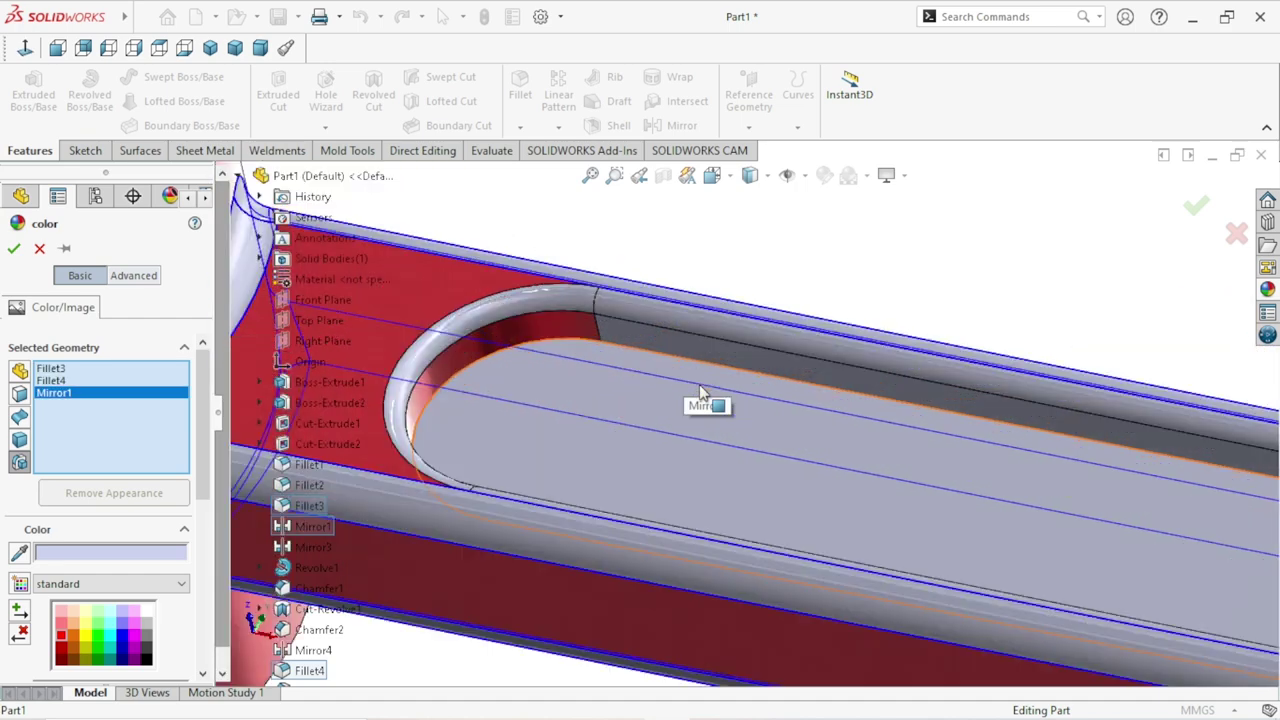
{"action": "left_click", "coordinate": [650, 324]}
{"action": "scroll", "coordinate": [646, 452], "scroll_direction": "up", "scroll_amount": 2}
{"action": "scroll", "coordinate": [646, 452], "scroll_direction": "up", "scroll_amount": 5}
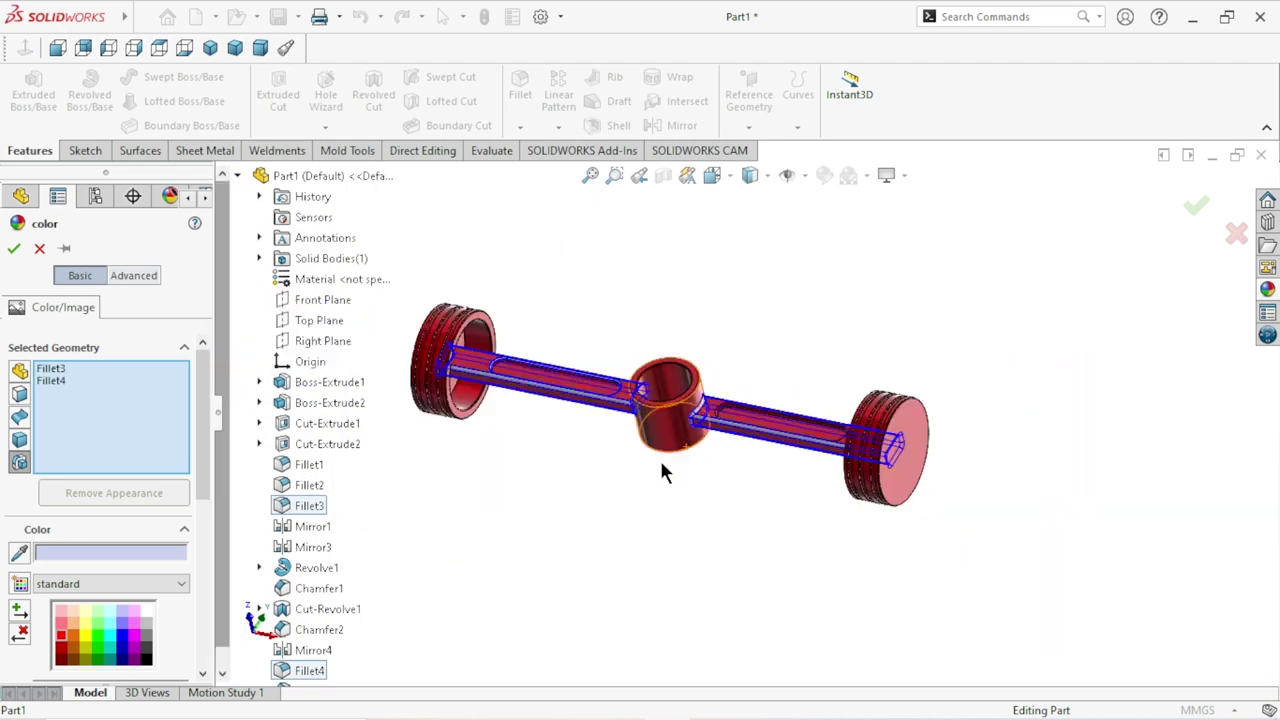
{"action": "mouse_move", "coordinate": [565, 485]}
{"action": "middle_mouse_down"}
{"action": "mouse_move", "coordinate": [551, 551]}
{"action": "mouse_move", "coordinate": [645, 425]}
{"action": "middle_mouse_up"}
{"action": "scroll", "coordinate": [633, 403], "scroll_direction": "down", "scroll_amount": 2}
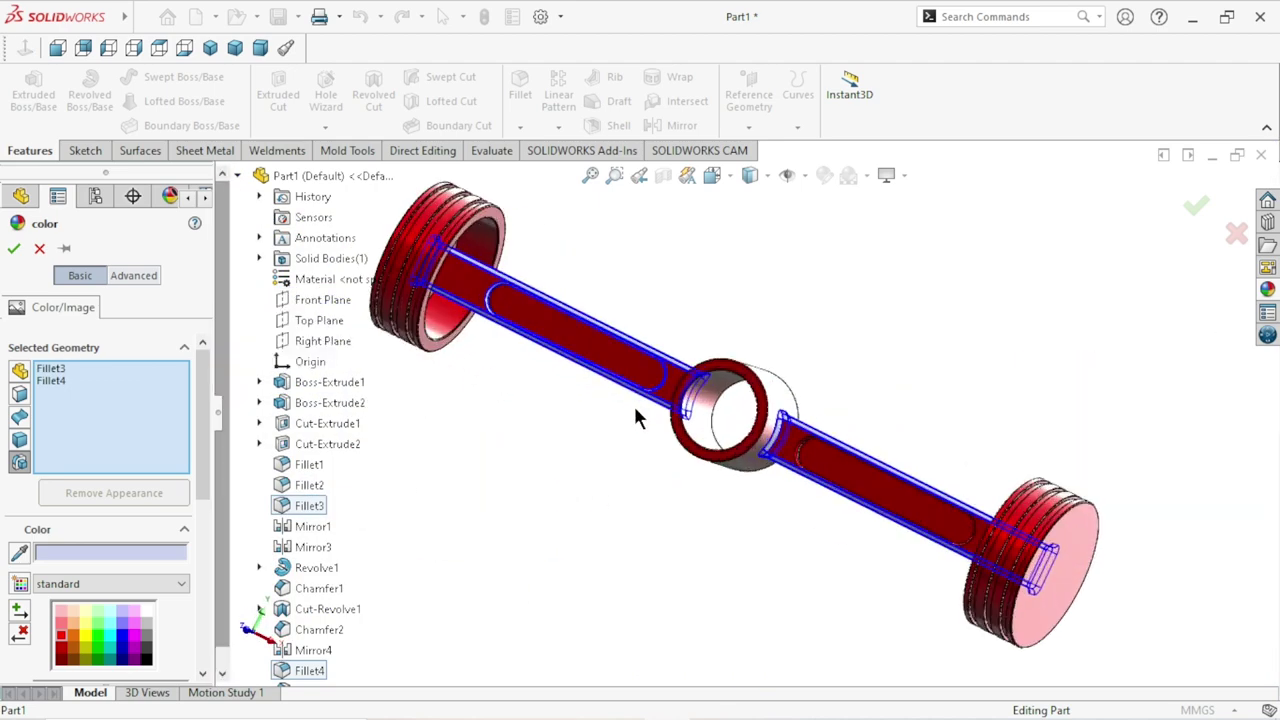
{"action": "scroll", "coordinate": [640, 400], "scroll_direction": "down", "scroll_amount": 3}
{"action": "scroll", "coordinate": [620, 420], "scroll_direction": "down", "scroll_amount": 2}
{"action": "scroll", "coordinate": [586, 462], "scroll_direction": "up", "scroll_amount": 4}
{"action": "scroll", "coordinate": [560, 490], "scroll_direction": "up", "scroll_amount": 2}
{"action": "mouse_move", "coordinate": [569, 496]}
{"action": "middle_mouse_down"}
{"action": "mouse_move", "coordinate": [612, 378]}
{"action": "mouse_move", "coordinate": [674, 429]}
{"action": "middle_mouse_up"}
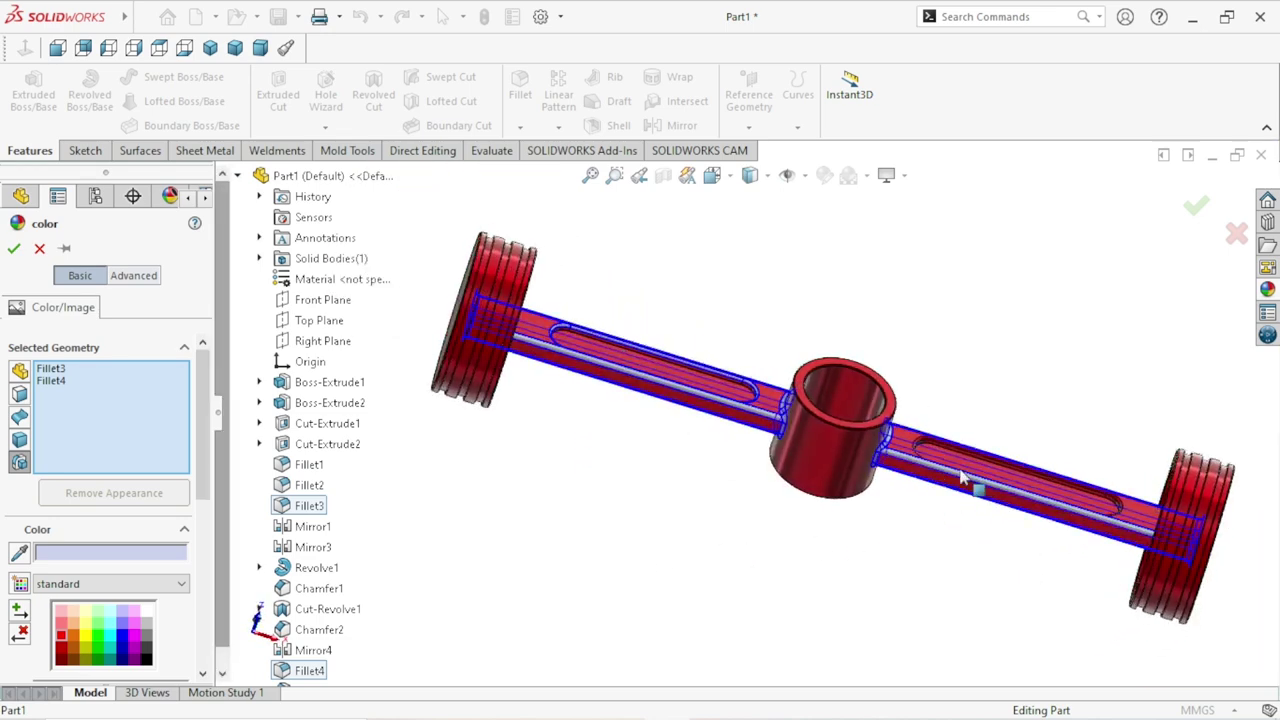
{"action": "left_click", "coordinate": [310, 485]}
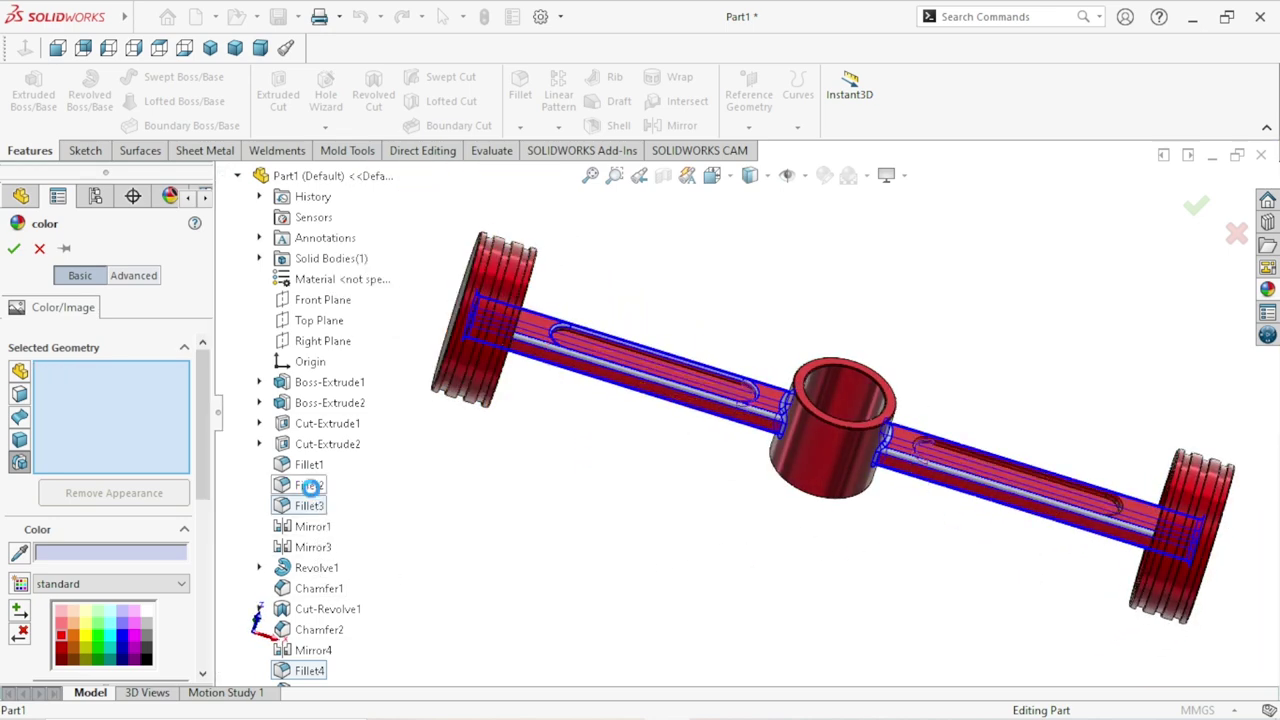
{"action": "left_click", "coordinate": [305, 462]}
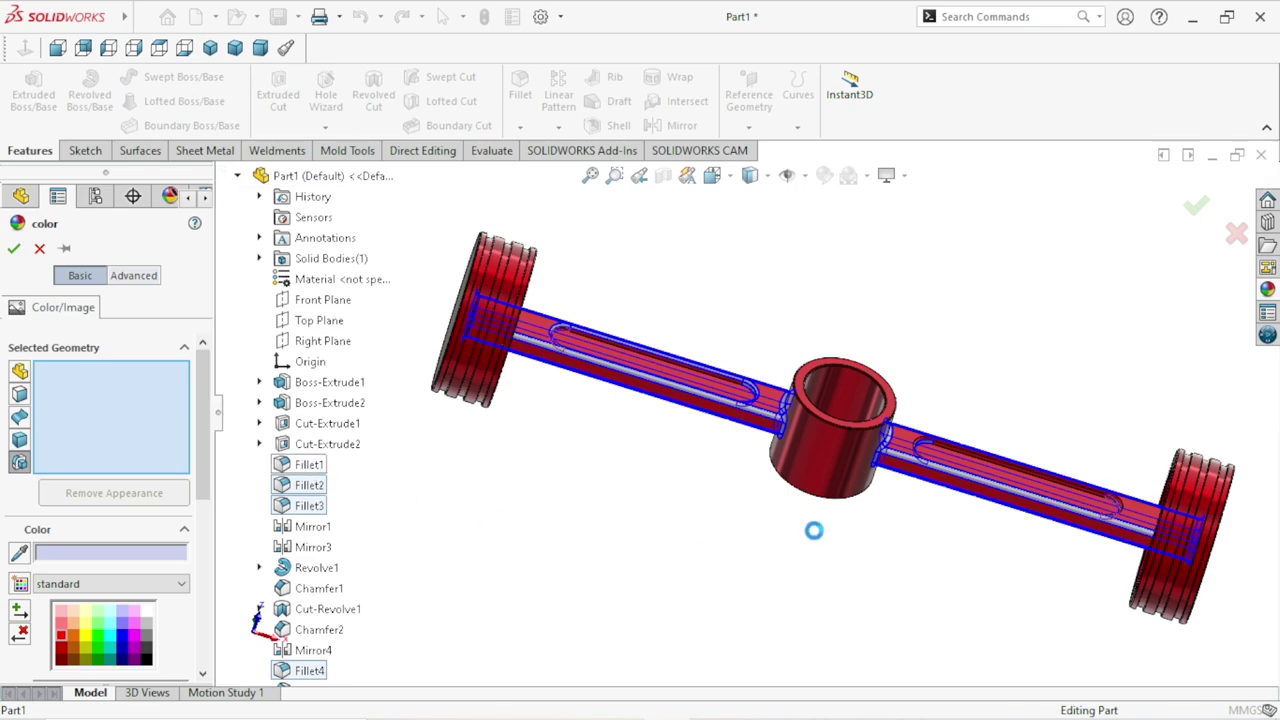
{"action": "scroll", "coordinate": [955, 490], "scroll_direction": "down", "scroll_amount": 2}
{"action": "scroll", "coordinate": [958, 490], "scroll_direction": "down", "scroll_amount": 3}
{"action": "scroll", "coordinate": [945, 495], "scroll_direction": "up", "scroll_amount": 5}
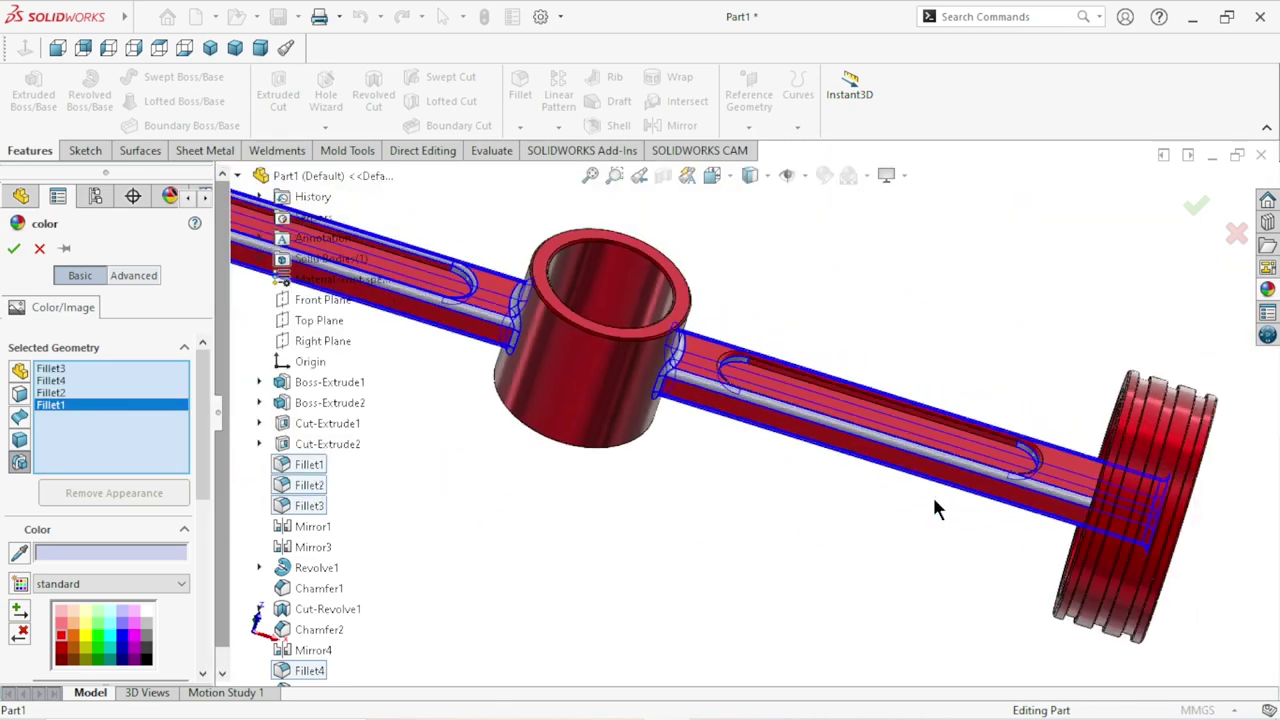
{"action": "middle_click_drag", "start_coordinate": [676, 510], "coordinate": [671, 480]}
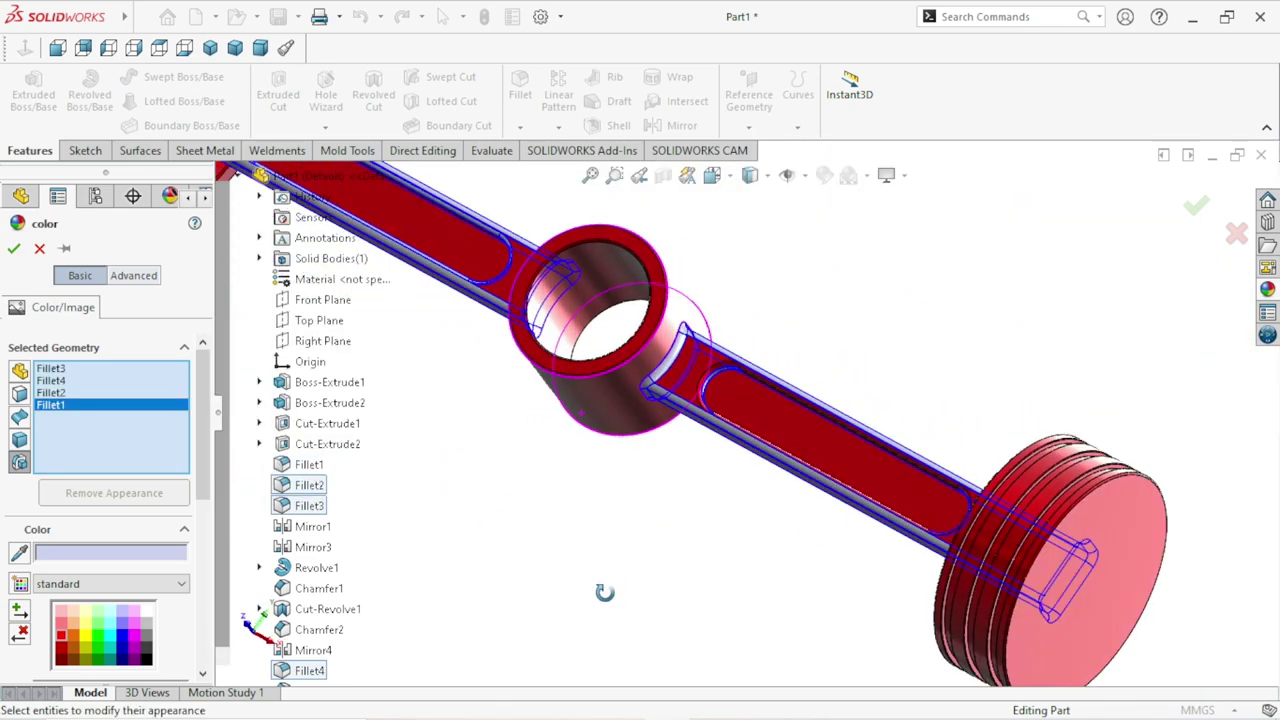
{"action": "scroll", "coordinate": [886, 443], "scroll_direction": "down", "scroll_amount": 2}
{"action": "scroll", "coordinate": [863, 409], "scroll_direction": "down", "scroll_amount": 2}
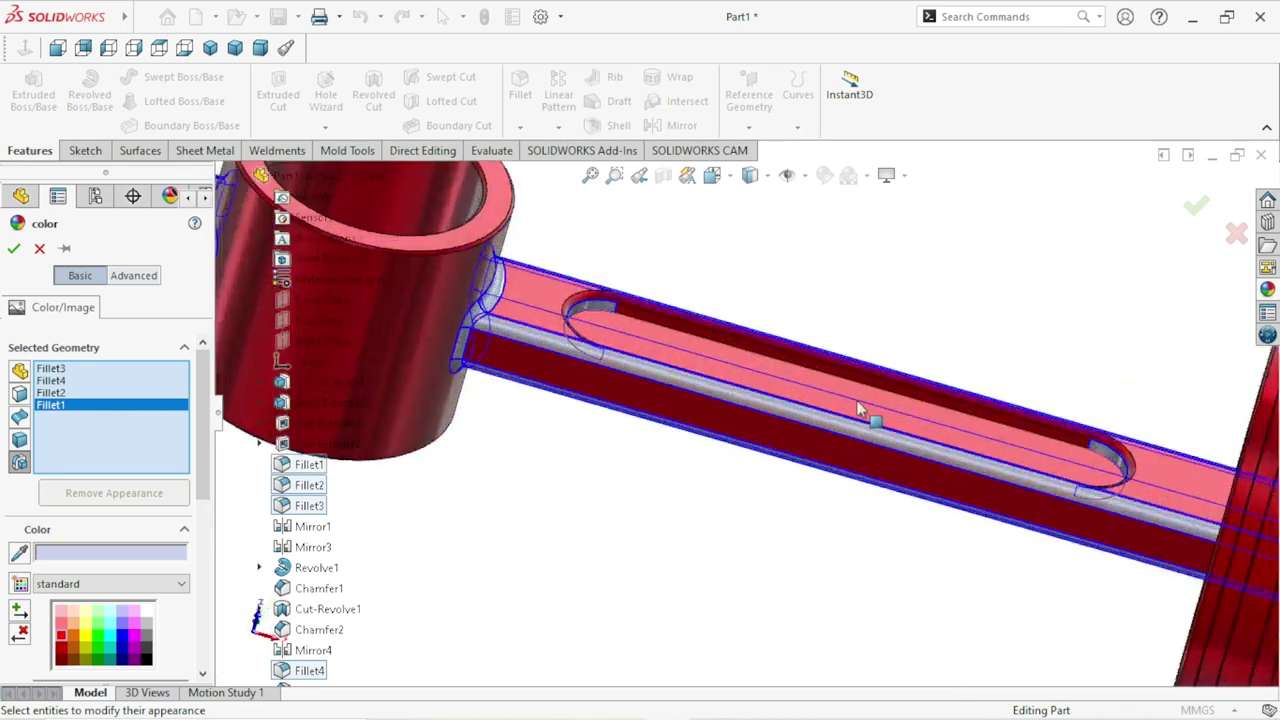
{"action": "scroll", "coordinate": [863, 420], "scroll_direction": "down", "scroll_amount": 2}
{"action": "scroll", "coordinate": [793, 435], "scroll_direction": "up", "scroll_amount": 1}
{"action": "scroll", "coordinate": [793, 435], "scroll_direction": "up", "scroll_amount": 3}
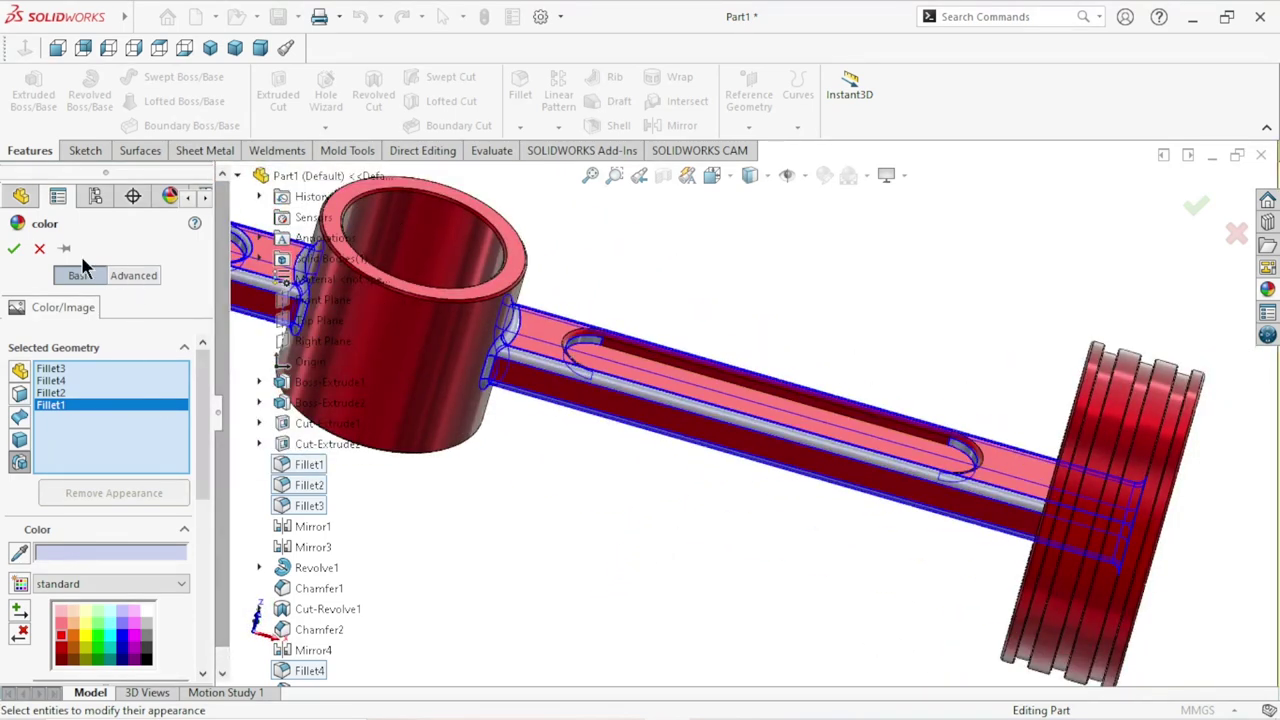
{"action": "left_click", "coordinate": [39, 248]}
Start a colour appearance edit, try Fillet1 and Fillet2 as targets, then clear that selection.
{"action": "scroll", "coordinate": [642, 514], "scroll_direction": "up", "scroll_amount": 3}
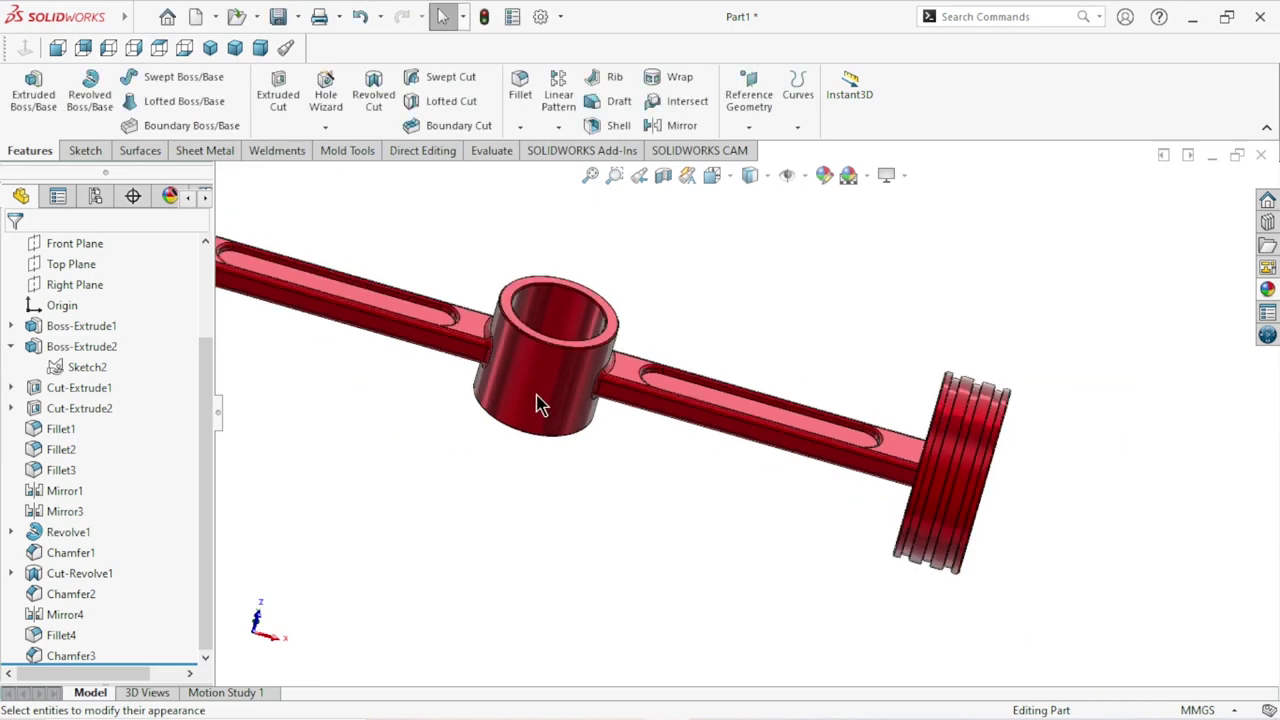
{"action": "scroll", "coordinate": [540, 400], "scroll_direction": "up", "scroll_amount": 2}
{"action": "scroll", "coordinate": [595, 390], "scroll_direction": "down", "scroll_amount": 2}
{"action": "middle_click_drag", "start_coordinate": [617, 438], "coordinate": [423, 512]}
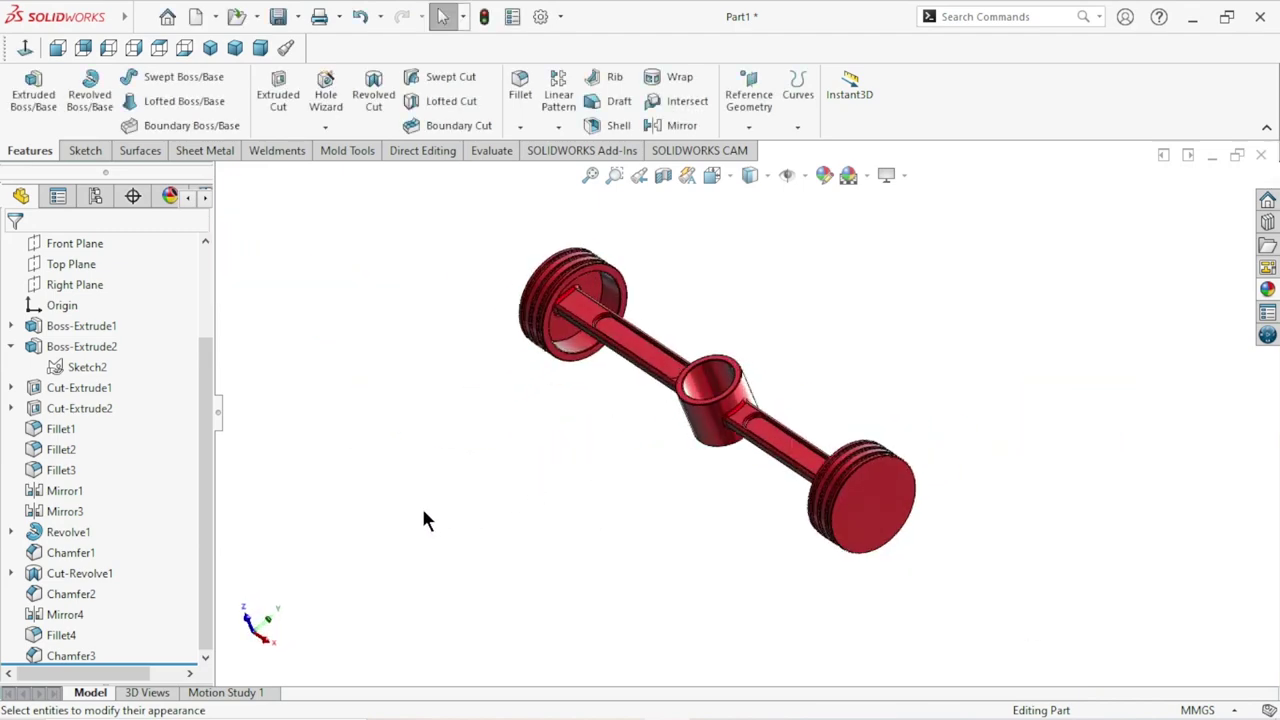
{"action": "scroll", "coordinate": [720, 430], "scroll_direction": "down", "scroll_amount": 2}
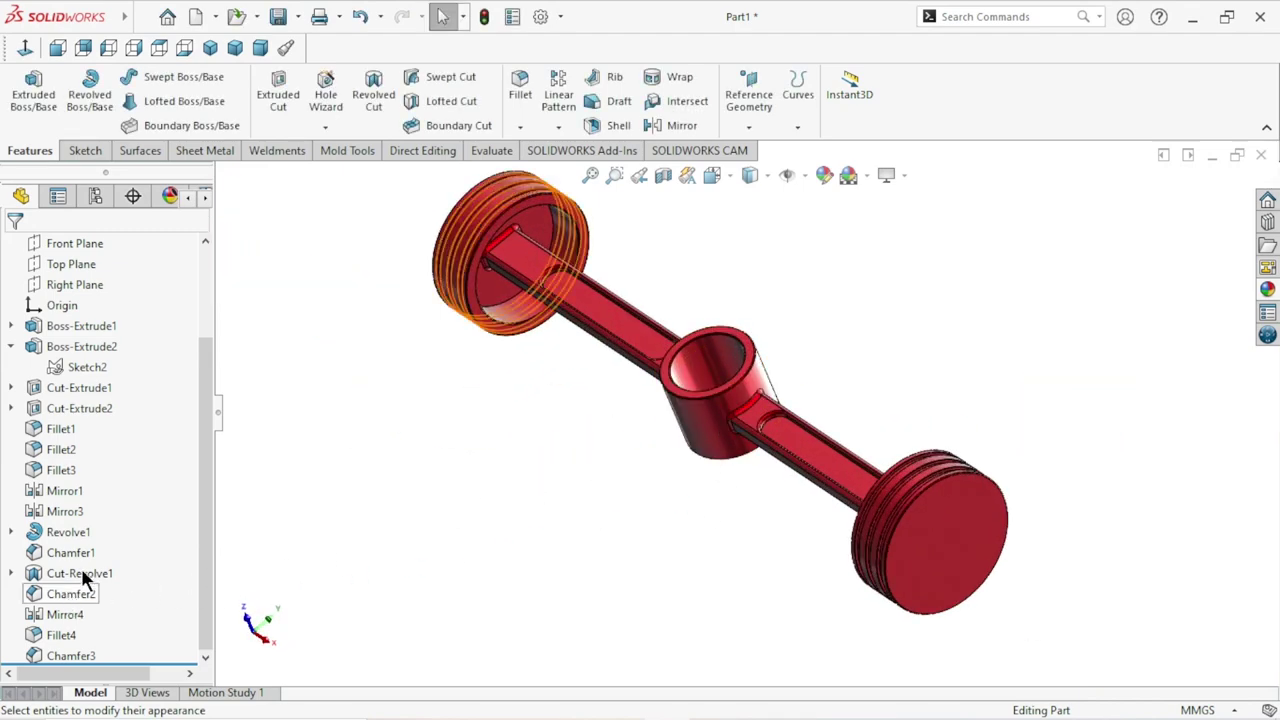
{"action": "left_click", "coordinate": [825, 175]}
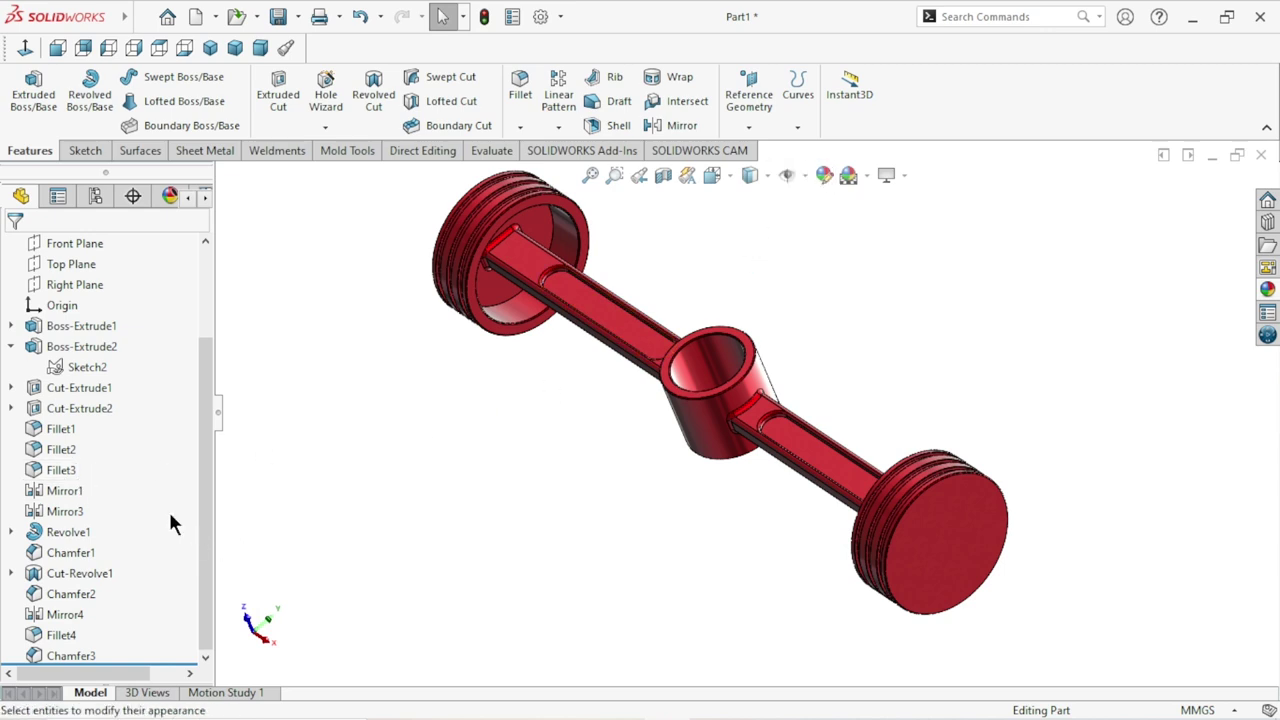
{"action": "left_click", "coordinate": [55, 429]}
{"action": "left_click", "coordinate": [62, 449], "text": "ctrl"}
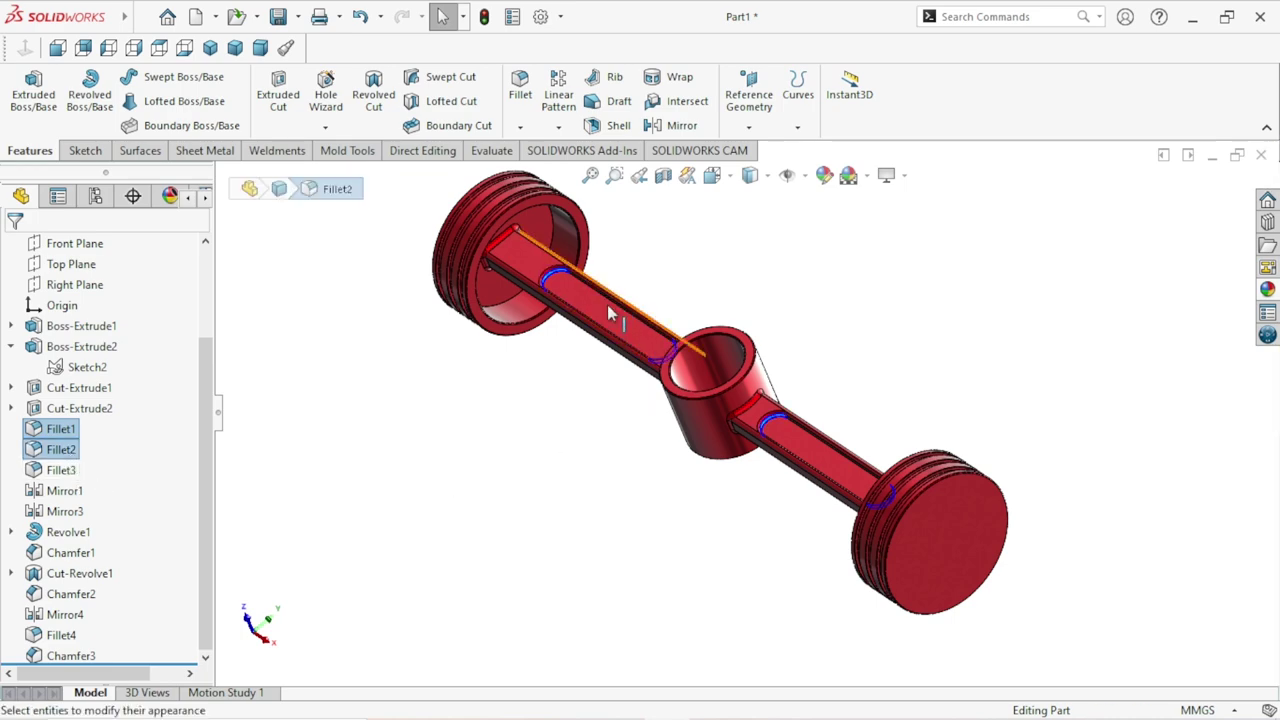
{"action": "scroll", "coordinate": [615, 311], "scroll_direction": "down", "scroll_amount": 5}
{"action": "key", "text": "Escape"}
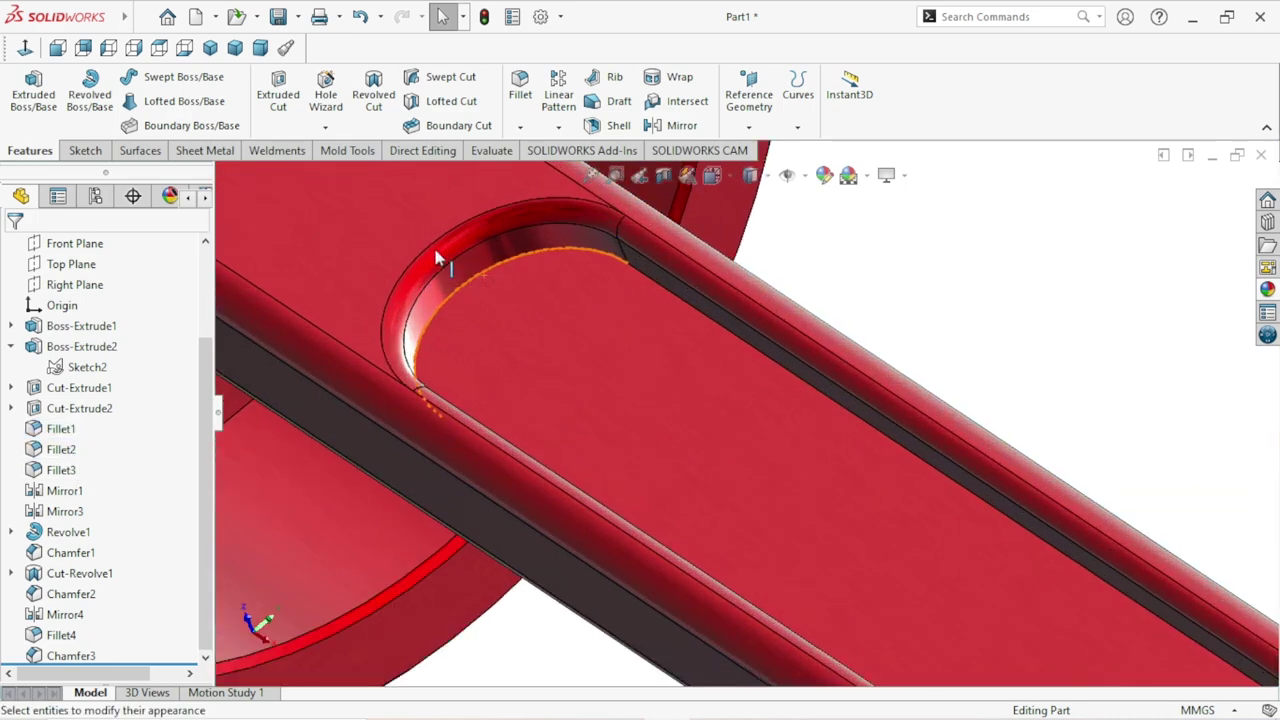
Pick the rounded fillet face along a slot edge as the recolour target.
{"action": "left_click", "coordinate": [436, 255]}
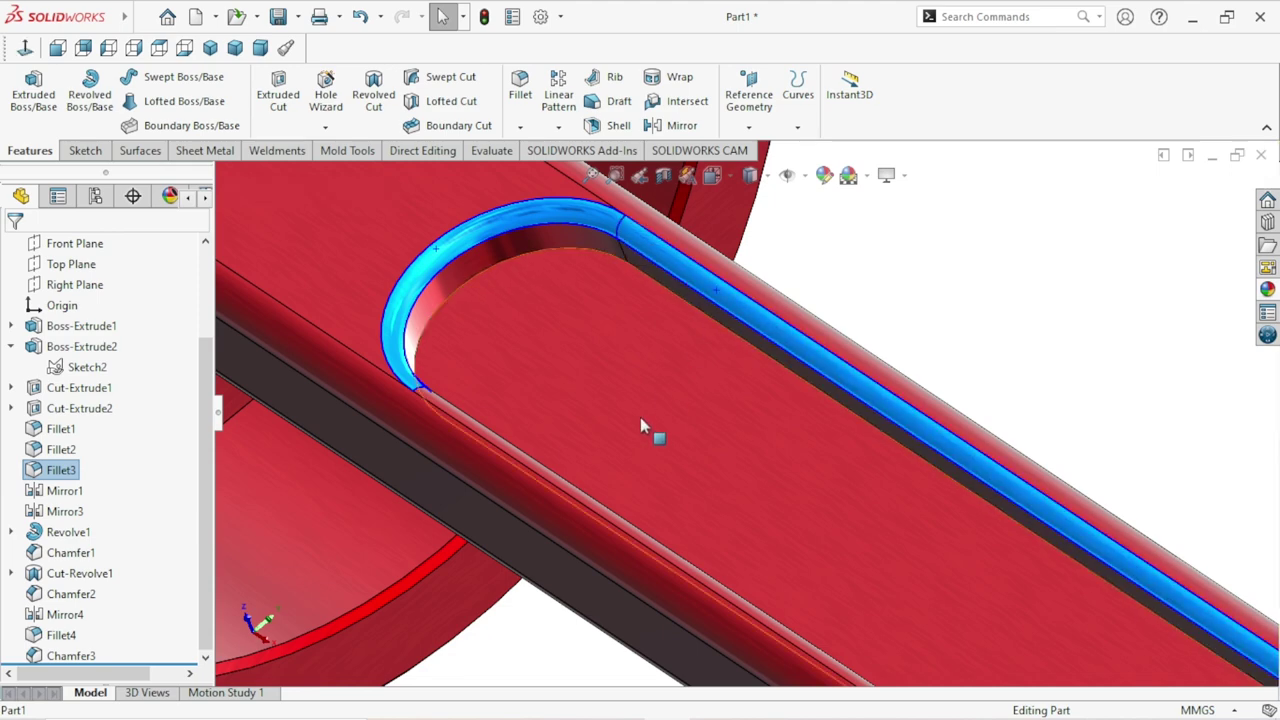
{"action": "middle_click_drag", "start_coordinate": [690, 388], "coordinate": [782, 402]}
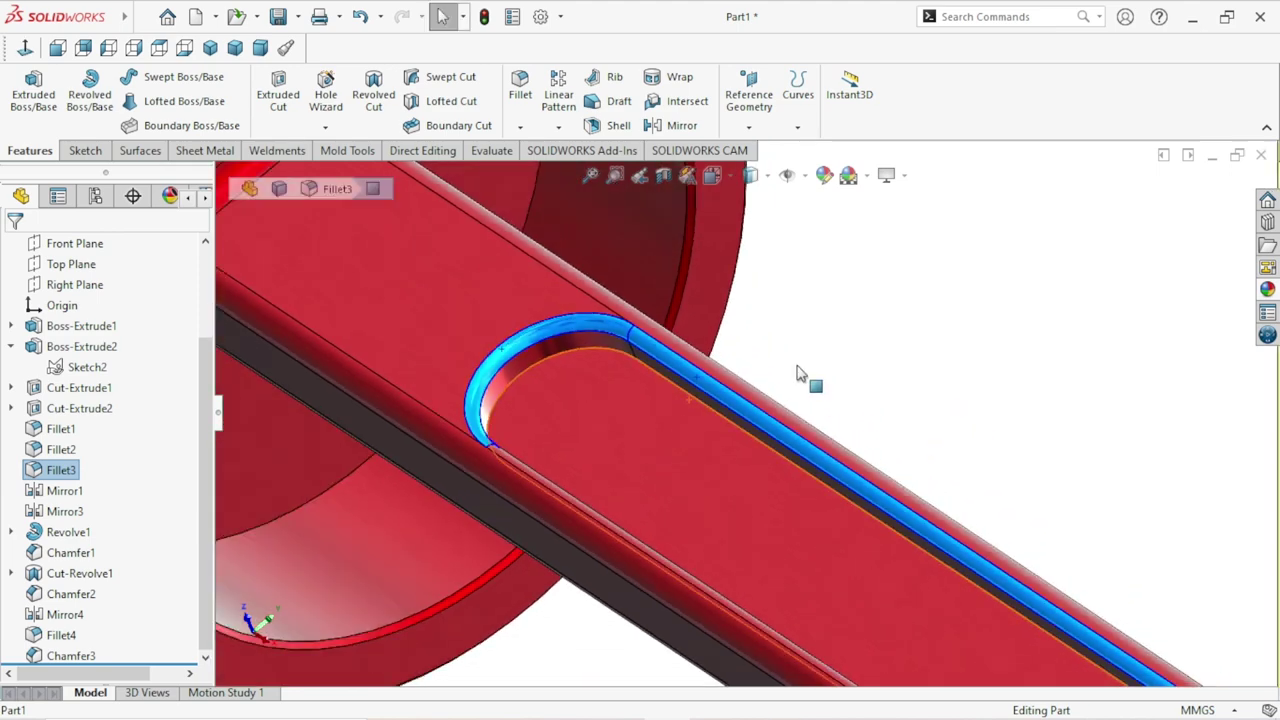
{"action": "scroll", "coordinate": [775, 425], "scroll_direction": "down", "scroll_amount": 2}
{"action": "scroll", "coordinate": [740, 470], "scroll_direction": "down", "scroll_amount": 3}
{"action": "scroll", "coordinate": [700, 470], "scroll_direction": "down", "scroll_amount": 2}
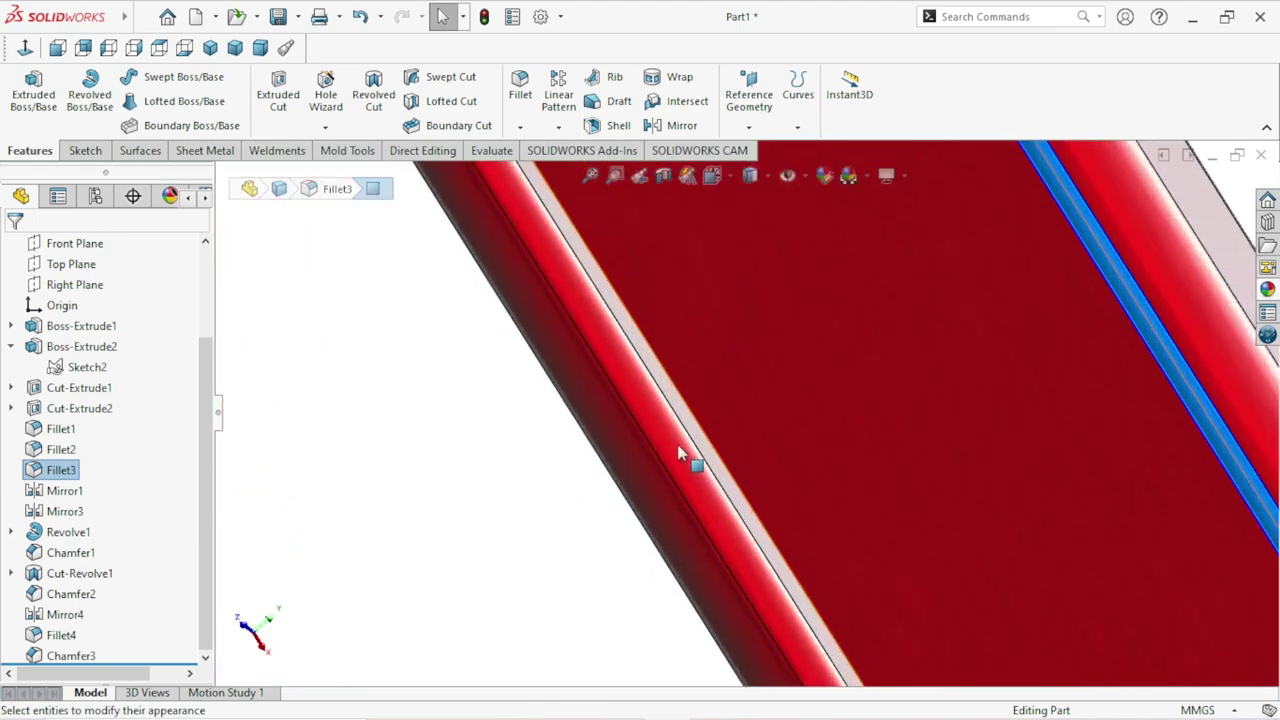
{"action": "scroll", "coordinate": [686, 466], "scroll_direction": "up", "scroll_amount": 3}
{"action": "scroll", "coordinate": [657, 514], "scroll_direction": "up", "scroll_amount": 2}
{"action": "mouse_move", "coordinate": [657, 528]}
{"action": "middle_mouse_down"}
{"action": "mouse_move", "coordinate": [771, 563]}
{"action": "mouse_move", "coordinate": [838, 492]}
{"action": "mouse_move", "coordinate": [700, 628]}
{"action": "middle_mouse_up"}
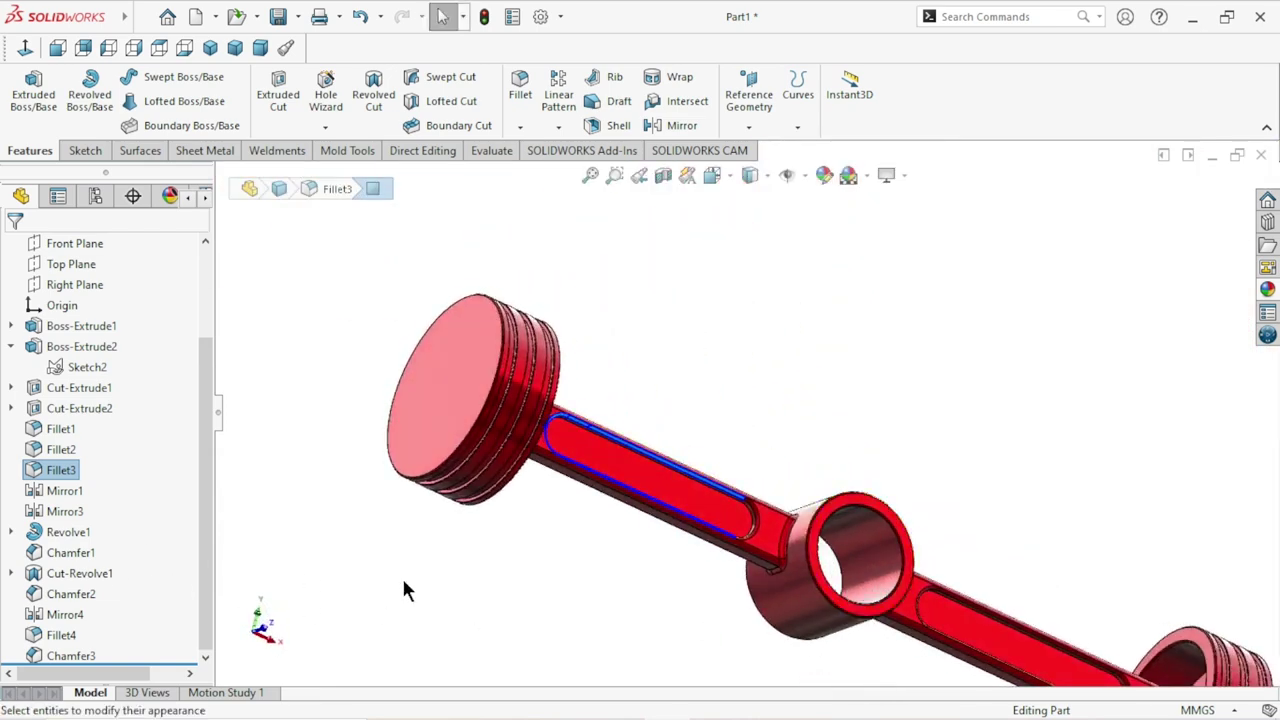
{"action": "scroll", "coordinate": [778, 580], "scroll_direction": "down", "scroll_amount": 2}
{"action": "scroll", "coordinate": [766, 531], "scroll_direction": "down", "scroll_amount": 2}
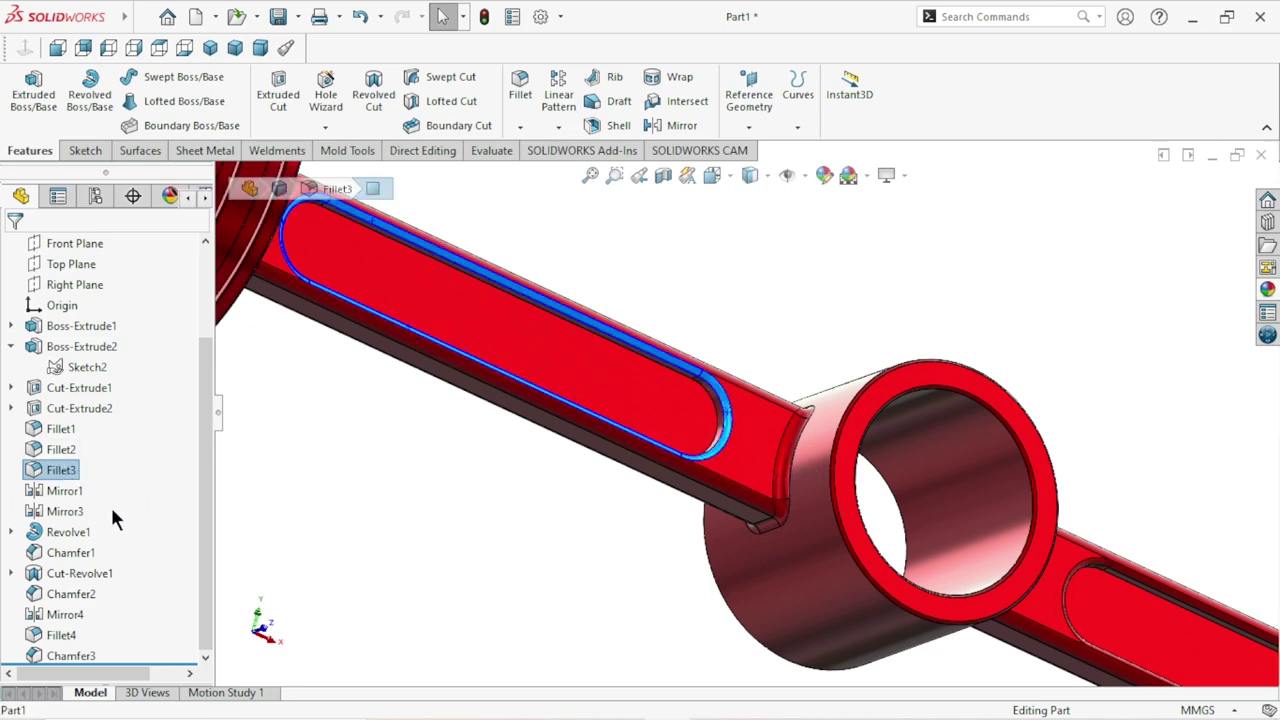
Add the left slot's fillet face to the appearance selection, ending on a front-on view.
{"action": "key", "text": "f"}
{"action": "mouse_move", "coordinate": [748, 526]}
{"action": "middle_mouse_down"}
{"action": "mouse_move", "coordinate": [694, 480]}
{"action": "mouse_move", "coordinate": [594, 489]}
{"action": "mouse_move", "coordinate": [583, 458]}
{"action": "middle_mouse_up"}
{"action": "scroll", "coordinate": [545, 413], "scroll_direction": "down", "scroll_amount": 5}
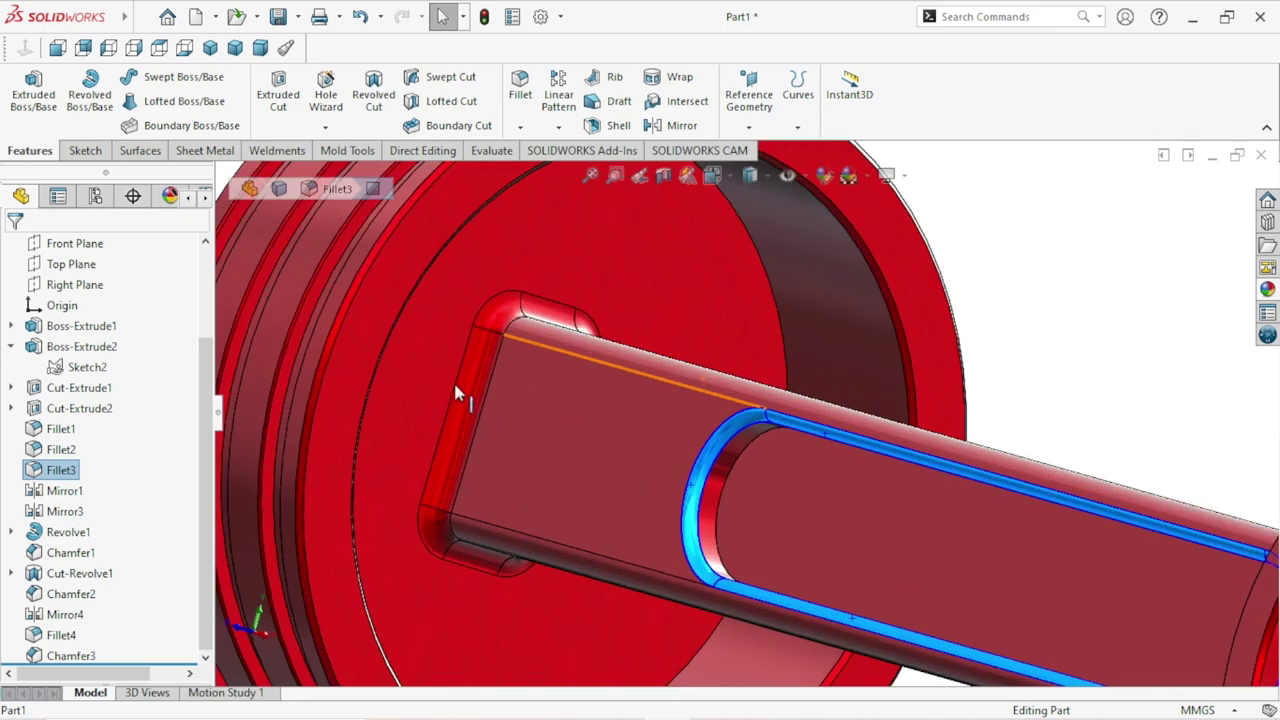
{"action": "scroll", "coordinate": [460, 393], "scroll_direction": "down", "scroll_amount": 1}
{"action": "left_click", "coordinate": [470, 379]}
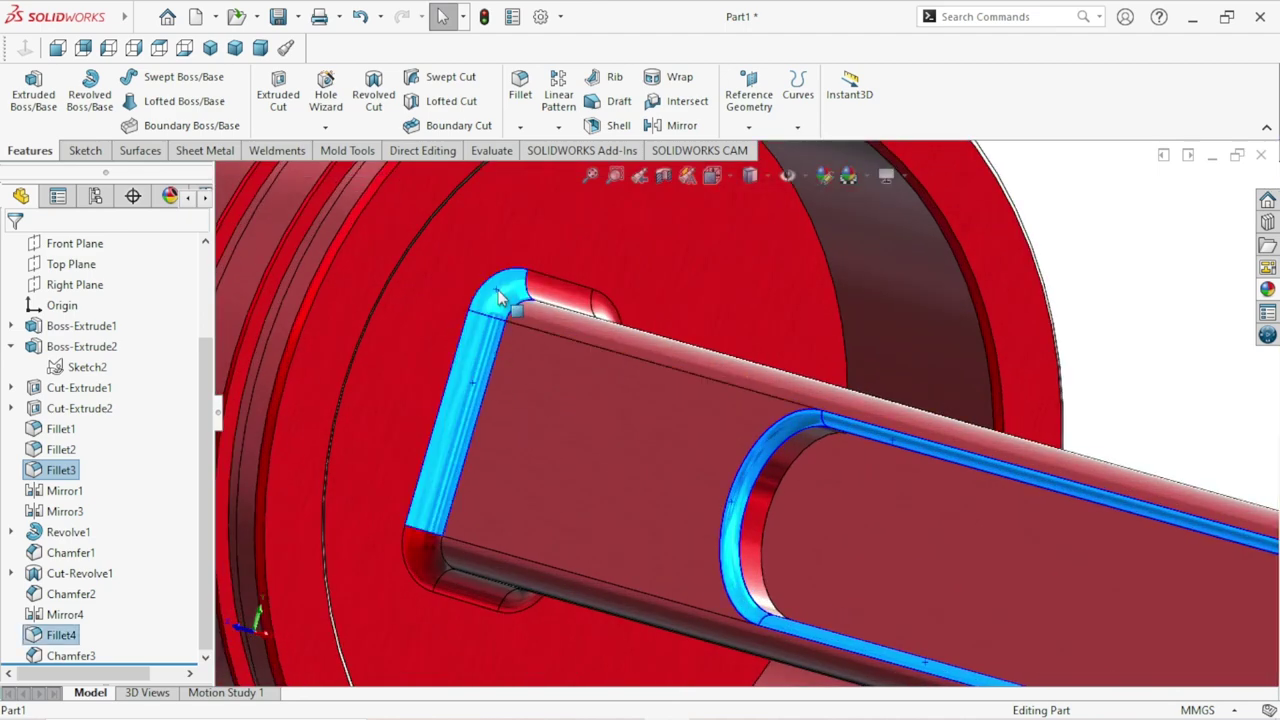
{"action": "scroll", "coordinate": [530, 540], "scroll_direction": "up", "scroll_amount": 5}
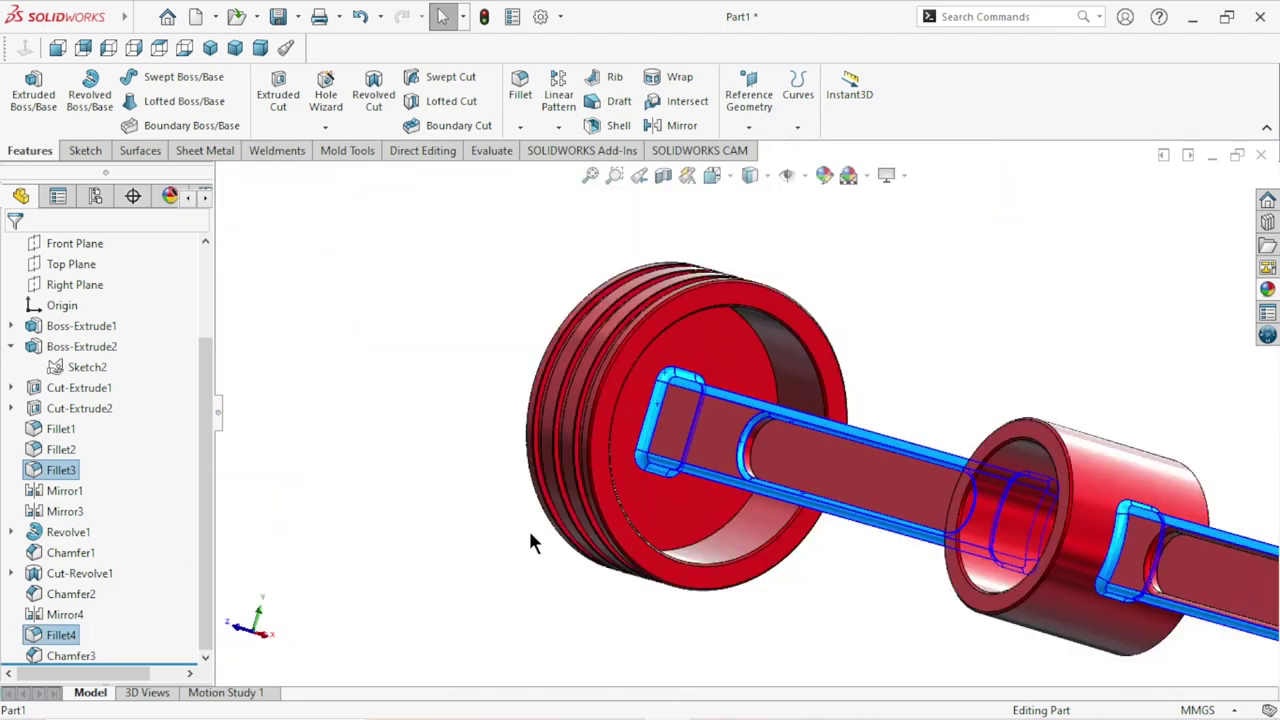
{"action": "scroll", "coordinate": [530, 540], "scroll_direction": "up", "scroll_amount": 3}
{"action": "mouse_move", "coordinate": [657, 551]}
{"action": "middle_mouse_down"}
{"action": "mouse_move", "coordinate": [795, 582]}
{"action": "mouse_move", "coordinate": [523, 441]}
{"action": "mouse_move", "coordinate": [491, 374]}
{"action": "mouse_move", "coordinate": [494, 331]}
{"action": "middle_mouse_up"}
Apply the yellow colour swatch to the selected slot fillet faces and confirm.
{"action": "scroll", "coordinate": [765, 455], "scroll_direction": "down", "scroll_amount": 3}
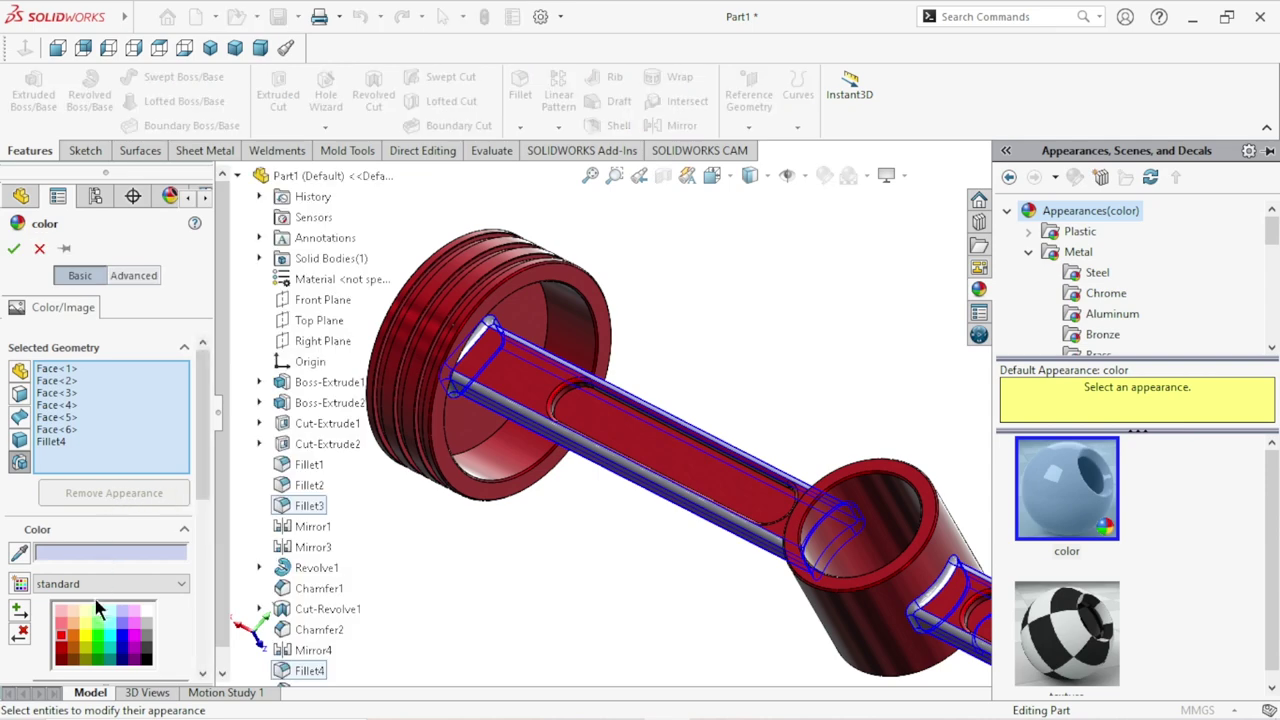
{"action": "left_click", "coordinate": [91, 630]}
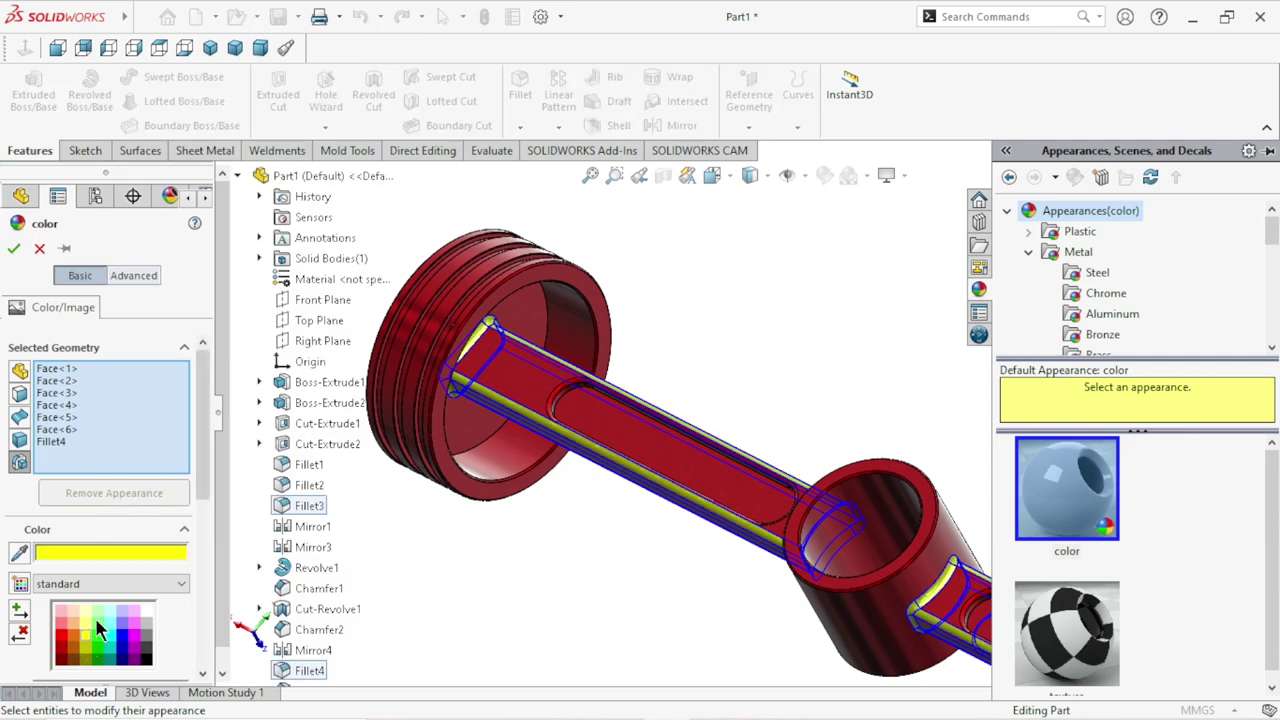
{"action": "left_click", "coordinate": [14, 249]}
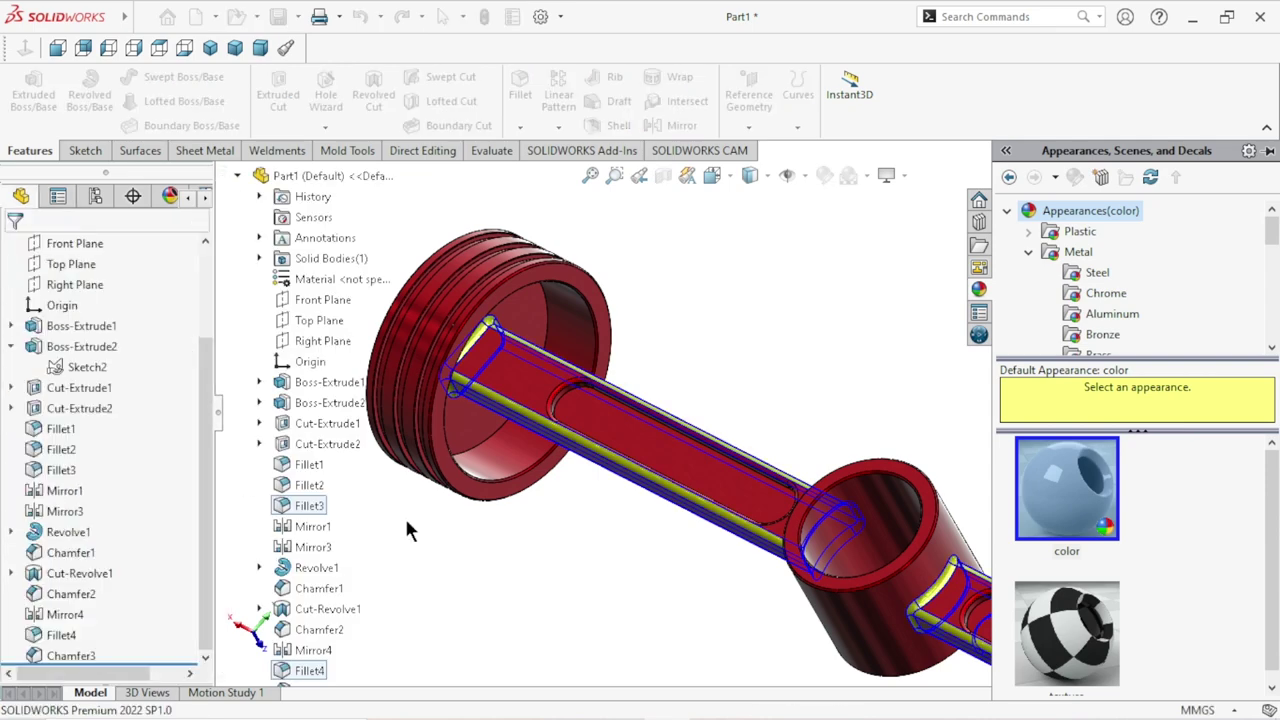
Turn off RealView Graphics from the heads-up View Settings list.
{"action": "scroll", "coordinate": [700, 560], "scroll_direction": "up", "scroll_amount": 5}
{"action": "middle_click_drag", "start_coordinate": [749, 557], "coordinate": [770, 464]}
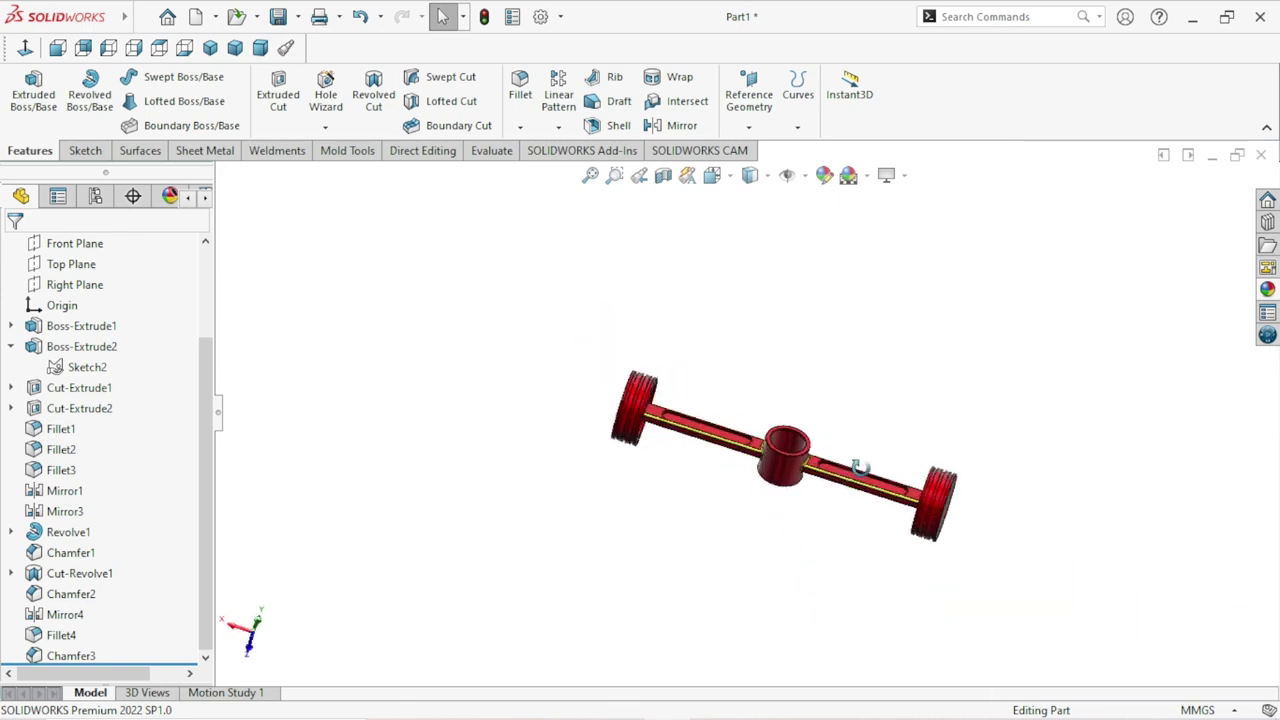
{"action": "scroll", "coordinate": [837, 414], "scroll_direction": "down", "scroll_amount": 3}
{"action": "scroll", "coordinate": [811, 376], "scroll_direction": "up", "scroll_amount": 3}
{"action": "mouse_move", "coordinate": [811, 376]}
{"action": "middle_mouse_down"}
{"action": "mouse_move", "coordinate": [814, 406]}
{"action": "mouse_move", "coordinate": [700, 470]}
{"action": "mouse_move", "coordinate": [877, 535]}
{"action": "mouse_move", "coordinate": [914, 571]}
{"action": "mouse_move", "coordinate": [900, 583]}
{"action": "mouse_move", "coordinate": [753, 504]}
{"action": "mouse_move", "coordinate": [723, 449]}
{"action": "mouse_move", "coordinate": [800, 480]}
{"action": "mouse_move", "coordinate": [868, 428]}
{"action": "mouse_move", "coordinate": [757, 397]}
{"action": "mouse_move", "coordinate": [869, 497]}
{"action": "mouse_move", "coordinate": [866, 480]}
{"action": "middle_mouse_up"}
{"action": "scroll", "coordinate": [777, 449], "scroll_direction": "down", "scroll_amount": 3}
{"action": "scroll", "coordinate": [868, 428], "scroll_direction": "up", "scroll_amount": 2}
{"action": "scroll", "coordinate": [757, 405], "scroll_direction": "down", "scroll_amount": 3}
{"action": "scroll", "coordinate": [757, 417], "scroll_direction": "up", "scroll_amount": 5}
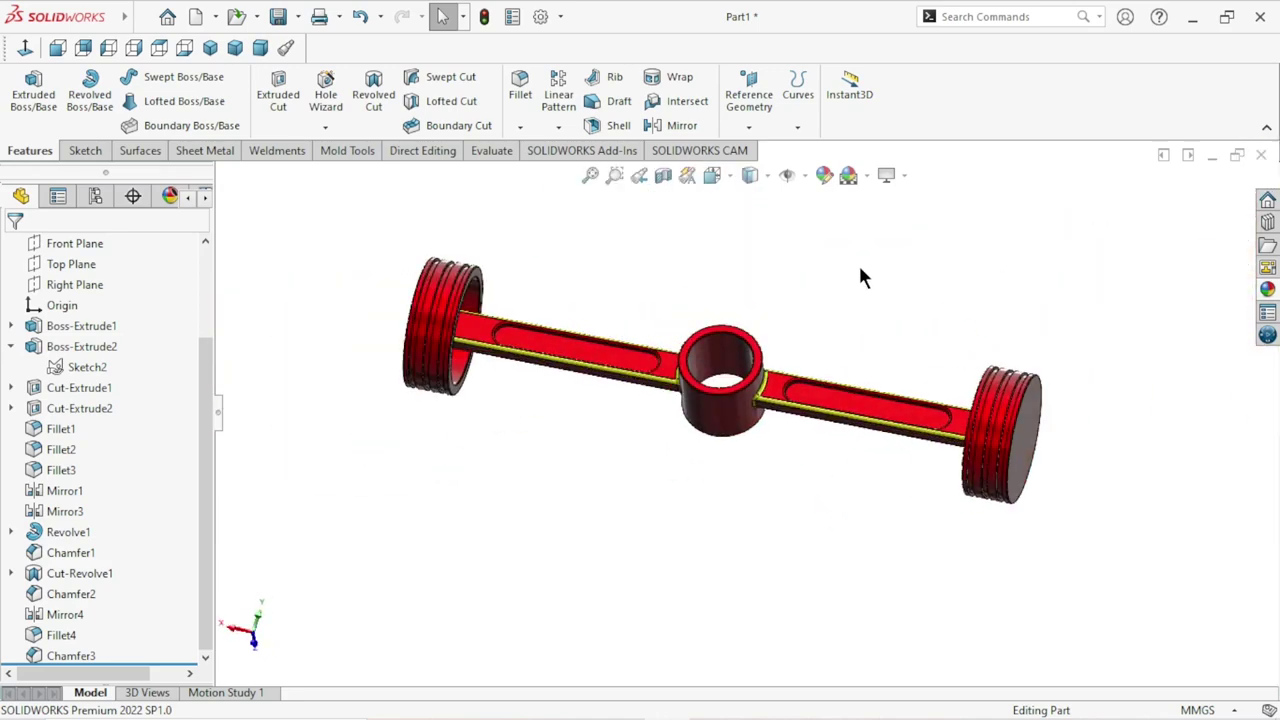
{"action": "left_click", "coordinate": [904, 175]}
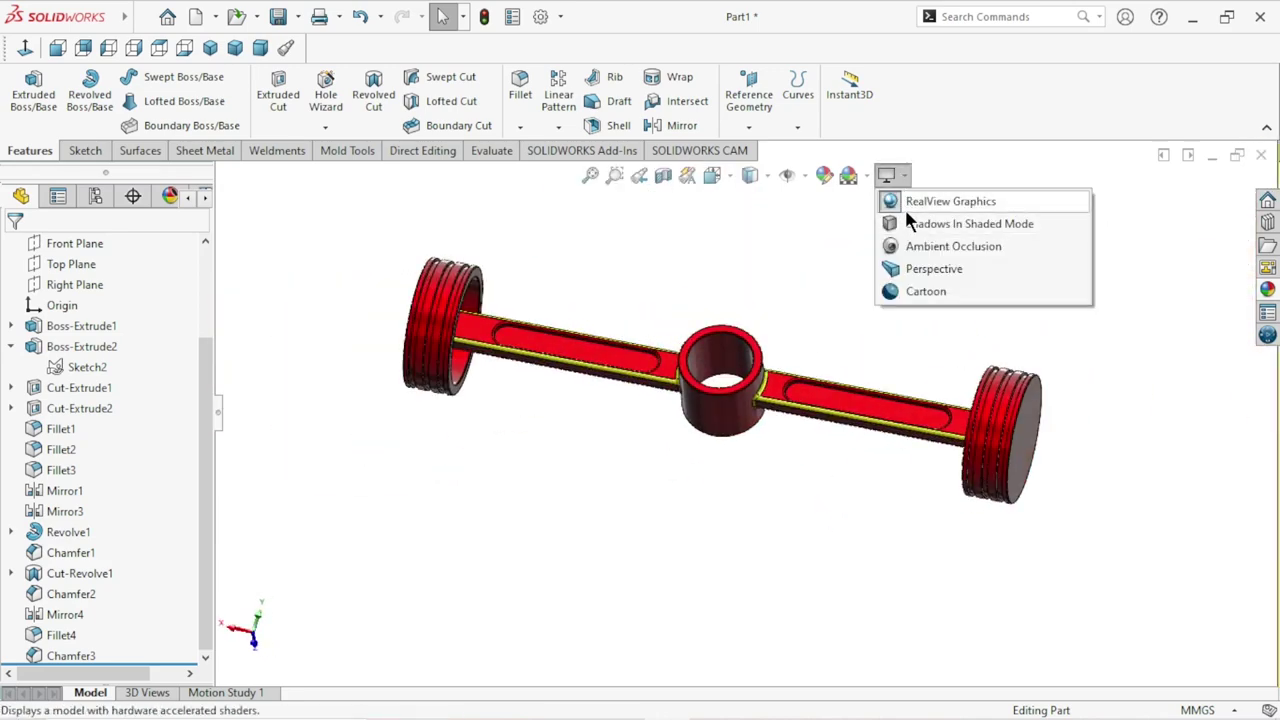
{"action": "left_click", "coordinate": [906, 204]}
Set the part to the isometric view orientation.
{"action": "mouse_move", "coordinate": [808, 376]}
{"action": "middle_mouse_down"}
{"action": "mouse_move", "coordinate": [743, 323]}
{"action": "mouse_move", "coordinate": [765, 399]}
{"action": "middle_mouse_up"}
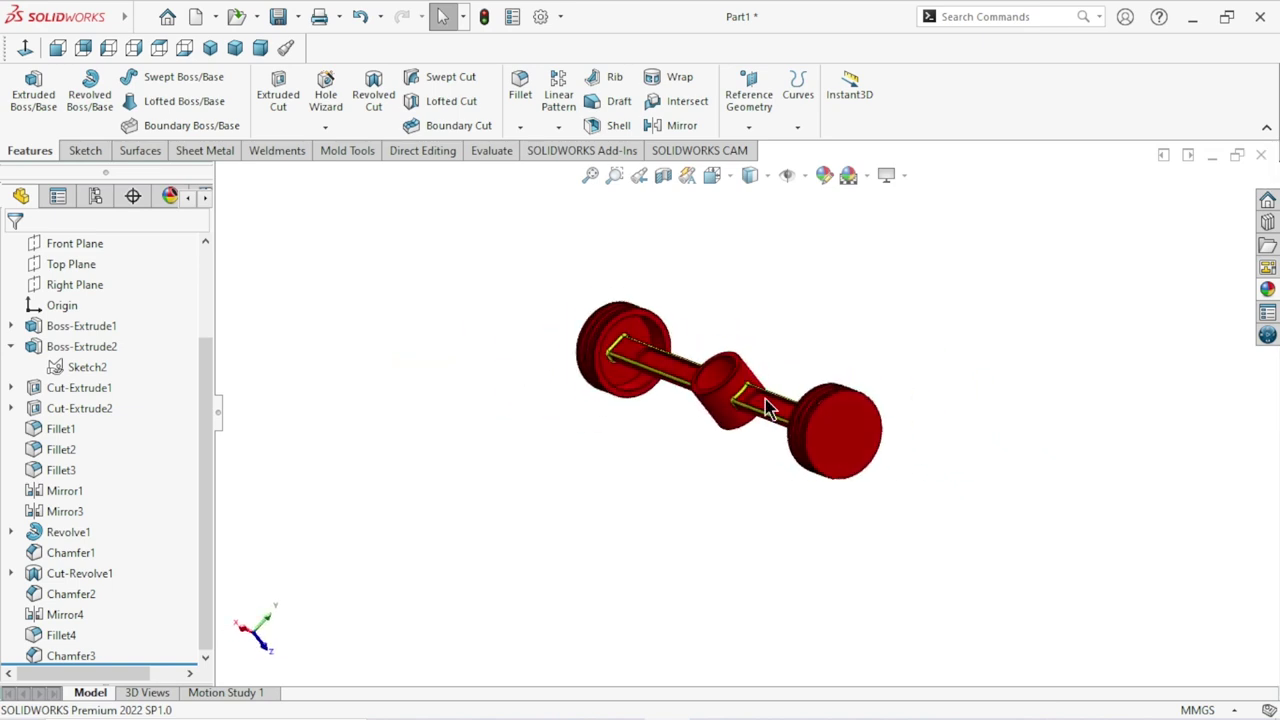
{"action": "scroll", "coordinate": [700, 455], "scroll_direction": "down", "scroll_amount": 3}
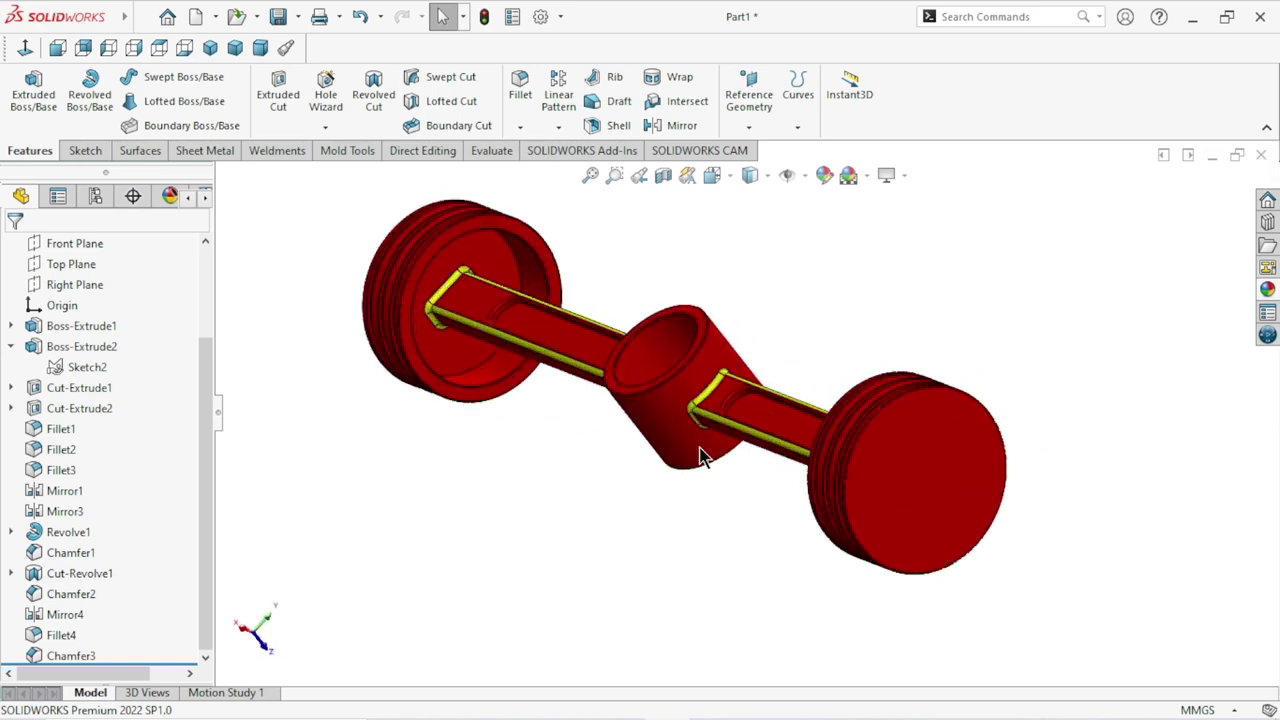
{"action": "left_click", "coordinate": [210, 47]}
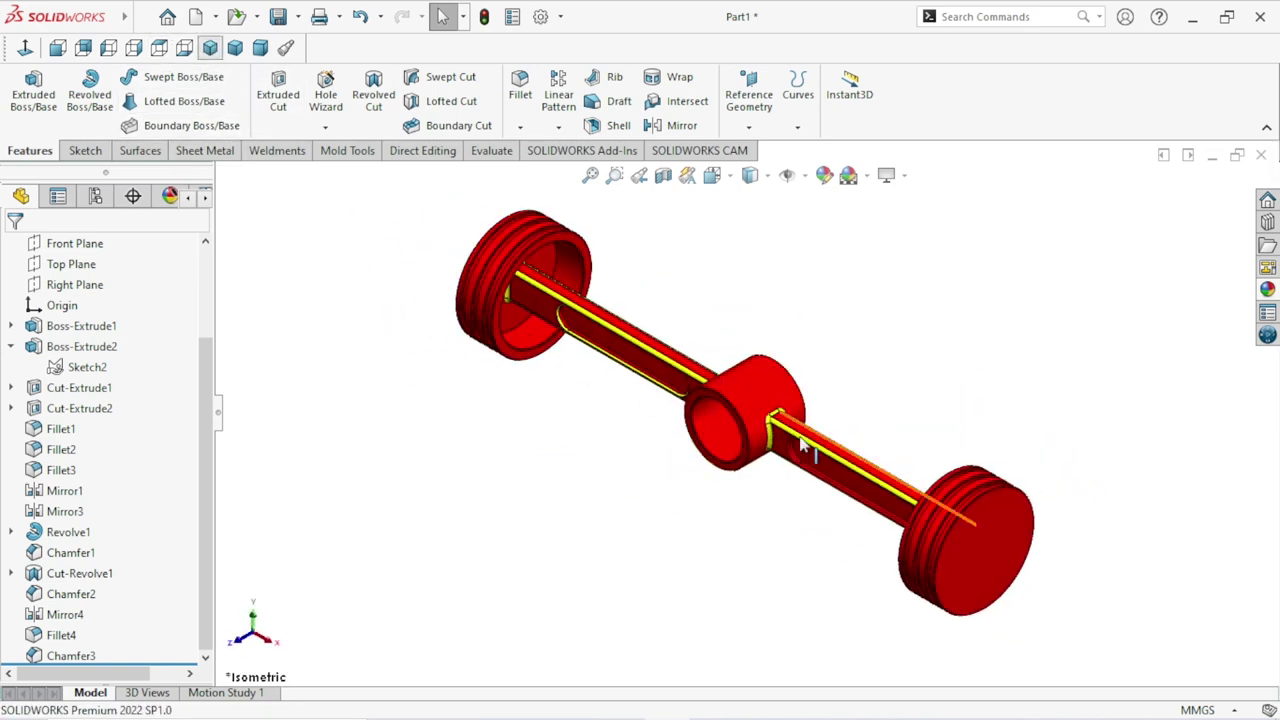
{"action": "scroll", "coordinate": [920, 394], "scroll_direction": "up", "scroll_amount": 2}
{"action": "scroll", "coordinate": [706, 417], "scroll_direction": "down", "scroll_amount": 2}
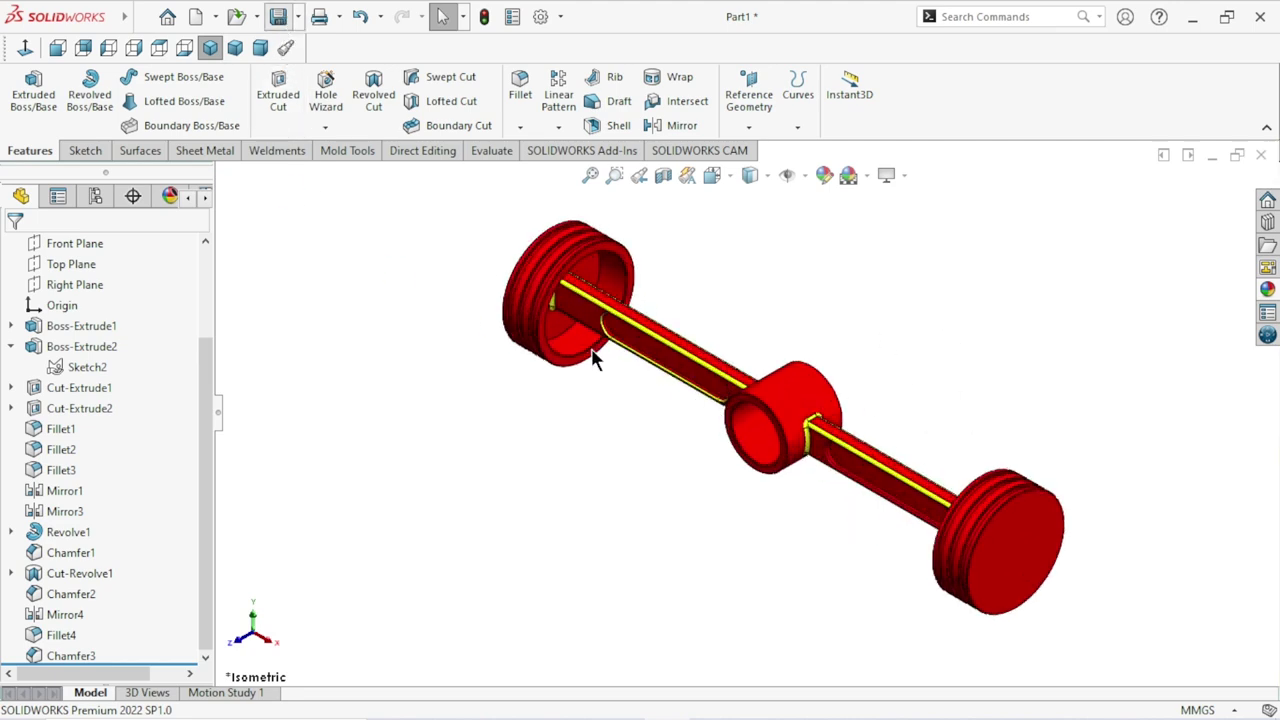
Save the part to the Desktop as 'Piston' and close the document.
{"action": "key", "text": "ctrl+s"}
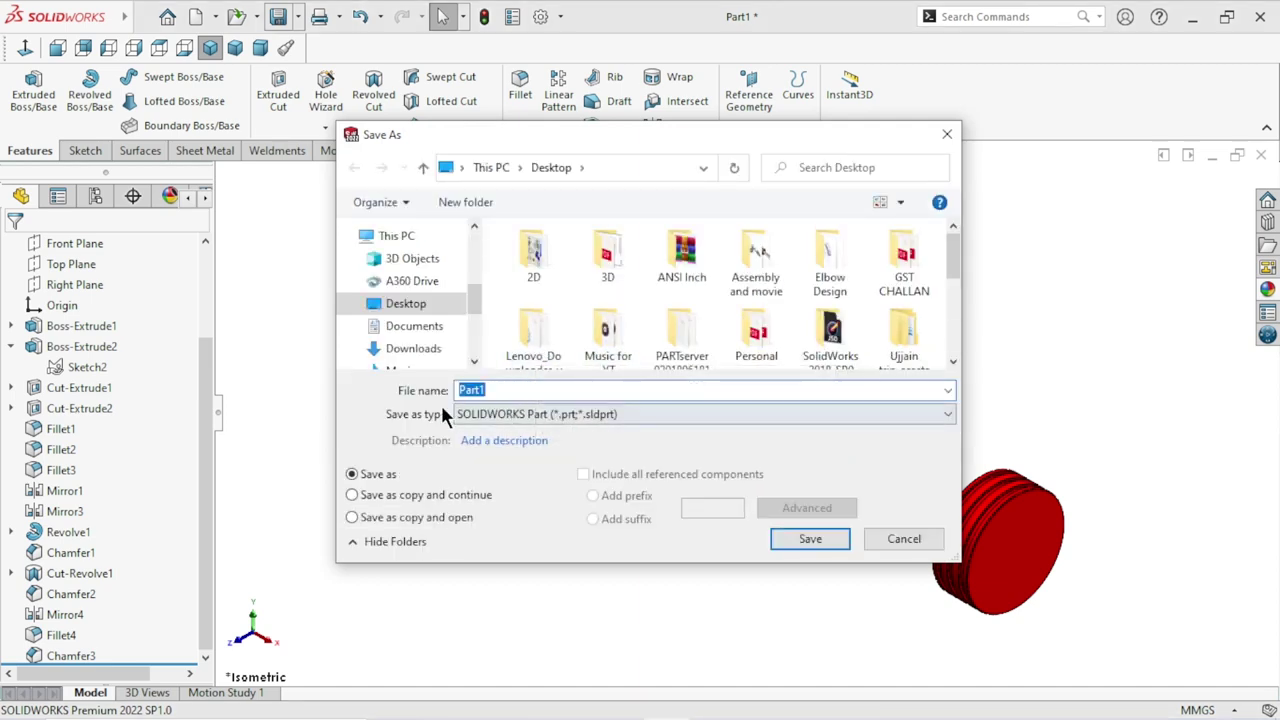
{"action": "double_click", "coordinate": [497, 389]}
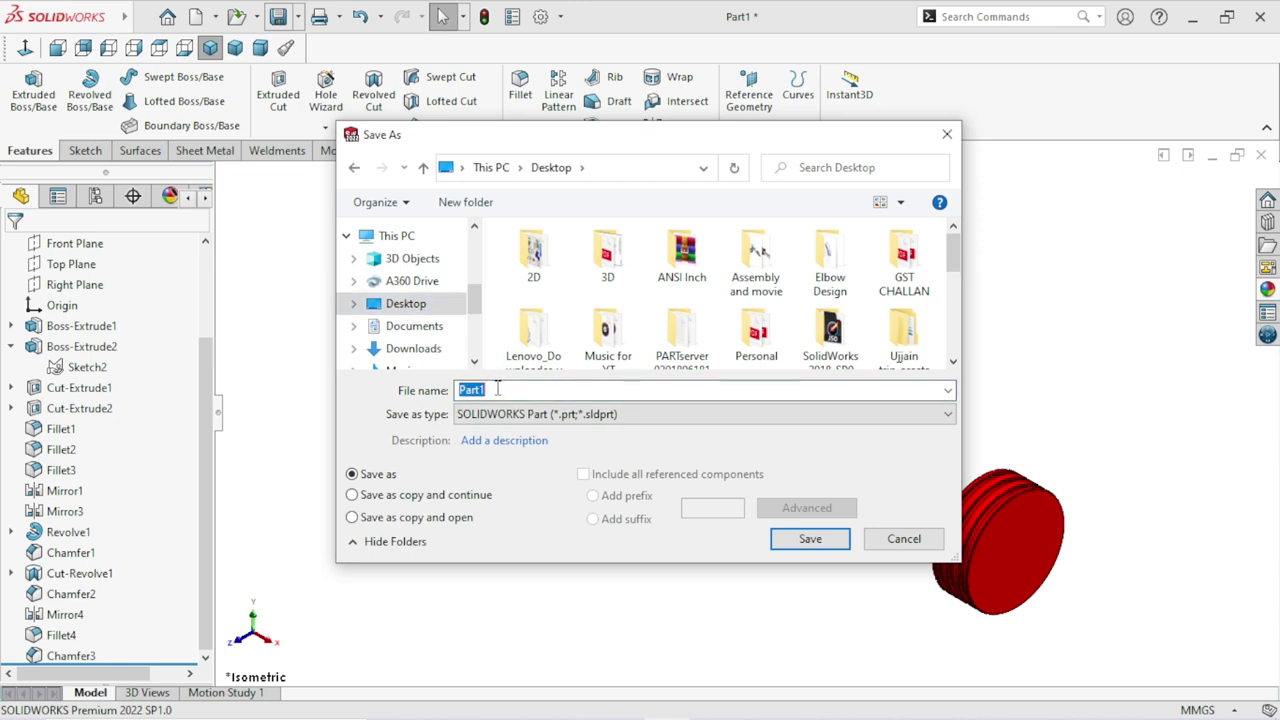
{"action": "type", "text": "Piston"}
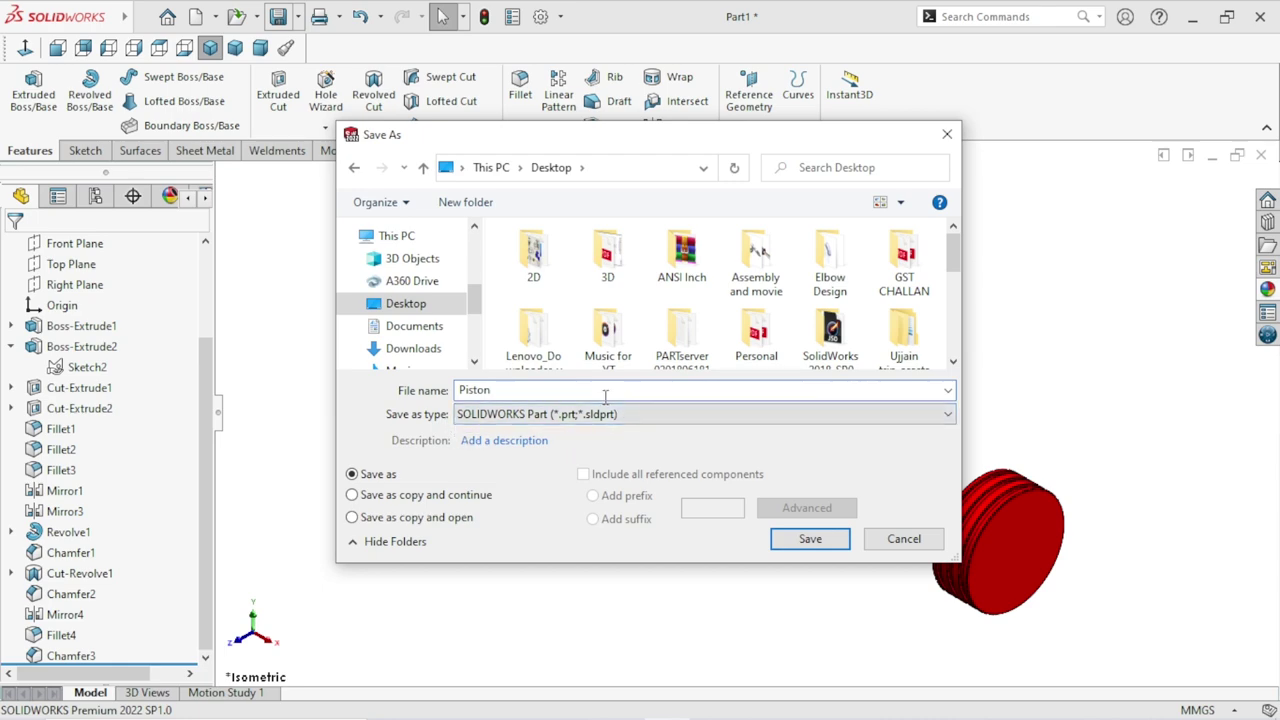
{"action": "left_click", "coordinate": [808, 539]}
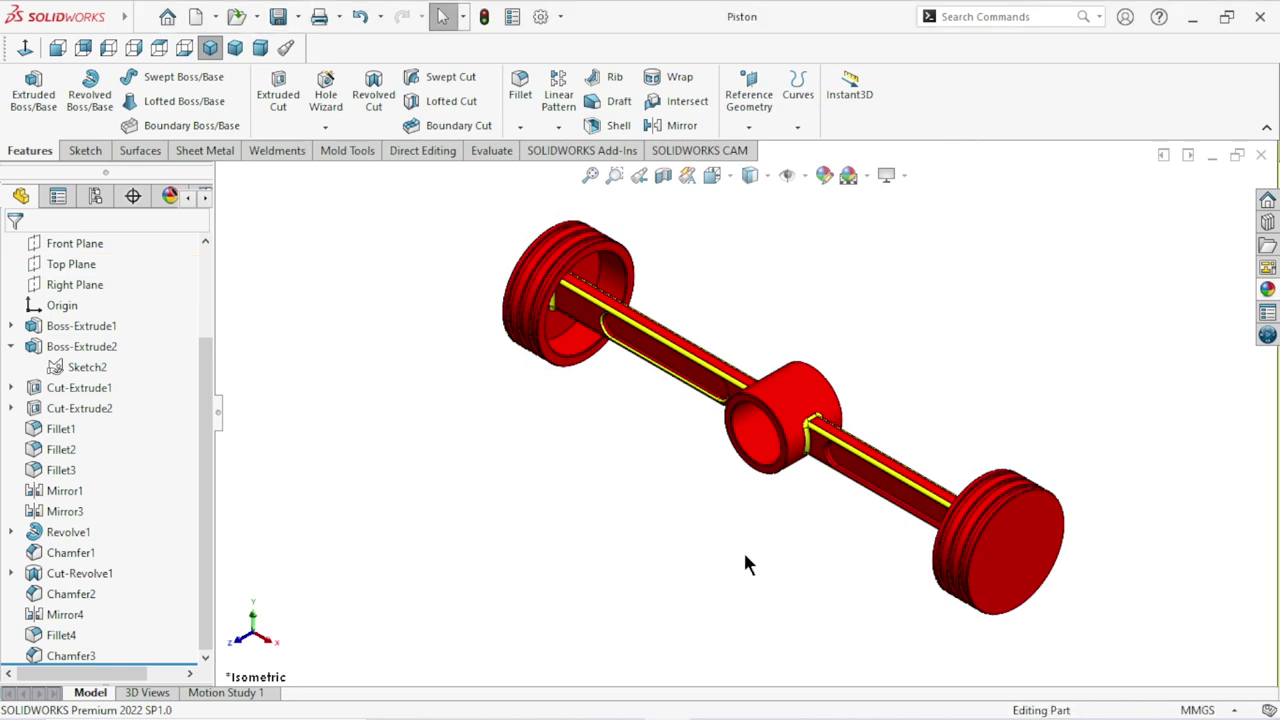
{"action": "key", "text": "ctrl+w"}
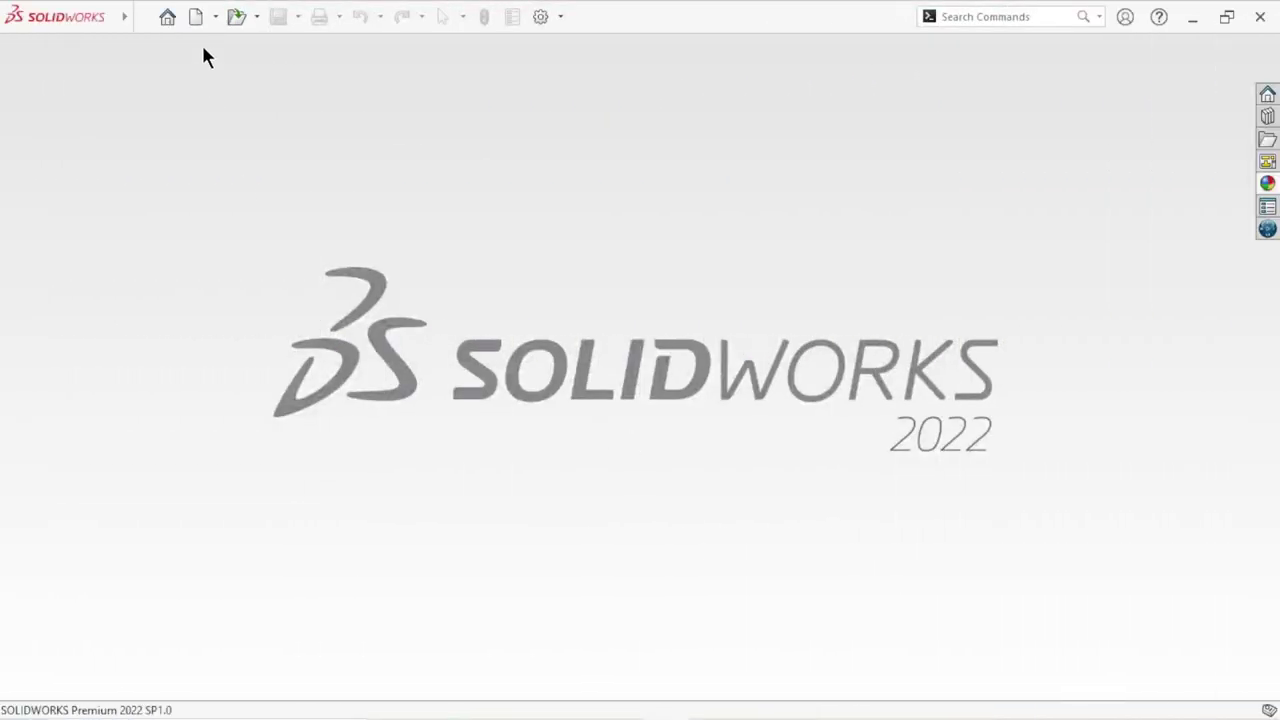
Create a new Assembly document from the New SOLIDWORKS Document dialog.
{"action": "left_click", "coordinate": [198, 20]}
{"action": "left_click", "coordinate": [703, 320]}
{"action": "left_click", "coordinate": [816, 558]}
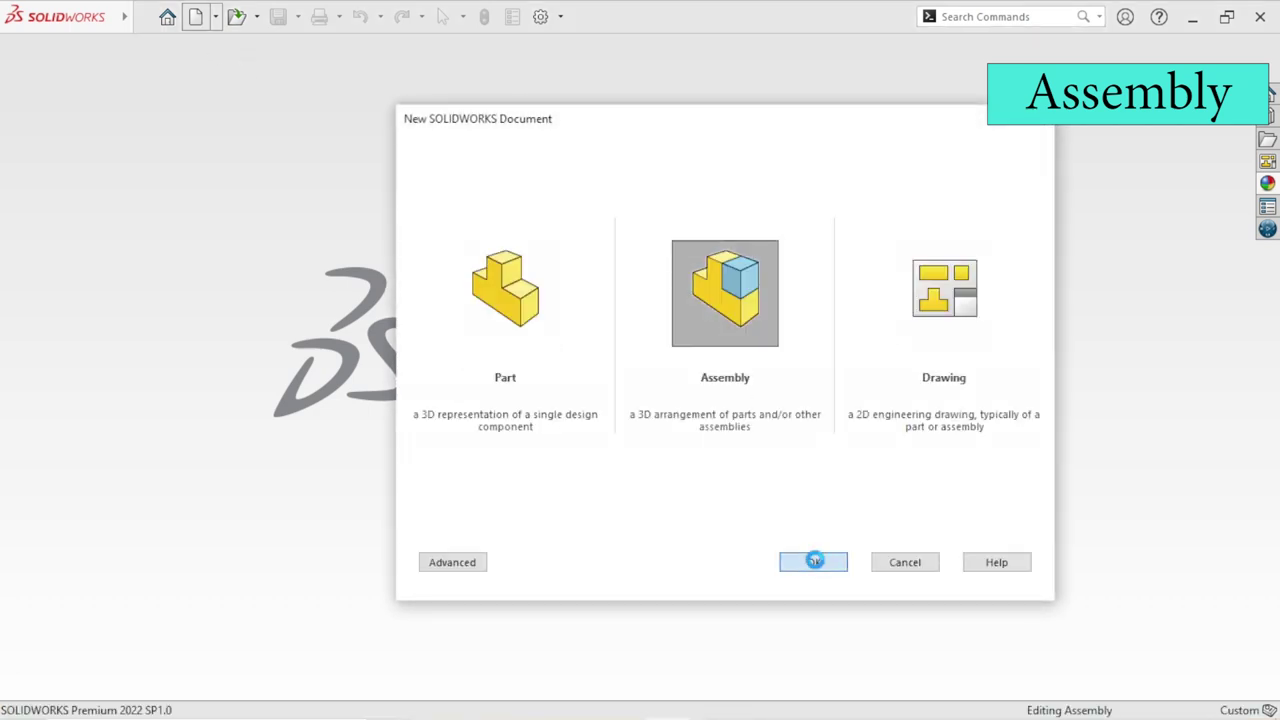
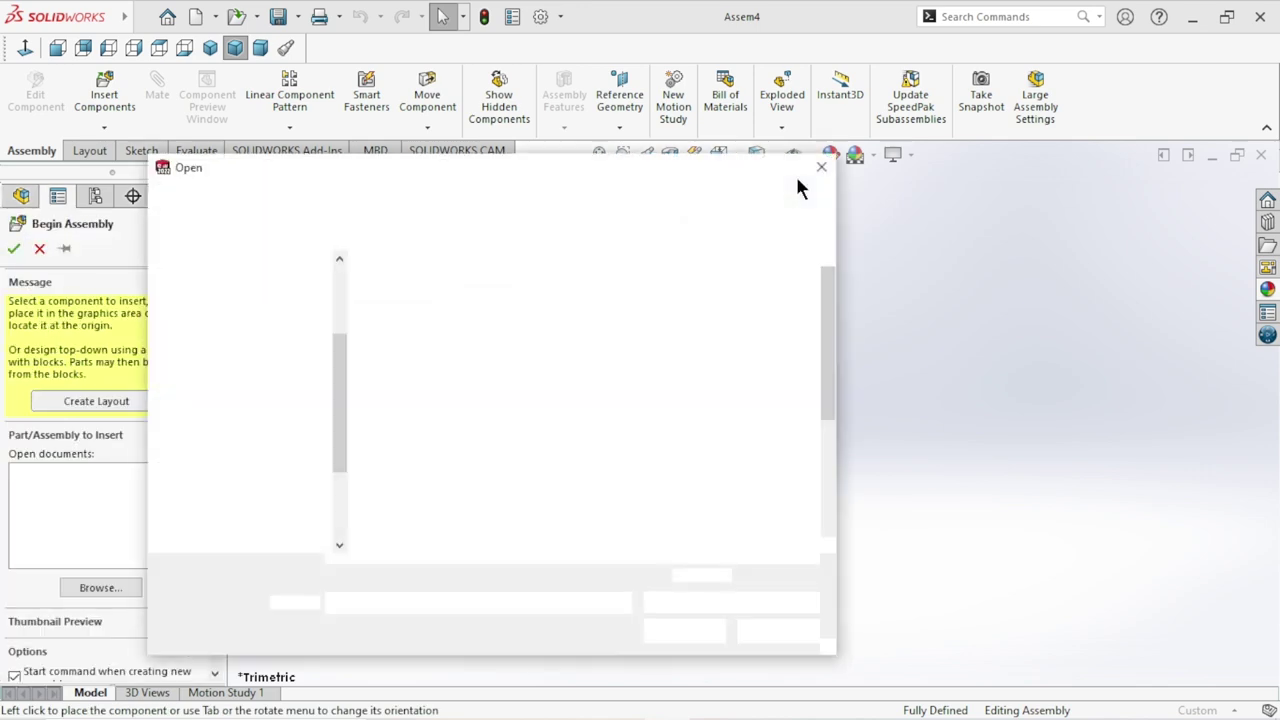
Insert the Main shaft part and place it at the assembly origin.
{"action": "left_click_drag", "start_coordinate": [828, 343], "coordinate": [840, 492]}
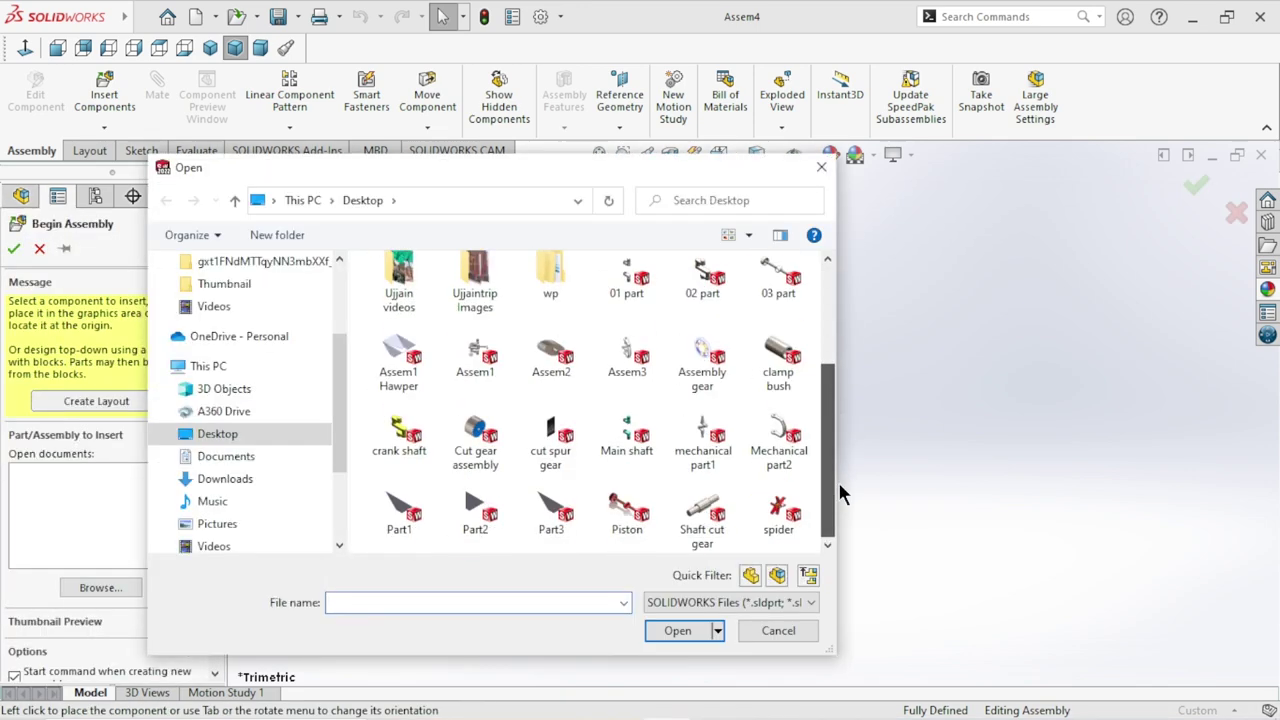
{"action": "left_click", "coordinate": [626, 435]}
{"action": "left_click", "coordinate": [677, 630]}
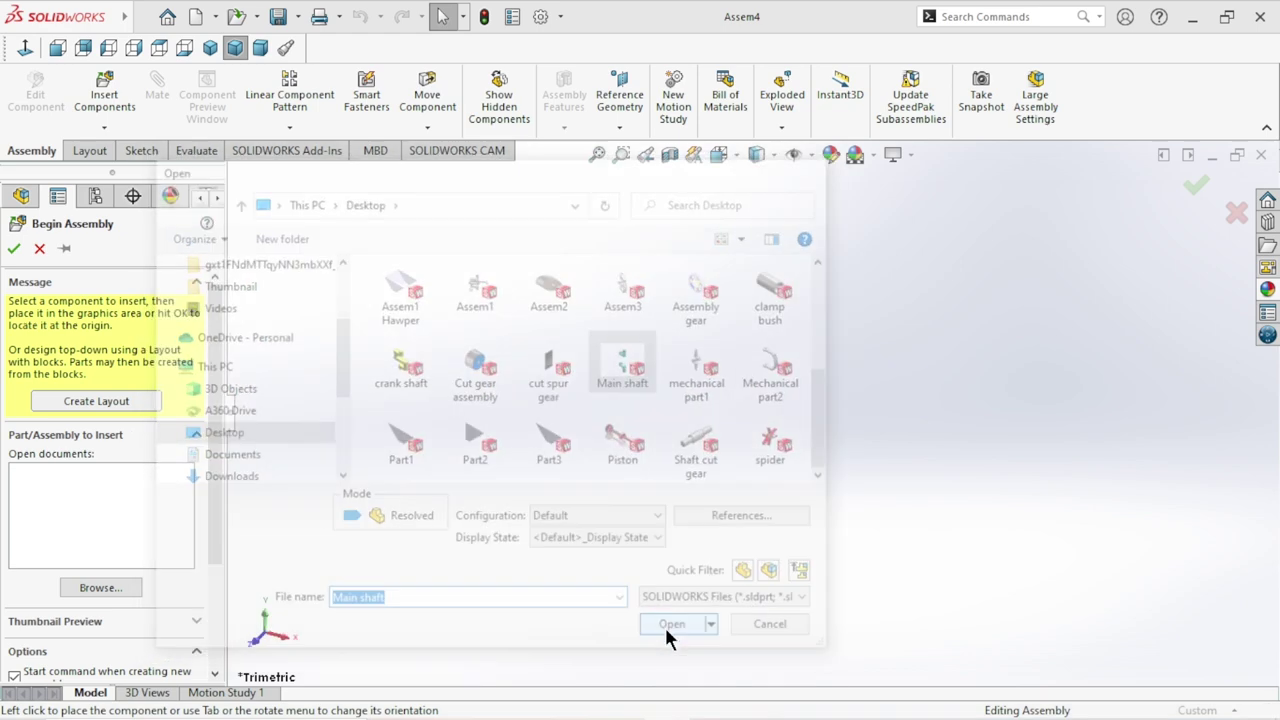
{"action": "left_click", "coordinate": [812, 155]}
{"action": "left_click", "coordinate": [795, 259]}
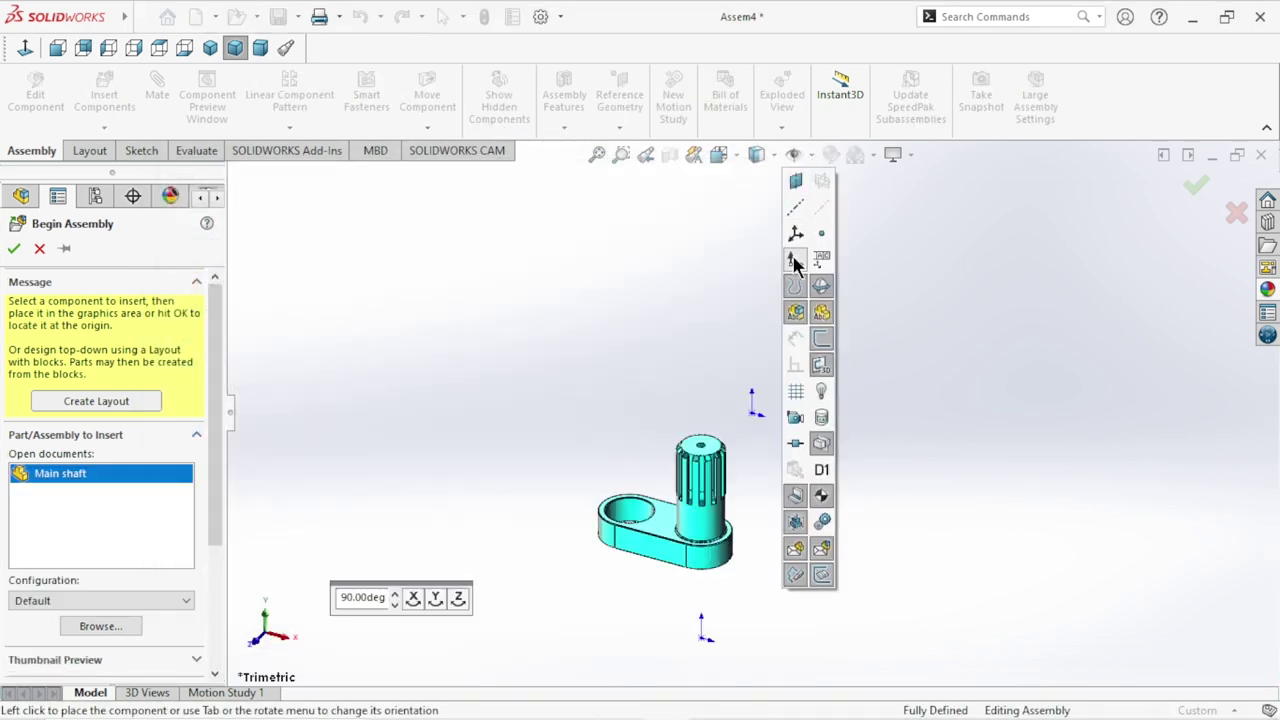
{"action": "left_click", "coordinate": [754, 413]}
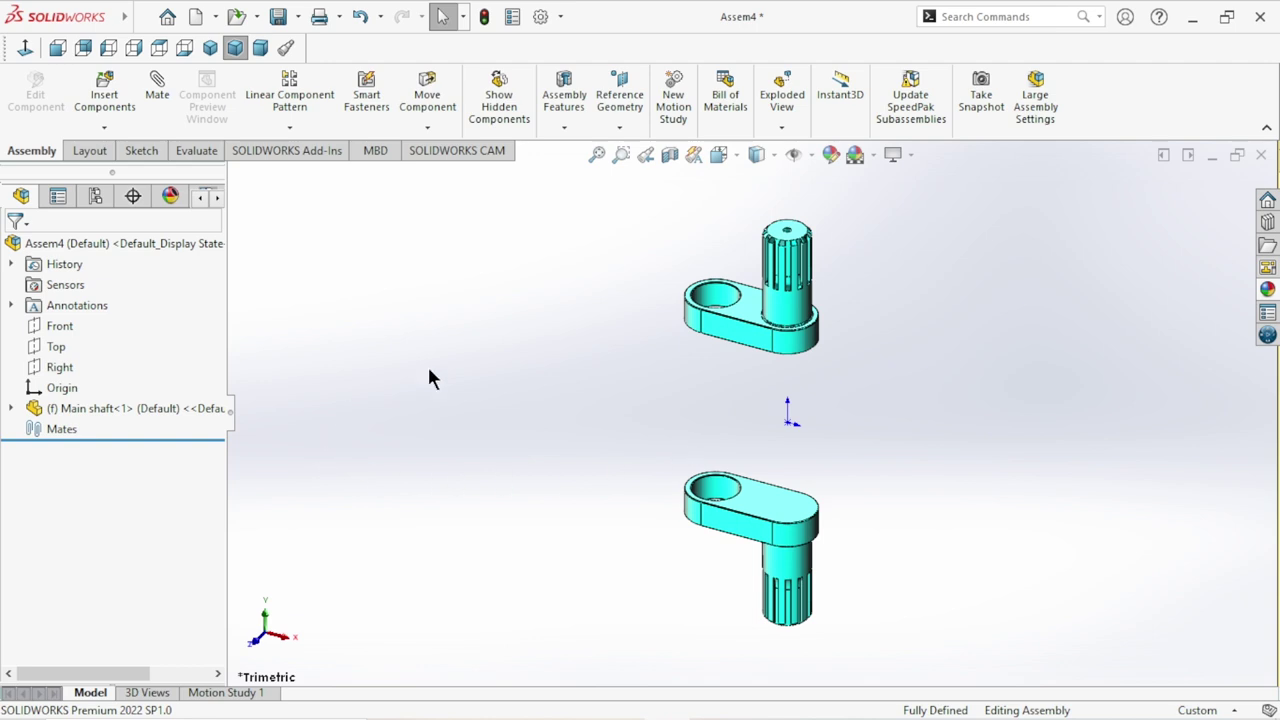
Hide the origins, fit the view, and apply the Plain White scene.
{"action": "left_click", "coordinate": [810, 157]}
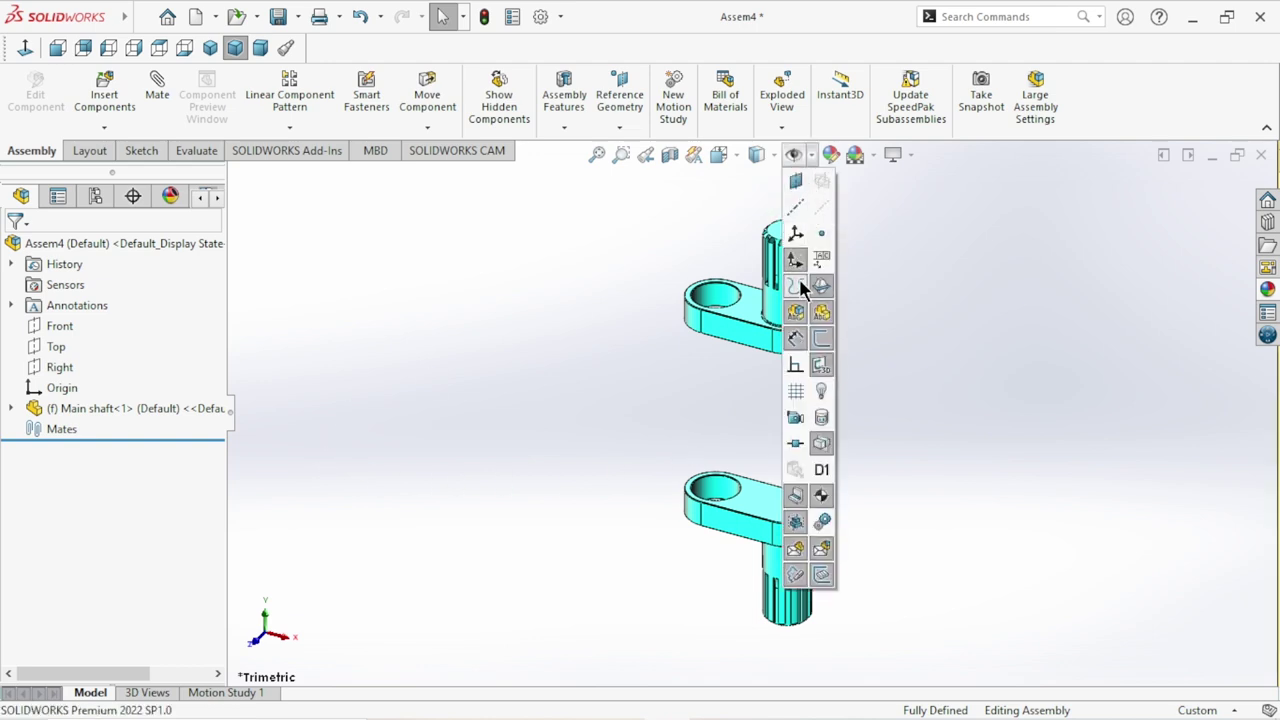
{"action": "left_click", "coordinate": [918, 354]}
{"action": "key", "text": "f"}
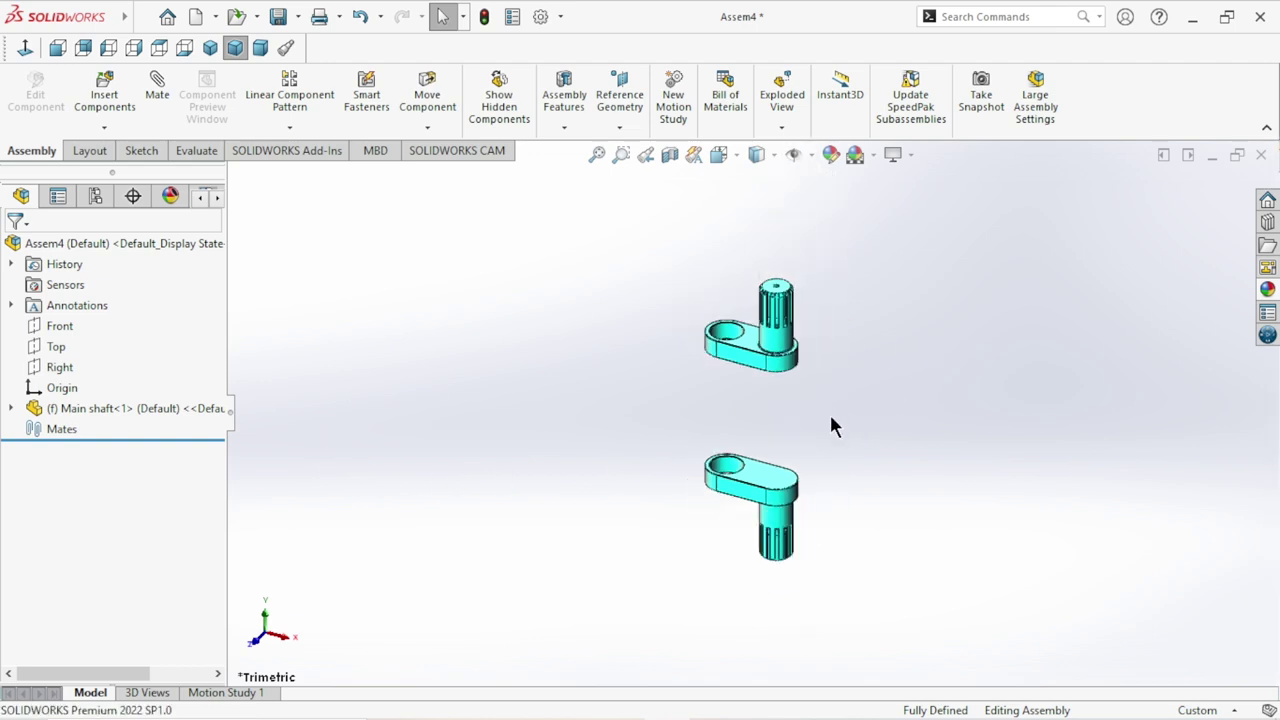
{"action": "left_click", "coordinate": [876, 152]}
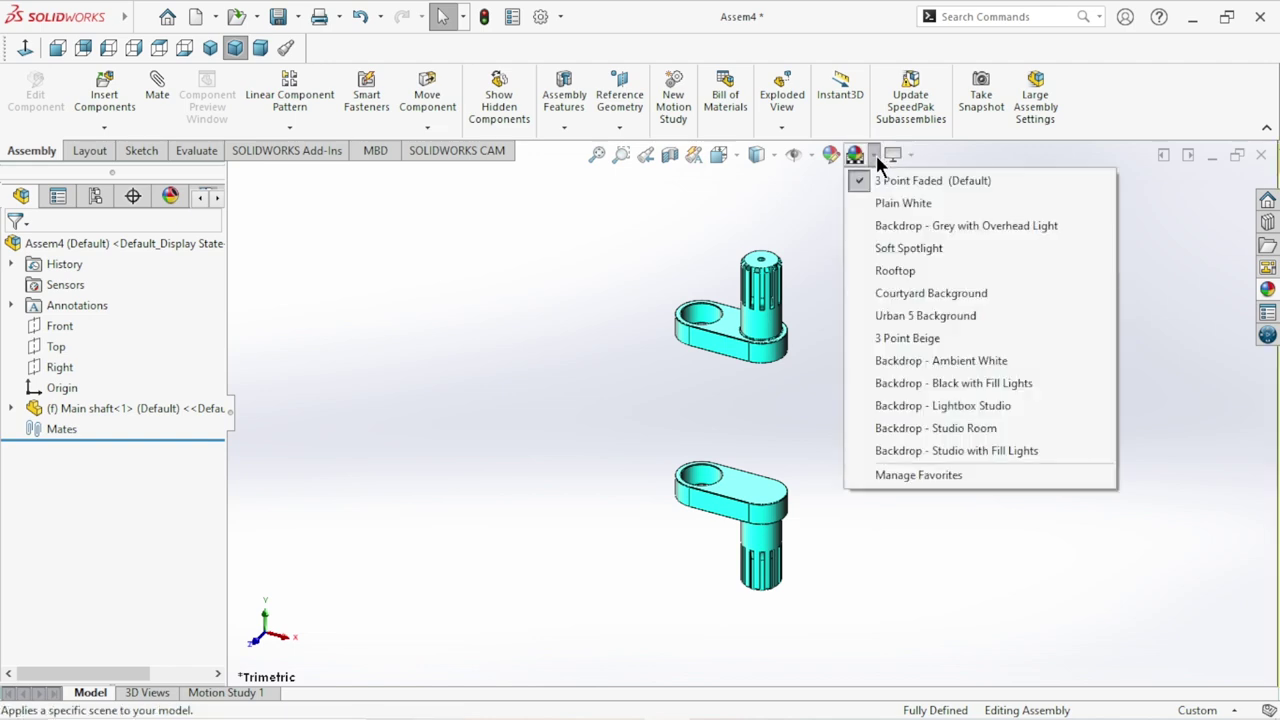
{"action": "left_click", "coordinate": [875, 199]}
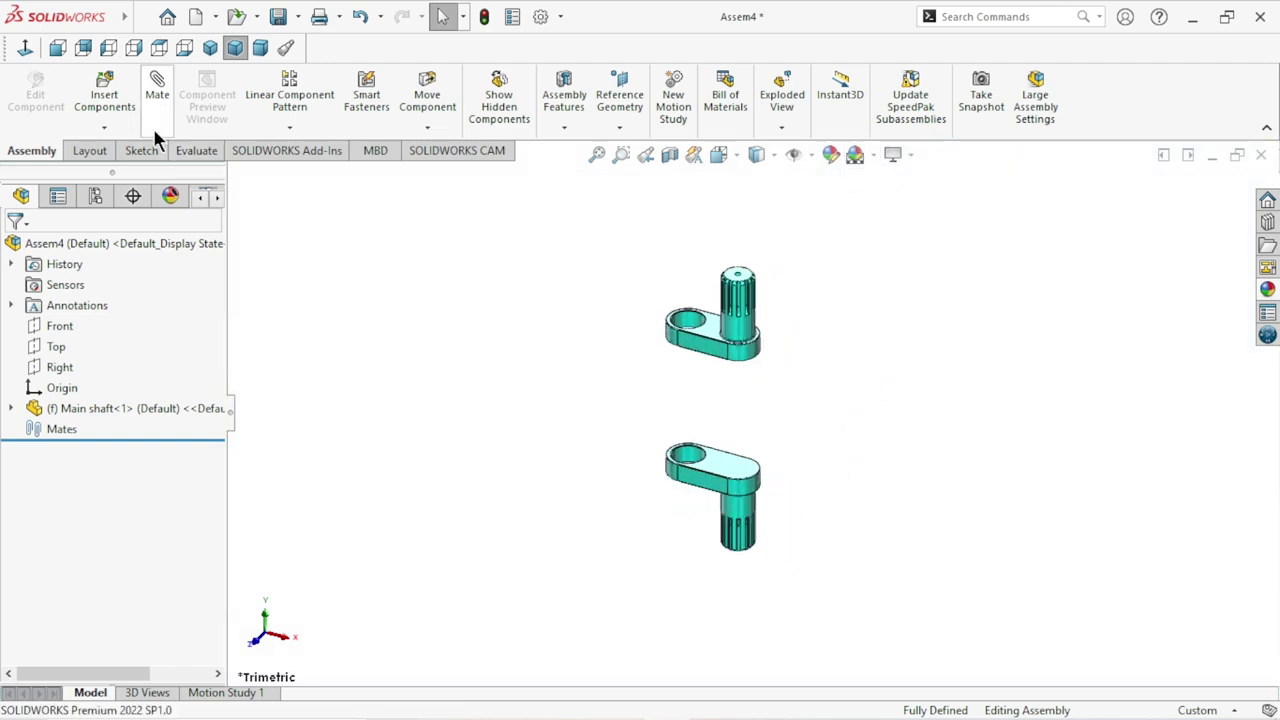
{"action": "left_click", "coordinate": [104, 95]}
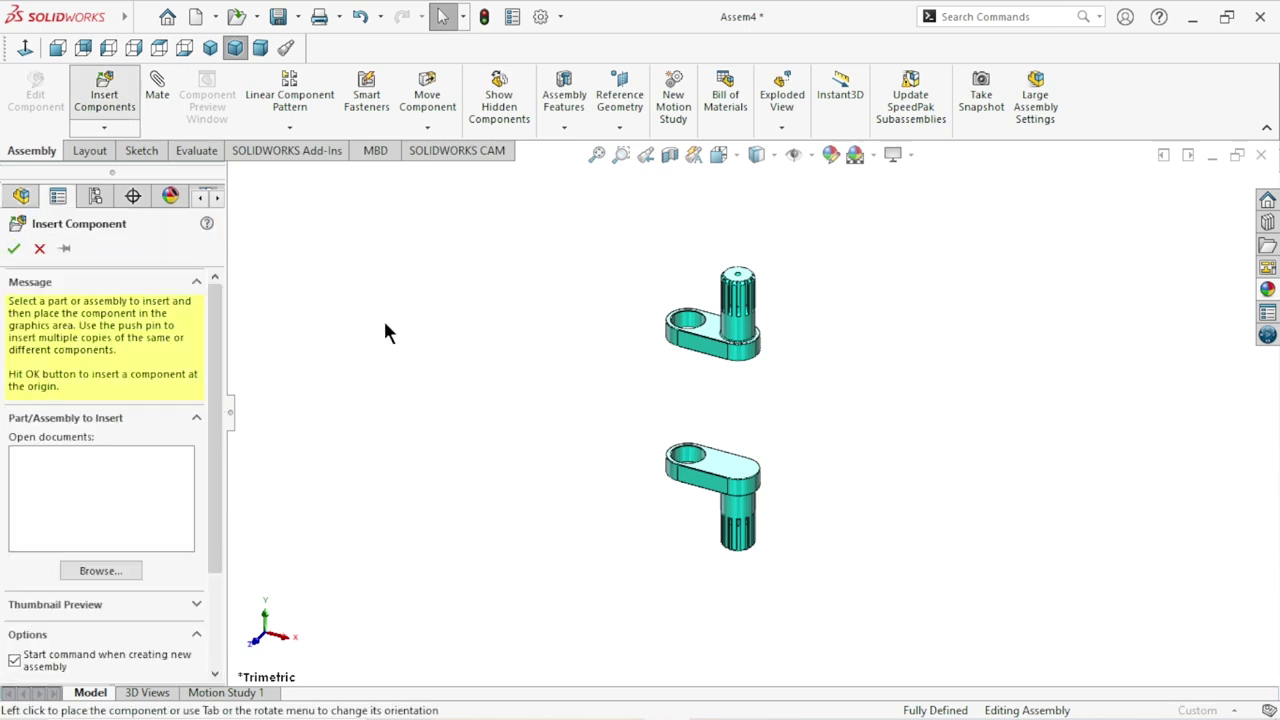
Insert the crank shaft part beside the Main shaft and toggle RealView Graphics off.
{"action": "scroll", "coordinate": [836, 322], "scroll_direction": "down", "scroll_amount": 1}
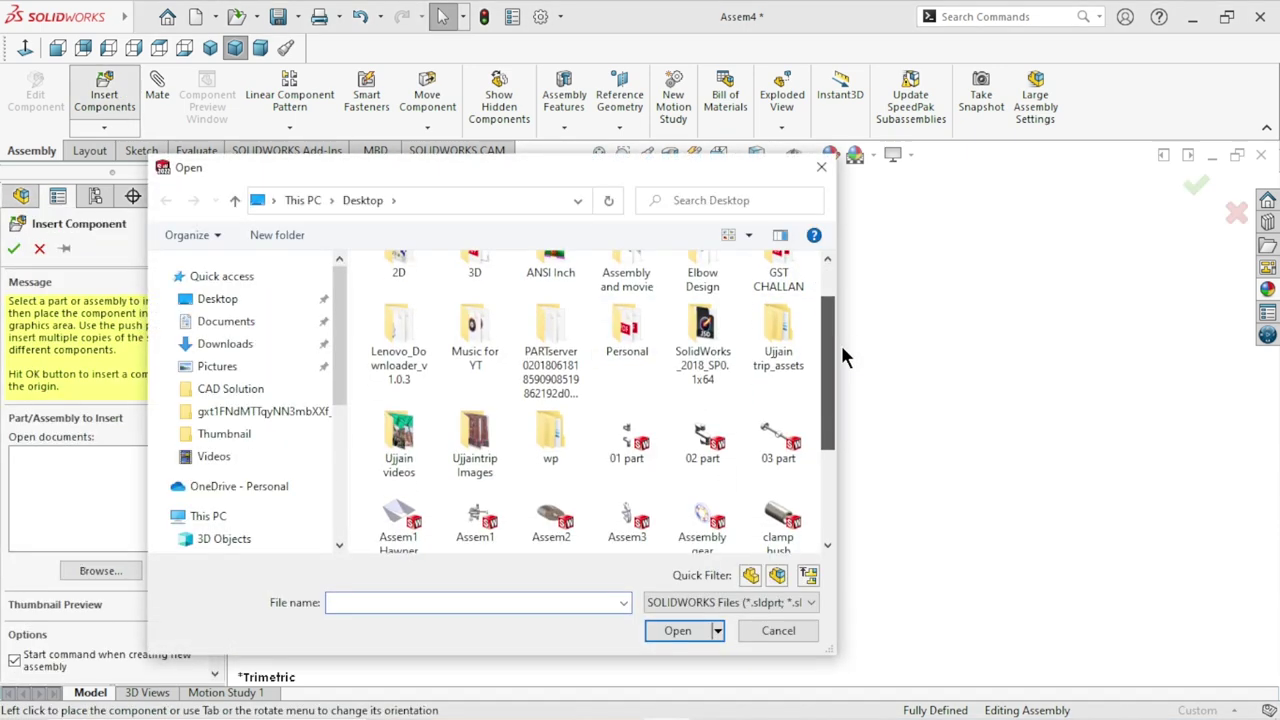
{"action": "left_click_drag", "start_coordinate": [838, 337], "coordinate": [846, 449]}
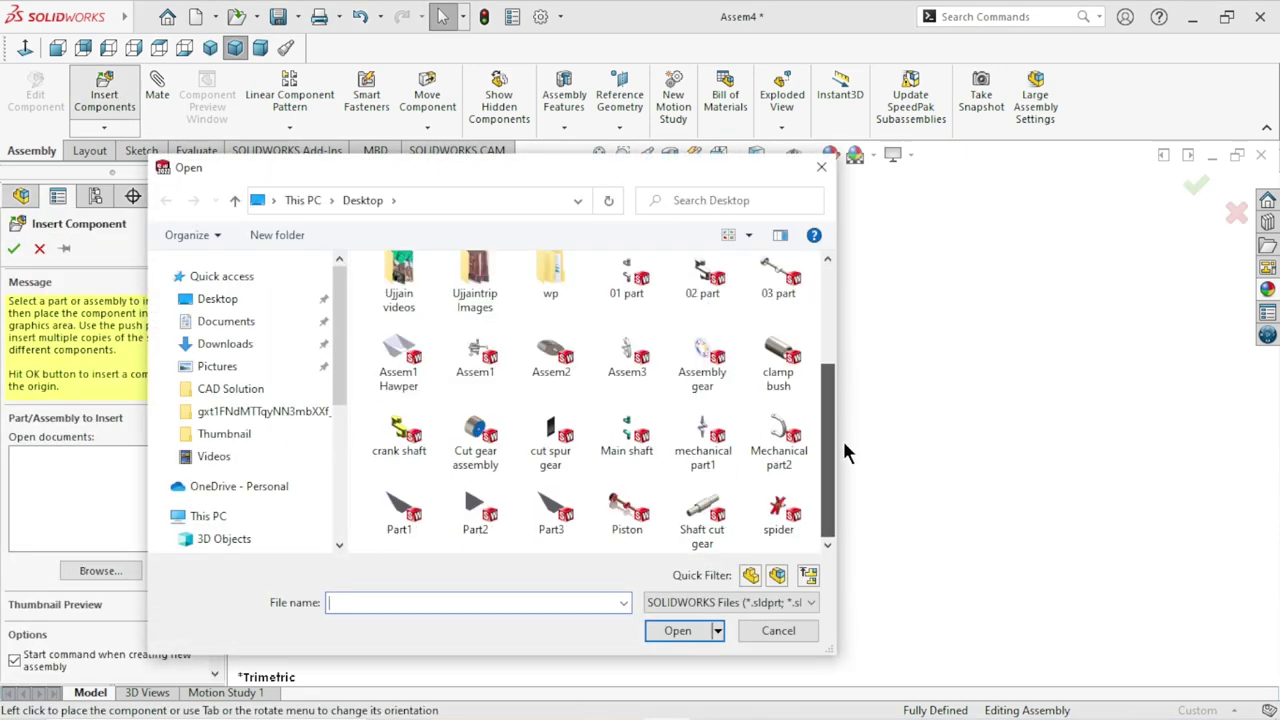
{"action": "left_click", "coordinate": [410, 437]}
{"action": "left_click", "coordinate": [700, 707]}
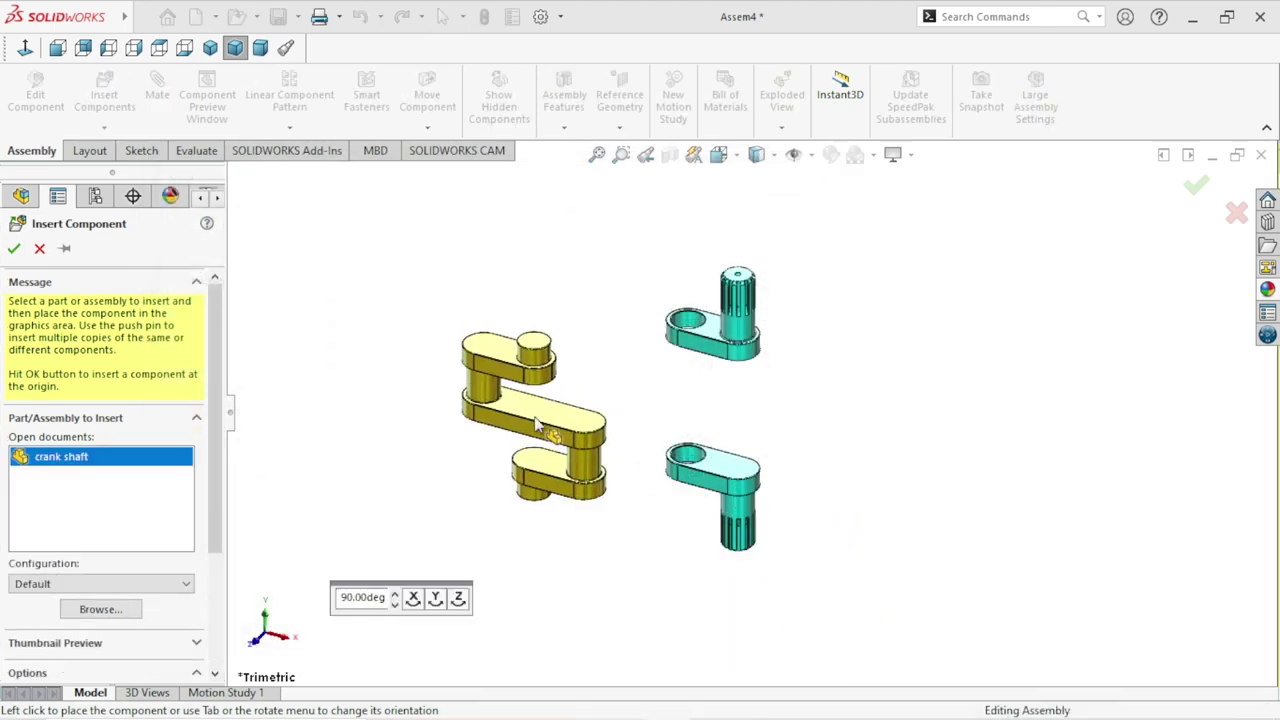
{"action": "left_click", "coordinate": [627, 449]}
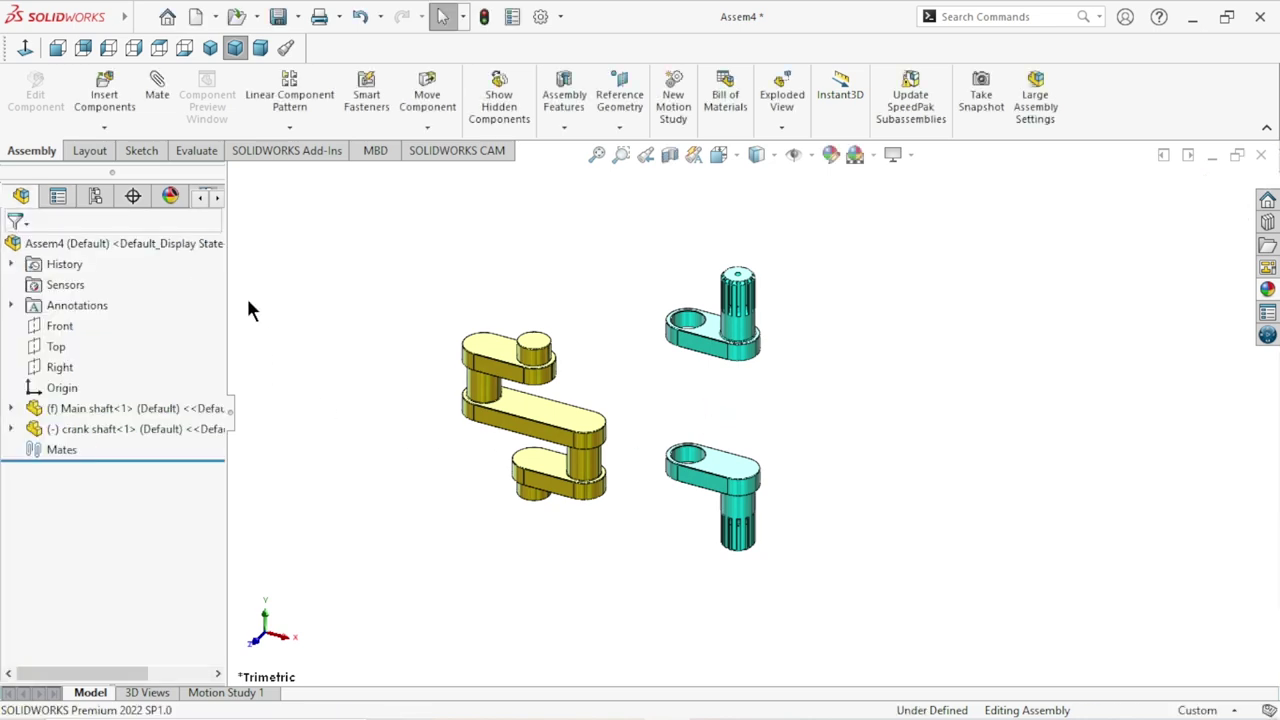
{"action": "left_click", "coordinate": [910, 155]}
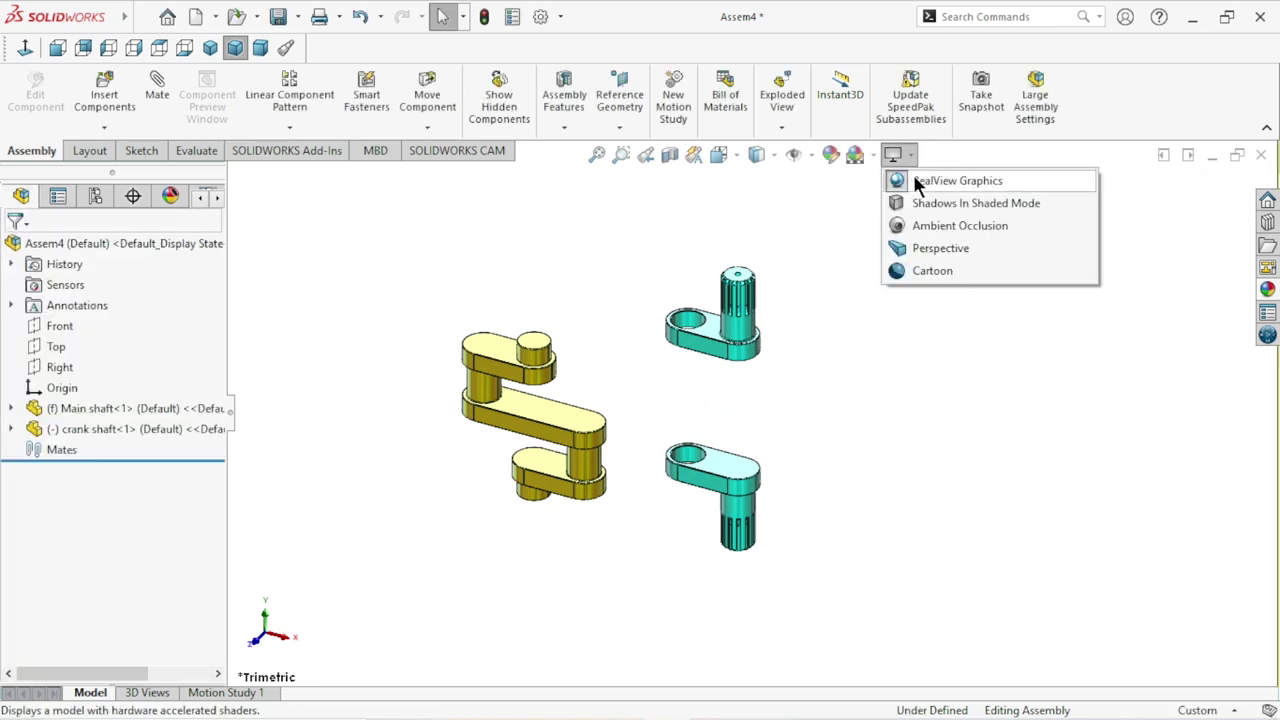
{"action": "left_click", "coordinate": [918, 180]}
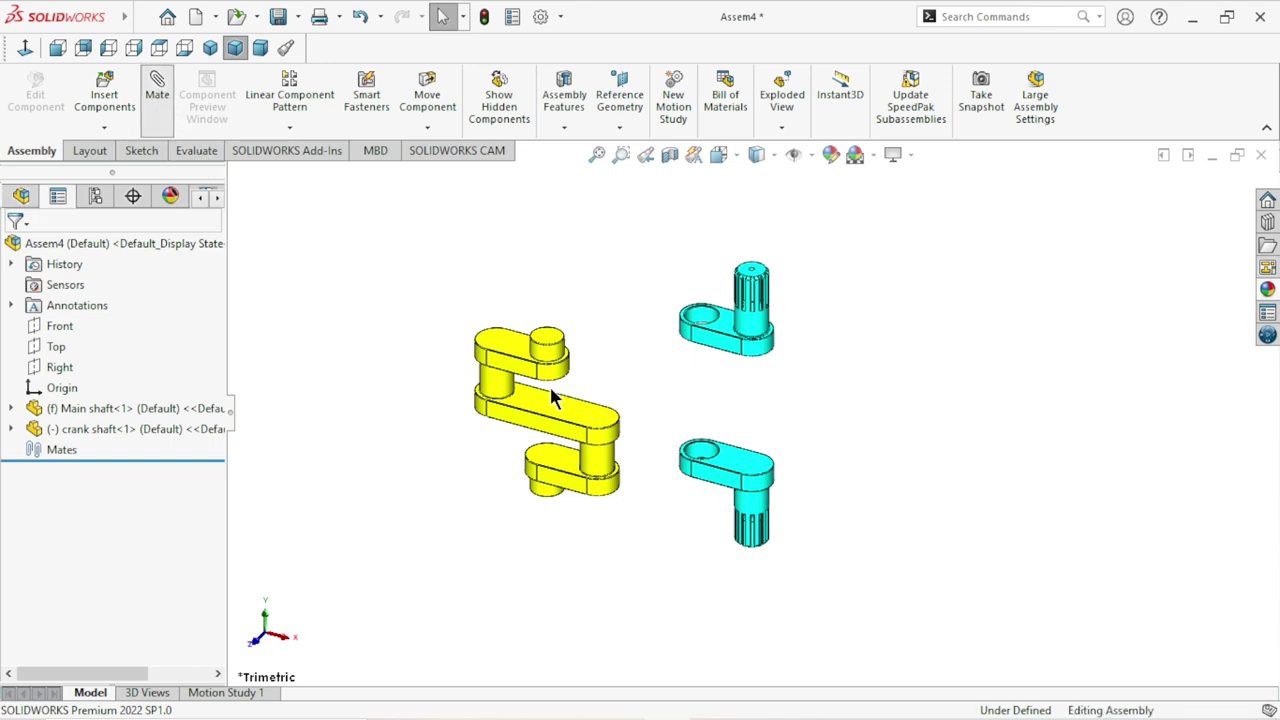
Mate the upper shaft arm's hole concentric with the crank pin.
{"action": "scroll", "coordinate": [718, 348], "scroll_direction": "down", "scroll_amount": 3}
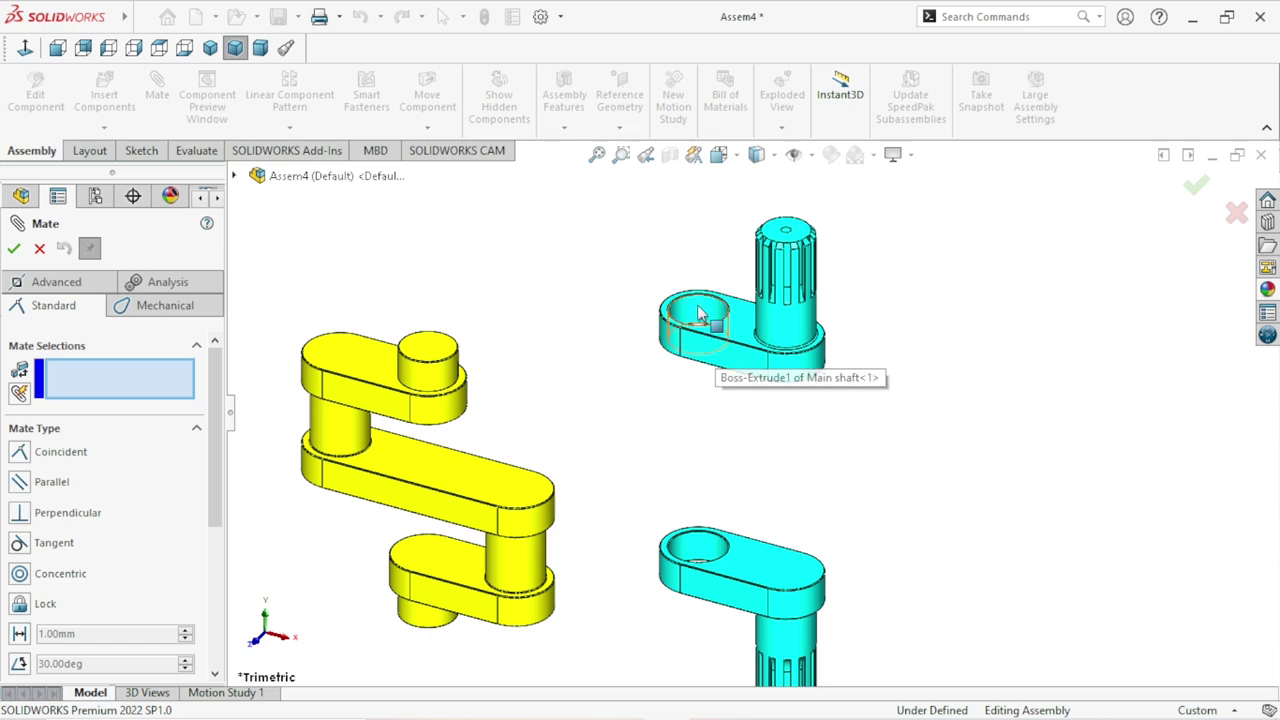
{"action": "left_click", "coordinate": [695, 318]}
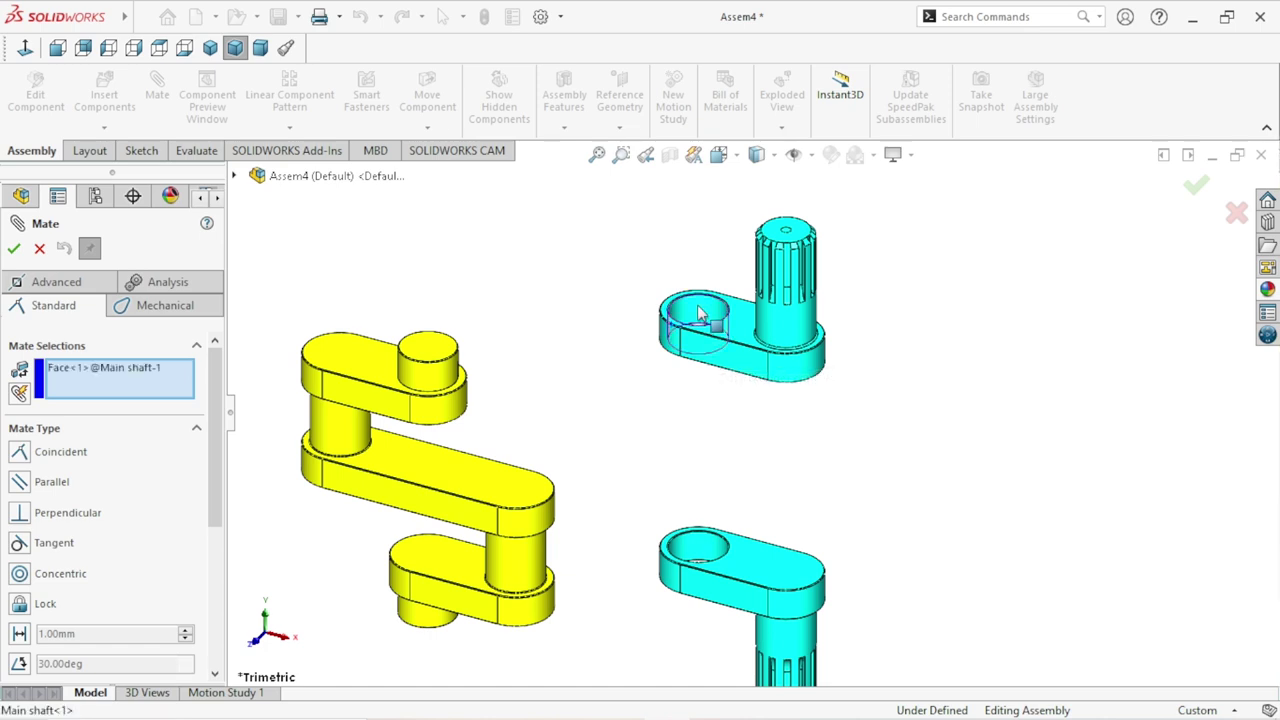
{"action": "left_click", "coordinate": [437, 376]}
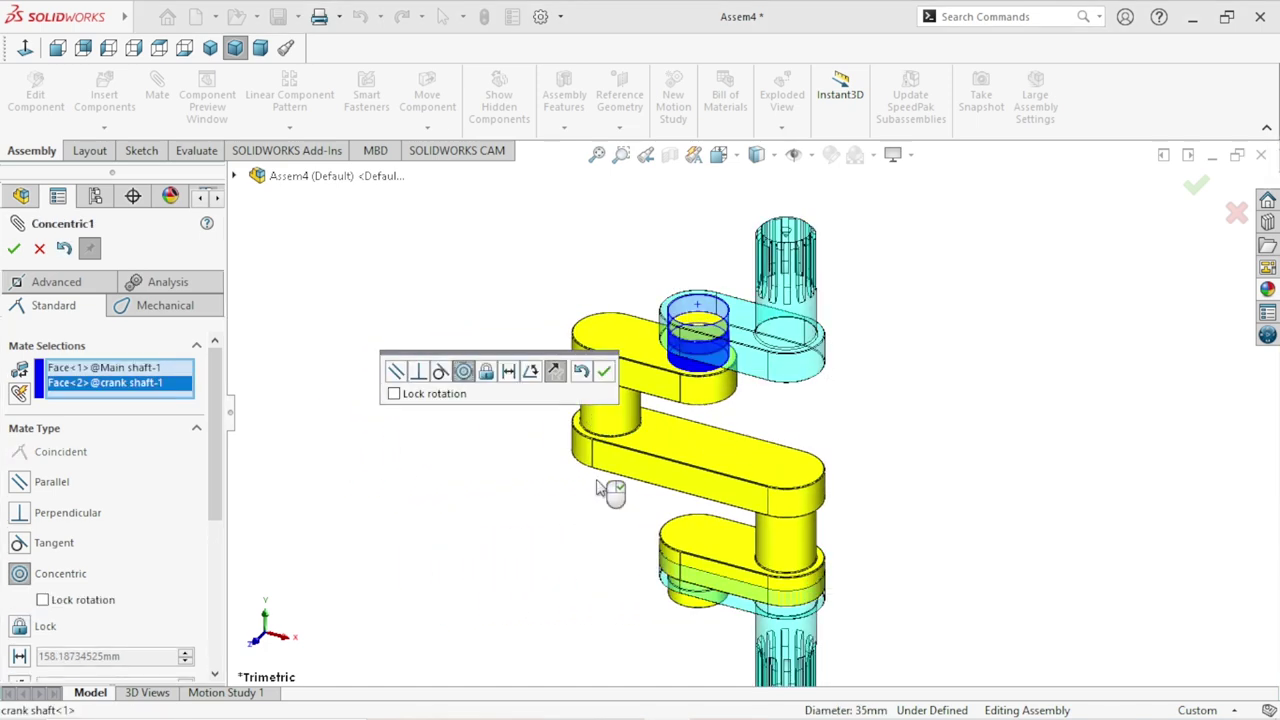
{"action": "left_click", "coordinate": [604, 370]}
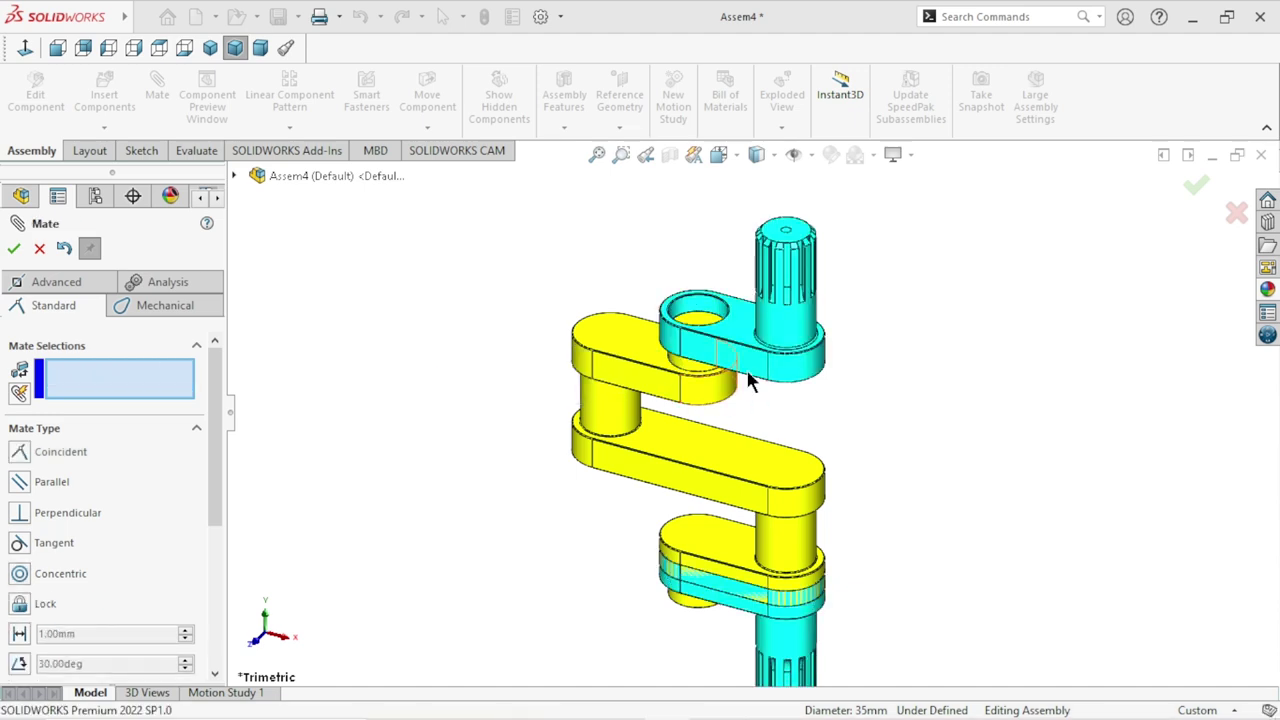
Mate the upper arm's flat face coincident with the crank's top face, flipping alignment.
{"action": "scroll", "coordinate": [750, 370], "scroll_direction": "down", "scroll_amount": 3}
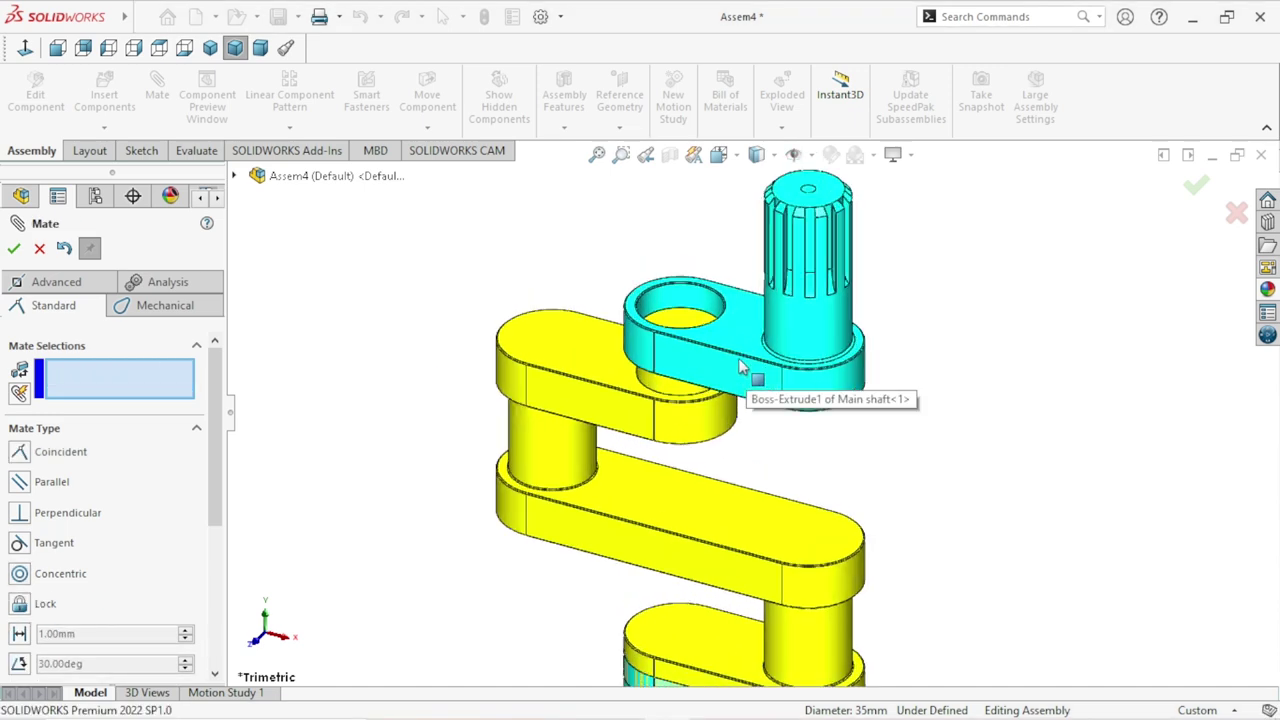
{"action": "left_click", "coordinate": [740, 337]}
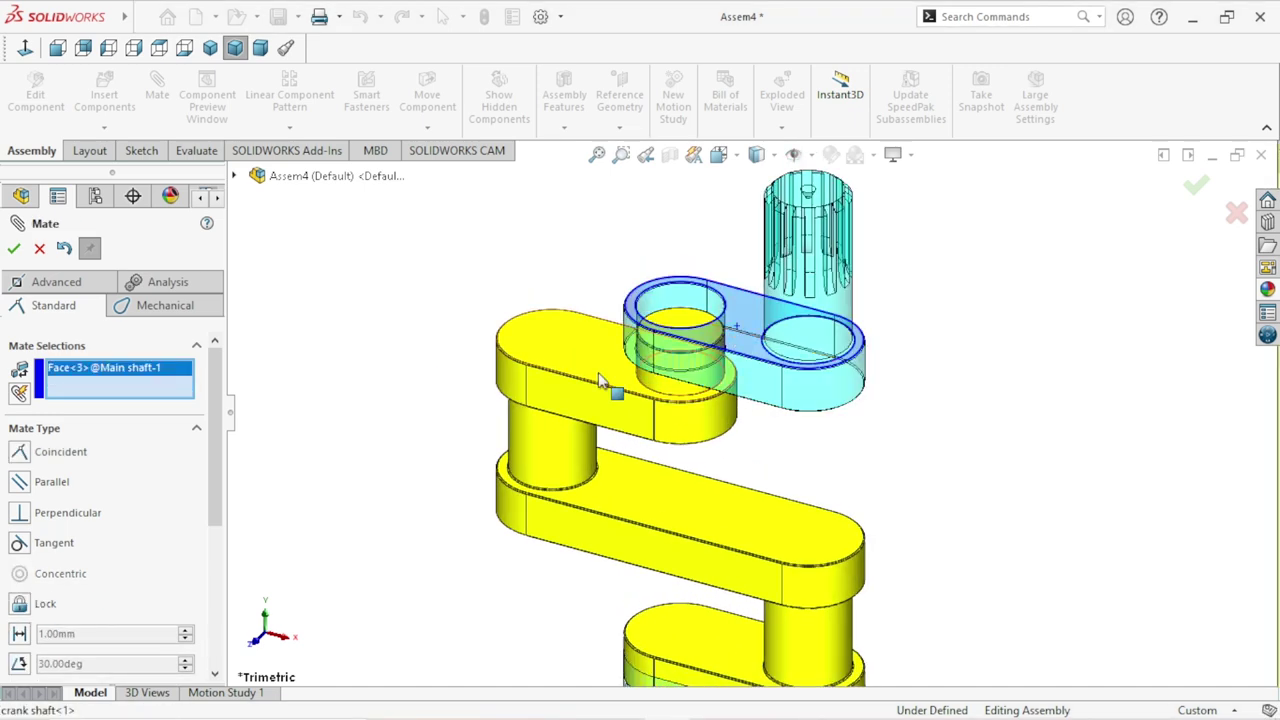
{"action": "left_click", "coordinate": [600, 380]}
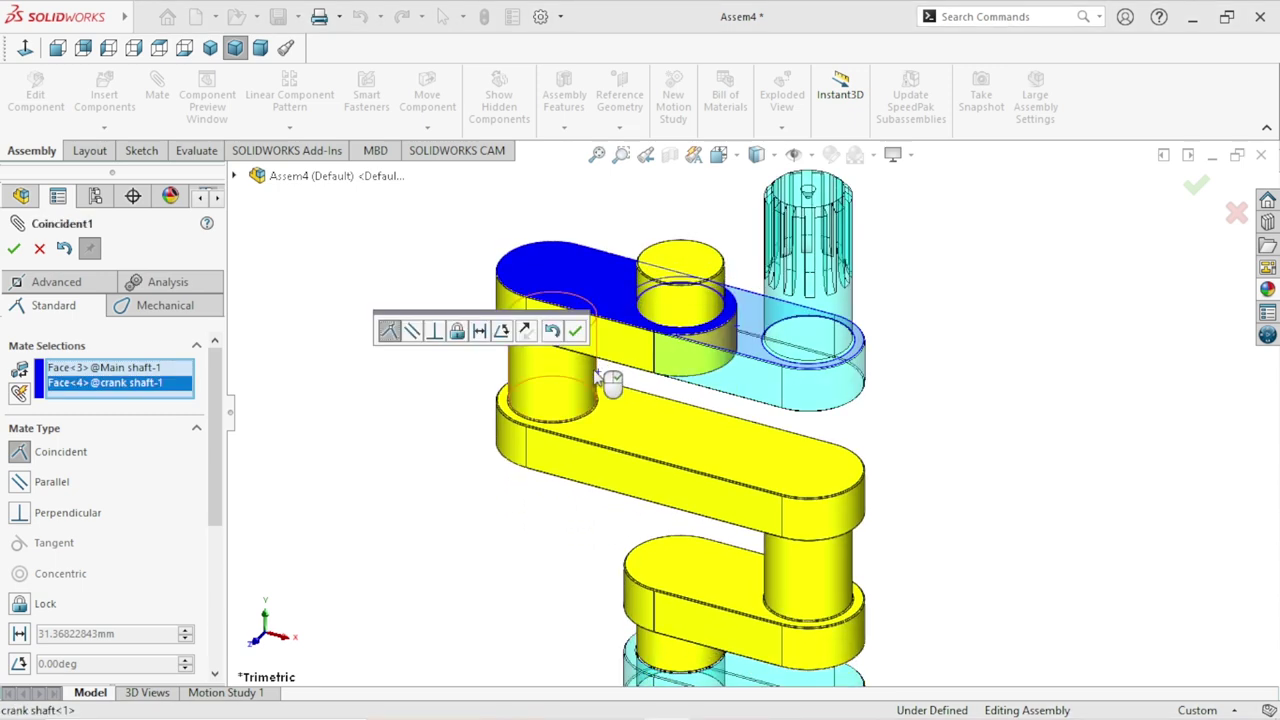
{"action": "left_click", "coordinate": [551, 334]}
{"action": "key", "text": "Return"}
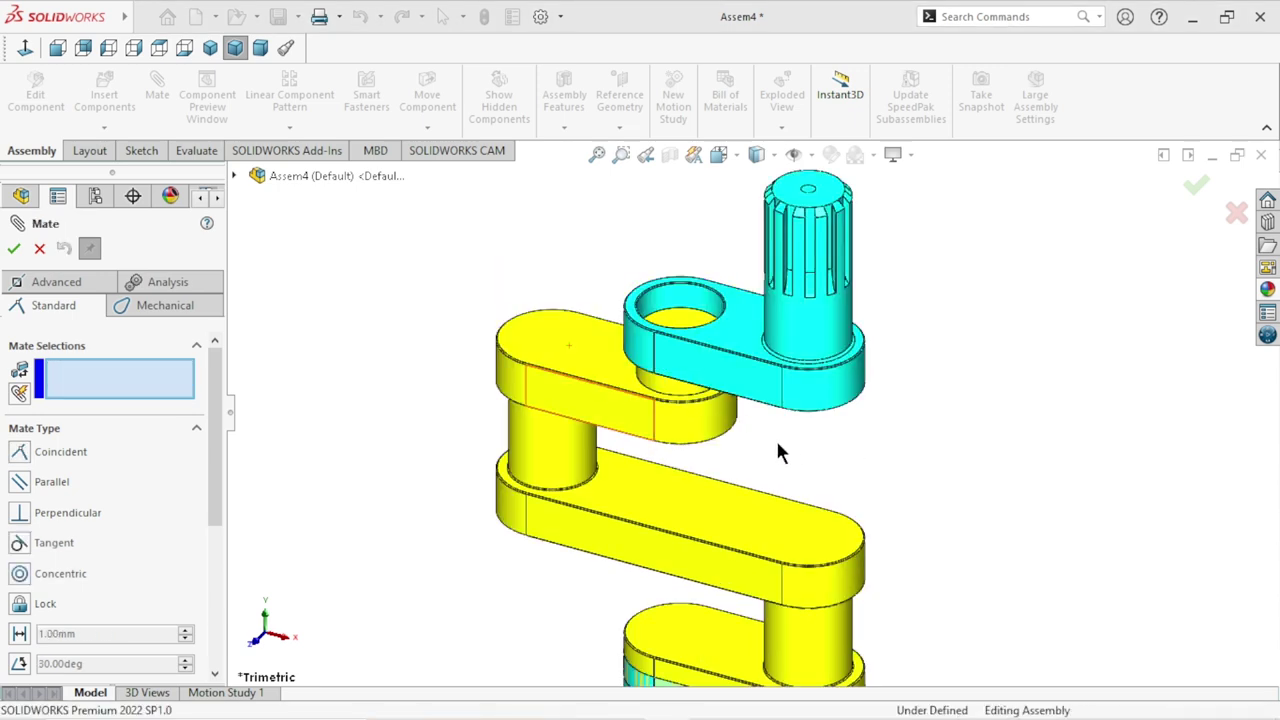
Mate the shaft arm's bottom face coincident with the crank's lower face.
{"action": "left_click", "coordinate": [745, 316]}
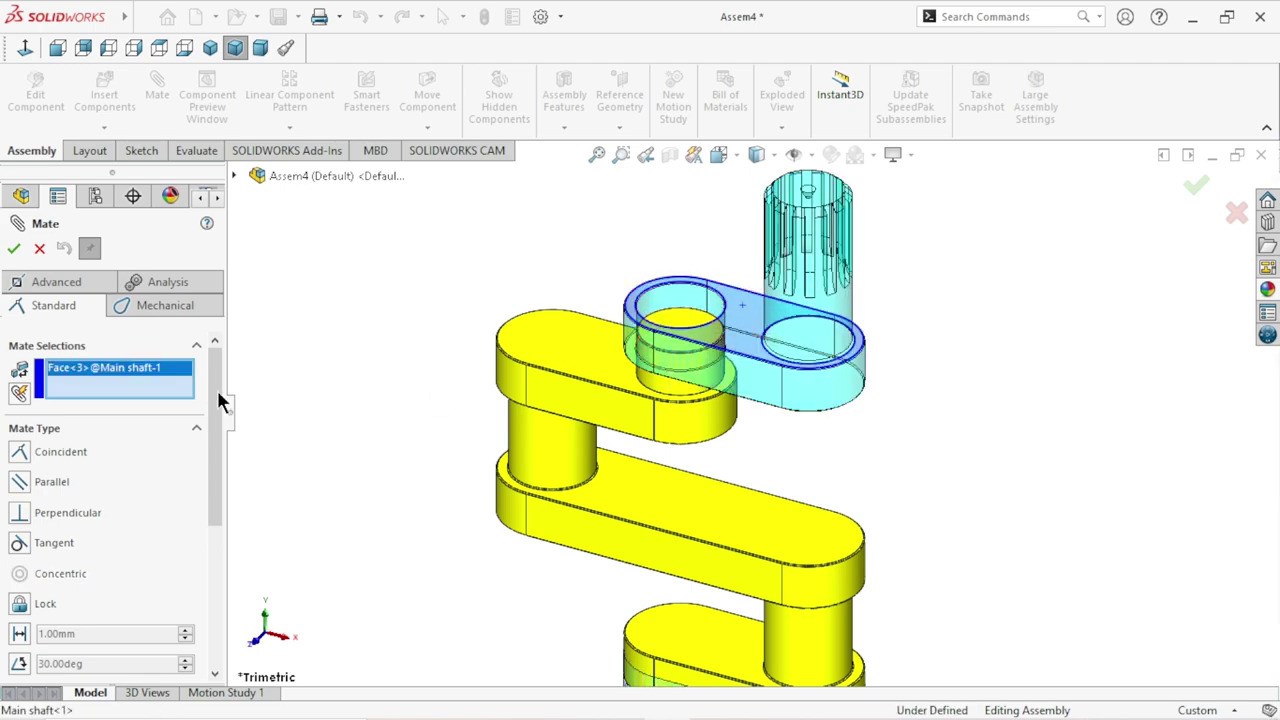
{"action": "right_click", "coordinate": [170, 374]}
{"action": "left_click", "coordinate": [191, 386]}
{"action": "mouse_move", "coordinate": [729, 449]}
{"action": "middle_mouse_down"}
{"action": "mouse_move", "coordinate": [732, 253]}
{"action": "mouse_move", "coordinate": [798, 396]}
{"action": "middle_mouse_up"}
{"action": "left_click", "coordinate": [730, 393]}
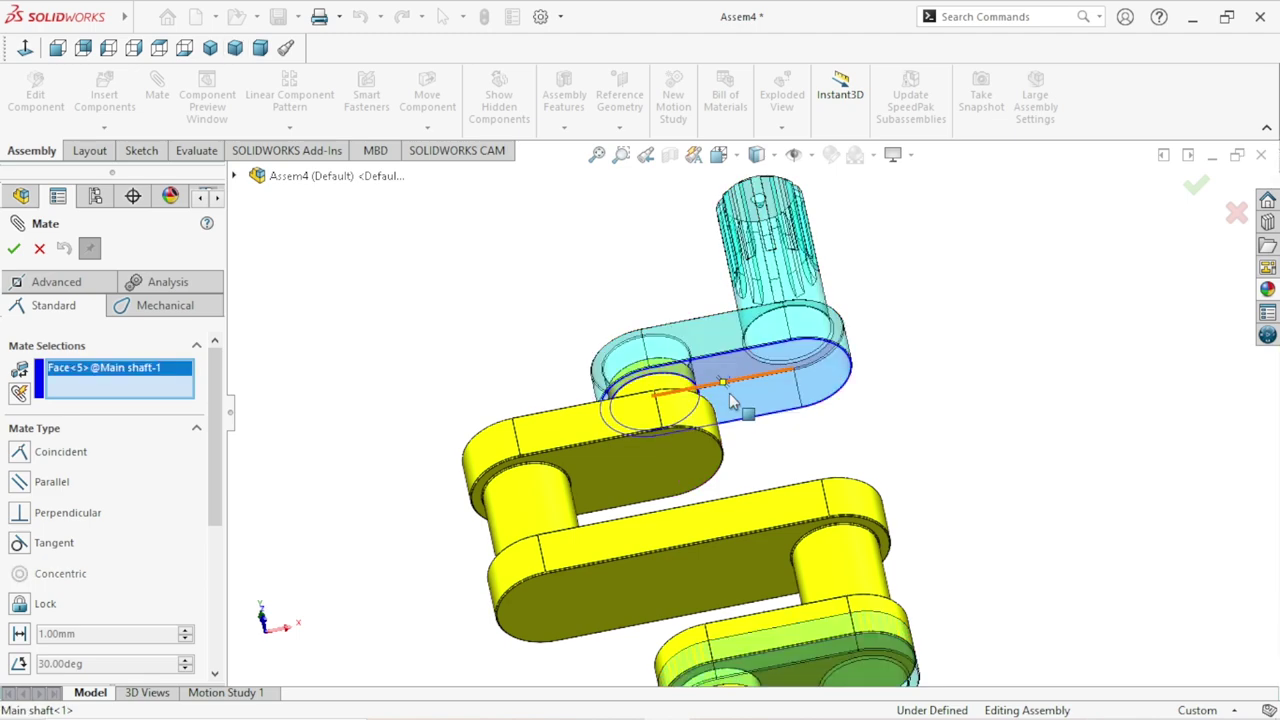
{"action": "middle_click_drag", "start_coordinate": [646, 458], "coordinate": [560, 436]}
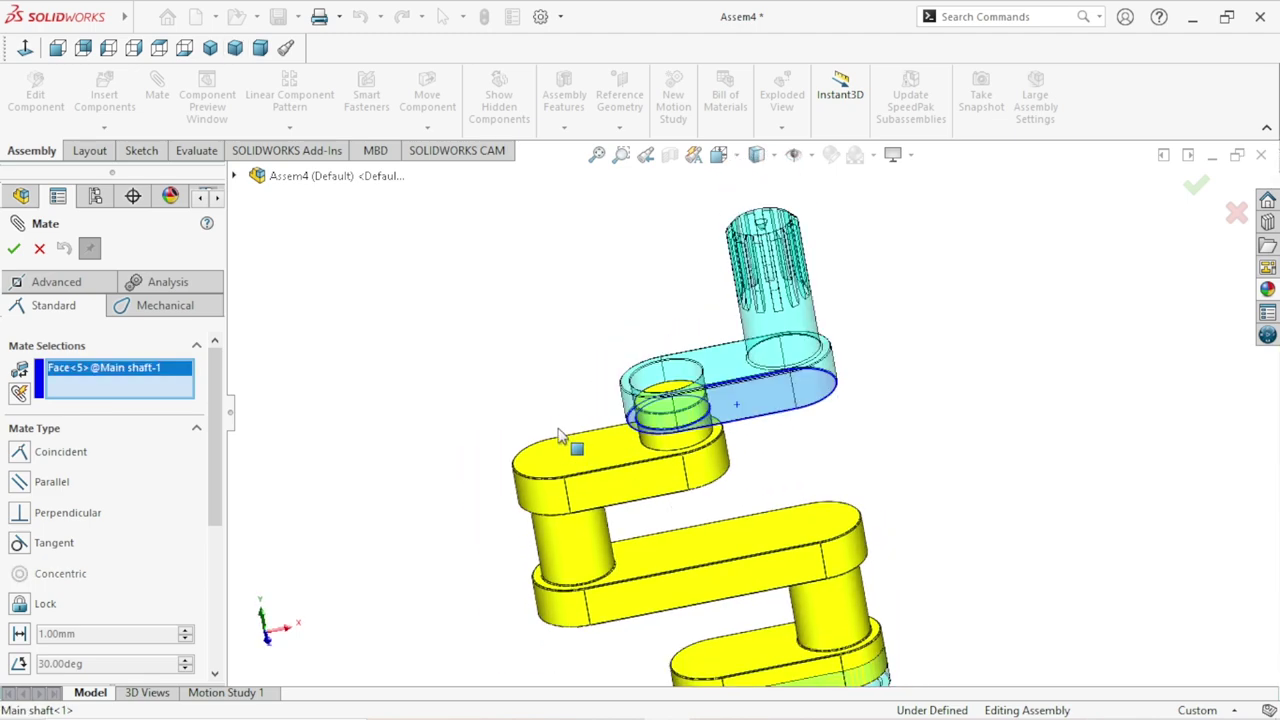
{"action": "left_click", "coordinate": [597, 455]}
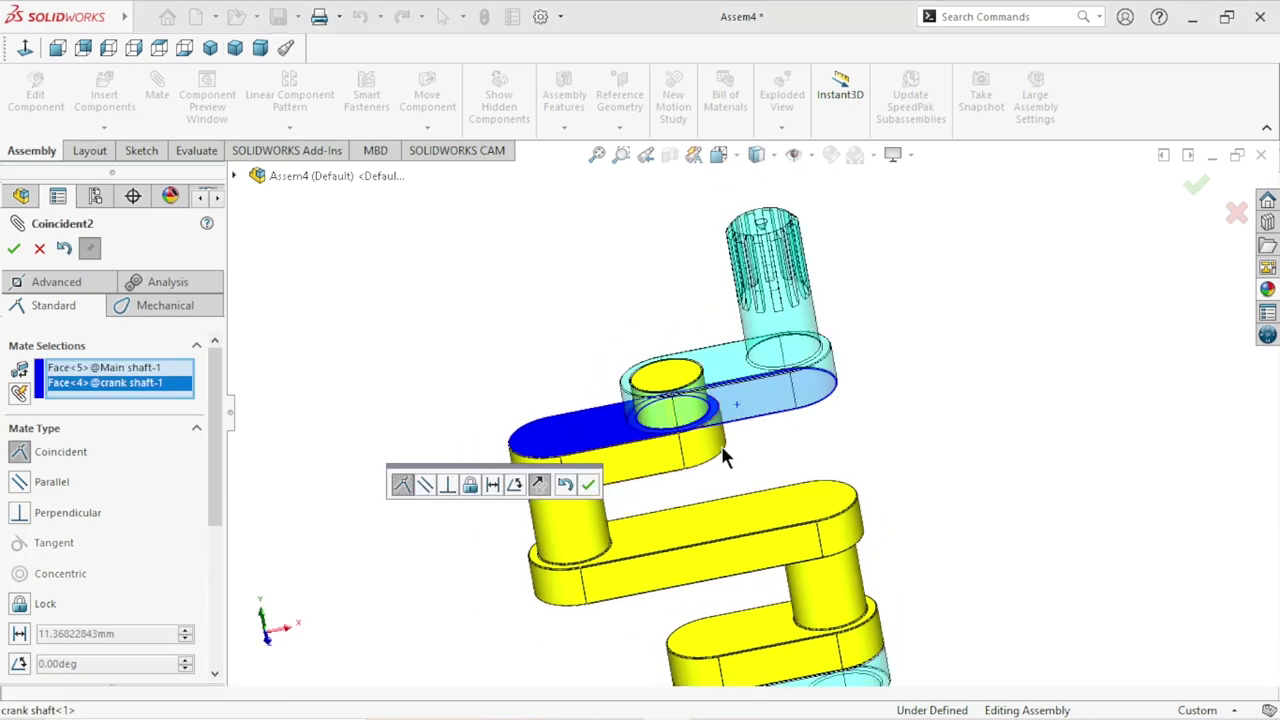
{"action": "left_click", "coordinate": [590, 484]}
Inspect the finished crank mates from several angles and close the Mate tool.
{"action": "scroll", "coordinate": [846, 482], "scroll_direction": "up", "scroll_amount": 5}
{"action": "mouse_move", "coordinate": [846, 482]}
{"action": "middle_mouse_down"}
{"action": "mouse_move", "coordinate": [786, 551]}
{"action": "mouse_move", "coordinate": [777, 420]}
{"action": "mouse_move", "coordinate": [760, 380]}
{"action": "middle_mouse_up"}
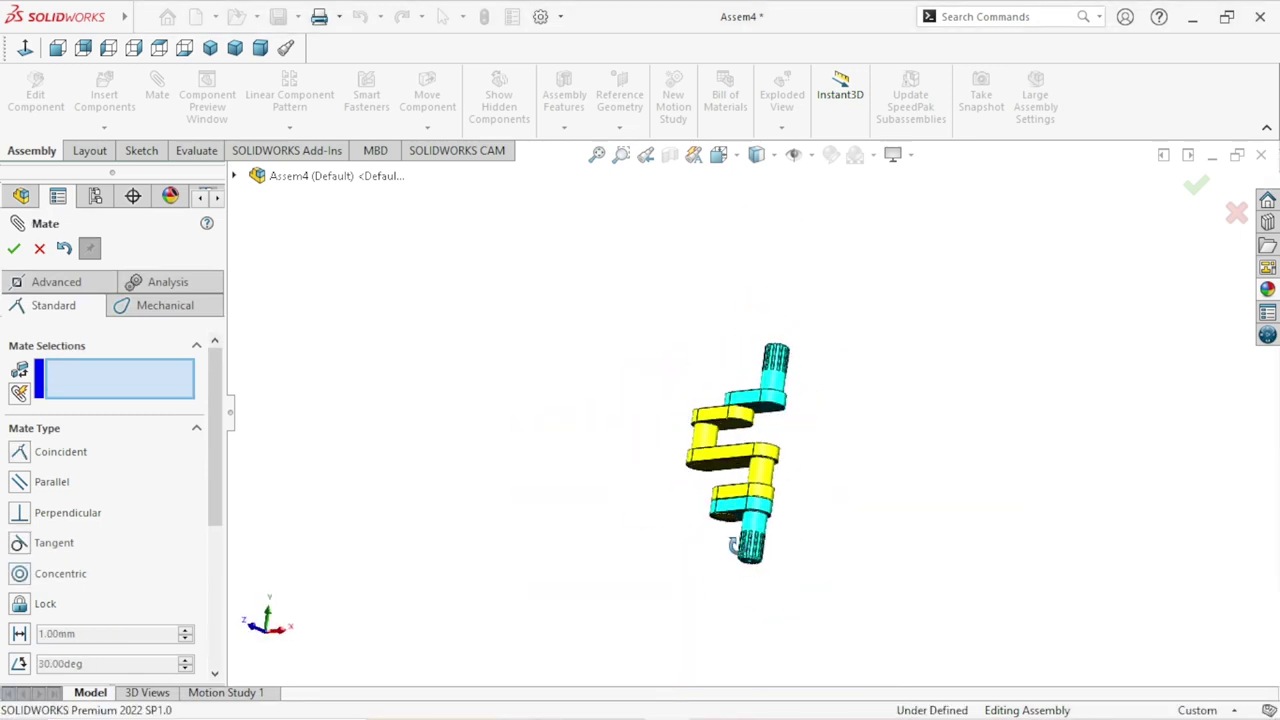
{"action": "scroll", "coordinate": [760, 370], "scroll_direction": "down", "scroll_amount": 3}
{"action": "scroll", "coordinate": [760, 370], "scroll_direction": "down", "scroll_amount": 3}
{"action": "scroll", "coordinate": [760, 370], "scroll_direction": "down", "scroll_amount": 2}
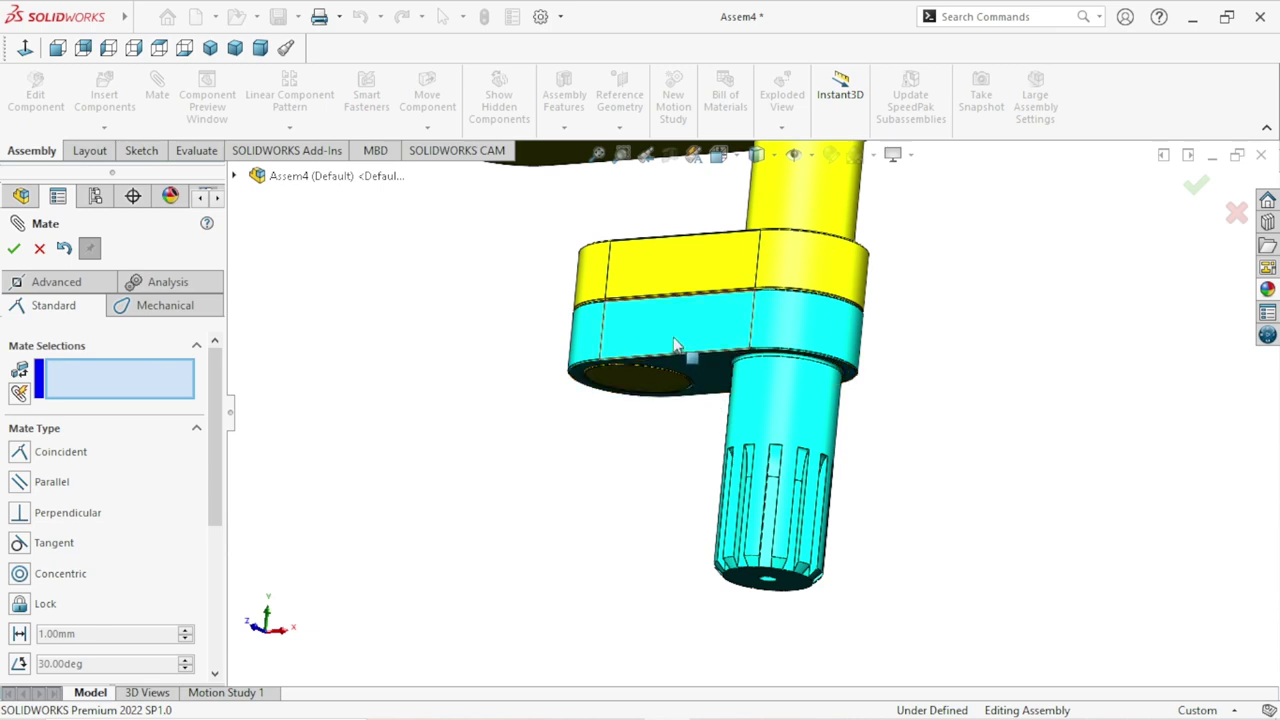
{"action": "scroll", "coordinate": [737, 370], "scroll_direction": "up", "scroll_amount": 5}
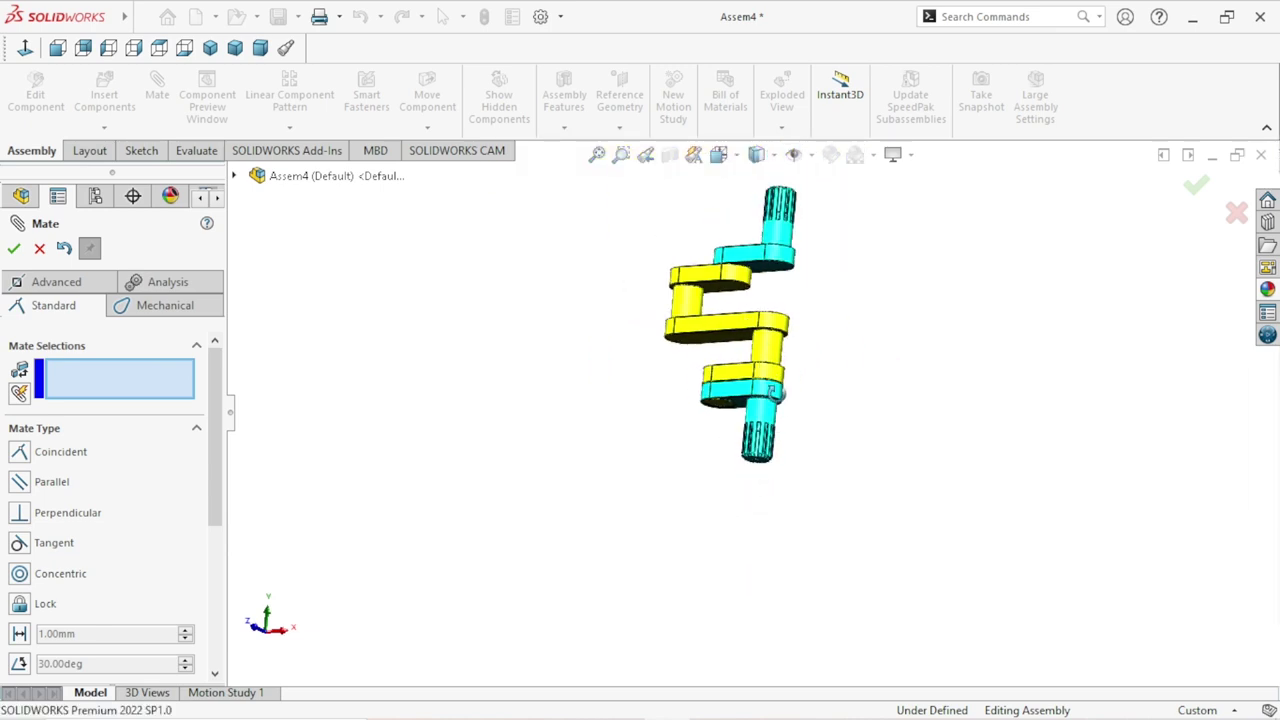
{"action": "mouse_move", "coordinate": [740, 370]}
{"action": "middle_mouse_down"}
{"action": "mouse_move", "coordinate": [766, 337]}
{"action": "mouse_move", "coordinate": [880, 263]}
{"action": "mouse_move", "coordinate": [735, 358]}
{"action": "middle_mouse_up"}
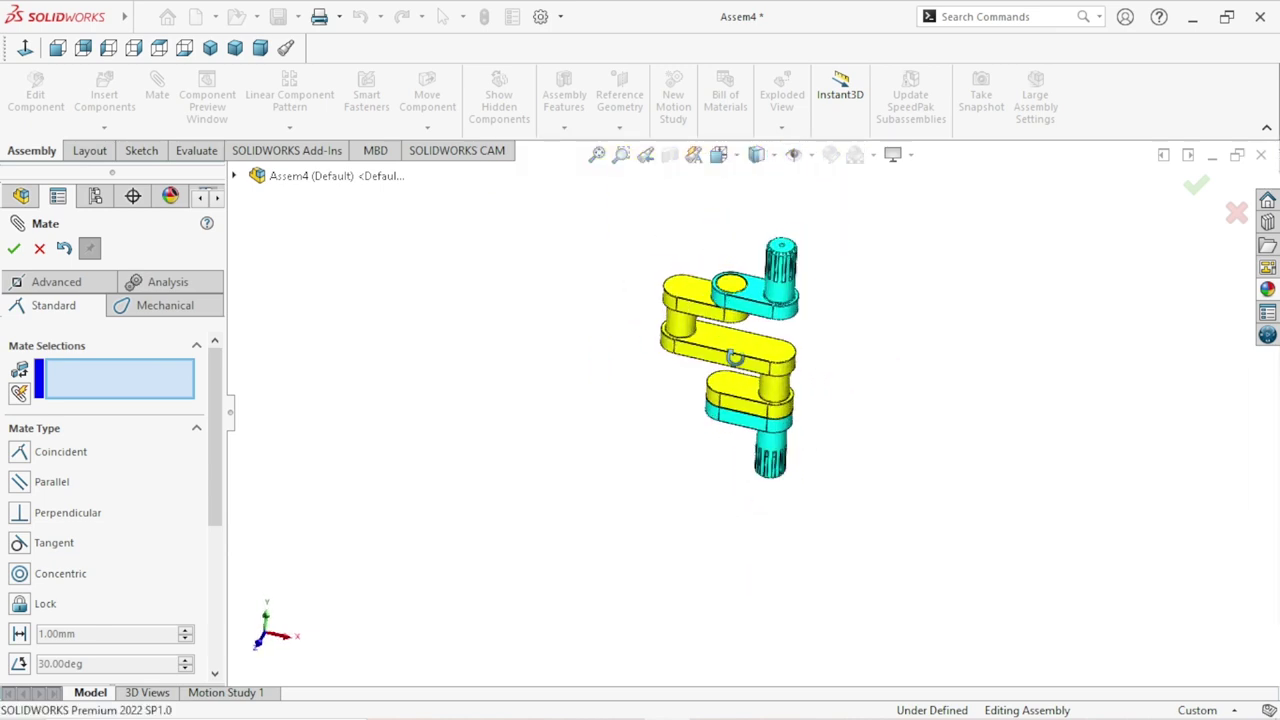
{"action": "key", "text": "Escape"}
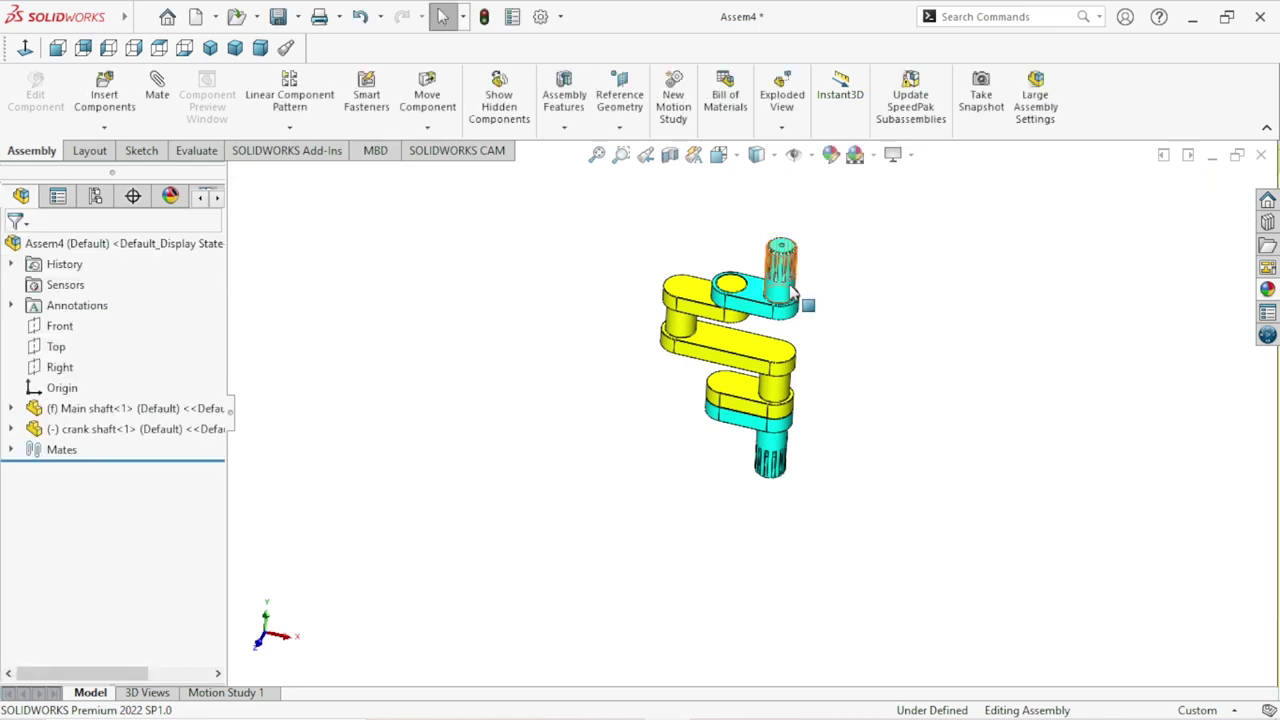
Drag the crank shaft to test its rotation about the main shaft, then reorient the view.
{"action": "left_click", "coordinate": [674, 302]}
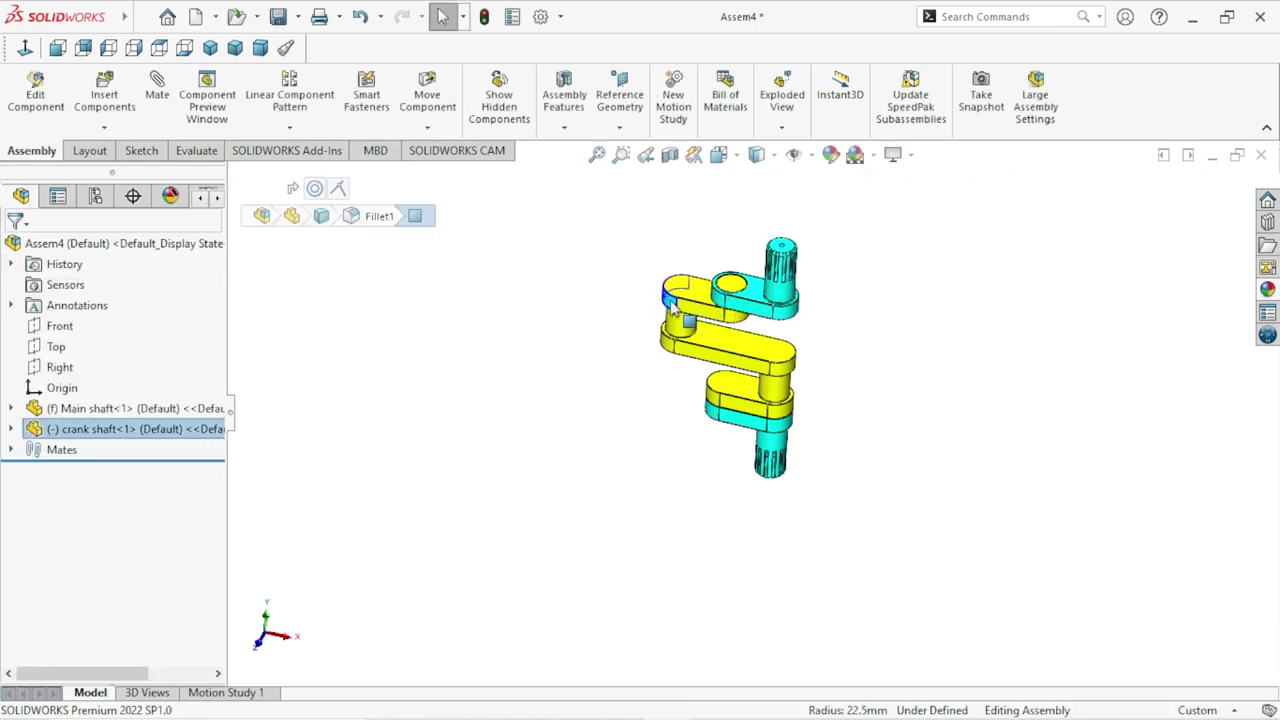
{"action": "mouse_move", "coordinate": [760, 380]}
{"action": "left_mouse_down"}
{"action": "mouse_move", "coordinate": [843, 383]}
{"action": "mouse_move", "coordinate": [689, 251]}
{"action": "mouse_move", "coordinate": [814, 474]}
{"action": "mouse_move", "coordinate": [702, 252]}
{"action": "mouse_move", "coordinate": [874, 400]}
{"action": "mouse_move", "coordinate": [663, 274]}
{"action": "mouse_move", "coordinate": [857, 400]}
{"action": "mouse_move", "coordinate": [713, 247]}
{"action": "mouse_move", "coordinate": [686, 414]}
{"action": "mouse_move", "coordinate": [886, 343]}
{"action": "mouse_move", "coordinate": [800, 380]}
{"action": "mouse_move", "coordinate": [765, 378]}
{"action": "left_mouse_up"}
{"action": "mouse_move", "coordinate": [765, 378]}
{"action": "middle_mouse_down"}
{"action": "mouse_move", "coordinate": [837, 363]}
{"action": "mouse_move", "coordinate": [849, 377]}
{"action": "mouse_move", "coordinate": [810, 262]}
{"action": "mouse_move", "coordinate": [886, 391]}
{"action": "mouse_move", "coordinate": [794, 366]}
{"action": "mouse_move", "coordinate": [906, 403]}
{"action": "middle_mouse_up"}
{"action": "left_click", "coordinate": [906, 403]}
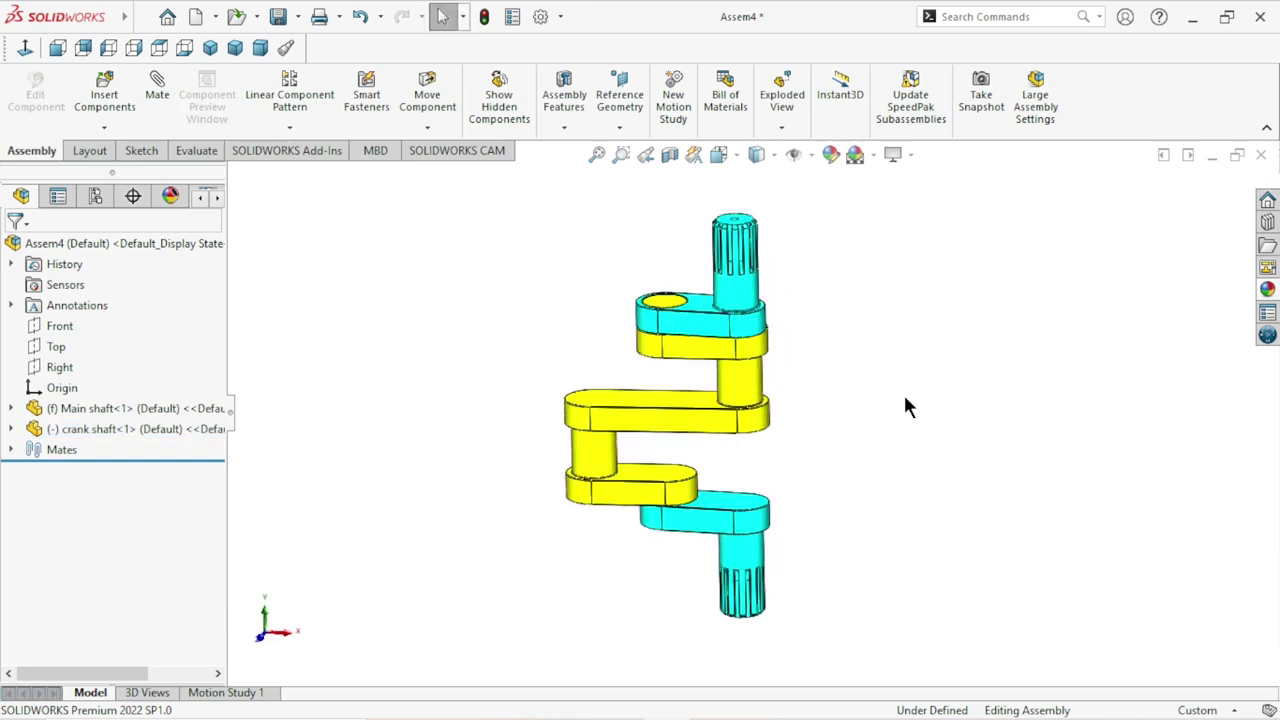
{"action": "mouse_move", "coordinate": [818, 452]}
{"action": "middle_mouse_down"}
{"action": "mouse_move", "coordinate": [840, 430]}
{"action": "mouse_move", "coordinate": [820, 410]}
{"action": "middle_mouse_up"}
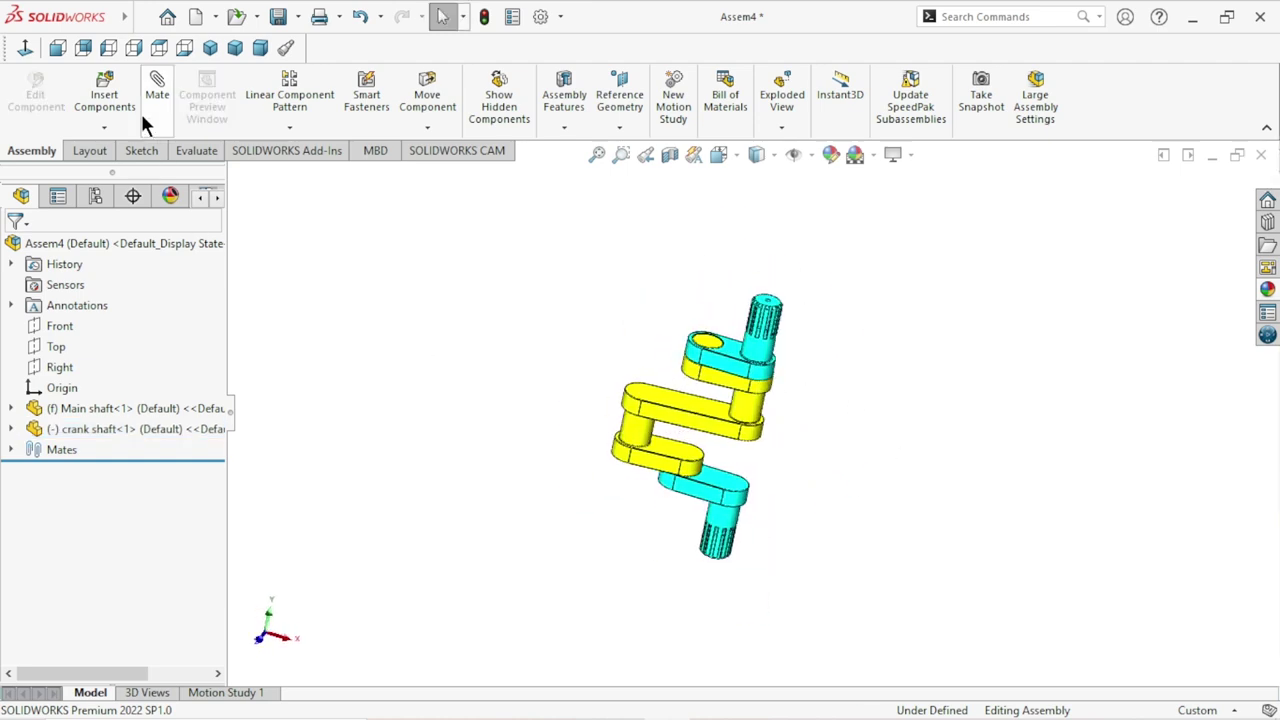
{"action": "left_click", "coordinate": [108, 97]}
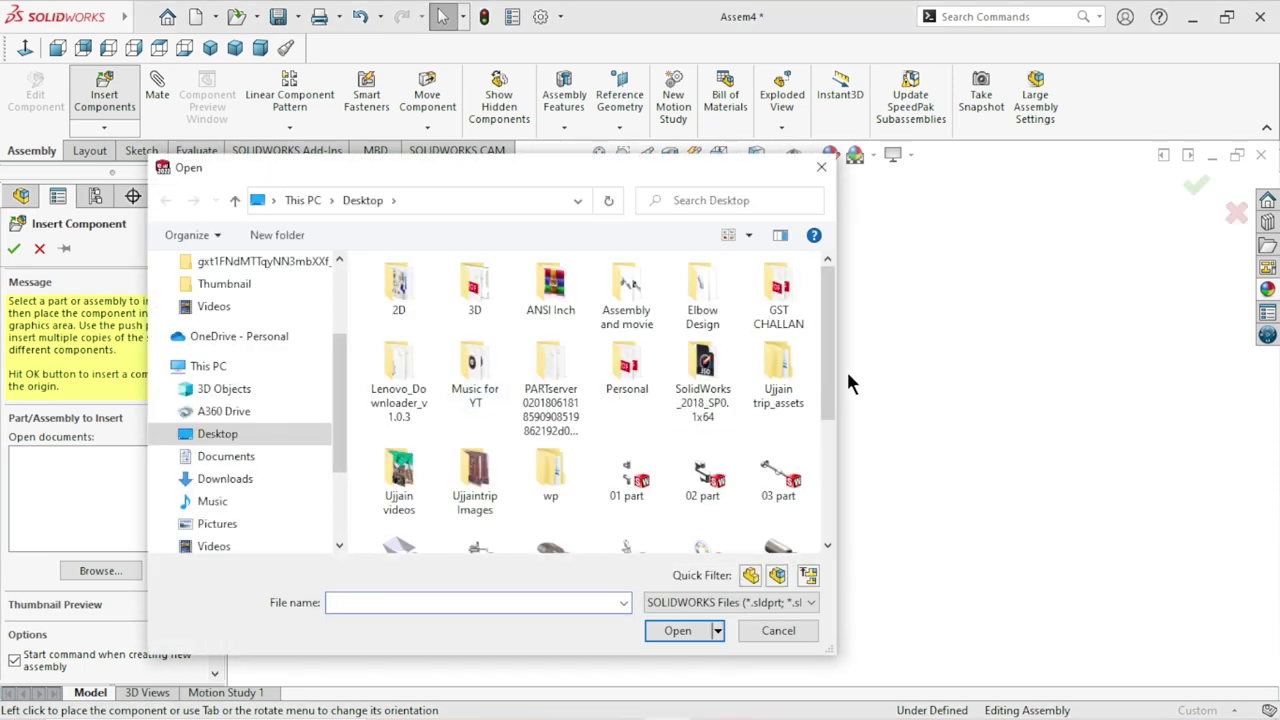
Insert the Piston part and place it above and right of the crank shaft.
{"action": "left_click_drag", "start_coordinate": [826, 397], "coordinate": [833, 532]}
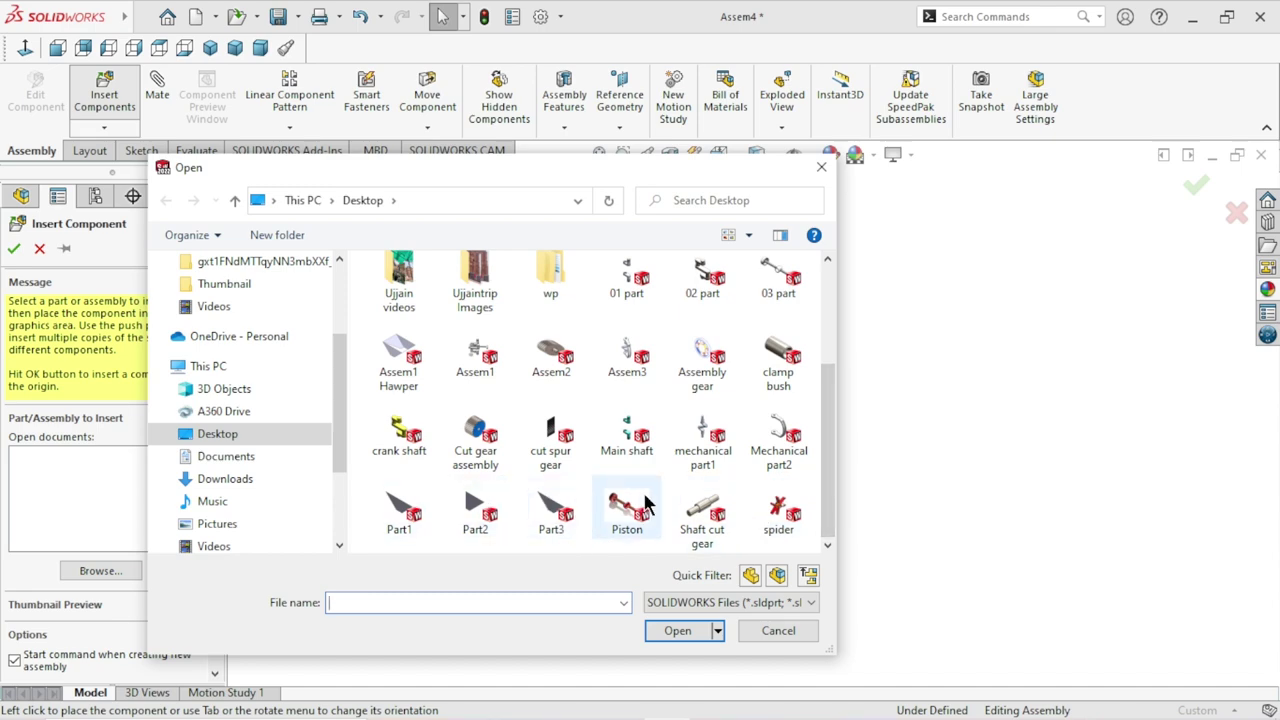
{"action": "left_click", "coordinate": [627, 512]}
{"action": "left_click", "coordinate": [670, 634]}
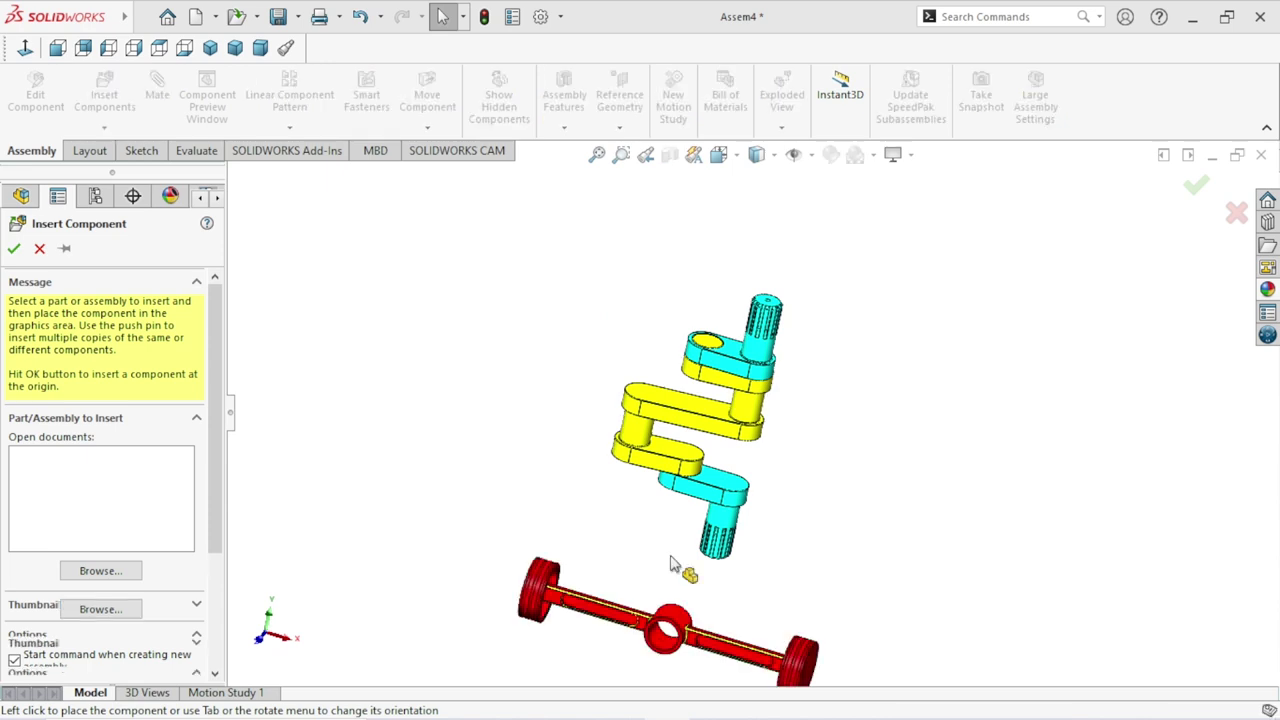
{"action": "left_click", "coordinate": [908, 282]}
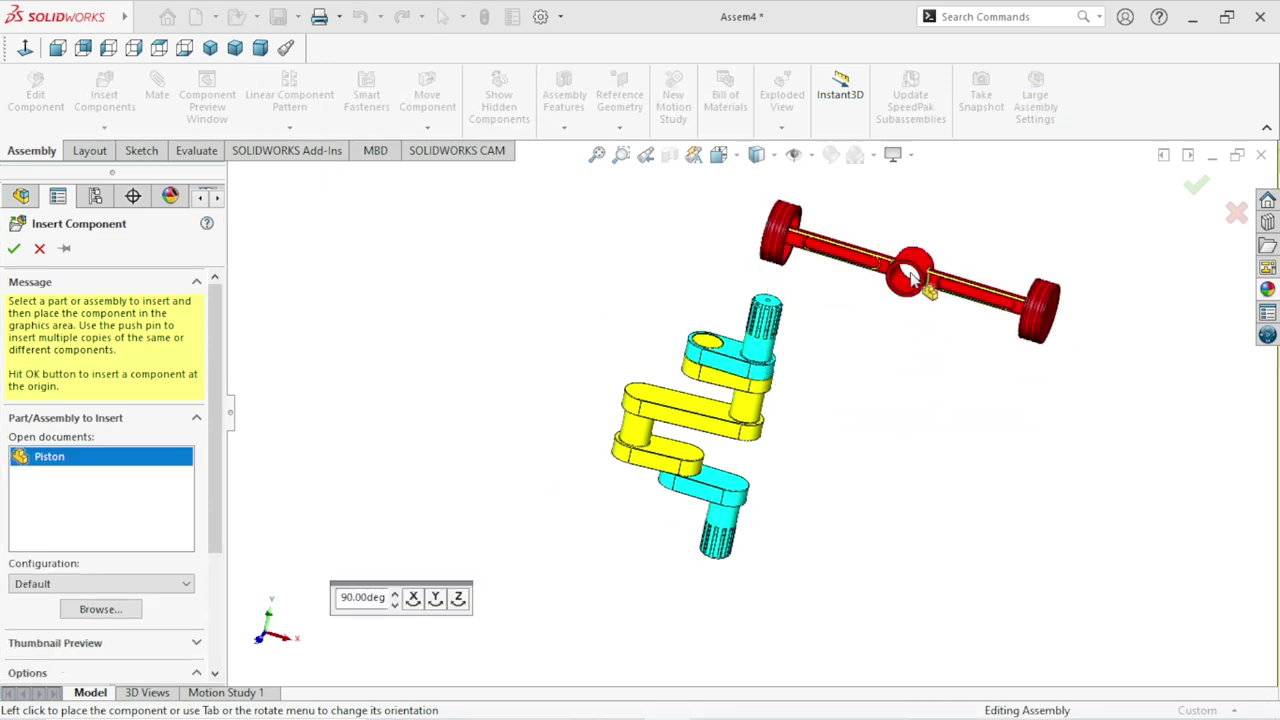
{"action": "mouse_move", "coordinate": [829, 467]}
{"action": "middle_mouse_down"}
{"action": "mouse_move", "coordinate": [837, 371]}
{"action": "mouse_move", "coordinate": [880, 423]}
{"action": "mouse_move", "coordinate": [790, 393]}
{"action": "middle_mouse_up"}
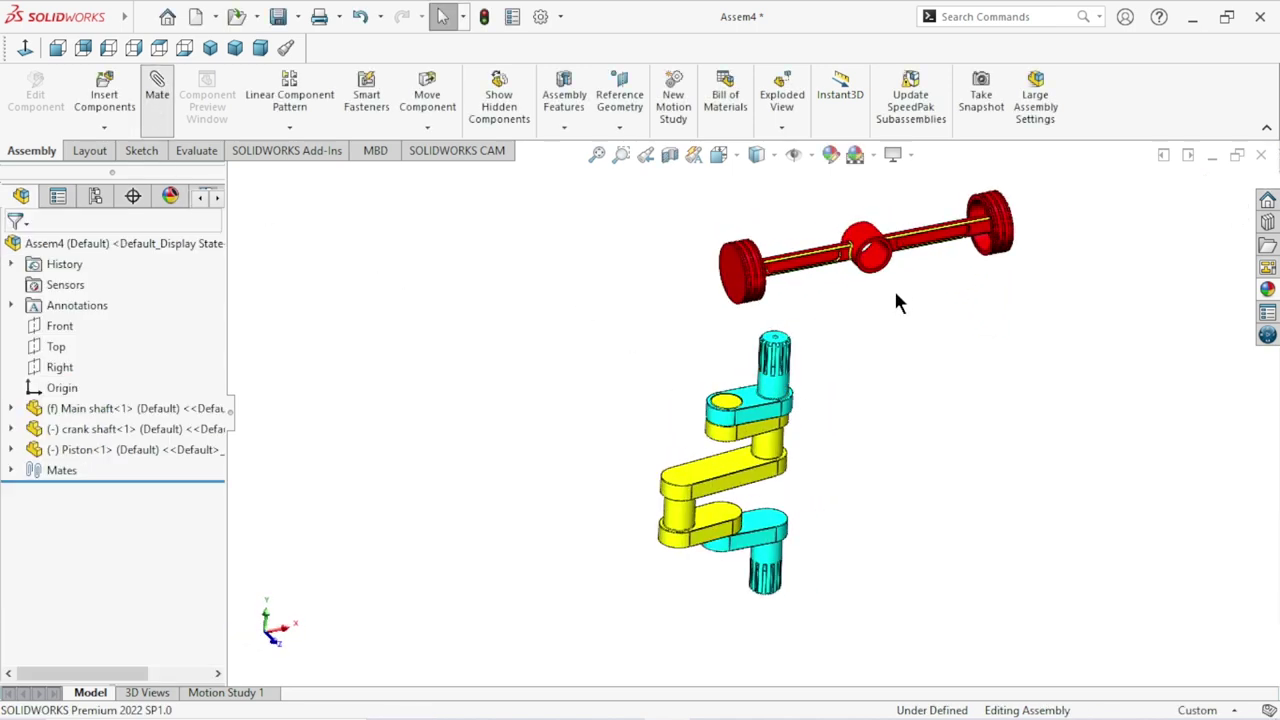
Mate the piston's hub concentric with the crank pin and swing it to check.
{"action": "key", "text": "m"}
{"action": "scroll", "coordinate": [895, 294], "scroll_direction": "down", "scroll_amount": 3}
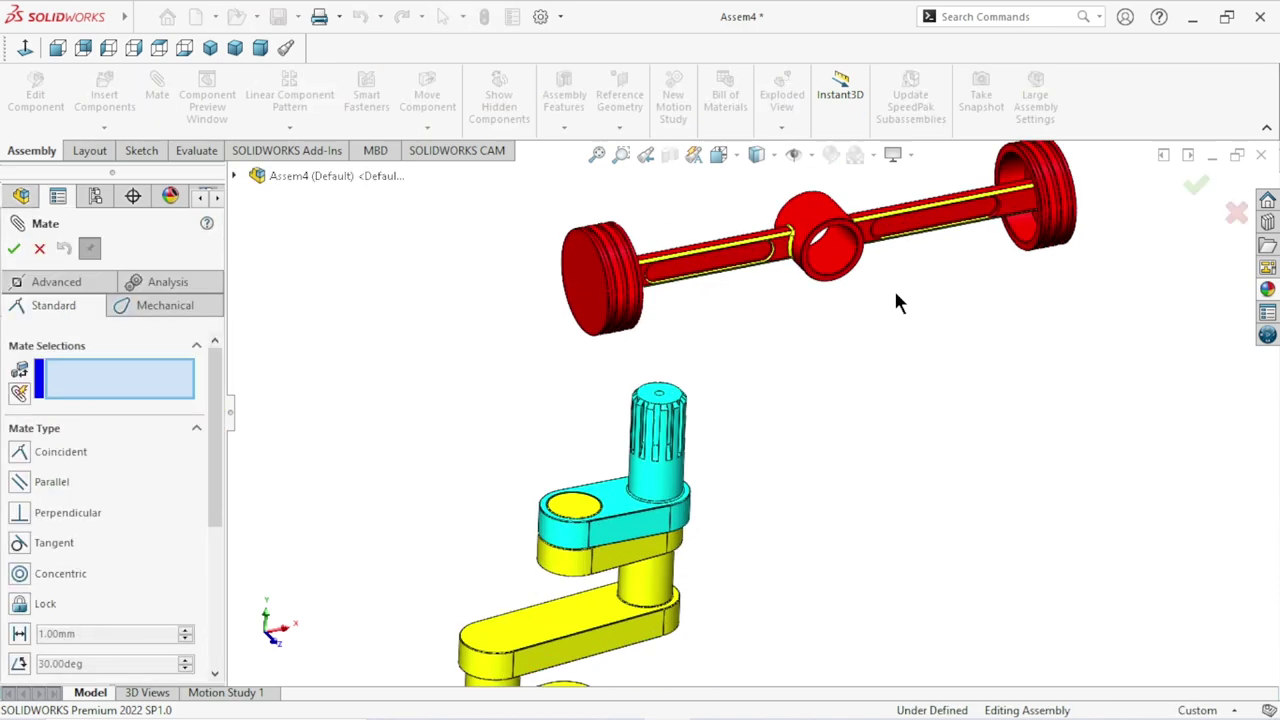
{"action": "left_click", "coordinate": [838, 260]}
{"action": "scroll", "coordinate": [823, 385], "scroll_direction": "up", "scroll_amount": 3}
{"action": "scroll", "coordinate": [760, 440], "scroll_direction": "down", "scroll_amount": 1}
{"action": "scroll", "coordinate": [733, 460], "scroll_direction": "down", "scroll_amount": 3}
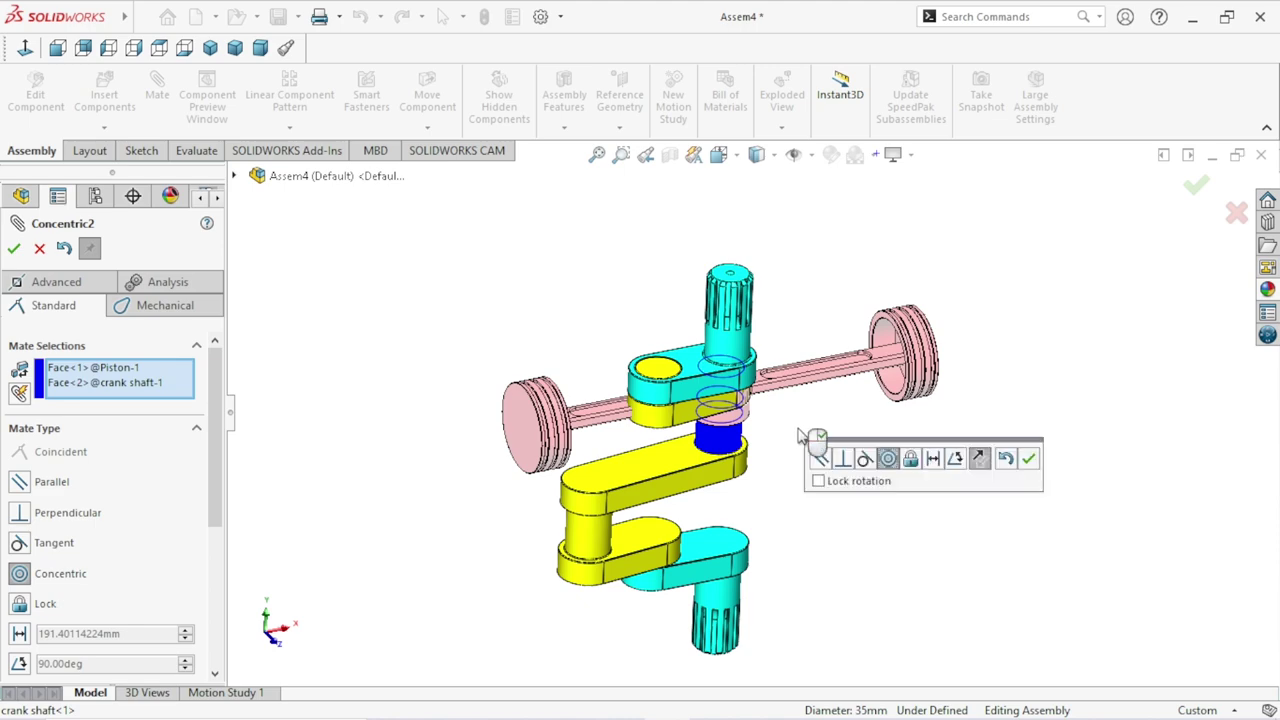
{"action": "left_click", "coordinate": [1028, 458]}
{"action": "mouse_move", "coordinate": [843, 440]}
{"action": "middle_mouse_down"}
{"action": "mouse_move", "coordinate": [760, 330]}
{"action": "mouse_move", "coordinate": [744, 404]}
{"action": "middle_mouse_up"}
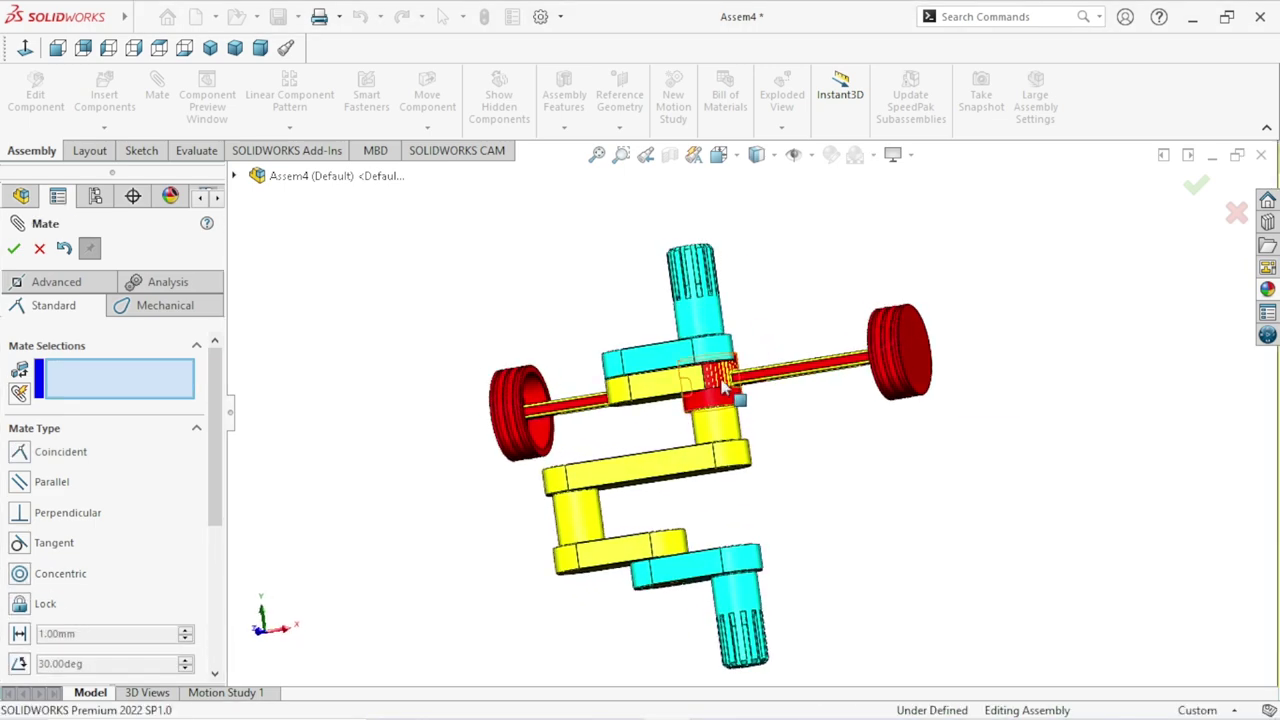
{"action": "left_click_drag", "start_coordinate": [697, 201], "coordinate": [706, 210]}
{"action": "middle_click_drag", "start_coordinate": [778, 357], "coordinate": [740, 268]}
{"action": "left_click_drag", "start_coordinate": [706, 252], "coordinate": [746, 310]}
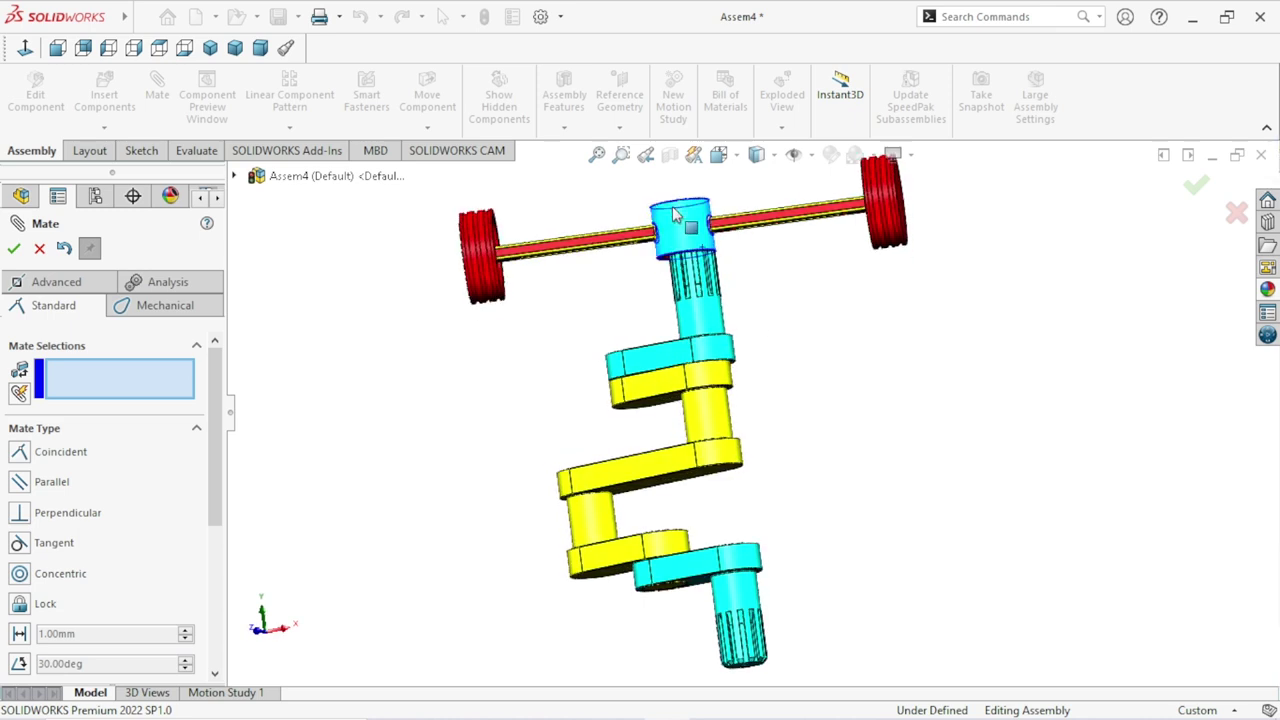
Mate the piston hub's bottom face coincident with the crank arm's top face.
{"action": "scroll", "coordinate": [746, 310], "scroll_direction": "up", "scroll_amount": 2}
{"action": "scroll", "coordinate": [728, 305], "scroll_direction": "down", "scroll_amount": 2}
{"action": "scroll", "coordinate": [722, 310], "scroll_direction": "down", "scroll_amount": 2}
{"action": "scroll", "coordinate": [725, 320], "scroll_direction": "down", "scroll_amount": 1}
{"action": "scroll", "coordinate": [700, 318], "scroll_direction": "down", "scroll_amount": 3}
{"action": "scroll", "coordinate": [720, 330], "scroll_direction": "down", "scroll_amount": 2}
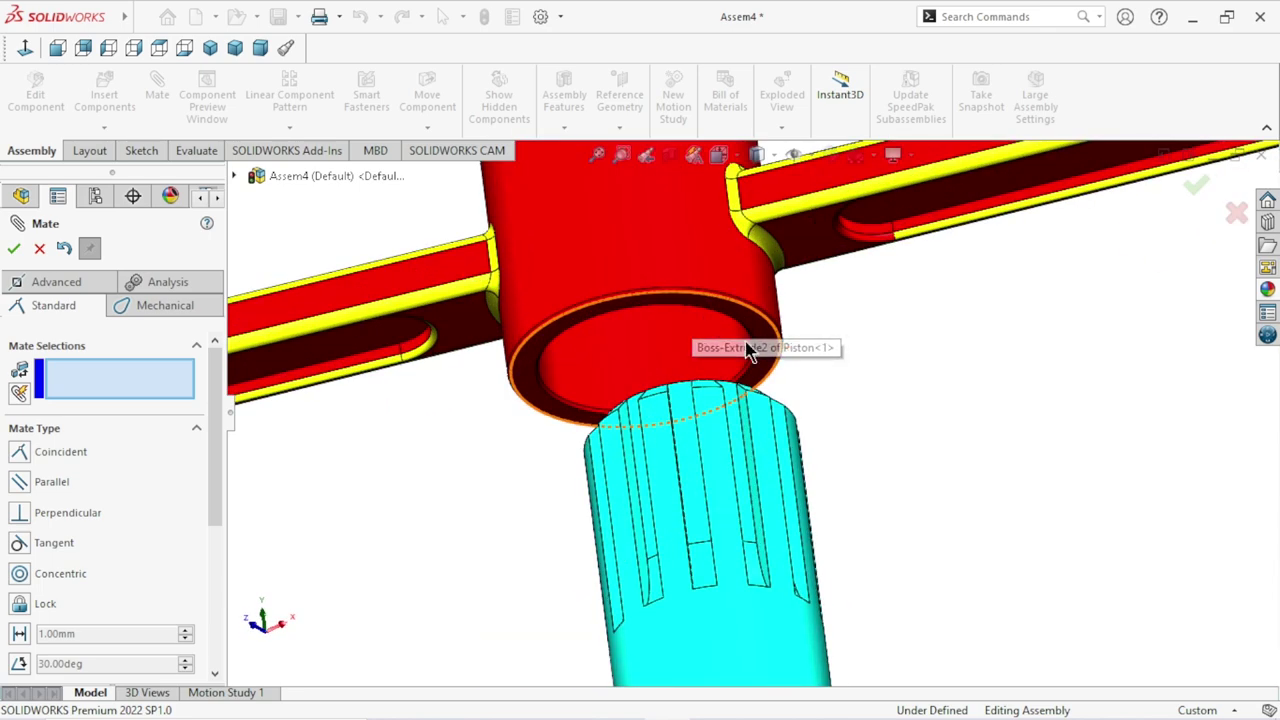
{"action": "left_click", "coordinate": [757, 334]}
{"action": "scroll", "coordinate": [757, 390], "scroll_direction": "up", "scroll_amount": 3}
{"action": "scroll", "coordinate": [757, 390], "scroll_direction": "up", "scroll_amount": 3}
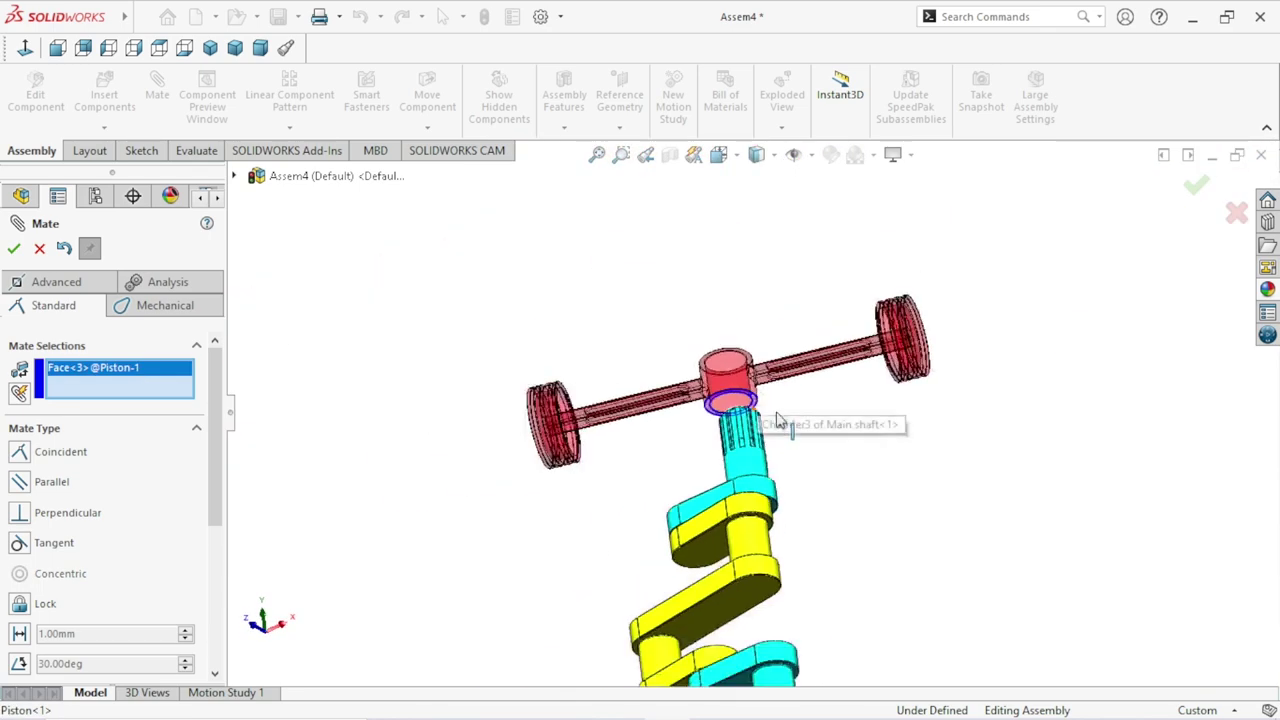
{"action": "middle_click_drag", "start_coordinate": [808, 537], "coordinate": [781, 580]}
{"action": "scroll", "coordinate": [744, 563], "scroll_direction": "down", "scroll_amount": 2}
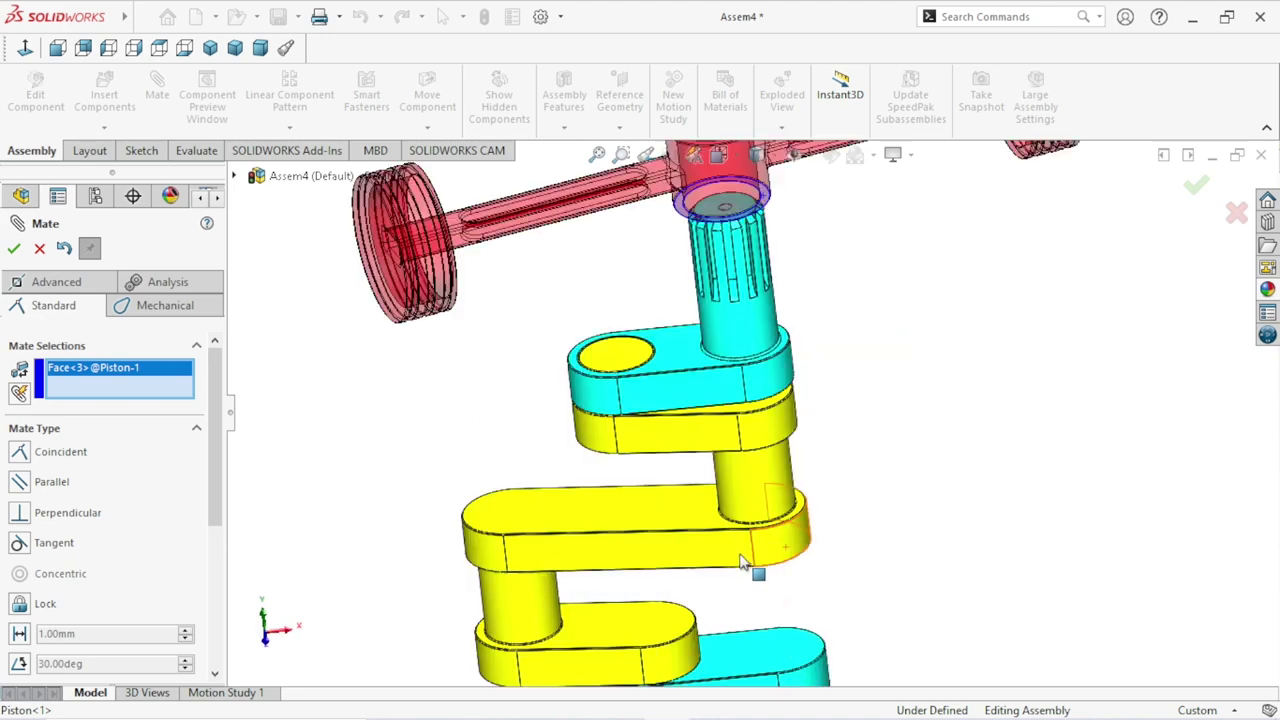
{"action": "scroll", "coordinate": [749, 523], "scroll_direction": "down", "scroll_amount": 2}
{"action": "left_click", "coordinate": [689, 518]}
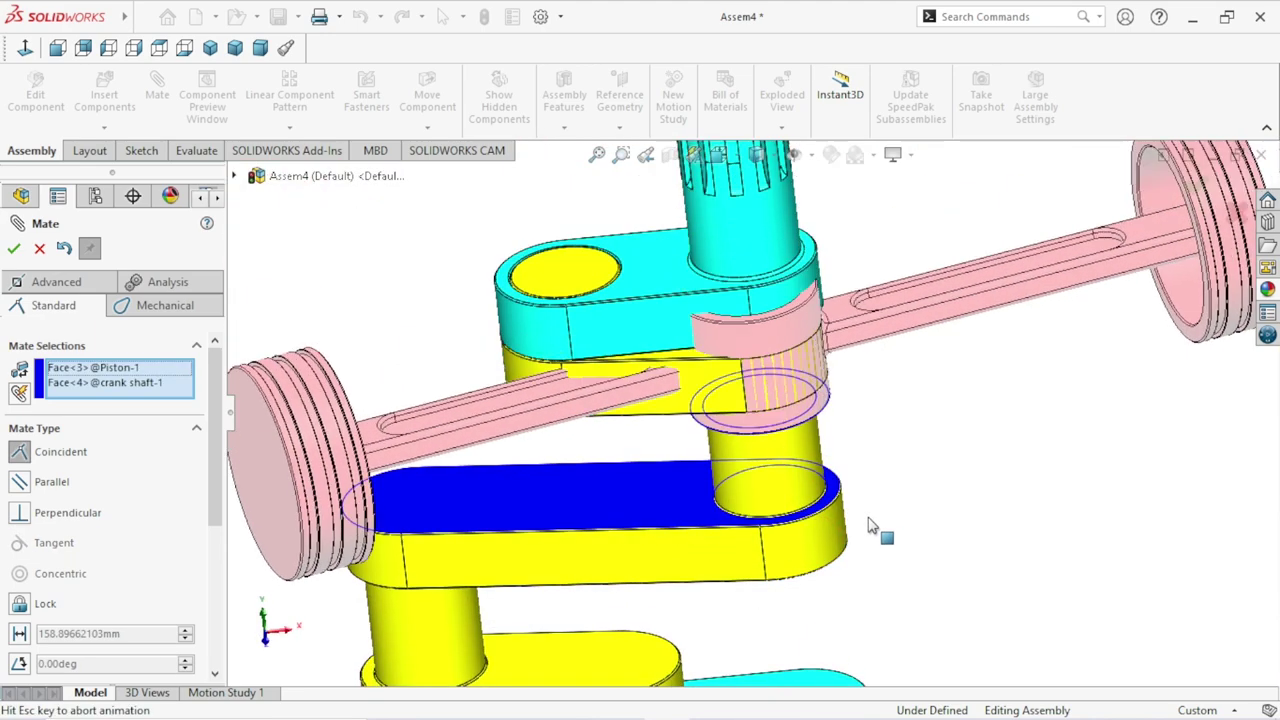
{"action": "scroll", "coordinate": [869, 527], "scroll_direction": "up", "scroll_amount": 2}
{"action": "scroll", "coordinate": [860, 527], "scroll_direction": "up", "scroll_amount": 2}
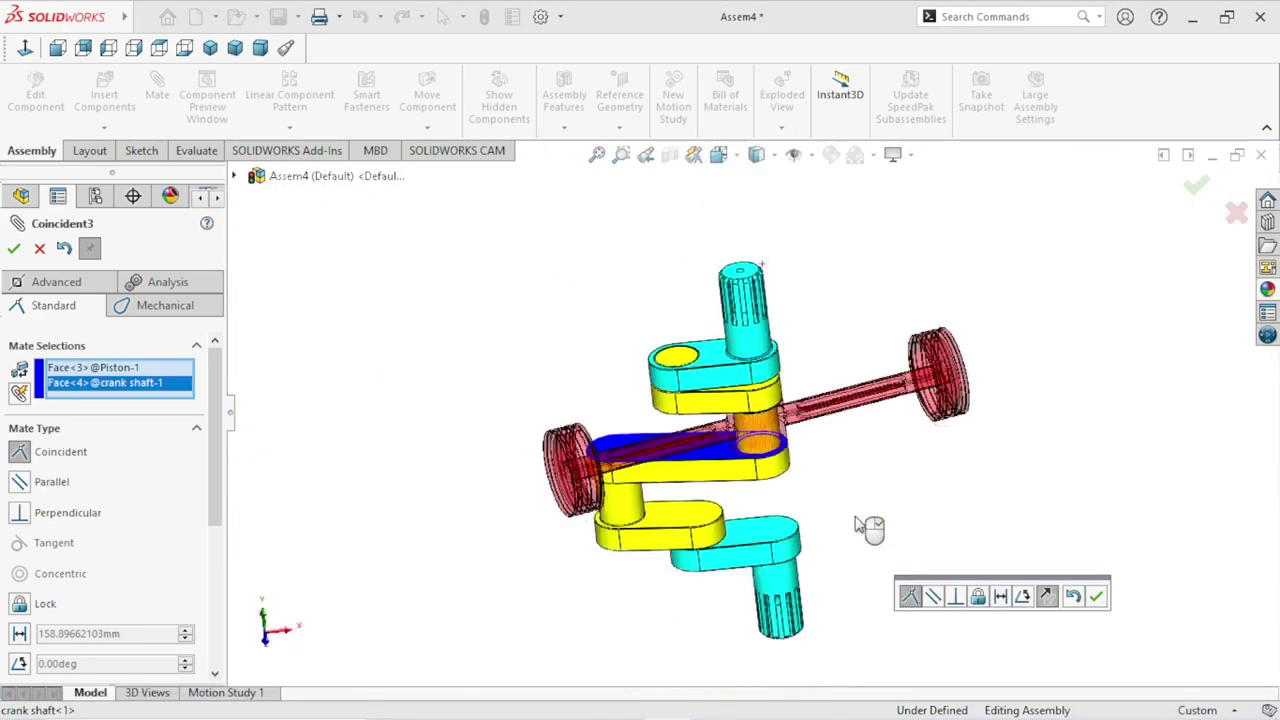
{"action": "left_click", "coordinate": [1096, 597]}
Rotate the crank to confirm the piston moves with it, then clear the selection.
{"action": "scroll", "coordinate": [860, 580], "scroll_direction": "up", "scroll_amount": 3}
{"action": "mouse_move", "coordinate": [808, 486]}
{"action": "middle_mouse_down"}
{"action": "mouse_move", "coordinate": [764, 530]}
{"action": "mouse_move", "coordinate": [857, 480]}
{"action": "mouse_move", "coordinate": [826, 497]}
{"action": "mouse_move", "coordinate": [727, 490]}
{"action": "middle_mouse_up"}
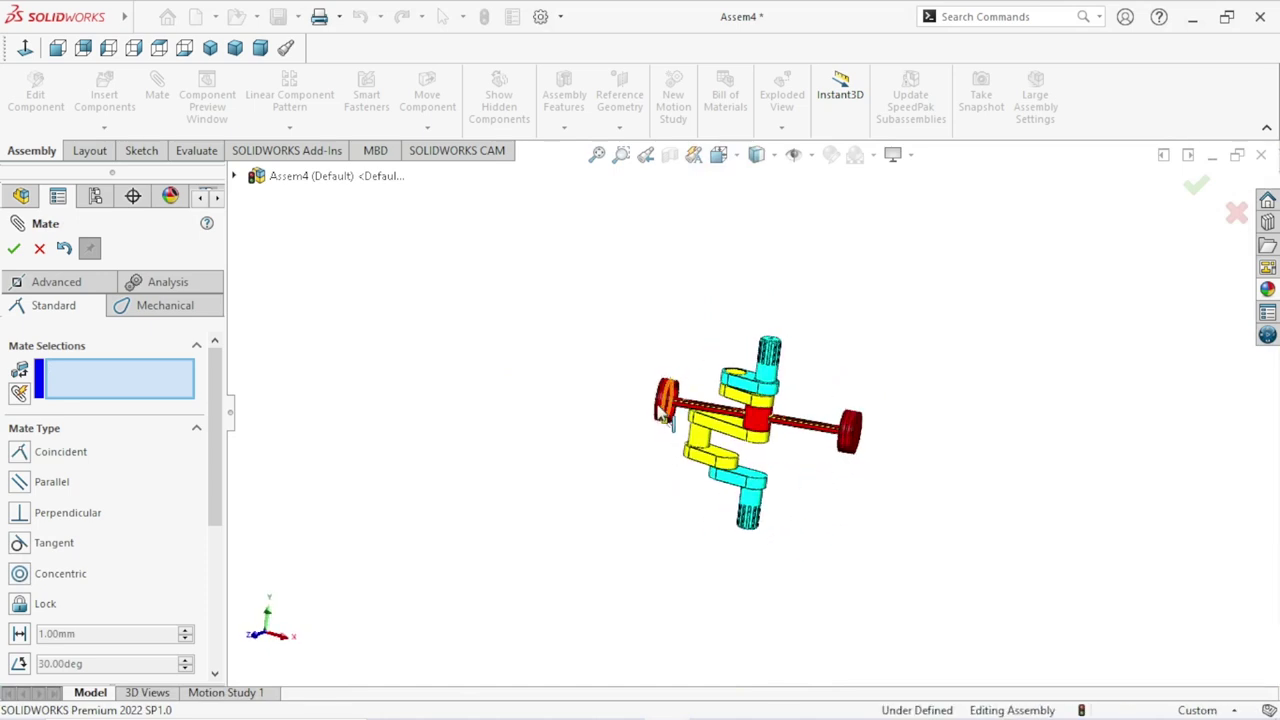
{"action": "mouse_move", "coordinate": [660, 414]}
{"action": "left_mouse_down"}
{"action": "mouse_move", "coordinate": [757, 452]}
{"action": "mouse_move", "coordinate": [655, 310]}
{"action": "mouse_move", "coordinate": [809, 286]}
{"action": "mouse_move", "coordinate": [620, 466]}
{"action": "mouse_move", "coordinate": [840, 327]}
{"action": "mouse_move", "coordinate": [634, 371]}
{"action": "mouse_move", "coordinate": [778, 420]}
{"action": "left_mouse_up"}
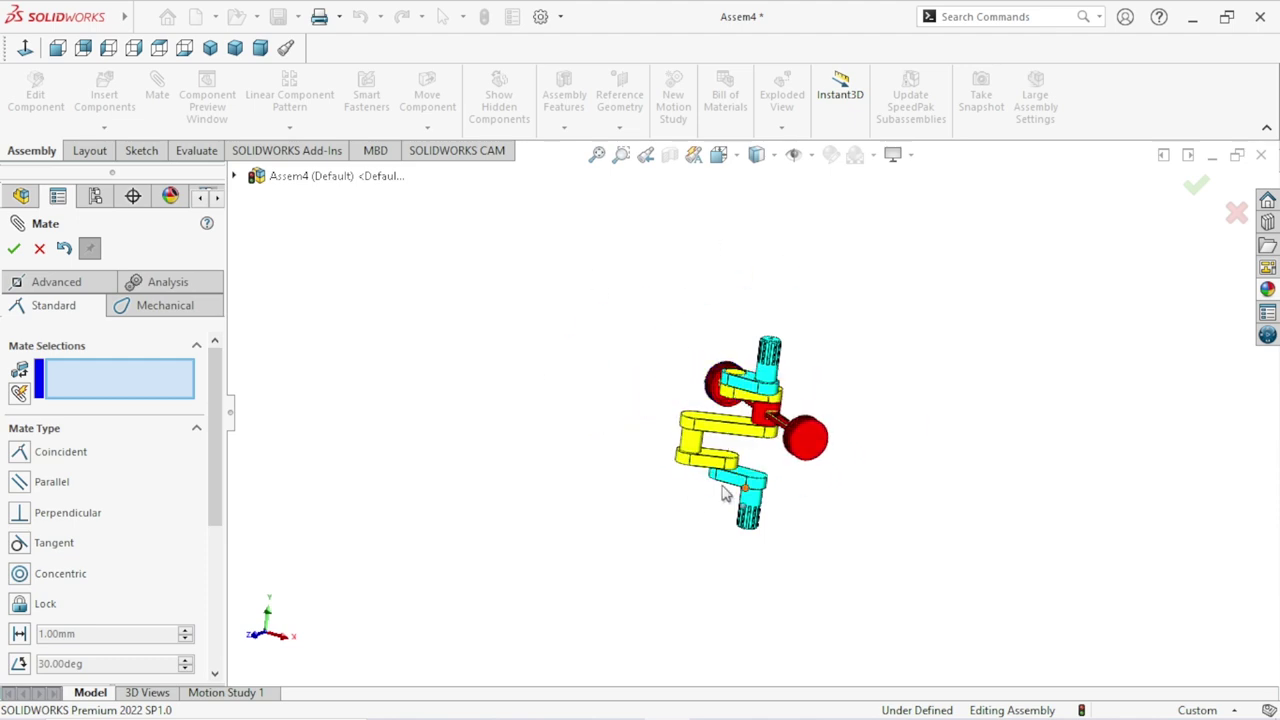
{"action": "scroll", "coordinate": [725, 492], "scroll_direction": "down", "scroll_amount": 3}
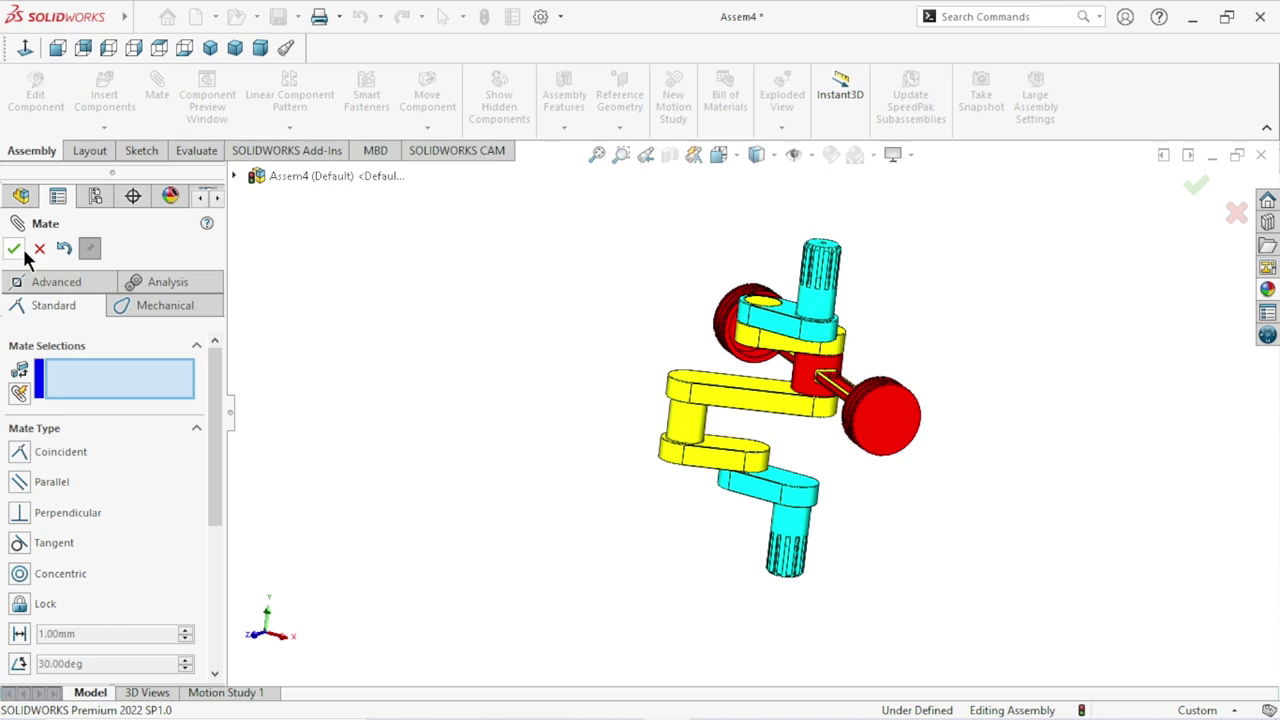
{"action": "key", "text": "Escape"}
{"action": "mouse_move", "coordinate": [885, 415]}
{"action": "left_mouse_down"}
{"action": "mouse_move", "coordinate": [1014, 380]}
{"action": "mouse_move", "coordinate": [876, 410]}
{"action": "mouse_move", "coordinate": [640, 420]}
{"action": "left_mouse_up"}
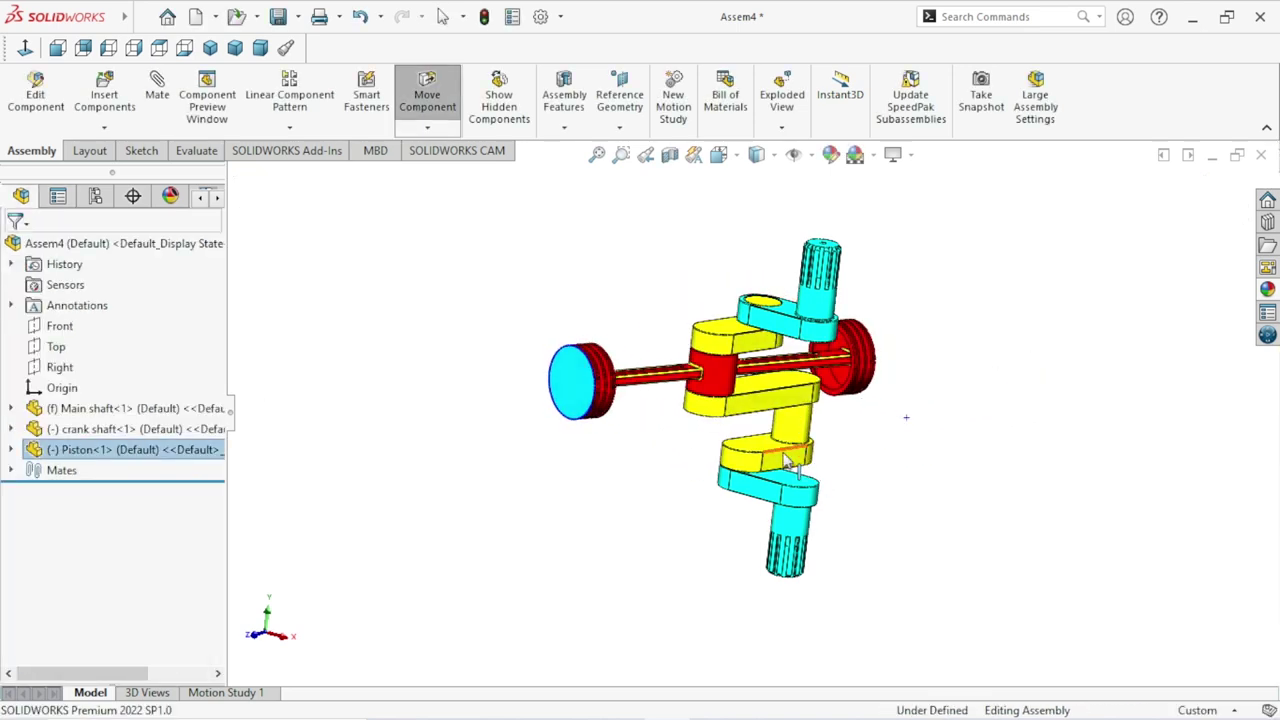
{"action": "key", "text": "Escape"}
{"action": "scroll", "coordinate": [866, 455], "scroll_direction": "up", "scroll_amount": 3}
{"action": "middle_click_drag", "start_coordinate": [866, 455], "coordinate": [814, 434]}
{"action": "scroll", "coordinate": [877, 443], "scroll_direction": "down", "scroll_amount": 3}
{"action": "left_click", "coordinate": [928, 443]}
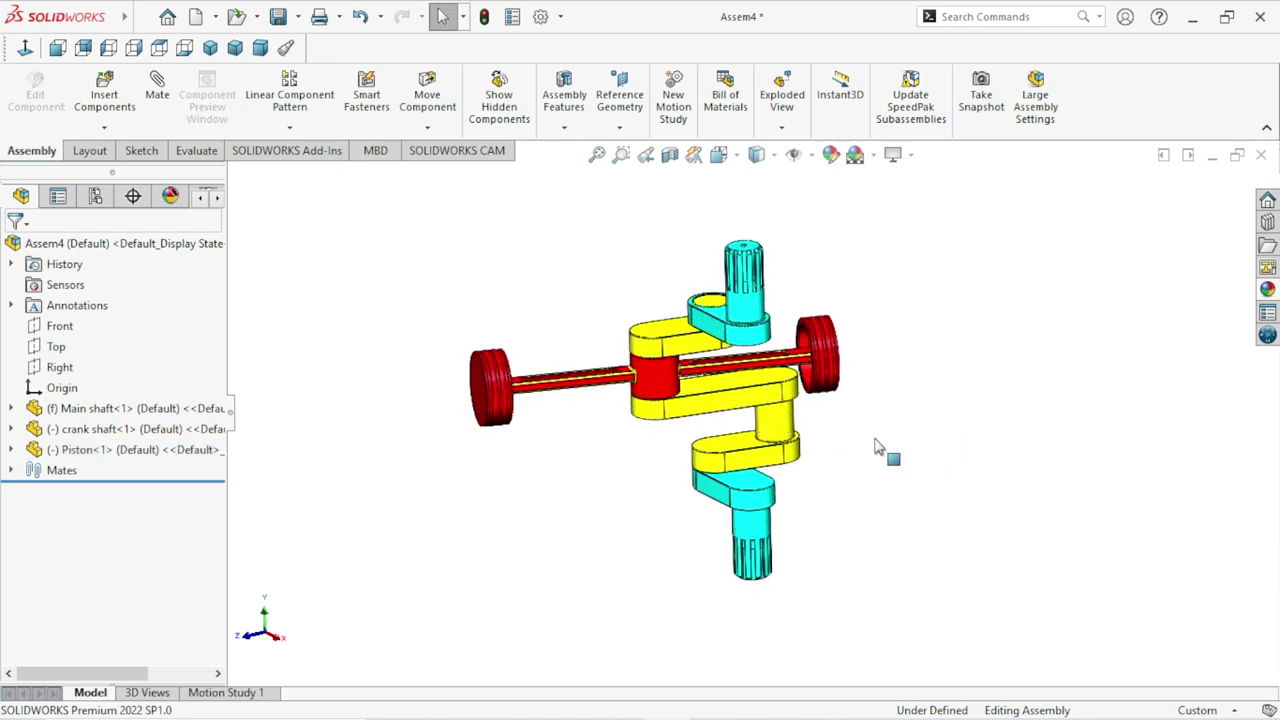
{"action": "right_click", "coordinate": [87, 450]}
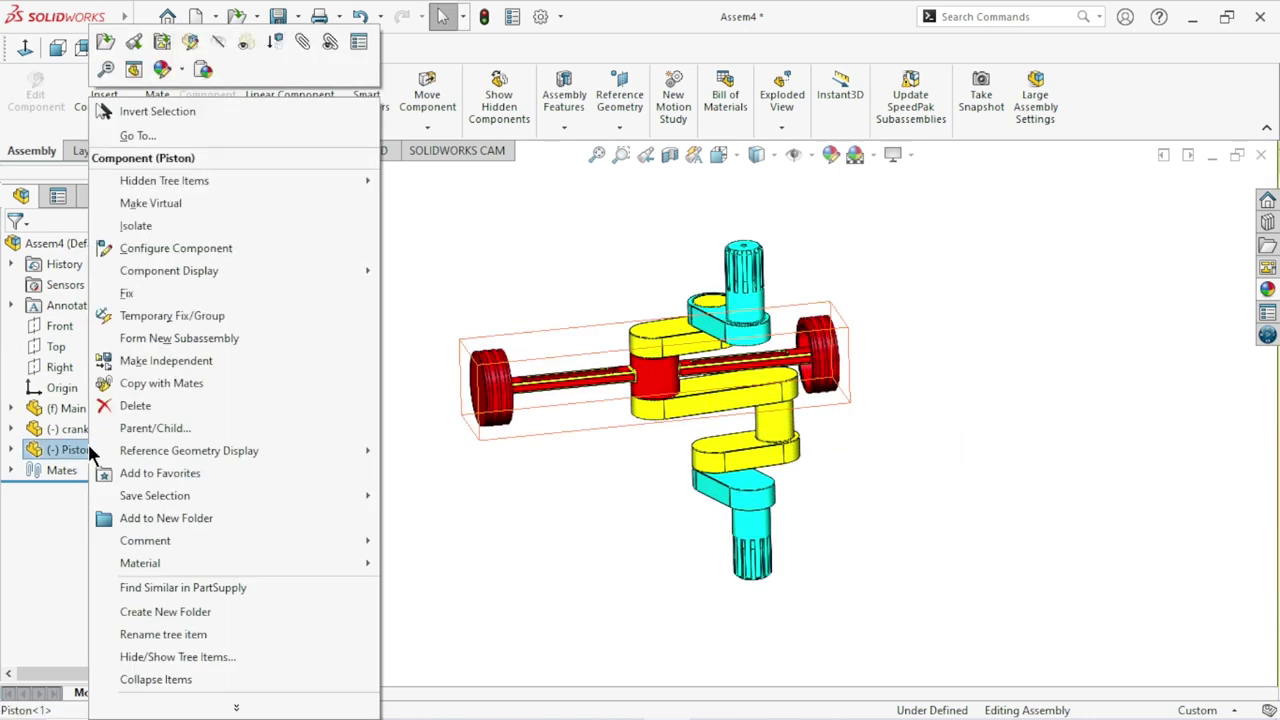
Copy the Piston with mates, using the crank's other pin and arm face as new references.
{"action": "left_click", "coordinate": [176, 383]}
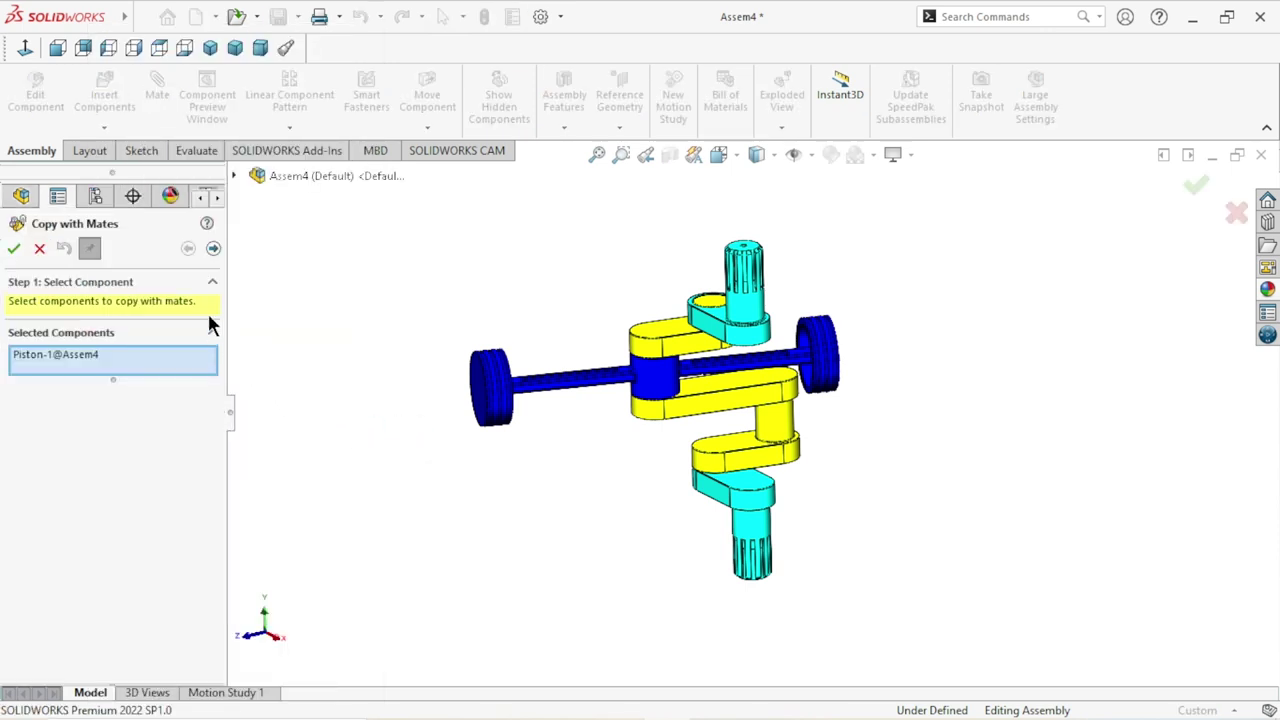
{"action": "left_click", "coordinate": [214, 249]}
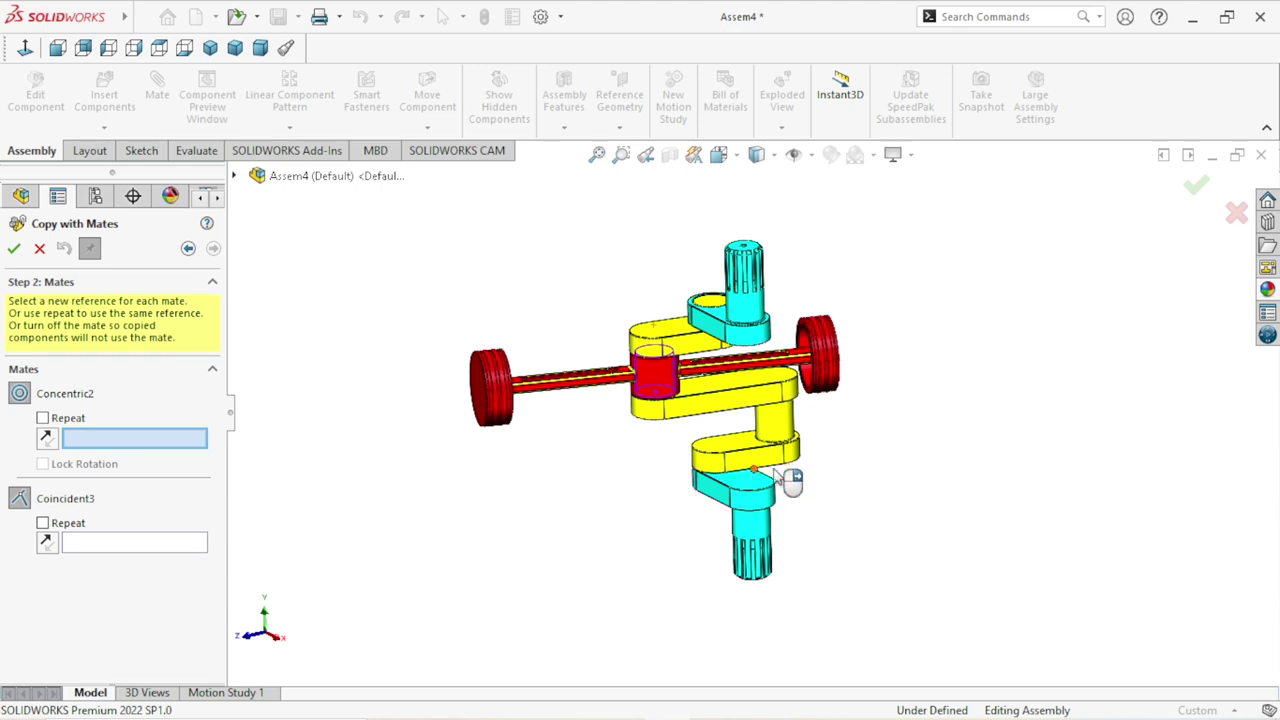
{"action": "scroll", "coordinate": [775, 478], "scroll_direction": "down", "scroll_amount": 2}
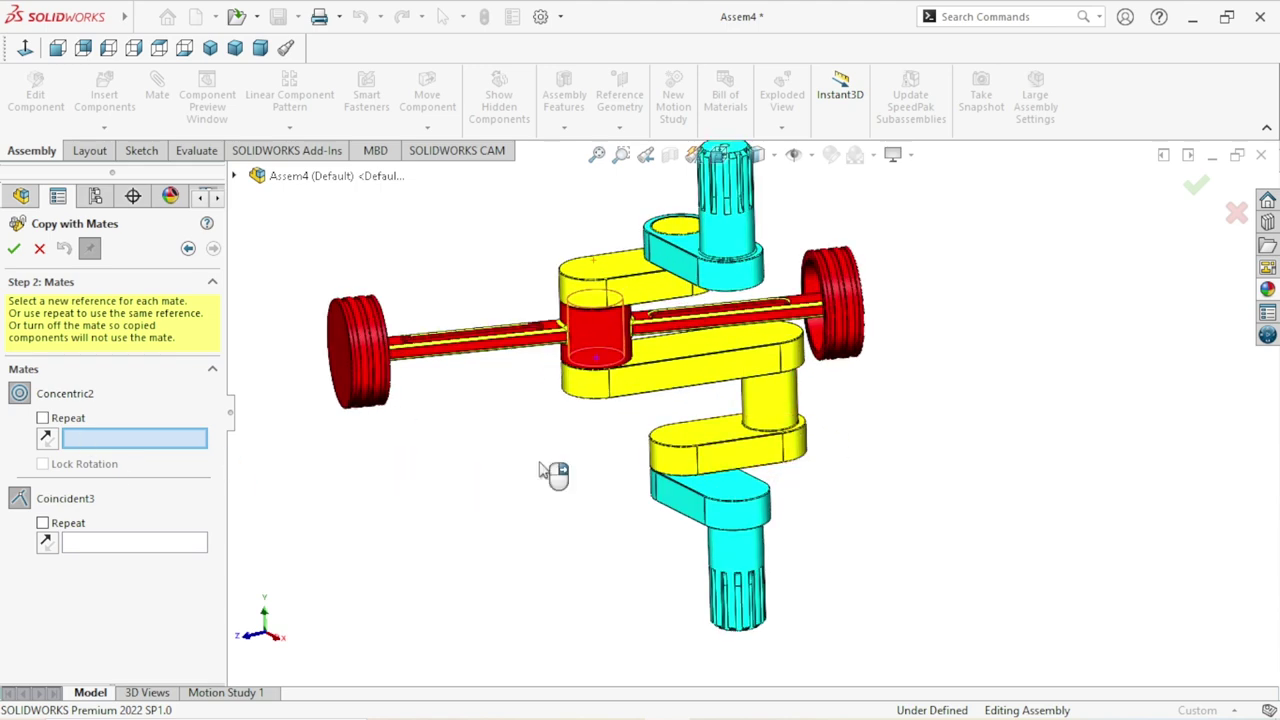
{"action": "left_click", "coordinate": [765, 408]}
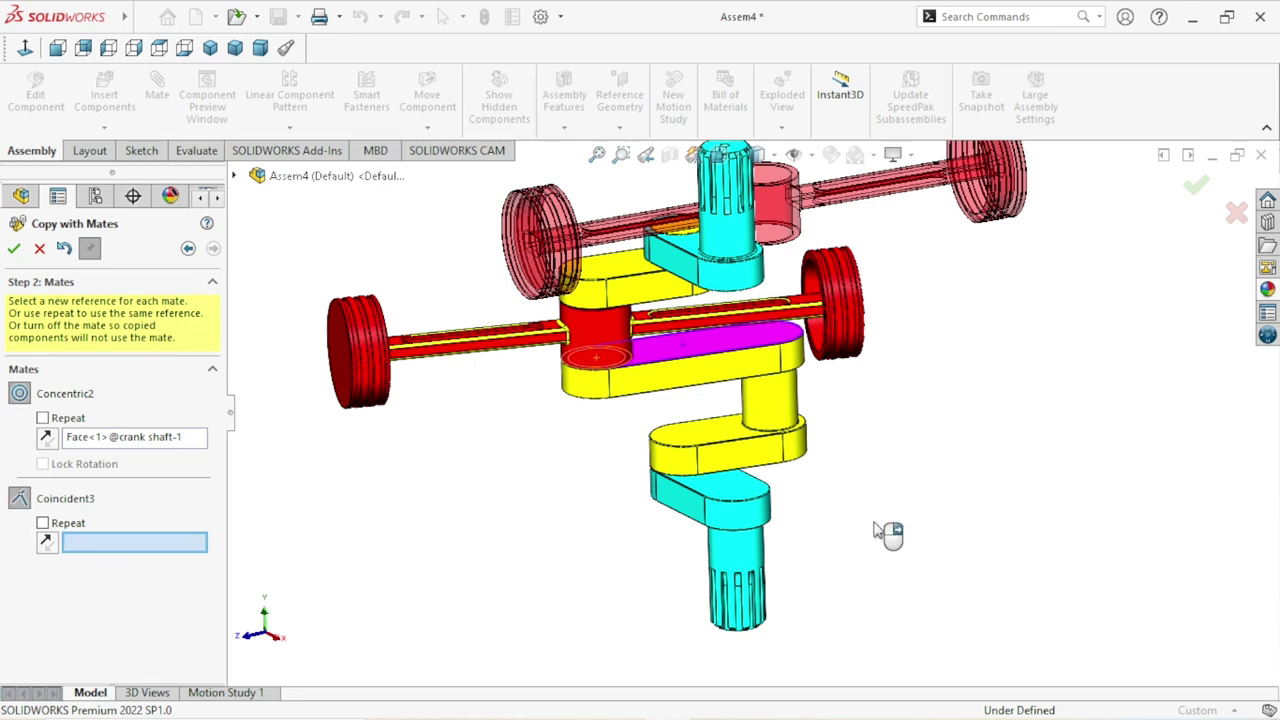
{"action": "scroll", "coordinate": [971, 517], "scroll_direction": "down", "scroll_amount": 3}
{"action": "scroll", "coordinate": [700, 480], "scroll_direction": "up", "scroll_amount": 2}
{"action": "scroll", "coordinate": [750, 432], "scroll_direction": "down", "scroll_amount": 4}
{"action": "left_click", "coordinate": [730, 393]}
{"action": "key", "text": "f"}
{"action": "middle_click_drag", "start_coordinate": [950, 450], "coordinate": [362, 500]}
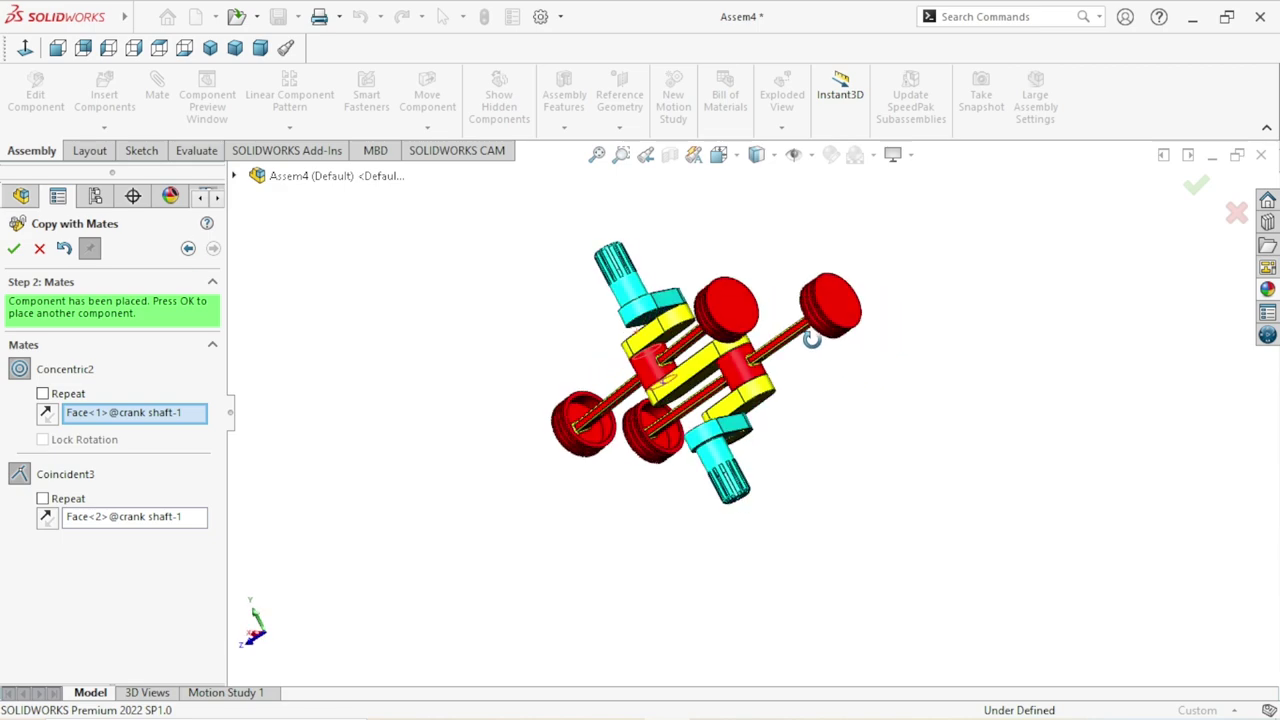
{"action": "left_click", "coordinate": [13, 250]}
Close the copy tool and orbit the assembly to inspect both pistons.
{"action": "mouse_move", "coordinate": [746, 483]}
{"action": "middle_mouse_down"}
{"action": "mouse_move", "coordinate": [748, 404]}
{"action": "mouse_move", "coordinate": [875, 482]}
{"action": "mouse_move", "coordinate": [868, 474]}
{"action": "middle_mouse_up"}
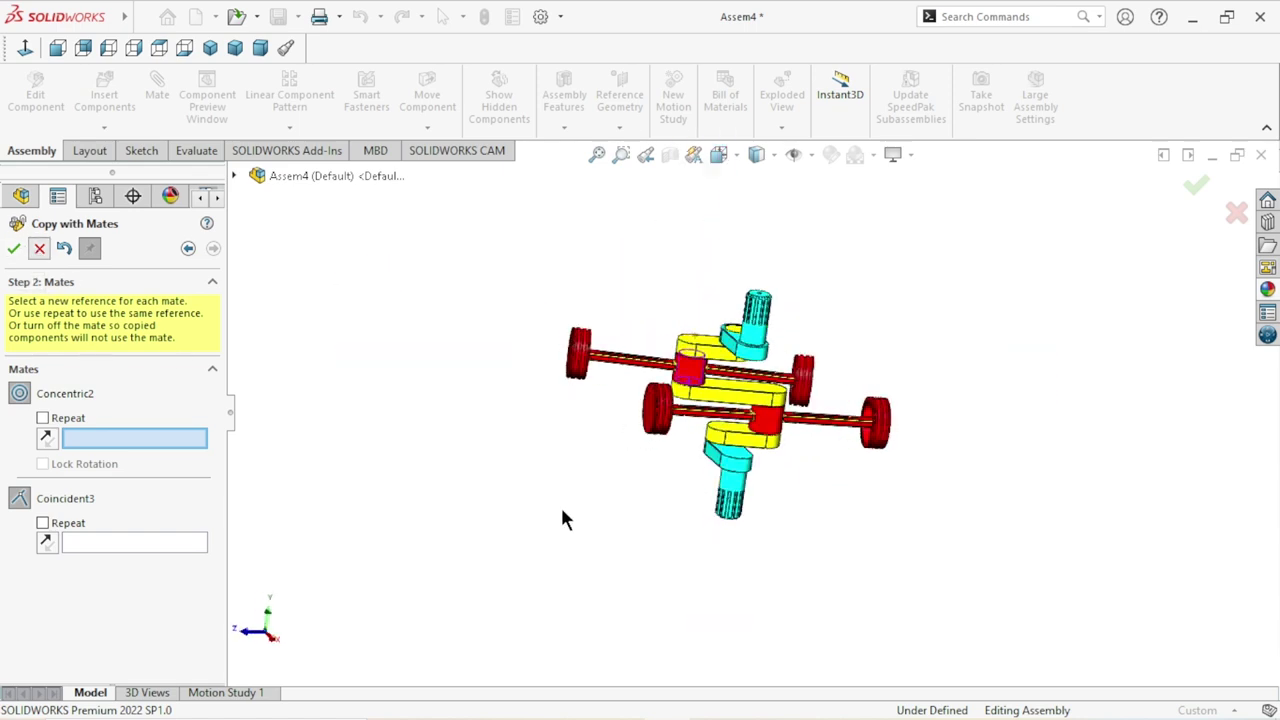
{"action": "key", "text": "Escape"}
{"action": "scroll", "coordinate": [822, 478], "scroll_direction": "down", "scroll_amount": 1}
{"action": "scroll", "coordinate": [820, 480], "scroll_direction": "down", "scroll_amount": 1}
{"action": "mouse_move", "coordinate": [831, 523]}
{"action": "middle_mouse_down"}
{"action": "mouse_move", "coordinate": [766, 449]}
{"action": "mouse_move", "coordinate": [808, 500]}
{"action": "middle_mouse_up"}
{"action": "scroll", "coordinate": [808, 500], "scroll_direction": "down", "scroll_amount": 1}
{"action": "scroll", "coordinate": [784, 394], "scroll_direction": "down", "scroll_amount": 1}
{"action": "mouse_move", "coordinate": [784, 404]}
{"action": "middle_mouse_down"}
{"action": "mouse_move", "coordinate": [848, 419]}
{"action": "mouse_move", "coordinate": [800, 400]}
{"action": "middle_mouse_up"}
{"action": "scroll", "coordinate": [580, 360], "scroll_direction": "down", "scroll_amount": 1}
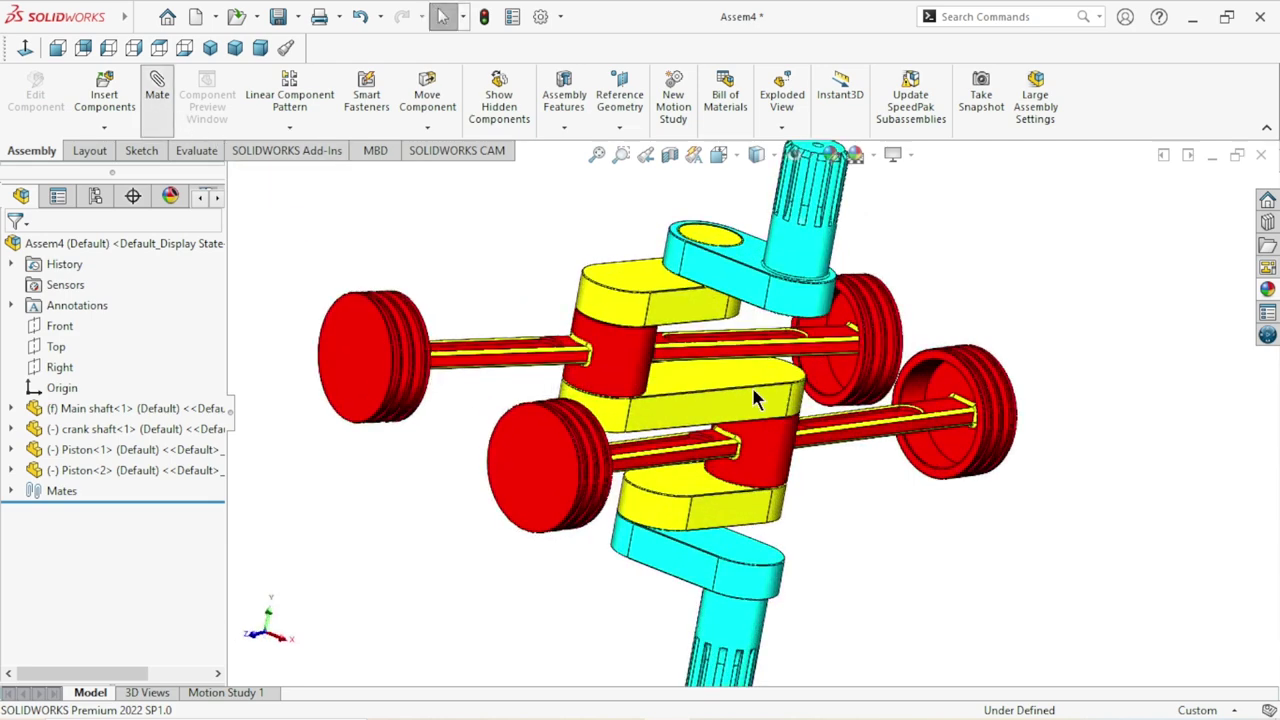
Add a Parallel mate between a crank shaft face and a Piston-1 face.
{"action": "scroll", "coordinate": [752, 395], "scroll_direction": "down", "scroll_amount": 2}
{"action": "scroll", "coordinate": [752, 395], "scroll_direction": "down", "scroll_amount": 1}
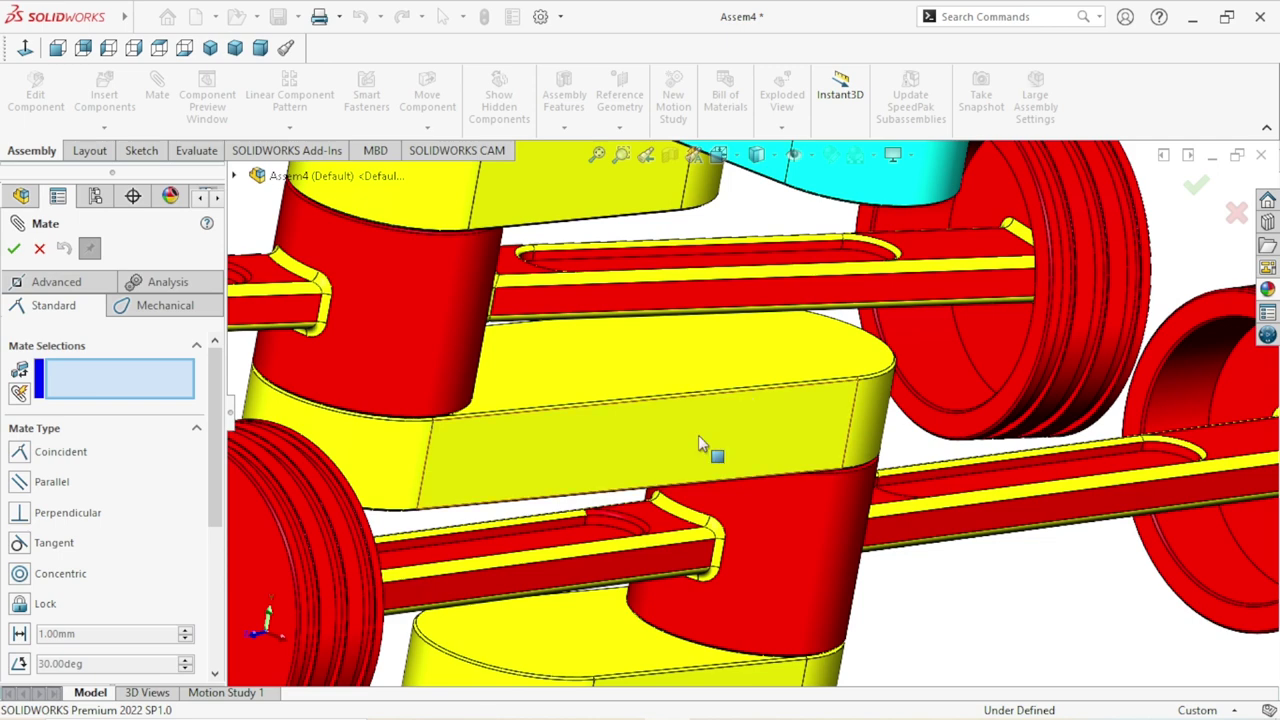
{"action": "left_click", "coordinate": [700, 446]}
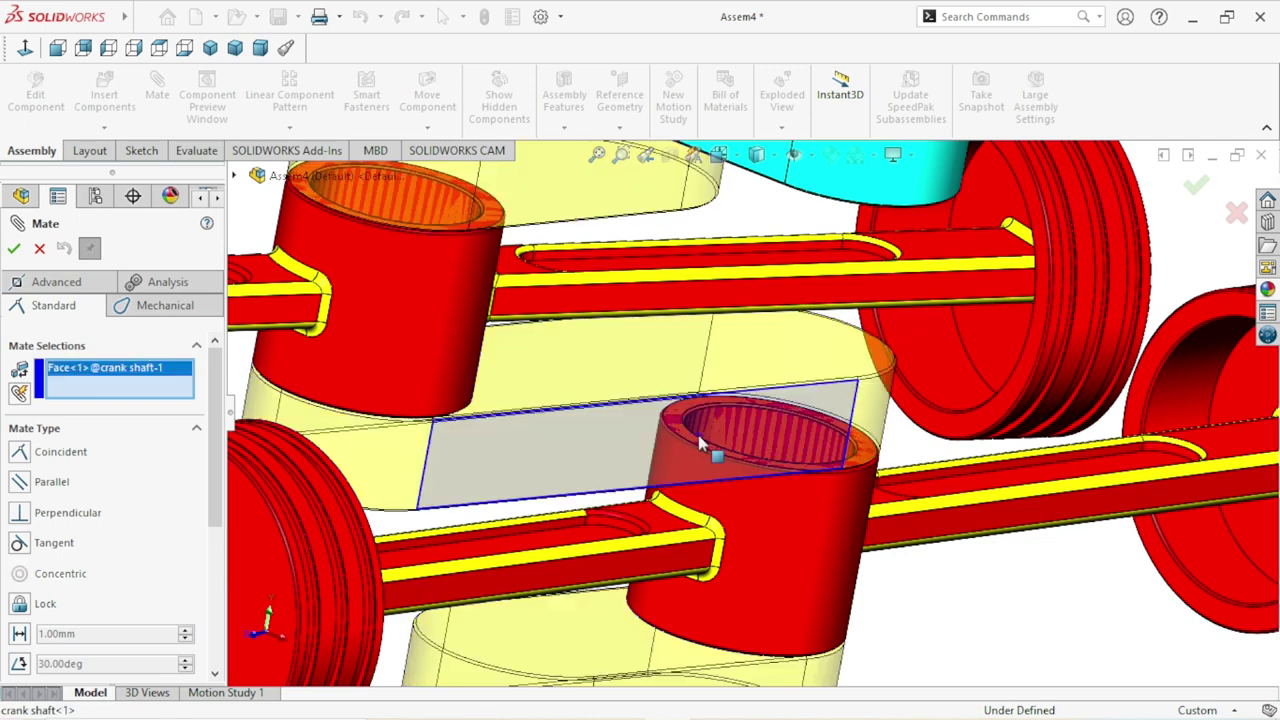
{"action": "left_click", "coordinate": [697, 303]}
{"action": "scroll", "coordinate": [660, 420], "scroll_direction": "up", "scroll_amount": 5}
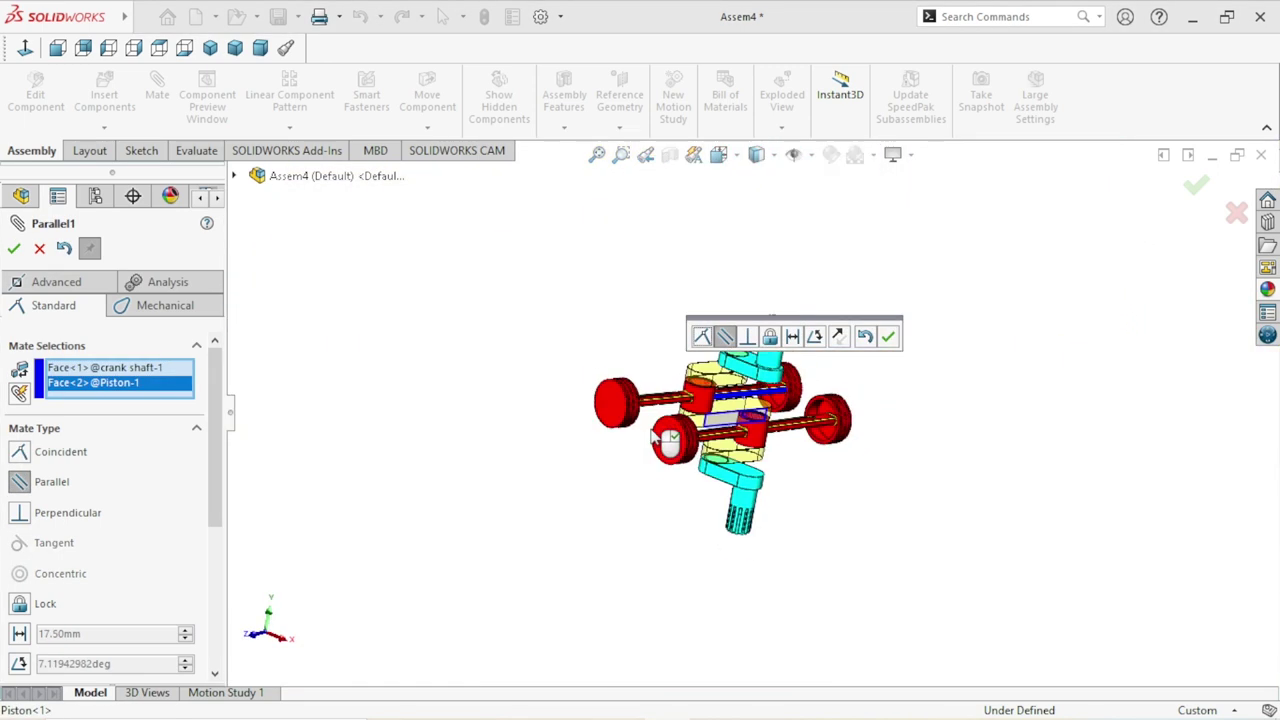
{"action": "middle_click_drag", "start_coordinate": [660, 440], "coordinate": [686, 497]}
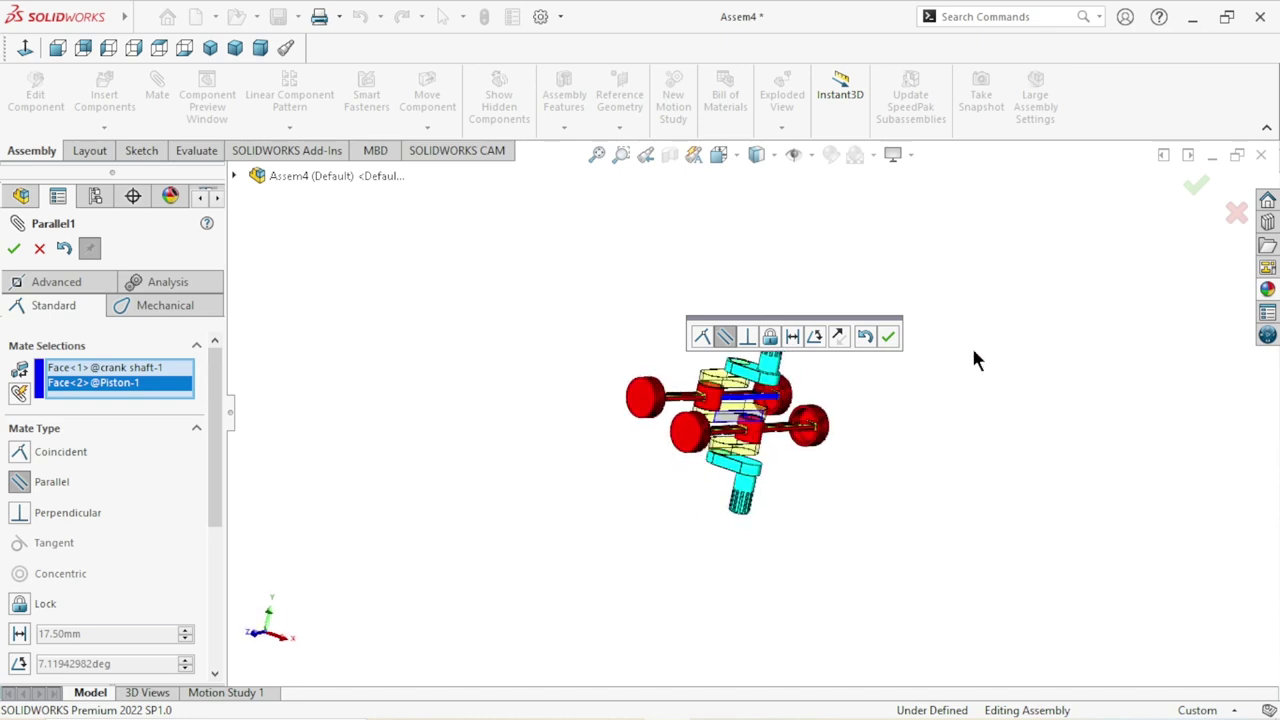
{"action": "left_click", "coordinate": [888, 338]}
Mate the Piston-2 rod face parallel to a Piston-1 face.
{"action": "mouse_move", "coordinate": [796, 510]}
{"action": "middle_mouse_down"}
{"action": "mouse_move", "coordinate": [683, 488]}
{"action": "mouse_move", "coordinate": [683, 466]}
{"action": "middle_mouse_up"}
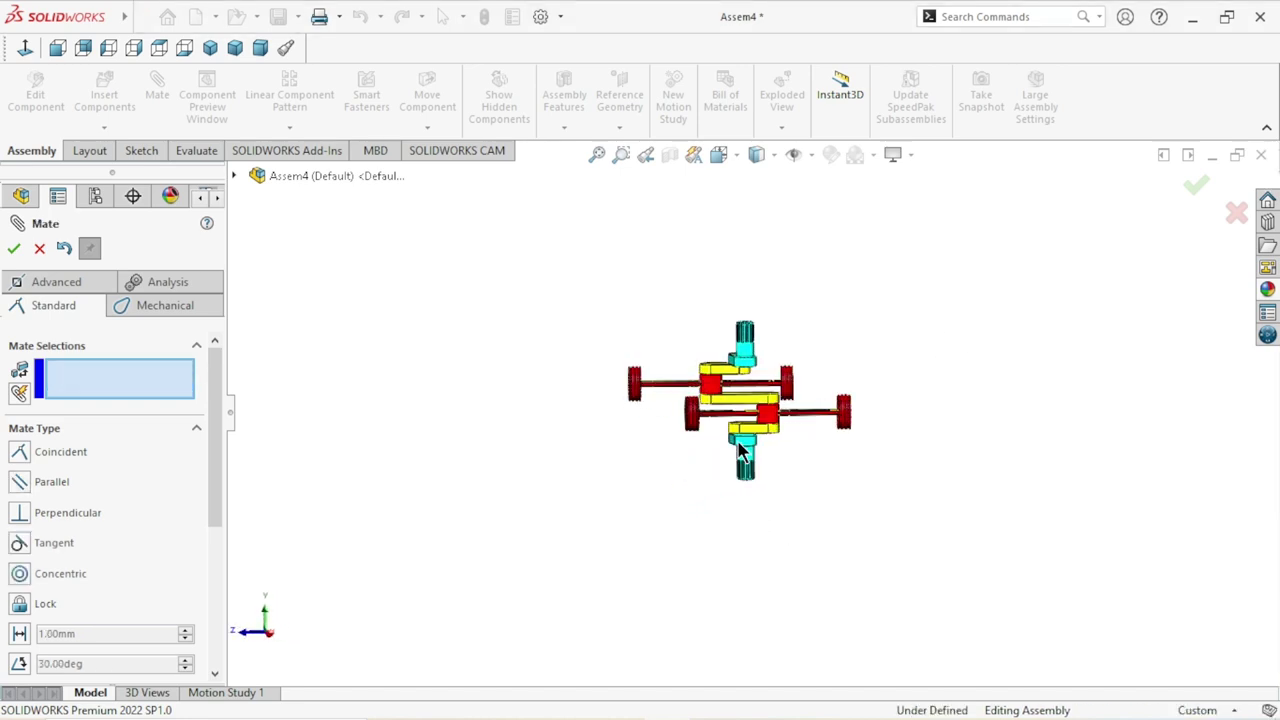
{"action": "scroll", "coordinate": [712, 418], "scroll_direction": "down", "scroll_amount": 5}
{"action": "scroll", "coordinate": [765, 435], "scroll_direction": "down", "scroll_amount": 3}
{"action": "scroll", "coordinate": [765, 435], "scroll_direction": "down", "scroll_amount": 2}
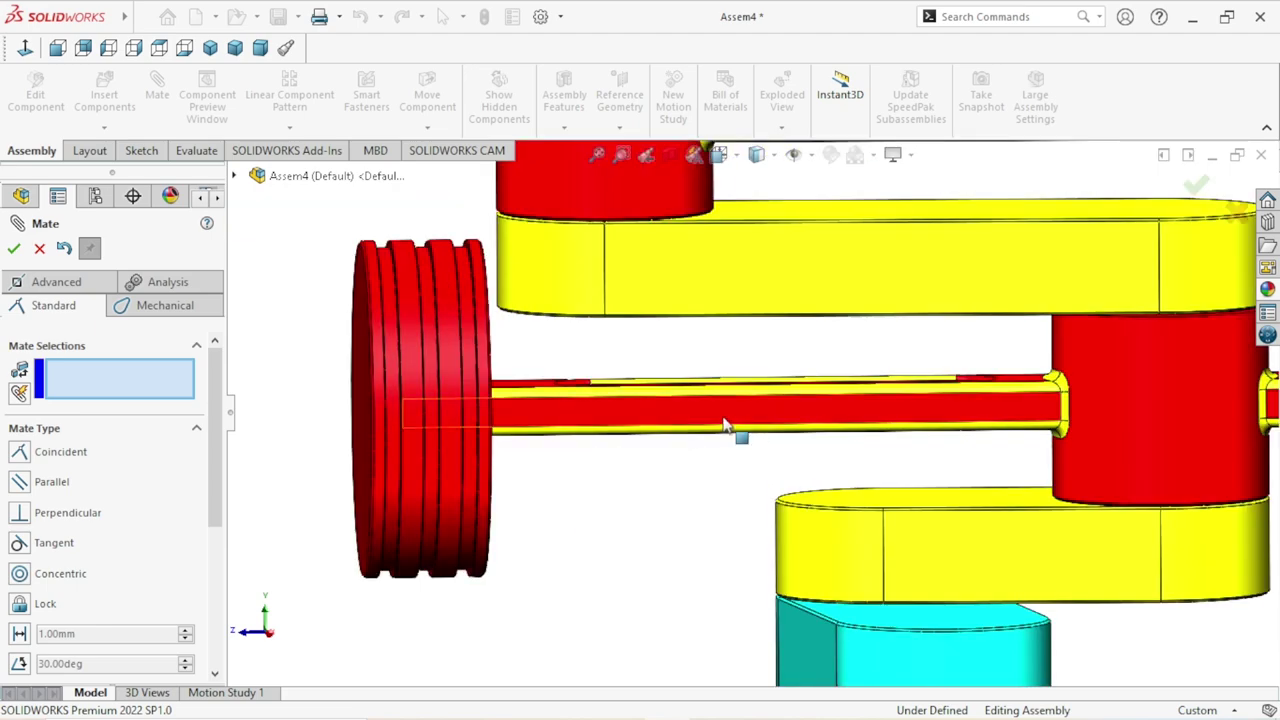
{"action": "left_click", "coordinate": [737, 425]}
{"action": "scroll", "coordinate": [648, 528], "scroll_direction": "up", "scroll_amount": 5}
{"action": "scroll", "coordinate": [622, 534], "scroll_direction": "up", "scroll_amount": 3}
{"action": "middle_click_drag", "start_coordinate": [580, 466], "coordinate": [800, 423]}
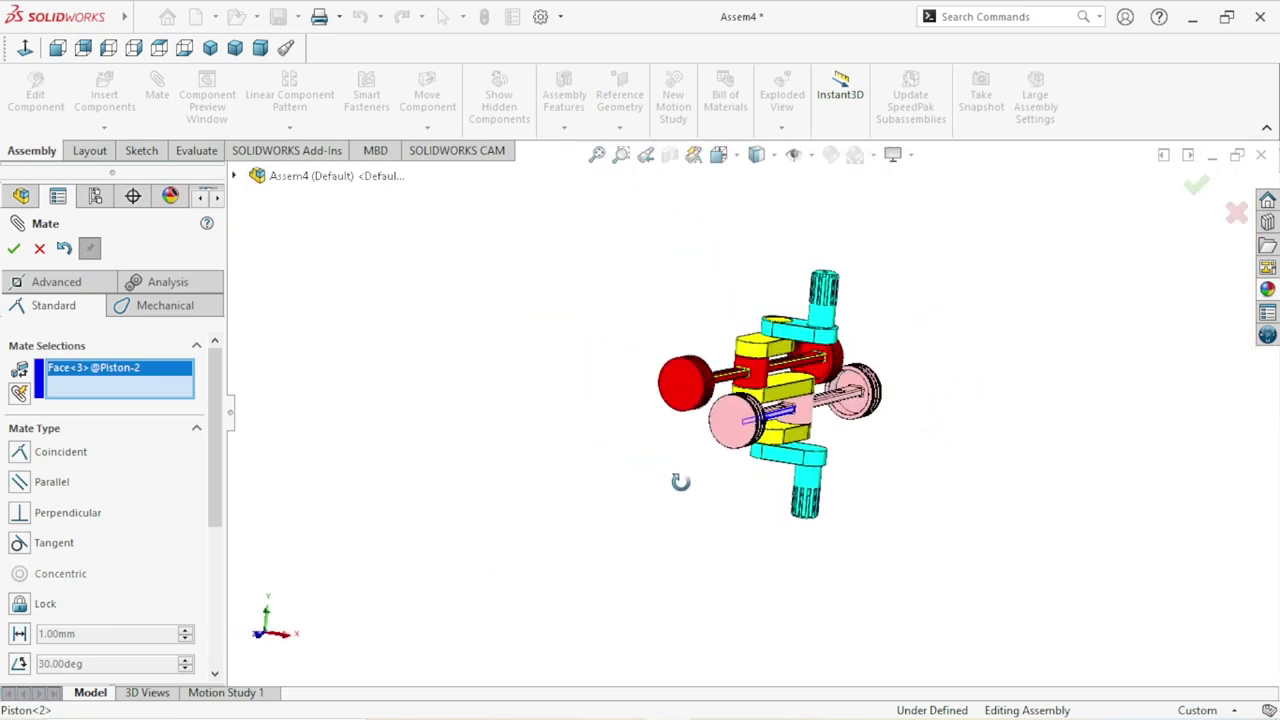
{"action": "scroll", "coordinate": [800, 423], "scroll_direction": "down", "scroll_amount": 2}
{"action": "left_click", "coordinate": [762, 408]}
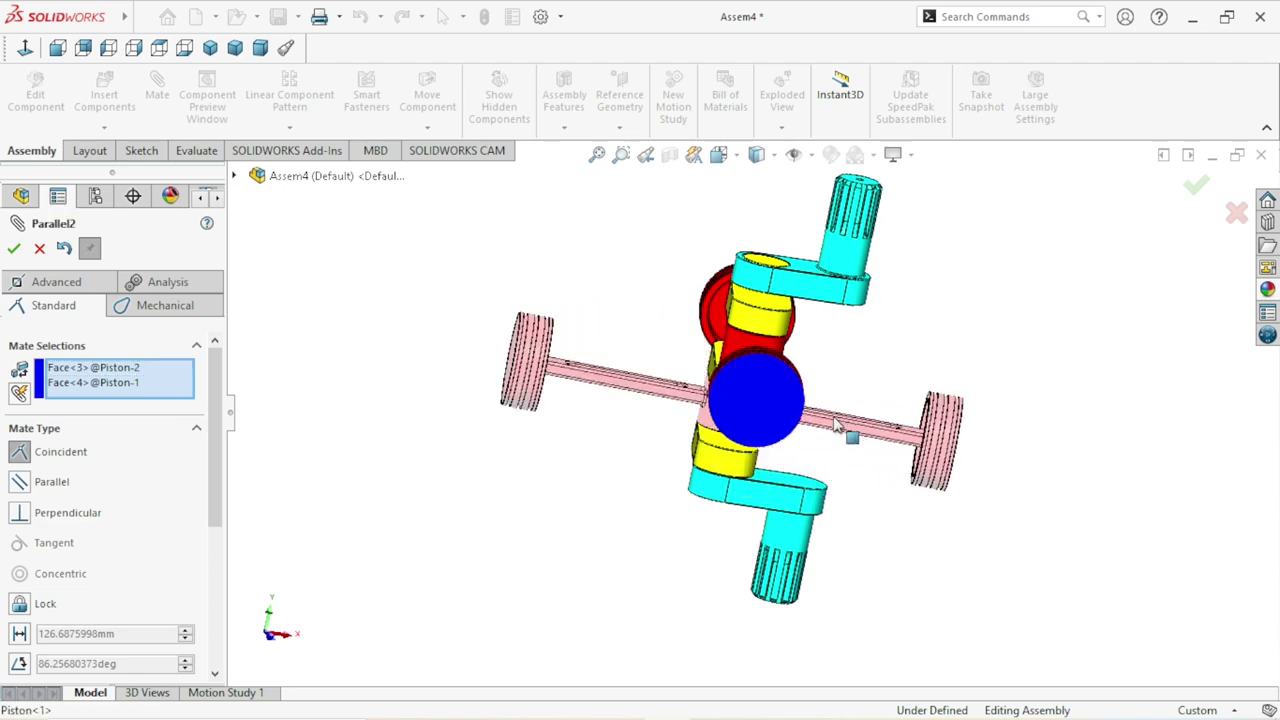
{"action": "scroll", "coordinate": [941, 540], "scroll_direction": "up", "scroll_amount": 2}
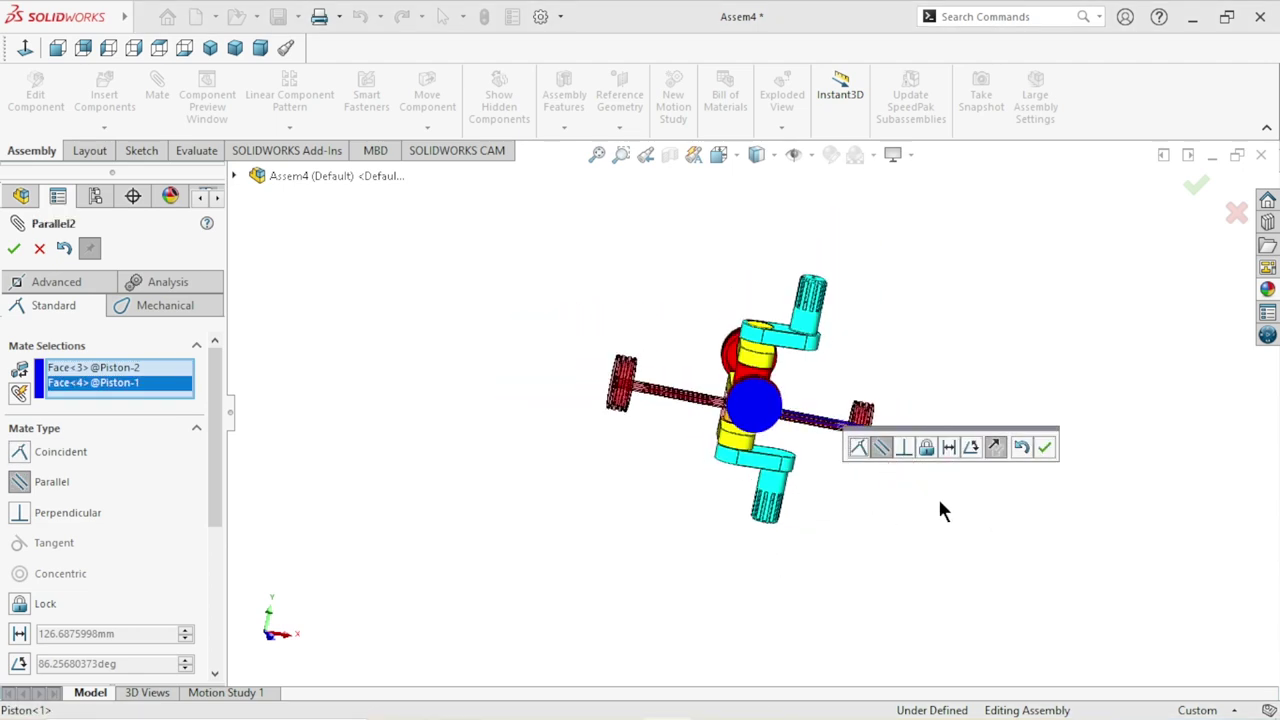
{"action": "left_click", "coordinate": [1047, 447]}
Check the mated pistons from tilted views and close the Mate PropertyManager.
{"action": "middle_click_drag", "start_coordinate": [785, 548], "coordinate": [682, 476]}
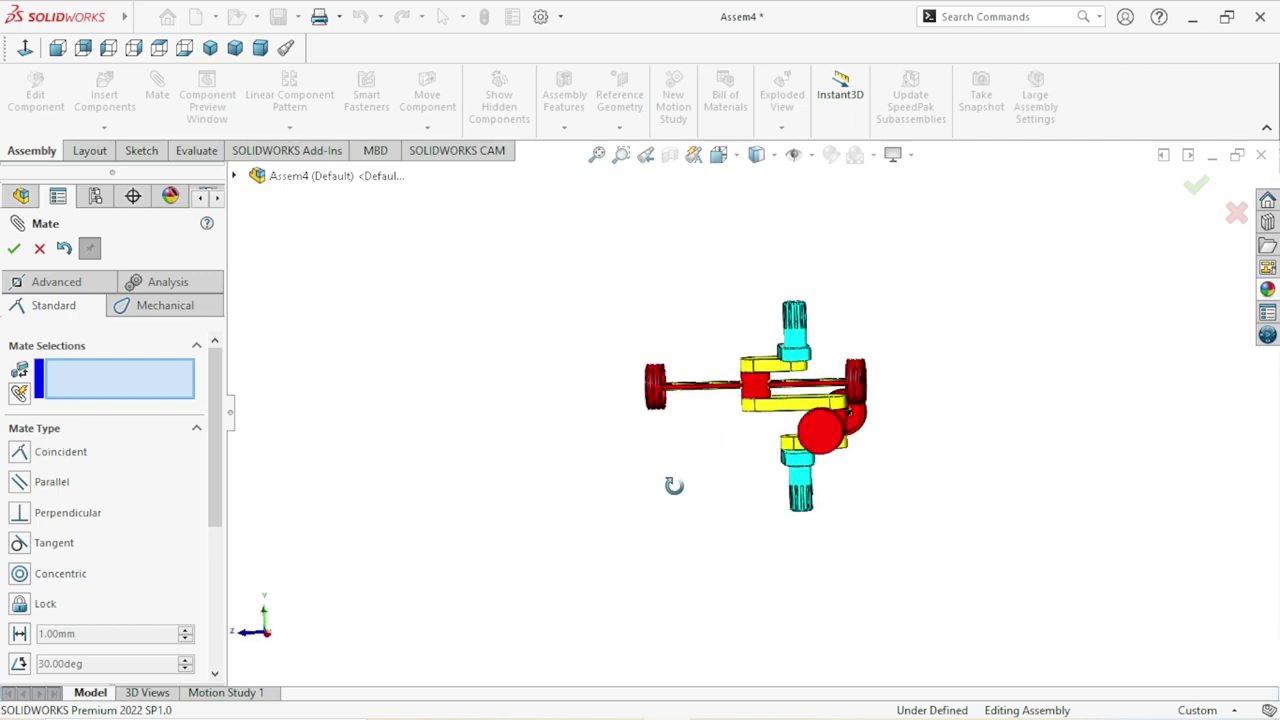
{"action": "mouse_move", "coordinate": [682, 476]}
{"action": "middle_mouse_down"}
{"action": "mouse_move", "coordinate": [857, 470]}
{"action": "mouse_move", "coordinate": [850, 315]}
{"action": "mouse_move", "coordinate": [846, 383]}
{"action": "mouse_move", "coordinate": [860, 423]}
{"action": "mouse_move", "coordinate": [850, 400]}
{"action": "mouse_move", "coordinate": [940, 454]}
{"action": "mouse_move", "coordinate": [820, 460]}
{"action": "middle_mouse_up"}
{"action": "scroll", "coordinate": [783, 400], "scroll_direction": "down", "scroll_amount": 3}
{"action": "scroll", "coordinate": [812, 463], "scroll_direction": "up", "scroll_amount": 3}
{"action": "scroll", "coordinate": [780, 440], "scroll_direction": "down", "scroll_amount": 3}
{"action": "mouse_move", "coordinate": [751, 422]}
{"action": "middle_mouse_down"}
{"action": "mouse_move", "coordinate": [929, 343]}
{"action": "mouse_move", "coordinate": [903, 391]}
{"action": "mouse_move", "coordinate": [951, 406]}
{"action": "mouse_move", "coordinate": [938, 320]}
{"action": "mouse_move", "coordinate": [791, 379]}
{"action": "middle_mouse_up"}
{"action": "left_click", "coordinate": [14, 248]}
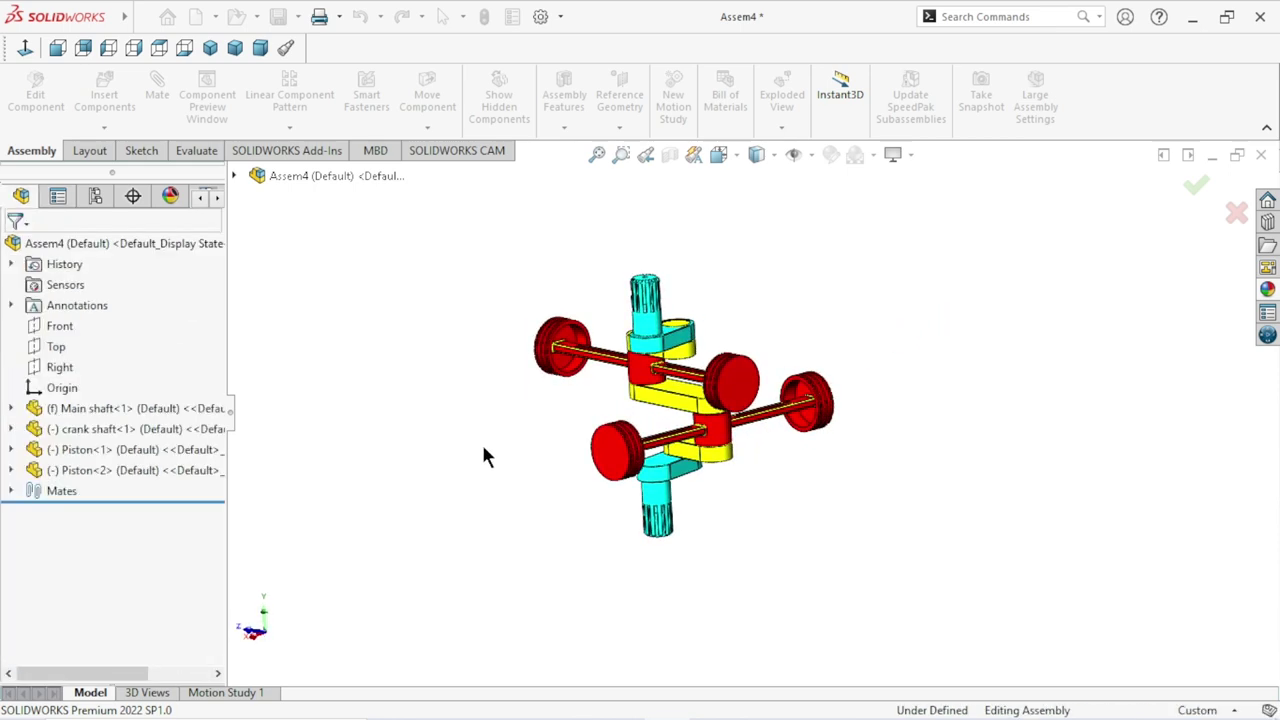
{"action": "mouse_move", "coordinate": [493, 434]}
{"action": "middle_mouse_down"}
{"action": "mouse_move", "coordinate": [542, 402]}
{"action": "mouse_move", "coordinate": [577, 423]}
{"action": "mouse_move", "coordinate": [555, 405]}
{"action": "middle_mouse_up"}
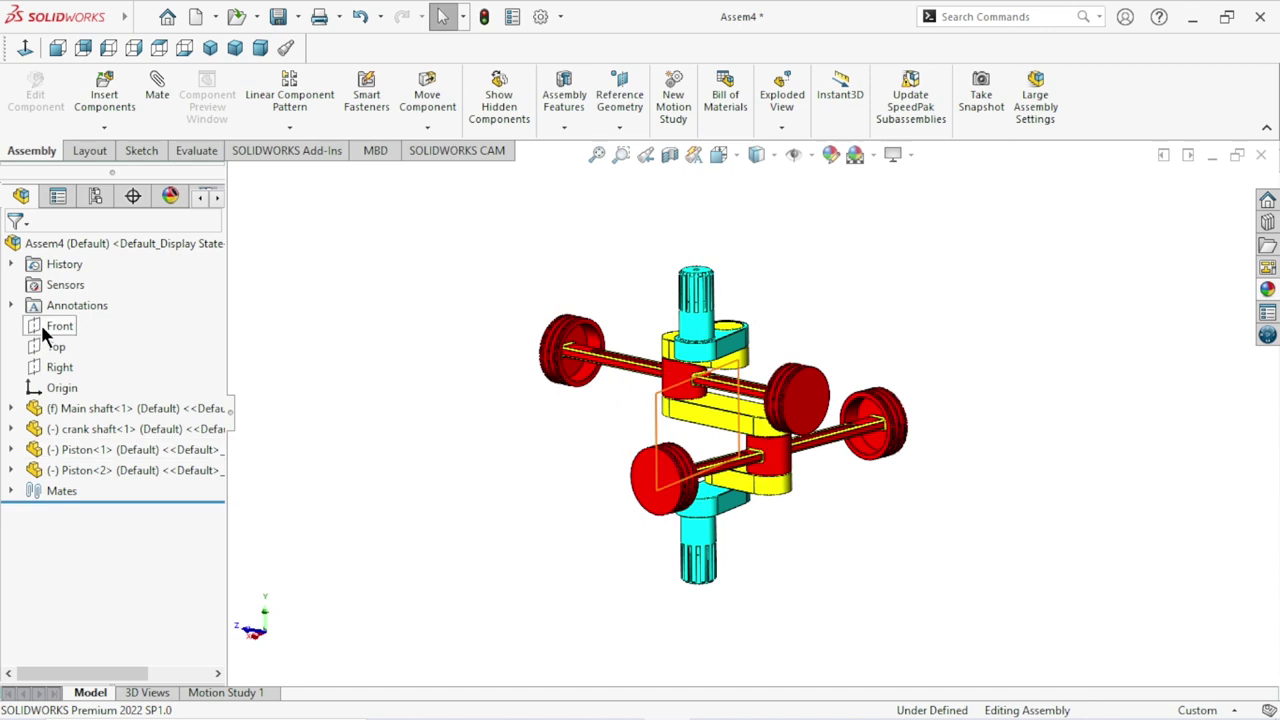
Create reference axis Axis1 at the intersection of the Front and Right planes.
{"action": "left_click", "coordinate": [41, 325]}
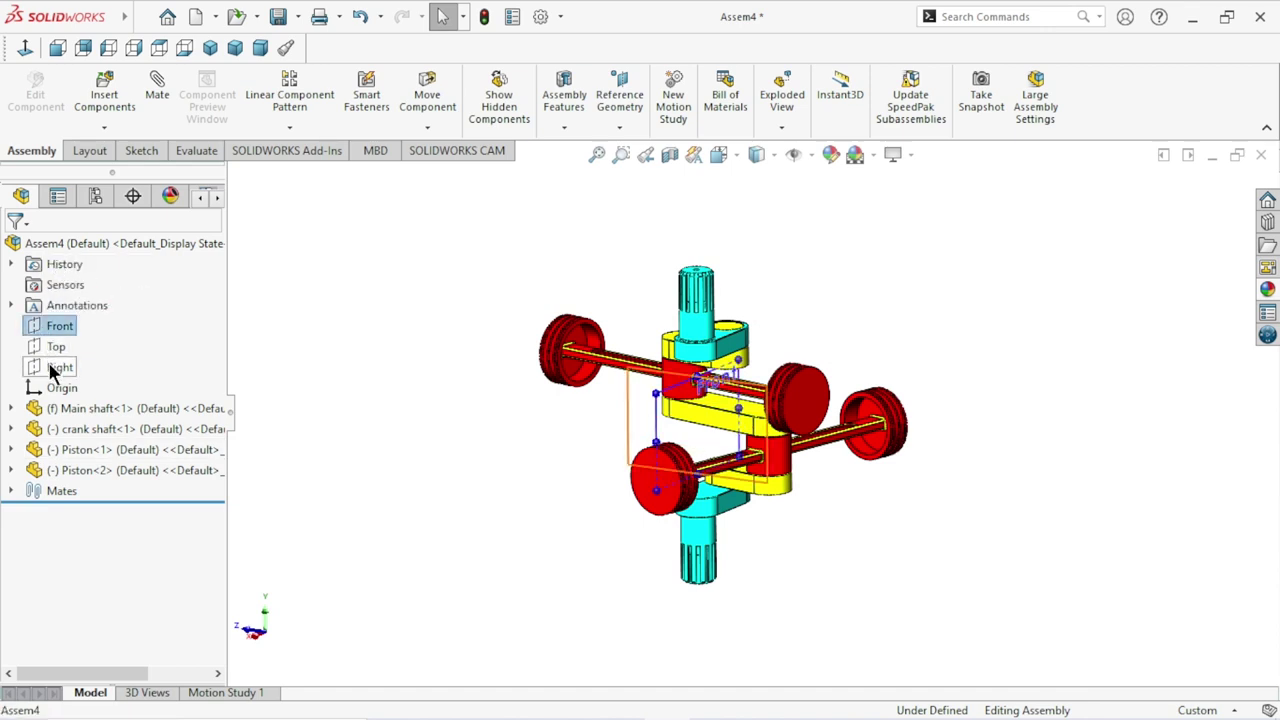
{"action": "left_click", "coordinate": [50, 367], "text": "ctrl"}
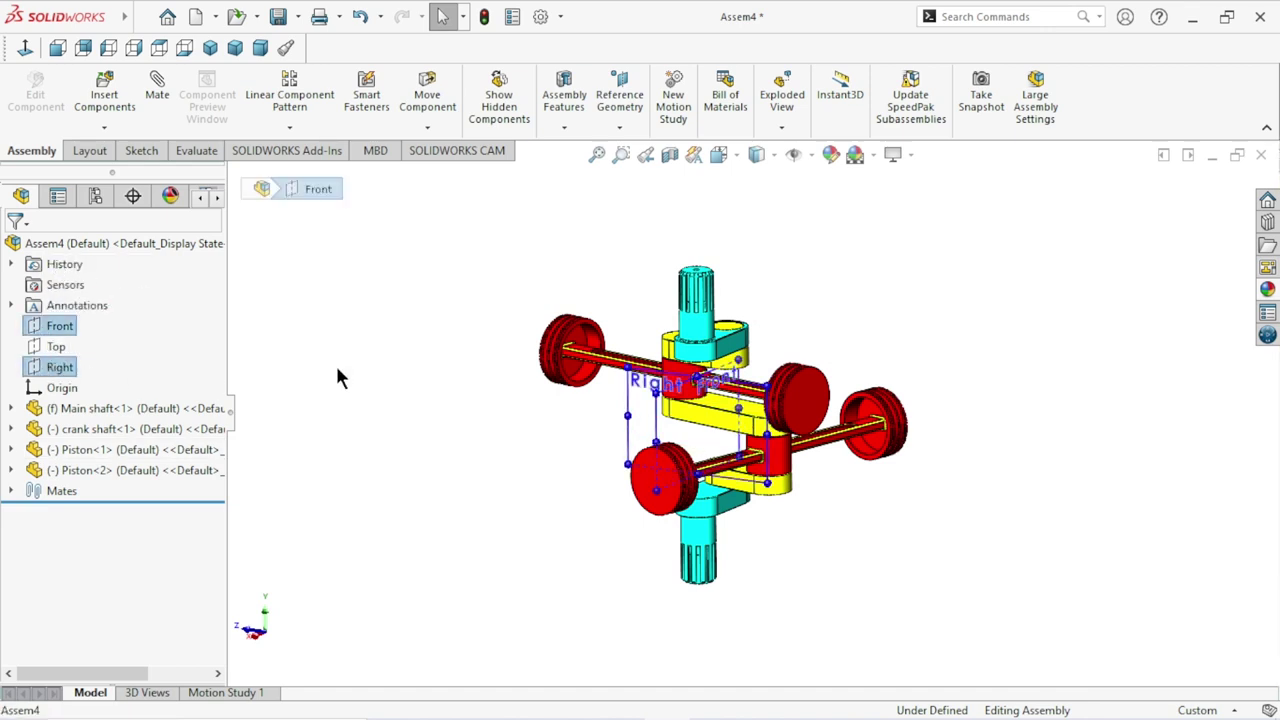
{"action": "left_click", "coordinate": [629, 124]}
{"action": "left_click", "coordinate": [646, 175]}
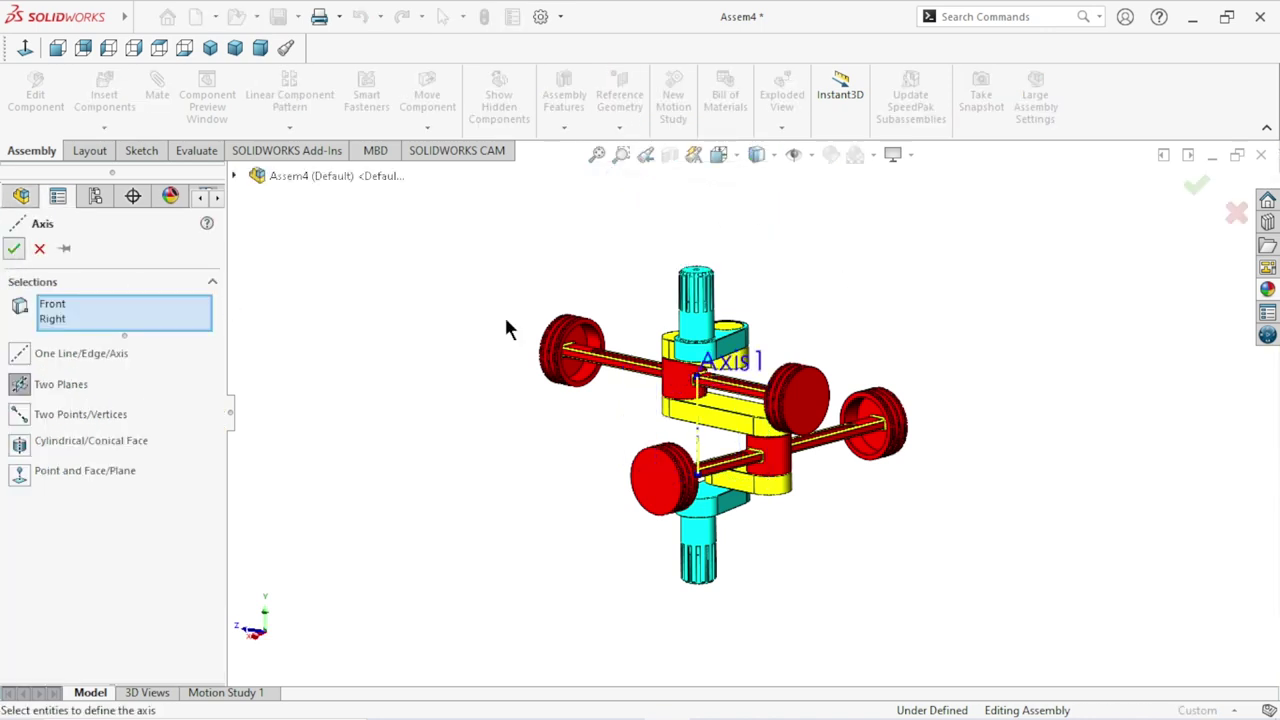
{"action": "key", "text": "Return"}
Show reference axes and temporary axes in the model view.
{"action": "scroll", "coordinate": [755, 440], "scroll_direction": "up", "scroll_amount": 2}
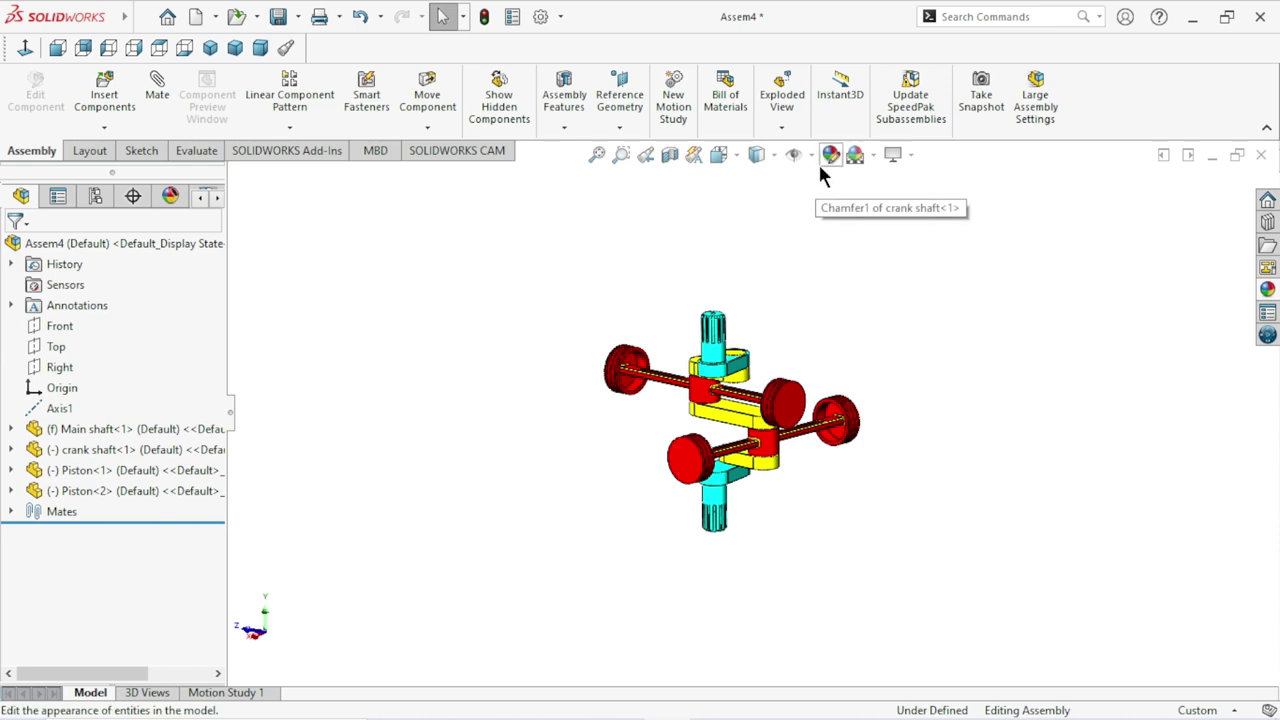
{"action": "left_click", "coordinate": [811, 156]}
{"action": "left_click", "coordinate": [802, 210]}
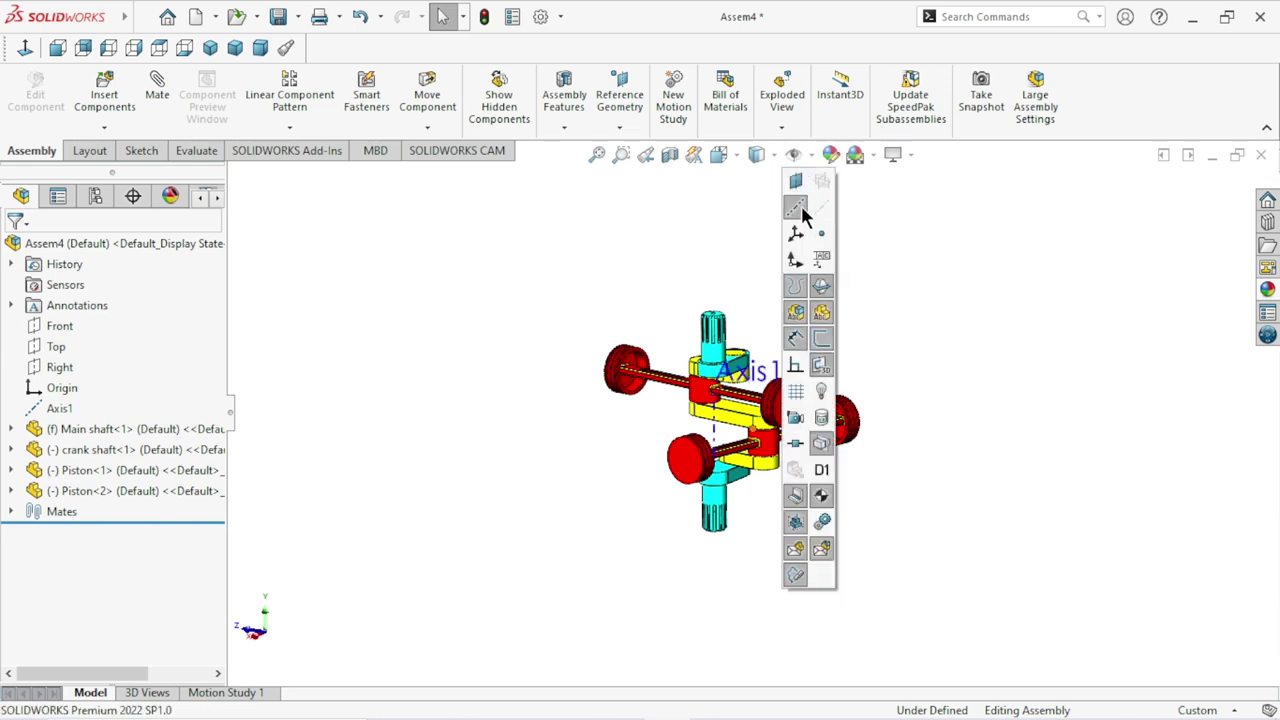
{"action": "left_click", "coordinate": [824, 208]}
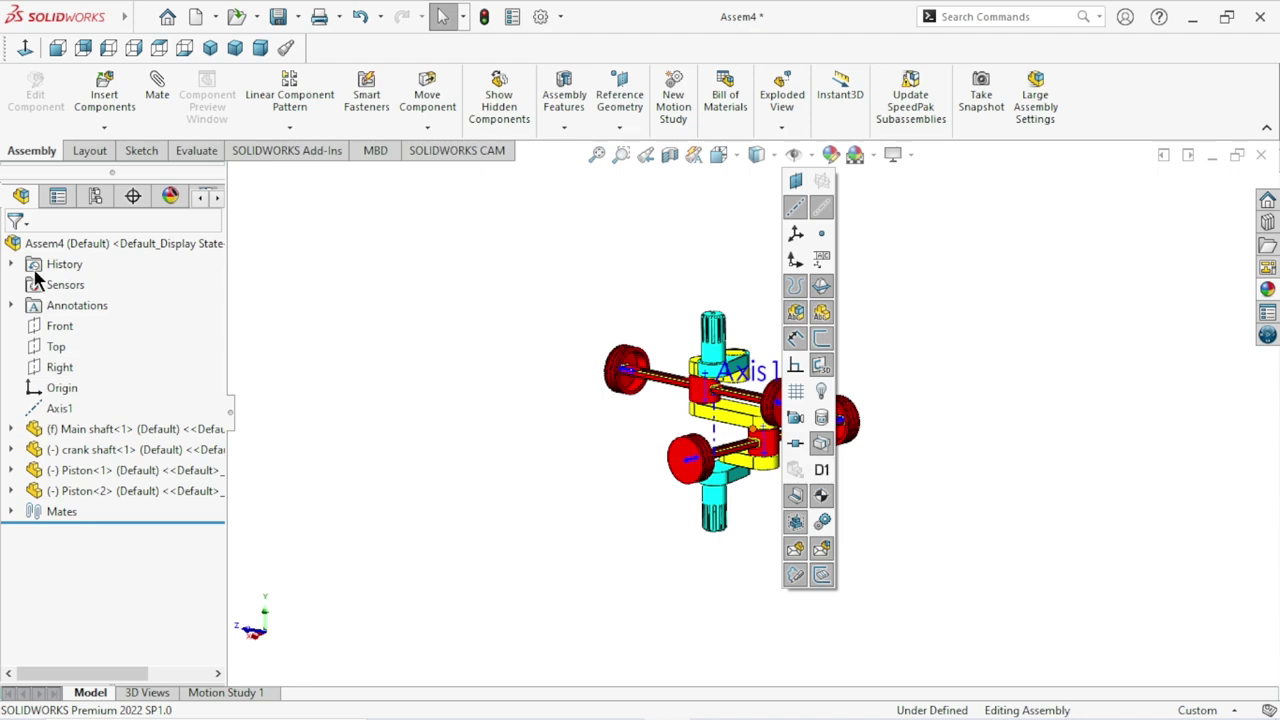
{"action": "scroll", "coordinate": [523, 448], "scroll_direction": "down", "scroll_amount": 2}
{"action": "scroll", "coordinate": [790, 410], "scroll_direction": "down", "scroll_amount": 3}
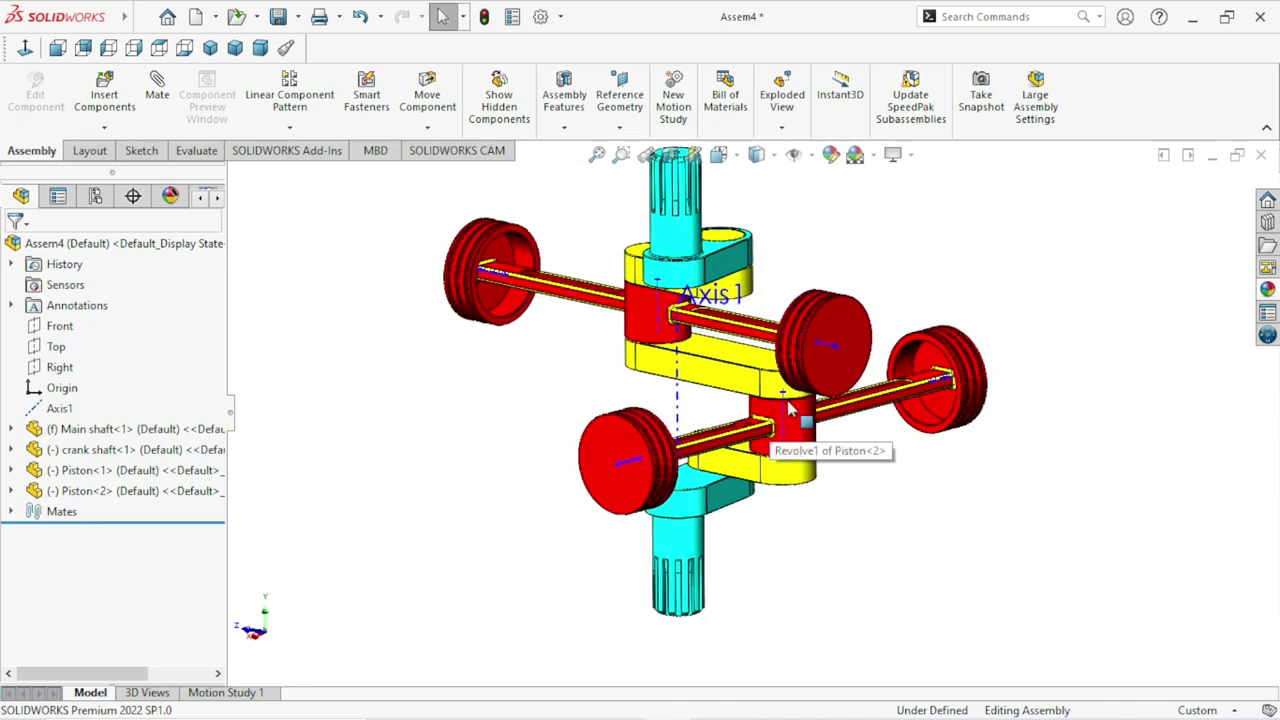
{"action": "mouse_move", "coordinate": [897, 455]}
{"action": "middle_mouse_down"}
{"action": "mouse_move", "coordinate": [807, 451]}
{"action": "mouse_move", "coordinate": [1016, 421]}
{"action": "mouse_move", "coordinate": [989, 477]}
{"action": "mouse_move", "coordinate": [1029, 443]}
{"action": "mouse_move", "coordinate": [870, 430]}
{"action": "middle_mouse_up"}
{"action": "scroll", "coordinate": [740, 345], "scroll_direction": "down", "scroll_amount": 4}
{"action": "scroll", "coordinate": [740, 345], "scroll_direction": "up", "scroll_amount": 2}
{"action": "scroll", "coordinate": [717, 462], "scroll_direction": "up", "scroll_amount": 4}
{"action": "scroll", "coordinate": [737, 527], "scroll_direction": "down", "scroll_amount": 3}
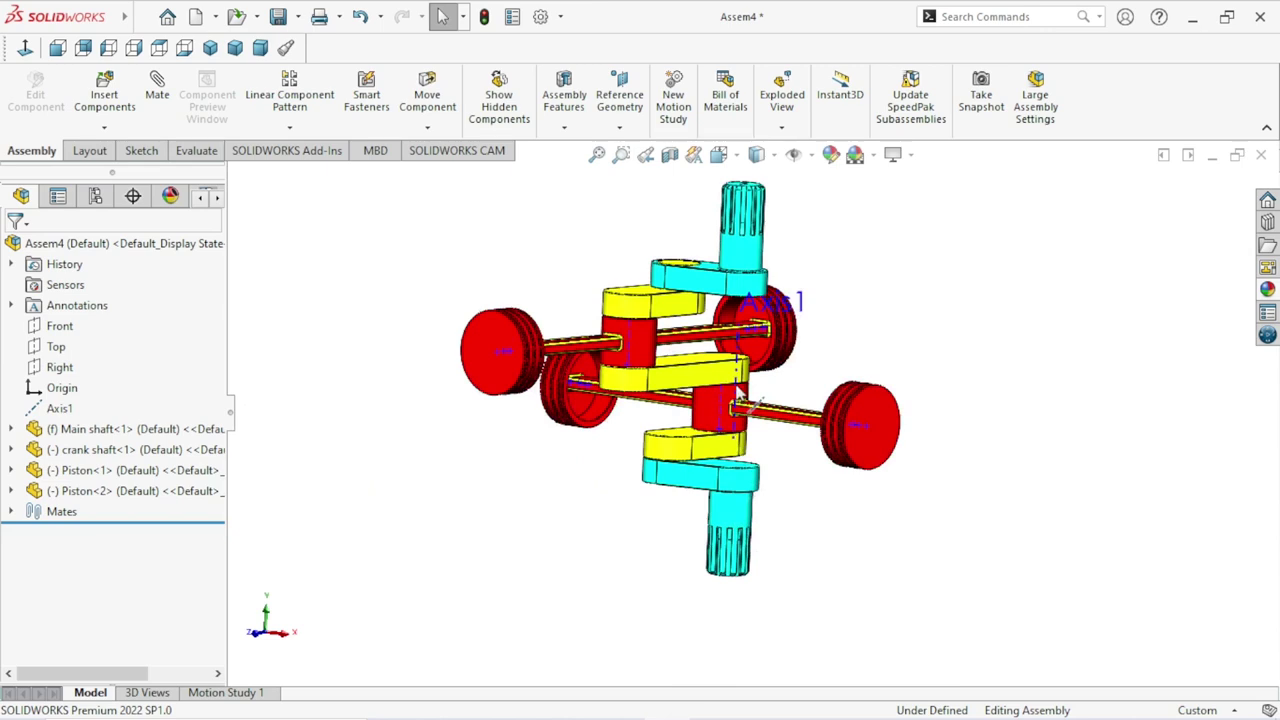
{"action": "scroll", "coordinate": [737, 527], "scroll_direction": "down", "scroll_amount": 1}
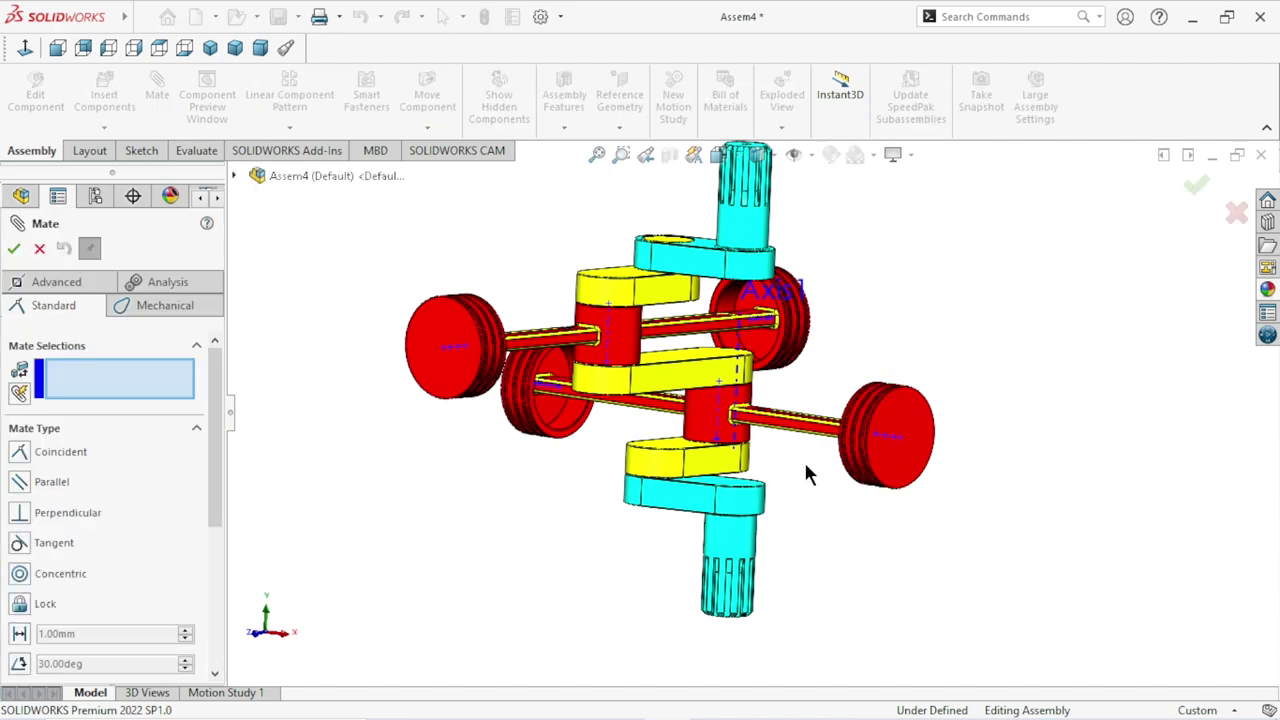
Select Axis1 as the first mate reference and orbit to a near-front view.
{"action": "left_click", "coordinate": [745, 345]}
{"action": "scroll", "coordinate": [790, 510], "scroll_direction": "down", "scroll_amount": 3}
{"action": "middle_click_drag", "start_coordinate": [803, 535], "coordinate": [766, 297]}
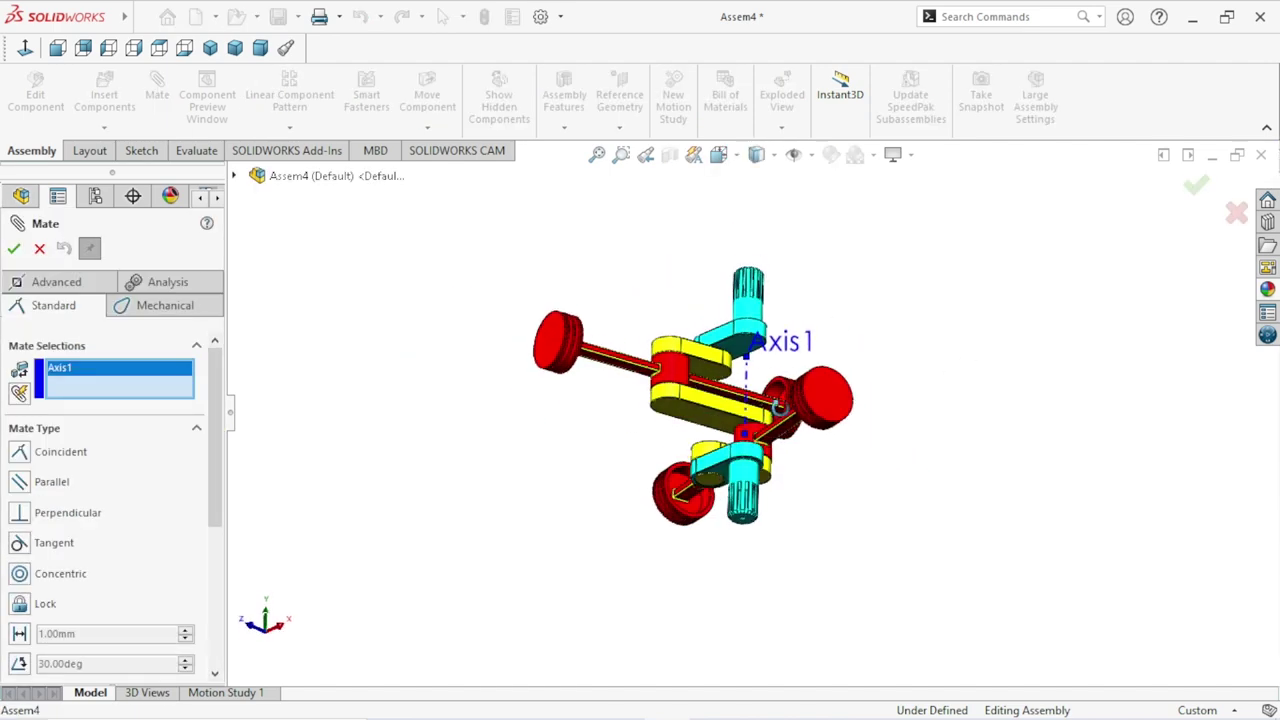
{"action": "scroll", "coordinate": [766, 297], "scroll_direction": "up", "scroll_amount": 2}
{"action": "scroll", "coordinate": [720, 330], "scroll_direction": "up", "scroll_amount": 3}
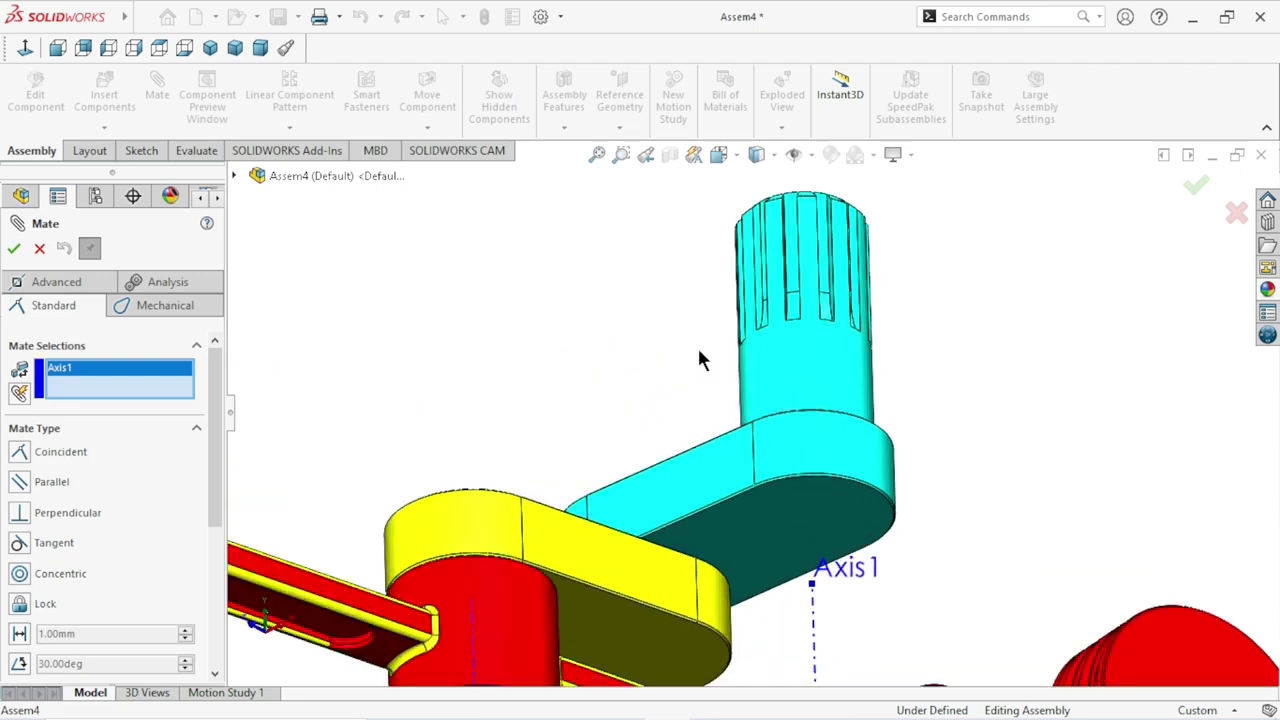
{"action": "scroll", "coordinate": [792, 349], "scroll_direction": "up", "scroll_amount": 2}
{"action": "scroll", "coordinate": [792, 349], "scroll_direction": "down", "scroll_amount": 5}
{"action": "scroll", "coordinate": [800, 500], "scroll_direction": "down", "scroll_amount": 3}
{"action": "scroll", "coordinate": [790, 545], "scroll_direction": "up", "scroll_amount": 2}
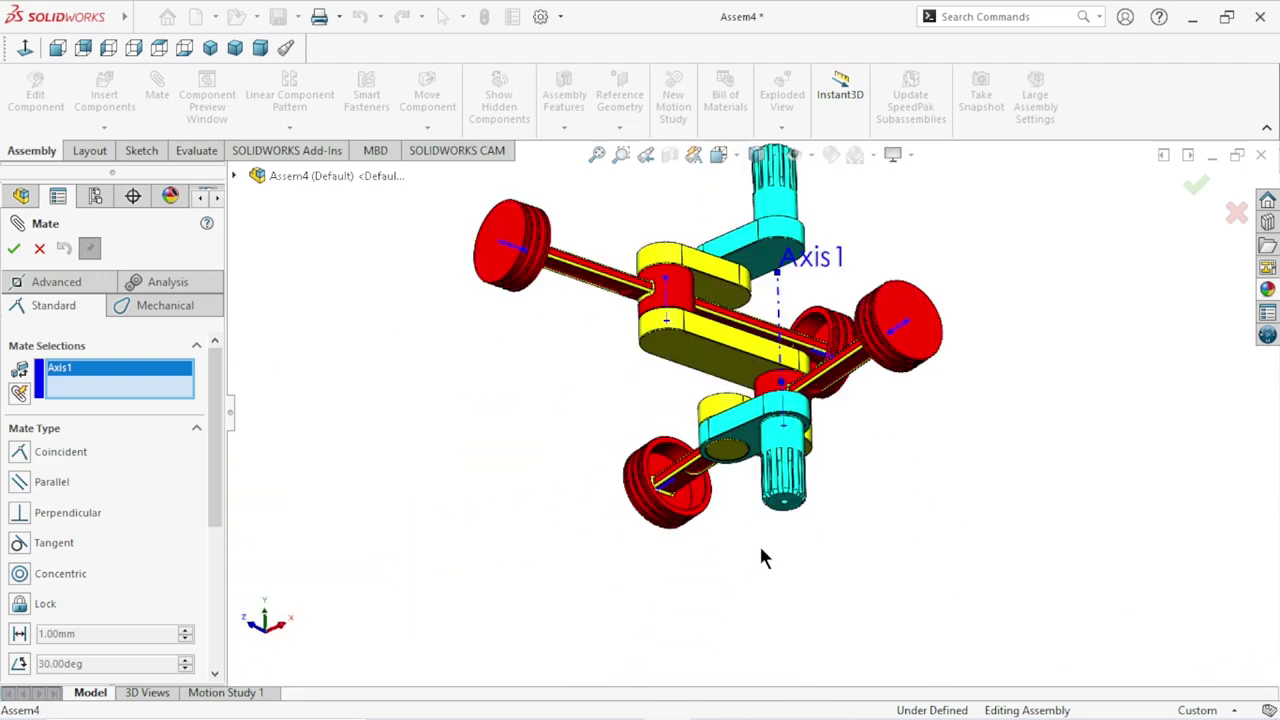
{"action": "scroll", "coordinate": [760, 555], "scroll_direction": "up", "scroll_amount": 2}
{"action": "scroll", "coordinate": [785, 510], "scroll_direction": "up", "scroll_amount": 2}
{"action": "scroll", "coordinate": [806, 463], "scroll_direction": "up", "scroll_amount": 2}
{"action": "mouse_move", "coordinate": [874, 434]}
{"action": "middle_mouse_down"}
{"action": "mouse_move", "coordinate": [864, 468]}
{"action": "mouse_move", "coordinate": [830, 426]}
{"action": "mouse_move", "coordinate": [836, 505]}
{"action": "middle_mouse_up"}
{"action": "middle_click_drag", "start_coordinate": [839, 406], "coordinate": [817, 294]}
{"action": "scroll", "coordinate": [757, 236], "scroll_direction": "down", "scroll_amount": 5}
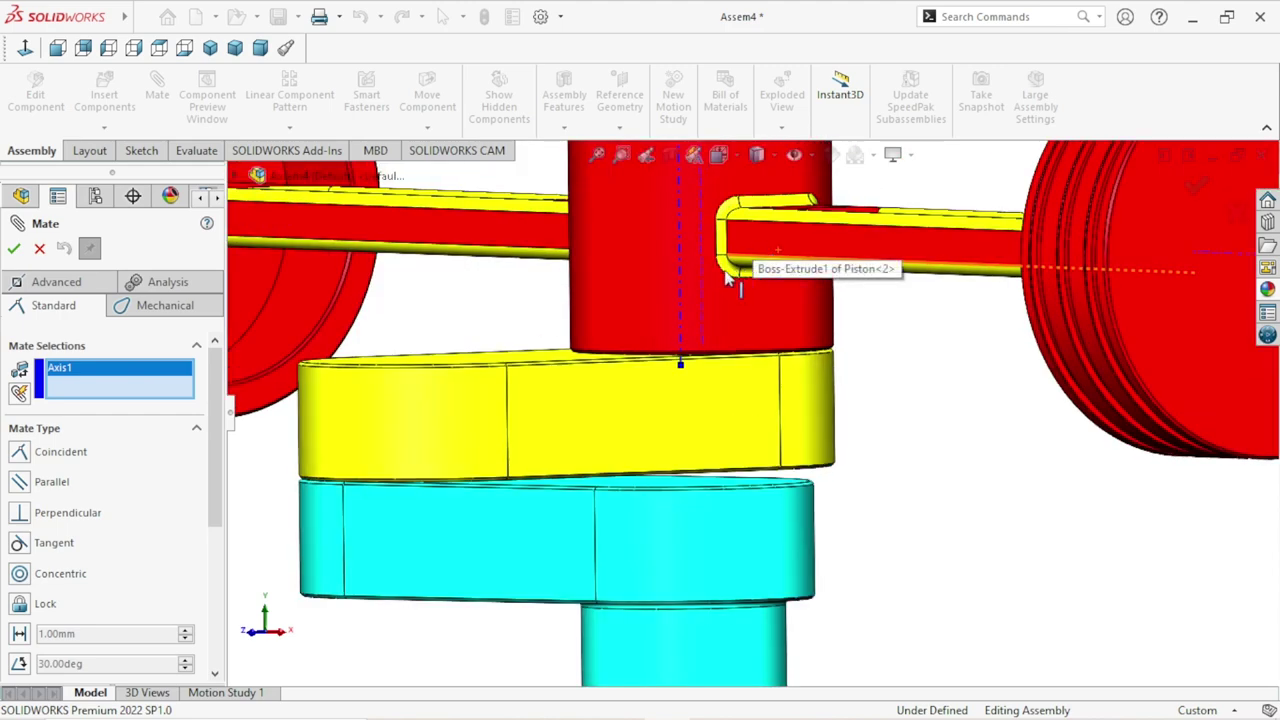
Make Piston-2's axis coincident with Axis1.
{"action": "left_click", "coordinate": [703, 272]}
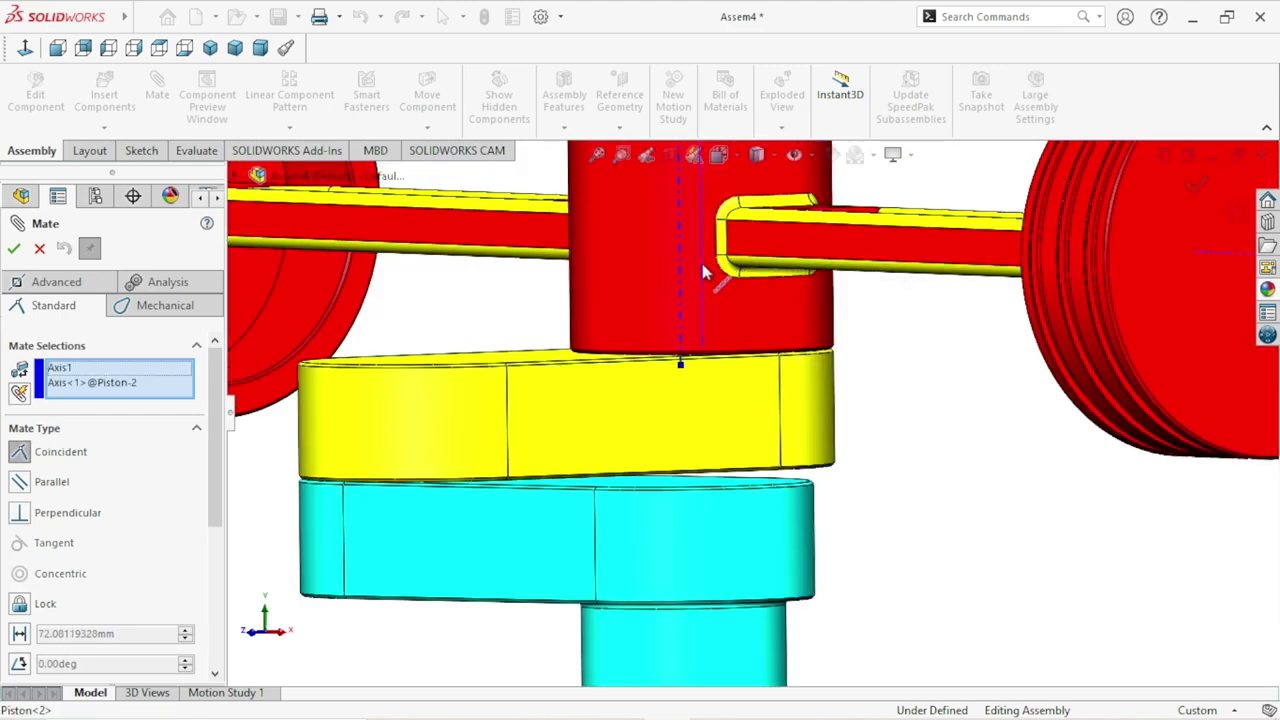
{"action": "scroll", "coordinate": [748, 390], "scroll_direction": "up", "scroll_amount": 5}
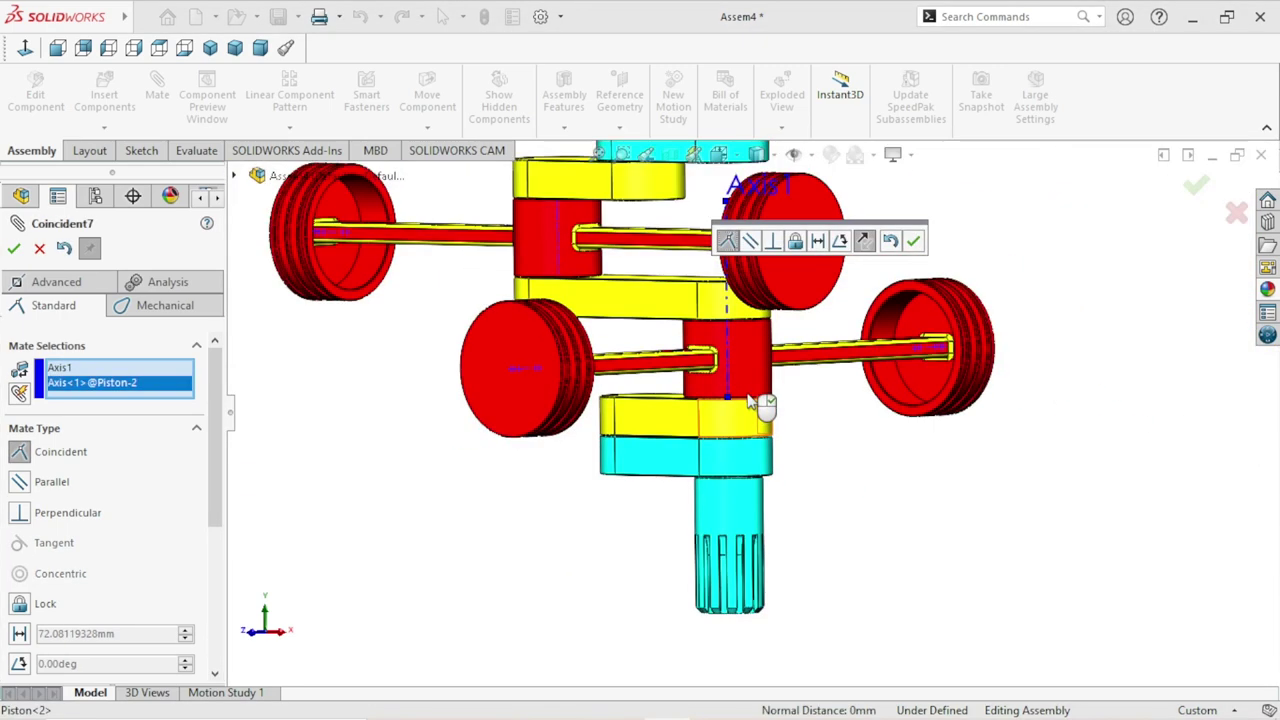
{"action": "scroll", "coordinate": [757, 400], "scroll_direction": "up", "scroll_amount": 2}
{"action": "scroll", "coordinate": [866, 337], "scroll_direction": "down", "scroll_amount": 2}
{"action": "scroll", "coordinate": [934, 289], "scroll_direction": "down", "scroll_amount": 2}
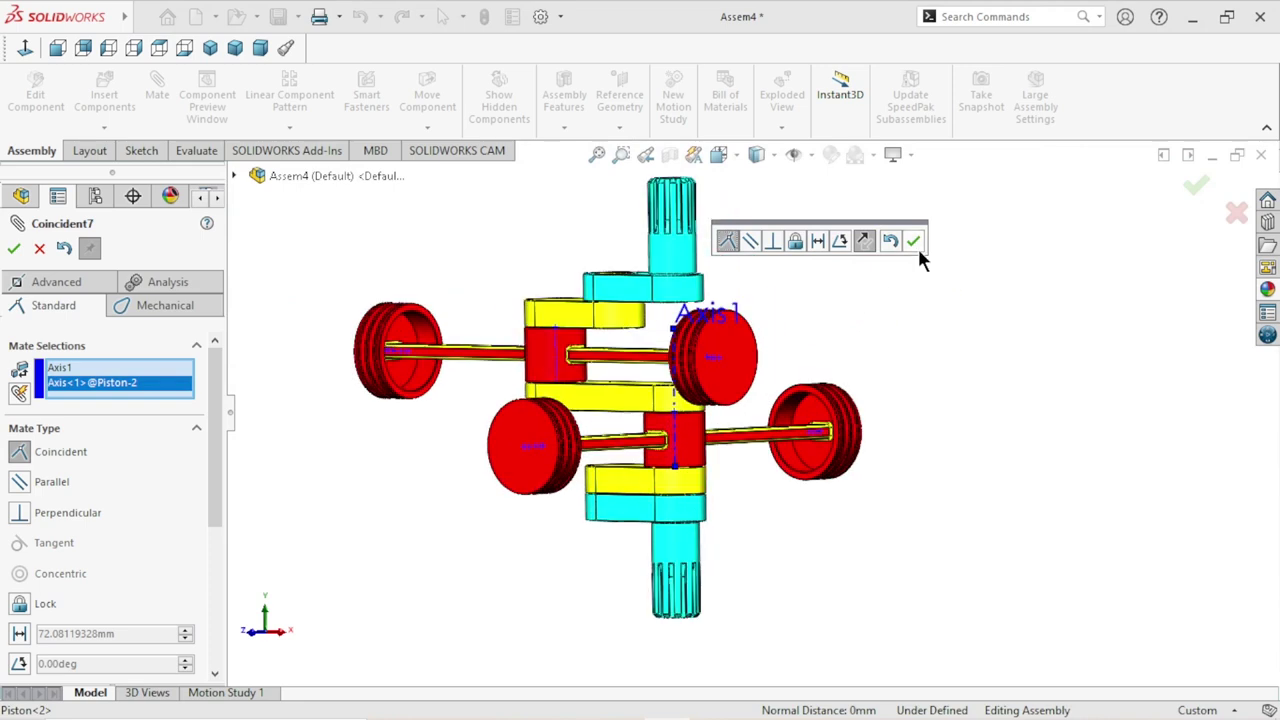
{"action": "left_click", "coordinate": [914, 244]}
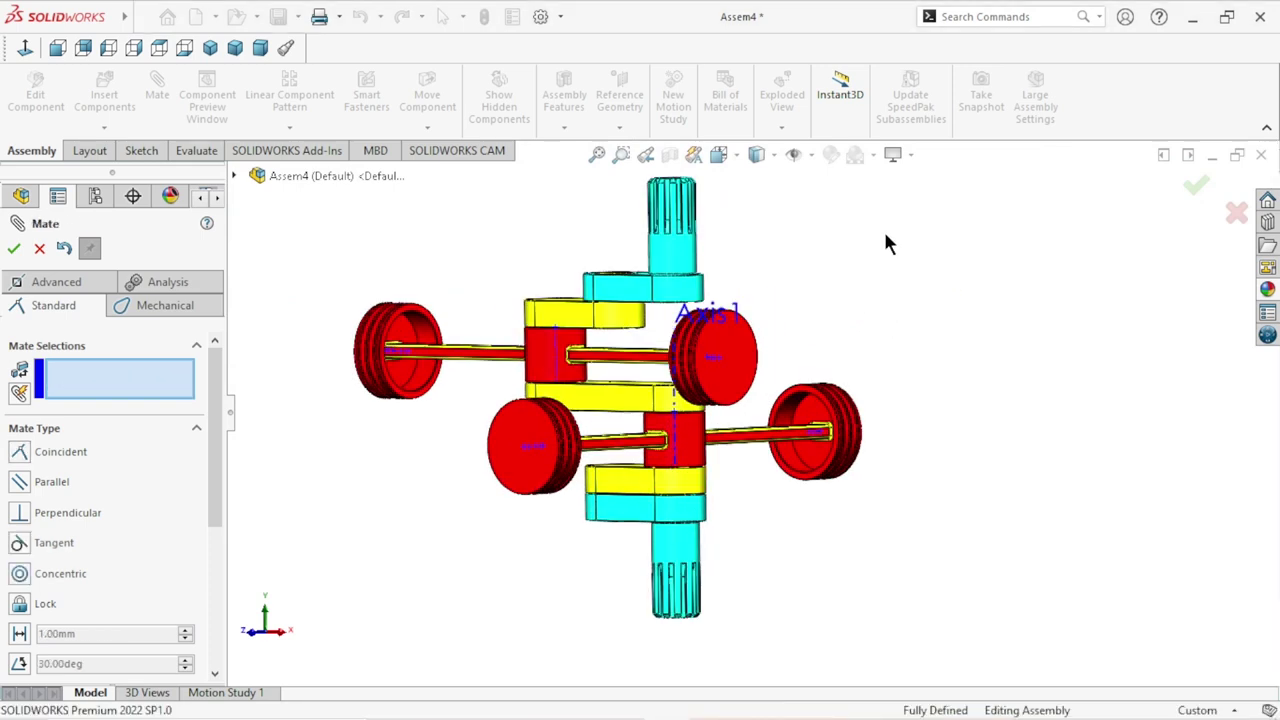
{"action": "left_click", "coordinate": [811, 154]}
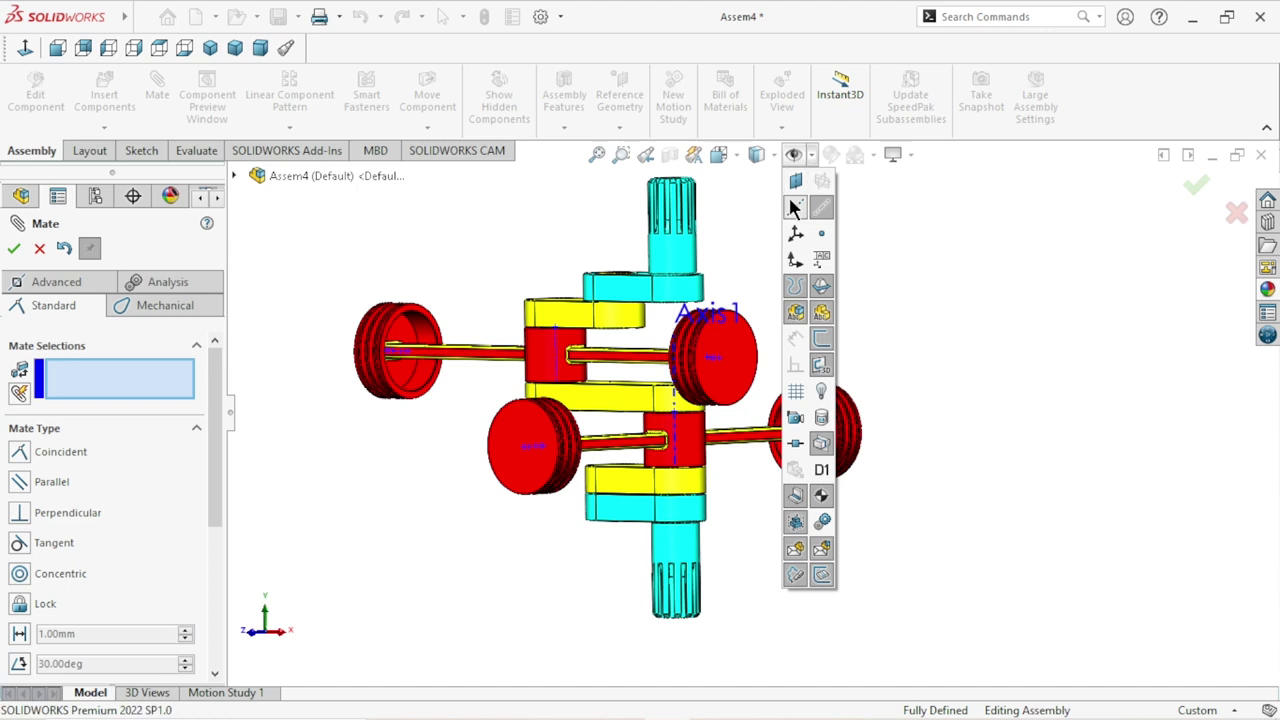
{"action": "left_click", "coordinate": [810, 151]}
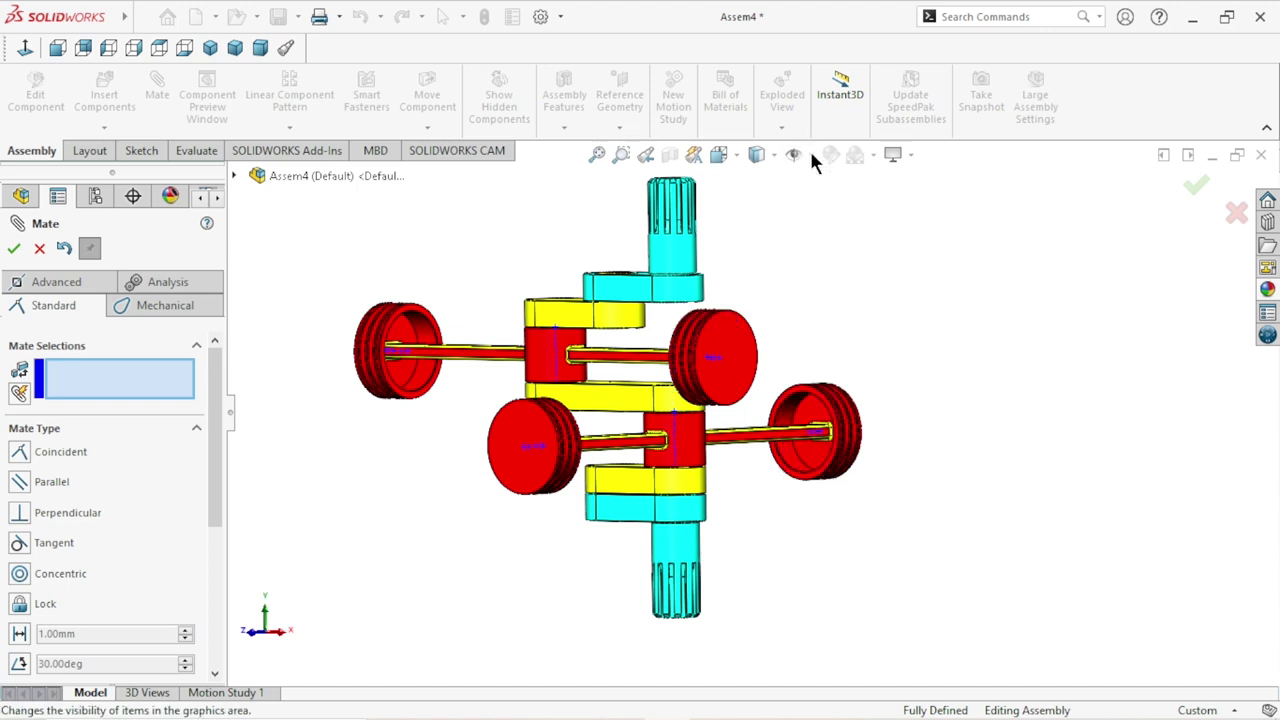
{"action": "left_click", "coordinate": [810, 151]}
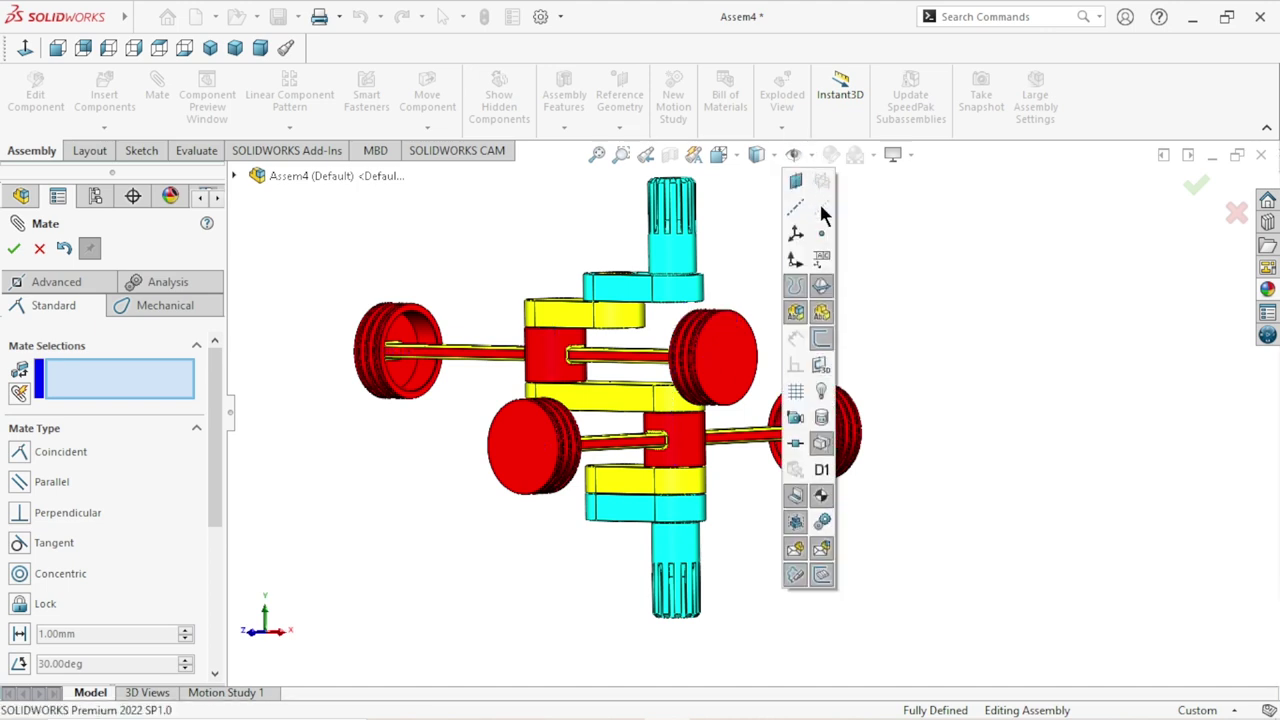
{"action": "left_click", "coordinate": [821, 286]}
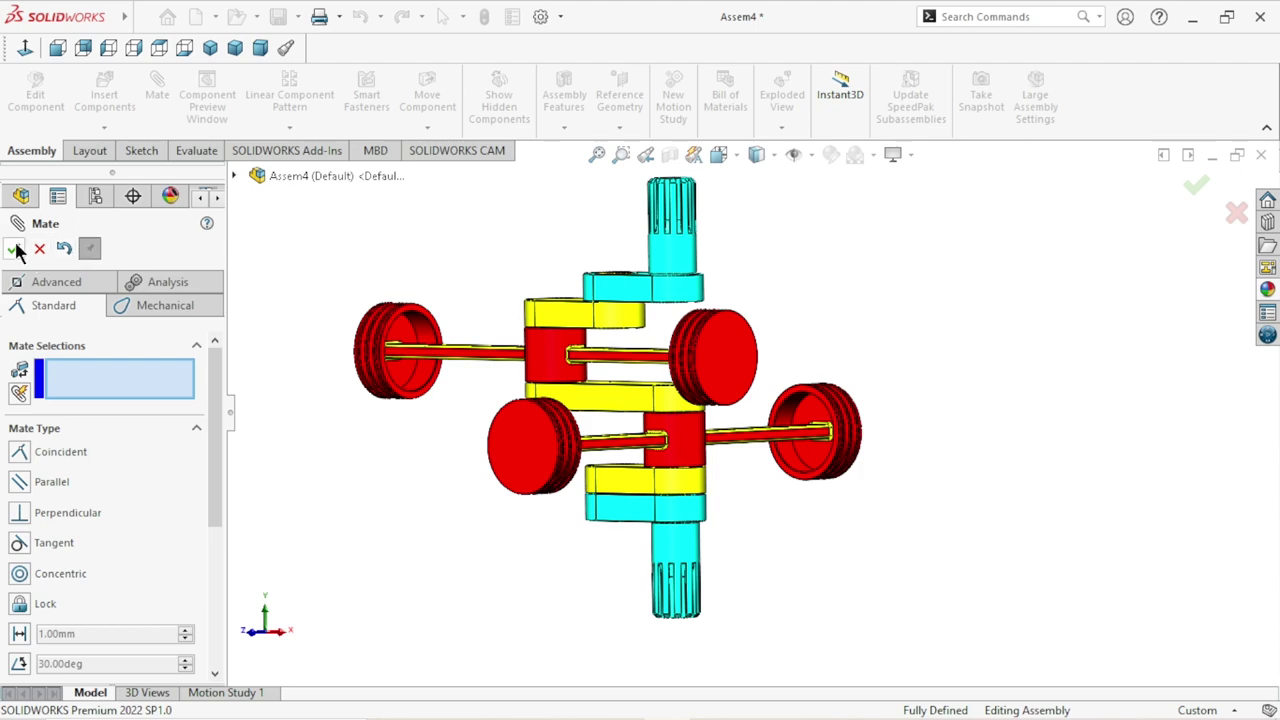
{"action": "scroll", "coordinate": [450, 515], "scroll_direction": "up", "scroll_amount": 2}
{"action": "scroll", "coordinate": [700, 425], "scroll_direction": "down", "scroll_amount": 1}
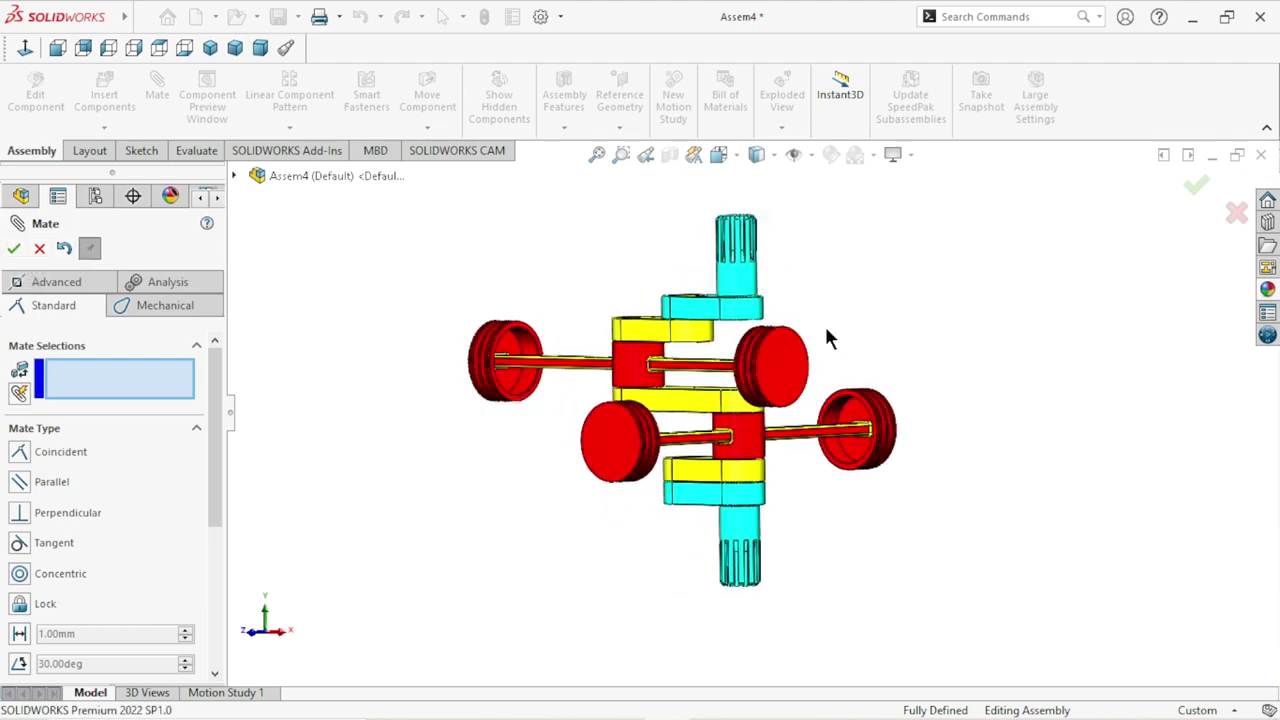
{"action": "middle_click_drag", "start_coordinate": [826, 333], "coordinate": [800, 340]}
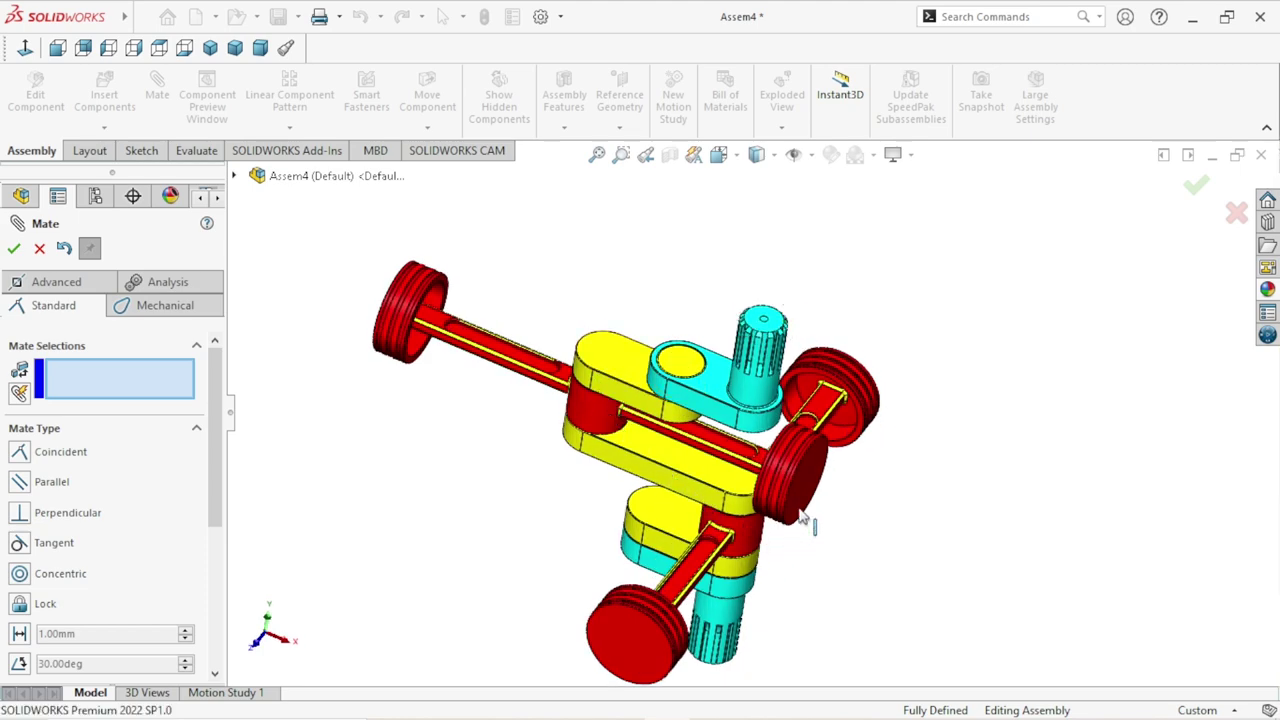
{"action": "scroll", "coordinate": [830, 500], "scroll_direction": "up", "scroll_amount": 3}
{"action": "scroll", "coordinate": [975, 500], "scroll_direction": "down", "scroll_amount": 2}
{"action": "scroll", "coordinate": [957, 430], "scroll_direction": "up", "scroll_amount": 1}
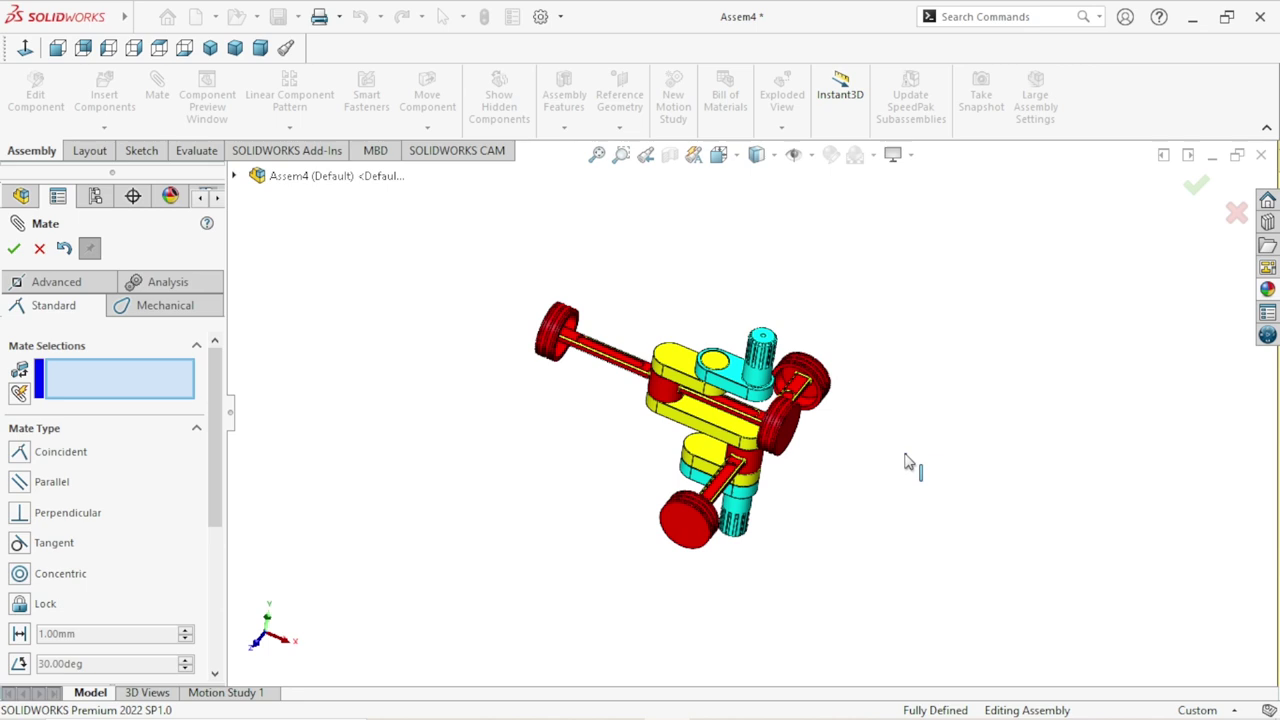
{"action": "middle_click_drag", "start_coordinate": [898, 447], "coordinate": [949, 397]}
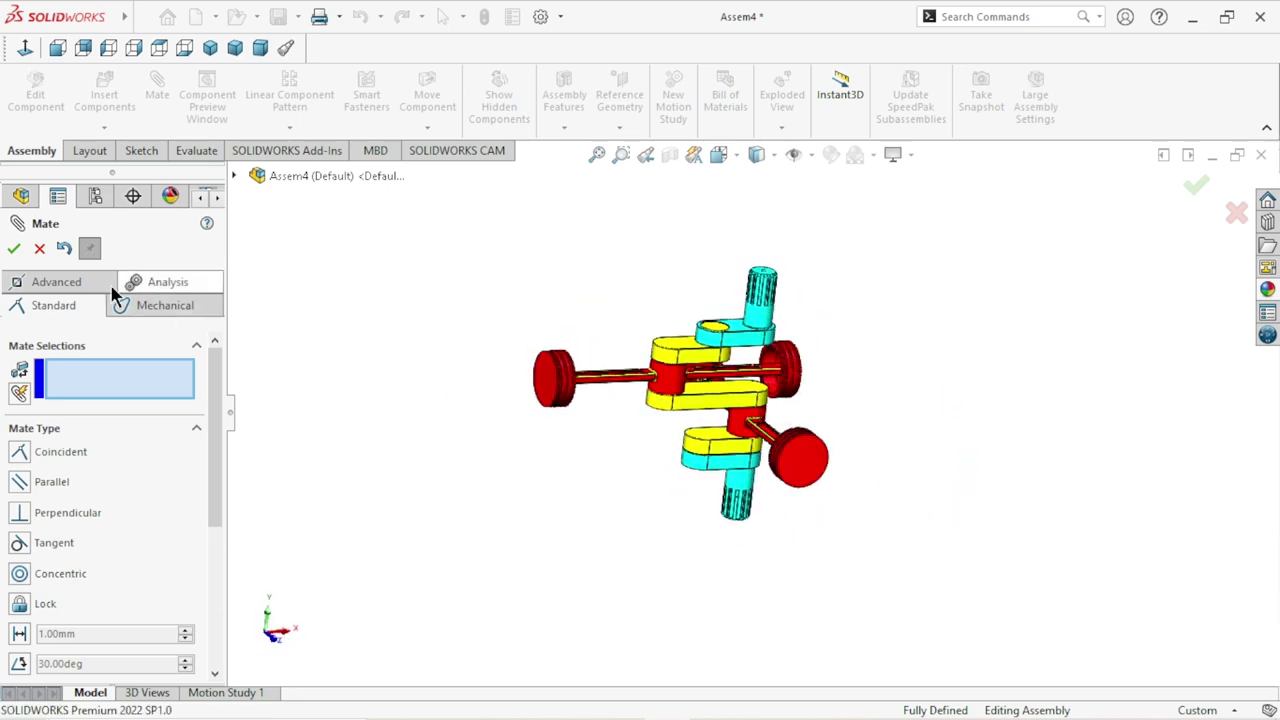
{"action": "left_click", "coordinate": [14, 248]}
Select the pistons and crank shaft to test whether the linkage moves.
{"action": "left_click", "coordinate": [556, 385]}
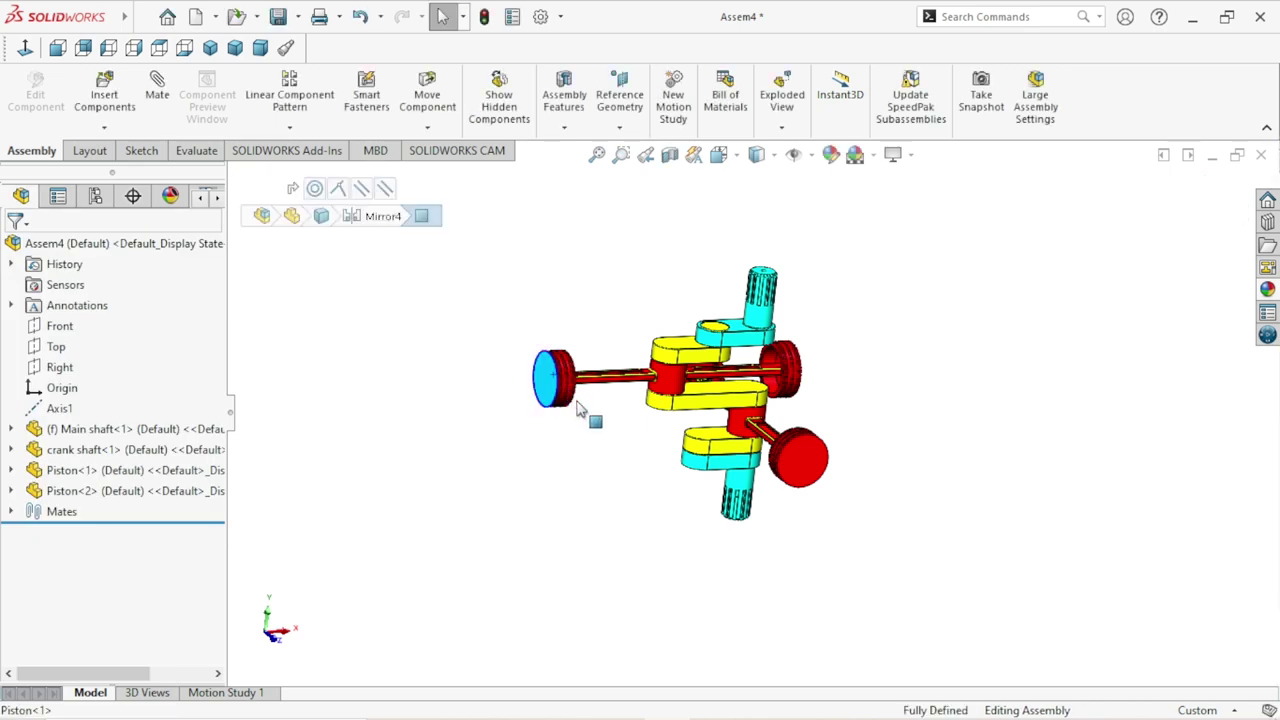
{"action": "left_click_drag", "start_coordinate": [795, 472], "coordinate": [722, 470]}
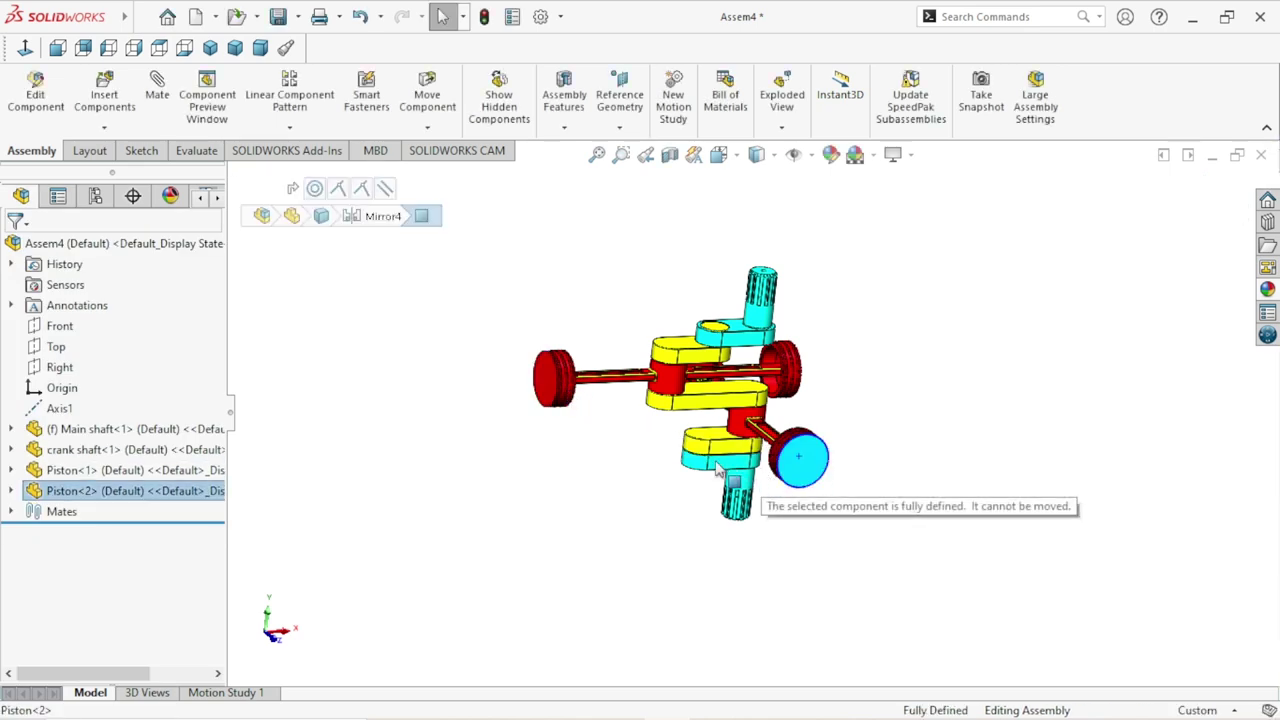
{"action": "scroll", "coordinate": [715, 462], "scroll_direction": "down", "scroll_amount": 2}
{"action": "left_click", "coordinate": [708, 453]}
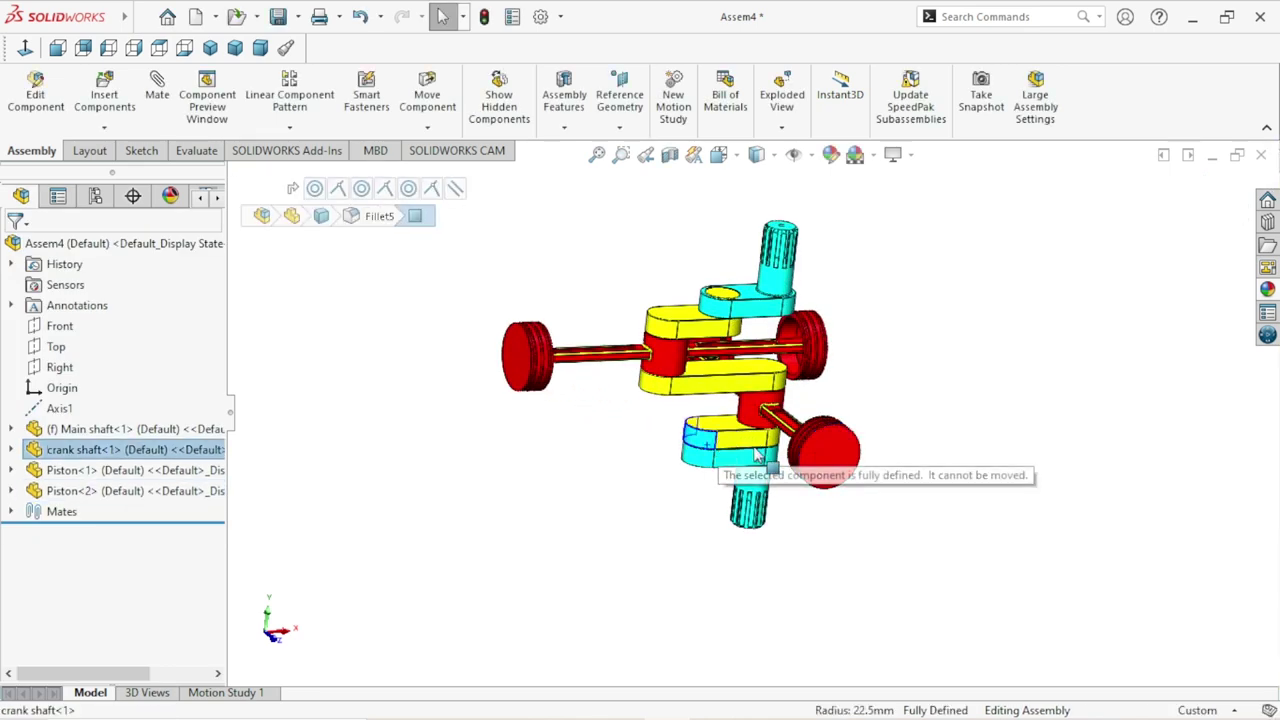
Switch the Main shaft from fixed to Float.
{"action": "right_click", "coordinate": [786, 288]}
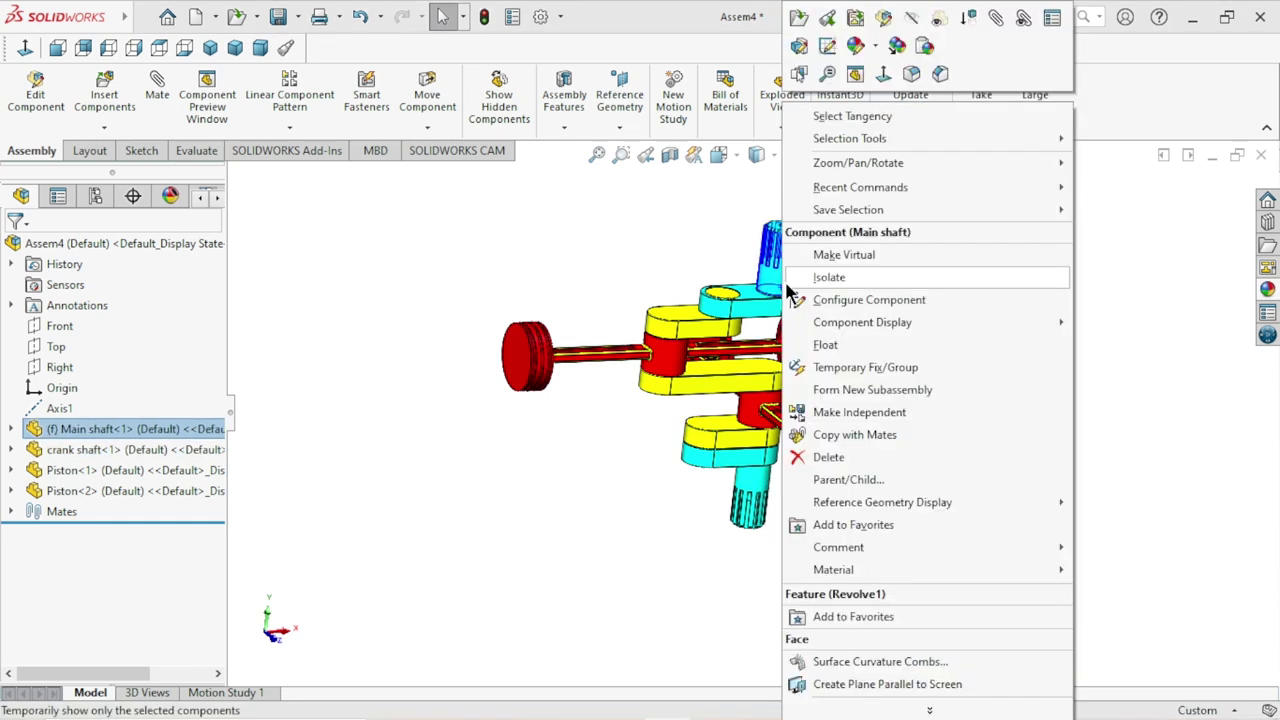
{"action": "left_click", "coordinate": [830, 351]}
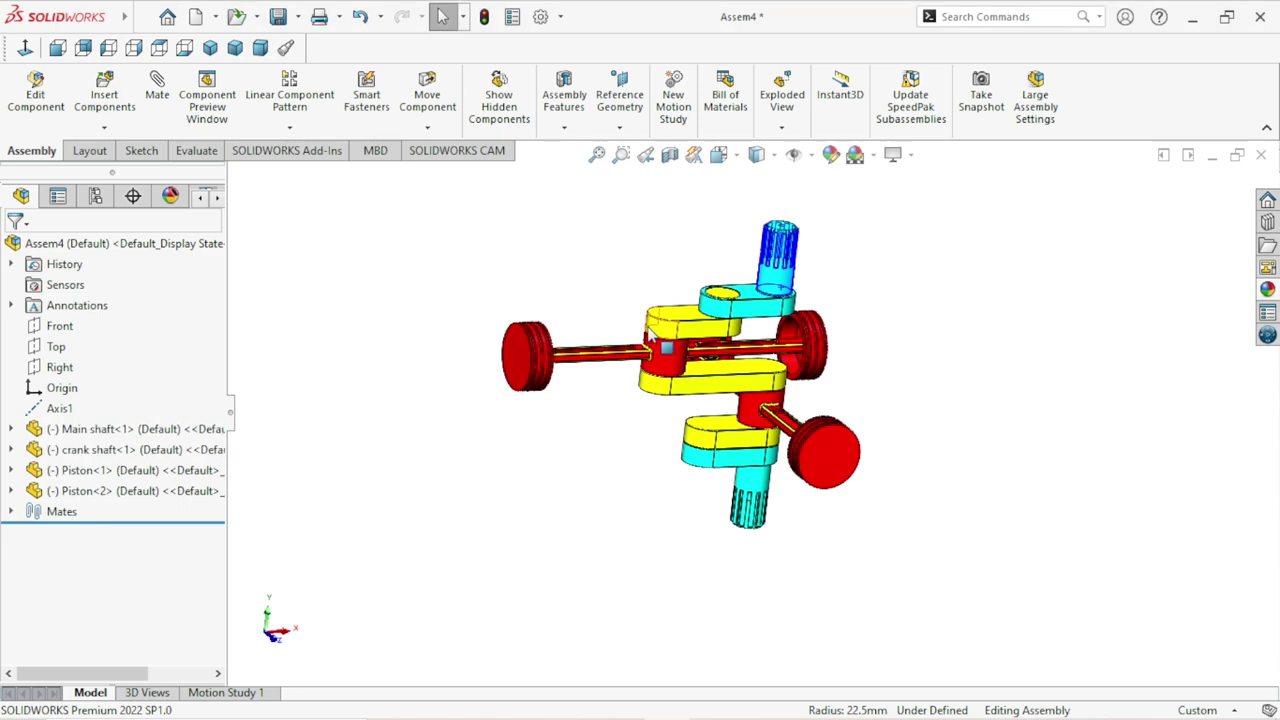
{"action": "right_click", "coordinate": [656, 336]}
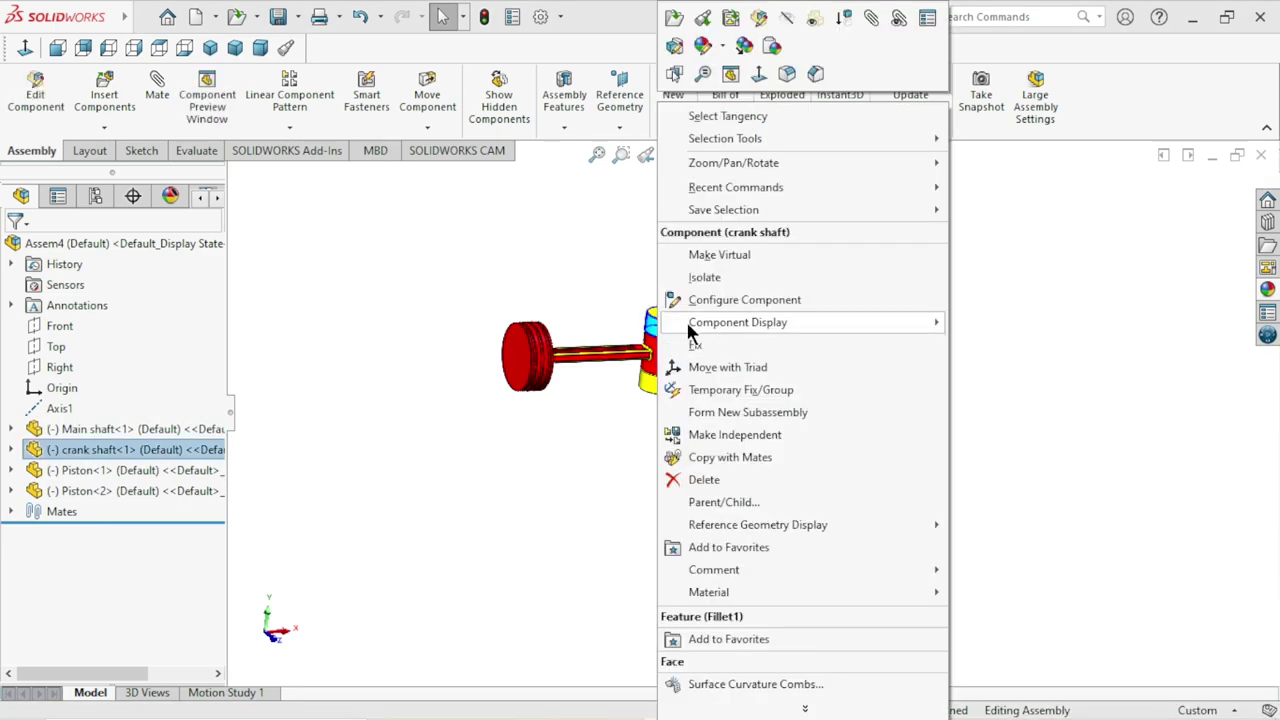
{"action": "left_click", "coordinate": [1104, 322]}
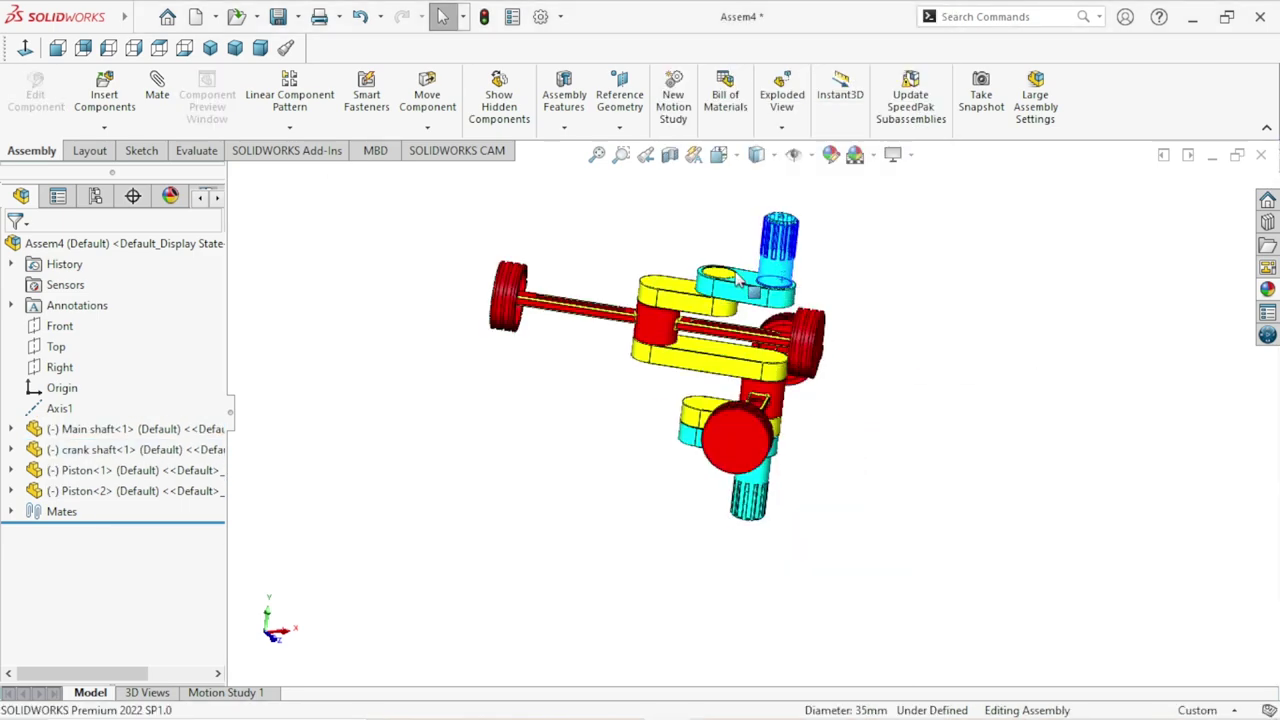
Drag the main shaft to rotate the whole linkage.
{"action": "left_click_drag", "start_coordinate": [760, 208], "coordinate": [724, 343]}
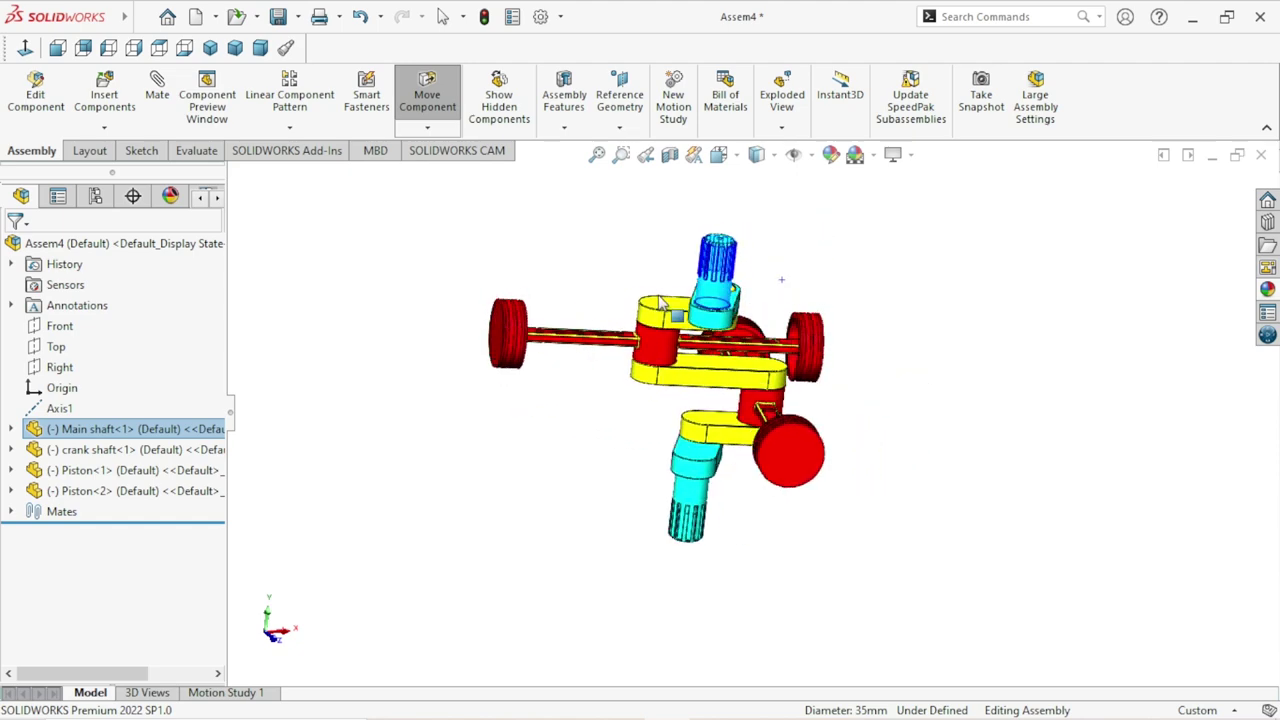
{"action": "left_click_drag", "start_coordinate": [724, 343], "coordinate": [779, 440]}
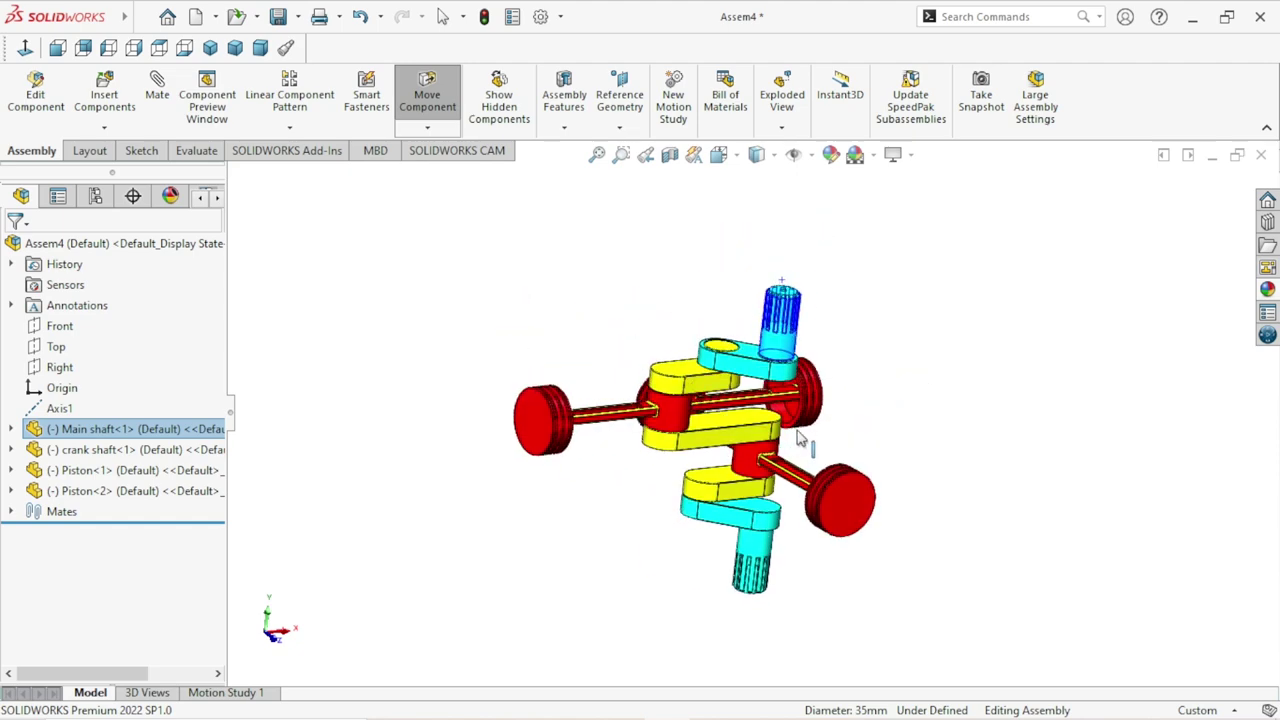
{"action": "left_click", "coordinate": [765, 440]}
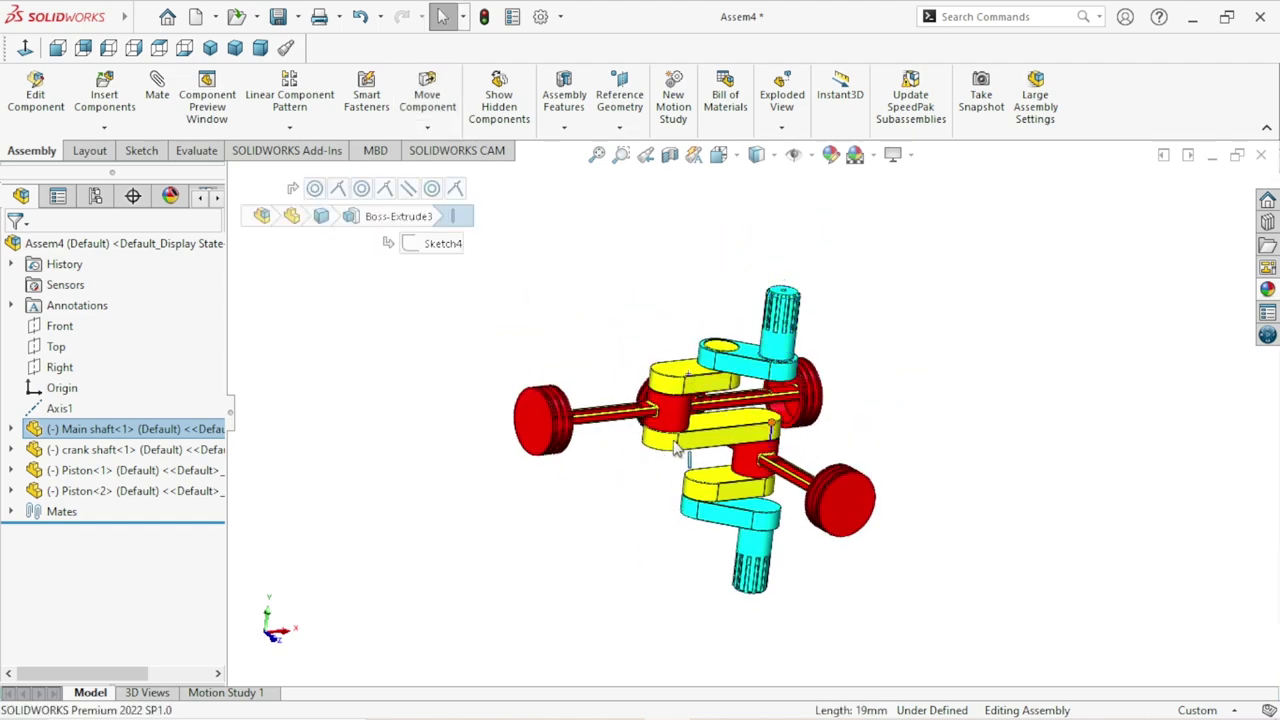
{"action": "middle_click_drag", "start_coordinate": [676, 450], "coordinate": [651, 443]}
{"action": "scroll", "coordinate": [651, 443], "scroll_direction": "down", "scroll_amount": 1}
{"action": "scroll", "coordinate": [766, 450], "scroll_direction": "down", "scroll_amount": 3}
{"action": "scroll", "coordinate": [680, 455], "scroll_direction": "down", "scroll_amount": 2}
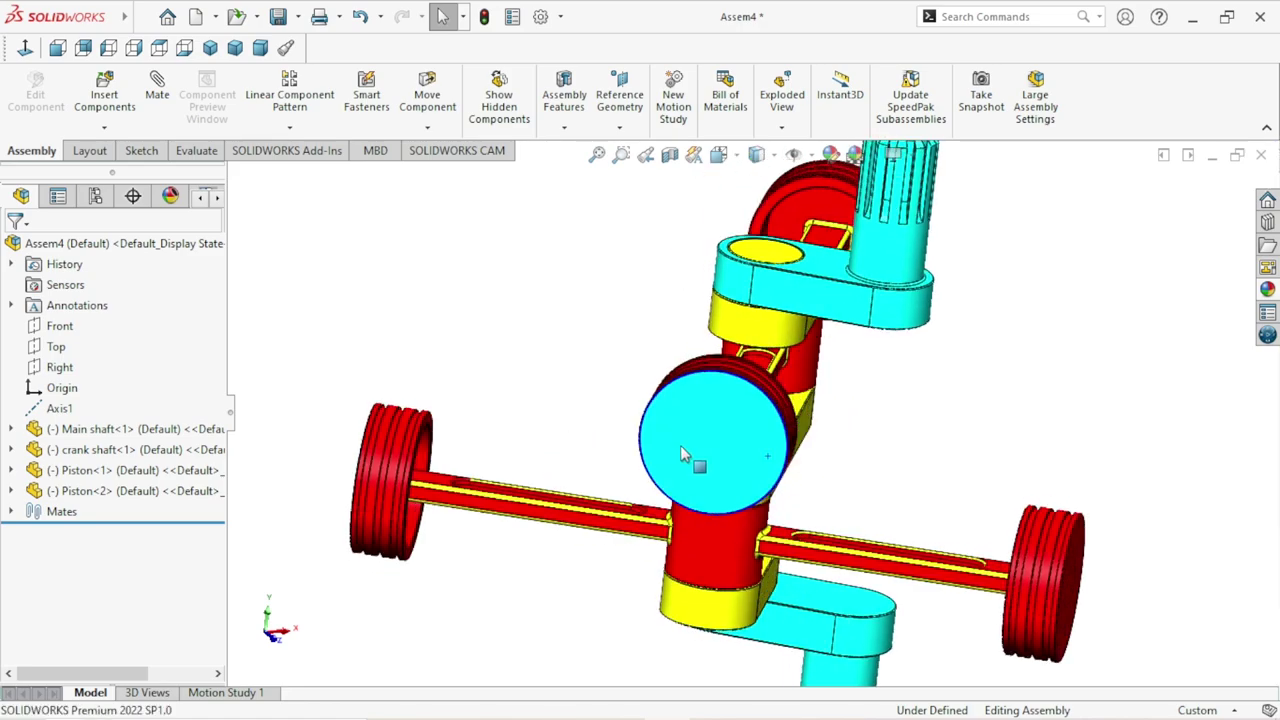
Drag Piston<1> to drive the linkage, then select the assembly Top plane.
{"action": "left_click_drag", "start_coordinate": [680, 455], "coordinate": [672, 367]}
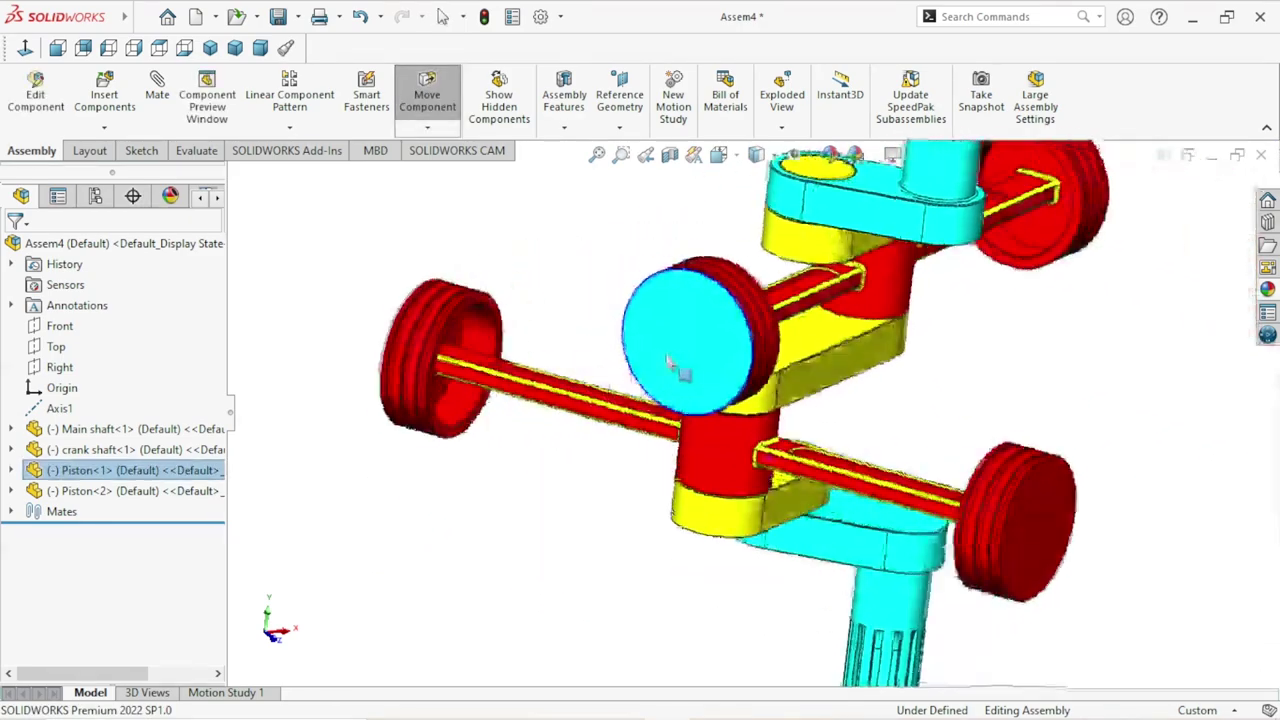
{"action": "key", "text": "Escape"}
{"action": "scroll", "coordinate": [729, 394], "scroll_direction": "up", "scroll_amount": 5}
{"action": "scroll", "coordinate": [729, 394], "scroll_direction": "up", "scroll_amount": 1}
{"action": "left_click", "coordinate": [965, 395]}
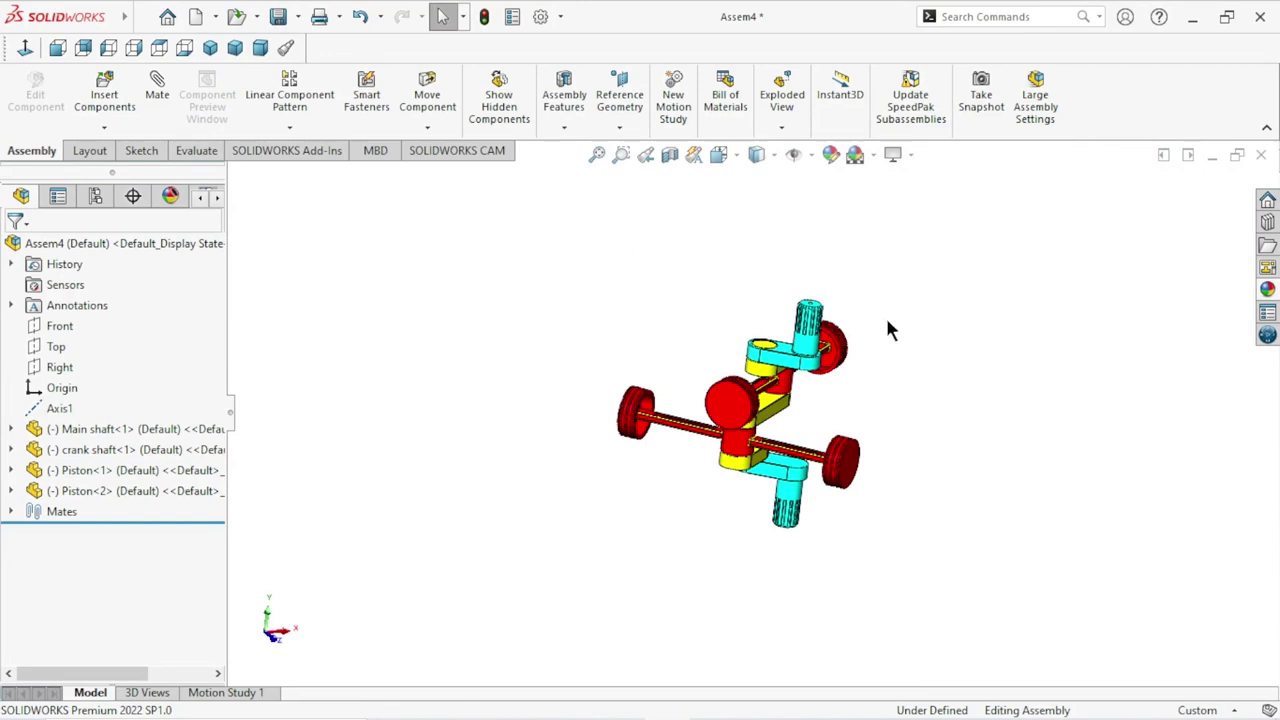
{"action": "left_click", "coordinate": [54, 346]}
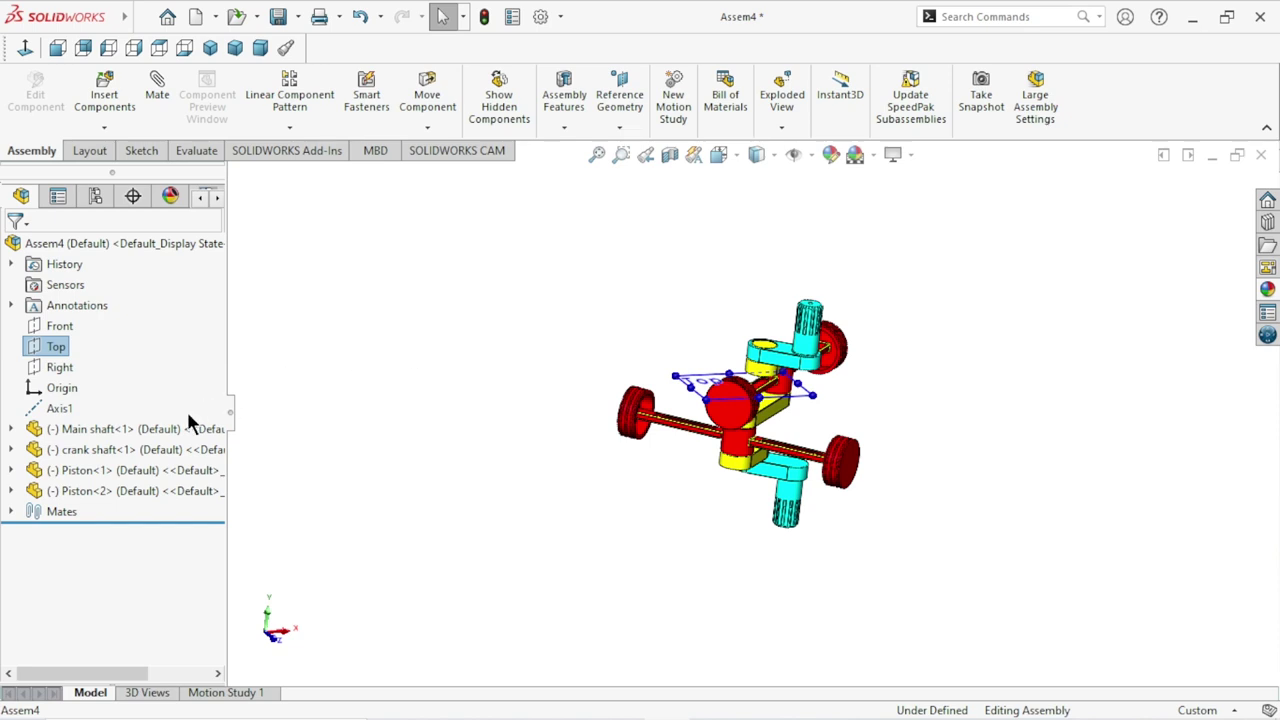
Mate the Main shaft's Top Plane coincident with the assembly Top plane.
{"action": "left_click", "coordinate": [14, 430]}
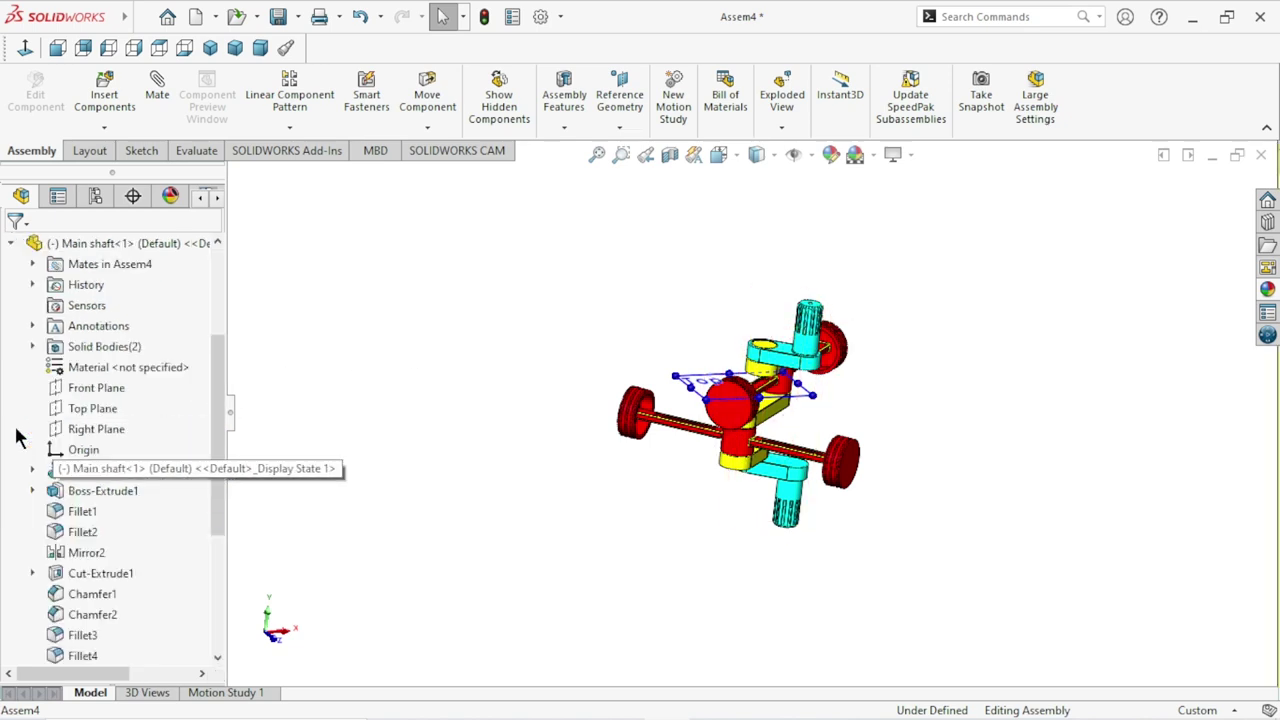
{"action": "left_click", "coordinate": [112, 412]}
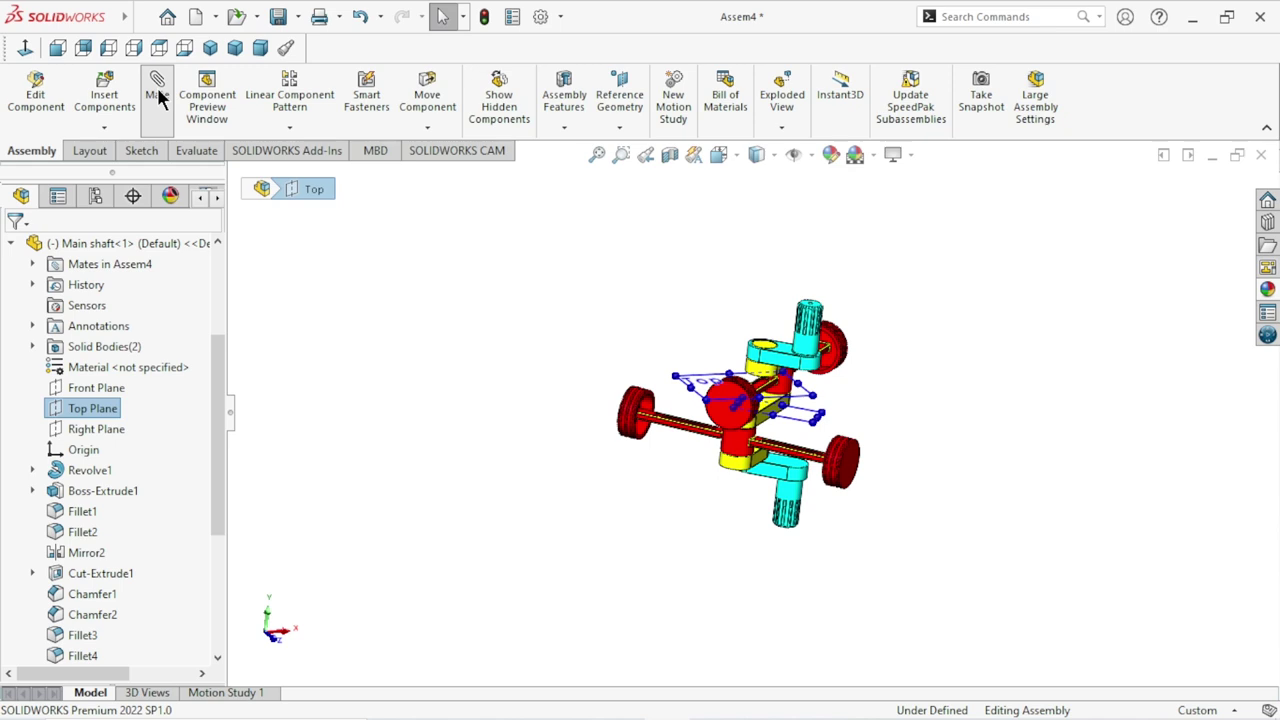
{"action": "key", "text": "Up"}
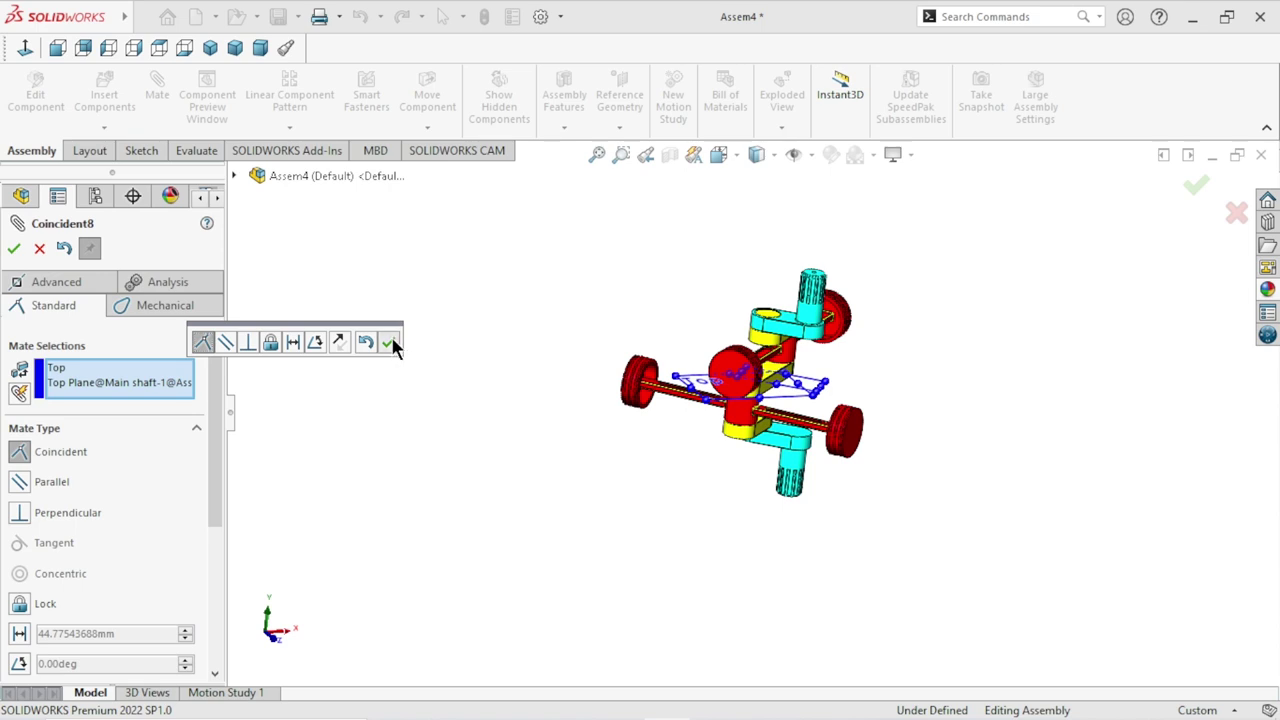
{"action": "left_click", "coordinate": [390, 342]}
{"action": "key", "text": "Escape"}
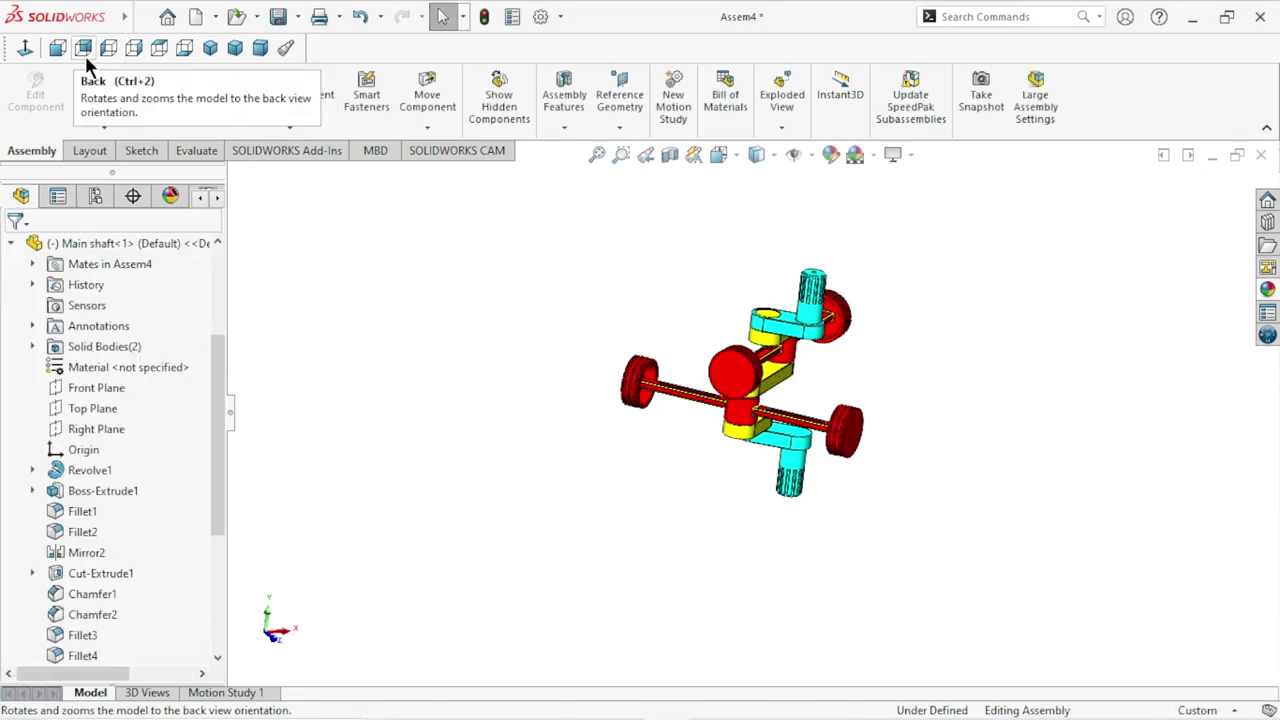
View the model from the front, orbit to an angle, and open Motion Study 1.
{"action": "left_click", "coordinate": [57, 48]}
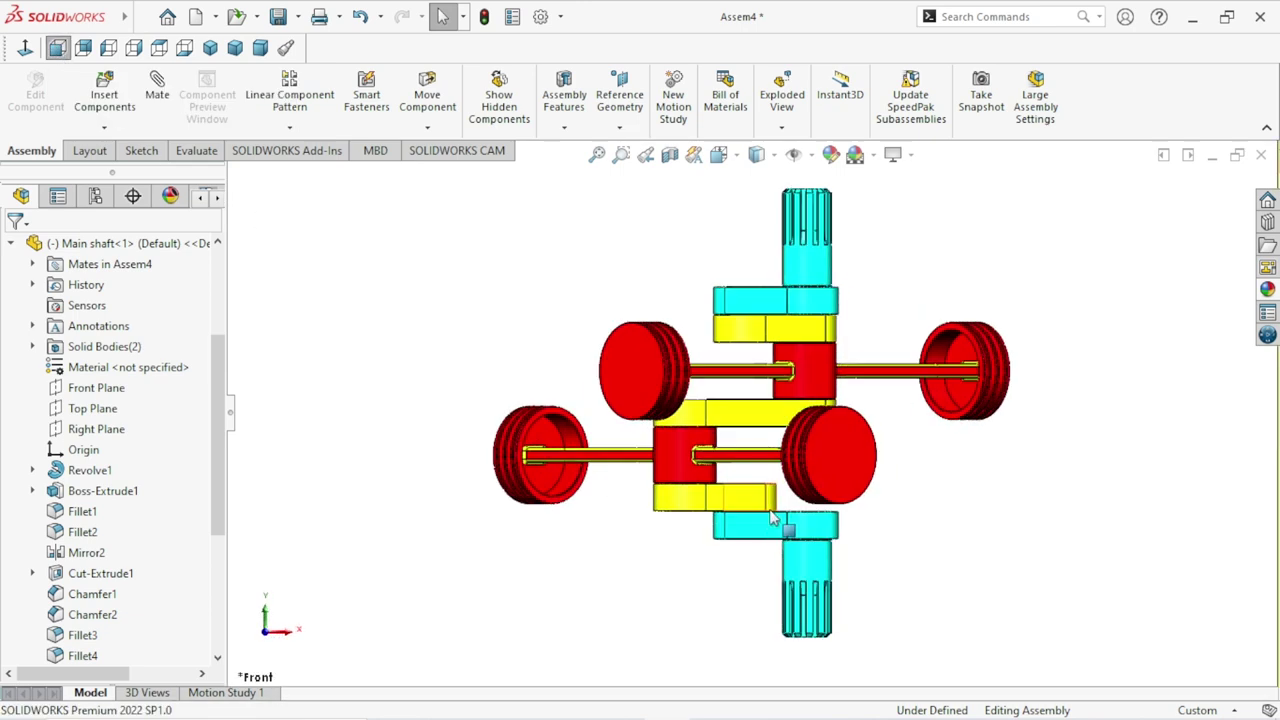
{"action": "middle_click_drag", "start_coordinate": [541, 403], "coordinate": [975, 378]}
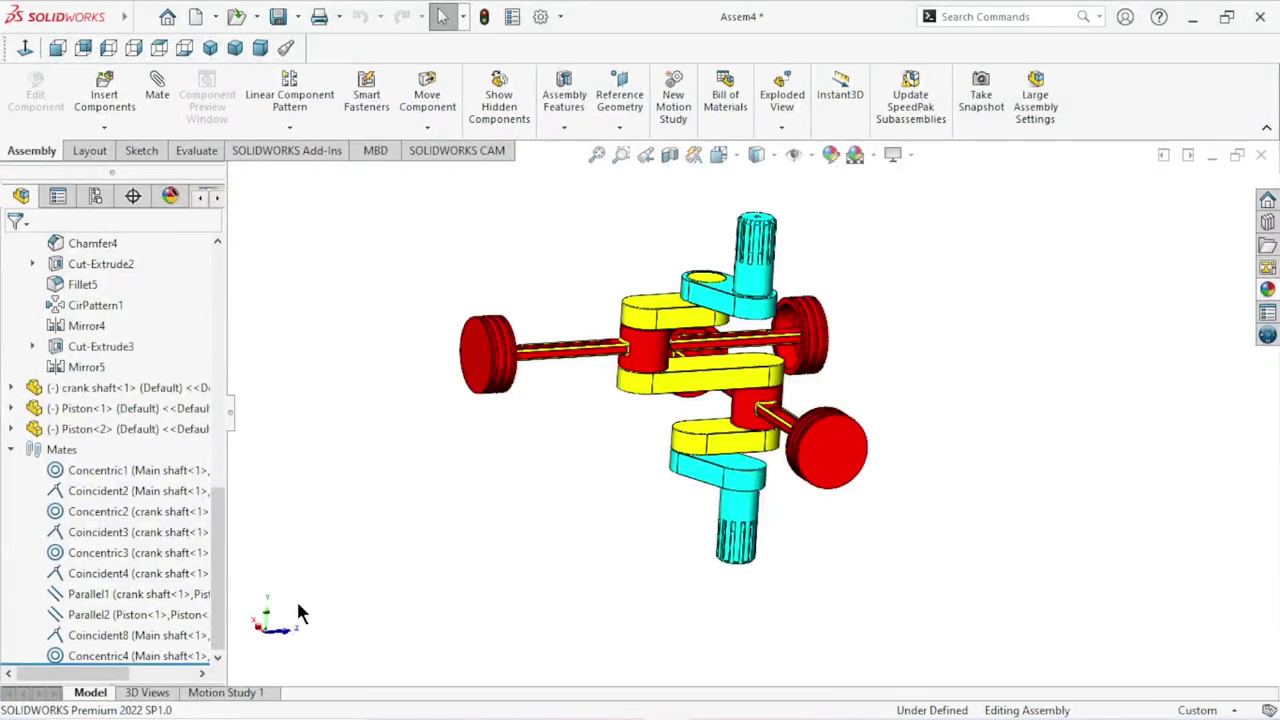
{"action": "left_click", "coordinate": [205, 693]}
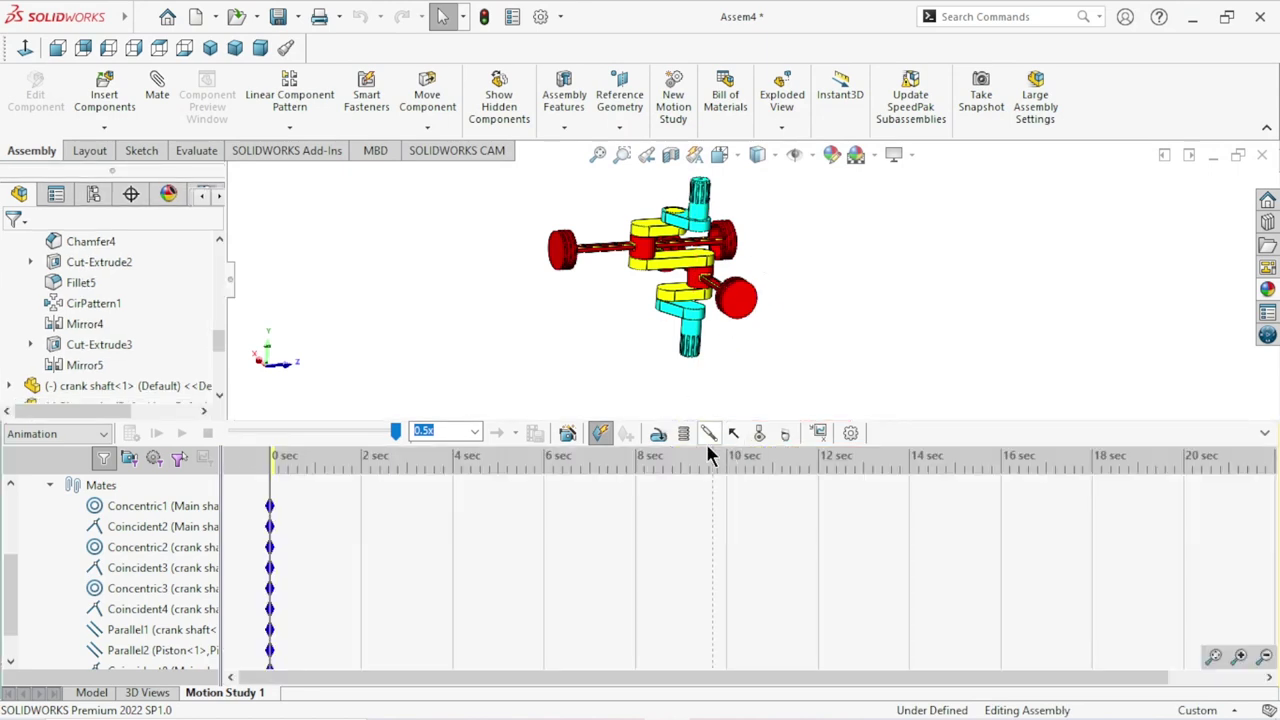
Add a 25 RPM constant-speed rotary motor on the Main shaft face.
{"action": "left_click", "coordinate": [658, 432]}
{"action": "scroll", "coordinate": [700, 232], "scroll_direction": "down", "scroll_amount": 3}
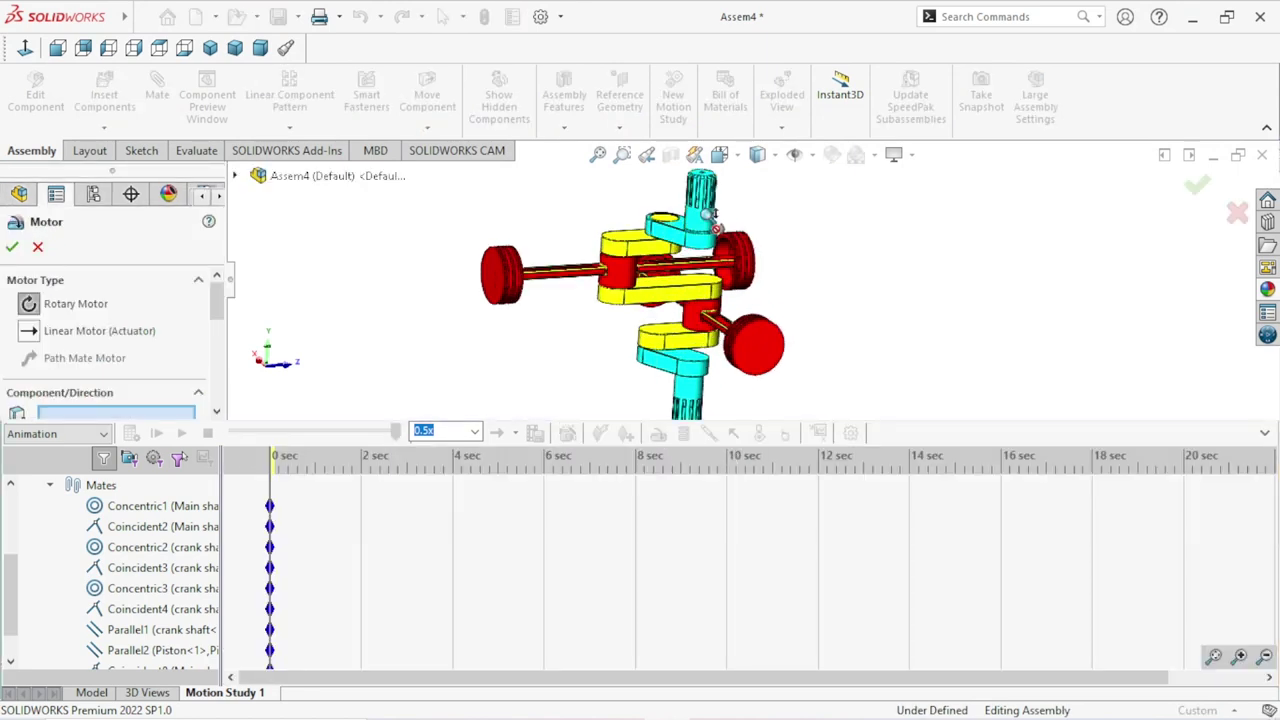
{"action": "scroll", "coordinate": [700, 232], "scroll_direction": "down", "scroll_amount": 5}
{"action": "left_click", "coordinate": [709, 236]}
{"action": "scroll", "coordinate": [712, 238], "scroll_direction": "up", "scroll_amount": 2}
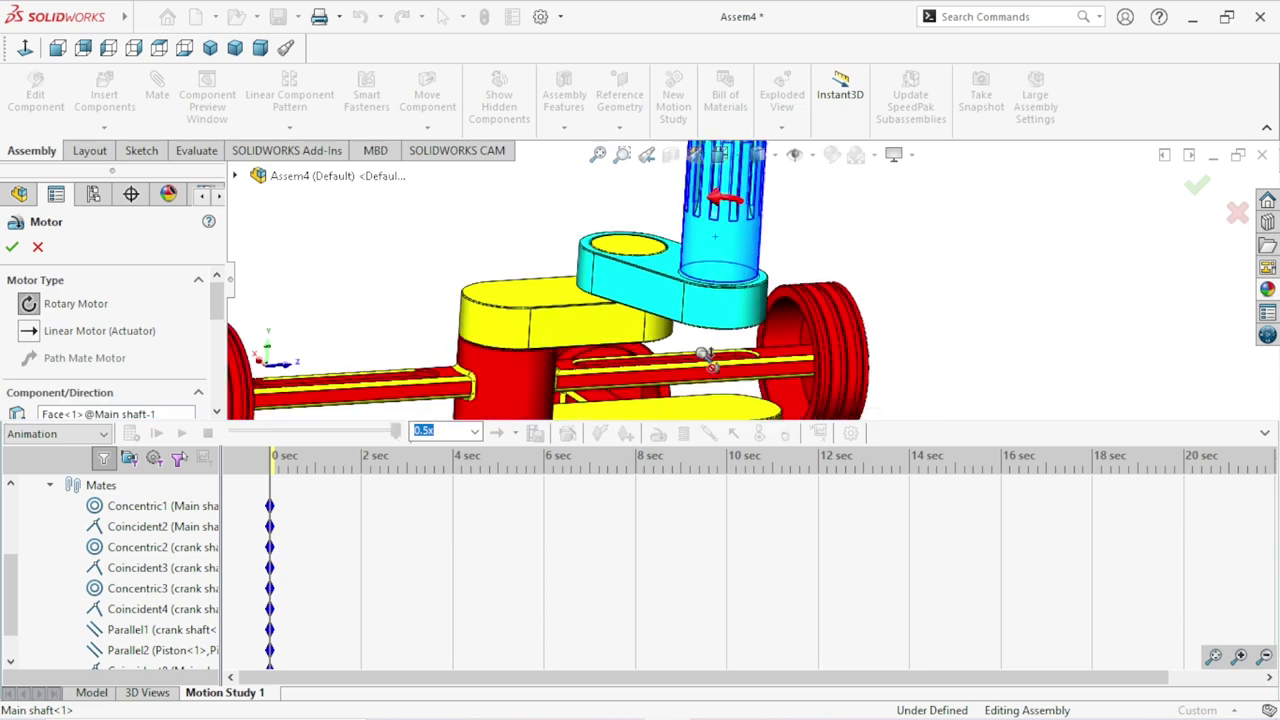
{"action": "scroll", "coordinate": [712, 238], "scroll_direction": "up", "scroll_amount": 2}
{"action": "scroll", "coordinate": [221, 316], "scroll_direction": "down", "scroll_amount": 3}
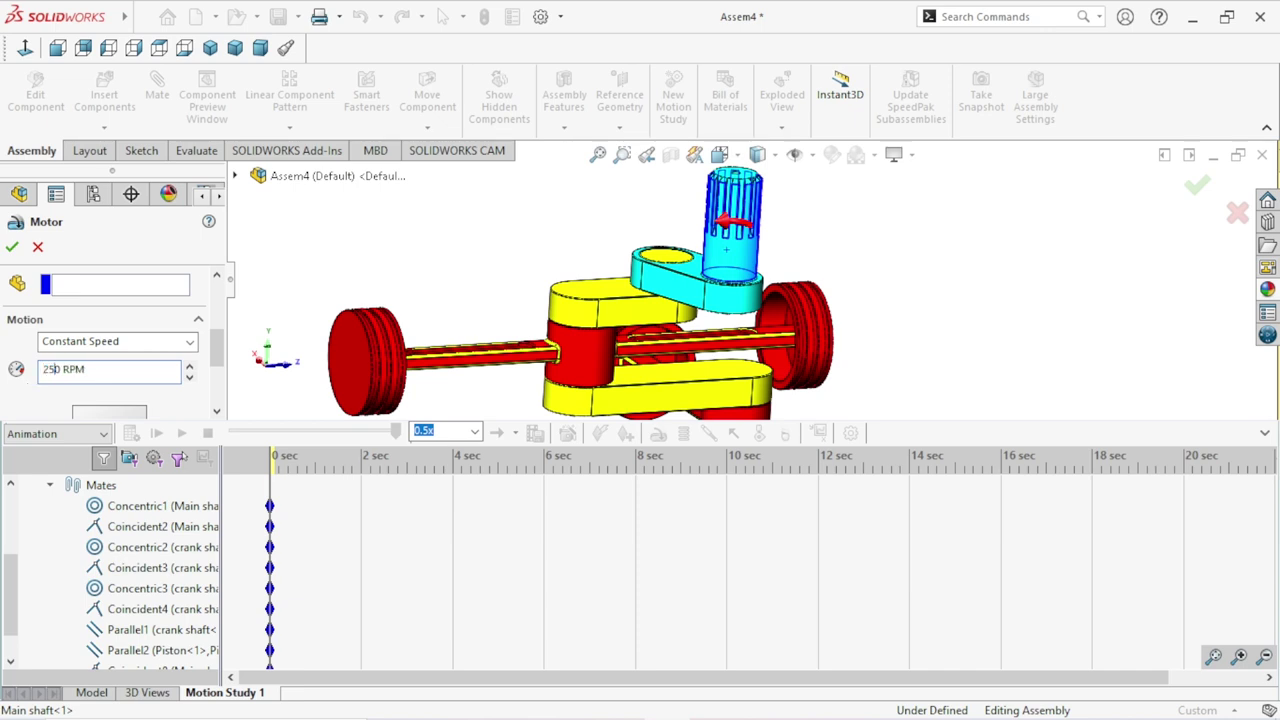
{"action": "left_click", "coordinate": [12, 248]}
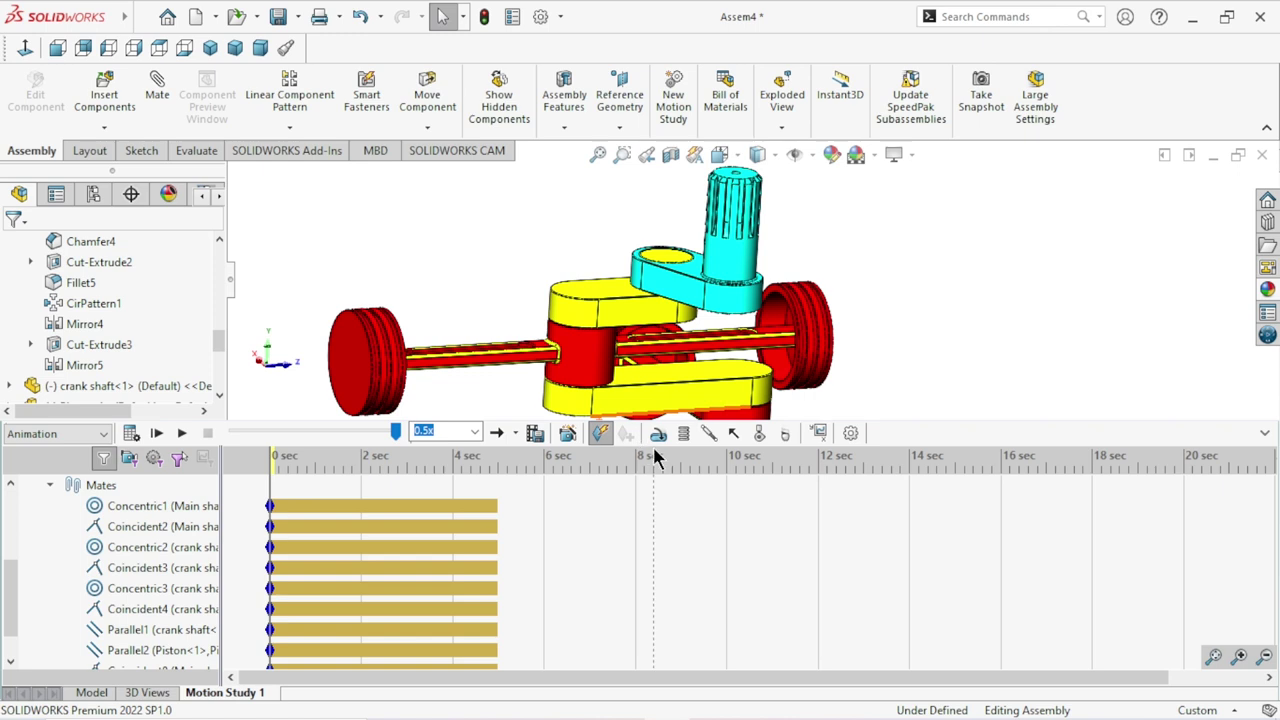
Add a reversed 25 RPM constant-speed rotary motor on a crank shaft face.
{"action": "left_click", "coordinate": [660, 434]}
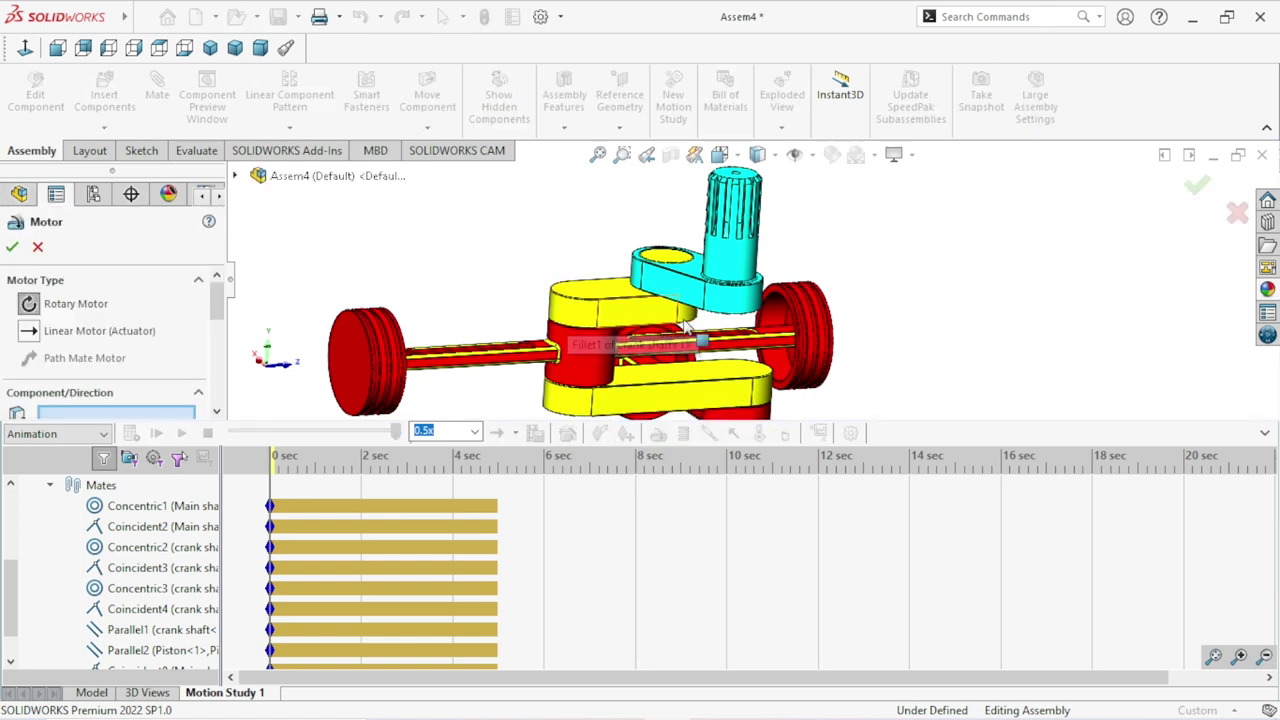
{"action": "middle_click_drag", "start_coordinate": [985, 300], "coordinate": [958, 237]}
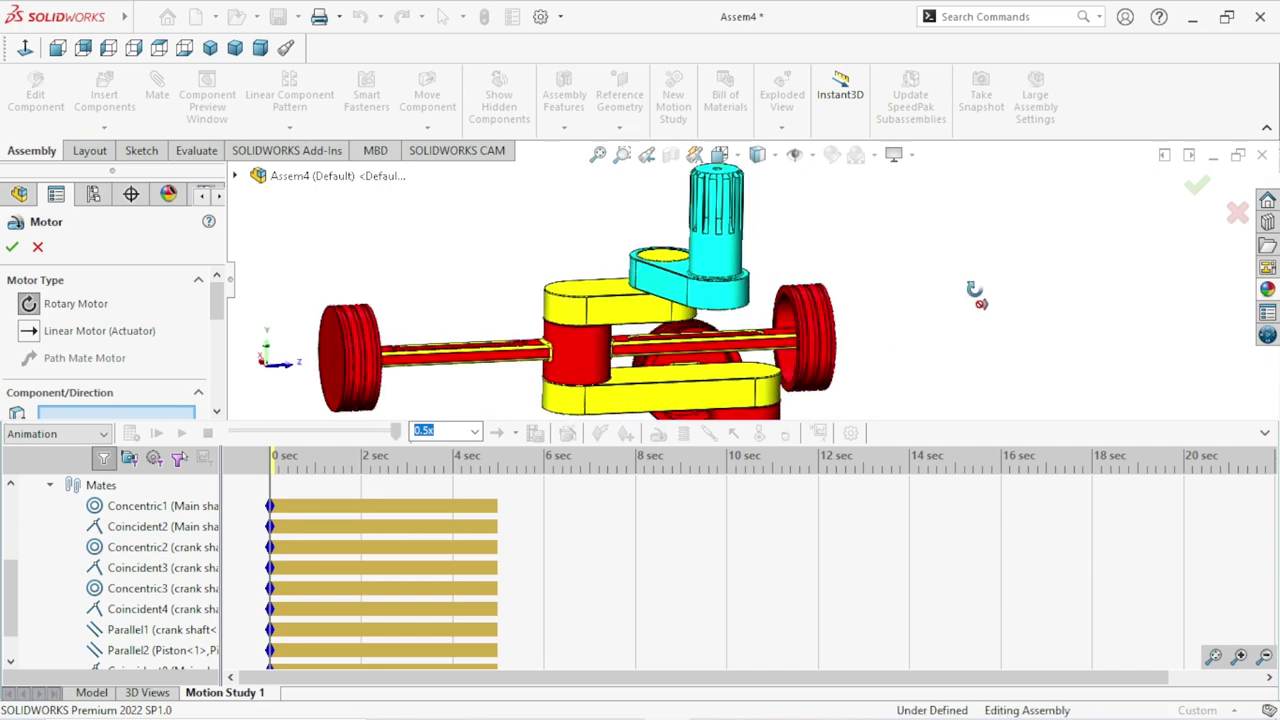
{"action": "scroll", "coordinate": [700, 303], "scroll_direction": "down", "scroll_amount": 3}
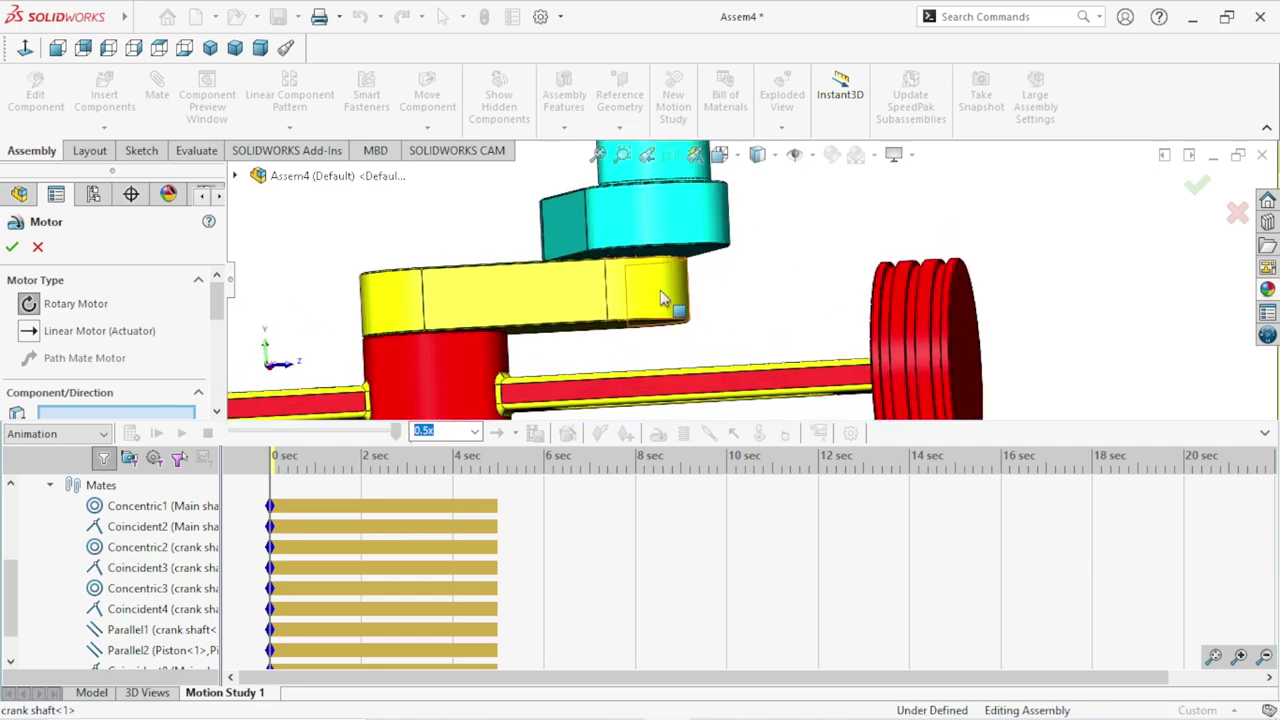
{"action": "left_click", "coordinate": [678, 300]}
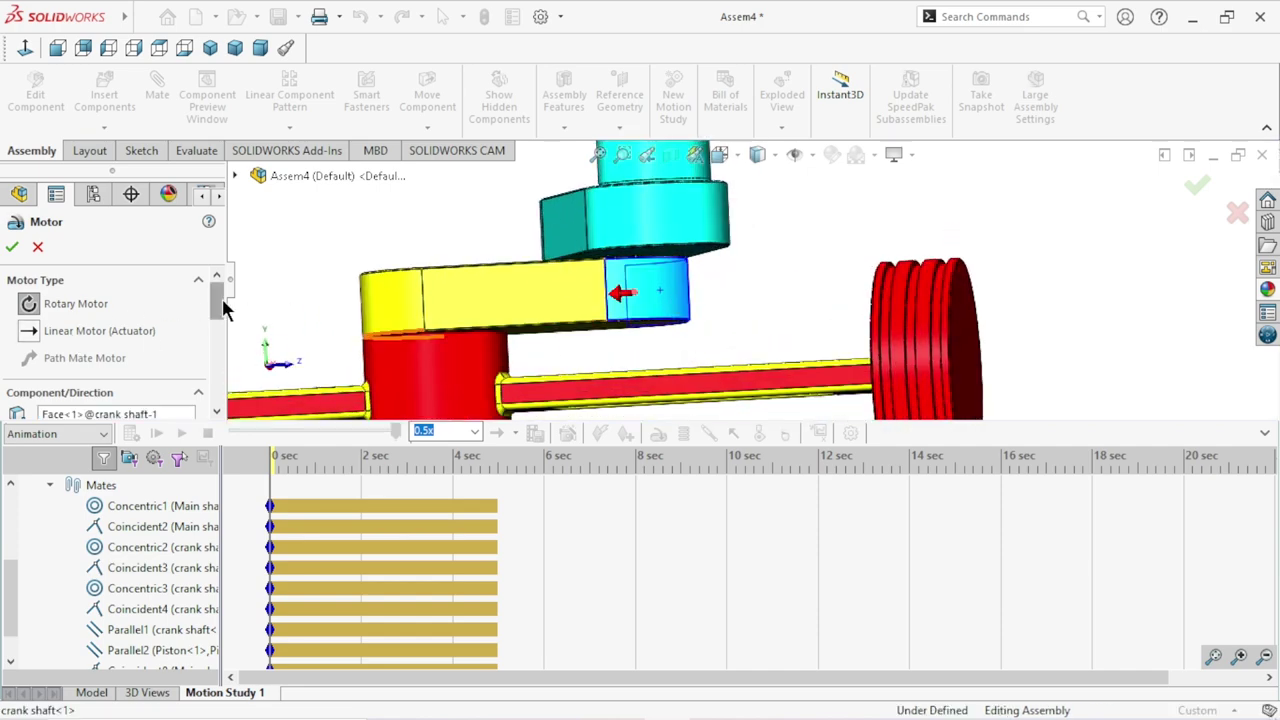
{"action": "scroll", "coordinate": [222, 310], "scroll_direction": "down", "scroll_amount": 2}
{"action": "scroll", "coordinate": [70, 362], "scroll_direction": "down", "scroll_amount": 1}
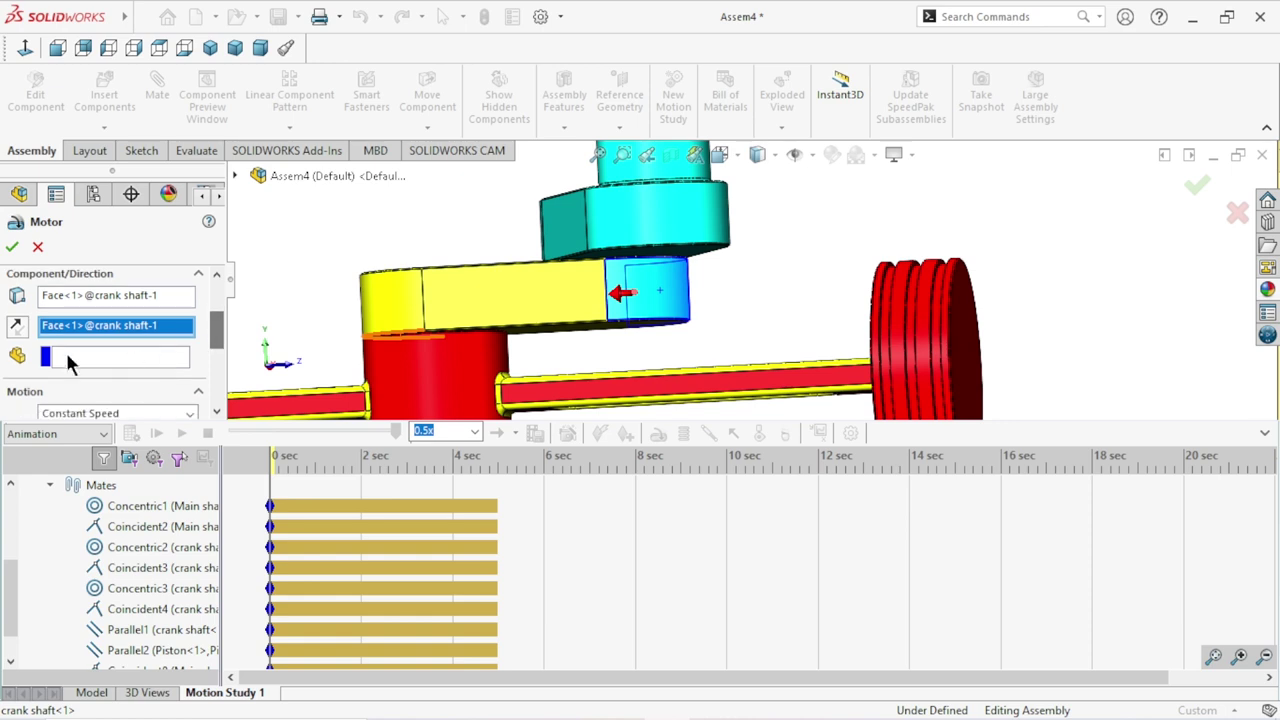
{"action": "left_click", "coordinate": [18, 327]}
{"action": "scroll", "coordinate": [213, 333], "scroll_direction": "down", "scroll_amount": 2}
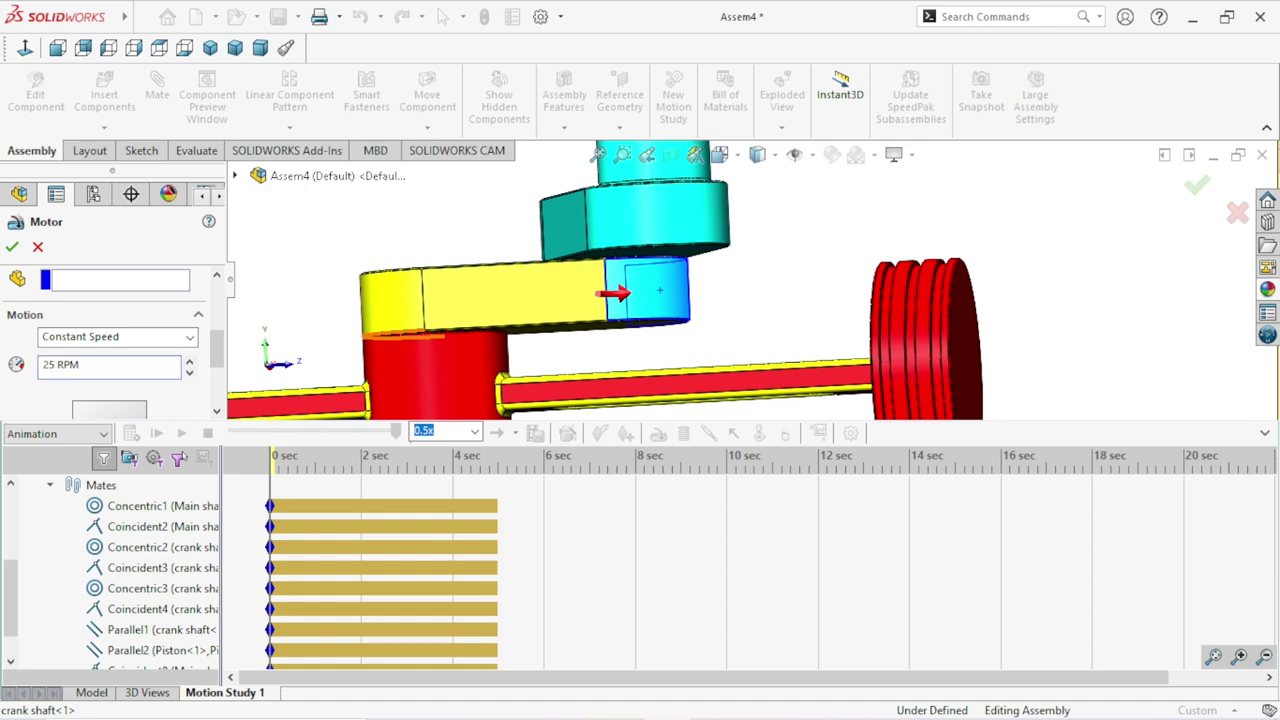
{"action": "left_click", "coordinate": [12, 248]}
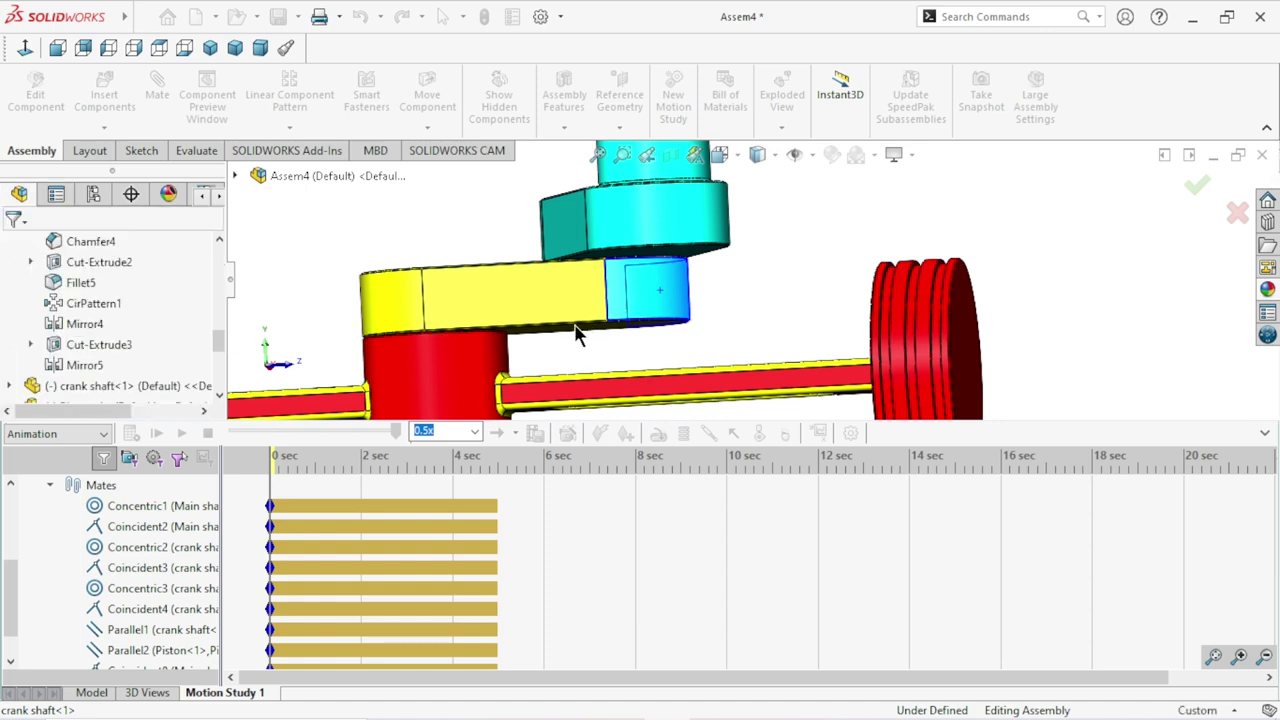
{"action": "scroll", "coordinate": [748, 335], "scroll_direction": "up", "scroll_amount": 3}
{"action": "scroll", "coordinate": [748, 335], "scroll_direction": "up", "scroll_amount": 2}
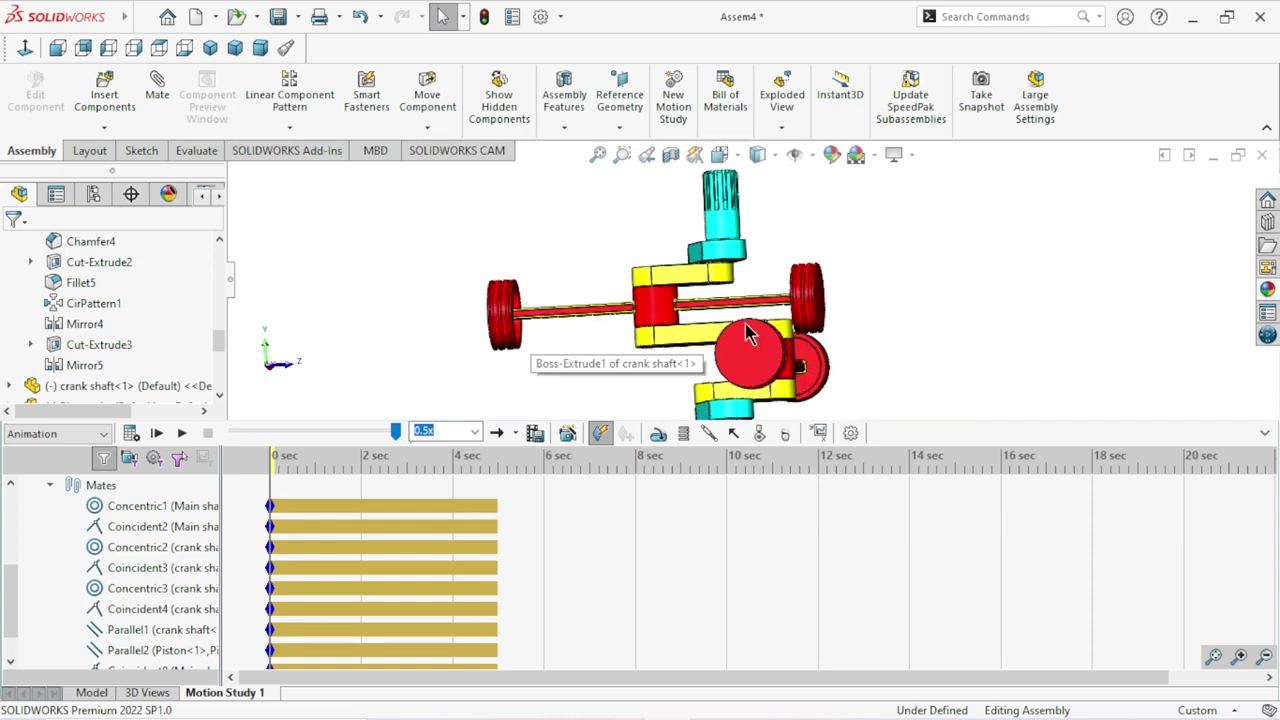
Drag the Assem4 end key in the timeline from 5 sec to 12 sec.
{"action": "scroll", "coordinate": [440, 581], "scroll_direction": "up", "scroll_amount": 3}
{"action": "scroll", "coordinate": [437, 576], "scroll_direction": "down", "scroll_amount": 3}
{"action": "scroll", "coordinate": [437, 576], "scroll_direction": "up", "scroll_amount": 2}
{"action": "scroll", "coordinate": [440, 585], "scroll_direction": "up", "scroll_amount": 1}
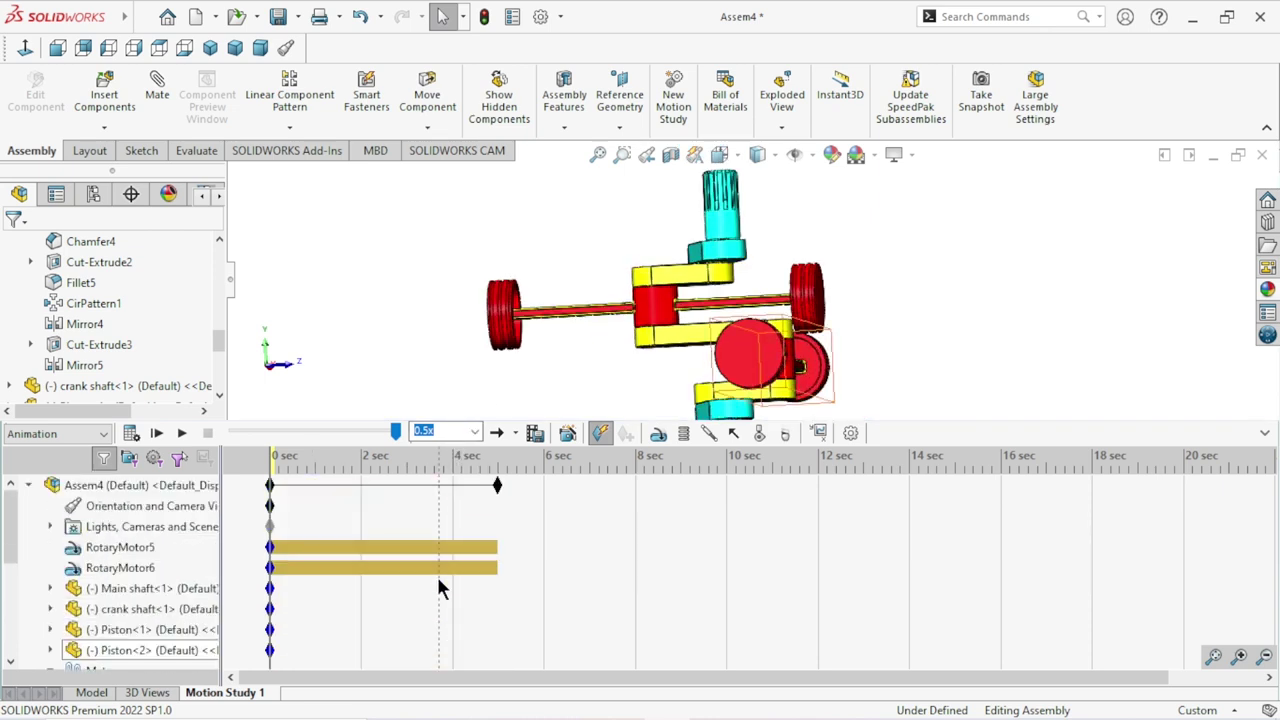
{"action": "mouse_move", "coordinate": [505, 490]}
{"action": "left_mouse_down"}
{"action": "mouse_move", "coordinate": [845, 477]}
{"action": "mouse_move", "coordinate": [818, 487]}
{"action": "left_mouse_up"}
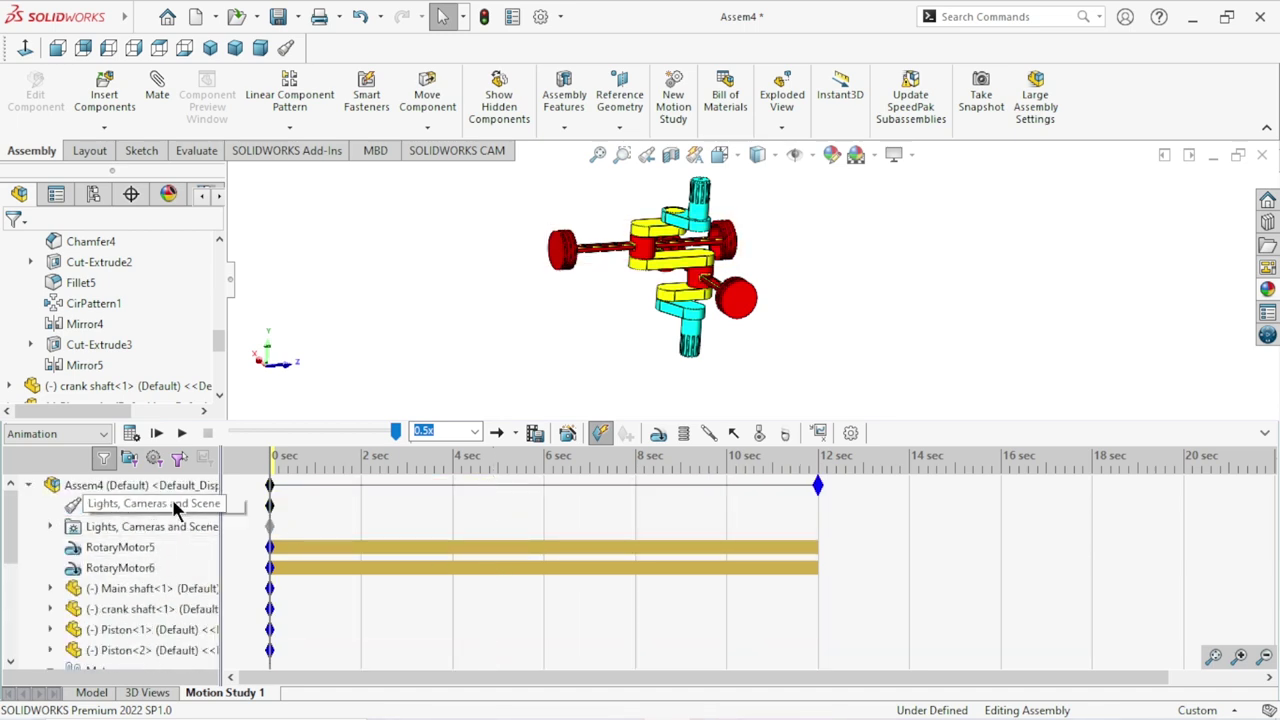
{"action": "scroll", "coordinate": [134, 571], "scroll_direction": "down", "scroll_amount": 5}
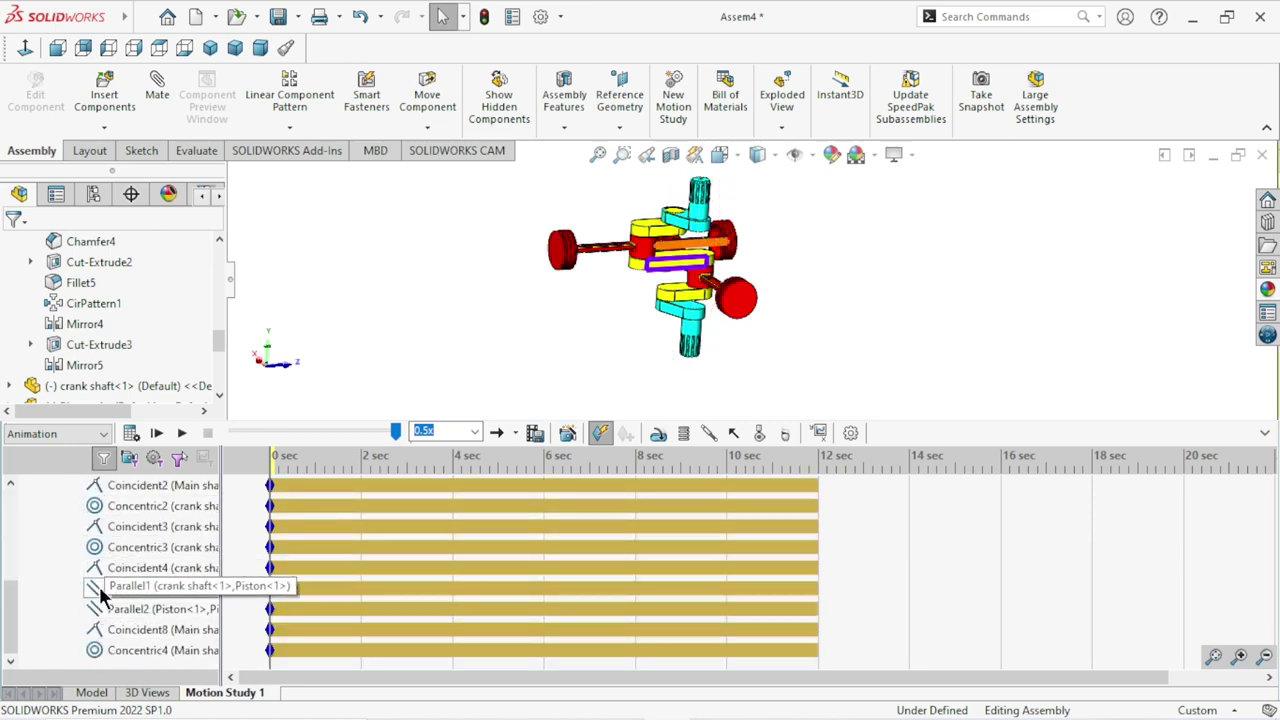
Delete Parallel1 and Parallel2 from the motion study, confirming each deletion.
{"action": "right_click", "coordinate": [100, 593]}
{"action": "left_click", "coordinate": [147, 460]}
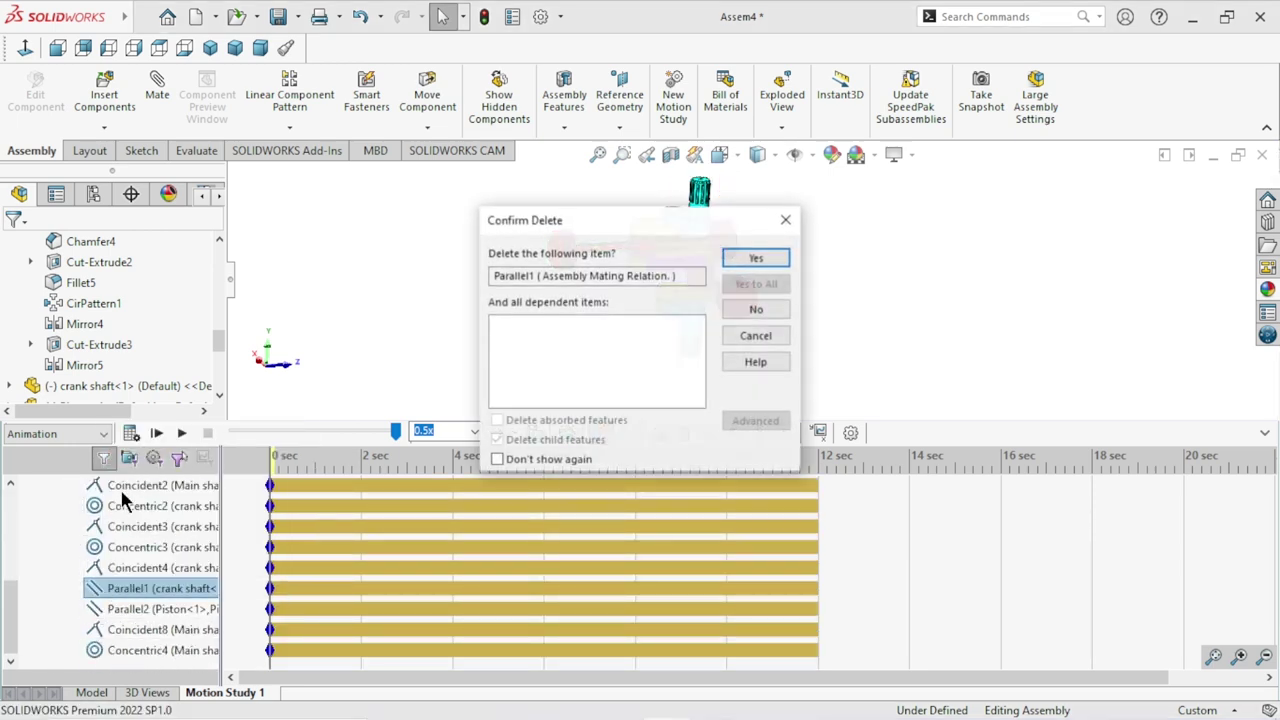
{"action": "left_click", "coordinate": [757, 262]}
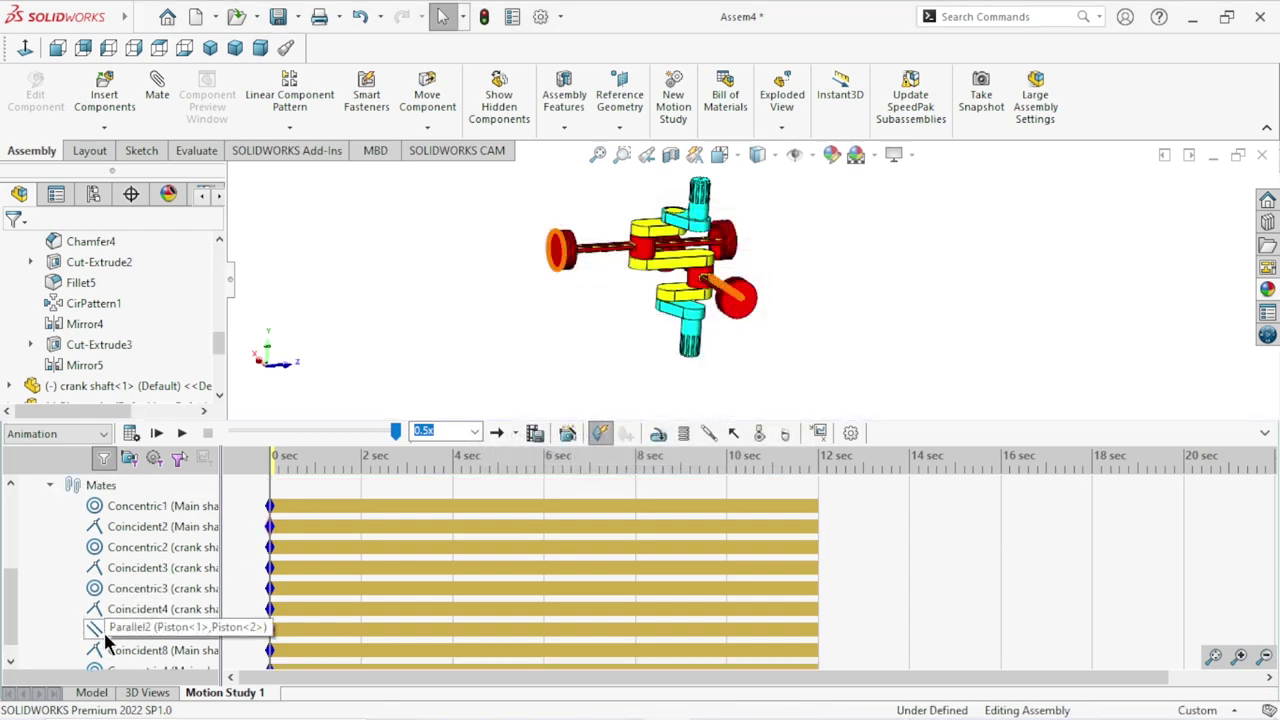
{"action": "right_click", "coordinate": [105, 628]}
{"action": "left_click", "coordinate": [192, 501]}
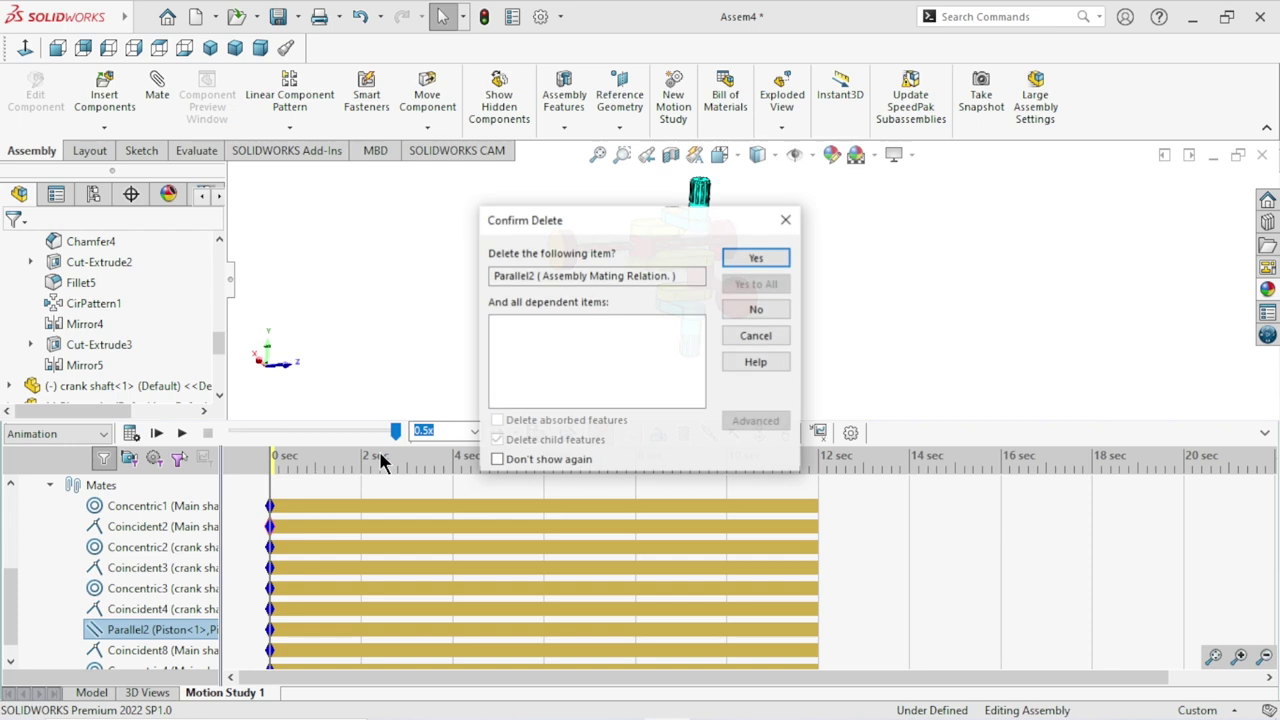
{"action": "left_click", "coordinate": [777, 260]}
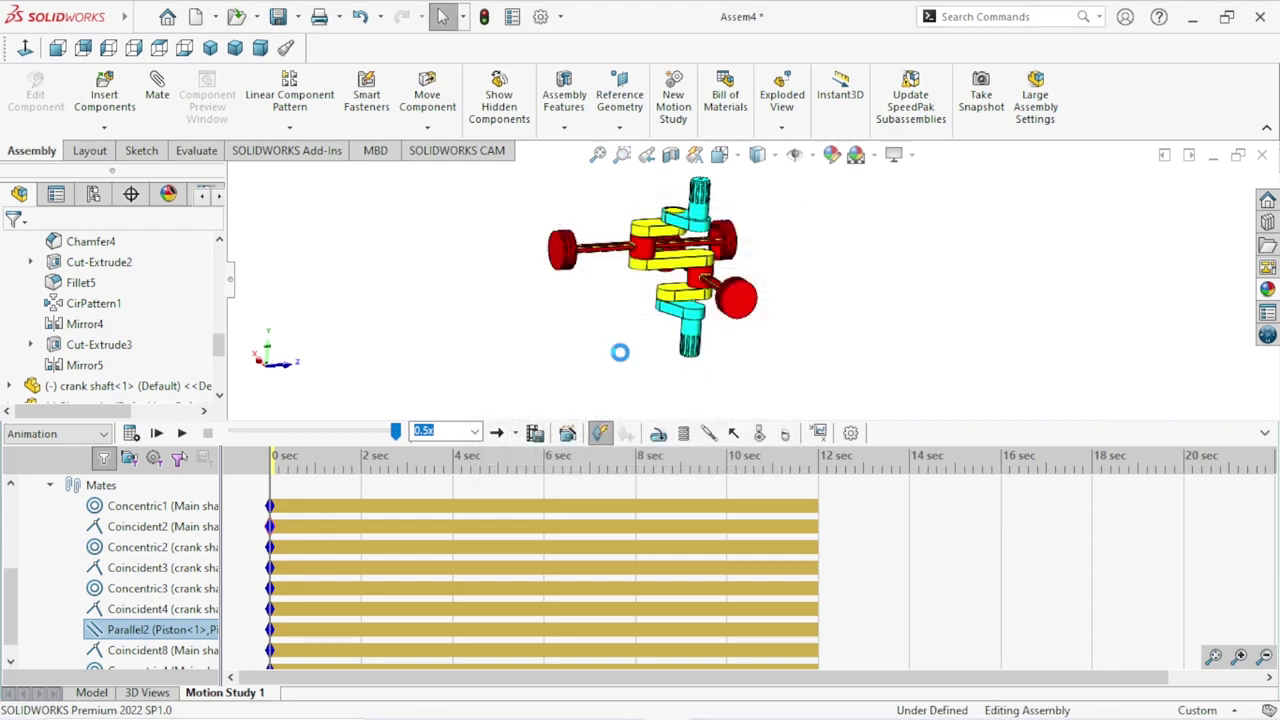
{"action": "left_click", "coordinate": [100, 434]}
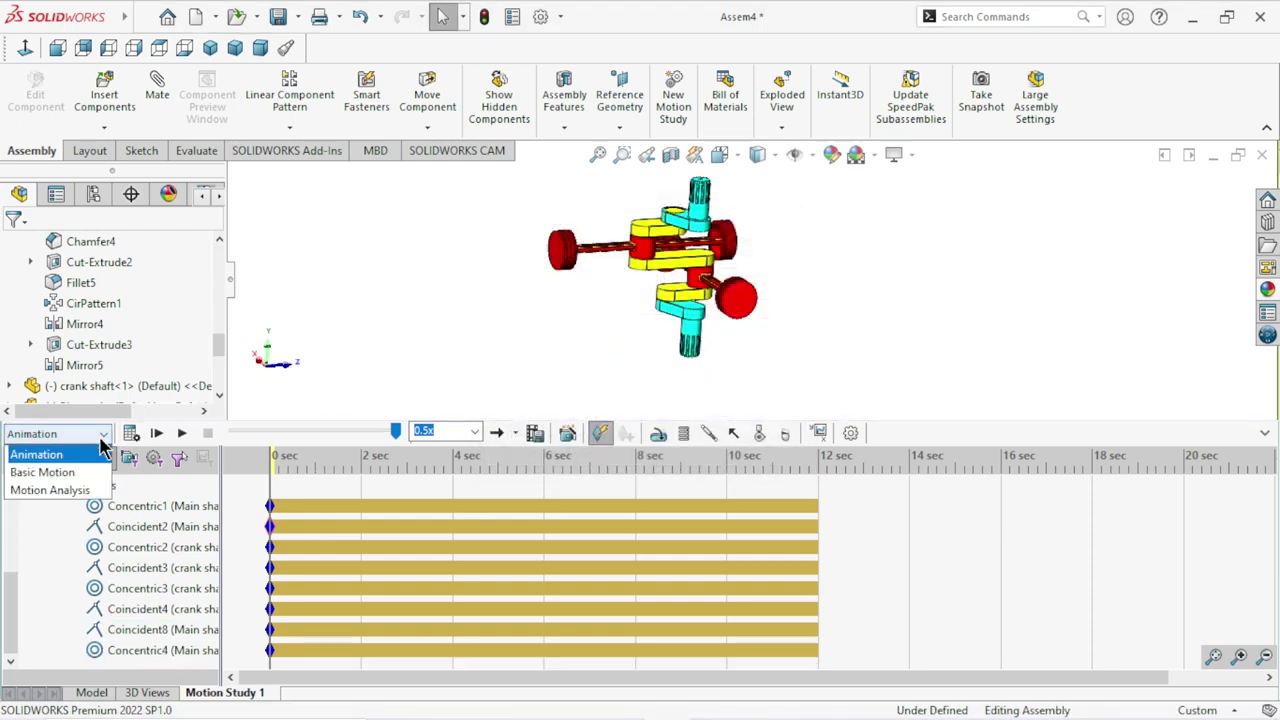
Switch the study to Basic Motion, calculate it, and collapse the timeline.
{"action": "left_click", "coordinate": [64, 471]}
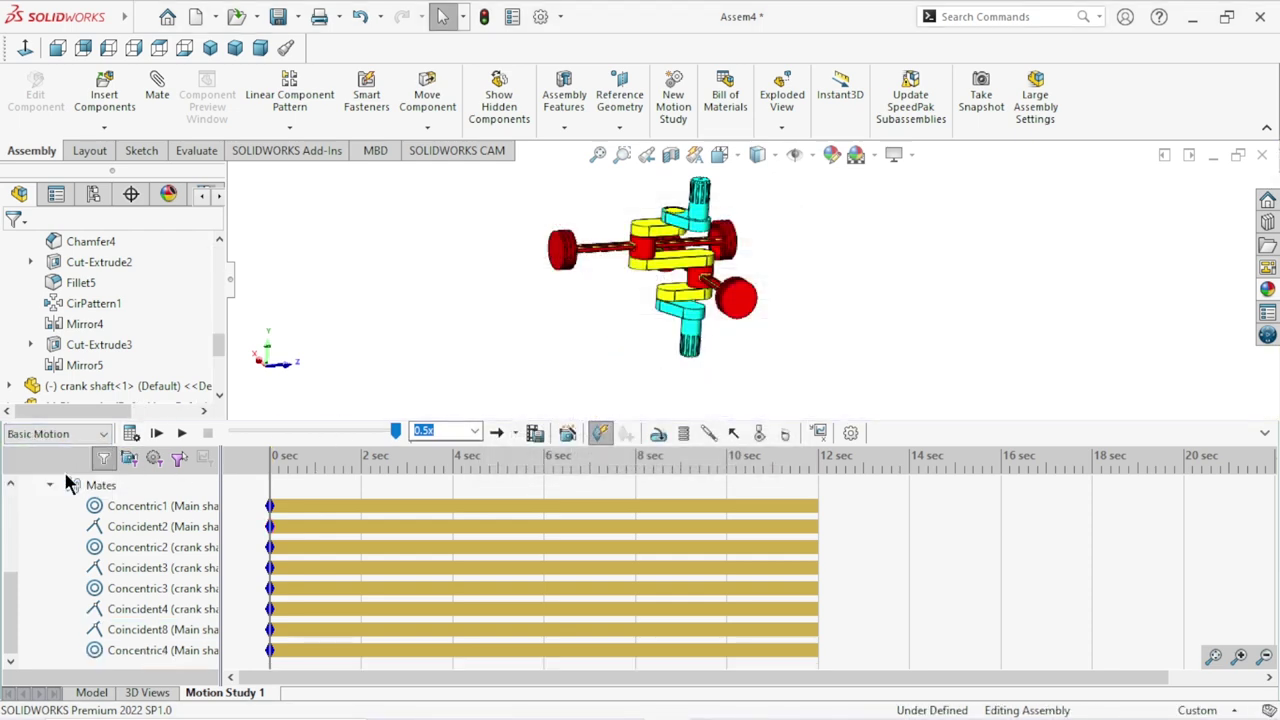
{"action": "left_click", "coordinate": [134, 430]}
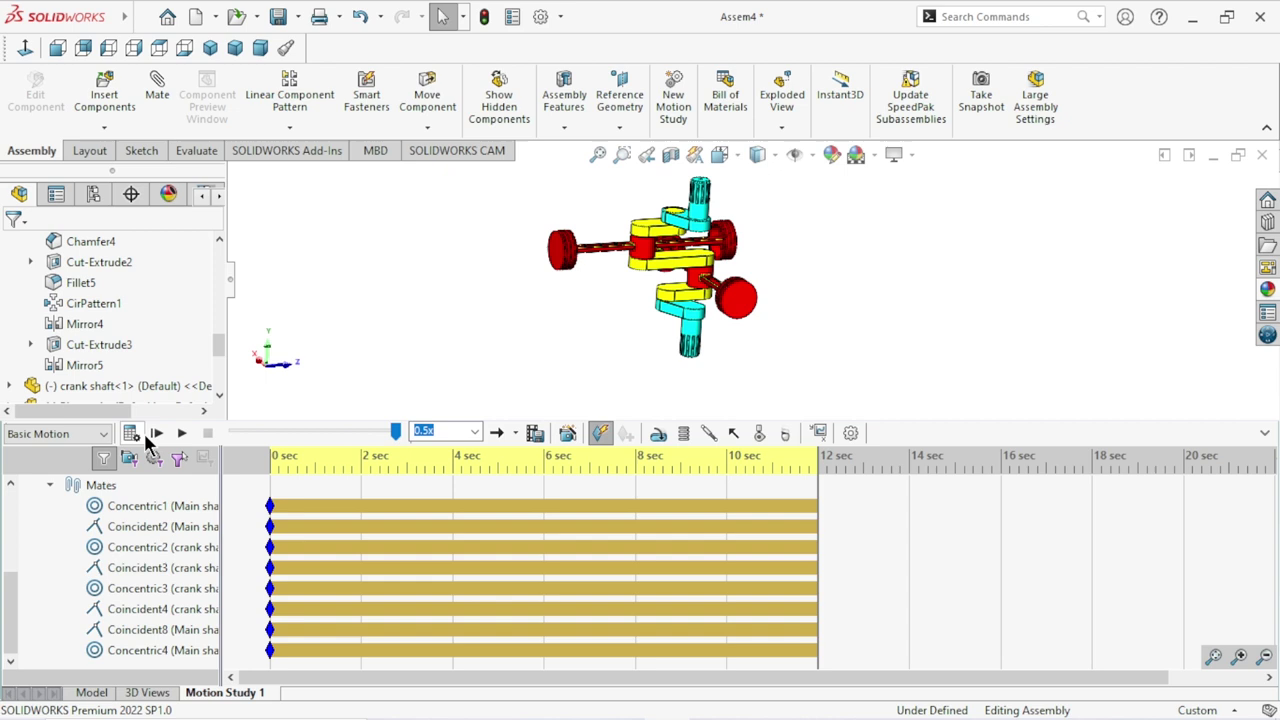
{"action": "left_click", "coordinate": [1265, 433]}
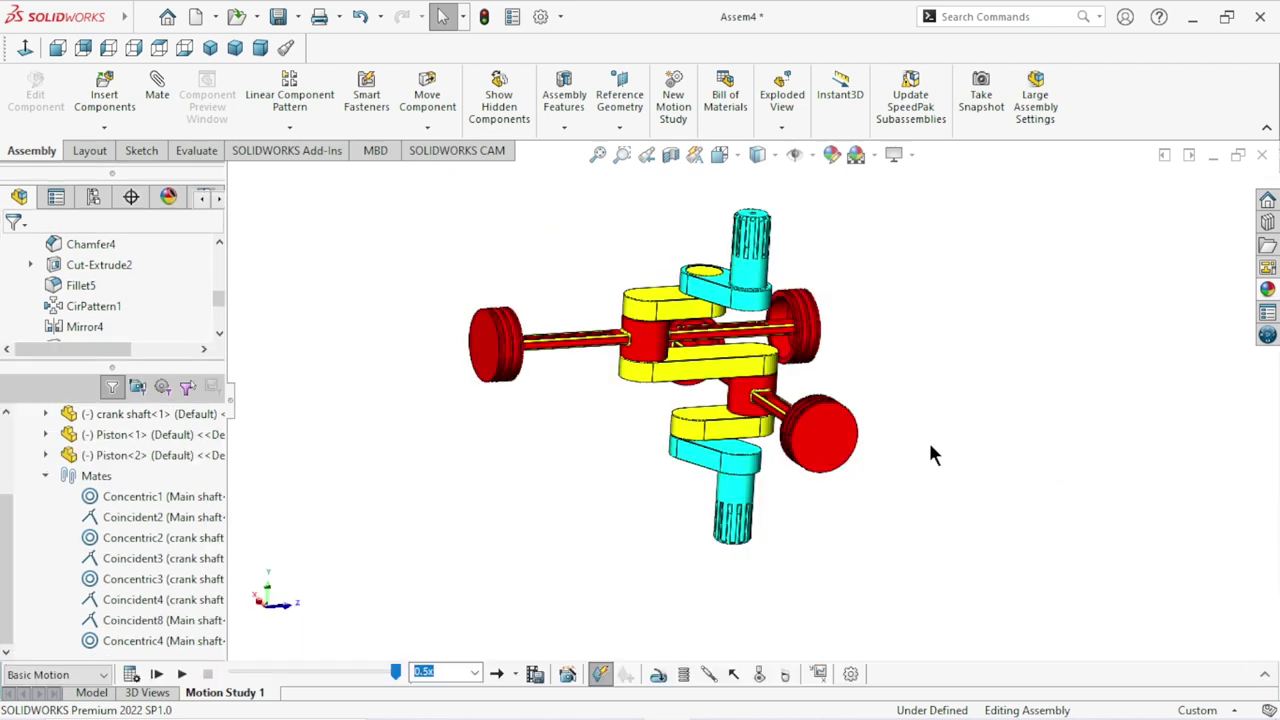
Play back the calculated crank motion and watch it from the Top view.
{"action": "left_click", "coordinate": [181, 674]}
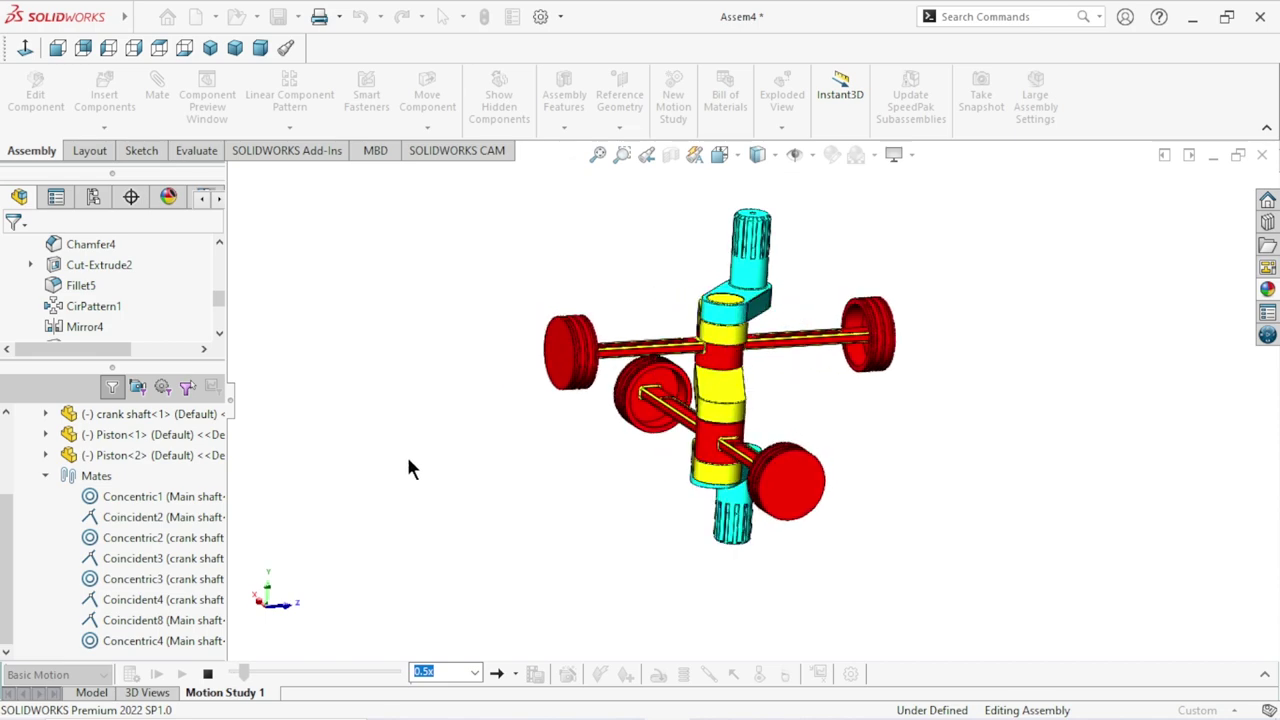
{"action": "left_click", "coordinate": [159, 48]}
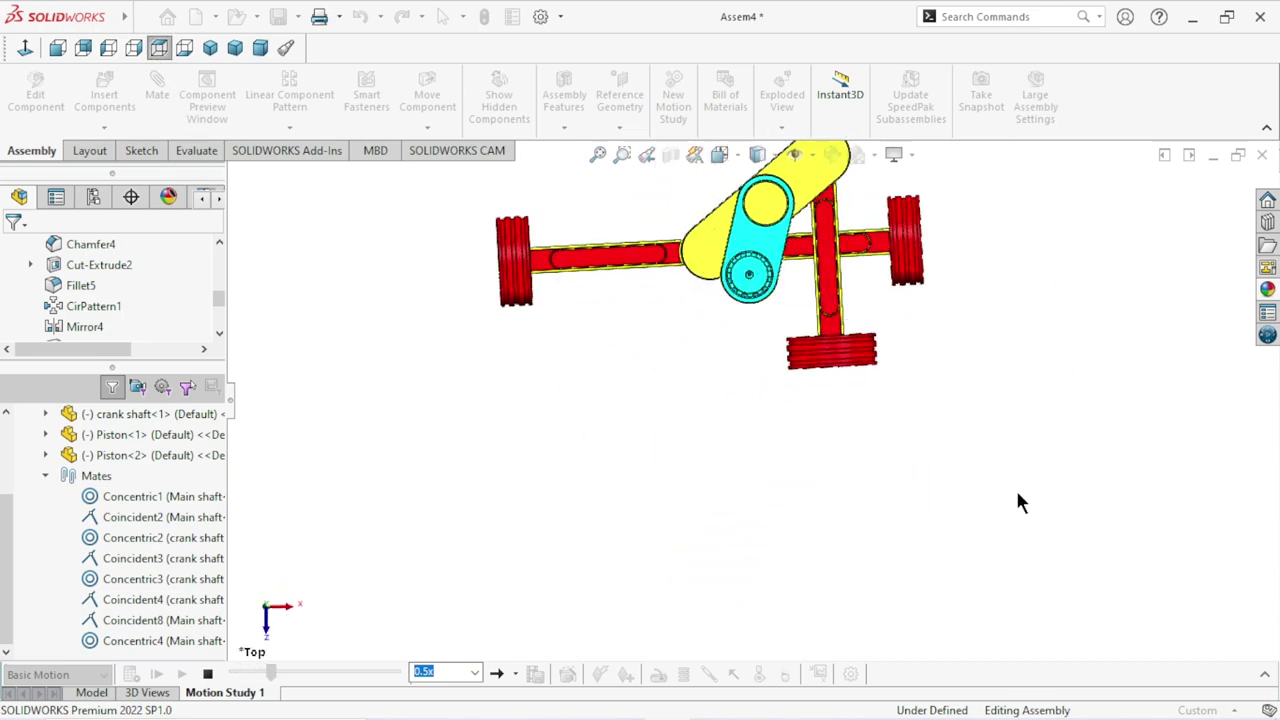
{"action": "scroll", "coordinate": [850, 410], "scroll_direction": "up", "scroll_amount": 3}
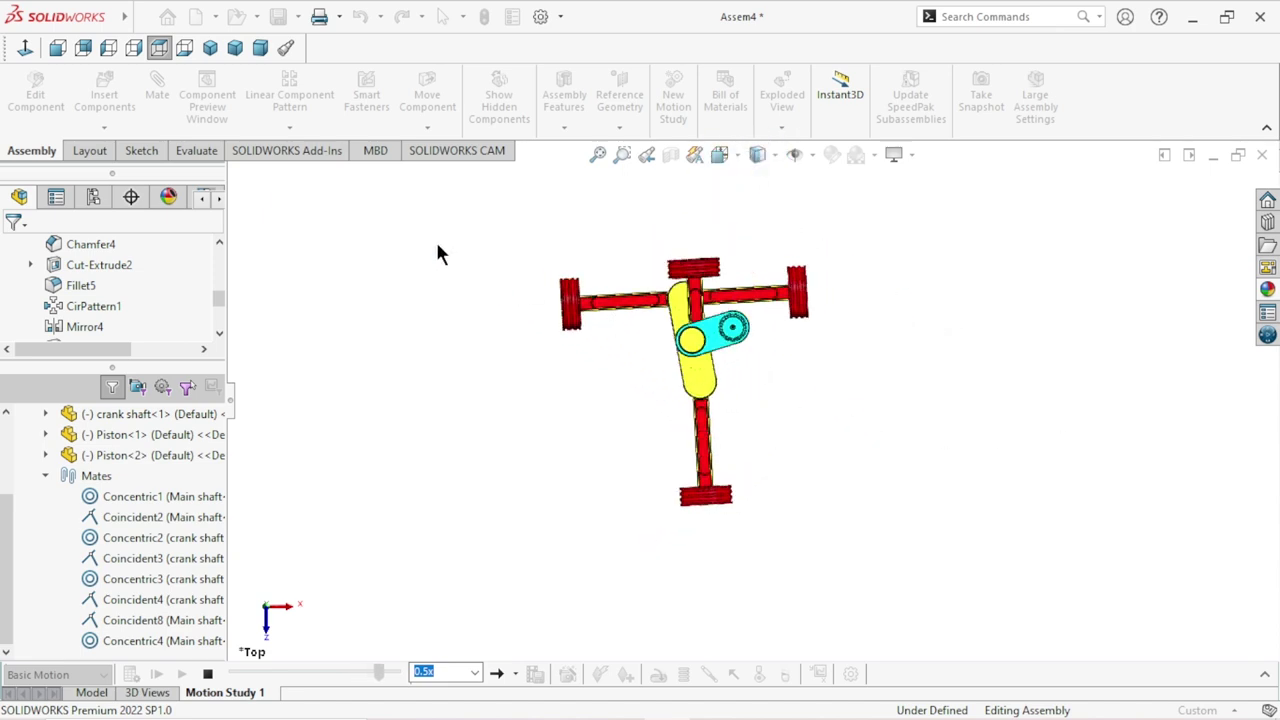
Replay the motion study, viewing it in Isometric and then Front orientation.
{"action": "left_click", "coordinate": [208, 47]}
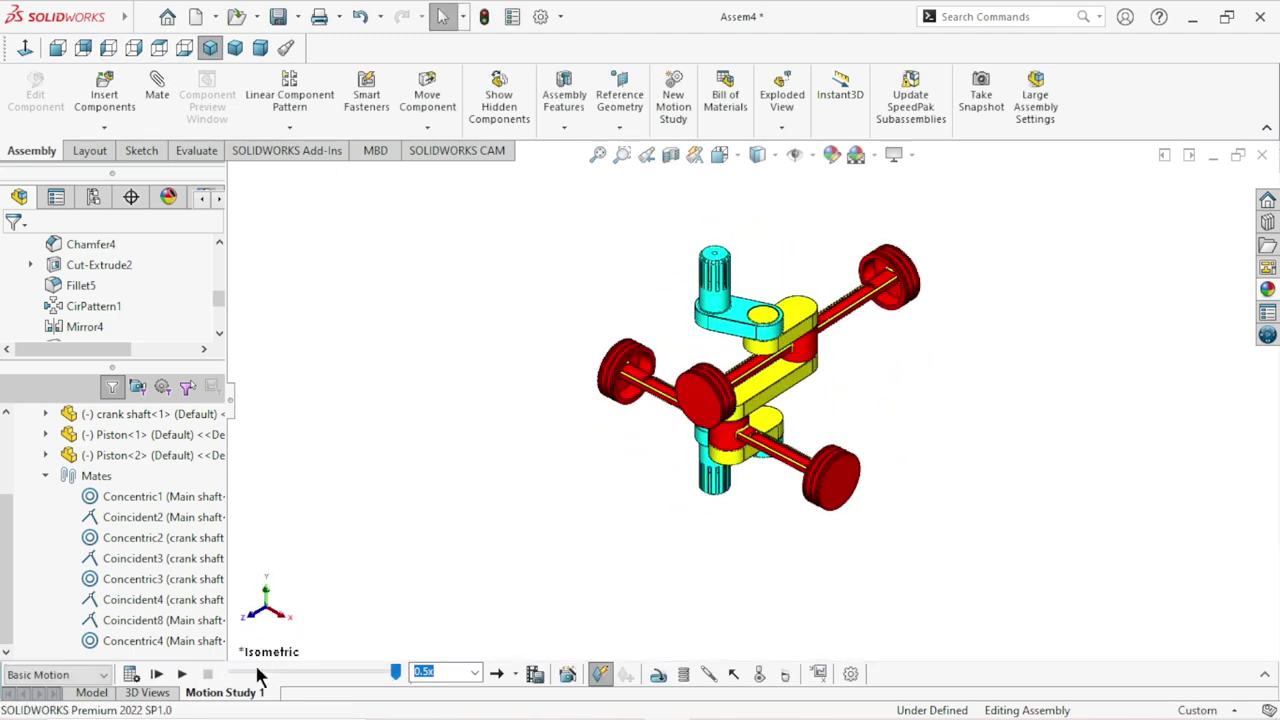
{"action": "left_click", "coordinate": [181, 674]}
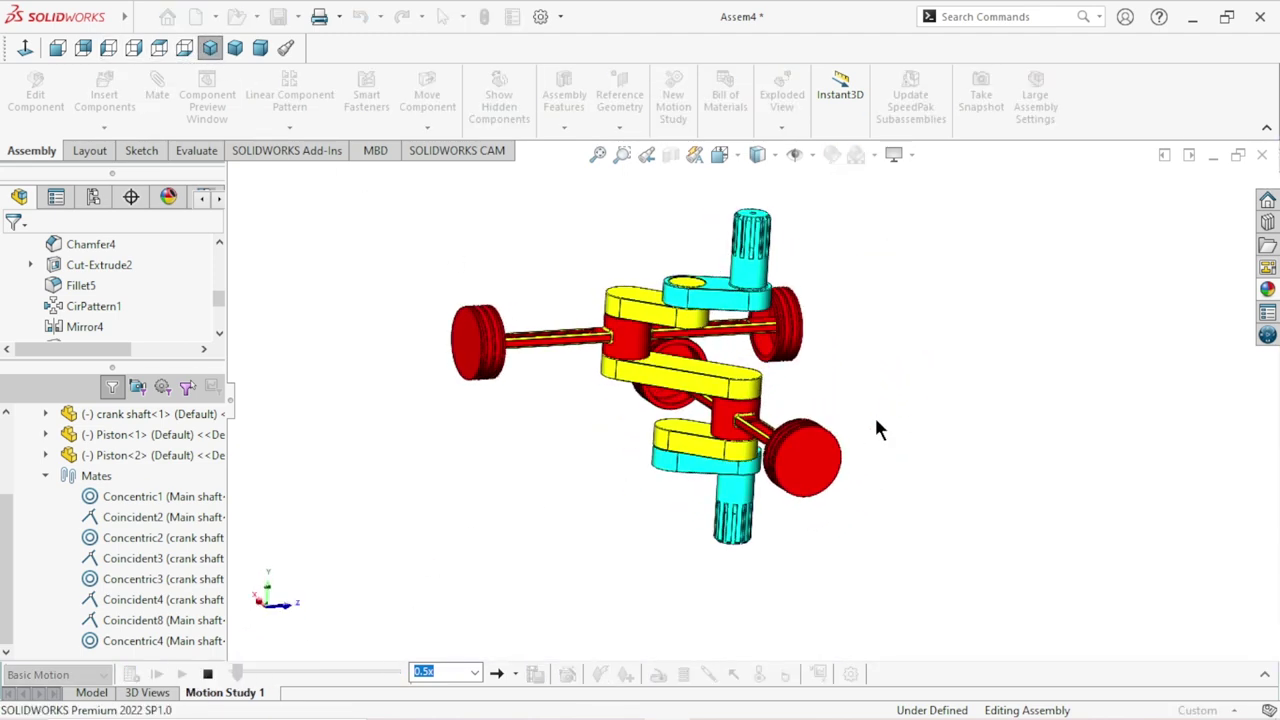
{"action": "left_click", "coordinate": [62, 53]}
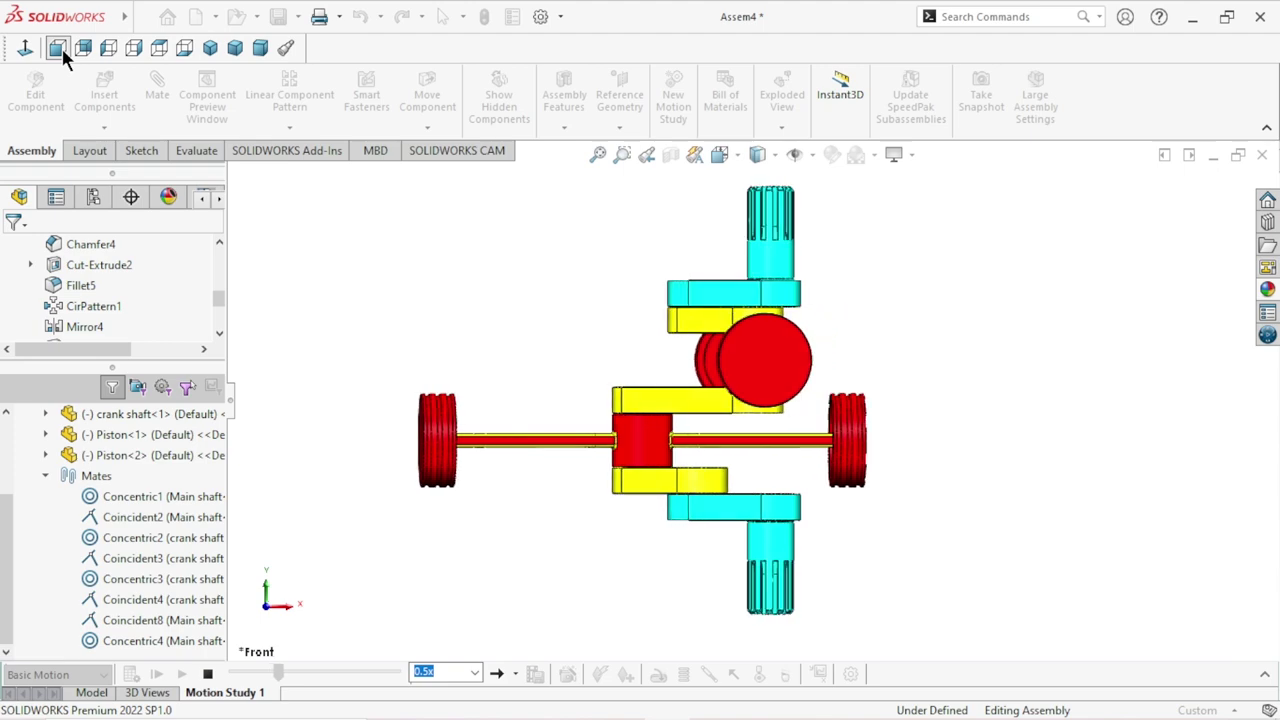
Review the crank assembly from the Left, Back, Right, Top and Bottom views.
{"action": "left_click", "coordinate": [109, 47]}
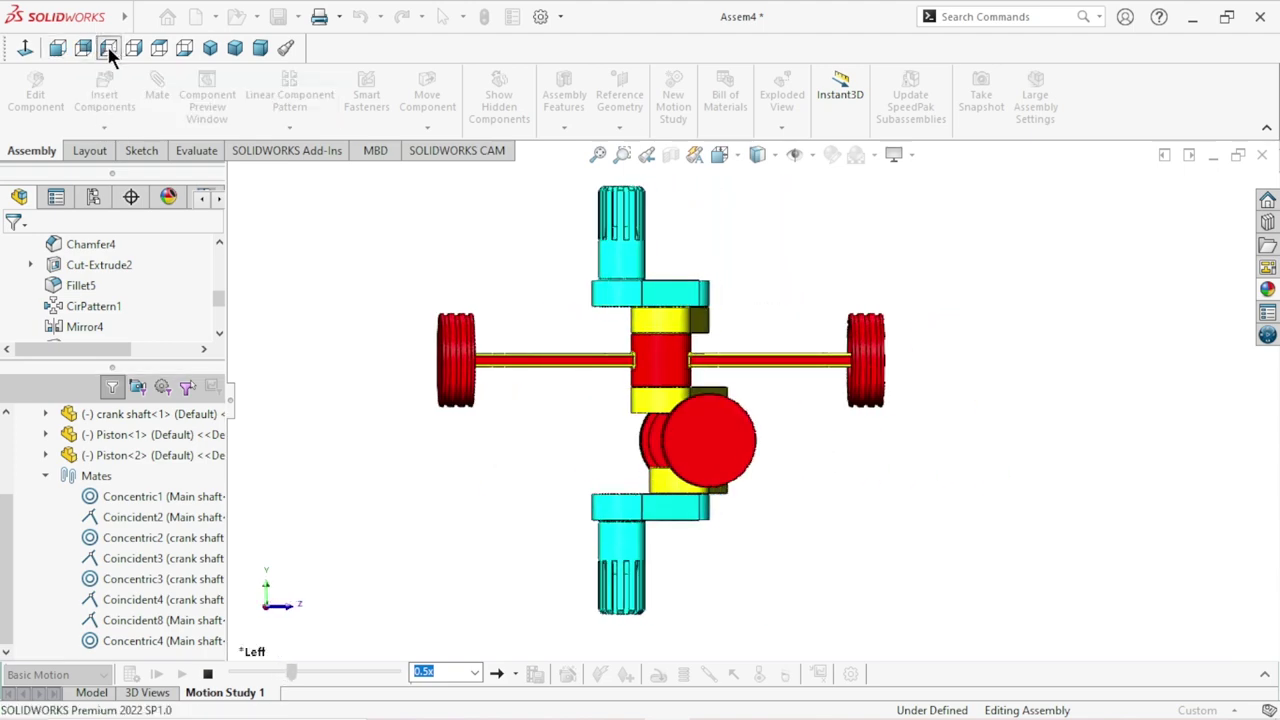
{"action": "left_click", "coordinate": [90, 49]}
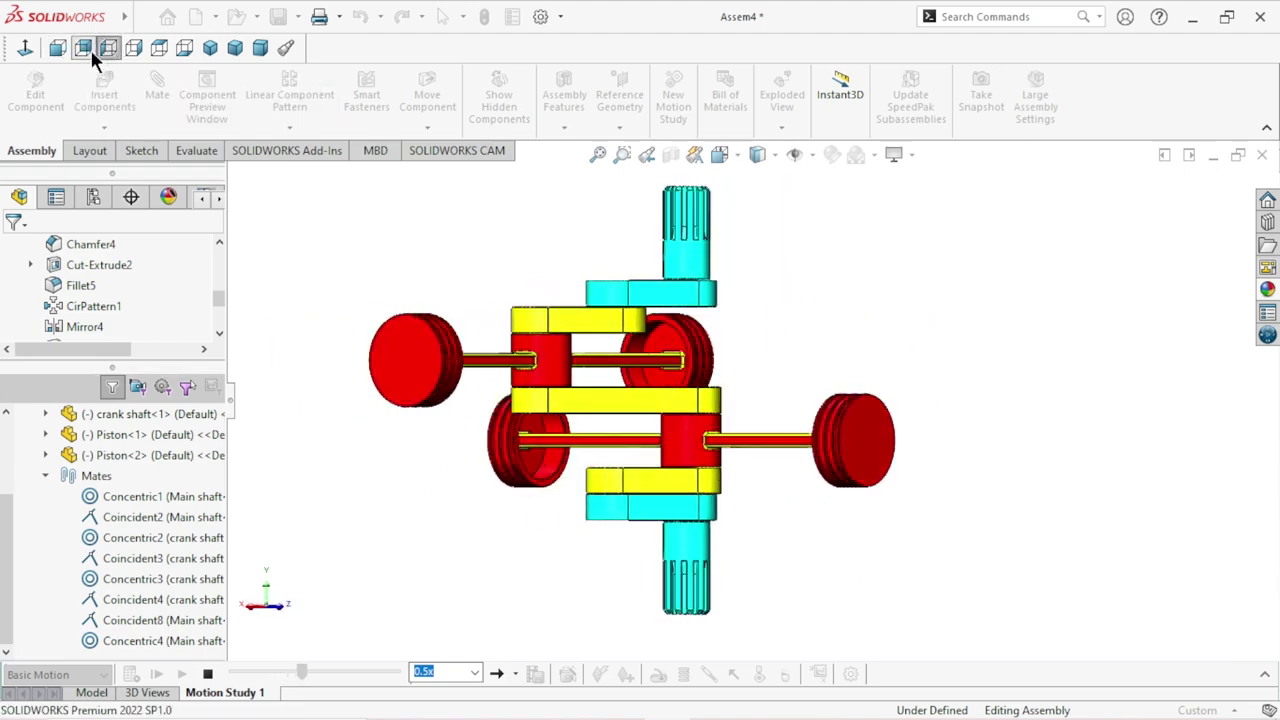
{"action": "left_click", "coordinate": [133, 50]}
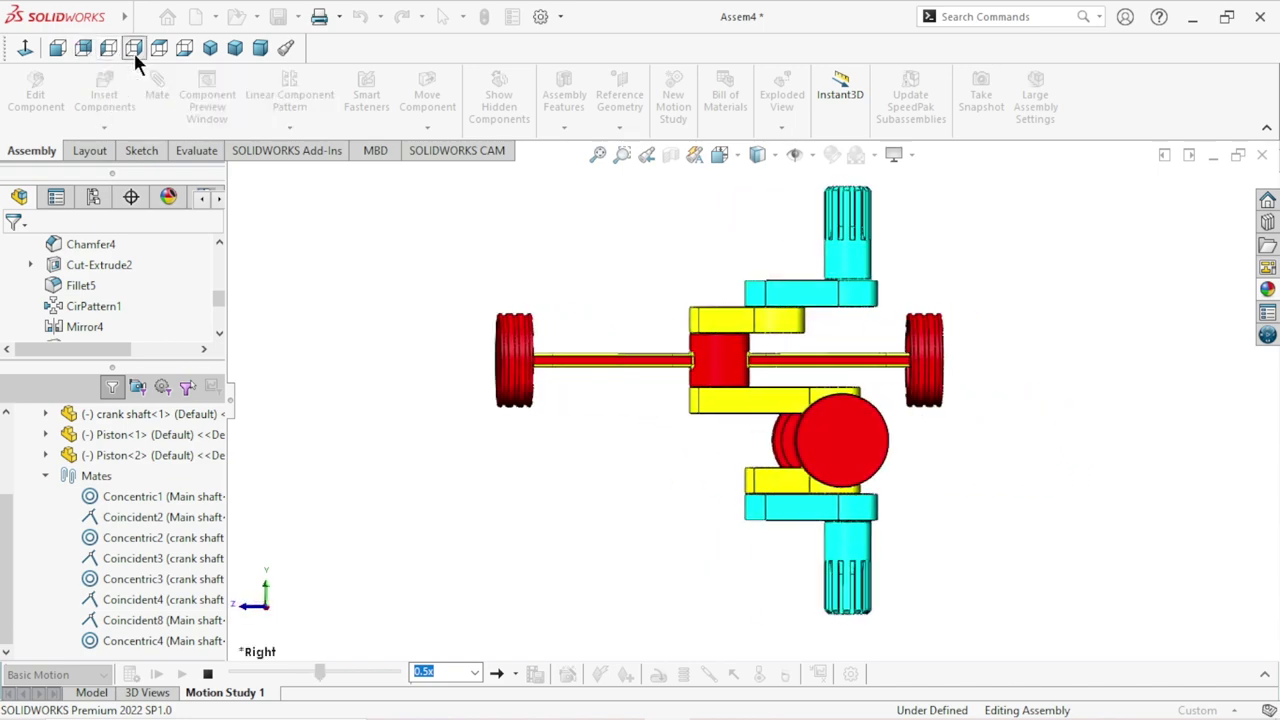
{"action": "left_click", "coordinate": [158, 50]}
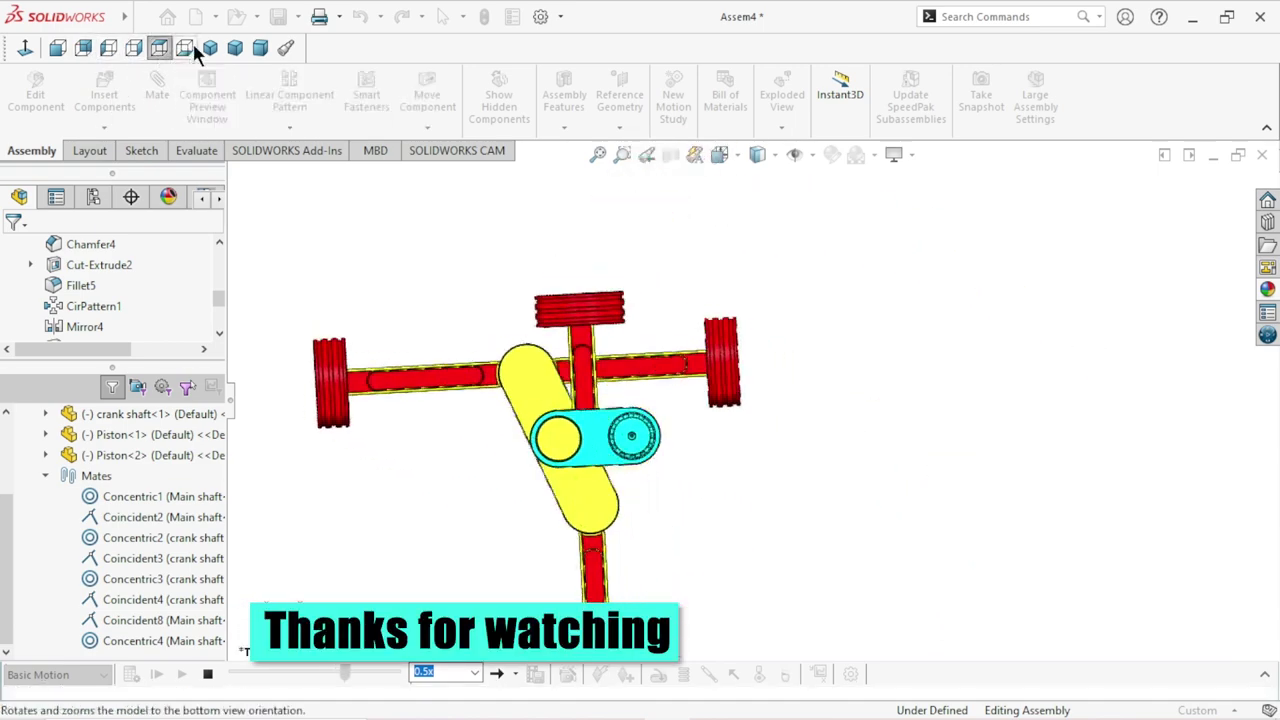
{"action": "left_click", "coordinate": [192, 48]}
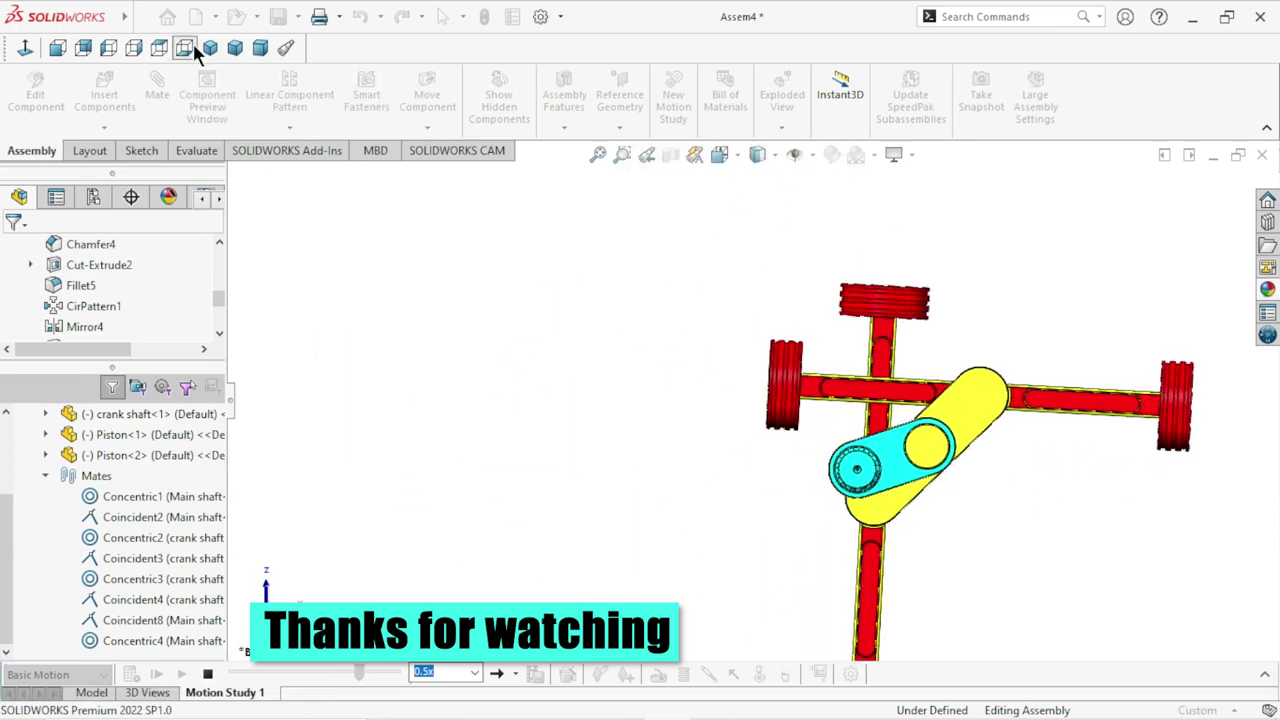
Switch to Isometric then Dimetric, zoom in, and replay Motion Study 1.
{"action": "left_click", "coordinate": [212, 48]}
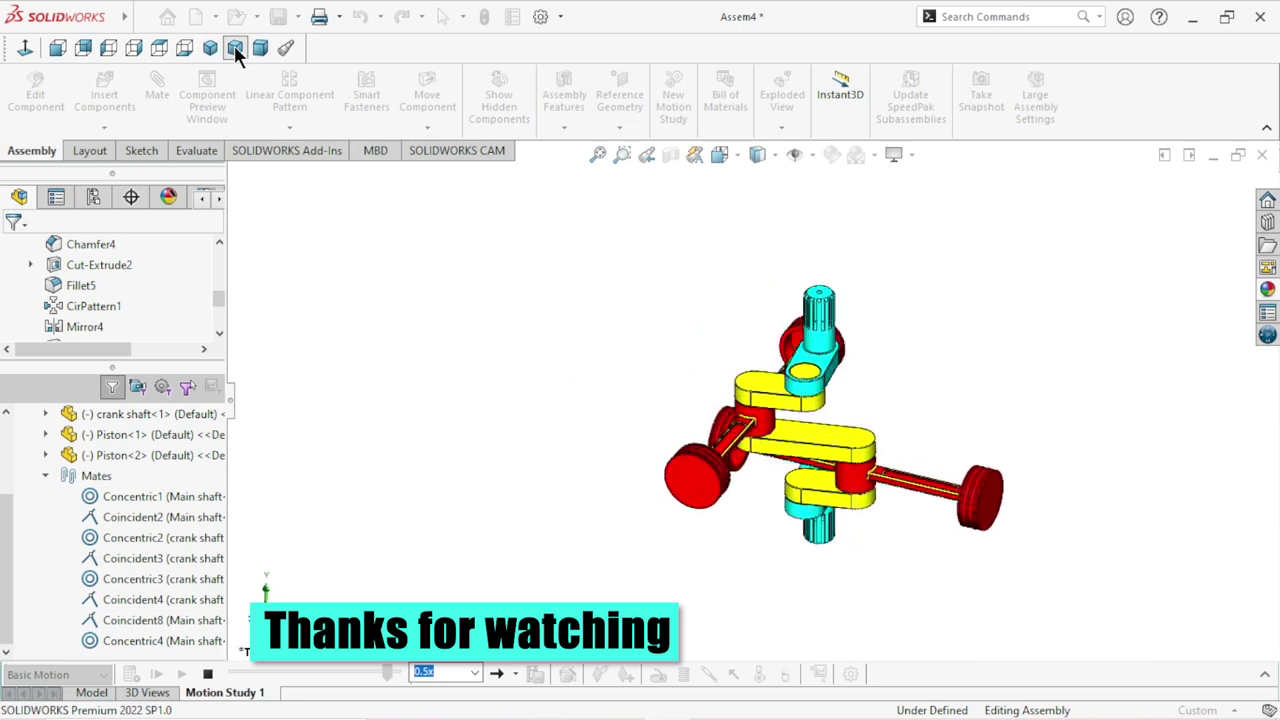
{"action": "left_click", "coordinate": [256, 48]}
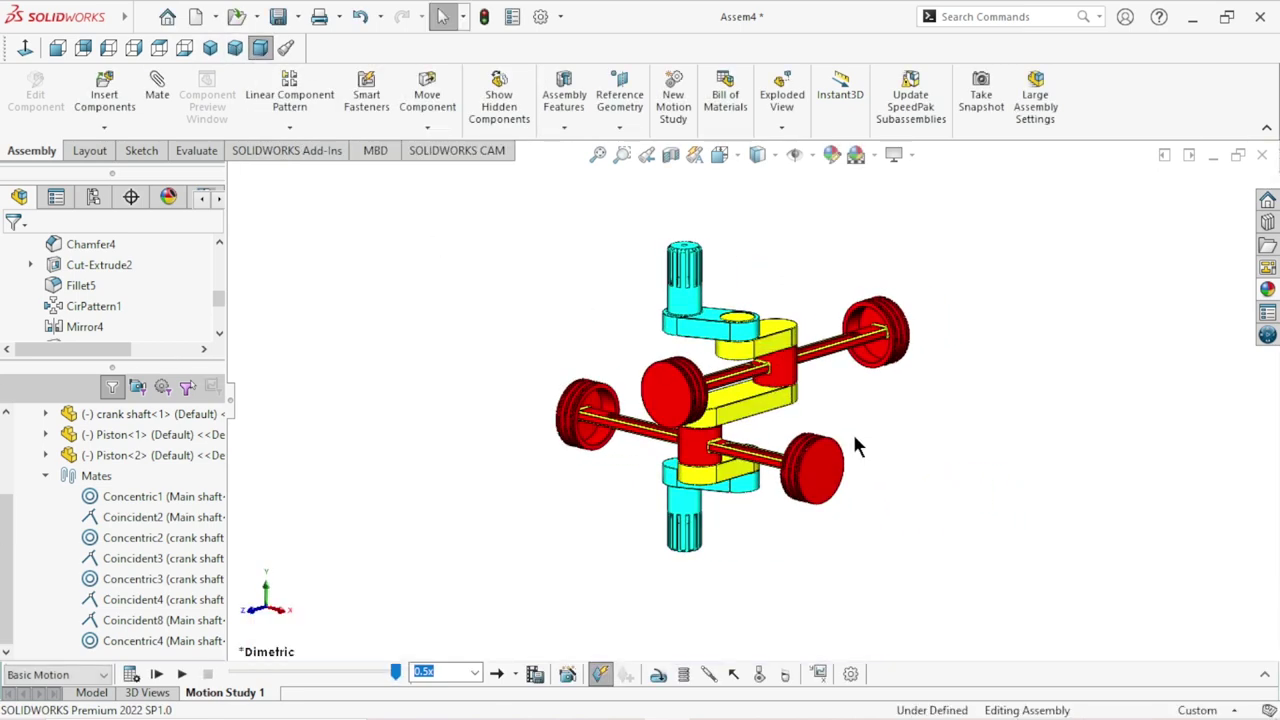
{"action": "scroll", "coordinate": [748, 410], "scroll_direction": "down", "scroll_amount": 2}
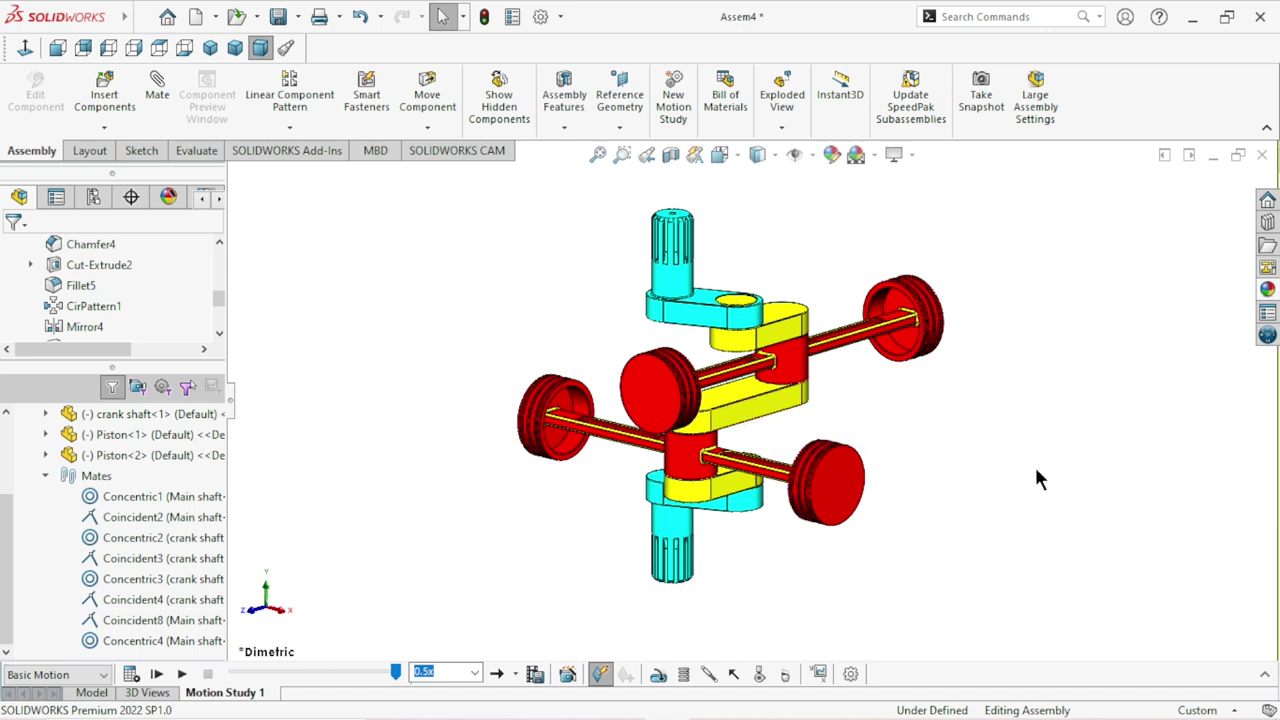
{"action": "left_click", "coordinate": [179, 674]}
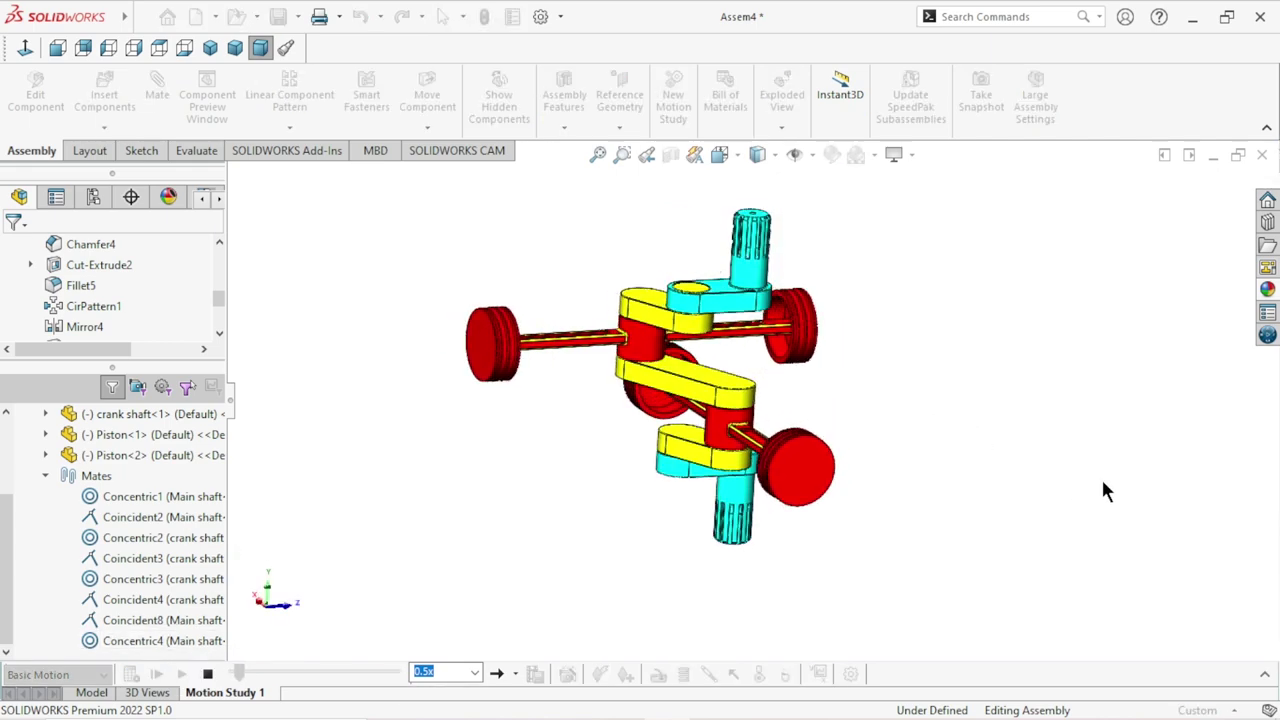